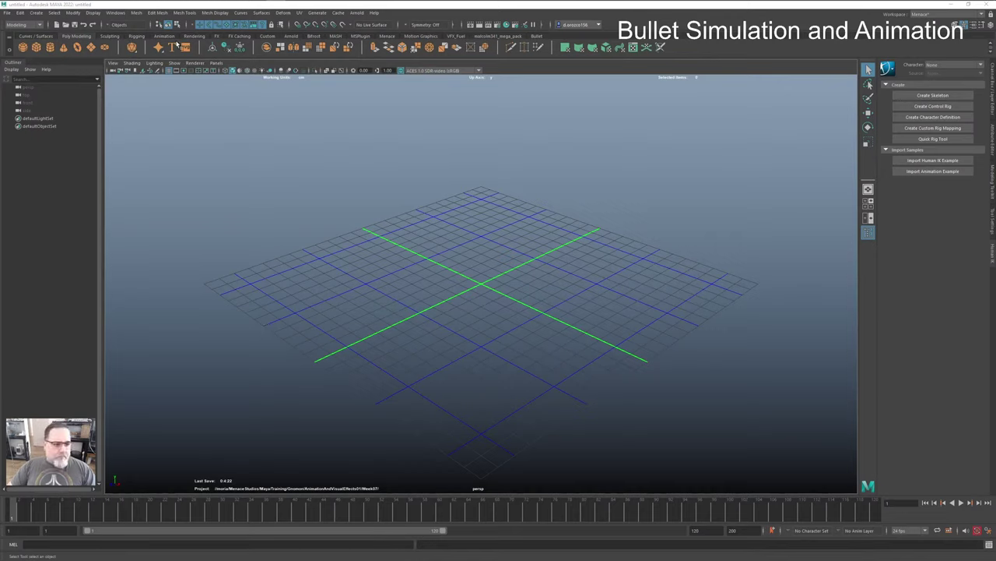
Step: Launch PureRef from the Start menu and drag its empty board over Maya's viewport
{"action": "mouse_move", "coordinate": [35, 6]}
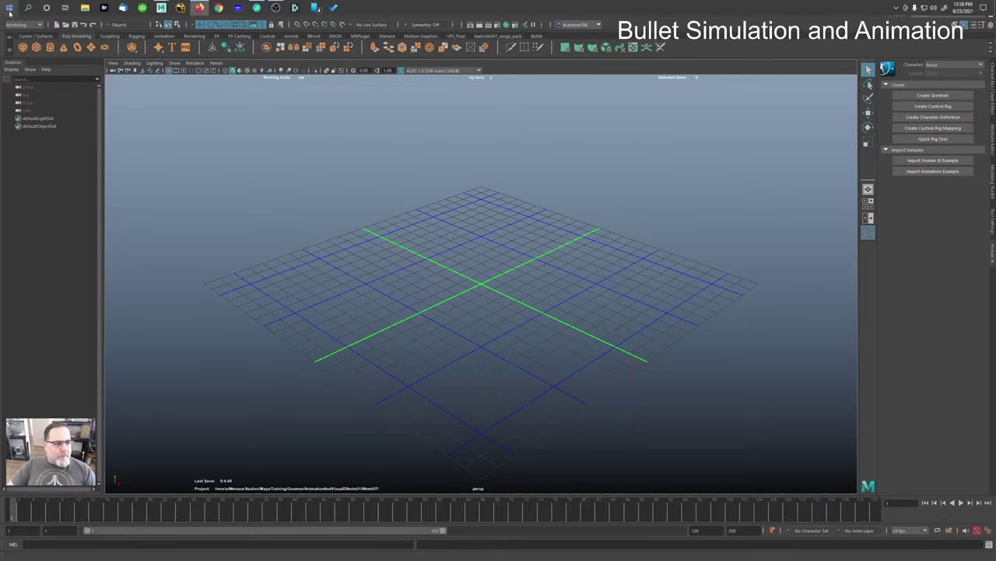
{"action": "left_click", "coordinate": [9, 8]}
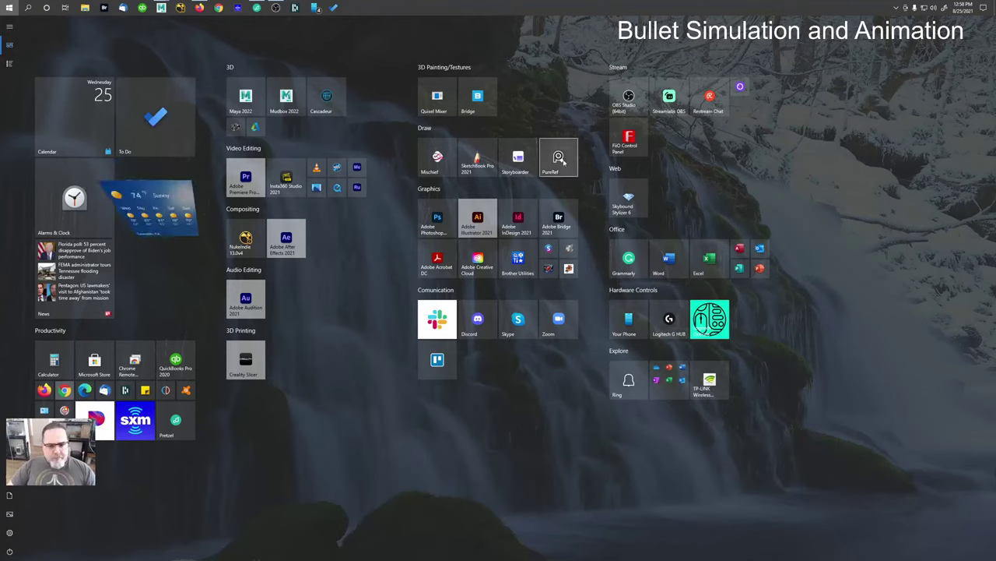
{"action": "left_click", "coordinate": [561, 160]}
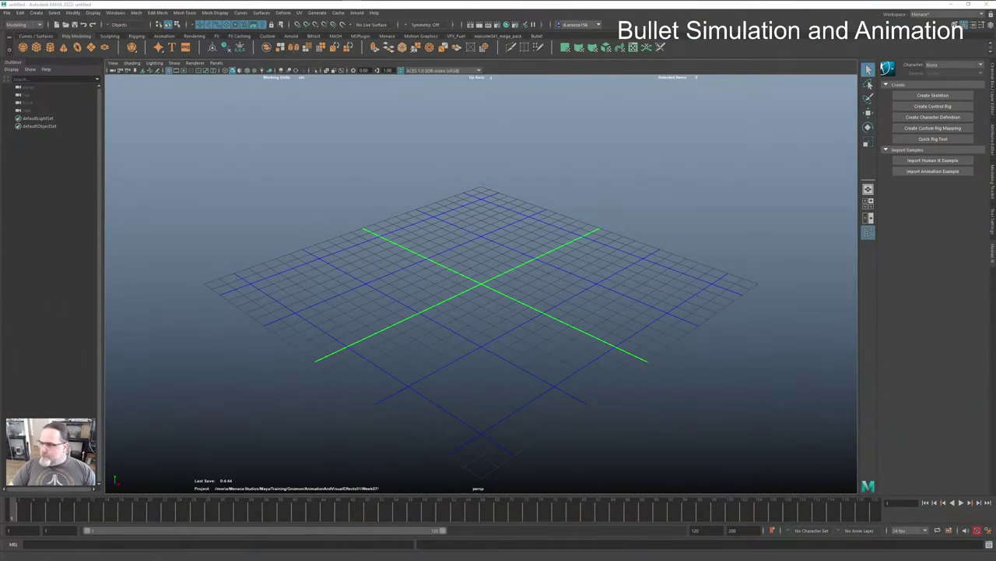
{"action": "left_click_drag", "start_coordinate": [670, 127], "coordinate": [321, 136]}
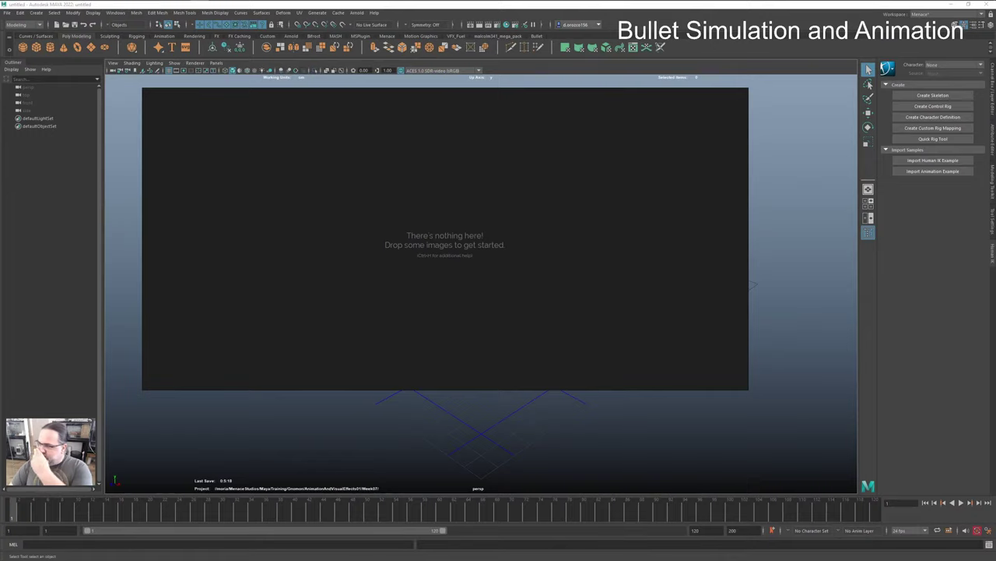
Step: Drop the loose domino pile photo onto the PureRef board and shrink it
{"action": "left_click_drag", "start_coordinate": [883, 202], "coordinate": [429, 185]}
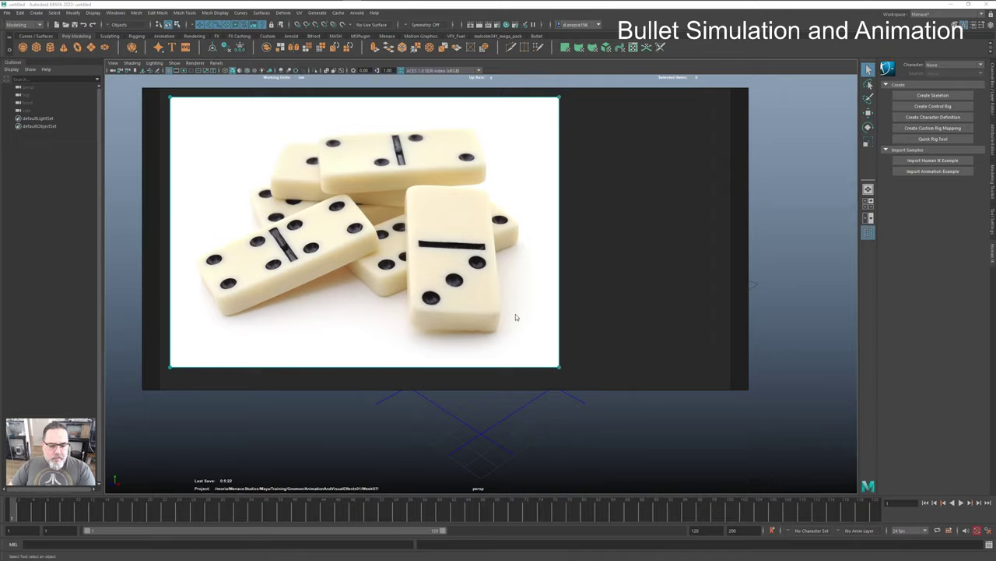
{"action": "left_click_drag", "start_coordinate": [559, 366], "coordinate": [404, 260]}
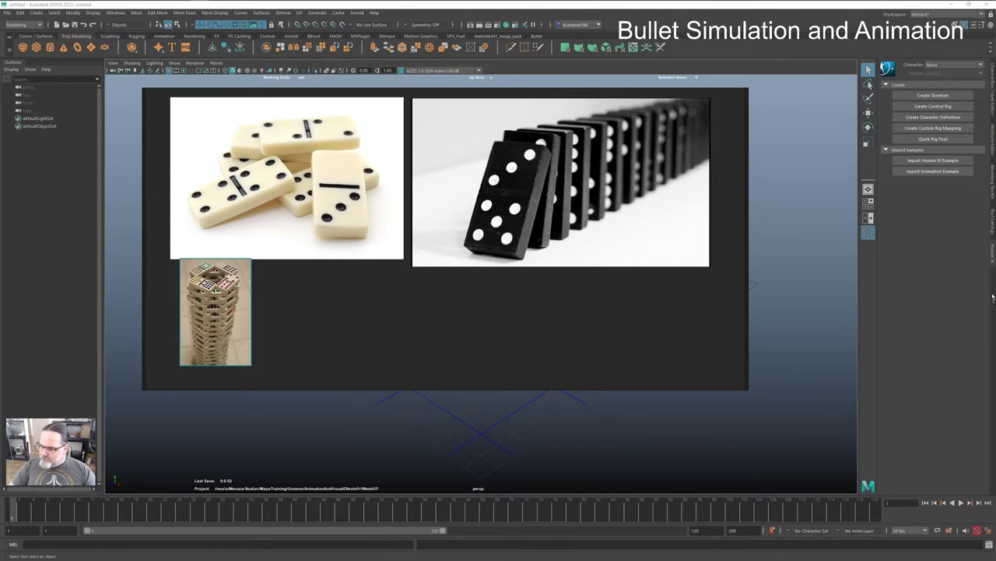
Step: Place and enlarge the rainbow spiral photo beside the tower, then position the domino dimensions photo
{"action": "left_click_drag", "start_coordinate": [565, 291], "coordinate": [325, 297]}
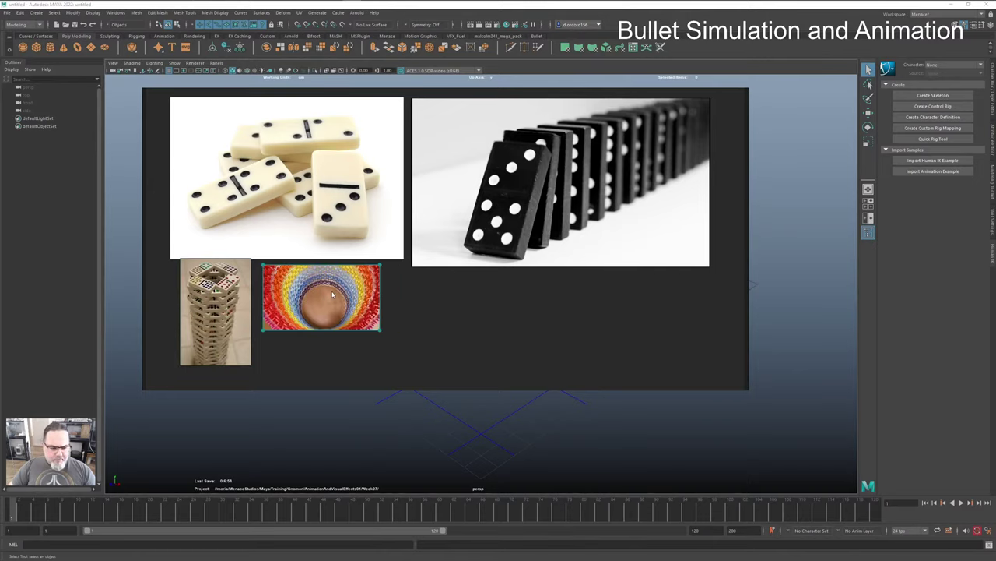
{"action": "left_click_drag", "start_coordinate": [381, 330], "coordinate": [427, 356]}
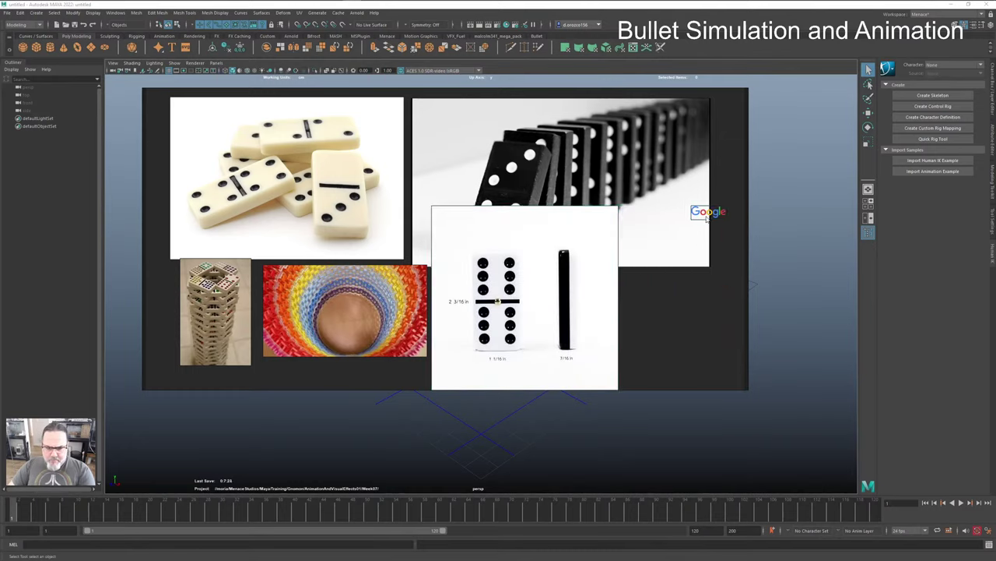
{"action": "left_click_drag", "start_coordinate": [589, 292], "coordinate": [596, 283]}
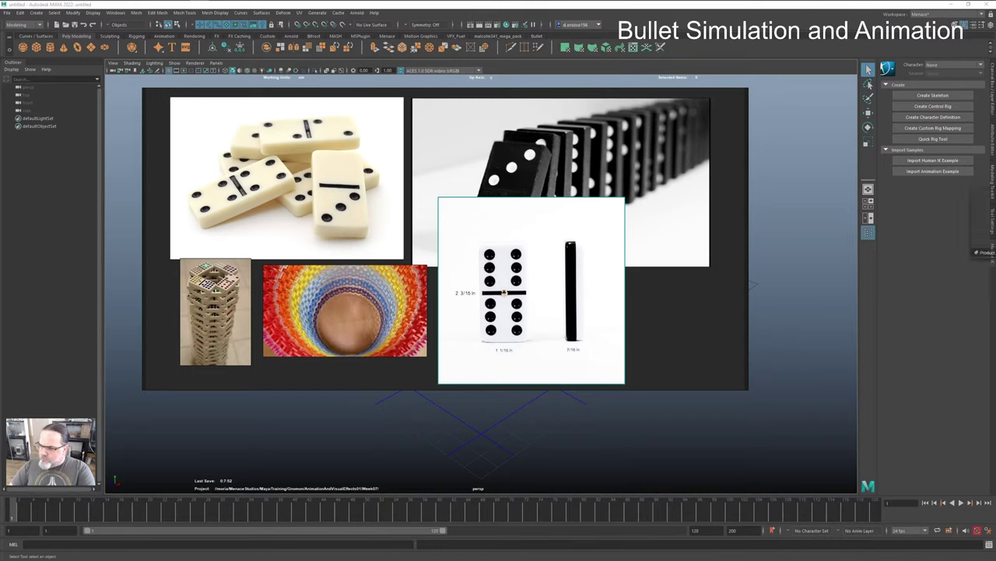
Step: Add the Standard Size / Tournament Size photo and move it over the dimensions photo
{"action": "left_click", "coordinate": [674, 299]}
{"action": "left_click_drag", "start_coordinate": [674, 301], "coordinate": [451, 273]}
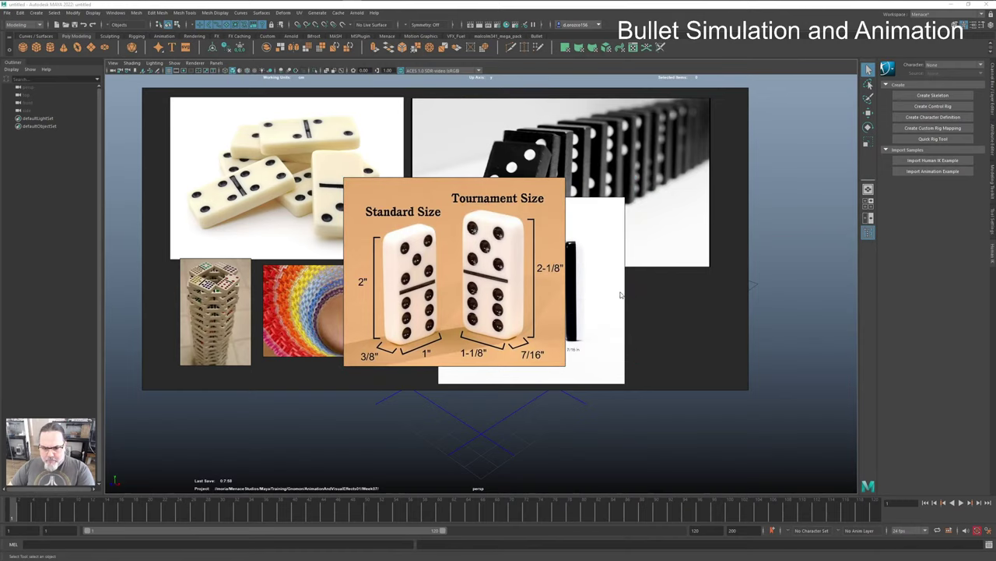
{"action": "scroll", "coordinate": [451, 272], "scroll_direction": "down", "scroll_amount": 2}
{"action": "left_click_drag", "start_coordinate": [525, 302], "coordinate": [722, 315]}
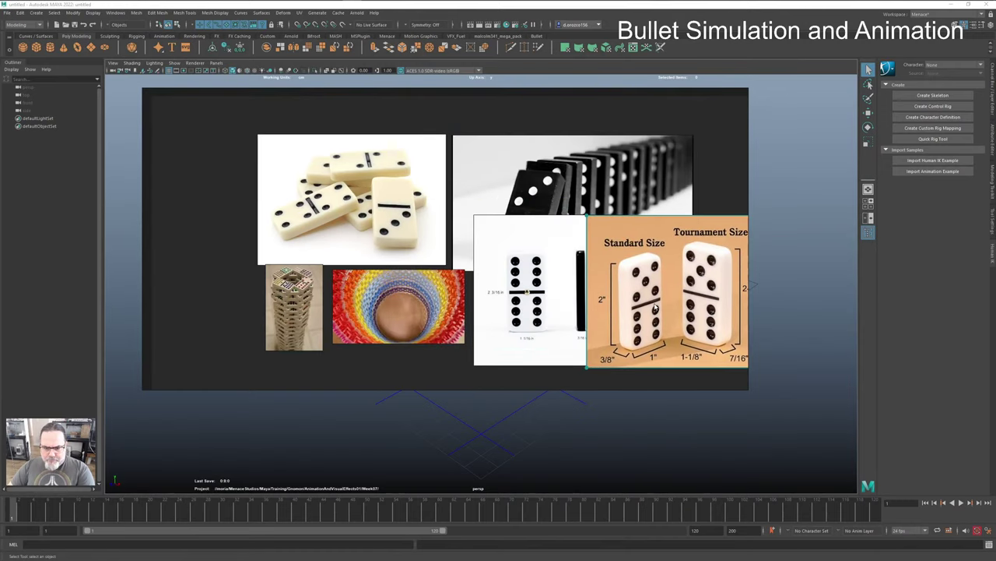
{"action": "middle_click_drag", "start_coordinate": [517, 269], "coordinate": [429, 270]}
{"action": "left_click_drag", "start_coordinate": [569, 267], "coordinate": [577, 270]}
Step: Set the size comparison photo beside the dimensions photo, then switch to VLC media player
{"action": "scroll", "coordinate": [544, 258], "scroll_direction": "down", "scroll_amount": 2}
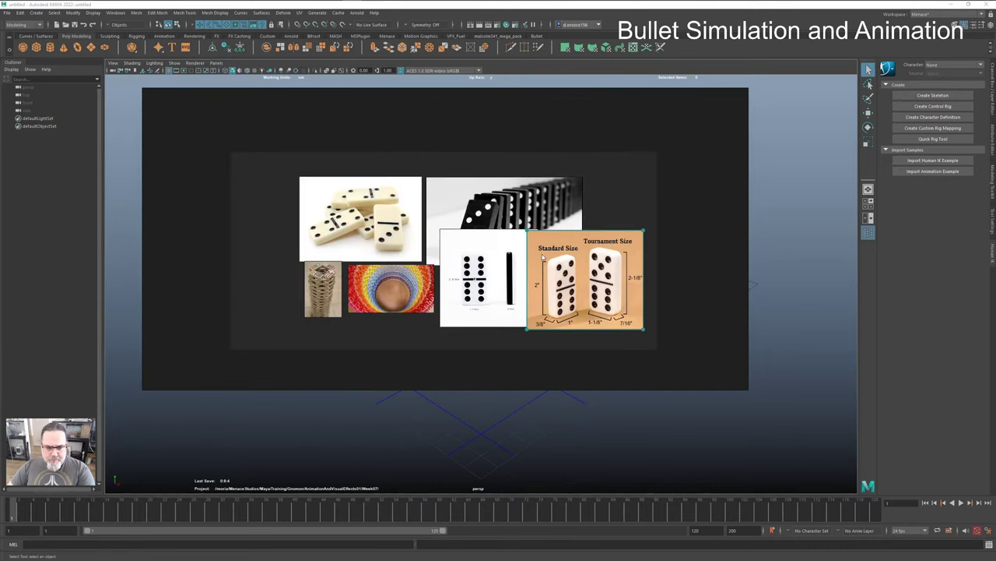
{"action": "left_click_drag", "start_coordinate": [459, 274], "coordinate": [459, 316]}
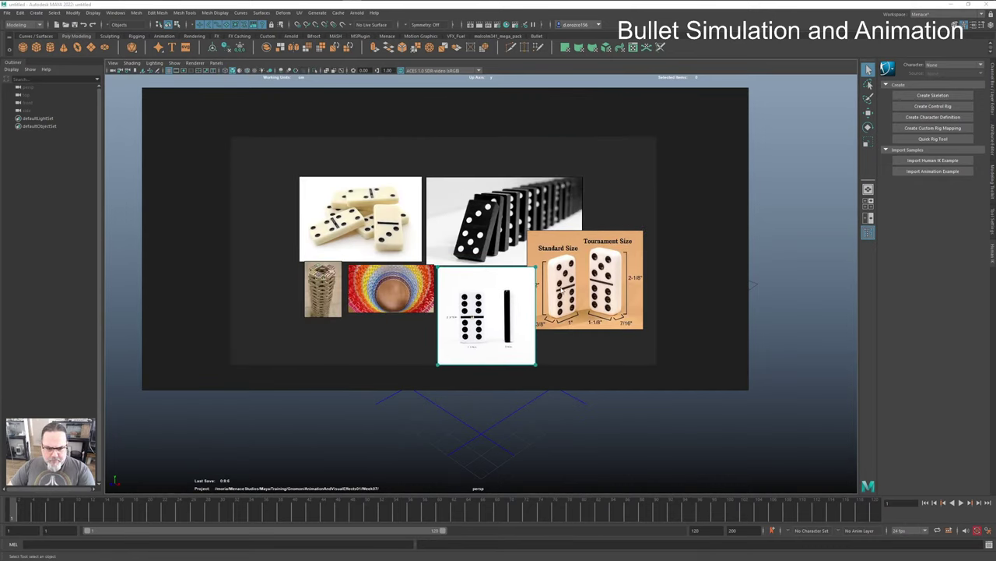
{"action": "left_click_drag", "start_coordinate": [560, 288], "coordinate": [570, 323]}
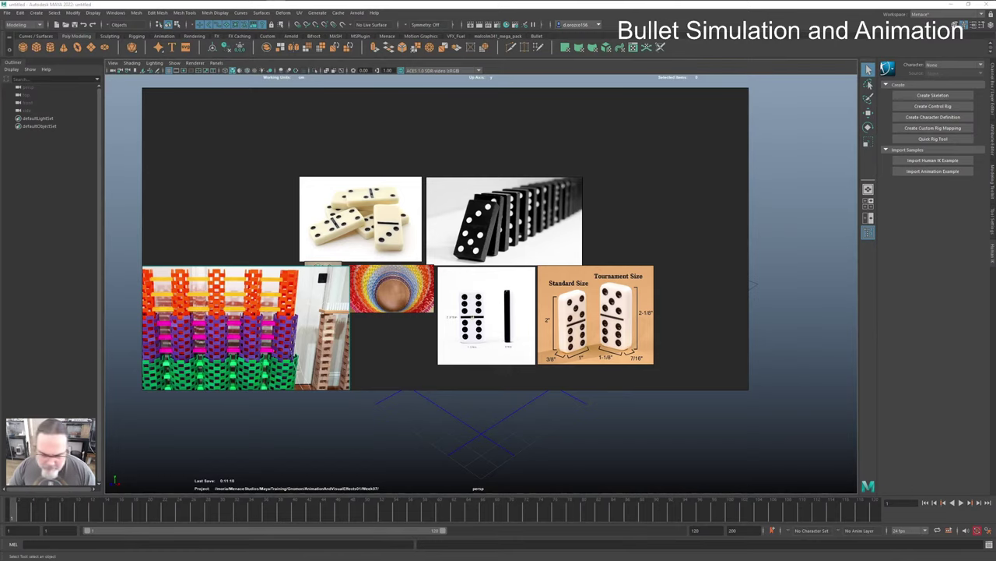
{"action": "key", "text": "alt+Tab"}
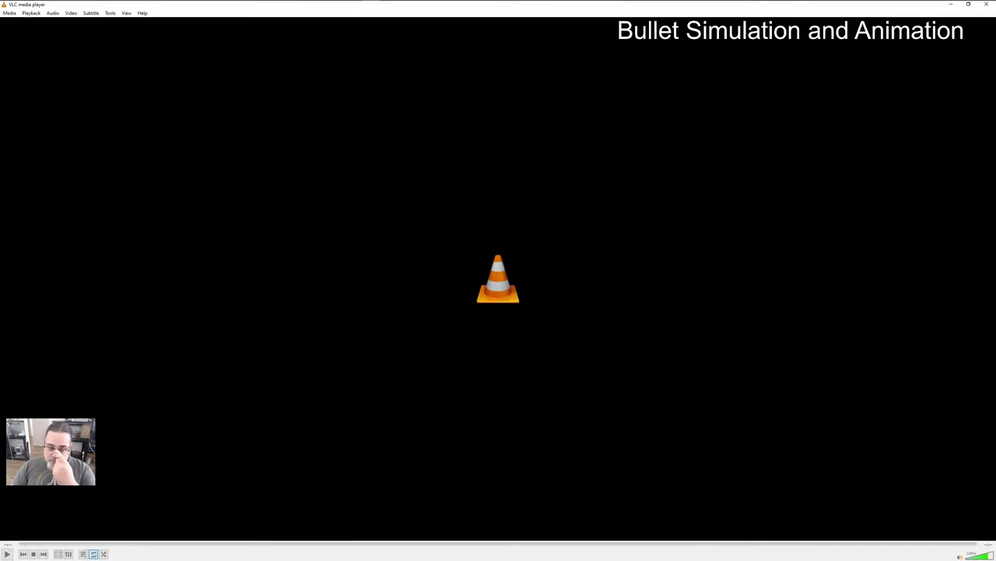
Step: Restore VLC to a smaller window over Maya and browse the Media menu's Convert/Save options
{"action": "left_click", "coordinate": [969, 6]}
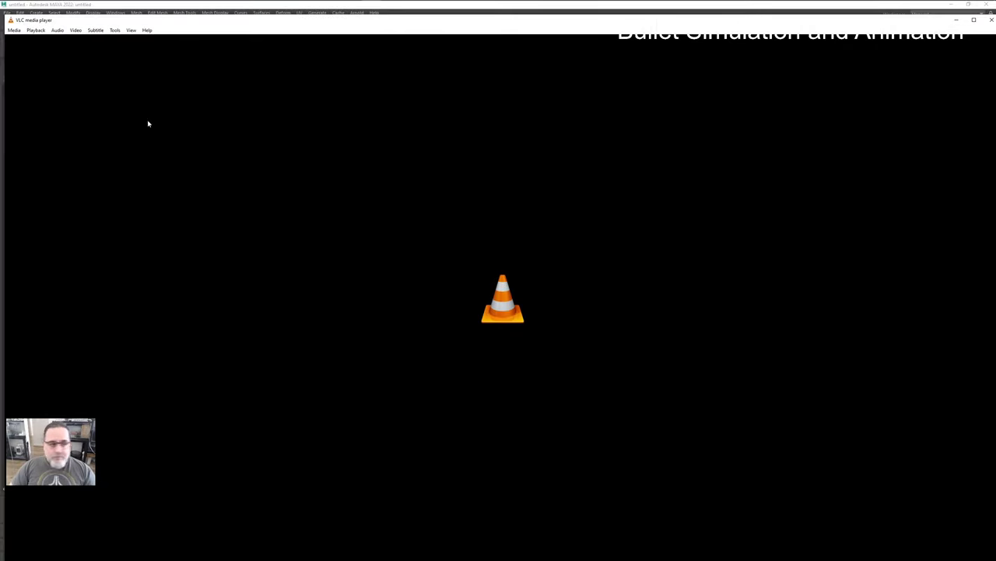
{"action": "left_click_drag", "start_coordinate": [26, 22], "coordinate": [344, 142]}
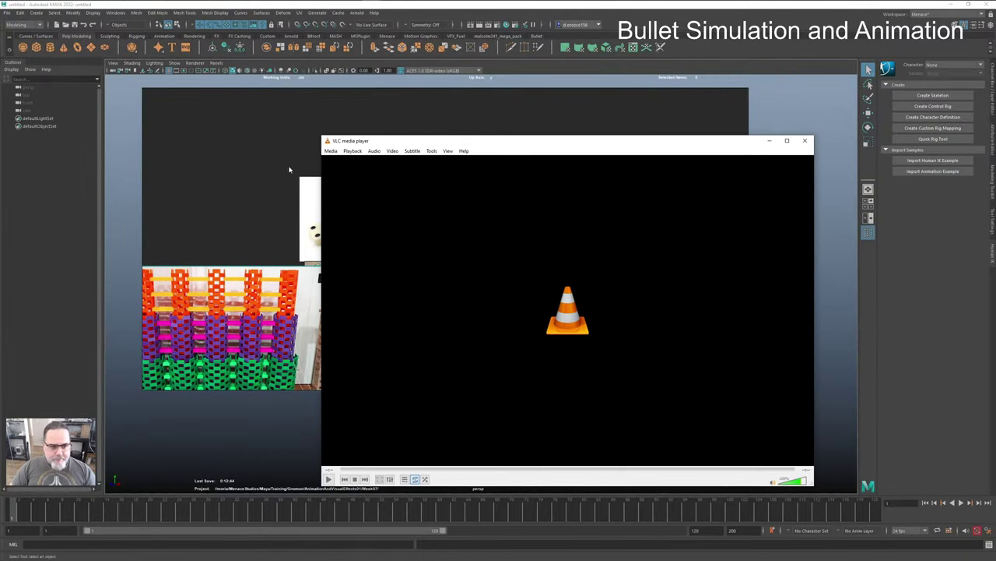
{"action": "left_click", "coordinate": [331, 151]}
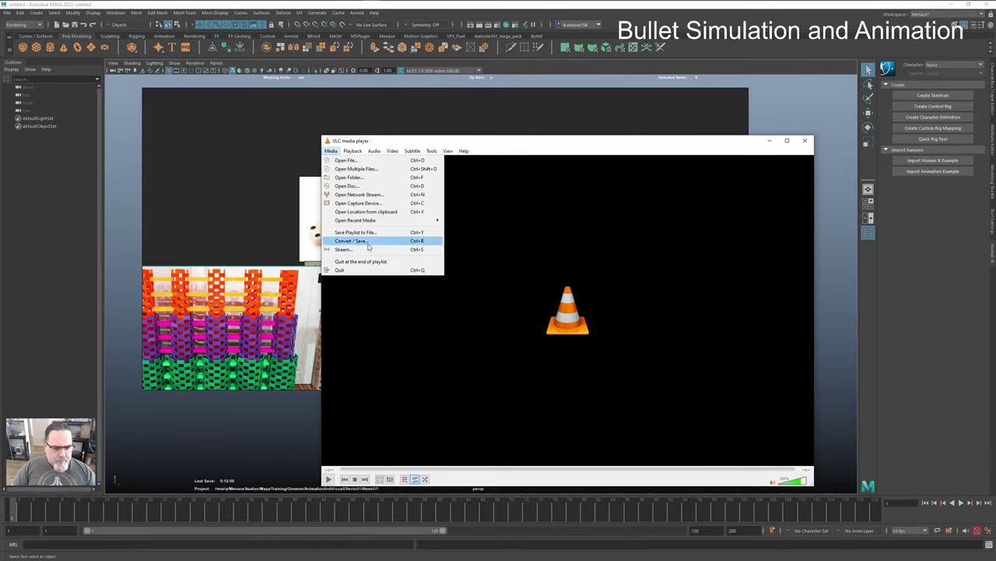
{"action": "left_click", "coordinate": [332, 151]}
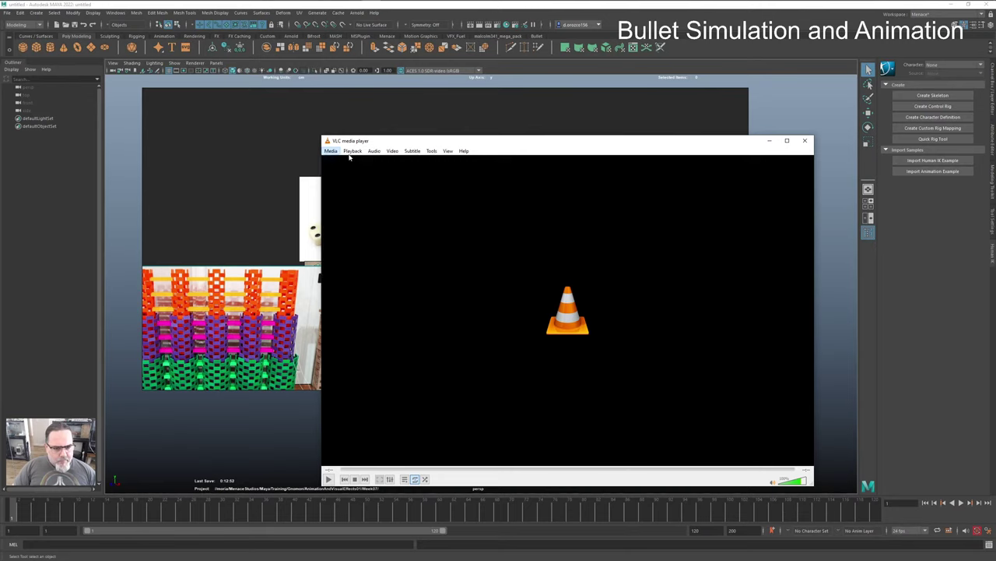
{"action": "left_click", "coordinate": [332, 151]}
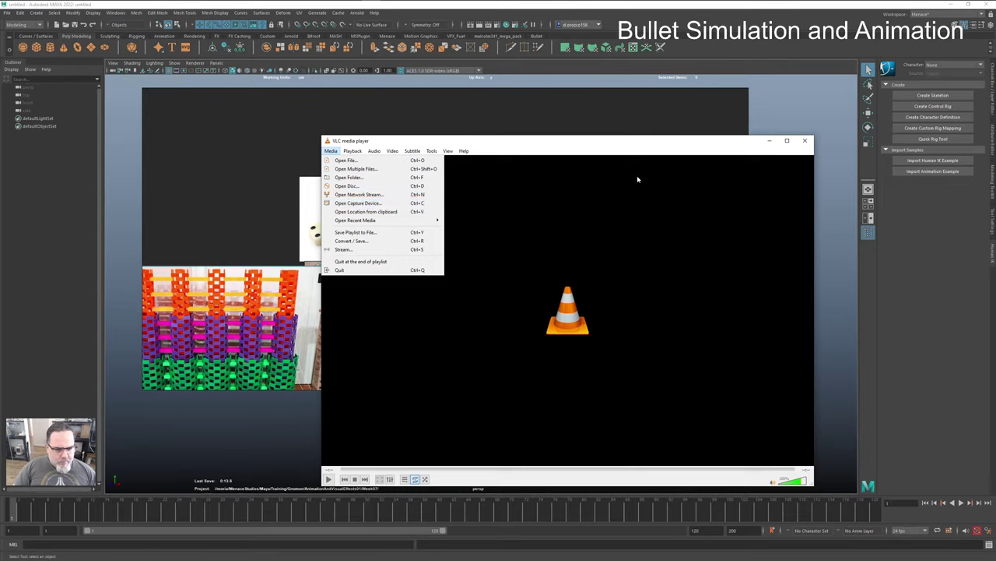
{"action": "left_click", "coordinate": [376, 241]}
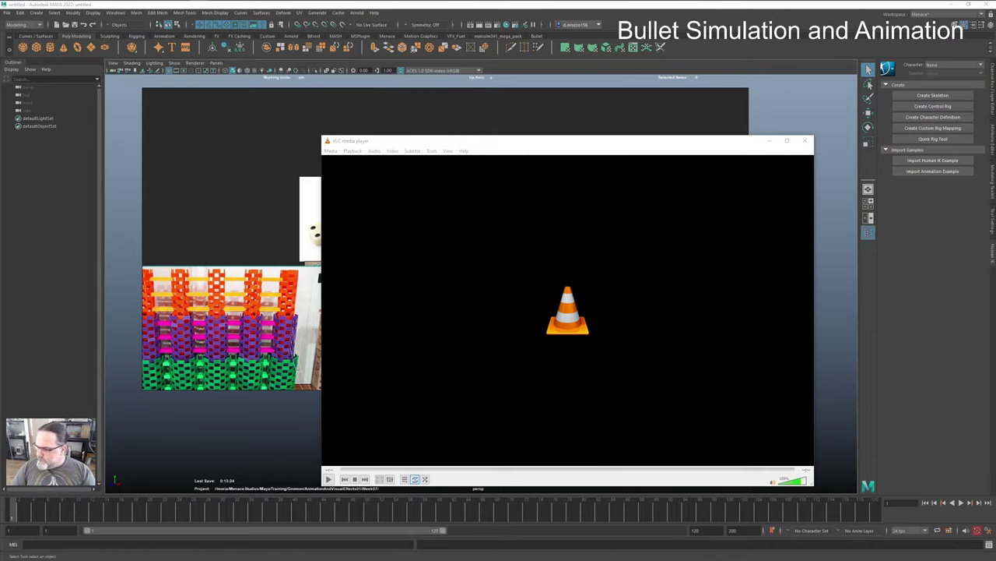
Step: Play the pasted YouTube URL as a network stream in VLC
{"action": "left_click", "coordinate": [331, 150]}
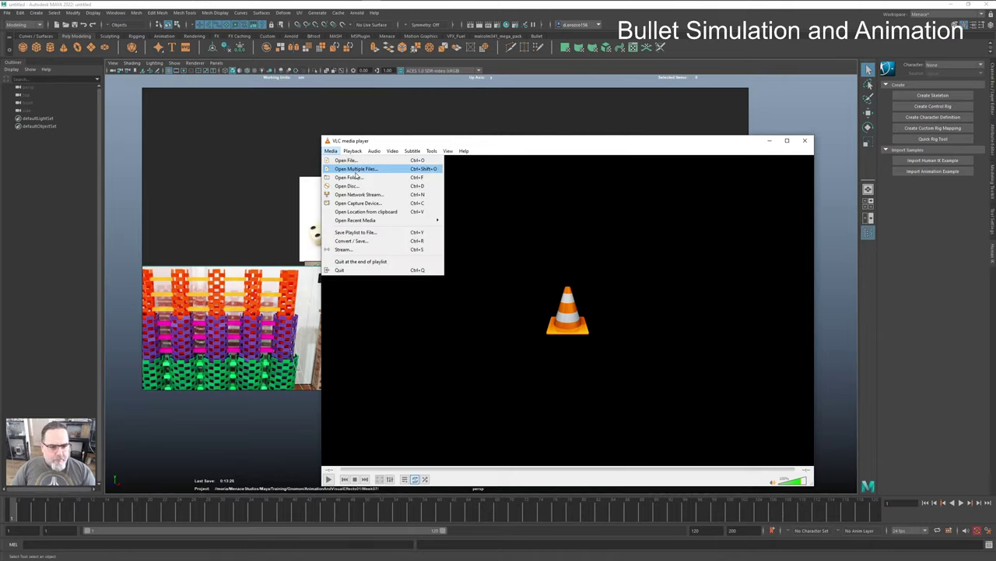
{"action": "left_click", "coordinate": [374, 194]}
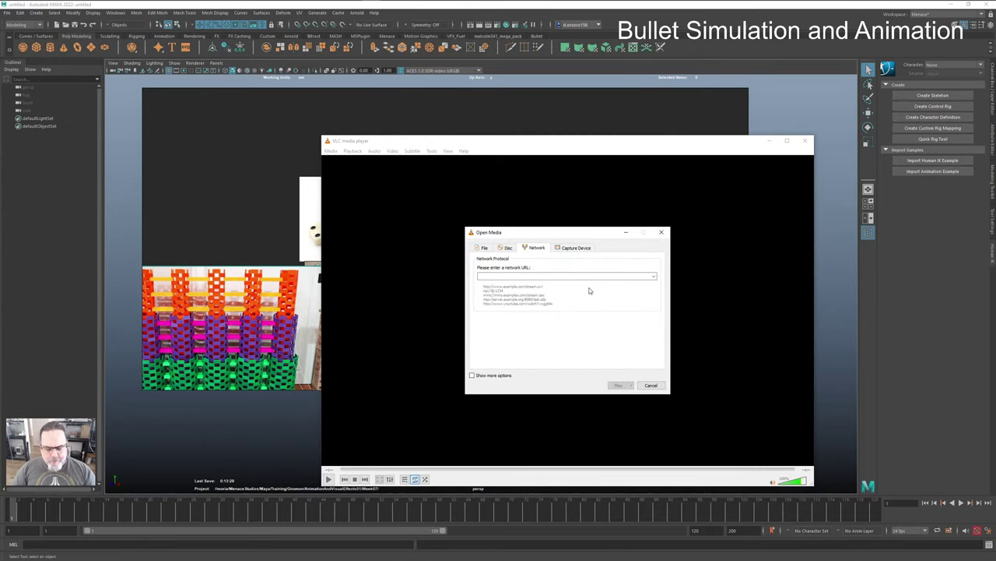
{"action": "type", "text": "https://www.youtube.com/watch?v=9GQvn0SLlpU"}
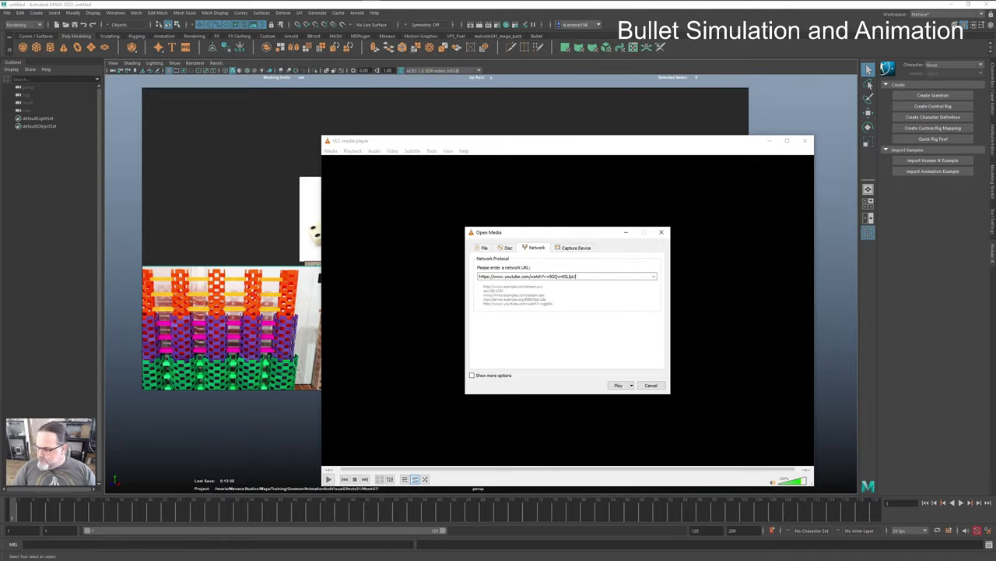
{"action": "left_click", "coordinate": [618, 385]}
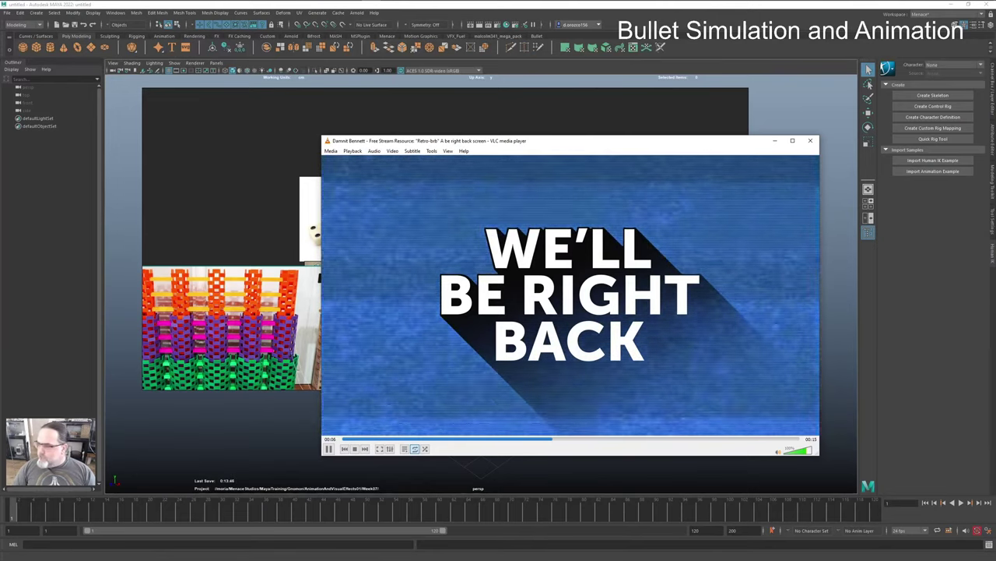
Step: Show Current Media Information from Tools and select all of the stream's Location address
{"action": "left_click", "coordinate": [431, 151]}
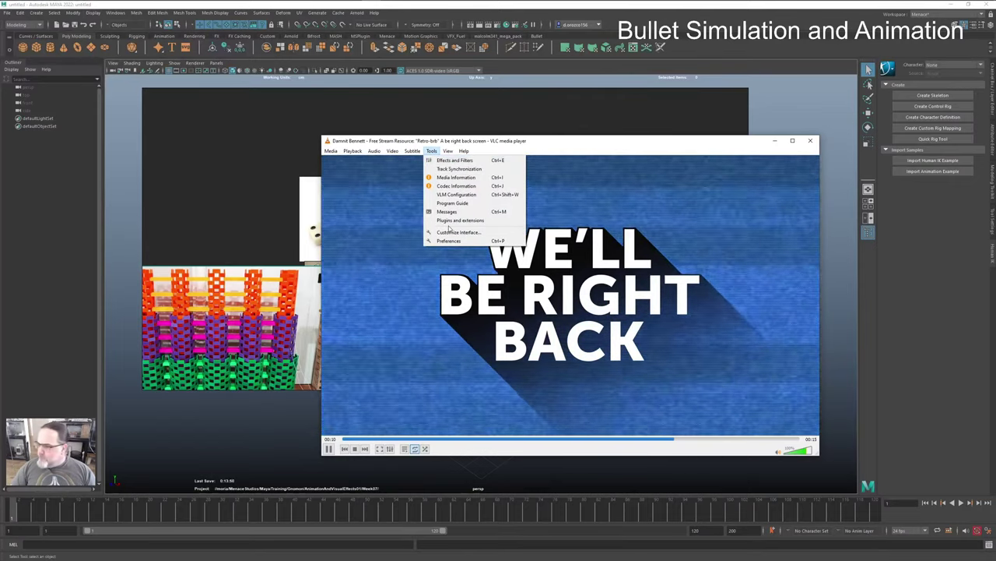
{"action": "left_click", "coordinate": [453, 177]}
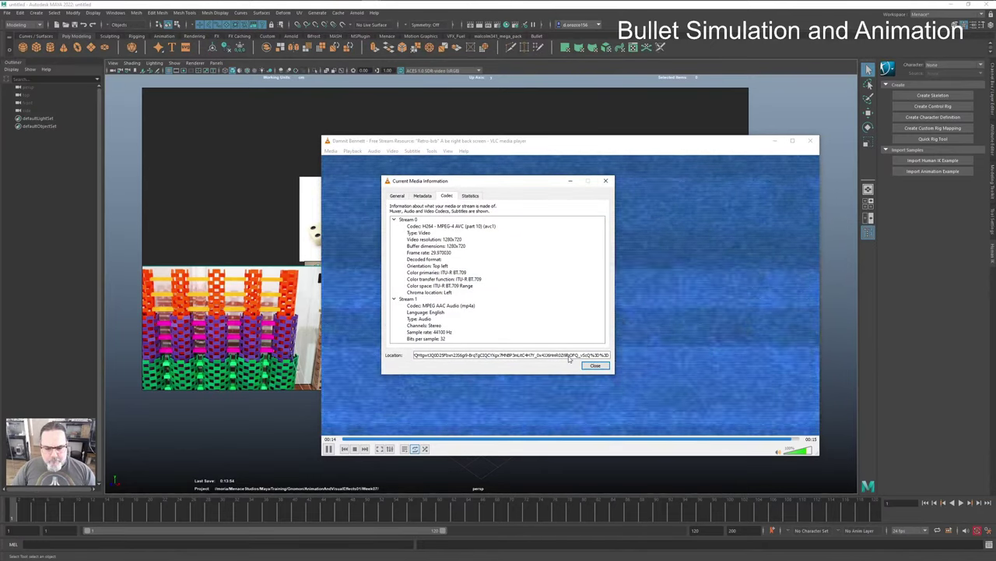
{"action": "right_click", "coordinate": [477, 358]}
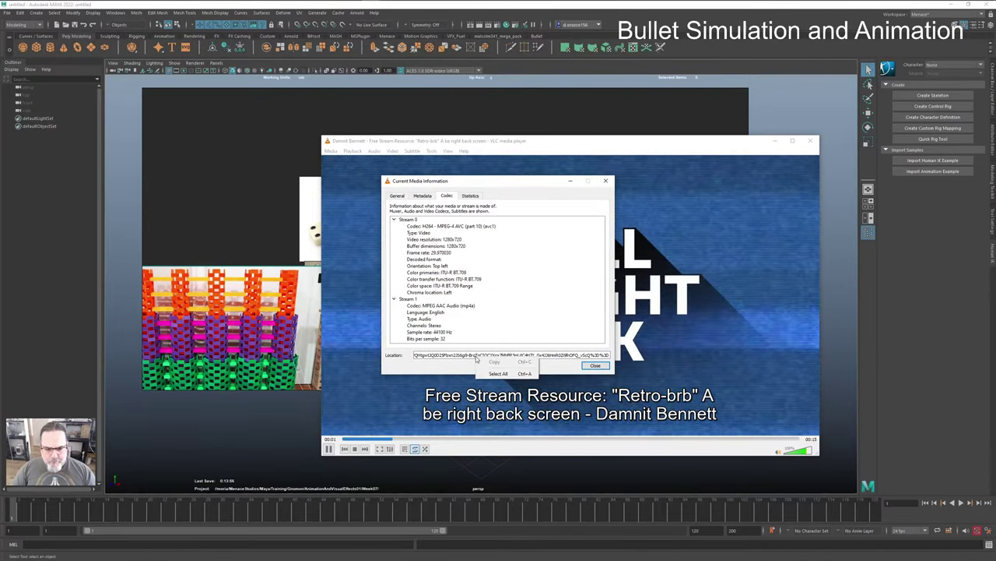
{"action": "left_click", "coordinate": [499, 373]}
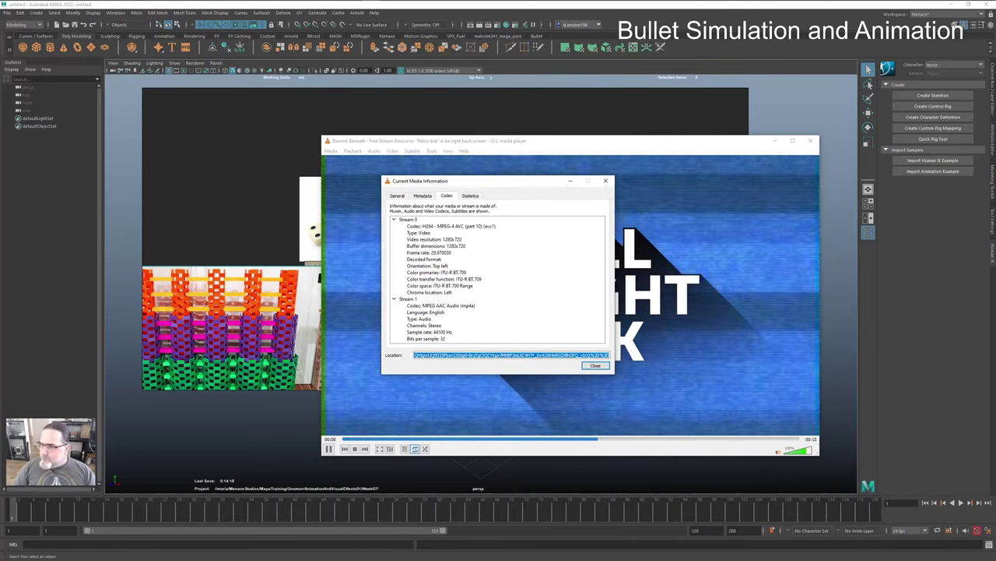
Step: Dismiss the media information window and close VLC to reveal the domino reference board
{"action": "key", "text": "alt+Tab"}
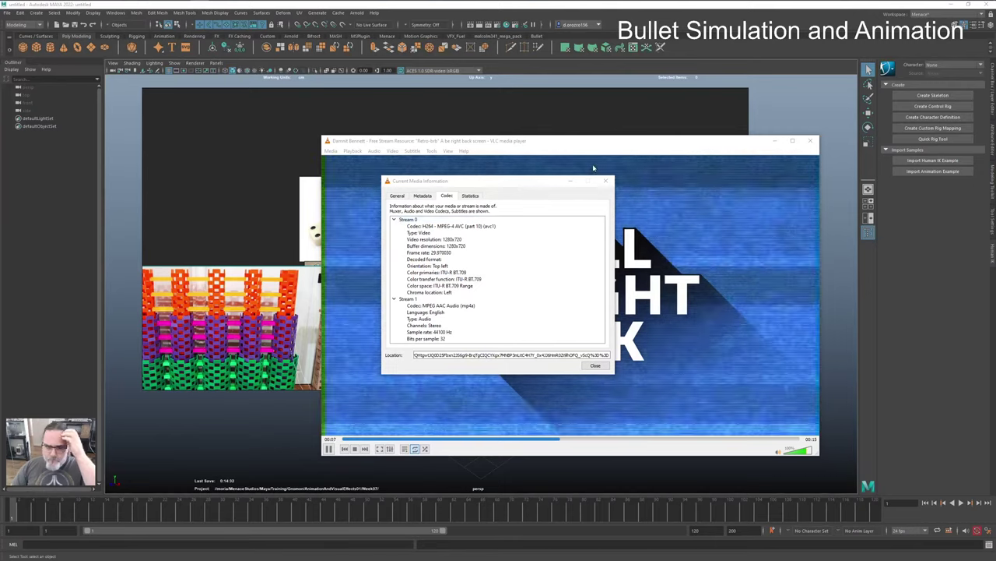
{"action": "key", "text": "Escape"}
{"action": "left_click", "coordinate": [810, 141]}
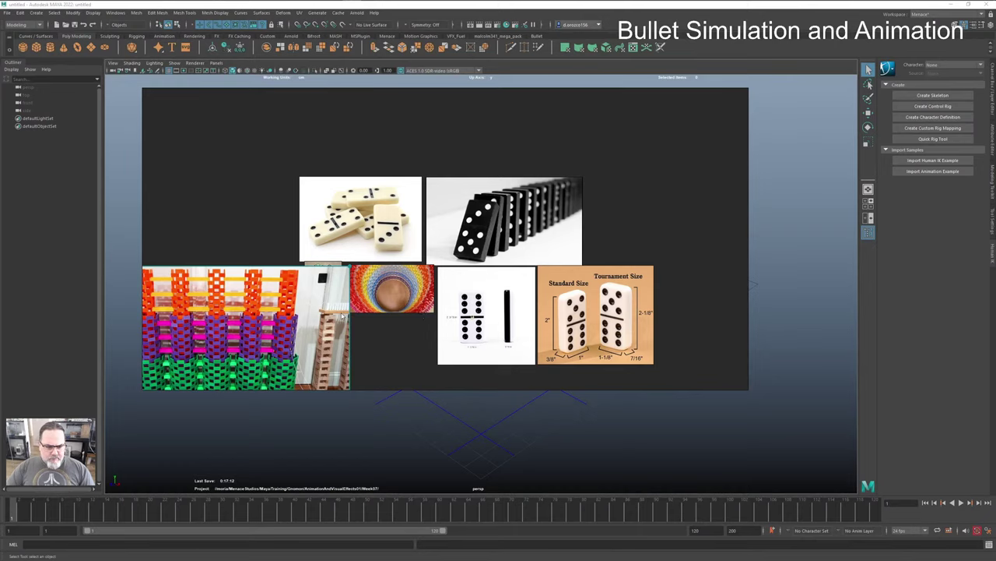
Step: Paste the domino-tower image, set it beside the rainbow image and repack the board with Ctrl+P
{"action": "key", "text": "ctrl+v"}
{"action": "left_click_drag", "start_coordinate": [293, 263], "coordinate": [266, 203]}
{"action": "left_click", "coordinate": [381, 286]}
{"action": "left_click_drag", "start_coordinate": [382, 285], "coordinate": [191, 224]}
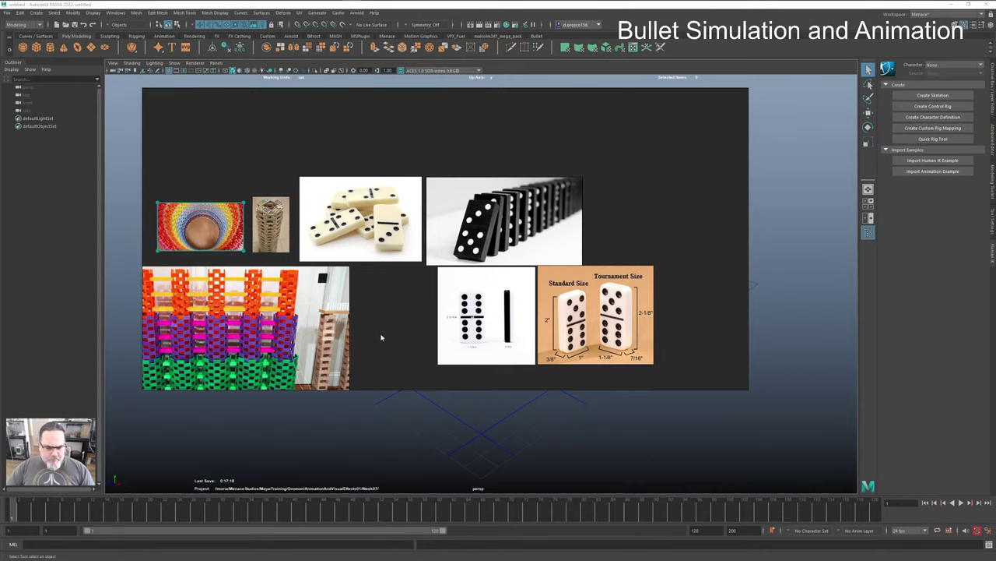
{"action": "key", "text": "ctrl+p"}
Step: Pan the PureRef board off the viewport so the empty Maya grid is visible
{"action": "middle_click_drag", "start_coordinate": [388, 330], "coordinate": [417, 280]}
{"action": "scroll", "coordinate": [416, 283], "scroll_direction": "up", "scroll_amount": 3}
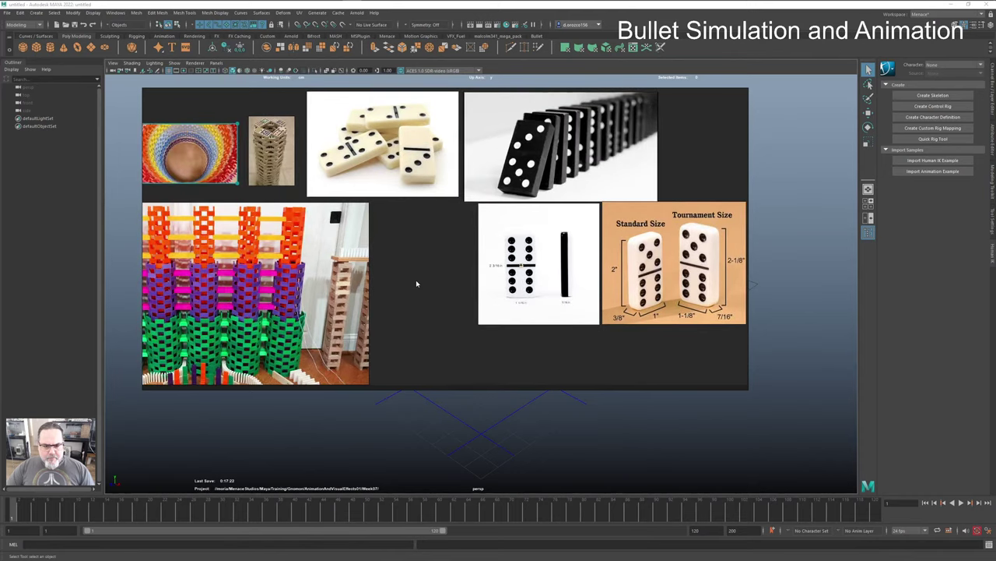
{"action": "middle_click_drag", "start_coordinate": [418, 301], "coordinate": [451, 284]}
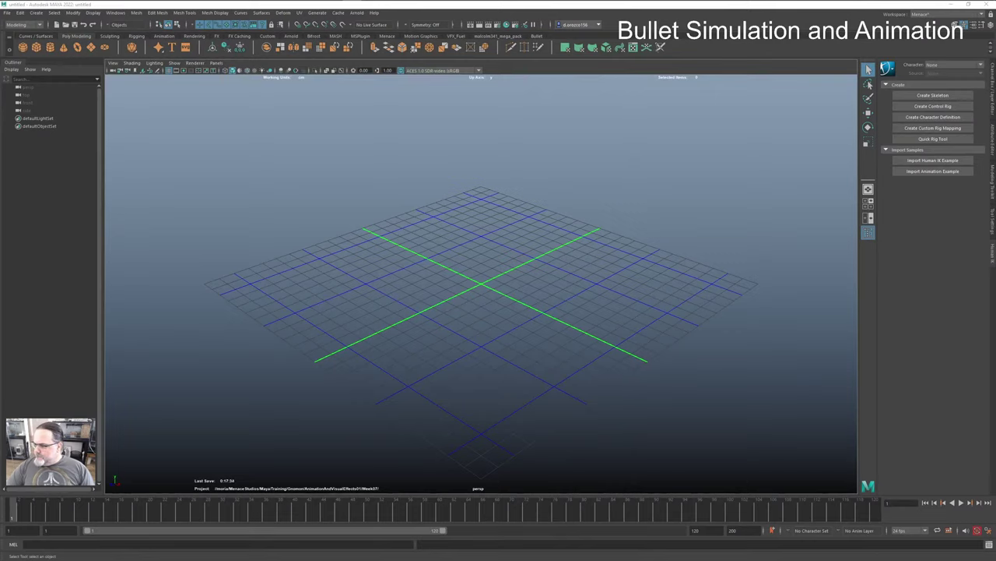
Step: Dolly closer to the grid and bring up the Time Slider preferences showing 24 fps, frames 1–120
{"action": "right_click_drag", "start_coordinate": [367, 304], "coordinate": [512, 289], "text": "alt"}
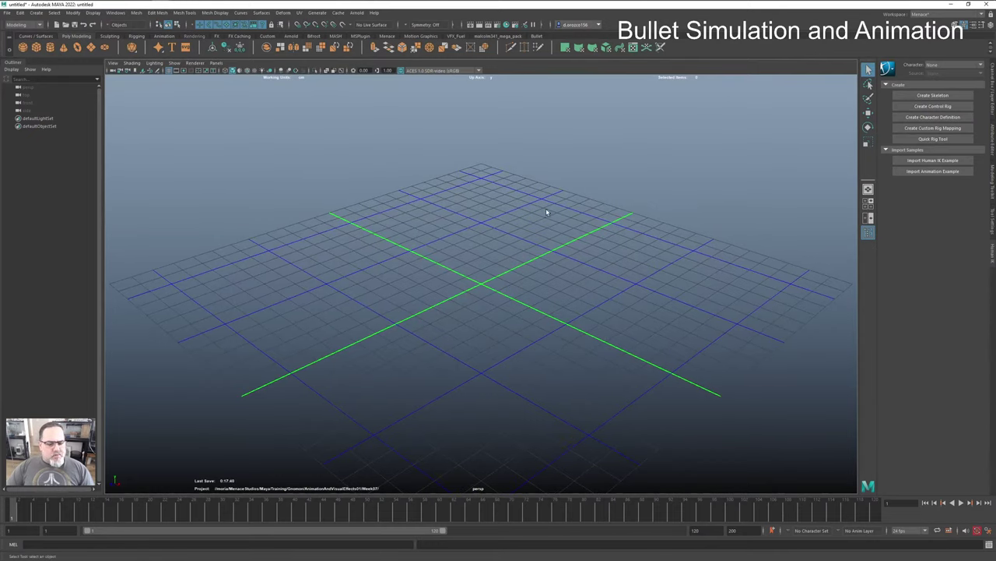
{"action": "left_click", "coordinate": [987, 530]}
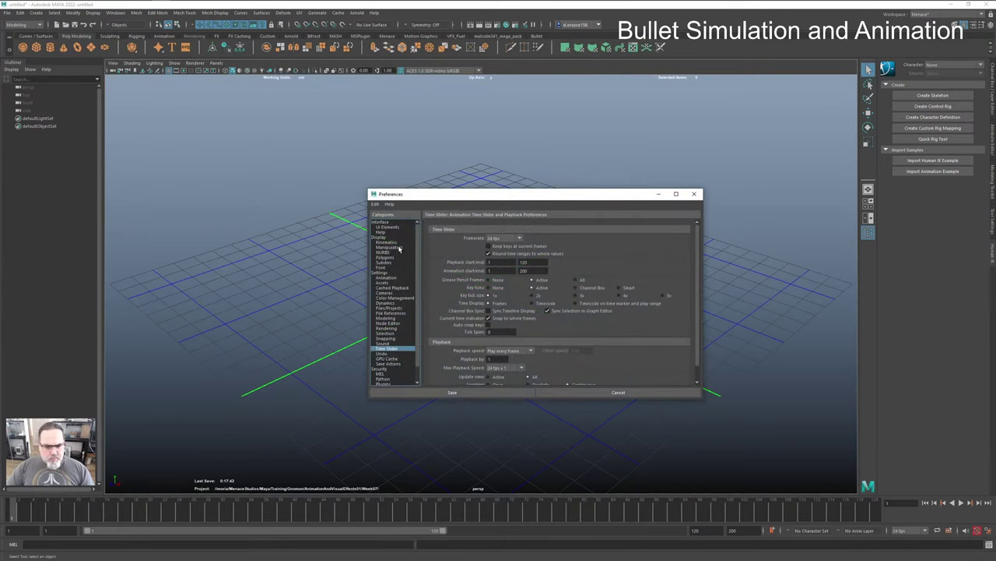
Step: Change the Linear working unit from centimeter to inch in Settings and save the preferences
{"action": "left_click", "coordinate": [380, 271]}
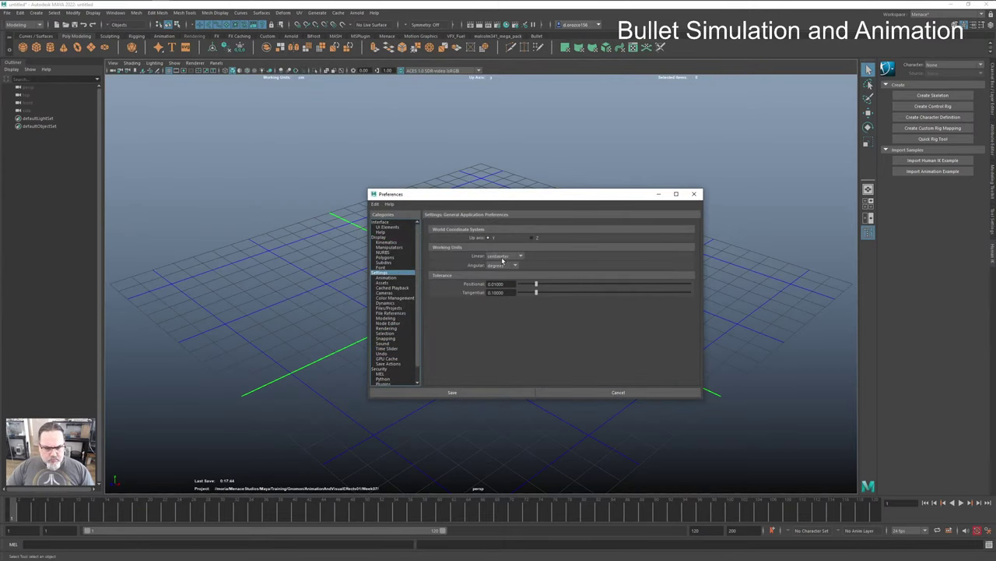
{"action": "left_click", "coordinate": [504, 257]}
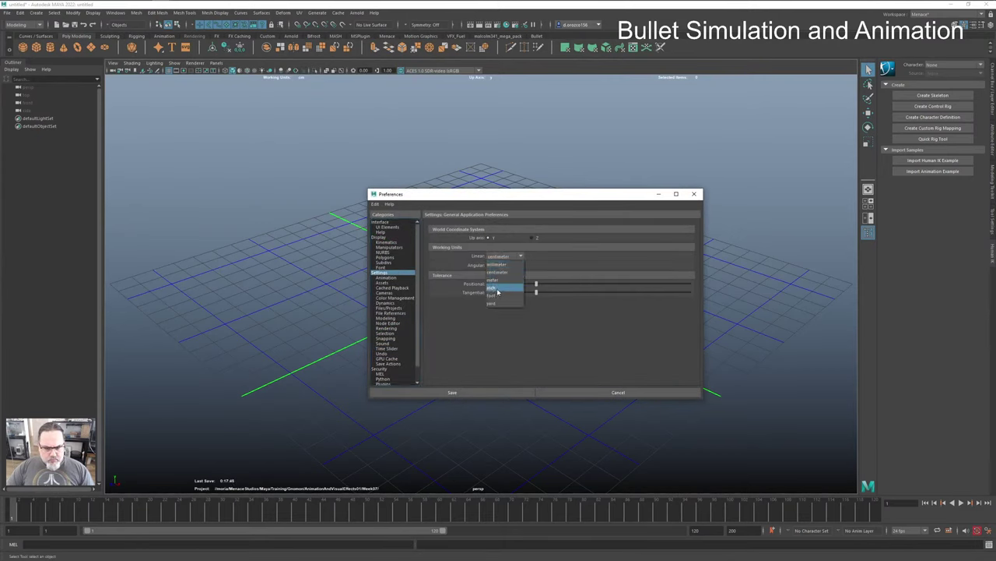
{"action": "left_click", "coordinate": [495, 287]}
{"action": "left_click", "coordinate": [492, 393]}
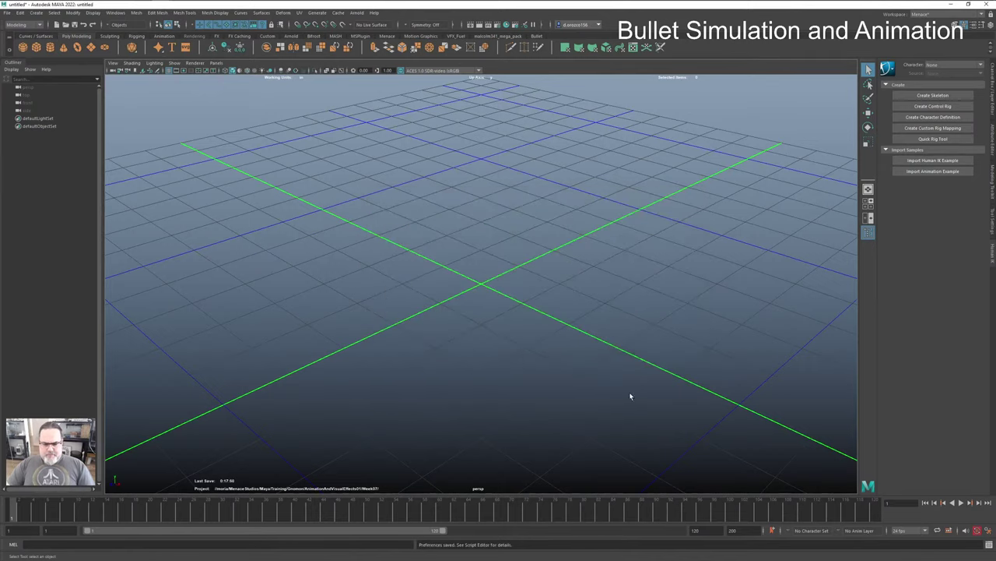
Step: Create a polygon cube at the grid centre and expand its polyCube1 inputs in the Channel Box
{"action": "scroll", "coordinate": [544, 271], "scroll_direction": "down", "scroll_amount": 5}
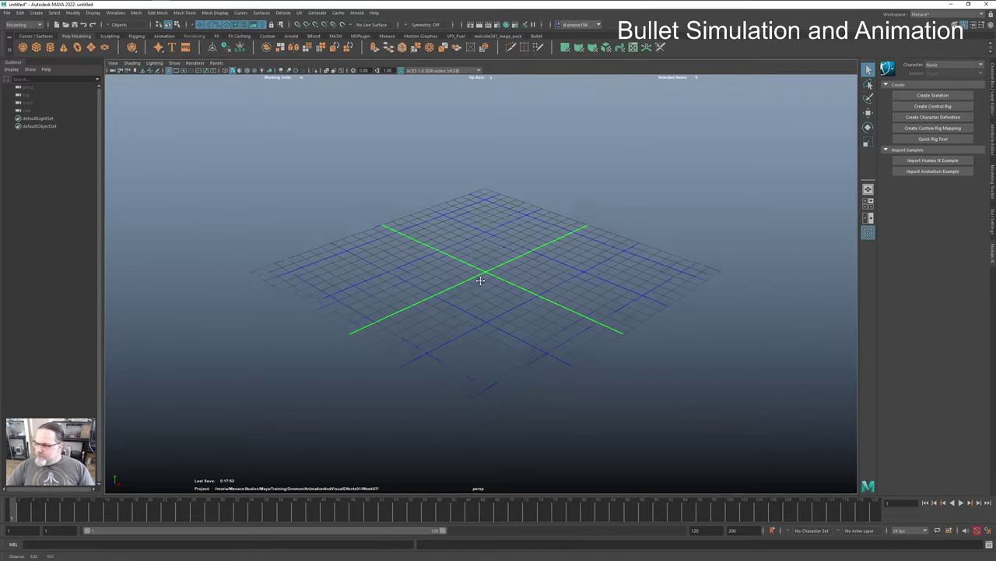
{"action": "scroll", "coordinate": [475, 277], "scroll_direction": "up", "scroll_amount": 1}
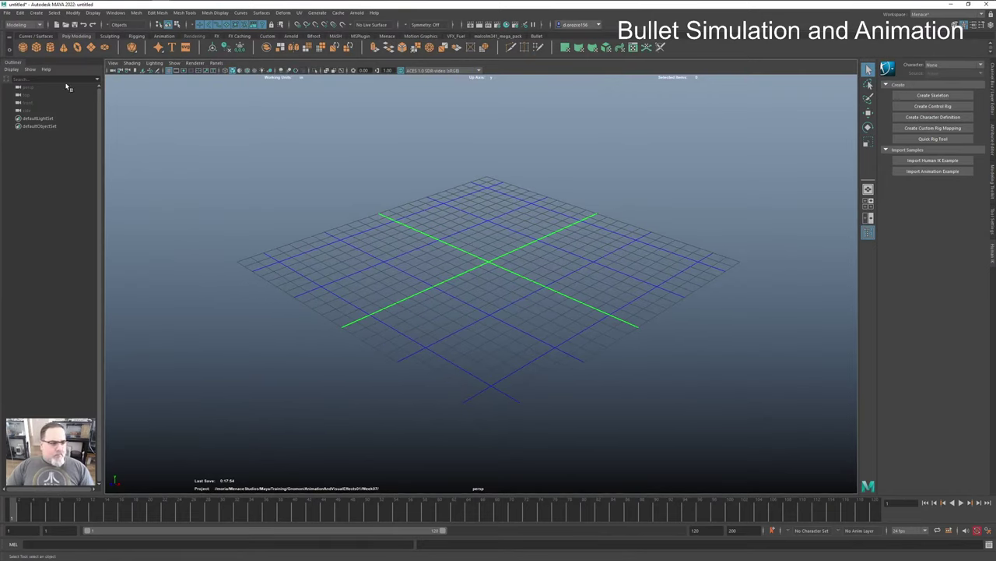
{"action": "left_click", "coordinate": [36, 47]}
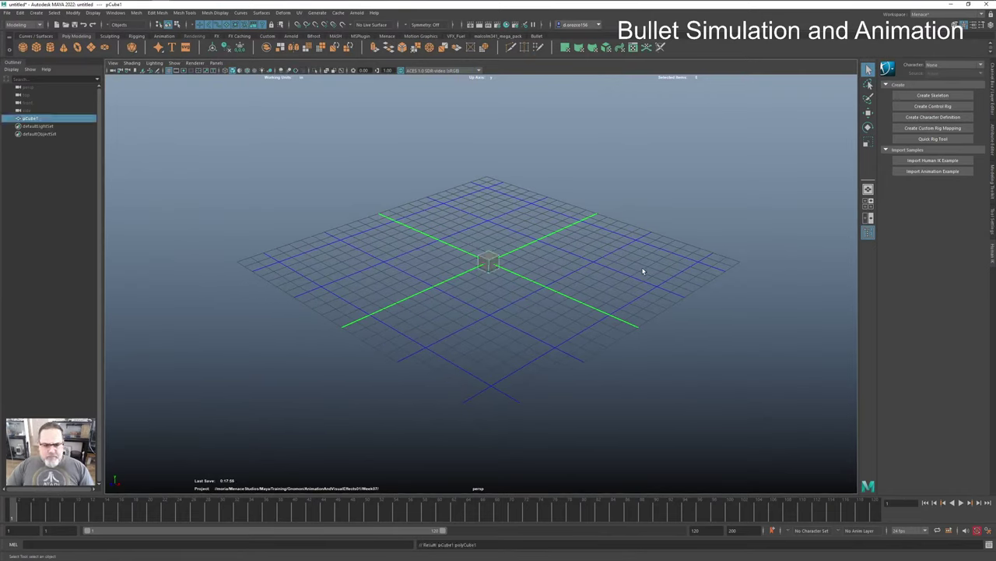
{"action": "key", "text": "ctrl+a"}
{"action": "key", "text": "ctrl+a"}
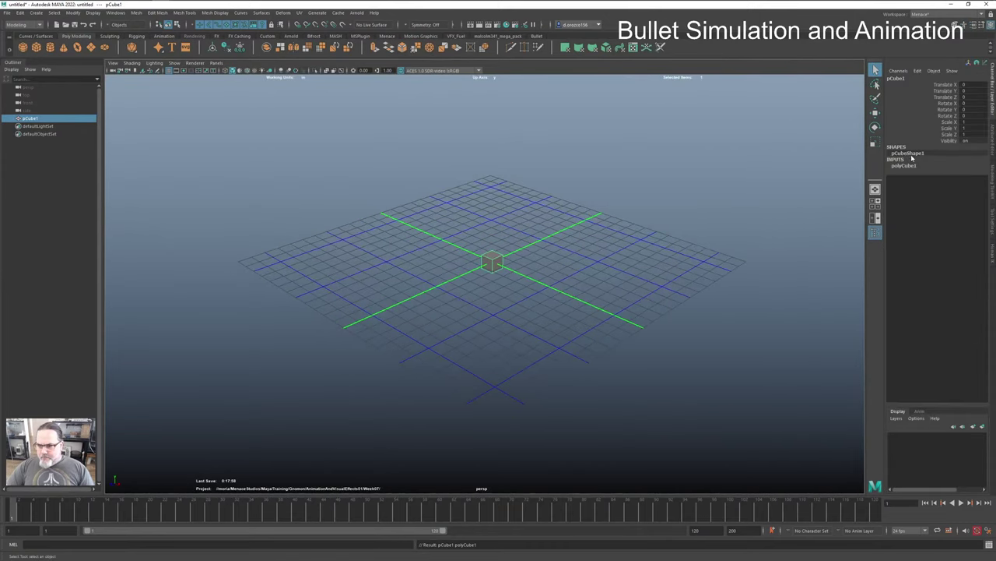
{"action": "left_click", "coordinate": [903, 166]}
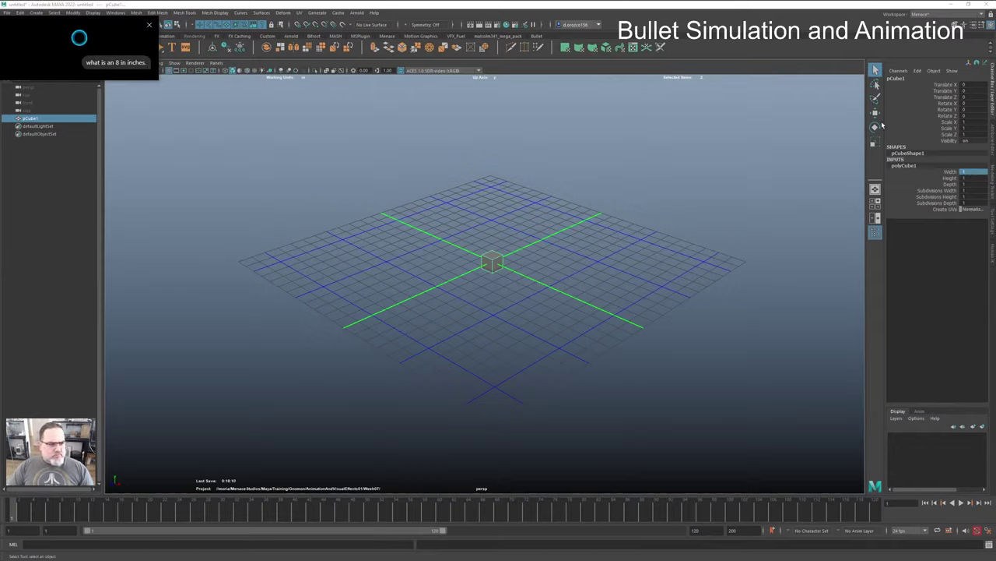
Step: Close the Cortana voice assistant window
{"action": "left_click", "coordinate": [150, 25]}
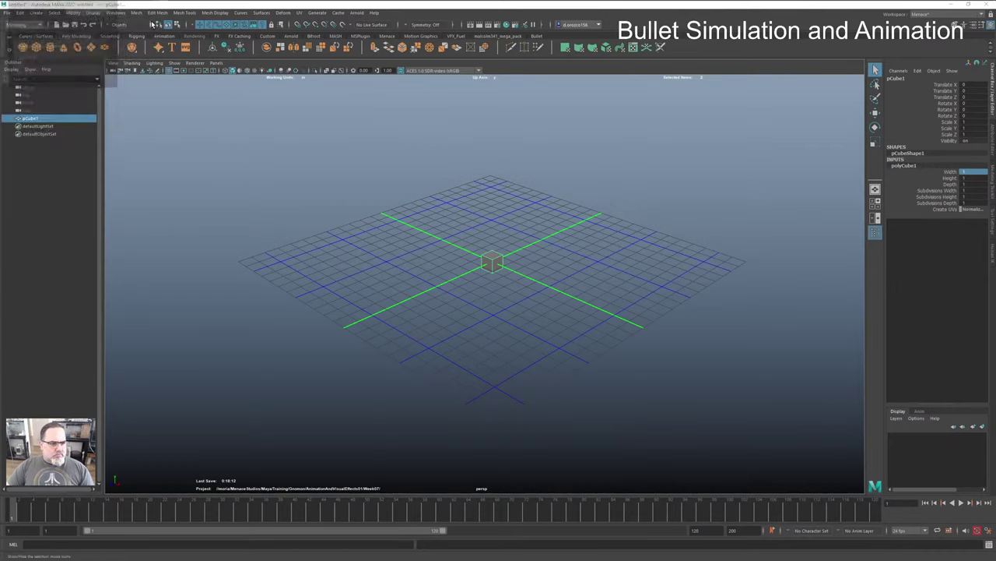
{"action": "left_click", "coordinate": [152, 6]}
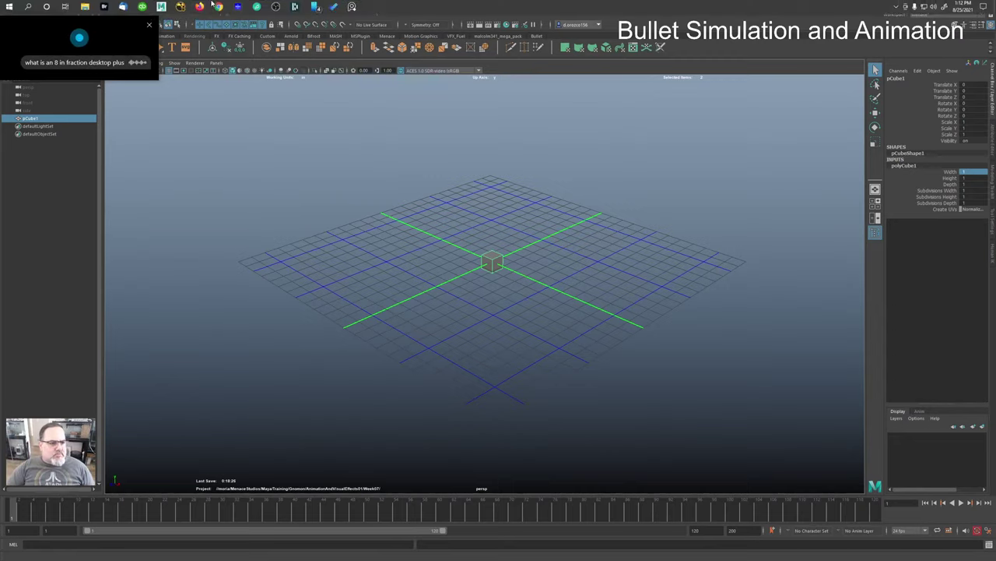
{"action": "left_click", "coordinate": [150, 26]}
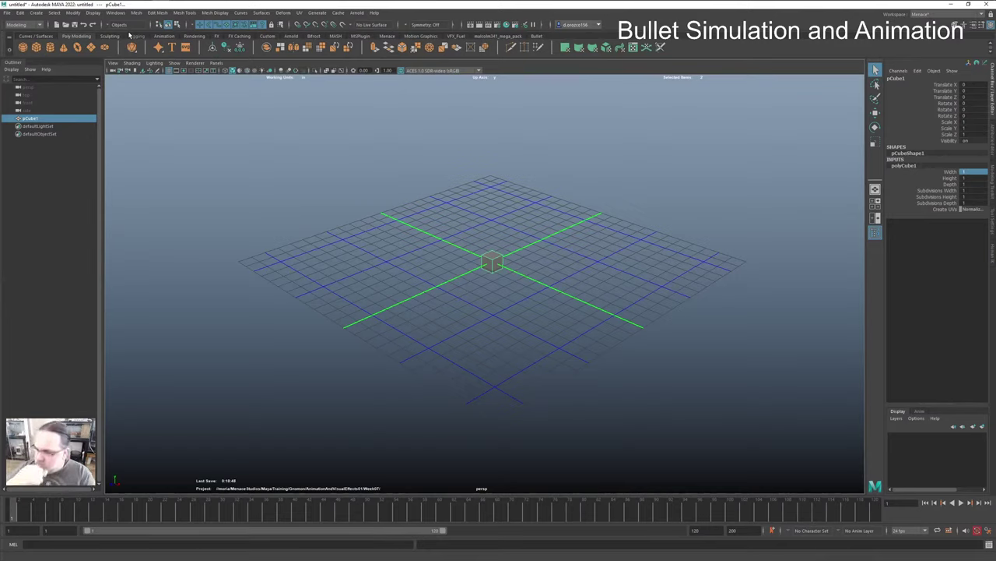
Step: Set the polyCube1 Width to 1.125, Height to 2.125 and Depth to 0.438
{"action": "left_click", "coordinate": [973, 172]}
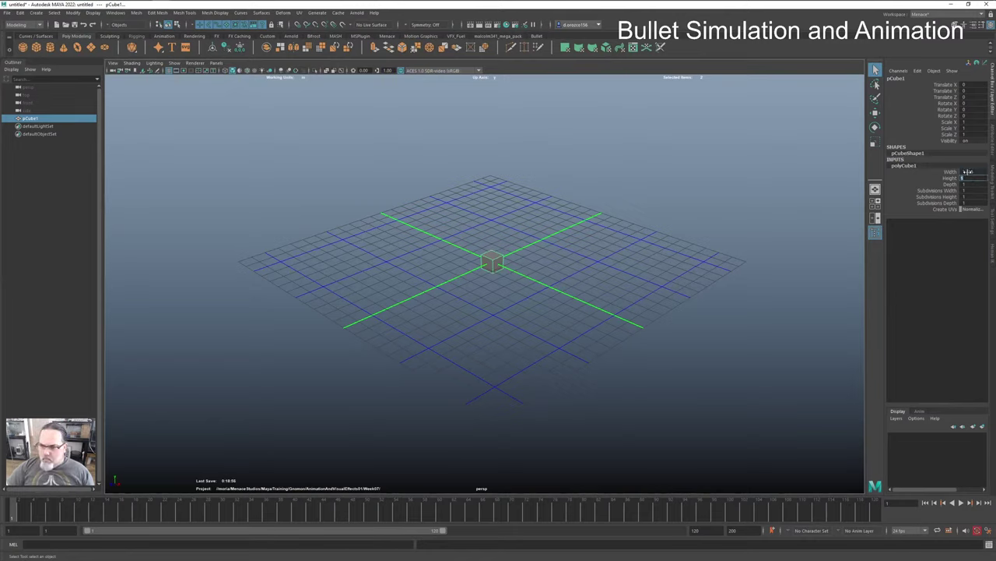
{"action": "left_click_drag", "start_coordinate": [967, 171], "coordinate": [977, 171], "text": "ctrl"}
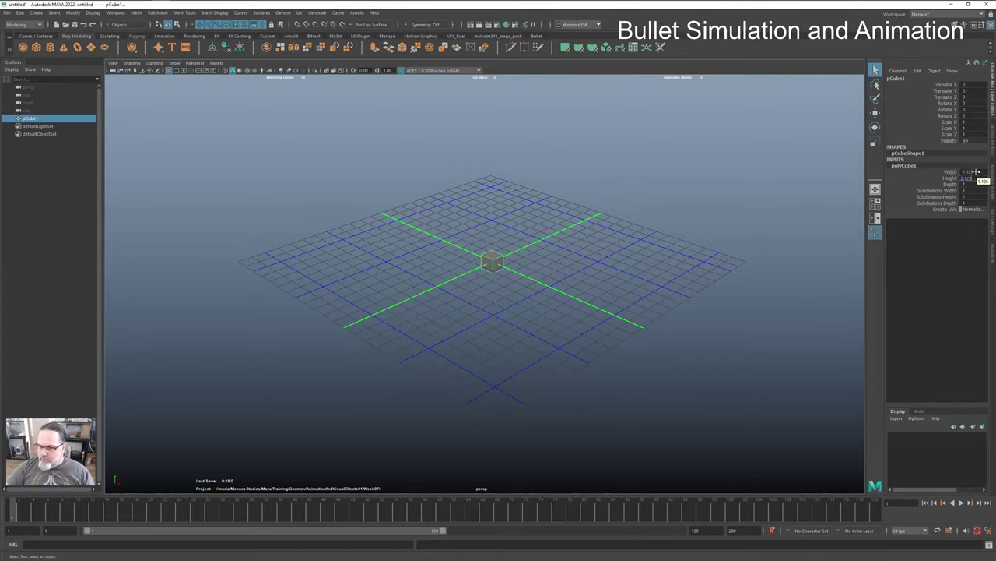
{"action": "key", "text": "Tab"}
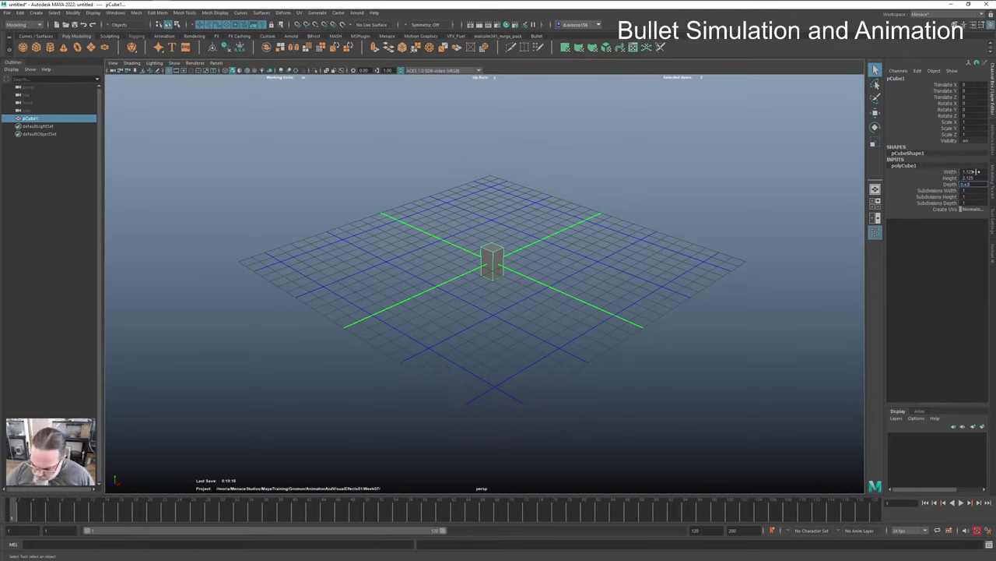
{"action": "key", "text": "Tab"}
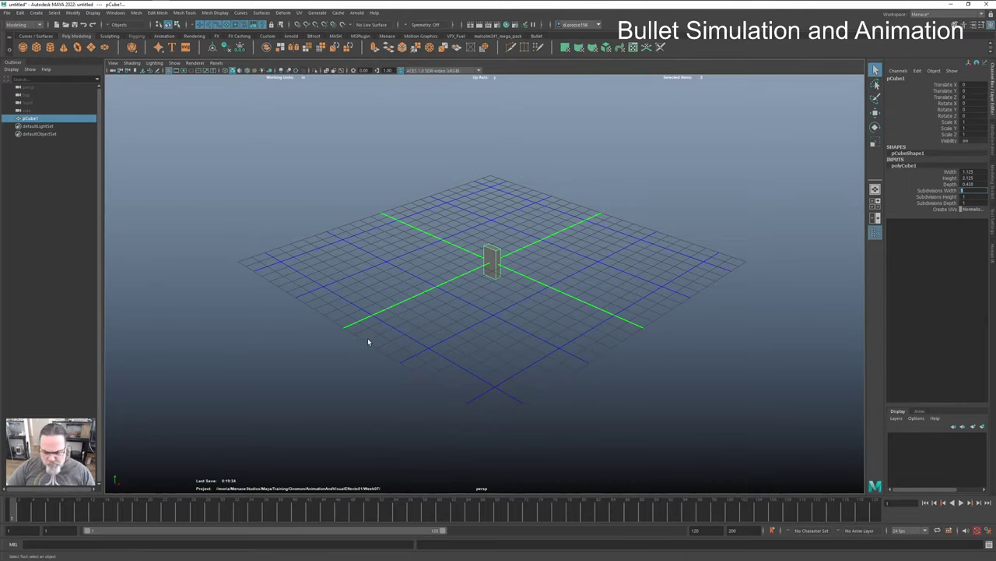
Step: Finish the dimension edits and switch back to Maya from the other open windows
{"action": "left_click", "coordinate": [492, 260]}
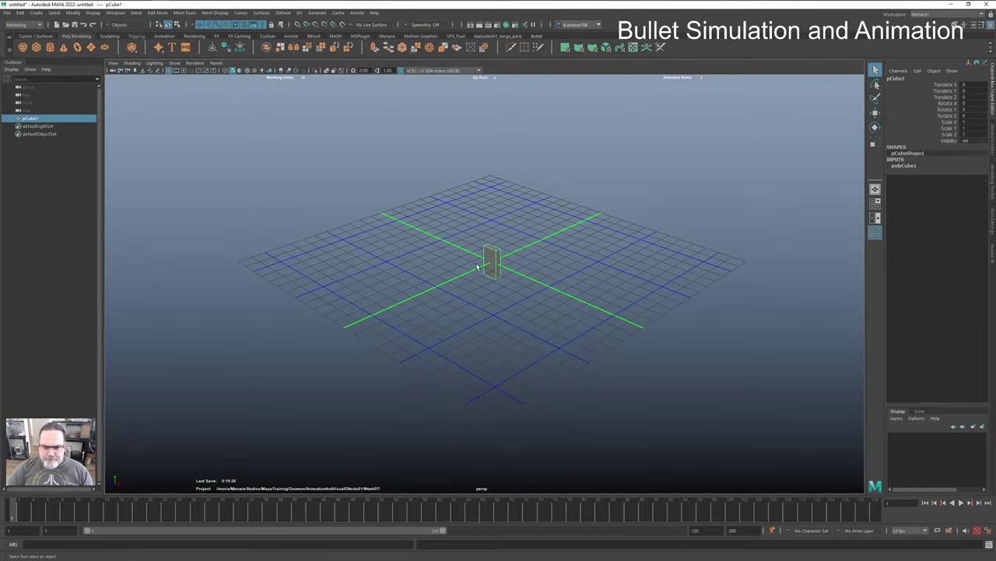
{"action": "scroll", "coordinate": [478, 267], "scroll_direction": "up", "scroll_amount": 5}
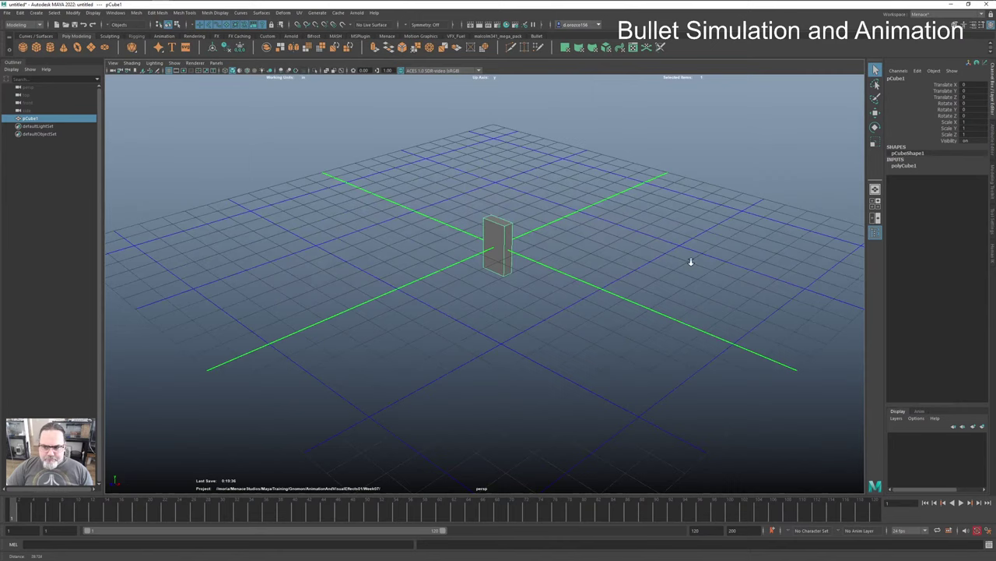
{"action": "double_click", "coordinate": [31, 118]}
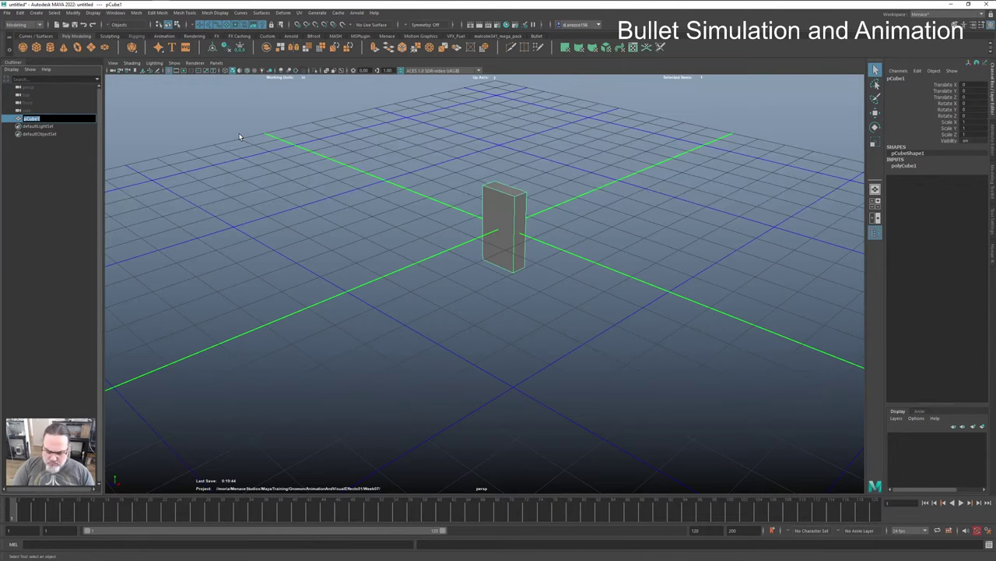
{"action": "key", "text": "alt+Tab"}
{"action": "key", "text": "alt+Tab"}
{"action": "key", "text": "alt+Tab"}
{"action": "key", "text": "alt+Tab"}
{"action": "key", "text": "alt+Tab"}
{"action": "key", "text": "alt+Tab"}
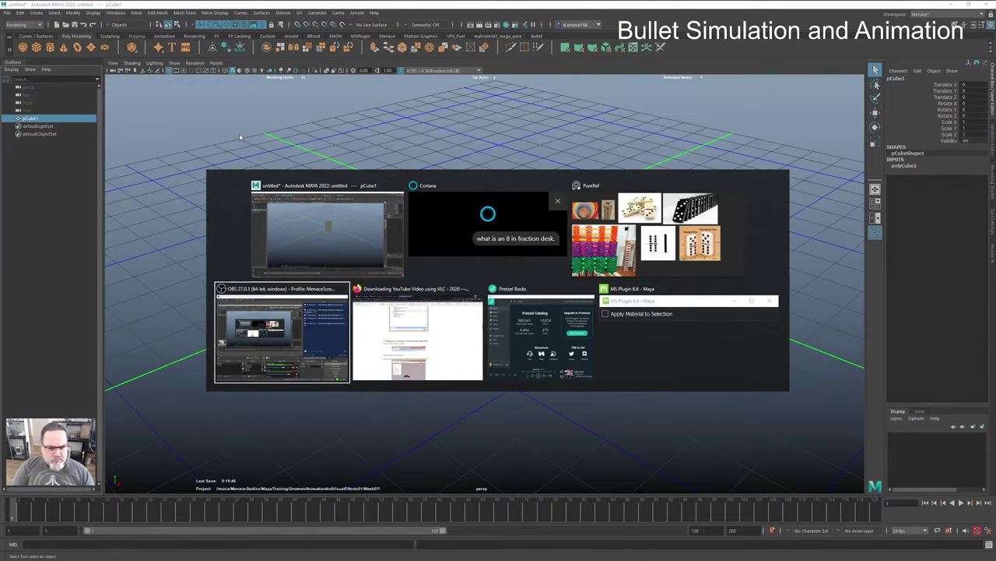
{"action": "key", "text": "alt+Tab"}
{"action": "key", "text": "alt+Tab"}
{"action": "key", "text": "alt+Tab"}
{"action": "key", "text": "alt+Tab"}
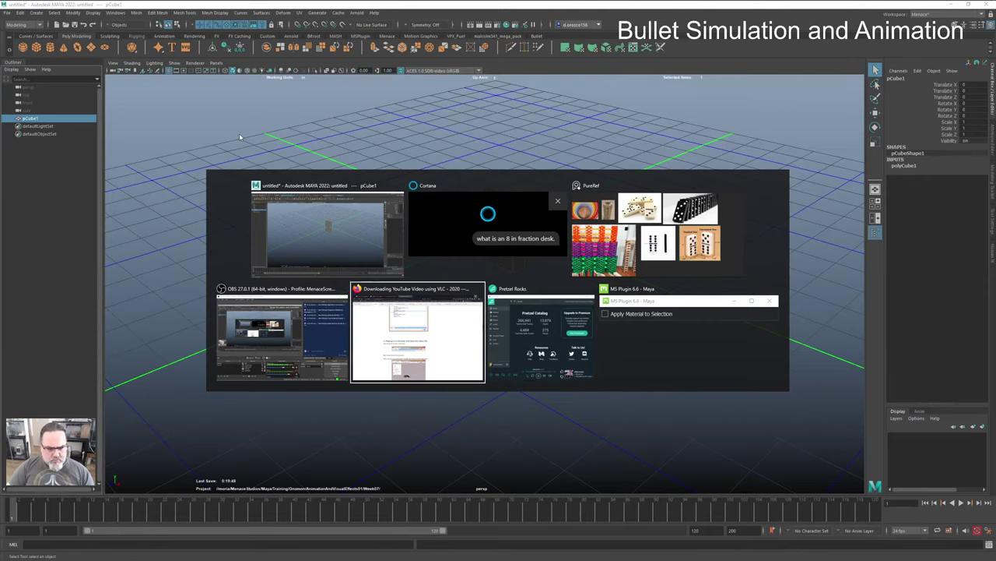
{"action": "key", "text": "Escape"}
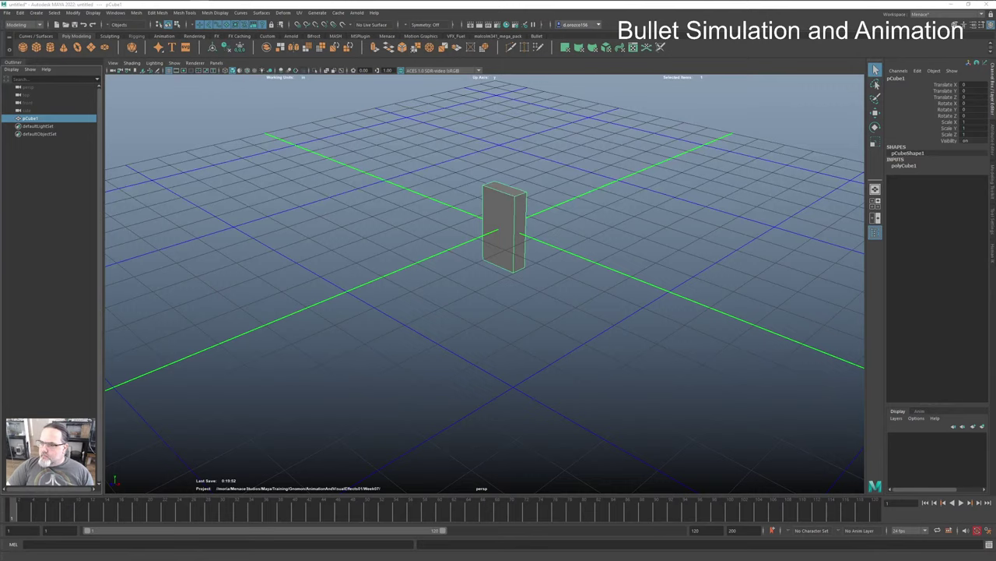
Step: Rename pCube1 to Dominoe_ in the Outliner
{"action": "double_click", "coordinate": [31, 118]}
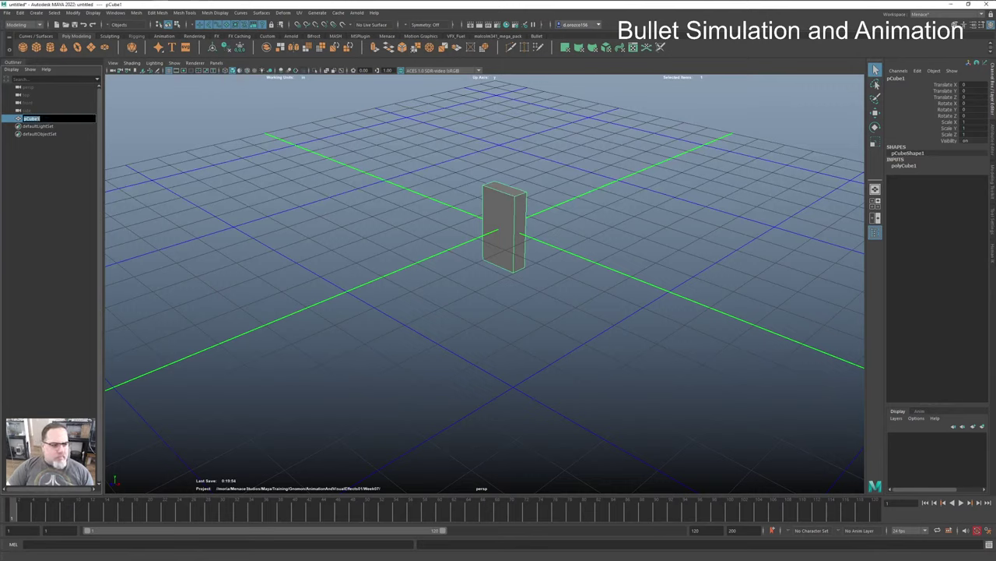
{"action": "type", "text": "Domino_"}
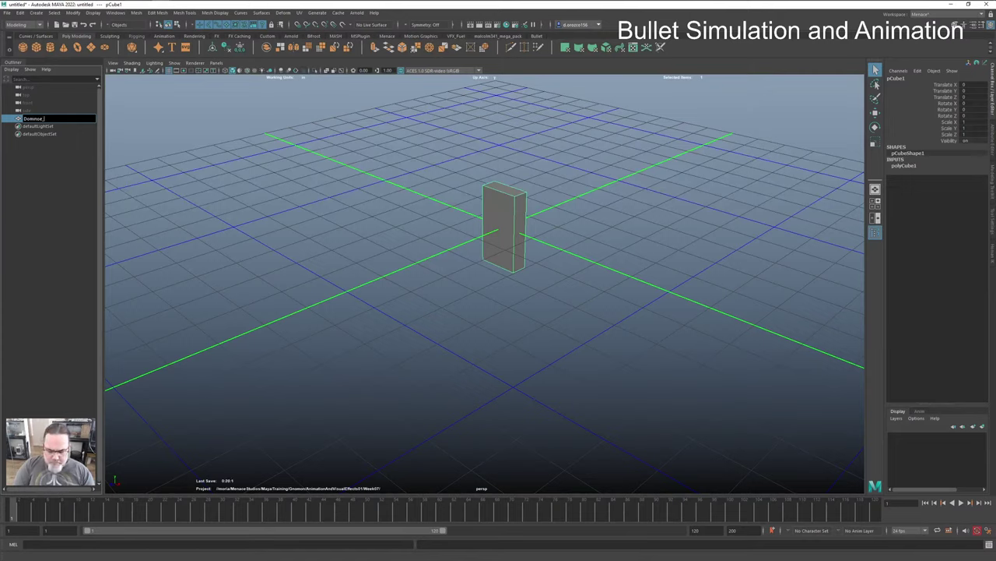
{"action": "key", "text": "Return"}
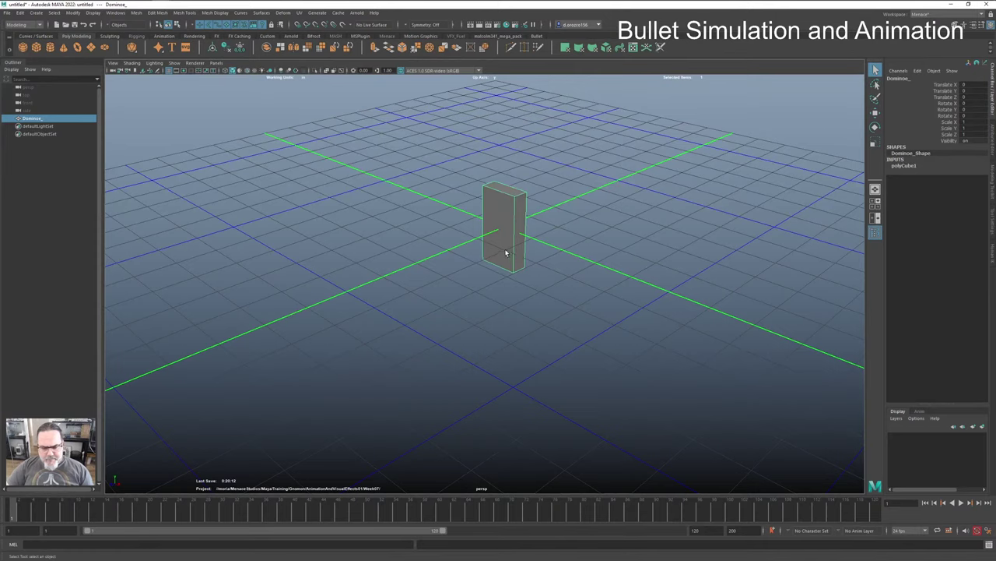
Step: Dolly in on the domino and hide the ground grid
{"action": "left_click_drag", "start_coordinate": [504, 252], "coordinate": [455, 218], "text": "alt"}
{"action": "scroll", "coordinate": [527, 235], "scroll_direction": "up", "scroll_amount": 5}
{"action": "left_click", "coordinate": [155, 70]}
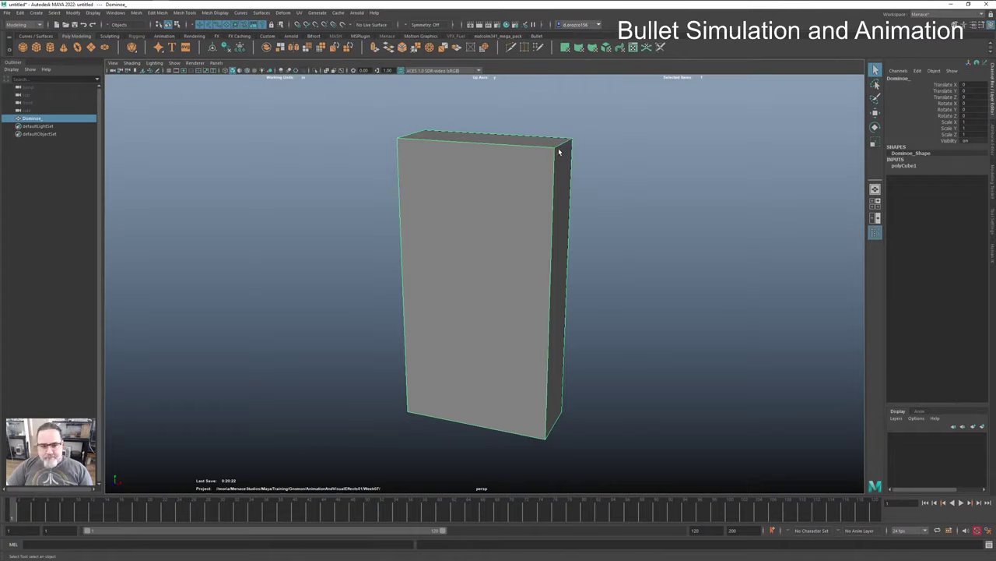
Step: Switch to edge mode and select the domino's top and vertical edges
{"action": "left_click_drag", "start_coordinate": [556, 156], "coordinate": [532, 162], "text": "alt"}
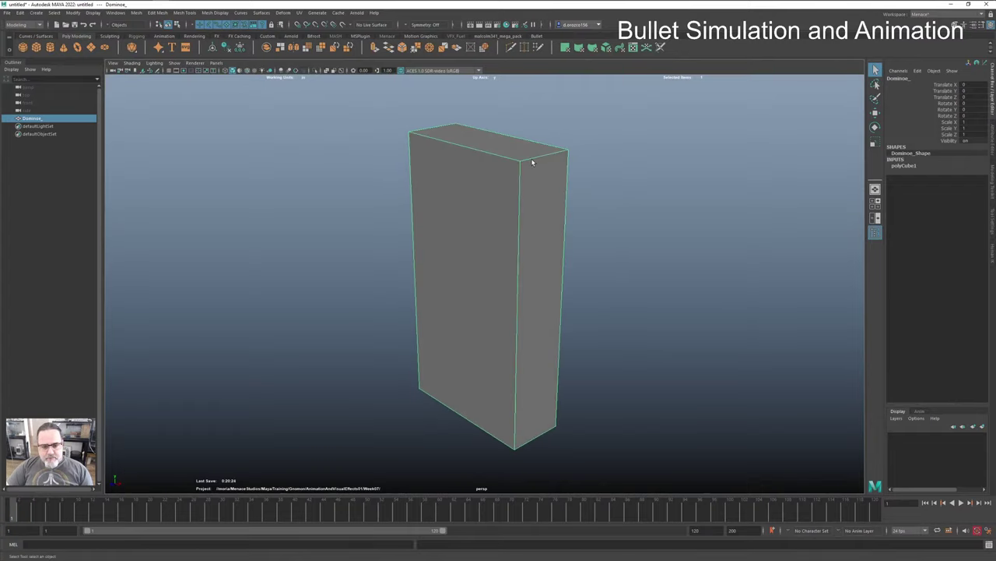
{"action": "right_click", "coordinate": [532, 162]}
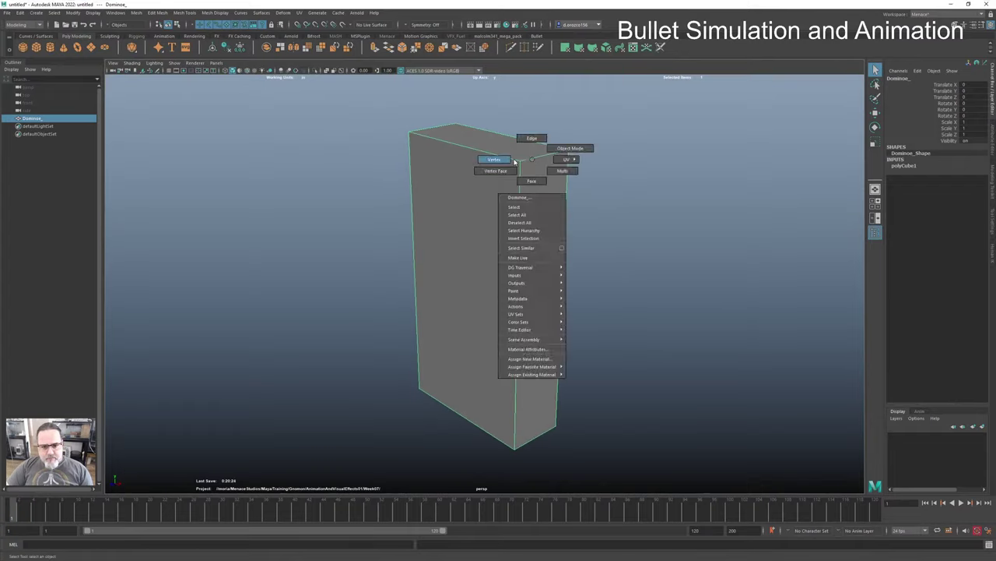
{"action": "left_click", "coordinate": [532, 137]}
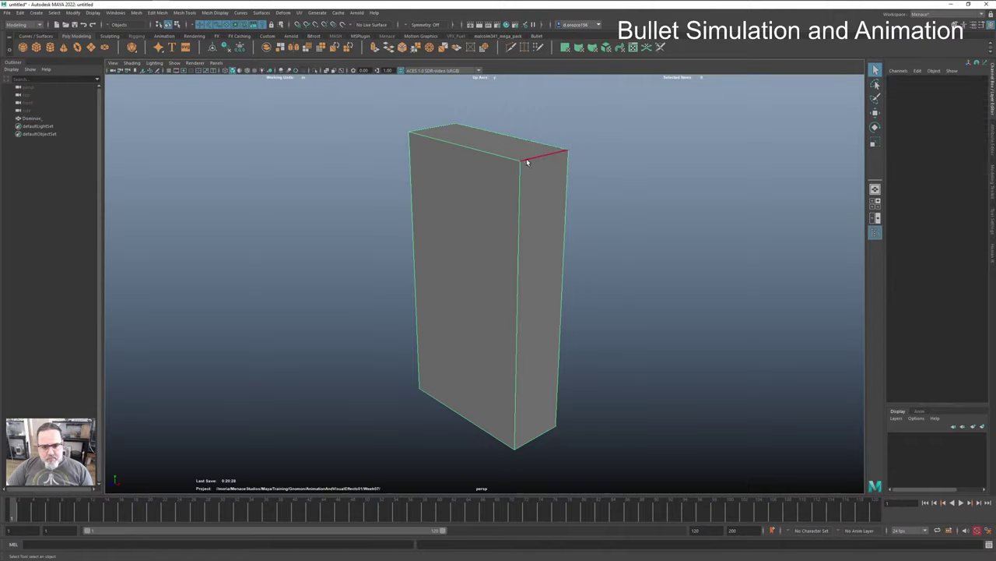
{"action": "left_click", "coordinate": [510, 161]}
{"action": "left_click", "coordinate": [516, 169]}
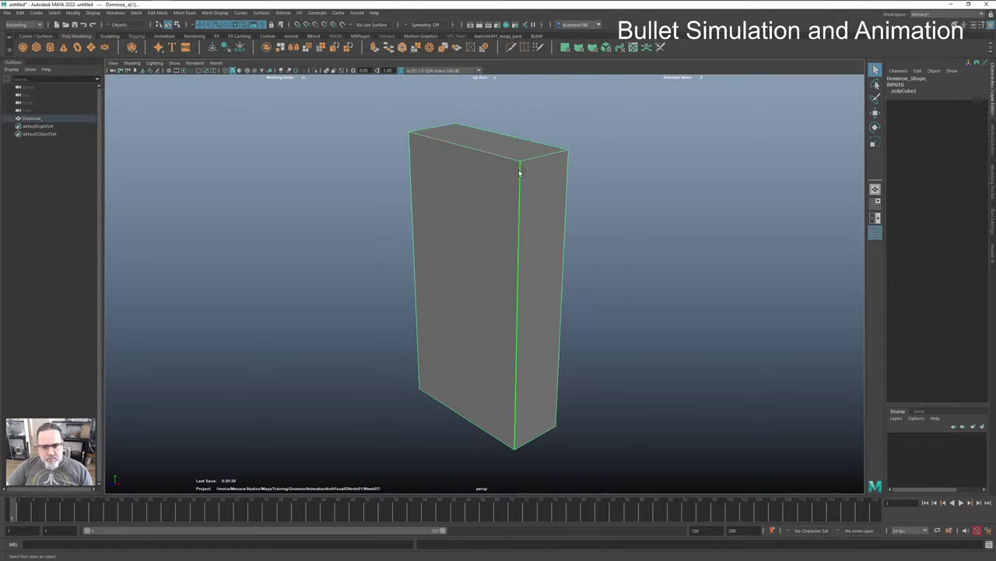
{"action": "left_click", "coordinate": [392, 158]}
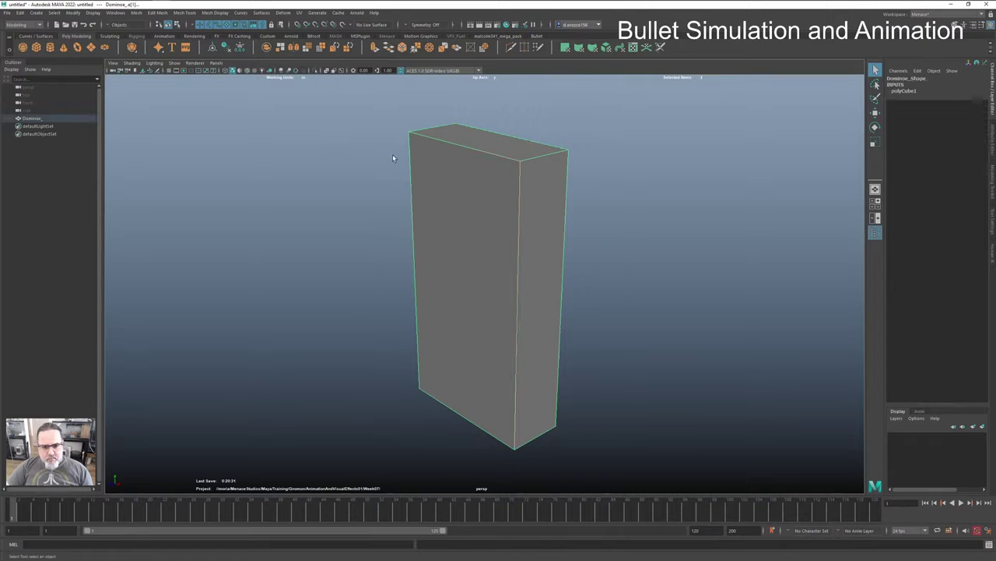
{"action": "left_click", "coordinate": [411, 200]}
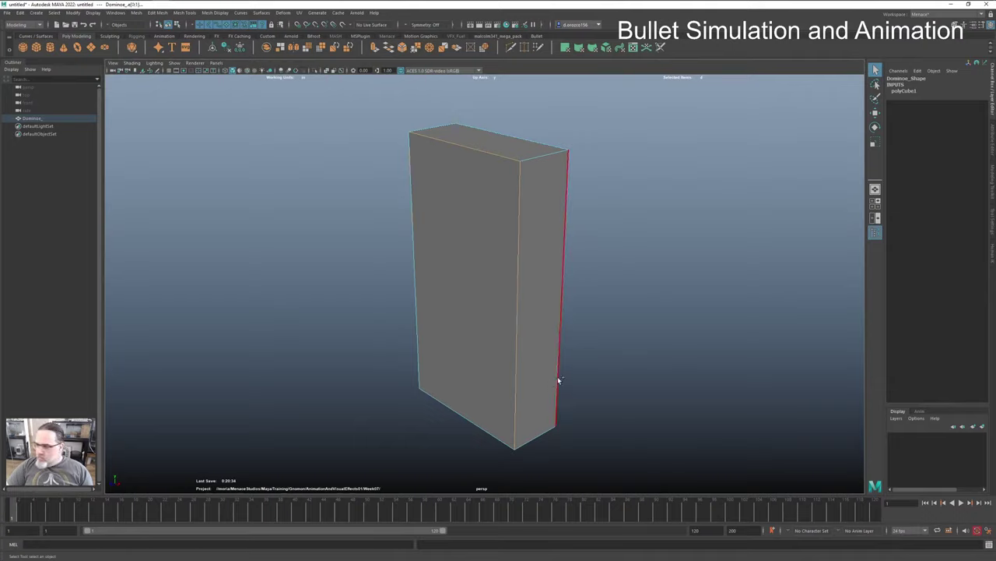
{"action": "left_click_drag", "start_coordinate": [563, 365], "coordinate": [435, 361], "text": "alt"}
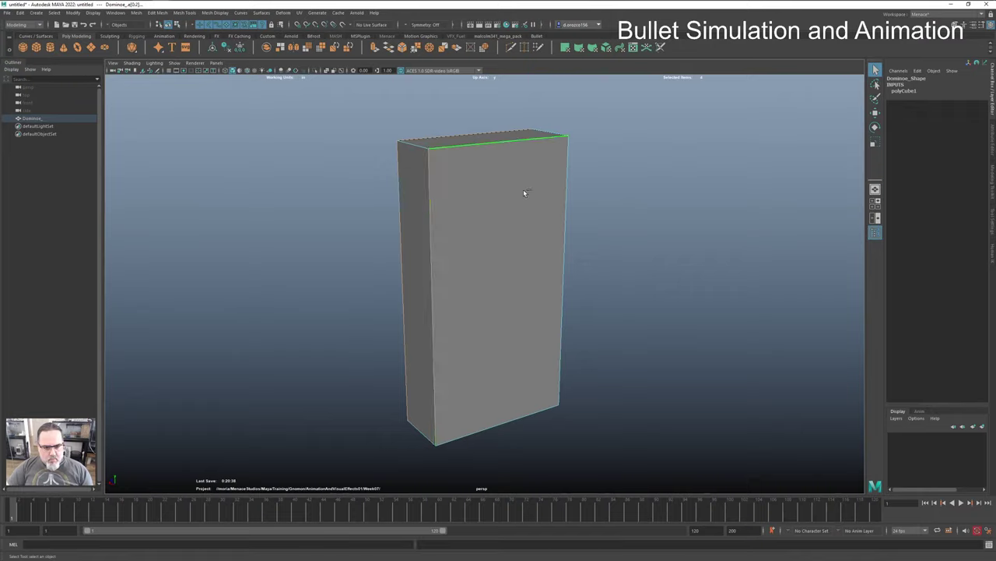
{"action": "left_click_drag", "start_coordinate": [519, 356], "coordinate": [472, 411], "text": "alt"}
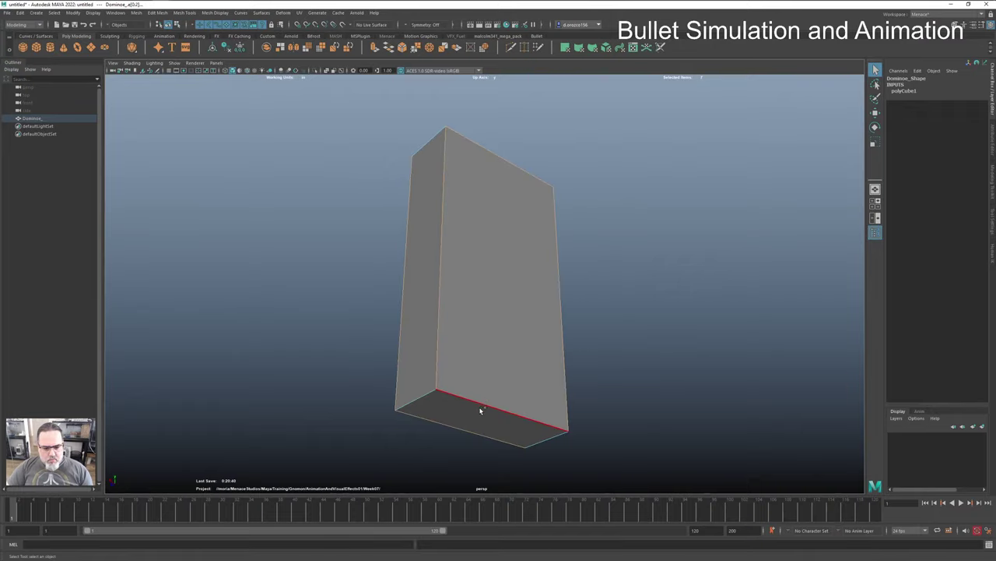
{"action": "left_click_drag", "start_coordinate": [388, 381], "coordinate": [447, 366], "text": "alt"}
Step: Bevel the selected edges and raise the bevel Segments from 1 to 2
{"action": "key", "text": "ctrl+b"}
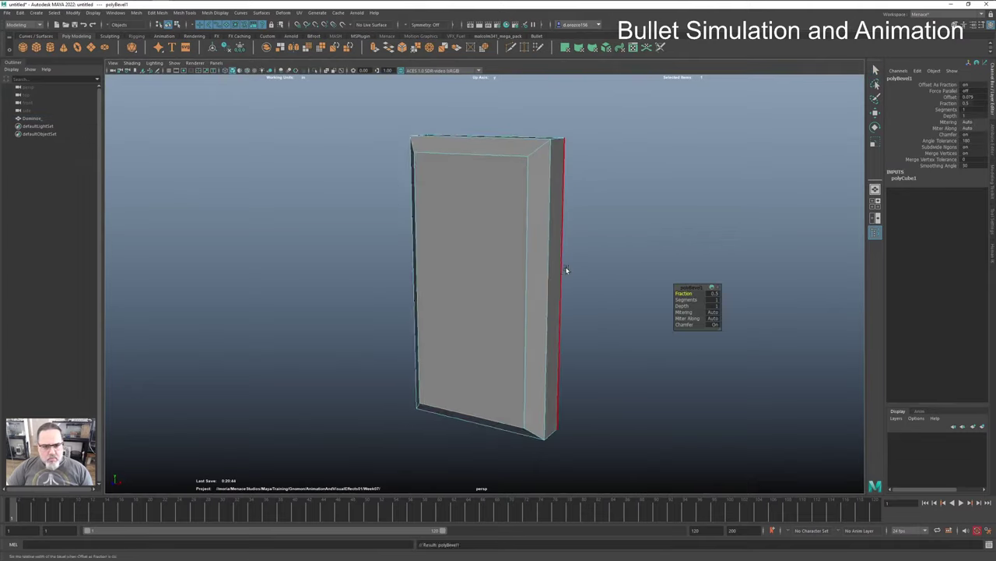
{"action": "mouse_move", "coordinate": [565, 266]}
{"action": "left_mouse_down", "text": "alt"}
{"action": "mouse_move", "coordinate": [527, 269]}
{"action": "mouse_move", "coordinate": [549, 274]}
{"action": "left_mouse_up", "text": "alt"}
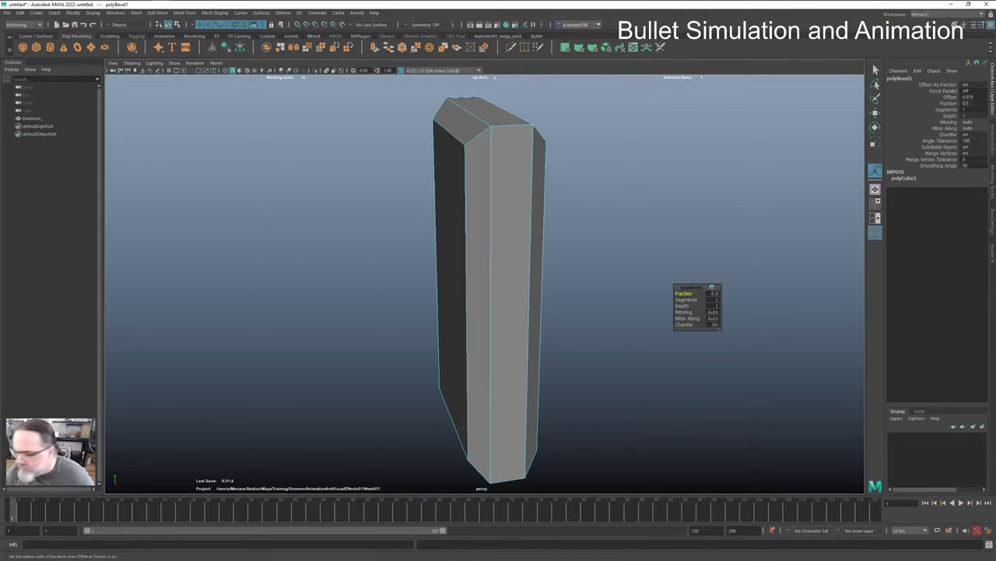
{"action": "left_click_drag", "start_coordinate": [684, 298], "coordinate": [682, 293]}
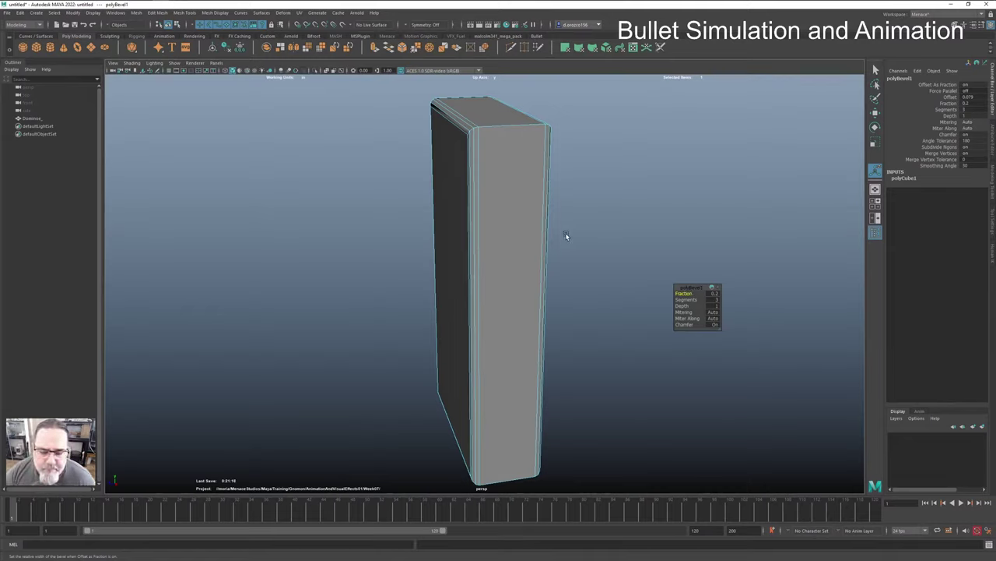
{"action": "left_click_drag", "start_coordinate": [567, 236], "coordinate": [507, 262], "text": "alt"}
{"action": "middle_click_drag", "start_coordinate": [508, 261], "coordinate": [537, 282], "text": "alt"}
Step: Try a second bevel on the top and bottom edges at Fraction 1, then undo it
{"action": "left_click", "coordinate": [467, 148]}
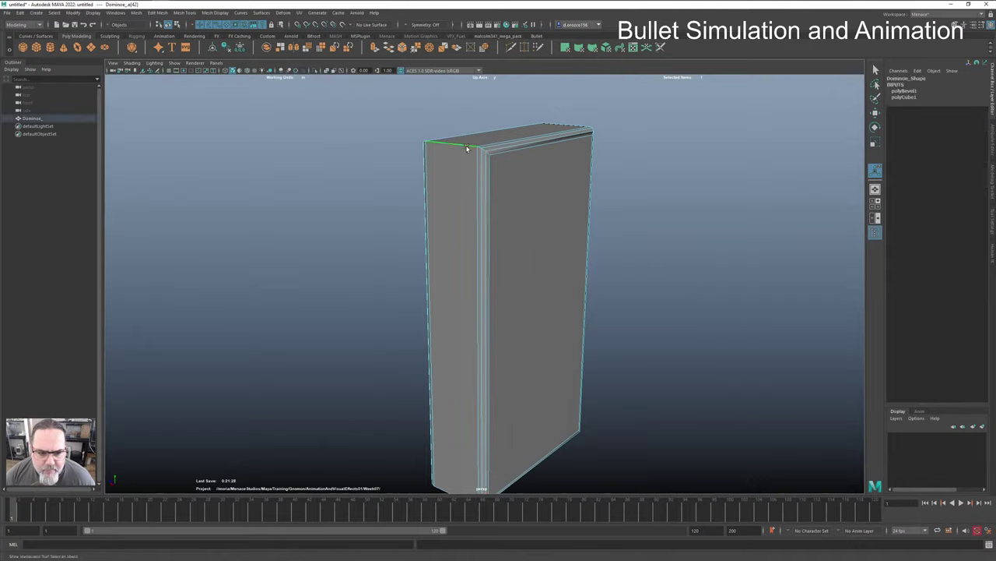
{"action": "left_click_drag", "start_coordinate": [481, 285], "coordinate": [516, 461], "text": "alt"}
{"action": "left_click", "coordinate": [514, 460], "text": "shift"}
{"action": "left_click_drag", "start_coordinate": [564, 420], "coordinate": [519, 238], "text": "alt"}
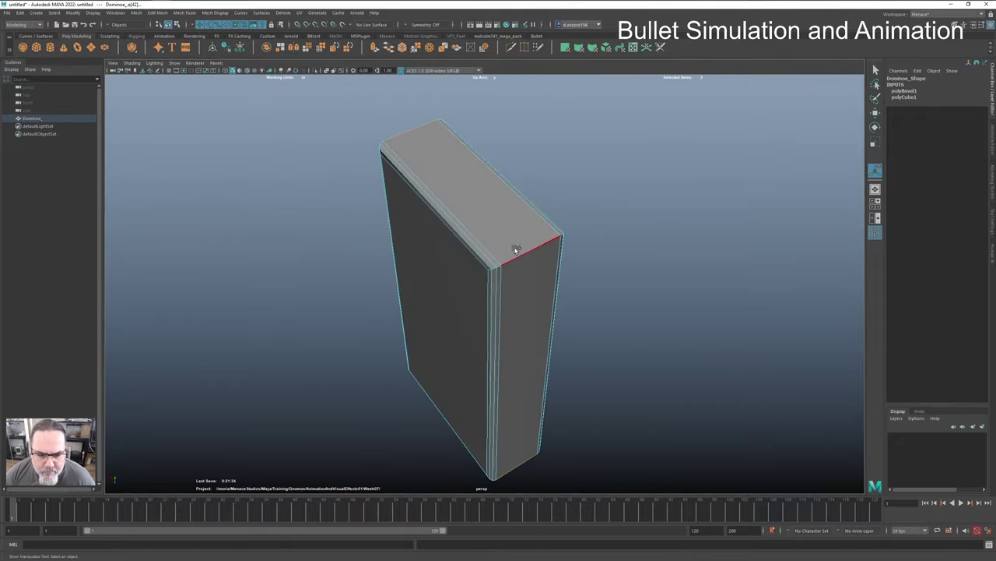
{"action": "left_click", "coordinate": [415, 48]}
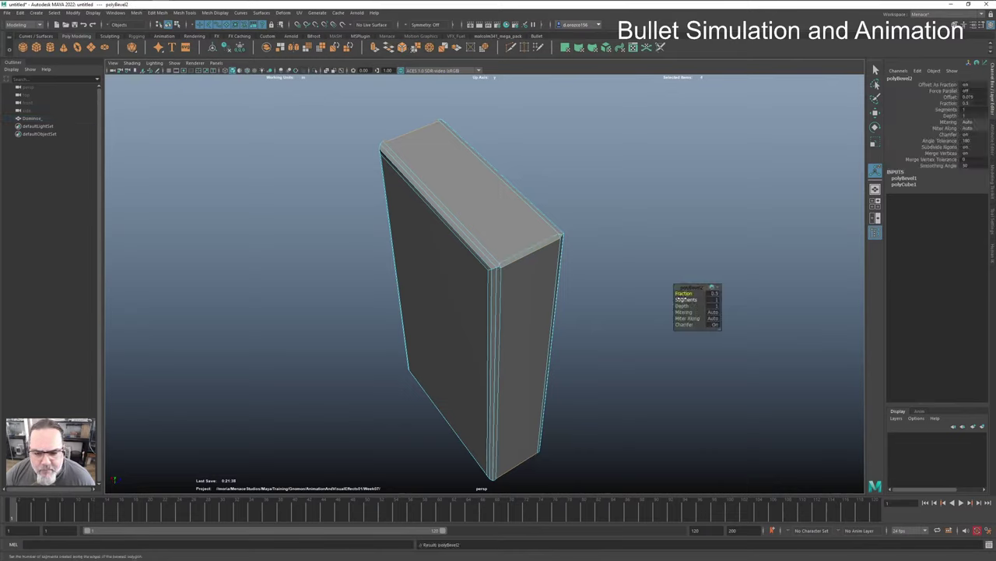
{"action": "left_click_drag", "start_coordinate": [683, 294], "coordinate": [693, 294]}
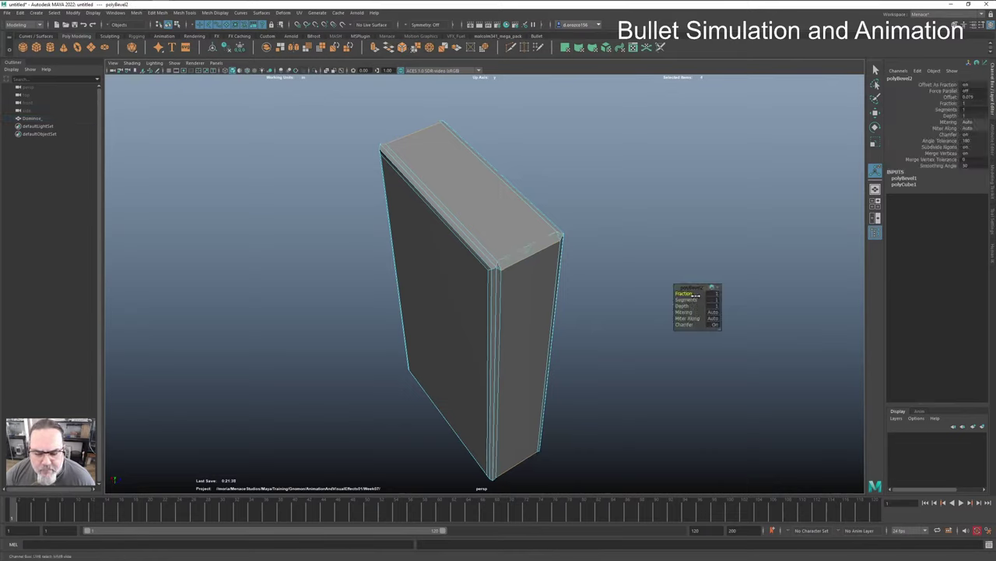
{"action": "key", "text": "ctrl+z"}
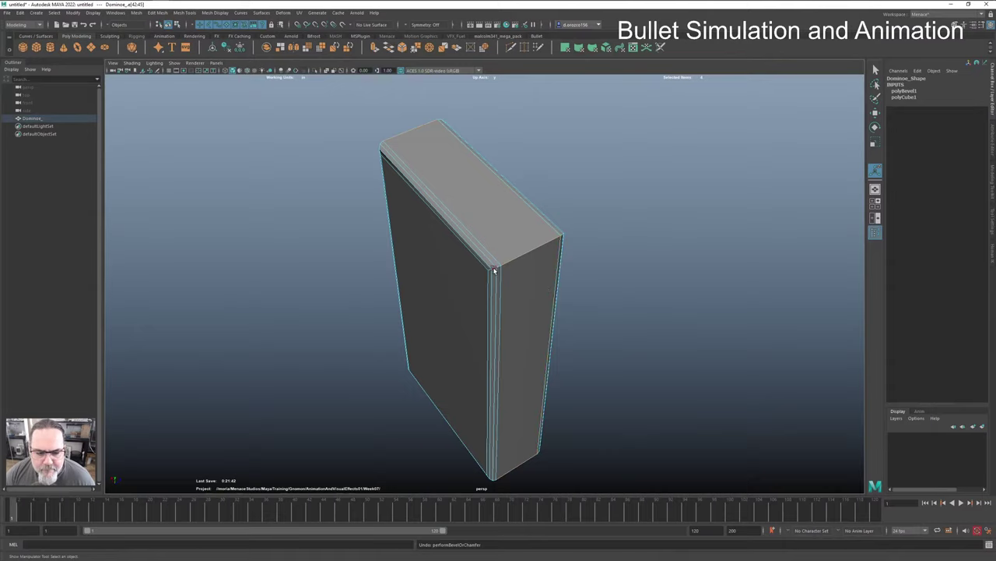
{"action": "key", "text": "ctrl+z"}
{"action": "key", "text": "ctrl+z"}
{"action": "key", "text": "ctrl+z"}
{"action": "key", "text": "ctrl+z"}
{"action": "key", "text": "ctrl+z"}
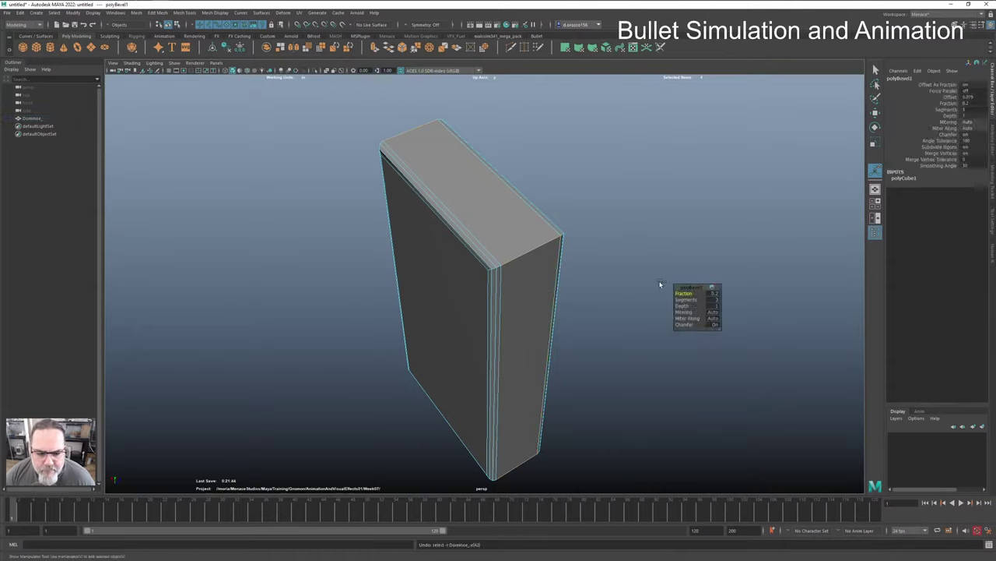
{"action": "key", "text": "ctrl+z"}
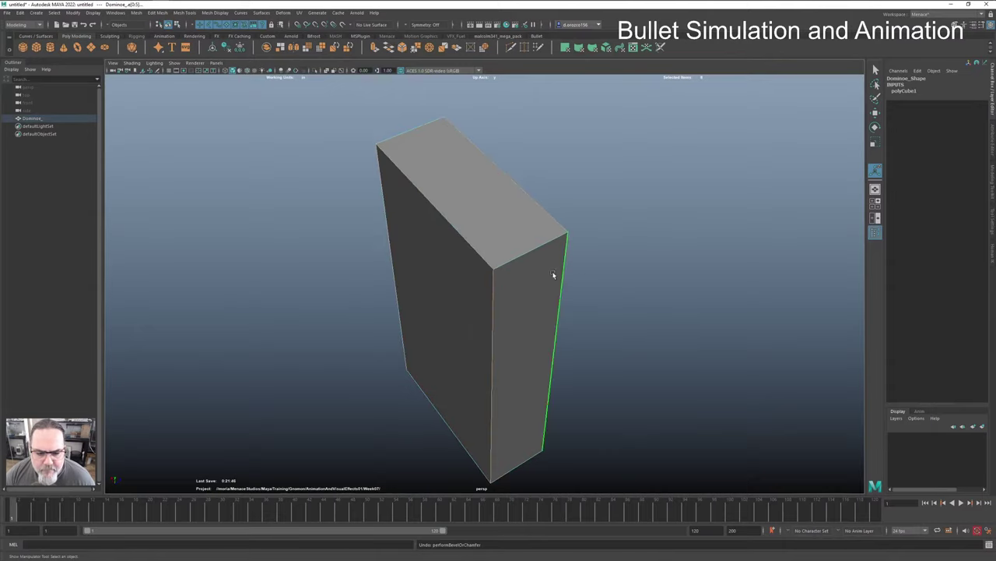
Step: Select the domino's short top-left edge and right vertical edge
{"action": "left_click", "coordinate": [522, 256]}
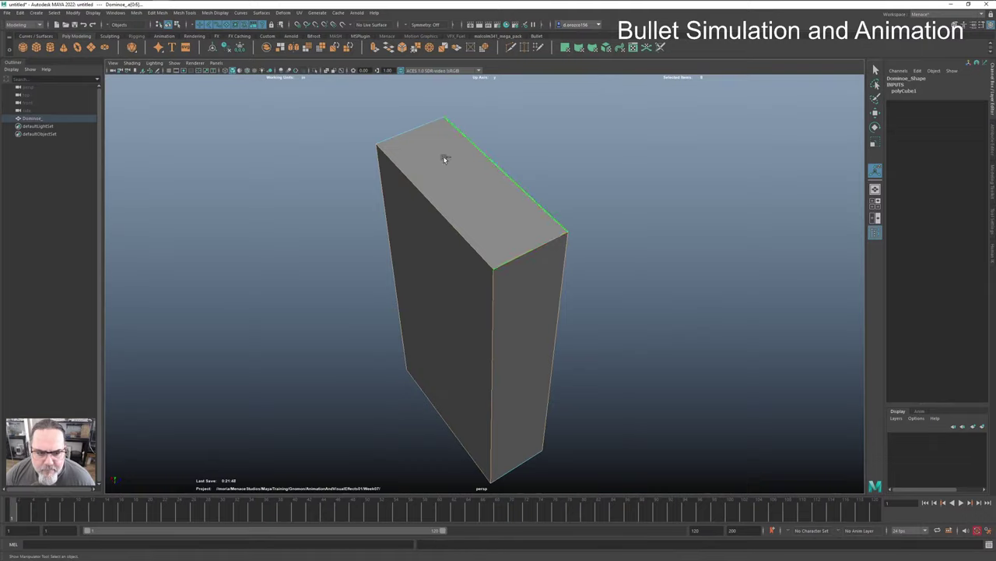
{"action": "left_click", "coordinate": [401, 129]}
{"action": "left_click", "coordinate": [553, 312], "text": "shift"}
{"action": "left_click_drag", "start_coordinate": [393, 413], "coordinate": [439, 464], "text": "alt"}
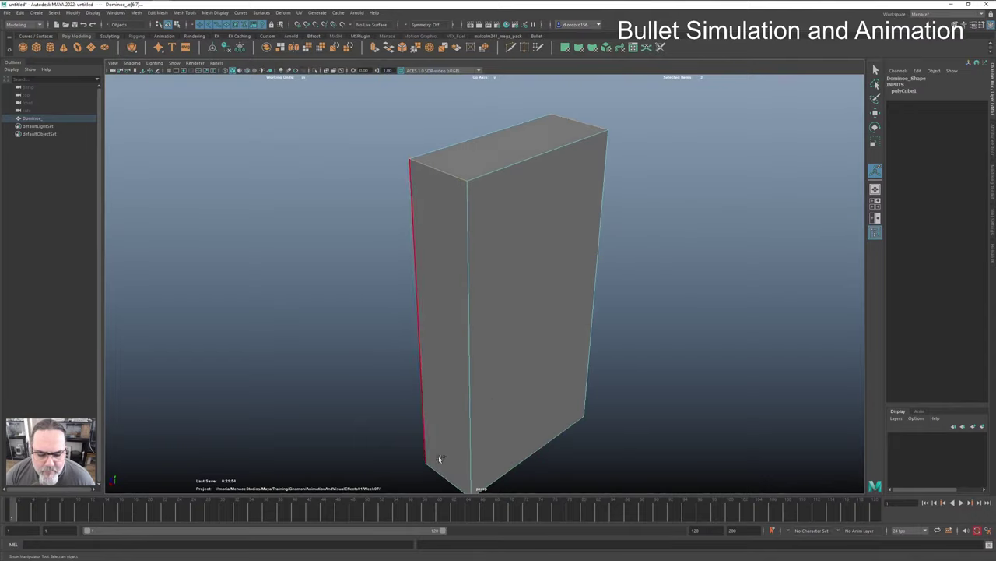
{"action": "left_click_drag", "start_coordinate": [512, 355], "coordinate": [429, 356], "text": "alt"}
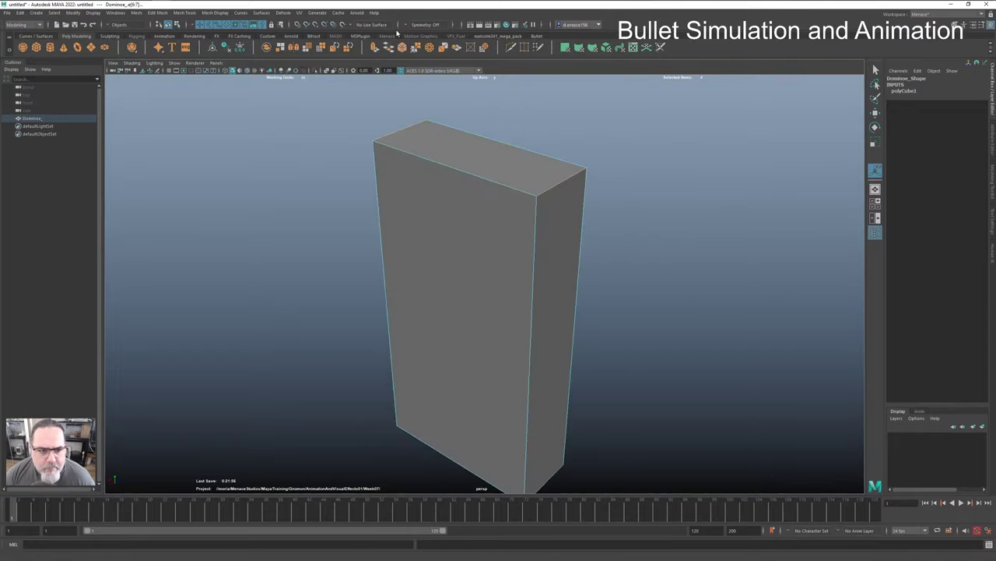
Step: Bevel the selected edges with 3 segments, setting Fraction to 0.3 then 0.25
{"action": "left_click", "coordinate": [405, 48]}
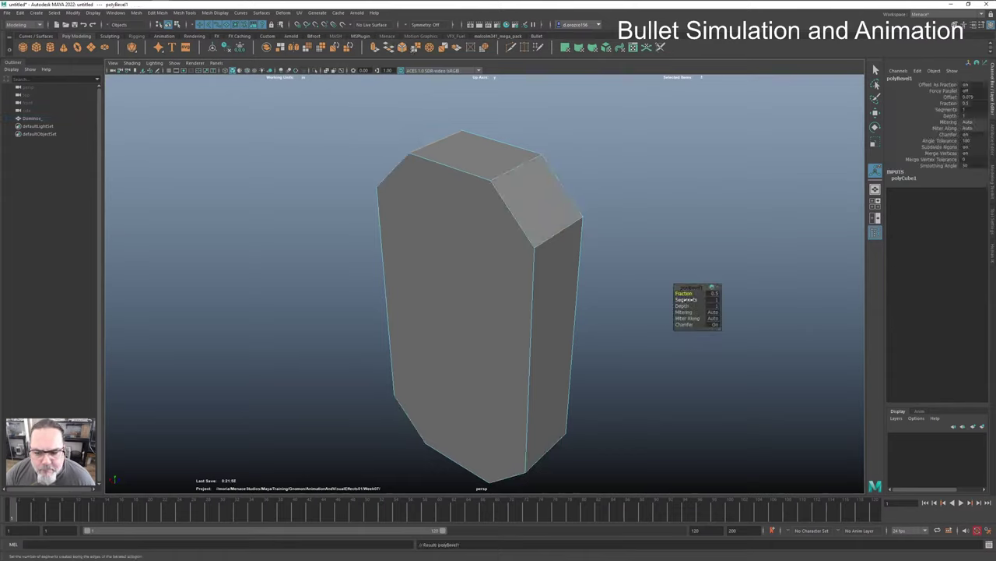
{"action": "mouse_move", "coordinate": [686, 299]}
{"action": "left_mouse_down"}
{"action": "mouse_move", "coordinate": [696, 301]}
{"action": "mouse_move", "coordinate": [684, 293]}
{"action": "left_mouse_up"}
{"action": "left_click_drag", "start_coordinate": [605, 311], "coordinate": [647, 299], "text": "alt"}
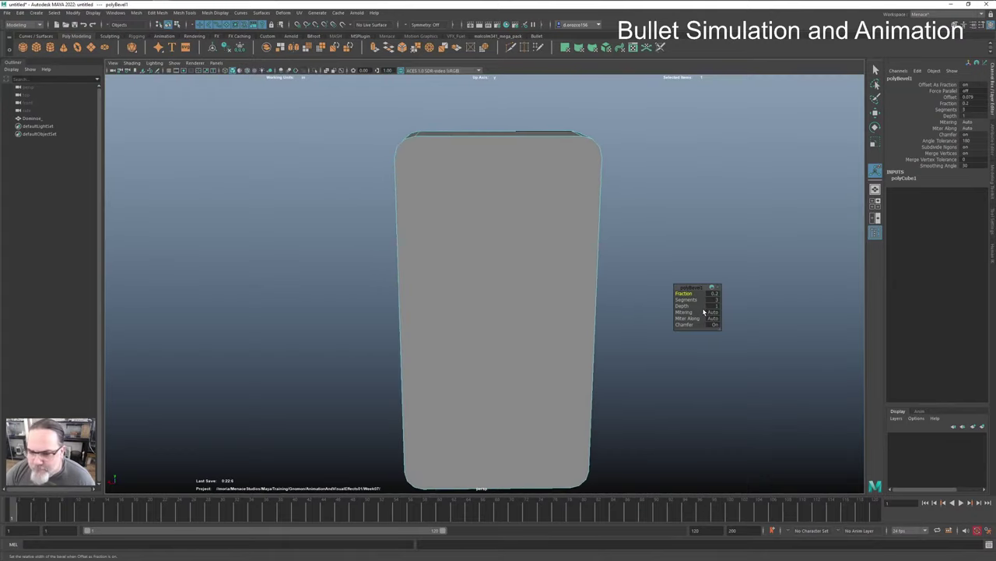
{"action": "left_click", "coordinate": [713, 294]}
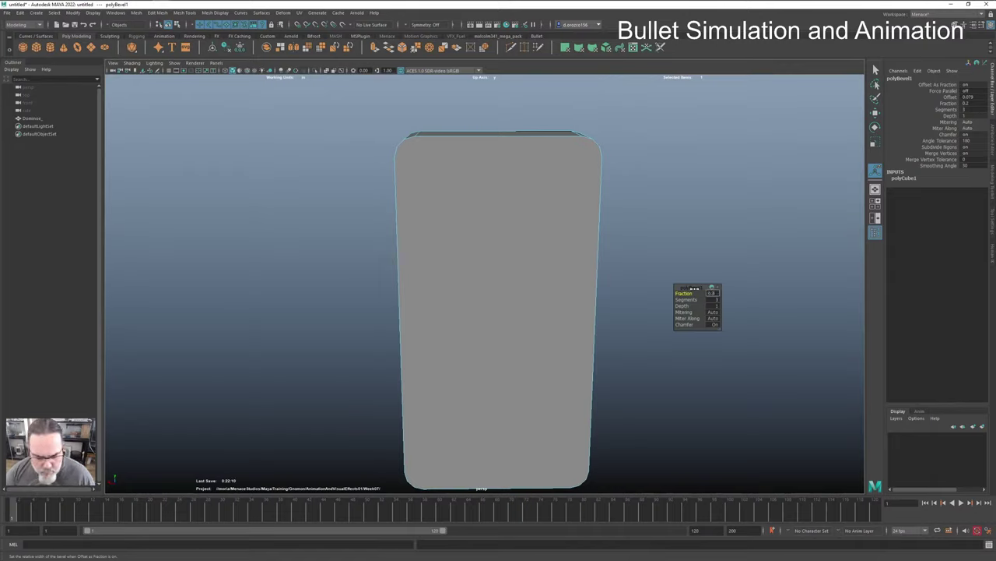
{"action": "type", "text": "0.3"}
{"action": "key", "text": "Return"}
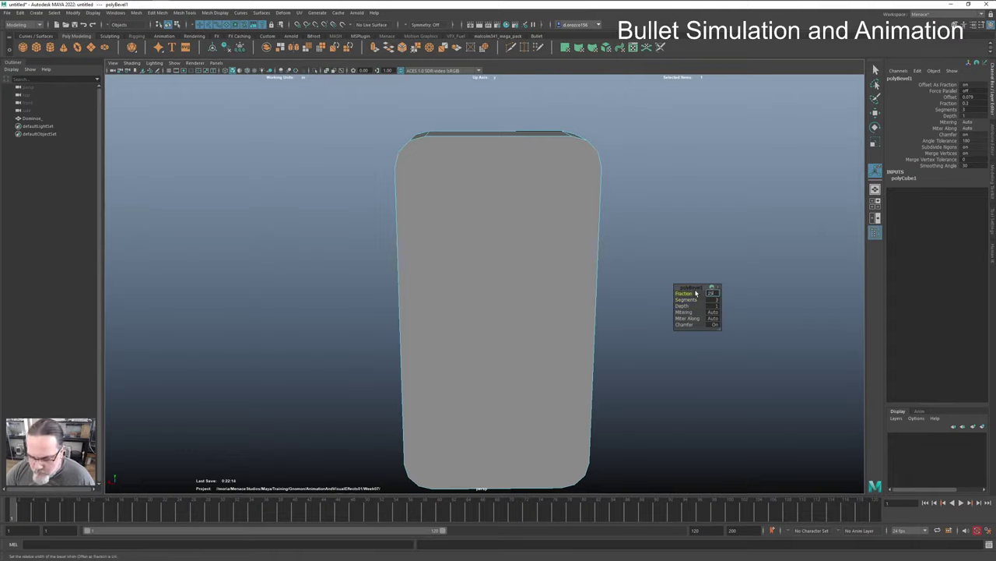
{"action": "left_click_drag", "start_coordinate": [697, 293], "coordinate": [610, 265]}
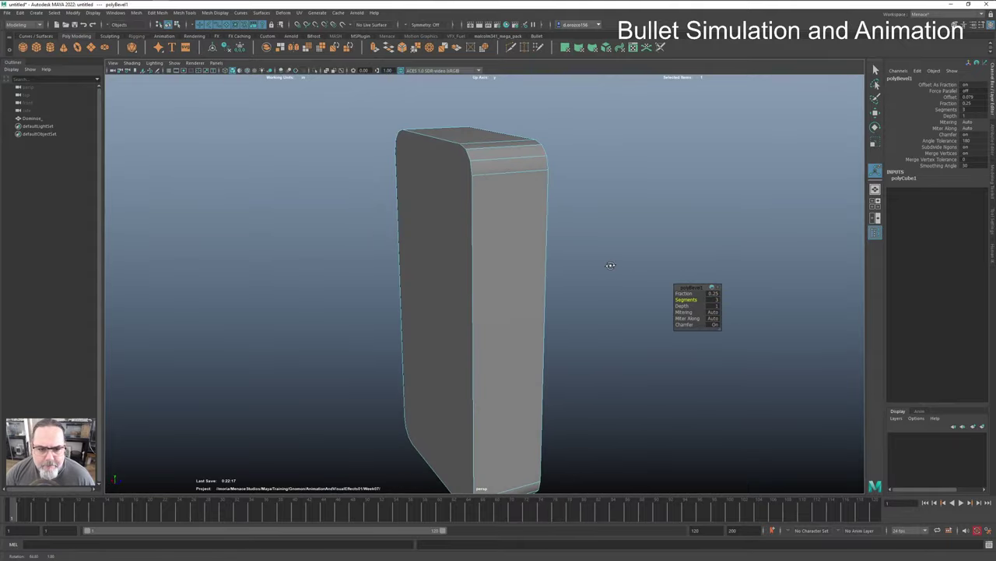
Step: Marquee-select all of the domino's edges
{"action": "left_click", "coordinate": [446, 146]}
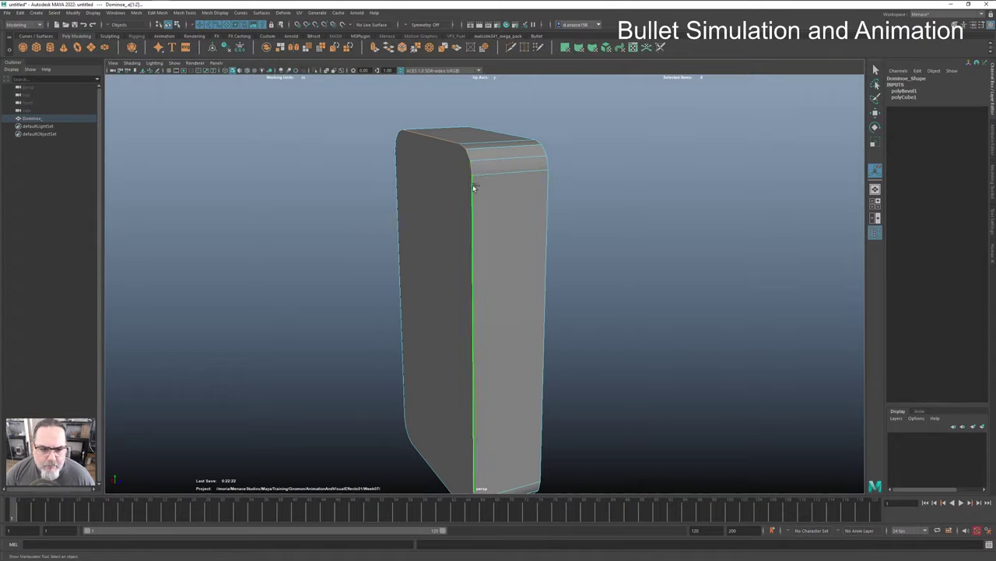
{"action": "scroll", "coordinate": [500, 277], "scroll_direction": "down", "scroll_amount": 1}
{"action": "scroll", "coordinate": [501, 276], "scroll_direction": "down", "scroll_amount": 4}
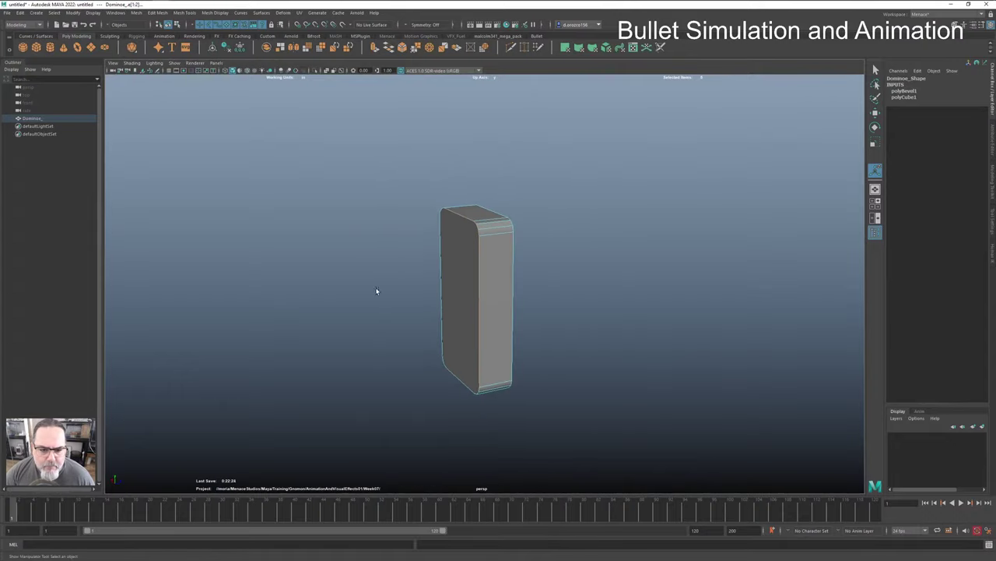
{"action": "left_click_drag", "start_coordinate": [412, 176], "coordinate": [525, 389]}
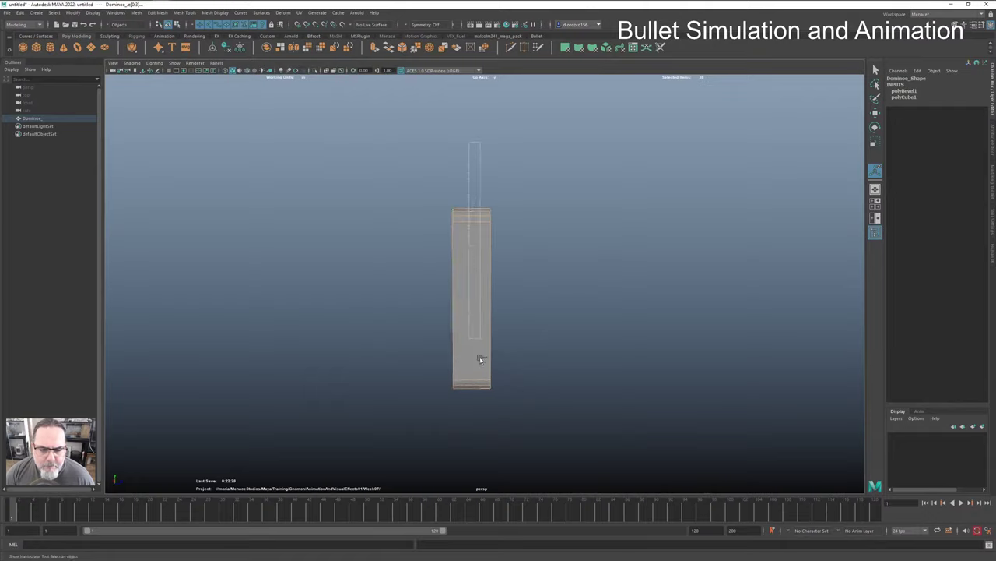
{"action": "left_click_drag", "start_coordinate": [480, 436], "coordinate": [523, 354], "text": "alt"}
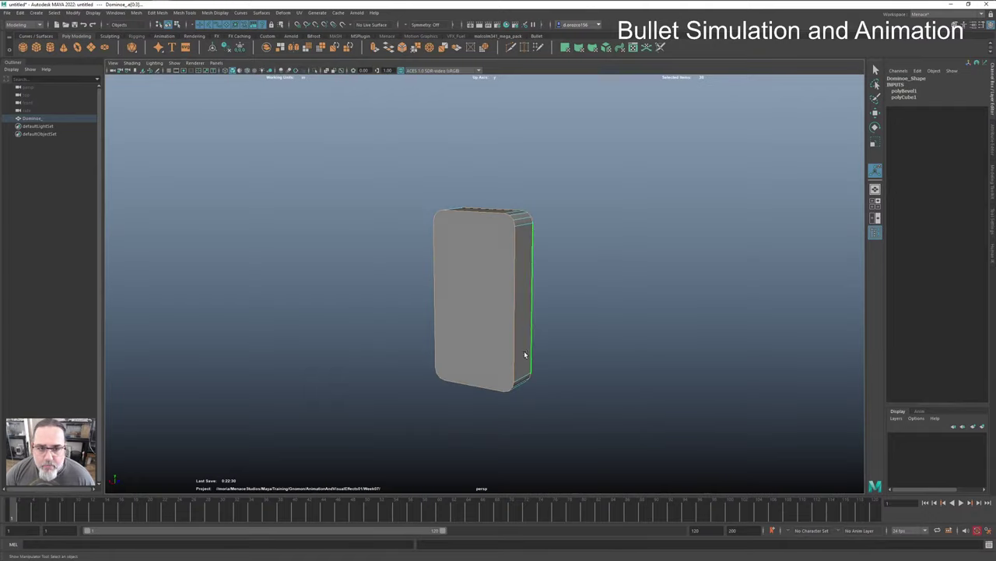
Step: Apply a second bevel, polyBevel2, with Fraction raised to 1 and two segments
{"action": "left_click", "coordinate": [412, 48]}
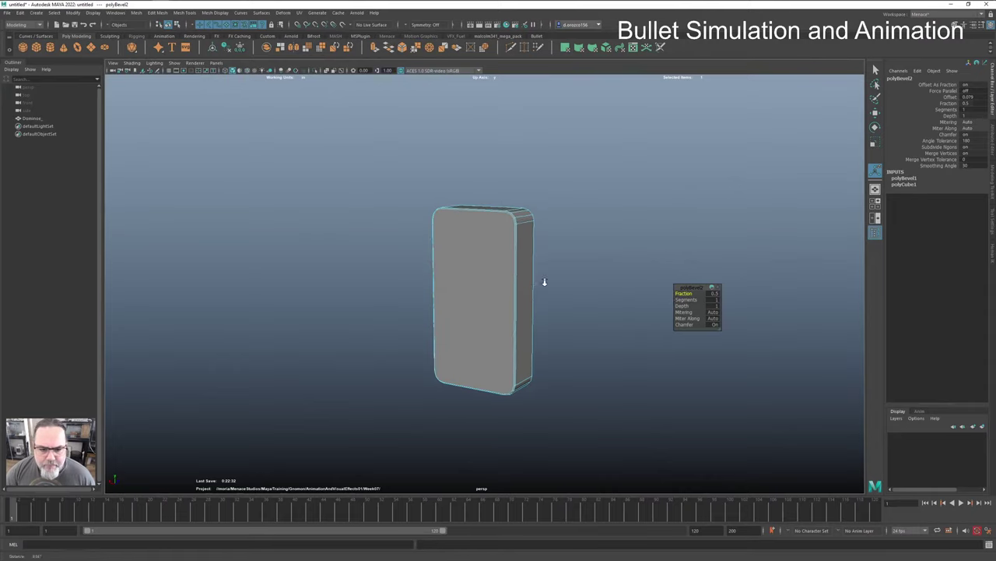
{"action": "left_click_drag", "start_coordinate": [543, 280], "coordinate": [615, 291], "text": "alt"}
{"action": "right_click_drag", "start_coordinate": [615, 291], "coordinate": [677, 291], "text": "alt"}
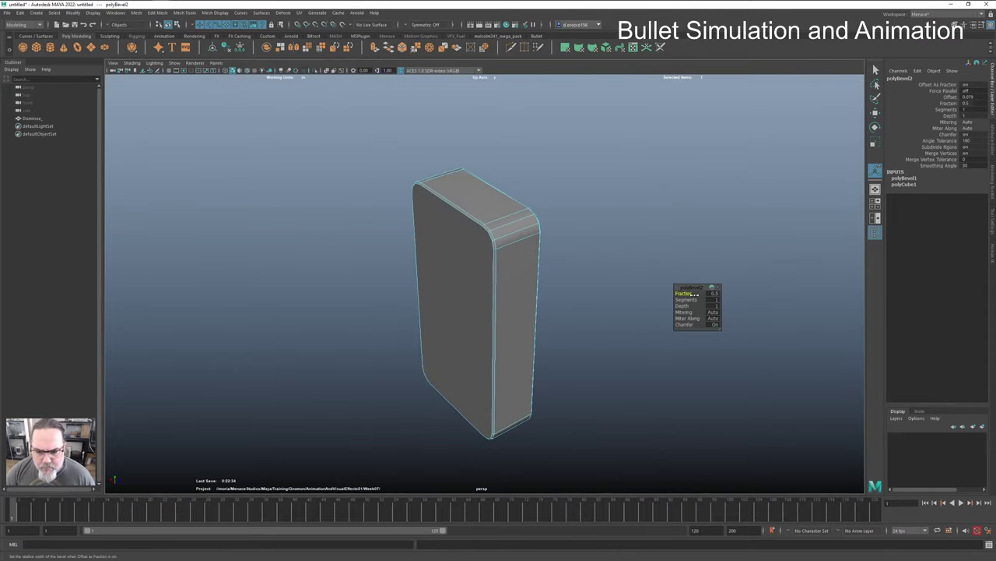
{"action": "left_click_drag", "start_coordinate": [682, 294], "coordinate": [689, 300]}
{"action": "left_click", "coordinate": [709, 293]}
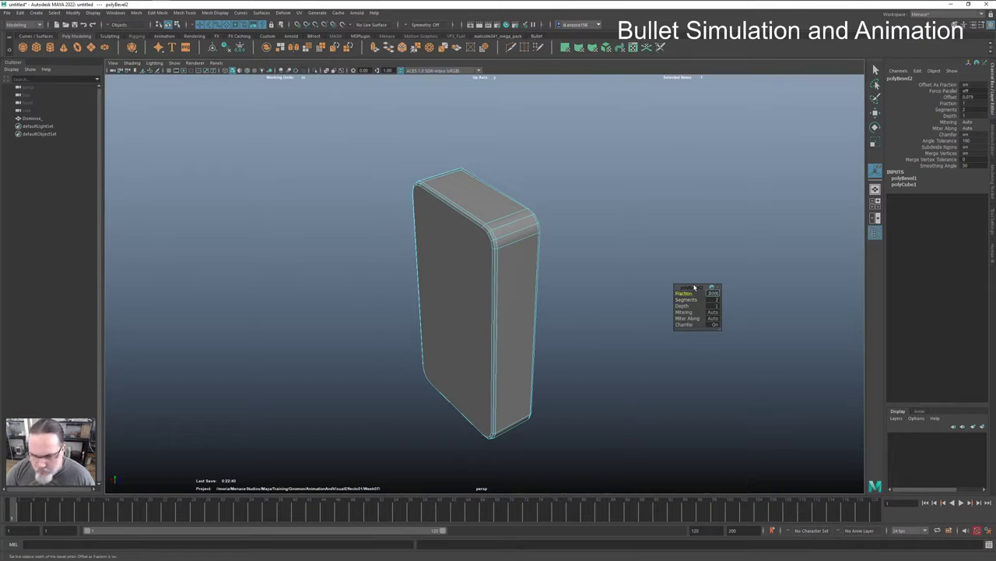
{"action": "key", "text": "Caps_Lock"}
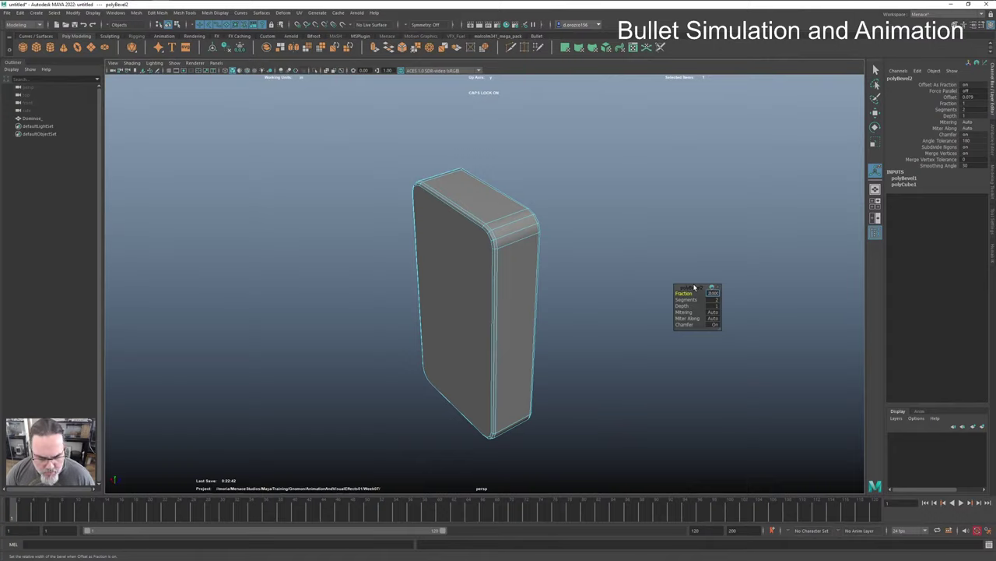
{"action": "left_click_drag", "start_coordinate": [561, 247], "coordinate": [449, 223], "text": "alt"}
{"action": "left_click_drag", "start_coordinate": [578, 232], "coordinate": [453, 251], "text": "alt"}
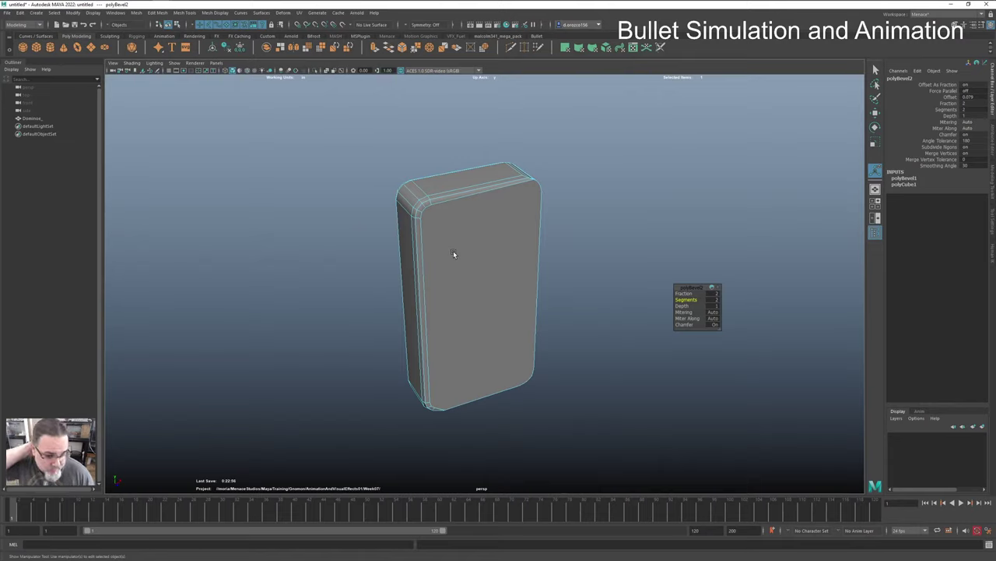
Step: Undo the Segments change and the second bevel, polyBevel2
{"action": "key", "text": "ctrl+z"}
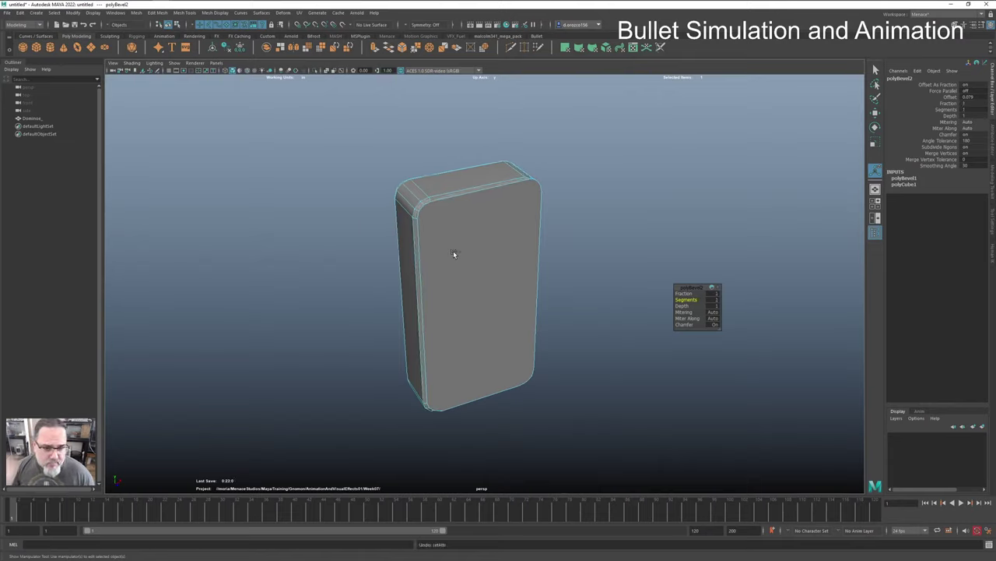
{"action": "key", "text": "ctrl+z"}
{"action": "key", "text": "ctrl+z"}
{"action": "left_click_drag", "start_coordinate": [462, 262], "coordinate": [366, 260], "text": "alt"}
Step: Select edges across the box, clear the selection, and show the Modeling Toolkit panel
{"action": "left_click_drag", "start_coordinate": [400, 140], "coordinate": [573, 428]}
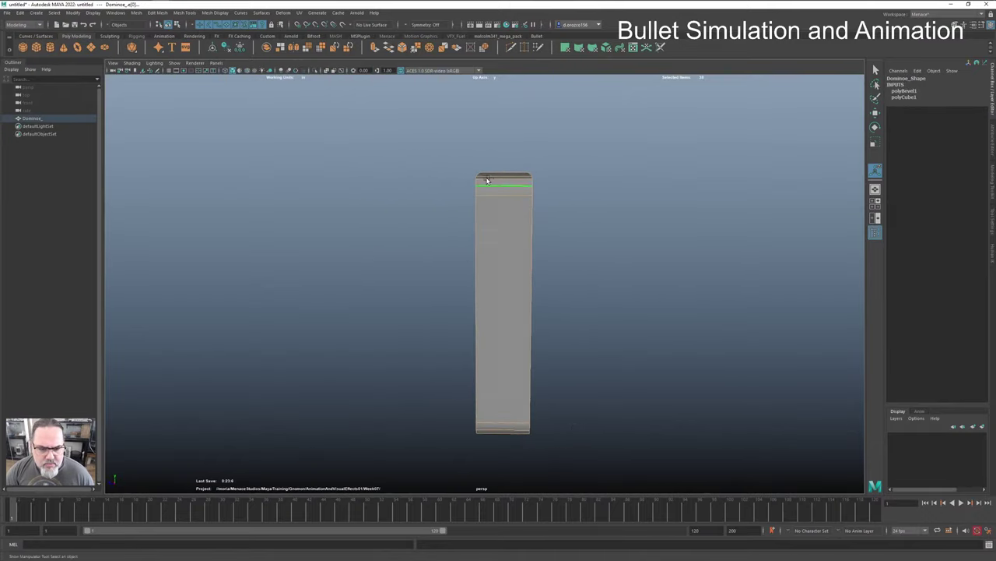
{"action": "left_click_drag", "start_coordinate": [495, 141], "coordinate": [506, 427]}
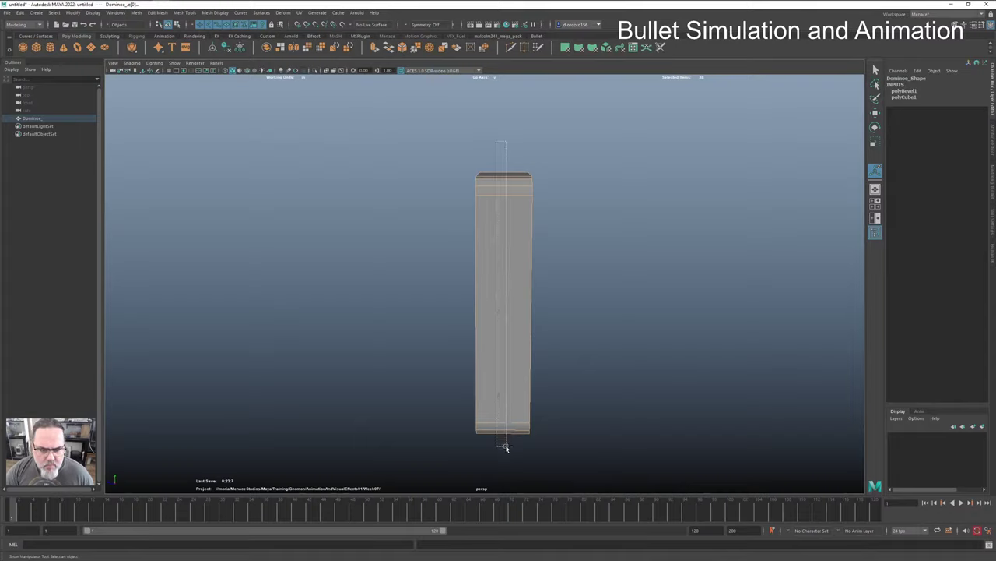
{"action": "left_click_drag", "start_coordinate": [463, 400], "coordinate": [625, 336], "text": "alt"}
{"action": "left_click", "coordinate": [625, 336]}
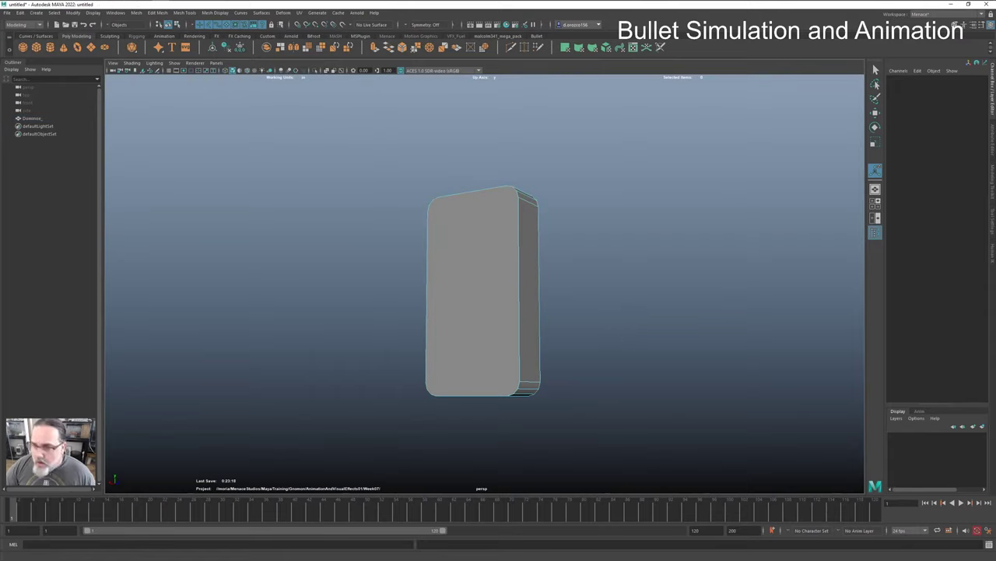
{"action": "left_click", "coordinate": [992, 173]}
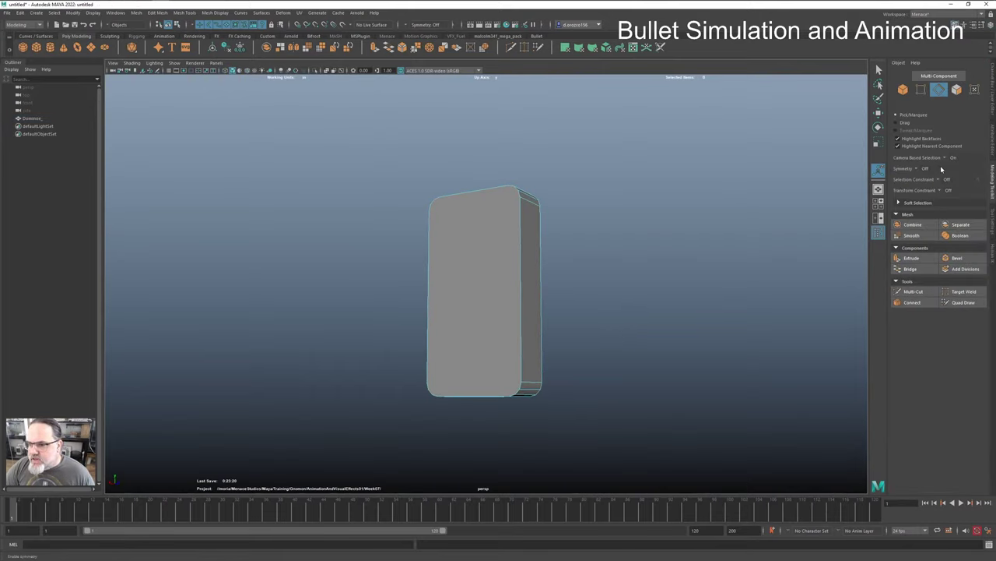
Step: Turn Camera Based Selection off, select all 48 edges, then deselect the middle ones, leaving 32
{"action": "left_click", "coordinate": [946, 158]}
{"action": "left_click", "coordinate": [957, 163]}
{"action": "left_click_drag", "start_coordinate": [395, 170], "coordinate": [619, 468]}
{"action": "left_click_drag", "start_coordinate": [620, 468], "coordinate": [568, 418], "text": "alt"}
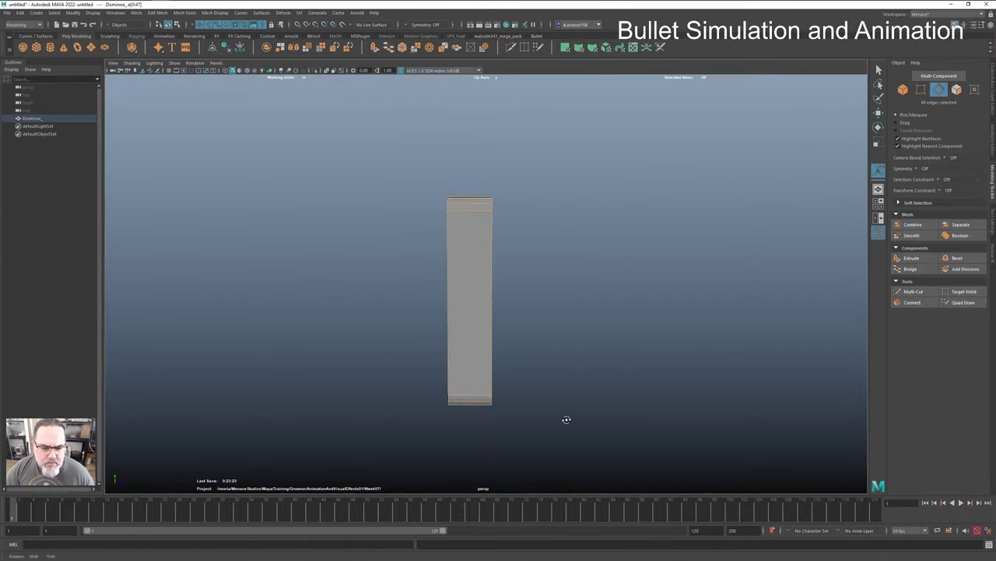
{"action": "left_click_drag", "start_coordinate": [466, 170], "coordinate": [475, 460], "text": "ctrl"}
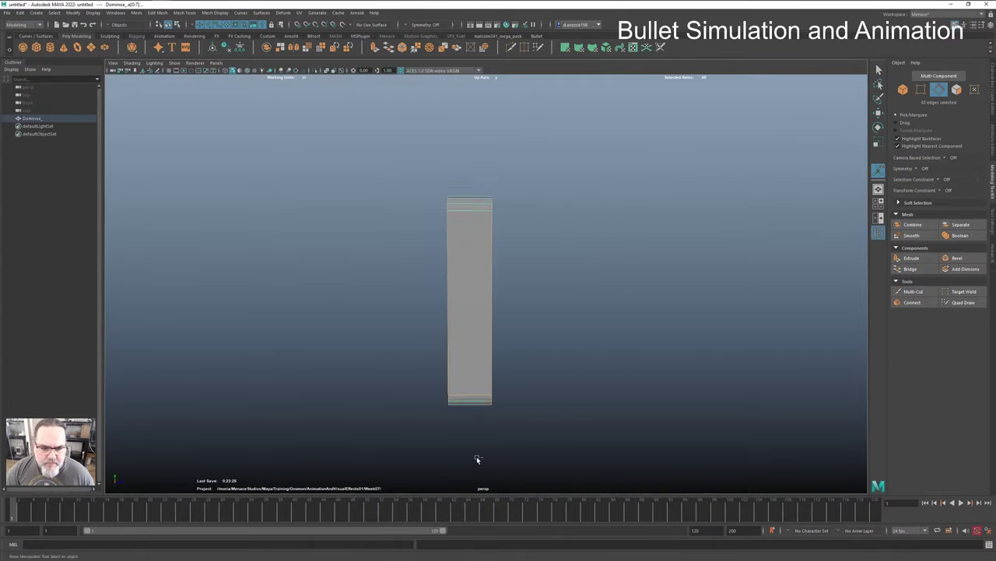
Step: Bevel the 32 outer edges at Fraction 0.5 with 1 segment
{"action": "left_click_drag", "start_coordinate": [560, 418], "coordinate": [498, 254], "text": "alt"}
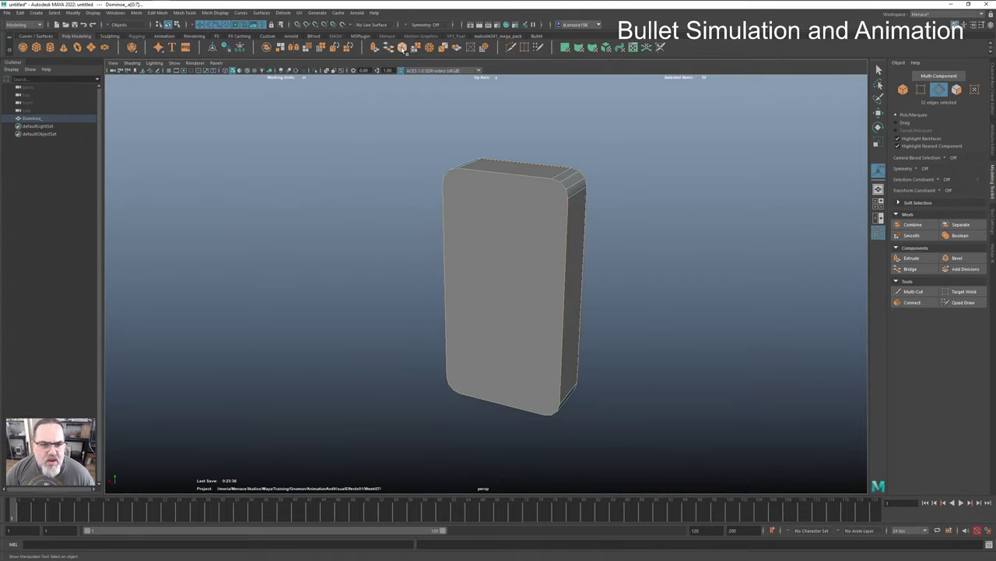
{"action": "key", "text": "ctrl+b"}
{"action": "left_click_drag", "start_coordinate": [662, 319], "coordinate": [590, 350], "text": "alt"}
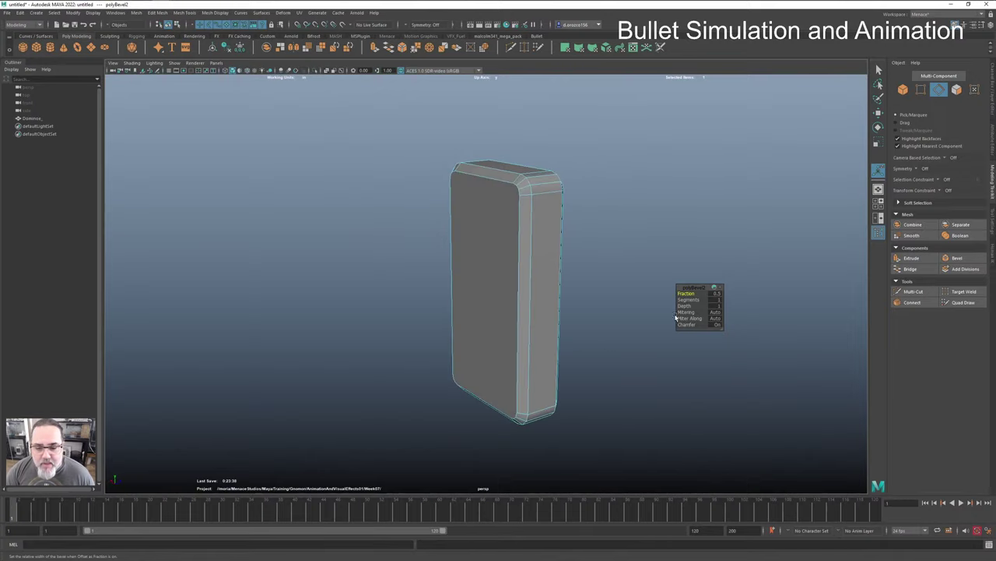
Step: Lower the polyBevel2 Fraction slightly so the rounded borders become slimmer
{"action": "left_click_drag", "start_coordinate": [678, 293], "coordinate": [597, 311]}
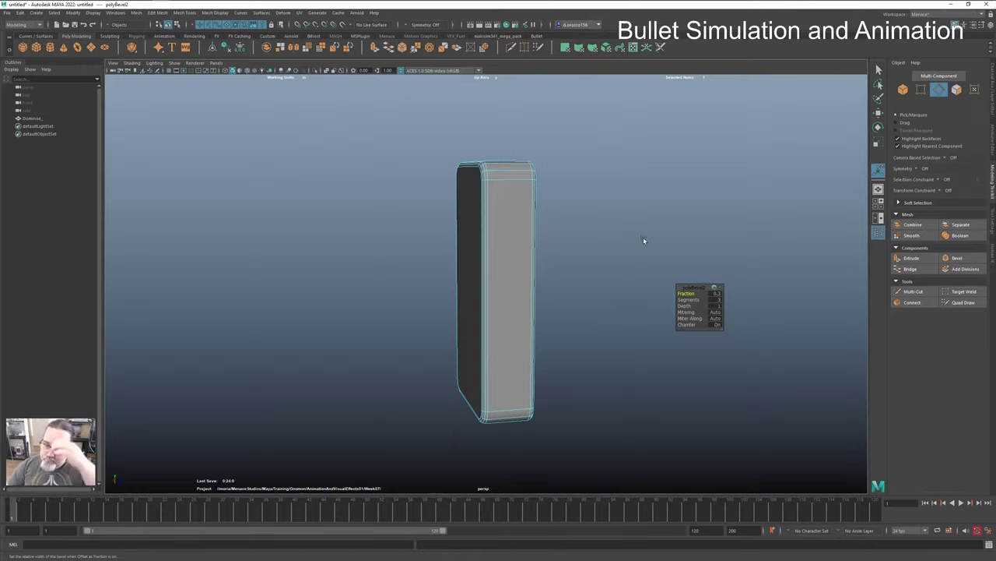
Step: Orbit around the bevelled Dominoe_ block, then switch to Front View from the hotbox
{"action": "mouse_move", "coordinate": [86, 7]}
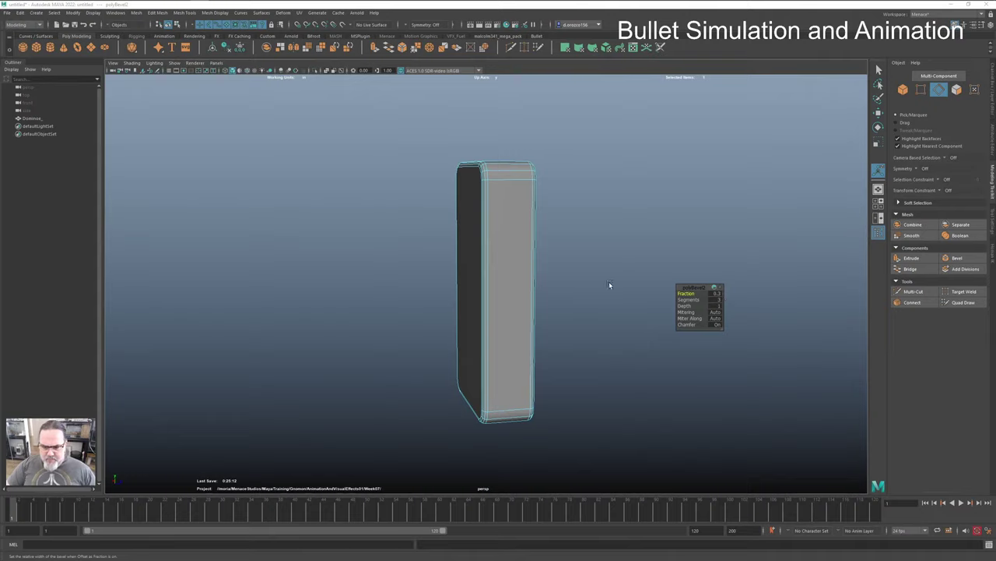
{"action": "mouse_move", "coordinate": [503, 275]}
{"action": "left_mouse_down", "text": "alt"}
{"action": "mouse_move", "coordinate": [534, 277]}
{"action": "mouse_move", "coordinate": [545, 311]}
{"action": "mouse_move", "coordinate": [464, 283]}
{"action": "mouse_move", "coordinate": [435, 311]}
{"action": "mouse_move", "coordinate": [416, 280]}
{"action": "mouse_move", "coordinate": [506, 276]}
{"action": "left_mouse_up", "text": "alt"}
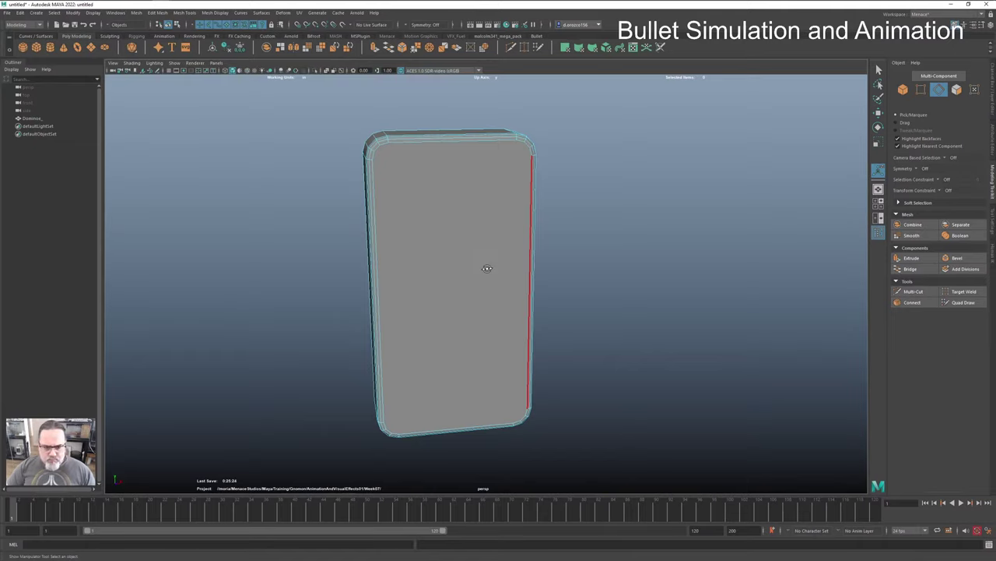
{"action": "left_click_drag", "start_coordinate": [488, 267], "coordinate": [483, 267], "text": "alt"}
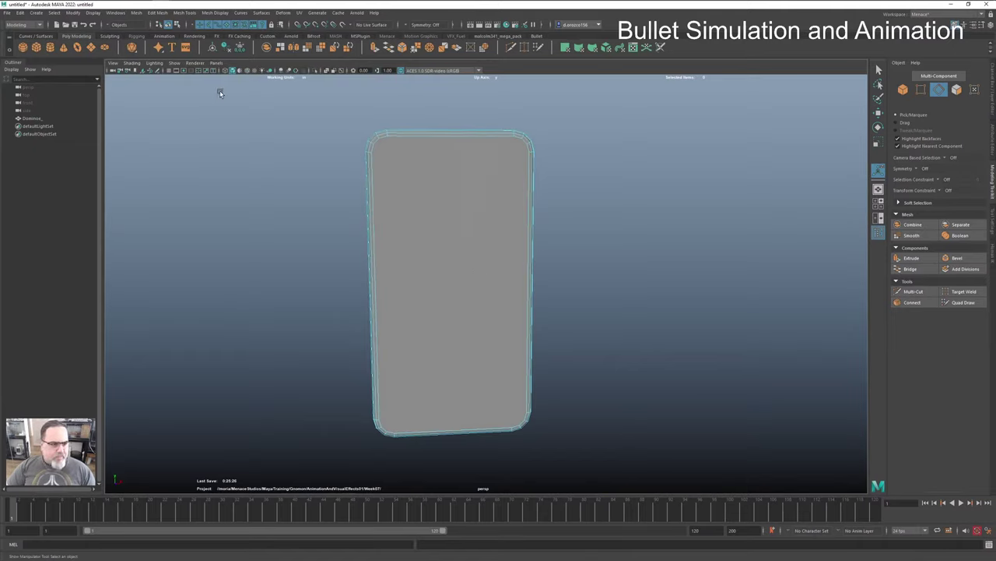
{"action": "key", "text": "space"}
{"action": "left_click_drag", "start_coordinate": [380, 160], "coordinate": [384, 181]}
Step: Turn on the viewport grid and frame the box in the front view
{"action": "scroll", "coordinate": [669, 260], "scroll_direction": "up", "scroll_amount": 3}
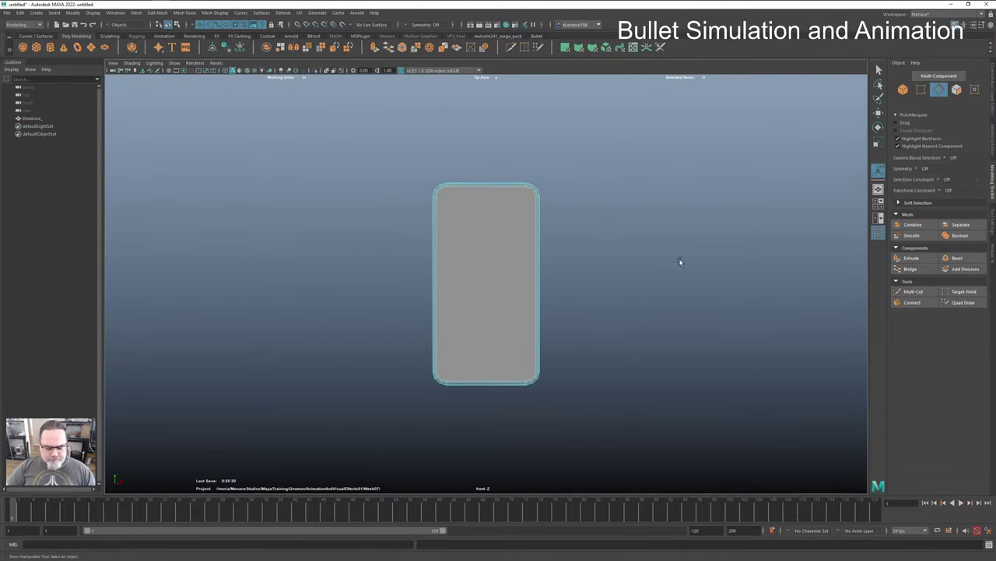
{"action": "left_click", "coordinate": [169, 70]}
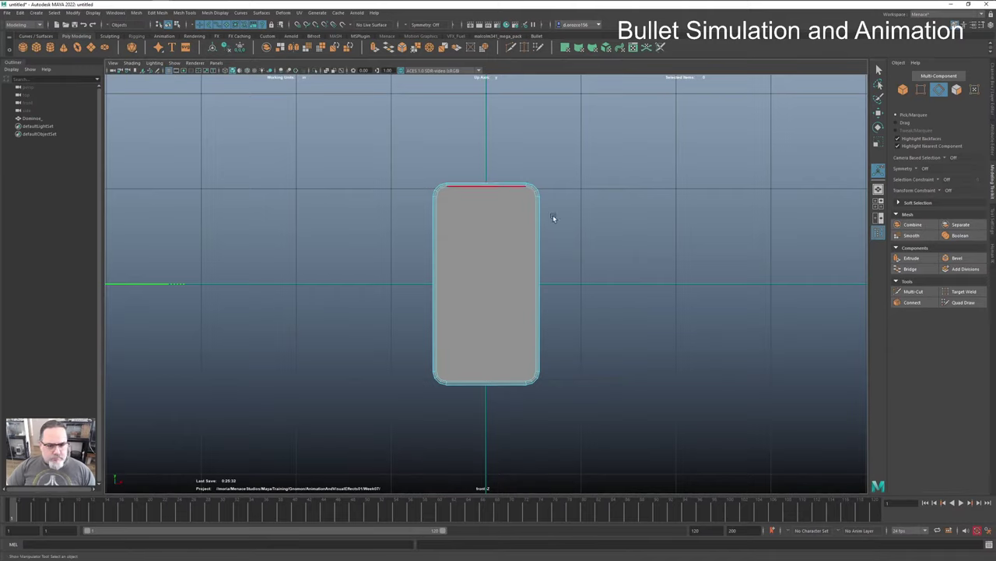
{"action": "scroll", "coordinate": [633, 340], "scroll_direction": "up", "scroll_amount": 2}
{"action": "middle_click_drag", "start_coordinate": [633, 340], "coordinate": [625, 263], "text": "alt"}
{"action": "scroll", "coordinate": [625, 262], "scroll_direction": "up", "scroll_amount": 2}
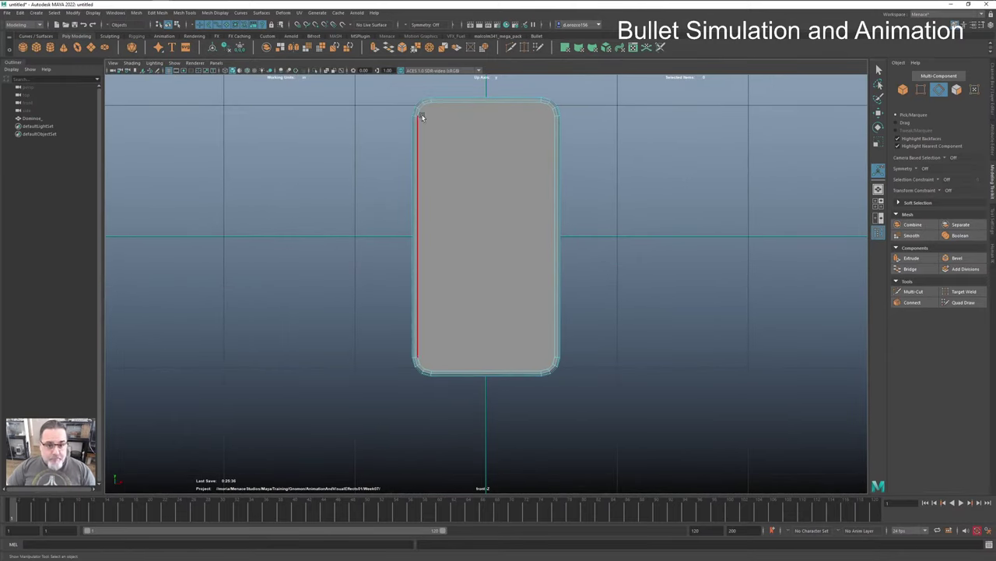
Step: Slice a vertical Multi-Cut edge down the box's centre line, discarding a stray point
{"action": "left_click", "coordinate": [510, 47]}
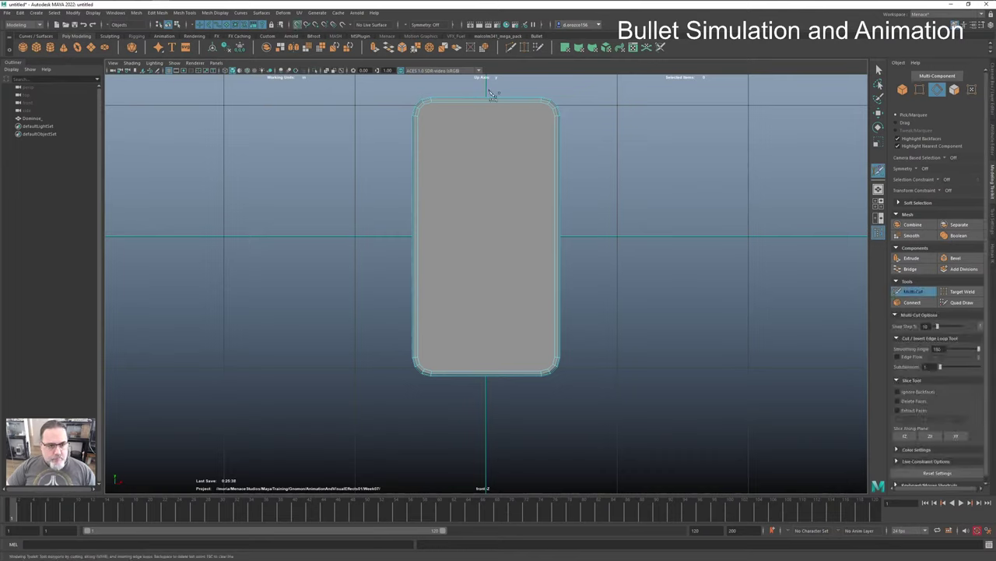
{"action": "left_click", "coordinate": [487, 98]}
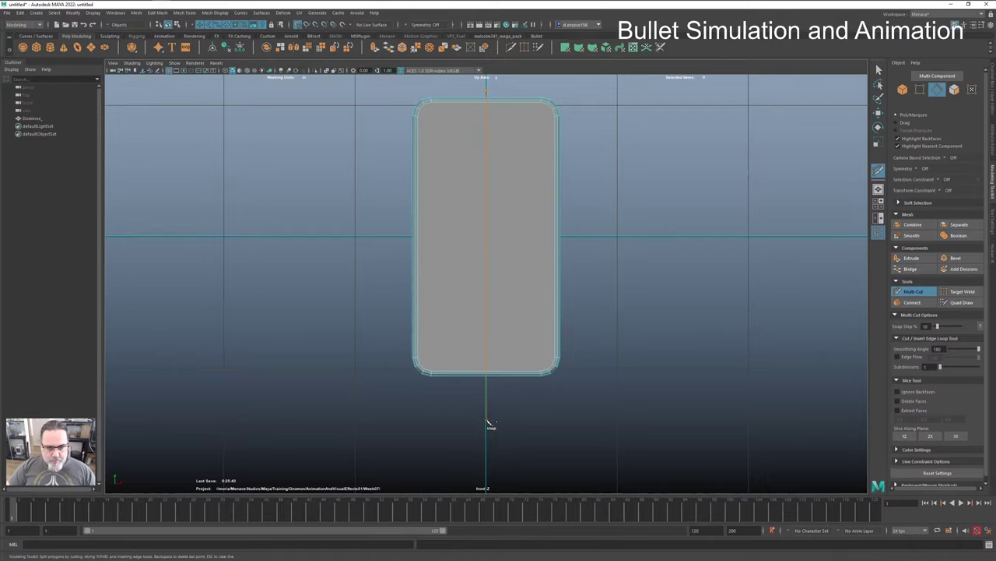
{"action": "key", "text": "ctrl+z"}
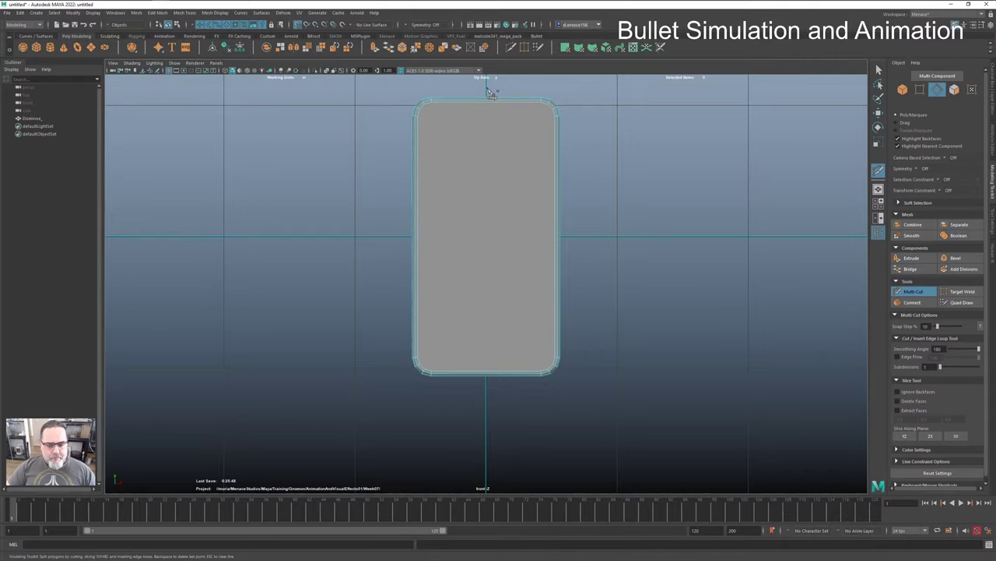
{"action": "scroll", "coordinate": [459, 140], "scroll_direction": "down", "scroll_amount": 3}
{"action": "scroll", "coordinate": [459, 140], "scroll_direction": "up", "scroll_amount": 1}
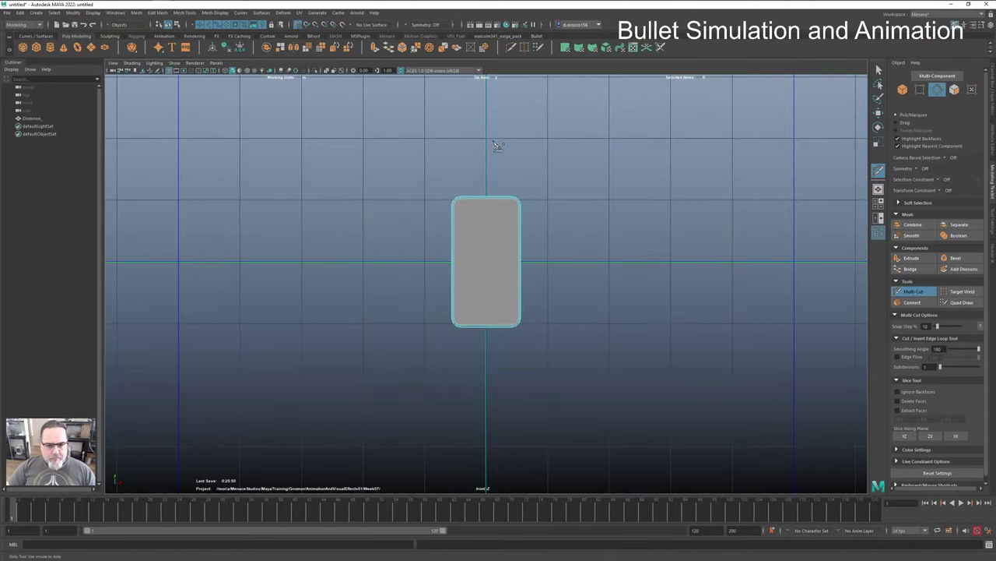
{"action": "left_click_drag", "start_coordinate": [488, 145], "coordinate": [494, 371]}
{"action": "scroll", "coordinate": [596, 282], "scroll_direction": "up", "scroll_amount": 1}
{"action": "scroll", "coordinate": [596, 282], "scroll_direction": "up", "scroll_amount": 2}
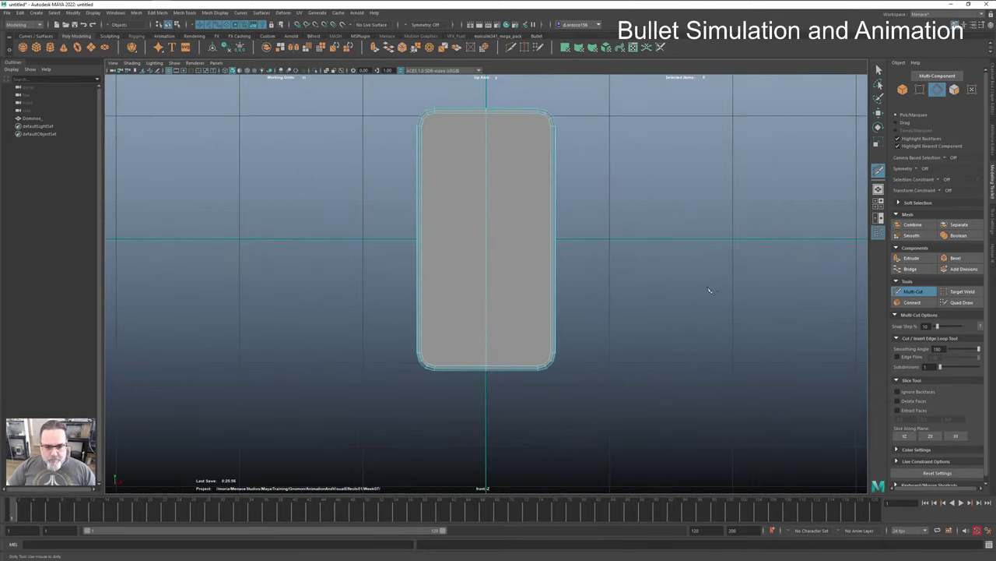
{"action": "left_click", "coordinate": [878, 70]}
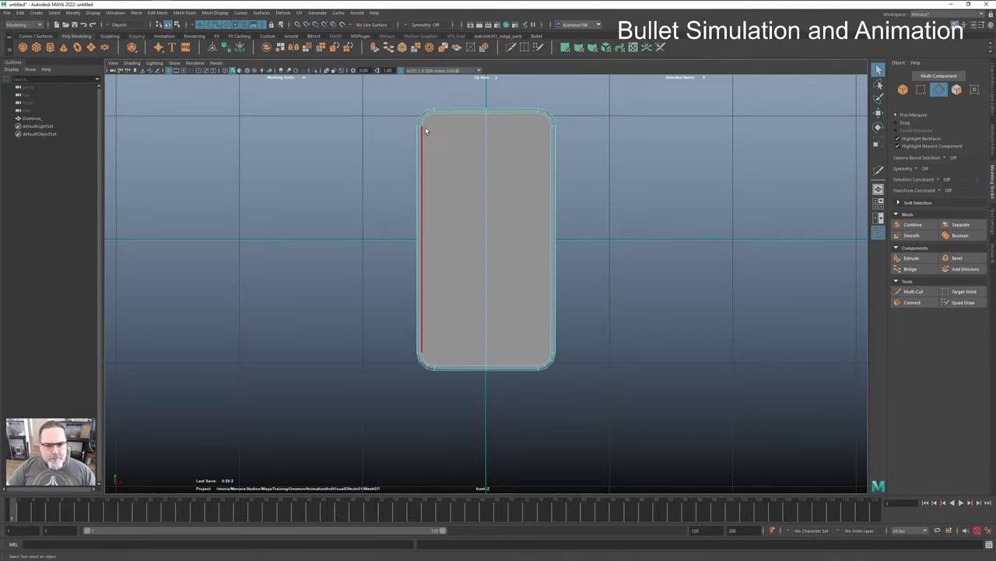
Step: Cut a horizontal support edge just inside the top border with Multi-Cut
{"action": "left_click", "coordinate": [513, 46]}
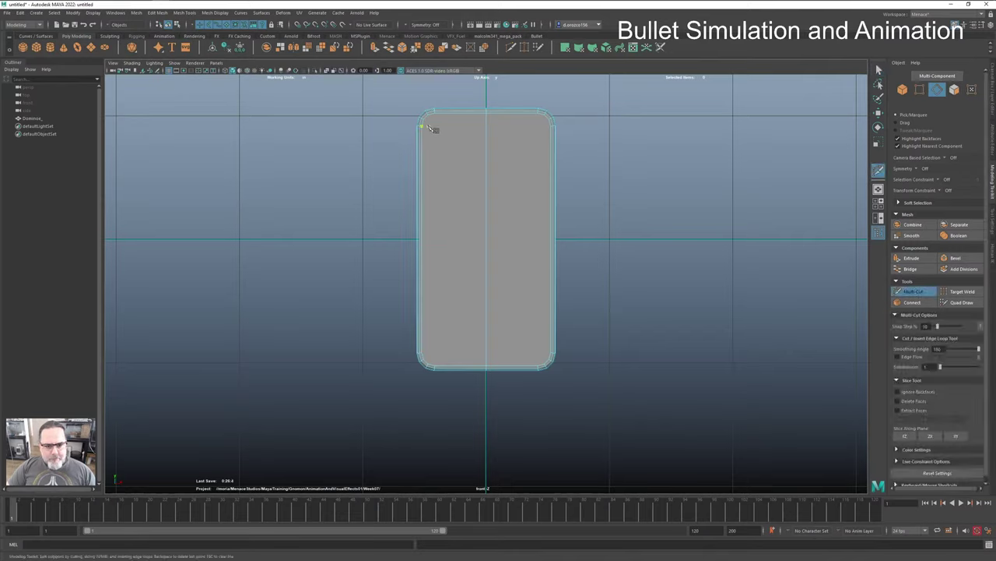
{"action": "left_click", "coordinate": [423, 127]}
{"action": "left_click", "coordinate": [552, 129]}
{"action": "key", "text": "Return"}
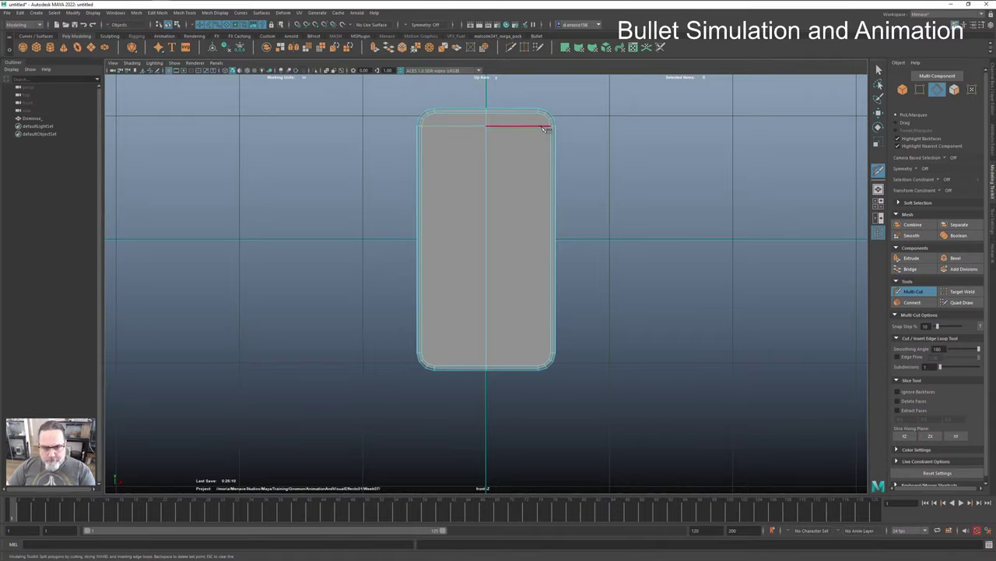
Step: Cut support edges inside the right side, bottom border and left side
{"action": "left_click", "coordinate": [538, 112]}
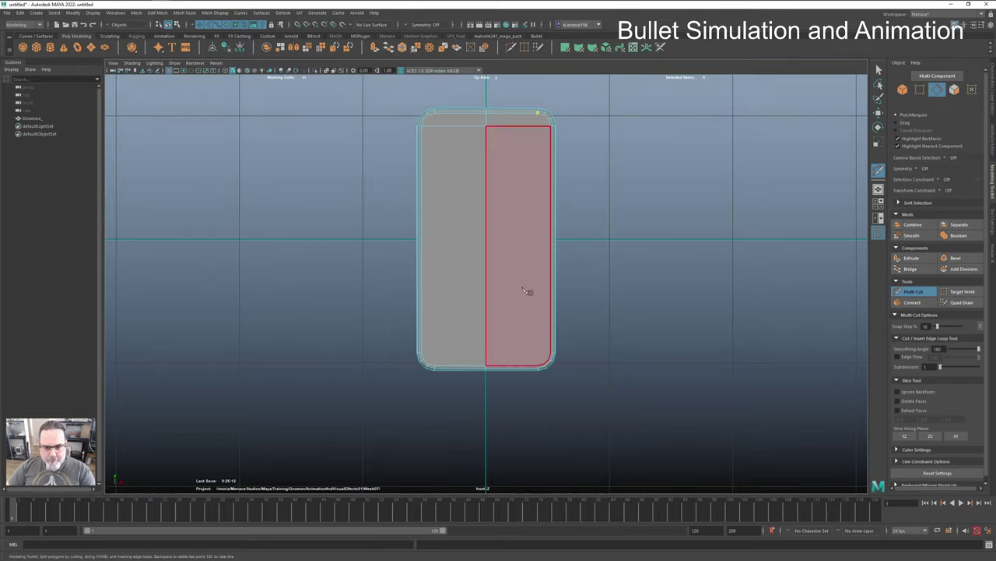
{"action": "left_click", "coordinate": [539, 366]}
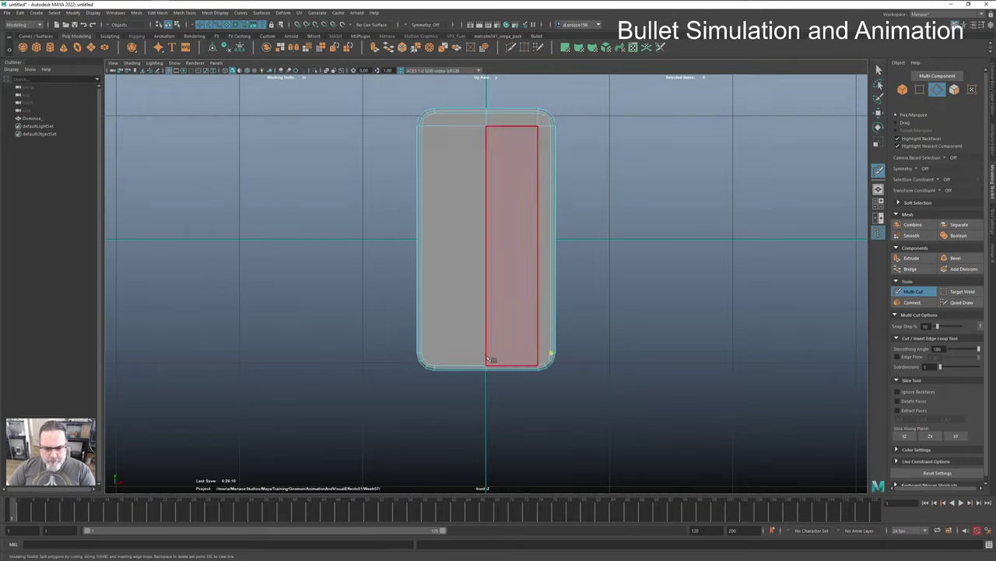
{"action": "left_click", "coordinate": [550, 355]}
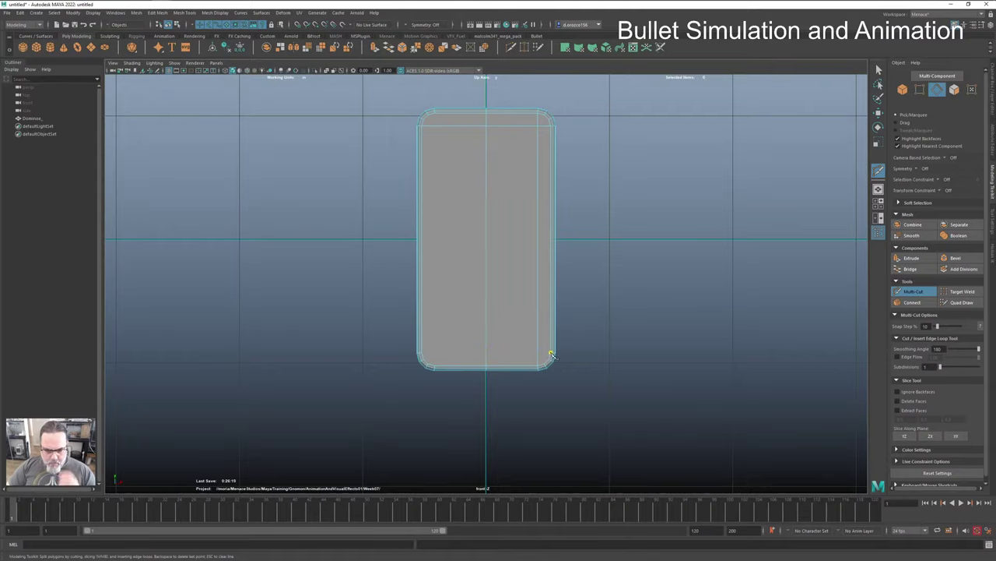
{"action": "left_click", "coordinate": [422, 354]}
{"action": "right_click", "coordinate": [427, 356]}
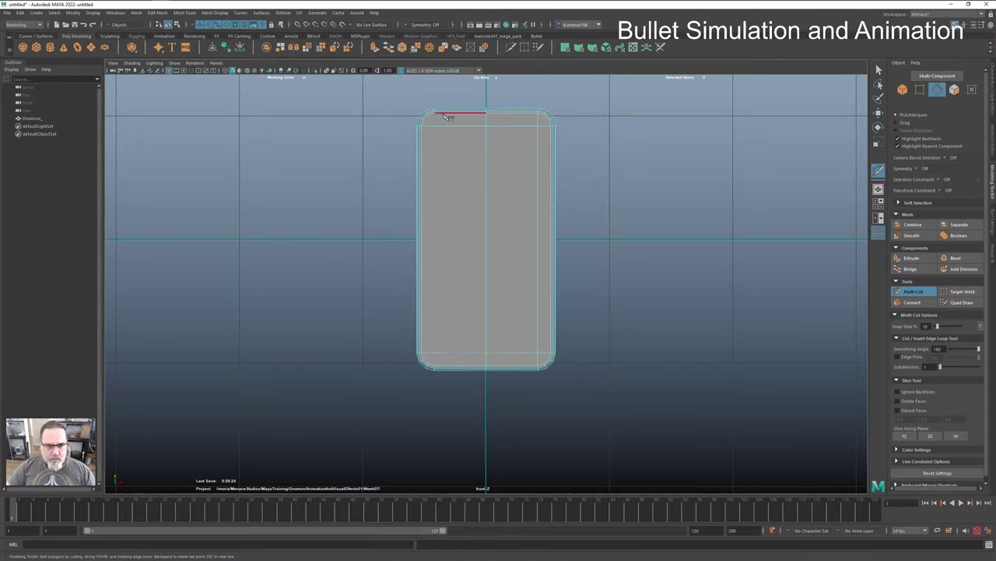
{"action": "left_click", "coordinate": [434, 365]}
{"action": "right_click", "coordinate": [434, 365]}
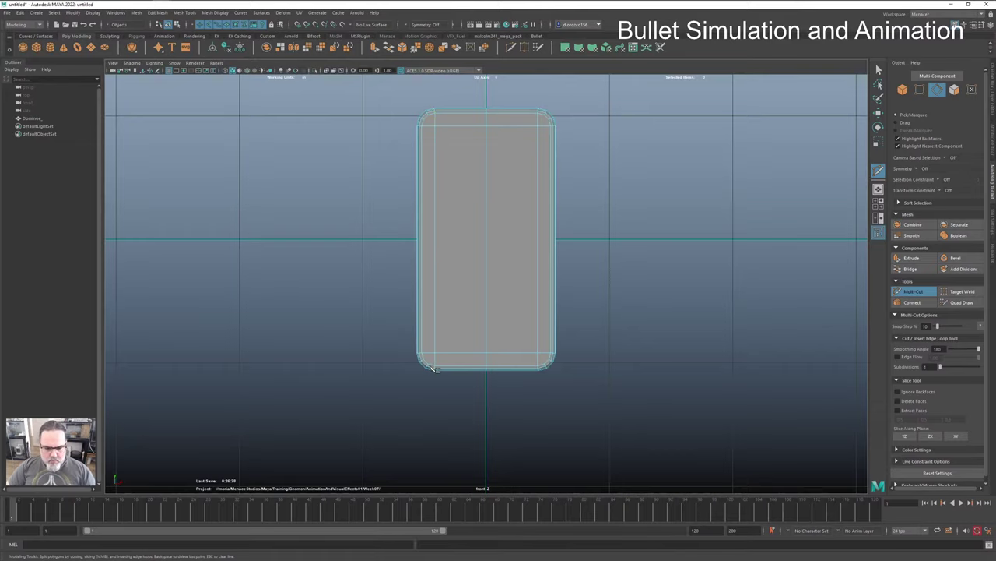
Step: Add a cut at the top-left rounded corner, reframe the mesh and enable grid snapping
{"action": "scroll", "coordinate": [427, 365], "scroll_direction": "up", "scroll_amount": 2}
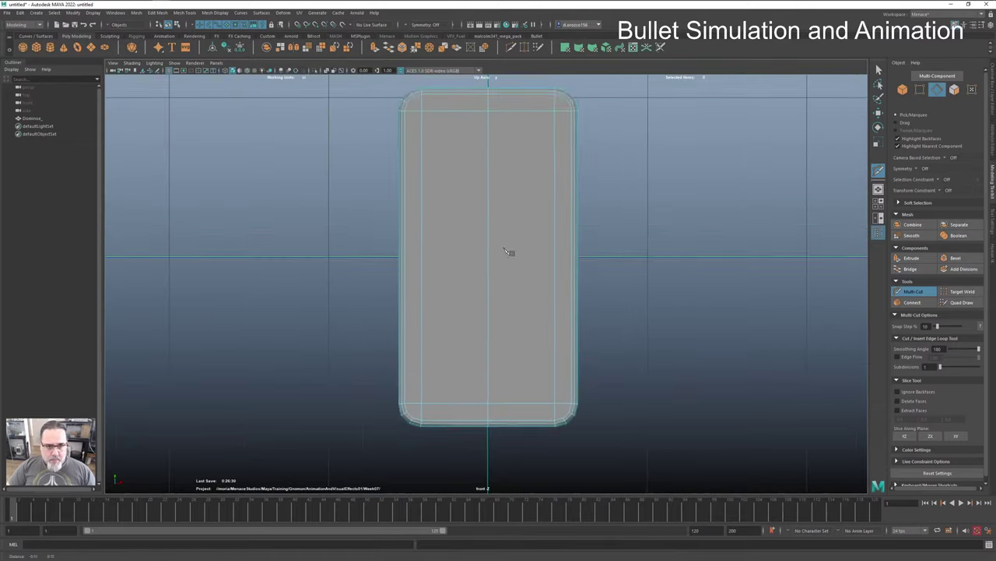
{"action": "middle_click_drag", "start_coordinate": [511, 249], "coordinate": [529, 379], "text": "alt"}
{"action": "scroll", "coordinate": [543, 254], "scroll_direction": "up", "scroll_amount": 3}
{"action": "middle_click_drag", "start_coordinate": [543, 254], "coordinate": [574, 327], "text": "alt"}
{"action": "scroll", "coordinate": [547, 288], "scroll_direction": "up", "scroll_amount": 1}
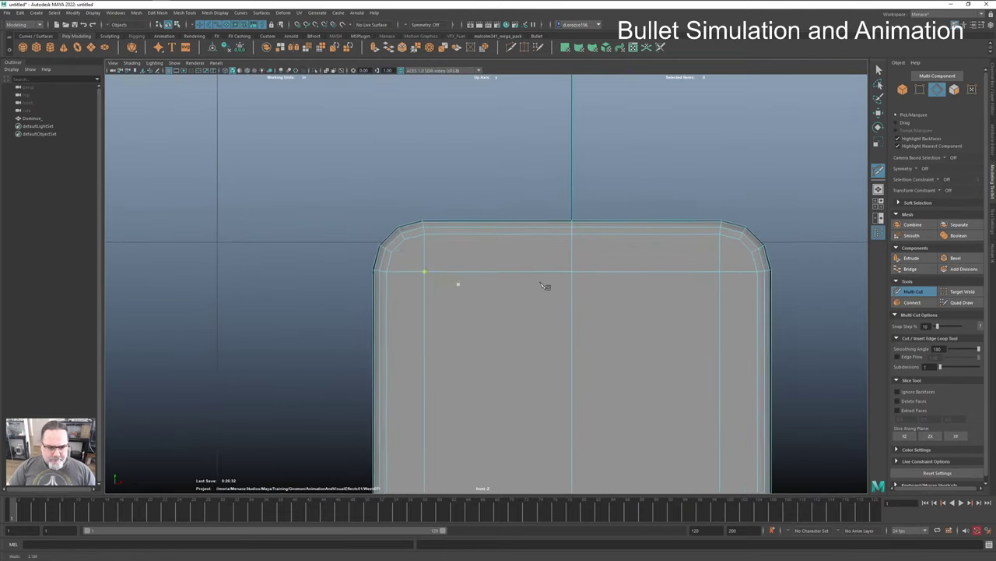
{"action": "left_click", "coordinate": [403, 238]}
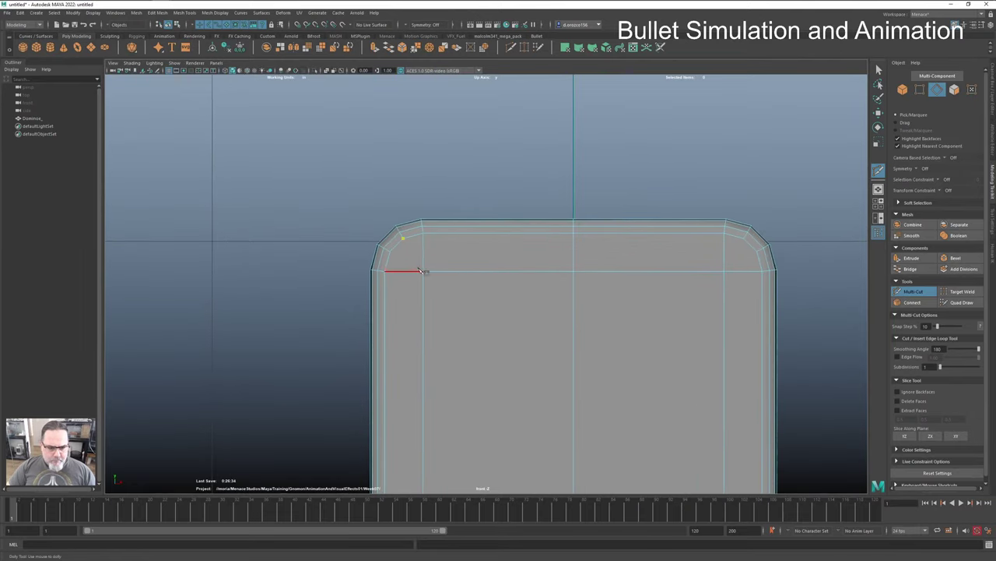
{"action": "left_click", "coordinate": [423, 271]}
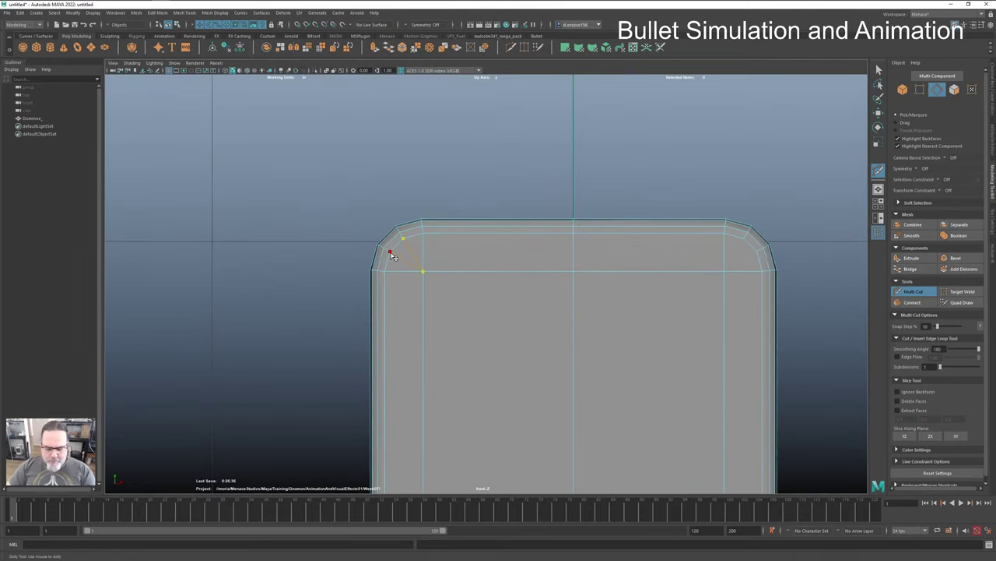
{"action": "scroll", "coordinate": [424, 282], "scroll_direction": "down", "scroll_amount": 6}
{"action": "scroll", "coordinate": [440, 299], "scroll_direction": "down", "scroll_amount": 2}
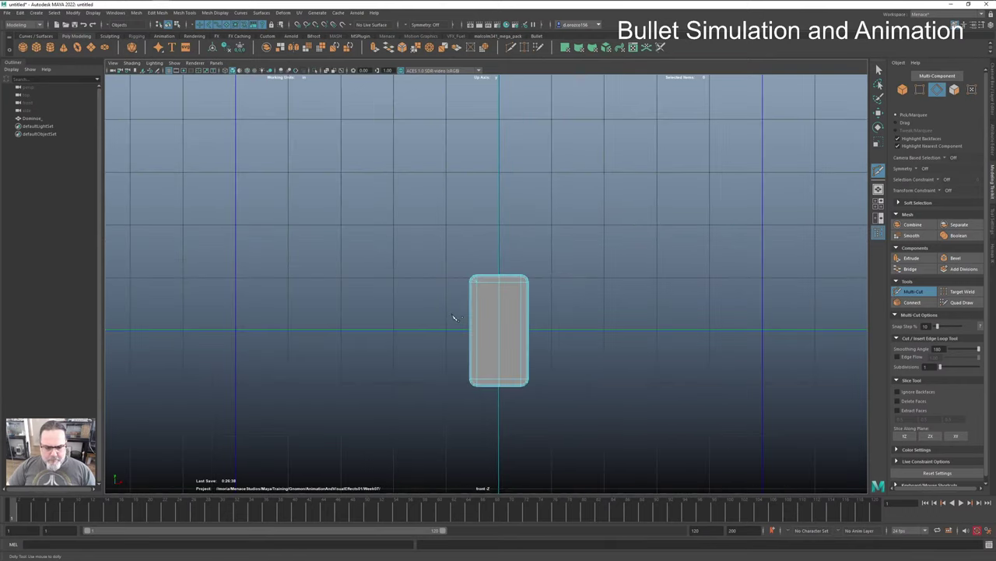
{"action": "middle_click_drag", "start_coordinate": [456, 316], "coordinate": [447, 262], "text": "alt"}
{"action": "scroll", "coordinate": [630, 274], "scroll_direction": "up", "scroll_amount": 3}
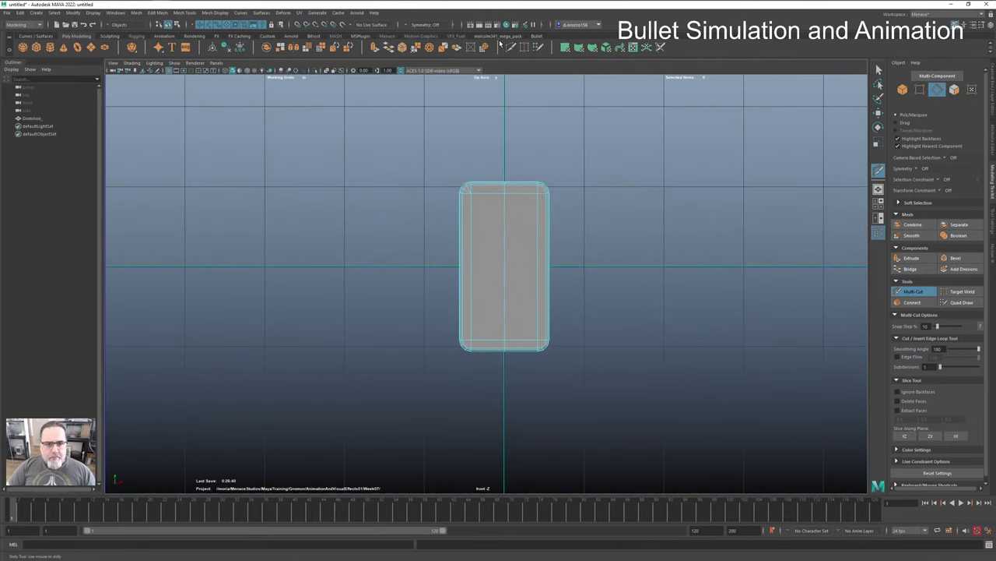
{"action": "key", "text": "q"}
{"action": "key", "text": "x"}
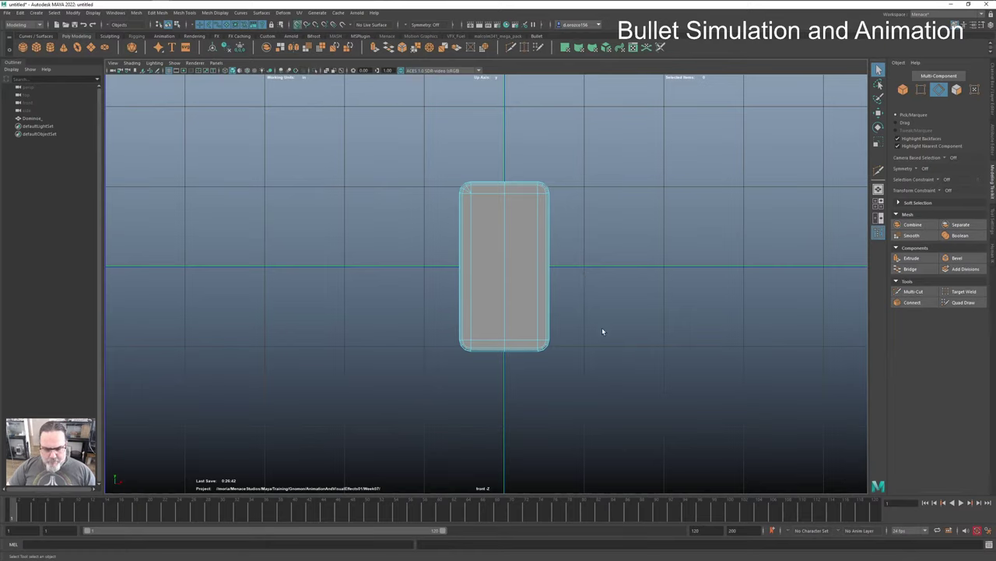
Step: Change the front view to Perspective View of Dominoe_ through the Space hotbox
{"action": "left_click", "coordinate": [511, 47]}
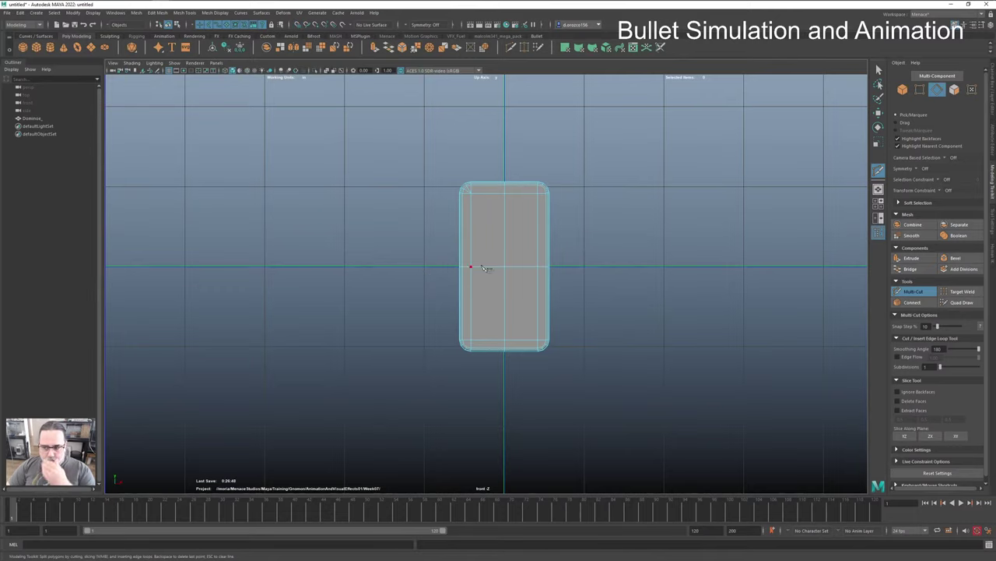
{"action": "key", "text": "q"}
{"action": "scroll", "coordinate": [685, 254], "scroll_direction": "up", "scroll_amount": 3}
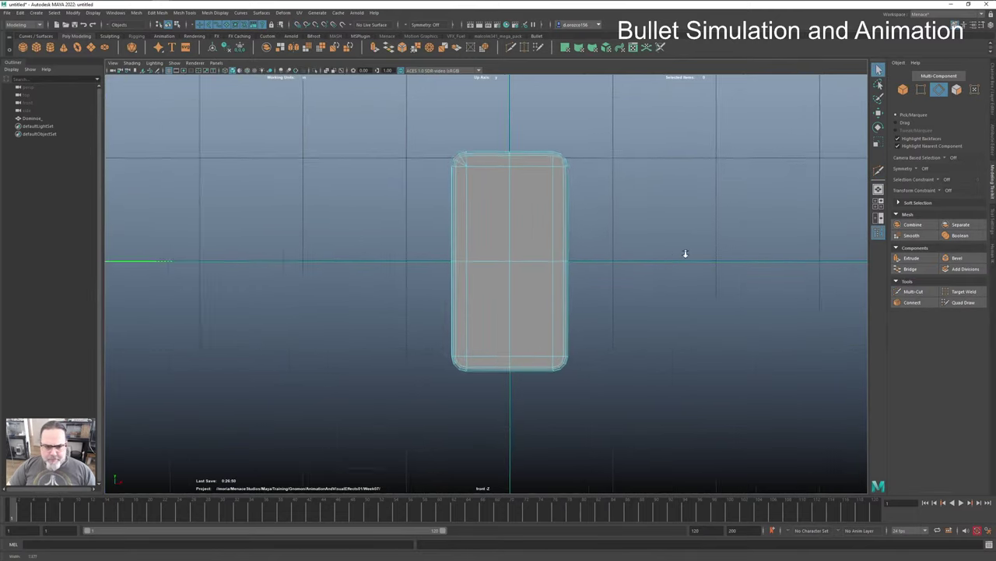
{"action": "scroll", "coordinate": [578, 257], "scroll_direction": "up", "scroll_amount": 2}
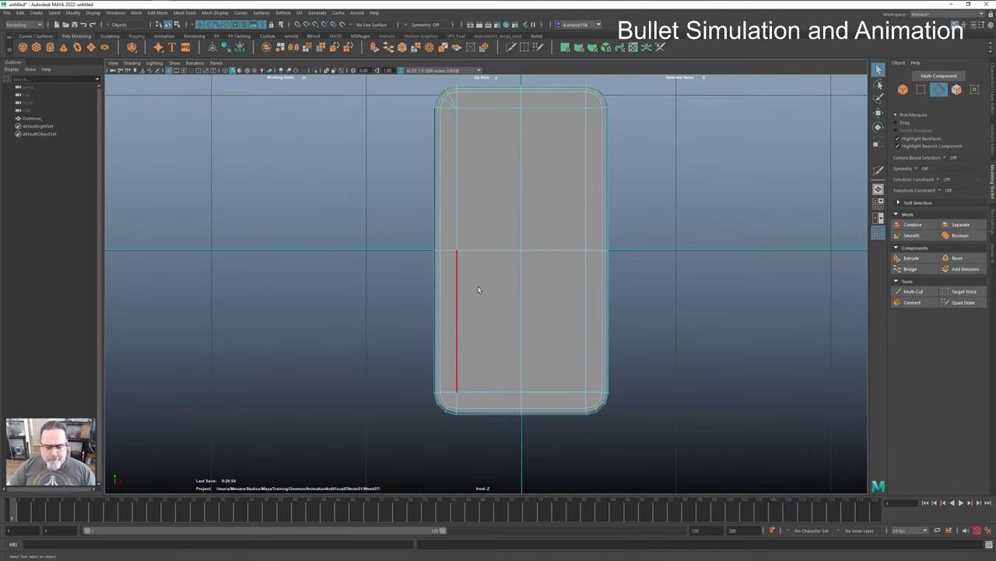
{"action": "key", "text": "space"}
{"action": "left_click_drag", "start_coordinate": [478, 286], "coordinate": [499, 277]}
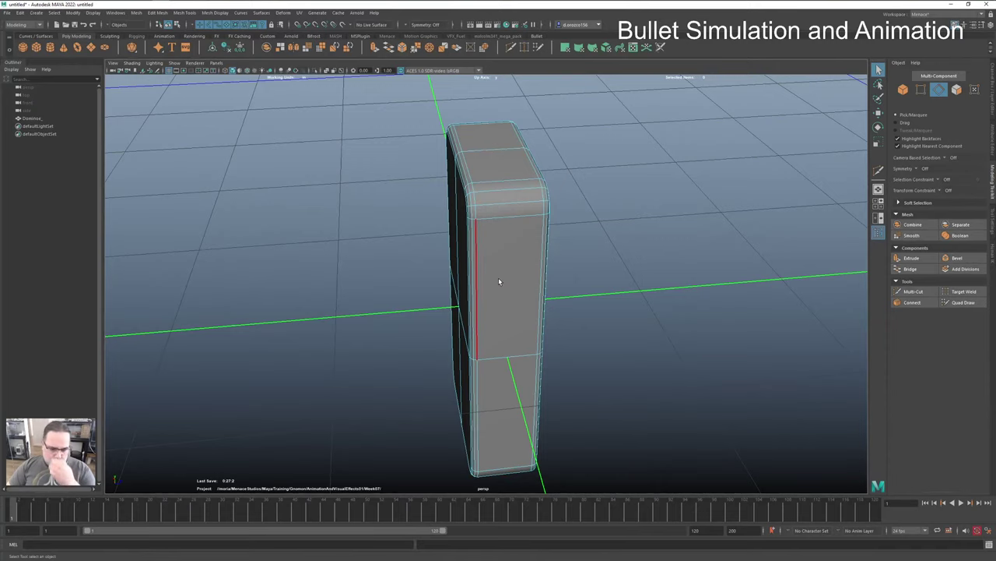
{"action": "key", "text": "space"}
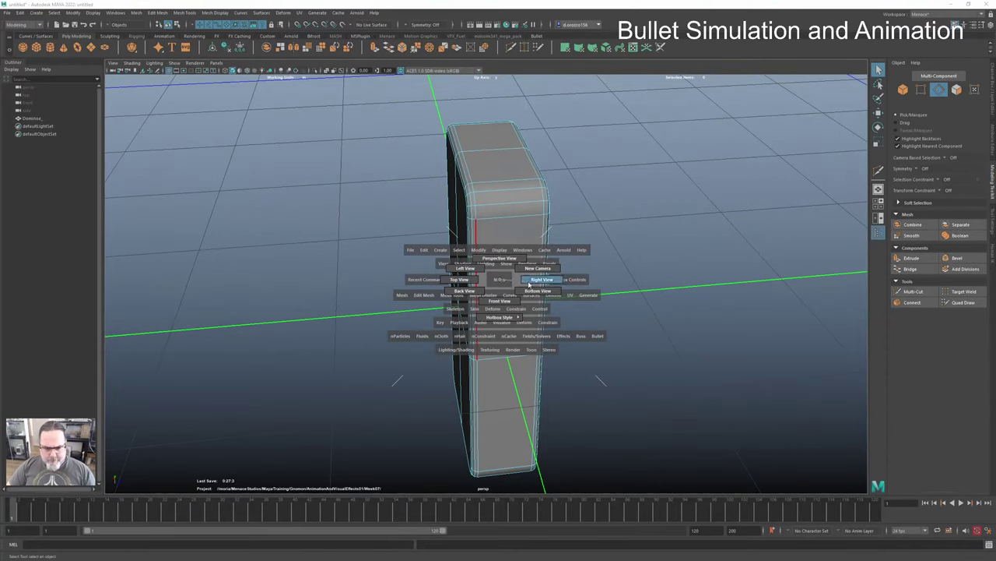
Step: In Right View, cut a grid-snapped edge loop down the thickness centre line
{"action": "left_click", "coordinate": [529, 285]}
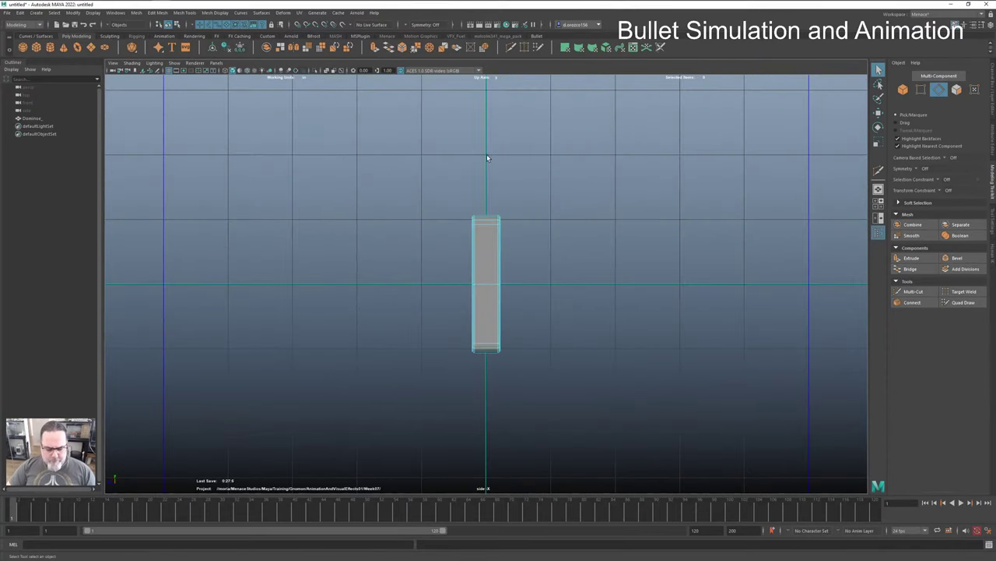
{"action": "left_click", "coordinate": [510, 50]}
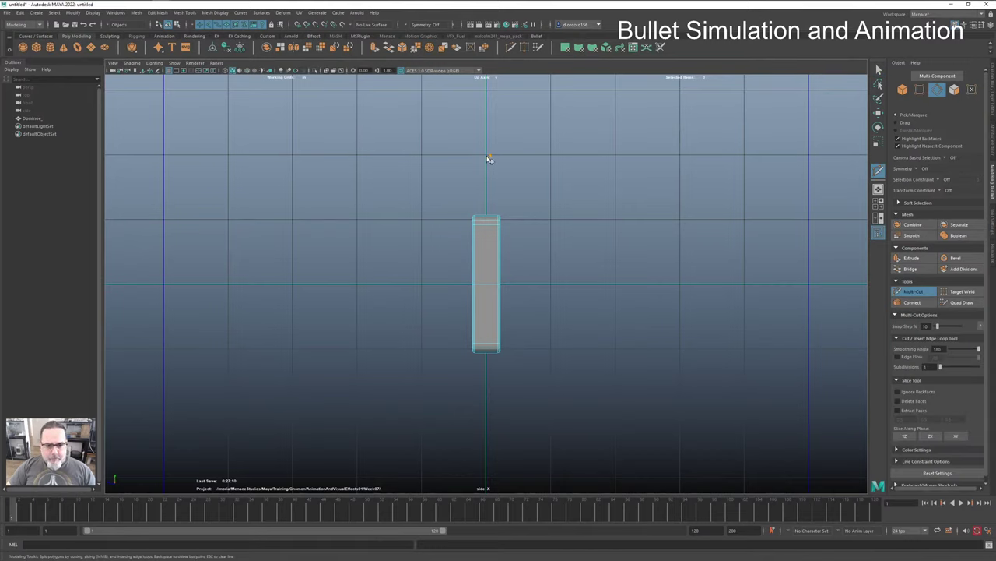
{"action": "key", "text": "x"}
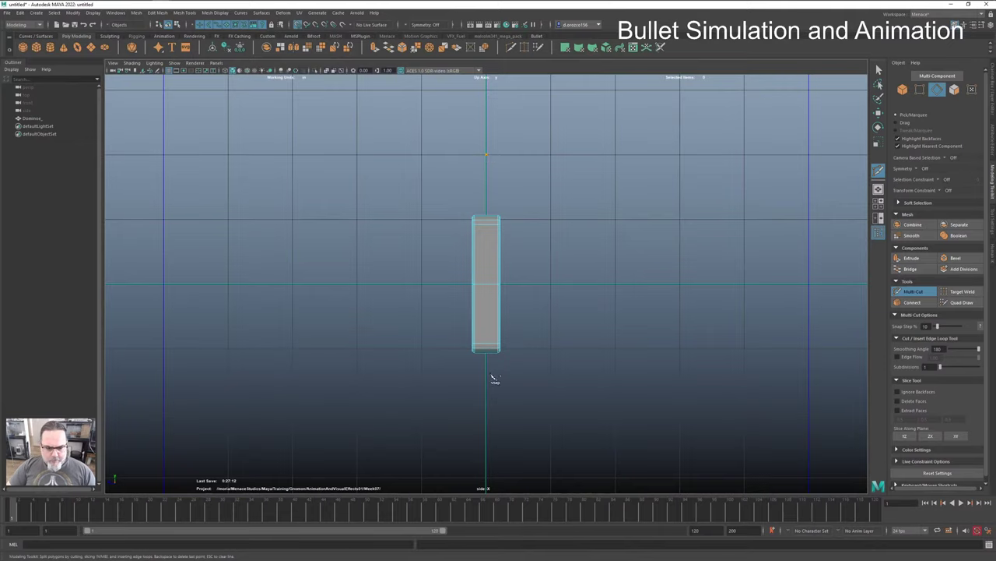
{"action": "left_click", "coordinate": [486, 413]}
{"action": "key", "text": "Return"}
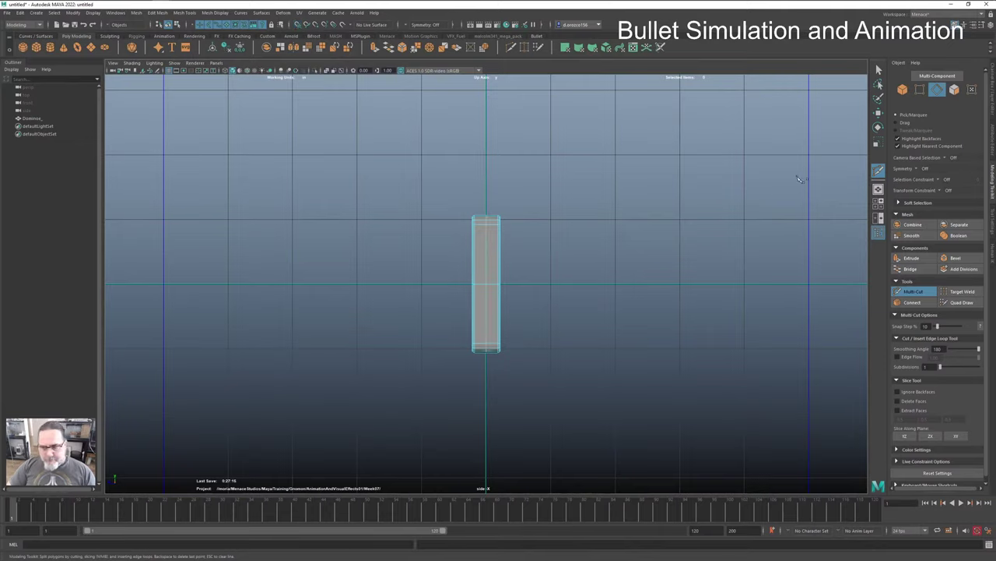
{"action": "left_click", "coordinate": [879, 70]}
Step: Return to the perspective view and switch the domino to Face selection mode
{"action": "key", "text": "space"}
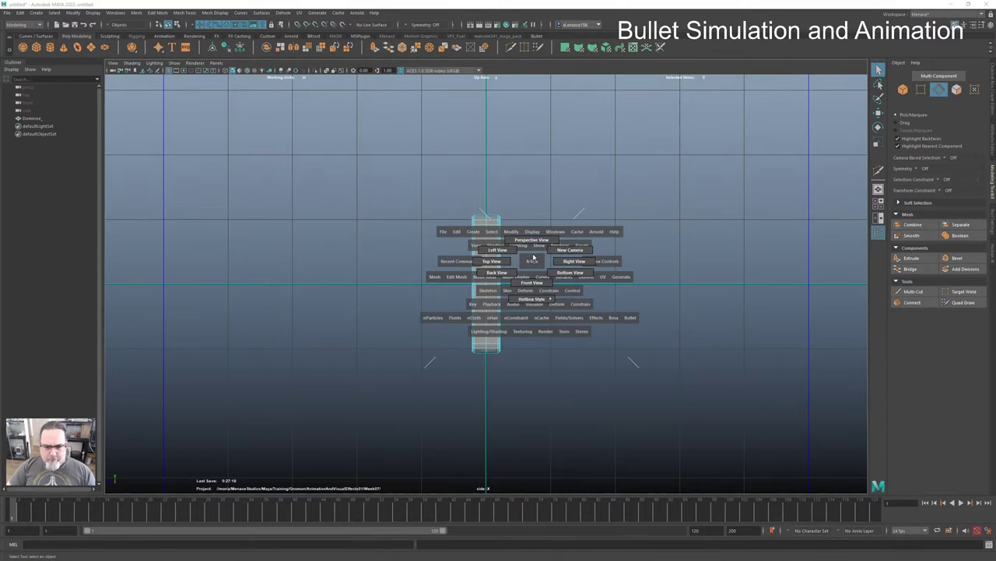
{"action": "left_click_drag", "start_coordinate": [534, 262], "coordinate": [491, 249]}
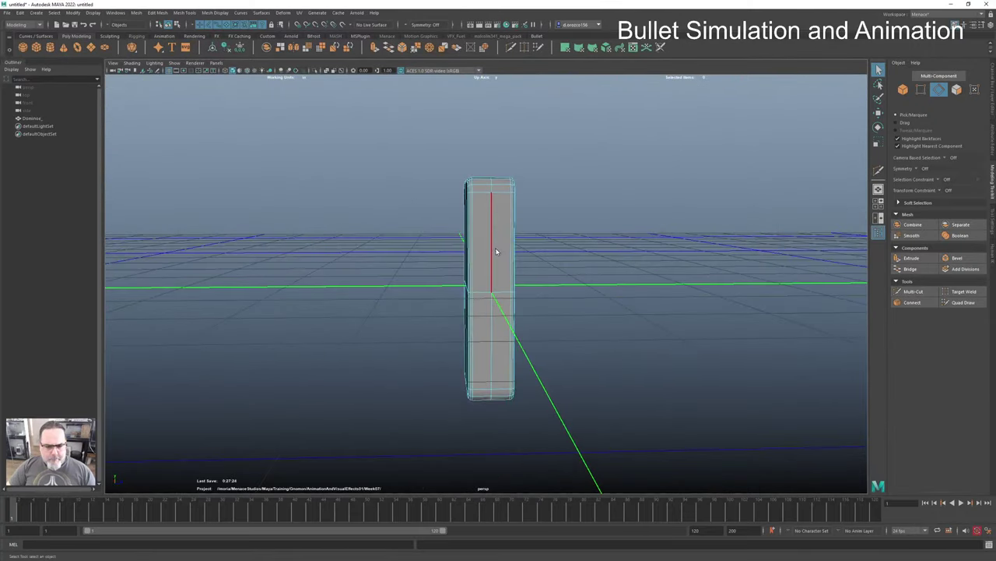
{"action": "right_click", "coordinate": [495, 248]}
{"action": "left_click", "coordinate": [495, 270]}
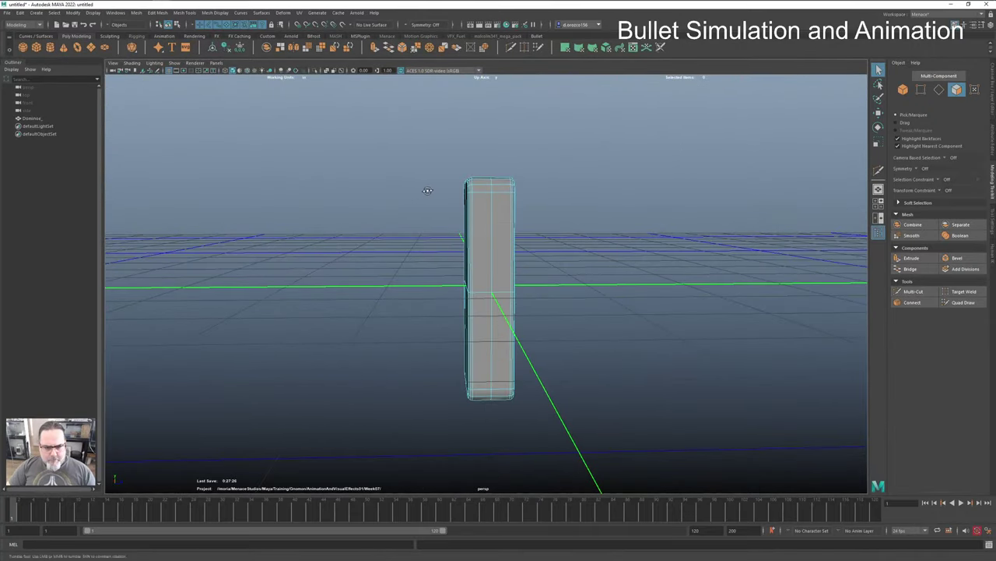
Step: Delete the left, lower and right halves' faces, leaving one corner section
{"action": "left_click_drag", "start_coordinate": [429, 189], "coordinate": [476, 415], "text": "alt"}
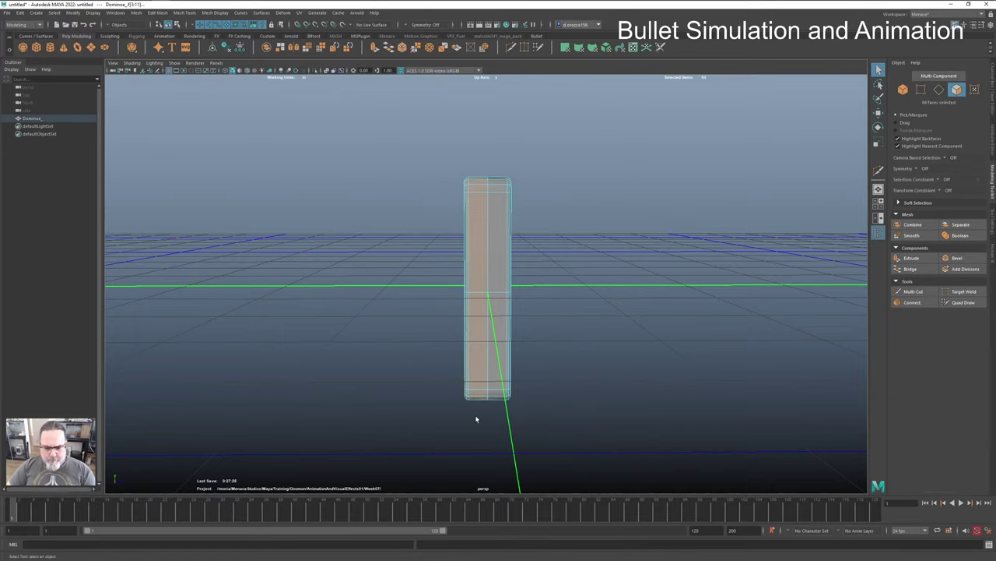
{"action": "key", "text": "Delete"}
{"action": "left_click_drag", "start_coordinate": [548, 442], "coordinate": [412, 328]}
{"action": "key", "text": "Delete"}
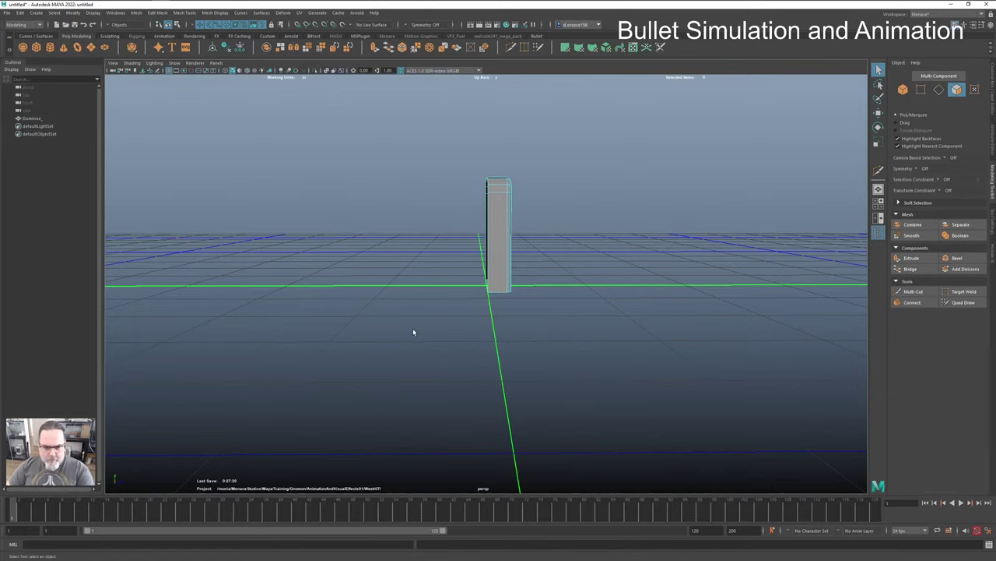
{"action": "left_click_drag", "start_coordinate": [600, 340], "coordinate": [482, 352], "text": "alt"}
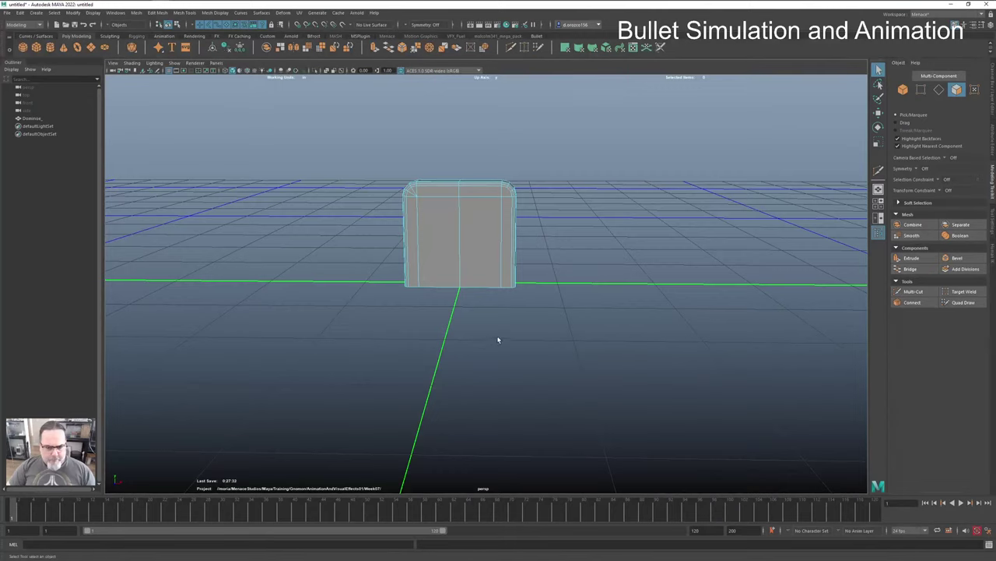
{"action": "left_click_drag", "start_coordinate": [583, 137], "coordinate": [487, 306]}
{"action": "key", "text": "Delete"}
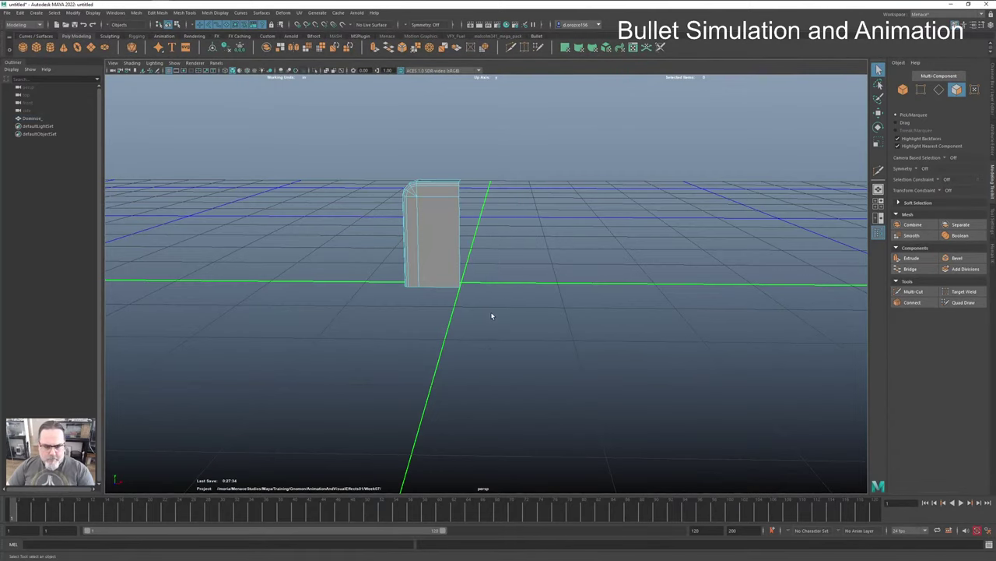
Step: Hide the grid, return to object selection and select the remaining domino piece
{"action": "mouse_move", "coordinate": [489, 370]}
{"action": "left_mouse_down", "text": "alt"}
{"action": "mouse_move", "coordinate": [400, 367]}
{"action": "mouse_move", "coordinate": [522, 351]}
{"action": "mouse_move", "coordinate": [494, 371]}
{"action": "mouse_move", "coordinate": [482, 366]}
{"action": "left_mouse_up", "text": "alt"}
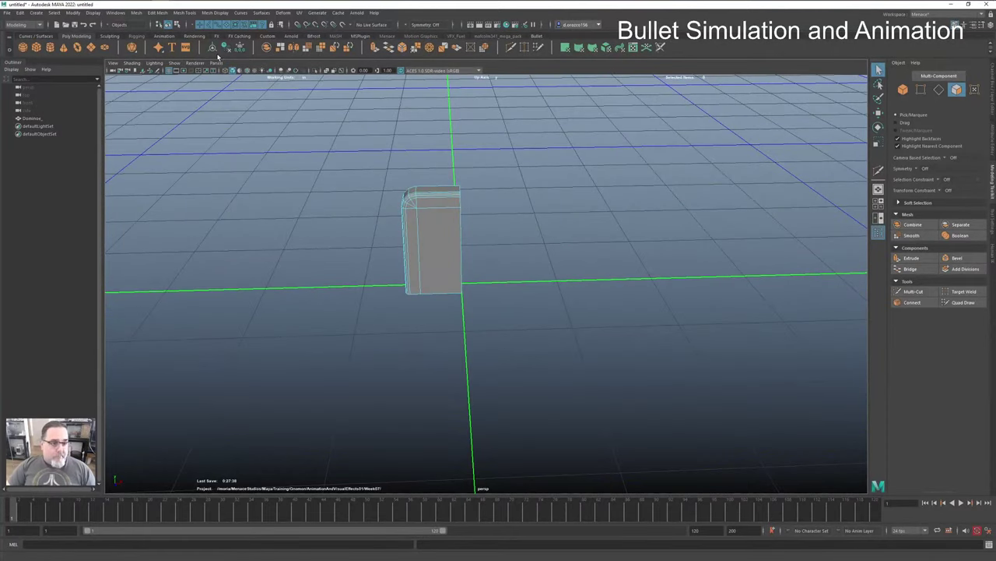
{"action": "left_click", "coordinate": [169, 69]}
{"action": "left_click", "coordinate": [441, 263]}
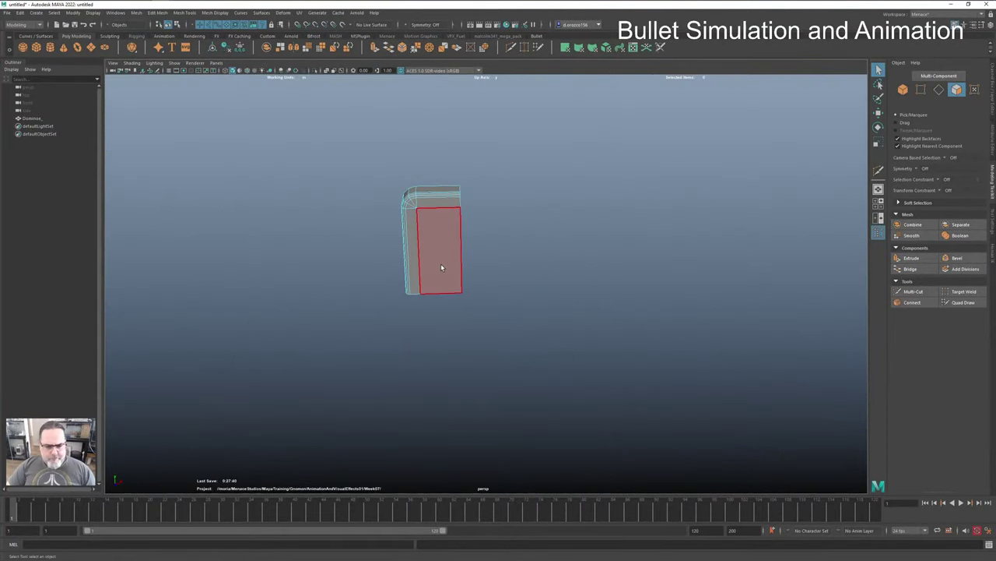
{"action": "right_click_drag", "start_coordinate": [441, 263], "coordinate": [461, 256]}
{"action": "left_click", "coordinate": [501, 253]}
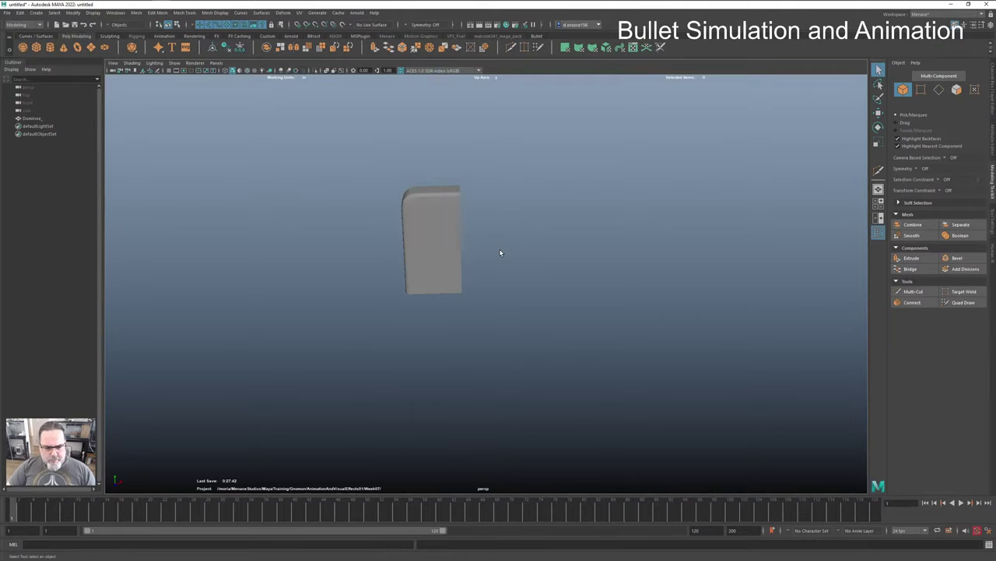
{"action": "left_click", "coordinate": [459, 263]}
{"action": "left_click_drag", "start_coordinate": [456, 260], "coordinate": [376, 254], "text": "alt"}
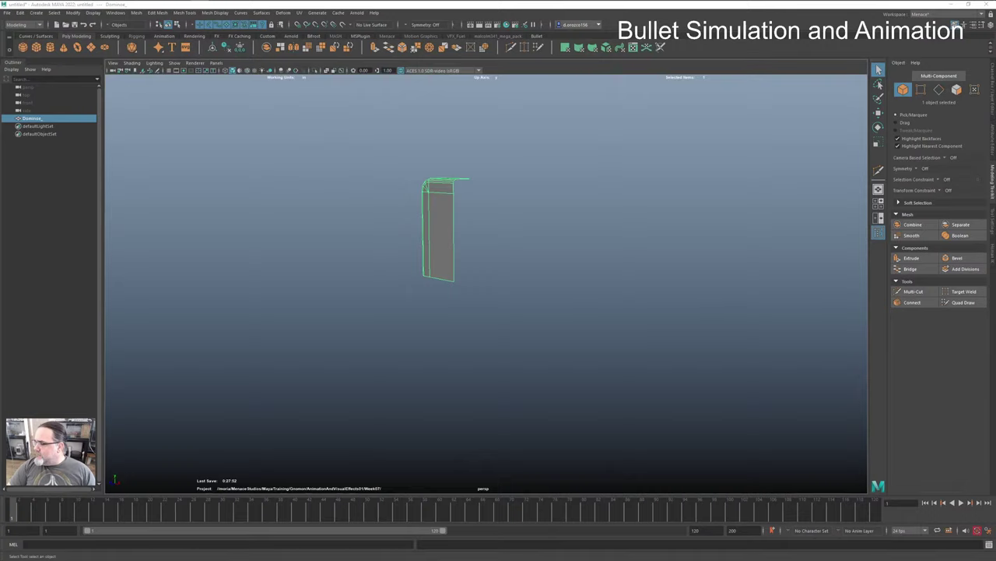
Step: Select the domino piece, show its Channel Box inputs and delete its construction history
{"action": "key", "text": "alt+Tab"}
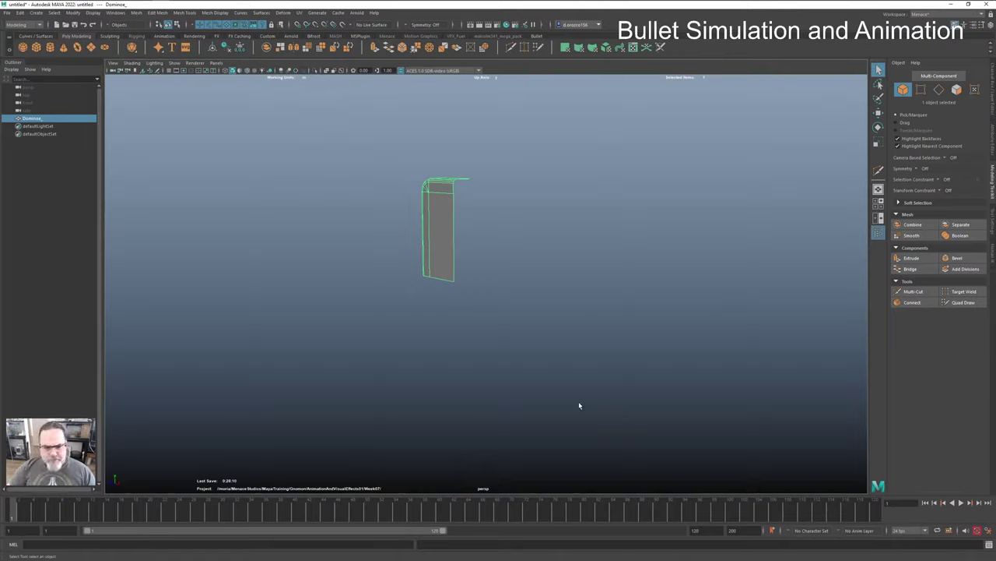
{"action": "left_click_drag", "start_coordinate": [441, 259], "coordinate": [527, 289], "text": "alt"}
{"action": "right_click_drag", "start_coordinate": [414, 235], "coordinate": [436, 225]}
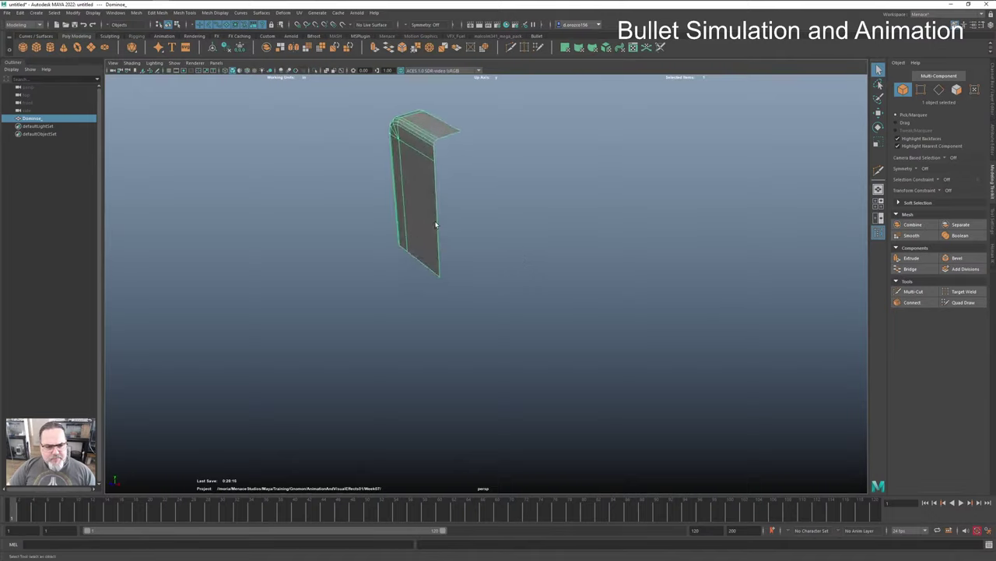
{"action": "key", "text": "w"}
{"action": "left_click_drag", "start_coordinate": [432, 229], "coordinate": [479, 230], "text": "alt"}
{"action": "right_click_drag", "start_coordinate": [476, 221], "coordinate": [356, 225], "text": "alt"}
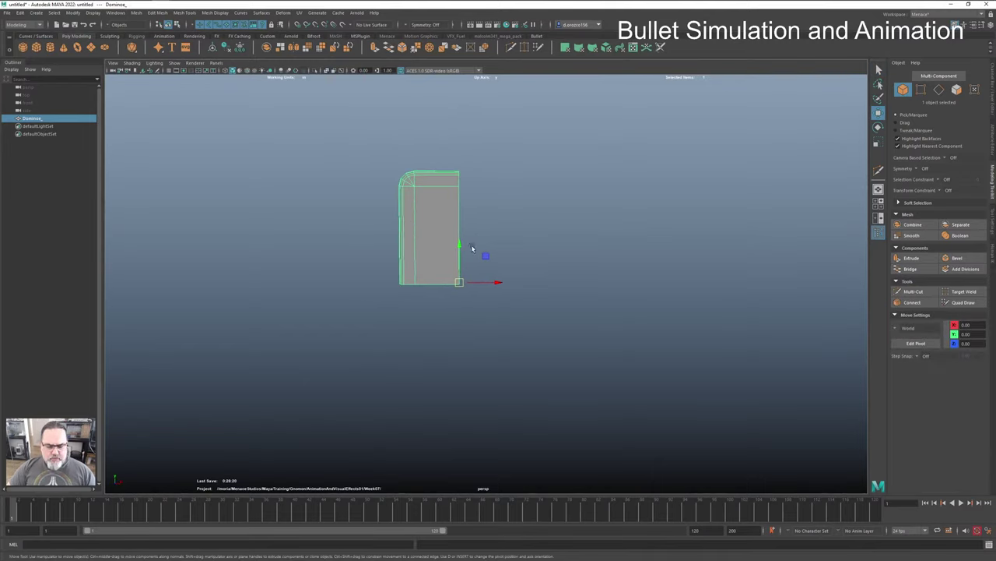
{"action": "right_click_drag", "start_coordinate": [471, 246], "coordinate": [380, 254], "text": "alt"}
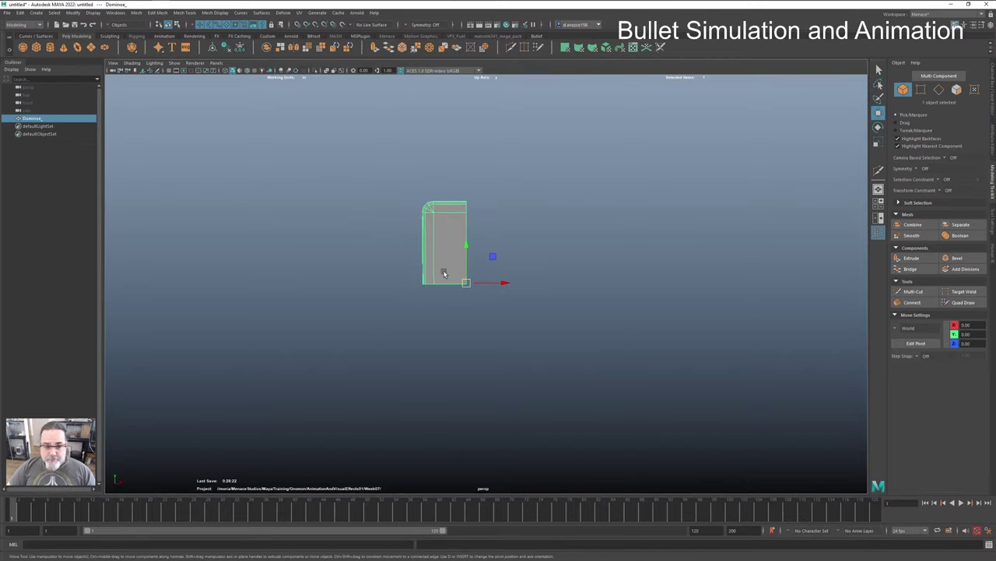
{"action": "key", "text": "ctrl+a"}
{"action": "key", "text": "ctrl+a"}
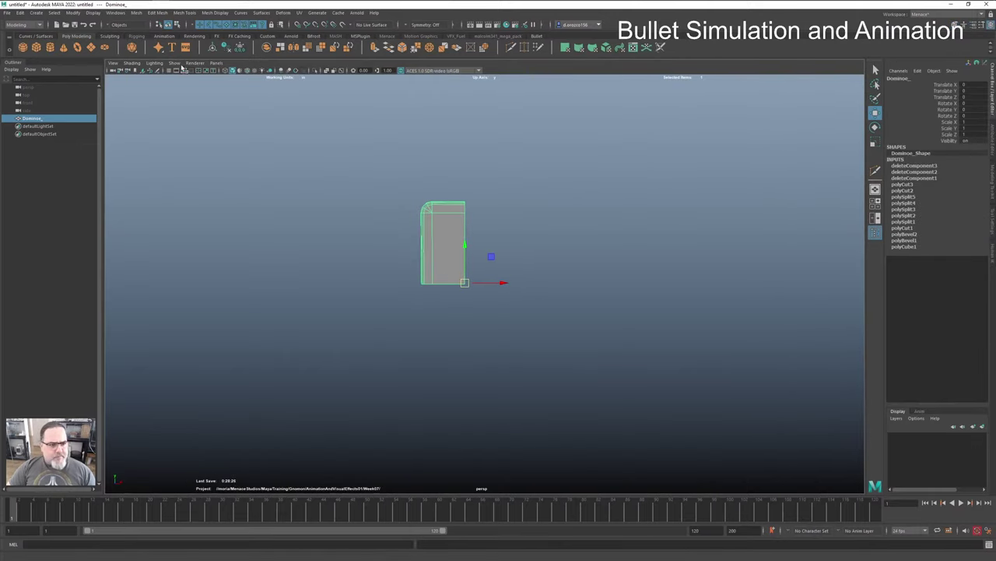
{"action": "left_click", "coordinate": [241, 48]}
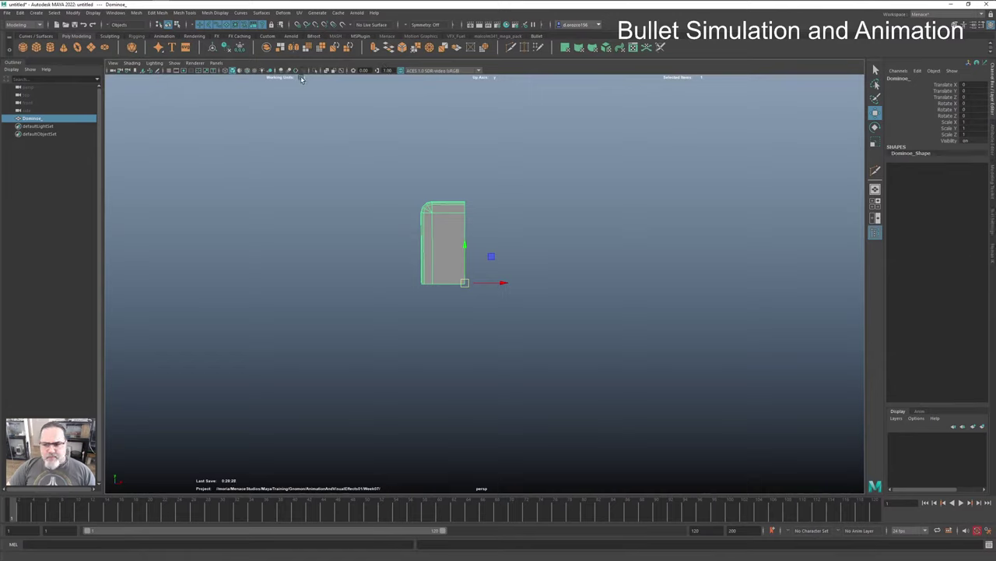
Step: Duplicate the piece mirrored in X, duplicate the pair, and flip the copies with Scale Y -1
{"action": "left_click", "coordinate": [464, 243]}
{"action": "left_click", "coordinate": [461, 244]}
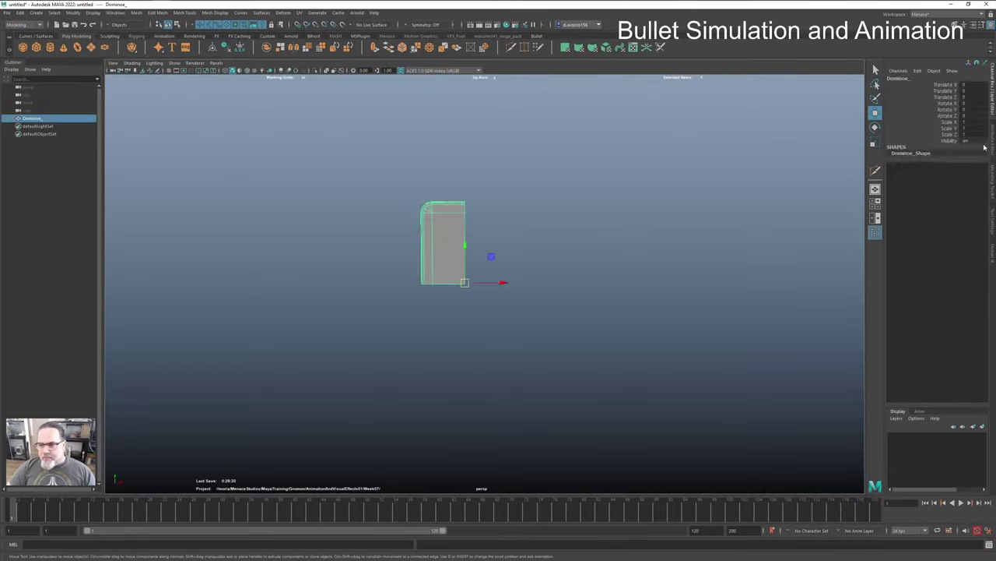
{"action": "key", "text": "ctrl+d"}
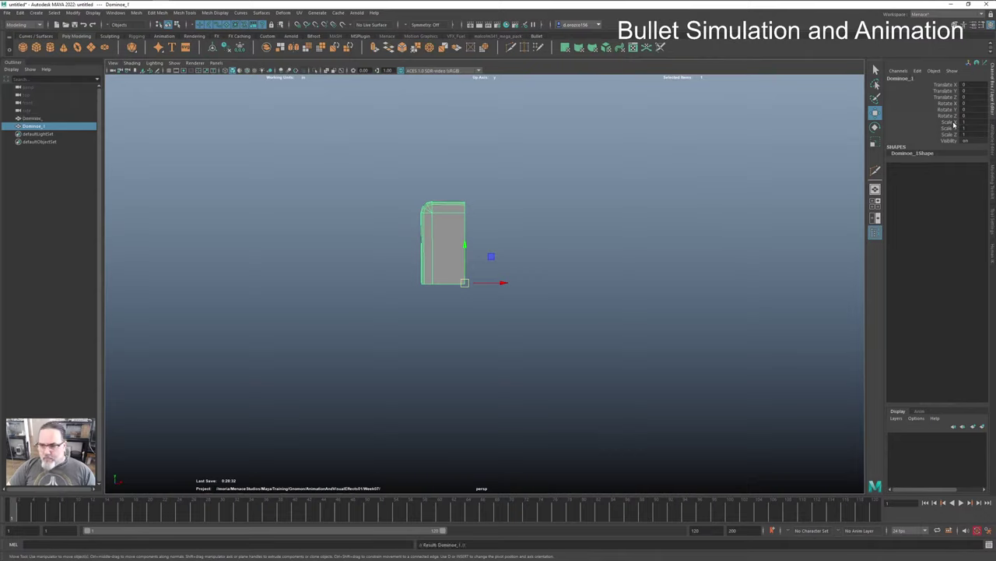
{"action": "key", "text": "Return"}
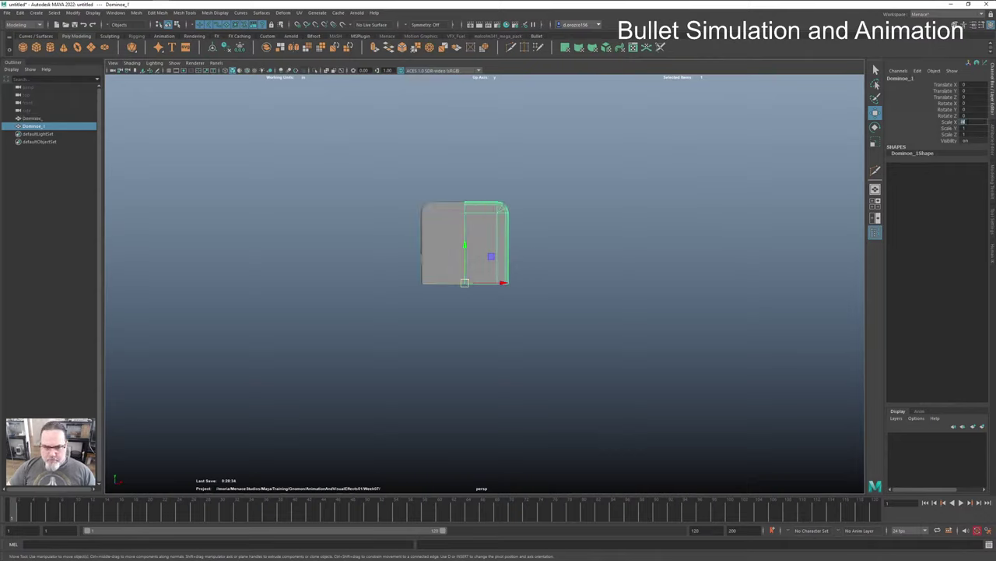
{"action": "left_click_drag", "start_coordinate": [557, 186], "coordinate": [409, 251]}
{"action": "key", "text": "ctrl+d"}
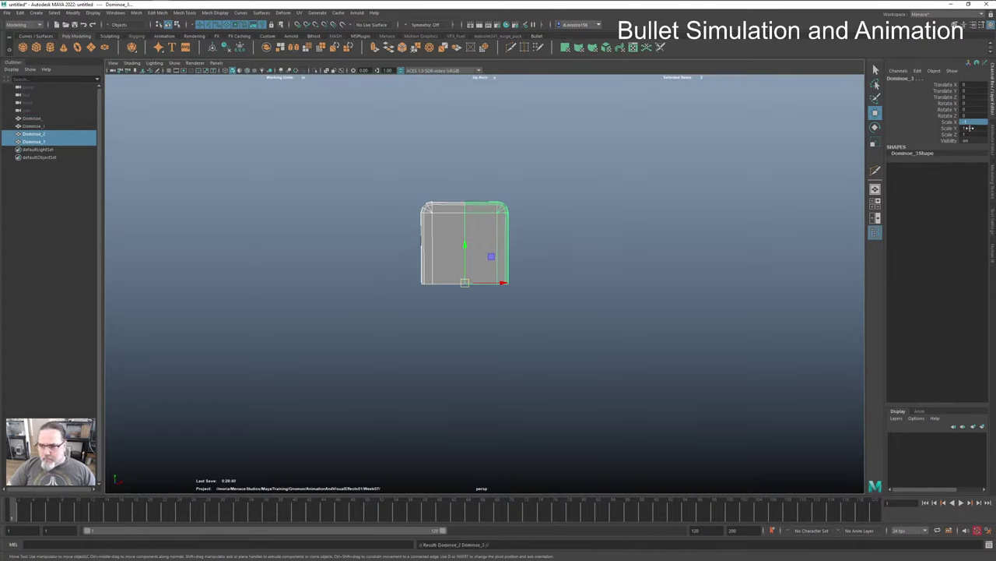
{"action": "left_click", "coordinate": [969, 127]}
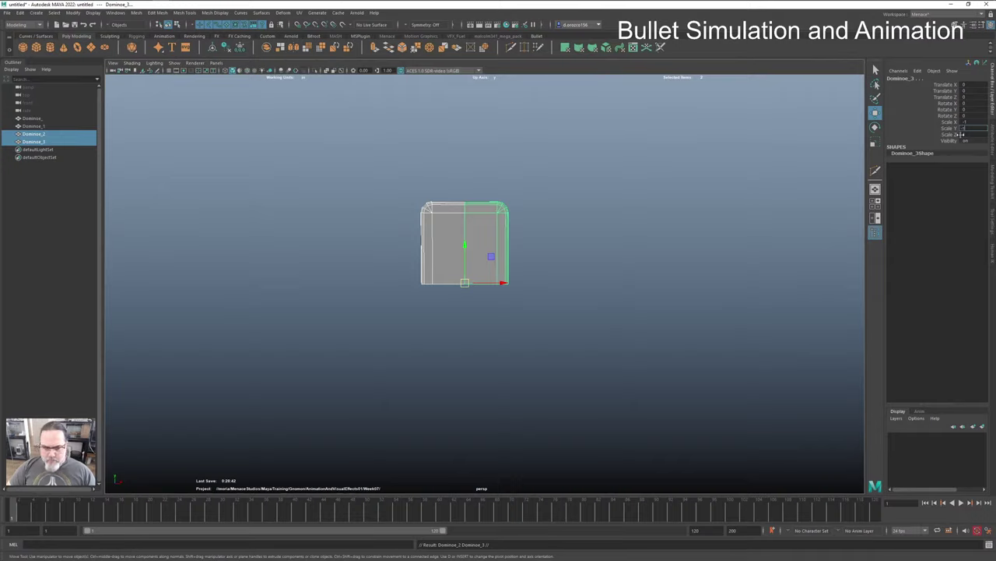
{"action": "type", "text": "-1"}
{"action": "key", "text": "Return"}
{"action": "left_click", "coordinate": [572, 400]}
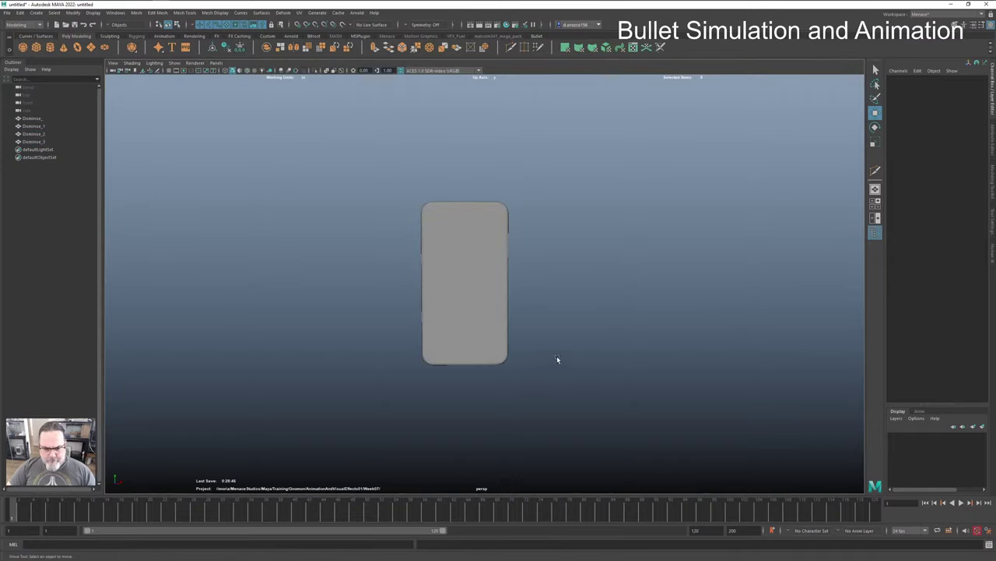
Step: Duplicate all four pieces and mirror the copies front-to-back with Scale Z -1
{"action": "key", "text": "space"}
{"action": "left_click_drag", "start_coordinate": [553, 345], "coordinate": [486, 347], "text": "alt"}
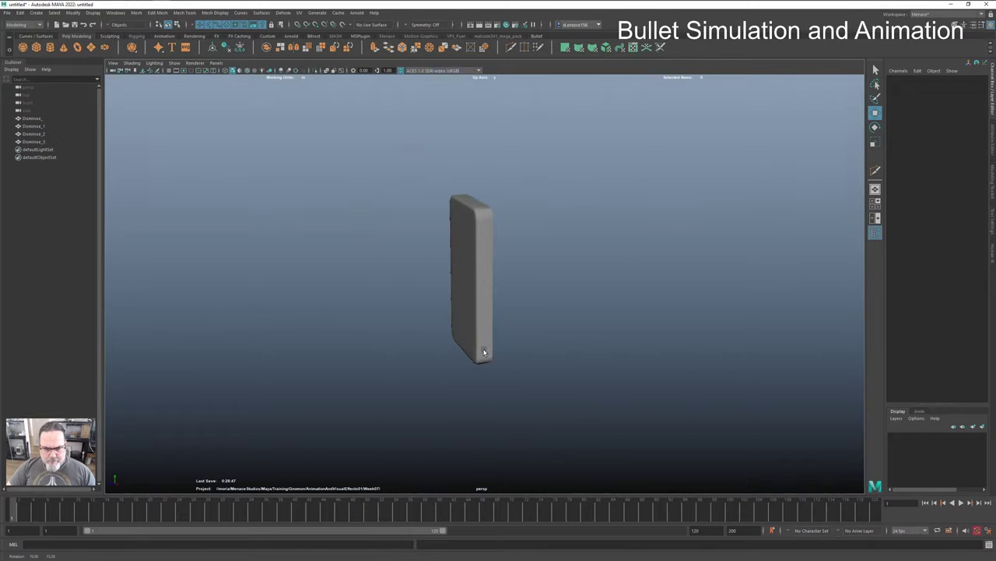
{"action": "key", "text": "ctrl+shift+a"}
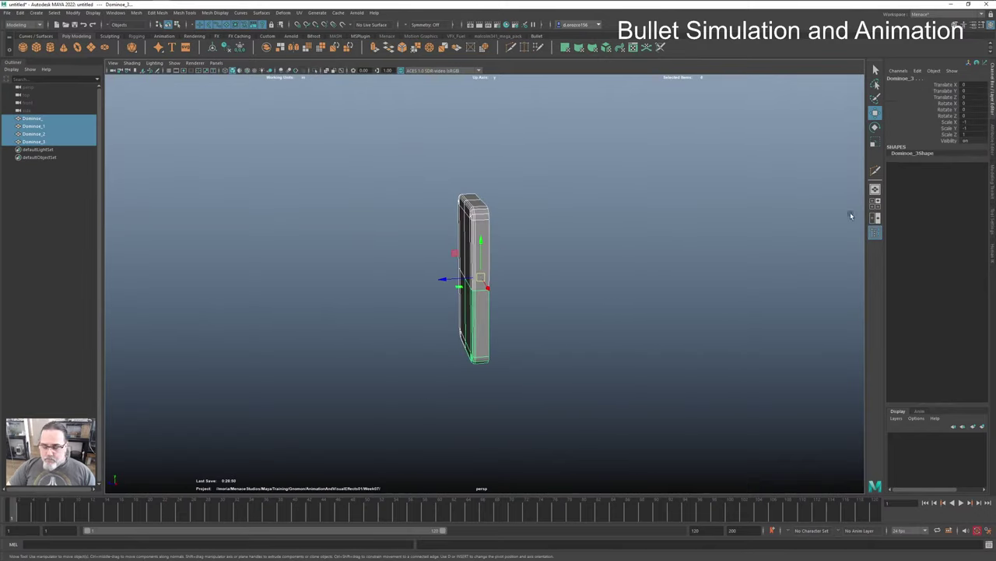
{"action": "key", "text": "ctrl+d"}
{"action": "left_click", "coordinate": [966, 134]}
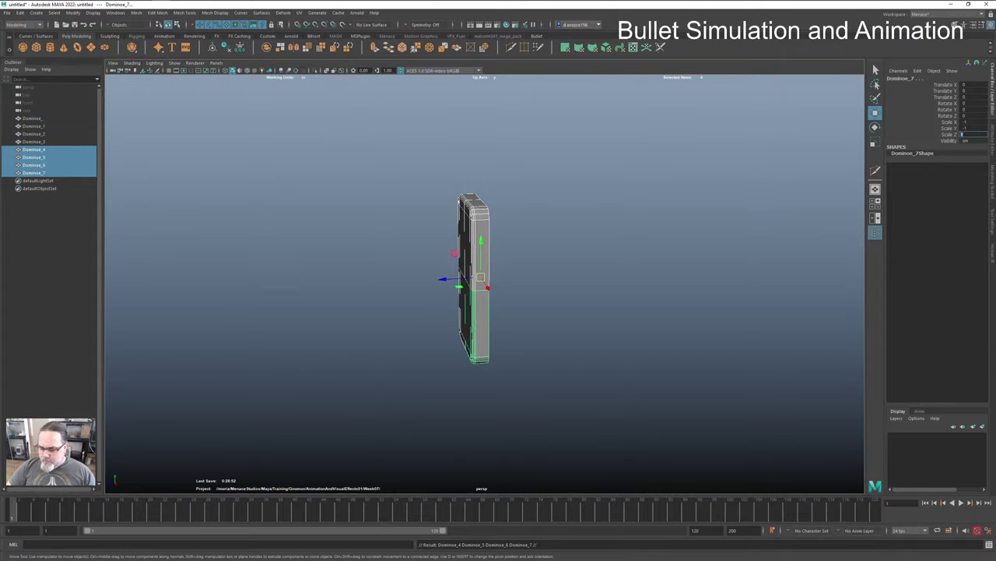
{"action": "type", "text": "-1"}
{"action": "key", "text": "Return"}
Step: Select all eight pieces and combine them into the single mesh Dominoe_8
{"action": "left_click_drag", "start_coordinate": [756, 345], "coordinate": [555, 292], "text": "alt"}
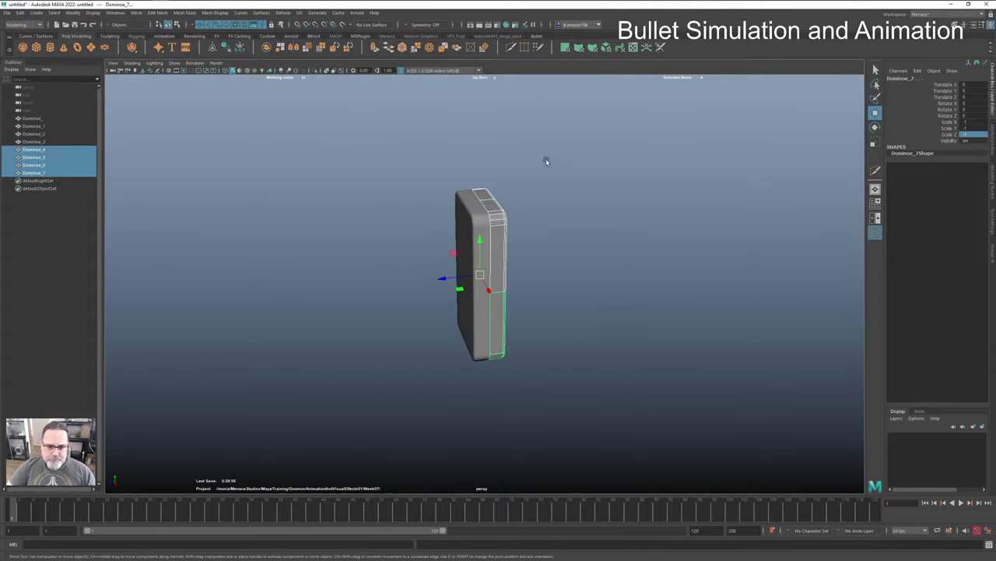
{"action": "left_click_drag", "start_coordinate": [546, 158], "coordinate": [394, 376]}
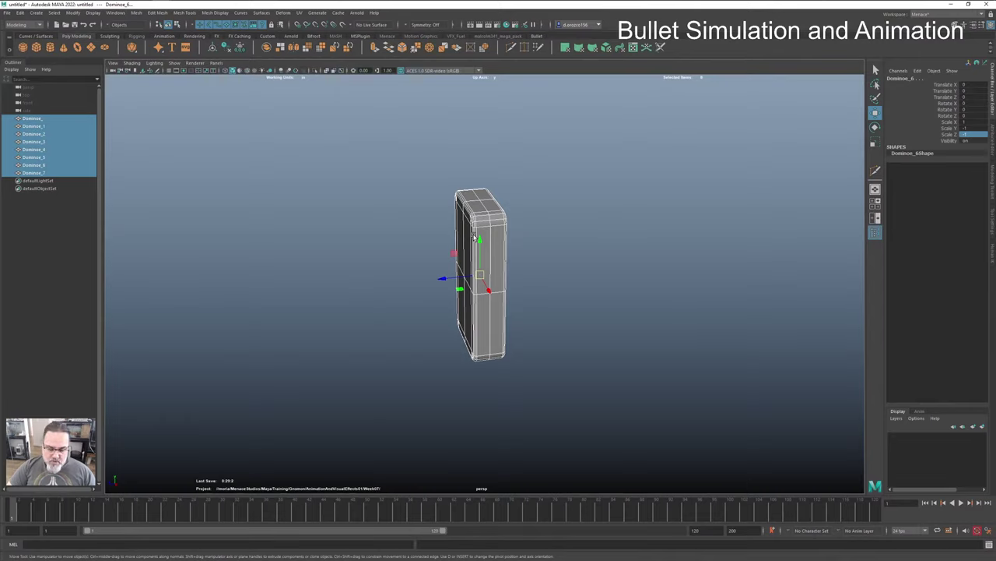
{"action": "right_click_drag", "start_coordinate": [476, 234], "coordinate": [467, 399], "text": "shift"}
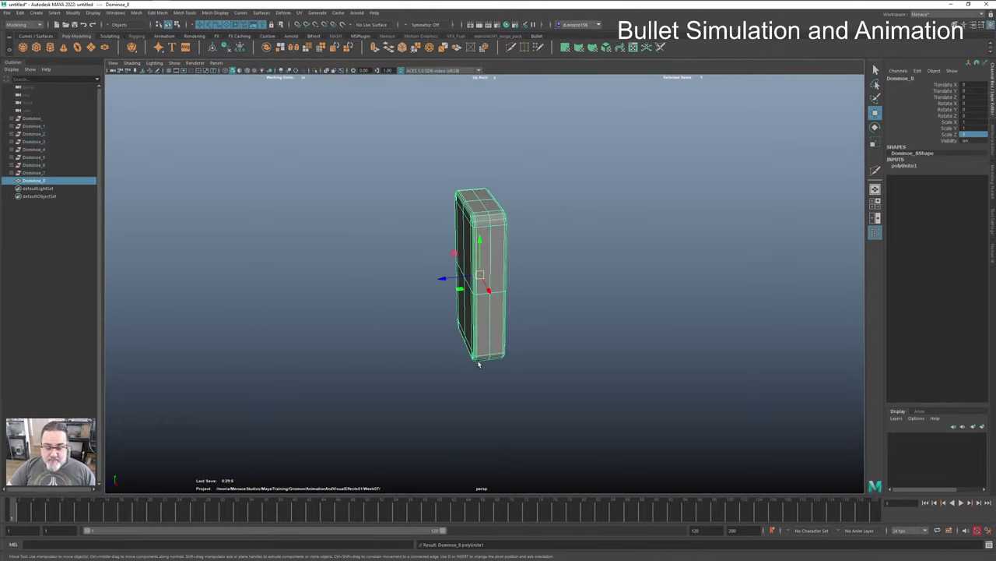
Step: Merge Dominoe_8's overlapping seam vertices with a 0.01 threshold via Edit Mesh > Merge
{"action": "key", "text": "space"}
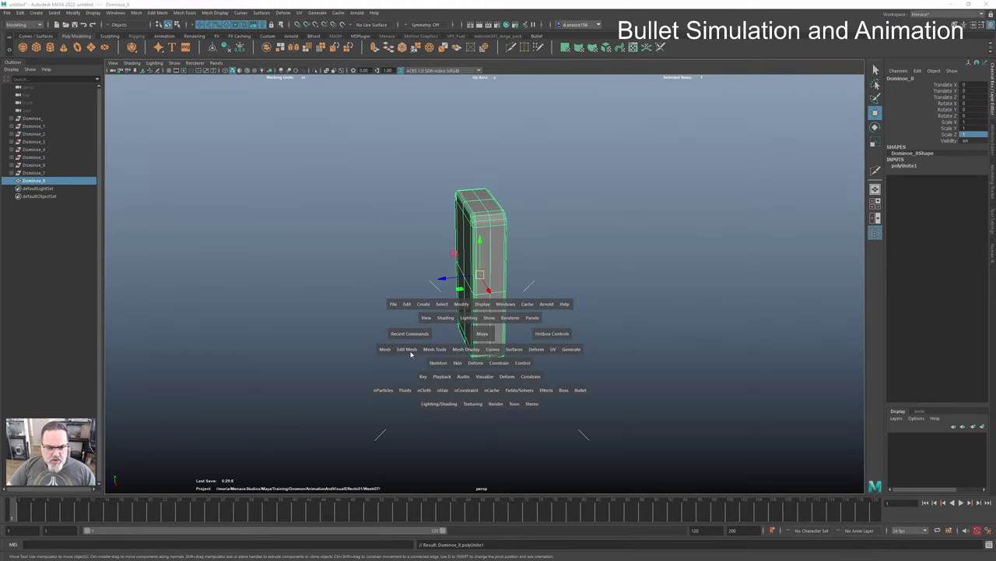
{"action": "left_click", "coordinate": [407, 350]}
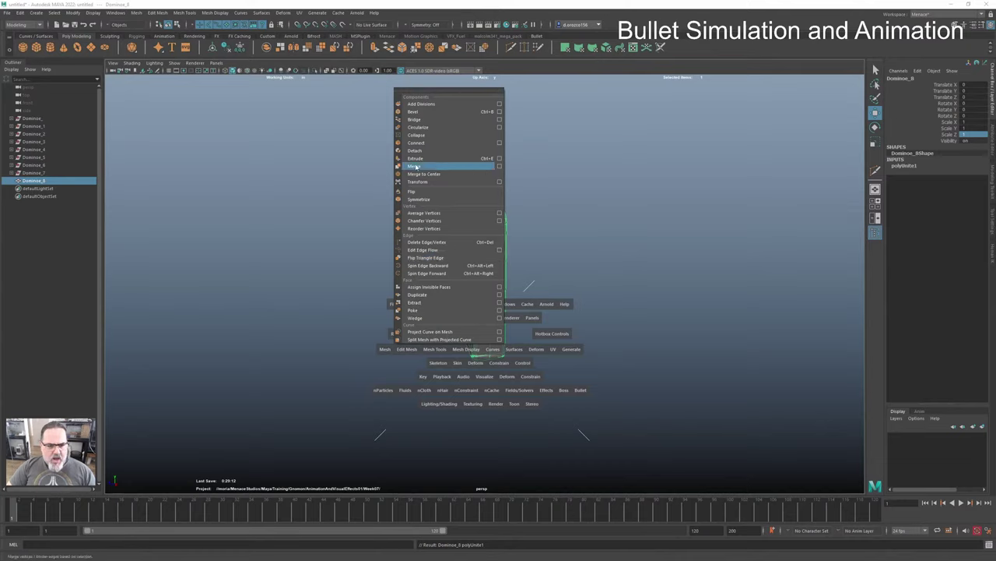
{"action": "left_click", "coordinate": [416, 167]}
Step: Reselect Dominoe_8 as an object and delete its construction history
{"action": "left_click", "coordinate": [523, 349]}
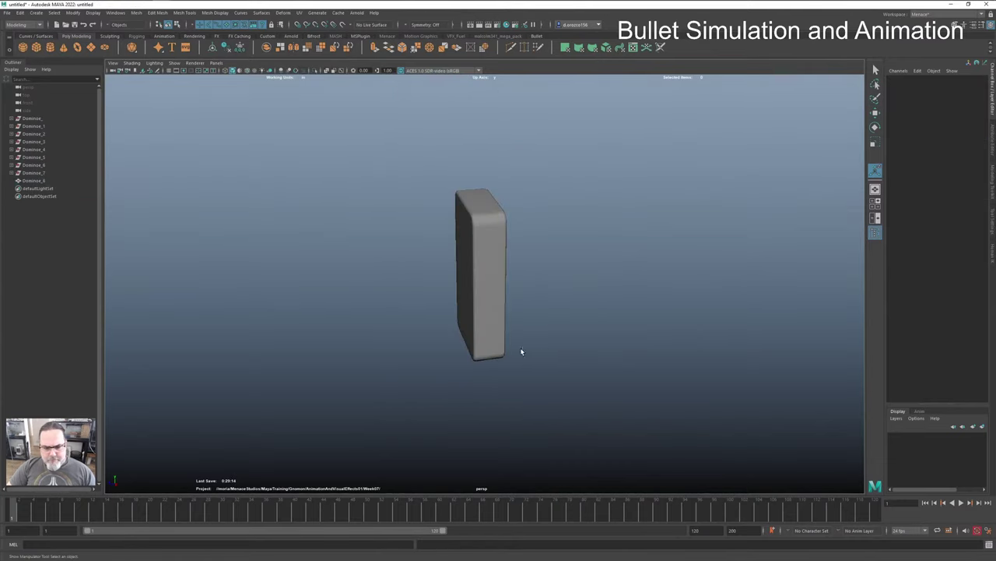
{"action": "key", "text": "F8"}
{"action": "left_click_drag", "start_coordinate": [520, 337], "coordinate": [503, 351], "text": "alt"}
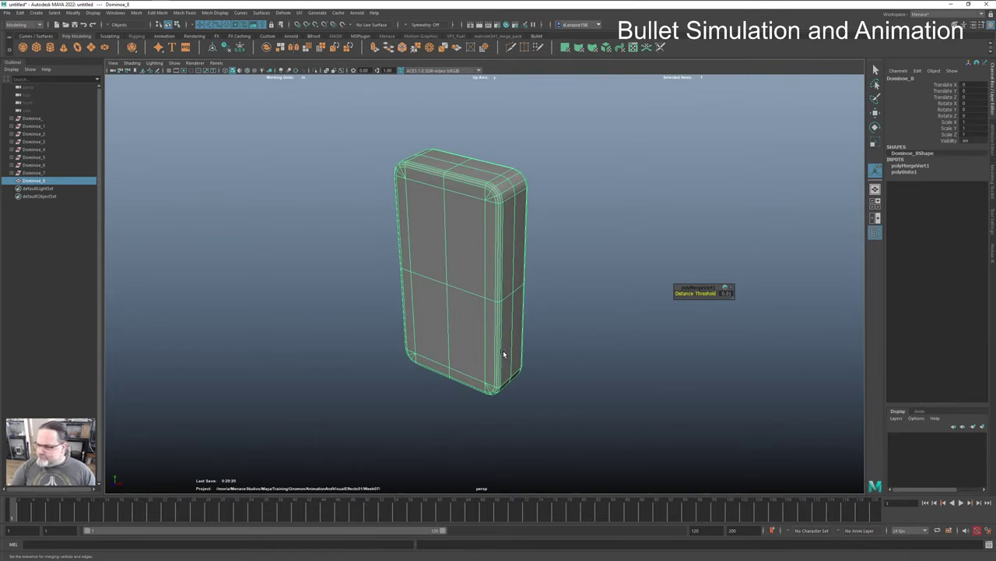
{"action": "right_click", "coordinate": [486, 341]}
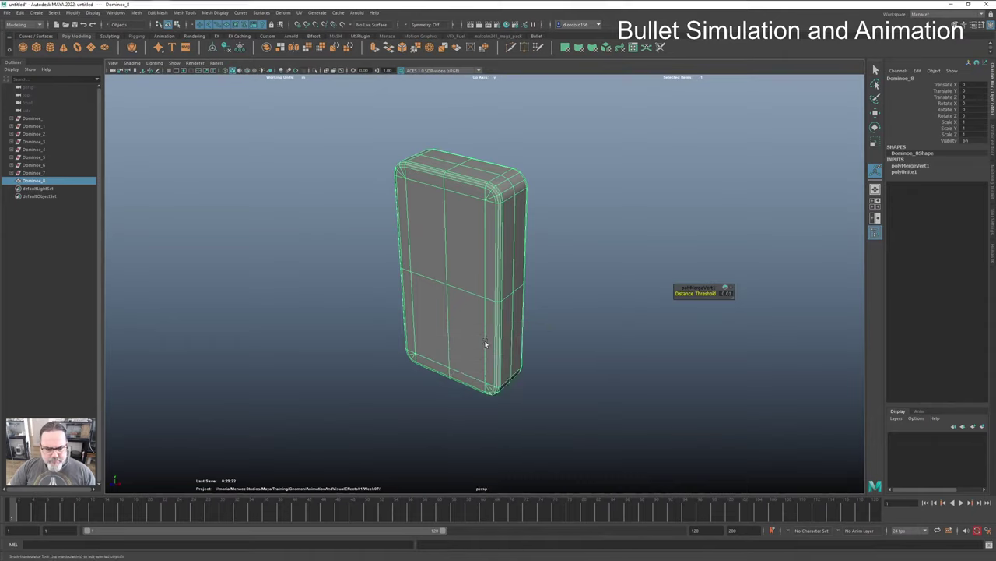
{"action": "key", "text": "alt+shift+d"}
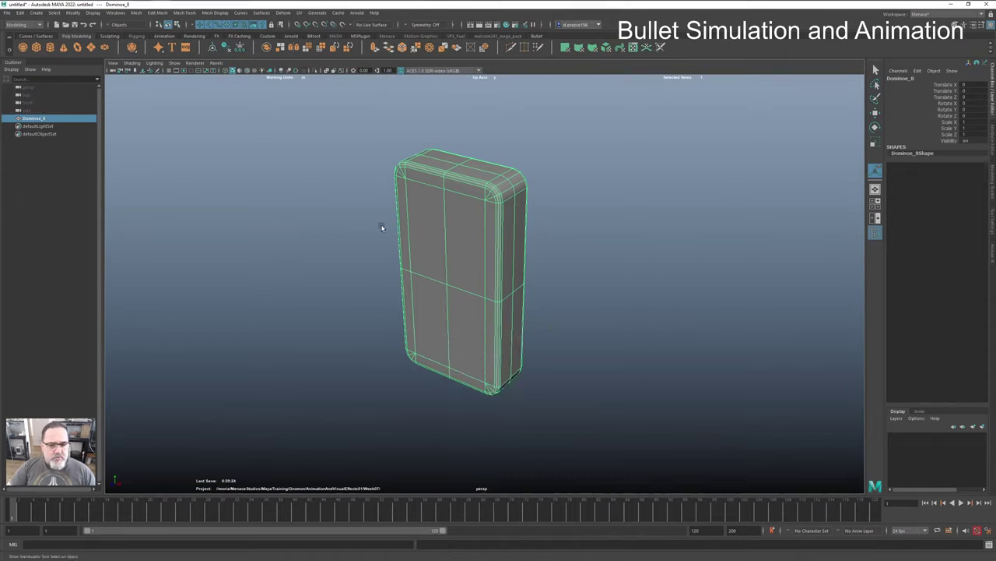
Step: Delete the horizontal, vertical and side middle edge loops left from mirroring the domino
{"action": "left_click_drag", "start_coordinate": [456, 307], "coordinate": [470, 295], "text": "alt"}
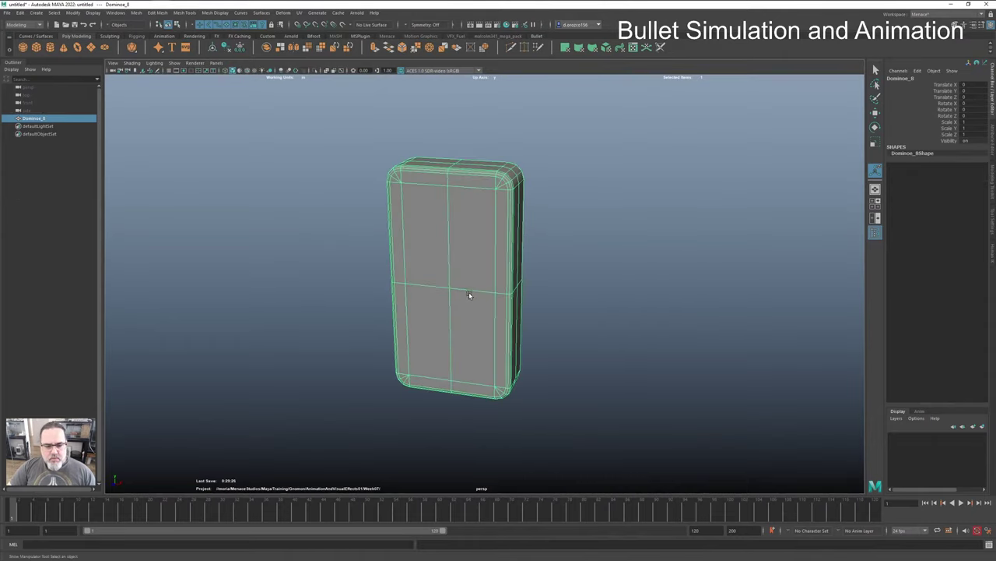
{"action": "right_click_drag", "start_coordinate": [469, 294], "coordinate": [468, 273]}
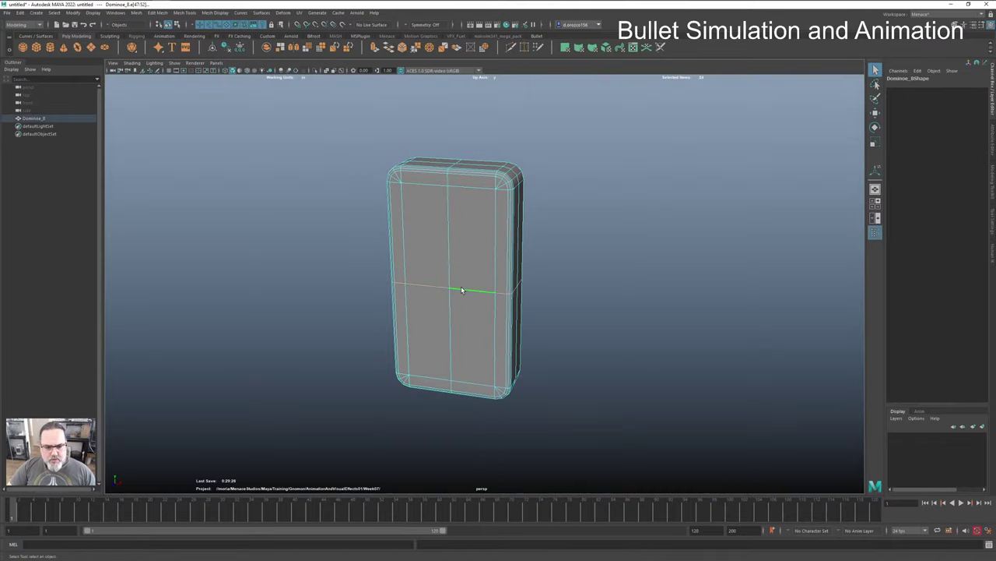
{"action": "double_click", "coordinate": [461, 290]}
{"action": "key", "text": "ctrl+Delete"}
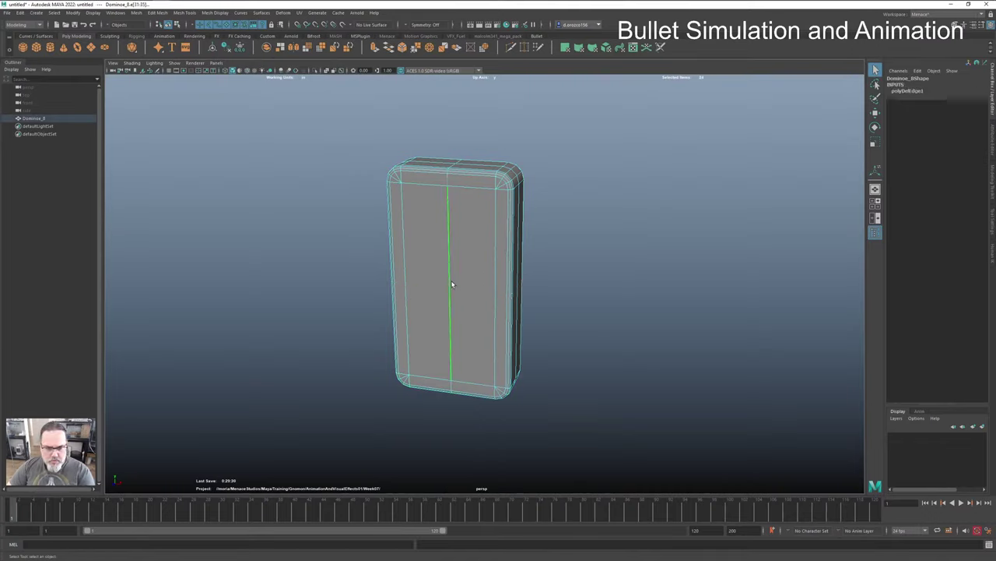
{"action": "key", "text": "ctrl+Delete"}
{"action": "left_click_drag", "start_coordinate": [527, 364], "coordinate": [489, 366], "text": "alt"}
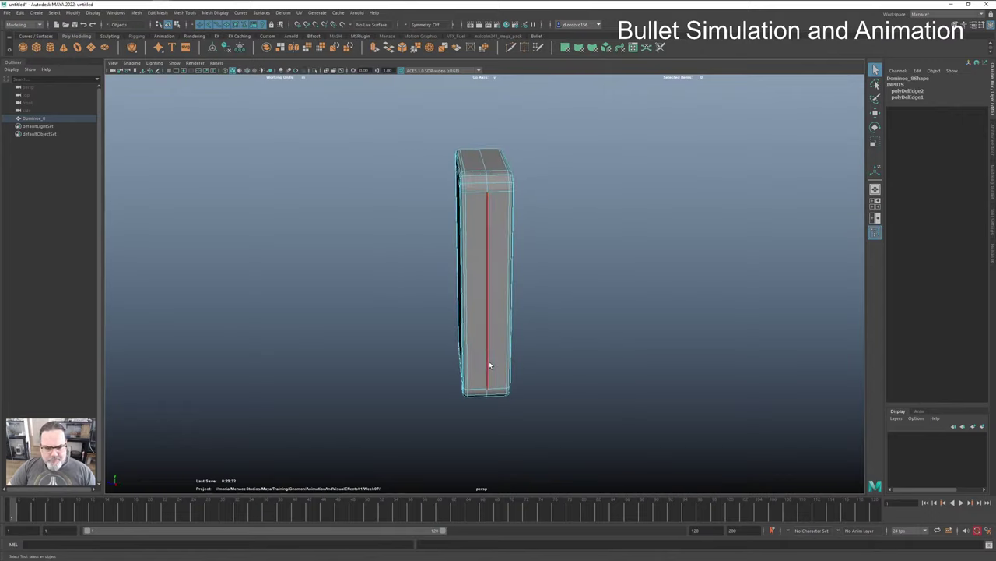
{"action": "double_click", "coordinate": [487, 362]}
{"action": "key", "text": "ctrl+Delete"}
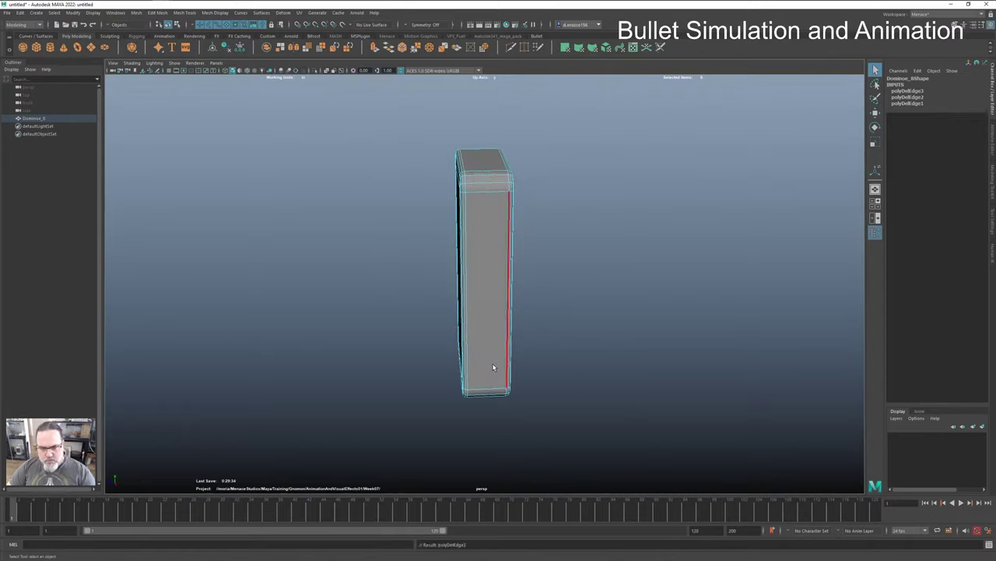
Step: Switch the domino back to object selection mode and deselect it
{"action": "left_click_drag", "start_coordinate": [489, 364], "coordinate": [416, 366], "text": "alt"}
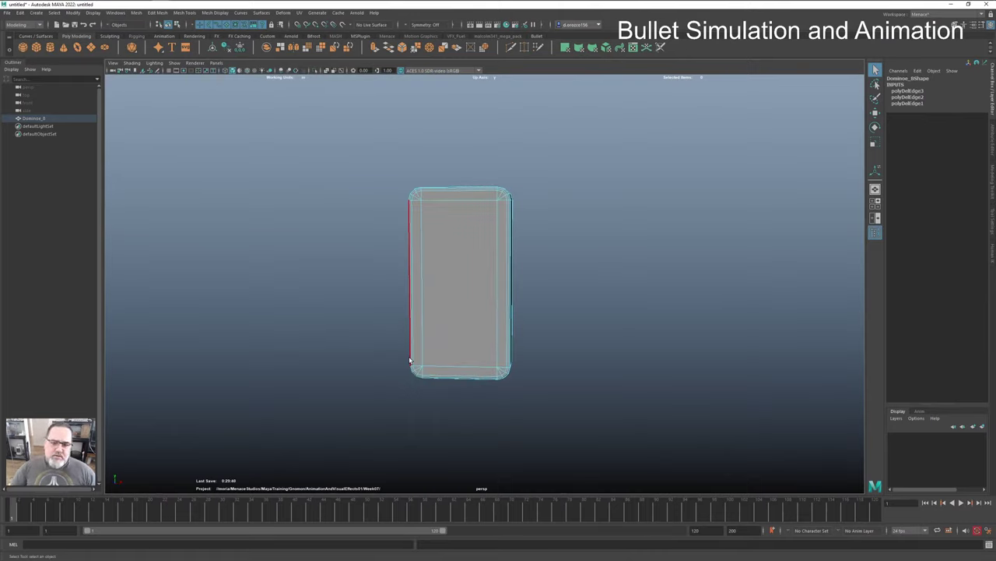
{"action": "left_click_drag", "start_coordinate": [459, 366], "coordinate": [494, 343], "text": "alt"}
{"action": "right_click", "coordinate": [494, 338]}
{"action": "right_click_drag", "start_coordinate": [495, 349], "coordinate": [534, 327]}
{"action": "left_click", "coordinate": [551, 333]}
{"action": "left_click_drag", "start_coordinate": [488, 341], "coordinate": [493, 338], "text": "alt"}
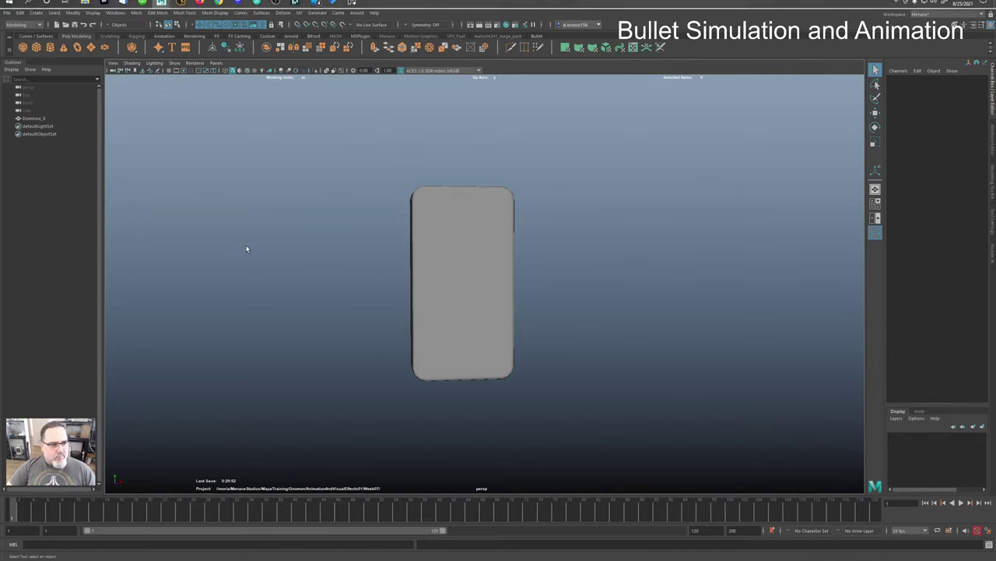
Step: Save the scene as the Maya ASCII file Dominoe_Geo.ma in the scenes folder
{"action": "key", "text": "ctrl+s"}
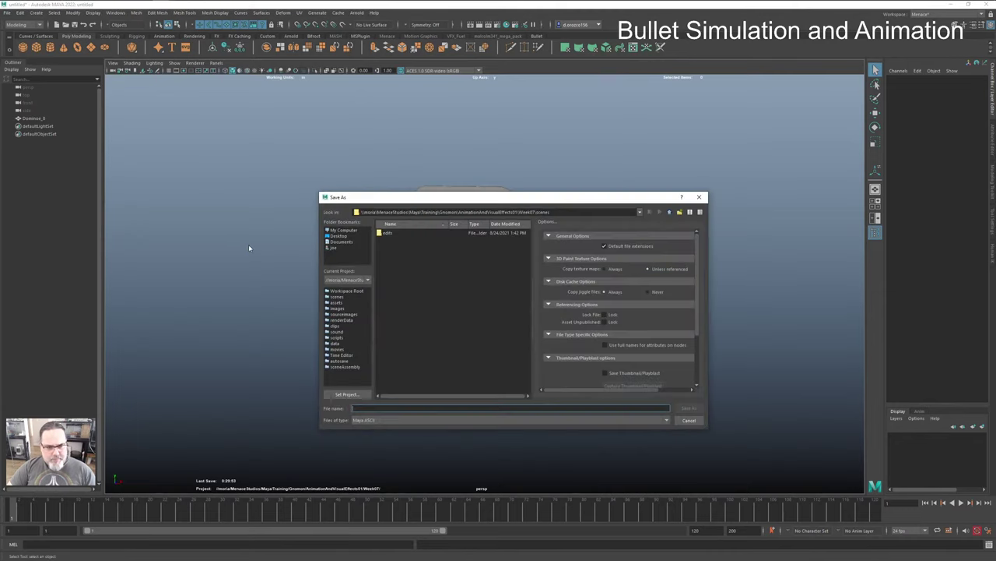
{"action": "left_click", "coordinate": [689, 420]}
{"action": "left_click", "coordinate": [8, 13]}
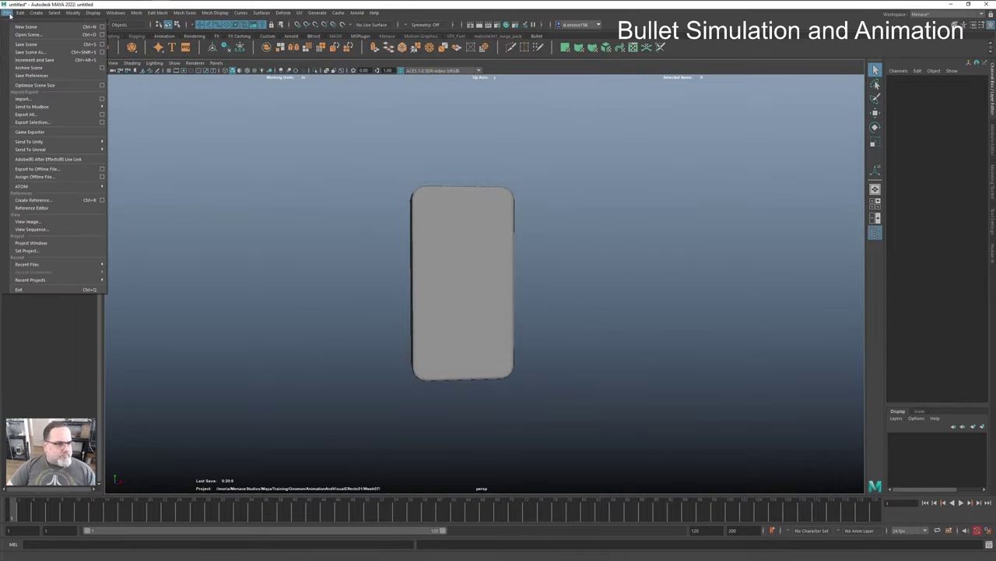
{"action": "left_click", "coordinate": [10, 14]}
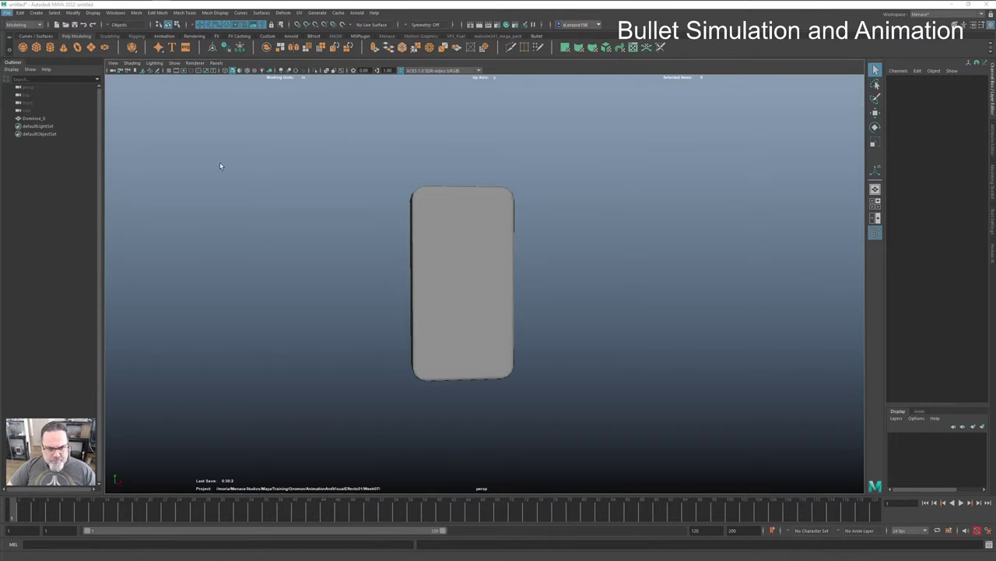
{"action": "key", "text": "ctrl+s"}
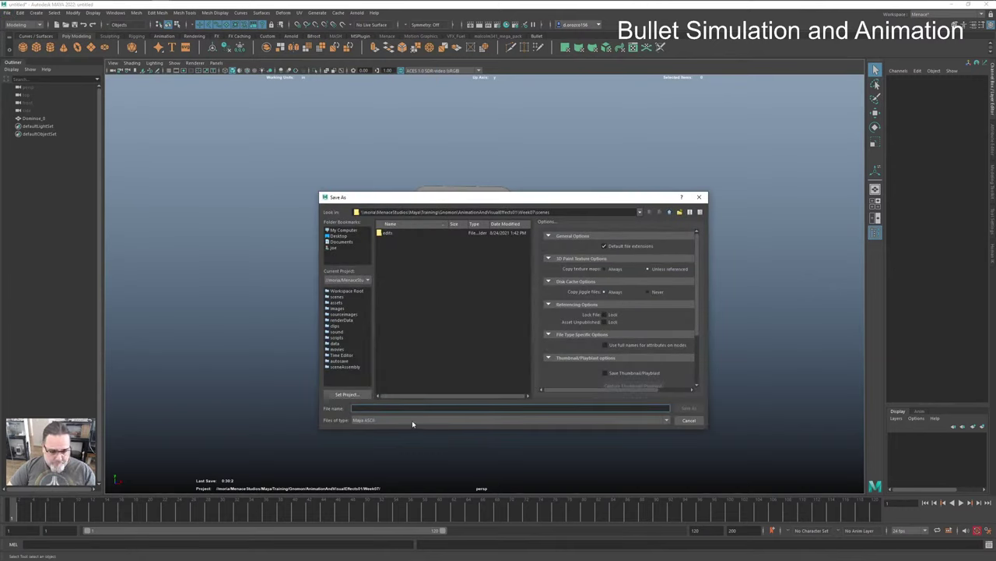
{"action": "left_click", "coordinate": [413, 420]}
{"action": "left_click", "coordinate": [410, 427]}
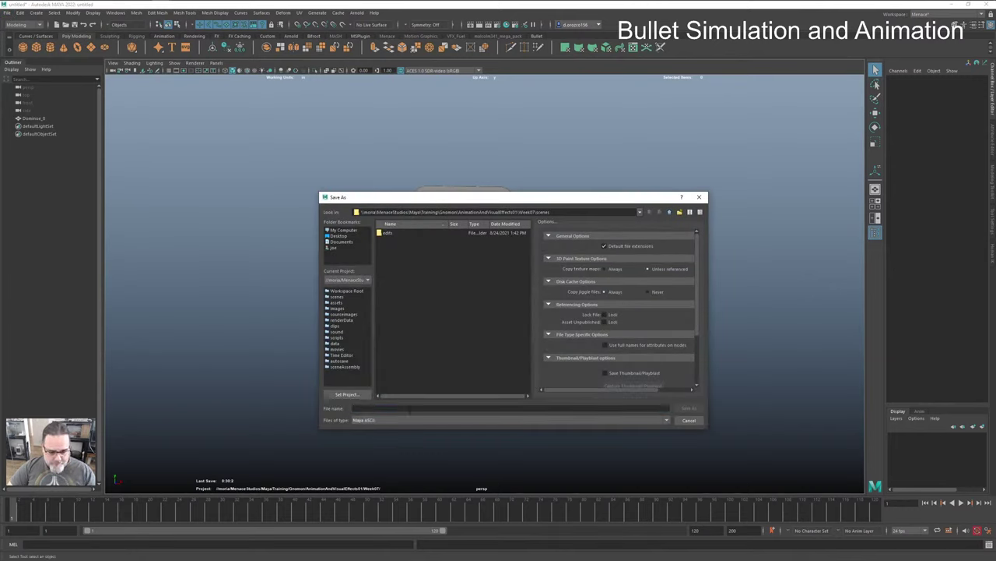
{"action": "left_click", "coordinate": [410, 408]}
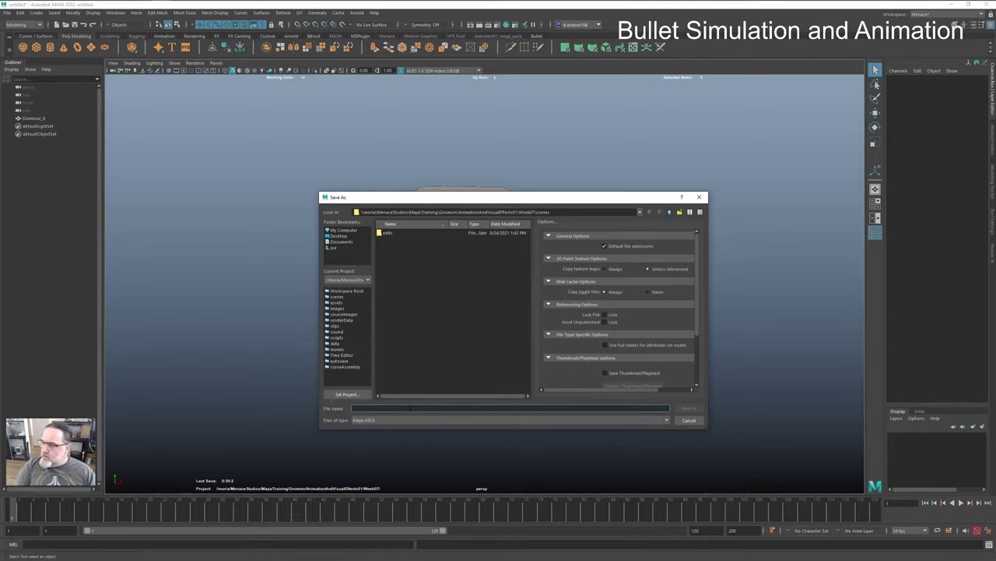
{"action": "type", "text": "Do"}
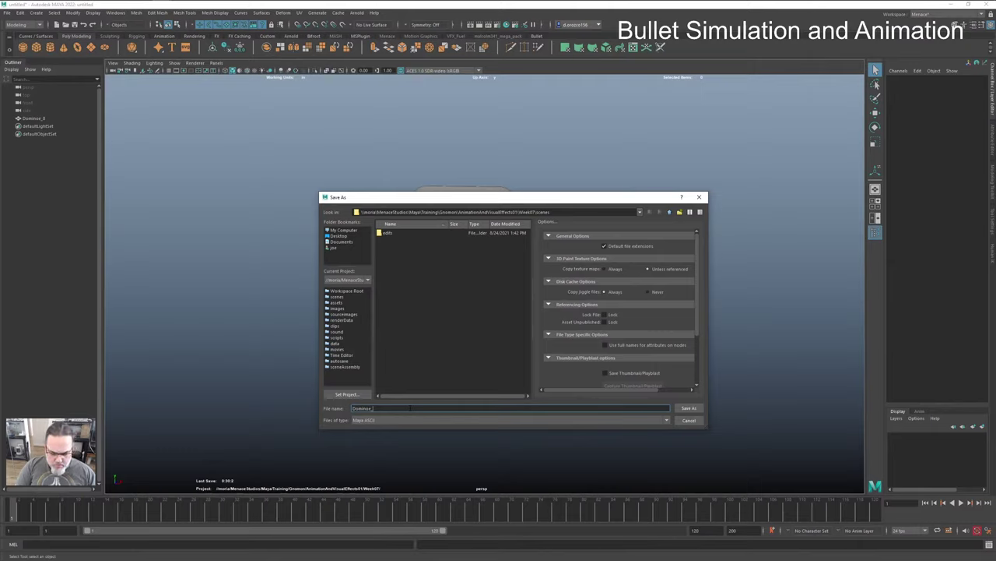
{"action": "type", "text": "minos_Gro"}
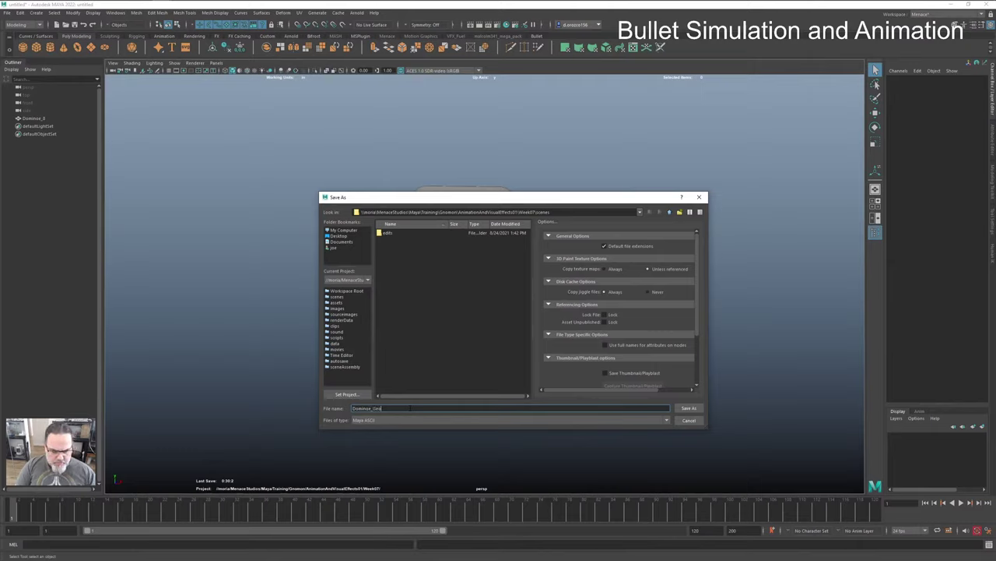
{"action": "key", "text": "Return"}
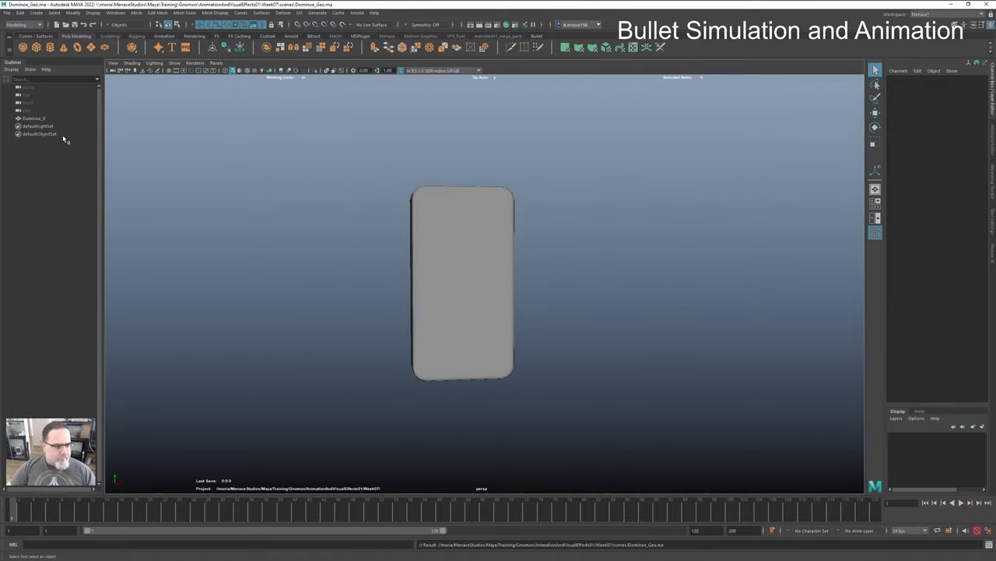
Step: Rename Dominoe_8 to Dominoe_ and orbit around it to inspect the bevelled edges
{"action": "left_click", "coordinate": [39, 118]}
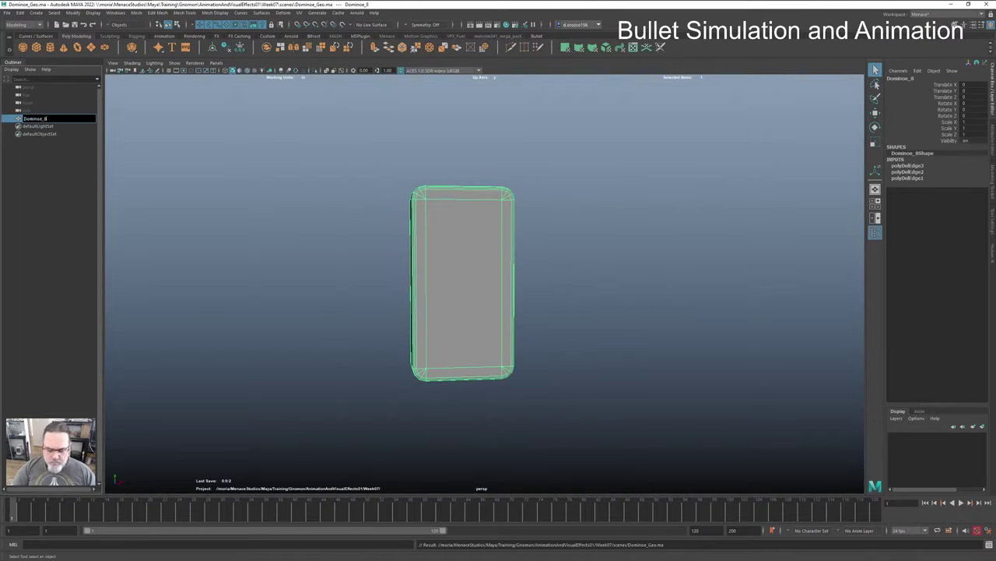
{"action": "key", "text": "Return"}
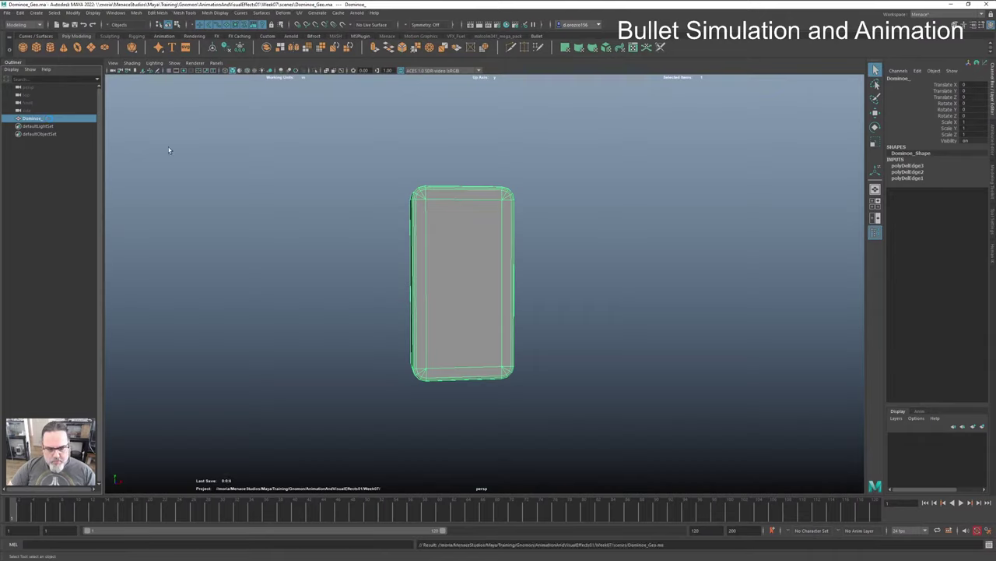
{"action": "left_click", "coordinate": [549, 297]}
{"action": "mouse_move", "coordinate": [585, 334]}
{"action": "left_mouse_down", "text": "alt"}
{"action": "mouse_move", "coordinate": [509, 348]}
{"action": "mouse_move", "coordinate": [600, 345]}
{"action": "left_mouse_up", "text": "alt"}
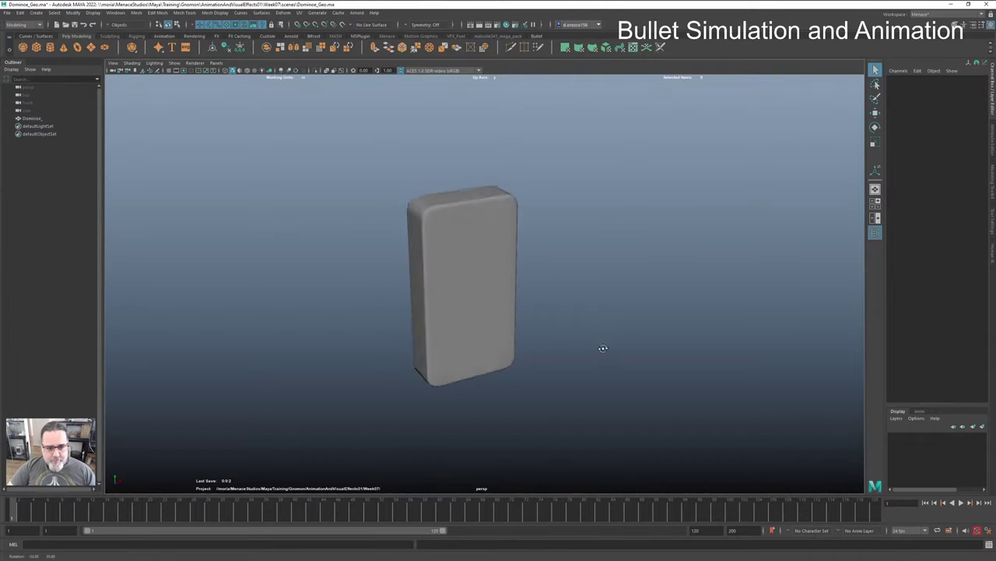
{"action": "left_click", "coordinate": [468, 336]}
{"action": "left_click_drag", "start_coordinate": [468, 340], "coordinate": [507, 359], "text": "alt"}
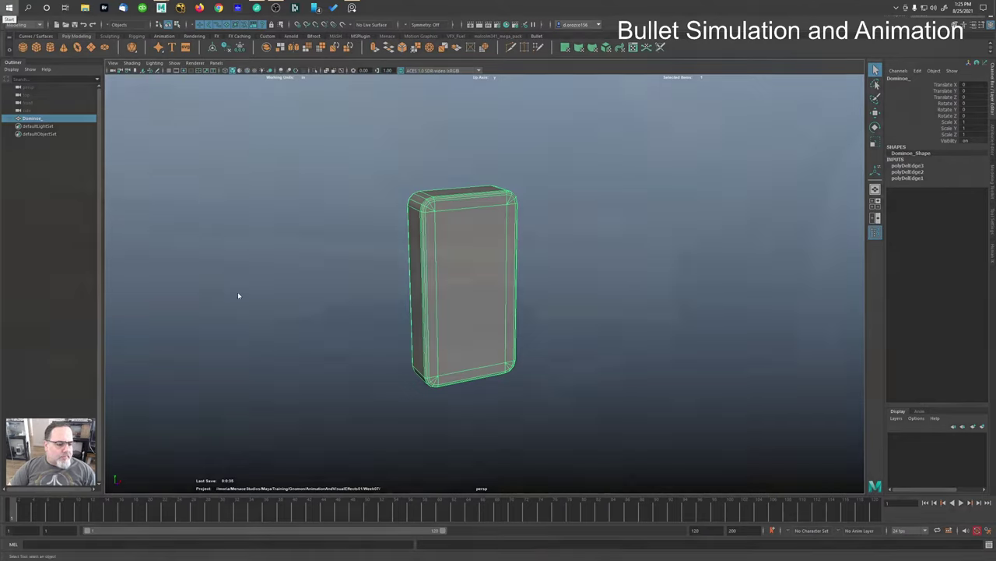
{"action": "key", "text": "super"}
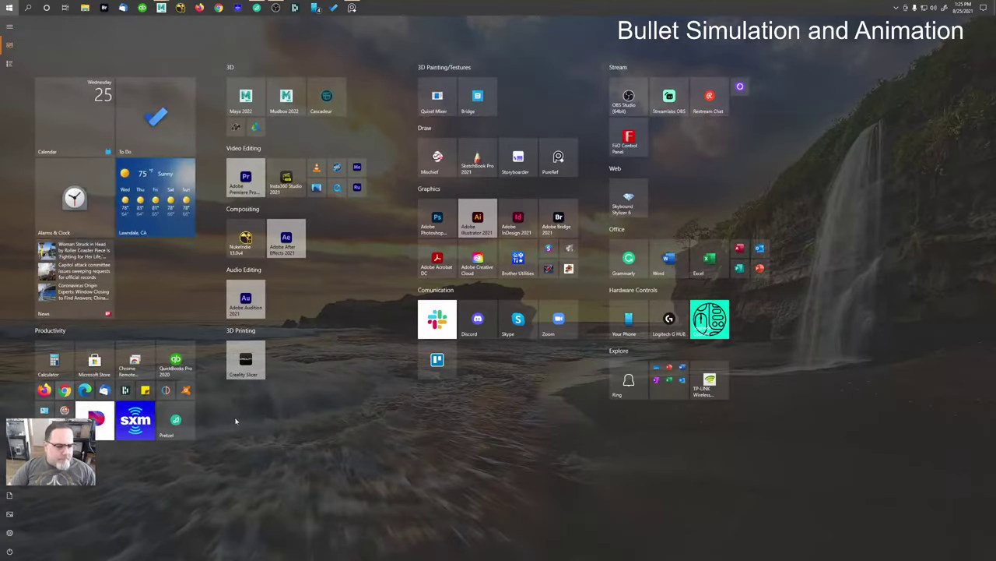
{"action": "left_click", "coordinate": [77, 198]}
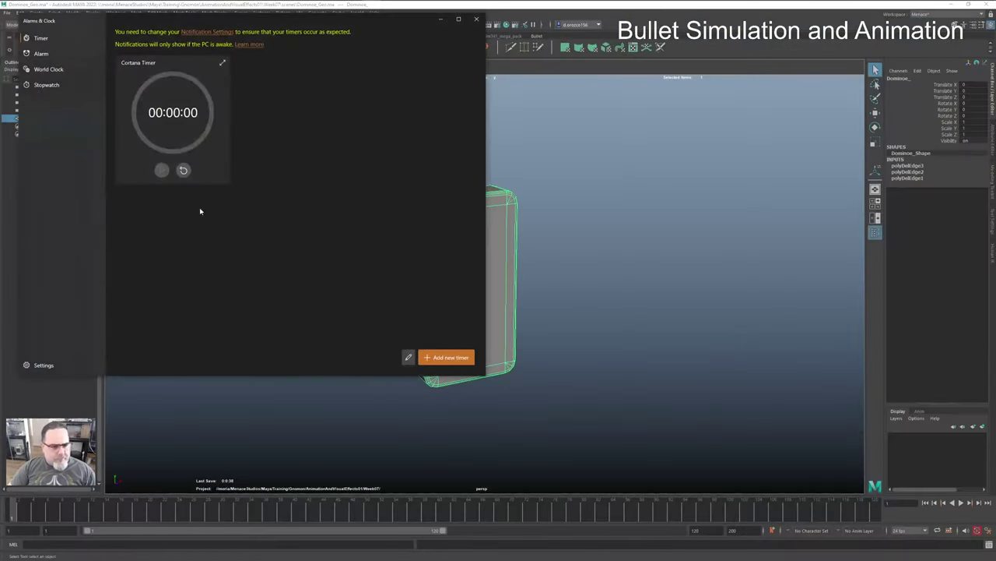
{"action": "left_click", "coordinate": [42, 54]}
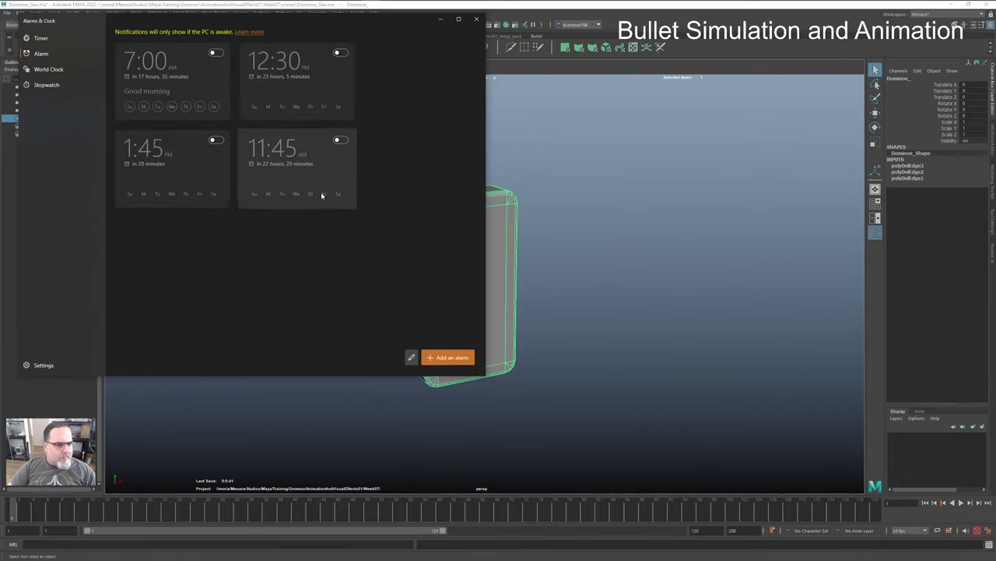
{"action": "left_click", "coordinate": [217, 140]}
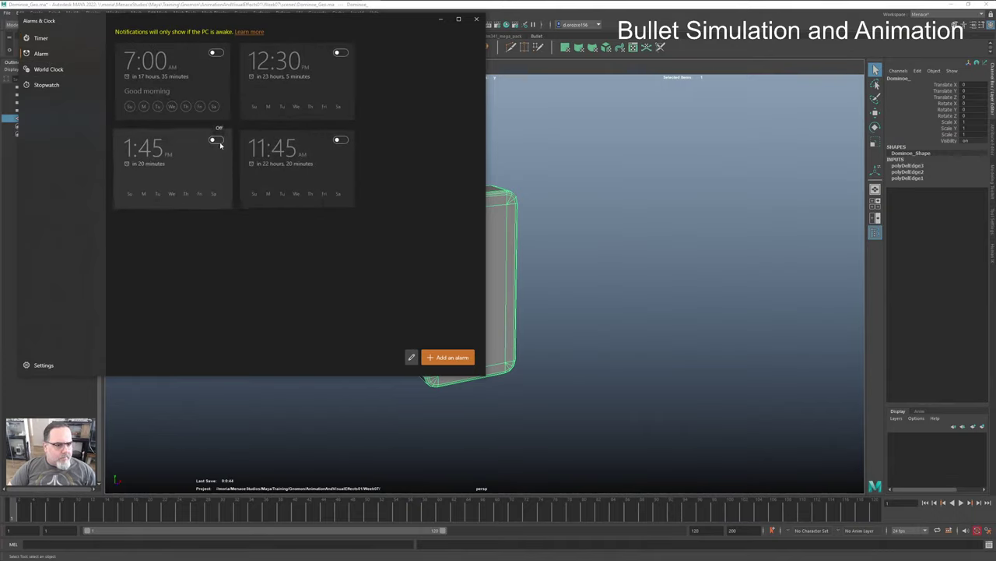
{"action": "left_click", "coordinate": [289, 214]}
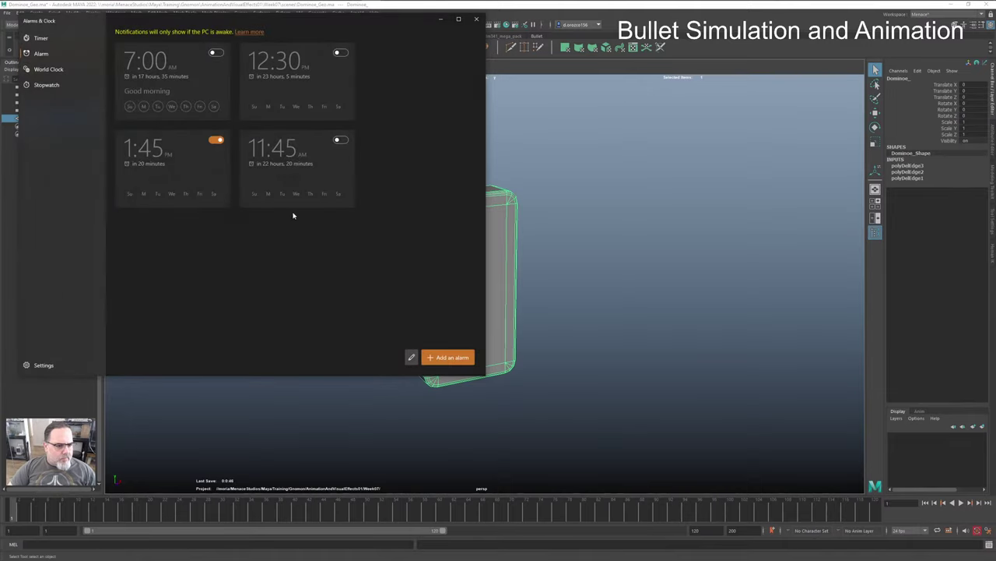
{"action": "left_click", "coordinate": [175, 87]}
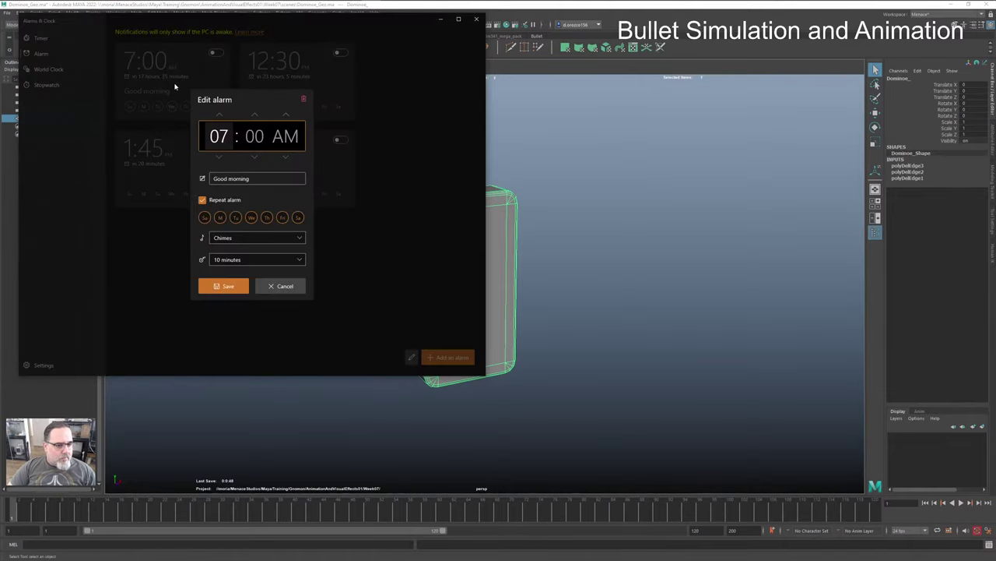
{"action": "left_click", "coordinate": [304, 99]}
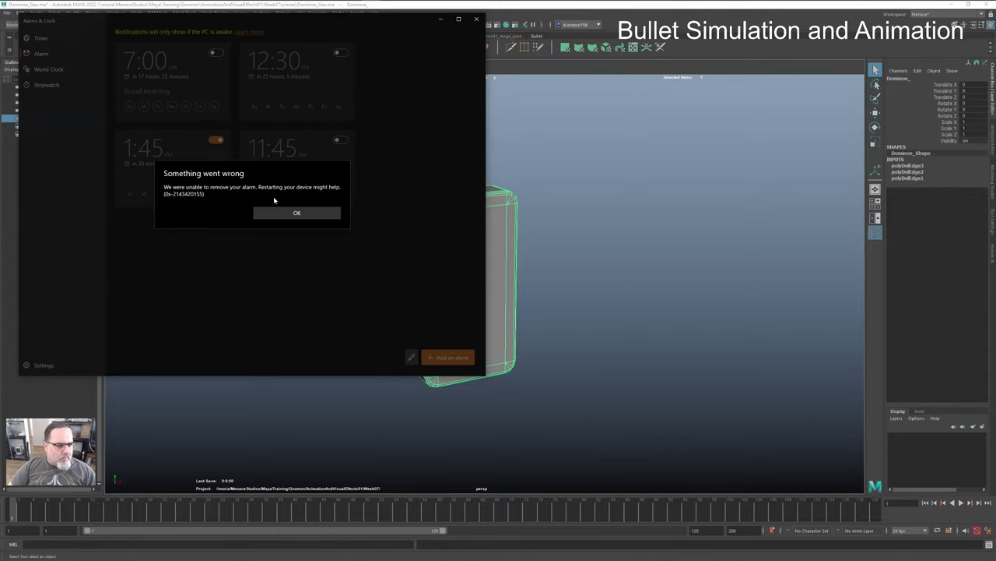
{"action": "left_click", "coordinate": [296, 212]}
{"action": "left_click", "coordinate": [197, 153]}
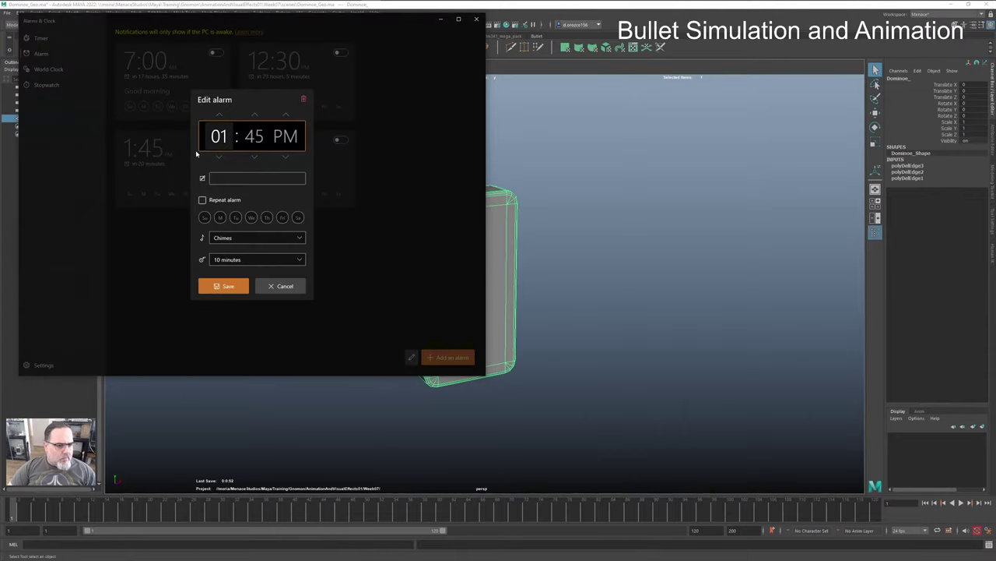
{"action": "left_click", "coordinate": [220, 114]}
{"action": "left_click", "coordinate": [219, 114]}
{"action": "left_click", "coordinate": [220, 115]}
{"action": "left_click", "coordinate": [255, 158]}
{"action": "left_click", "coordinate": [255, 157]}
{"action": "left_click", "coordinate": [255, 158]}
{"action": "left_click", "coordinate": [256, 157]}
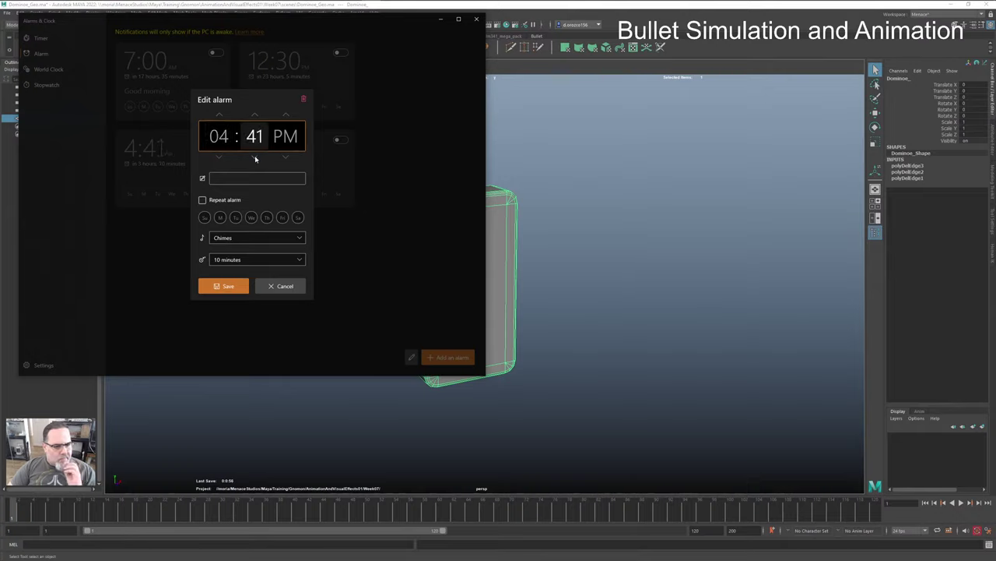
{"action": "left_click", "coordinate": [255, 137]}
{"action": "type", "text": "00"}
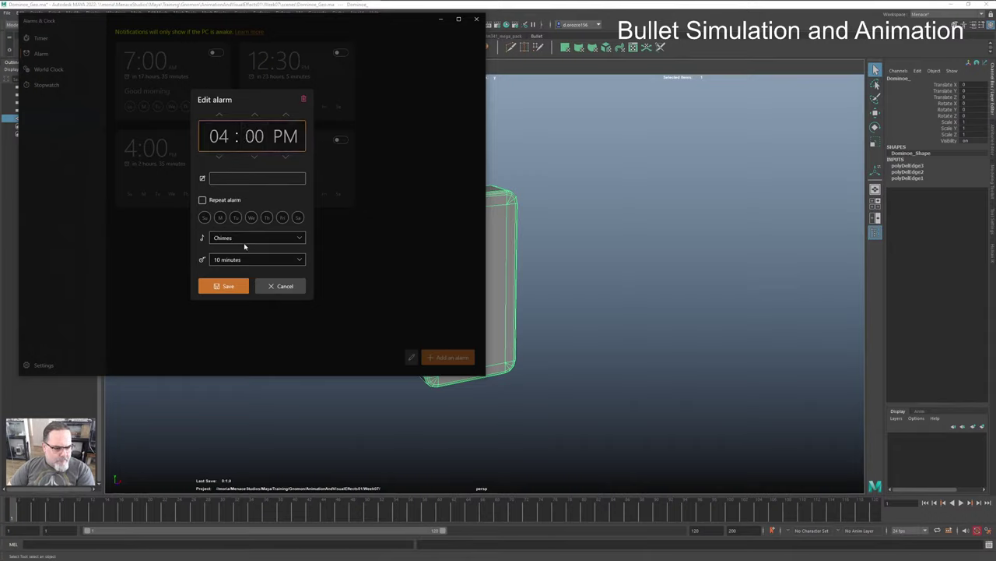
{"action": "left_click", "coordinate": [243, 266]}
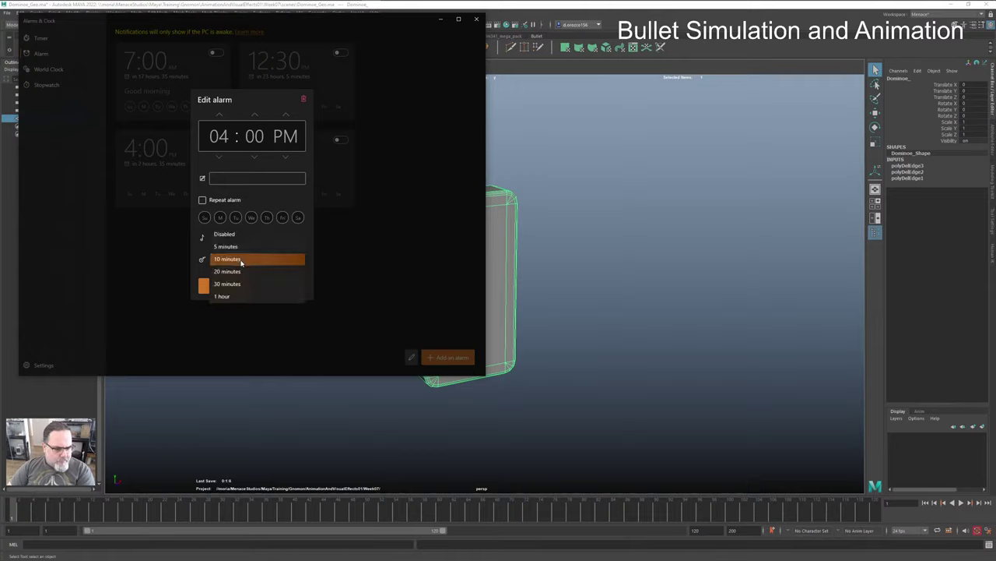
{"action": "left_click", "coordinate": [241, 258]}
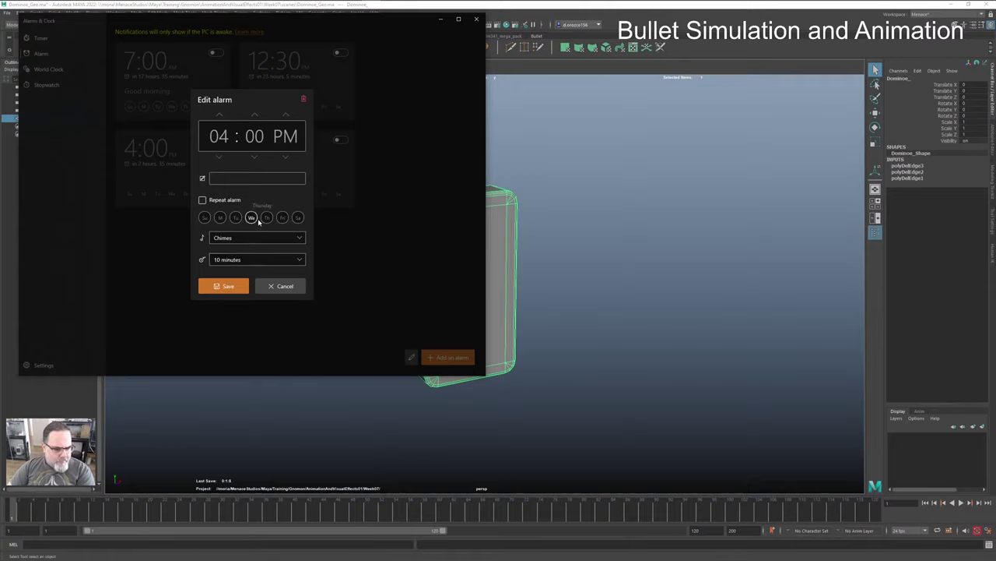
{"action": "left_click", "coordinate": [252, 220]}
{"action": "mouse_move", "coordinate": [852, 4]}
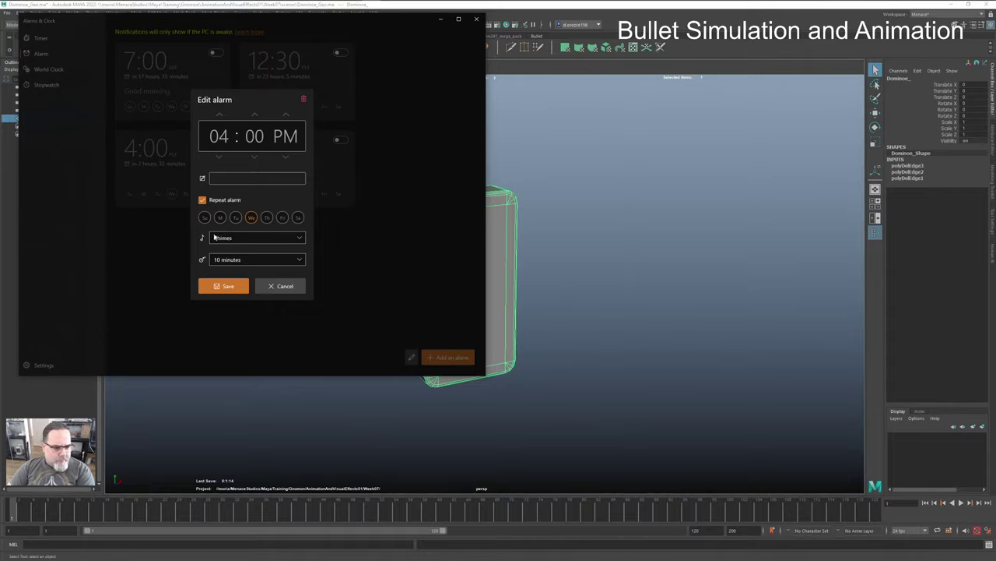
{"action": "left_click", "coordinate": [203, 200]}
{"action": "left_click", "coordinate": [231, 292]}
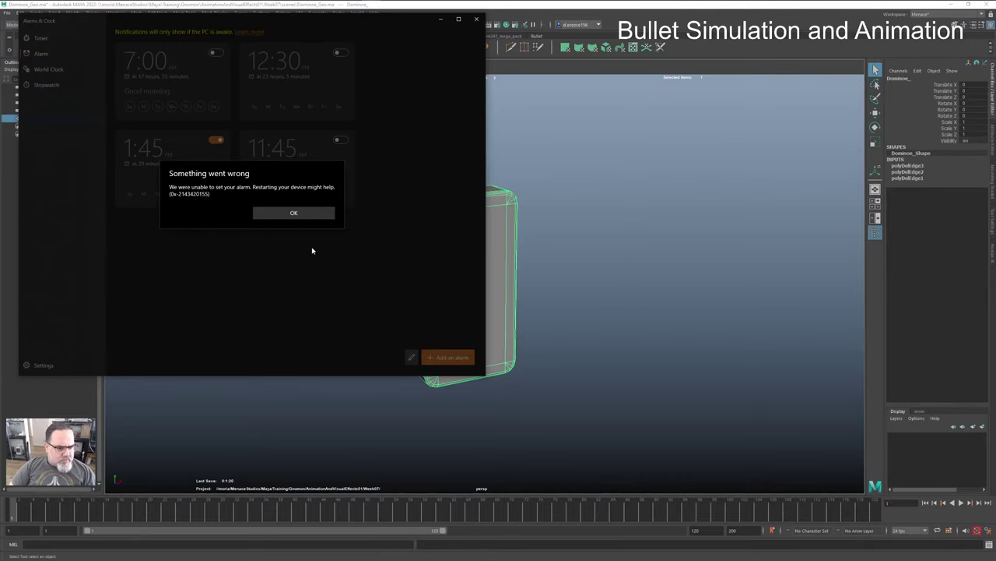
{"action": "left_click", "coordinate": [294, 214]}
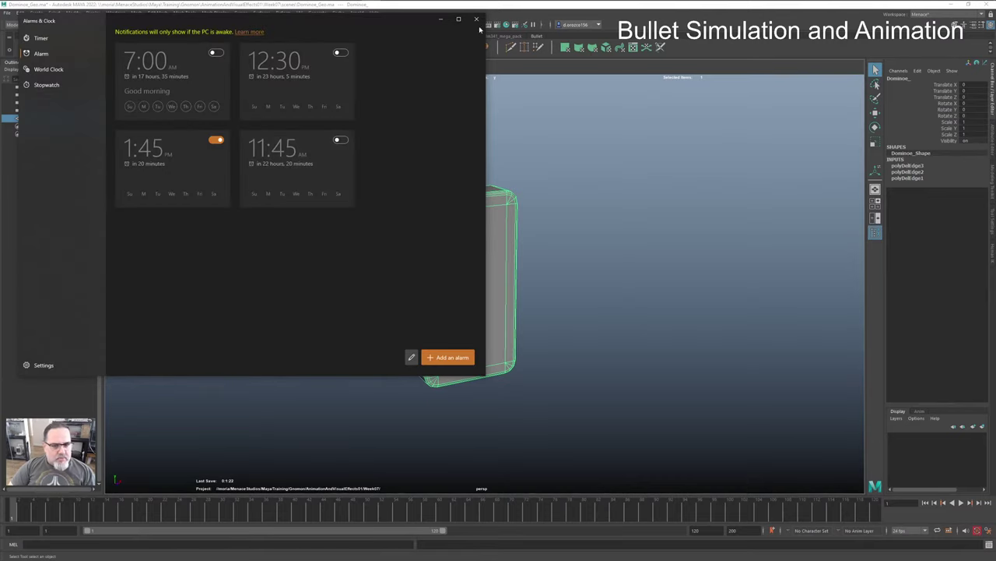
{"action": "left_click", "coordinate": [477, 21]}
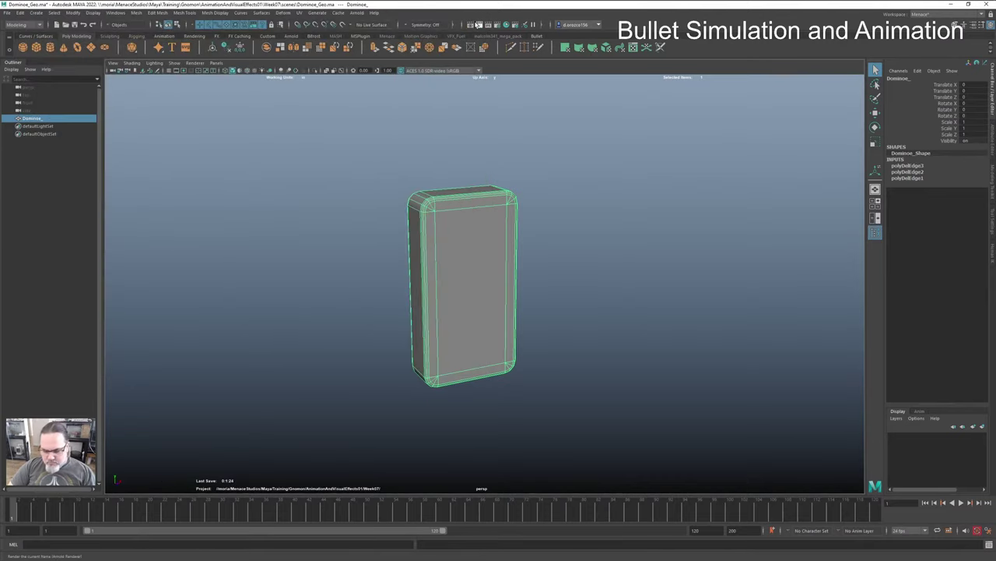
{"action": "mouse_move", "coordinate": [168, 2]}
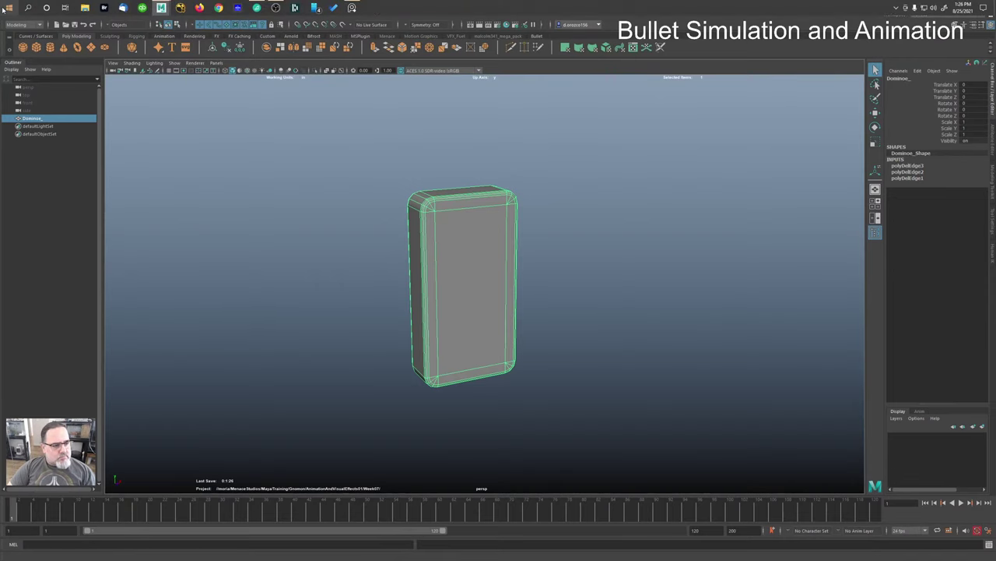
{"action": "key", "text": "super"}
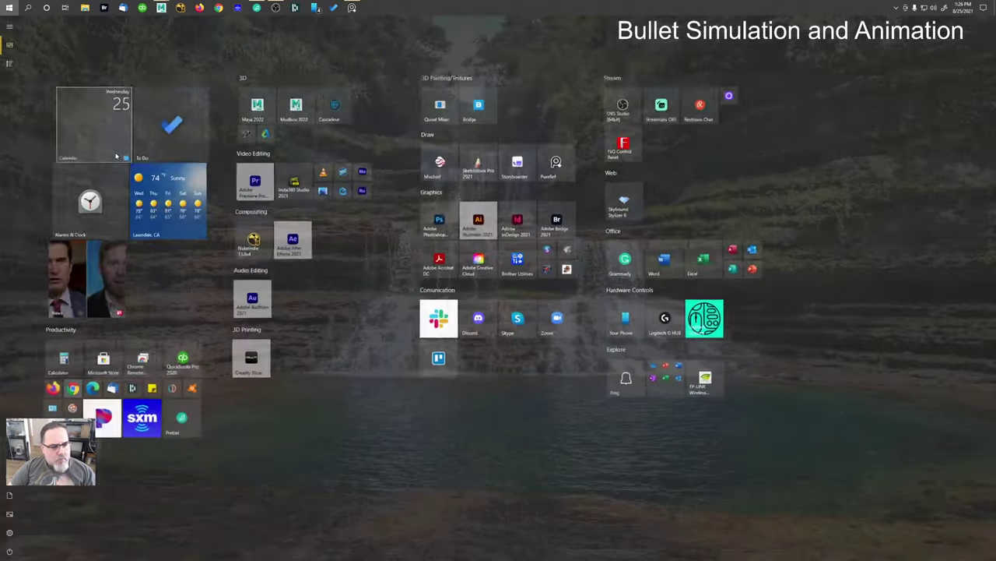
{"action": "left_click", "coordinate": [108, 207]}
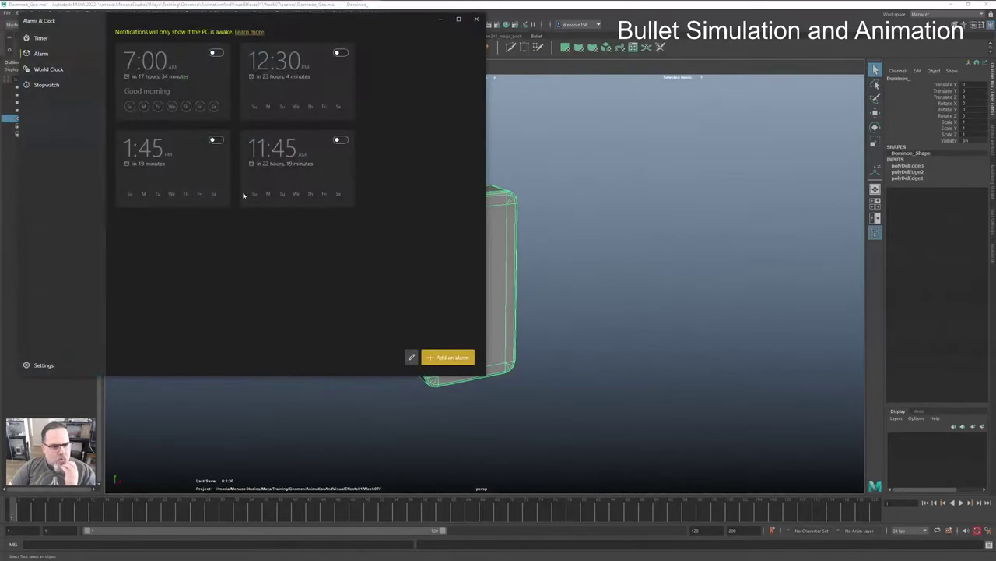
{"action": "left_click", "coordinate": [476, 18]}
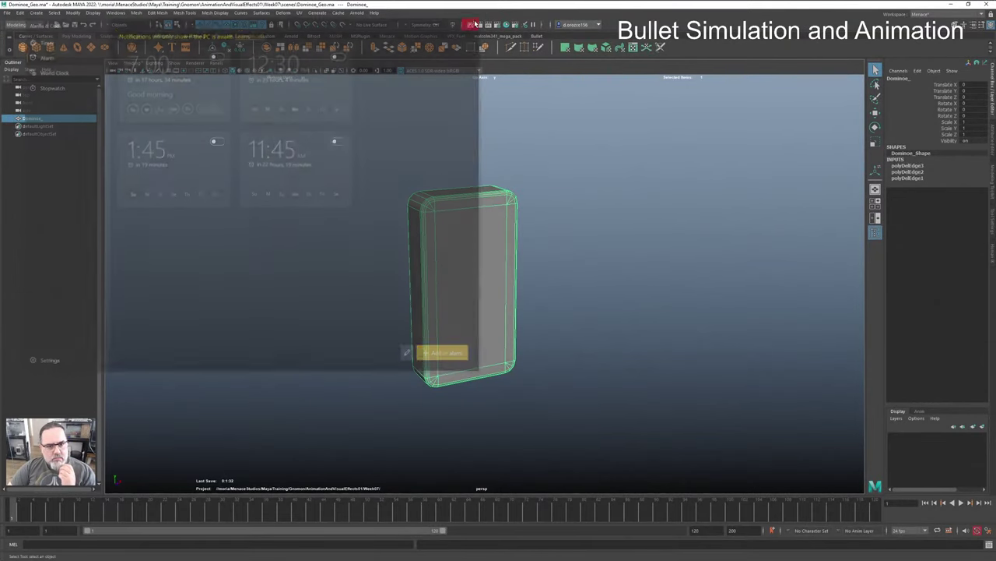
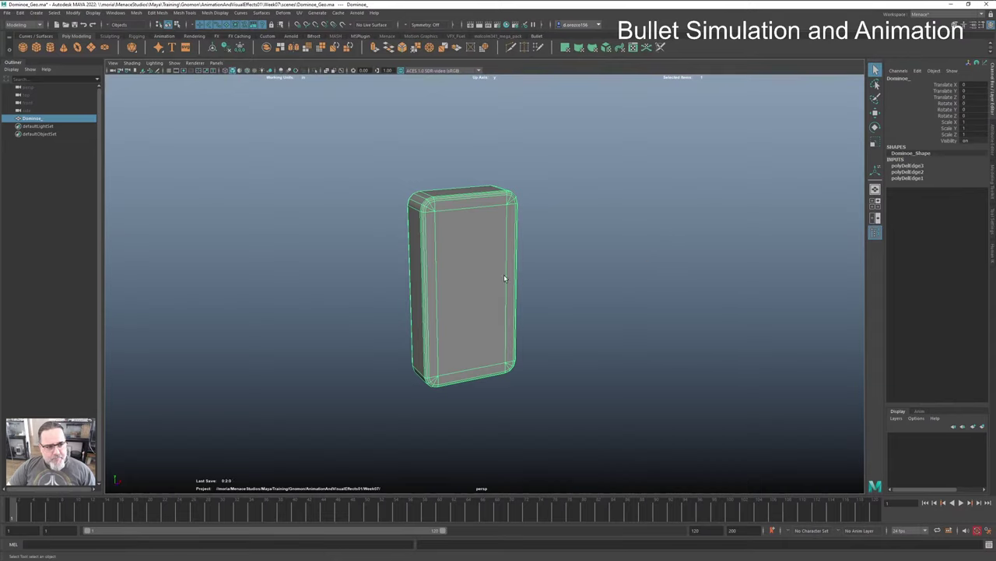
Step: Duplicate the domino as Dominoe_1 and move the copy left, about -1.886 in X
{"action": "left_click_drag", "start_coordinate": [510, 271], "coordinate": [489, 267], "text": "alt"}
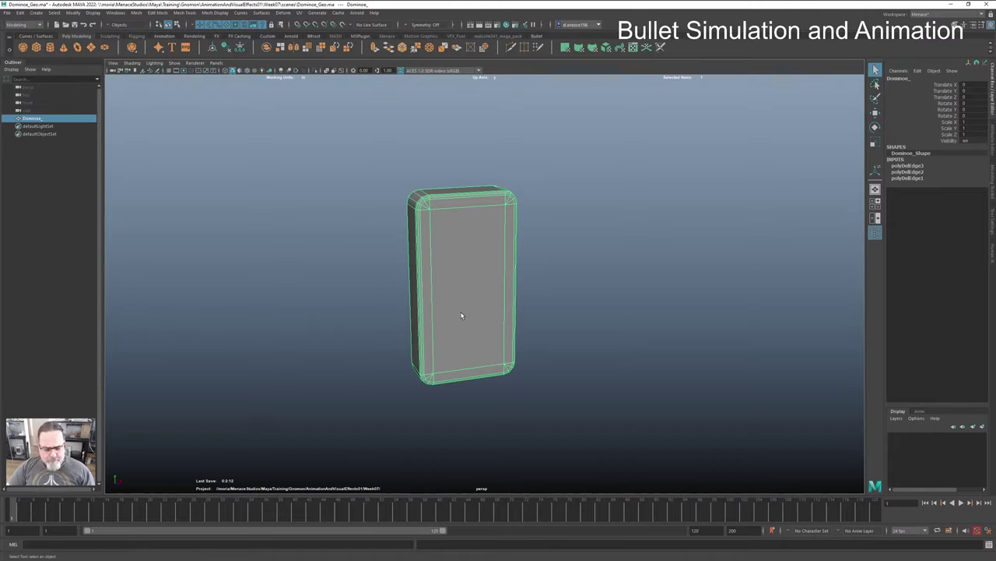
{"action": "key", "text": "w"}
{"action": "key", "text": "ctrl+d"}
{"action": "left_click_drag", "start_coordinate": [498, 289], "coordinate": [367, 329]}
Step: Switch the viewport to the front orthographic view
{"action": "key", "text": "space"}
{"action": "left_click", "coordinate": [369, 311]}
{"action": "middle_click_drag", "start_coordinate": [372, 312], "coordinate": [535, 333], "text": "alt"}
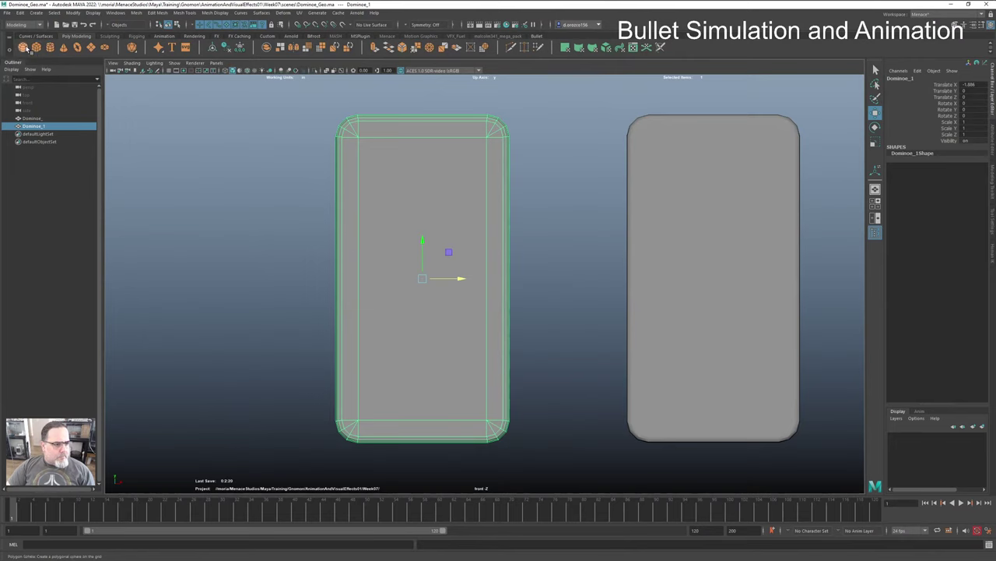
Step: Create a polygon sphere, rotate it 90 in X, and shrink it over the left domino
{"action": "left_click", "coordinate": [23, 48]}
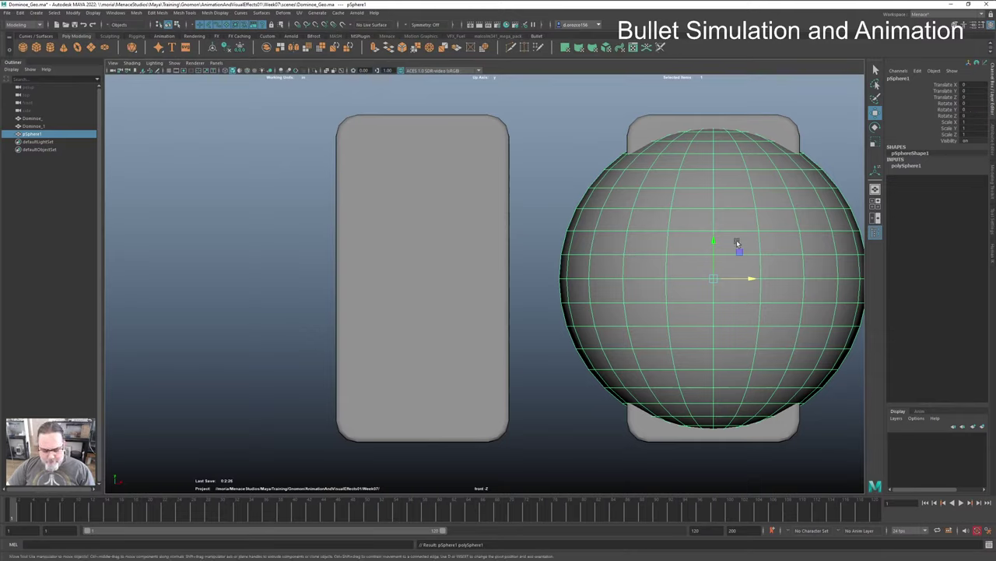
{"action": "key", "text": "e"}
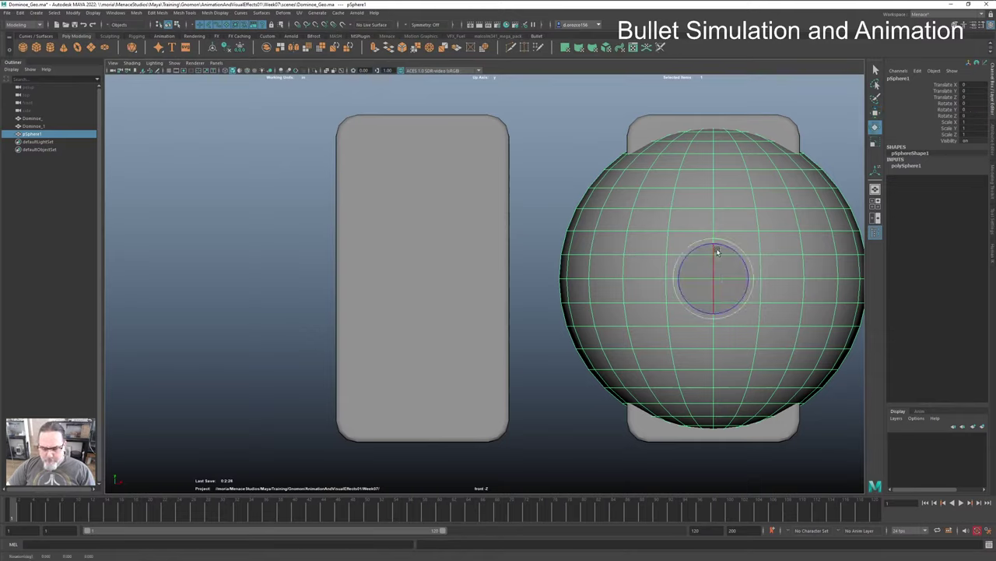
{"action": "left_click_drag", "start_coordinate": [713, 259], "coordinate": [713, 296]}
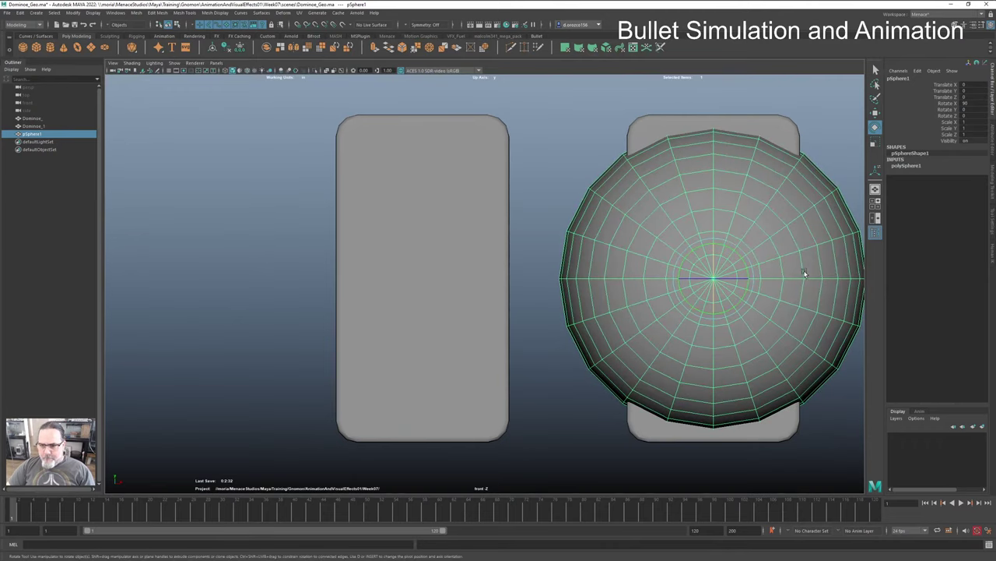
{"action": "key", "text": "w"}
{"action": "left_click_drag", "start_coordinate": [721, 285], "coordinate": [242, 302]}
{"action": "key", "text": "r"}
{"action": "key", "text": "w"}
Step: In perspective, push the sphere onto the domino face and scale it to about 0.126
{"action": "key", "text": "space"}
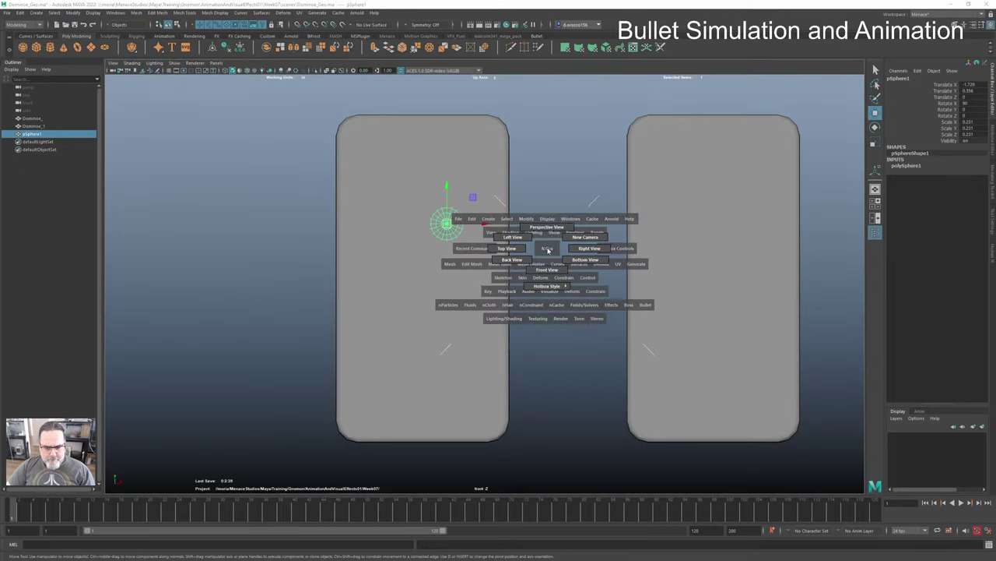
{"action": "left_click_drag", "start_coordinate": [546, 246], "coordinate": [546, 231]}
{"action": "left_click_drag", "start_coordinate": [387, 283], "coordinate": [429, 287], "text": "alt"}
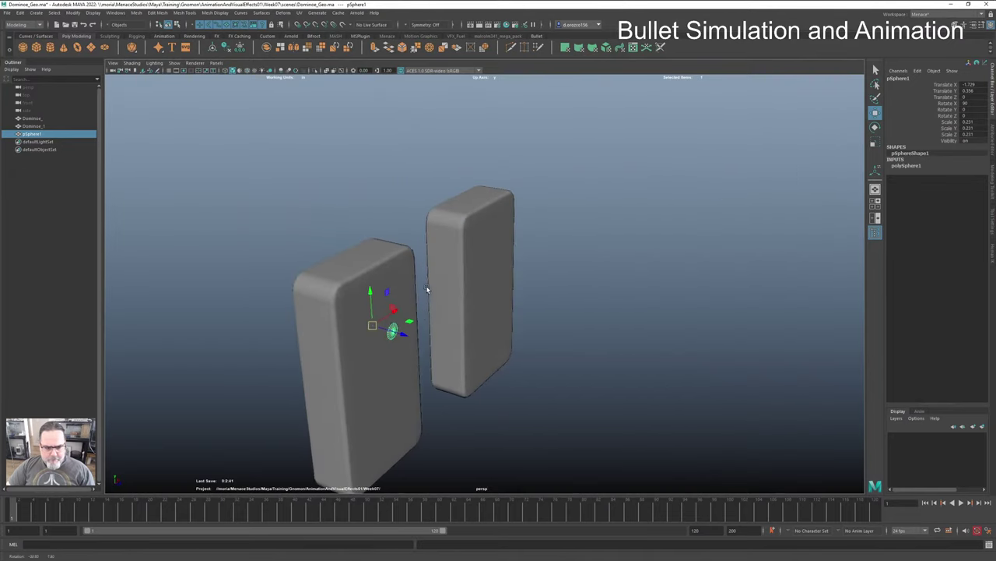
{"action": "left_click_drag", "start_coordinate": [403, 332], "coordinate": [468, 356]}
{"action": "key", "text": "space"}
{"action": "key", "text": "e"}
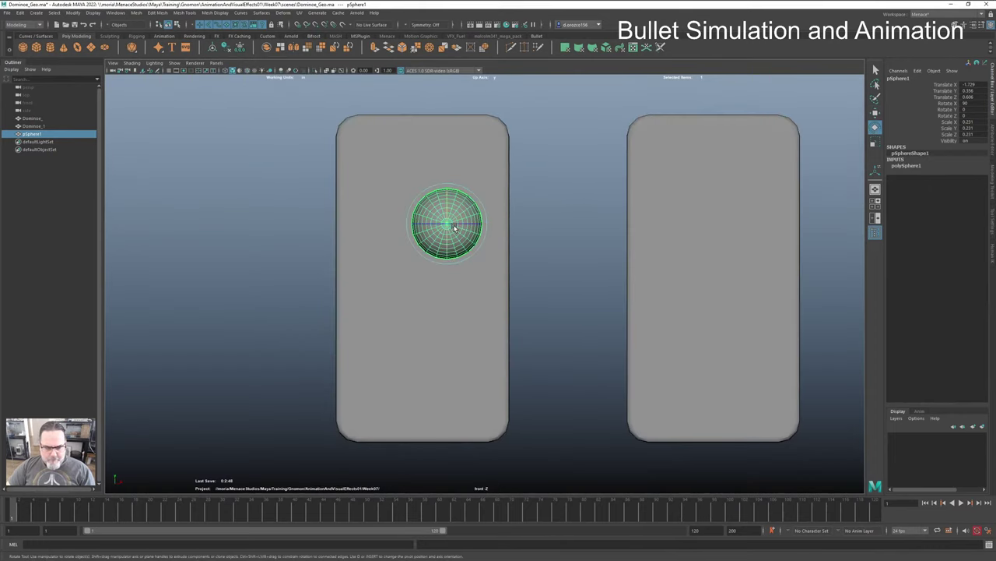
{"action": "key", "text": "r"}
{"action": "left_click_drag", "start_coordinate": [452, 227], "coordinate": [374, 156]}
{"action": "key", "text": "w"}
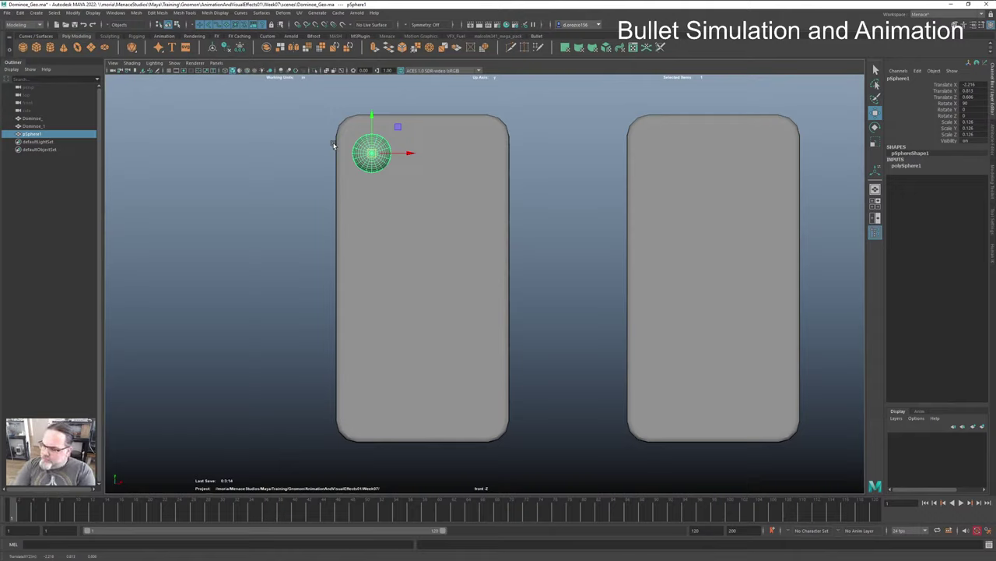
{"action": "scroll", "coordinate": [334, 146], "scroll_direction": "down", "scroll_amount": 3}
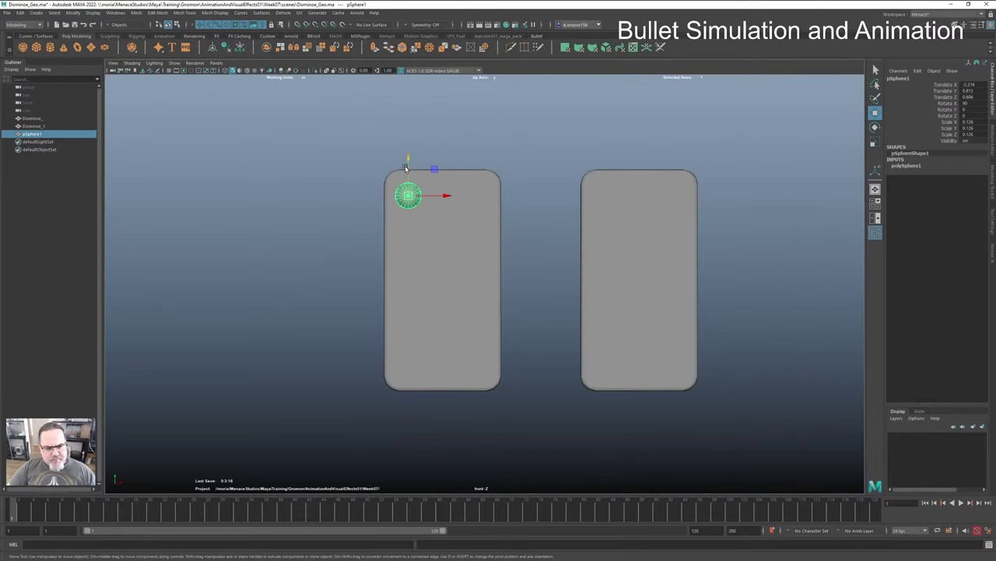
{"action": "left_click", "coordinate": [21, 13]}
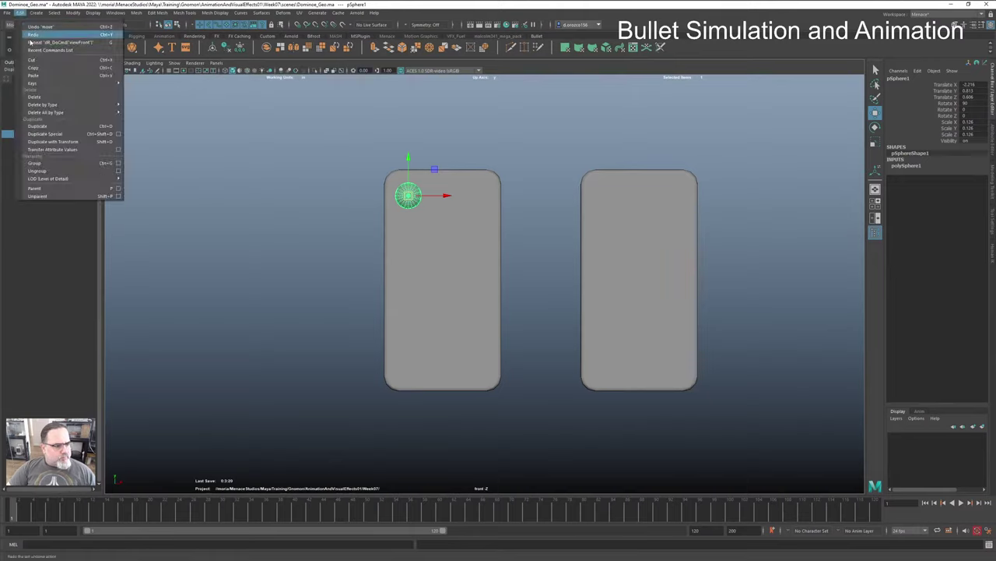
{"action": "left_click", "coordinate": [110, 142]}
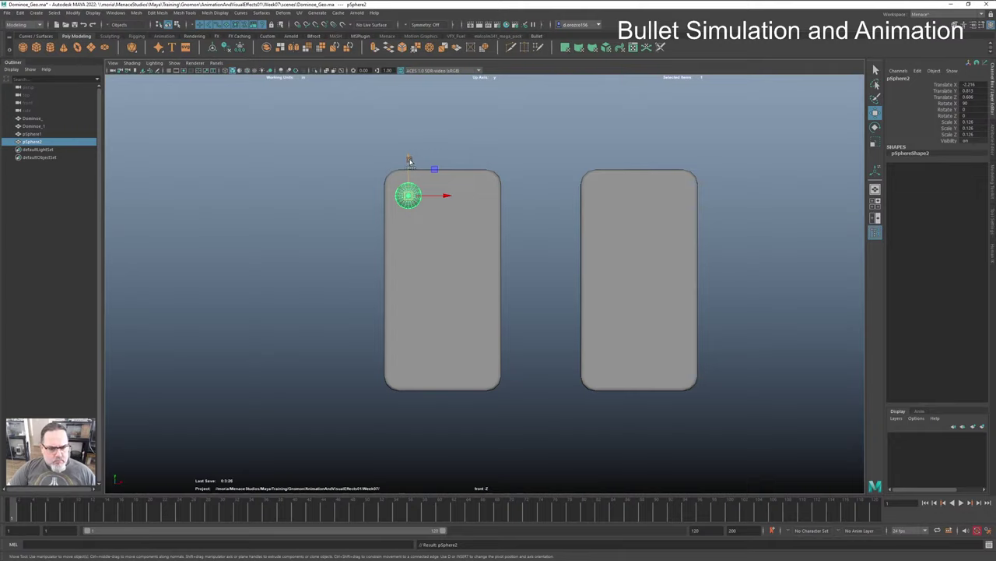
{"action": "left_click_drag", "start_coordinate": [410, 161], "coordinate": [410, 218], "text": "shift"}
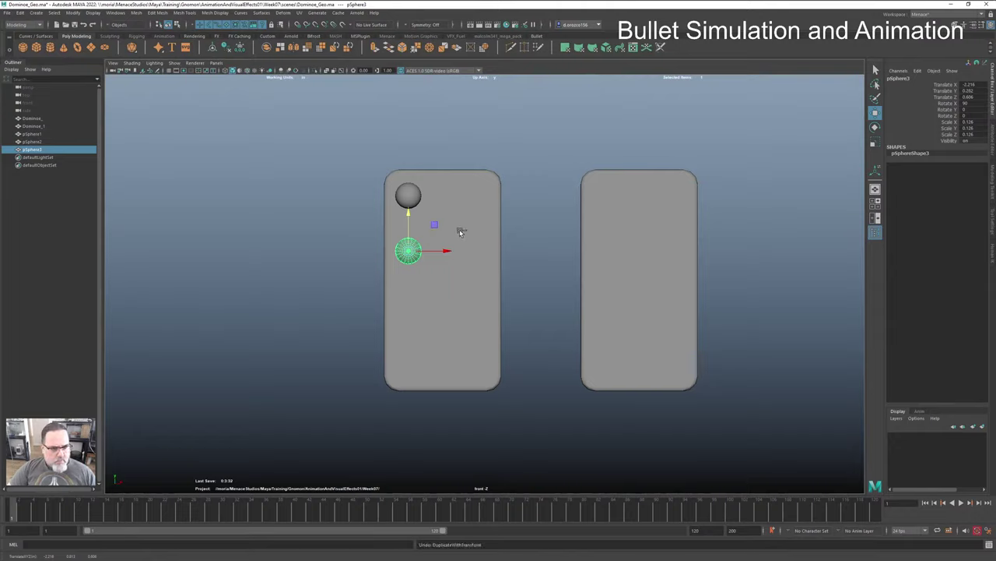
{"action": "key", "text": "ctrl+z"}
{"action": "key", "text": "ctrl+z"}
{"action": "key", "text": "ctrl+z"}
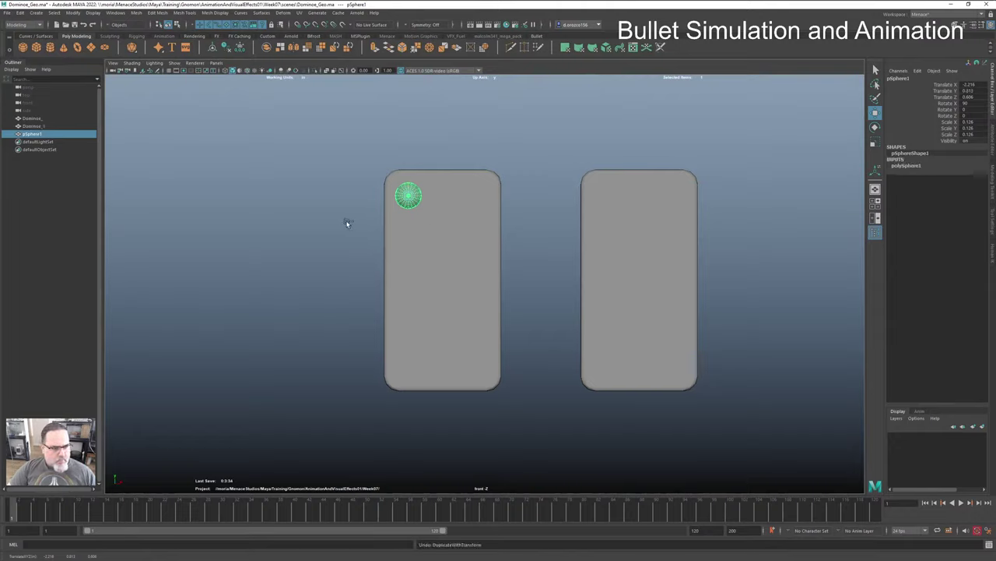
{"action": "left_click", "coordinate": [347, 218]}
{"action": "left_click", "coordinate": [408, 196]}
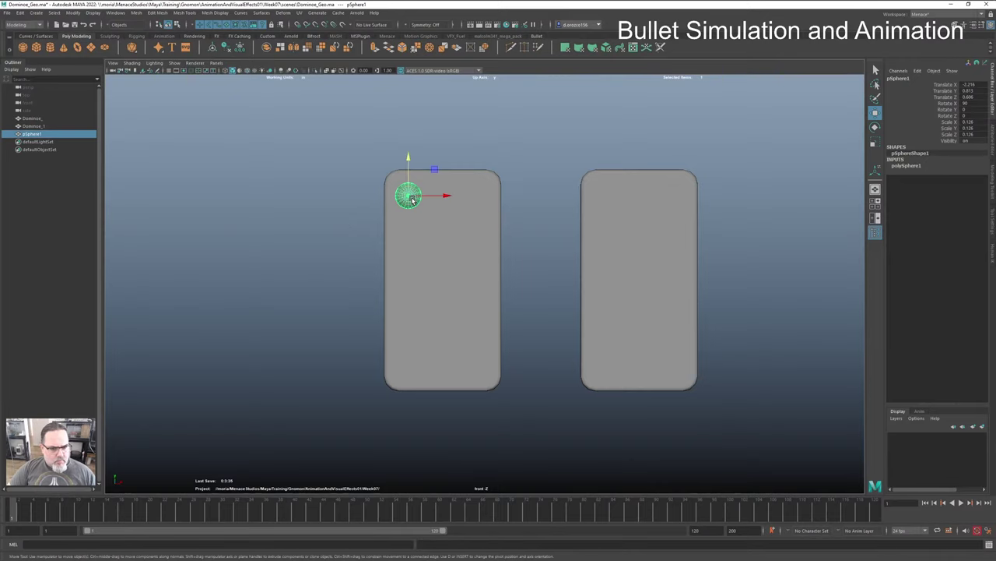
Step: Reset Translate X to 0 in the Duplicate Special options without duplicating
{"action": "left_click", "coordinate": [26, 14]}
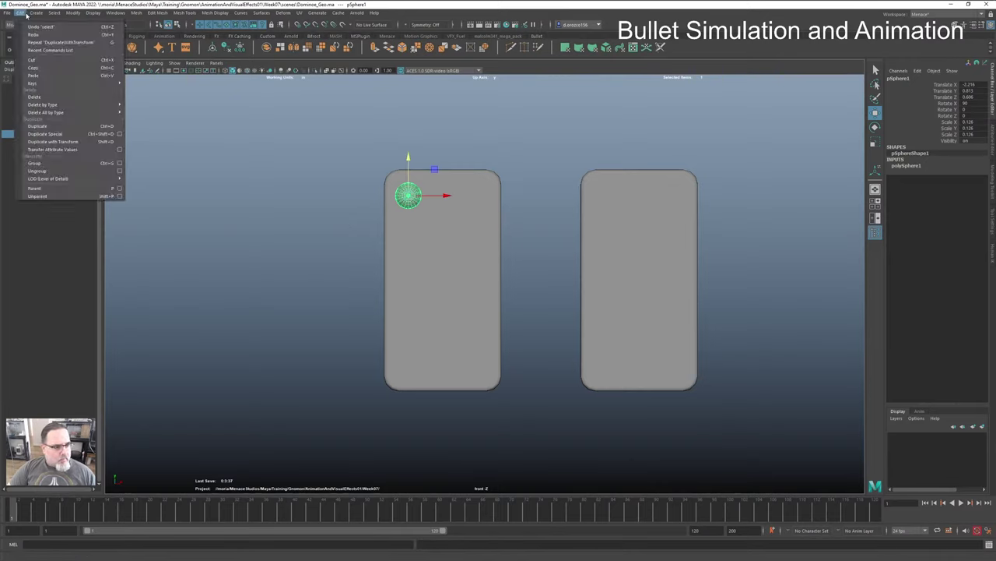
{"action": "left_click", "coordinate": [123, 136]}
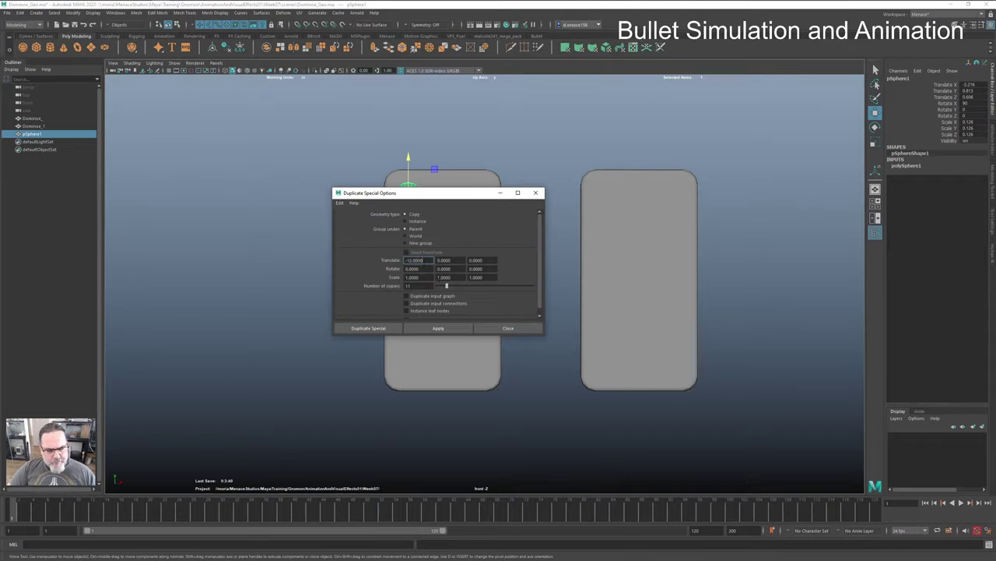
{"action": "type", "text": "0"}
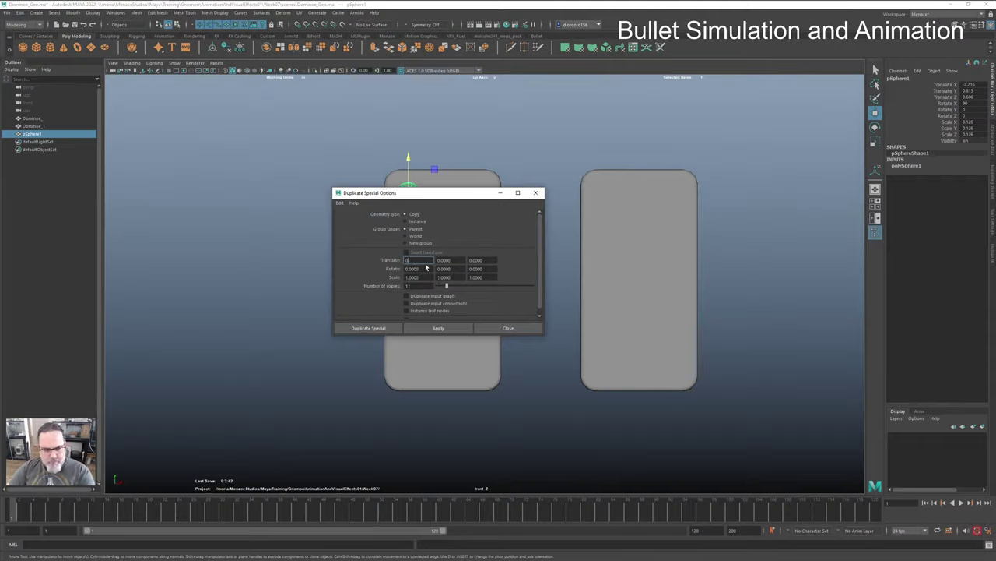
{"action": "left_click", "coordinate": [458, 260]}
{"action": "left_click", "coordinate": [507, 328]}
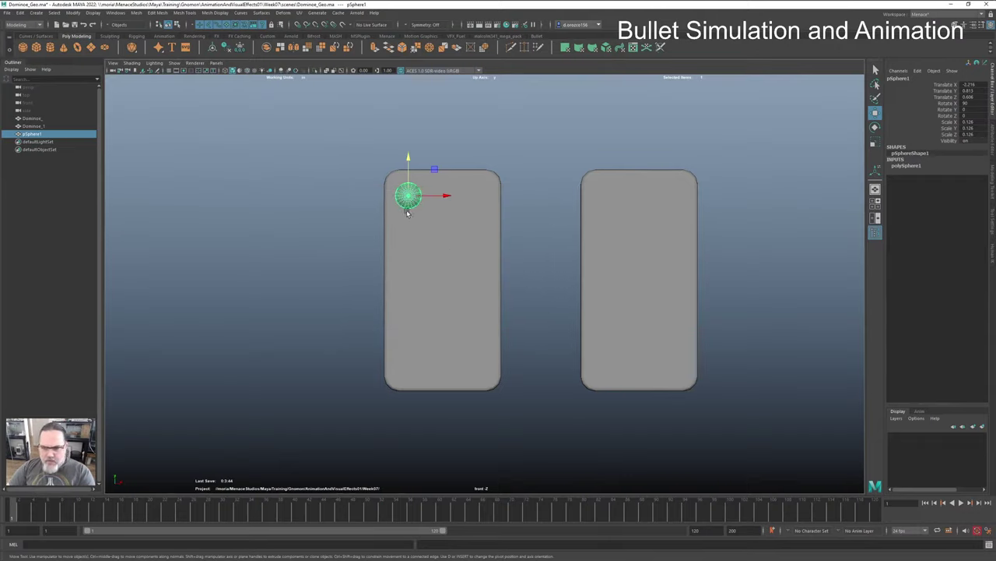
Step: Set the sphere's scale values to 0.125 and the polySphere1 Radius to 0.125
{"action": "left_click", "coordinate": [967, 122]}
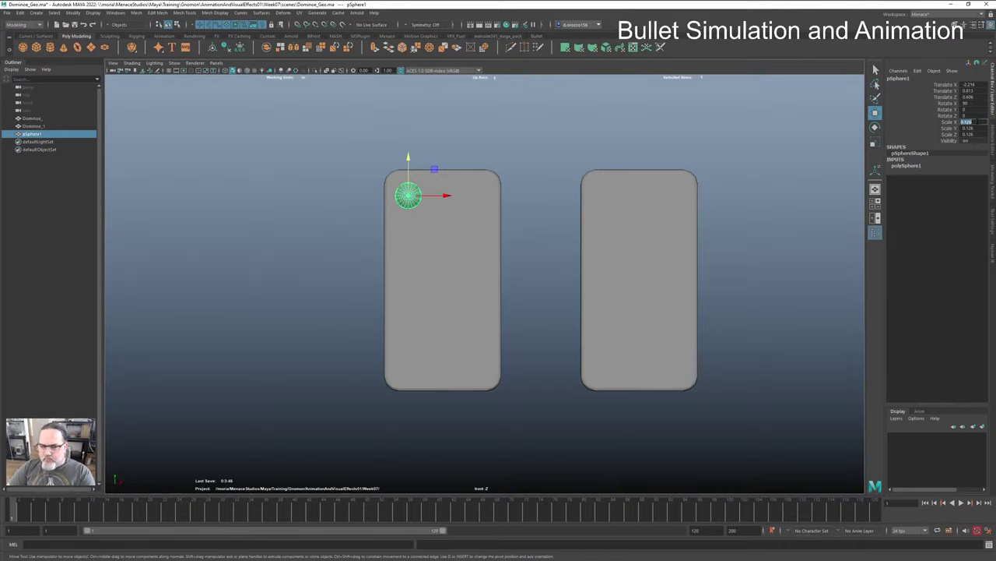
{"action": "type", "text": "0.125"}
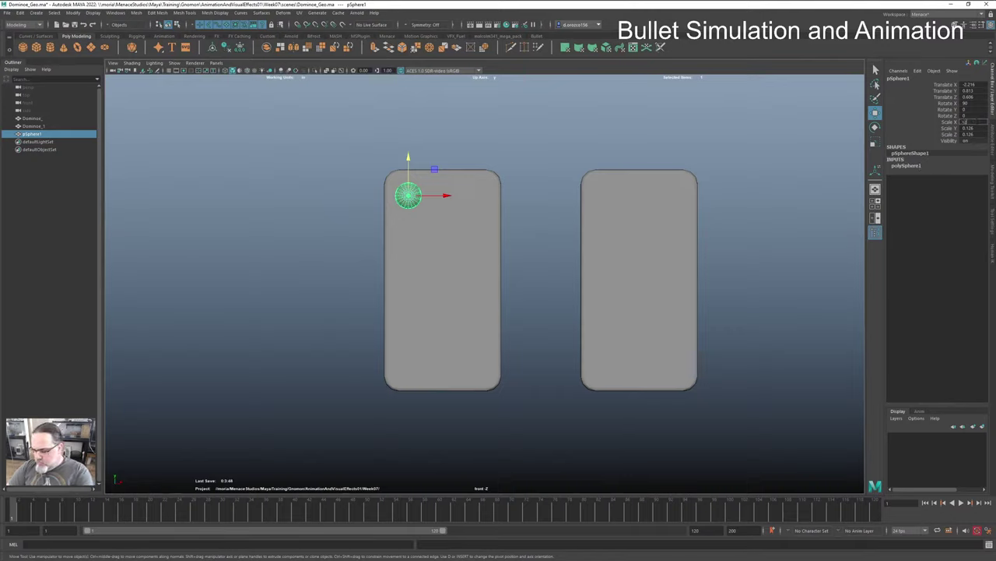
{"action": "key", "text": "Tab"}
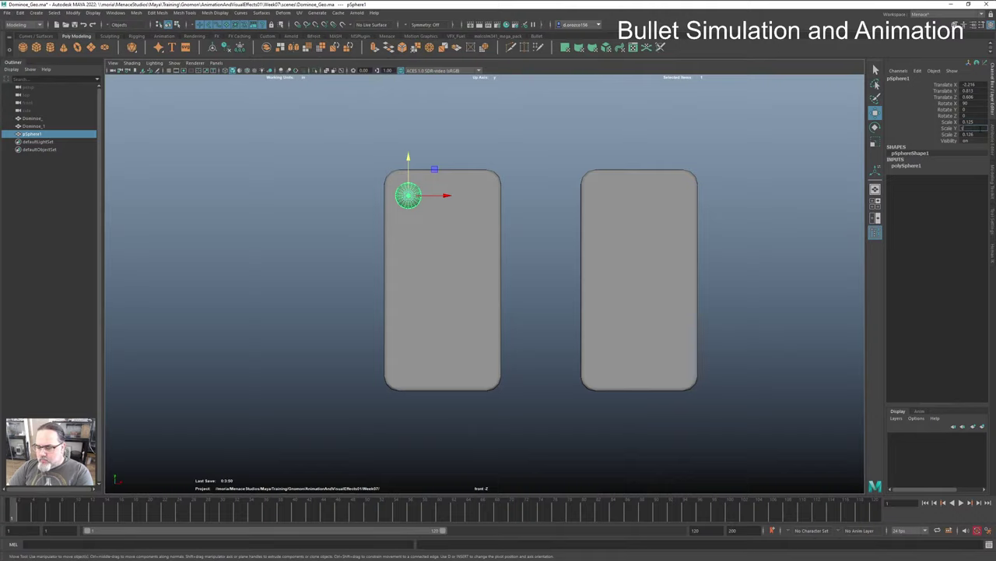
{"action": "key", "text": "Tab"}
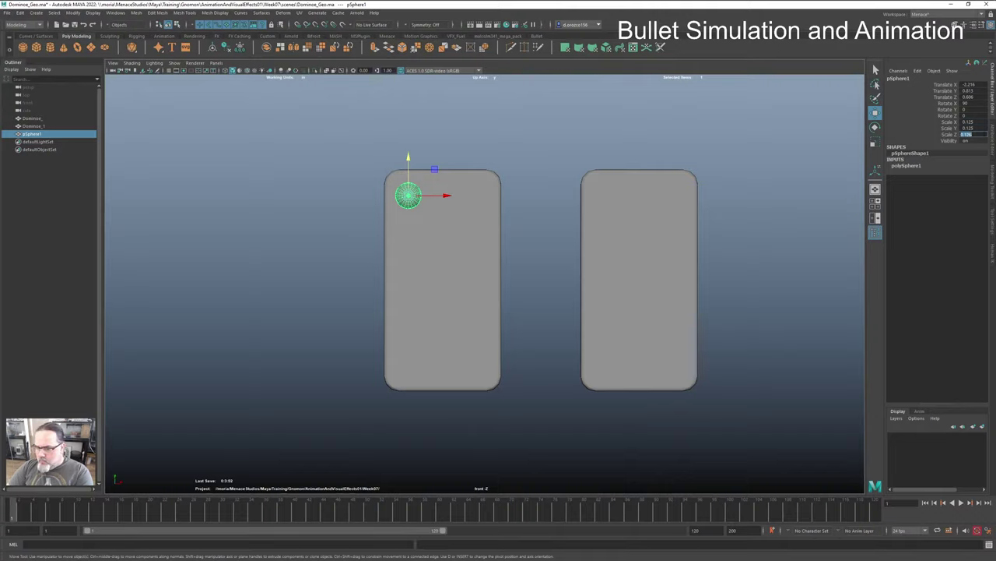
{"action": "type", "text": "0.125"}
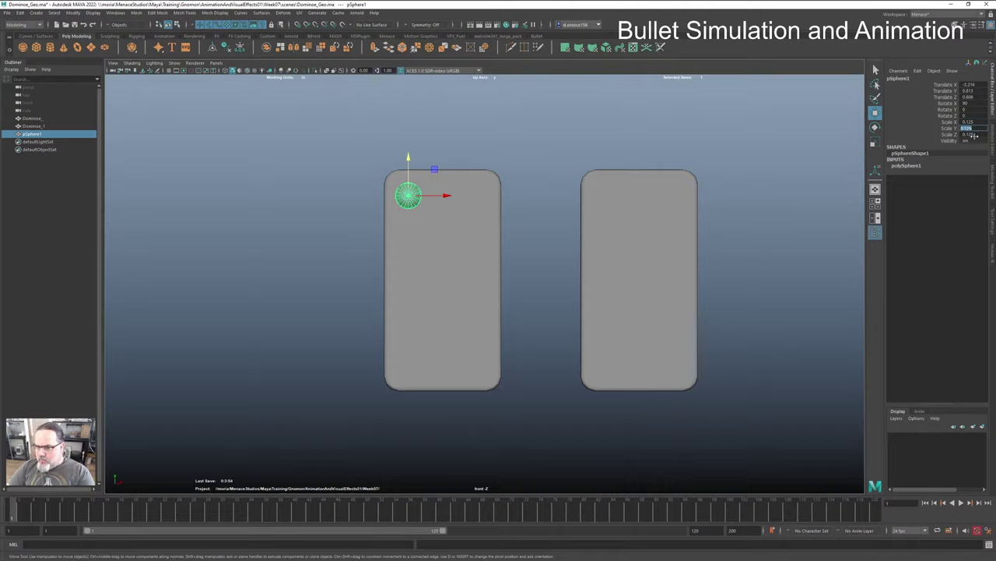
{"action": "left_click", "coordinate": [903, 165]}
{"action": "double_click", "coordinate": [963, 171]}
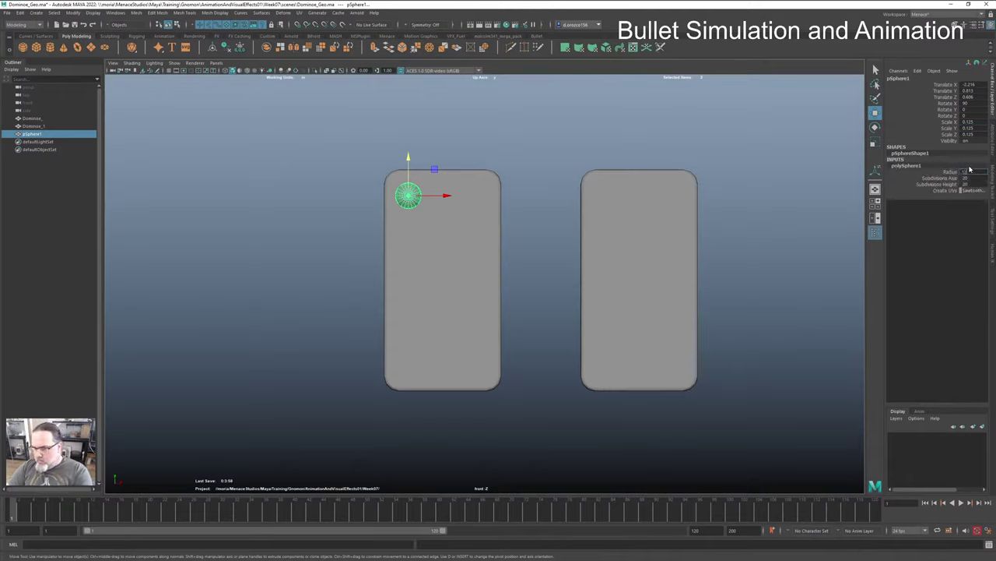
{"action": "key", "text": "Return"}
Step: Reset the sphere's Scale X, Y and Z back to 1
{"action": "double_click", "coordinate": [968, 122]}
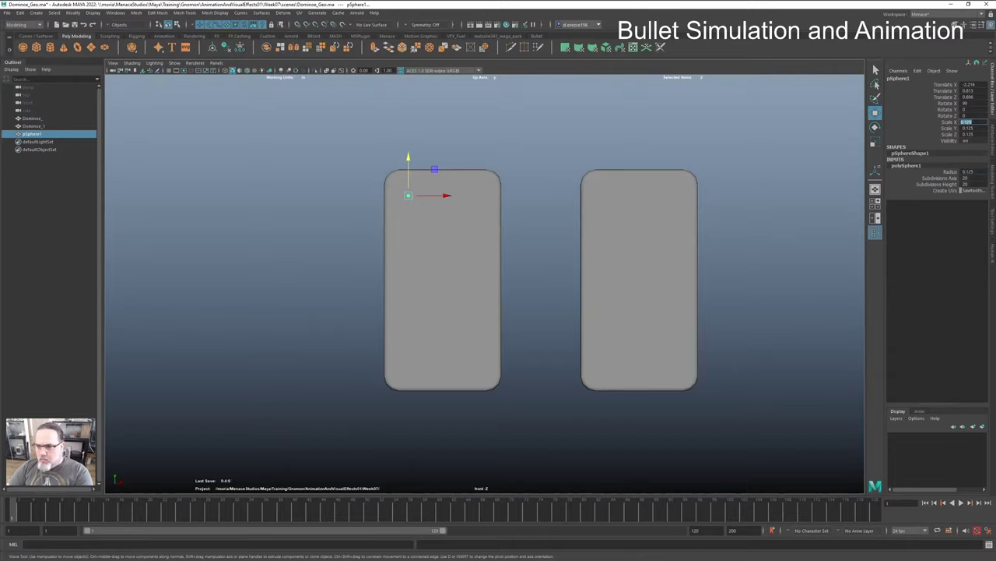
{"action": "type", "text": "1"}
{"action": "key", "text": "Tab"}
{"action": "key", "text": "Tab"}
{"action": "type", "text": "1"}
{"action": "key", "text": "shift+Tab"}
{"action": "type", "text": "1"}
{"action": "key", "text": "Return"}
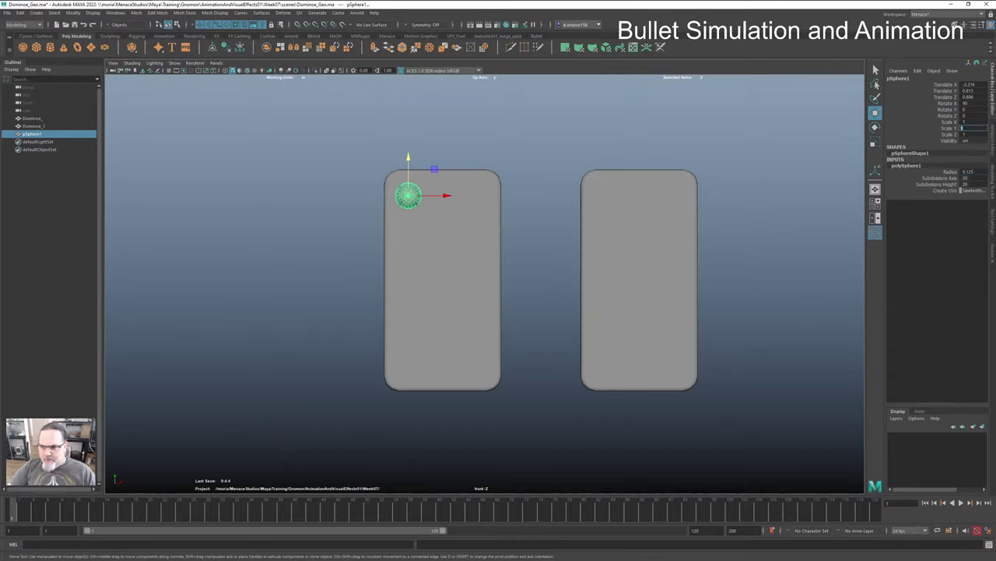
Step: Set polySphere1 Subdivisions Axis and Height to 20, then add a polygon cylinder
{"action": "left_click_drag", "start_coordinate": [972, 178], "coordinate": [965, 183]}
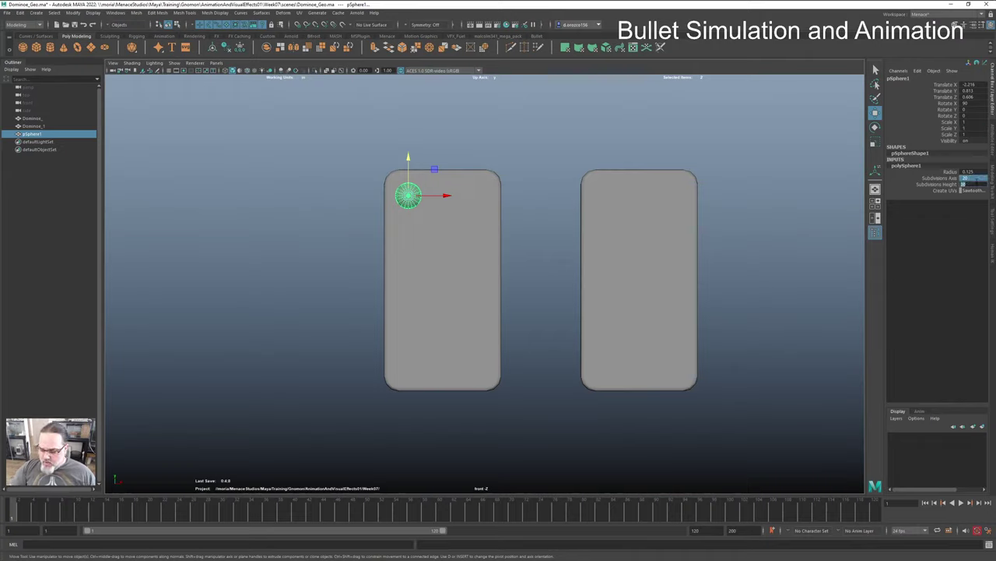
{"action": "middle_click_drag", "start_coordinate": [982, 178], "coordinate": [976, 179]}
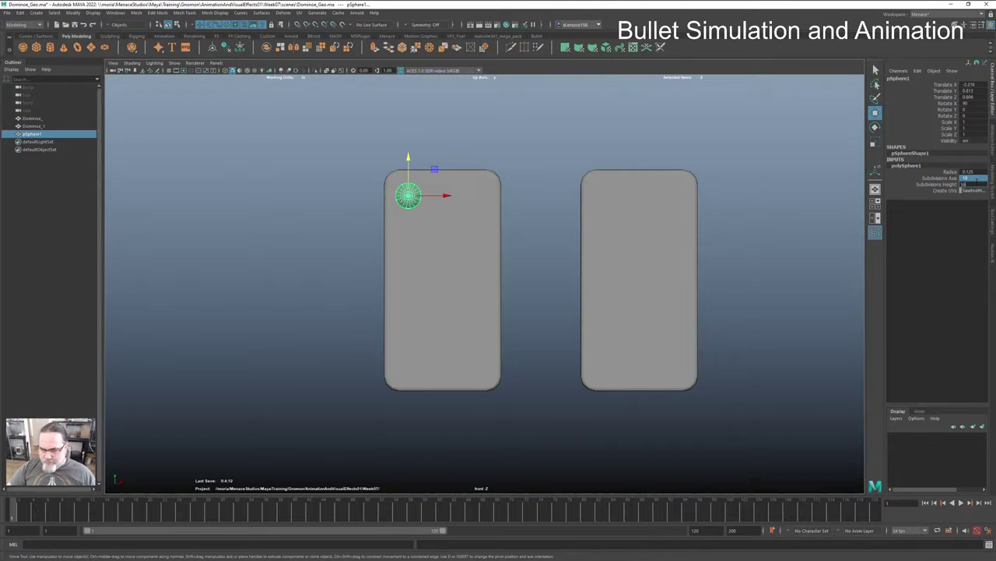
{"action": "scroll", "coordinate": [588, 198], "scroll_direction": "up", "scroll_amount": 2}
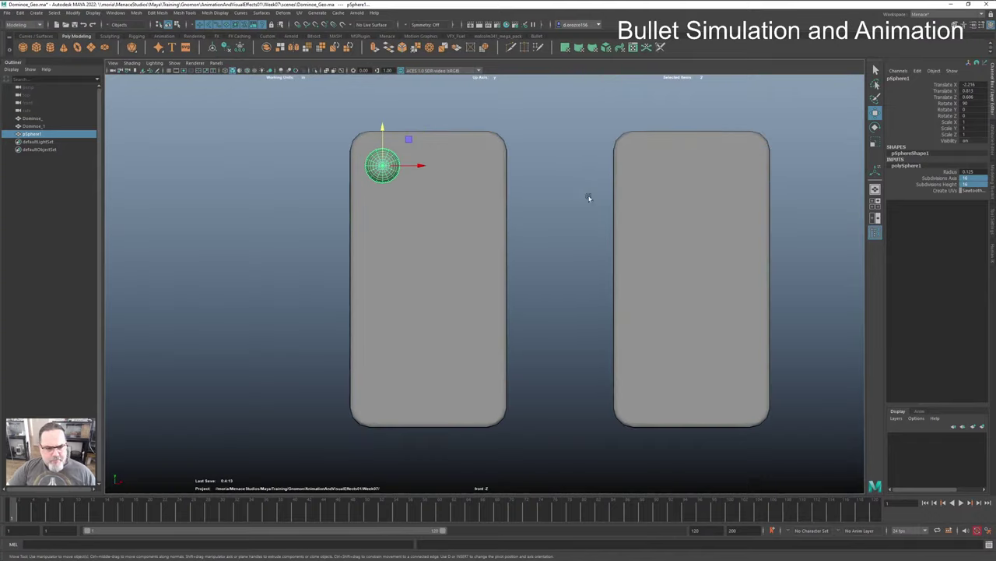
{"action": "middle_click_drag", "start_coordinate": [589, 198], "coordinate": [523, 314], "text": "alt"}
{"action": "scroll", "coordinate": [523, 314], "scroll_direction": "down", "scroll_amount": 2}
{"action": "scroll", "coordinate": [563, 316], "scroll_direction": "up", "scroll_amount": 4}
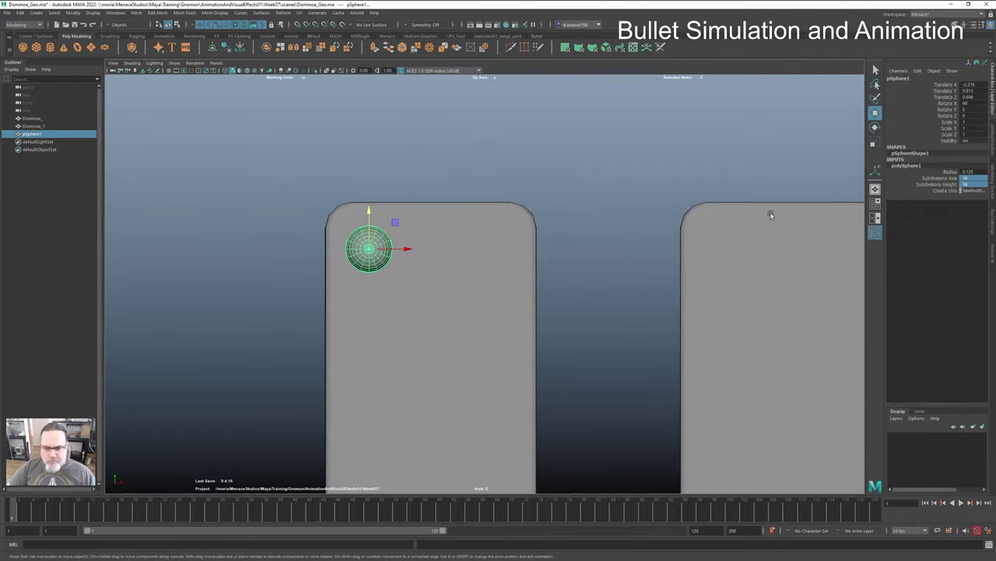
{"action": "double_click", "coordinate": [966, 178]}
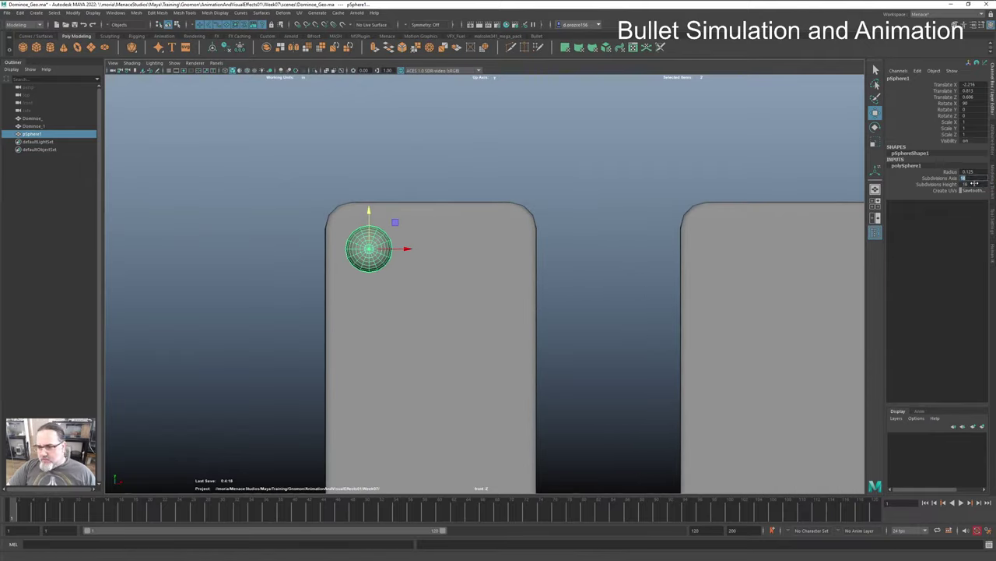
{"action": "key", "text": "Tab"}
{"action": "type", "text": "20"}
{"action": "key", "text": "Return"}
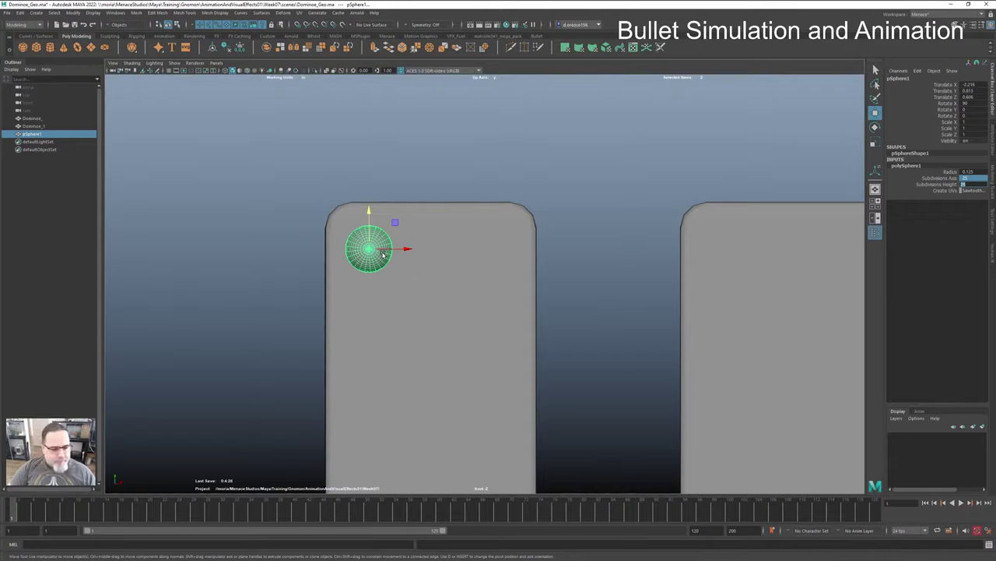
{"action": "right_click_drag", "start_coordinate": [431, 270], "coordinate": [359, 278], "text": "alt"}
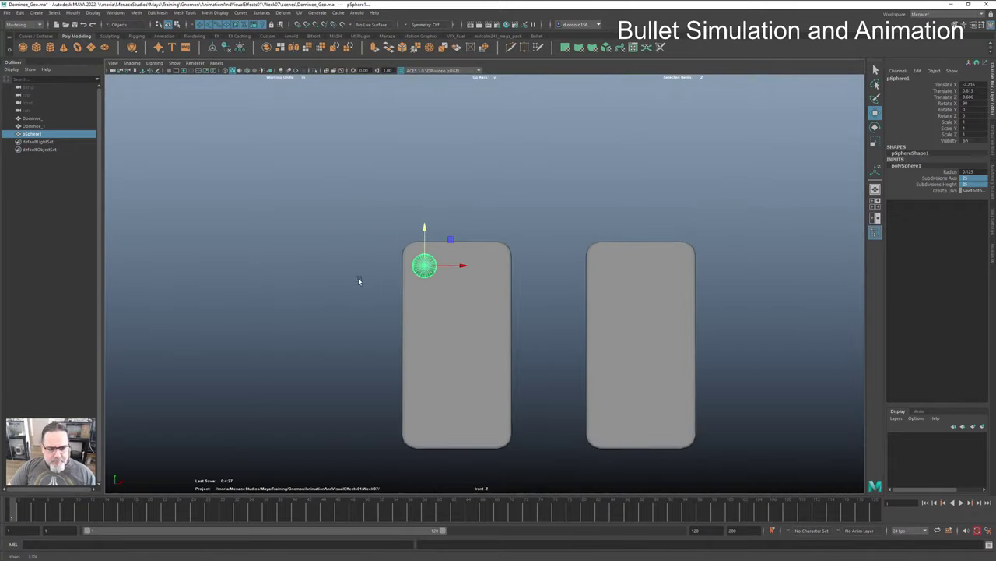
{"action": "left_click", "coordinate": [49, 48]}
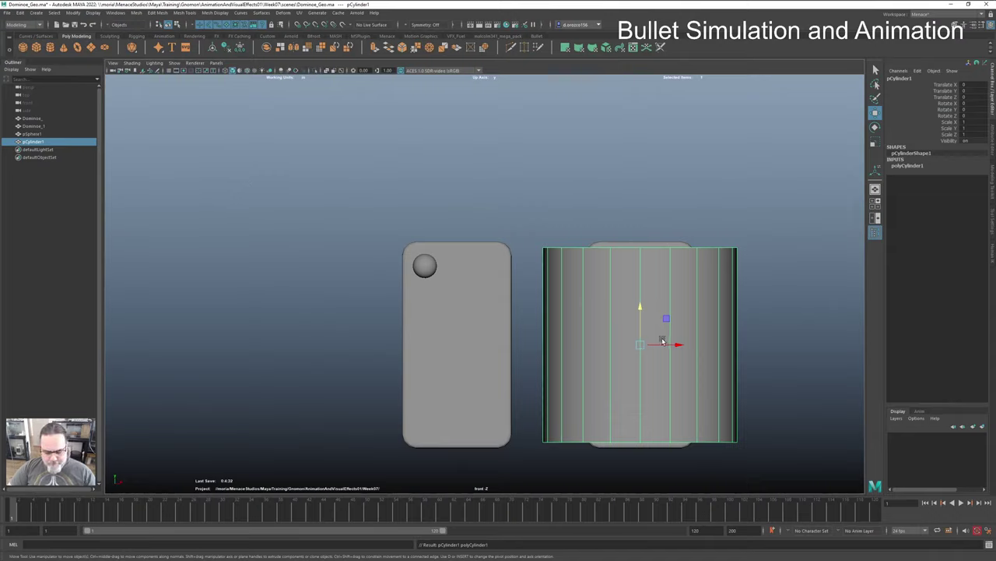
Step: Rotate the cylinder -90 in Z and reduce its Radius to 0.125
{"action": "key", "text": "e"}
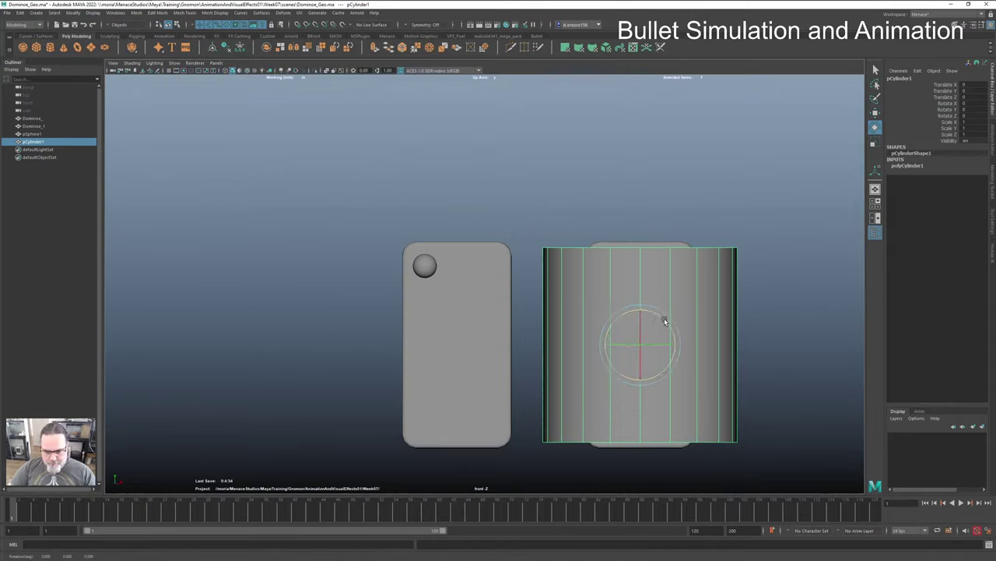
{"action": "left_click_drag", "start_coordinate": [662, 322], "coordinate": [694, 366]}
{"action": "key", "text": "w"}
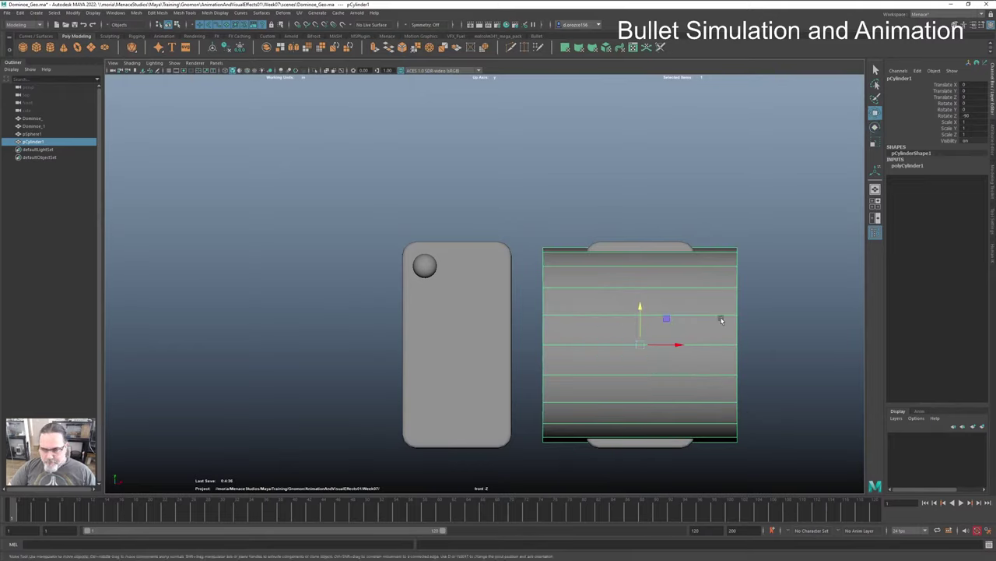
{"action": "left_click", "coordinate": [908, 166]}
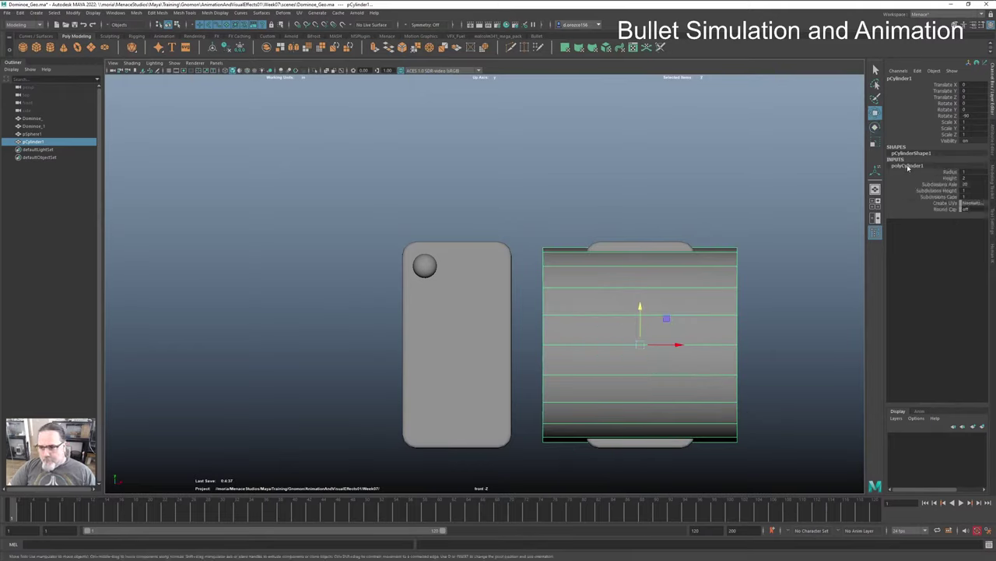
{"action": "left_click", "coordinate": [966, 171]}
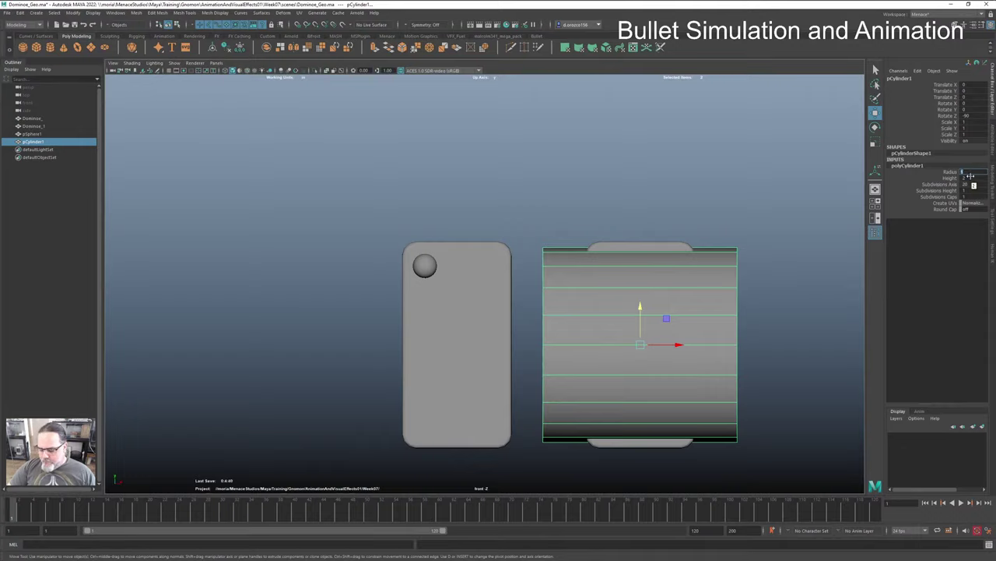
{"action": "middle_click_drag", "start_coordinate": [970, 177], "coordinate": [971, 178]}
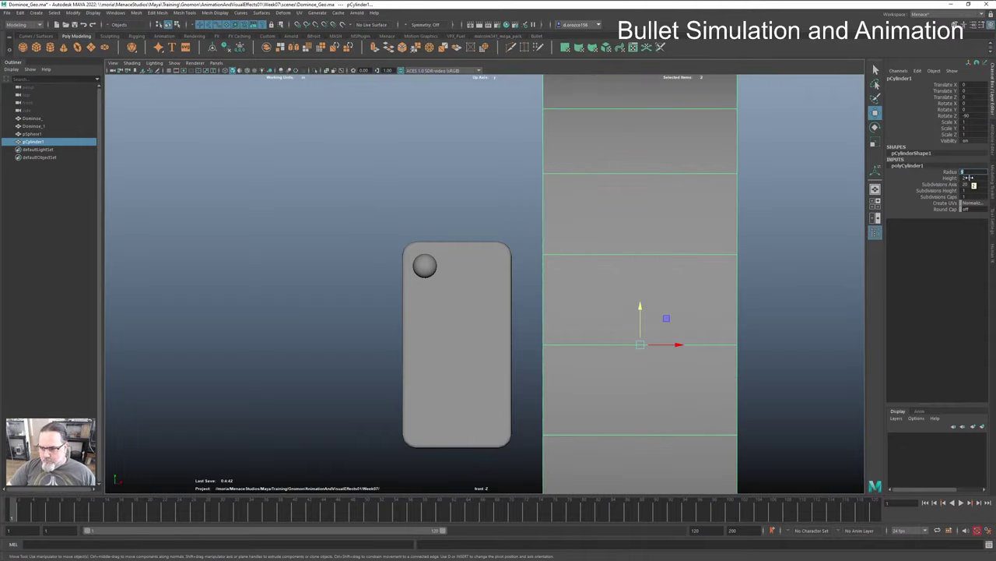
{"action": "middle_click_drag", "start_coordinate": [973, 184], "coordinate": [971, 184]}
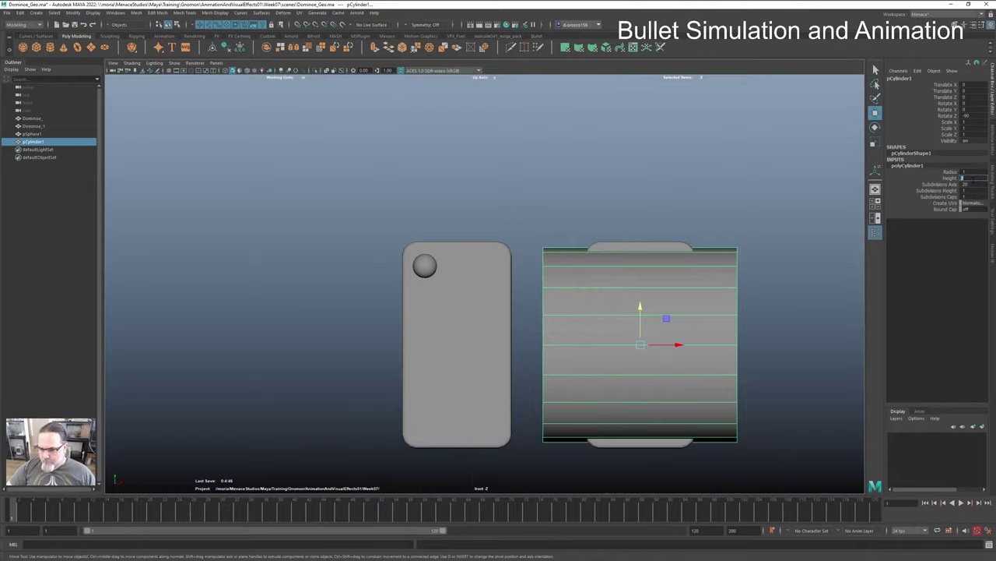
{"action": "left_click", "coordinate": [971, 172]}
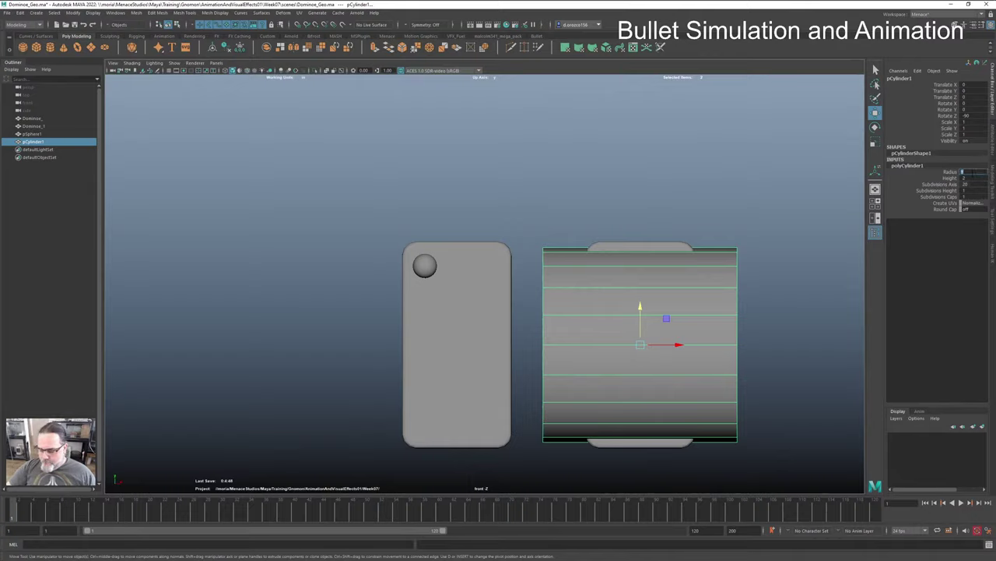
{"action": "middle_click_drag", "start_coordinate": [973, 172], "coordinate": [970, 172]}
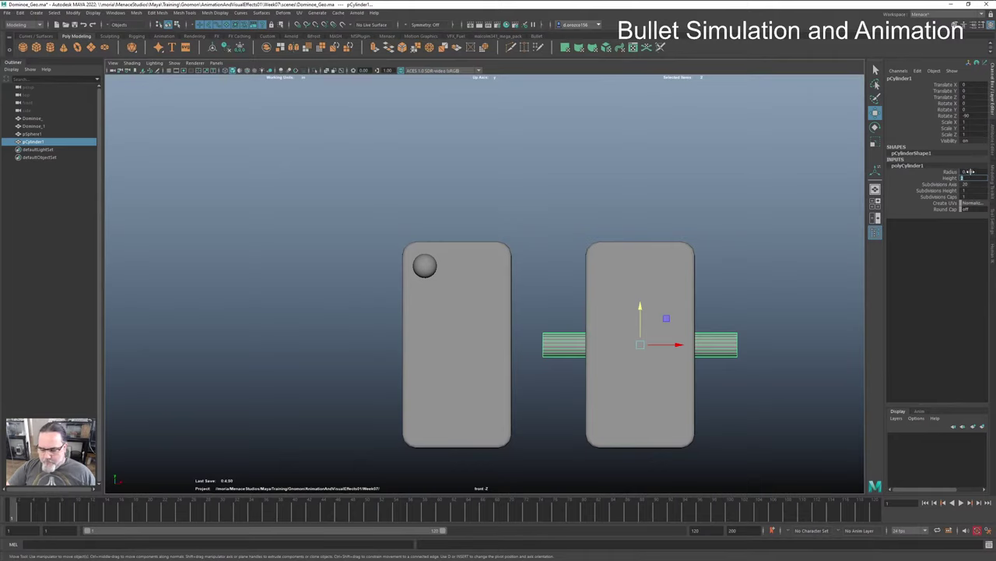
Step: Slide the thin rod left along X, edit its Height, and select Dominoe_1
{"action": "left_click_drag", "start_coordinate": [677, 344], "coordinate": [491, 354]}
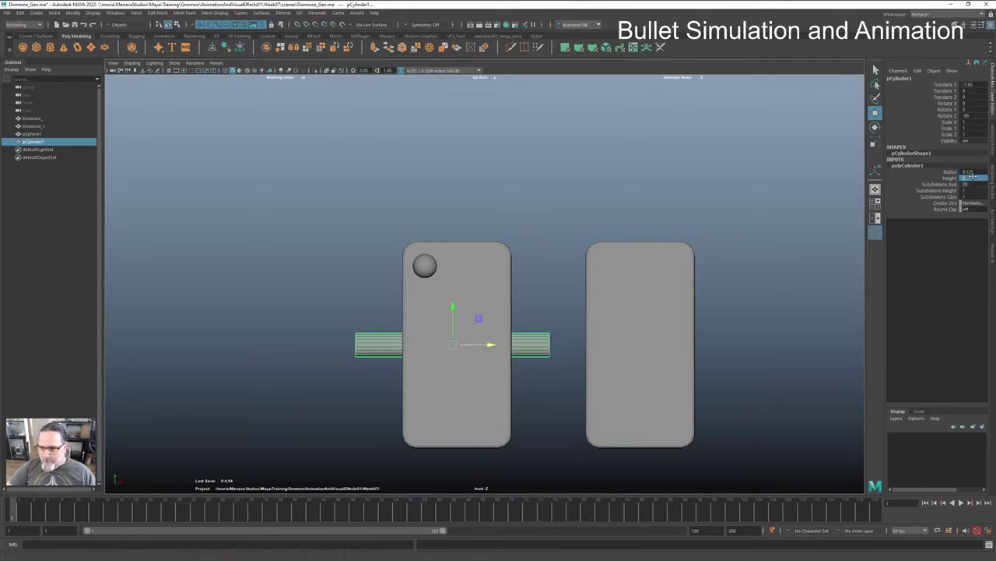
{"action": "key", "text": "1"}
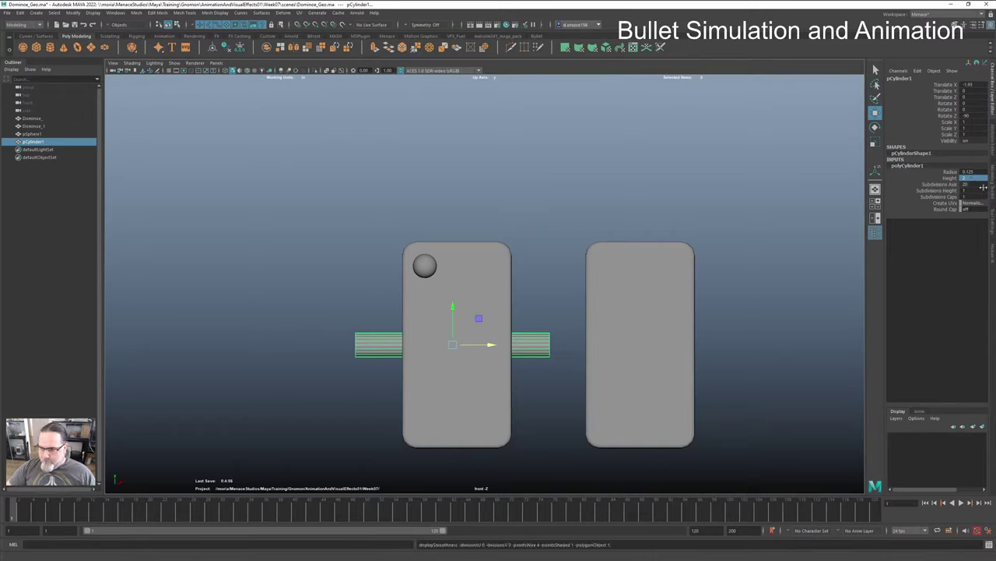
{"action": "double_click", "coordinate": [973, 178]}
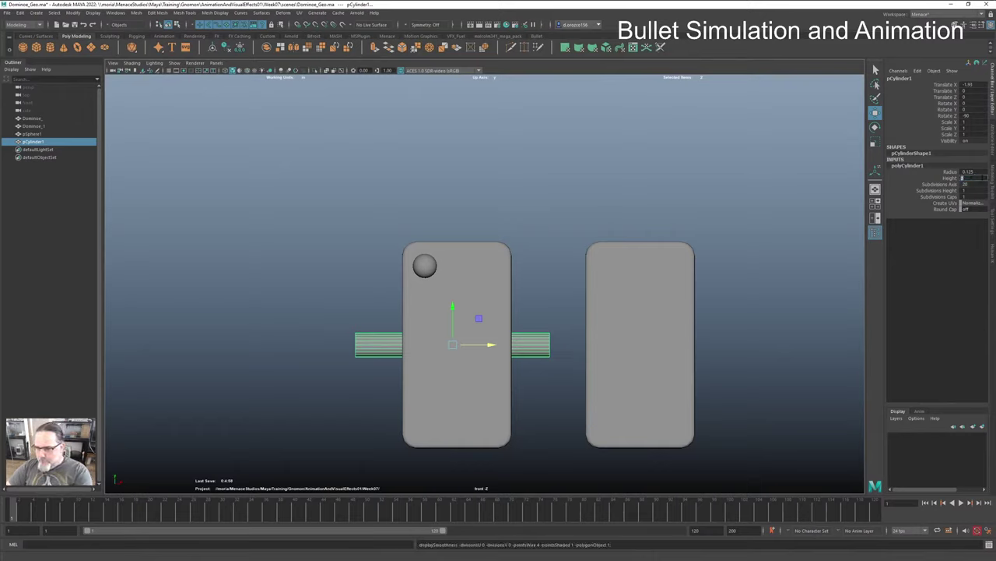
{"action": "key", "text": "Return"}
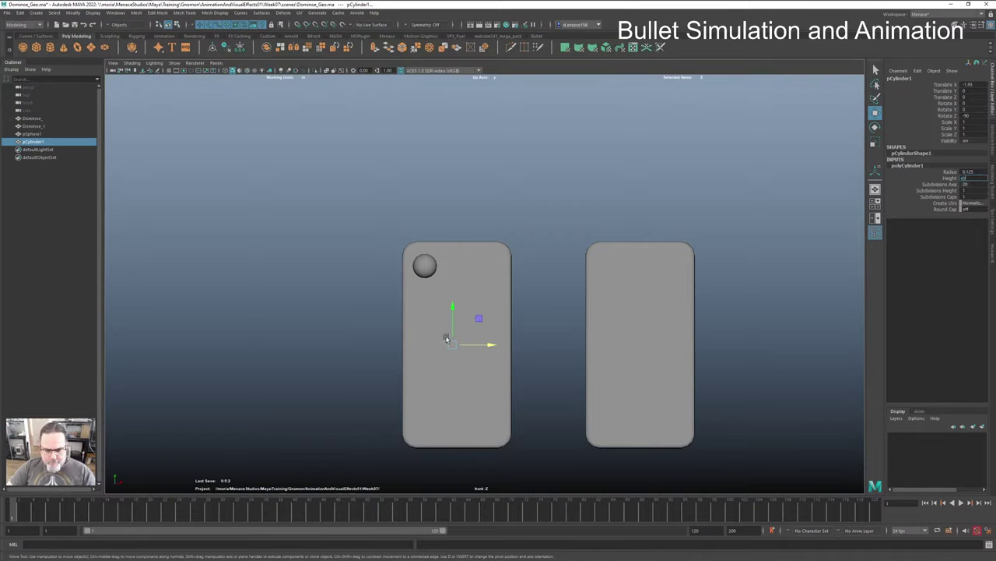
{"action": "left_click", "coordinate": [493, 321]}
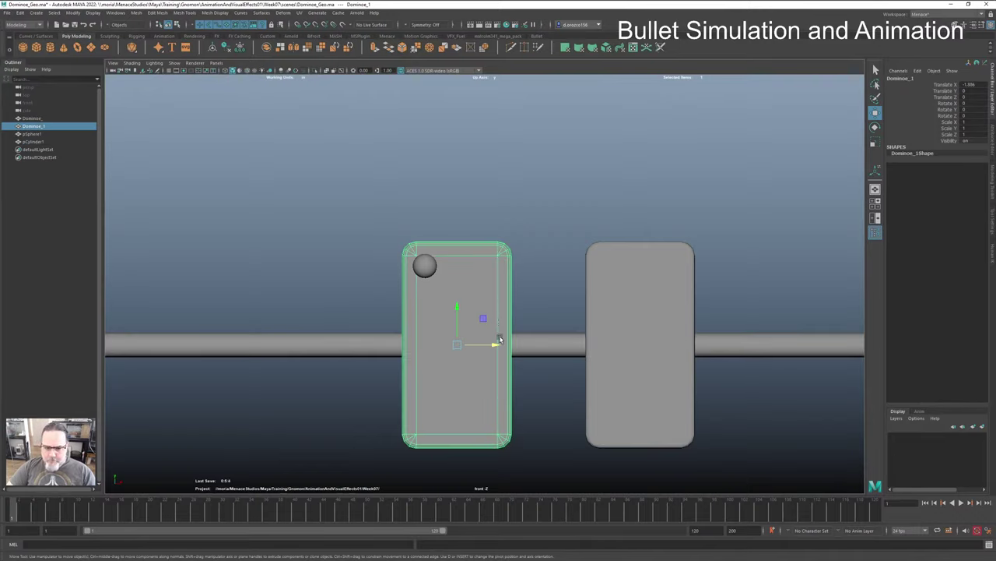
{"action": "left_click", "coordinate": [239, 71]}
Step: In wireframe, set the bar's Height to 4 and nudge it right along X
{"action": "left_click", "coordinate": [297, 119]}
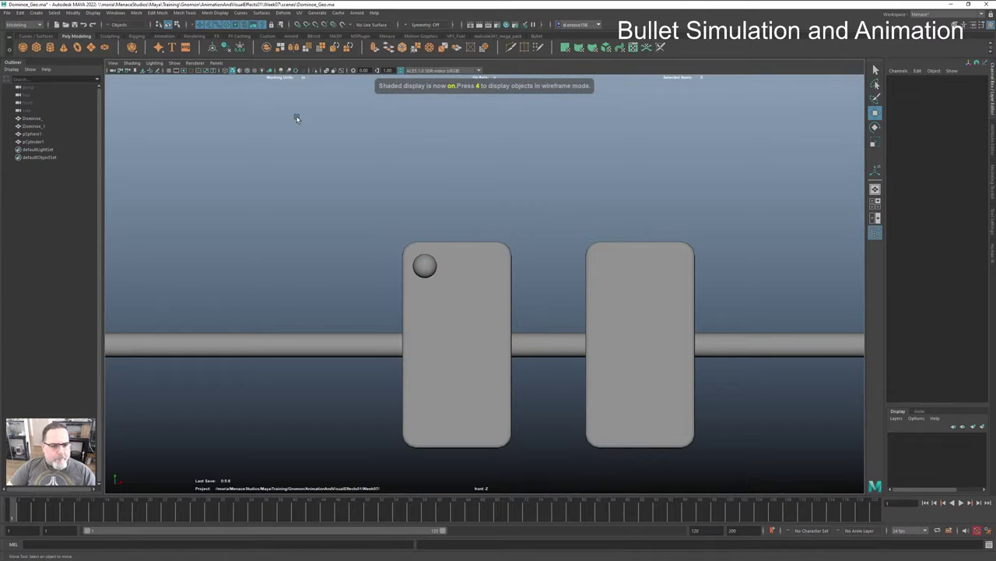
{"action": "key", "text": "4"}
{"action": "left_click", "coordinate": [540, 337]}
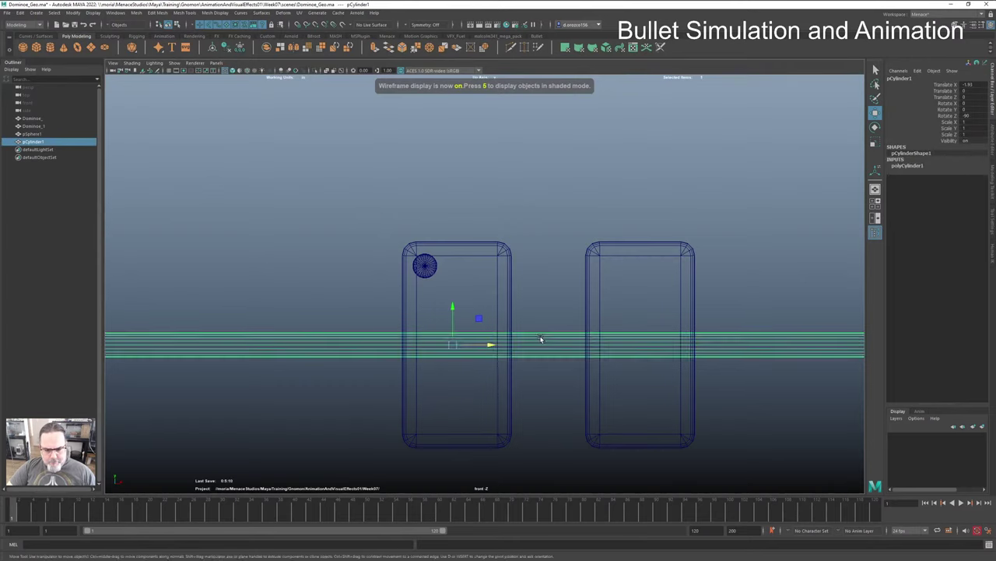
{"action": "right_click_drag", "start_coordinate": [540, 336], "coordinate": [517, 324], "text": "alt"}
{"action": "left_click", "coordinate": [908, 165]}
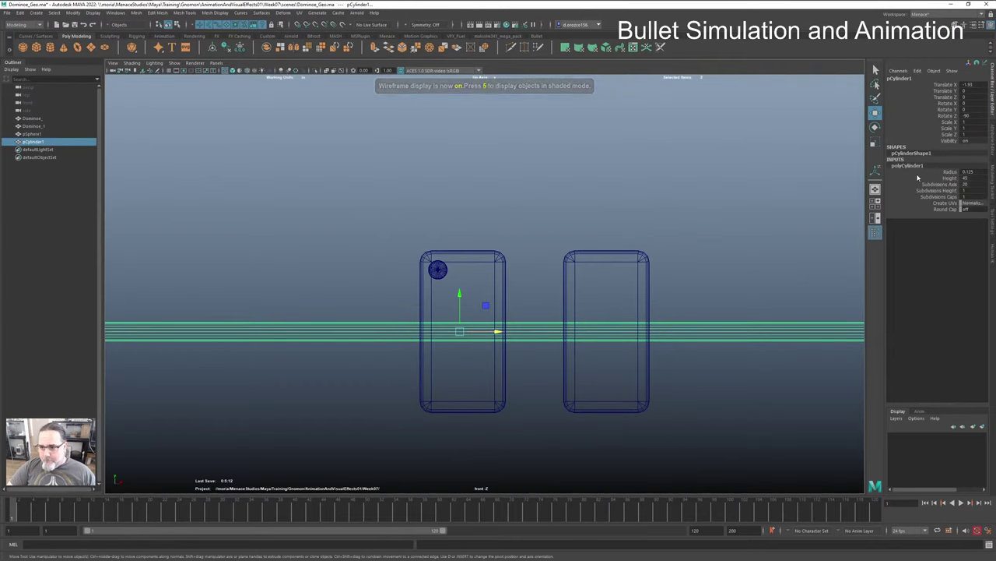
{"action": "left_click", "coordinate": [975, 177]}
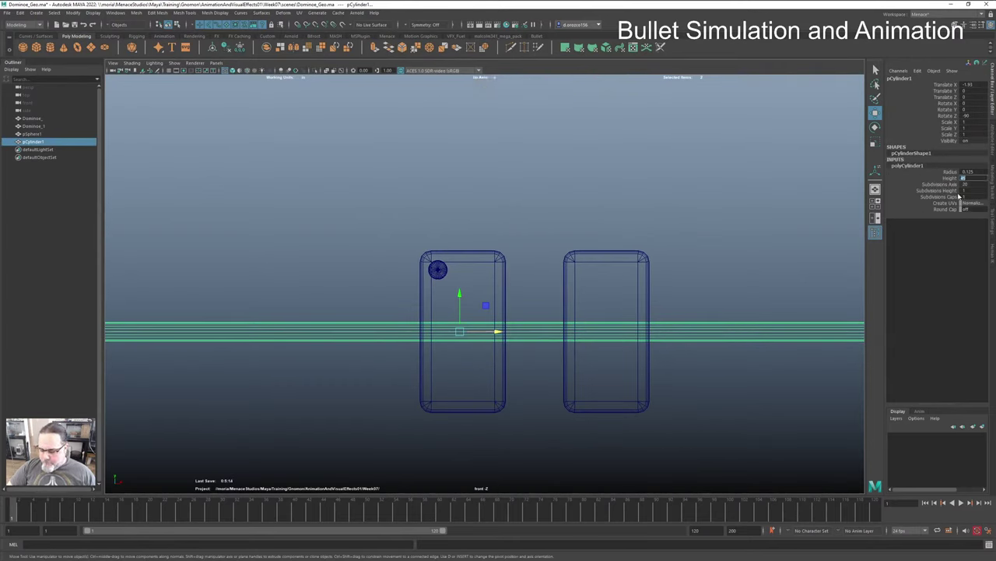
{"action": "type", "text": "4"}
{"action": "key", "text": "Return"}
{"action": "scroll", "coordinate": [467, 347], "scroll_direction": "up", "scroll_amount": 4}
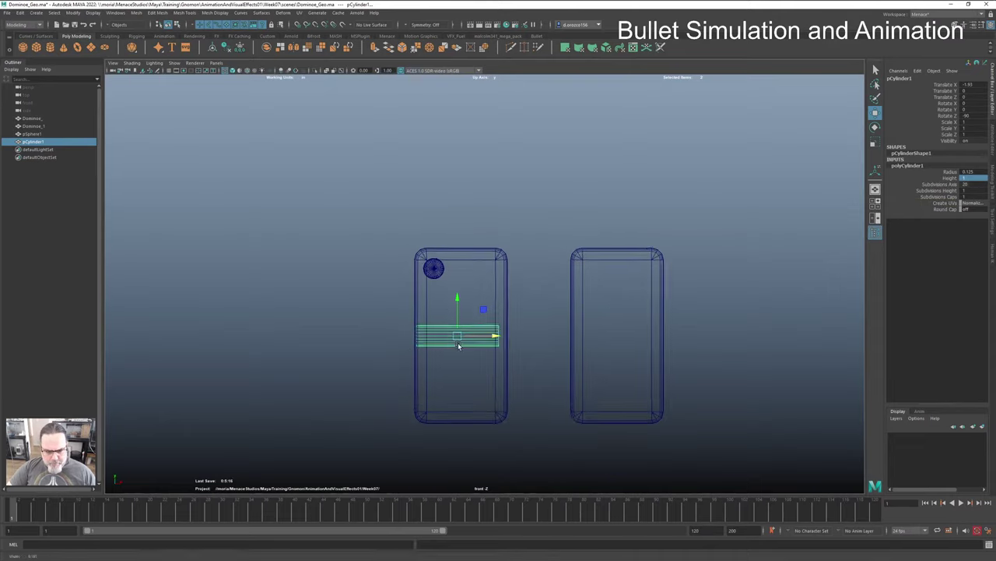
{"action": "left_click_drag", "start_coordinate": [489, 355], "coordinate": [492, 355]}
Step: Thin the bar's Radius from 1 to 0.2 and then 0.1, viewing it in perspective
{"action": "left_click", "coordinate": [969, 171]}
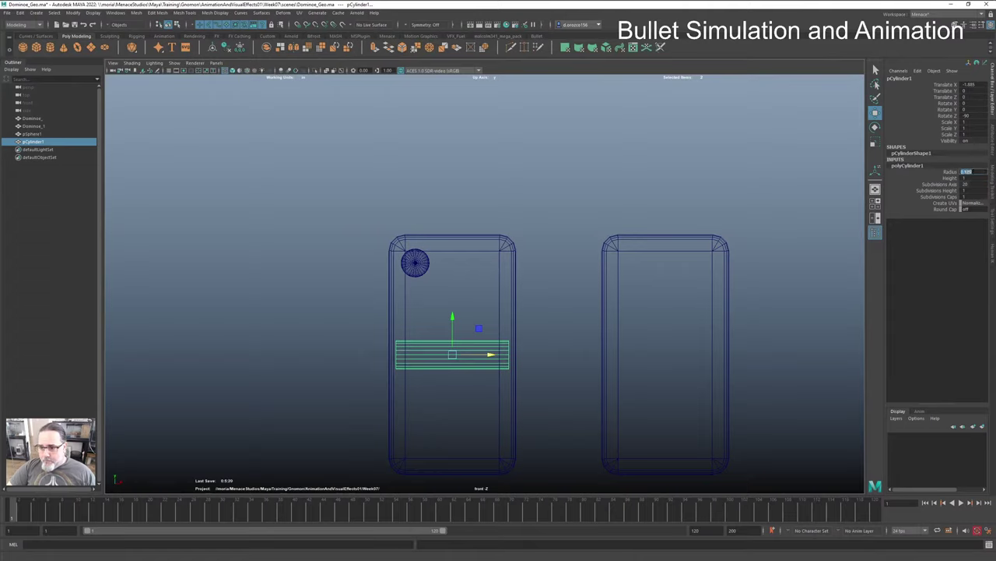
{"action": "type", "text": "1"}
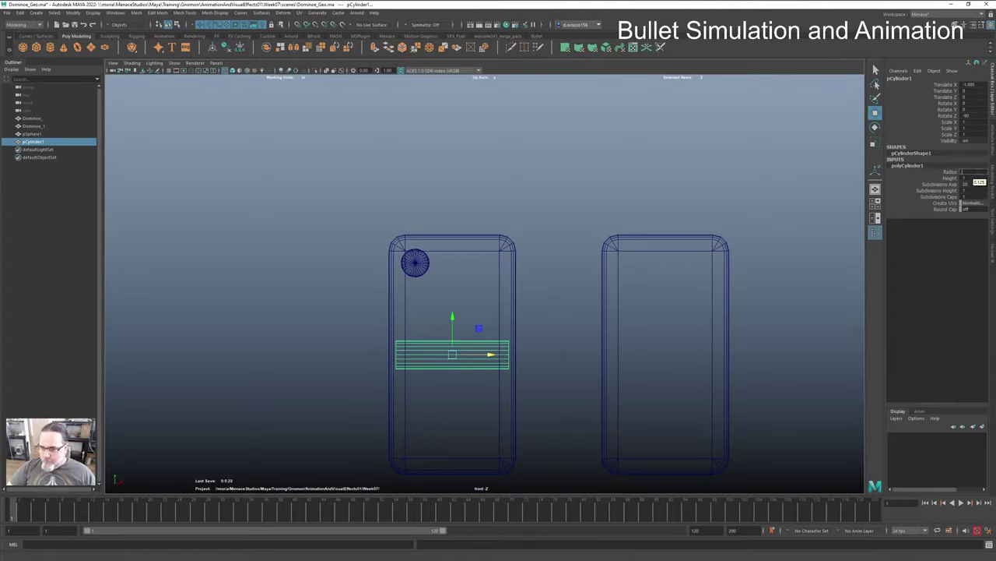
{"action": "key", "text": "Return"}
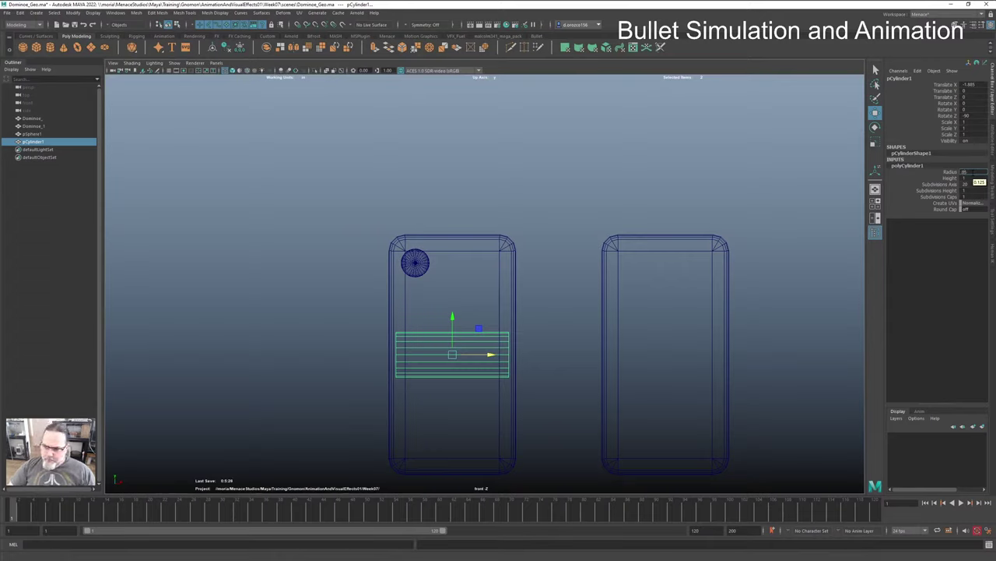
{"action": "type", "text": "0.2"}
{"action": "key", "text": "Return"}
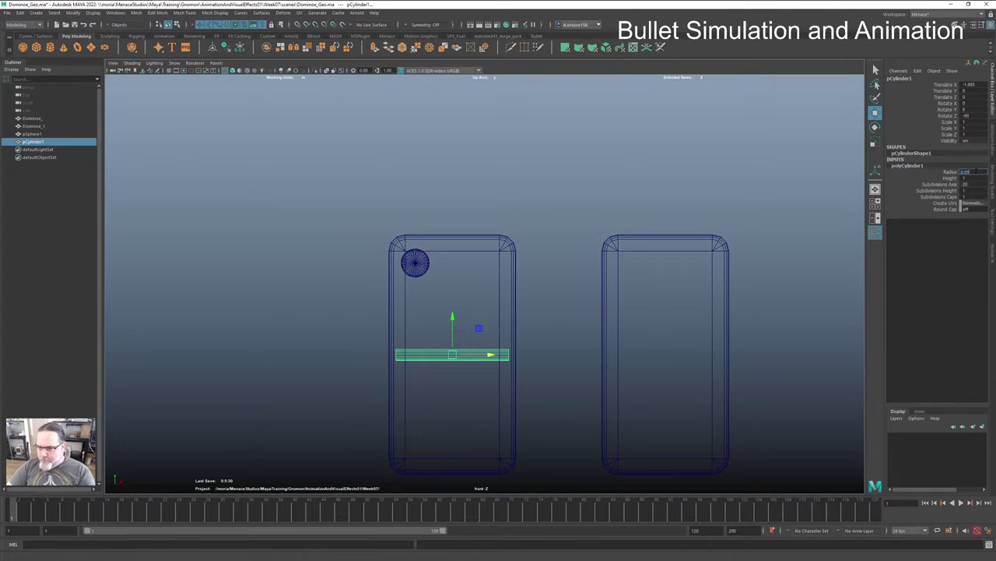
{"action": "type", "text": "0.1"}
{"action": "key", "text": "Return"}
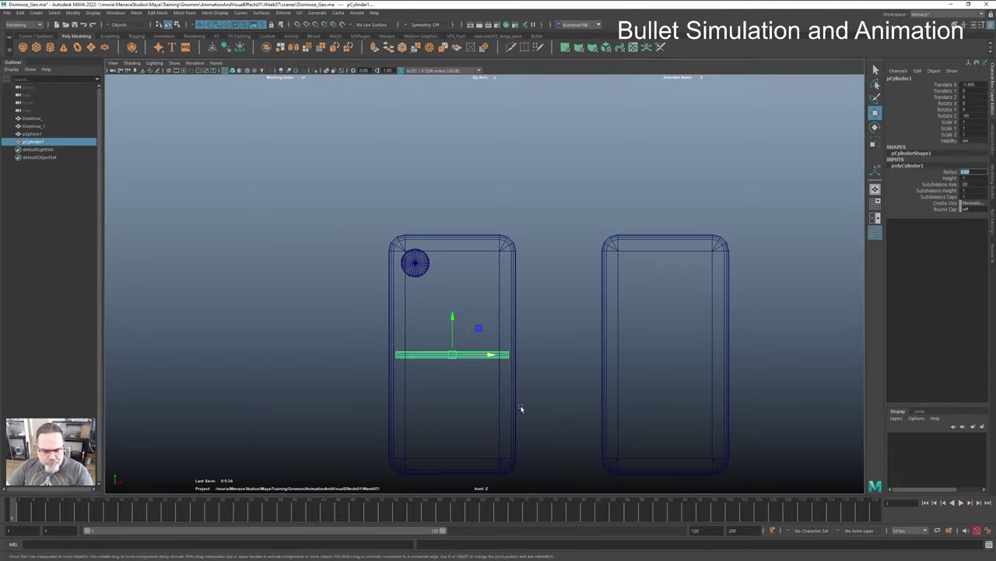
{"action": "left_click", "coordinate": [544, 402]}
{"action": "left_click", "coordinate": [482, 355]}
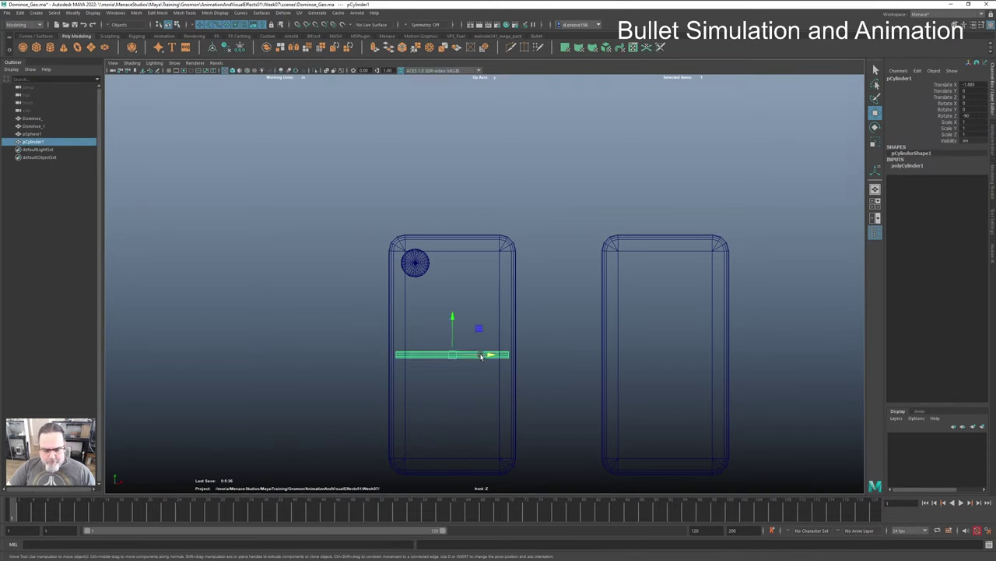
{"action": "key", "text": "space"}
{"action": "left_click_drag", "start_coordinate": [481, 355], "coordinate": [479, 395]}
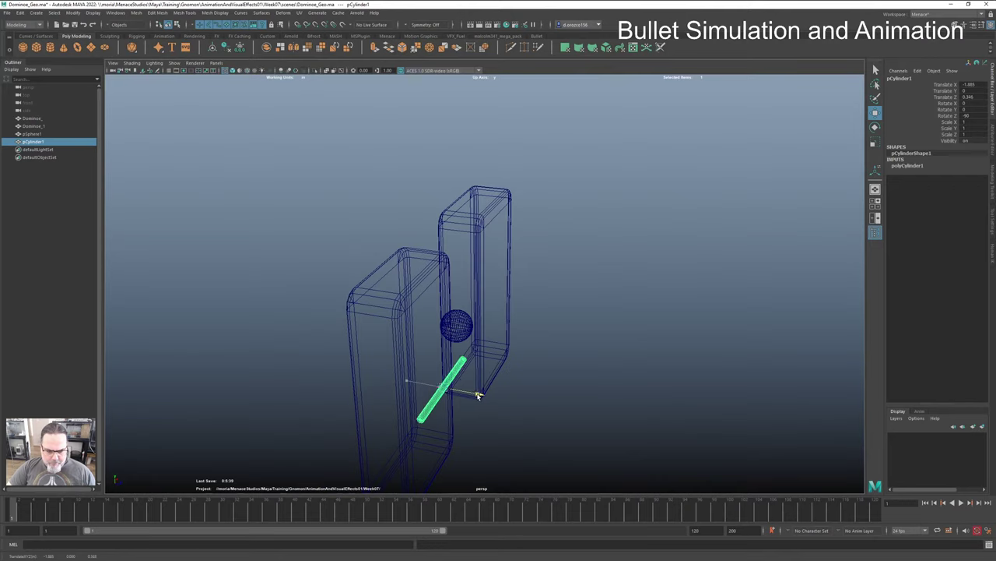
Step: Switch back to the front orthographic view
{"action": "key", "text": "space"}
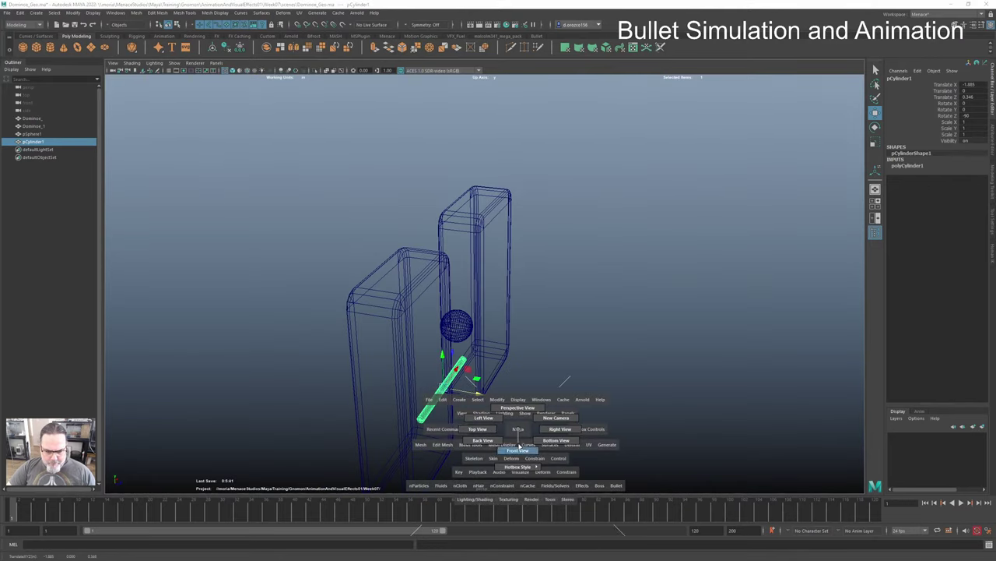
{"action": "left_click_drag", "start_coordinate": [519, 445], "coordinate": [517, 442]}
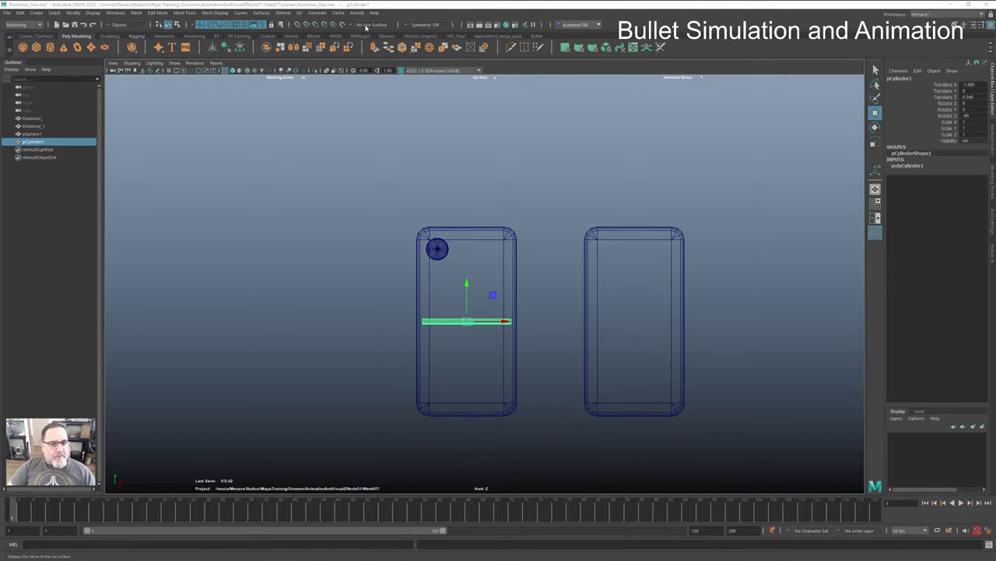
Step: Import Dominoes.jpg in Hypershade as file texture Dominoes_1 with place2dTexture1
{"action": "left_click", "coordinate": [506, 24]}
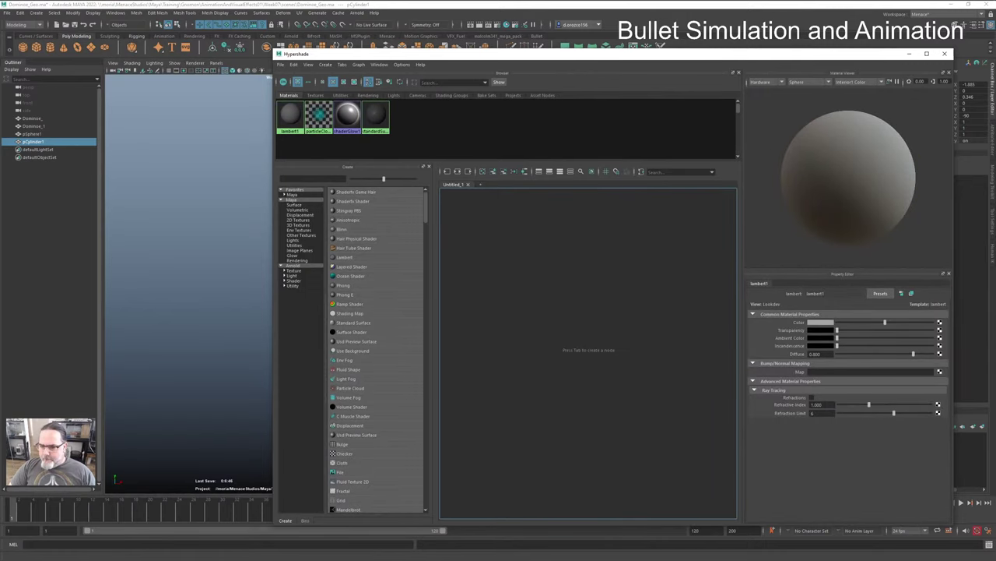
{"action": "left_click_drag", "start_coordinate": [995, 305], "coordinate": [612, 304]}
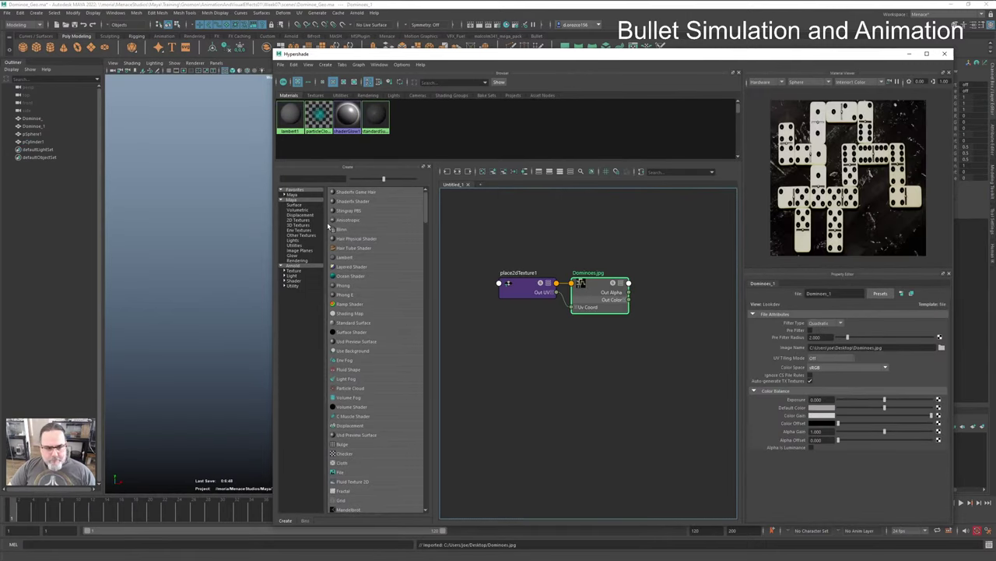
{"action": "left_click", "coordinate": [910, 54]}
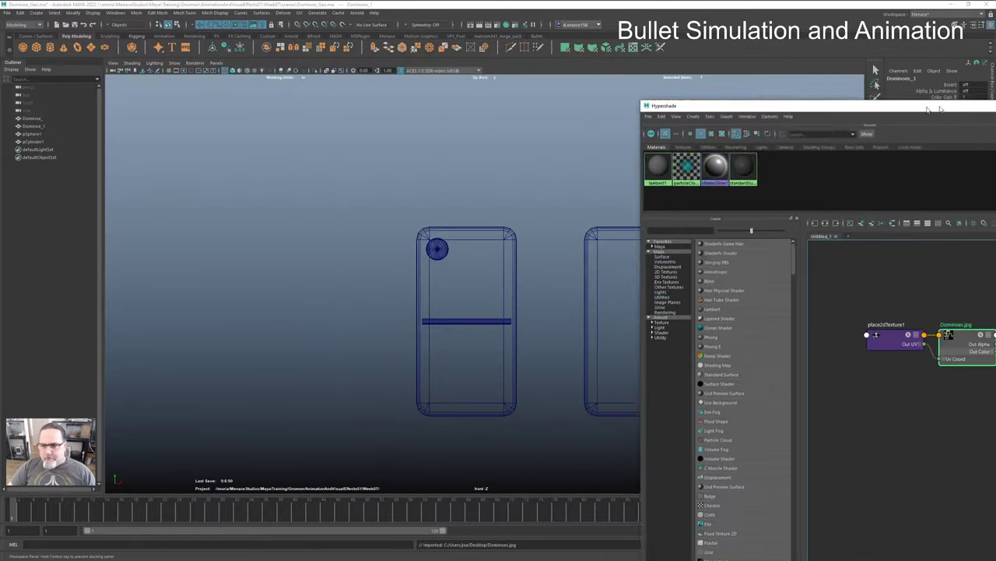
{"action": "left_click", "coordinate": [184, 140]}
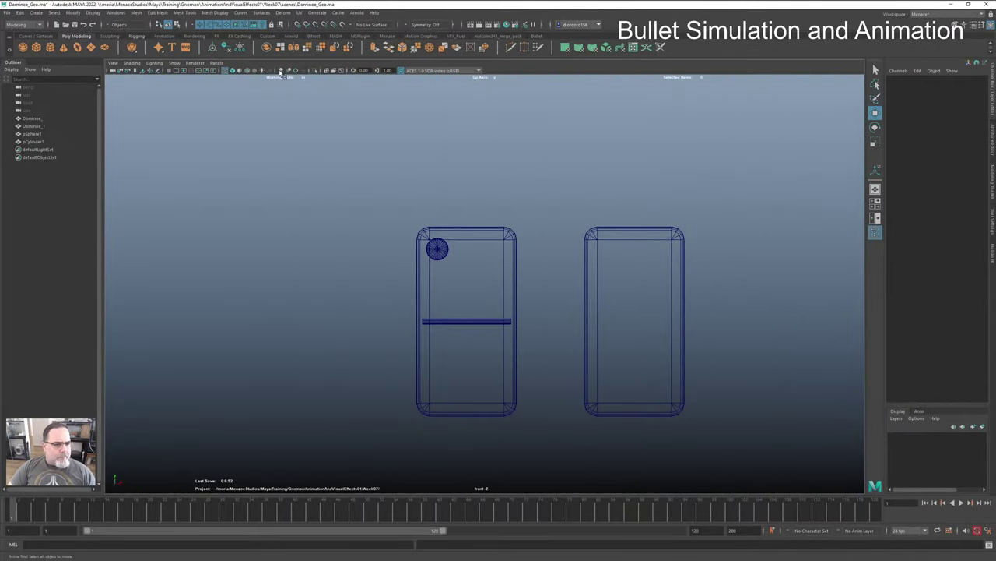
{"action": "left_click", "coordinate": [502, 37]}
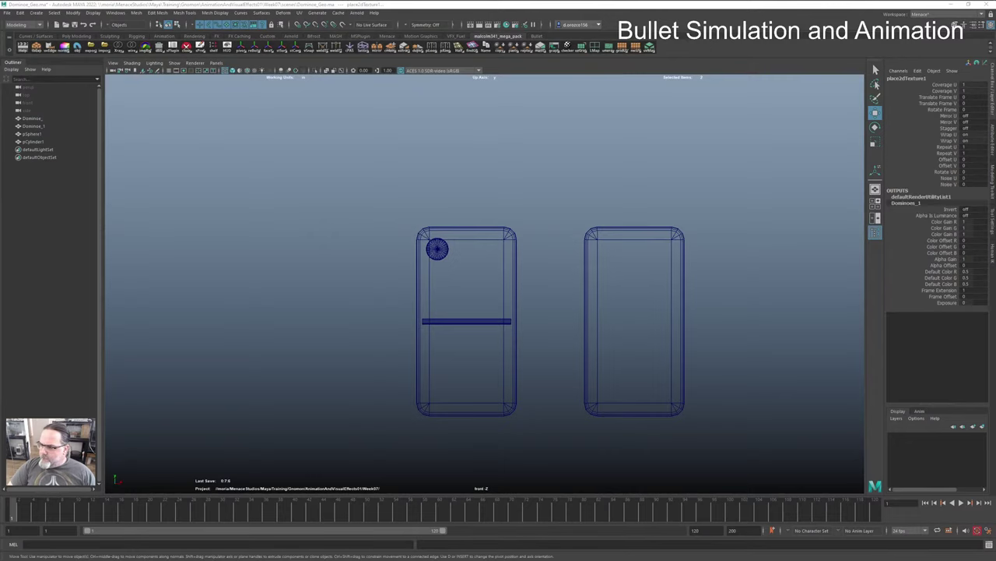
Step: Create the IMAGE_Dominoes_1 image plane from the photo and centre its pivot
{"action": "left_click", "coordinate": [146, 47]}
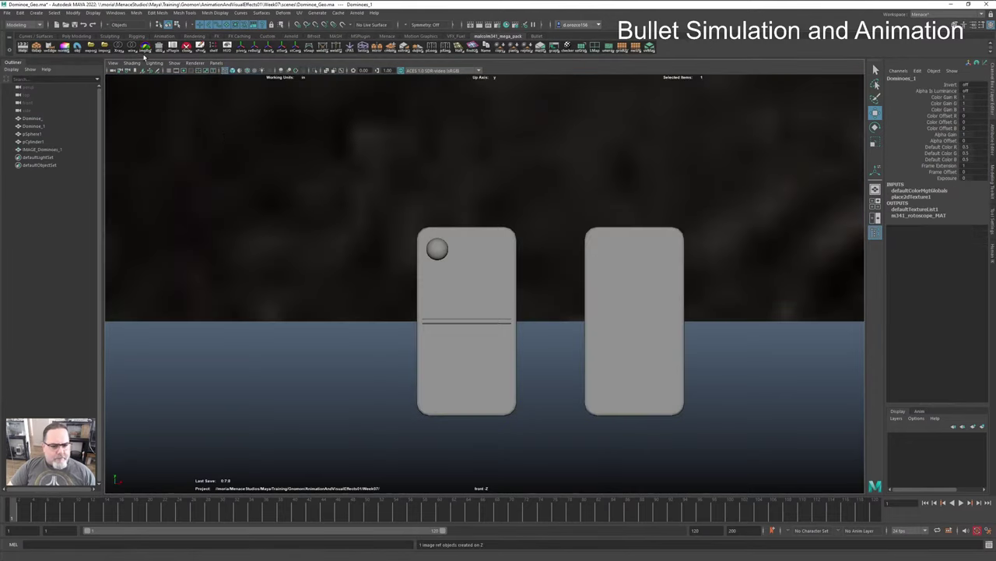
{"action": "scroll", "coordinate": [523, 202], "scroll_direction": "down", "scroll_amount": 10}
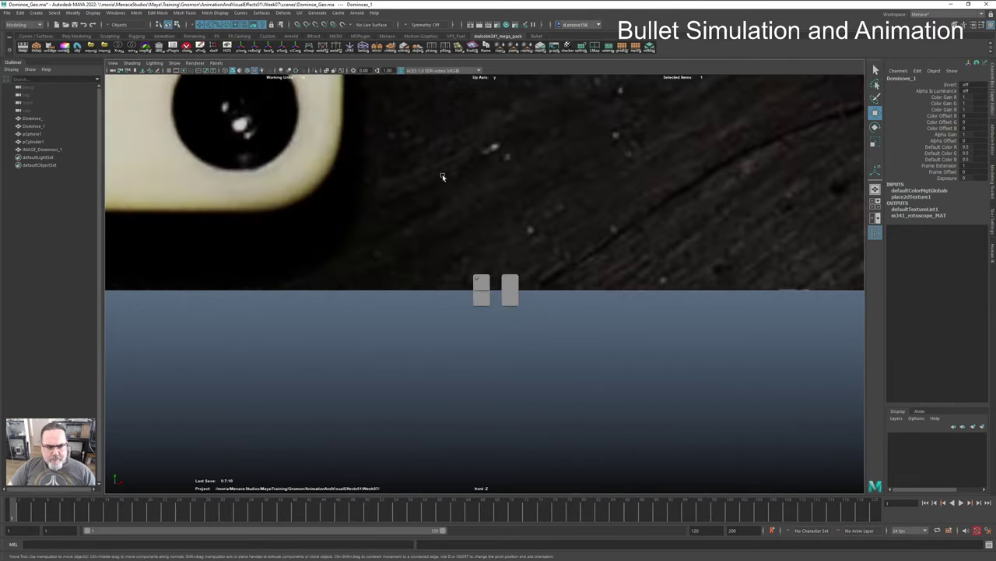
{"action": "scroll", "coordinate": [443, 176], "scroll_direction": "down", "scroll_amount": 12}
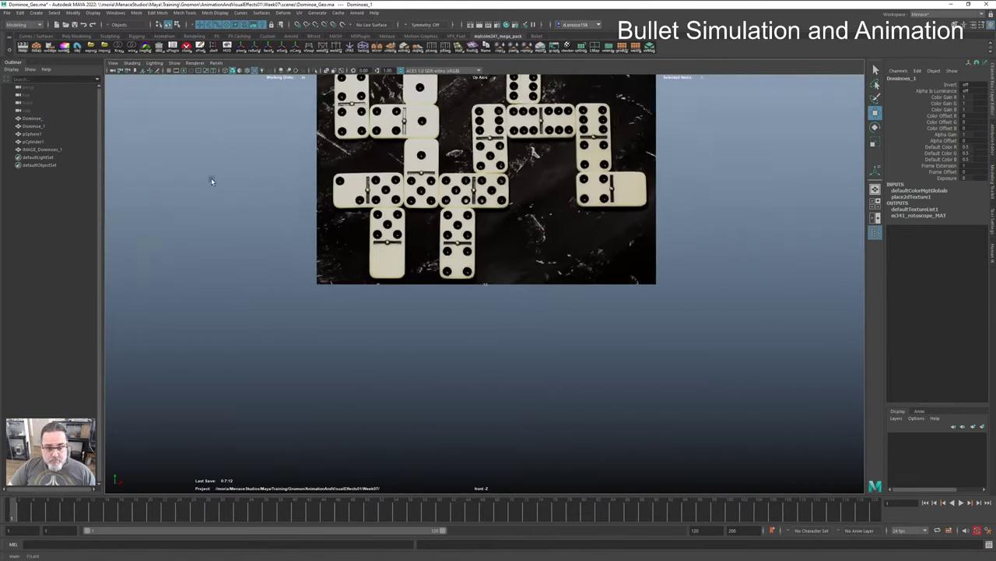
{"action": "middle_click_drag", "start_coordinate": [211, 178], "coordinate": [211, 246], "text": "alt"}
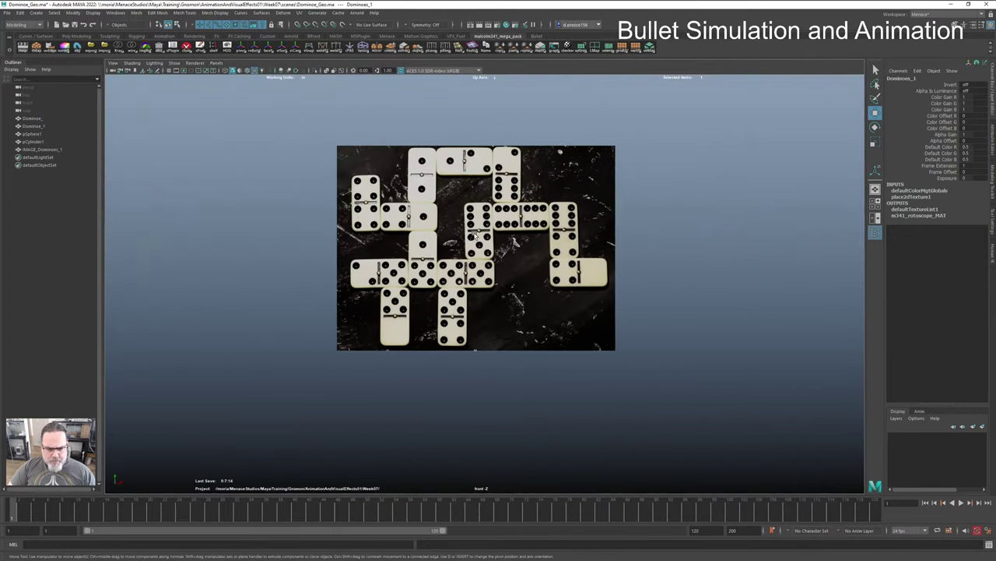
{"action": "left_click", "coordinate": [555, 176]}
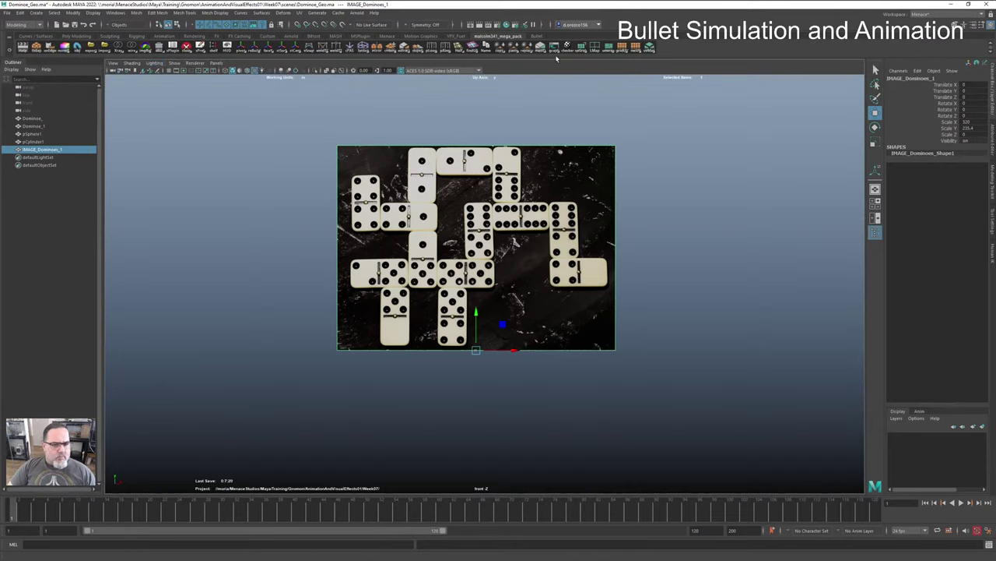
{"action": "left_click", "coordinate": [76, 37]}
{"action": "left_click", "coordinate": [213, 48]}
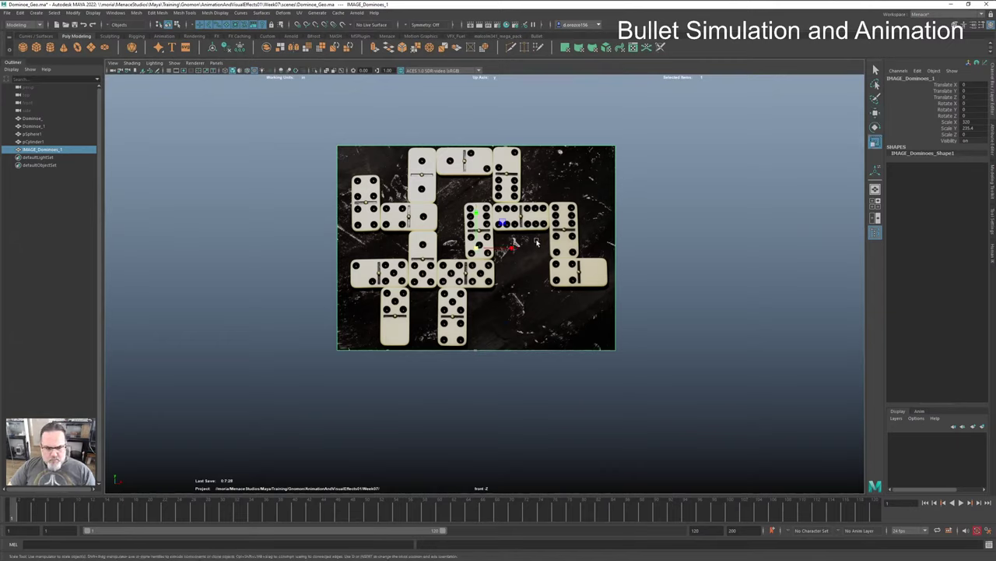
Step: Rotate the photo plane a quarter turn on Z, shrink it and move it down to the models
{"action": "key", "text": "e"}
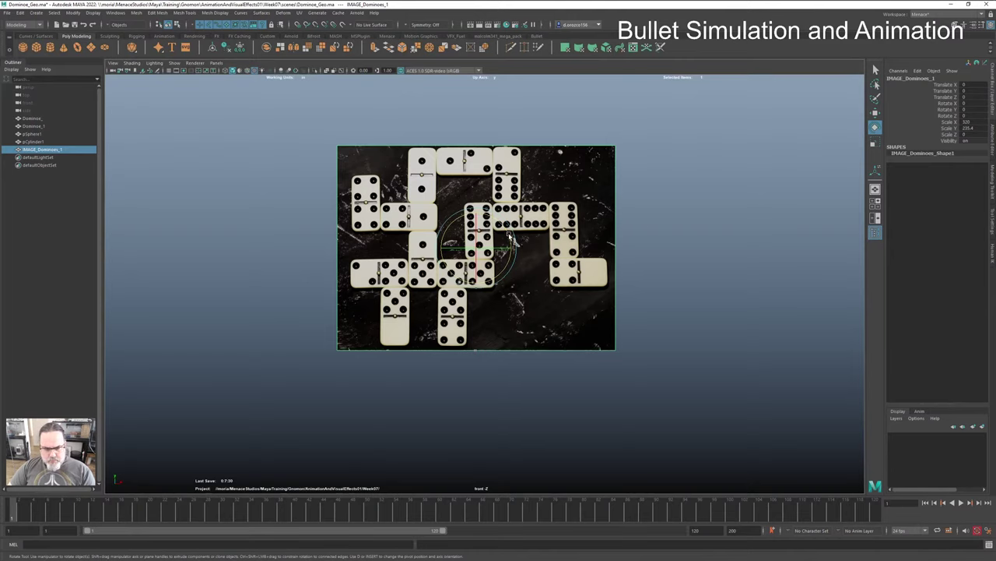
{"action": "left_click_drag", "start_coordinate": [509, 236], "coordinate": [510, 281]}
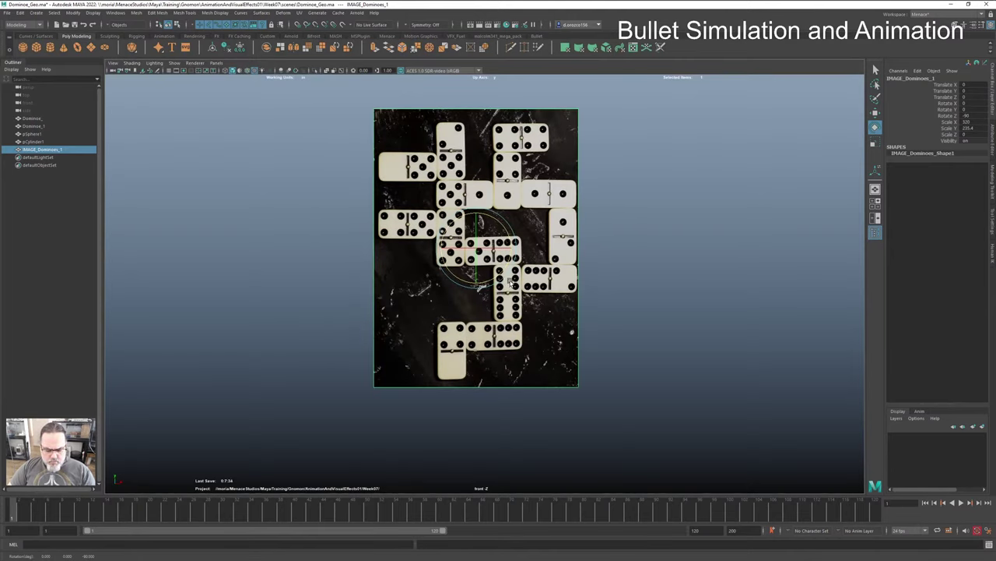
{"action": "key", "text": "w"}
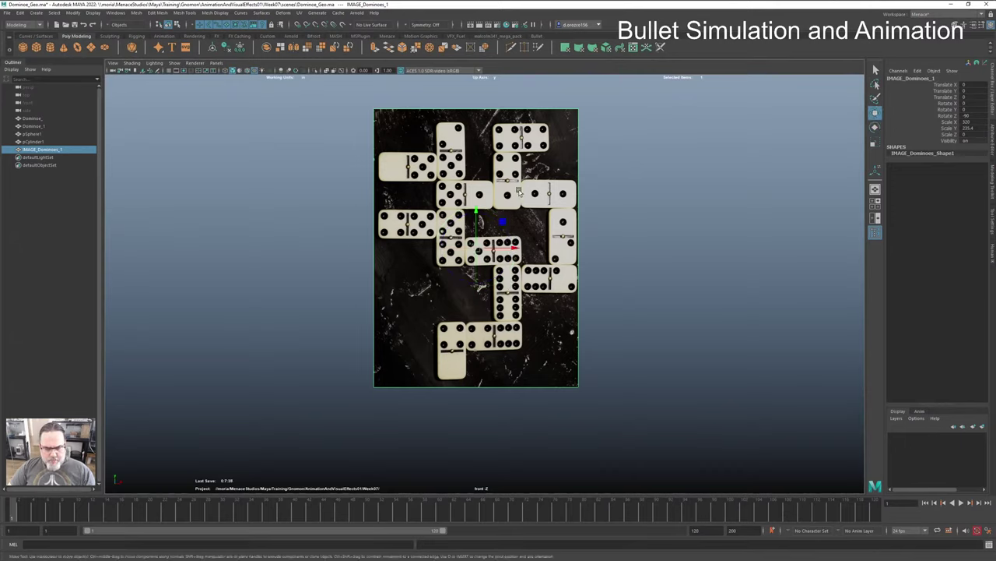
{"action": "key", "text": "r"}
{"action": "left_click_drag", "start_coordinate": [480, 252], "coordinate": [317, 293]}
{"action": "key", "text": "w"}
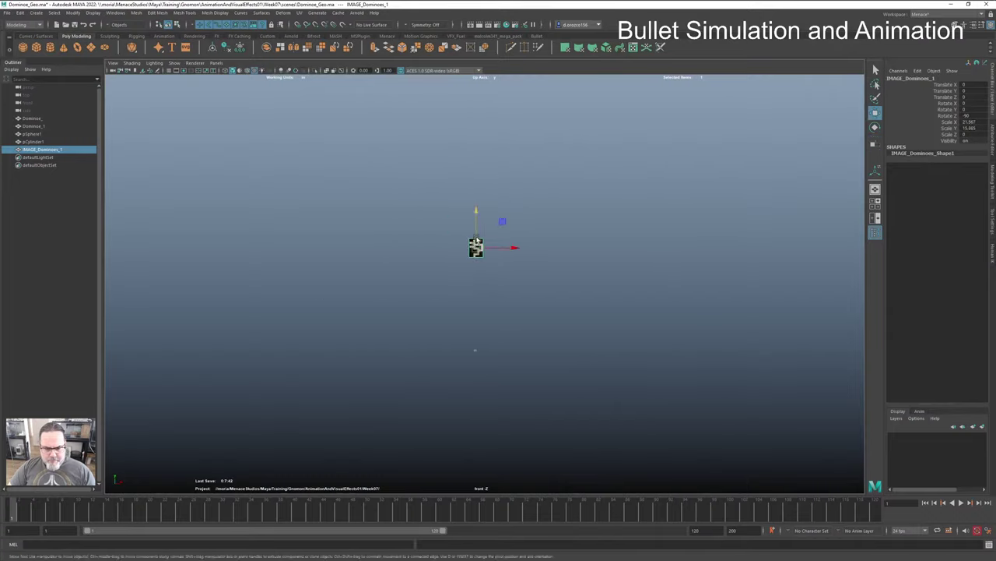
{"action": "left_click_drag", "start_coordinate": [503, 220], "coordinate": [498, 323]}
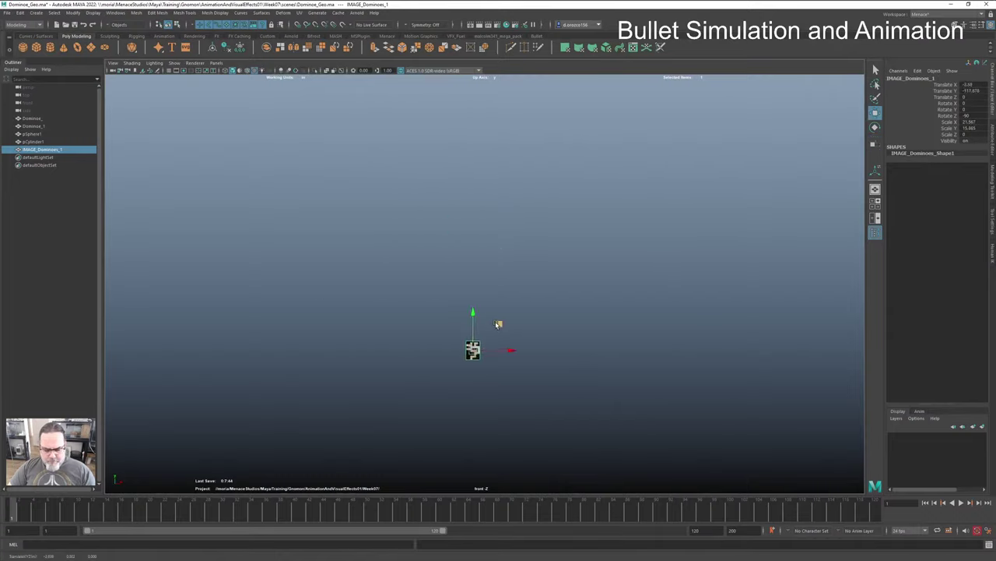
{"action": "key", "text": "f"}
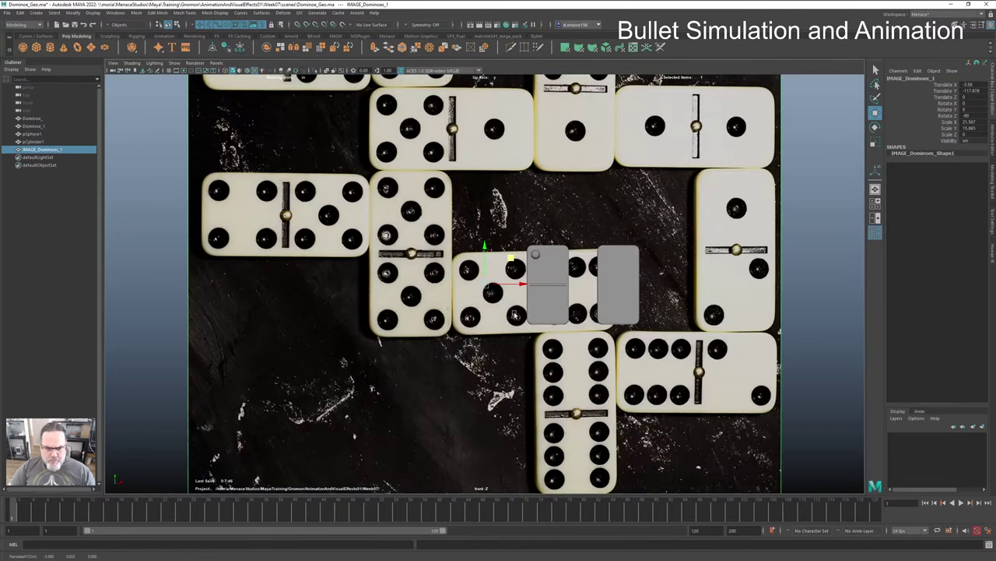
{"action": "scroll", "coordinate": [514, 313], "scroll_direction": "down", "scroll_amount": 4}
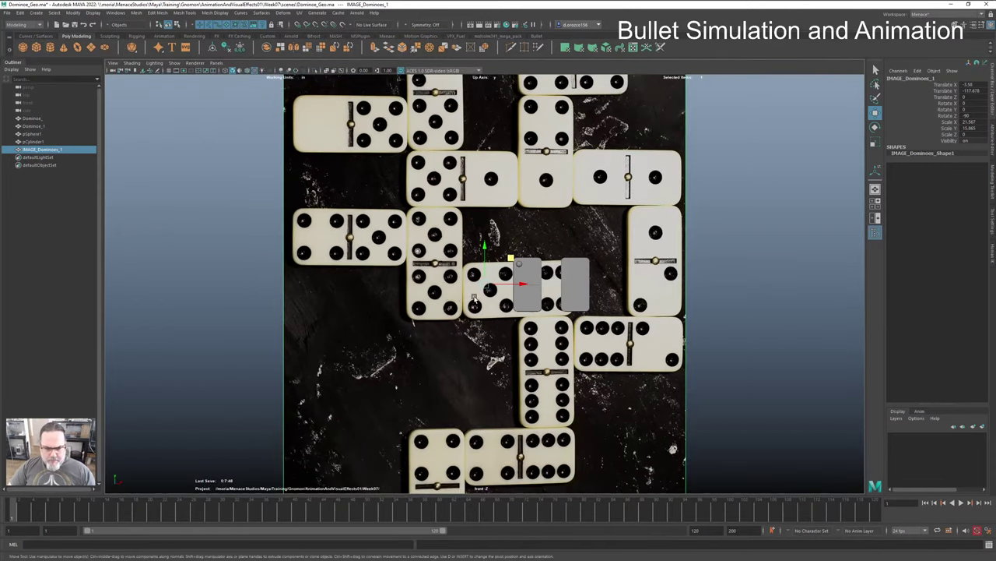
{"action": "scroll", "coordinate": [474, 300], "scroll_direction": "down", "scroll_amount": 3}
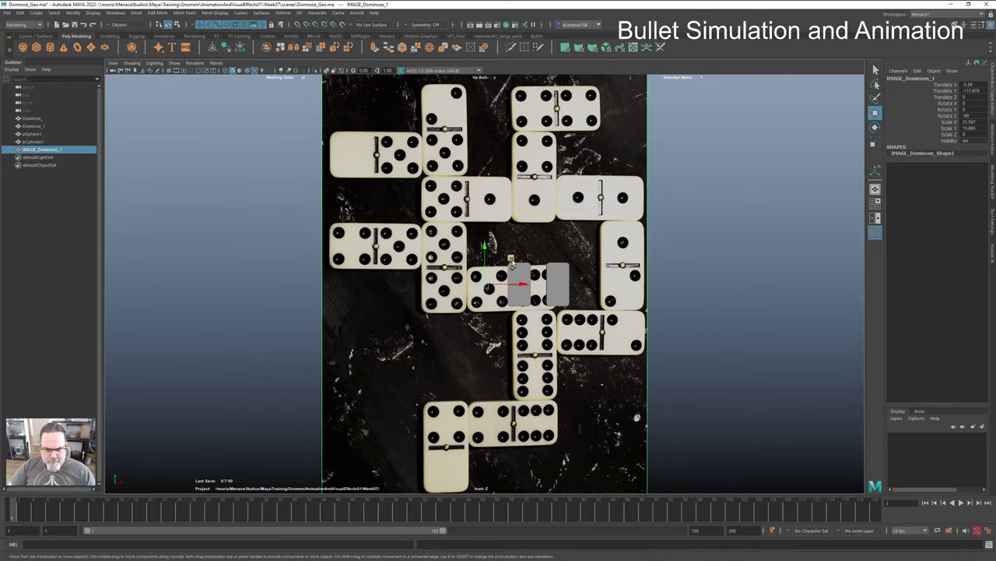
Step: Shrink the image plane further and move it up and left near the domino models
{"action": "key", "text": "r"}
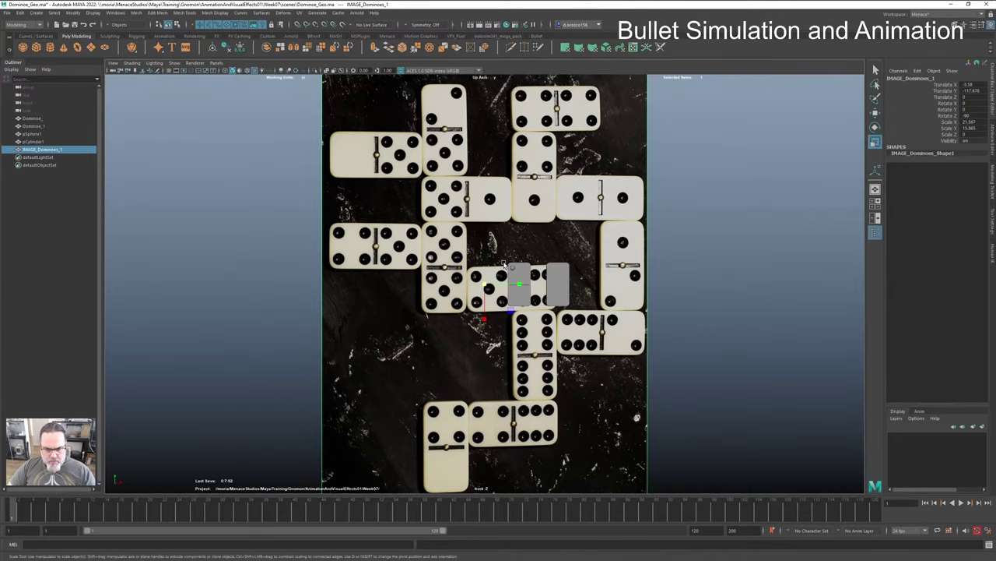
{"action": "left_click_drag", "start_coordinate": [488, 288], "coordinate": [327, 213]}
{"action": "key", "text": "e"}
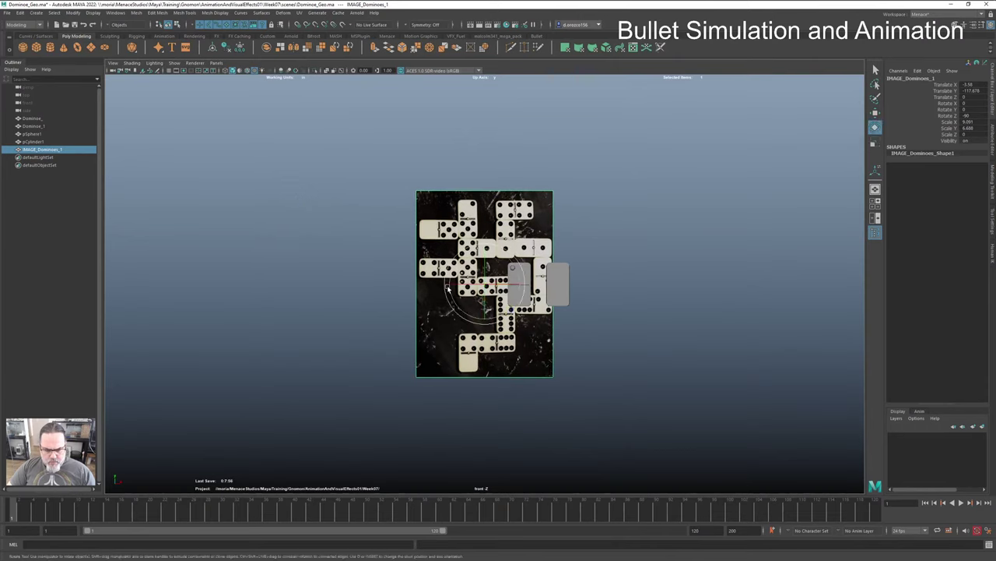
{"action": "key", "text": "w"}
{"action": "left_click_drag", "start_coordinate": [507, 261], "coordinate": [496, 229]}
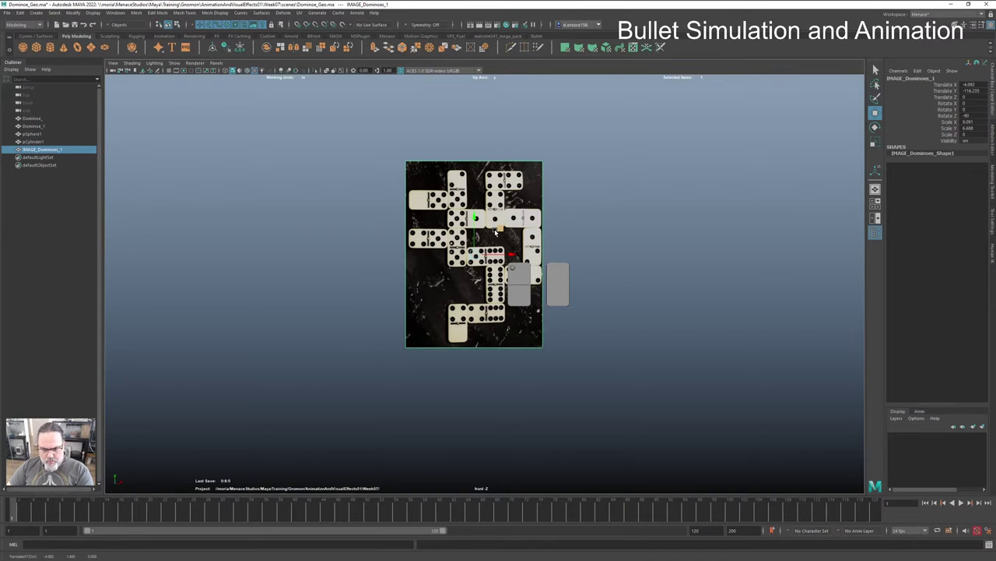
{"action": "right_click_drag", "start_coordinate": [496, 231], "coordinate": [753, 278], "text": "alt"}
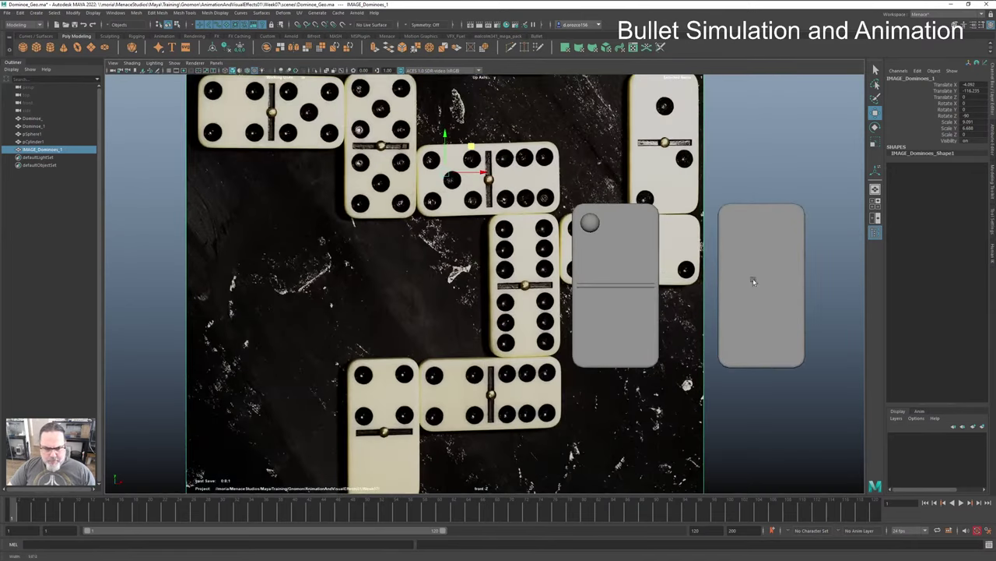
{"action": "middle_click_drag", "start_coordinate": [753, 277], "coordinate": [675, 245], "text": "alt"}
{"action": "right_click_drag", "start_coordinate": [675, 245], "coordinate": [585, 246], "text": "alt"}
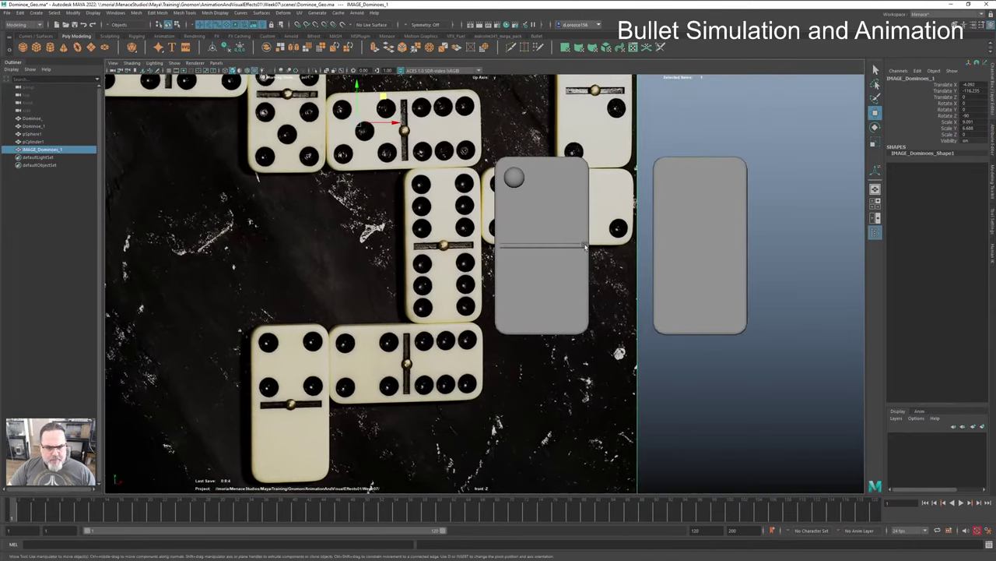
Step: Fine-tune the photo's scale and position until its dominoes match the models, about 10.4 by 7.7
{"action": "key", "text": "r"}
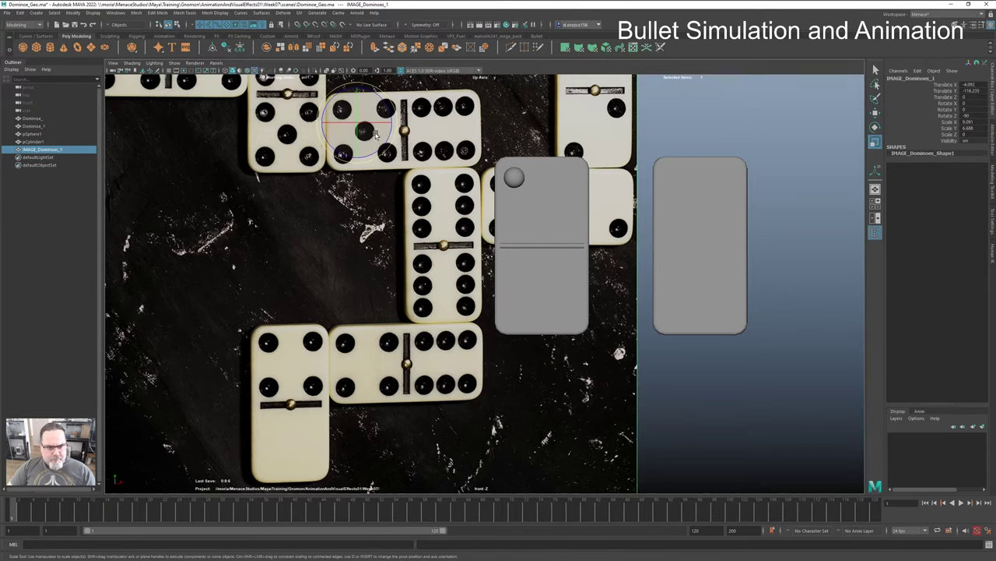
{"action": "left_click_drag", "start_coordinate": [375, 134], "coordinate": [443, 105]}
{"action": "key", "text": "w"}
{"action": "mouse_move", "coordinate": [356, 127]}
{"action": "left_mouse_down"}
{"action": "mouse_move", "coordinate": [341, 104]}
{"action": "mouse_move", "coordinate": [321, 113]}
{"action": "mouse_move", "coordinate": [348, 109]}
{"action": "left_mouse_up"}
{"action": "key", "text": "e"}
{"action": "key", "text": "r"}
{"action": "key", "text": "w"}
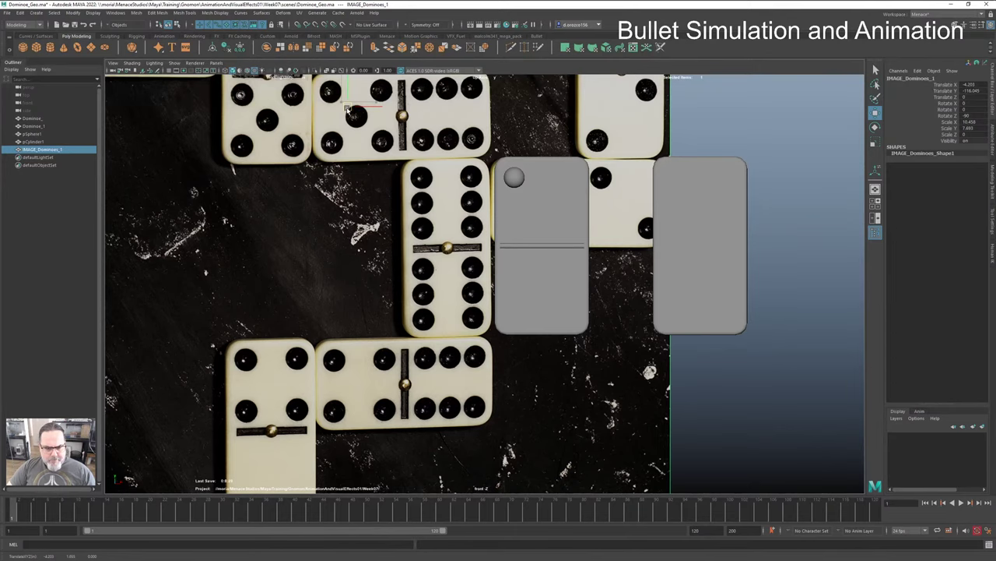
{"action": "left_click_drag", "start_coordinate": [348, 109], "coordinate": [314, 103]}
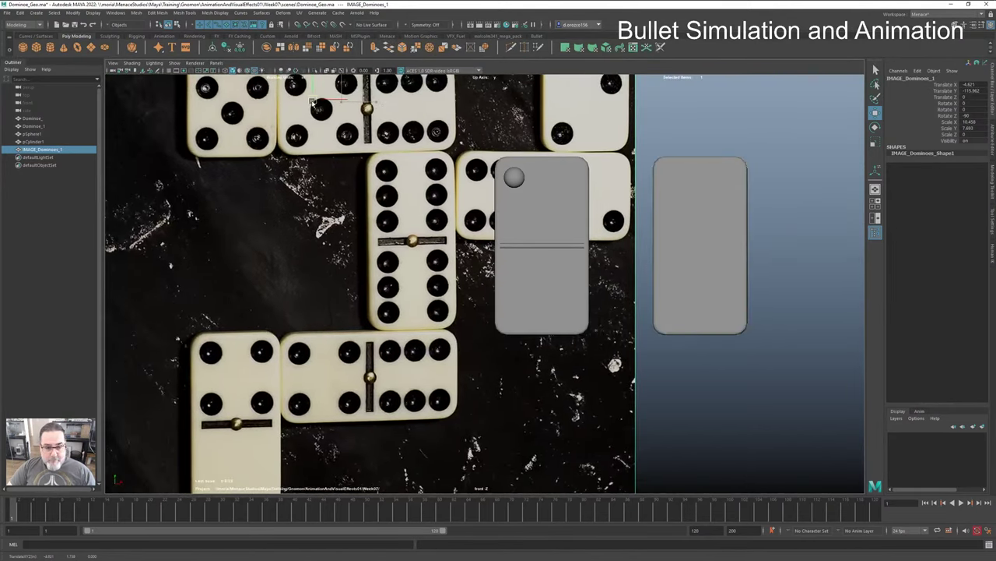
{"action": "key", "text": "e"}
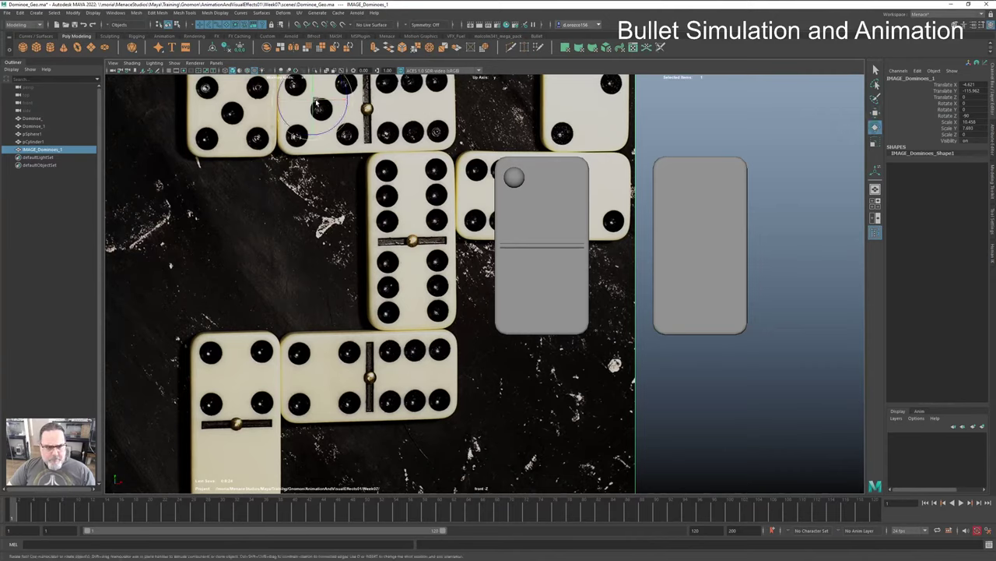
{"action": "key", "text": "r"}
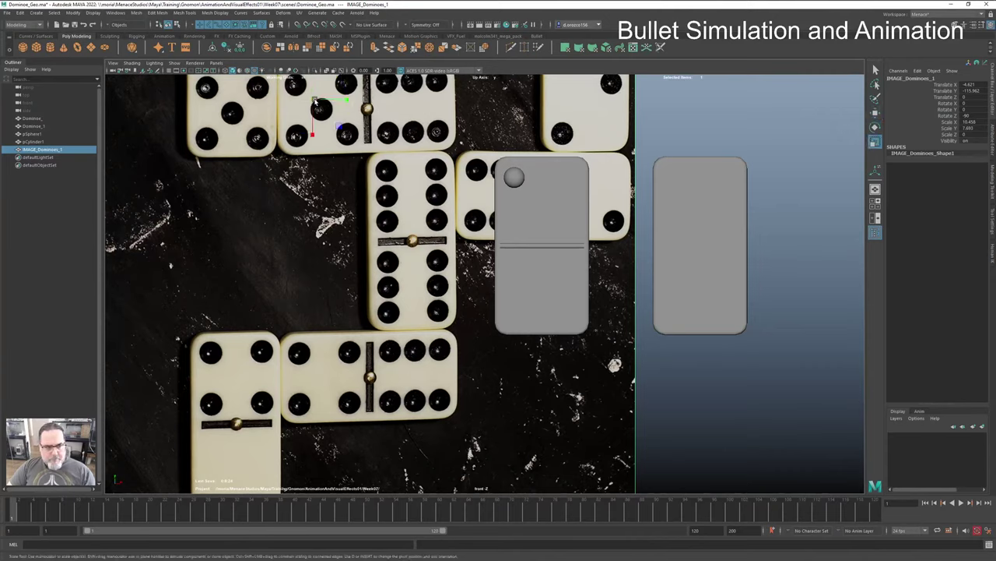
{"action": "left_click_drag", "start_coordinate": [315, 102], "coordinate": [343, 124]}
{"action": "key", "text": "e"}
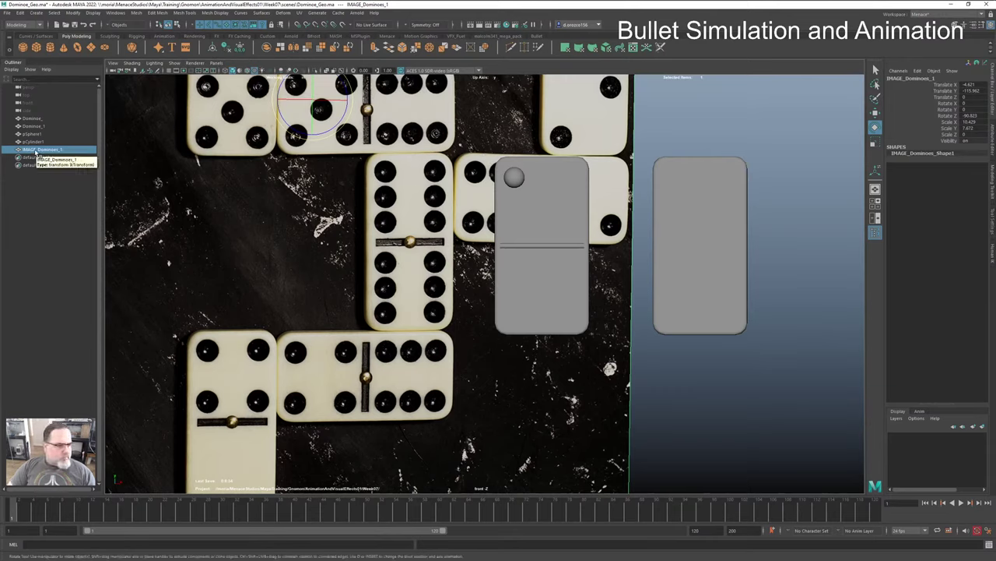
Step: Create a new display layer and rename it ImageRef
{"action": "left_click", "coordinate": [974, 427]}
{"action": "double_click", "coordinate": [927, 438]}
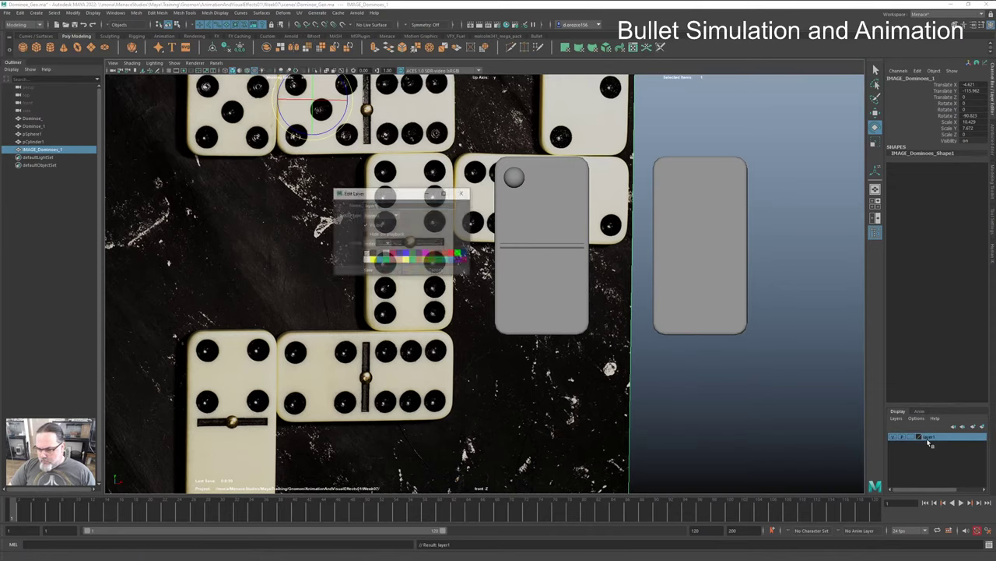
{"action": "key", "text": "BackSpace"}
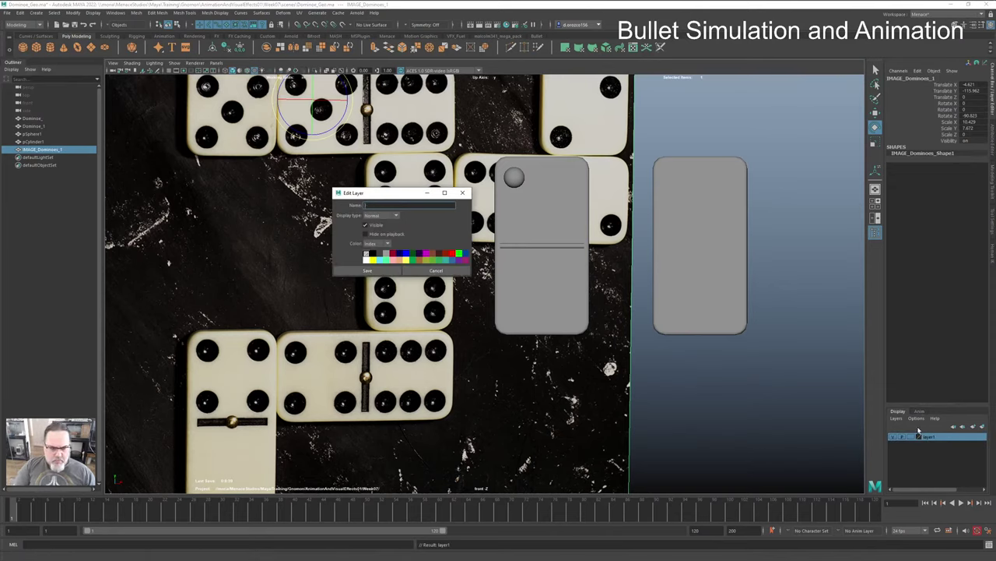
{"action": "type", "text": "Image"}
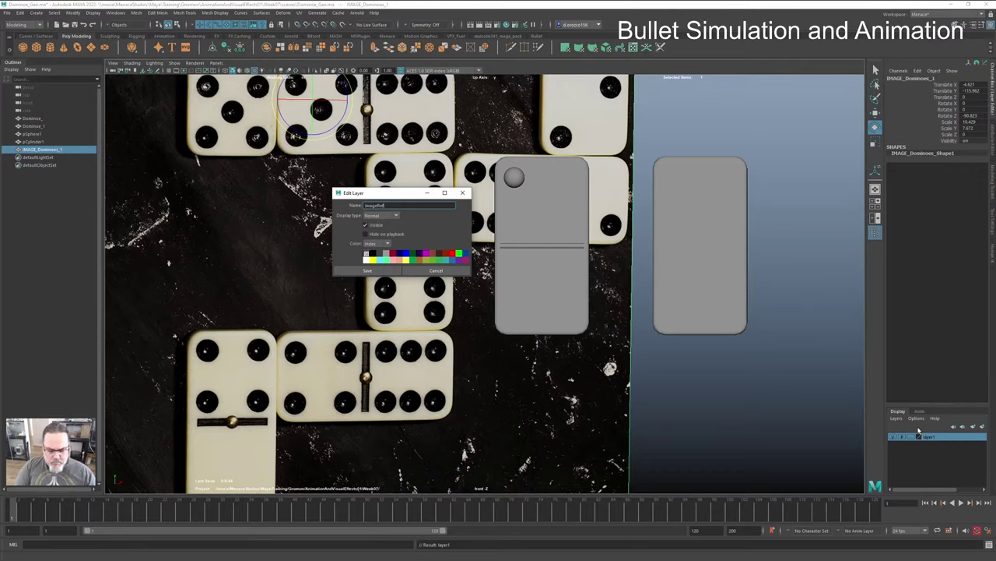
{"action": "type", "text": "Ref"}
{"action": "left_click", "coordinate": [355, 267]}
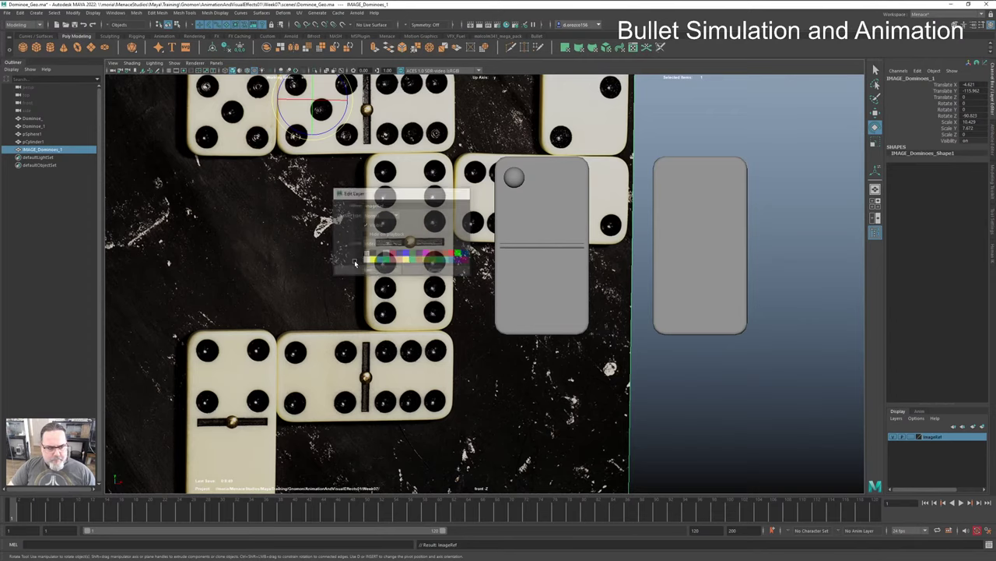
Step: Add the dominoes image plane to ImageRef, set the layer to Reference, and select the sphere
{"action": "right_click", "coordinate": [947, 439]}
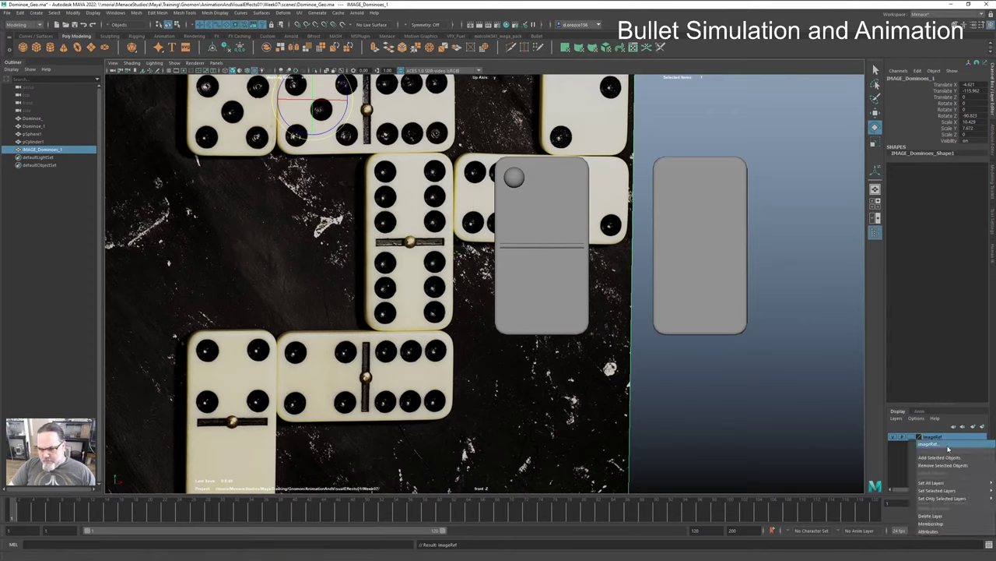
{"action": "left_click", "coordinate": [942, 457]}
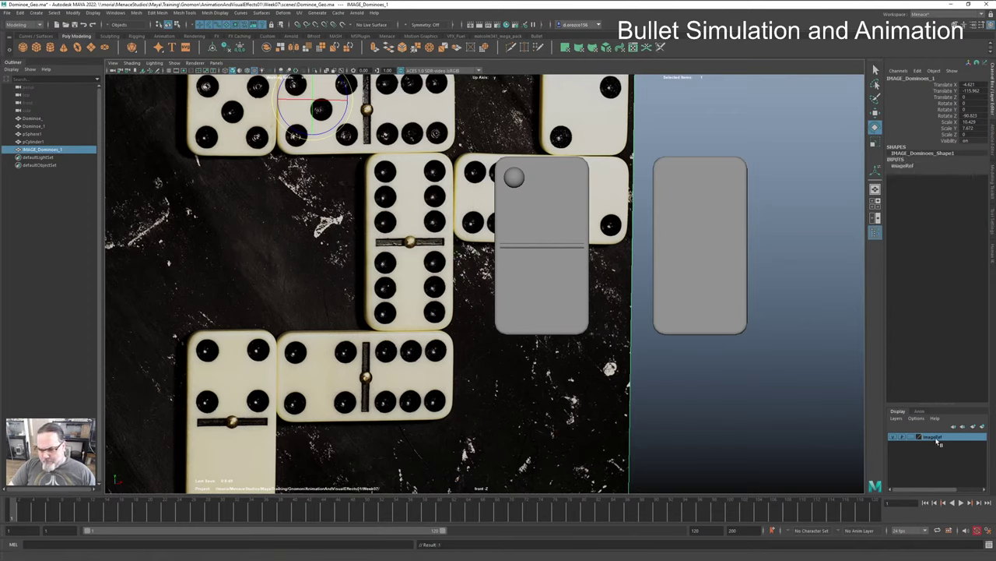
{"action": "left_click", "coordinate": [912, 436]}
{"action": "left_click", "coordinate": [912, 437]}
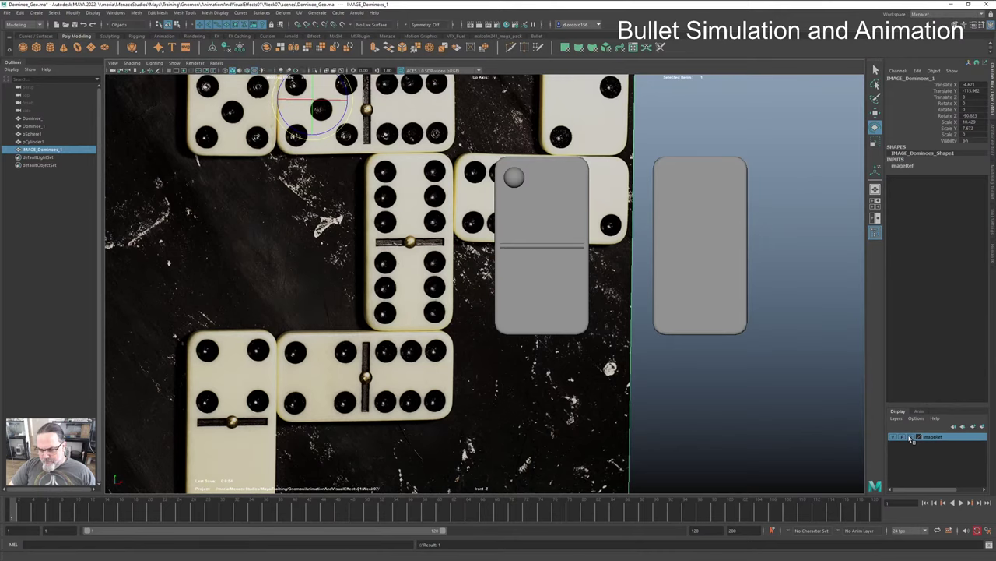
{"action": "left_click", "coordinate": [515, 181]}
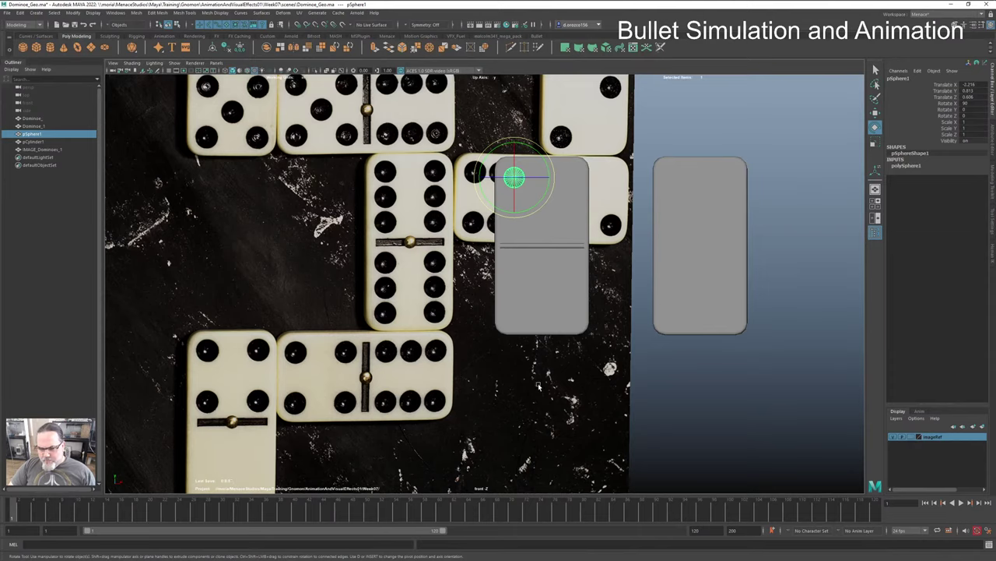
Step: Realign the dominoes reference image by moving it into place
{"action": "left_click", "coordinate": [506, 376]}
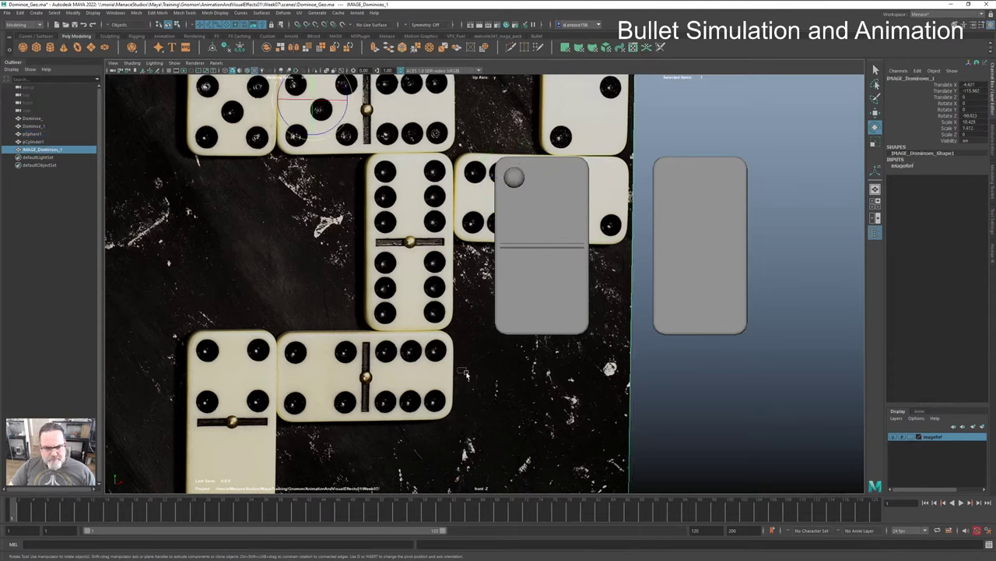
{"action": "key", "text": "w"}
{"action": "left_click_drag", "start_coordinate": [313, 98], "coordinate": [445, 163]}
{"action": "left_click_drag", "start_coordinate": [387, 86], "coordinate": [352, 106]}
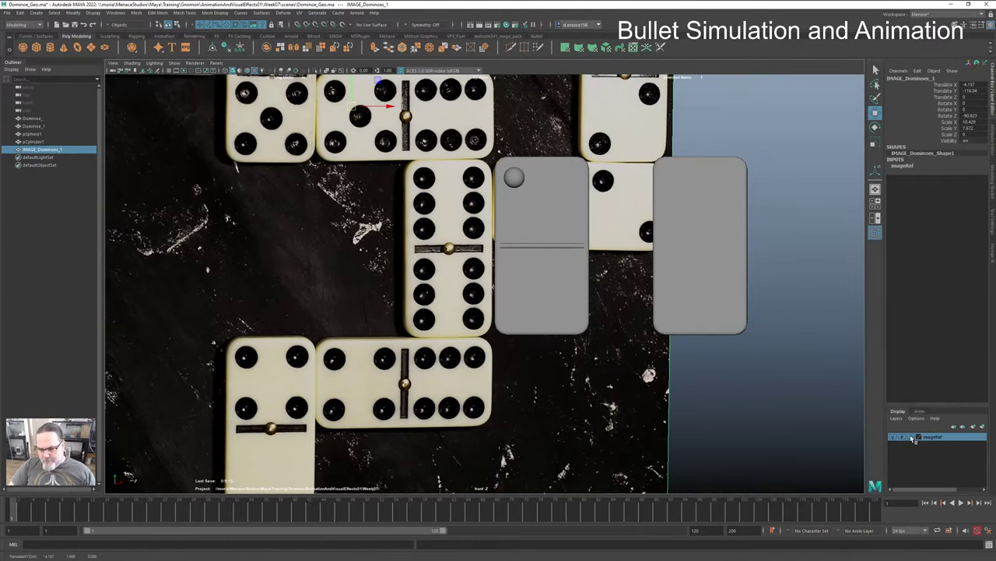
Step: Move the sphere along X onto the domino's top-left pip, about X -3.287
{"action": "left_click", "coordinate": [514, 178]}
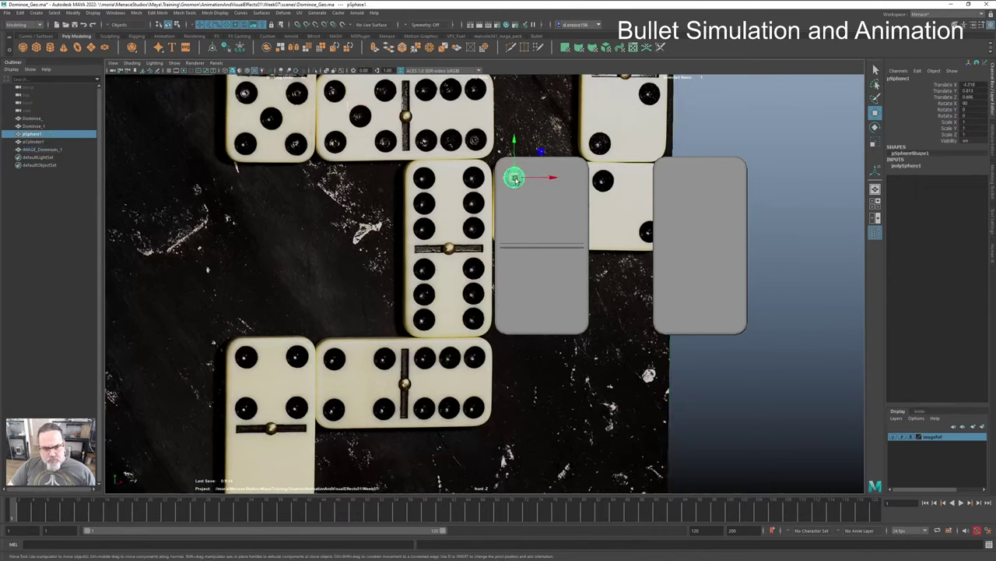
{"action": "left_click_drag", "start_coordinate": [558, 180], "coordinate": [466, 178]}
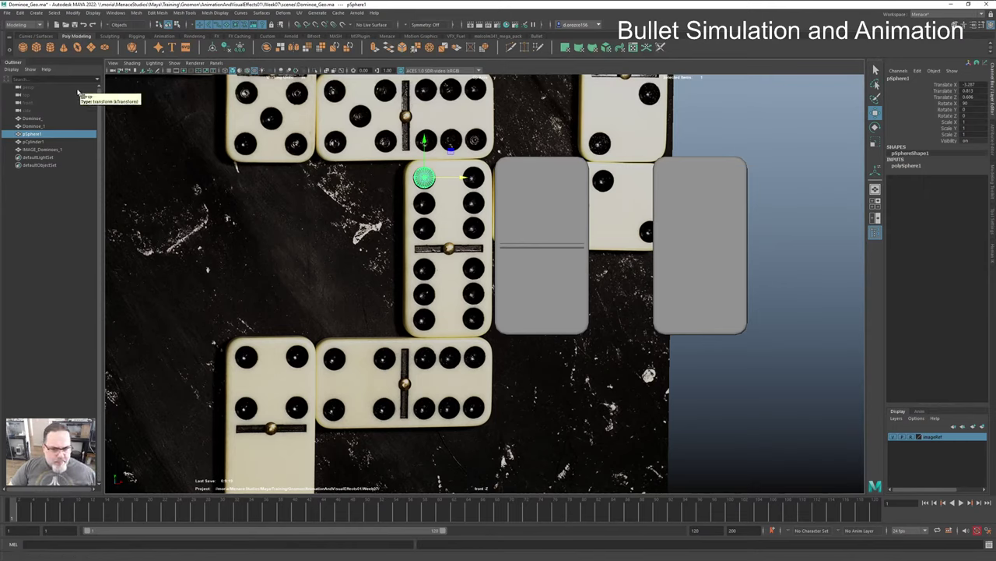
{"action": "mouse_move", "coordinate": [160, 7]}
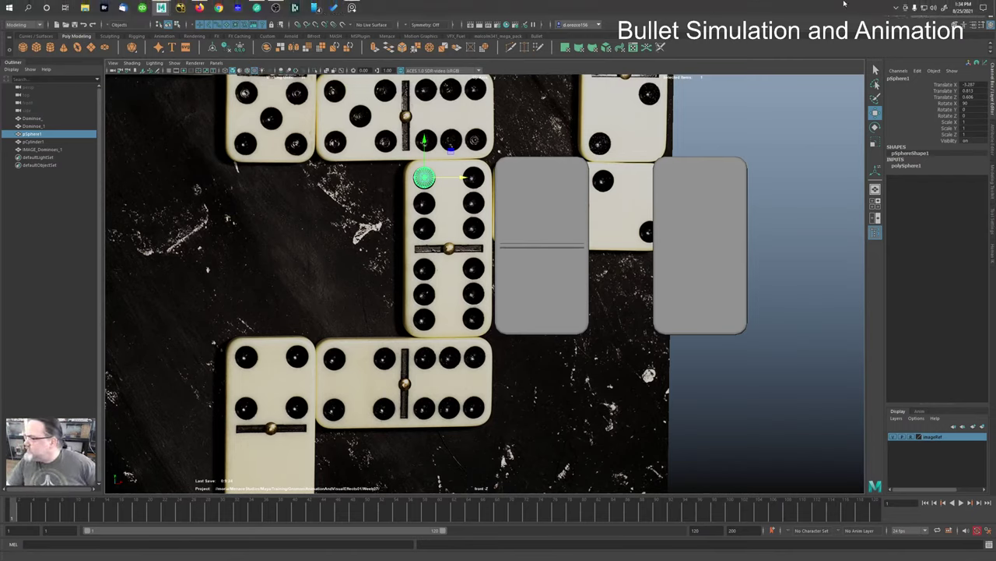
{"action": "right_click", "coordinate": [104, 7]}
{"action": "key", "text": "Escape"}
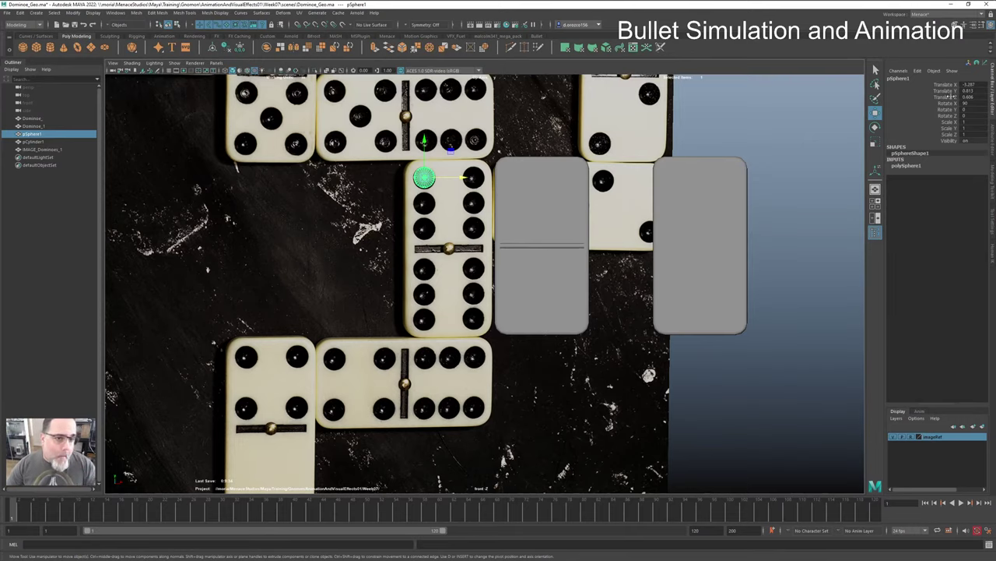
Step: Expand the sphere's radius and subdivision settings in the Channel Box
{"action": "scroll", "coordinate": [521, 239], "scroll_direction": "up", "scroll_amount": 3}
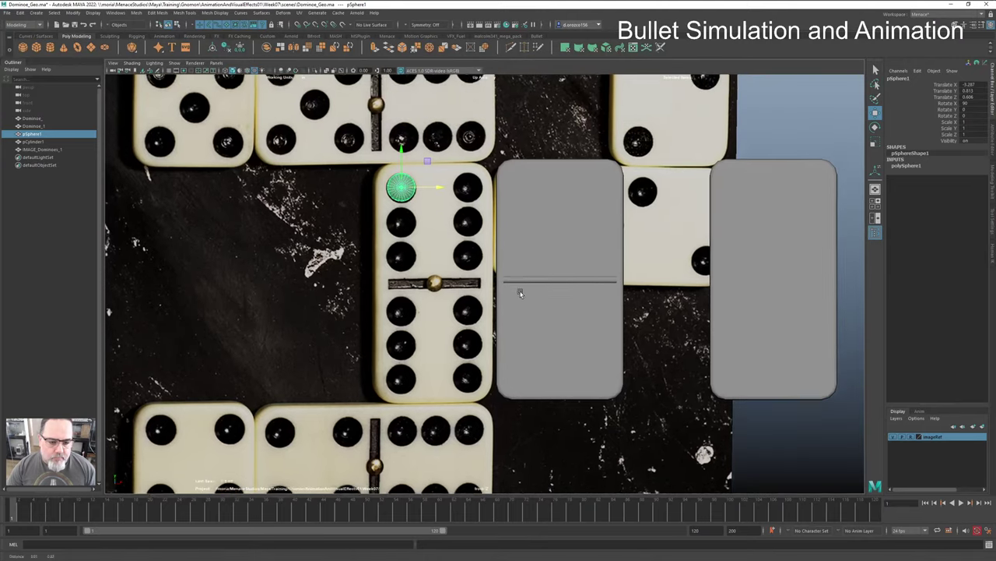
{"action": "scroll", "coordinate": [521, 293], "scroll_direction": "up", "scroll_amount": 3}
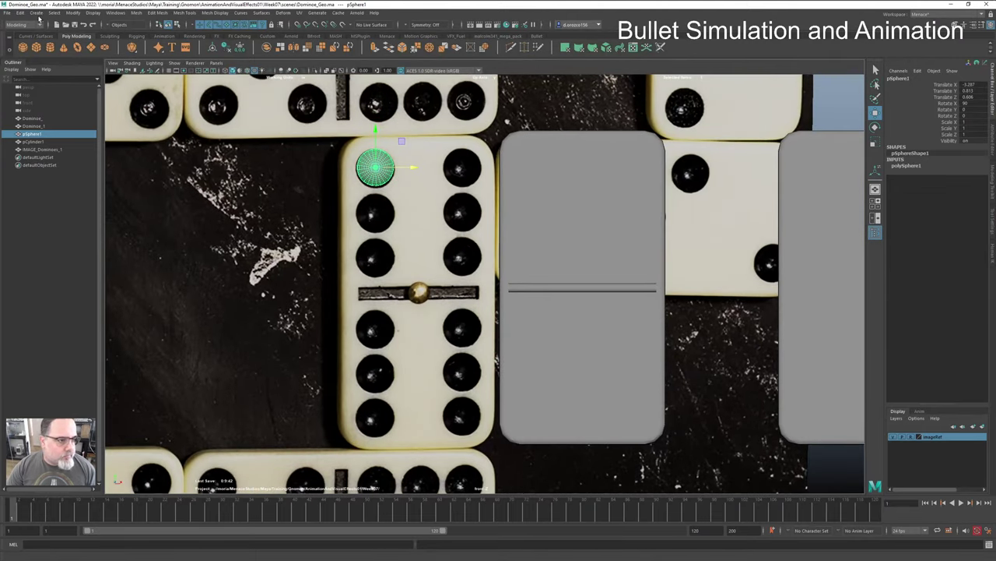
{"action": "left_click", "coordinate": [19, 13]}
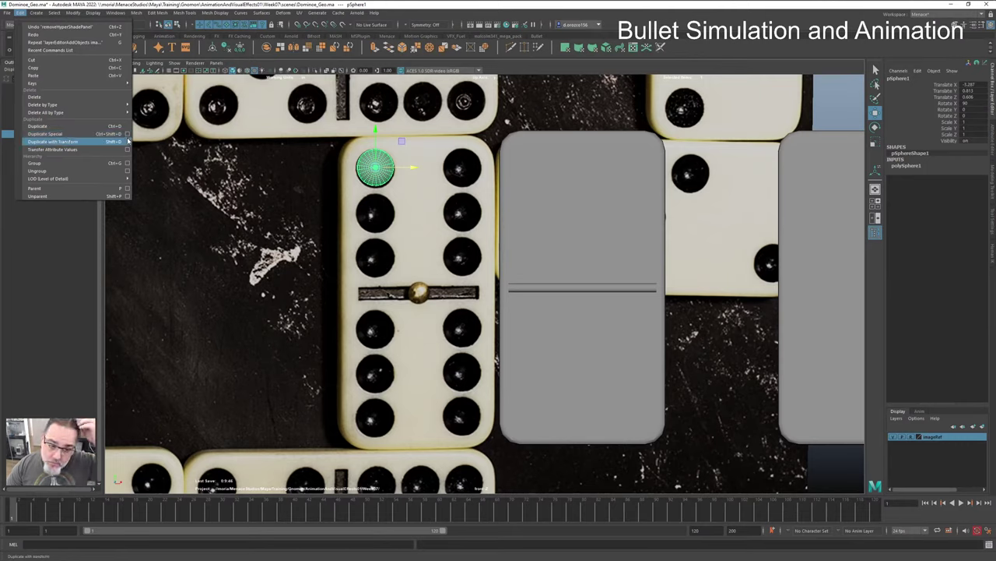
{"action": "left_click", "coordinate": [907, 165]}
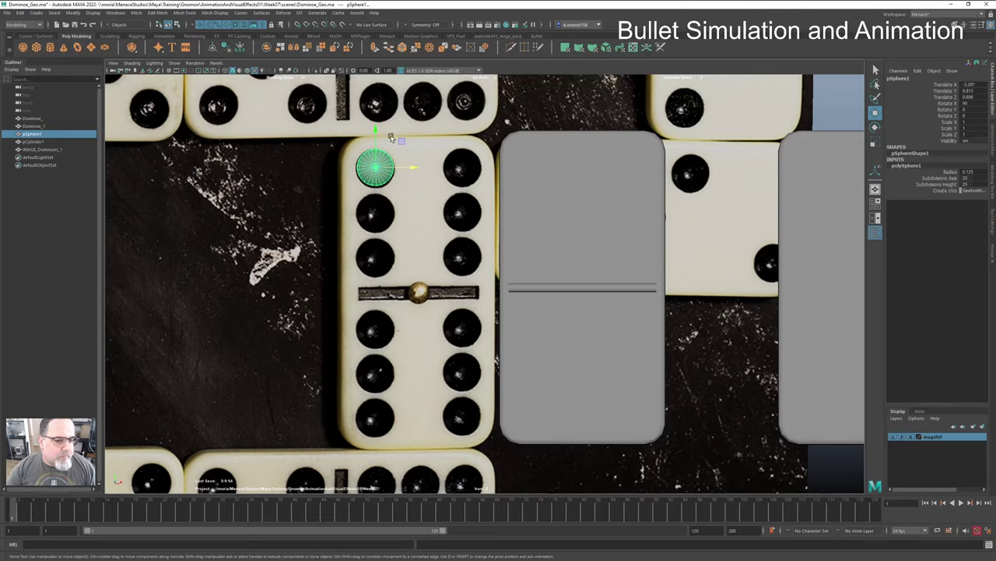
Step: Duplicate the sphere with transform to fill the left pip column with three spheres
{"action": "left_click", "coordinate": [37, 14]}
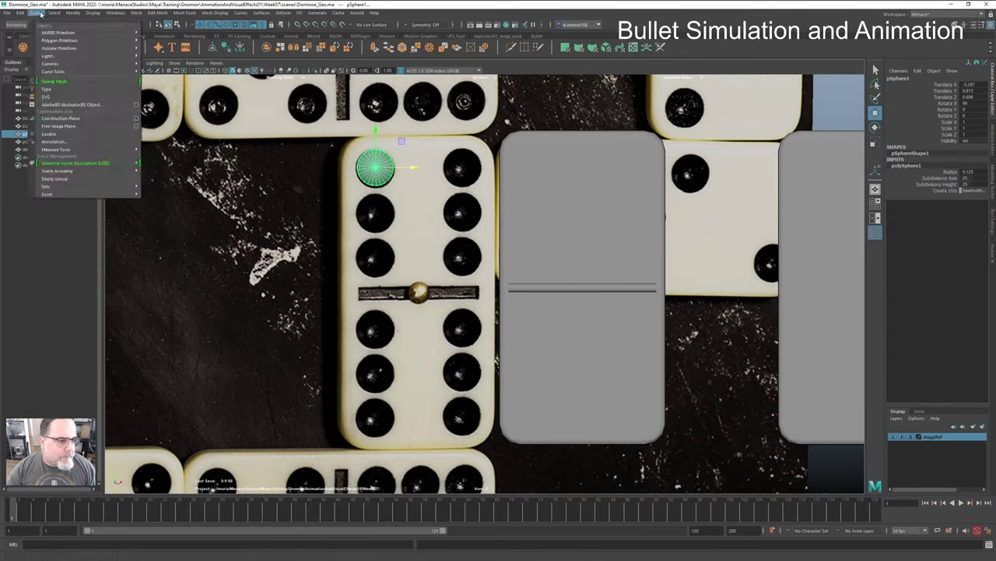
{"action": "mouse_move", "coordinate": [20, 13]}
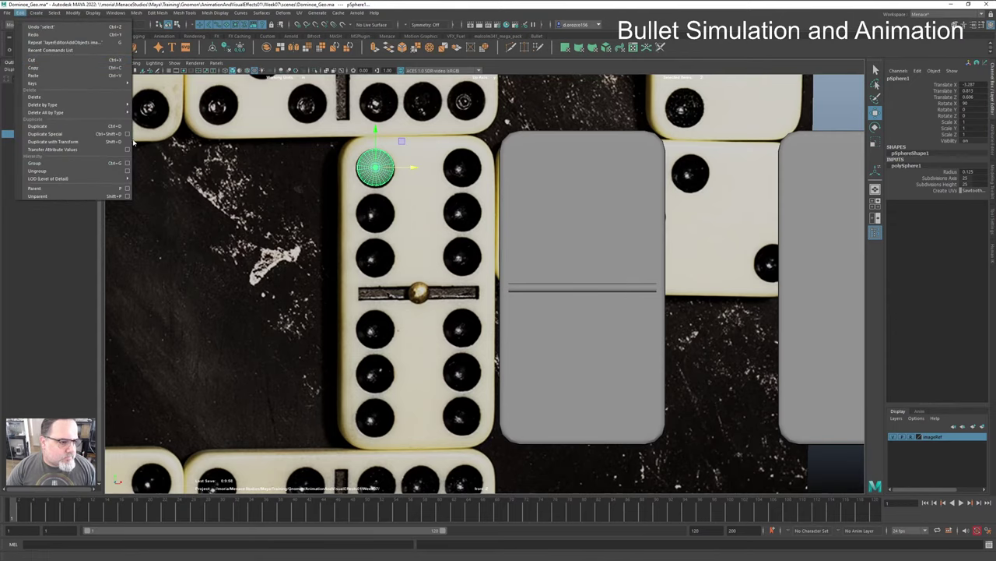
{"action": "left_click", "coordinate": [119, 142]}
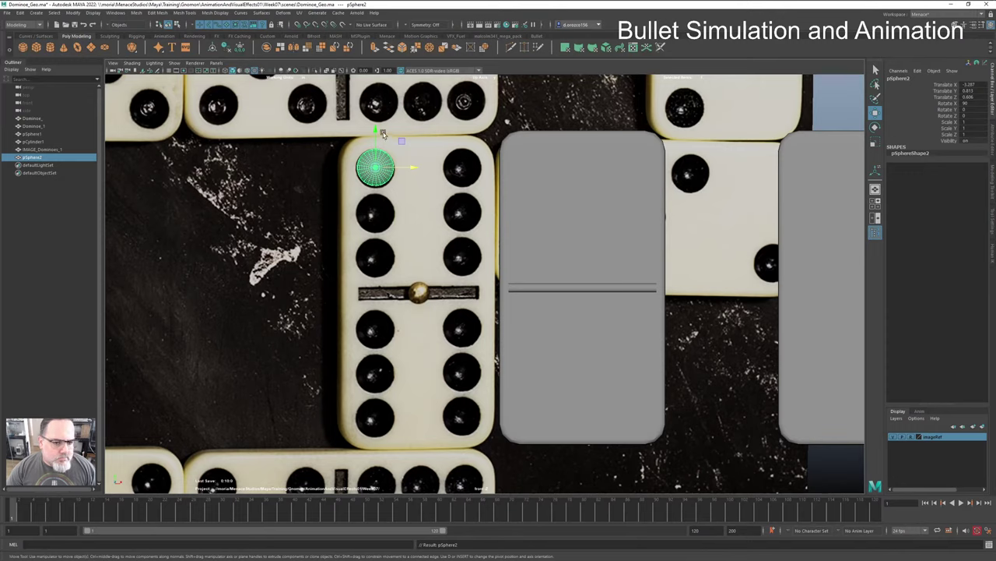
{"action": "left_click_drag", "start_coordinate": [377, 131], "coordinate": [375, 177]}
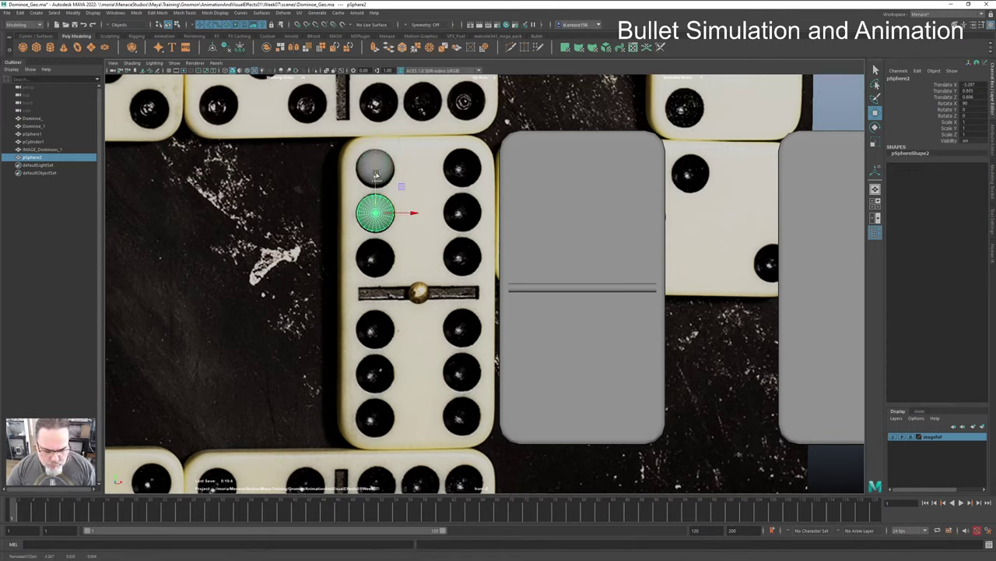
{"action": "key", "text": "shift+d"}
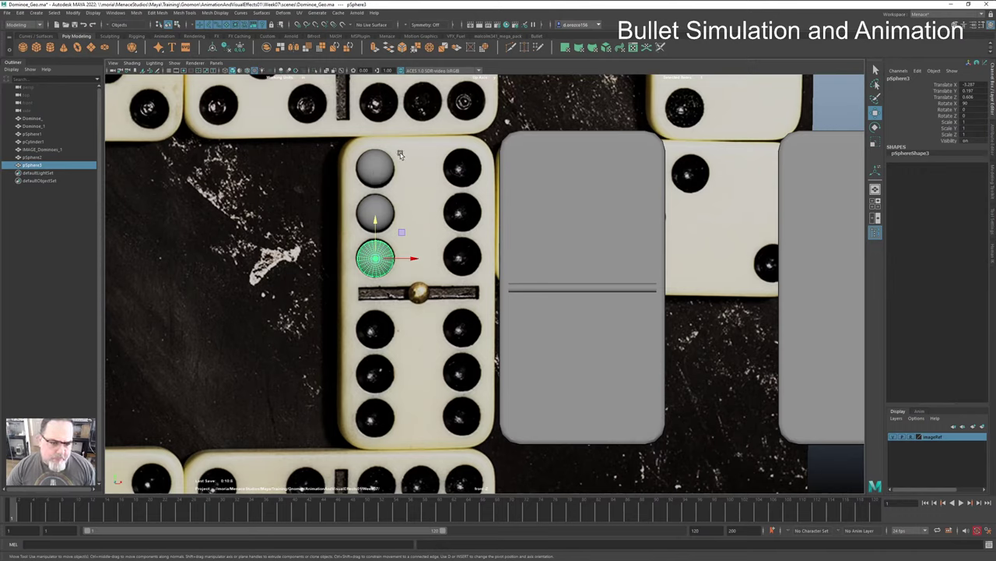
Step: Duplicate the three left-column spheres and move them onto the right pip column
{"action": "left_click_drag", "start_coordinate": [396, 272], "coordinate": [413, 187]}
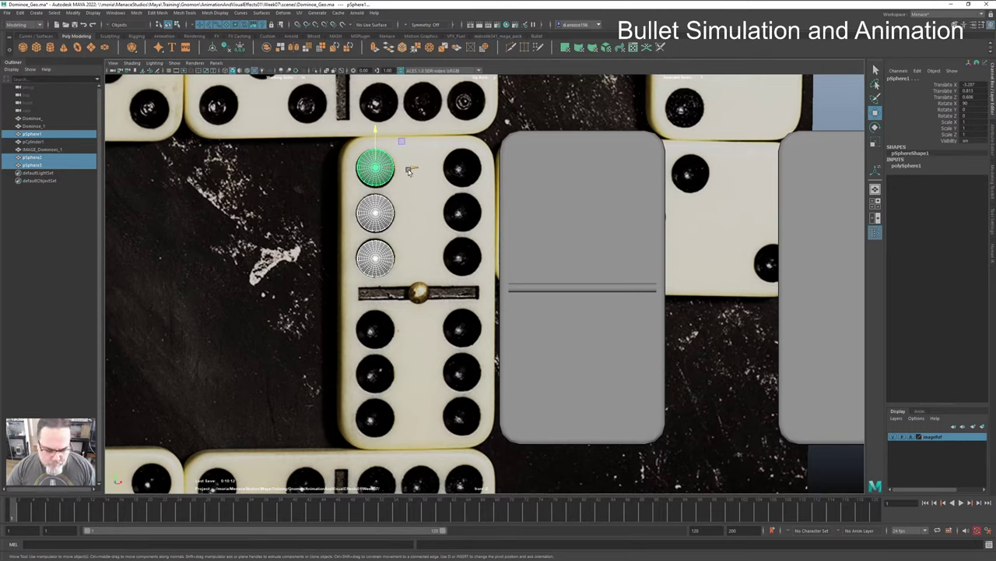
{"action": "left_click", "coordinate": [21, 13]}
{"action": "left_click", "coordinate": [37, 125]}
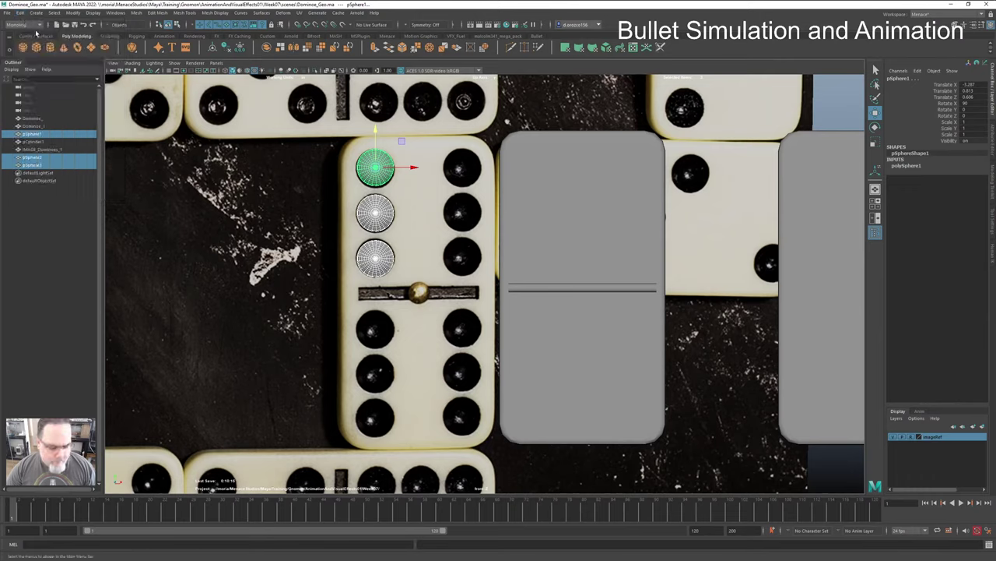
{"action": "left_click_drag", "start_coordinate": [413, 170], "coordinate": [500, 173]}
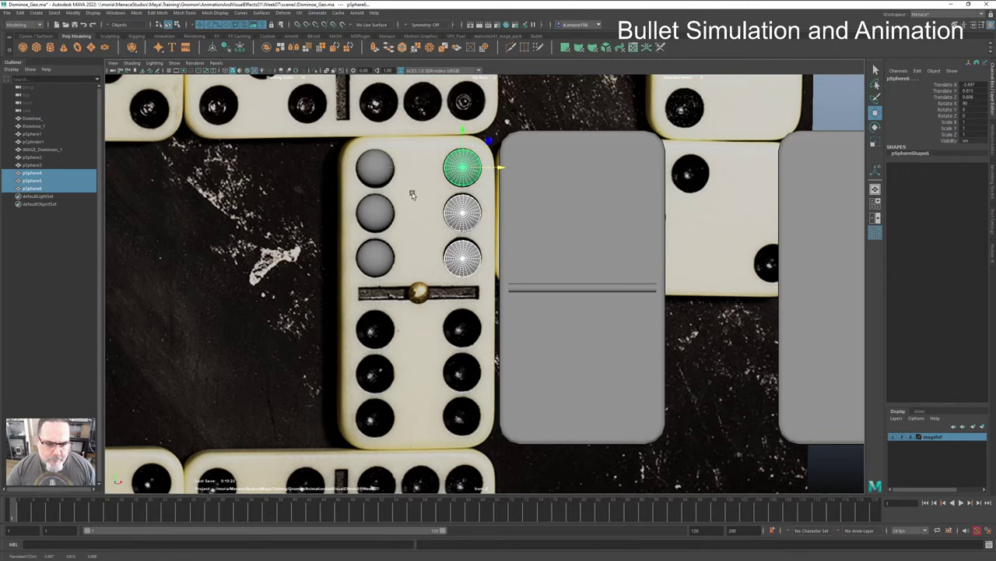
Step: Duplicate the six upper spheres onto the lower-half pips, then select the center-bar cylinder
{"action": "left_click_drag", "start_coordinate": [335, 144], "coordinate": [397, 269]}
{"action": "left_click_drag", "start_coordinate": [456, 251], "coordinate": [457, 153], "text": "shift"}
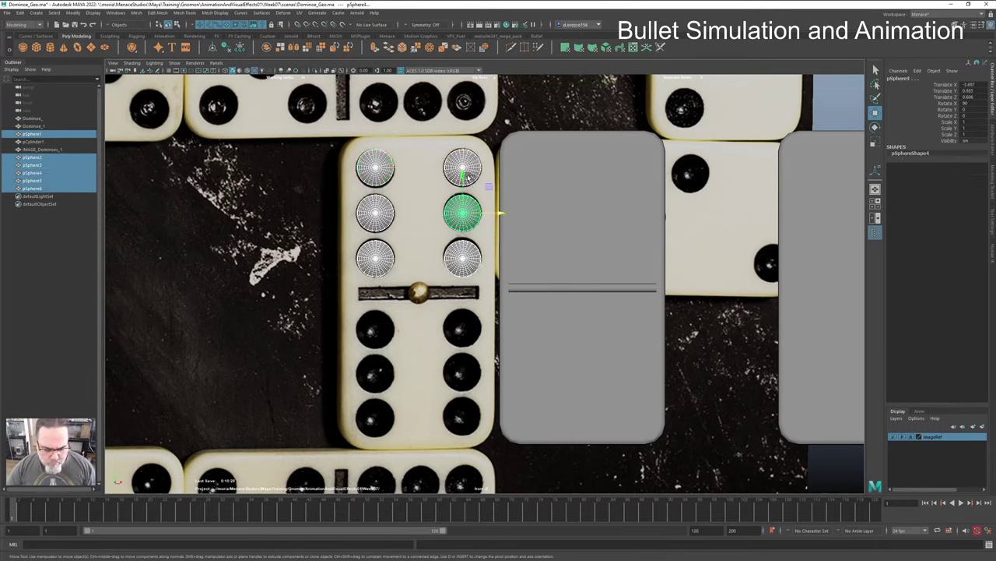
{"action": "key", "text": "ctrl+d"}
{"action": "left_click_drag", "start_coordinate": [464, 176], "coordinate": [462, 335]}
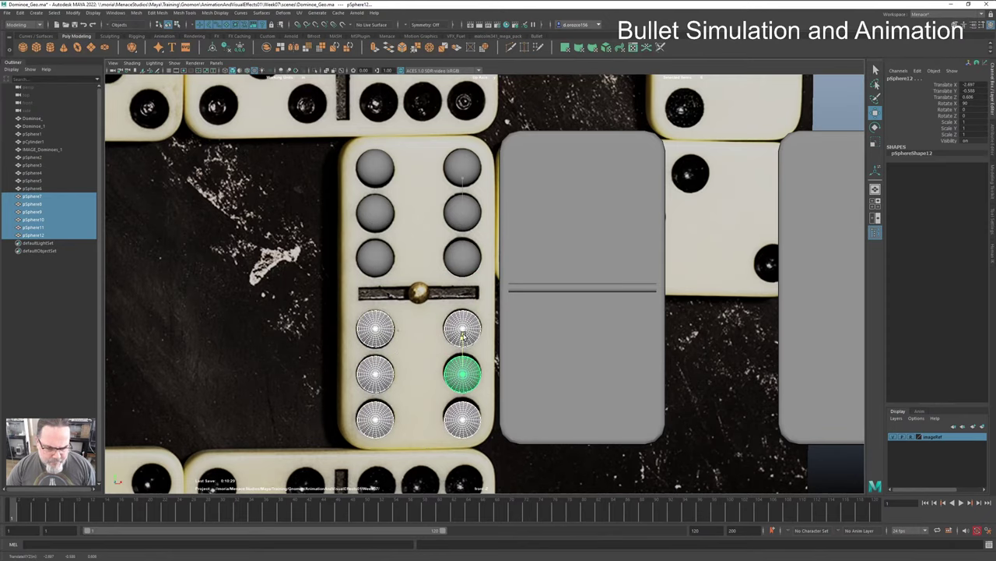
{"action": "left_click", "coordinate": [527, 290]}
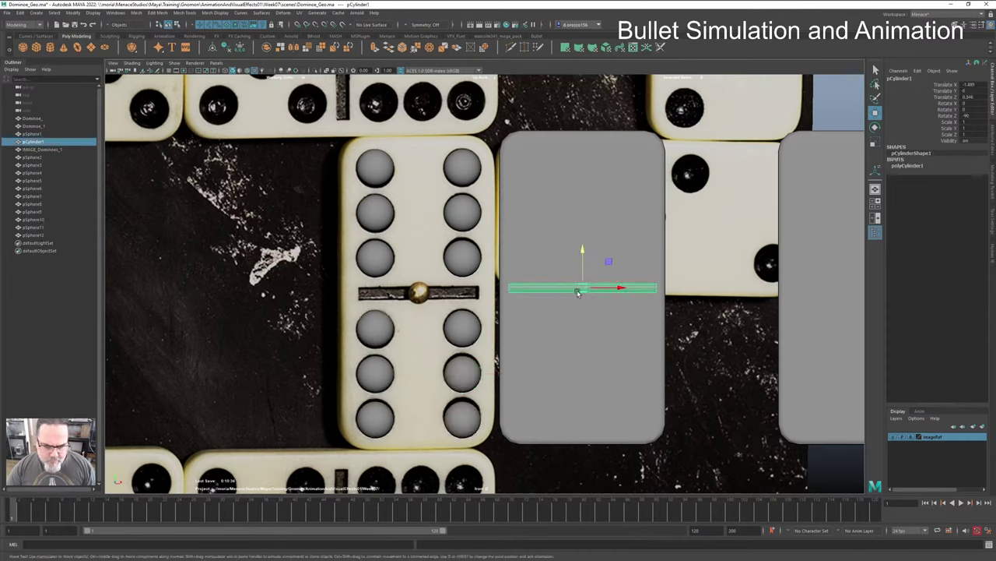
Step: Move the center bar onto the domino's centre line and set its height to 0.75
{"action": "left_click_drag", "start_coordinate": [621, 289], "coordinate": [460, 295]}
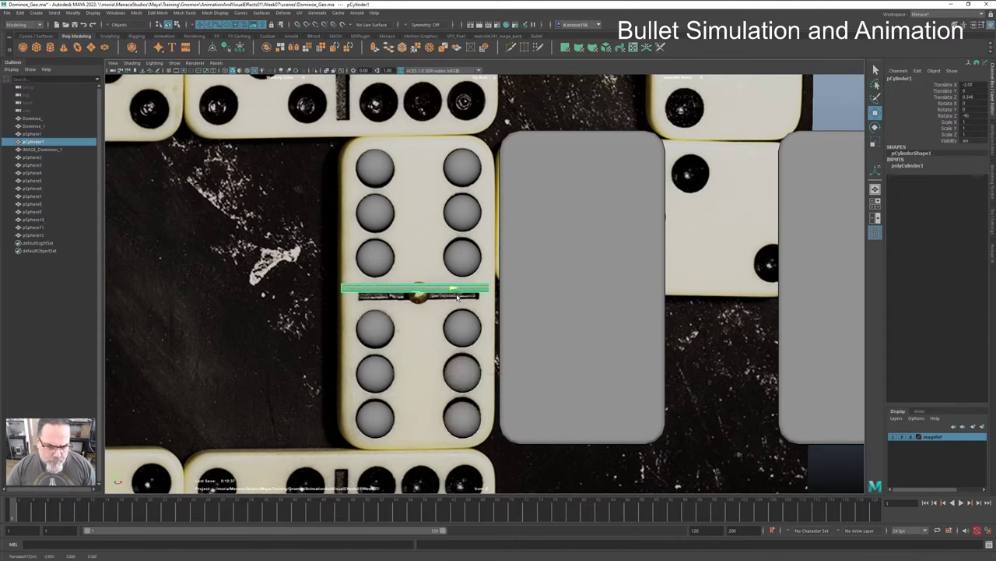
{"action": "left_click", "coordinate": [907, 165]}
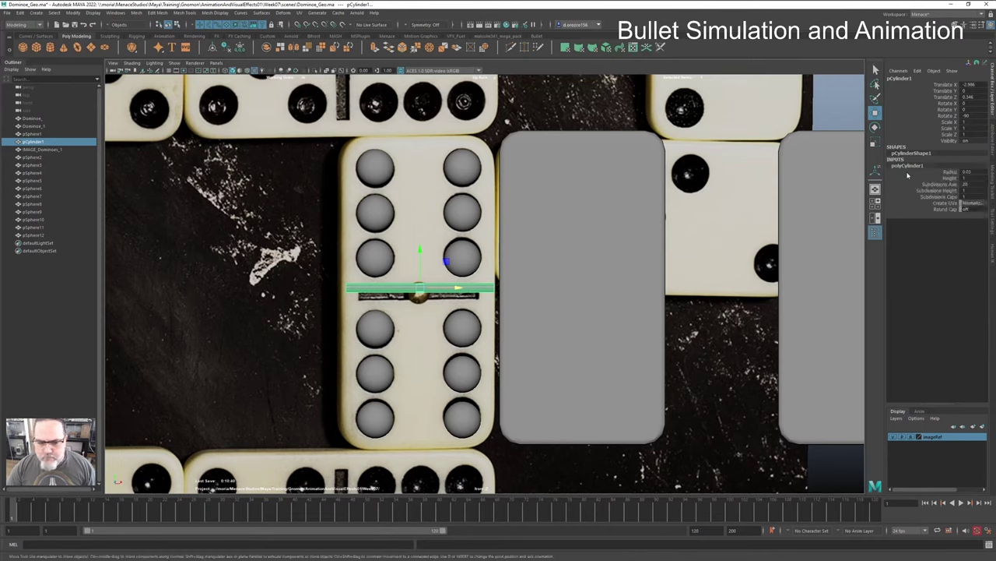
{"action": "double_click", "coordinate": [967, 178]}
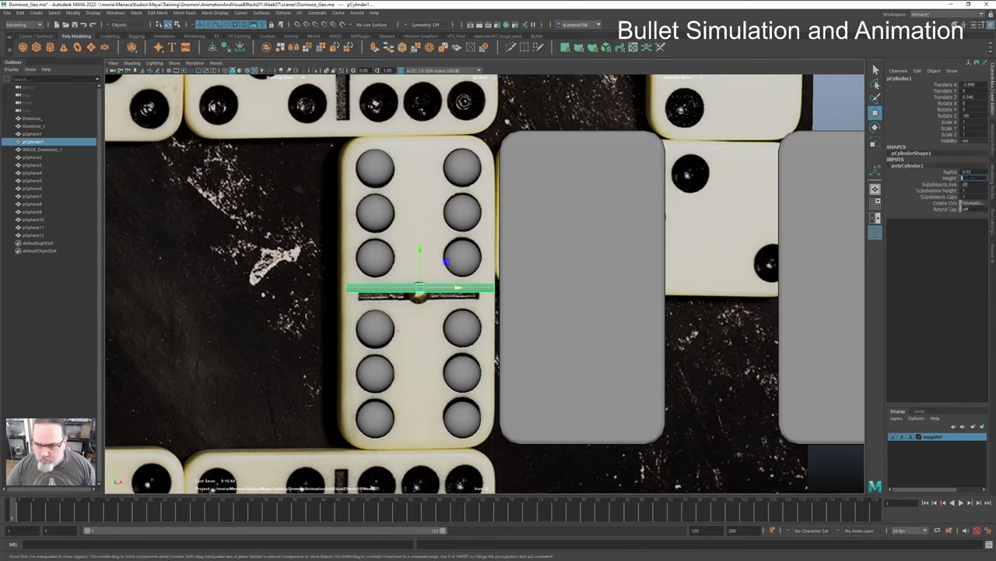
{"action": "type", "text": "0.75"}
{"action": "key", "text": "Tab"}
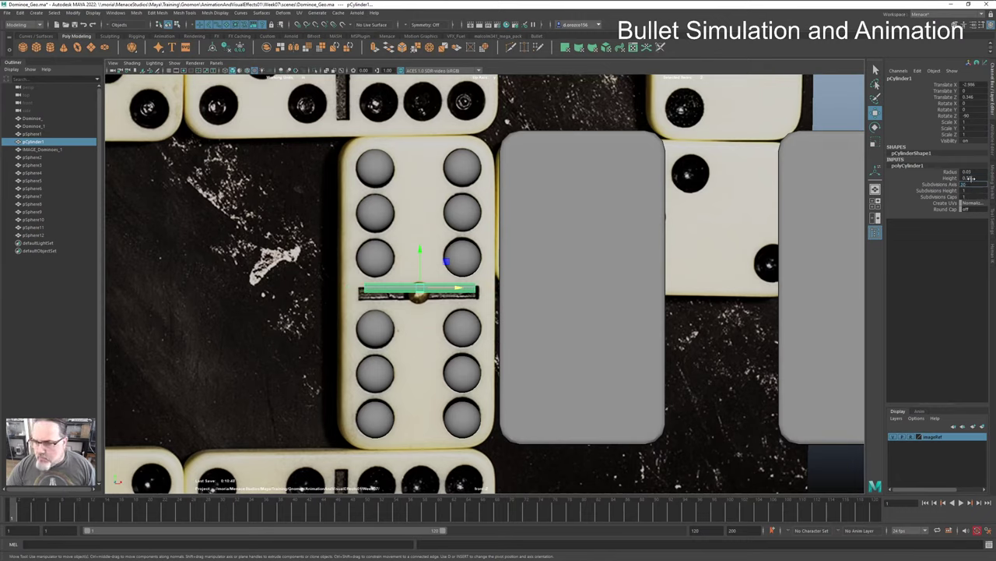
Step: Fine-tune the bar height to about 0.85 and set its radius to 0.04
{"action": "double_click", "coordinate": [970, 178]}
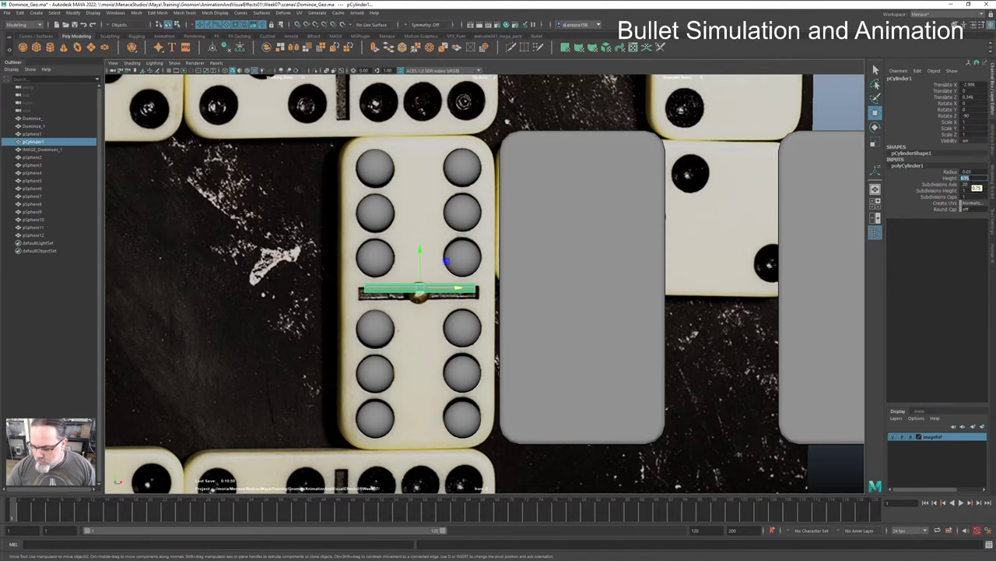
{"action": "type", "text": "0.76"}
{"action": "key", "text": "Tab"}
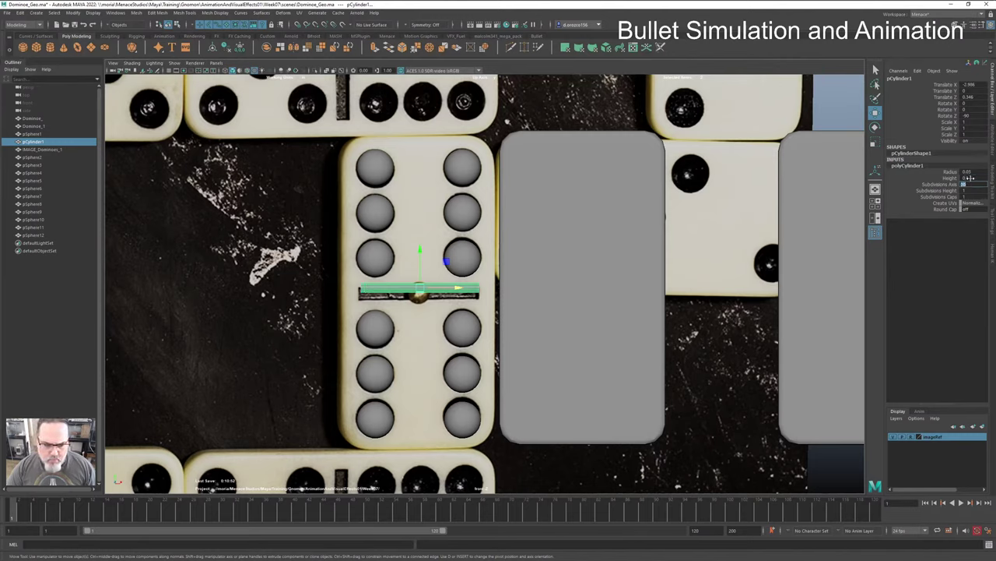
{"action": "double_click", "coordinate": [970, 179]}
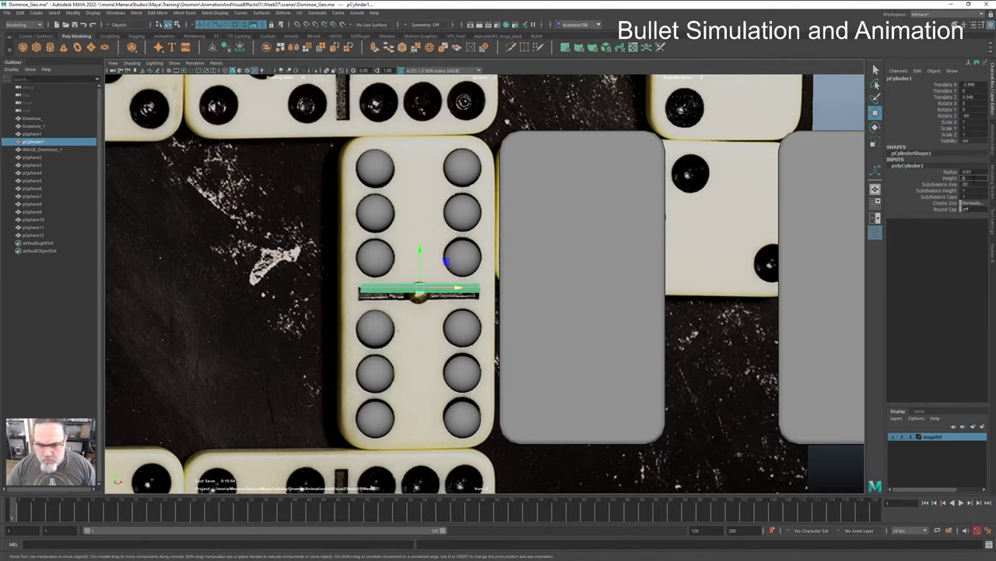
{"action": "key", "text": "Tab"}
{"action": "double_click", "coordinate": [970, 178]}
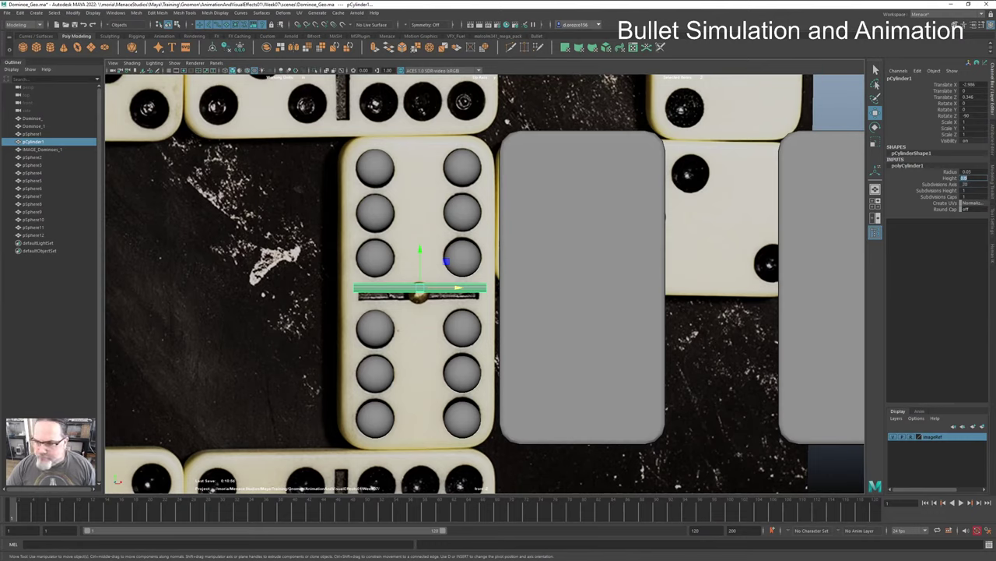
{"action": "key", "text": "Tab"}
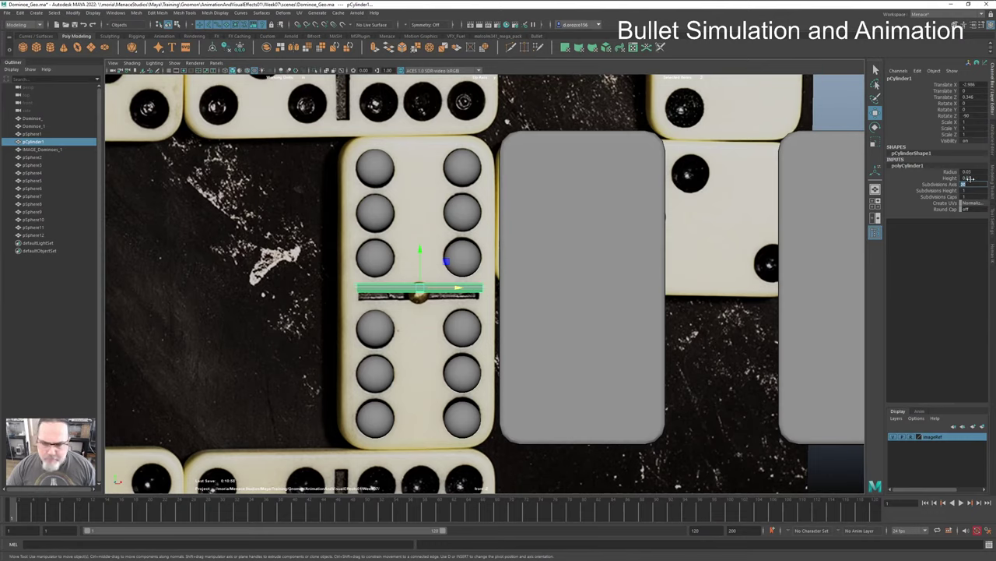
{"action": "double_click", "coordinate": [971, 171]}
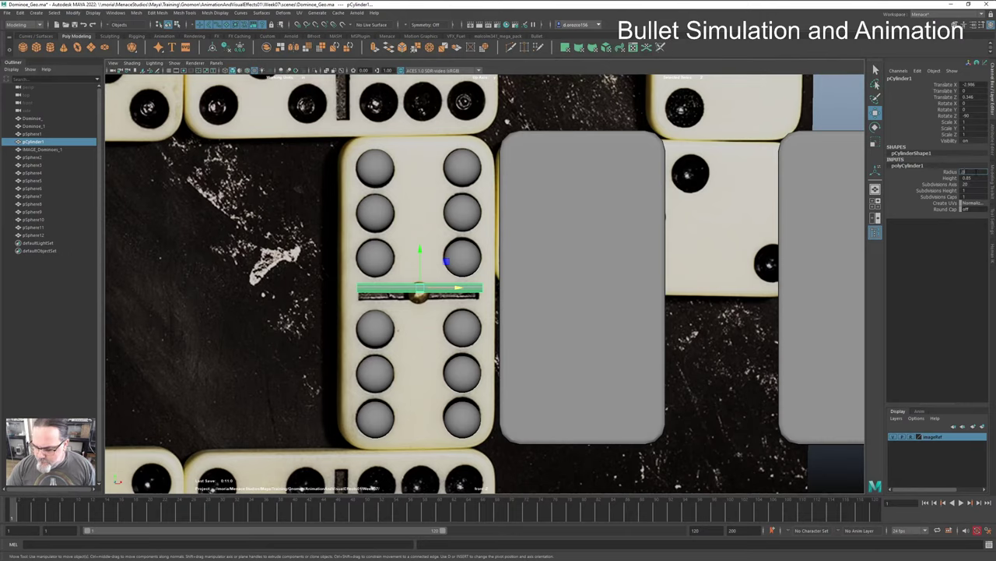
{"action": "type", "text": "0.04"}
{"action": "key", "text": "Return"}
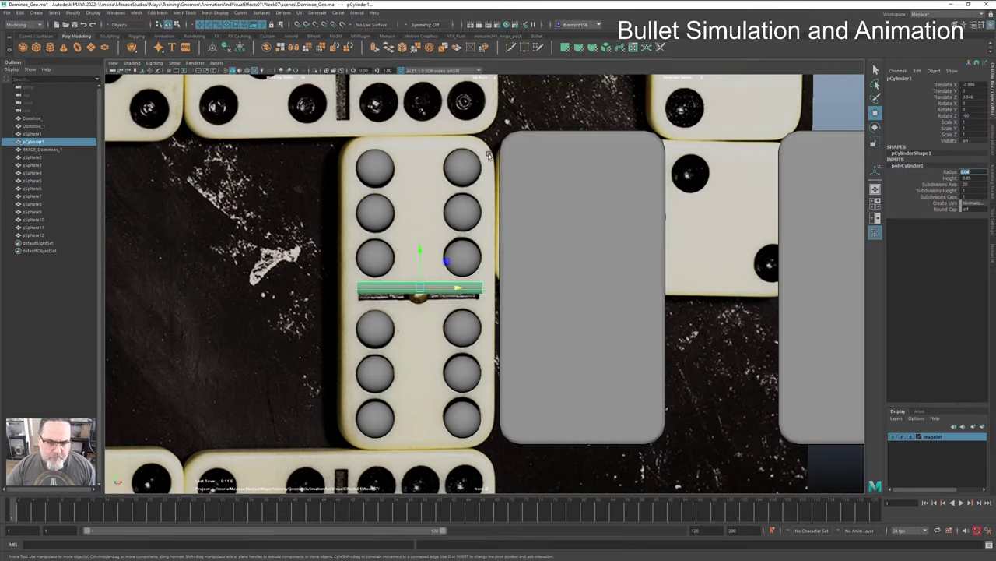
Step: Move the twelve pips and center bar onto the grey domino, nudging the pips up to Y 0.851
{"action": "left_click_drag", "start_coordinate": [489, 147], "coordinate": [339, 436]}
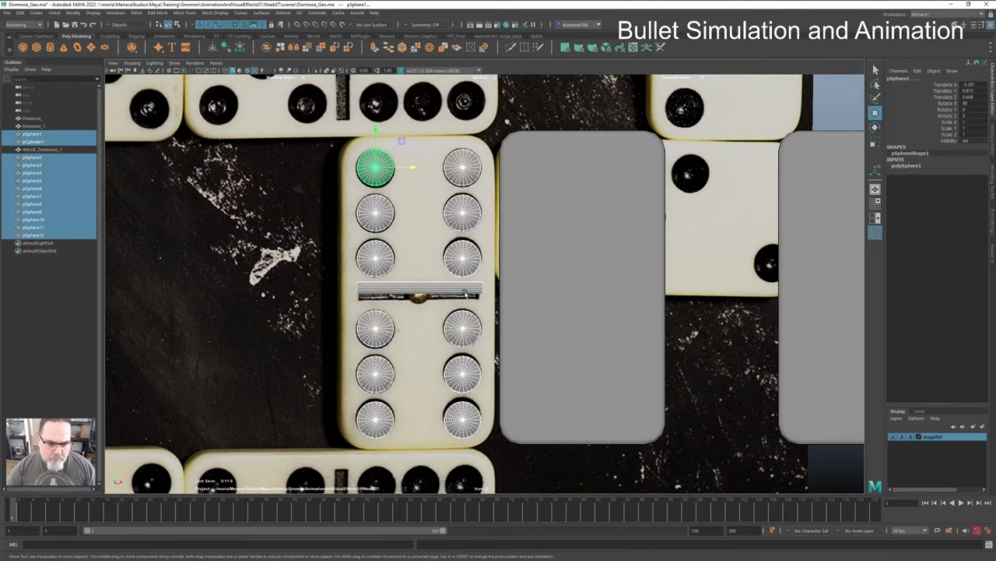
{"action": "left_click_drag", "start_coordinate": [414, 169], "coordinate": [576, 175]}
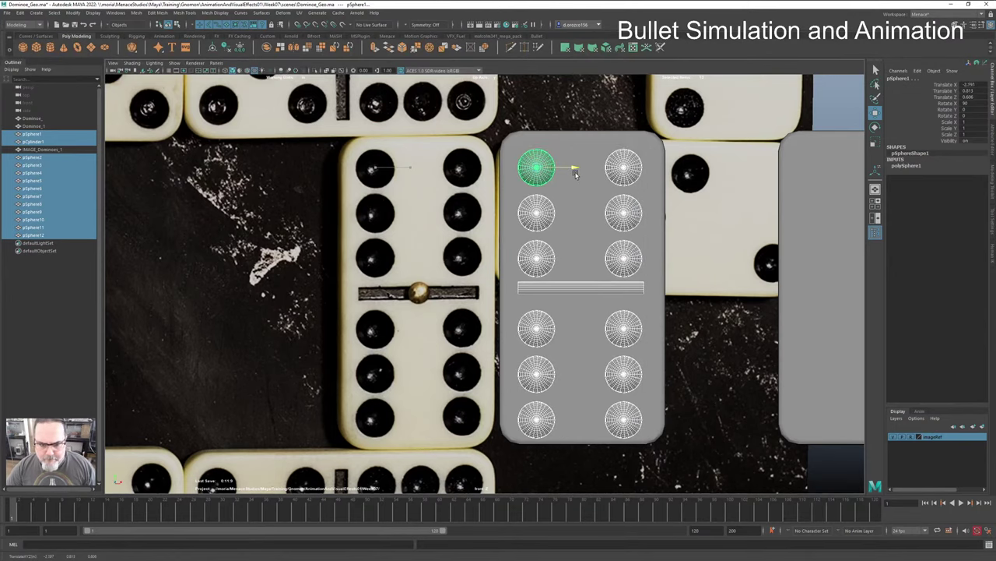
{"action": "left_click", "coordinate": [576, 287], "text": "ctrl"}
{"action": "left_click_drag", "start_coordinate": [537, 132], "coordinate": [537, 125]}
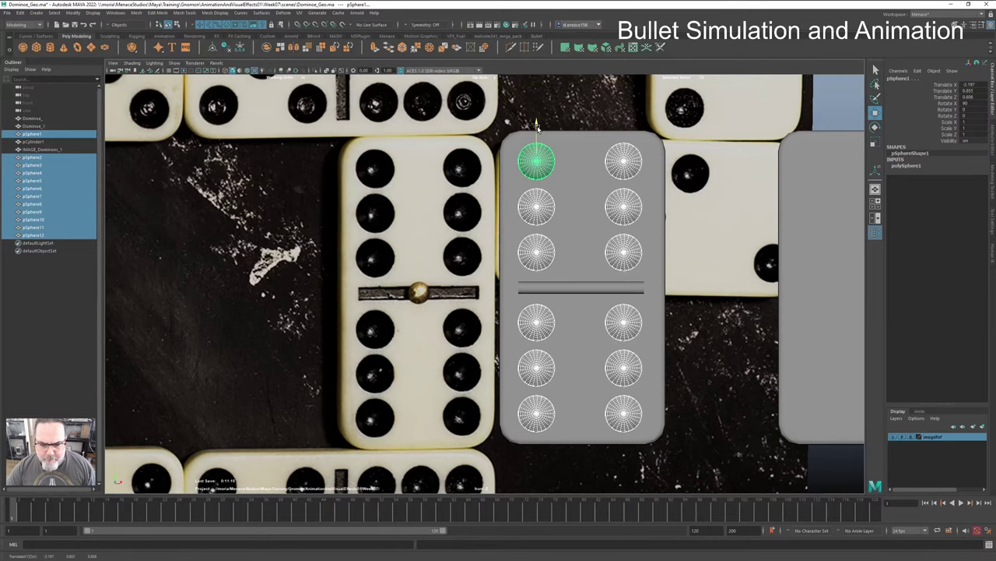
{"action": "left_click", "coordinate": [573, 289]}
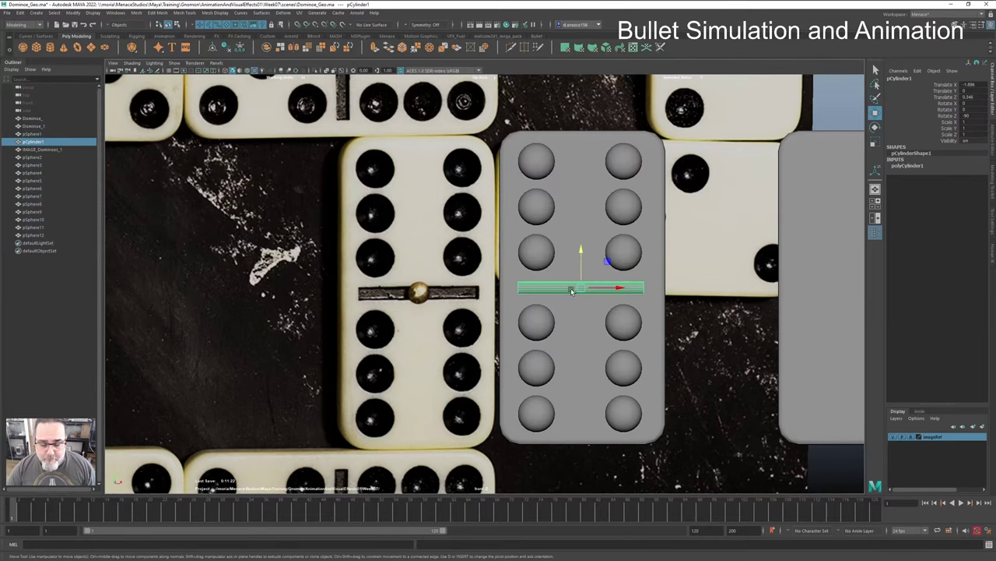
{"action": "left_click", "coordinate": [968, 84]}
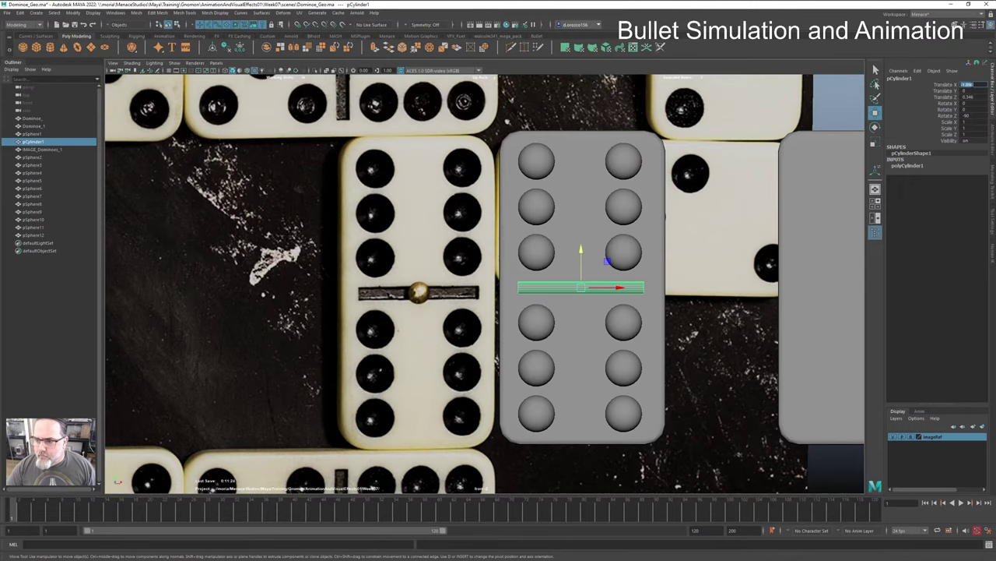
Step: Hide the imageRef layer and switch the viewport to the perspective camera
{"action": "left_click", "coordinate": [895, 439]}
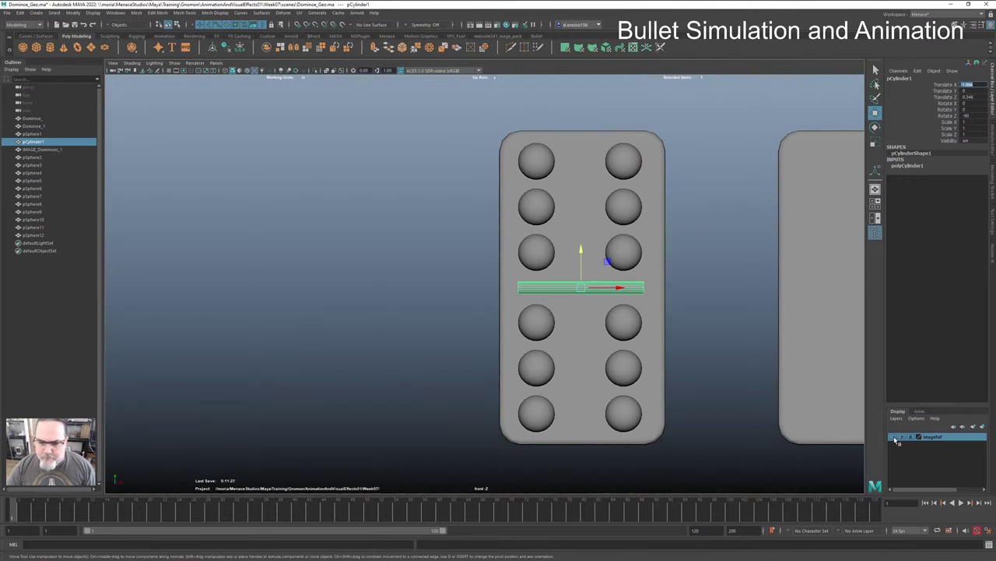
{"action": "left_click", "coordinate": [707, 405]}
{"action": "key", "text": "space"}
{"action": "left_click_drag", "start_coordinate": [707, 406], "coordinate": [707, 385]}
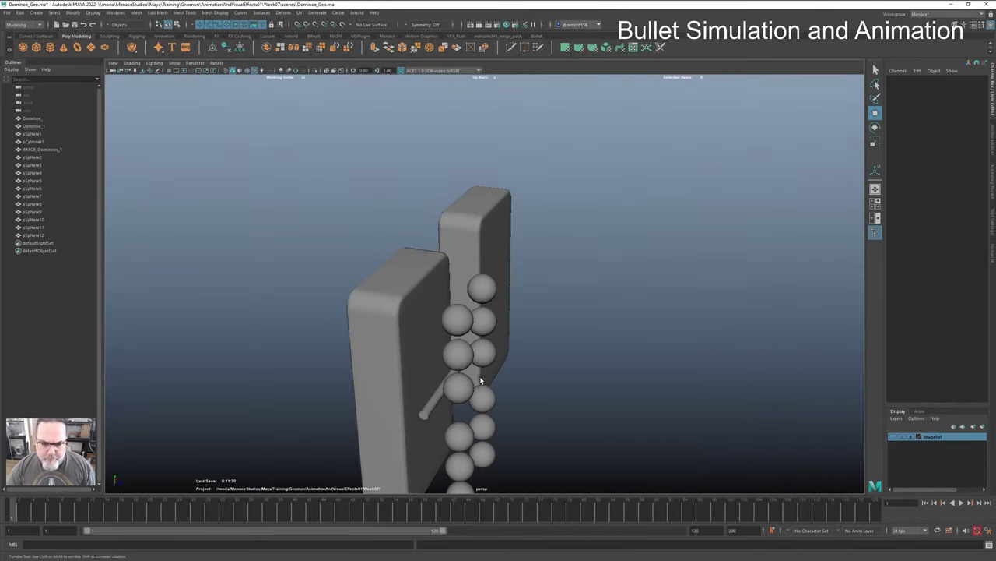
{"action": "left_click_drag", "start_coordinate": [482, 379], "coordinate": [480, 343], "text": "alt"}
Step: Select the center bar and set its Translate X to 0
{"action": "left_click", "coordinate": [483, 340]}
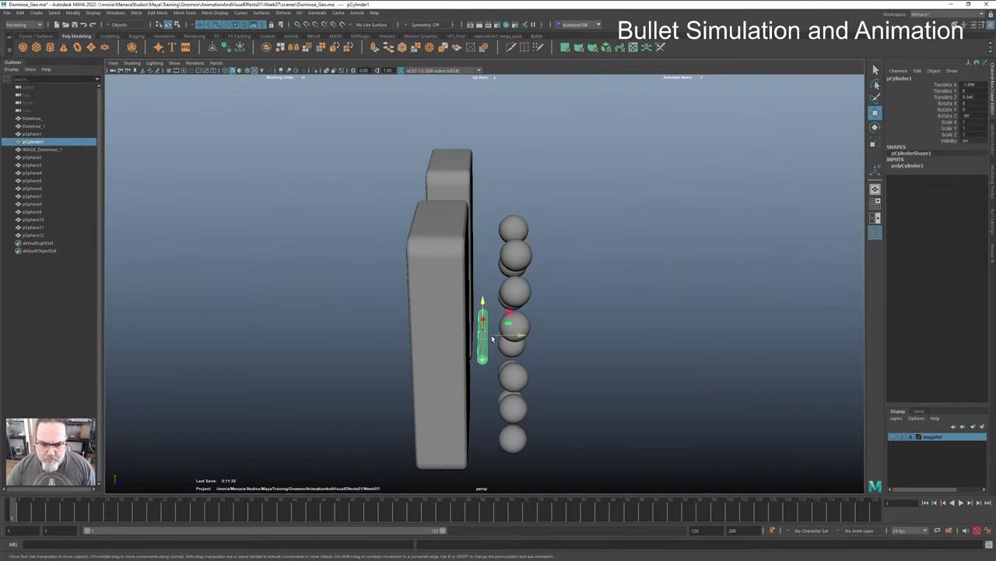
{"action": "left_click_drag", "start_coordinate": [484, 303], "coordinate": [462, 313], "text": "alt"}
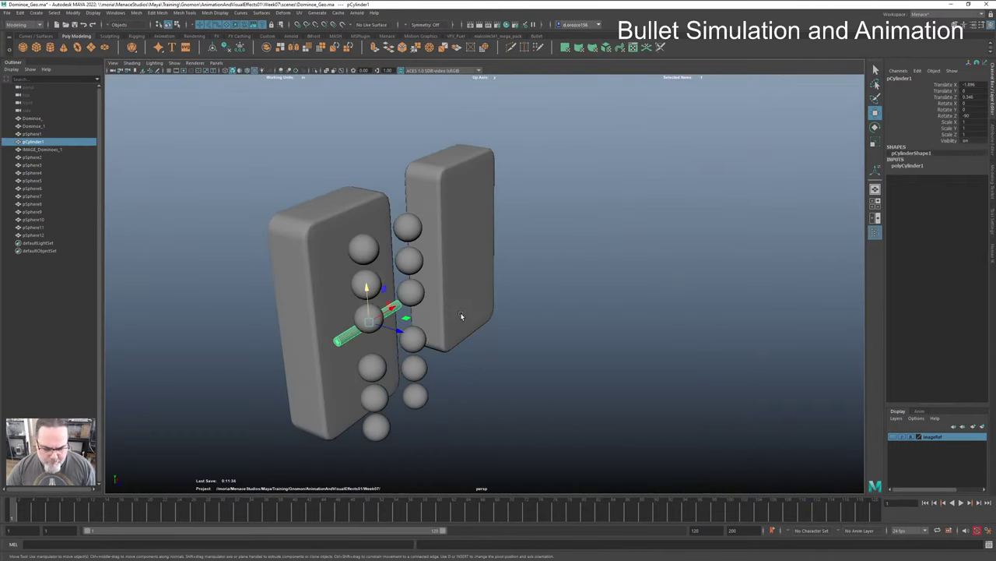
{"action": "key", "text": "f"}
{"action": "left_click_drag", "start_coordinate": [656, 360], "coordinate": [383, 347], "text": "alt"}
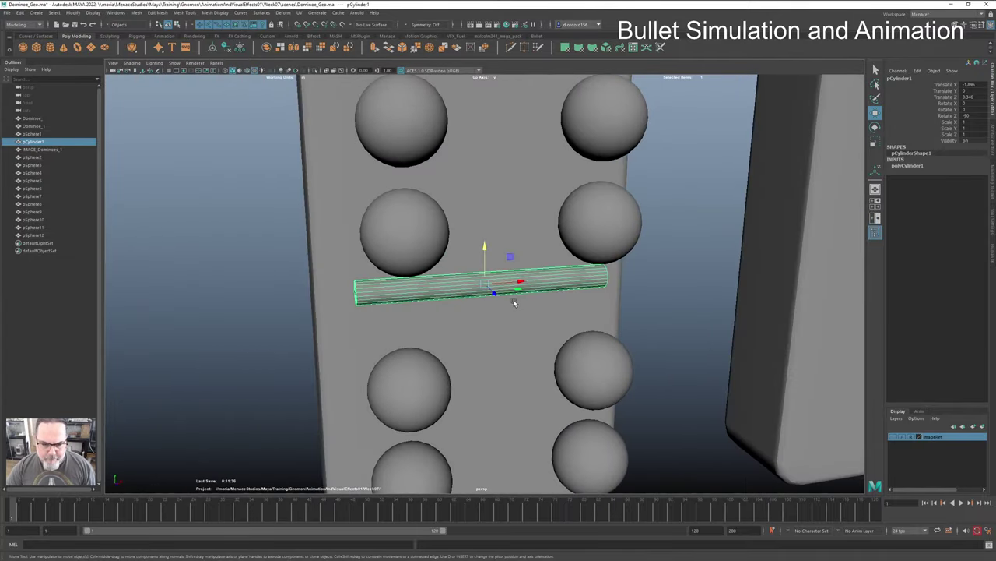
{"action": "left_click_drag", "start_coordinate": [522, 282], "coordinate": [525, 280]}
{"action": "key", "text": "ctrl+z"}
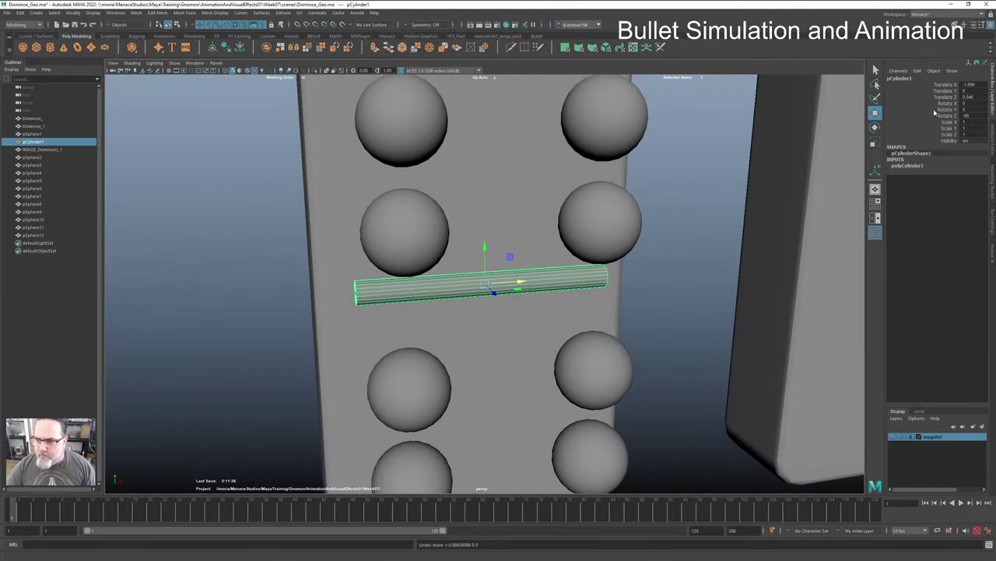
{"action": "left_click", "coordinate": [975, 85]}
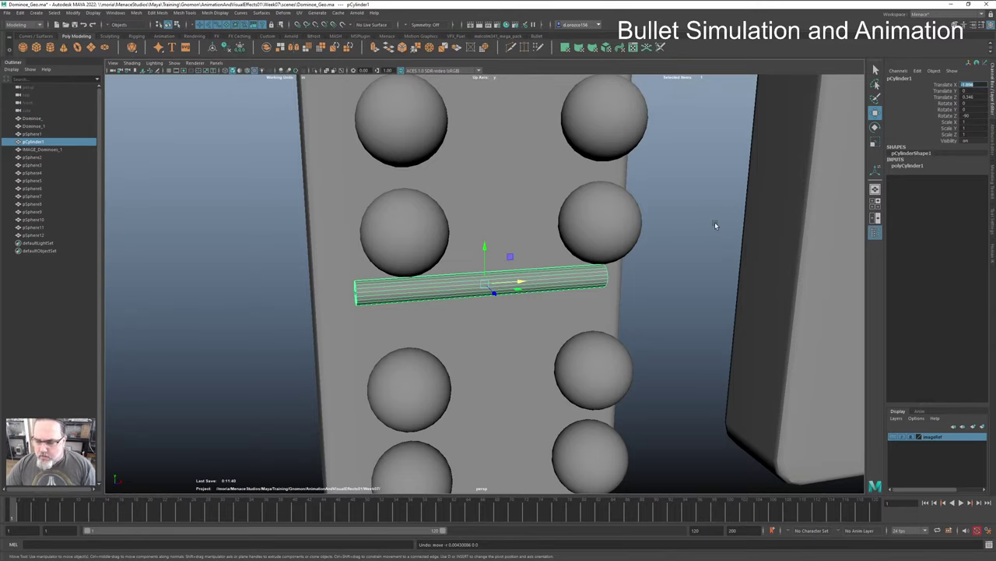
{"action": "type", "text": "0"}
{"action": "key", "text": "Return"}
Step: Zoom out and marquee-select the domino body with the top six pips
{"action": "left_click_drag", "start_coordinate": [593, 313], "coordinate": [651, 318], "text": "alt"}
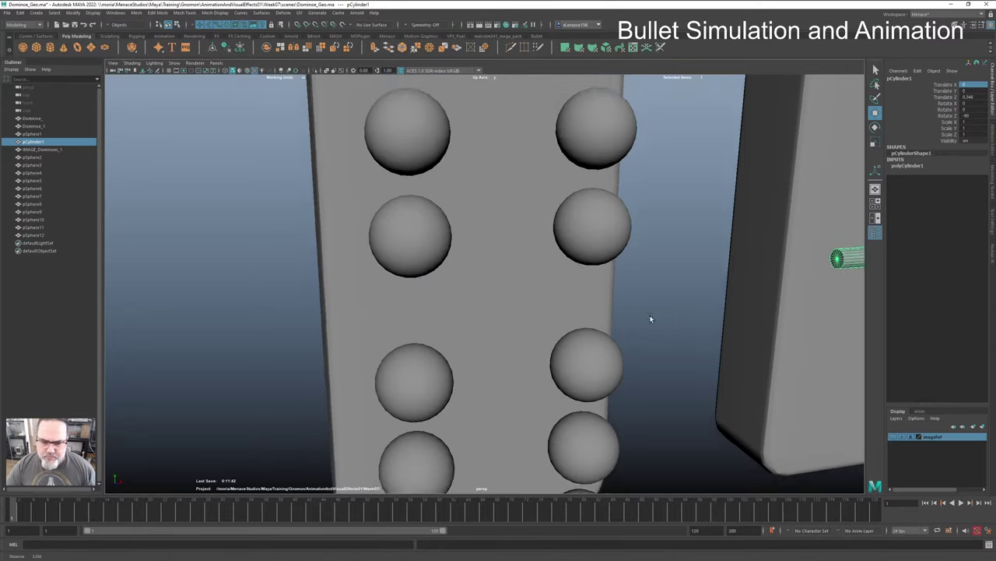
{"action": "right_click_drag", "start_coordinate": [651, 318], "coordinate": [322, 315], "text": "alt"}
{"action": "left_click_drag", "start_coordinate": [560, 161], "coordinate": [413, 293]}
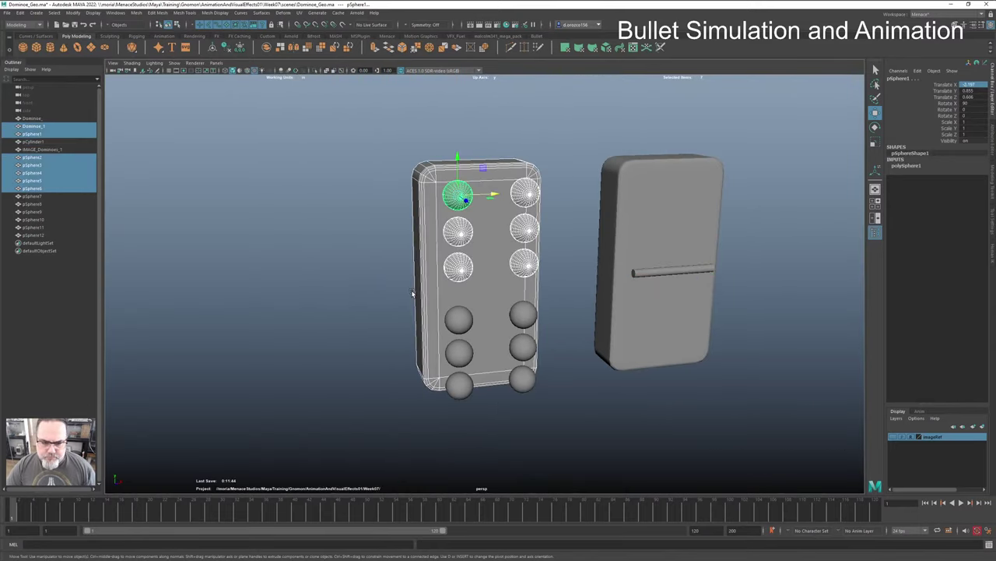
Step: Group the top six pips as group1 and the bottom six pips as group2
{"action": "left_click", "coordinate": [419, 288], "text": "ctrl"}
{"action": "key", "text": "ctrl+g"}
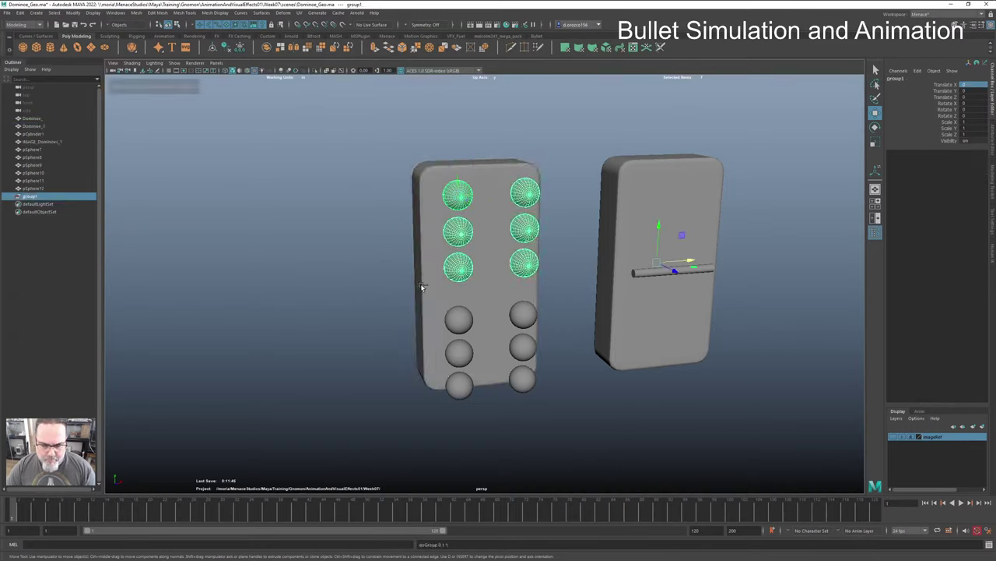
{"action": "left_click_drag", "start_coordinate": [577, 299], "coordinate": [410, 381]}
{"action": "left_click", "coordinate": [438, 337], "text": "ctrl"}
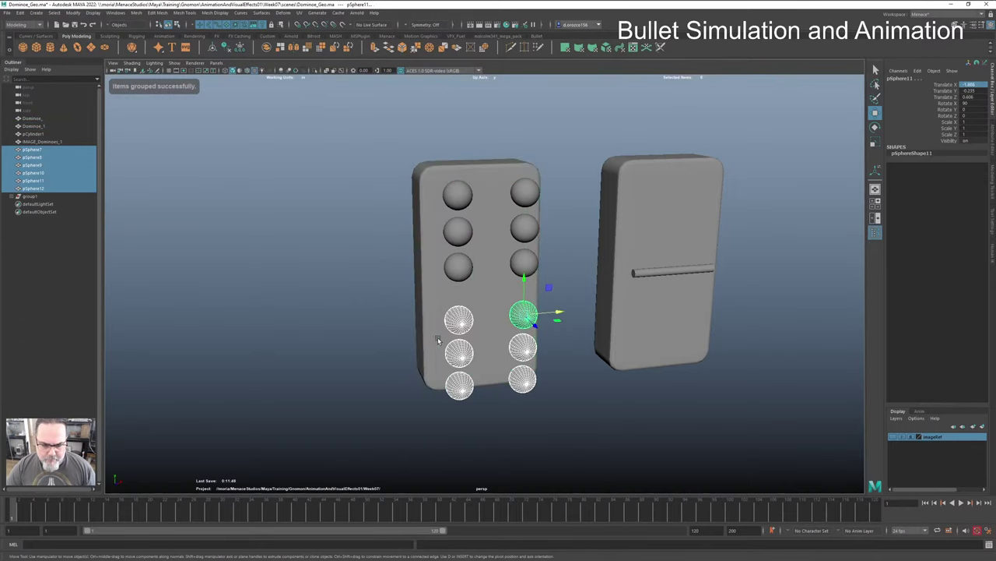
{"action": "key", "text": "ctrl+g"}
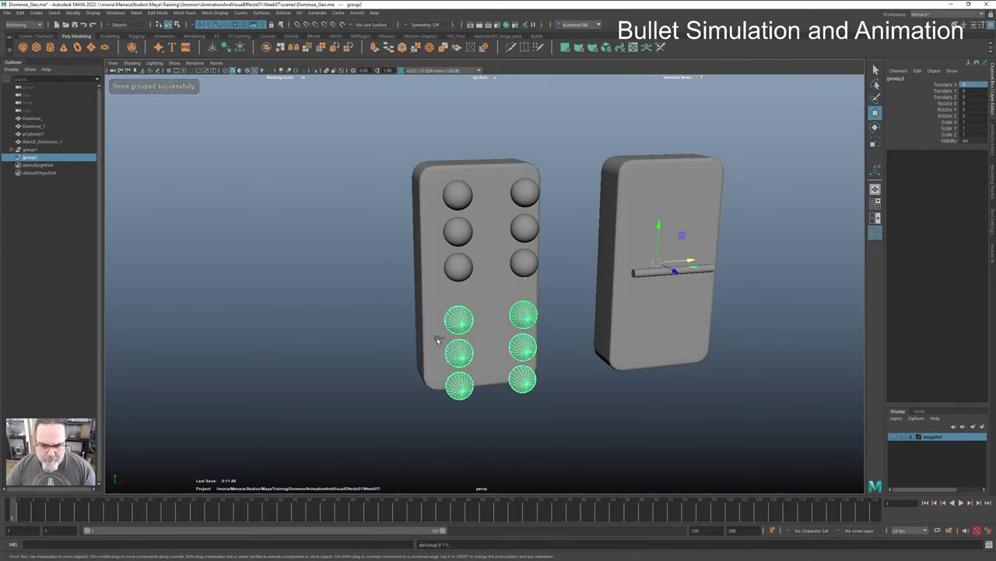
Step: Center the pivots of group1 and group2, then select the center bar on the right domino
{"action": "left_click", "coordinate": [529, 227]}
{"action": "left_click", "coordinate": [35, 150]}
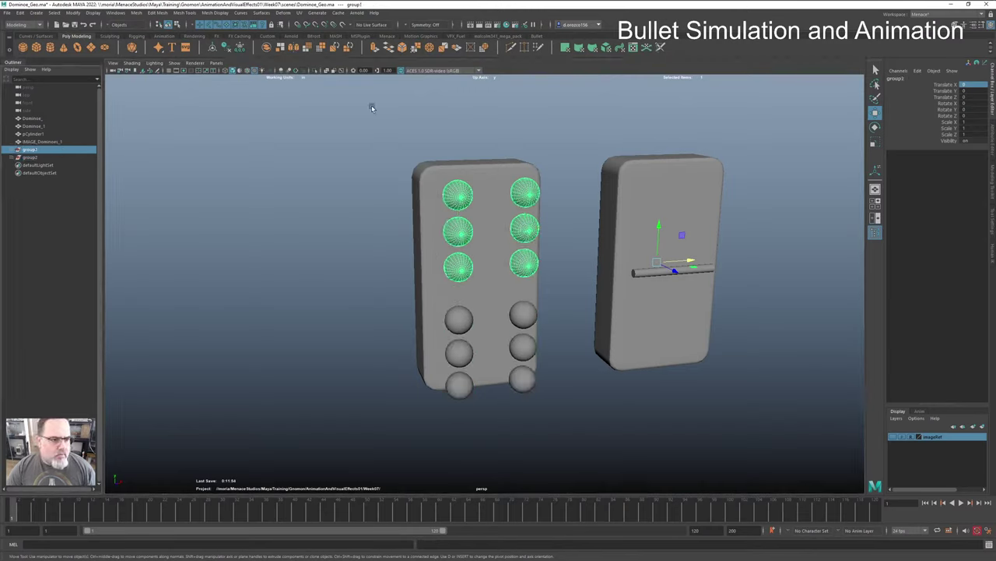
{"action": "left_click", "coordinate": [213, 47]}
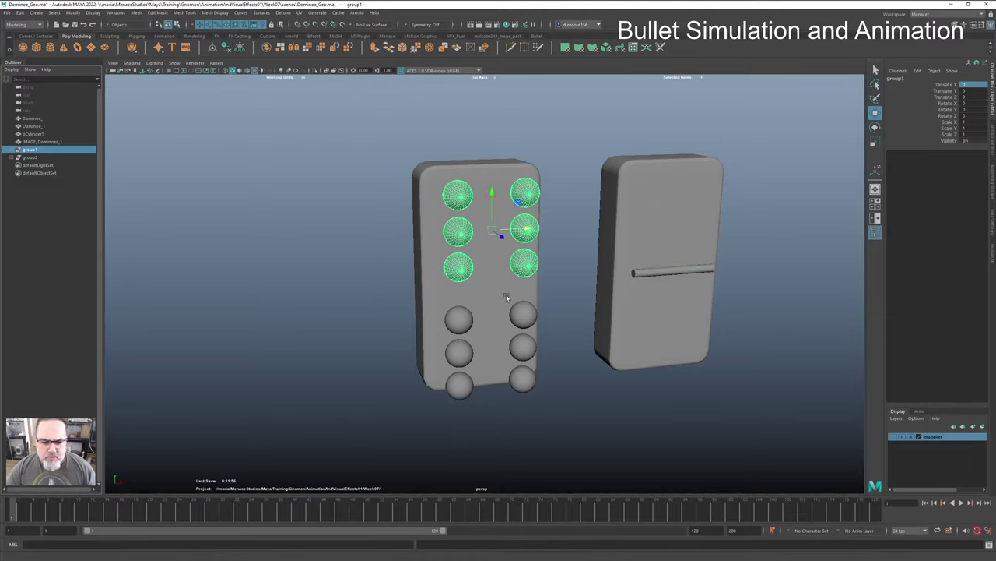
{"action": "left_click", "coordinate": [28, 157]}
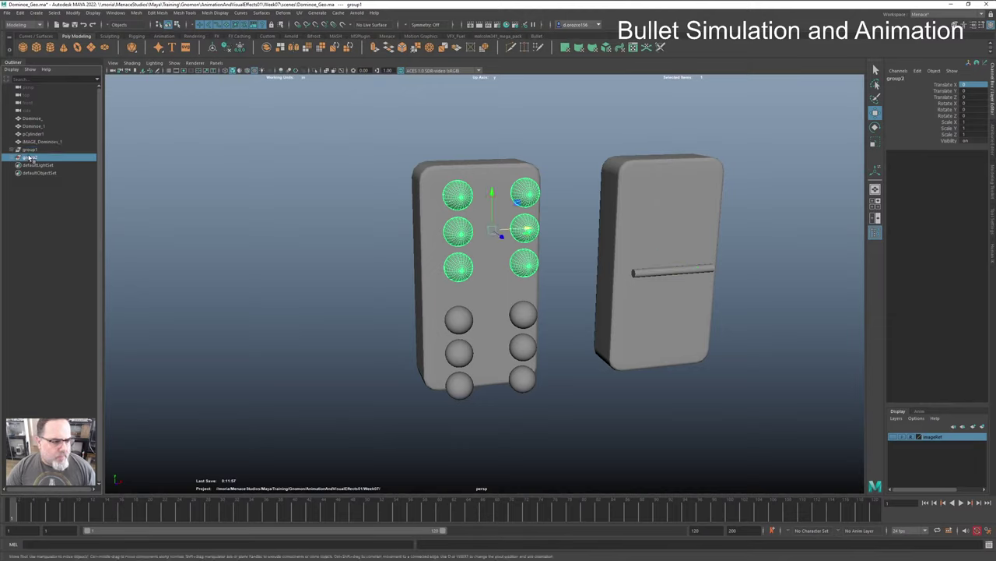
{"action": "left_click", "coordinate": [212, 48]}
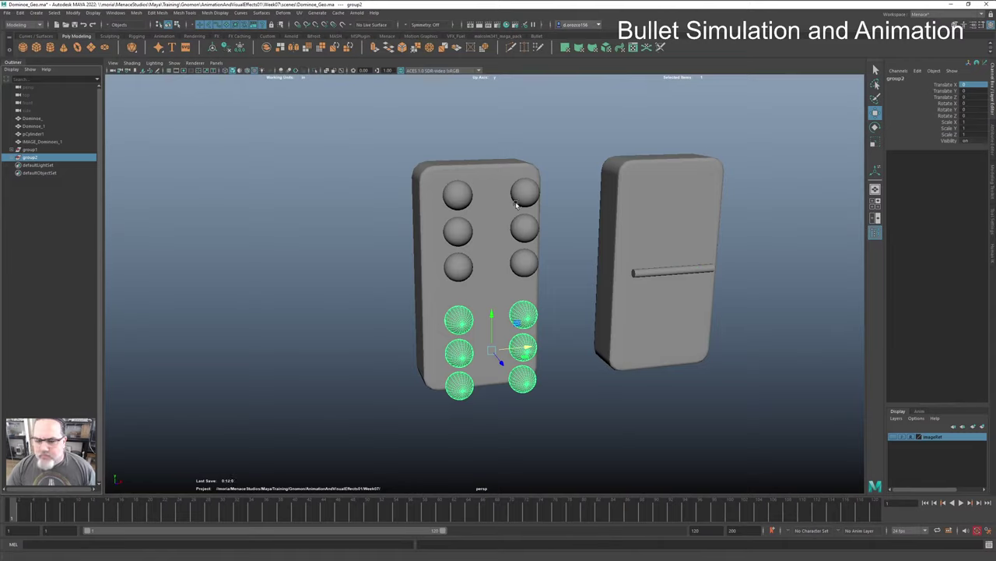
{"action": "left_click", "coordinate": [565, 352]}
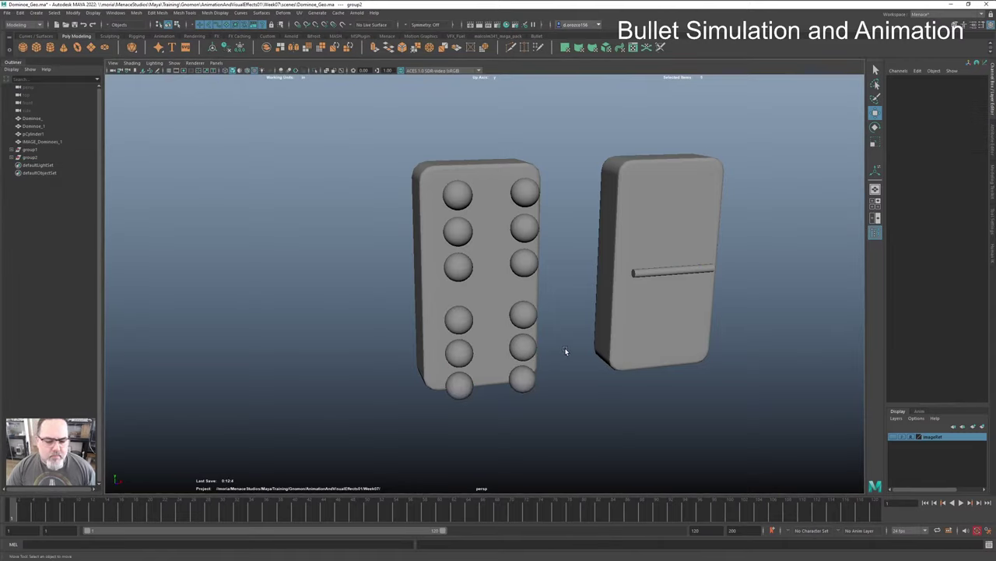
{"action": "left_click", "coordinate": [528, 351]}
{"action": "left_click", "coordinate": [31, 157]}
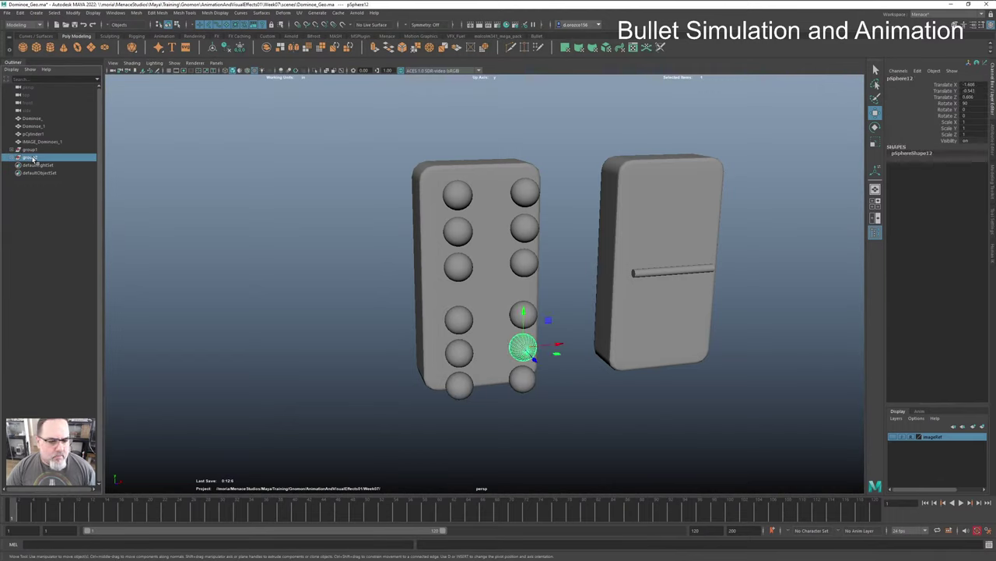
{"action": "left_click", "coordinate": [645, 272]}
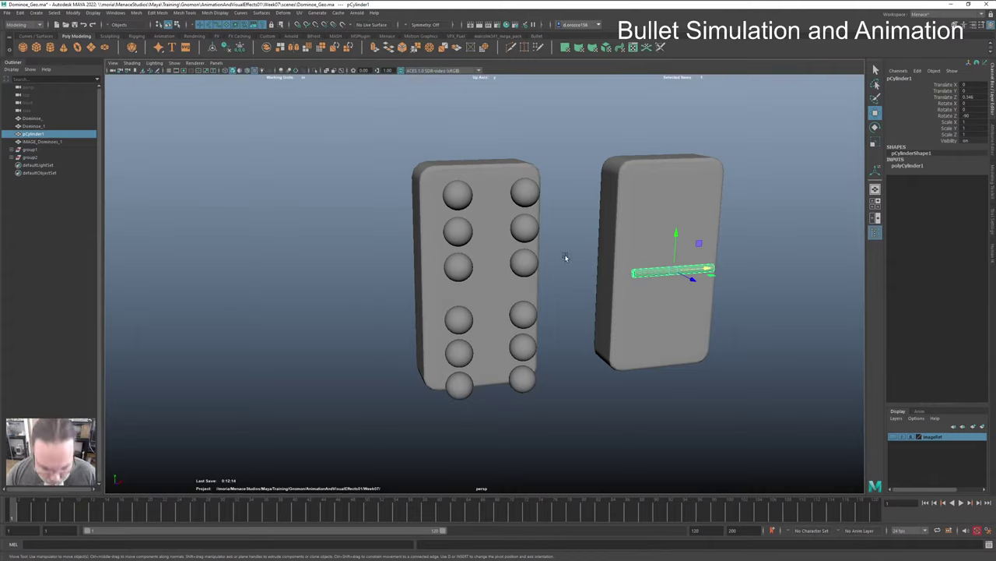
Step: Switch to the front view with the grid on and centre the dominoes
{"action": "key", "text": "space"}
{"action": "left_click_drag", "start_coordinate": [565, 258], "coordinate": [560, 274]}
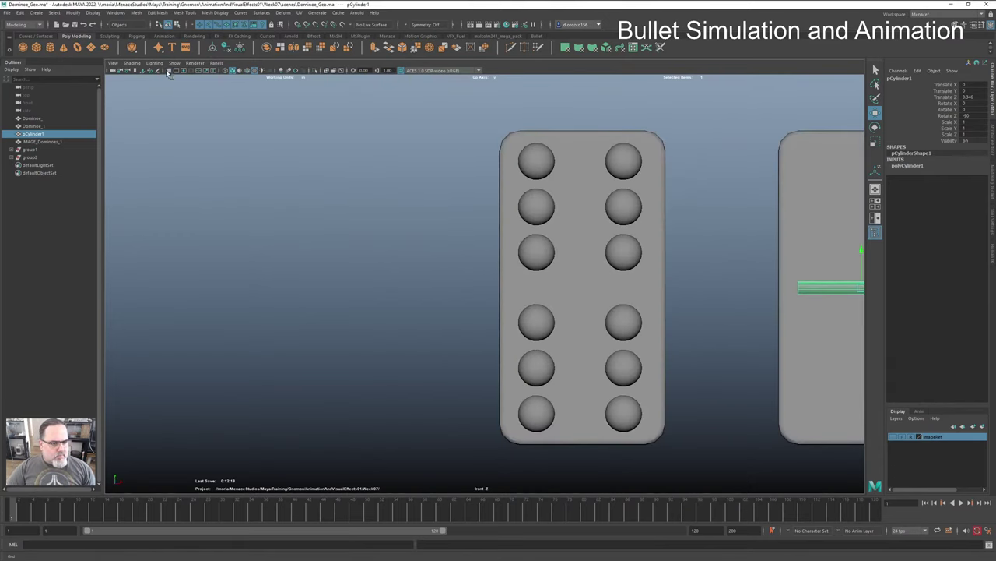
{"action": "left_click", "coordinate": [167, 70]}
{"action": "key", "text": "space"}
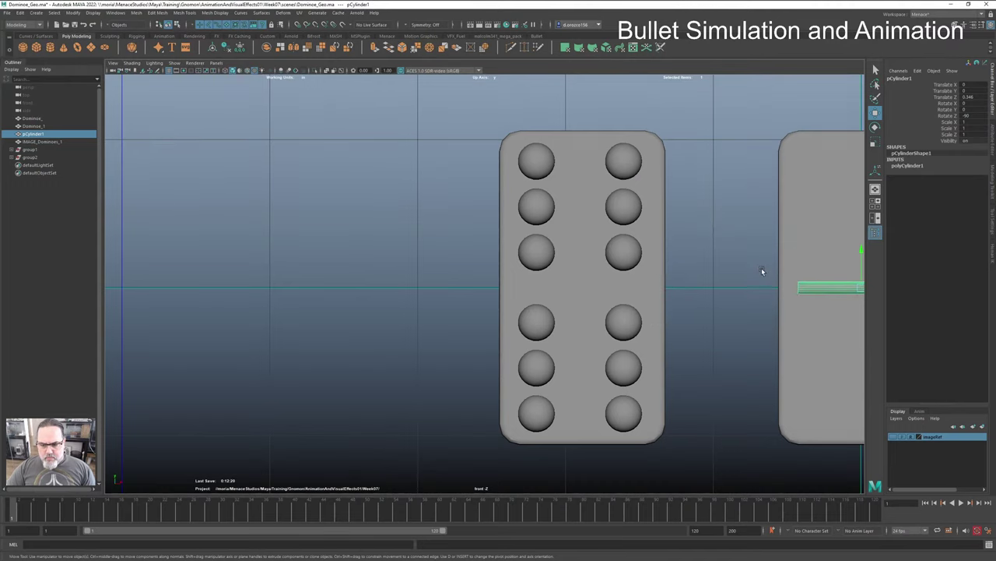
{"action": "middle_click_drag", "start_coordinate": [761, 268], "coordinate": [401, 218], "text": "alt"}
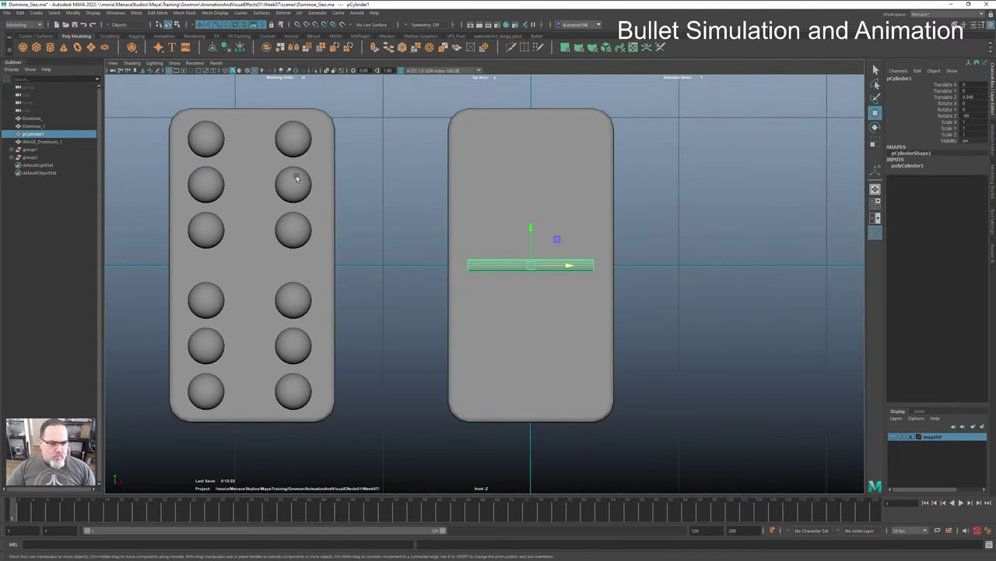
Step: Move group1 onto the right domino's top half and group2 onto its bottom half
{"action": "left_click", "coordinate": [26, 149]}
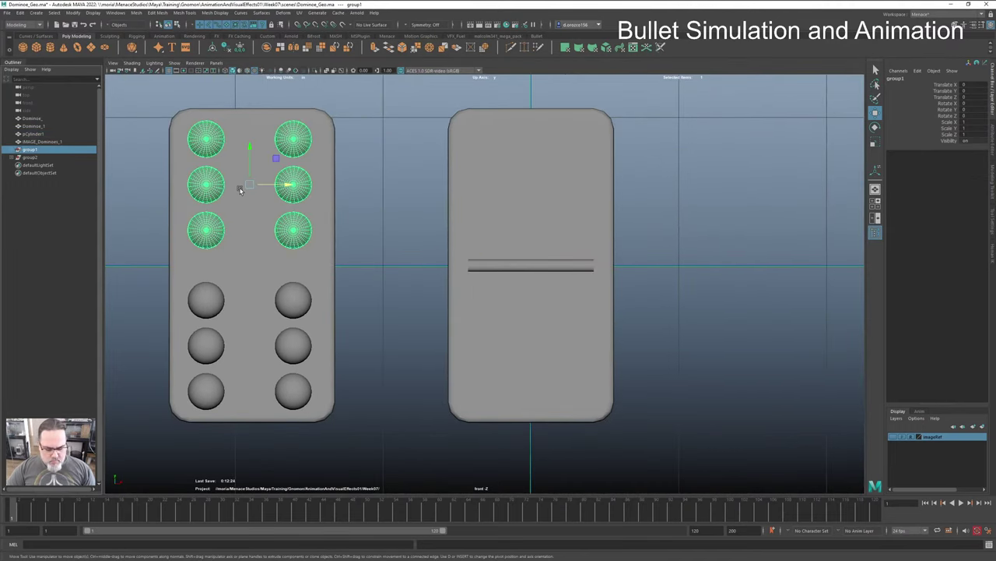
{"action": "left_click_drag", "start_coordinate": [274, 186], "coordinate": [556, 185]}
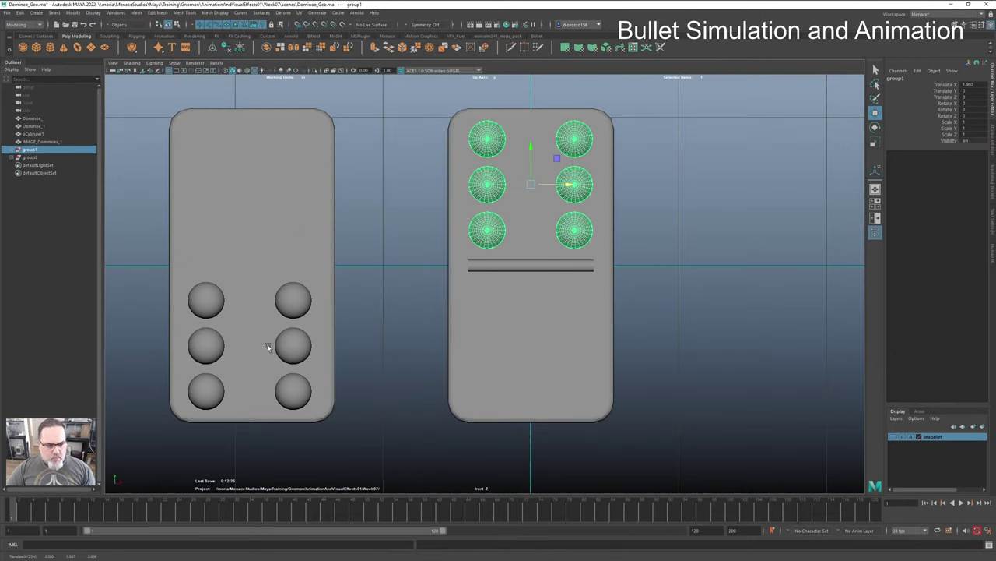
{"action": "left_click", "coordinate": [35, 158]}
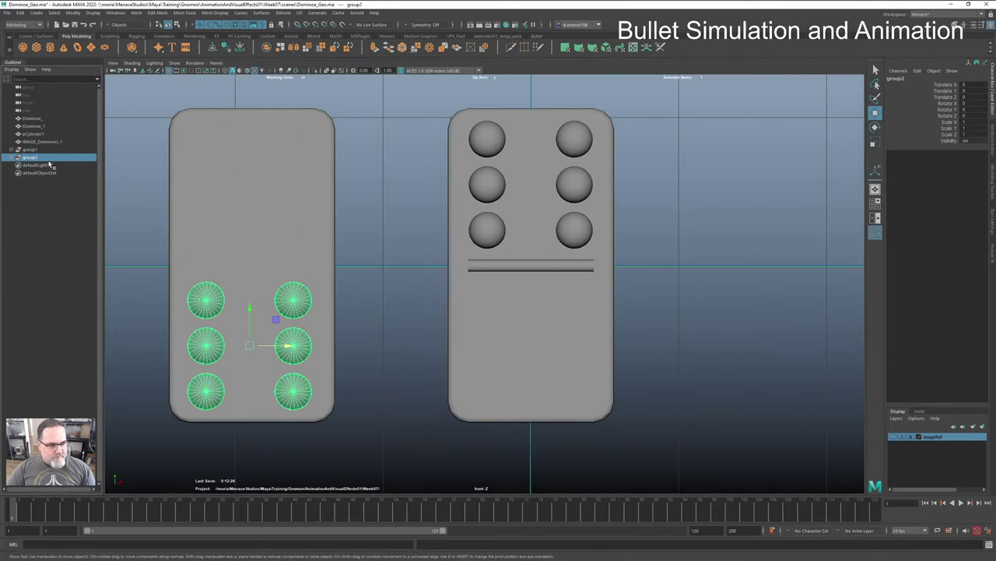
{"action": "middle_click_drag", "start_coordinate": [509, 348], "coordinate": [527, 344]}
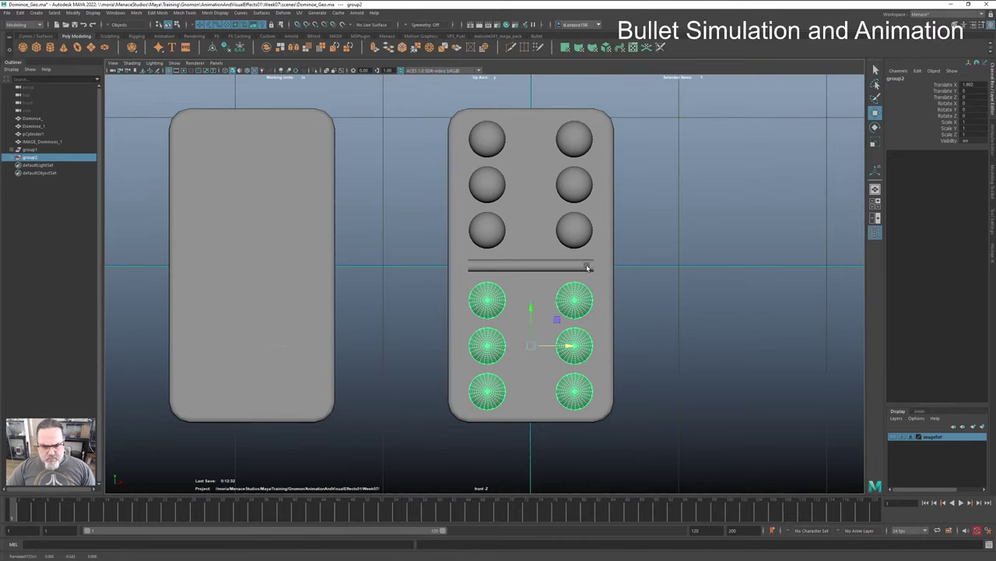
{"action": "left_click", "coordinate": [588, 266]}
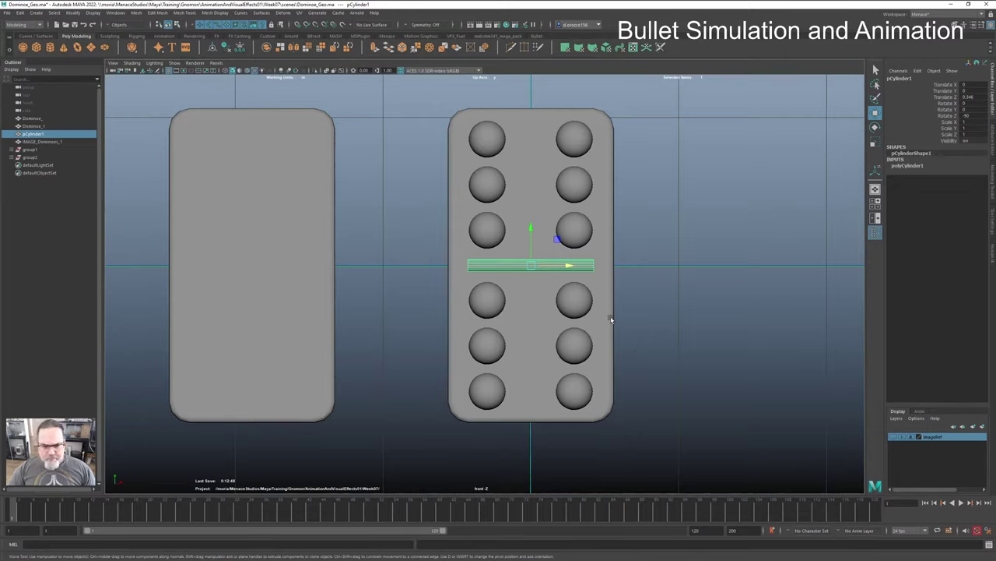
Step: Set the center bar's polyCylinder1 height to 0.5
{"action": "left_click", "coordinate": [661, 252]}
{"action": "left_click", "coordinate": [584, 269]}
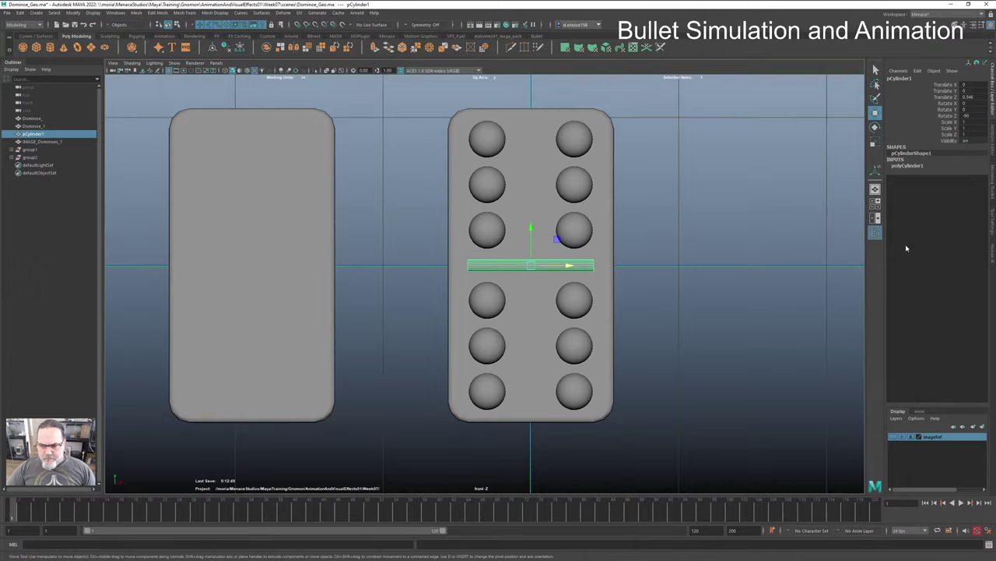
{"action": "left_click", "coordinate": [909, 166]}
{"action": "double_click", "coordinate": [973, 178]}
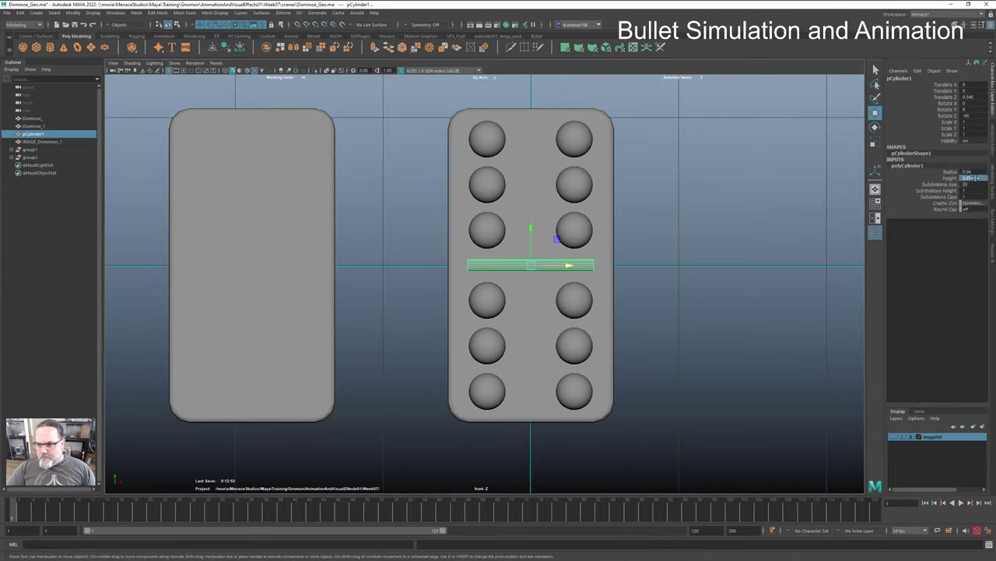
{"action": "type", "text": "0.5"}
{"action": "key", "text": "Return"}
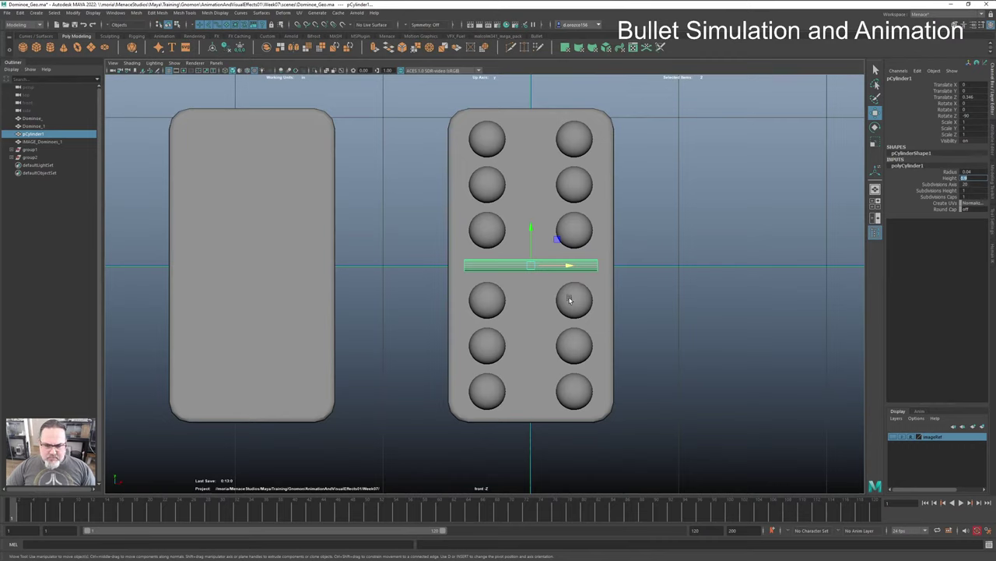
Step: Slide Domino_ aside, move Domino_1 under the pips at X 0, and switch to top view
{"action": "left_click", "coordinate": [611, 275]}
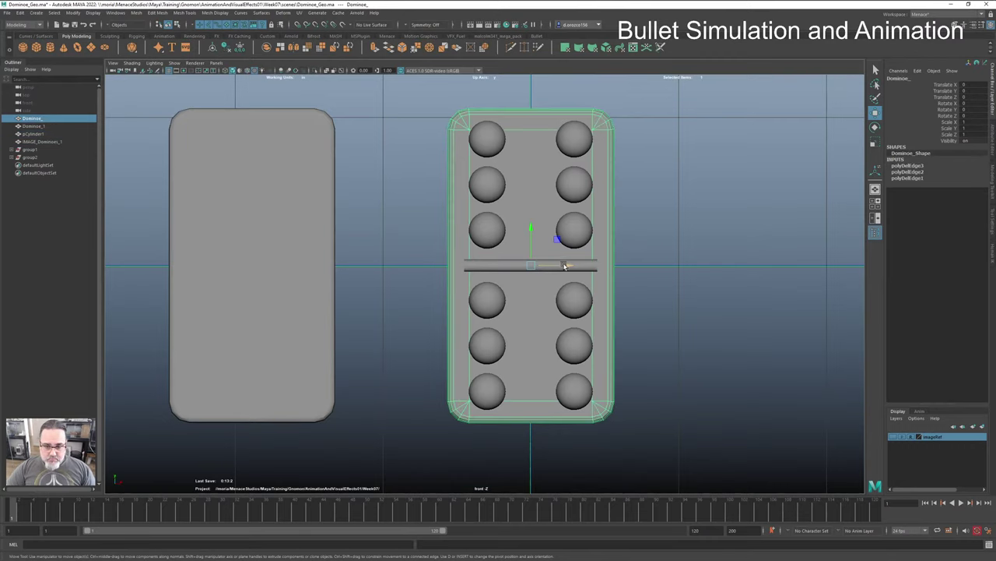
{"action": "left_click_drag", "start_coordinate": [566, 265], "coordinate": [803, 256]}
{"action": "left_click", "coordinate": [266, 261]}
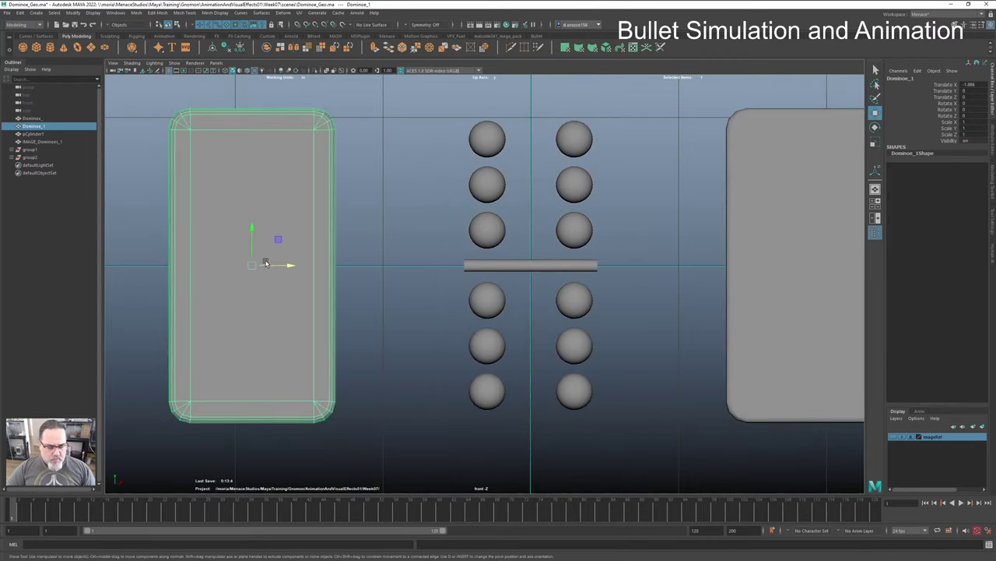
{"action": "left_click_drag", "start_coordinate": [265, 263], "coordinate": [516, 268]}
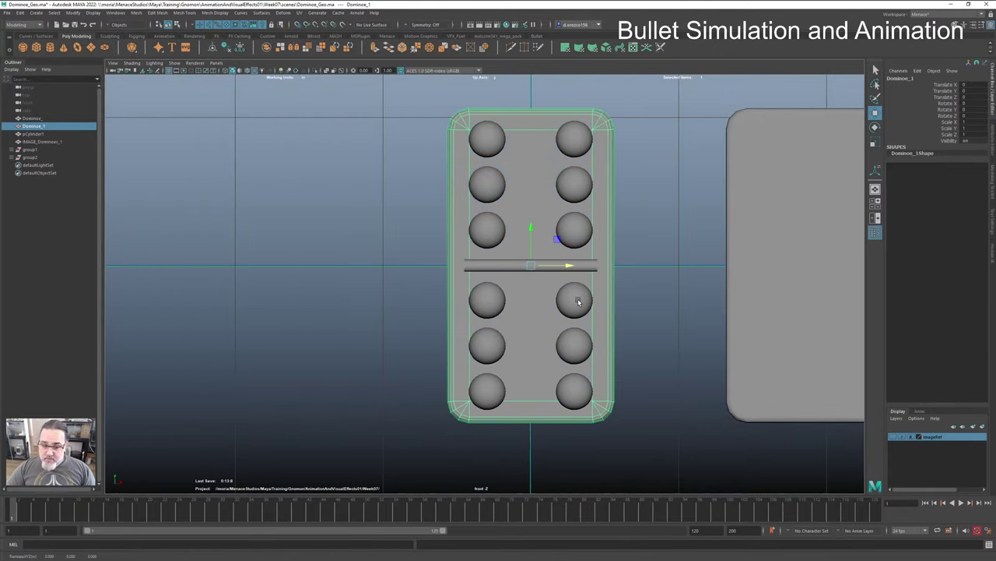
{"action": "key", "text": "space"}
{"action": "left_click_drag", "start_coordinate": [508, 325], "coordinate": [467, 315]}
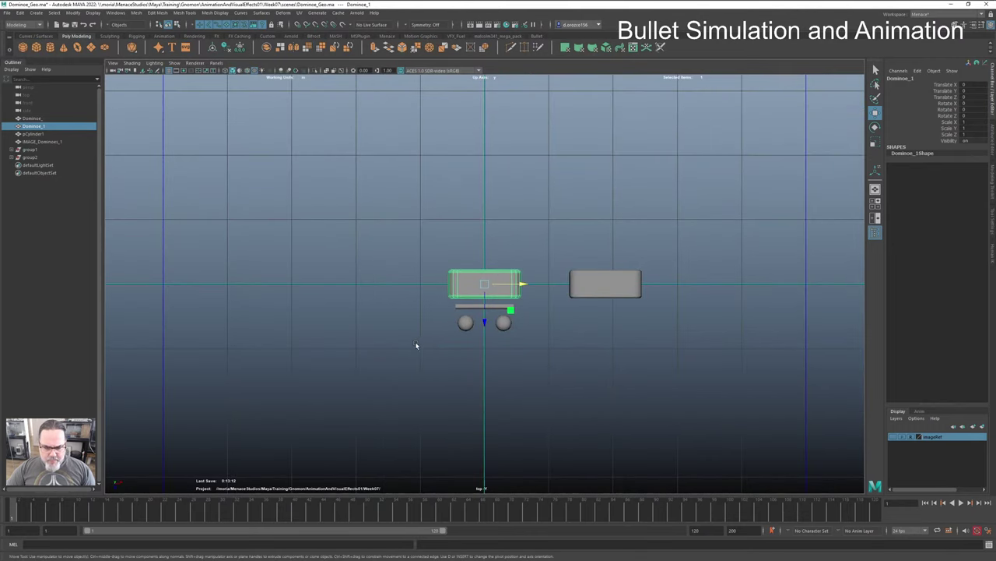
Step: Push group1 and group2 back along Z into the domino face, then select pCylinder1
{"action": "left_click", "coordinate": [31, 149]}
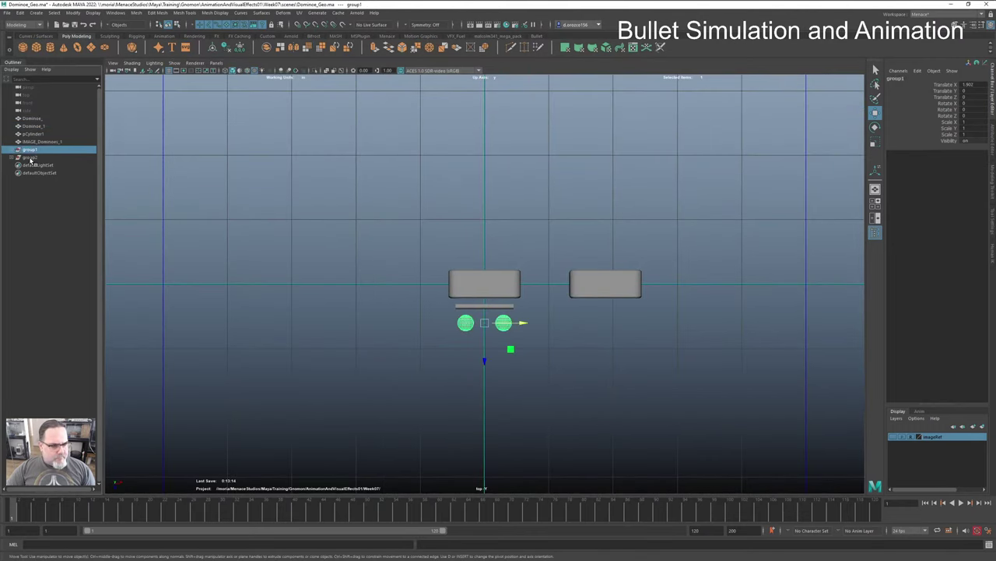
{"action": "left_click", "coordinate": [32, 157], "text": "ctrl"}
{"action": "left_click_drag", "start_coordinate": [484, 366], "coordinate": [485, 340]}
{"action": "key", "text": "f"}
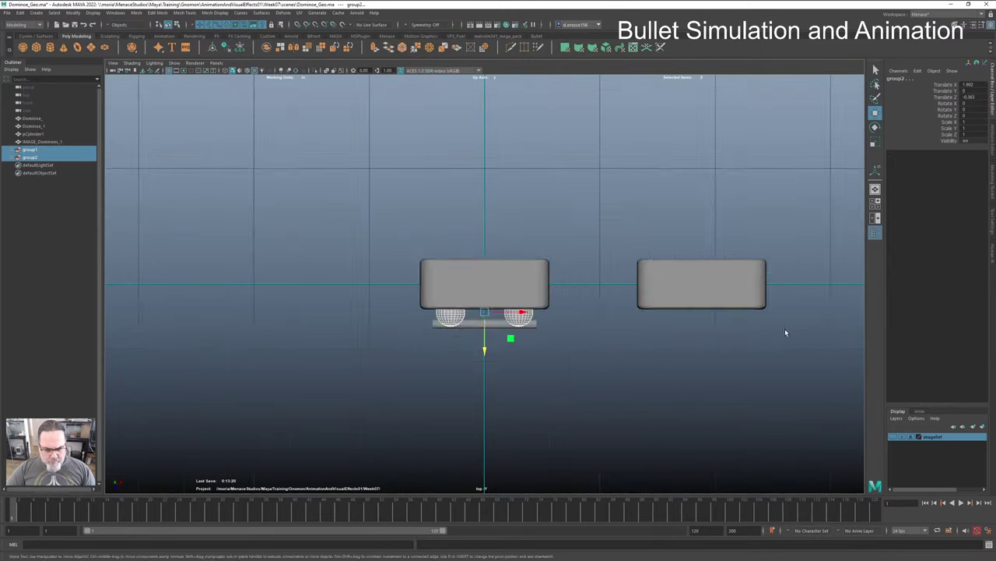
{"action": "scroll", "coordinate": [592, 389], "scroll_direction": "up", "scroll_amount": 6}
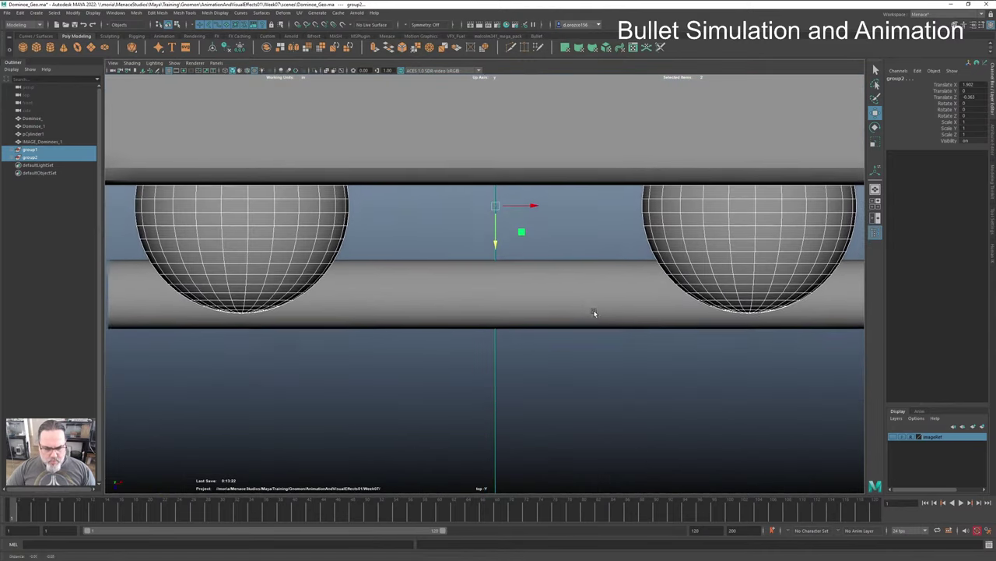
{"action": "left_click_drag", "start_coordinate": [572, 361], "coordinate": [489, 215]}
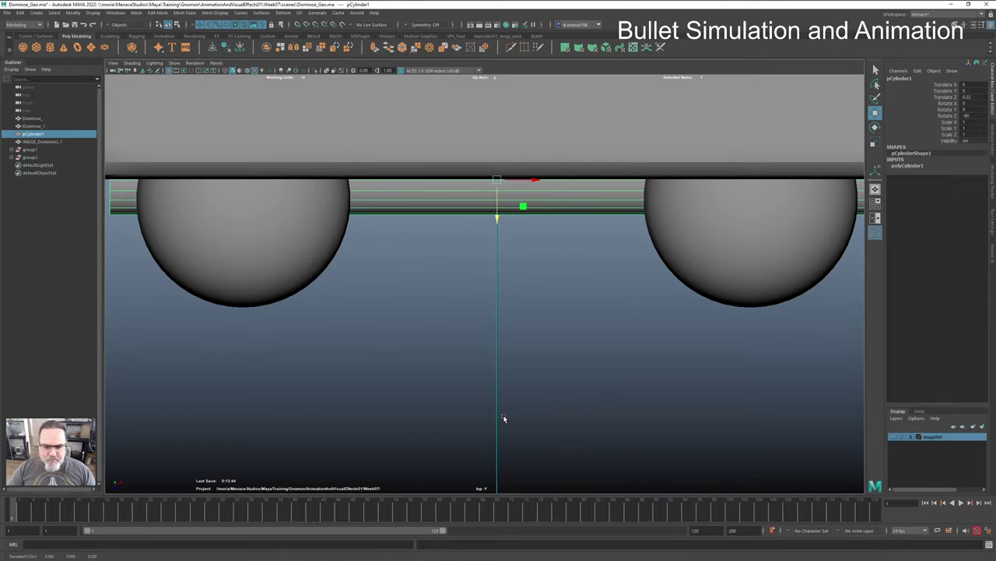
Step: Scale the two pip groups, group1 and group2, down in Z into shallow domes
{"action": "left_click", "coordinate": [31, 149]}
{"action": "left_click", "coordinate": [31, 157], "text": "ctrl"}
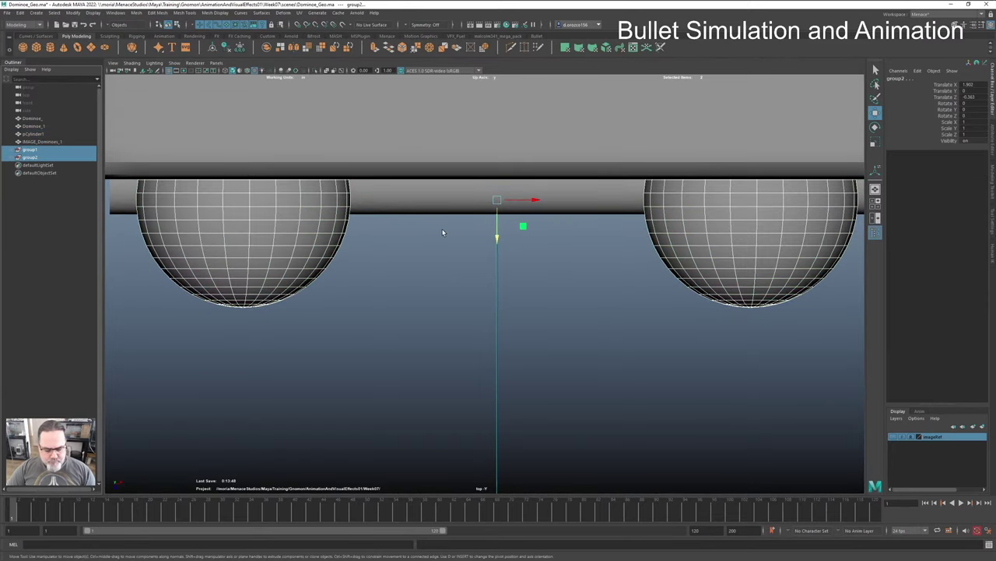
{"action": "key", "text": "e"}
{"action": "key", "text": "r"}
{"action": "left_click_drag", "start_coordinate": [503, 238], "coordinate": [497, 221]}
{"action": "key", "text": "w"}
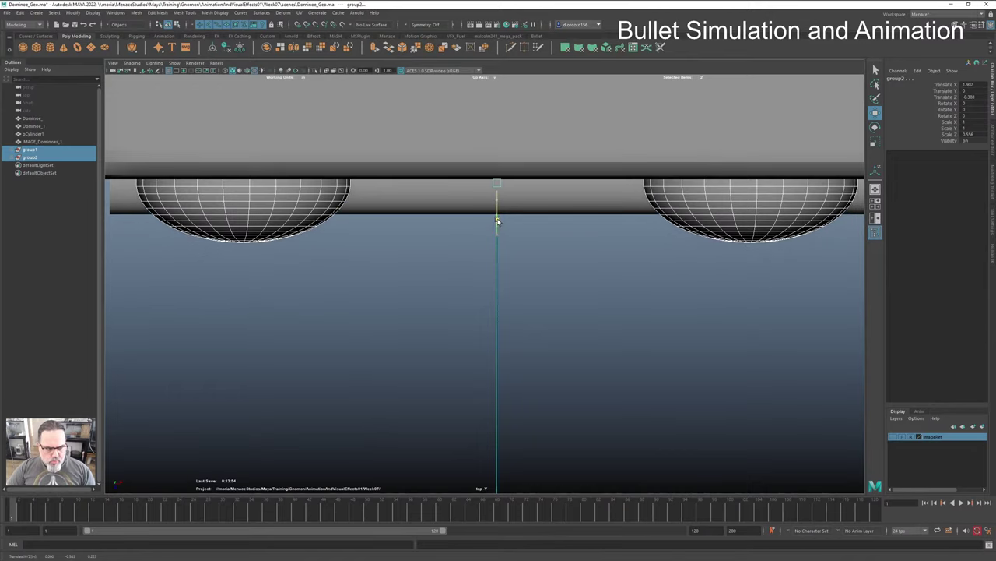
Step: Set the center bar pCylinder1's Subdivisions Axis to 16, then deselect it
{"action": "left_click", "coordinate": [432, 201]}
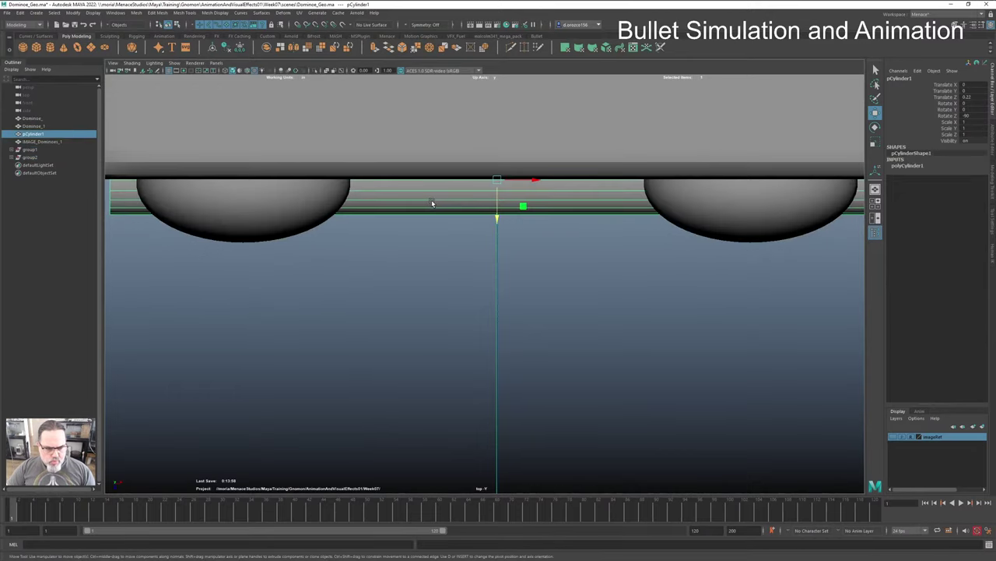
{"action": "left_click", "coordinate": [437, 258]}
{"action": "left_click", "coordinate": [447, 199]}
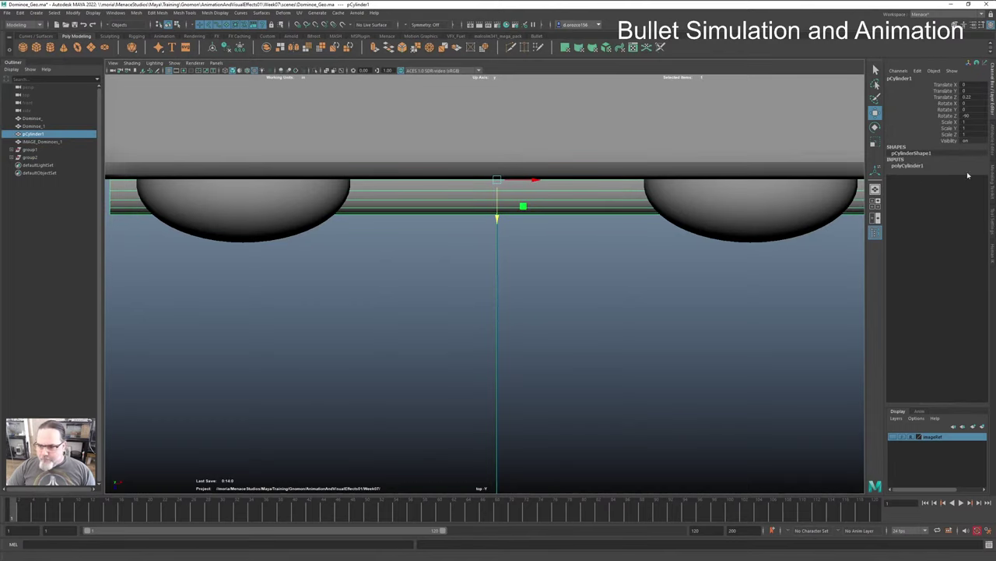
{"action": "left_click", "coordinate": [911, 166]}
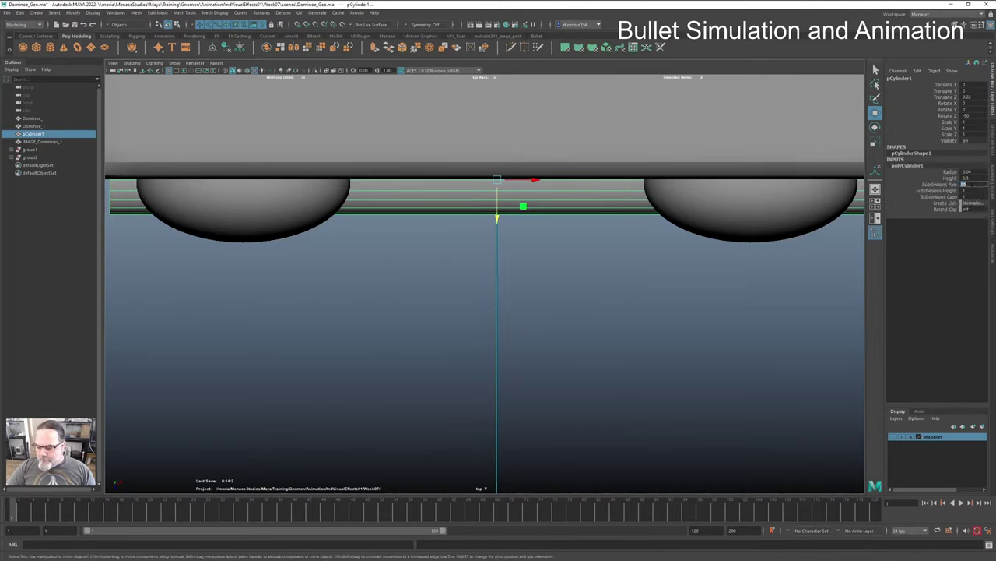
{"action": "left_click", "coordinate": [973, 188]}
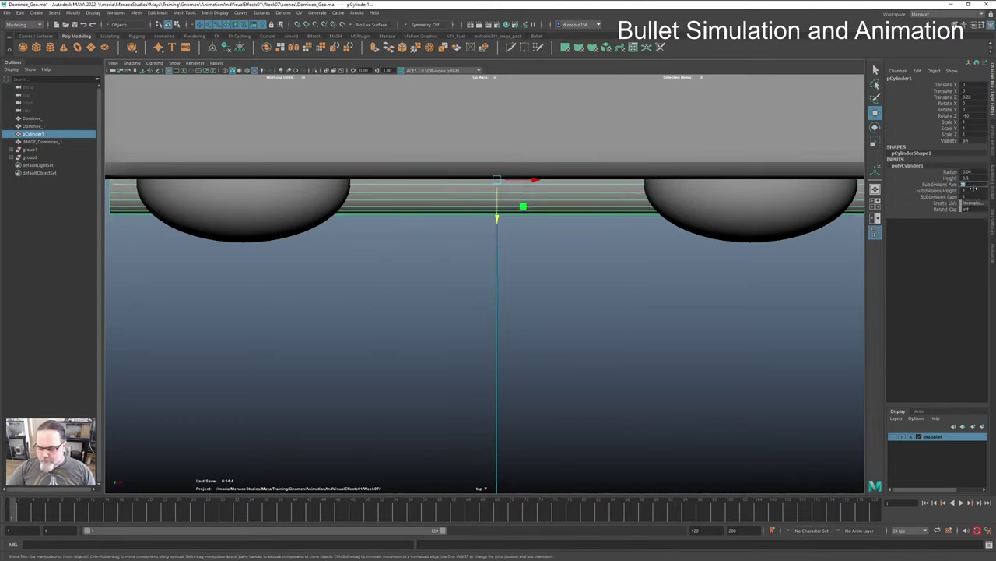
{"action": "type", "text": "16"}
{"action": "key", "text": "Return"}
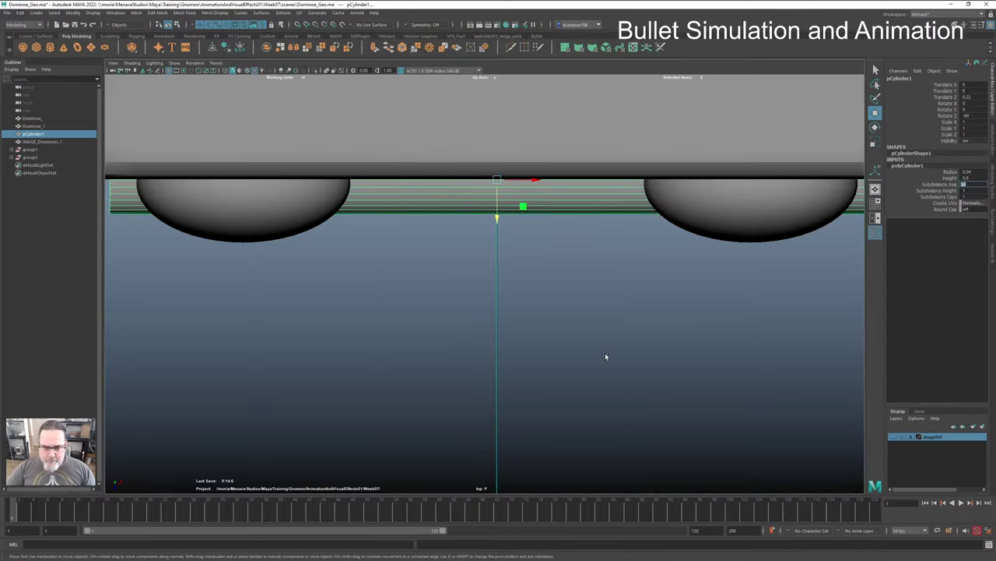
{"action": "left_click", "coordinate": [604, 353]}
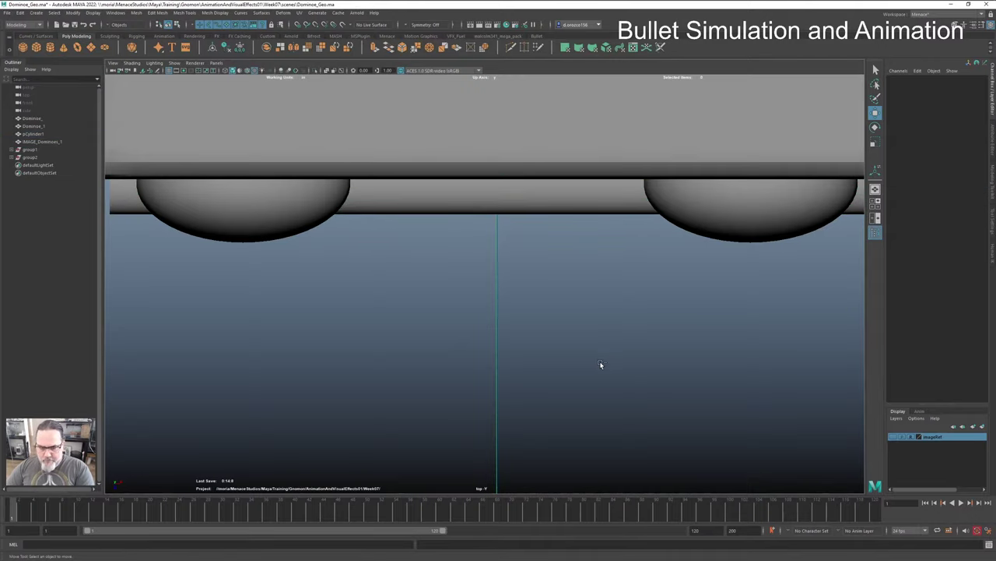
{"action": "key", "text": "space"}
Step: Select the dotted domino Dominoe_1 and frame it in the perspective view
{"action": "left_click", "coordinate": [608, 350]}
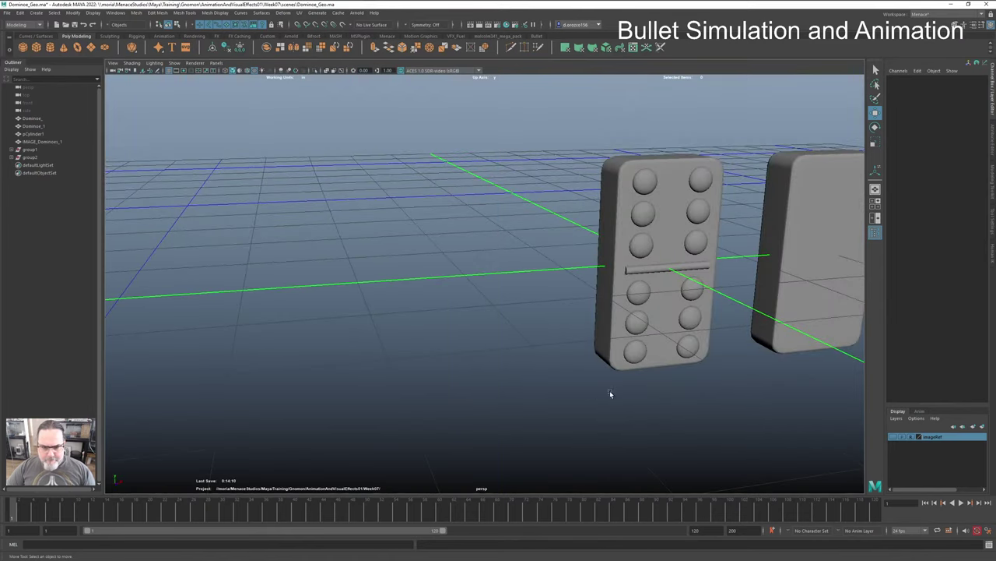
{"action": "mouse_move", "coordinate": [609, 394]}
{"action": "left_mouse_down", "text": "alt"}
{"action": "mouse_move", "coordinate": [619, 384]}
{"action": "mouse_move", "coordinate": [606, 387]}
{"action": "left_mouse_up", "text": "alt"}
{"action": "key", "text": "a"}
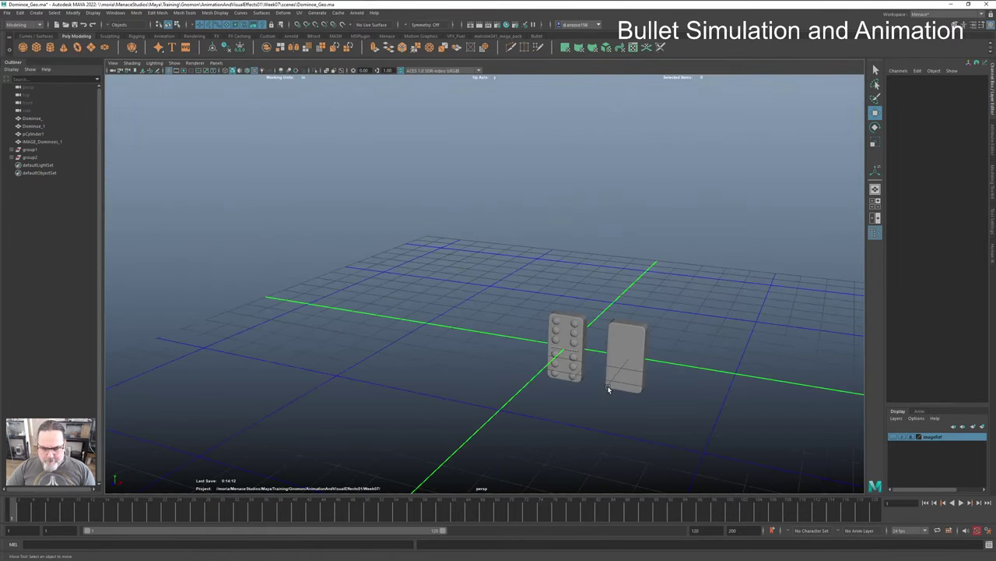
{"action": "scroll", "coordinate": [615, 374], "scroll_direction": "up", "scroll_amount": 3}
{"action": "left_click", "coordinate": [620, 364]}
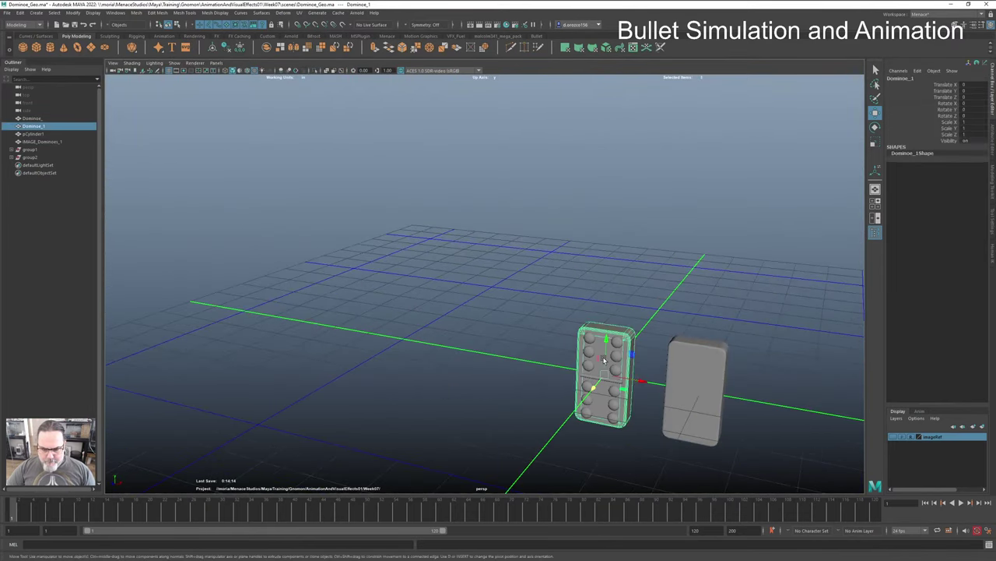
{"action": "key", "text": "f"}
{"action": "left_click_drag", "start_coordinate": [485, 396], "coordinate": [509, 396], "text": "alt"}
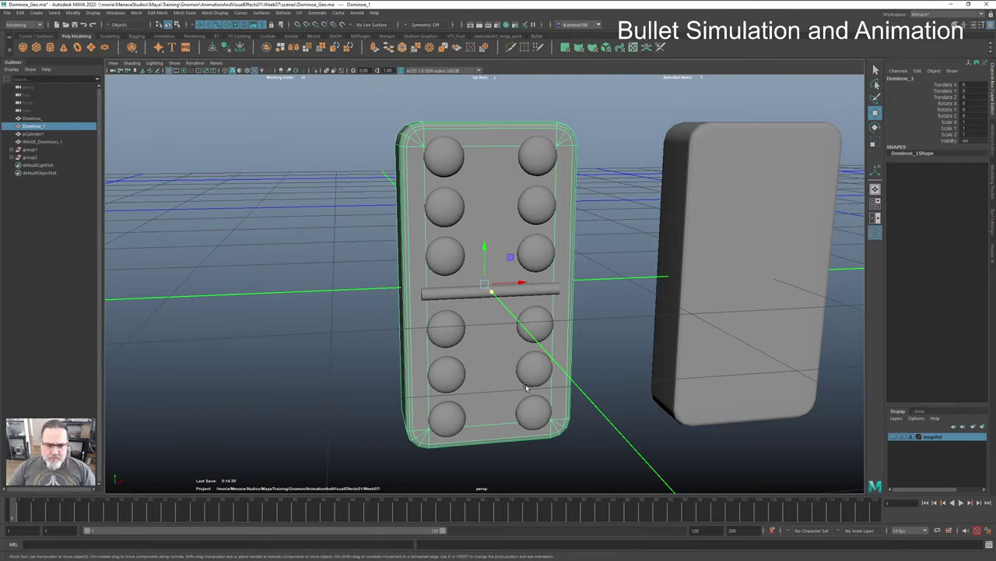
Step: Hide the whole Dominoe_1 body, leaving its pips and bar, and switch to front view
{"action": "left_click", "coordinate": [321, 257]}
{"action": "left_click", "coordinate": [427, 257]}
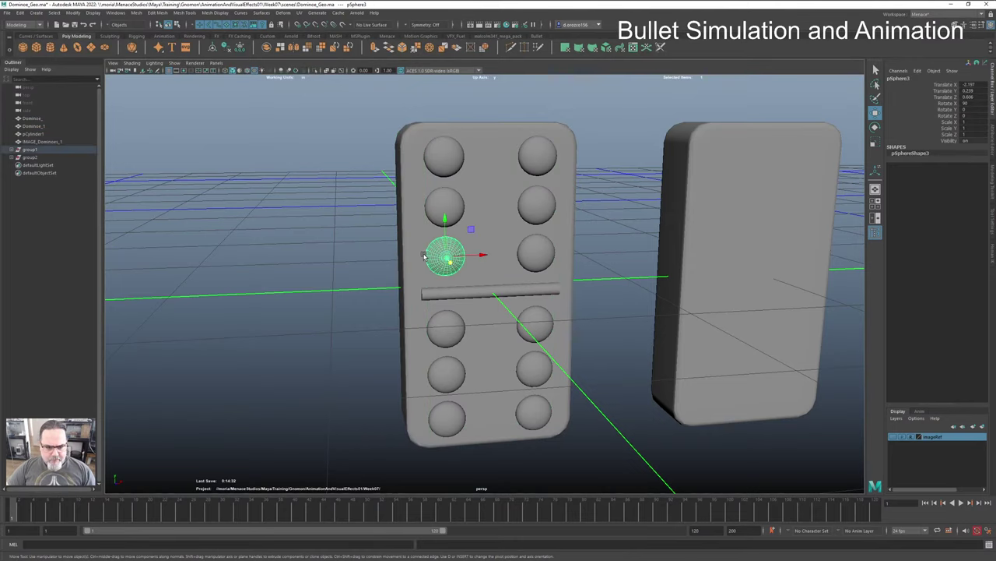
{"action": "key", "text": "Up"}
{"action": "key", "text": "h"}
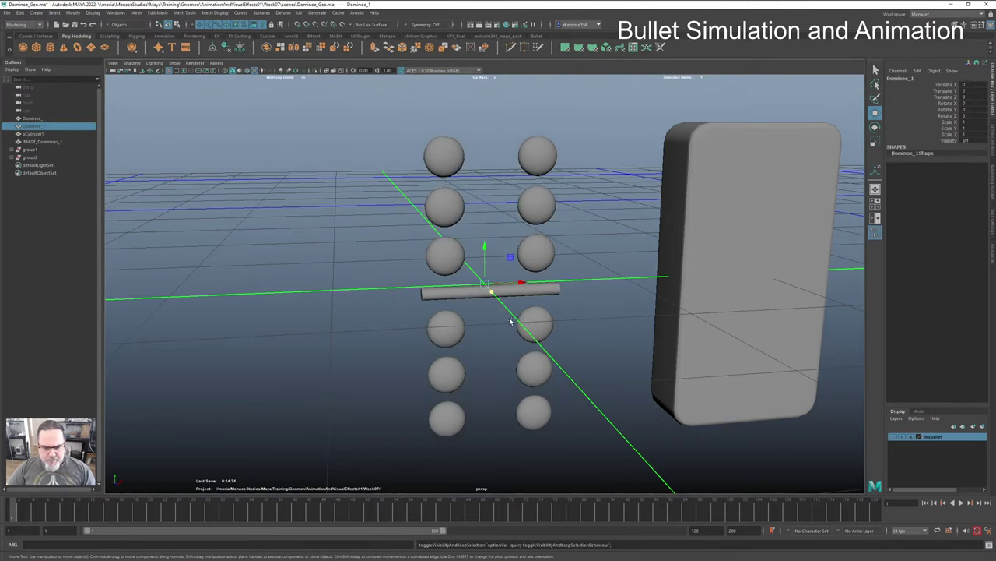
{"action": "key", "text": "space"}
{"action": "left_click_drag", "start_coordinate": [551, 344], "coordinate": [548, 365]}
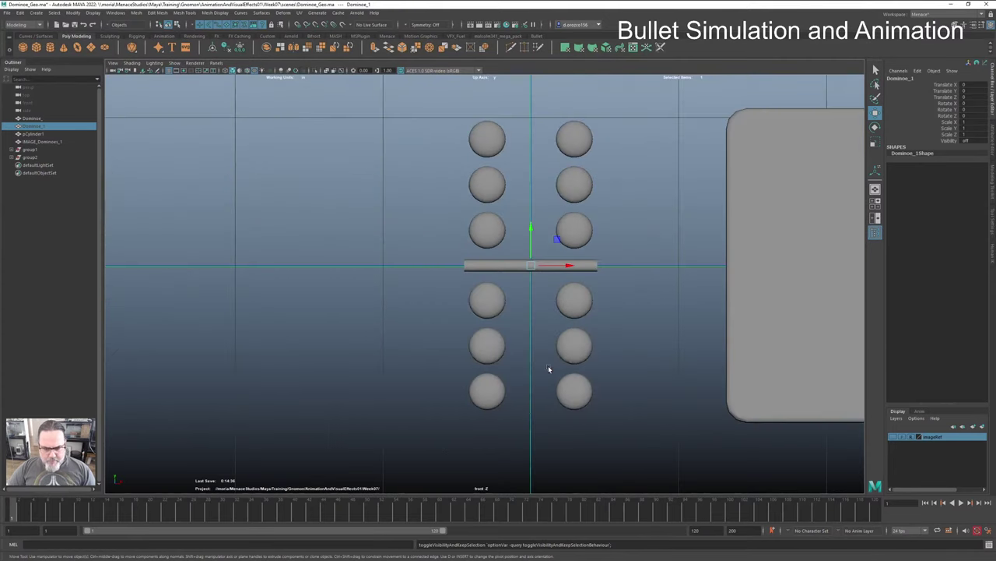
Step: Put the plain domino body on a new hidden display layer named DomGeo_OG
{"action": "left_click", "coordinate": [690, 361]}
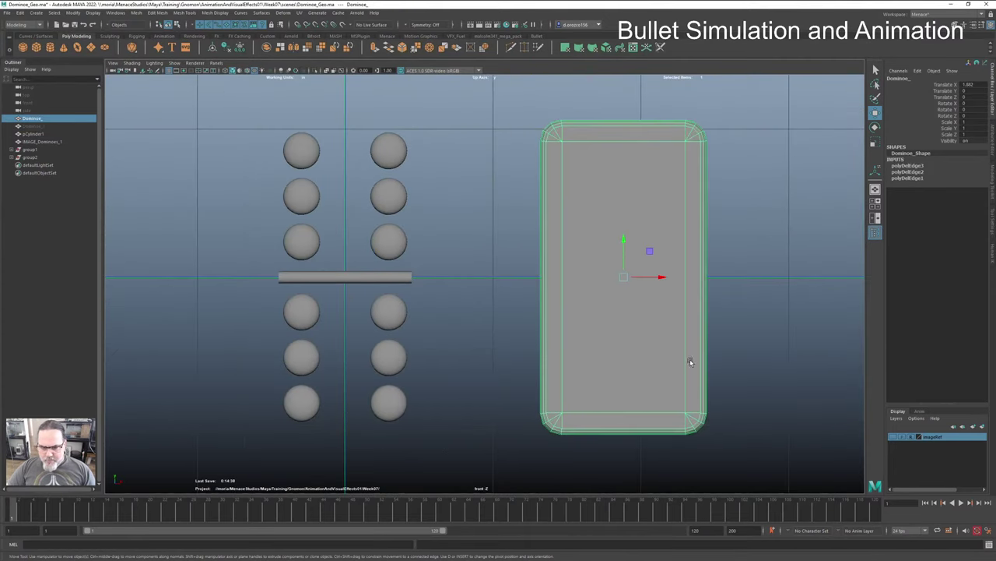
{"action": "left_click", "coordinate": [972, 427]}
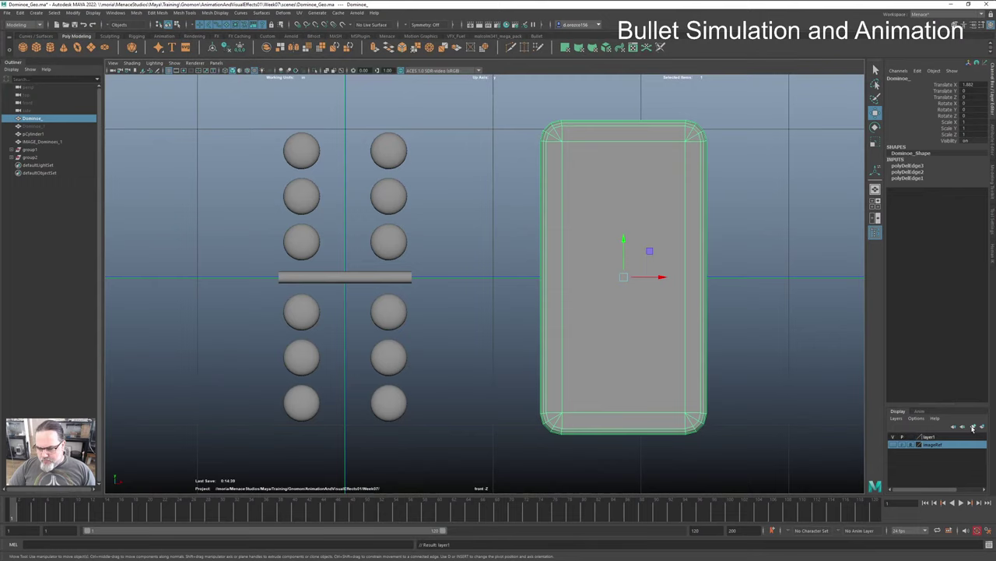
{"action": "double_click", "coordinate": [930, 437]}
{"action": "double_click", "coordinate": [371, 204]}
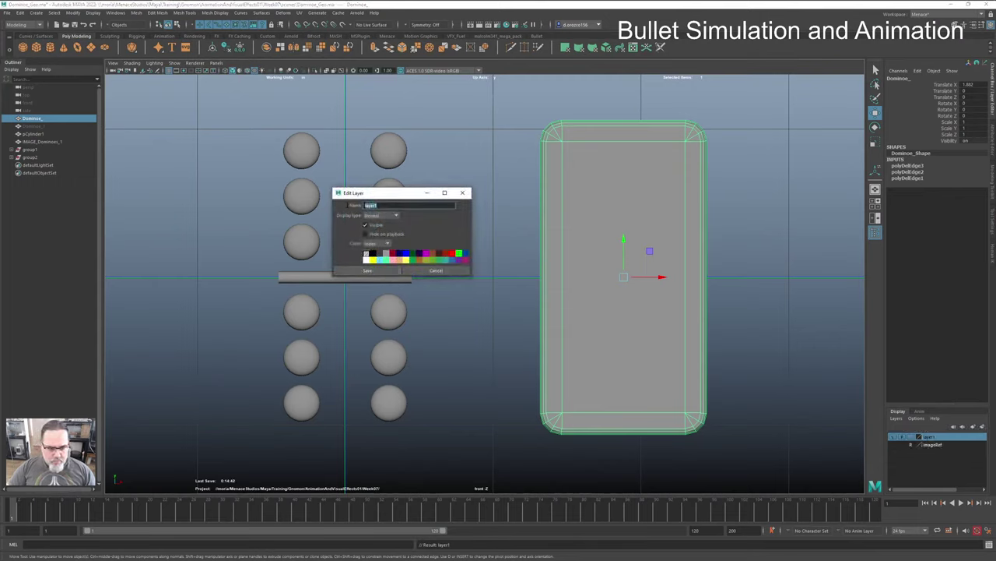
{"action": "type", "text": "DomGeo_OG"}
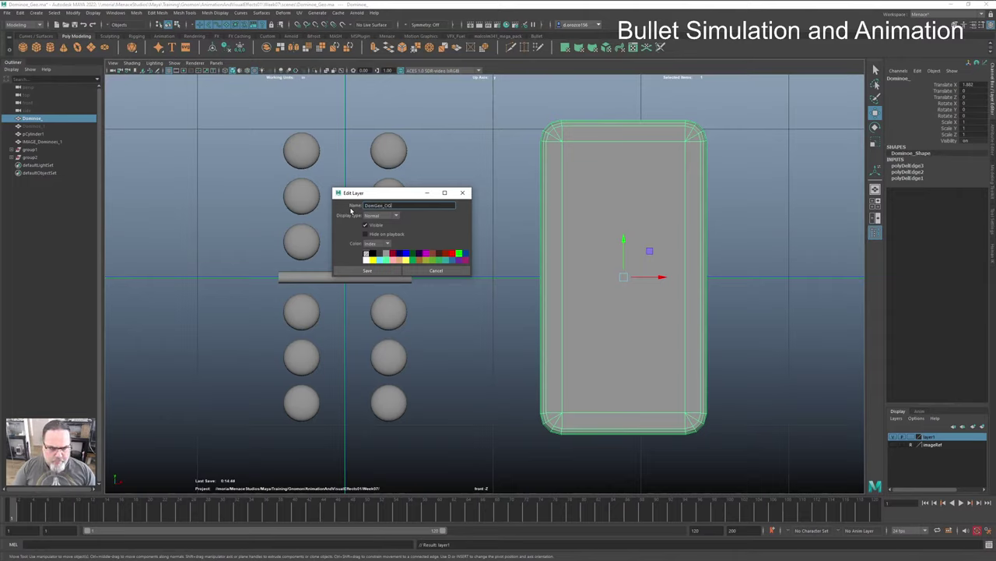
{"action": "left_click", "coordinate": [388, 271]}
{"action": "right_click", "coordinate": [943, 437]}
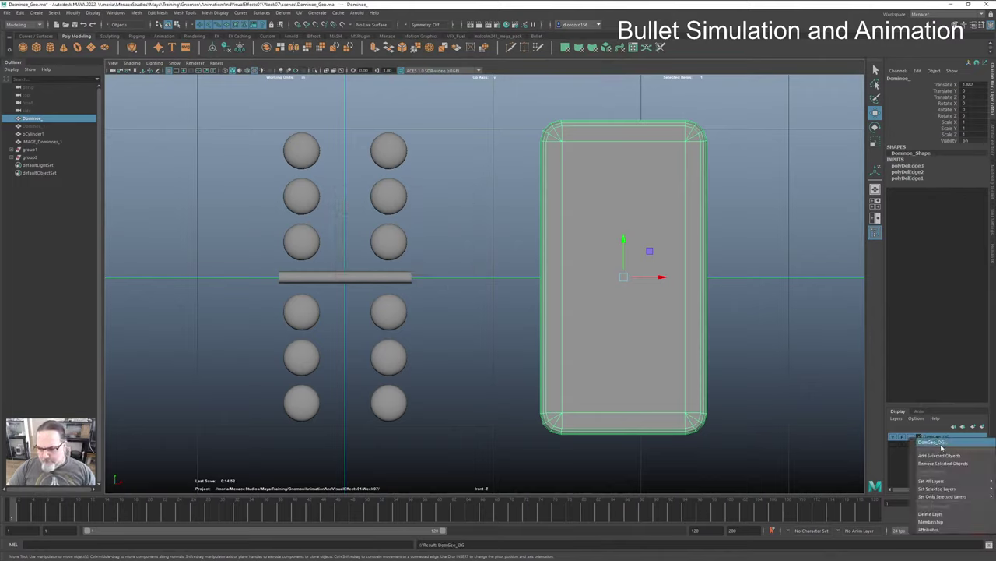
{"action": "left_click", "coordinate": [942, 456]}
{"action": "left_click", "coordinate": [894, 437]}
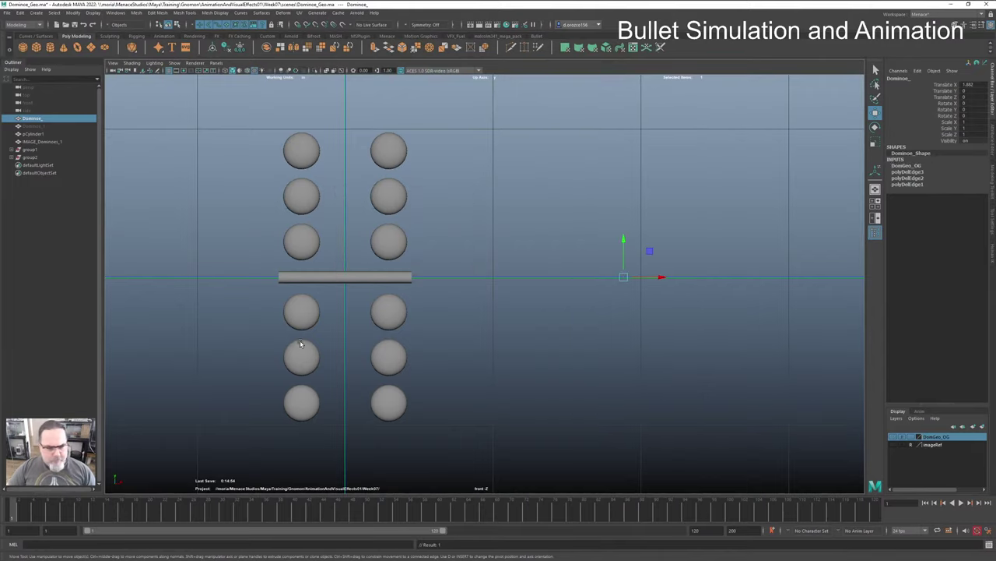
Step: Frame the pips and center bar, then save the scene as Dominoe_Geo.0001.ma
{"action": "left_click", "coordinate": [504, 341]}
{"action": "left_click_drag", "start_coordinate": [453, 107], "coordinate": [221, 440]}
{"action": "key", "text": "f"}
{"action": "scroll", "coordinate": [350, 369], "scroll_direction": "down", "scroll_amount": 5}
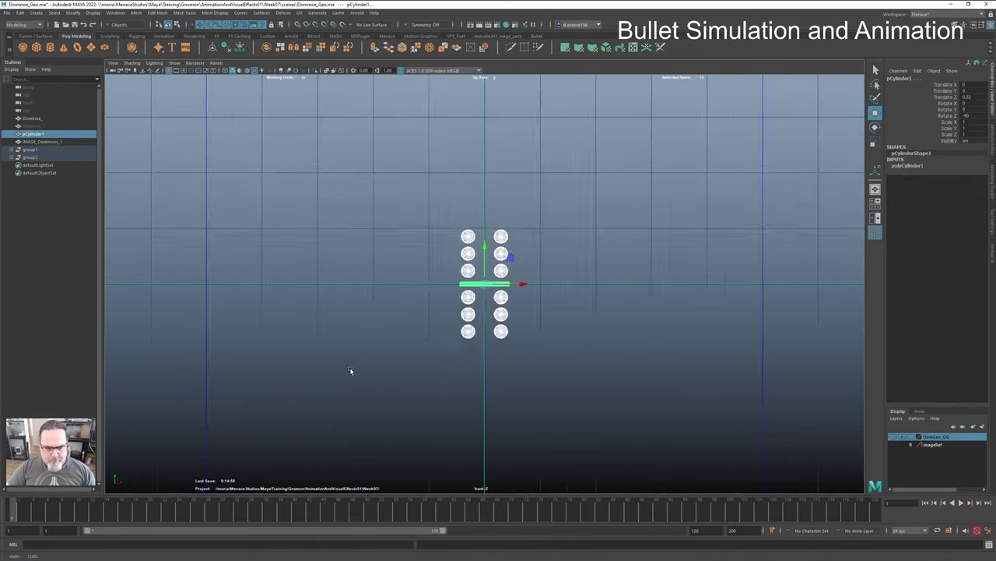
{"action": "scroll", "coordinate": [482, 364], "scroll_direction": "up", "scroll_amount": 3}
{"action": "scroll", "coordinate": [483, 364], "scroll_direction": "up", "scroll_amount": 4}
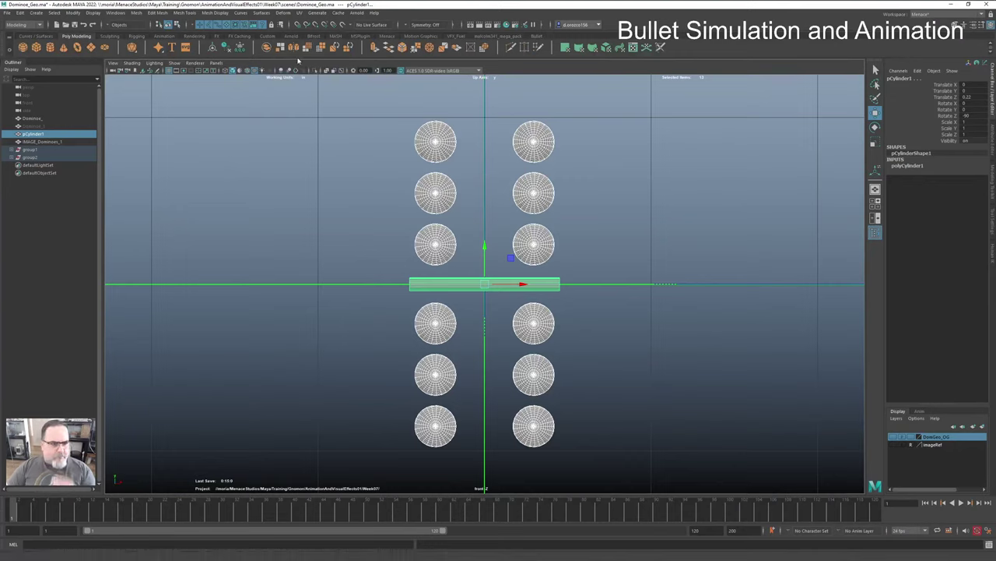
{"action": "left_click", "coordinate": [332, 127]}
{"action": "key", "text": "ctrl+alt+s"}
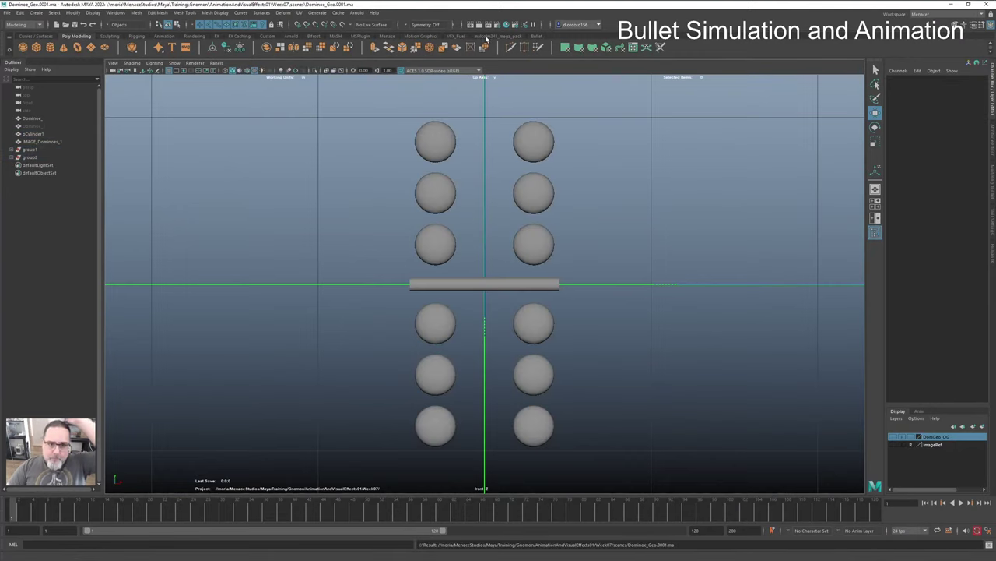
Step: Open the Help for the normal map render tool on the malcolm341_mega_pack shelf
{"action": "left_click", "coordinate": [485, 37]}
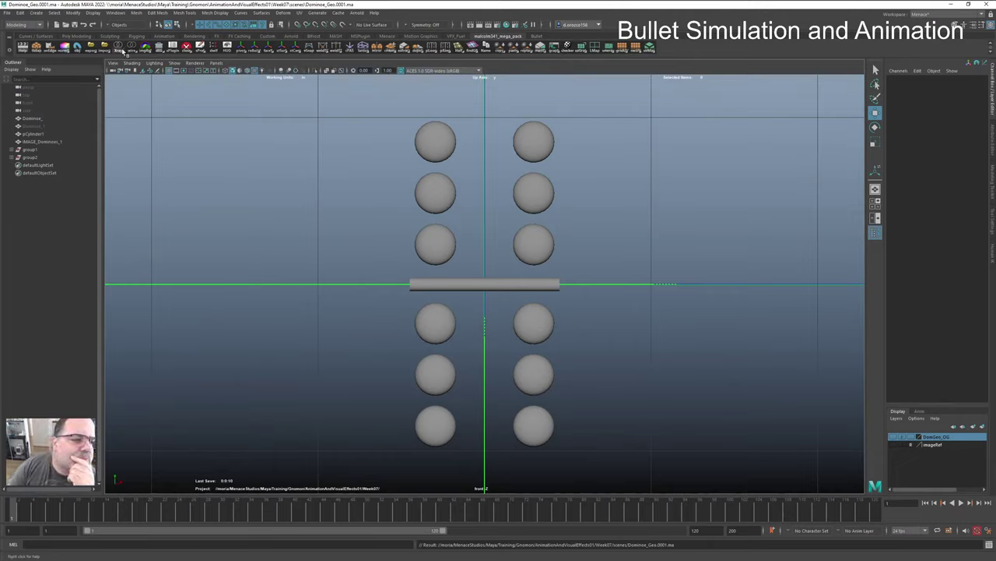
{"action": "right_click", "coordinate": [74, 49]}
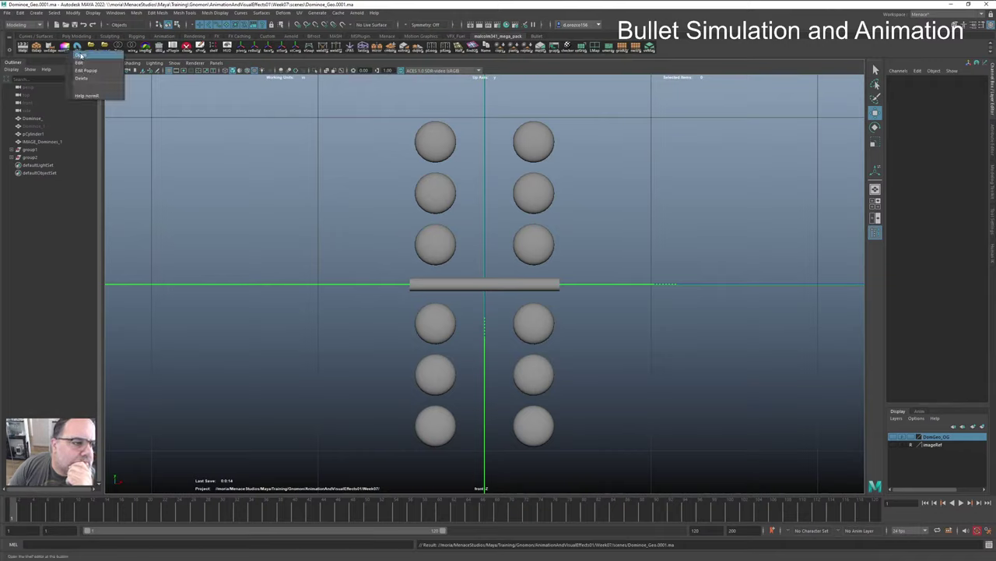
{"action": "left_click", "coordinate": [87, 95]}
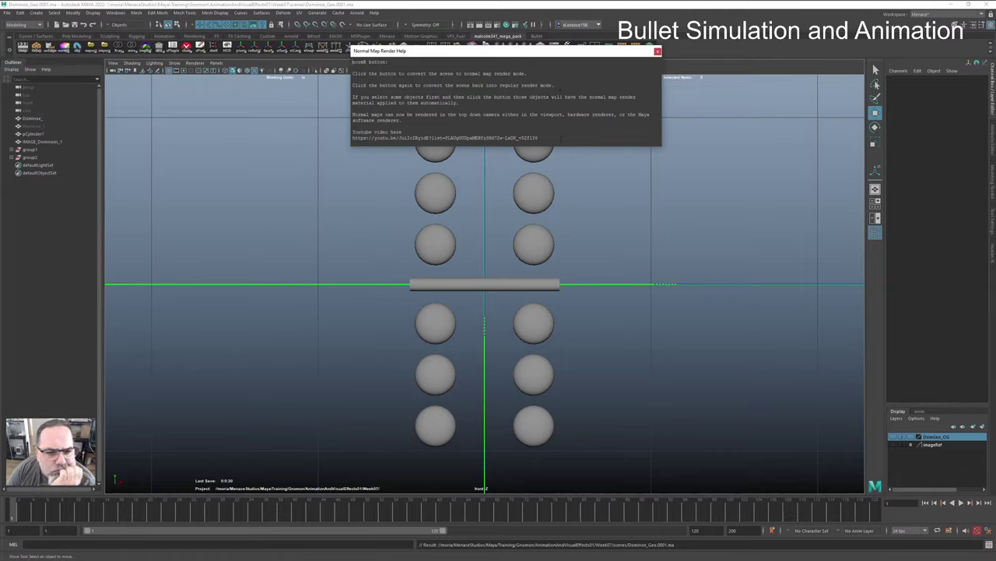
Step: Copy the help window's YouTube link and switch audio output to the DELL S2721QS
{"action": "left_click_drag", "start_coordinate": [561, 139], "coordinate": [349, 138]}
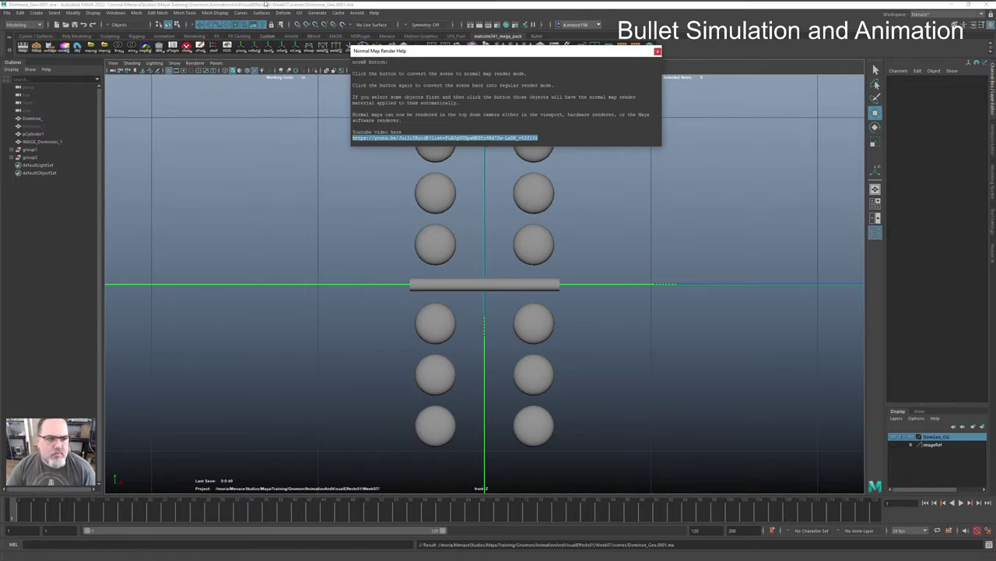
{"action": "left_click", "coordinate": [200, 9]}
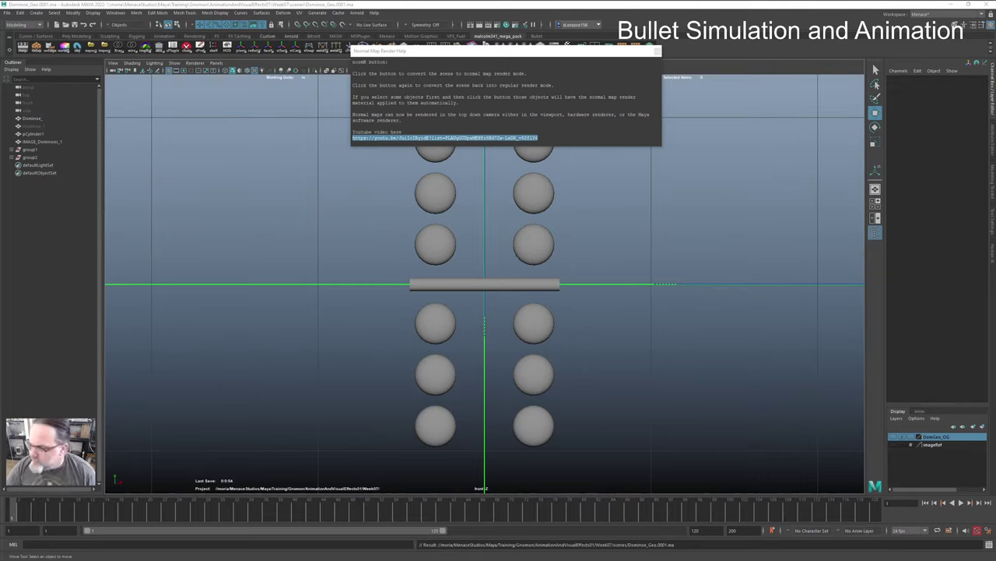
{"action": "mouse_move", "coordinate": [933, 9]}
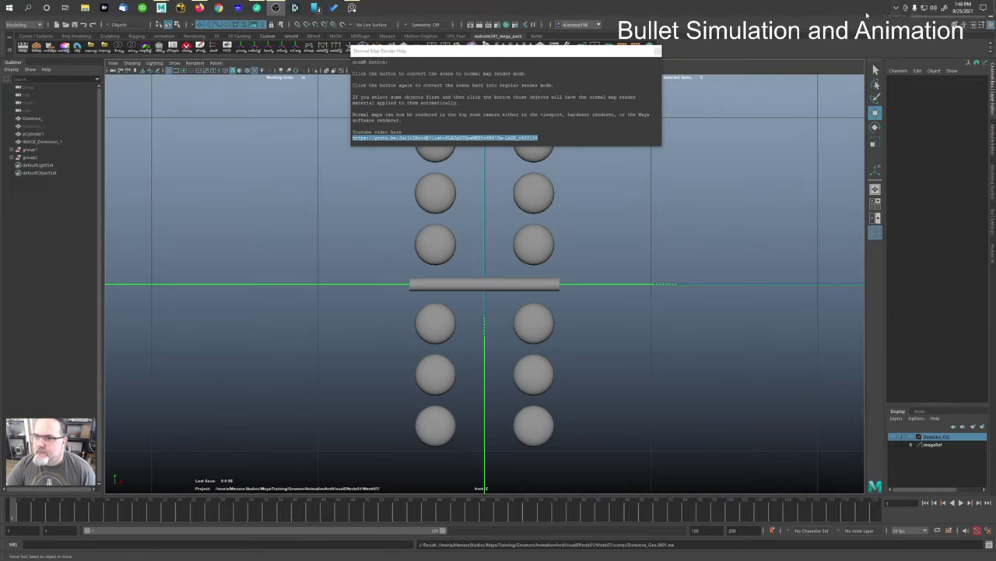
{"action": "left_click", "coordinate": [933, 9]}
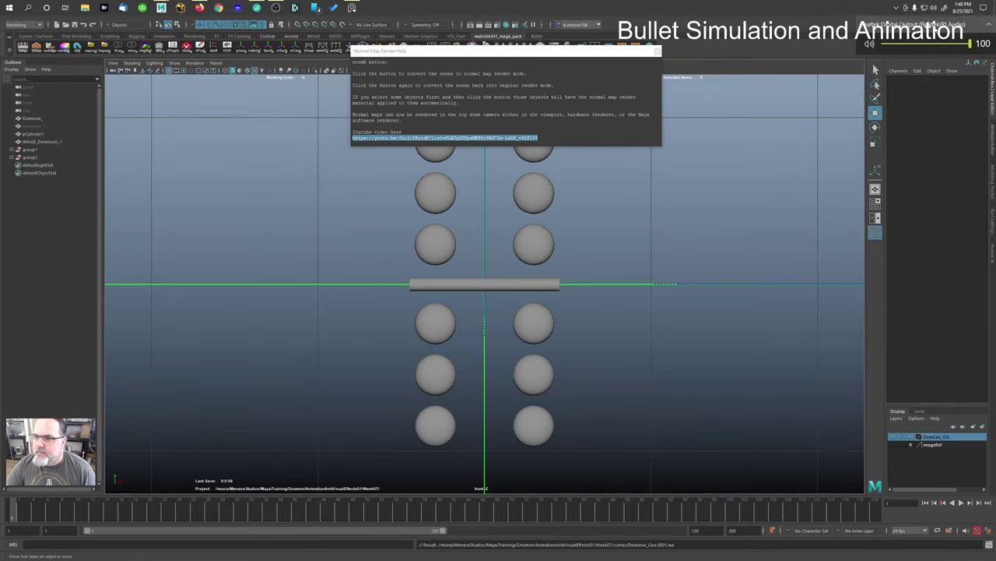
{"action": "left_click", "coordinate": [919, 58]}
{"action": "left_click", "coordinate": [919, 58]}
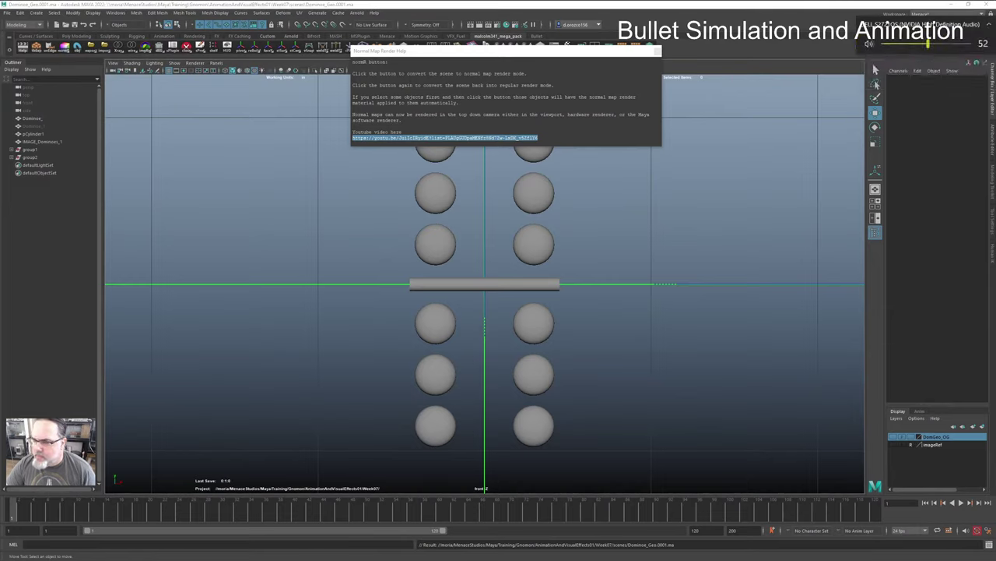
Step: Raise the system volume to 54 and close the Normal Map Render Help window
{"action": "key", "text": "Escape"}
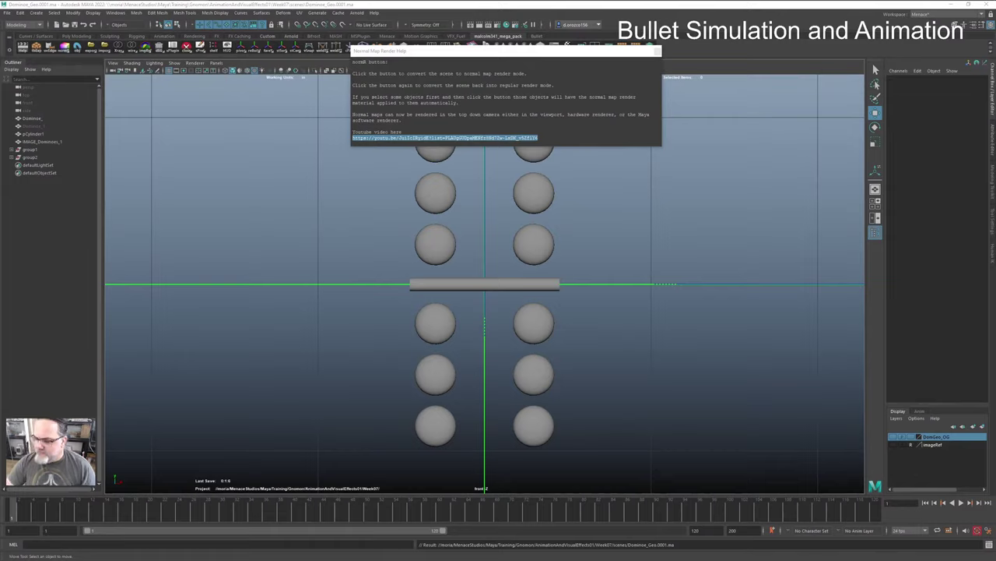
{"action": "key", "text": "XF86AudioRaiseVolume"}
{"action": "key", "text": "XF86AudioRaiseVolume"}
{"action": "key", "text": "XF86AudioRaiseVolume"}
{"action": "key", "text": "XF86AudioRaiseVolume"}
{"action": "key", "text": "XF86AudioRaiseVolume"}
{"action": "key", "text": "XF86AudioRaiseVolume"}
{"action": "key", "text": "XF86AudioRaiseVolume"}
{"action": "key", "text": "XF86AudioRaiseVolume"}
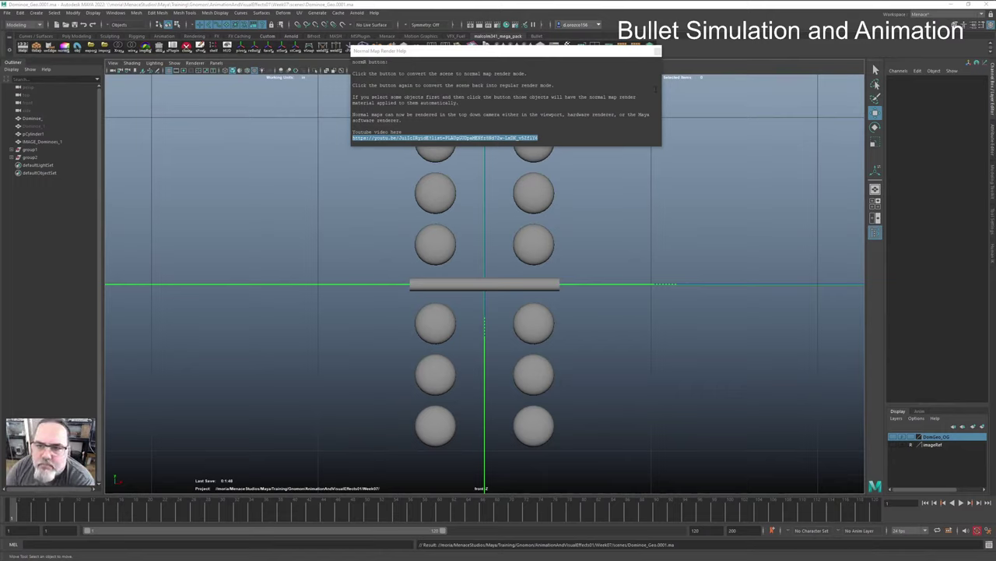
{"action": "left_click", "coordinate": [658, 51]}
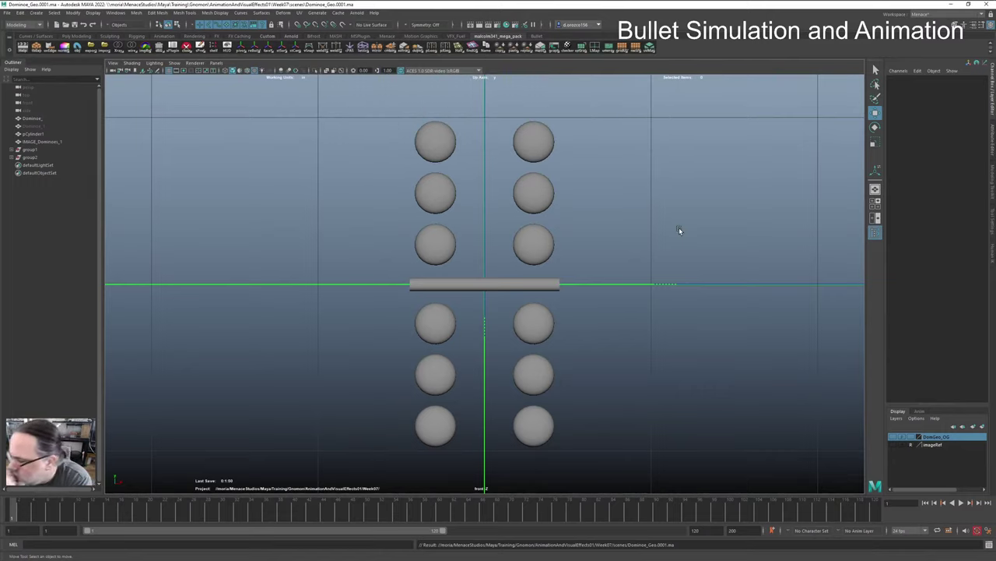
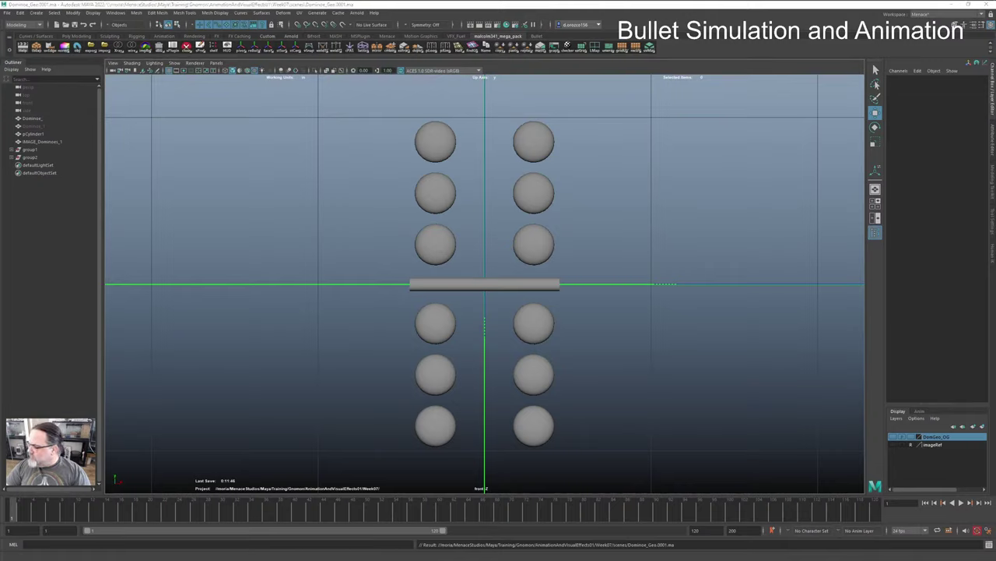
Step: Switch to the Right side view, zoom in on the domino, and select group1 in the Outliner
{"action": "mouse_move", "coordinate": [924, 4]}
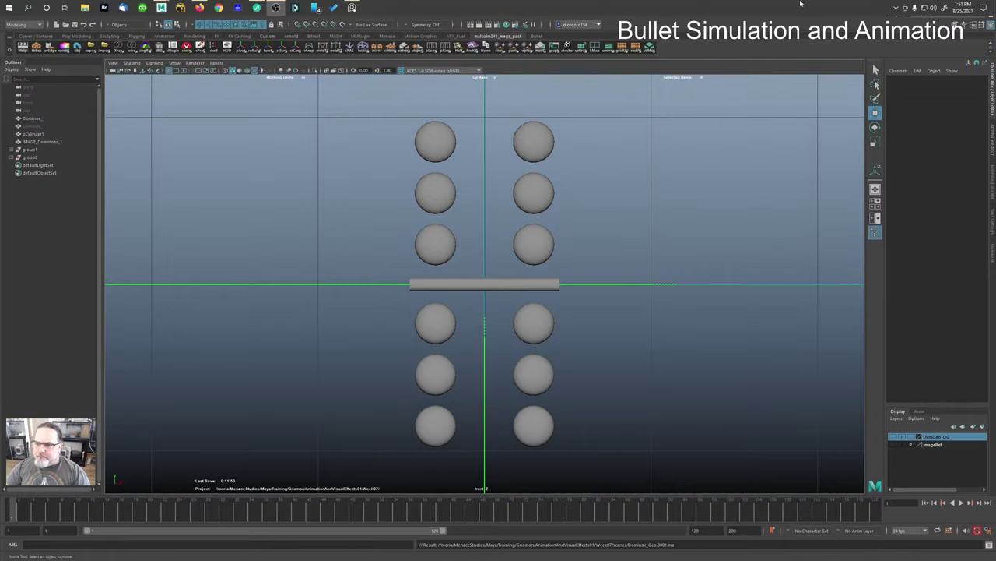
{"action": "left_click", "coordinate": [924, 7]}
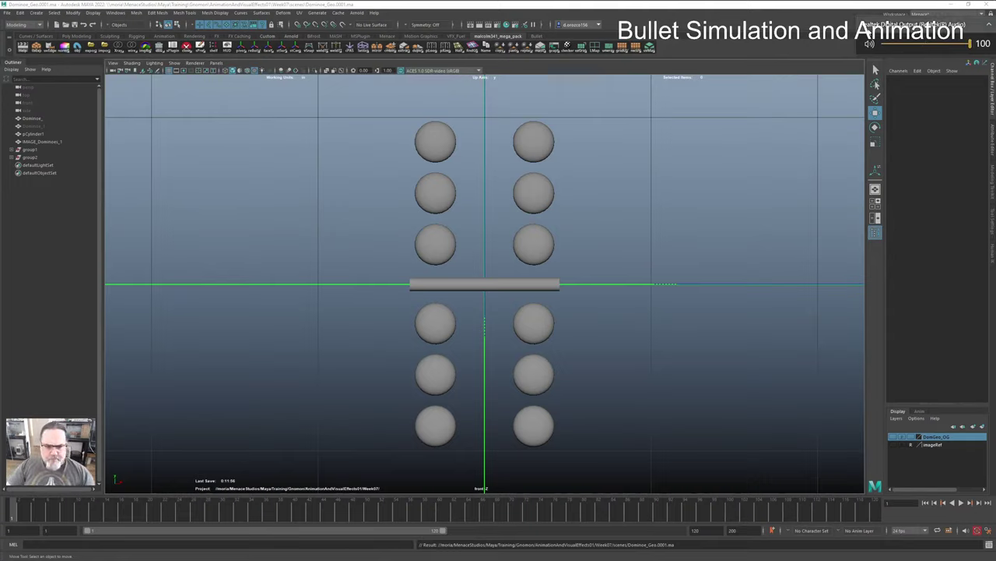
{"action": "key", "text": "space"}
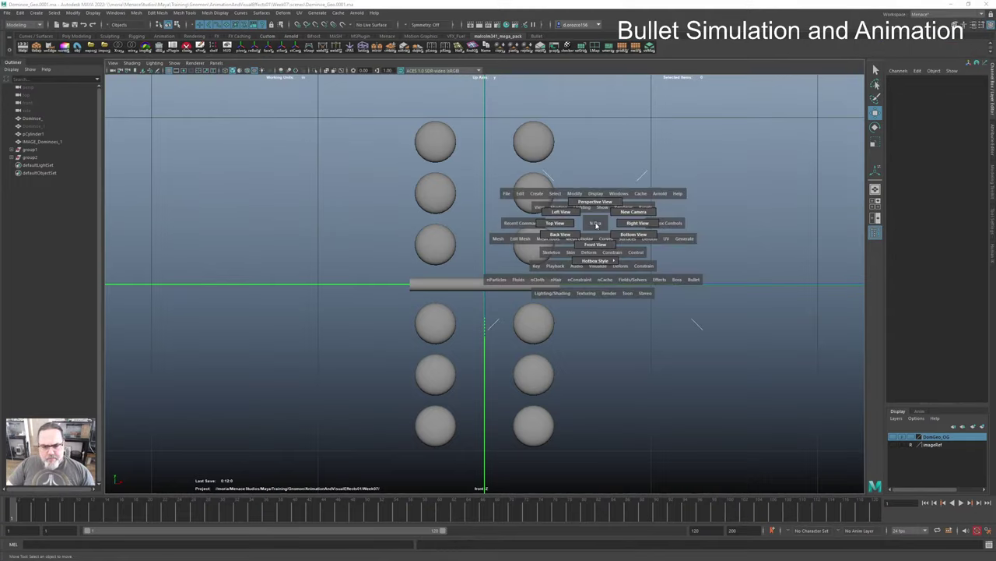
{"action": "left_click_drag", "start_coordinate": [597, 225], "coordinate": [622, 225]}
{"action": "scroll", "coordinate": [398, 256], "scroll_direction": "up", "scroll_amount": 8}
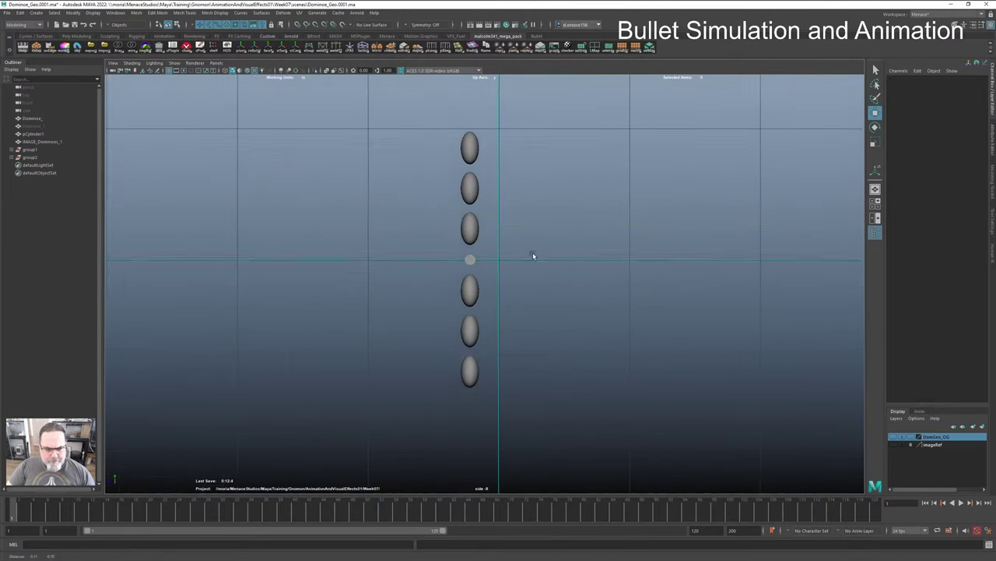
{"action": "scroll", "coordinate": [609, 235], "scroll_direction": "up", "scroll_amount": 1}
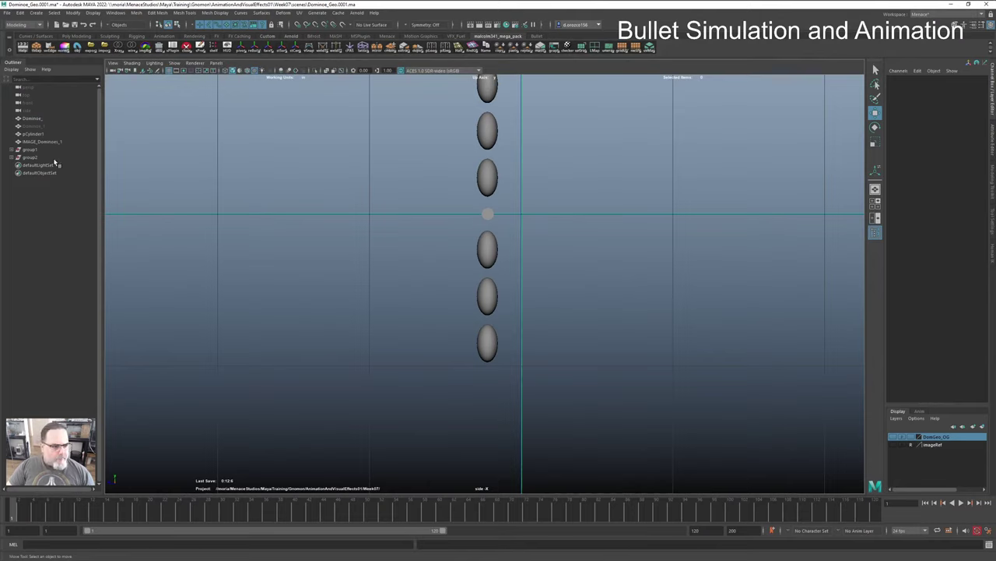
{"action": "left_click", "coordinate": [29, 149]}
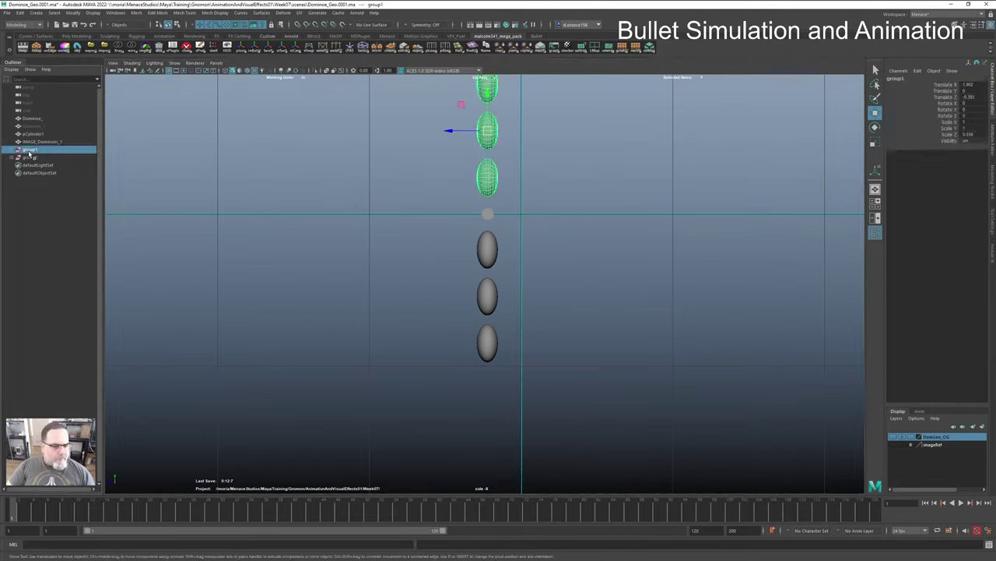
Step: Ungroup group1 and group2 so the pips become separate spheres
{"action": "left_click", "coordinate": [20, 14]}
{"action": "left_click", "coordinate": [38, 170]}
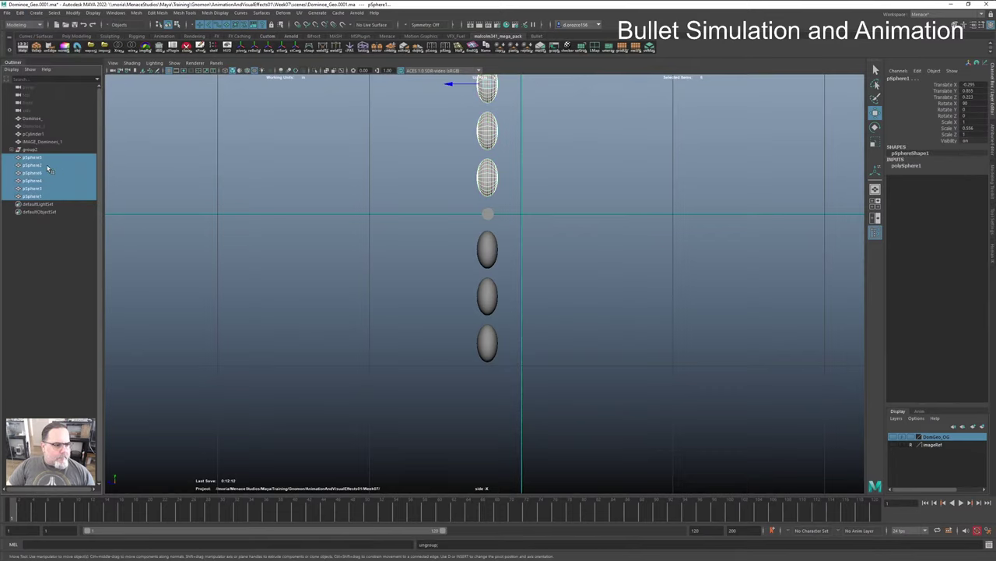
{"action": "left_click", "coordinate": [29, 149]}
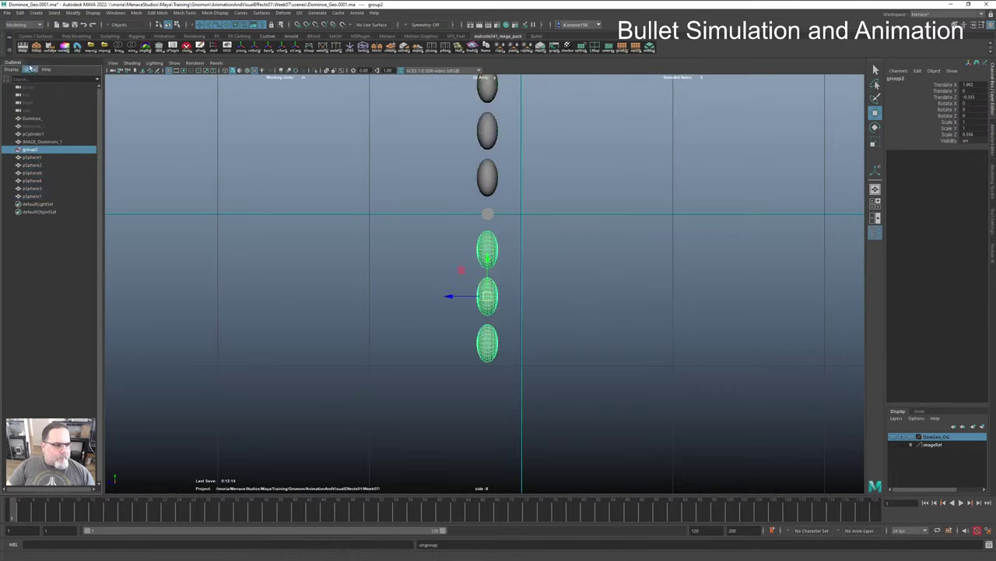
{"action": "left_click", "coordinate": [21, 13]}
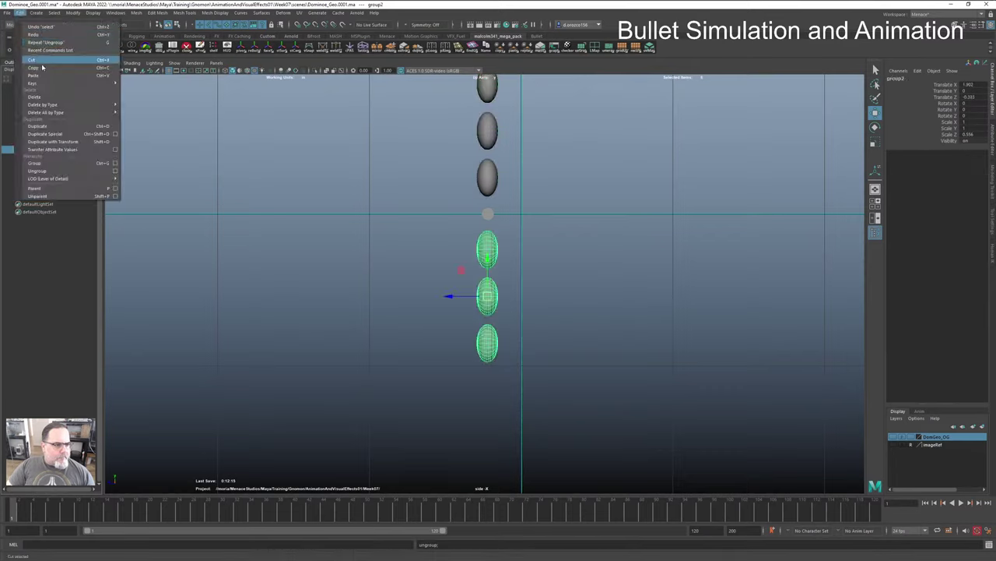
{"action": "left_click", "coordinate": [61, 170]}
Step: Select all the pips and the board and combine them into one mesh
{"action": "scroll", "coordinate": [553, 204], "scroll_direction": "down", "scroll_amount": 5}
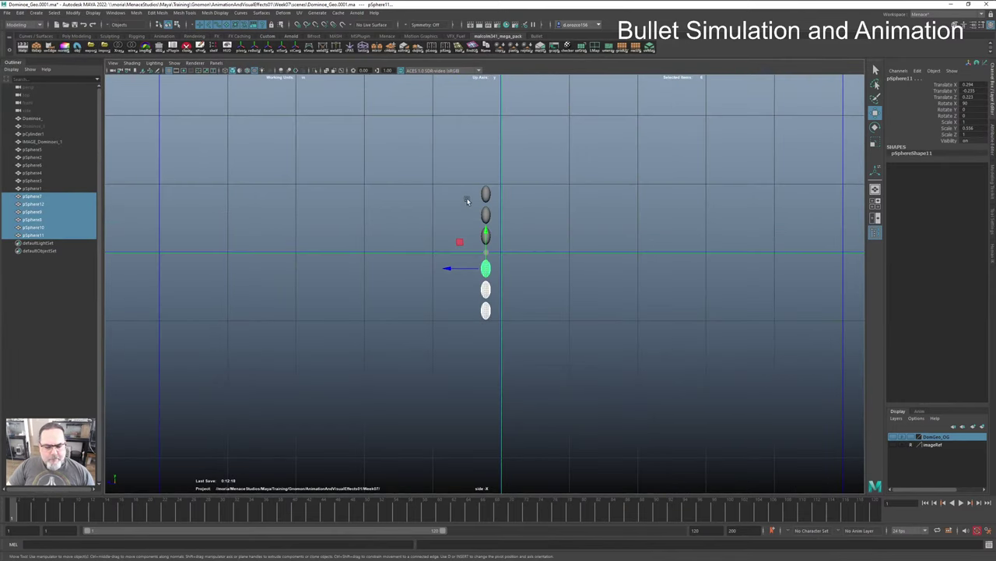
{"action": "left_click_drag", "start_coordinate": [472, 162], "coordinate": [498, 338]}
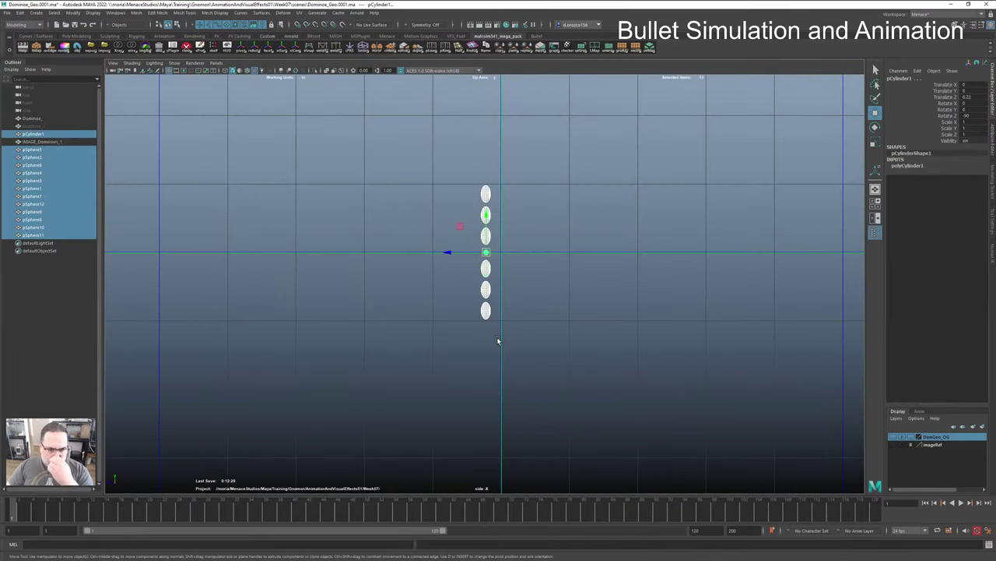
{"action": "right_click", "coordinate": [486, 300], "text": "shift"}
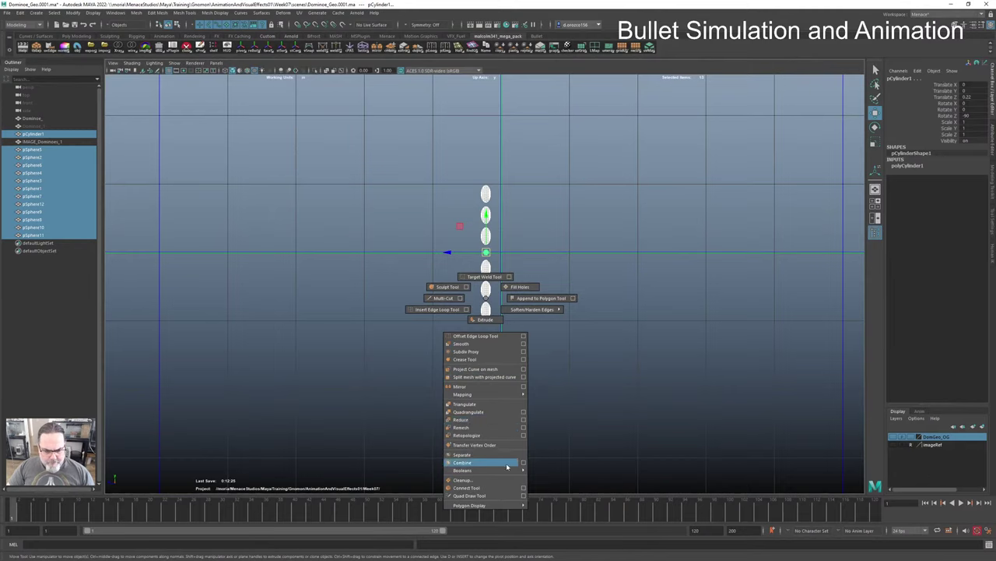
{"action": "left_click", "coordinate": [463, 462]}
Step: Select faces across the domino column in face mode and activate the Move tool
{"action": "right_click", "coordinate": [484, 195]}
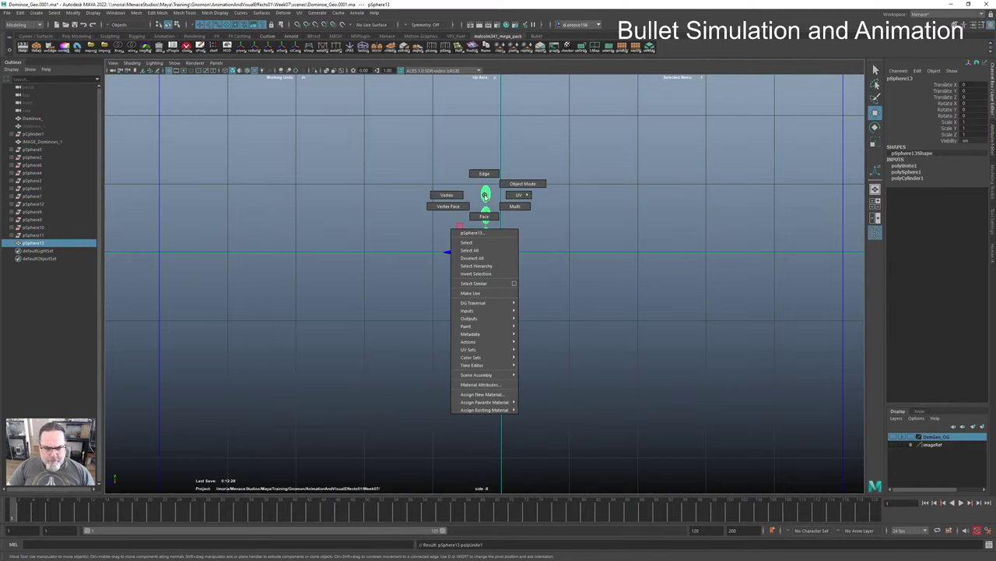
{"action": "left_click", "coordinate": [484, 215]}
{"action": "left_click_drag", "start_coordinate": [436, 187], "coordinate": [486, 364]}
{"action": "key", "text": "w"}
{"action": "right_click_drag", "start_coordinate": [447, 282], "coordinate": [834, 296], "text": "alt"}
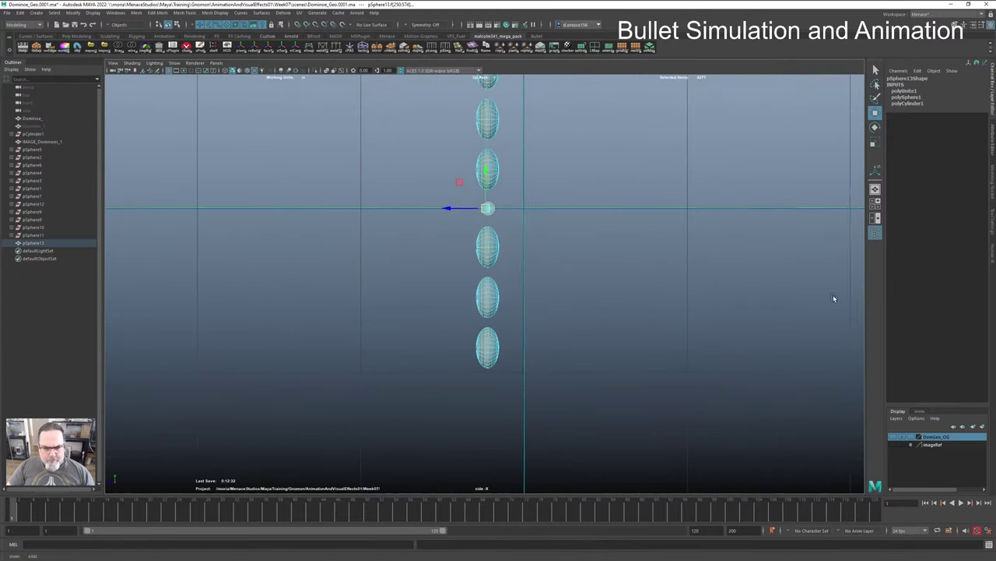
{"action": "right_click_drag", "start_coordinate": [538, 278], "coordinate": [687, 285], "text": "alt"}
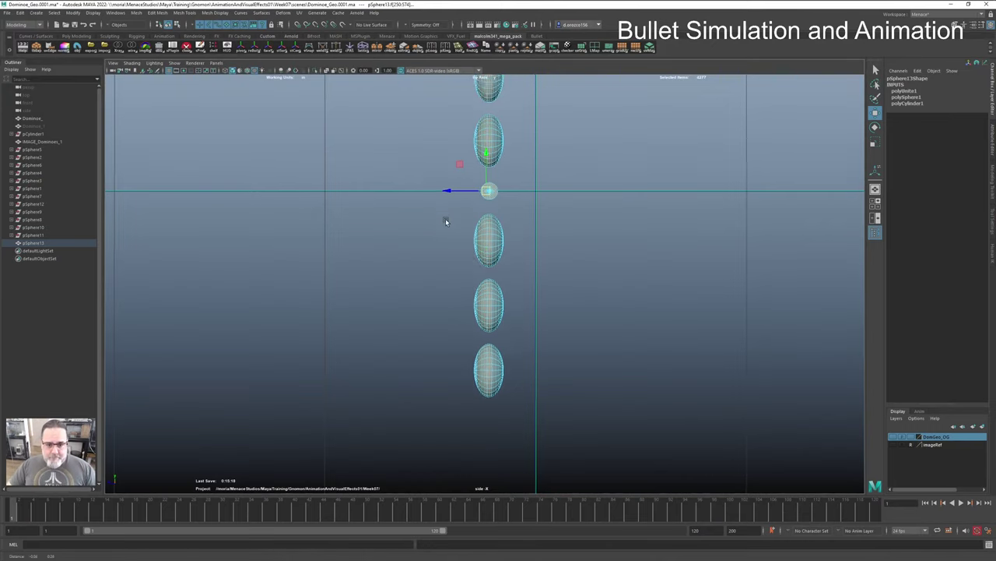
Step: Select the faces on one half of the pip column and delete them
{"action": "middle_click_drag", "start_coordinate": [445, 218], "coordinate": [458, 301], "text": "alt"}
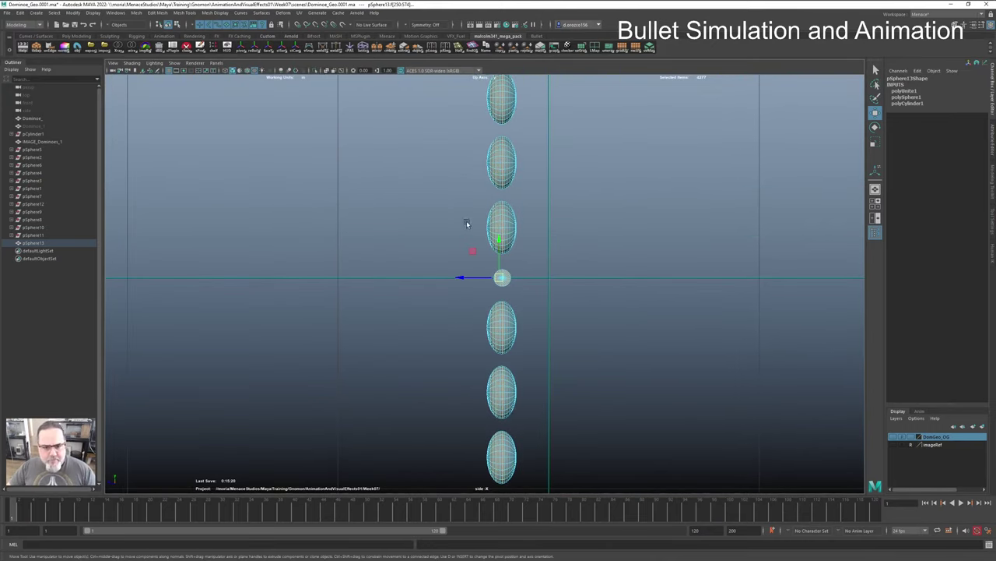
{"action": "scroll", "coordinate": [476, 222], "scroll_direction": "down", "scroll_amount": 2}
{"action": "mouse_move", "coordinate": [482, 223]}
{"action": "right_mouse_down", "text": "alt"}
{"action": "mouse_move", "coordinate": [467, 223]}
{"action": "mouse_move", "coordinate": [503, 223]}
{"action": "mouse_move", "coordinate": [492, 224]}
{"action": "right_mouse_up", "text": "alt"}
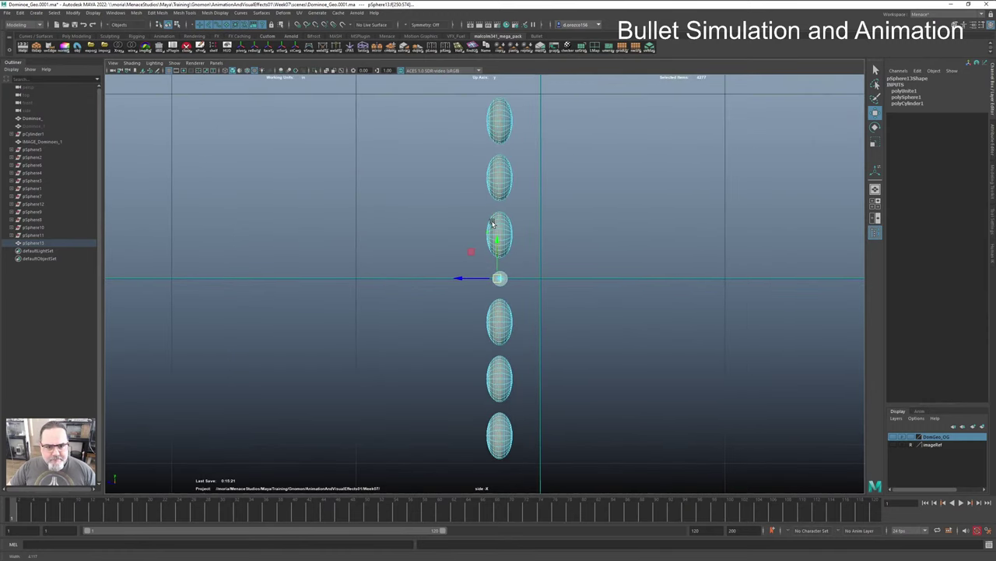
{"action": "left_click_drag", "start_coordinate": [473, 89], "coordinate": [498, 480]}
{"action": "right_click_drag", "start_coordinate": [435, 367], "coordinate": [866, 339], "text": "alt"}
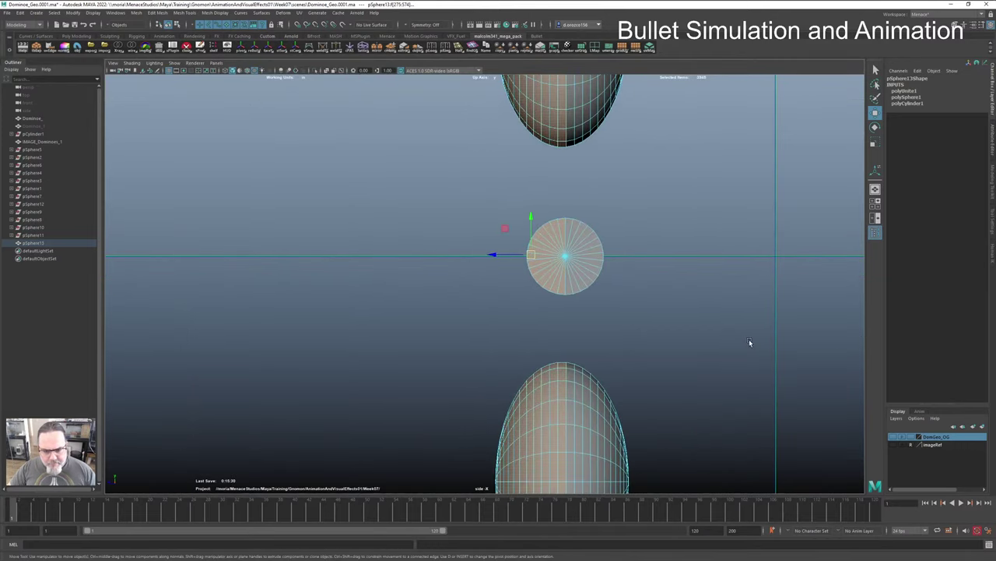
{"action": "key", "text": "Delete"}
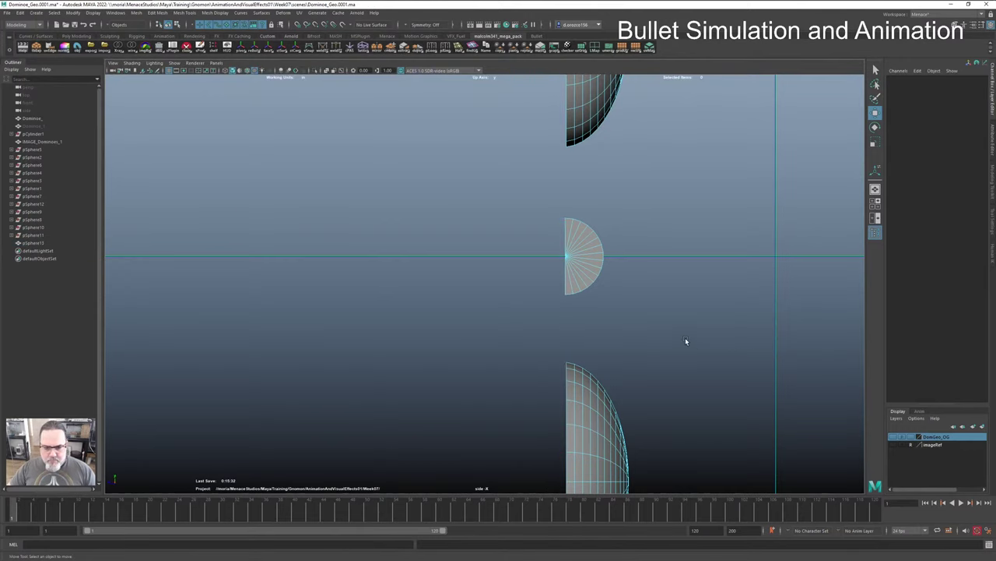
Step: Return to the Perspective view and orbit around the half-sphere domino
{"action": "right_click_drag", "start_coordinate": [685, 340], "coordinate": [587, 336], "text": "alt"}
{"action": "key", "text": "space"}
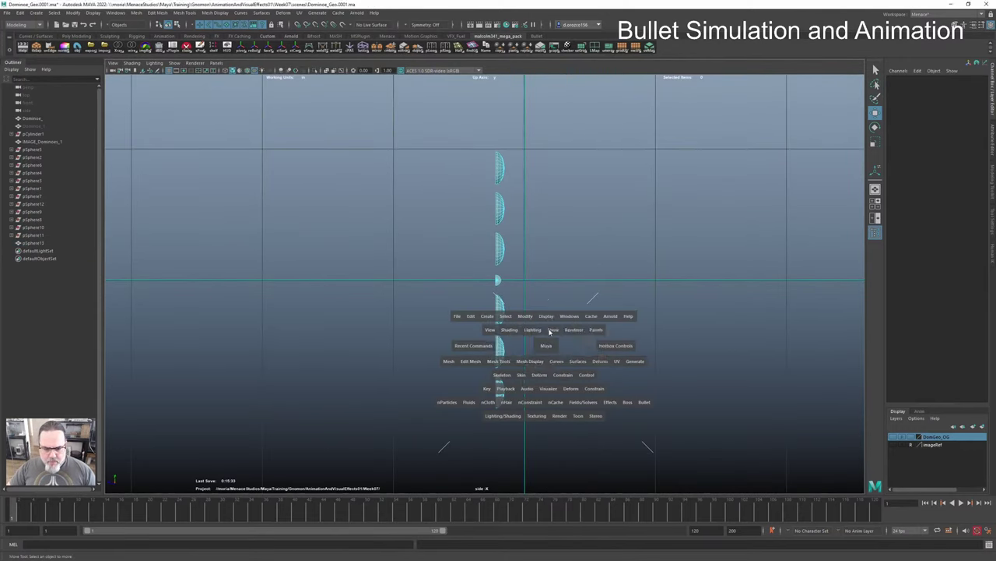
{"action": "left_click", "coordinate": [552, 331]}
{"action": "left_click_drag", "start_coordinate": [501, 347], "coordinate": [438, 358], "text": "alt"}
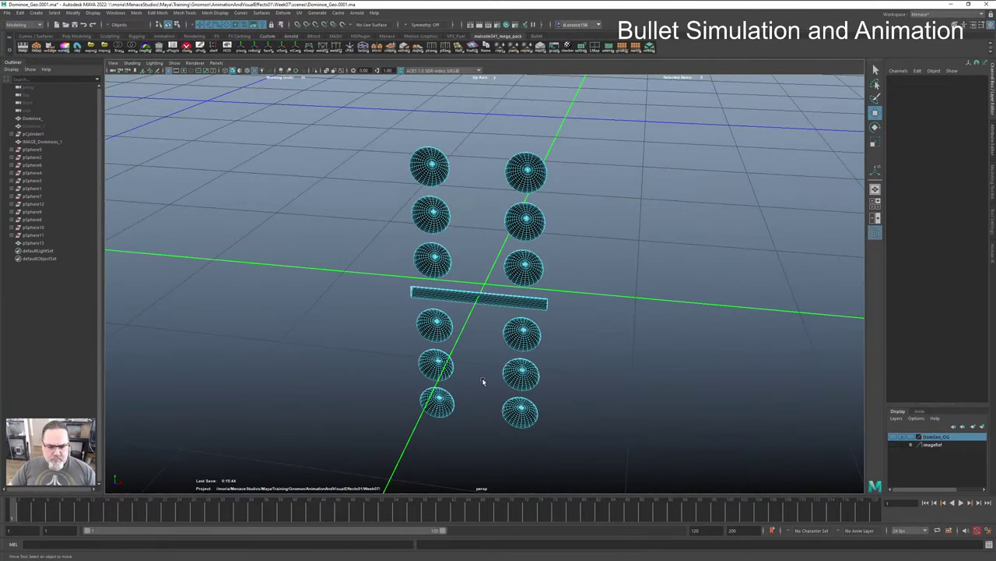
Step: Select the whole domino mesh, apply Mesh Display > Reverse, then deselect
{"action": "left_click_drag", "start_coordinate": [567, 134], "coordinate": [387, 438]}
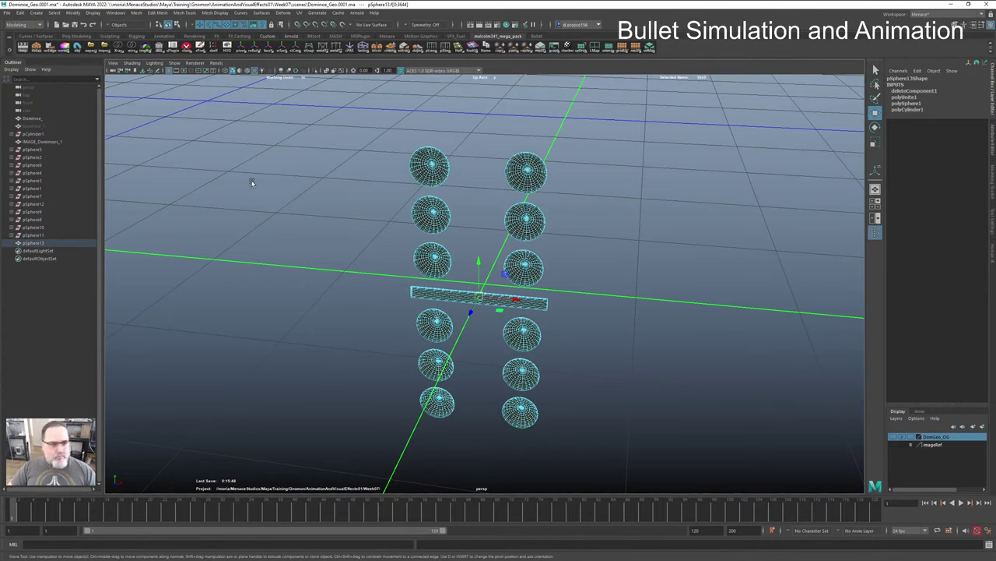
{"action": "left_click", "coordinate": [185, 13]}
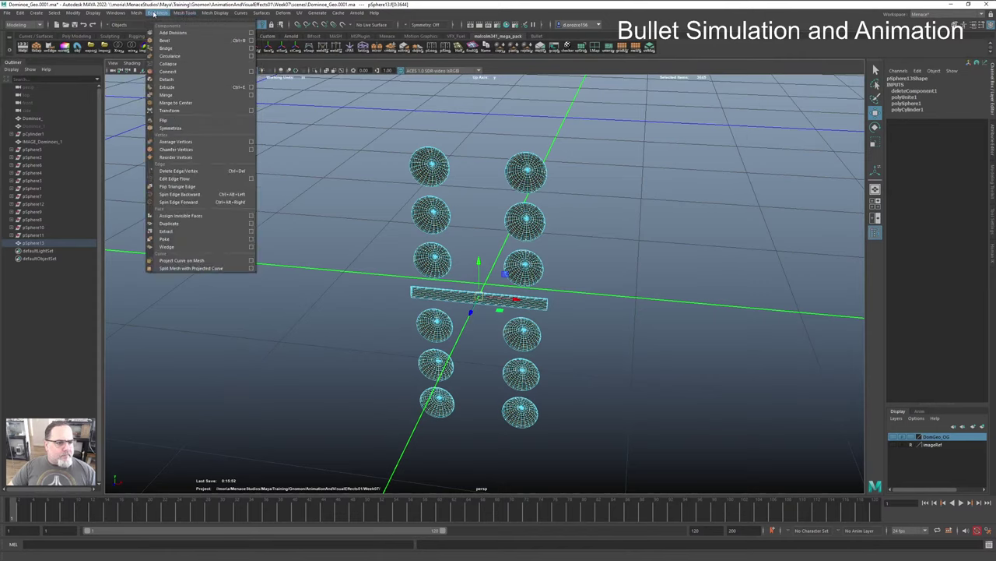
{"action": "left_click", "coordinate": [154, 14]}
{"action": "left_click", "coordinate": [216, 14]}
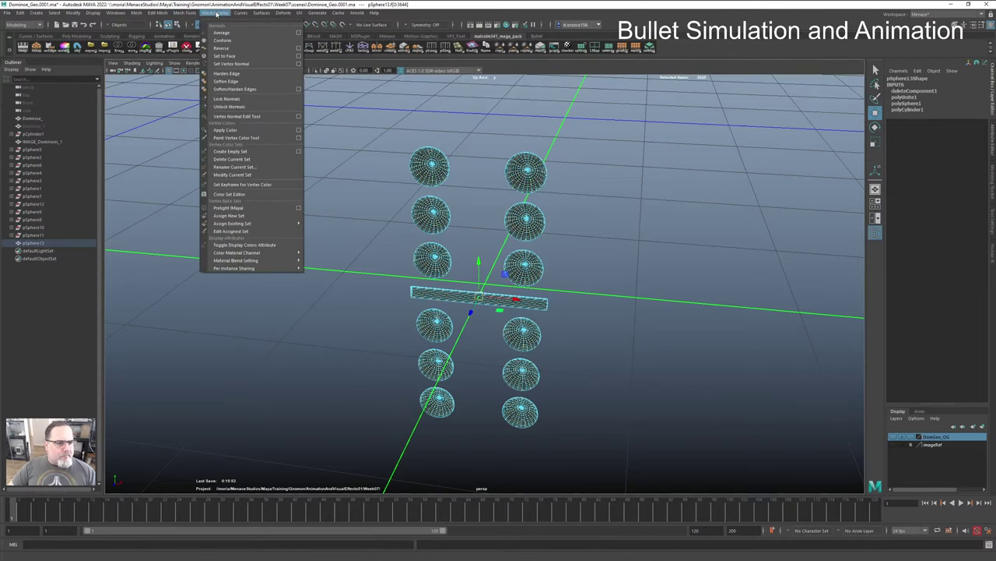
{"action": "left_click", "coordinate": [234, 51]}
{"action": "left_click", "coordinate": [632, 299]}
Step: Orbit to low angles on the pips and turn off Wireframe on Shaded
{"action": "left_click_drag", "start_coordinate": [569, 371], "coordinate": [578, 360], "text": "alt"}
{"action": "right_click_drag", "start_coordinate": [547, 341], "coordinate": [589, 321]}
{"action": "mouse_move", "coordinate": [586, 362]}
{"action": "left_mouse_down", "text": "alt"}
{"action": "mouse_move", "coordinate": [587, 312]}
{"action": "mouse_move", "coordinate": [604, 303]}
{"action": "mouse_move", "coordinate": [602, 325]}
{"action": "mouse_move", "coordinate": [549, 365]}
{"action": "mouse_move", "coordinate": [577, 372]}
{"action": "left_mouse_up", "text": "alt"}
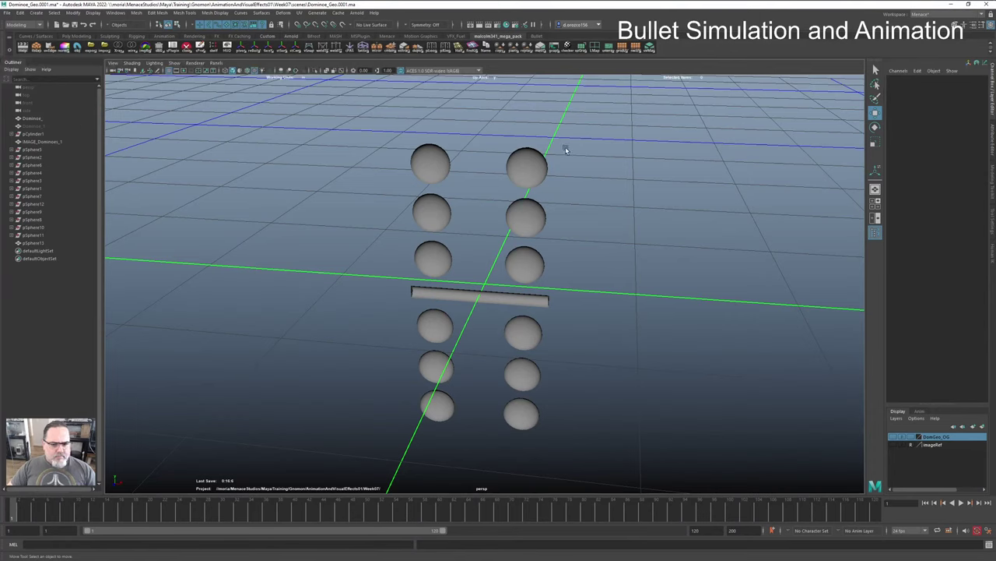
Step: Clear the construction history of the combined domino mesh from the Polygon Modeling shelf
{"action": "left_click_drag", "start_coordinate": [579, 122], "coordinate": [389, 437]}
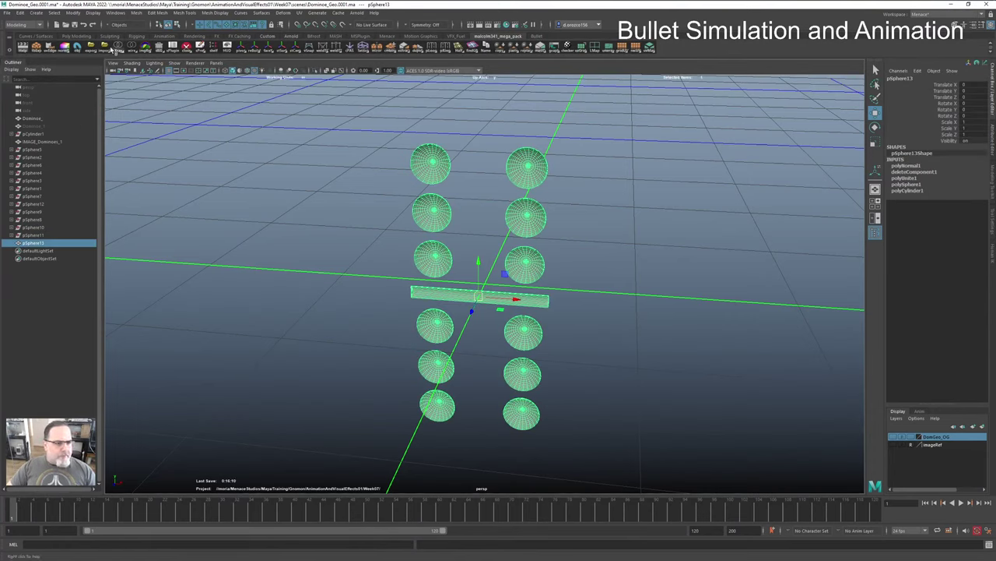
{"action": "left_click", "coordinate": [77, 36]}
{"action": "left_click", "coordinate": [230, 50]}
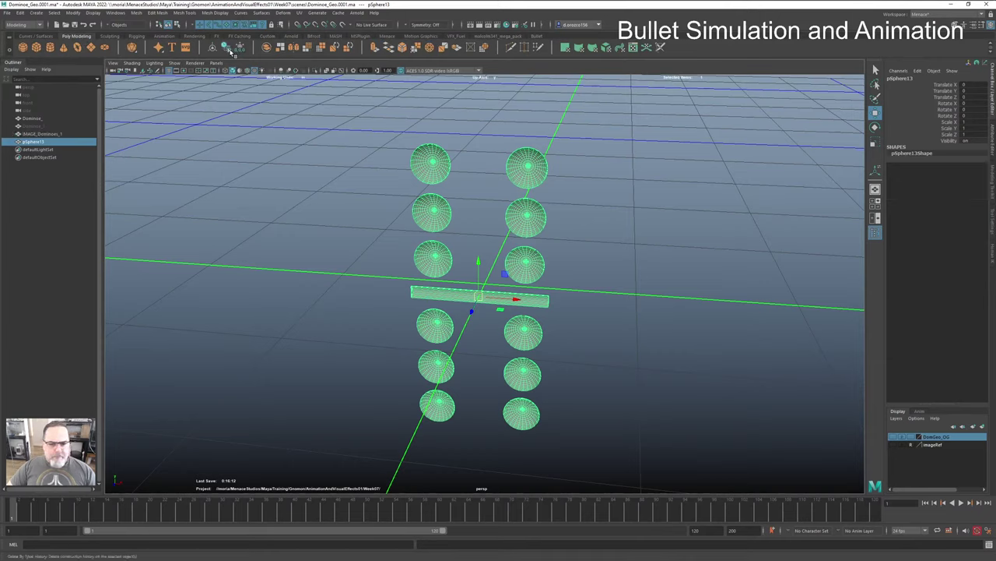
{"action": "left_click", "coordinate": [265, 184]}
{"action": "left_click", "coordinate": [538, 225]}
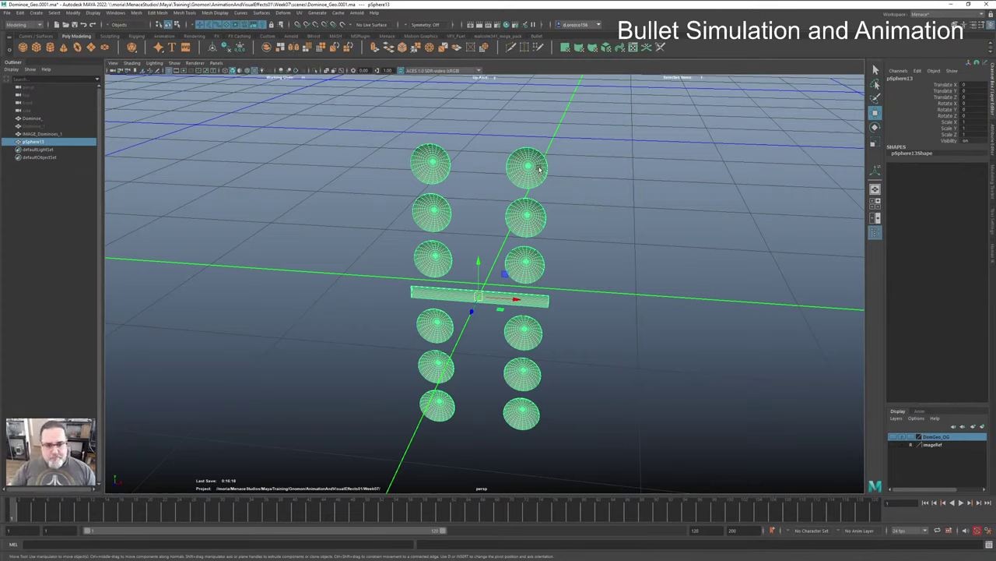
Step: Rotate the domino to Rotate X -90, delete history, freeze transformations, and deselect
{"action": "left_click_drag", "start_coordinate": [577, 137], "coordinate": [380, 445]}
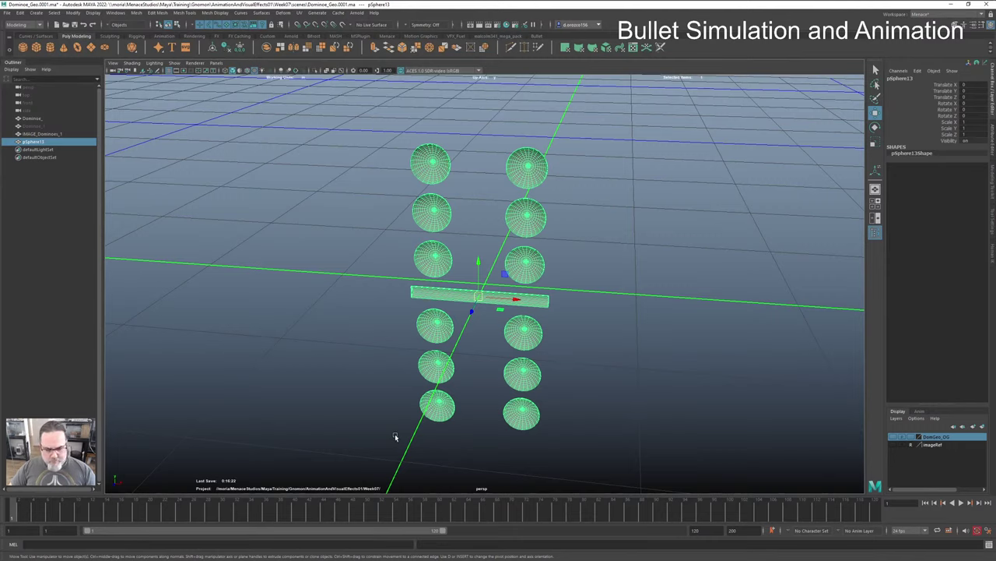
{"action": "key", "text": "e"}
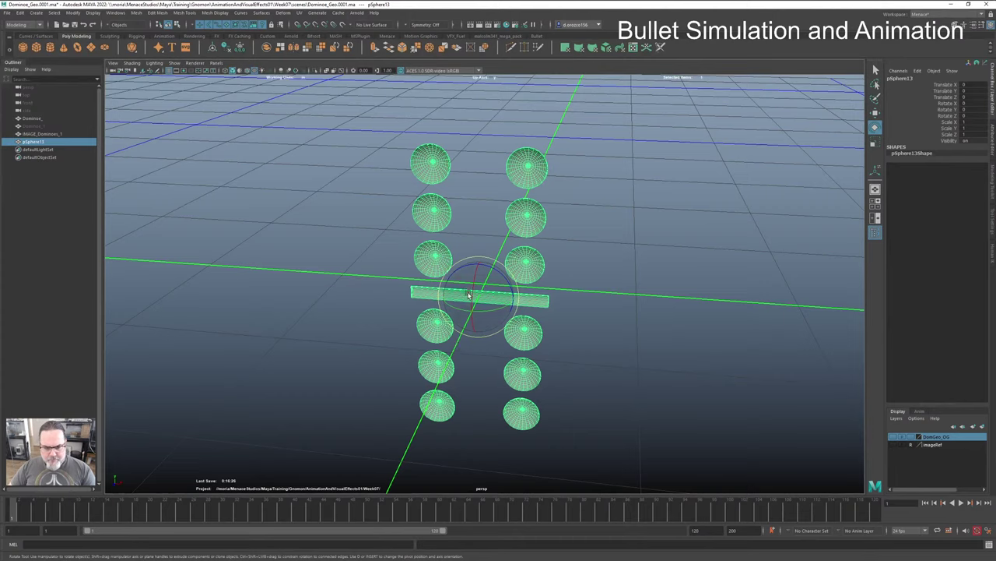
{"action": "left_click_drag", "start_coordinate": [472, 294], "coordinate": [486, 247]}
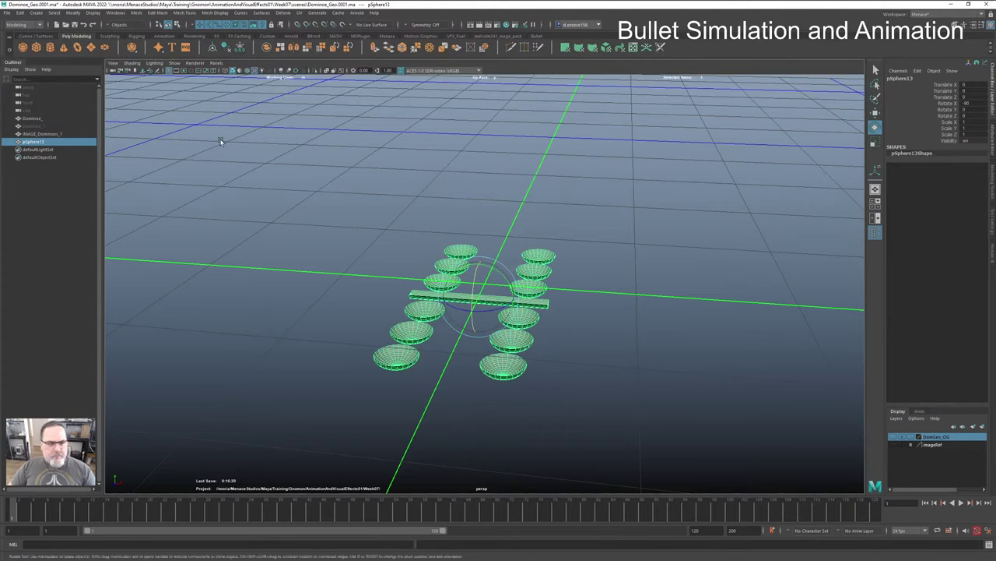
{"action": "left_click", "coordinate": [226, 49]}
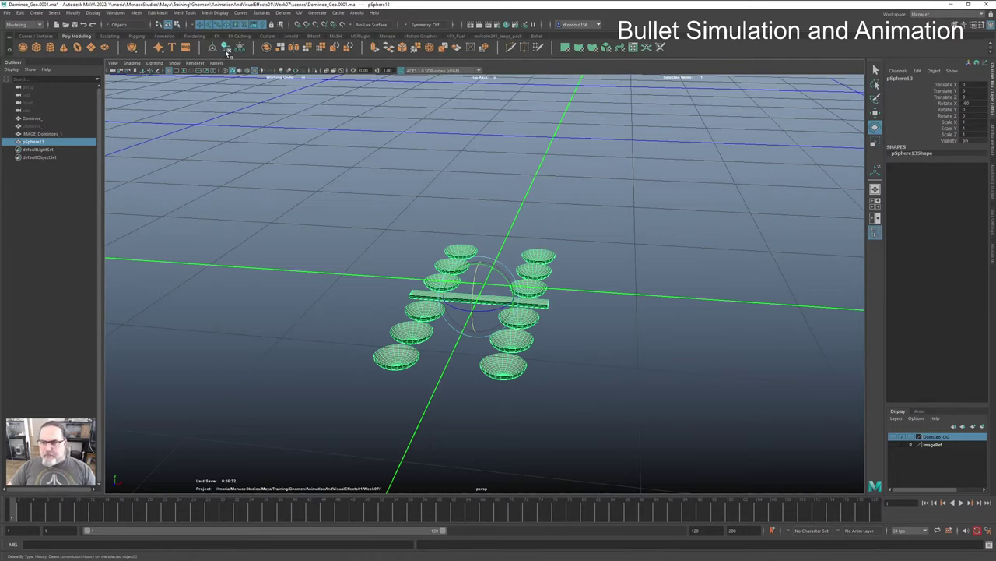
{"action": "left_click", "coordinate": [240, 48]}
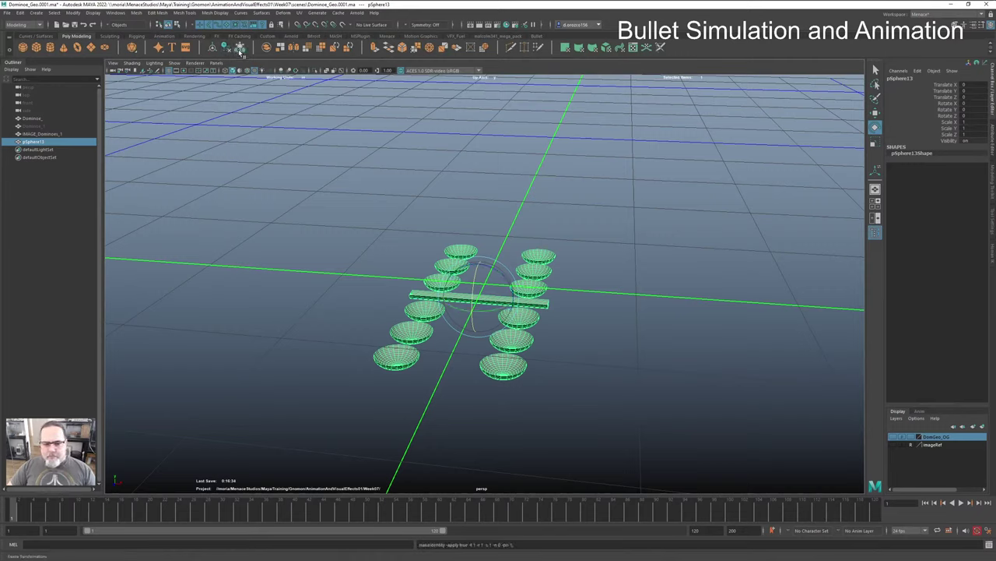
{"action": "left_click", "coordinate": [495, 209]}
Step: Switch to the Top view and frame the domino
{"action": "key", "text": "space"}
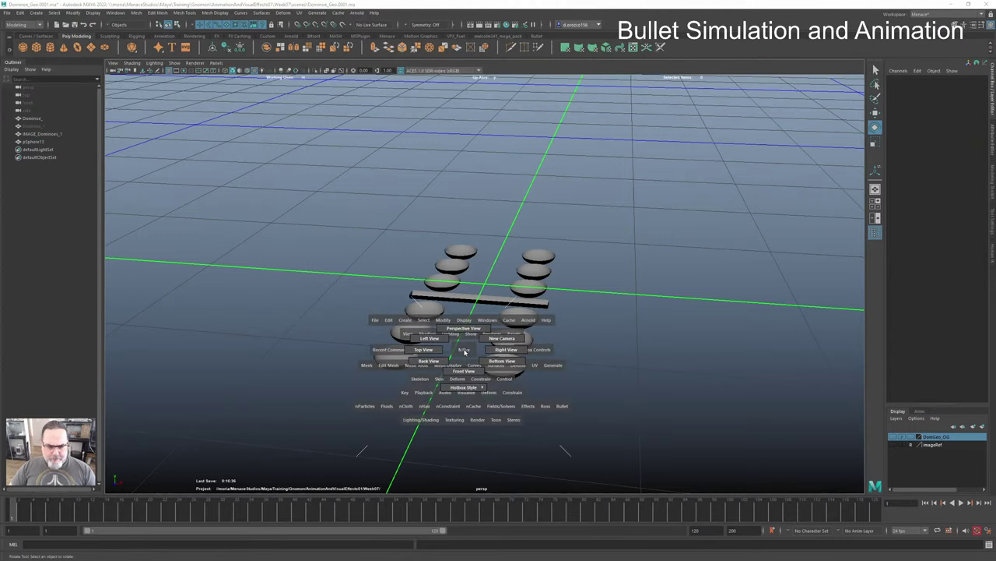
{"action": "left_click_drag", "start_coordinate": [465, 352], "coordinate": [424, 350]}
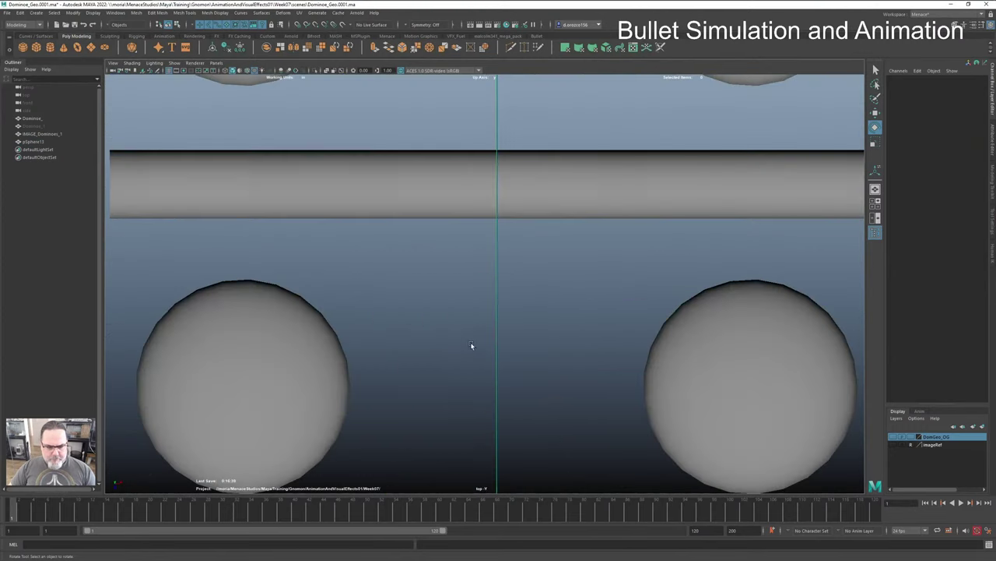
{"action": "key", "text": "f"}
{"action": "scroll", "coordinate": [330, 290], "scroll_direction": "up", "scroll_amount": 10}
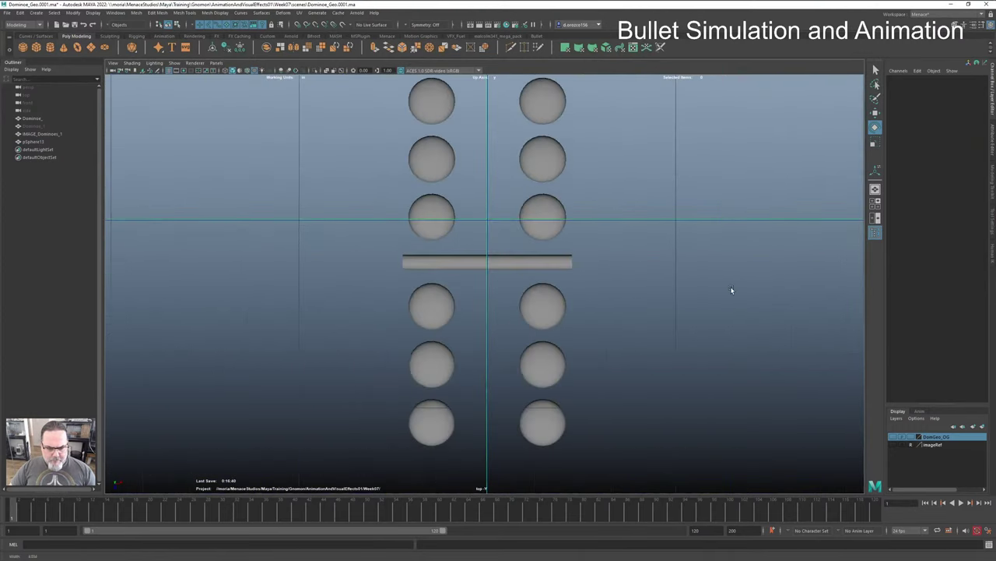
{"action": "scroll", "coordinate": [599, 292], "scroll_direction": "down", "scroll_amount": 10}
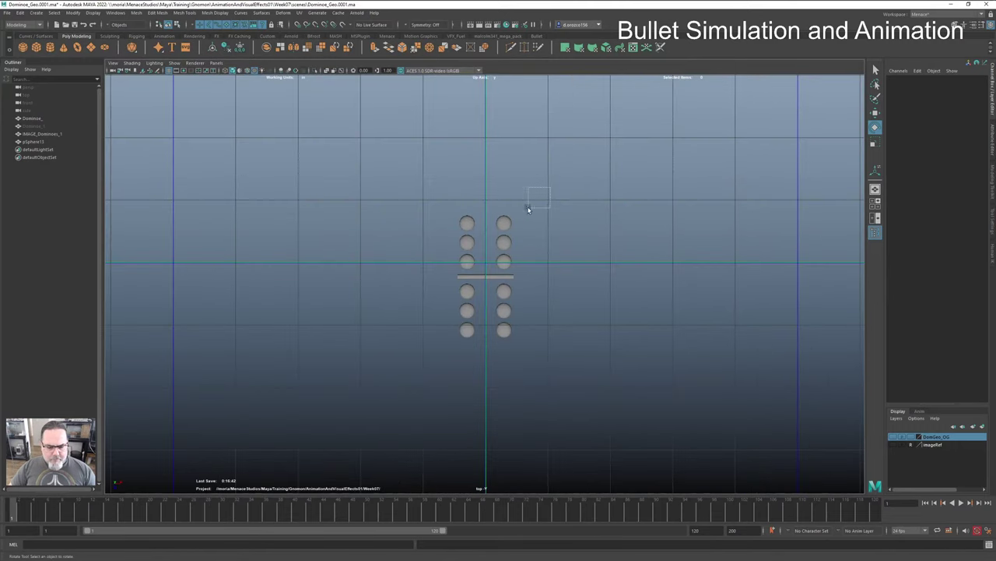
Step: Check the domino in wireframe (4), then return to shaded display (5)
{"action": "left_click_drag", "start_coordinate": [549, 189], "coordinate": [393, 380]}
{"action": "key", "text": "4"}
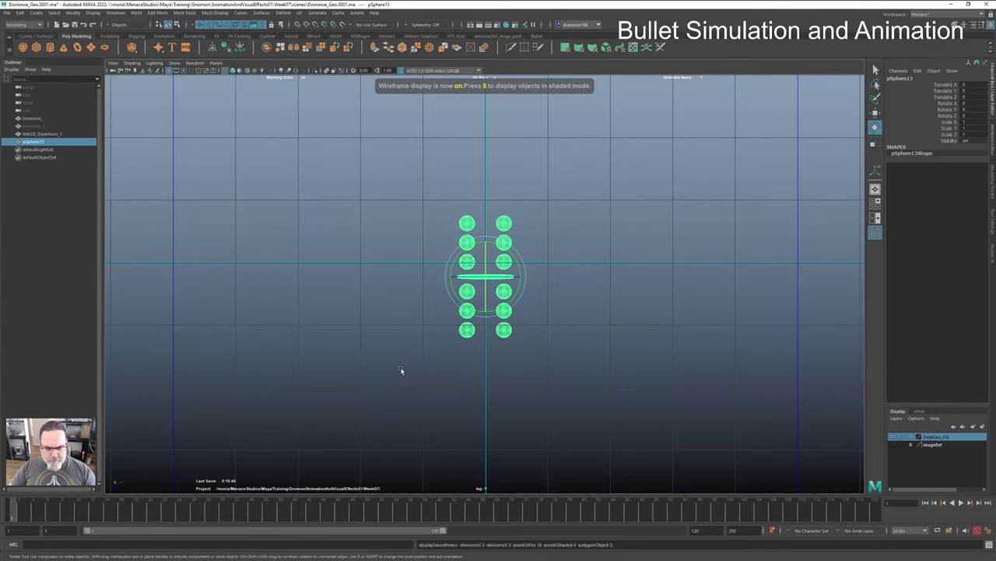
{"action": "scroll", "coordinate": [603, 350], "scroll_direction": "up", "scroll_amount": 5}
{"action": "scroll", "coordinate": [473, 333], "scroll_direction": "up", "scroll_amount": 3}
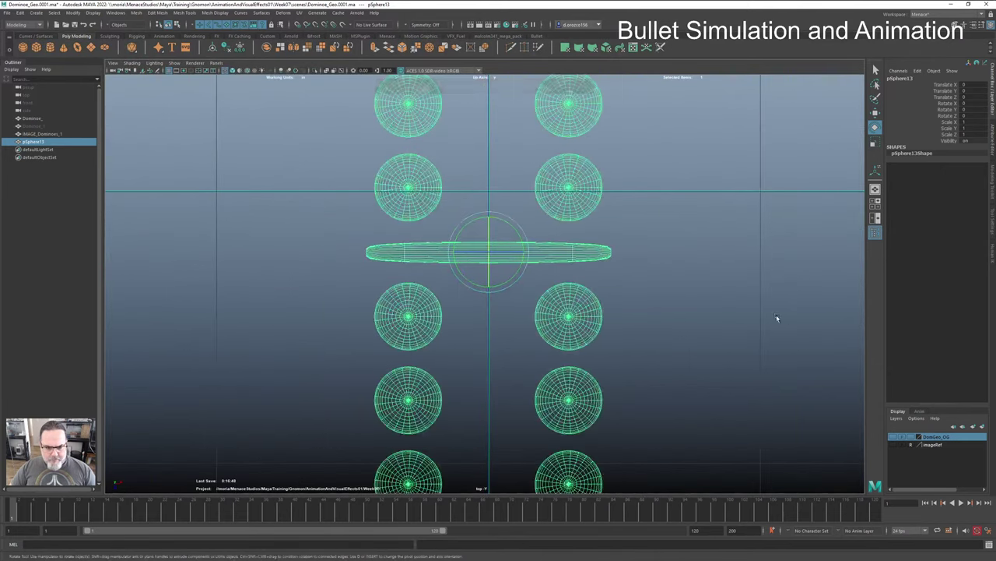
{"action": "left_click", "coordinate": [687, 300]}
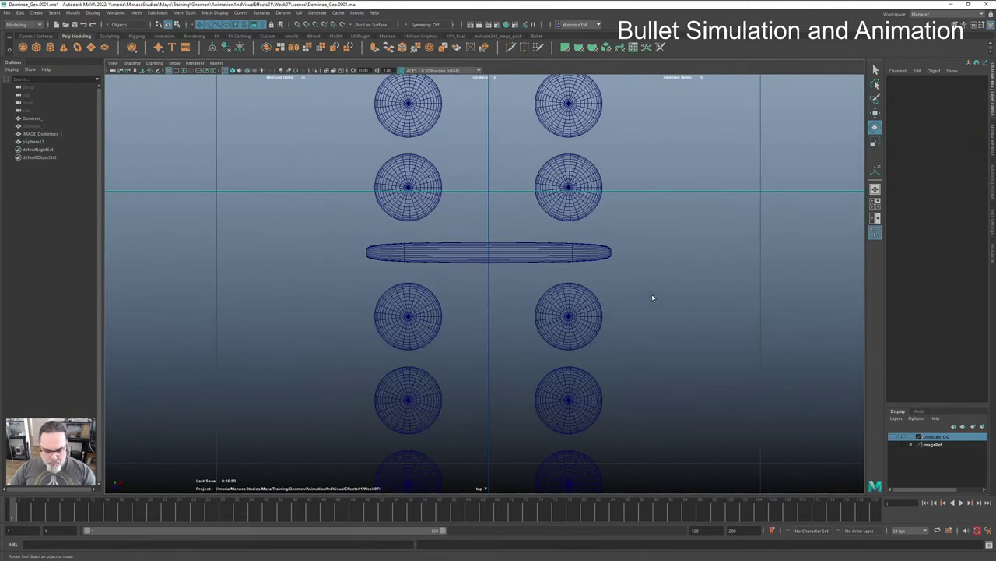
{"action": "key", "text": "5"}
Step: Turn off the domino's smooth preview with 1 and reselect the mesh
{"action": "scroll", "coordinate": [656, 288], "scroll_direction": "down", "scroll_amount": 1}
{"action": "scroll", "coordinate": [655, 288], "scroll_direction": "down", "scroll_amount": 3}
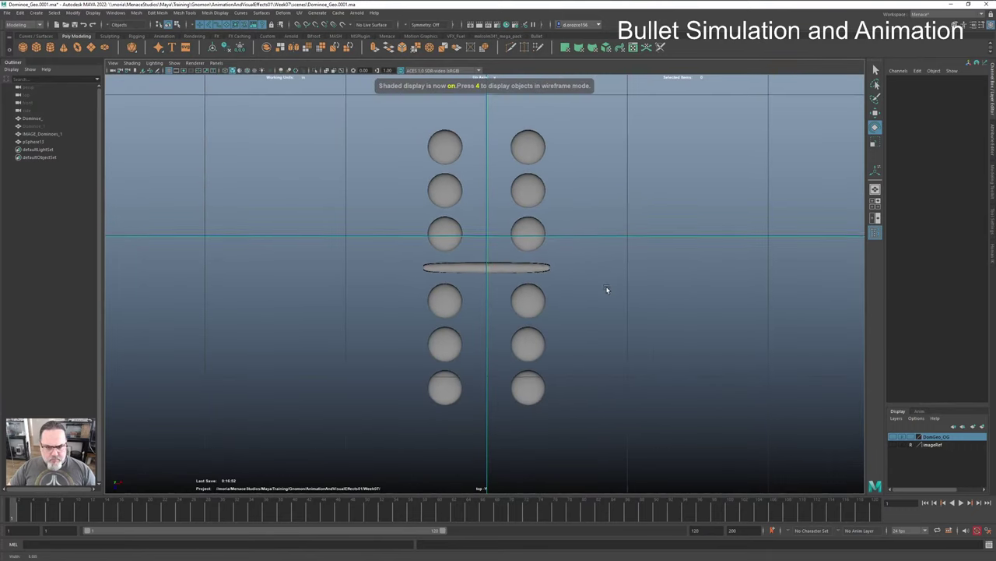
{"action": "left_click", "coordinate": [529, 268]}
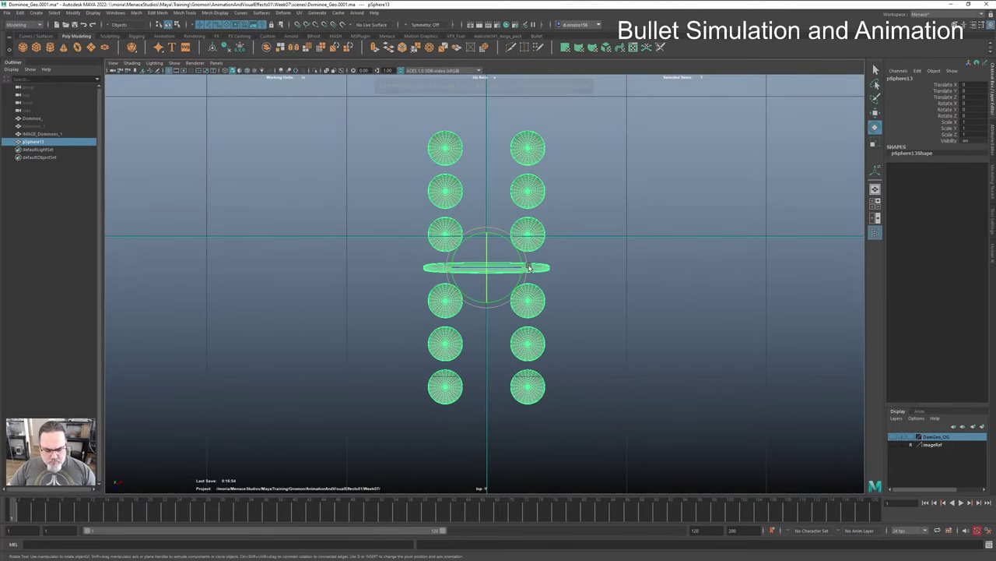
{"action": "key", "text": "1"}
{"action": "scroll", "coordinate": [492, 279], "scroll_direction": "up", "scroll_amount": 1}
{"action": "scroll", "coordinate": [492, 279], "scroll_direction": "up", "scroll_amount": 5}
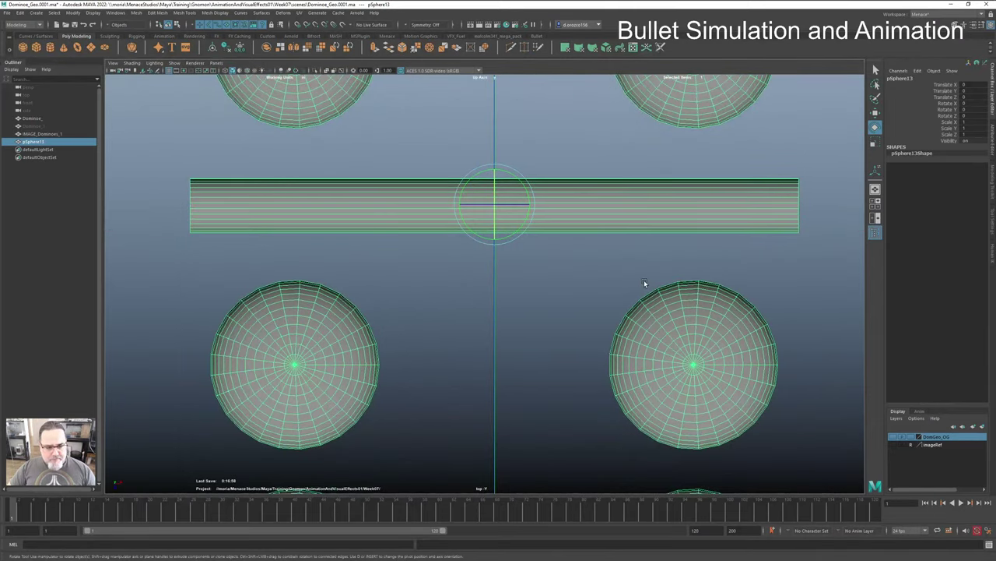
{"action": "left_click", "coordinate": [644, 283]}
{"action": "left_click", "coordinate": [592, 224]}
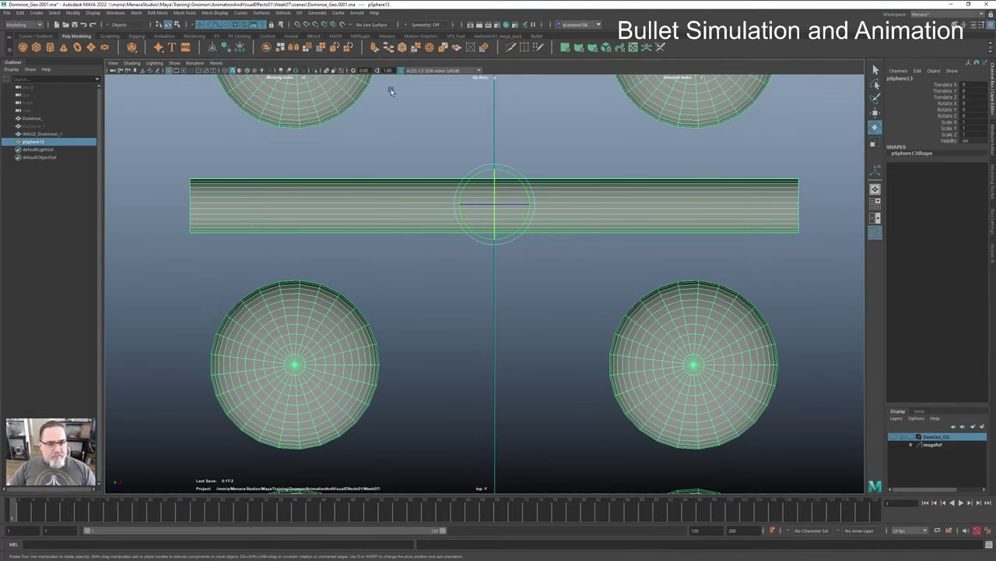
Step: Use Multi-Cut to cut along the domino's vertical centre line in Top view
{"action": "left_click", "coordinate": [511, 48]}
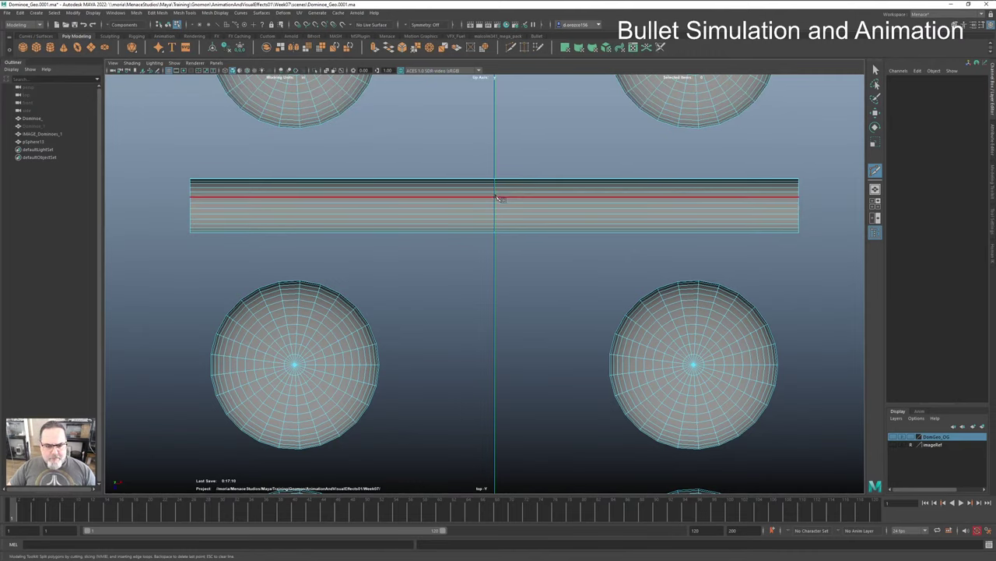
{"action": "key", "text": "super"}
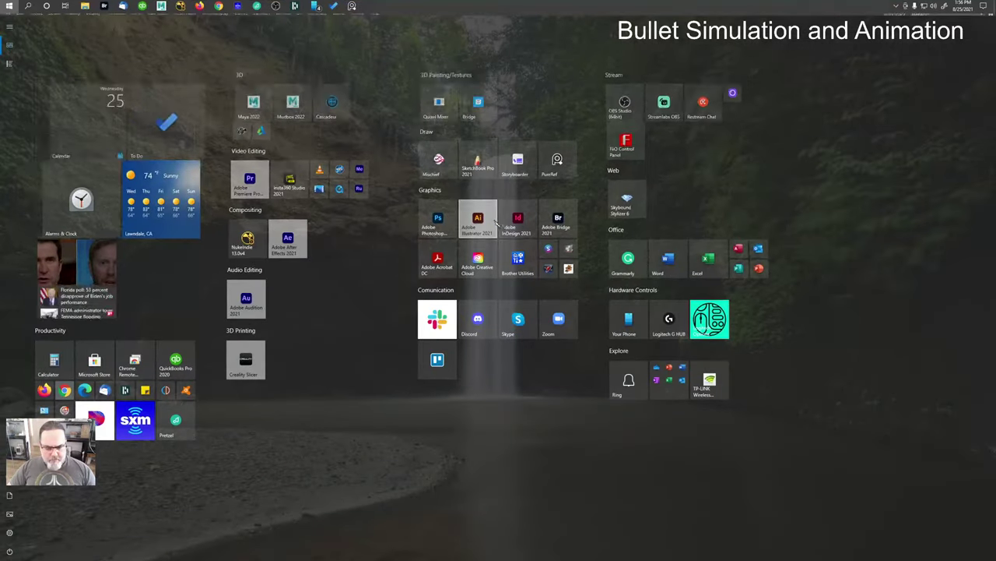
{"action": "key", "text": "super"}
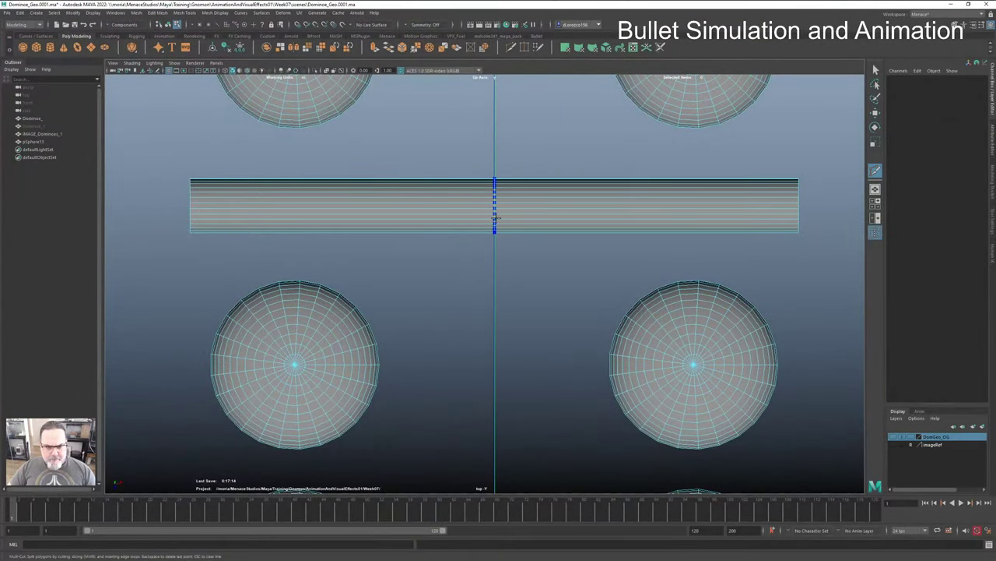
{"action": "key", "text": "ctrl+c"}
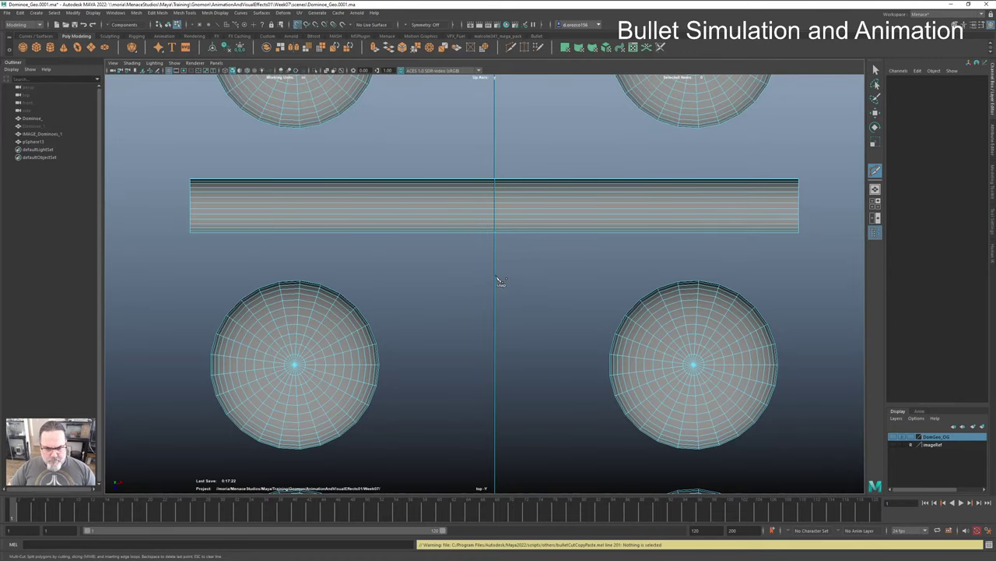
{"action": "scroll", "coordinate": [545, 278], "scroll_direction": "down", "scroll_amount": 6}
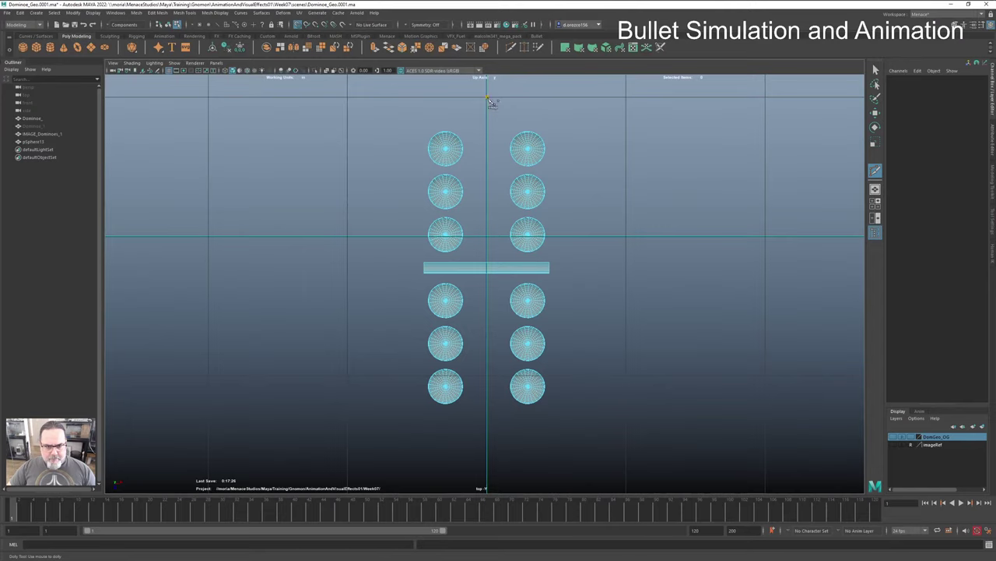
{"action": "left_click", "coordinate": [488, 375]}
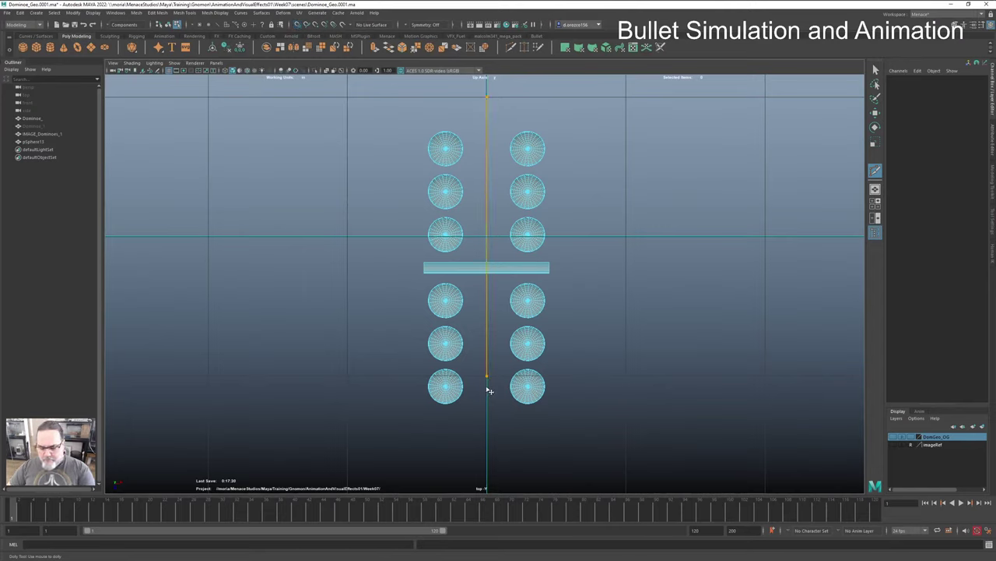
{"action": "key", "text": "Return"}
Step: Zoom to the bar's right end and briefly inspect its vertices
{"action": "right_click_drag", "start_coordinate": [462, 334], "coordinate": [820, 285], "text": "alt"}
{"action": "middle_click_drag", "start_coordinate": [821, 285], "coordinate": [627, 325], "text": "alt"}
{"action": "right_click_drag", "start_coordinate": [627, 325], "coordinate": [690, 289], "text": "alt"}
{"action": "key", "text": "F9"}
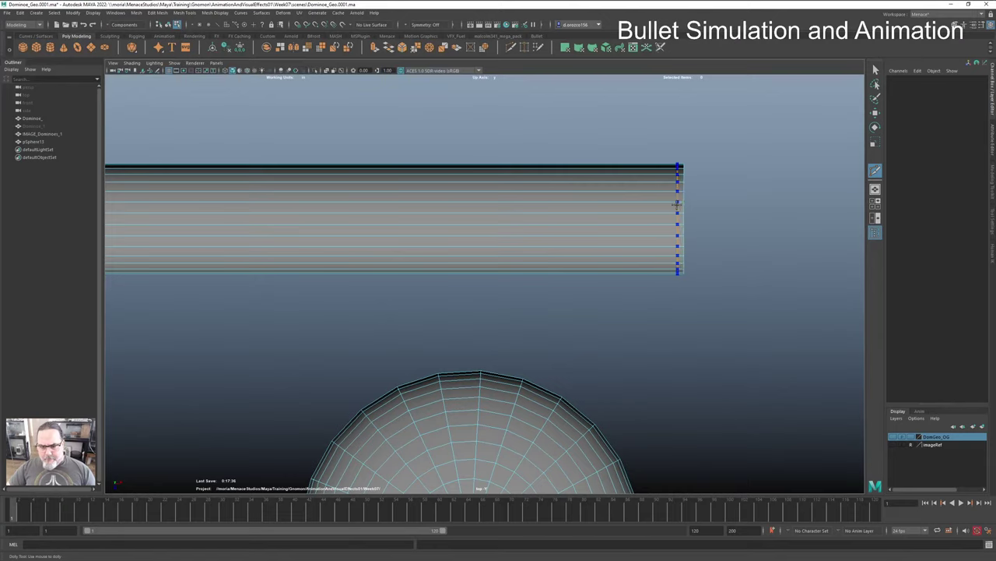
{"action": "key", "text": "F8"}
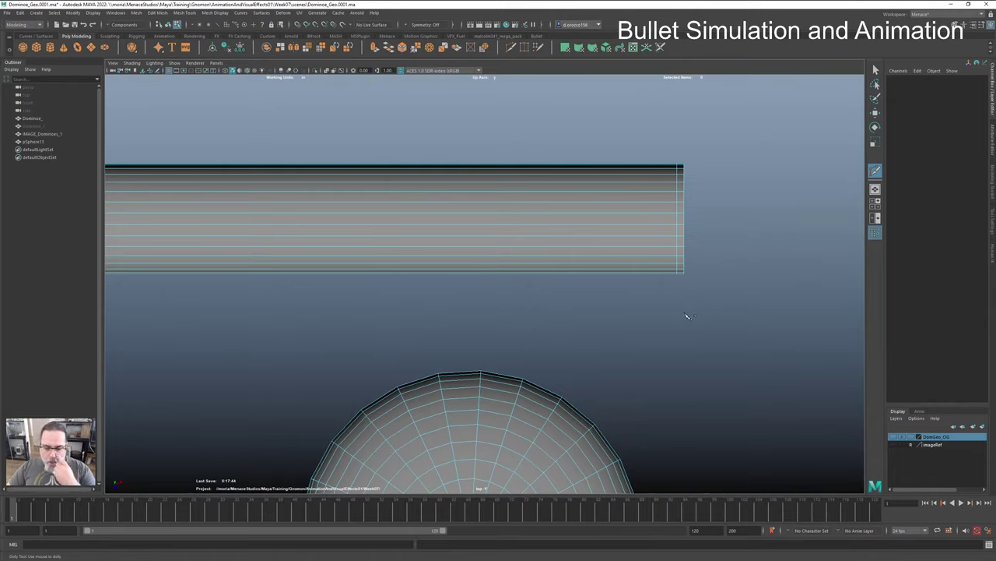
Step: Switch to the Perspective view and dolly in to the bar's end
{"action": "key", "text": "space"}
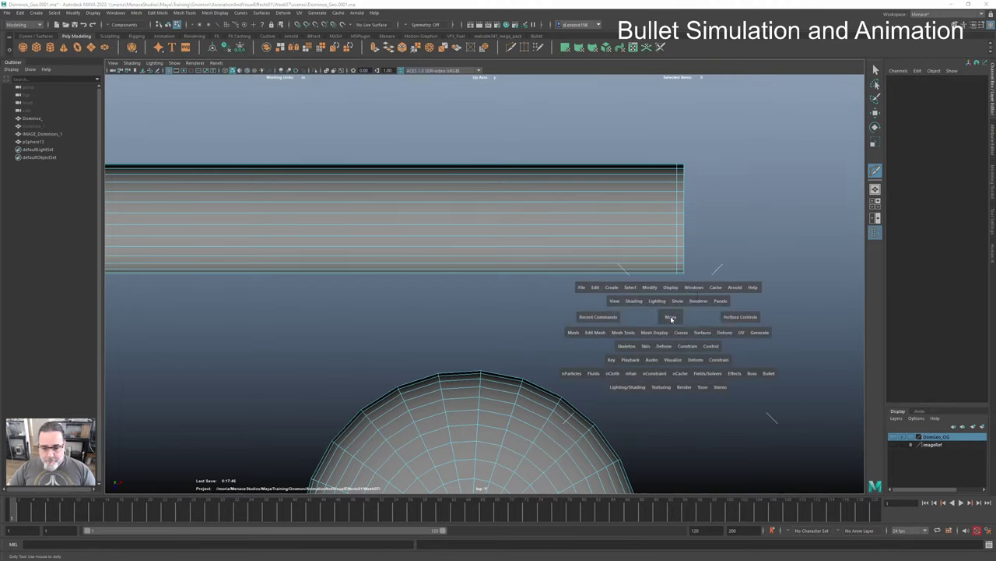
{"action": "left_click_drag", "start_coordinate": [670, 316], "coordinate": [509, 329]}
{"action": "right_click_drag", "start_coordinate": [456, 319], "coordinate": [729, 355], "text": "alt"}
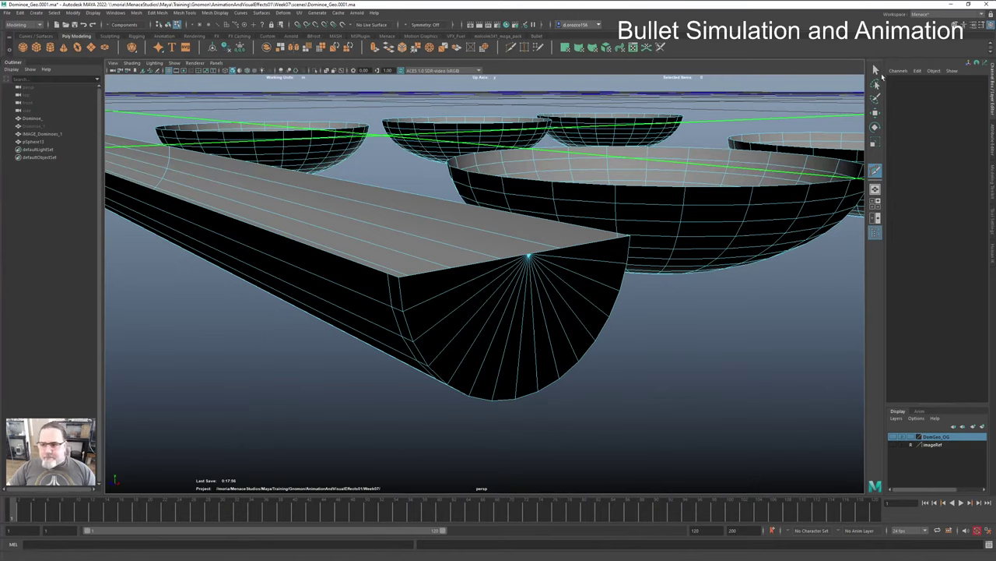
{"action": "key", "text": "q"}
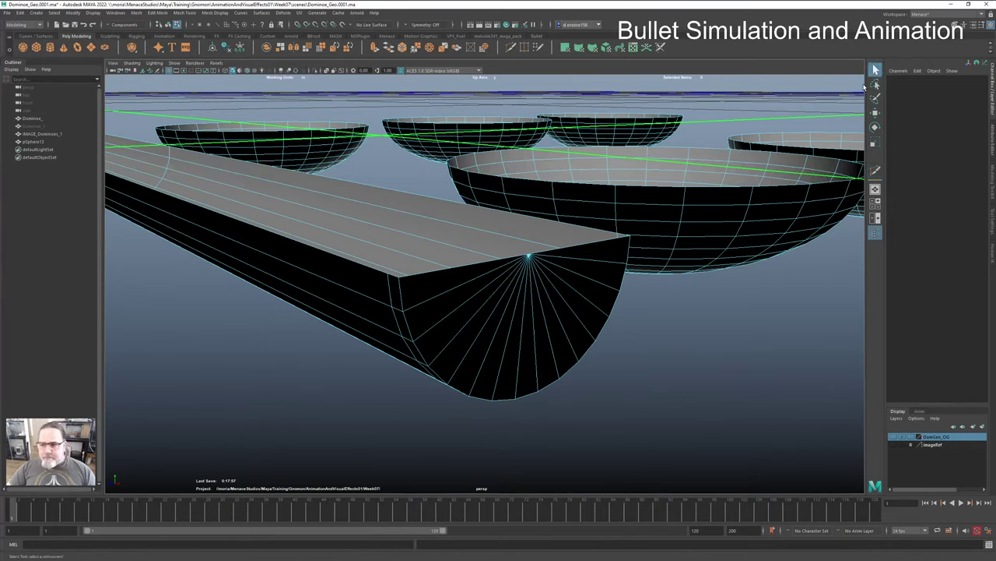
{"action": "left_click", "coordinate": [419, 301]}
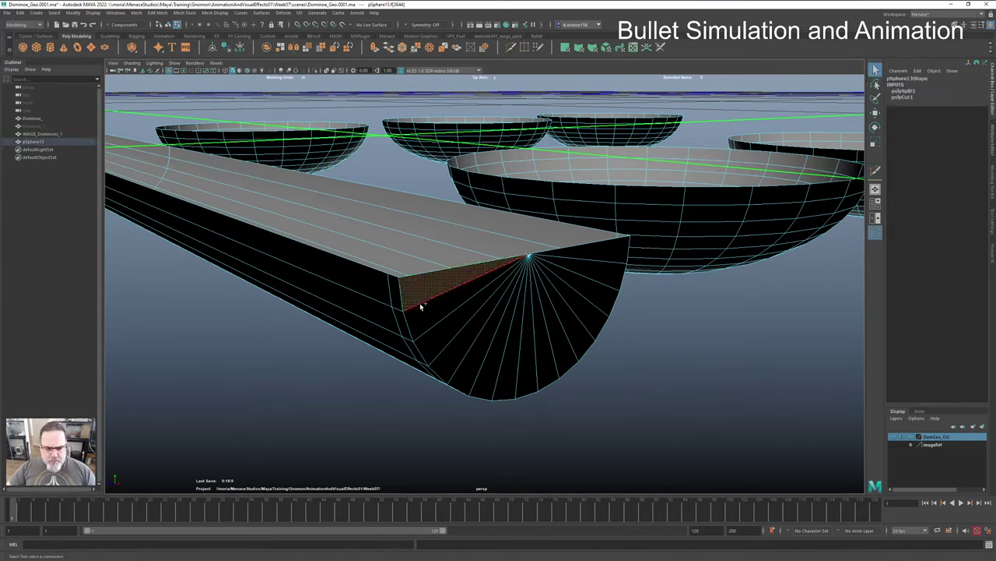
{"action": "left_click", "coordinate": [424, 311], "text": "shift"}
{"action": "mouse_move", "coordinate": [446, 343]}
{"action": "left_mouse_down", "text": "shift"}
{"action": "mouse_move", "coordinate": [489, 372]}
{"action": "mouse_move", "coordinate": [476, 391]}
{"action": "mouse_move", "coordinate": [495, 411]}
{"action": "mouse_move", "coordinate": [637, 396]}
{"action": "mouse_move", "coordinate": [716, 355]}
{"action": "mouse_move", "coordinate": [727, 336]}
{"action": "mouse_move", "coordinate": [687, 343]}
{"action": "mouse_move", "coordinate": [667, 300]}
{"action": "mouse_move", "coordinate": [694, 336]}
{"action": "left_mouse_up", "text": "shift"}
{"action": "scroll", "coordinate": [498, 411], "scroll_direction": "down", "scroll_amount": 5}
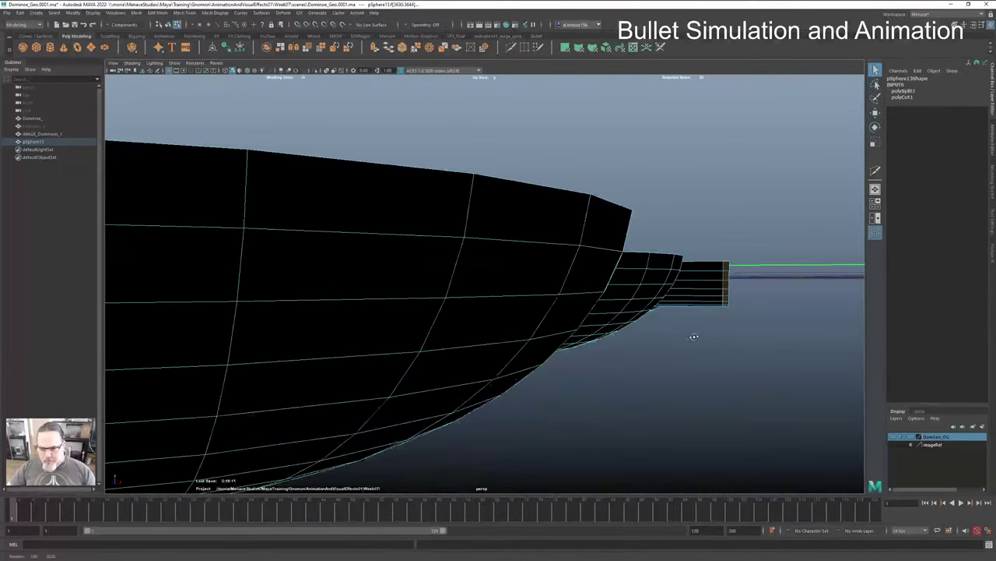
{"action": "left_click_drag", "start_coordinate": [700, 239], "coordinate": [690, 330]}
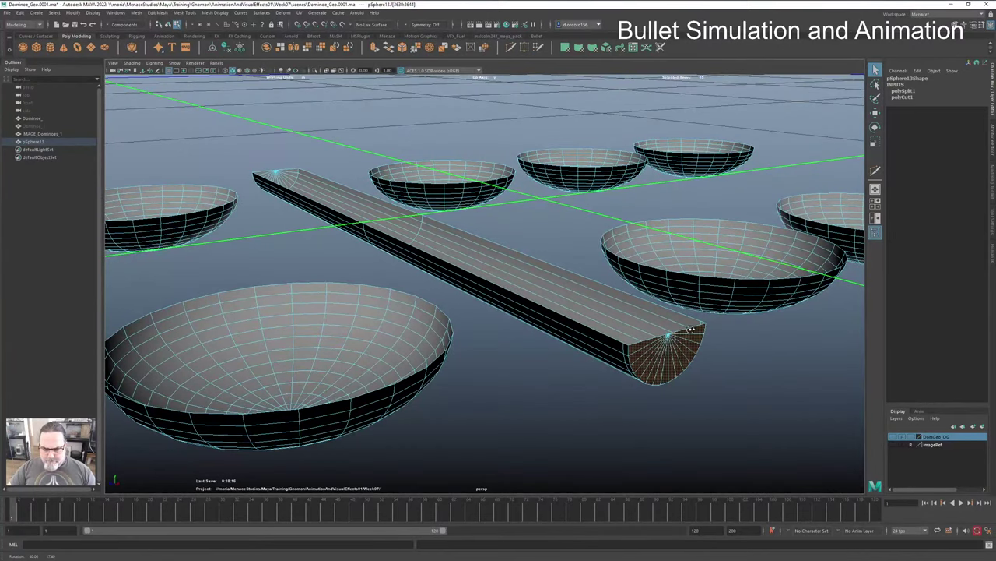
{"action": "key", "text": "ctrl+e"}
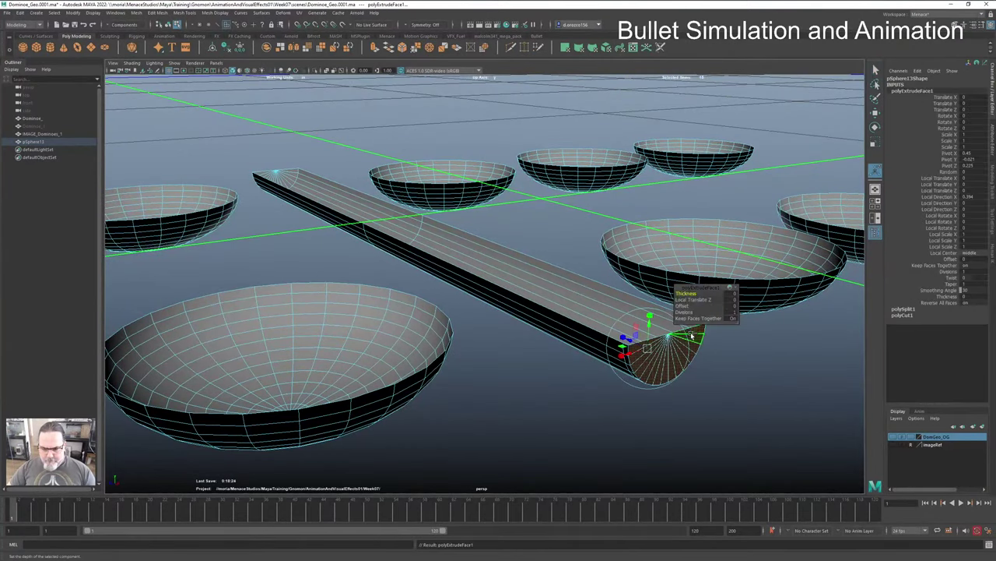
{"action": "left_click_drag", "start_coordinate": [698, 300], "coordinate": [686, 305]}
{"action": "key", "text": "ctrl+z"}
{"action": "key", "text": "ctrl+z"}
{"action": "key", "text": "ctrl+z"}
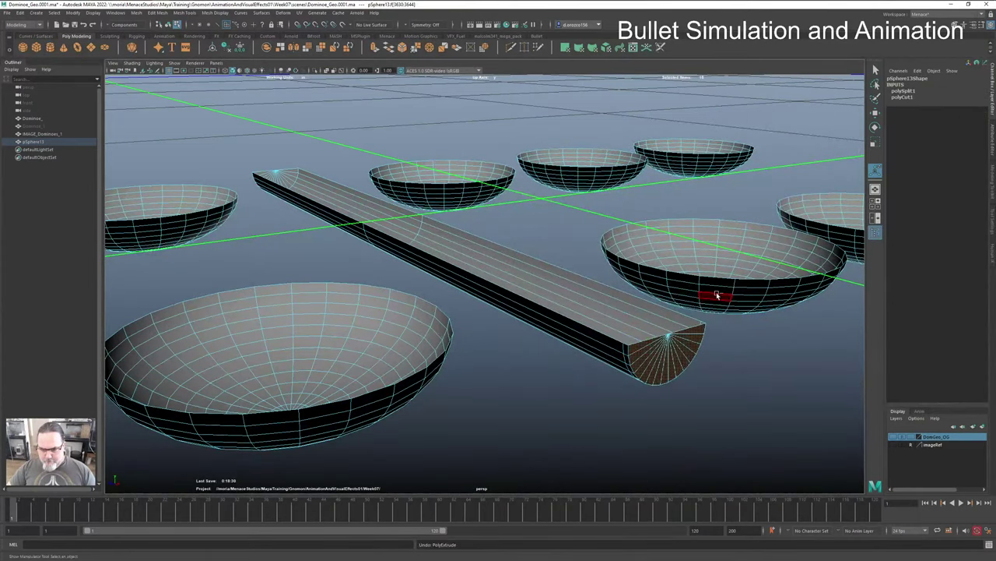
{"action": "key", "text": "ctrl+e"}
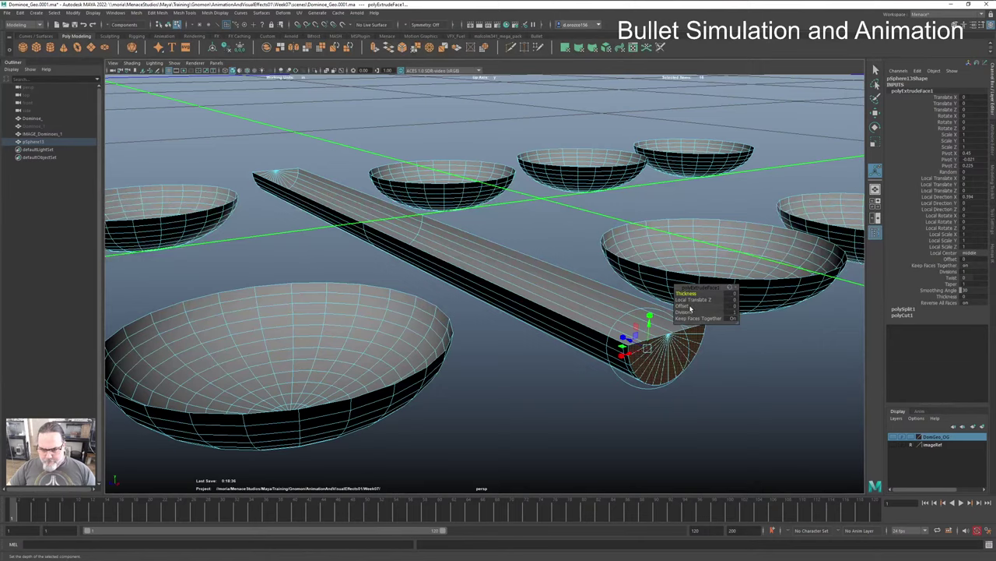
{"action": "left_click_drag", "start_coordinate": [688, 307], "coordinate": [692, 306]}
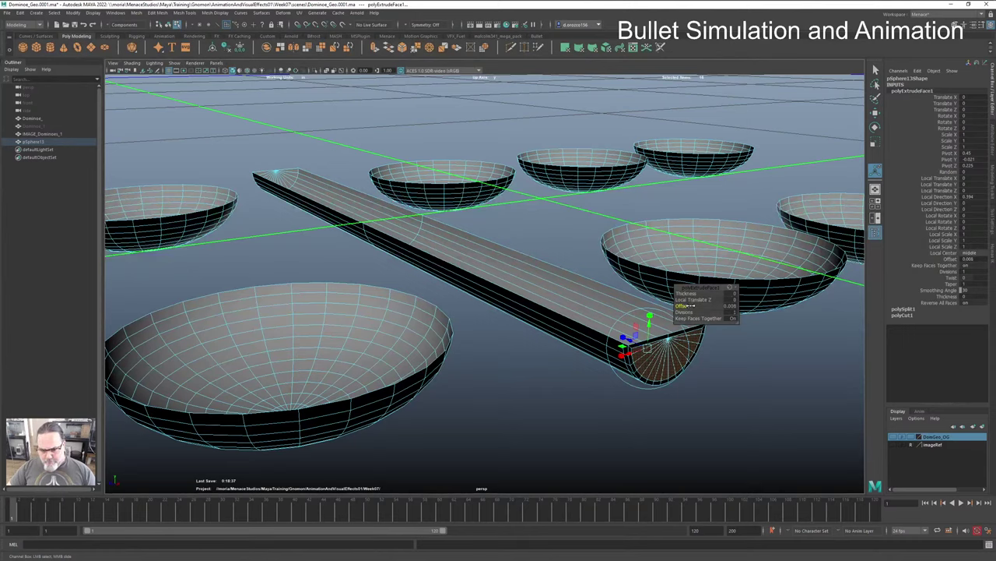
{"action": "left_click_drag", "start_coordinate": [689, 306], "coordinate": [687, 306]}
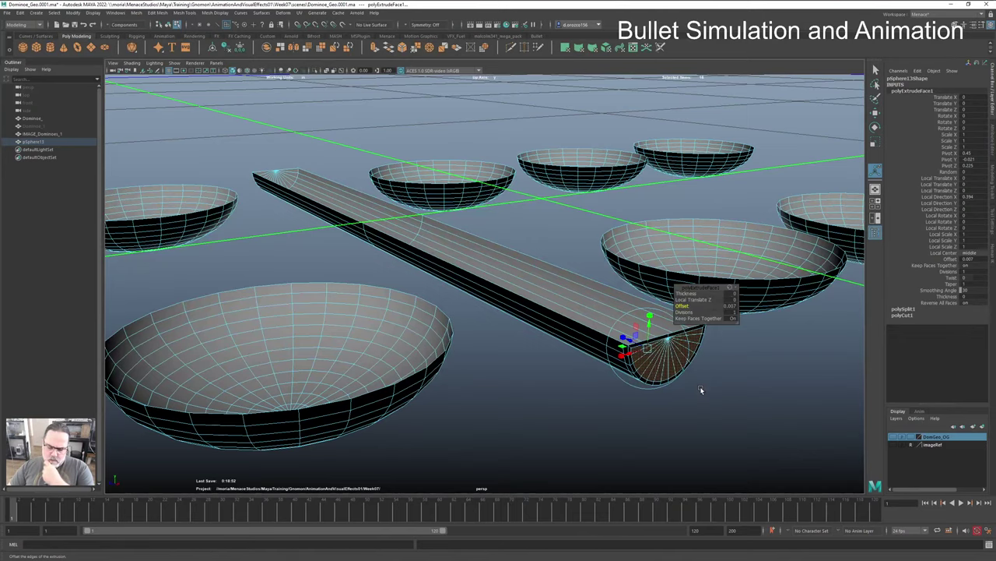
{"action": "key", "text": "ctrl+z"}
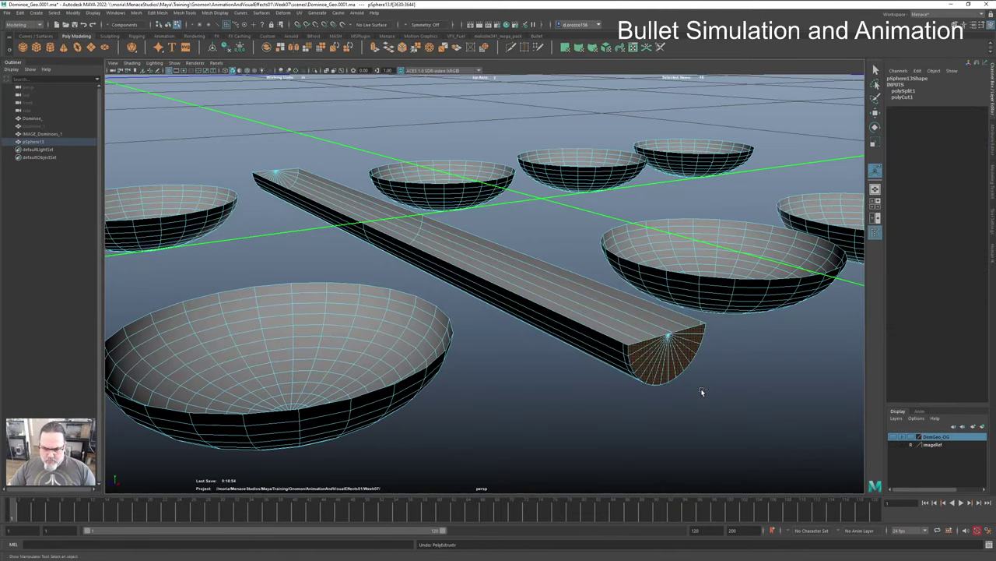
{"action": "mouse_move", "coordinate": [629, 404]}
{"action": "left_mouse_down", "text": "alt"}
{"action": "mouse_move", "coordinate": [614, 402]}
{"action": "mouse_move", "coordinate": [630, 390]}
{"action": "left_mouse_up", "text": "alt"}
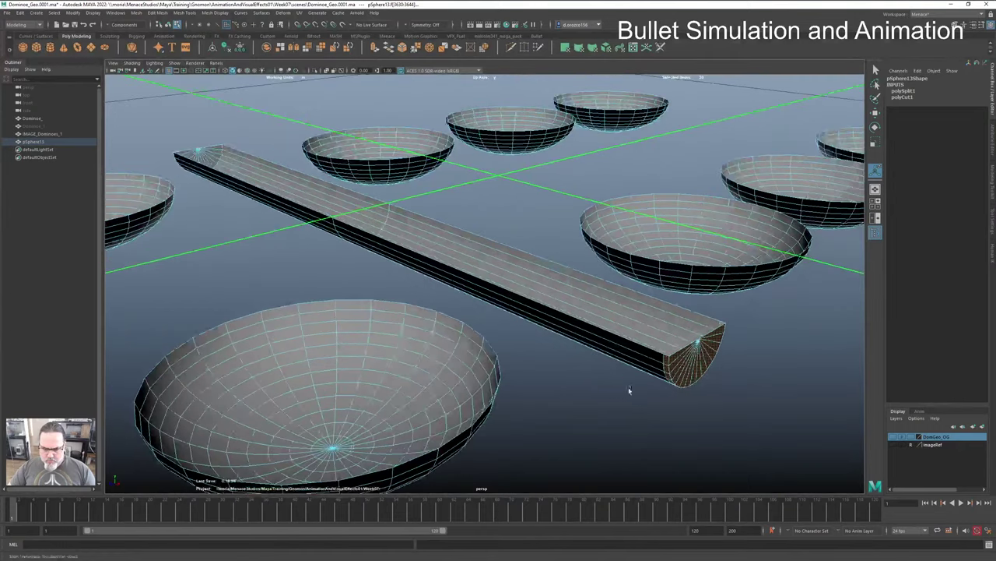
Step: Turn off the beam's smooth preview, then select and delete its end cap face
{"action": "right_click_drag", "start_coordinate": [630, 338], "coordinate": [661, 328]}
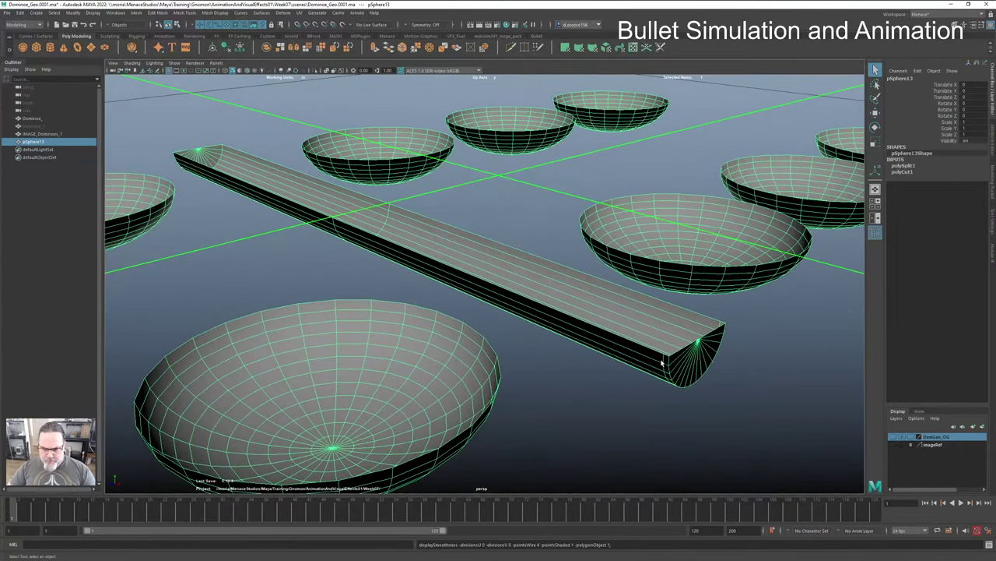
{"action": "key", "text": "1"}
{"action": "left_click_drag", "start_coordinate": [663, 365], "coordinate": [696, 378], "text": "alt"}
{"action": "left_click_drag", "start_coordinate": [716, 345], "coordinate": [584, 360], "text": "alt"}
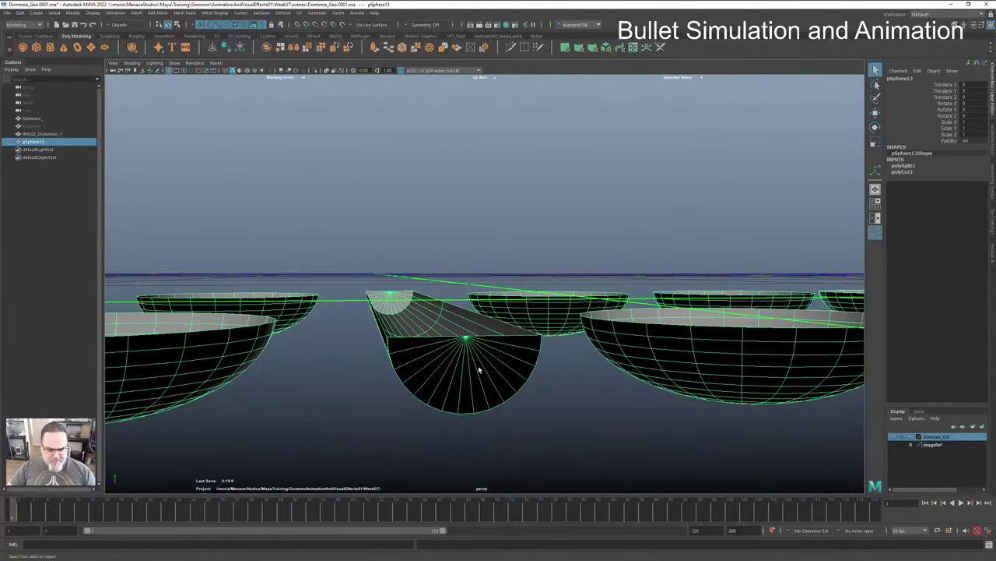
{"action": "mouse_move", "coordinate": [478, 365]}
{"action": "right_mouse_down"}
{"action": "mouse_move", "coordinate": [490, 335]}
{"action": "mouse_move", "coordinate": [486, 359]}
{"action": "right_mouse_up"}
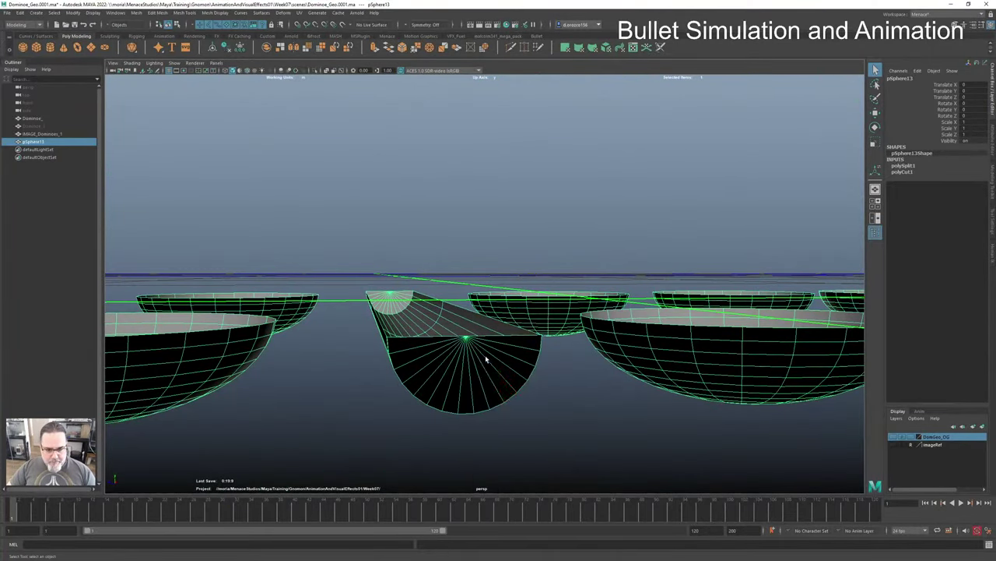
{"action": "left_click_drag", "start_coordinate": [486, 359], "coordinate": [618, 378], "text": "alt"}
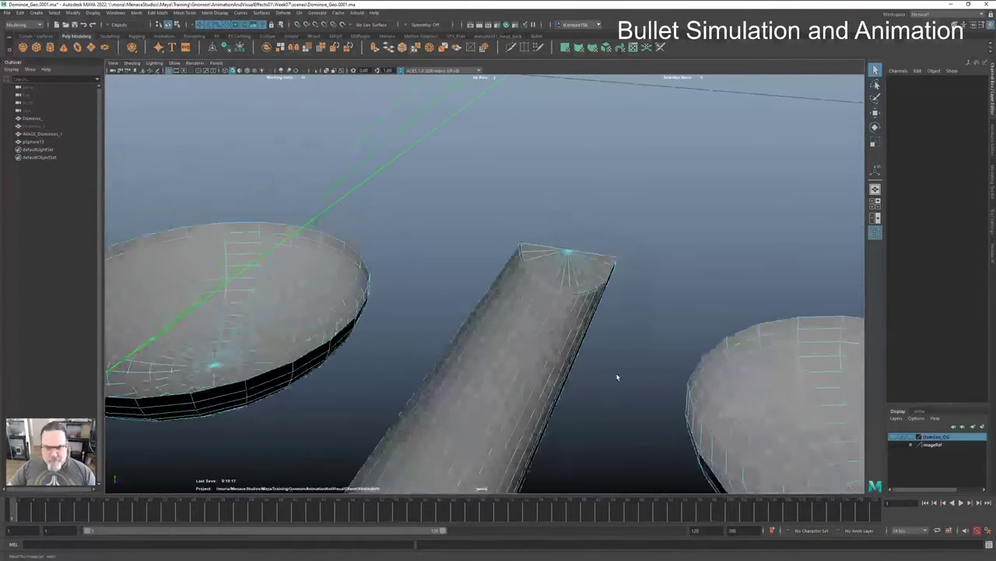
{"action": "left_click", "coordinate": [567, 248]}
{"action": "key", "text": "Delete"}
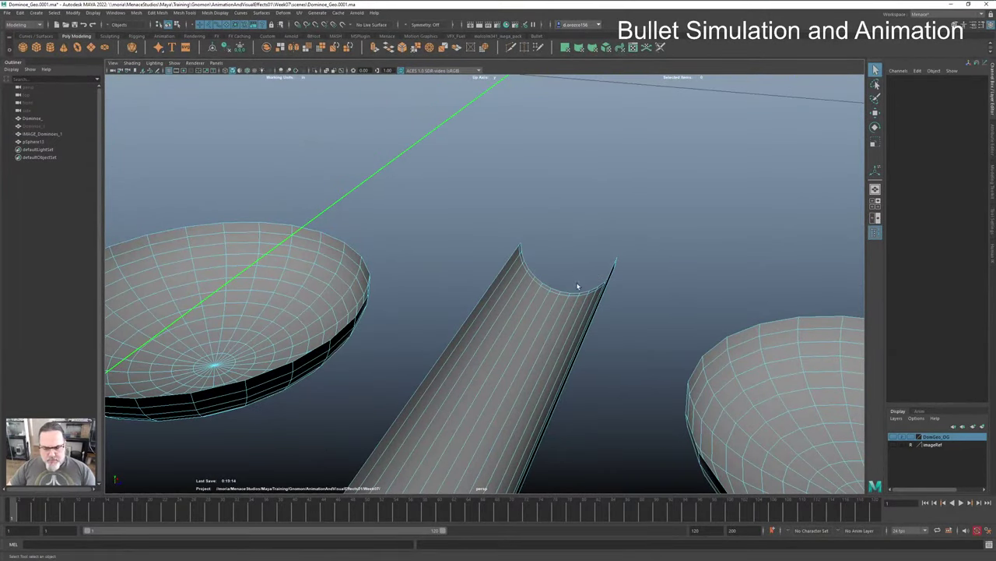
Step: Select the edge loop around the beam's open end
{"action": "left_click_drag", "start_coordinate": [577, 286], "coordinate": [566, 350], "text": "alt"}
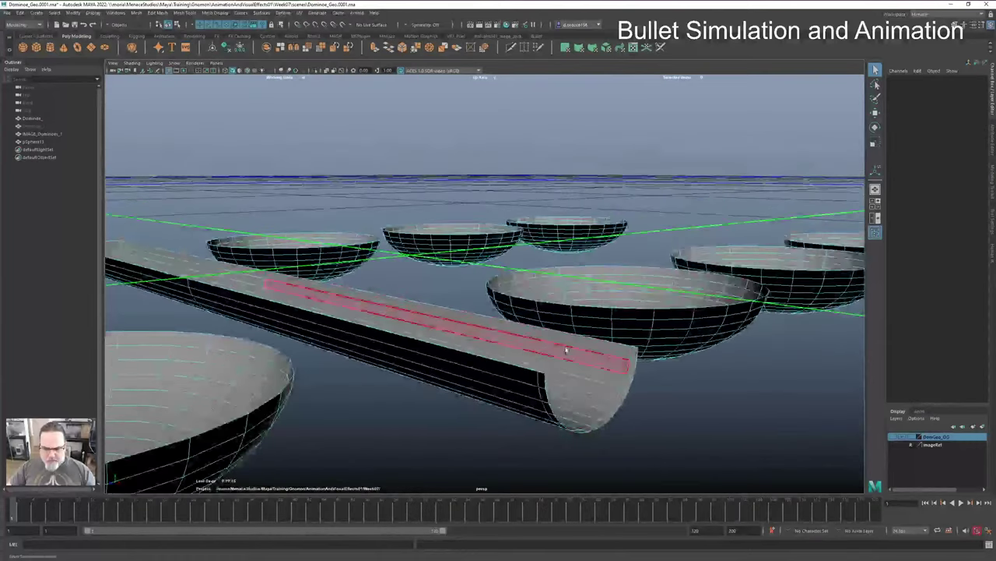
{"action": "right_click_drag", "start_coordinate": [618, 338], "coordinate": [619, 318]}
{"action": "left_click", "coordinate": [637, 355]}
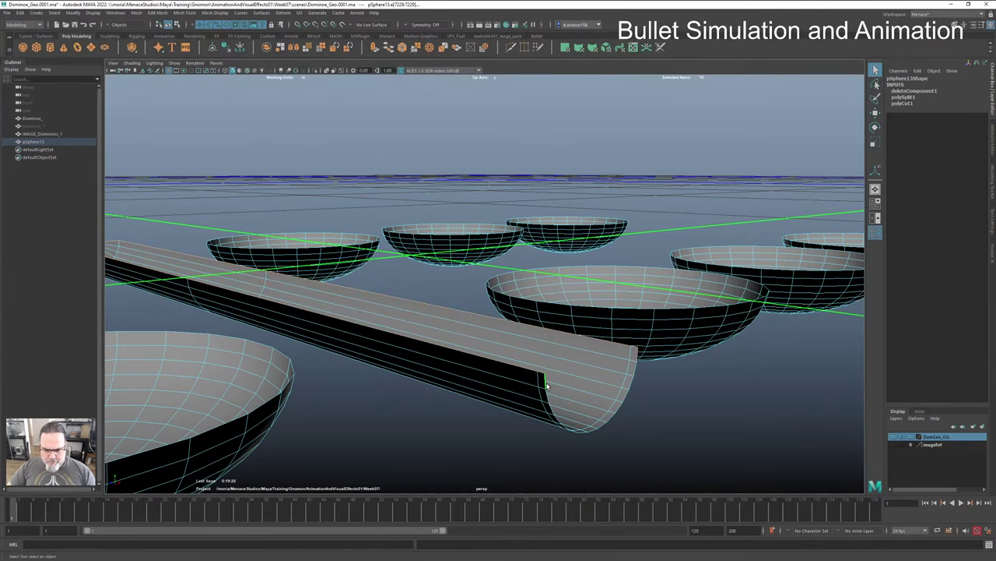
{"action": "left_click", "coordinate": [677, 428]}
{"action": "left_click_drag", "start_coordinate": [677, 428], "coordinate": [693, 340], "text": "alt"}
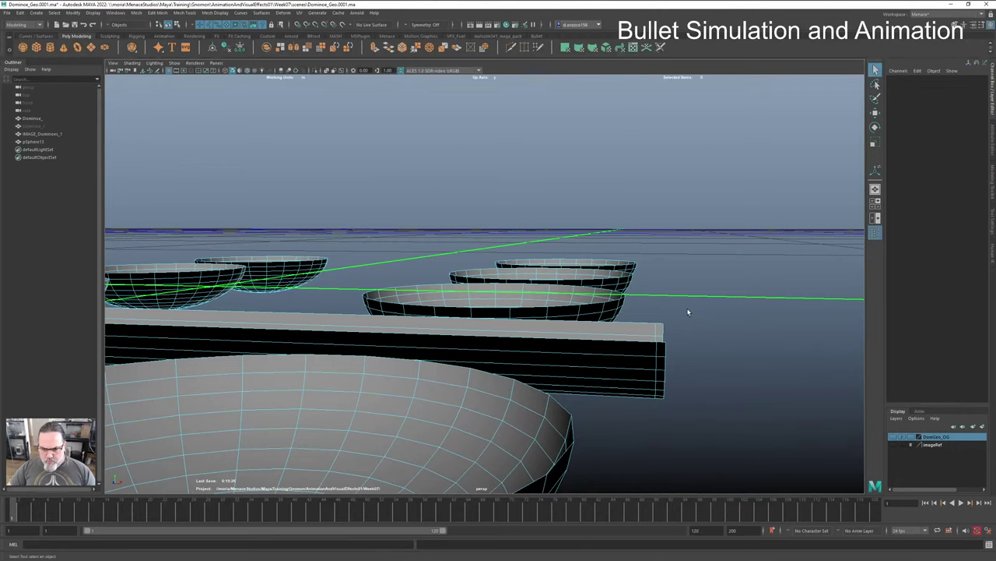
{"action": "double_click", "coordinate": [664, 401]}
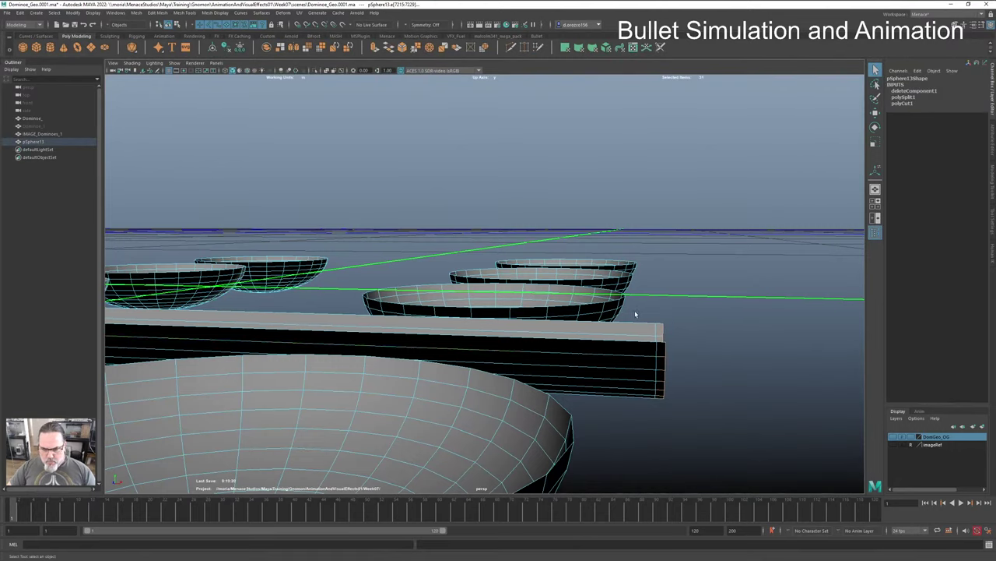
{"action": "left_click_drag", "start_coordinate": [635, 312], "coordinate": [639, 411]}
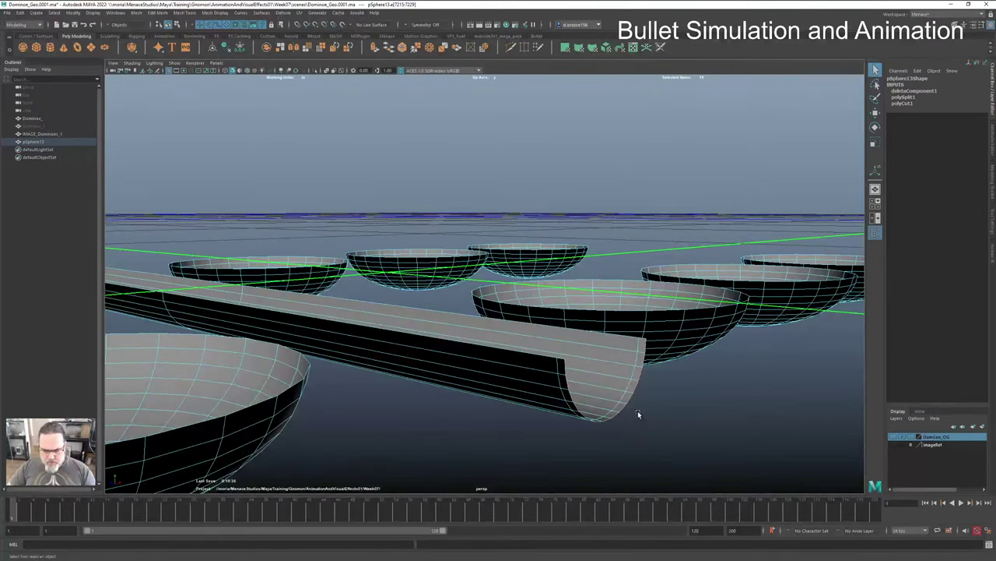
Step: Extrude the open end's edges twice into a rim and merge them to a centre vertex
{"action": "key", "text": "ctrl+e"}
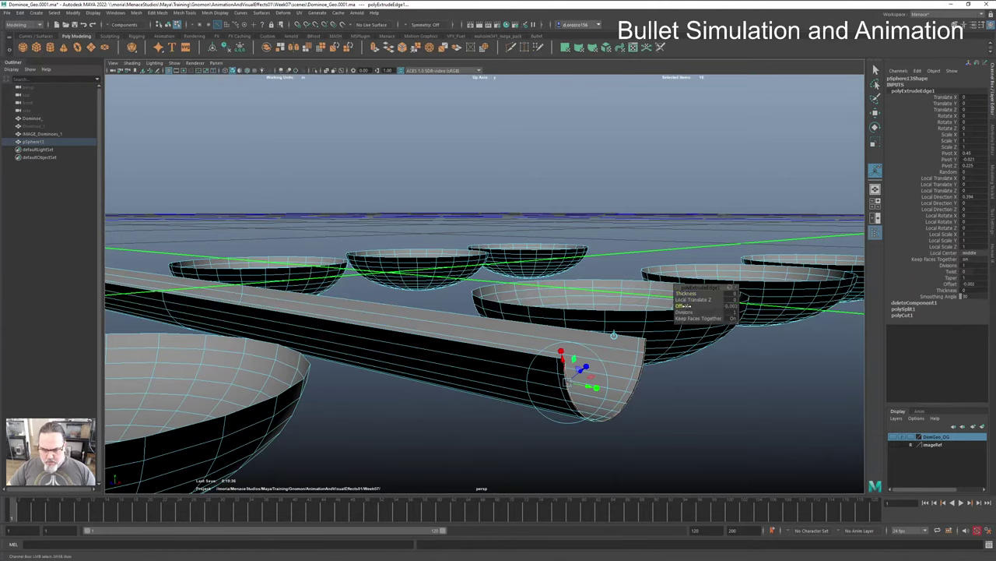
{"action": "key", "text": "ctrl+z"}
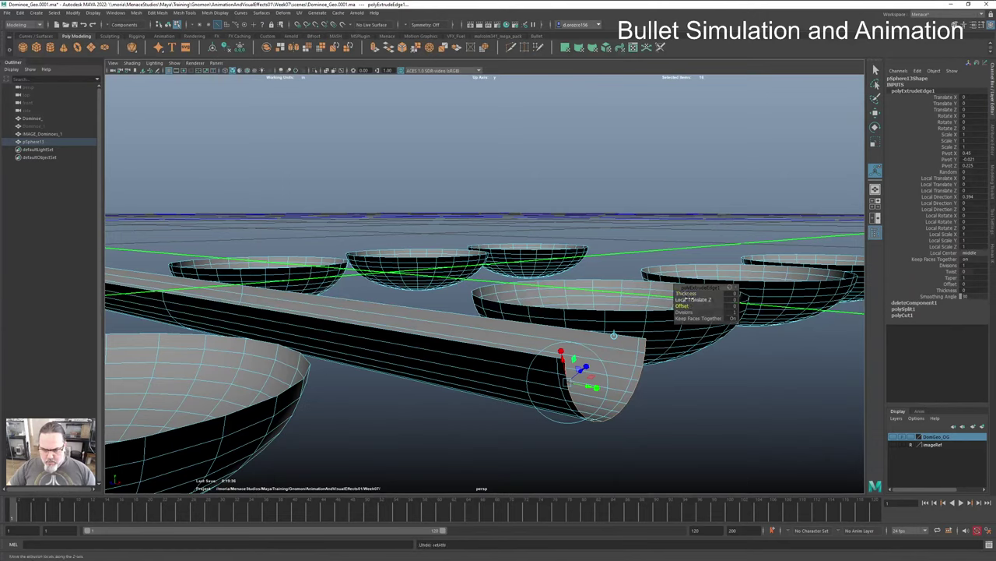
{"action": "left_click_drag", "start_coordinate": [687, 299], "coordinate": [692, 300]}
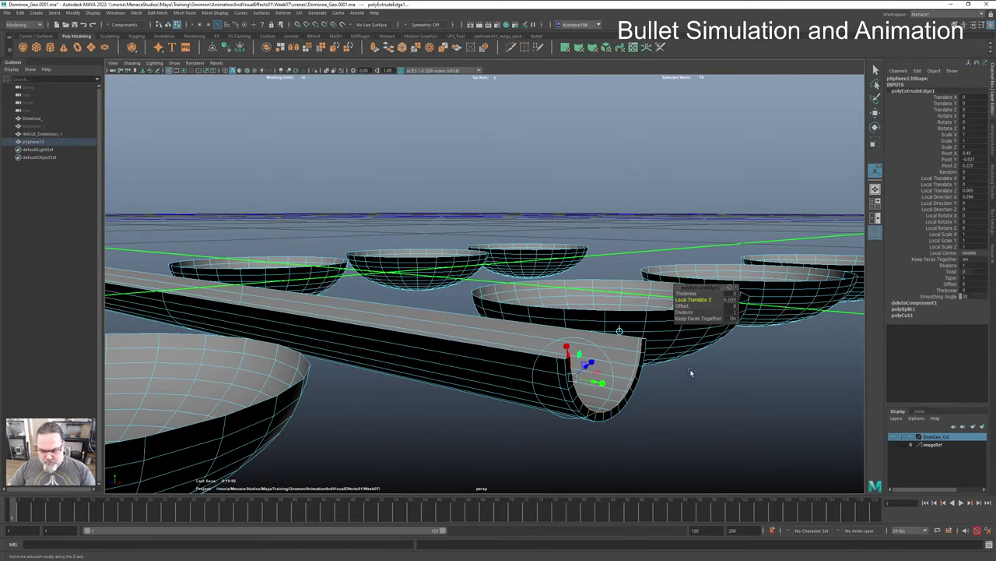
{"action": "key", "text": "ctrl+e"}
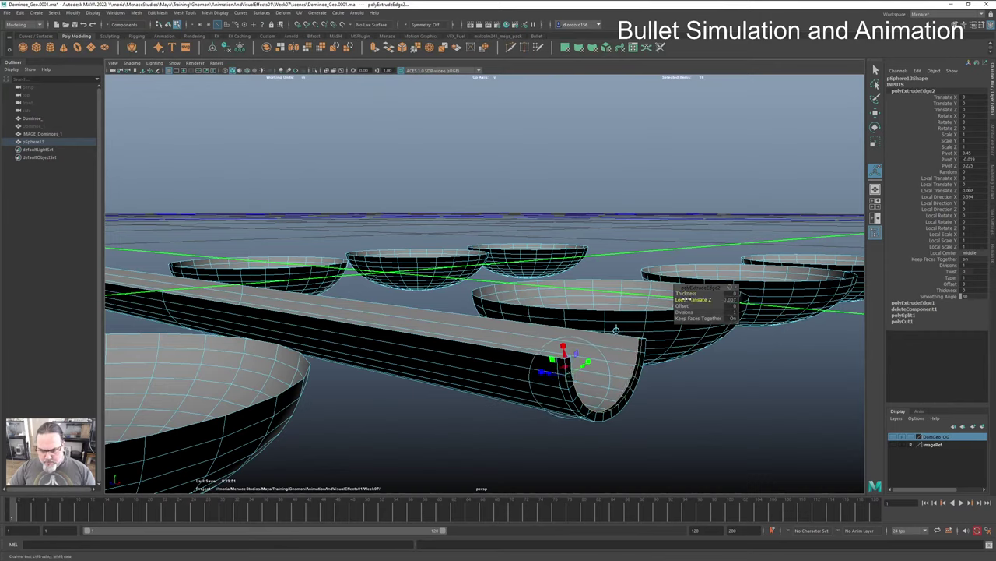
{"action": "left_click_drag", "start_coordinate": [683, 305], "coordinate": [688, 306]}
{"action": "left_click", "coordinate": [138, 13]}
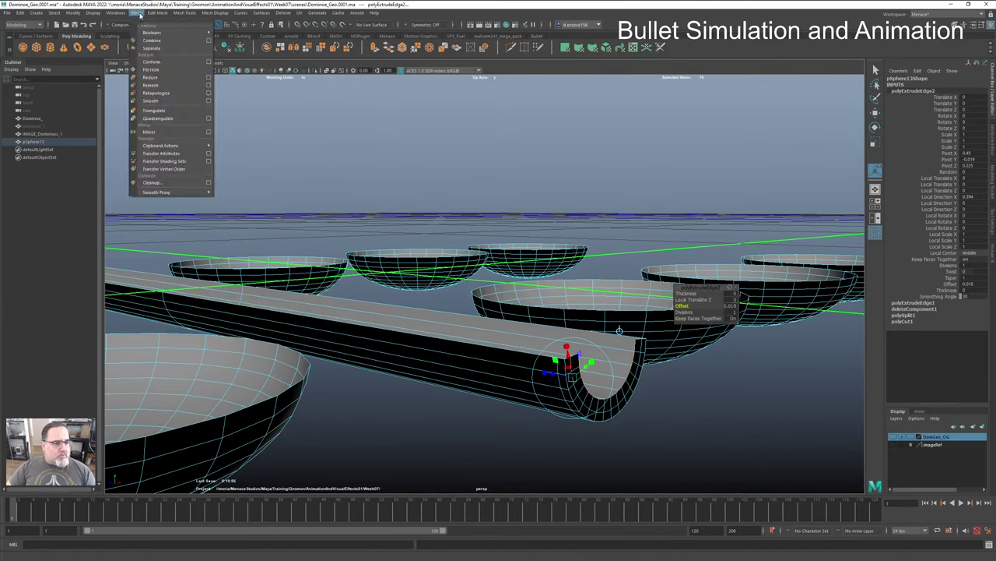
{"action": "mouse_move", "coordinate": [153, 14]}
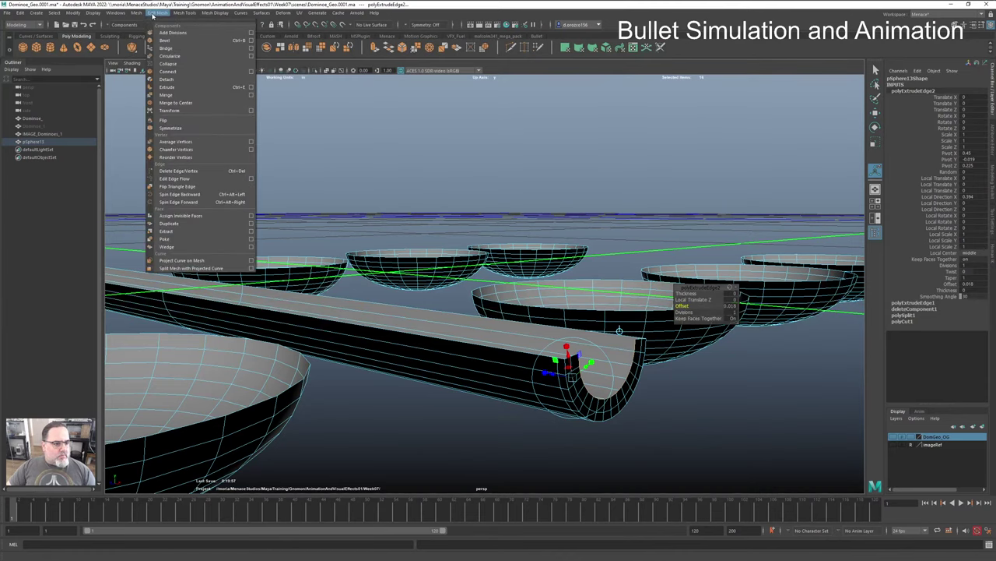
{"action": "left_click", "coordinate": [176, 102]}
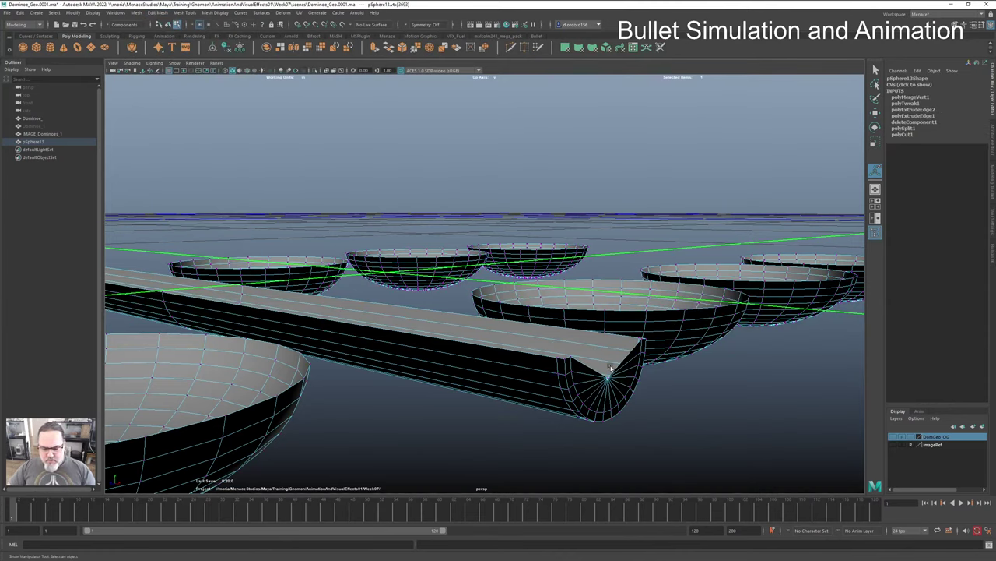
Step: In wireframe front view, select the mesh's top corner vertex and move it down
{"action": "key", "text": "space"}
{"action": "left_click_drag", "start_coordinate": [638, 389], "coordinate": [635, 398]}
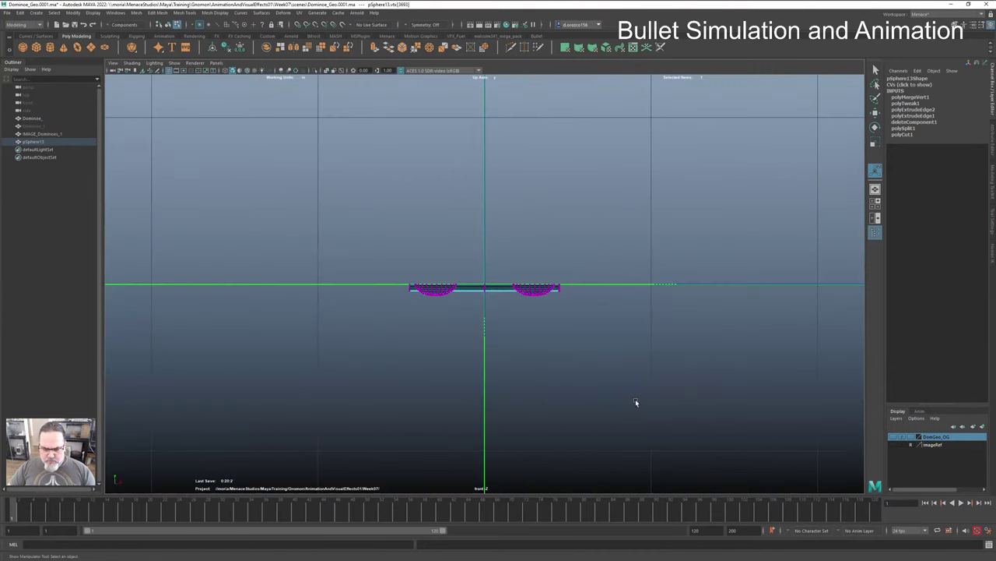
{"action": "key", "text": "f"}
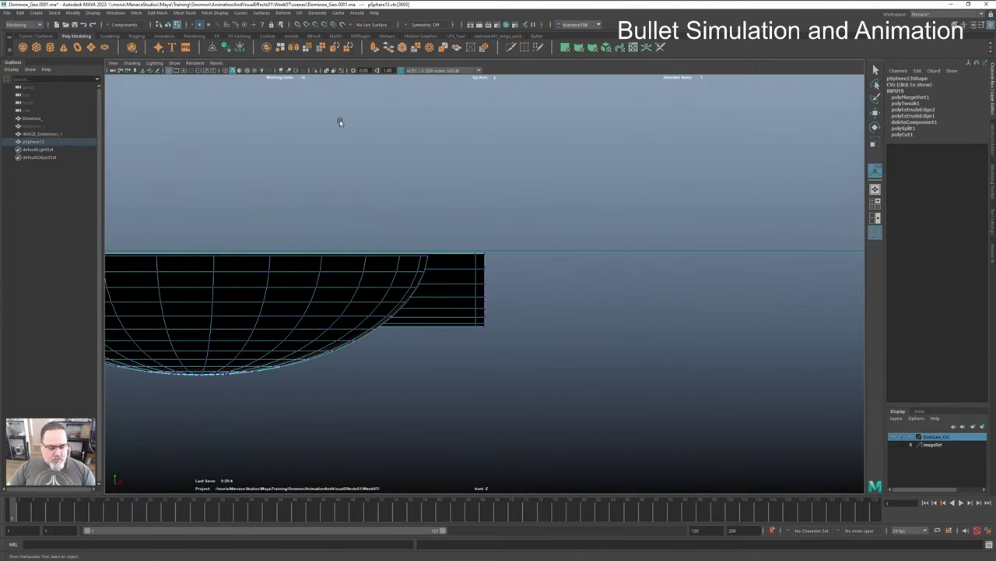
{"action": "key", "text": "4"}
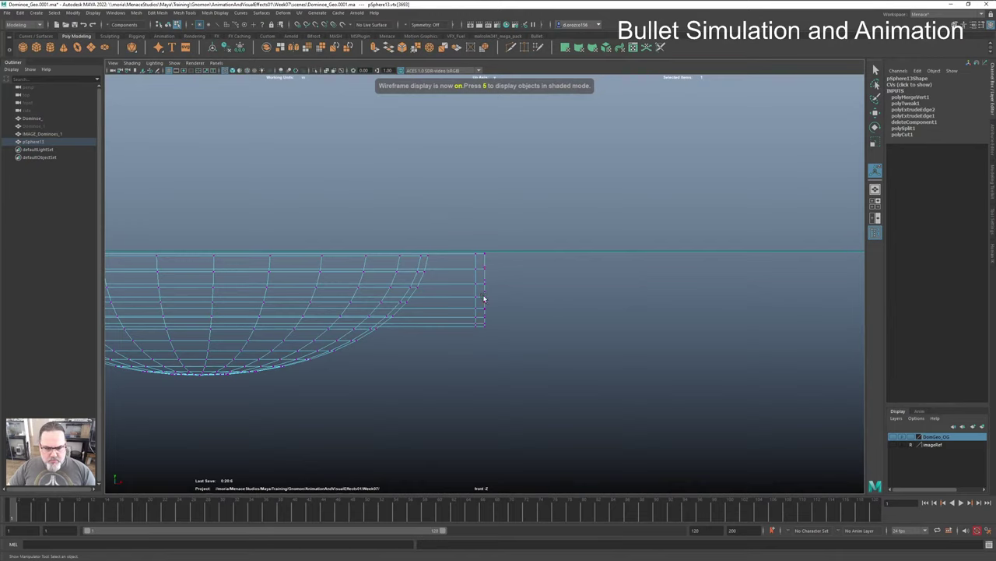
{"action": "scroll", "coordinate": [485, 299], "scroll_direction": "up", "scroll_amount": 5}
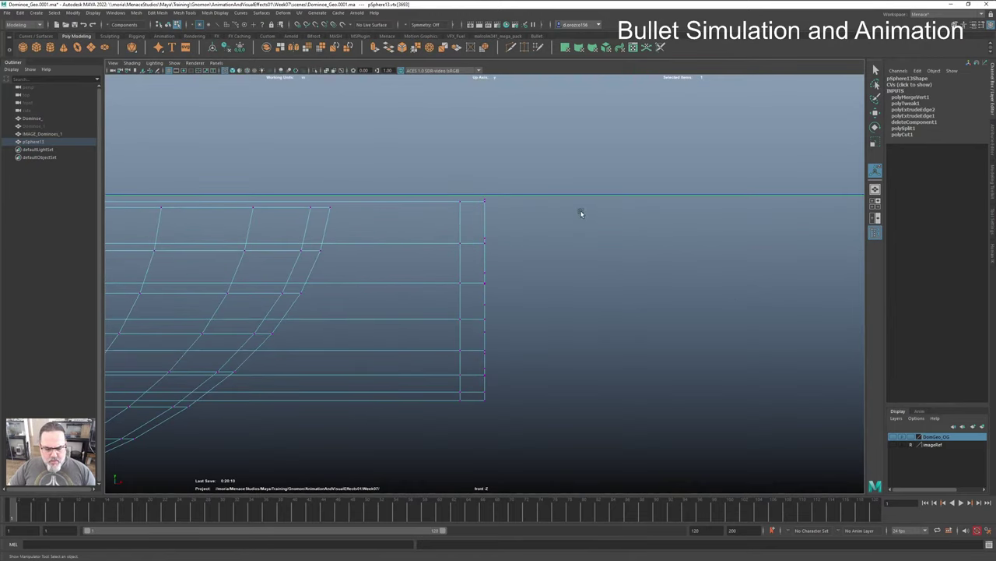
{"action": "left_click_drag", "start_coordinate": [520, 184], "coordinate": [476, 213]}
{"action": "left_click_drag", "start_coordinate": [517, 174], "coordinate": [474, 202]}
{"action": "right_click_drag", "start_coordinate": [454, 204], "coordinate": [761, 205], "text": "alt"}
{"action": "key", "text": "w"}
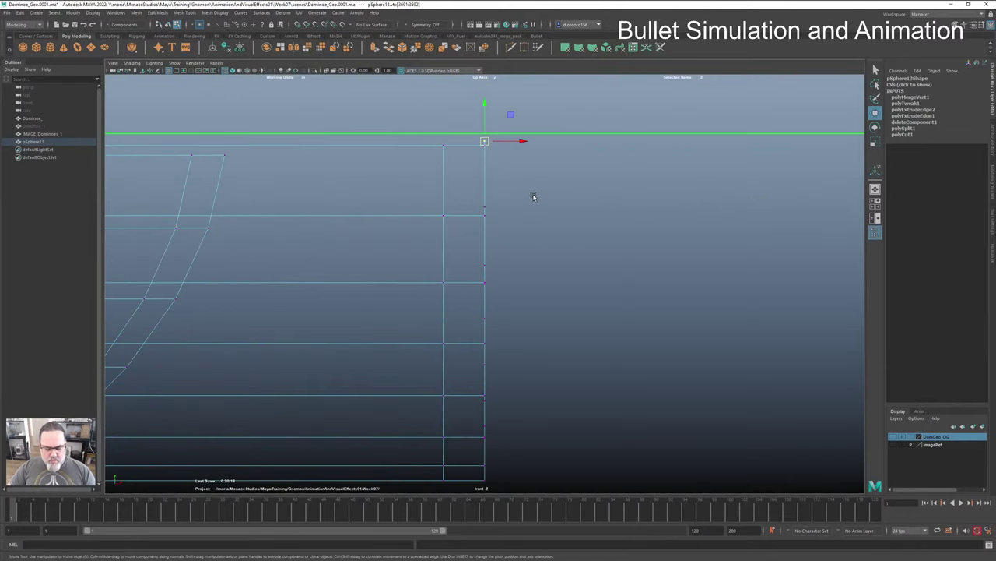
{"action": "key", "text": "f"}
{"action": "right_click_drag", "start_coordinate": [502, 274], "coordinate": [652, 269], "text": "alt"}
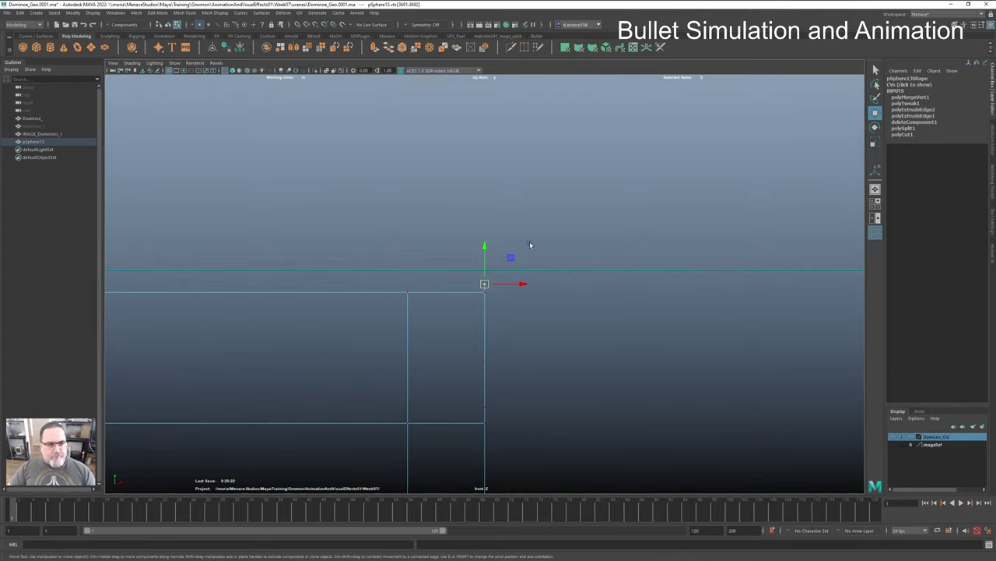
{"action": "left_click_drag", "start_coordinate": [484, 254], "coordinate": [483, 273]}
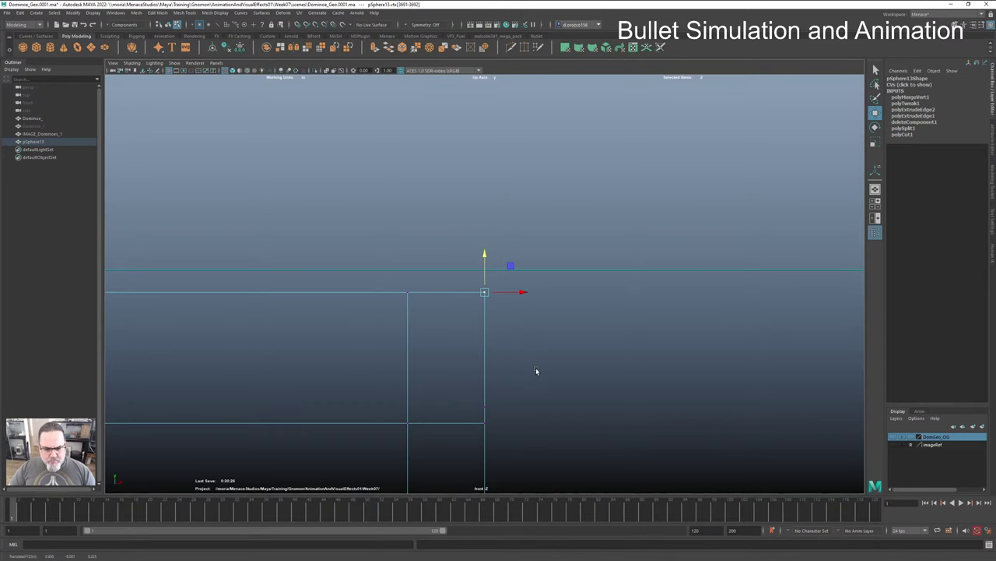
Step: Select the bar end's bottom pole vertex and point-snap it up to the top edge in front view
{"action": "key", "text": "space"}
{"action": "left_click_drag", "start_coordinate": [545, 369], "coordinate": [548, 359]}
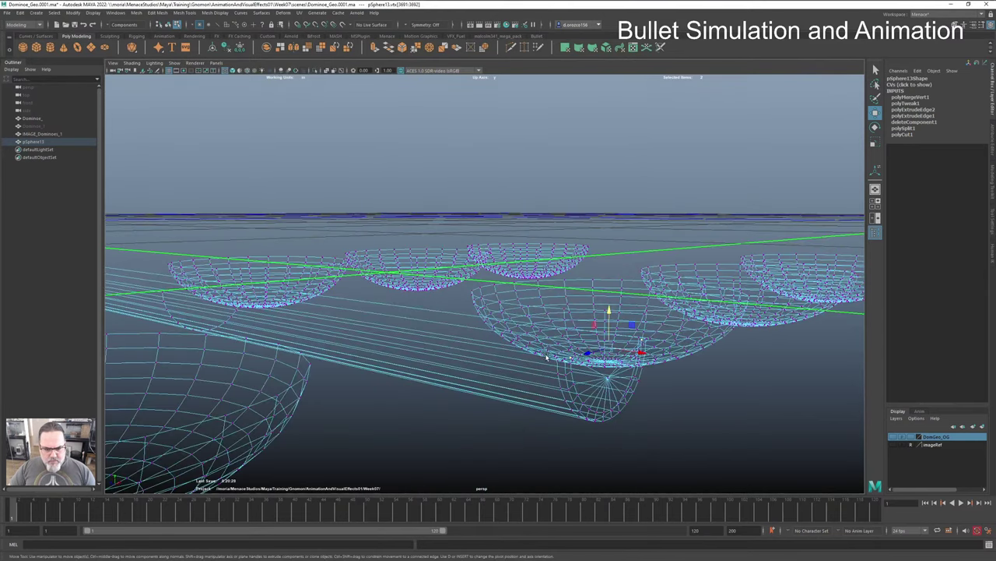
{"action": "left_click", "coordinate": [608, 381]}
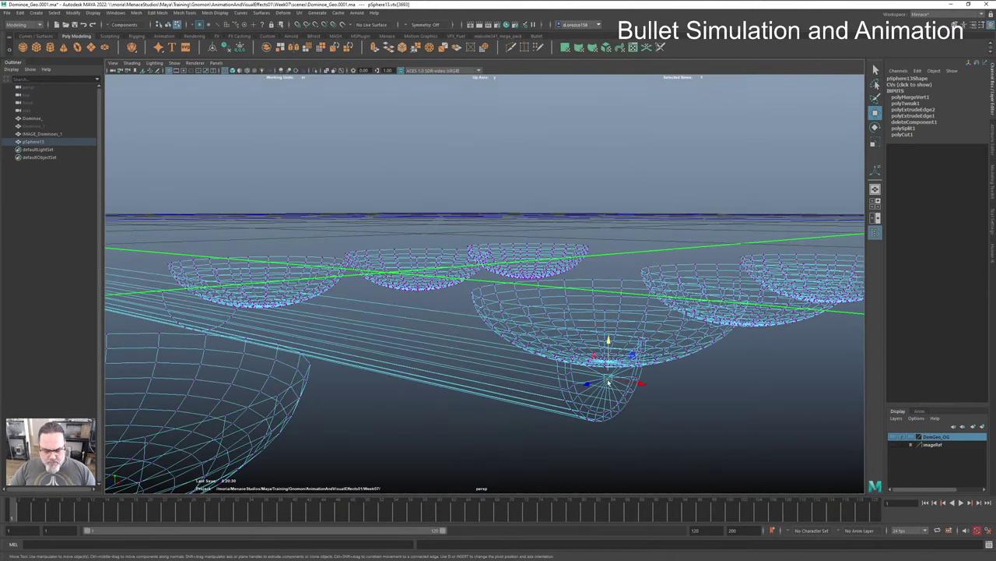
{"action": "key", "text": "space"}
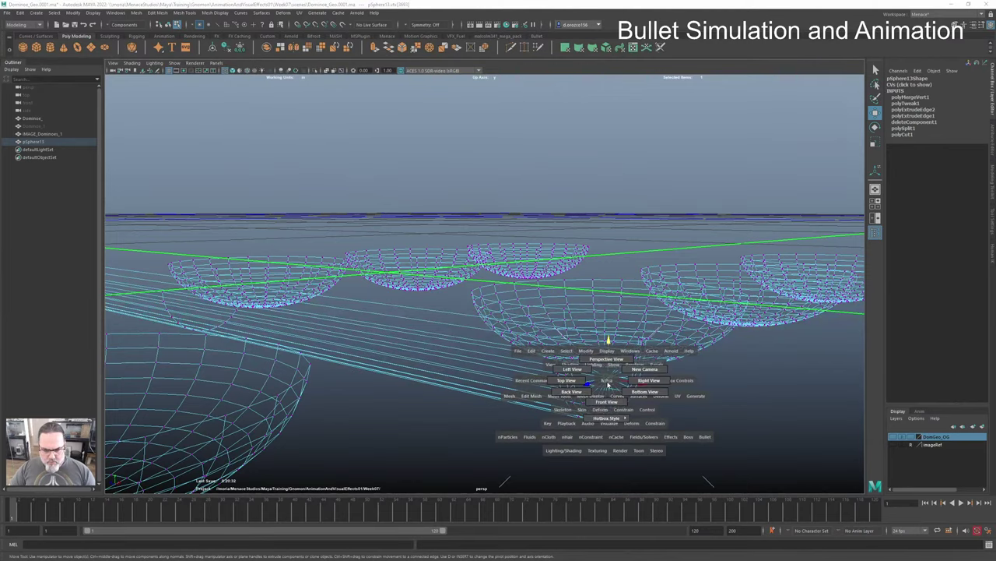
{"action": "left_click_drag", "start_coordinate": [608, 383], "coordinate": [606, 395]}
{"action": "right_click_drag", "start_coordinate": [571, 387], "coordinate": [587, 360], "text": "alt"}
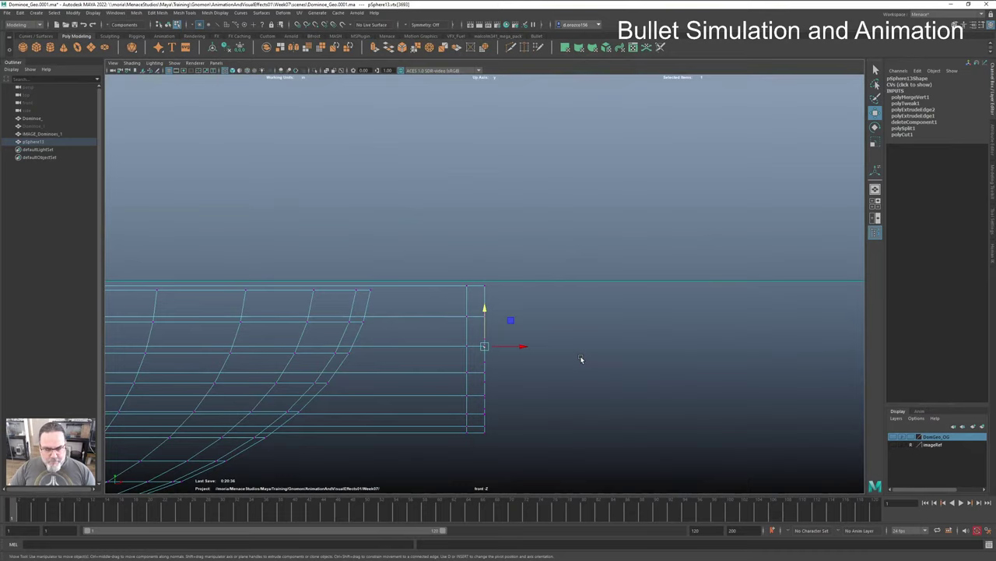
{"action": "key", "text": "v"}
{"action": "left_click_drag", "start_coordinate": [488, 332], "coordinate": [485, 286]}
Step: Return to the shaded Perspective view and choose Object Mode on the bar
{"action": "key", "text": "space"}
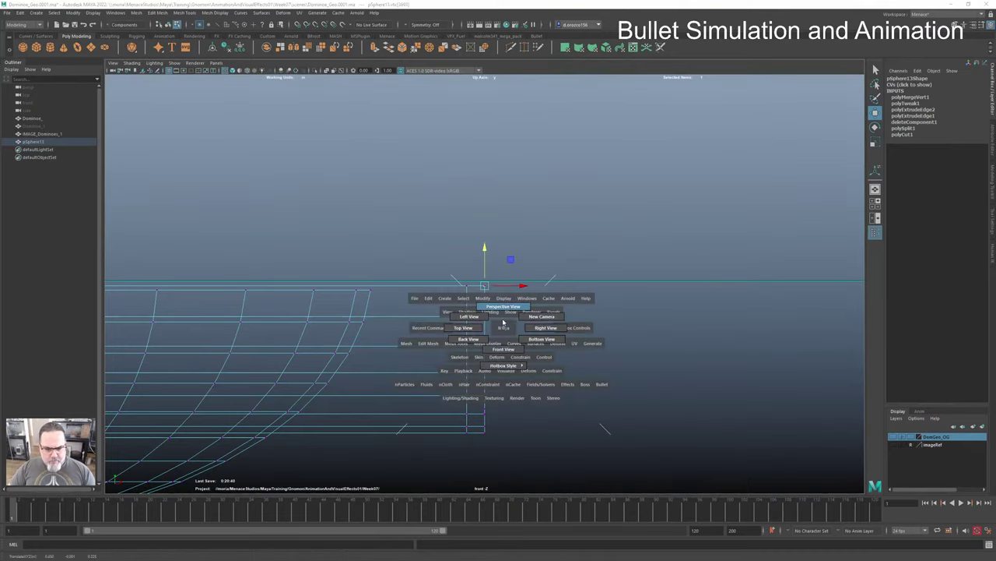
{"action": "left_click_drag", "start_coordinate": [503, 330], "coordinate": [568, 351]}
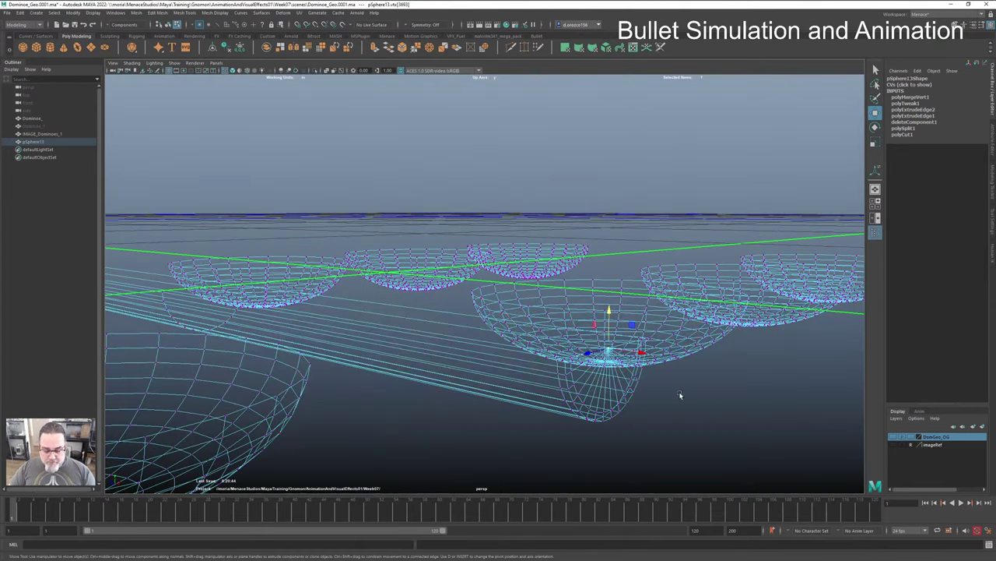
{"action": "key", "text": "5"}
{"action": "left_click_drag", "start_coordinate": [622, 395], "coordinate": [603, 338], "text": "alt"}
{"action": "right_click_drag", "start_coordinate": [603, 338], "coordinate": [638, 333]}
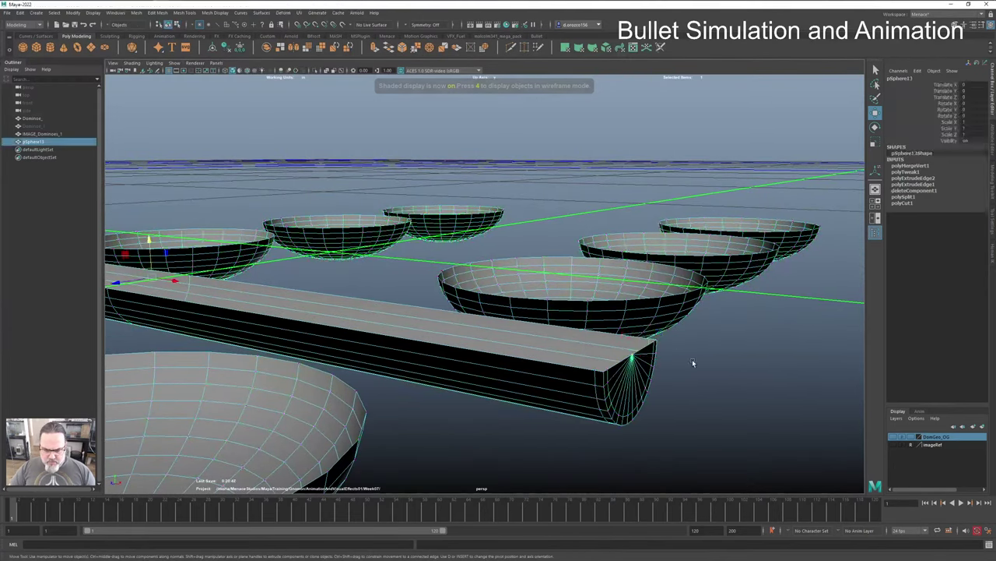
Step: Marquee-select the left column of six bowls with half the bar and delete them
{"action": "left_click", "coordinate": [630, 385]}
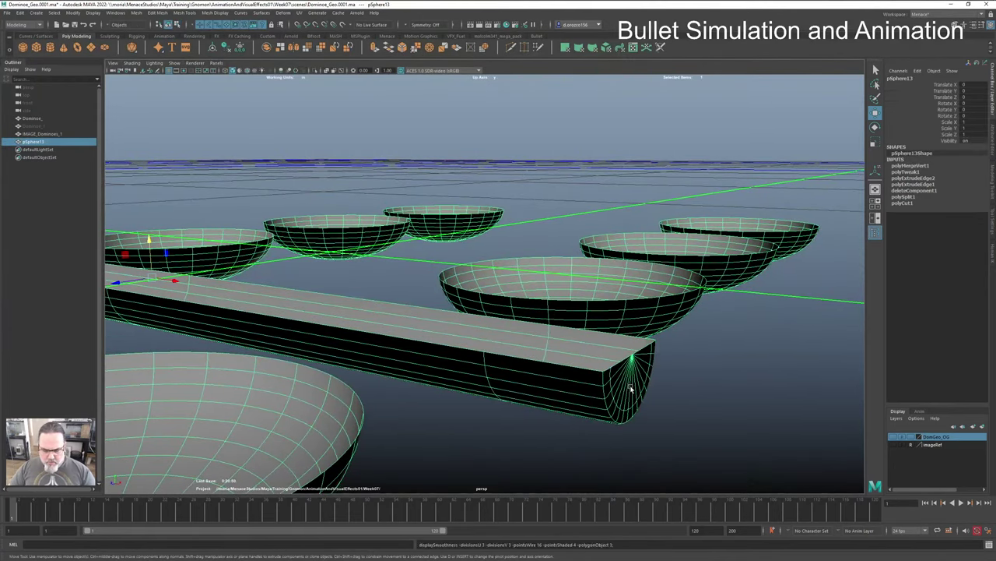
{"action": "left_click_drag", "start_coordinate": [631, 387], "coordinate": [289, 345], "text": "alt"}
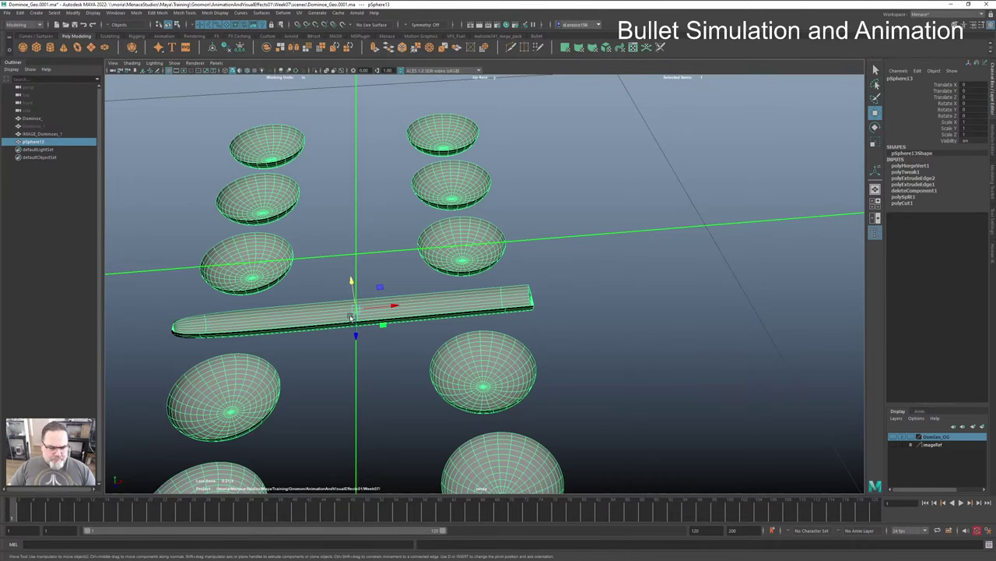
{"action": "left_click_drag", "start_coordinate": [351, 317], "coordinate": [326, 315], "text": "alt"}
{"action": "right_click", "coordinate": [325, 314]}
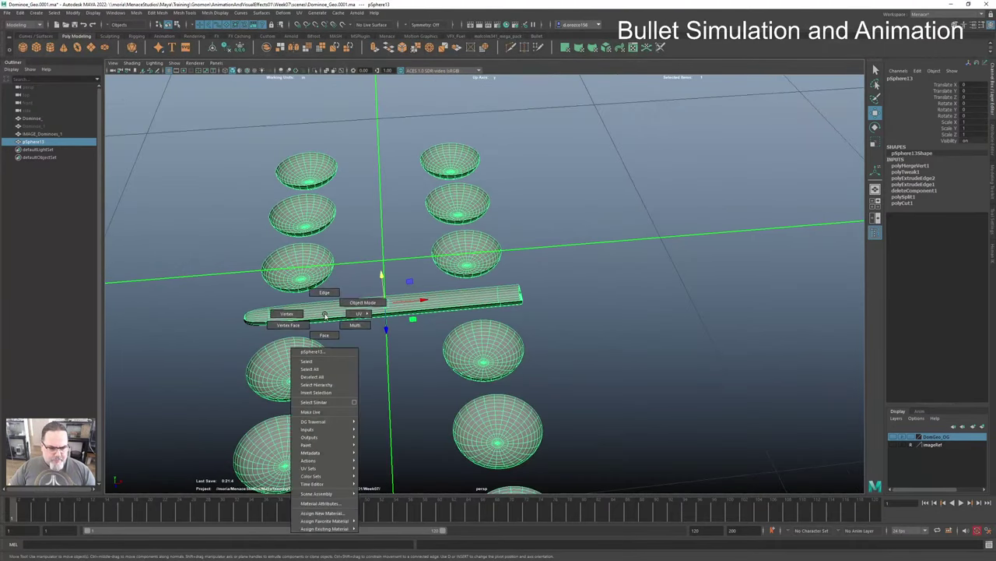
{"action": "left_click", "coordinate": [354, 309]}
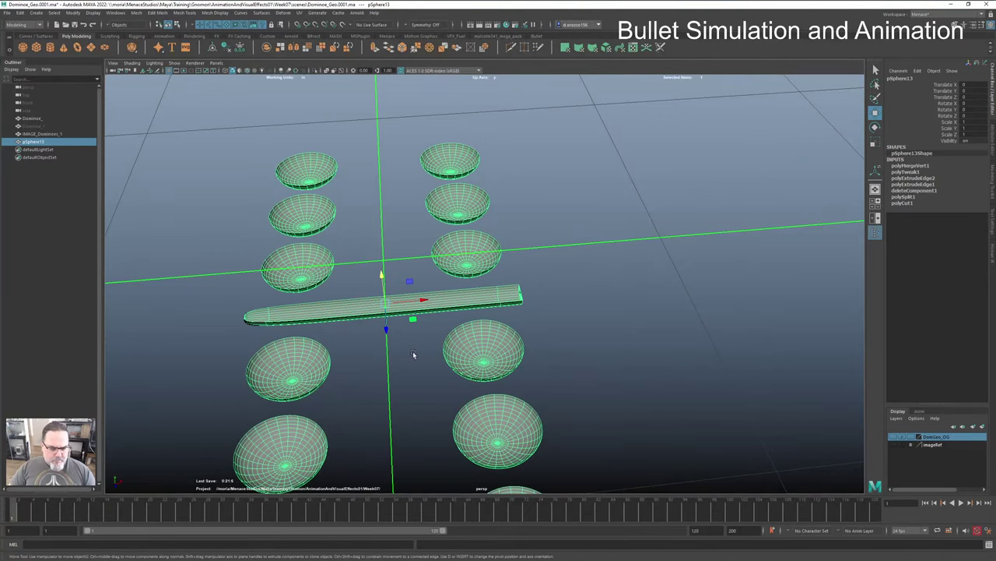
{"action": "left_click_drag", "start_coordinate": [413, 355], "coordinate": [357, 348], "text": "alt"}
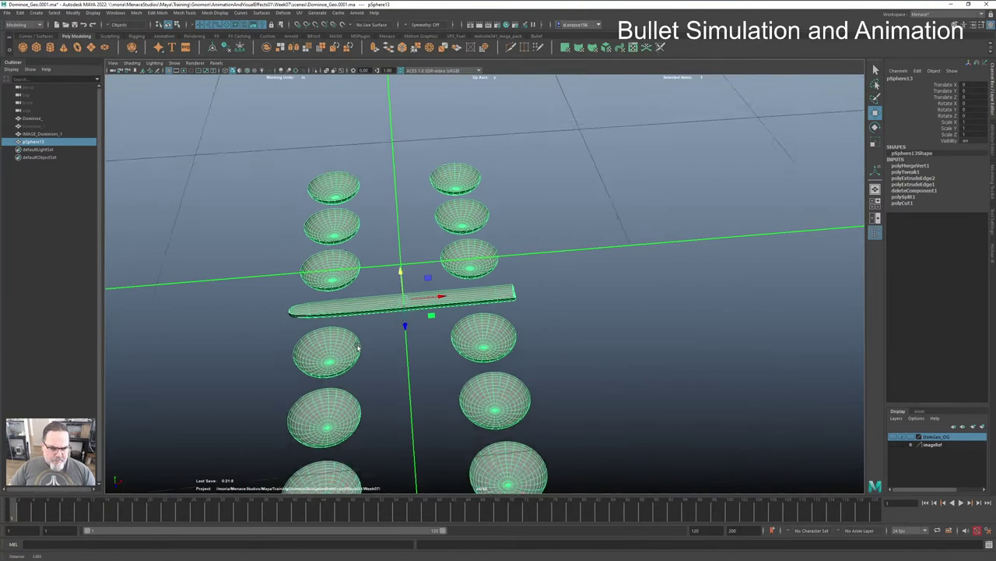
{"action": "right_click_drag", "start_coordinate": [357, 349], "coordinate": [187, 332], "text": "alt"}
{"action": "right_click_drag", "start_coordinate": [390, 302], "coordinate": [393, 324]}
{"action": "left_click", "coordinate": [334, 165]}
{"action": "left_click_drag", "start_coordinate": [334, 165], "coordinate": [416, 448]}
{"action": "key", "text": "Delete"}
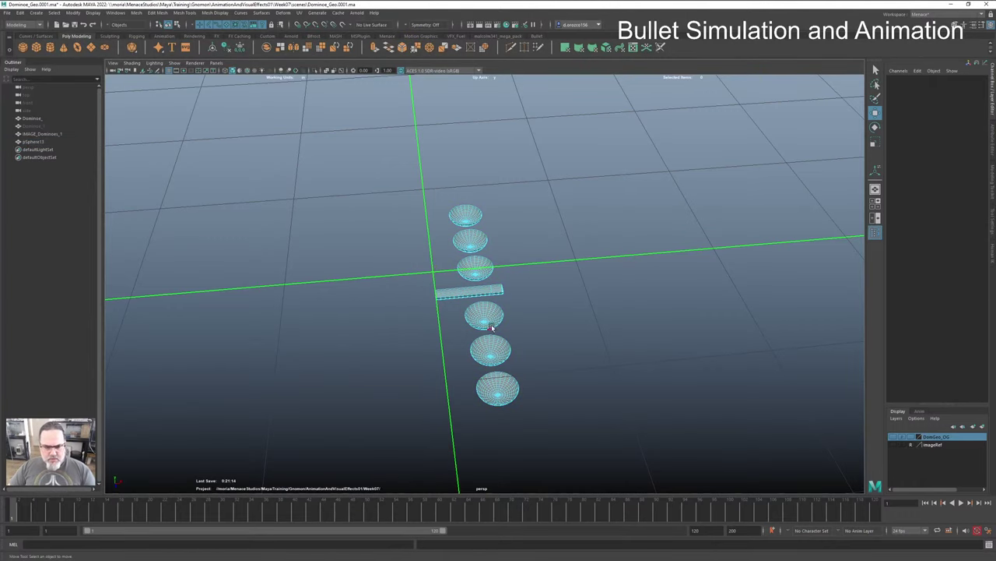
Step: Duplicate the remaining half domino and mirror the copy with Scale X -1
{"action": "mouse_move", "coordinate": [487, 310]}
{"action": "right_mouse_down"}
{"action": "mouse_move", "coordinate": [476, 312]}
{"action": "mouse_move", "coordinate": [532, 286]}
{"action": "right_mouse_up"}
{"action": "left_click", "coordinate": [532, 286]}
{"action": "left_click", "coordinate": [489, 291]}
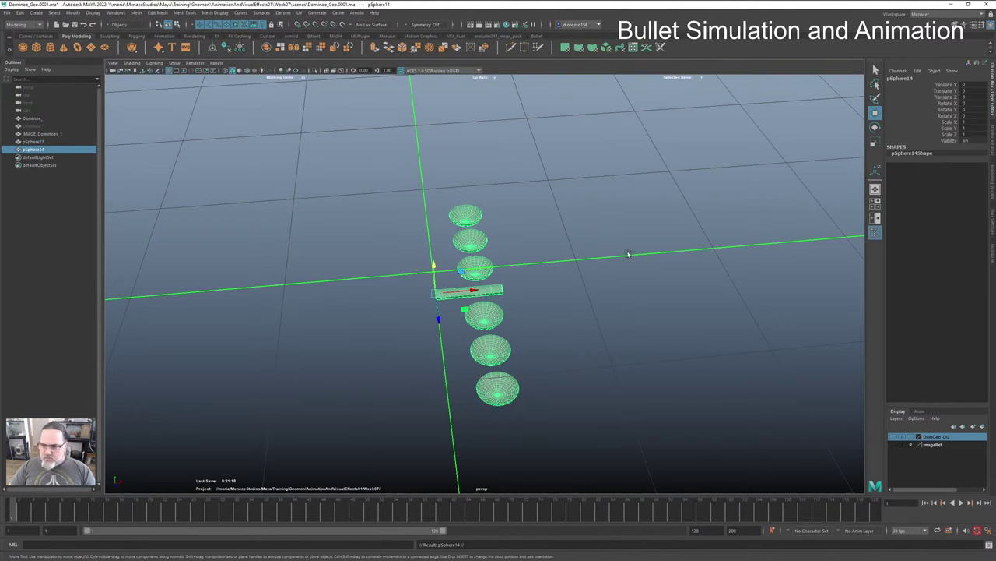
{"action": "left_click", "coordinate": [979, 123]}
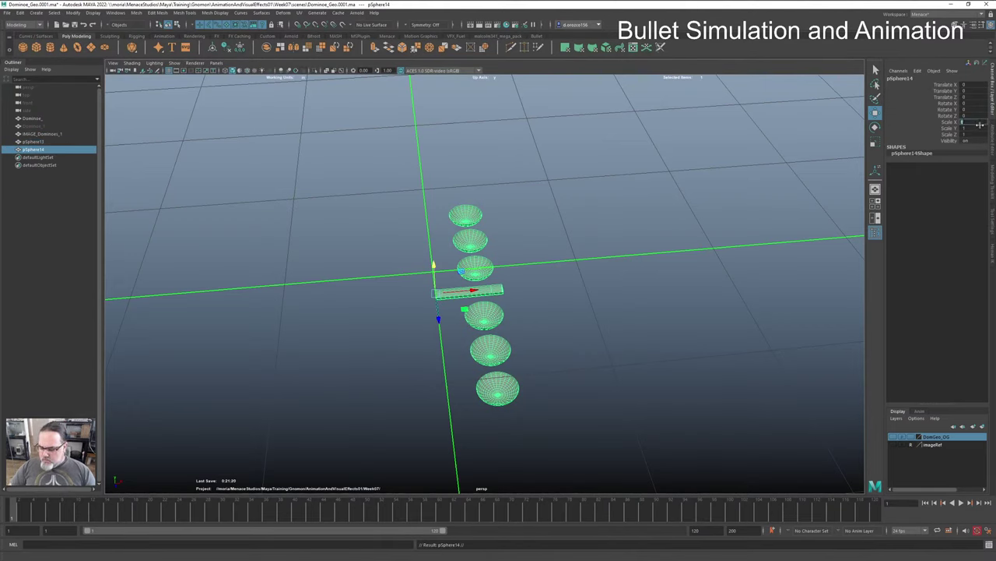
{"action": "type", "text": "-1"}
{"action": "key", "text": "Return"}
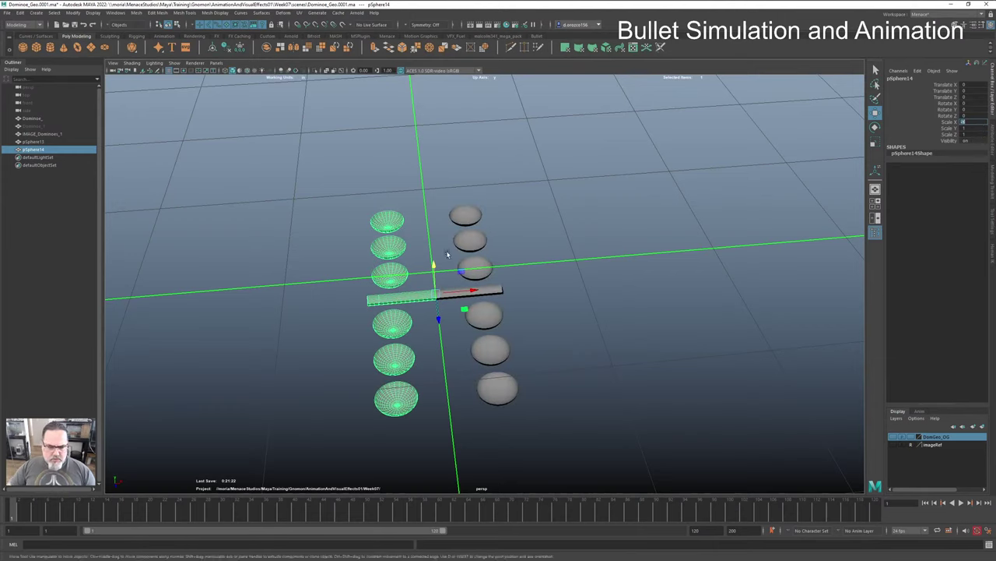
Step: Combine both halves into one mesh, undo a trial vertex merge, and frame it
{"action": "left_click_drag", "start_coordinate": [353, 466], "coordinate": [358, 455], "text": "shift"}
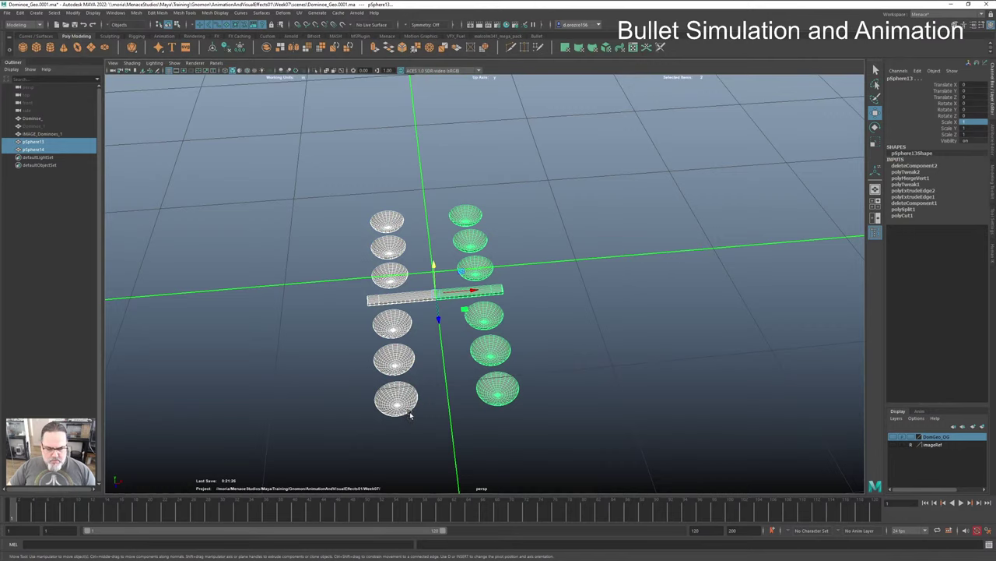
{"action": "right_click_drag", "start_coordinate": [386, 410], "coordinate": [382, 508], "text": "shift"}
{"action": "key", "text": "space"}
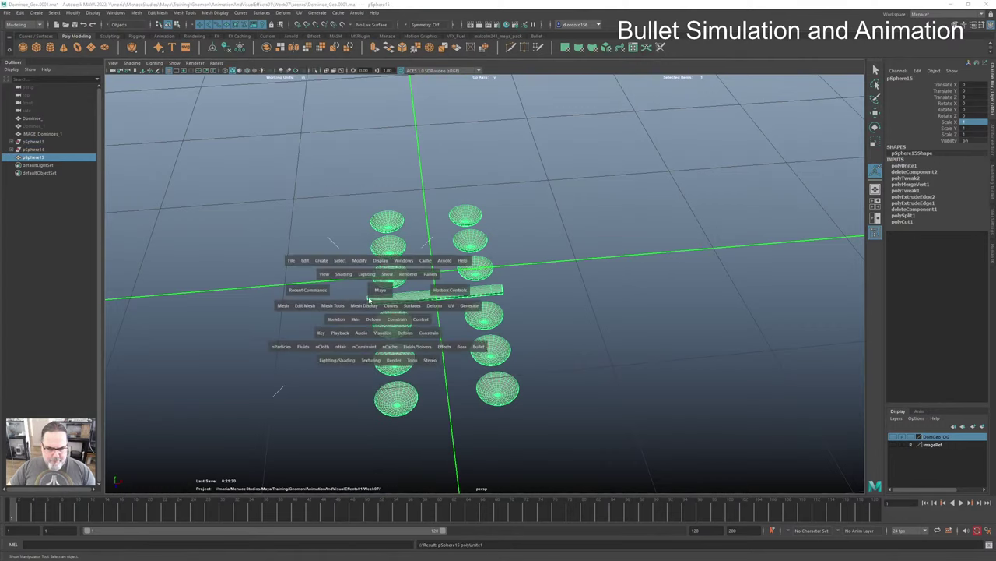
{"action": "left_click_drag", "start_coordinate": [306, 307], "coordinate": [335, 126]}
{"action": "key", "text": "ctrl+z"}
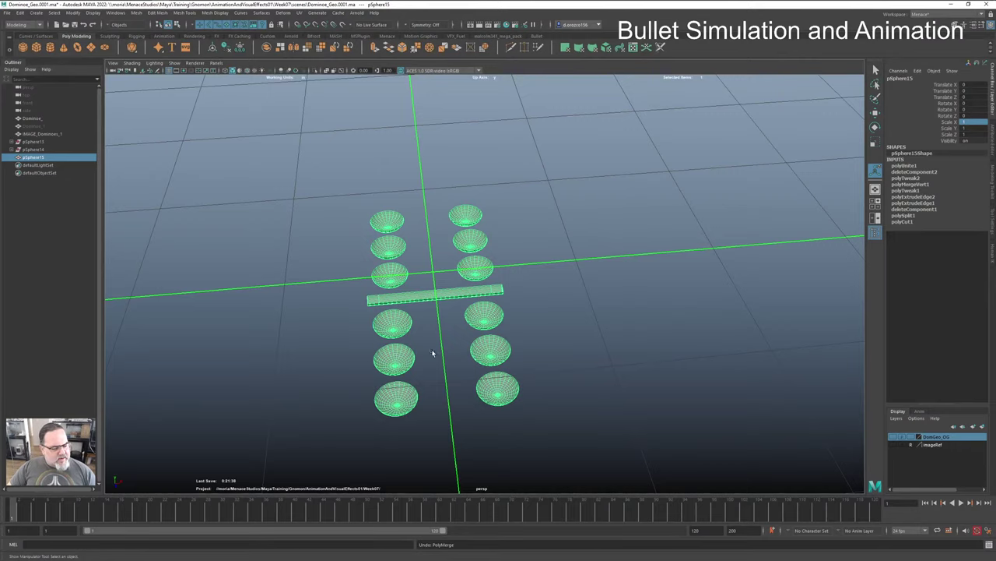
{"action": "left_click", "coordinate": [424, 321]}
{"action": "left_click", "coordinate": [426, 297]}
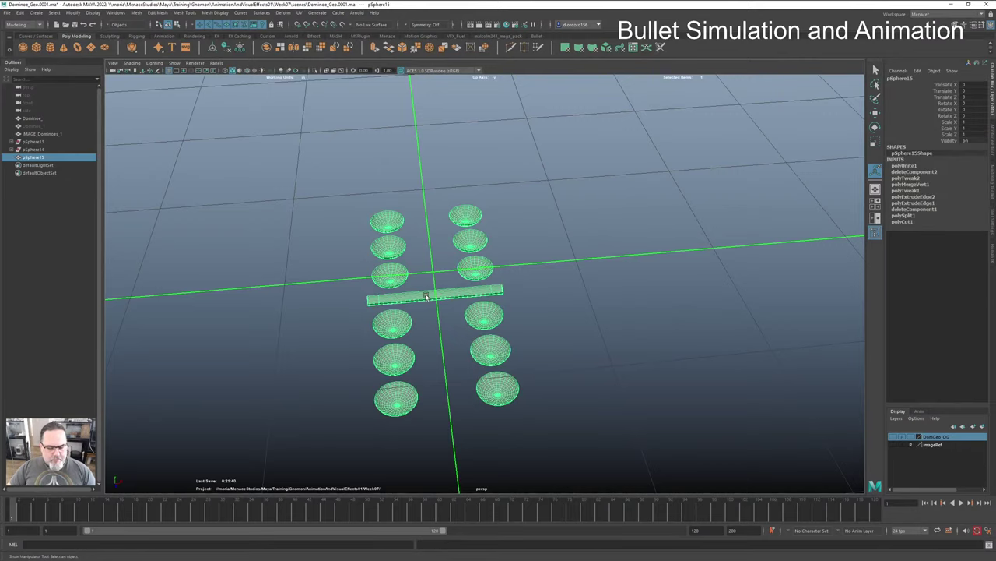
{"action": "key", "text": "f"}
{"action": "scroll", "coordinate": [314, 327], "scroll_direction": "up", "scroll_amount": 2}
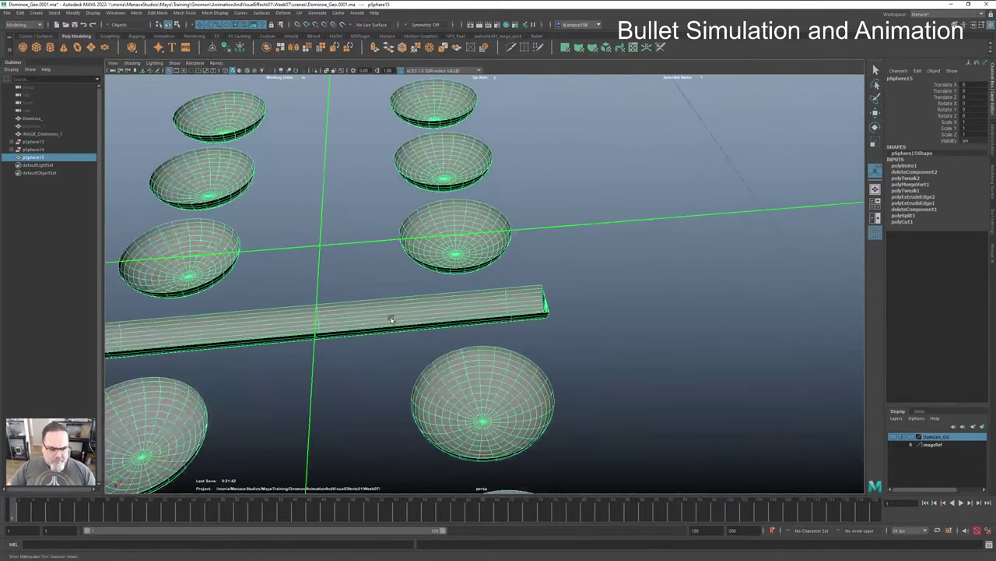
{"action": "left_click_drag", "start_coordinate": [391, 319], "coordinate": [465, 302], "text": "alt"}
{"action": "right_click", "coordinate": [463, 302]}
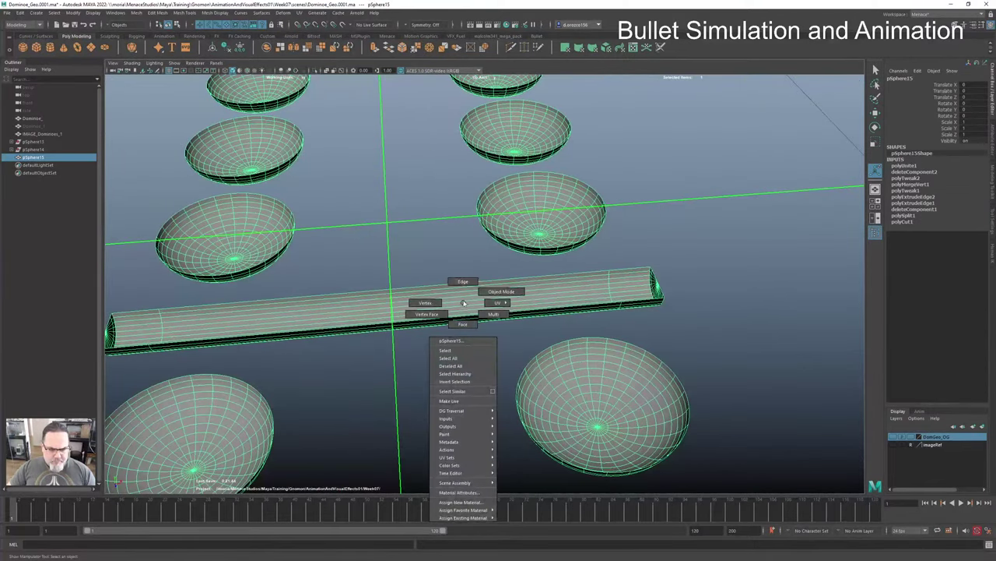
{"action": "left_click", "coordinate": [425, 302]}
{"action": "left_click_drag", "start_coordinate": [412, 268], "coordinate": [363, 350]}
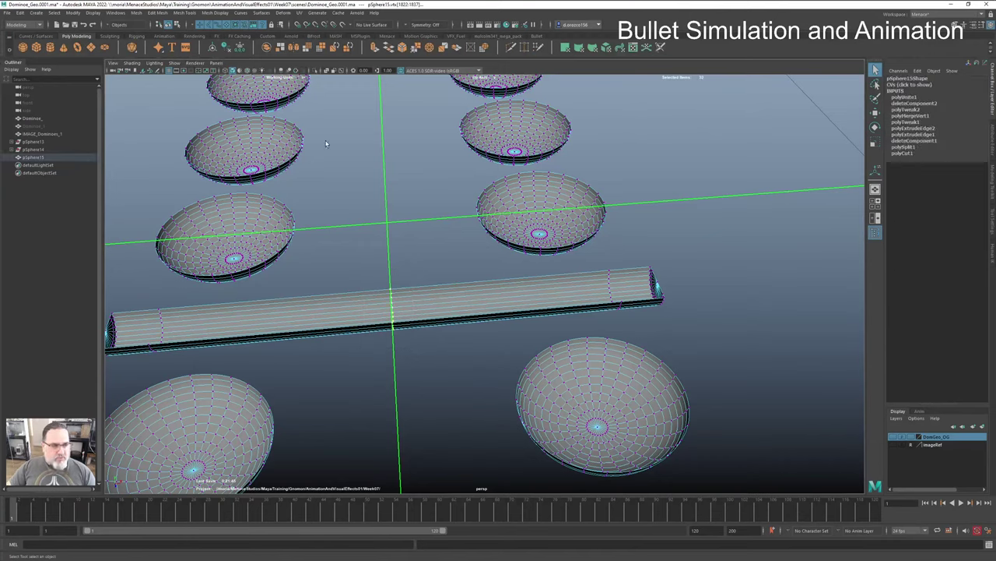
{"action": "left_click", "coordinate": [157, 13]}
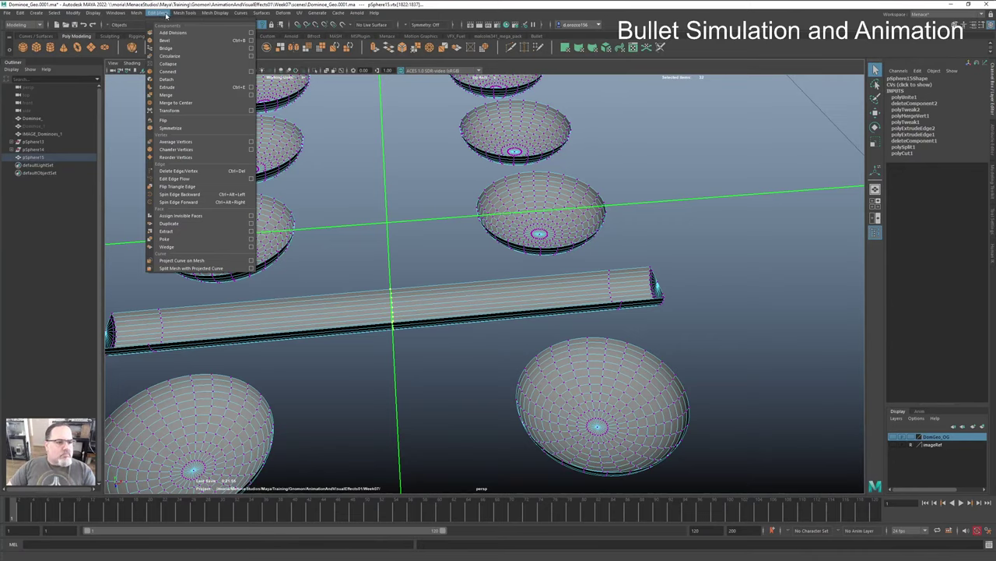
{"action": "mouse_move", "coordinate": [183, 14]}
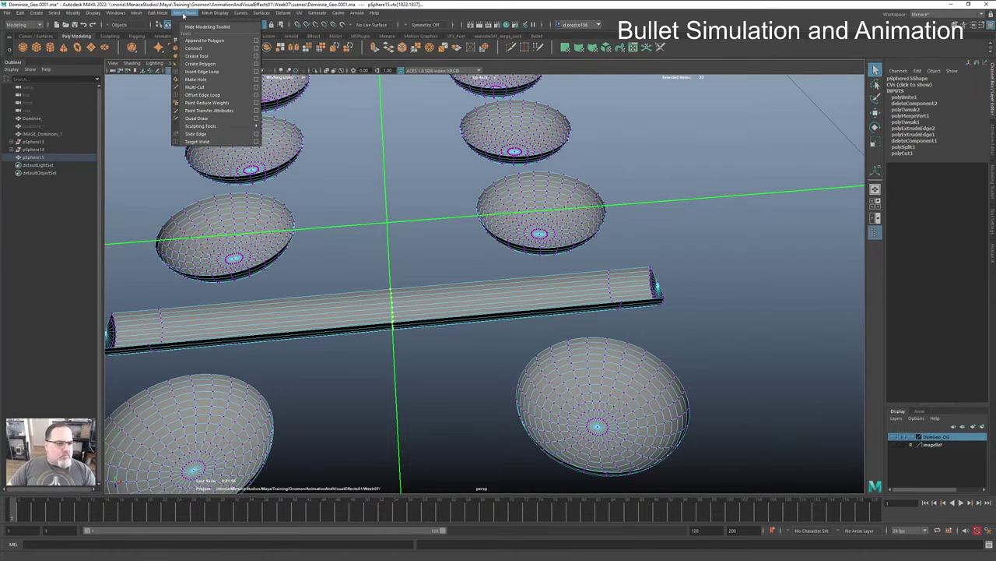
{"action": "mouse_move", "coordinate": [217, 15]}
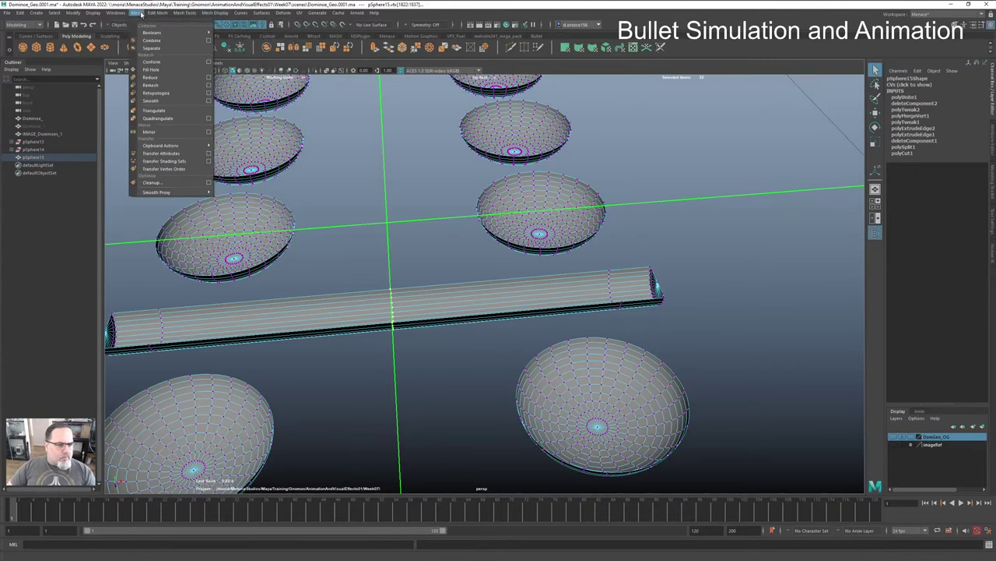
{"action": "left_click", "coordinate": [141, 15]}
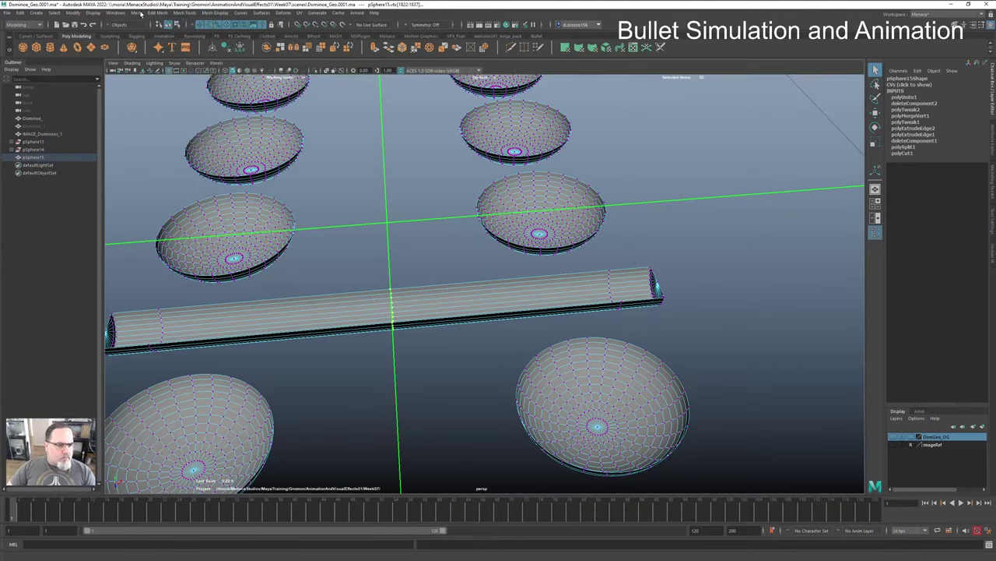
{"action": "right_click", "coordinate": [400, 305], "text": "shift"}
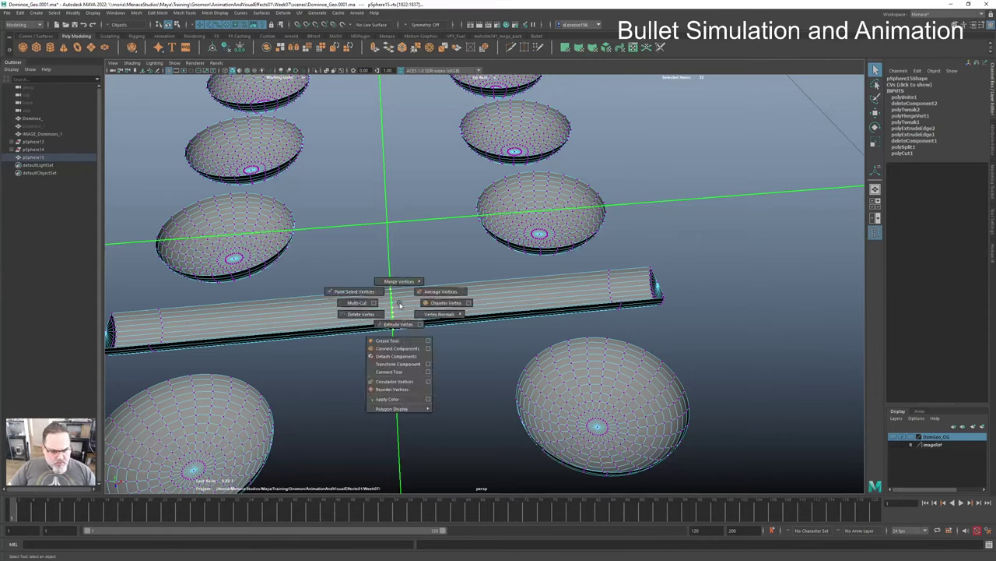
{"action": "right_click_drag", "start_coordinate": [399, 305], "coordinate": [429, 276], "text": "shift"}
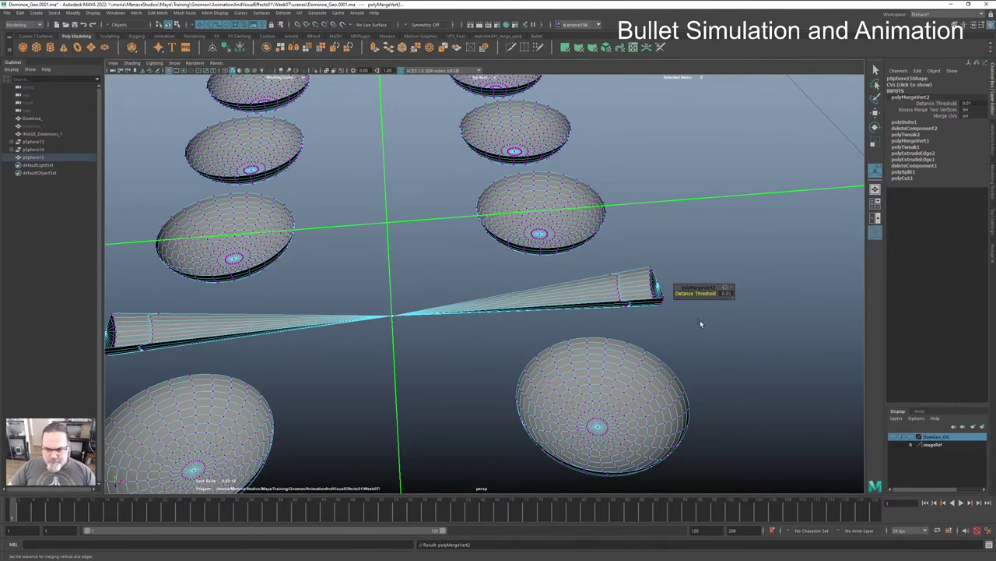
{"action": "key", "text": "ctrl+z"}
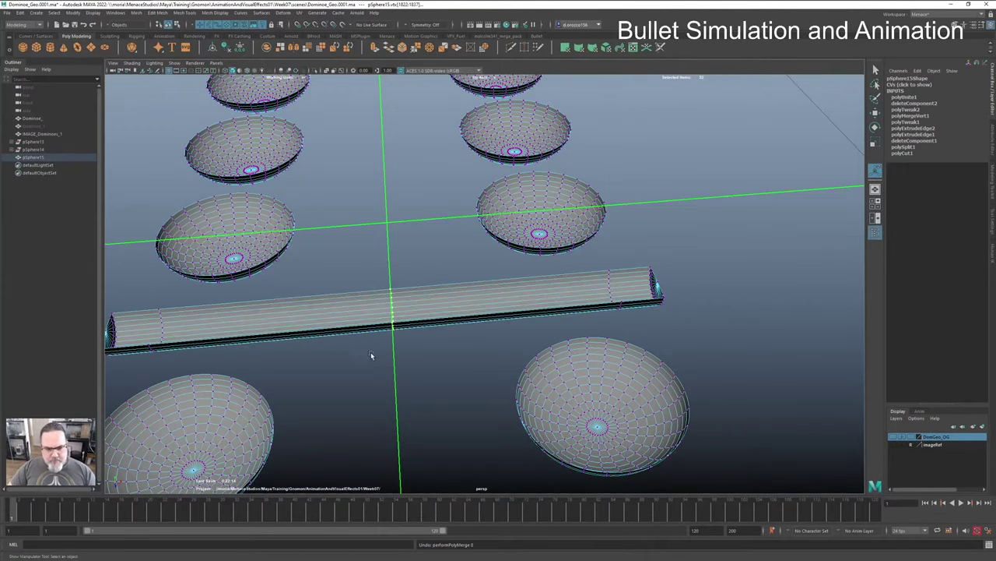
{"action": "right_click_drag", "start_coordinate": [319, 325], "coordinate": [551, 323], "text": "alt"}
Step: Try moving a bar-edge vertex with the Move tool, undo it, and turn off smooth preview
{"action": "key", "text": "f"}
{"action": "left_click", "coordinate": [519, 384]}
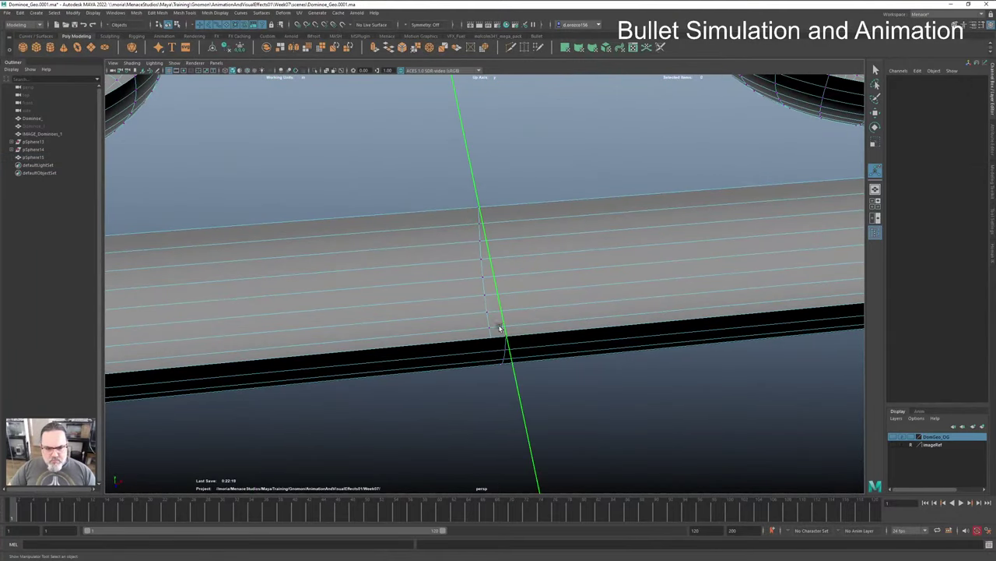
{"action": "left_click", "coordinate": [479, 208]}
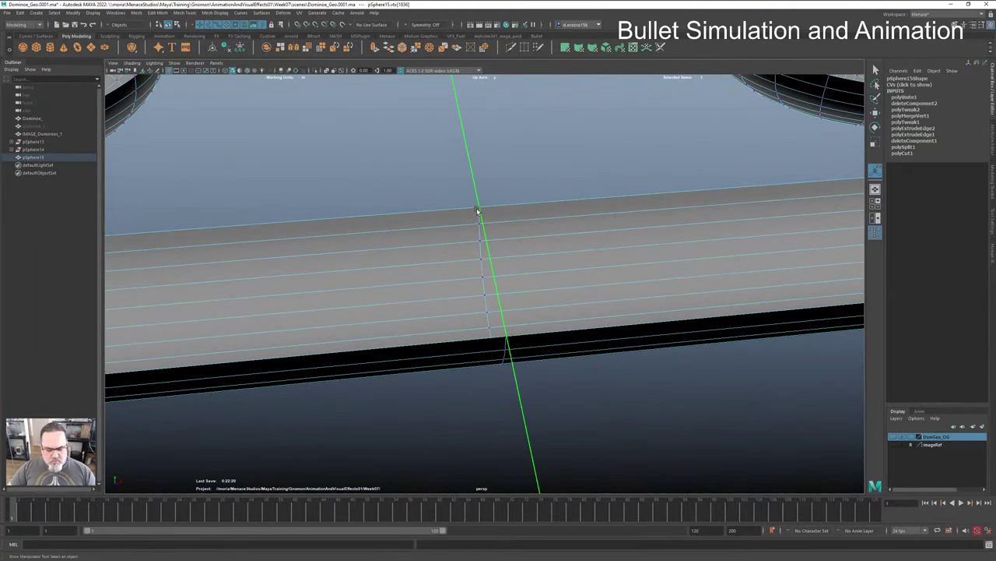
{"action": "key", "text": "w"}
{"action": "left_click_drag", "start_coordinate": [509, 207], "coordinate": [480, 209]}
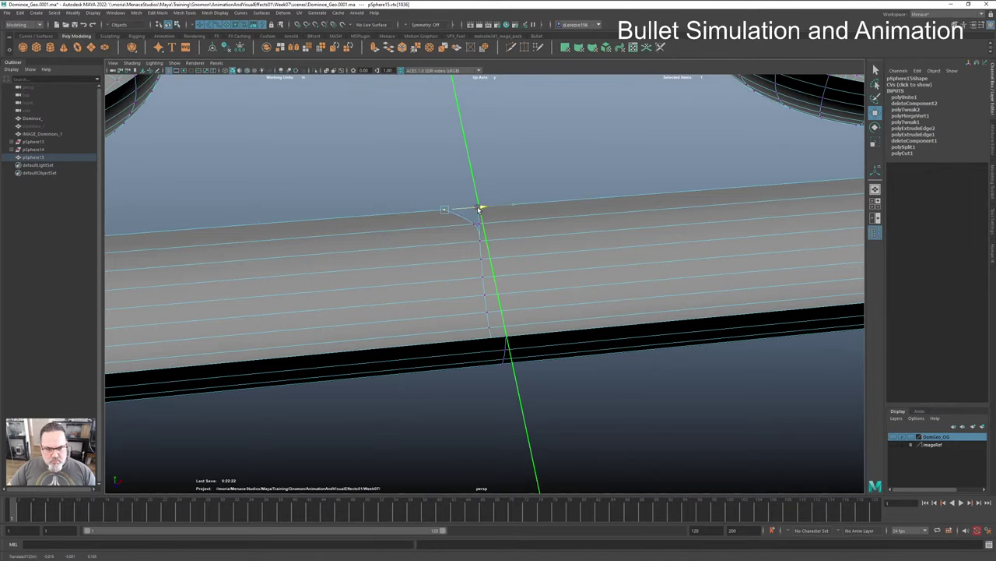
{"action": "key", "text": "ctrl+z"}
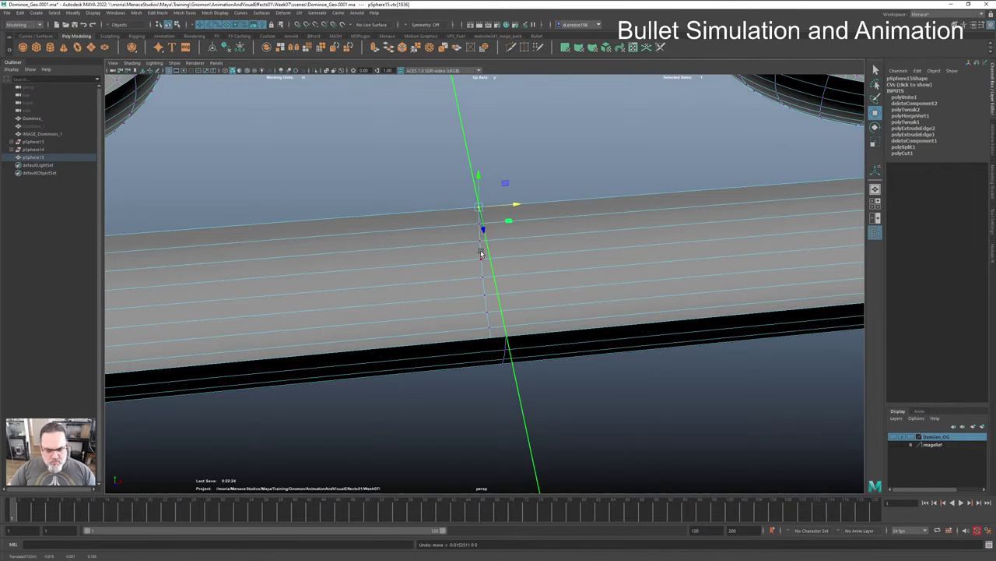
{"action": "key", "text": "1"}
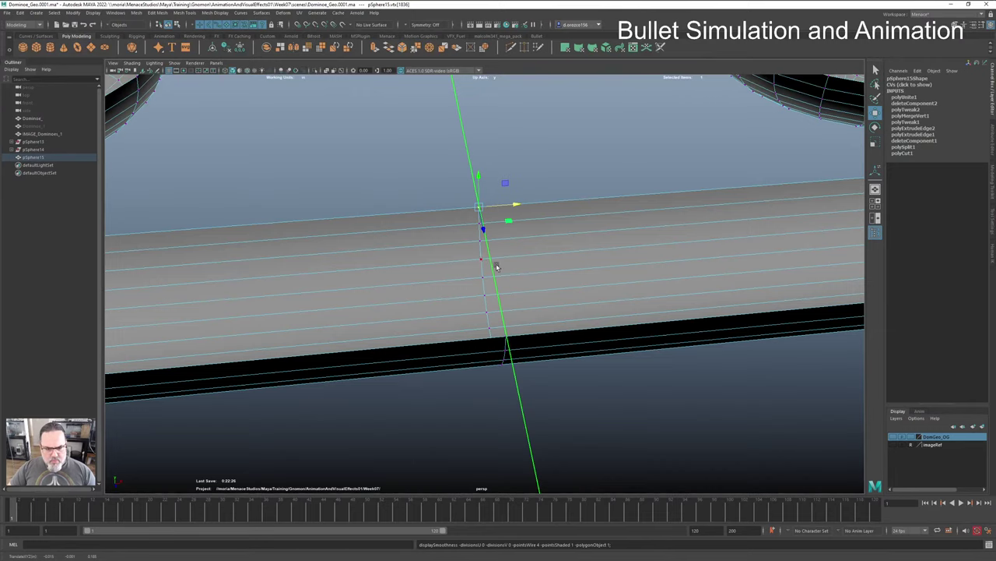
Step: Hide the grid and pull the top vertex of the bar's edge column down
{"action": "left_click", "coordinate": [500, 327]}
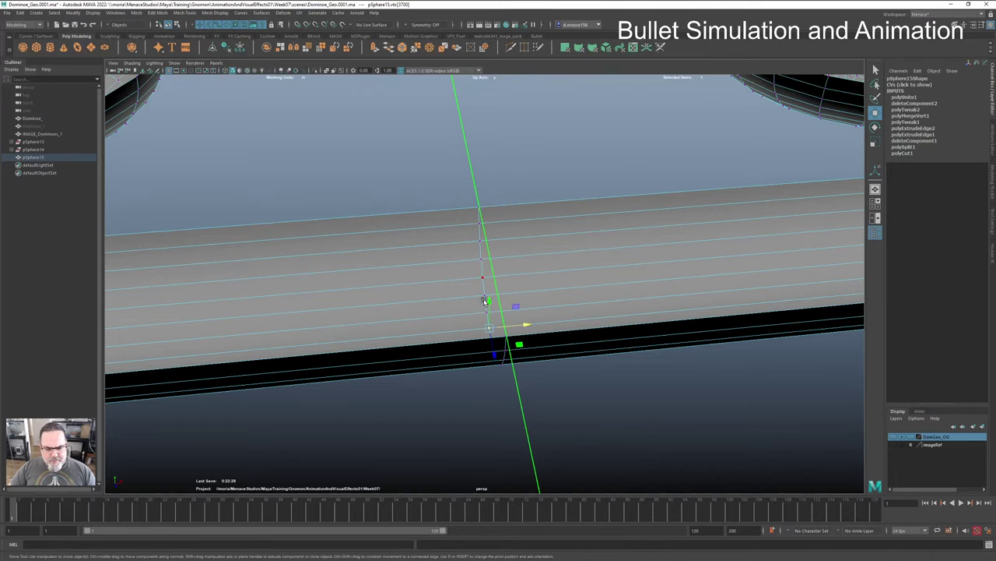
{"action": "mouse_move", "coordinate": [484, 302]}
{"action": "left_mouse_down", "text": "alt"}
{"action": "mouse_move", "coordinate": [469, 302]}
{"action": "mouse_move", "coordinate": [474, 296]}
{"action": "left_mouse_up", "text": "alt"}
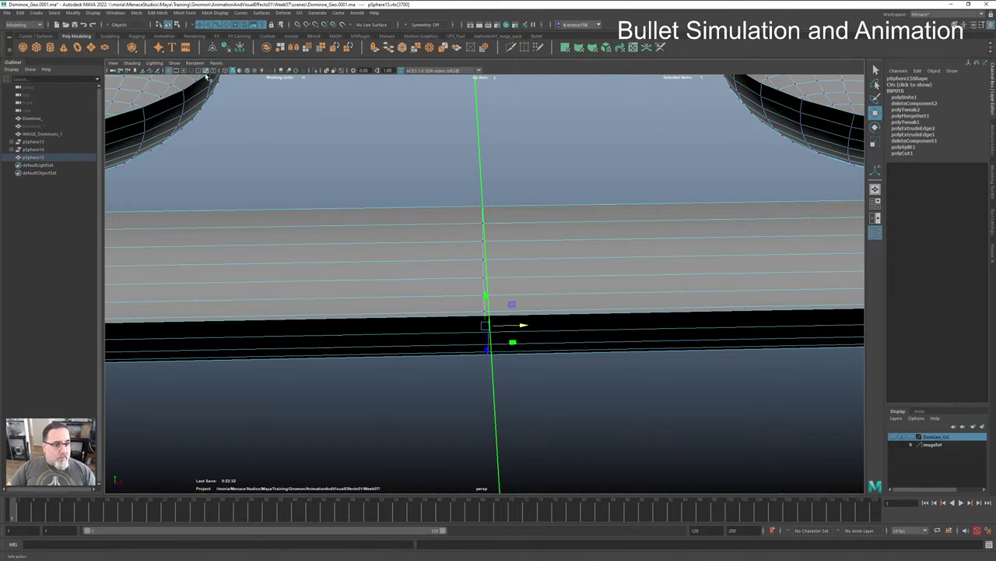
{"action": "left_click", "coordinate": [173, 72]}
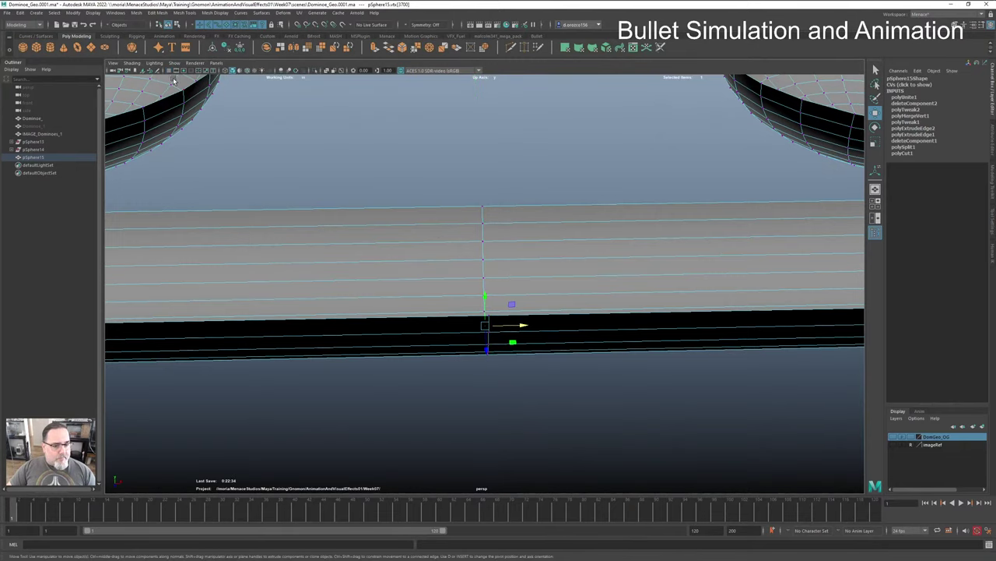
{"action": "right_click_drag", "start_coordinate": [389, 297], "coordinate": [438, 287], "text": "alt"}
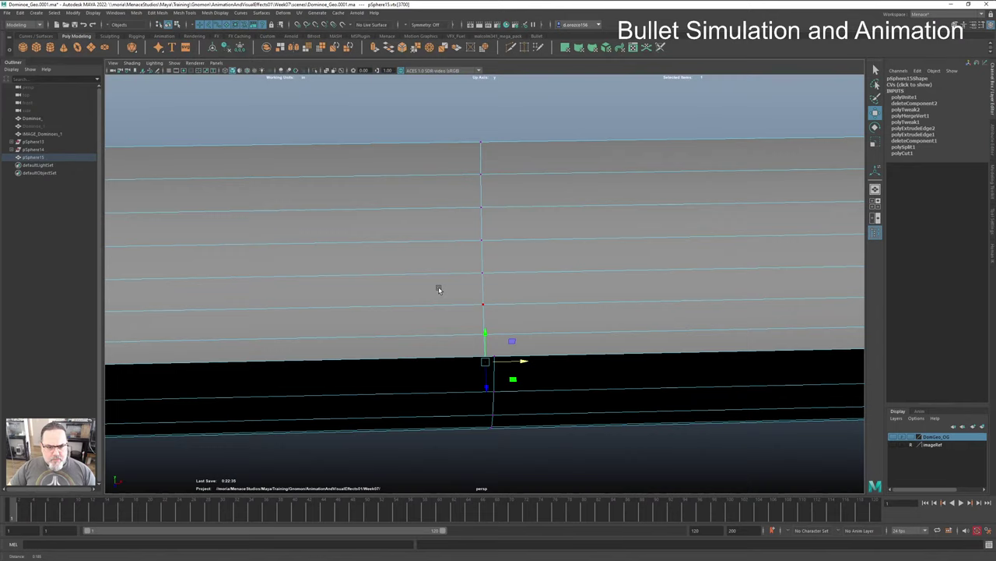
{"action": "left_click", "coordinate": [478, 145]}
{"action": "left_click_drag", "start_coordinate": [480, 148], "coordinate": [481, 208]}
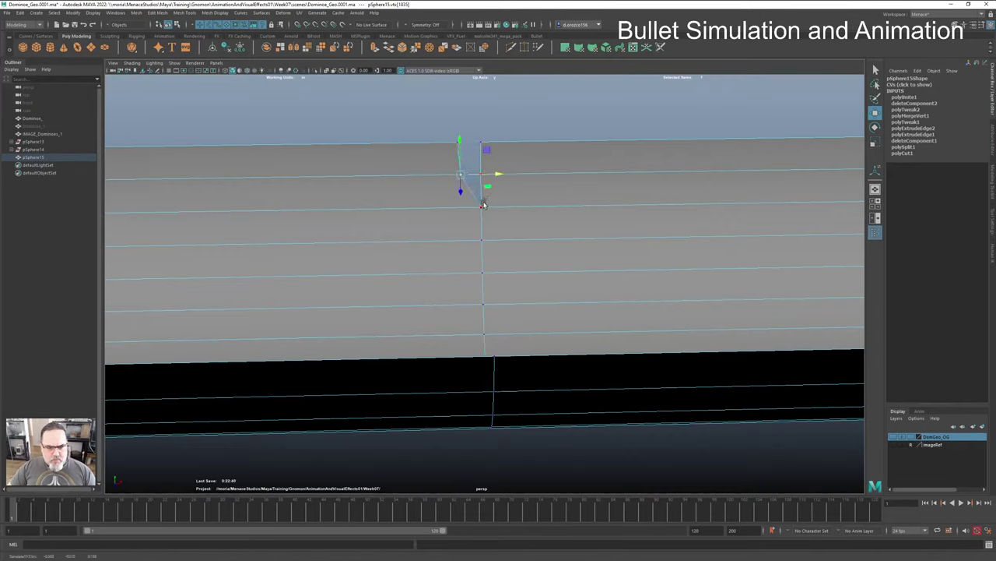
Step: Shift four middle-column vertices left to open the slit, then select the seam vertices
{"action": "left_click", "coordinate": [482, 239]}
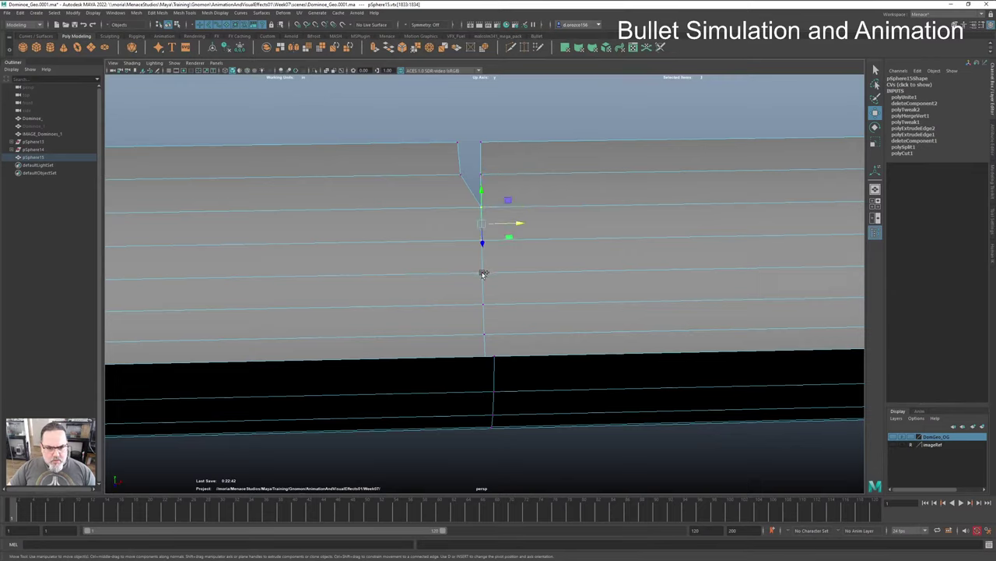
{"action": "left_click_drag", "start_coordinate": [483, 307], "coordinate": [492, 201]}
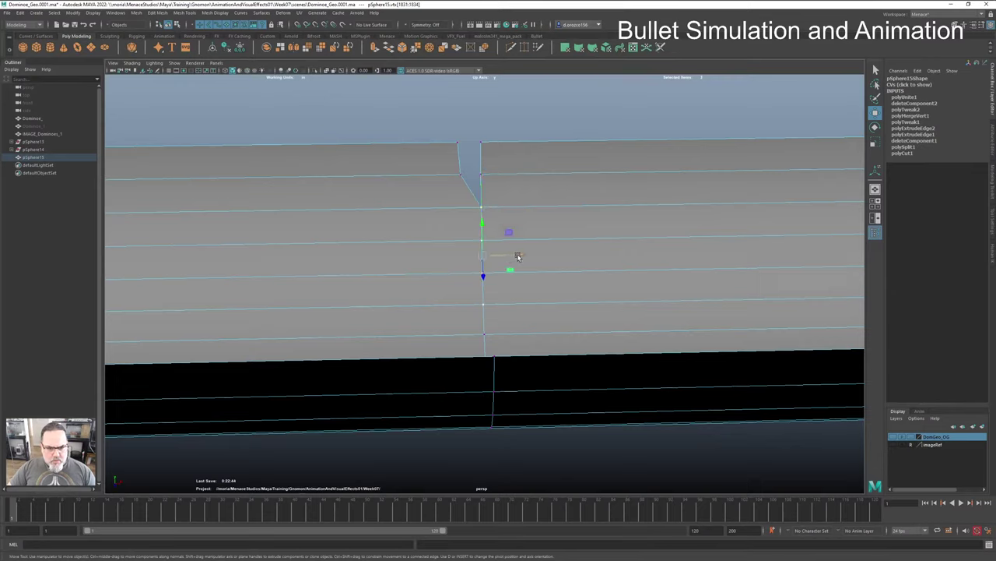
{"action": "left_click_drag", "start_coordinate": [520, 258], "coordinate": [499, 257]}
{"action": "left_click", "coordinate": [483, 334]}
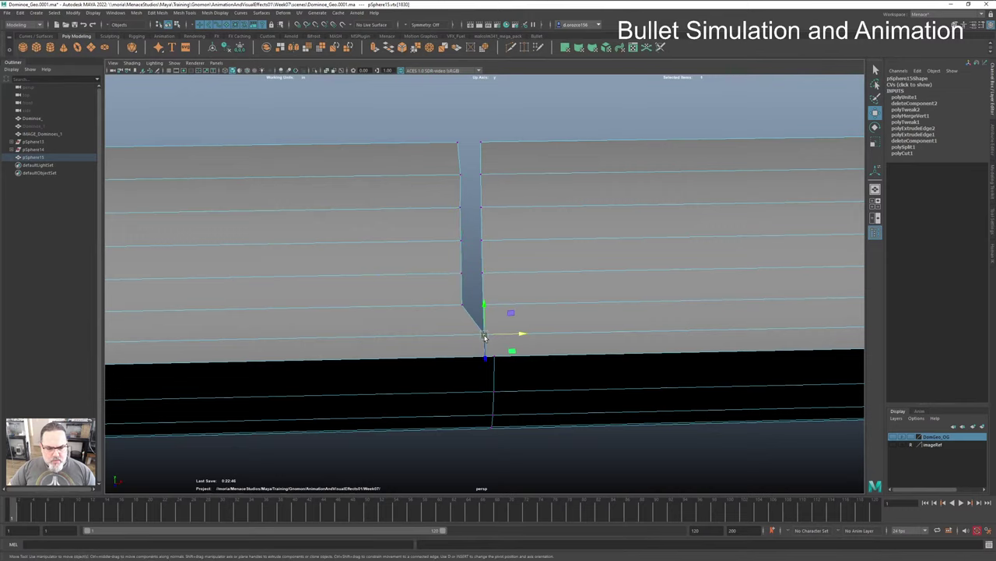
{"action": "left_click_drag", "start_coordinate": [483, 358], "coordinate": [483, 367], "text": "alt"}
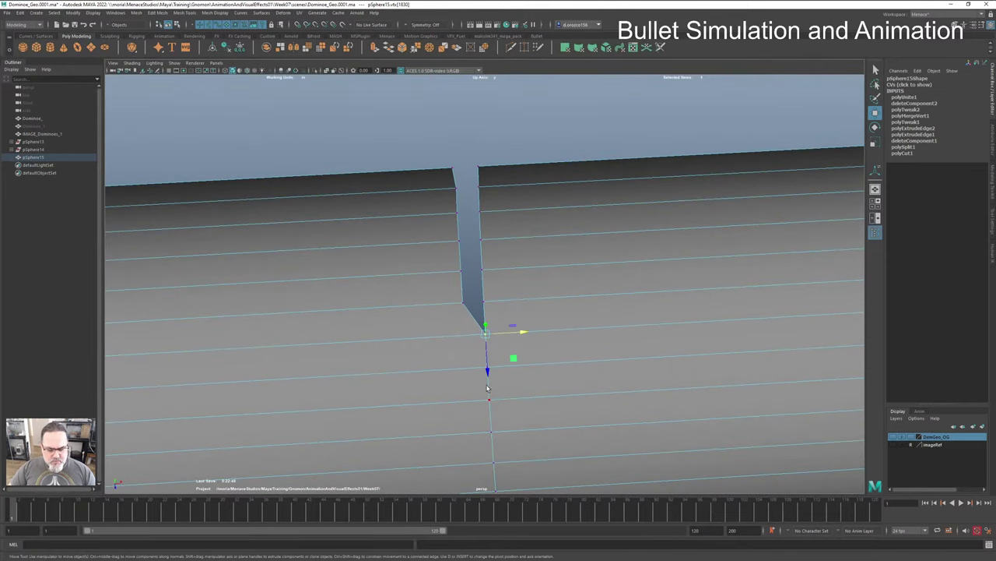
{"action": "left_click", "coordinate": [489, 368]}
{"action": "left_click", "coordinate": [489, 368], "text": "shift"}
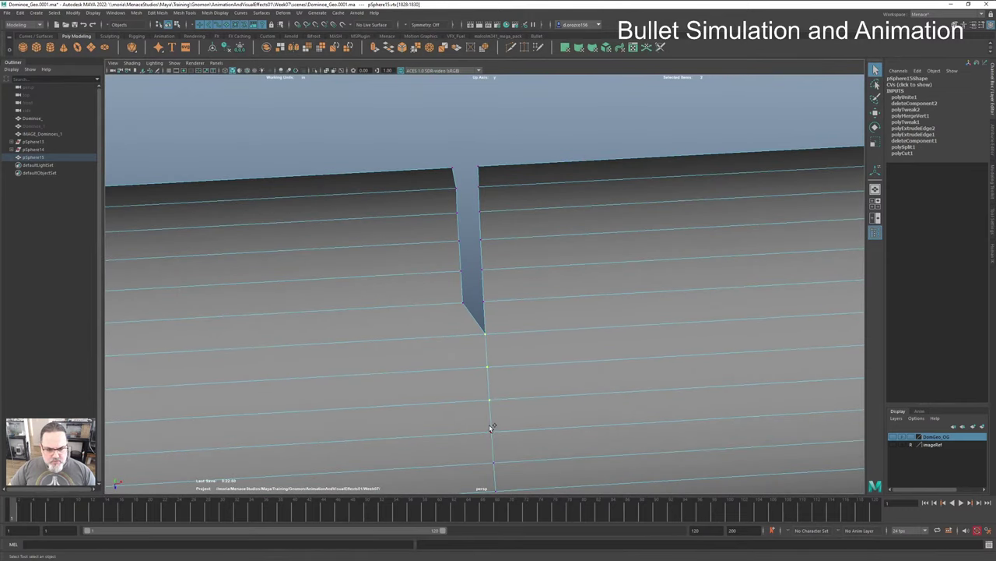
{"action": "left_click_drag", "start_coordinate": [492, 434], "coordinate": [441, 294], "text": "alt"}
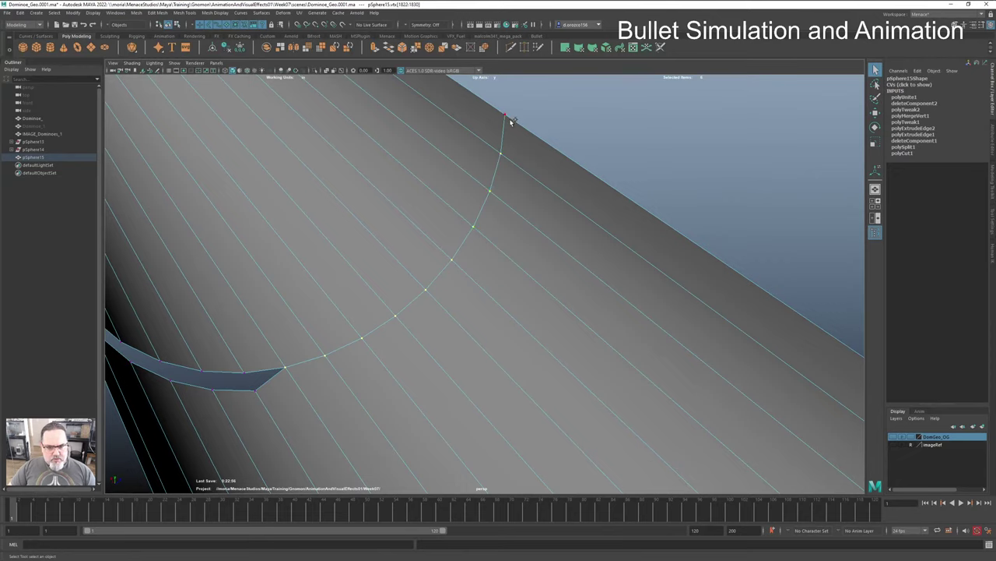
Step: Pull the curved vertex loop apart into a band, trying and undoing one weld
{"action": "key", "text": "w"}
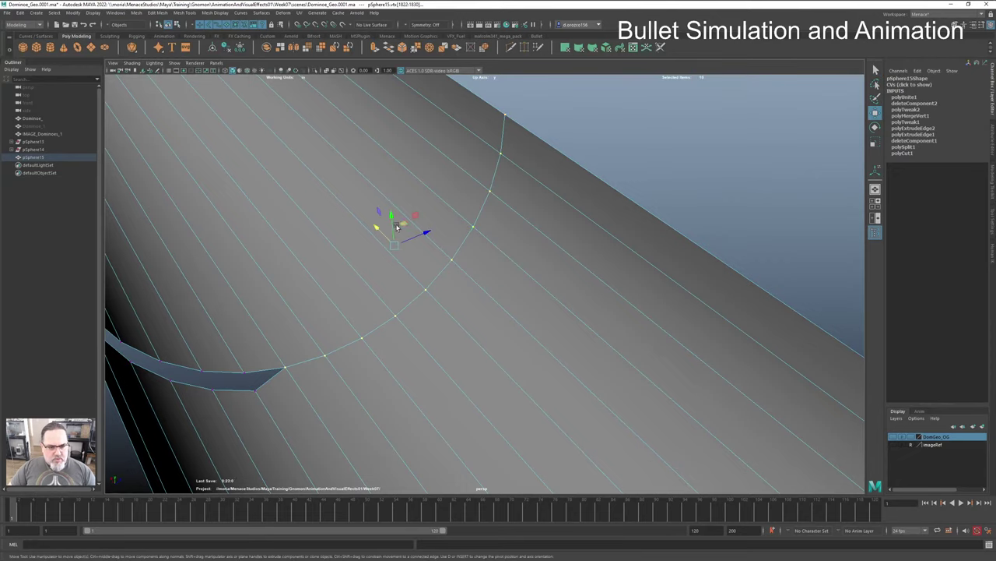
{"action": "left_click_drag", "start_coordinate": [383, 227], "coordinate": [395, 244]}
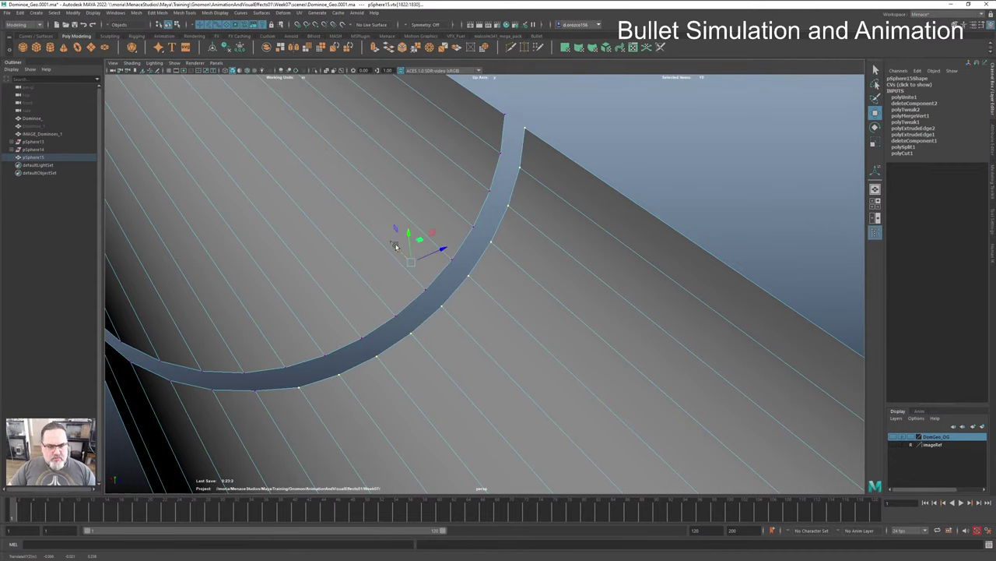
{"action": "left_click", "coordinate": [524, 47]}
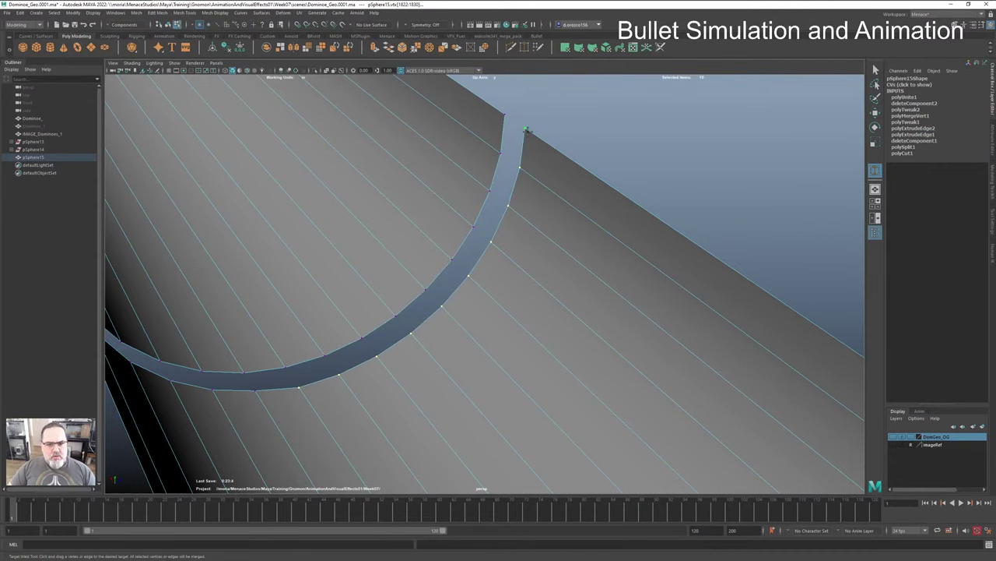
{"action": "left_click_drag", "start_coordinate": [527, 129], "coordinate": [504, 115]}
{"action": "key", "text": "ctrl+z"}
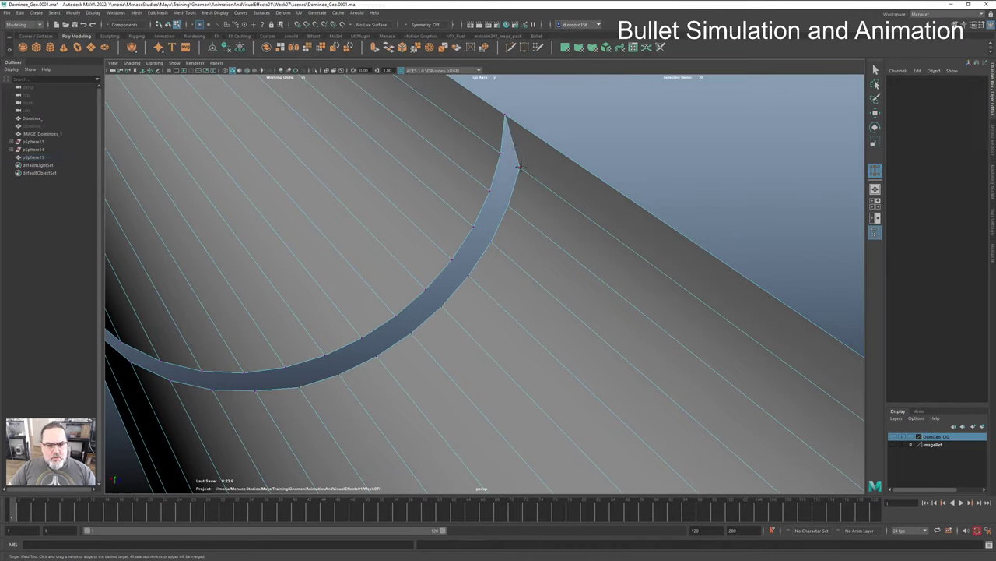
Step: Target-weld each pair of band vertices from tip to end until the seam closes
{"action": "left_click_drag", "start_coordinate": [519, 166], "coordinate": [488, 190]}
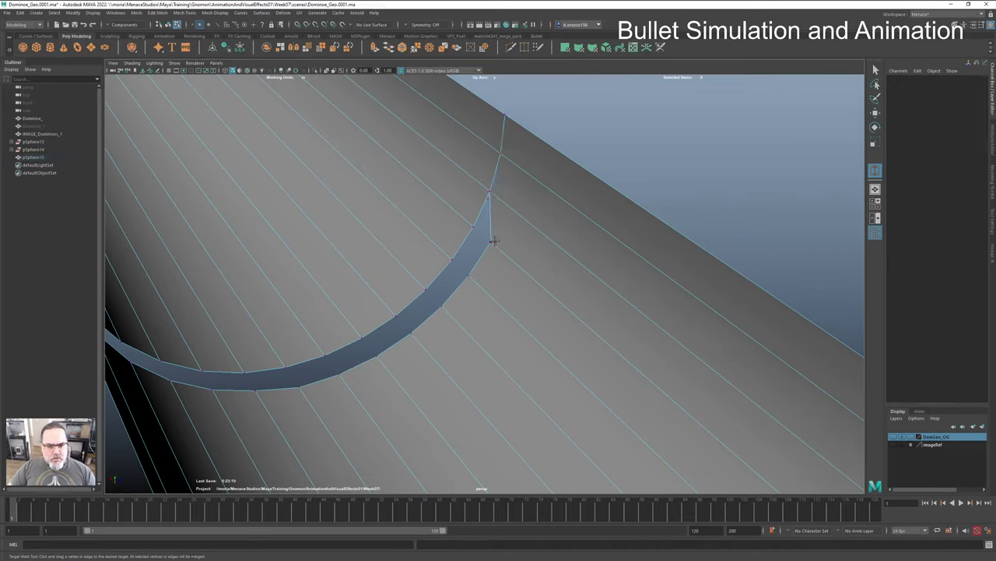
{"action": "left_click_drag", "start_coordinate": [490, 242], "coordinate": [473, 230]}
{"action": "left_click_drag", "start_coordinate": [469, 278], "coordinate": [452, 259]}
{"action": "left_click_drag", "start_coordinate": [441, 306], "coordinate": [425, 290]}
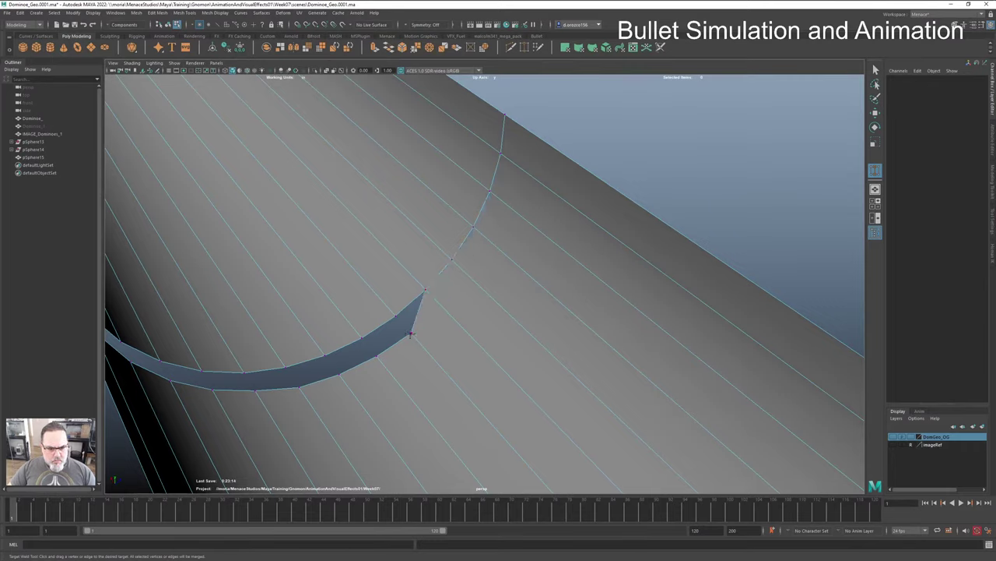
{"action": "left_click_drag", "start_coordinate": [411, 333], "coordinate": [360, 335]}
{"action": "left_click_drag", "start_coordinate": [342, 374], "coordinate": [322, 350]}
{"action": "left_click_drag", "start_coordinate": [374, 381], "coordinate": [327, 388], "text": "alt"}
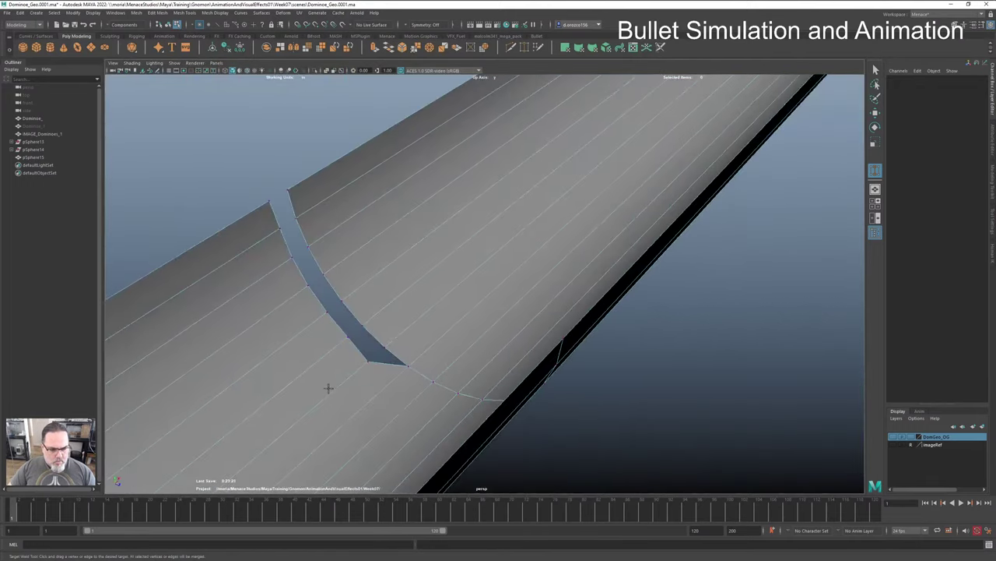
{"action": "left_click_drag", "start_coordinate": [368, 362], "coordinate": [289, 188]}
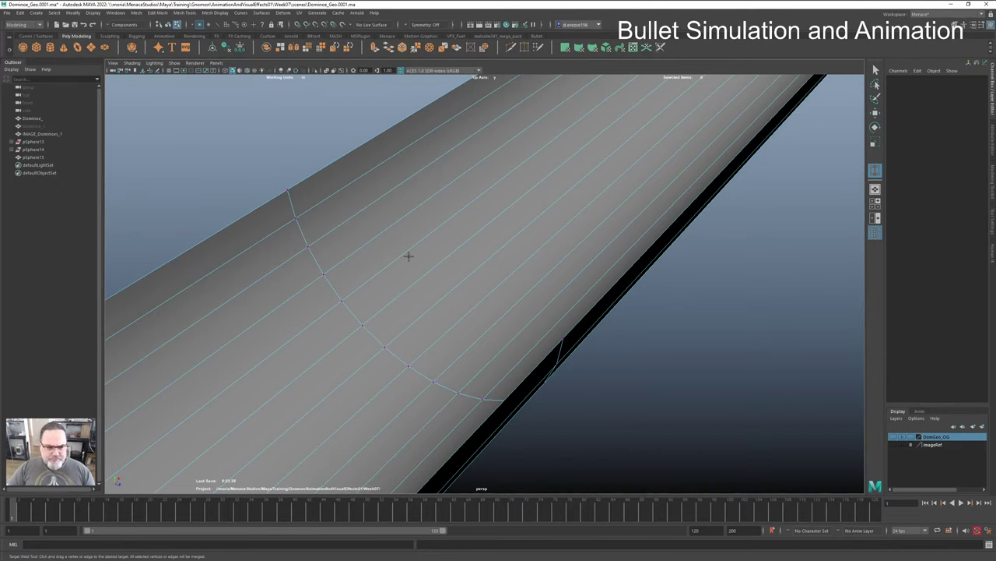
Step: Return to object mode, enable smooth preview, and pull back to see the whole domino
{"action": "right_click_drag", "start_coordinate": [408, 256], "coordinate": [412, 232]}
{"action": "scroll", "coordinate": [456, 256], "scroll_direction": "down", "scroll_amount": 5}
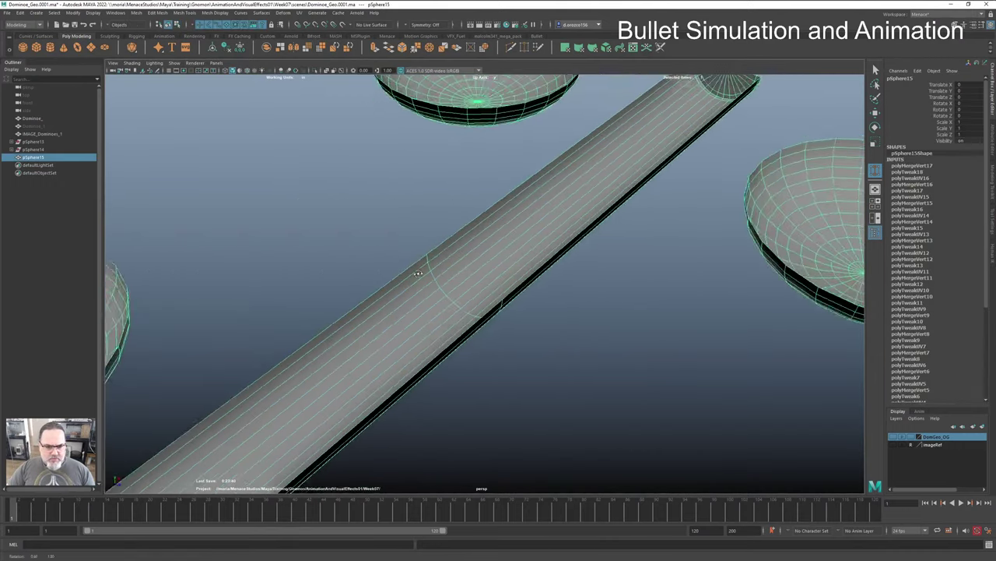
{"action": "left_click_drag", "start_coordinate": [418, 273], "coordinate": [392, 272], "text": "alt"}
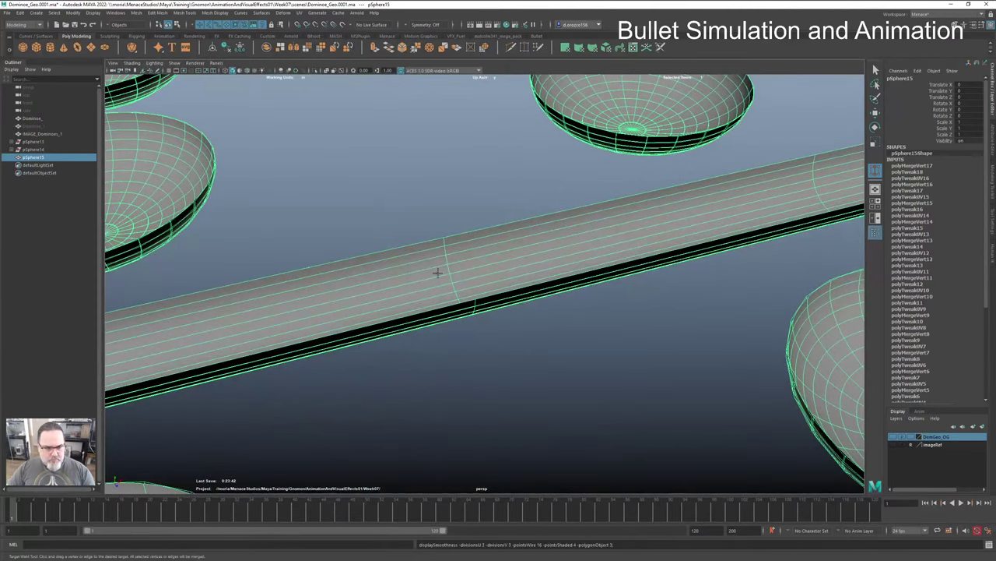
{"action": "scroll", "coordinate": [425, 273], "scroll_direction": "down", "scroll_amount": 5}
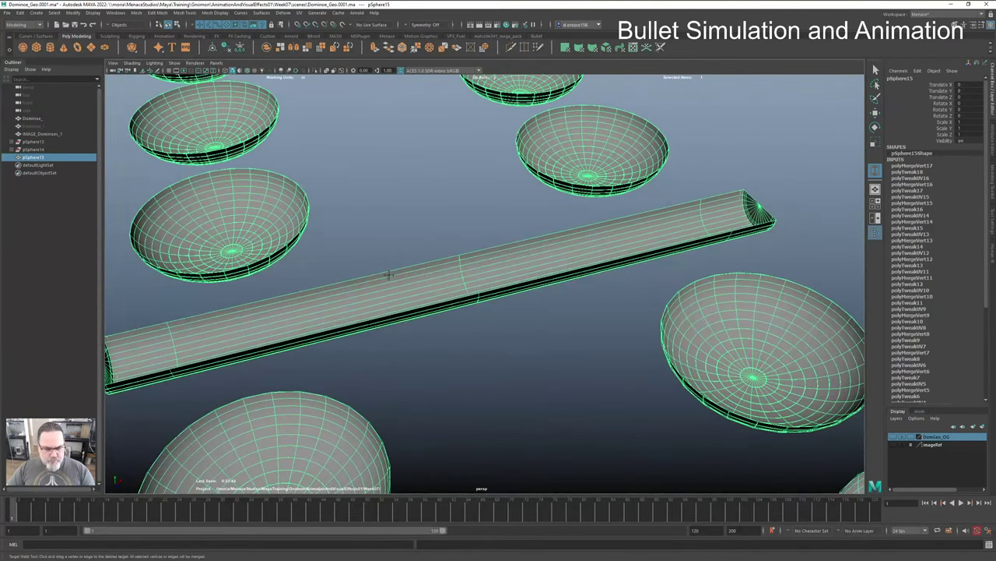
{"action": "key", "text": "3"}
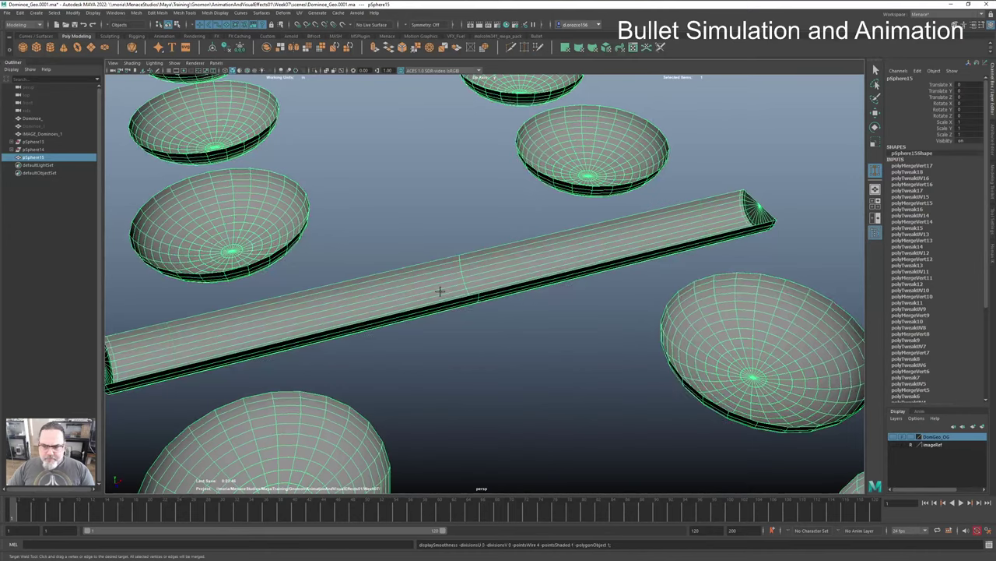
{"action": "left_click_drag", "start_coordinate": [443, 293], "coordinate": [360, 299], "text": "alt"}
{"action": "right_click_drag", "start_coordinate": [360, 299], "coordinate": [278, 295], "text": "alt"}
{"action": "left_click_drag", "start_coordinate": [278, 295], "coordinate": [363, 289], "text": "alt"}
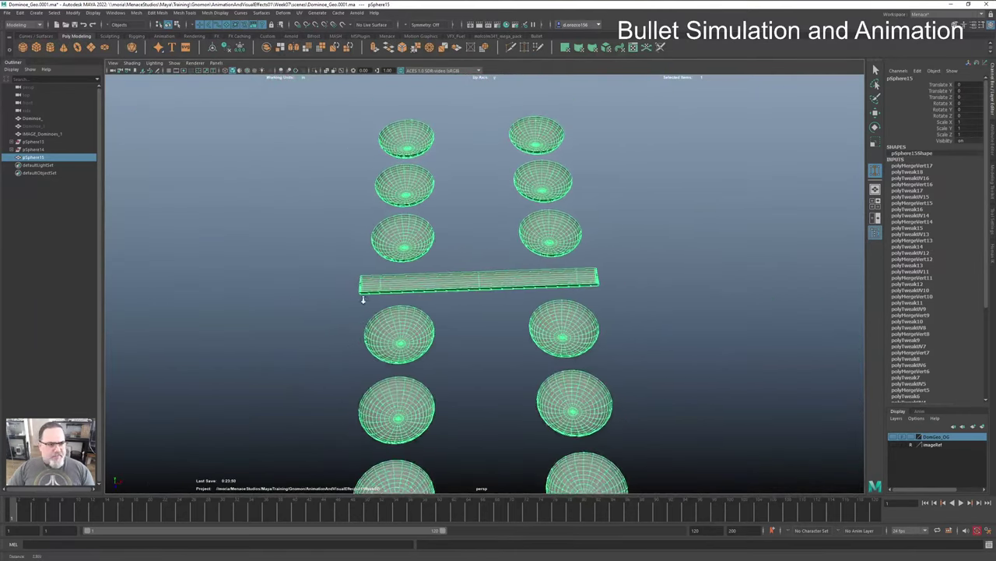
Step: Save the scene as Dominoe_Geo.0002.ma and clear the selection
{"action": "key", "text": "ctrl+s"}
{"action": "right_click_drag", "start_coordinate": [371, 293], "coordinate": [498, 280], "text": "shift"}
{"action": "left_click", "coordinate": [598, 291]}
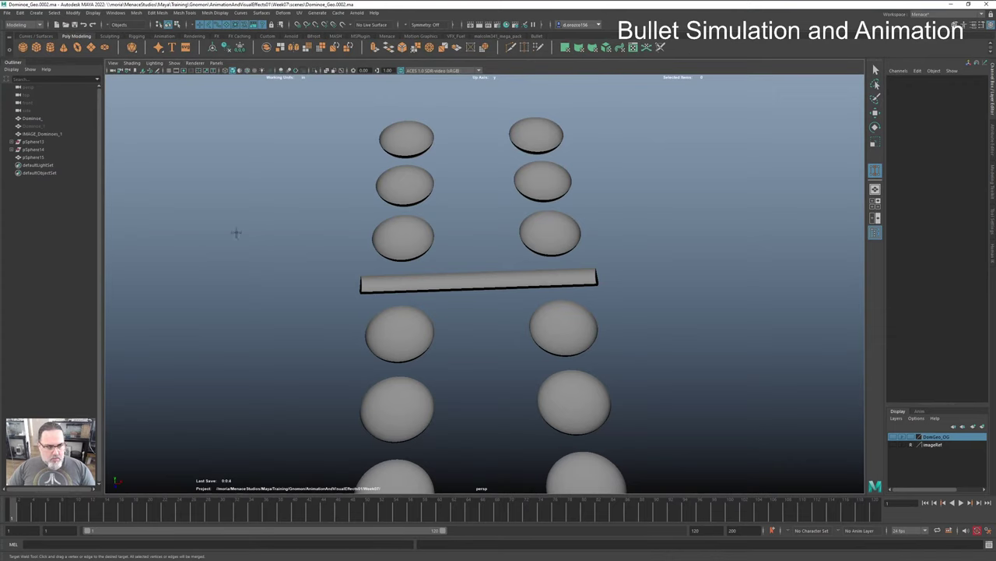
Step: Select pSphere15 and apply Mesh > Smooth to it
{"action": "left_click", "coordinate": [875, 70]}
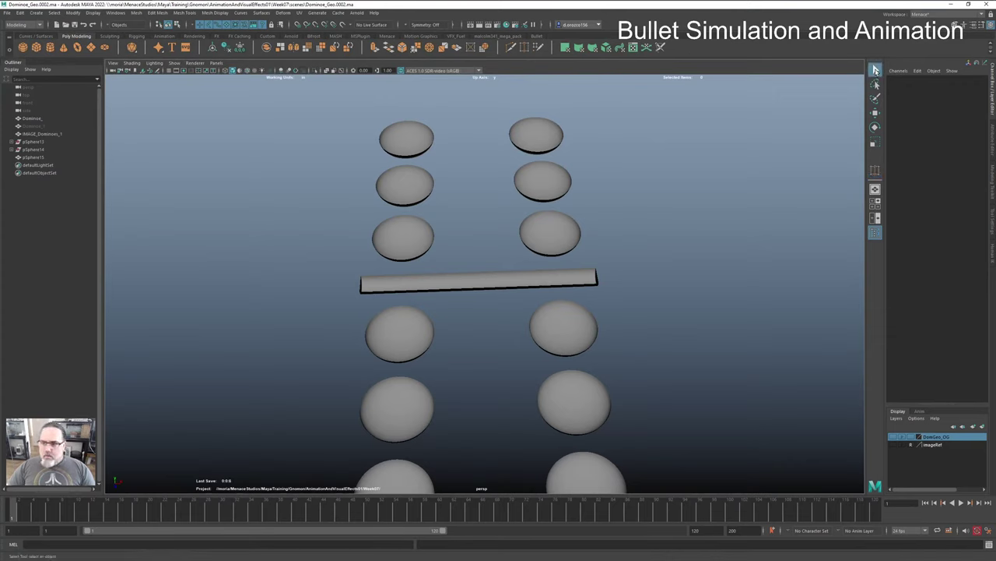
{"action": "left_click", "coordinate": [544, 242]}
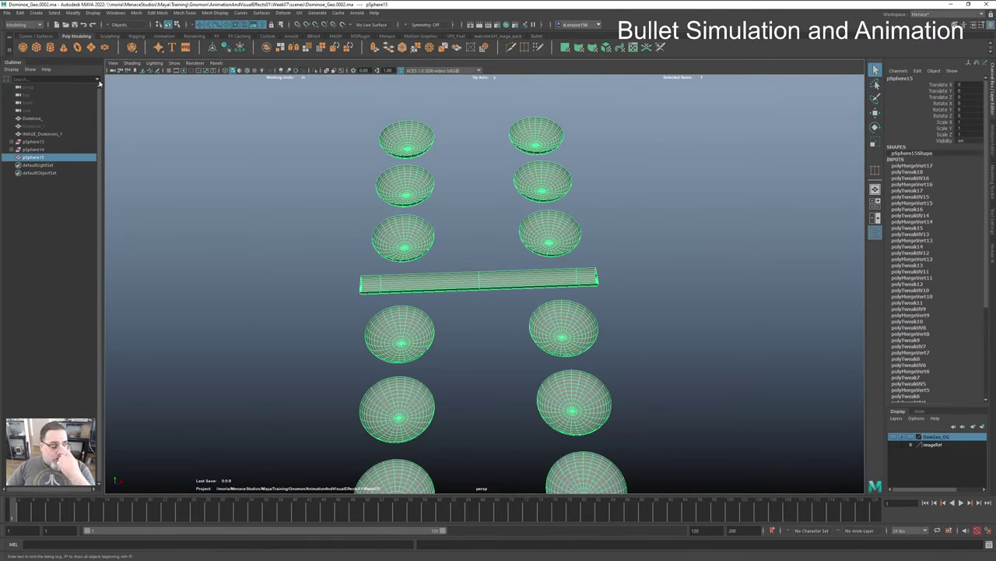
{"action": "right_click_drag", "start_coordinate": [511, 223], "coordinate": [354, 224], "text": "alt"}
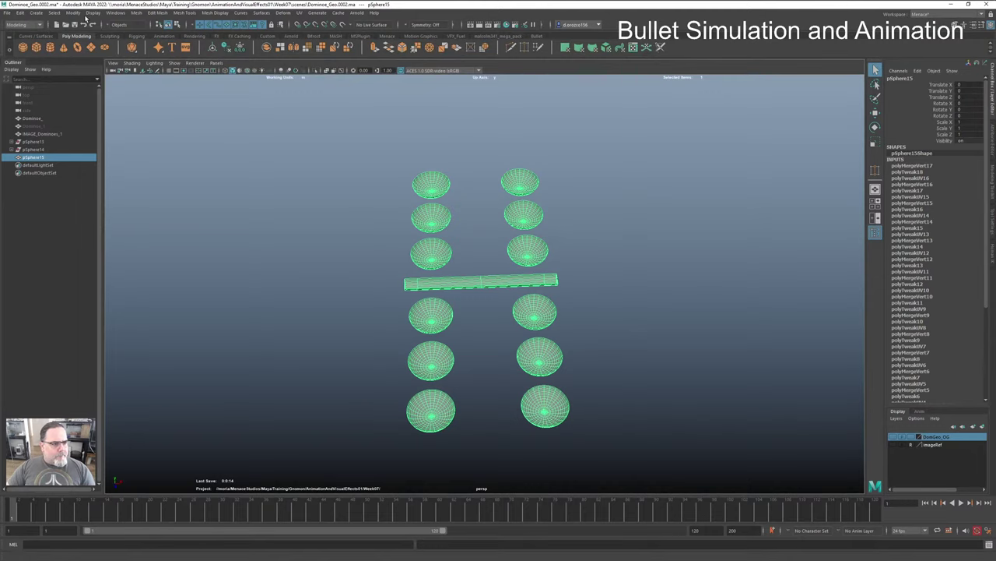
{"action": "left_click", "coordinate": [159, 13]}
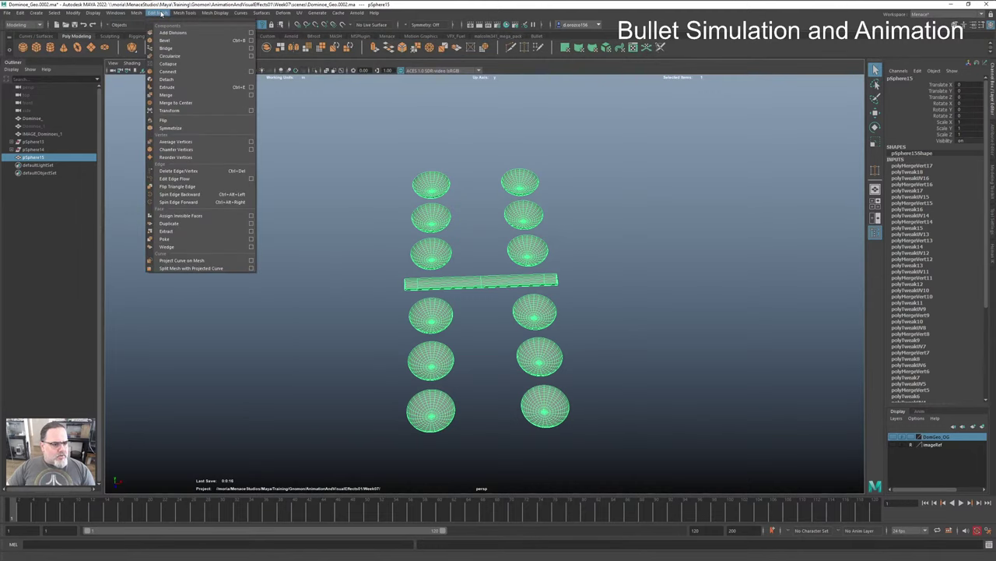
{"action": "mouse_move", "coordinate": [140, 16]}
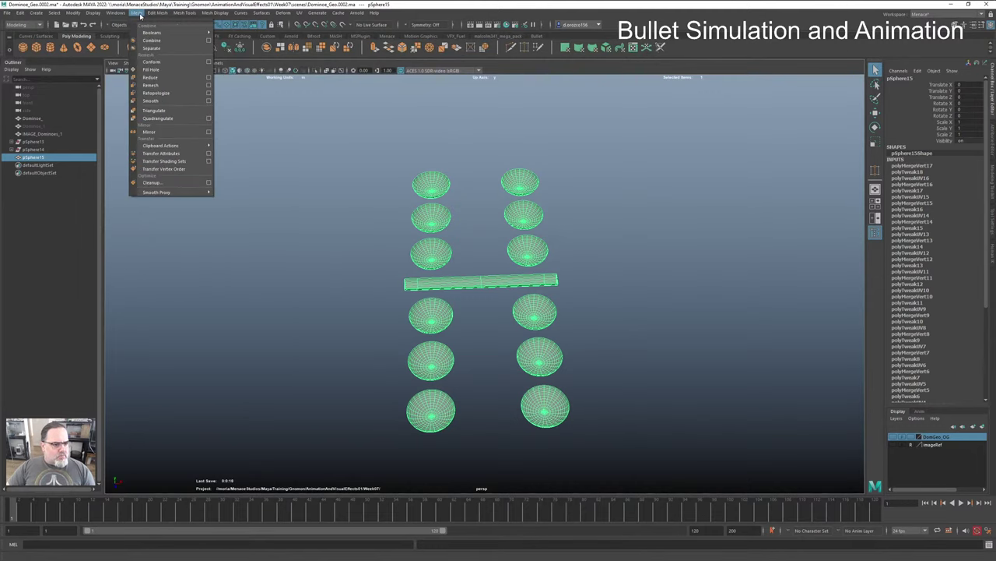
{"action": "left_click", "coordinate": [150, 101]}
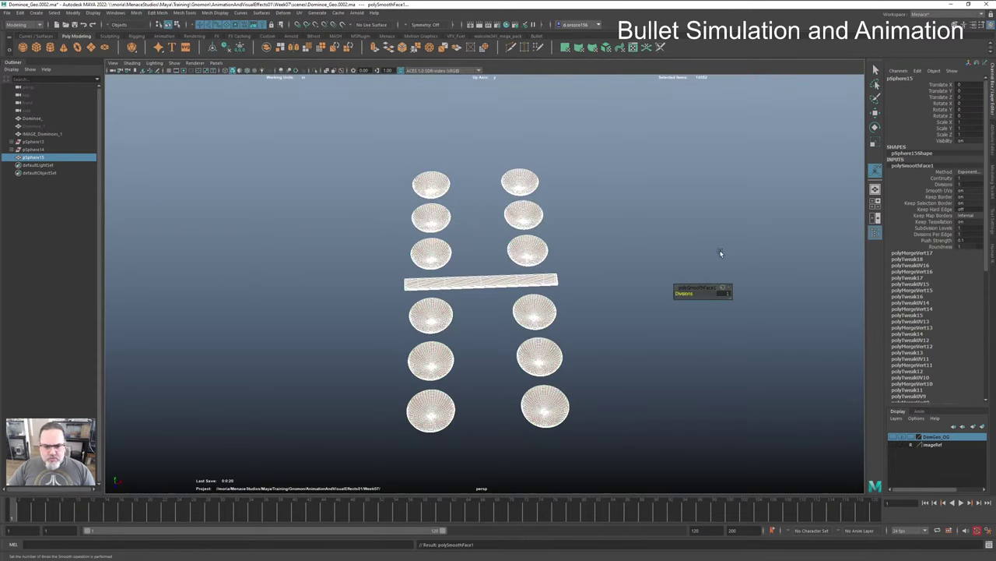
Step: Switch the viewport to Top View and frame the whole domino
{"action": "left_click", "coordinate": [639, 262]}
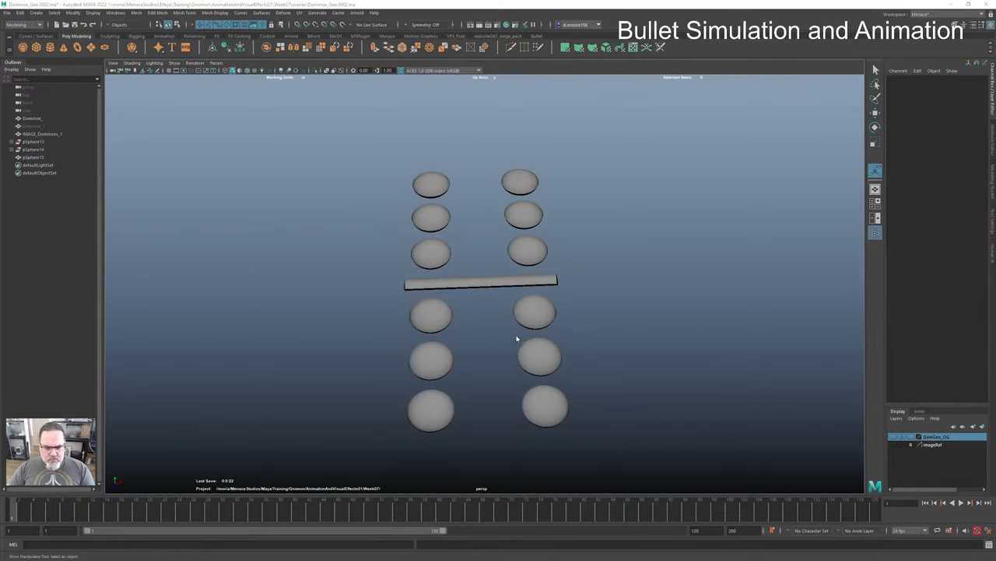
{"action": "key", "text": "space"}
{"action": "left_click_drag", "start_coordinate": [517, 336], "coordinate": [475, 335]}
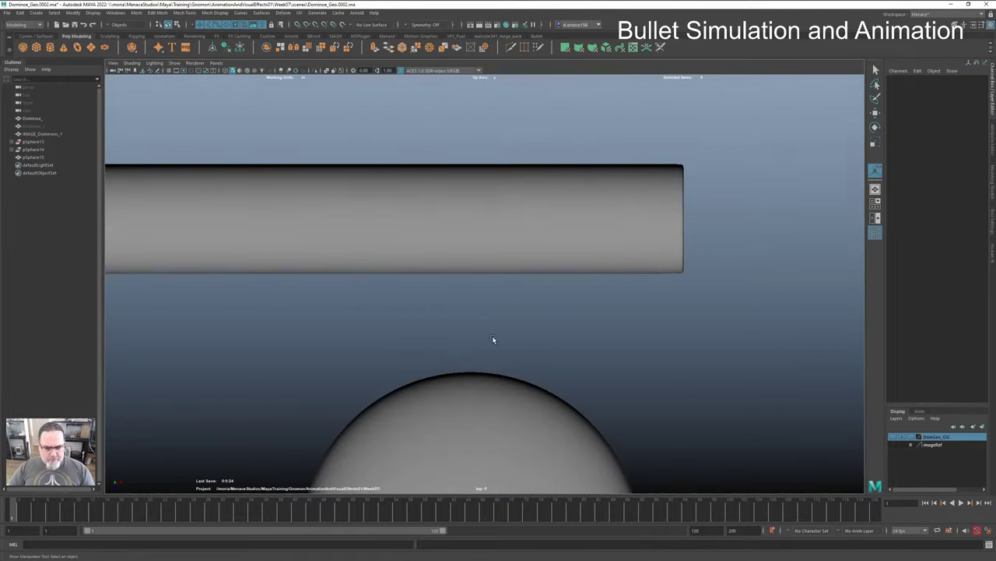
{"action": "key", "text": "a"}
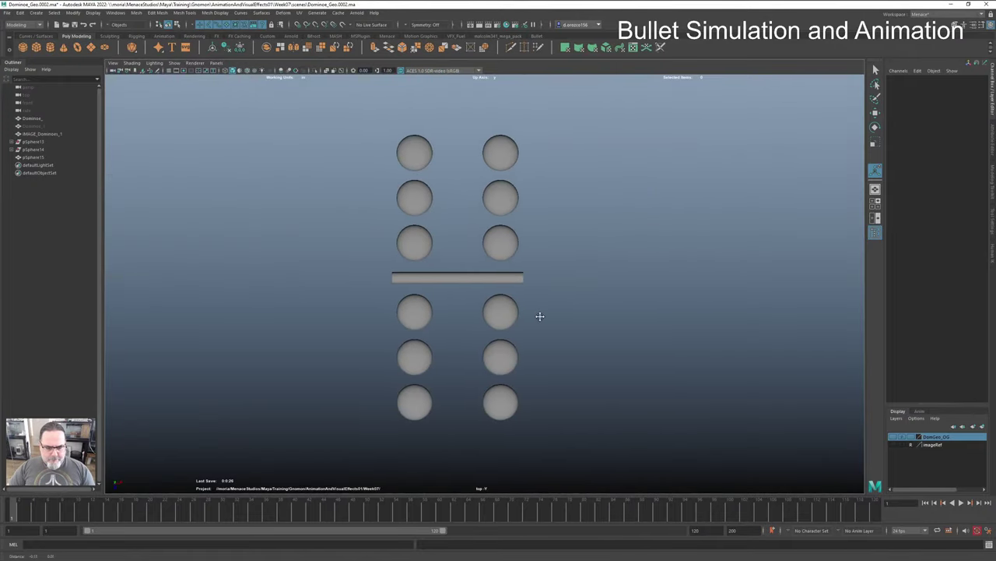
{"action": "right_click_drag", "start_coordinate": [558, 313], "coordinate": [699, 309], "text": "alt"}
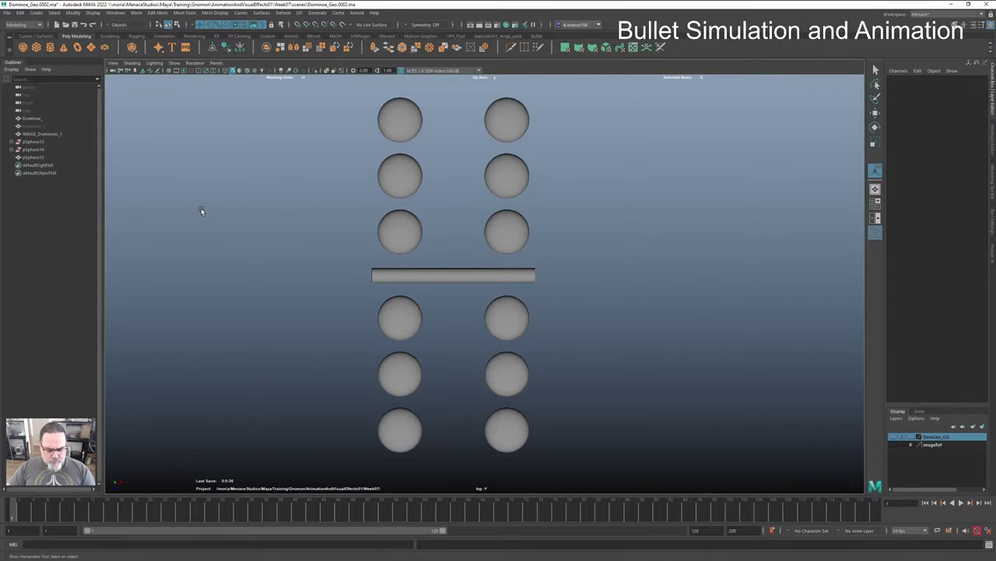
{"action": "left_click", "coordinate": [176, 71]}
Step: Set Render Settings to png images, the top renderable camera and the 4k_Square preset
{"action": "left_click", "coordinate": [176, 72]}
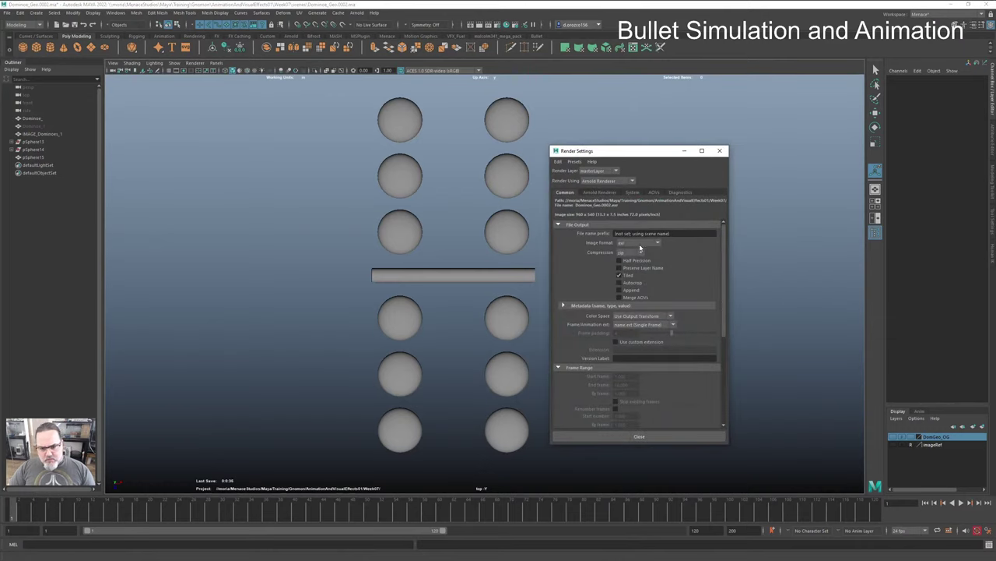
{"action": "left_click", "coordinate": [640, 243]}
{"action": "left_click", "coordinate": [633, 258]}
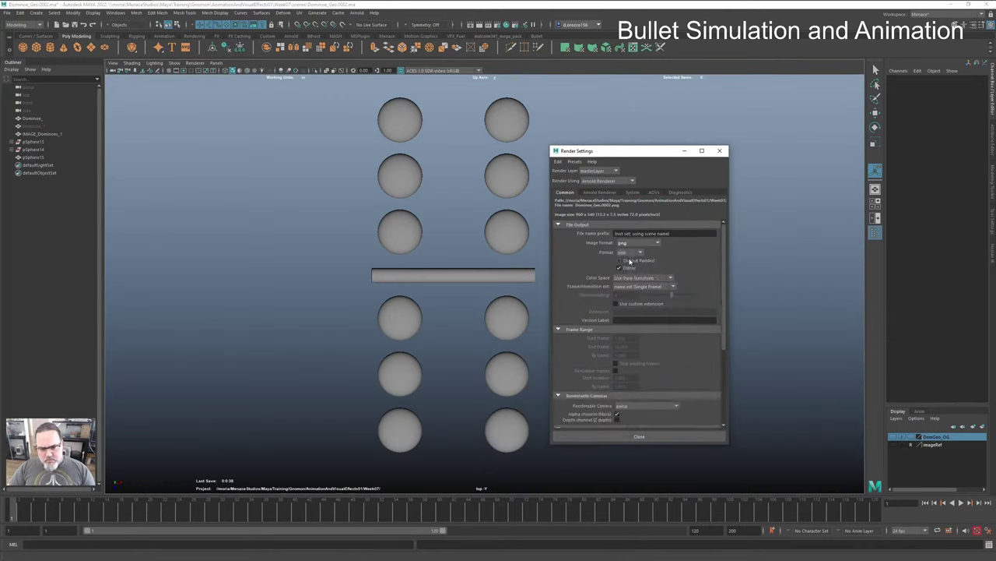
{"action": "scroll", "coordinate": [651, 277], "scroll_direction": "down", "scroll_amount": 4}
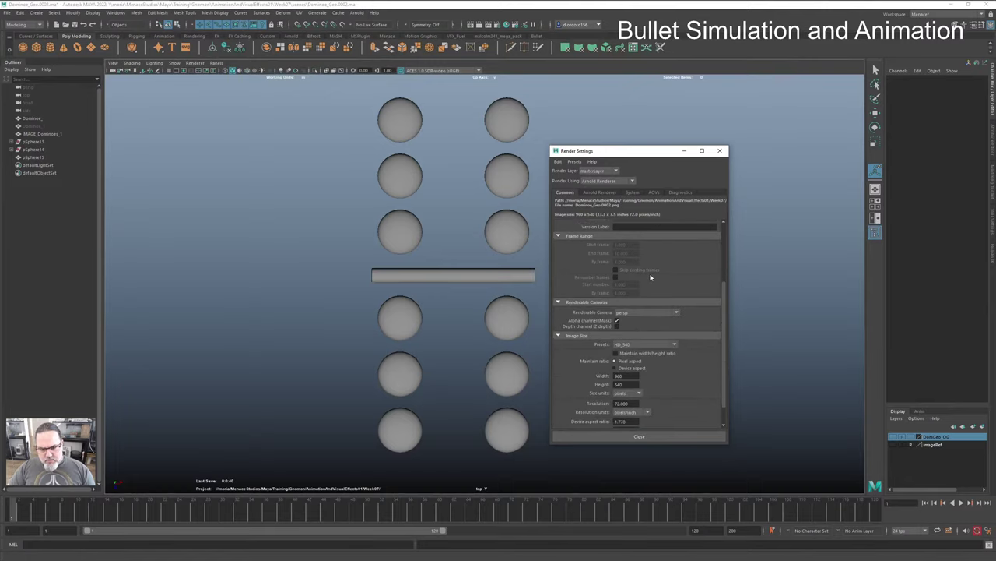
{"action": "left_click", "coordinate": [646, 312]}
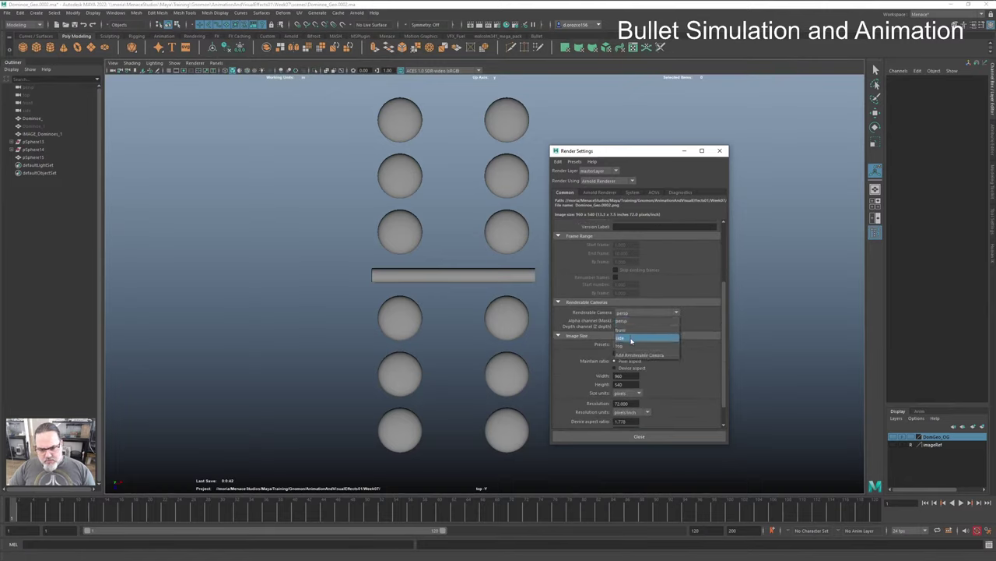
{"action": "left_click", "coordinate": [630, 344]}
{"action": "left_click", "coordinate": [633, 345]}
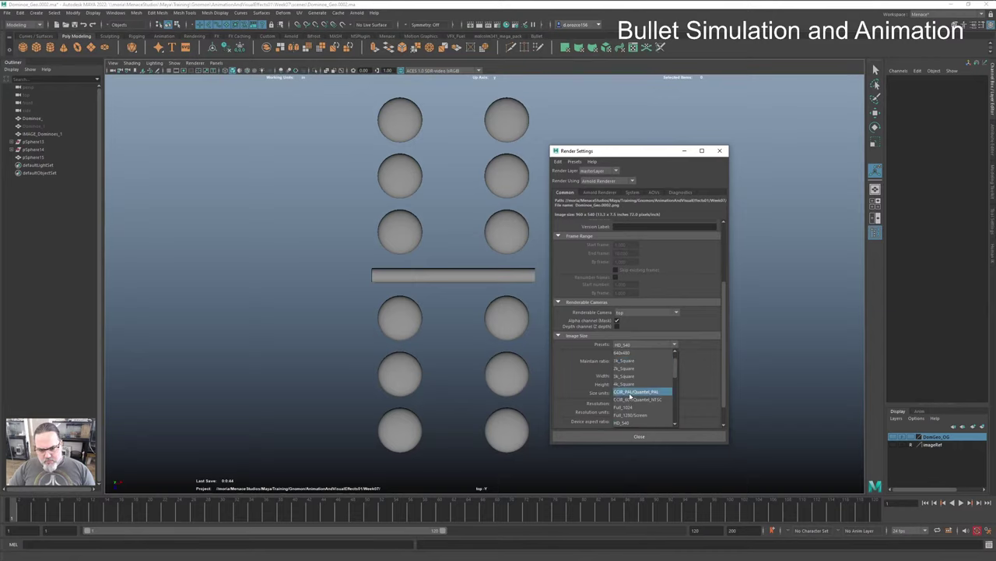
{"action": "left_click", "coordinate": [640, 383]}
{"action": "scroll", "coordinate": [643, 314], "scroll_direction": "up", "scroll_amount": 3}
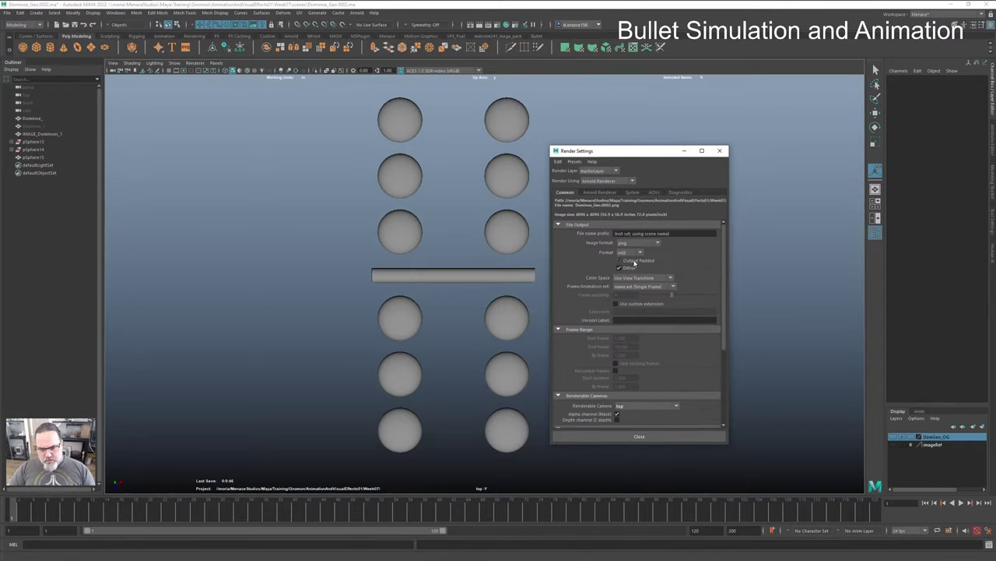
{"action": "left_click", "coordinate": [638, 253]}
{"action": "left_click", "coordinate": [635, 261]}
{"action": "left_click", "coordinate": [639, 436]}
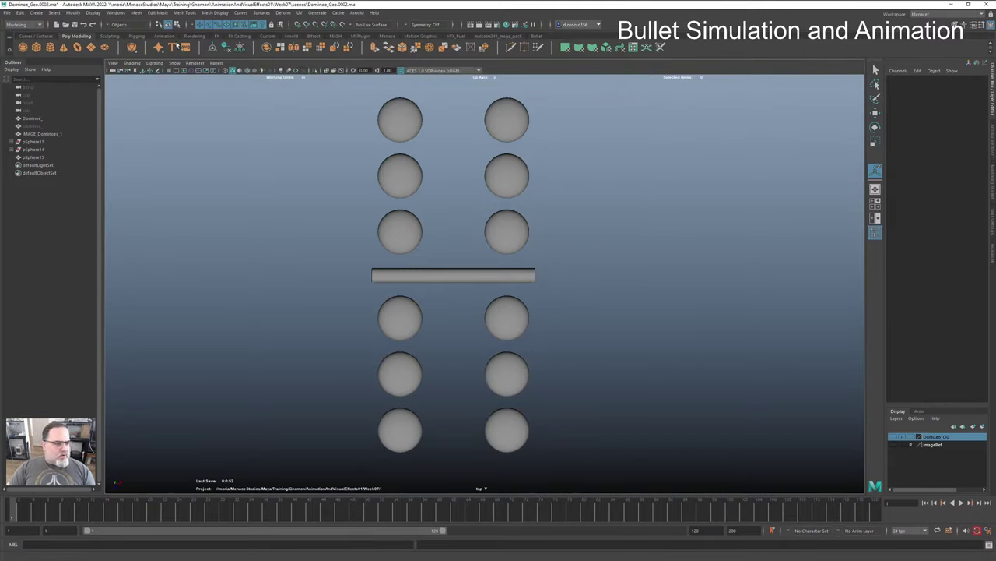
{"action": "left_click", "coordinate": [510, 37]}
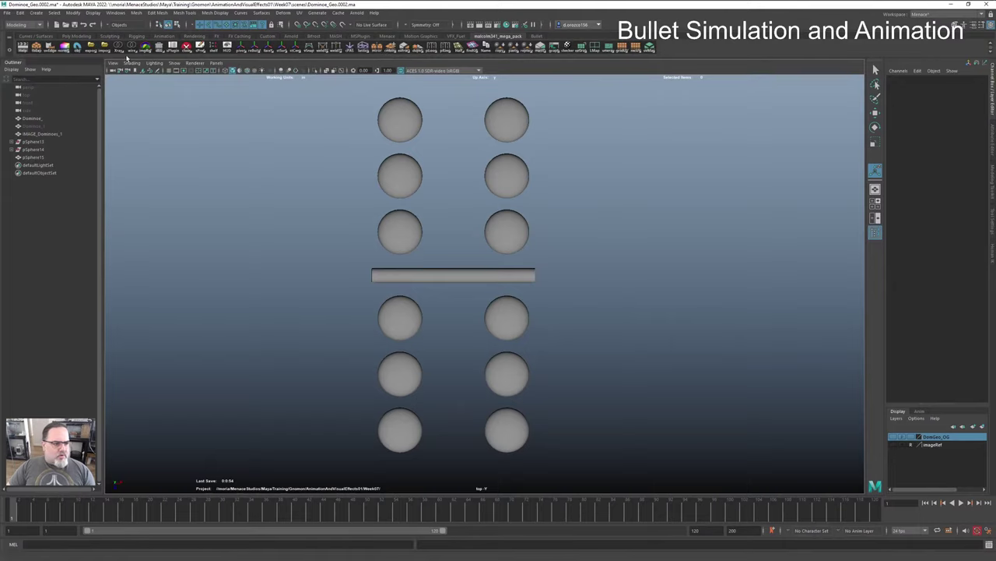
Step: Remove the normal-map render group and delete the stray pPlatonic1 sphere
{"action": "left_click", "coordinate": [76, 47]}
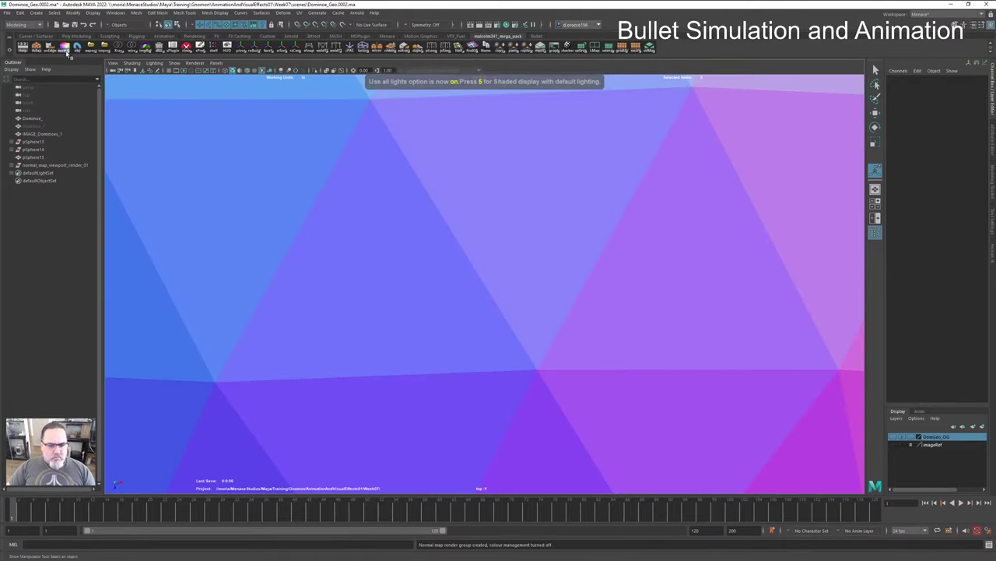
{"action": "left_click", "coordinate": [316, 166]}
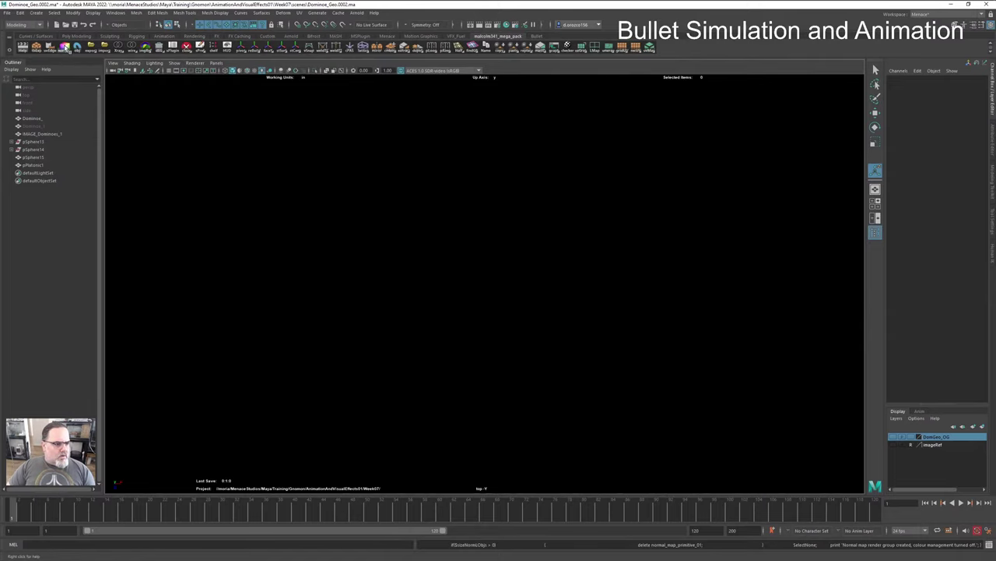
{"action": "left_click", "coordinate": [65, 46]}
{"action": "left_click", "coordinate": [65, 47]}
{"action": "scroll", "coordinate": [449, 196], "scroll_direction": "down", "scroll_amount": 10}
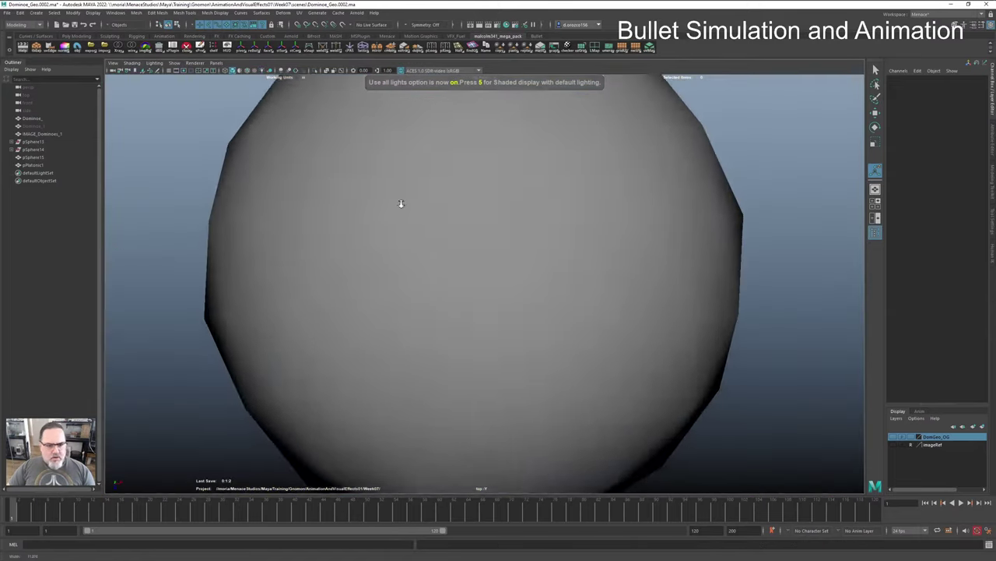
{"action": "left_click", "coordinate": [459, 244]}
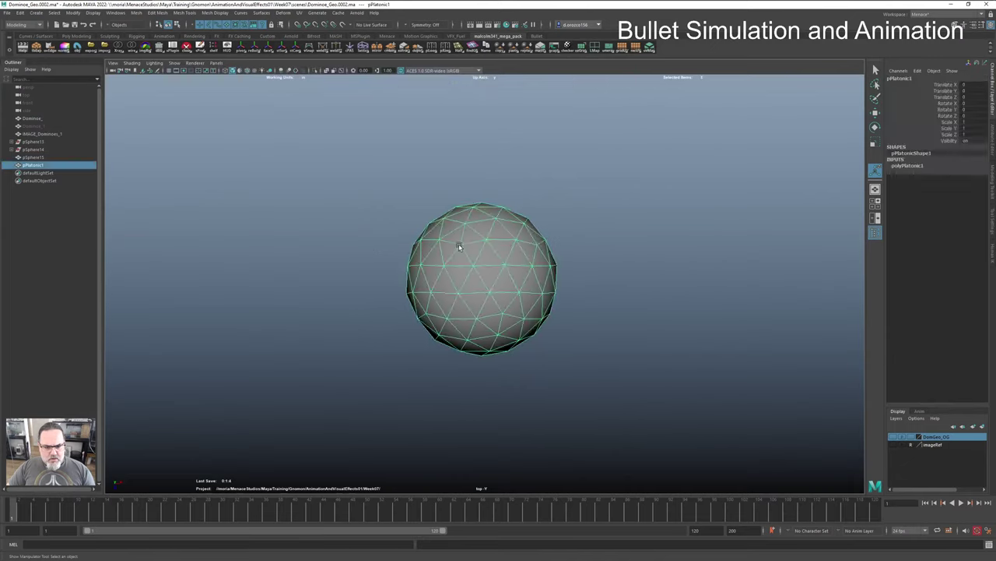
{"action": "key", "text": "Delete"}
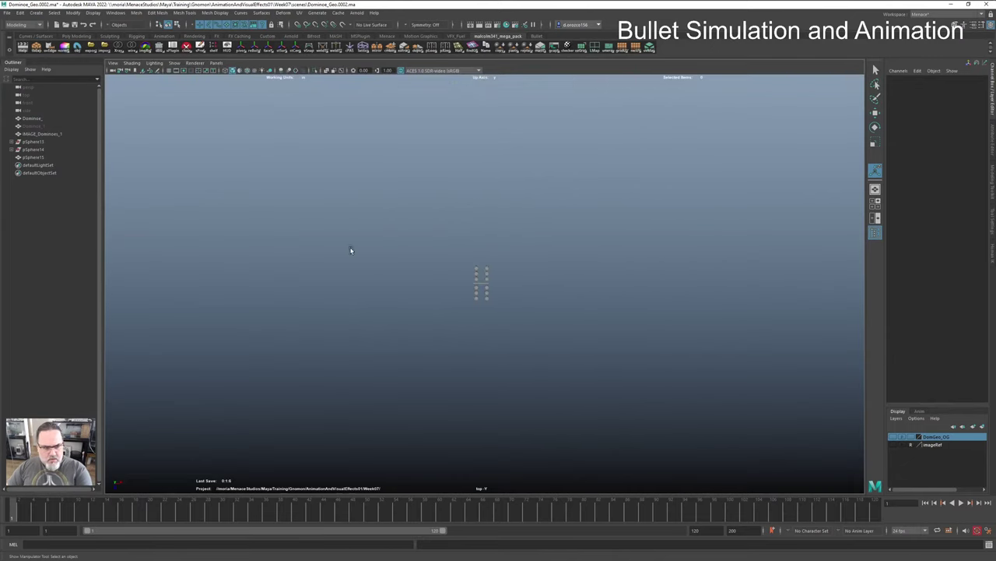
Step: Delete pSphere15's construction history via Delete by Type > History
{"action": "left_click", "coordinate": [35, 157]}
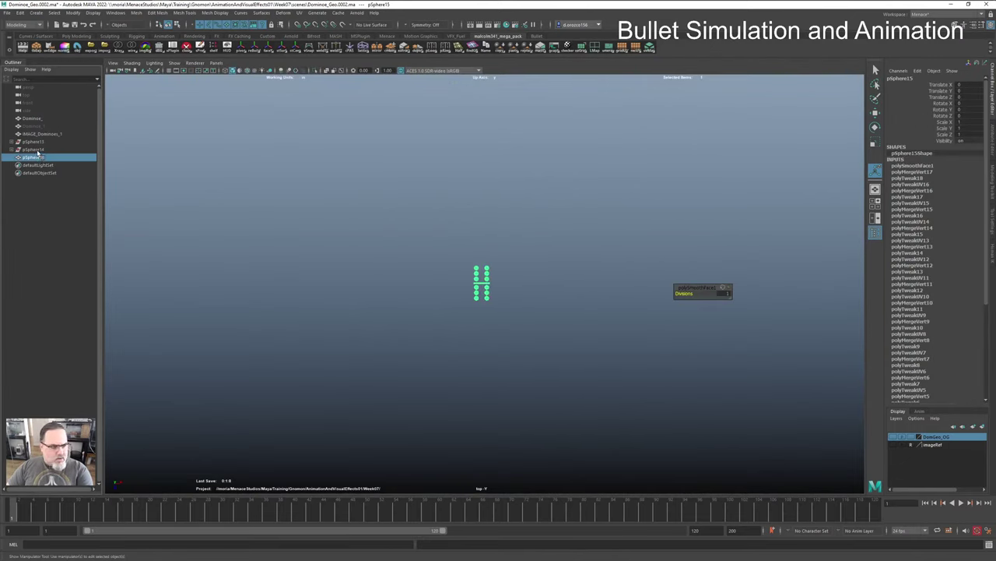
{"action": "left_click", "coordinate": [35, 150]}
{"action": "left_click", "coordinate": [35, 158]}
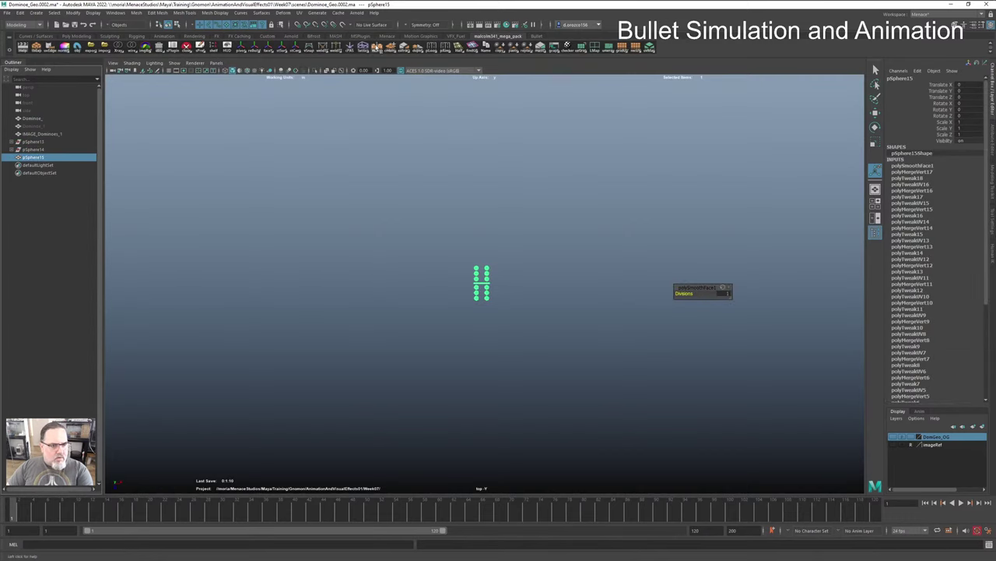
{"action": "left_click", "coordinate": [75, 36]}
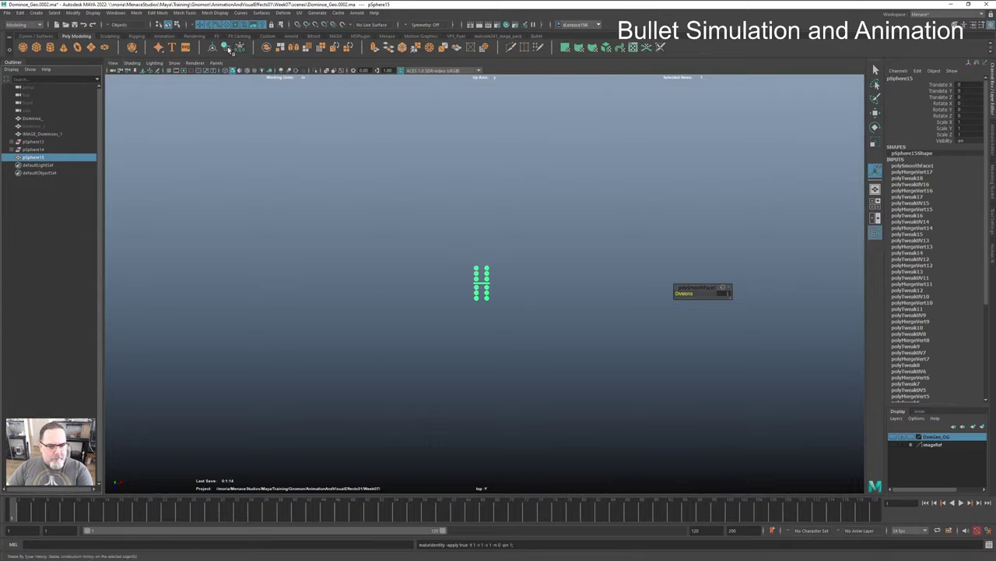
{"action": "left_click", "coordinate": [227, 47]}
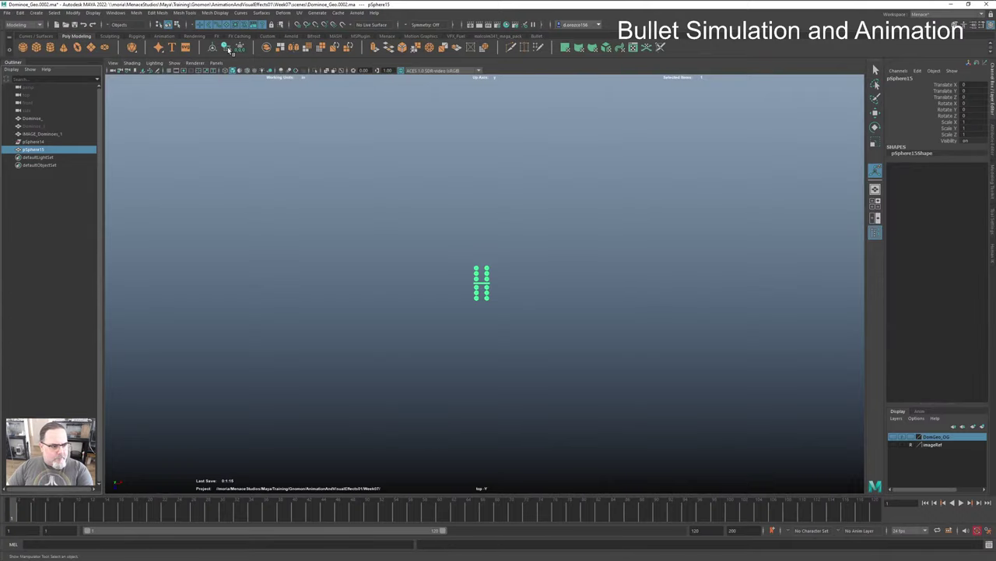
Step: Delete the leftover pSphere14 mesh, then select IMAGE_Dominoes_1
{"action": "left_click", "coordinate": [33, 141]}
{"action": "key", "text": "Delete"}
{"action": "left_click", "coordinate": [45, 143]}
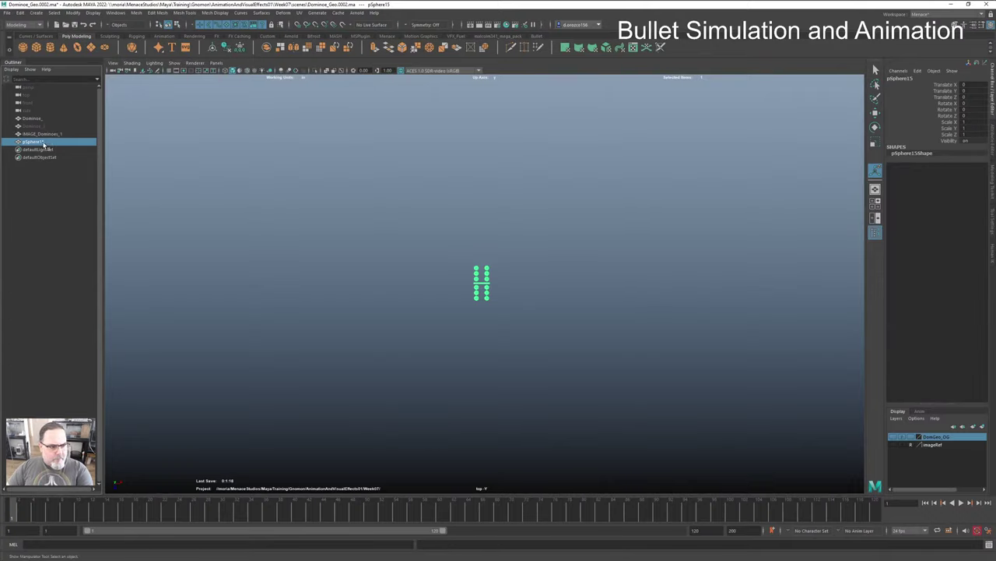
{"action": "left_click", "coordinate": [50, 135]}
Step: Apply the malcolm341_mega_pack normal-map shading to pSphere15 and open Render View
{"action": "left_click", "coordinate": [35, 142]}
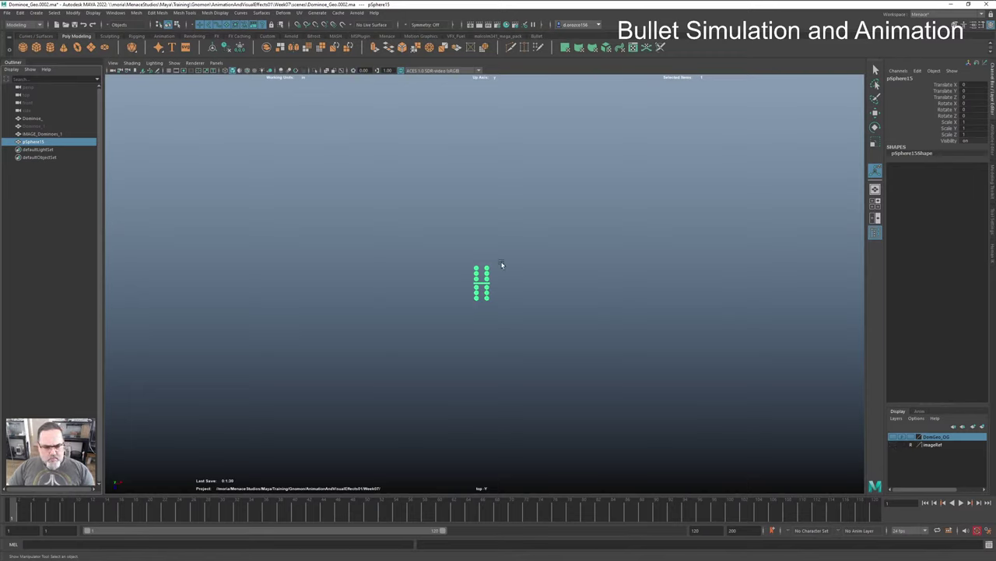
{"action": "scroll", "coordinate": [458, 314], "scroll_direction": "up", "scroll_amount": 10}
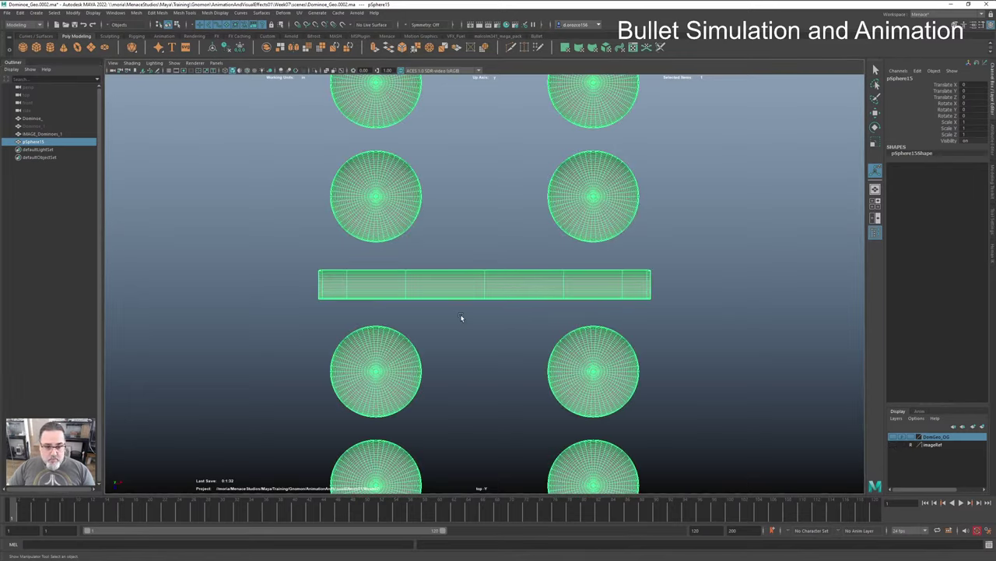
{"action": "scroll", "coordinate": [453, 296], "scroll_direction": "down", "scroll_amount": 4}
{"action": "scroll", "coordinate": [453, 290], "scroll_direction": "up", "scroll_amount": 2}
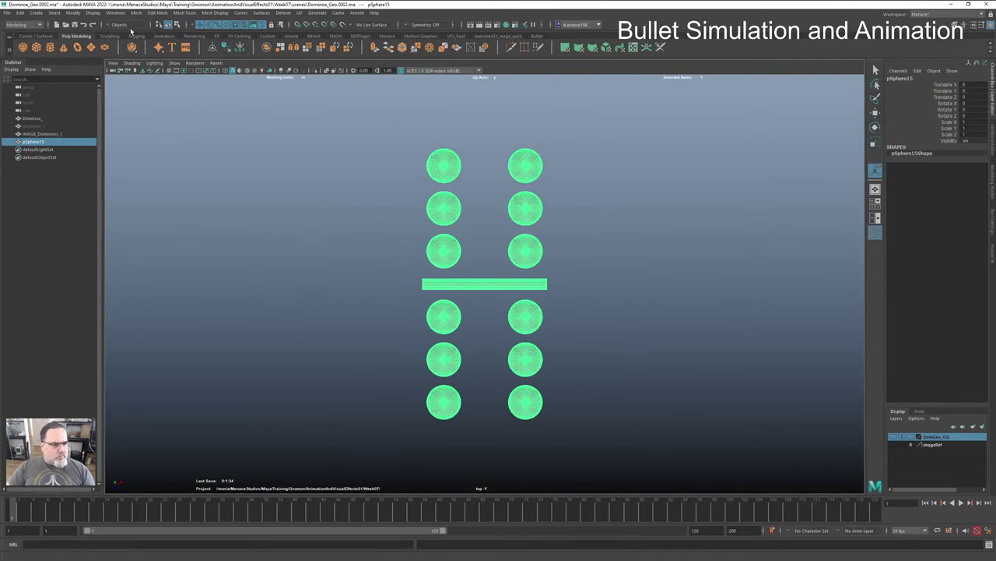
{"action": "left_click", "coordinate": [498, 37]}
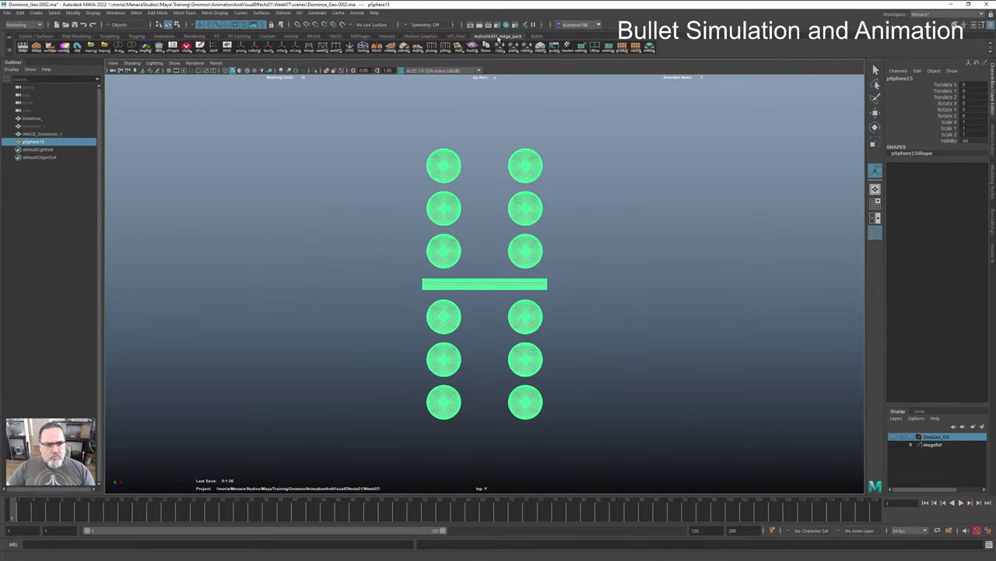
{"action": "left_click", "coordinate": [64, 49]}
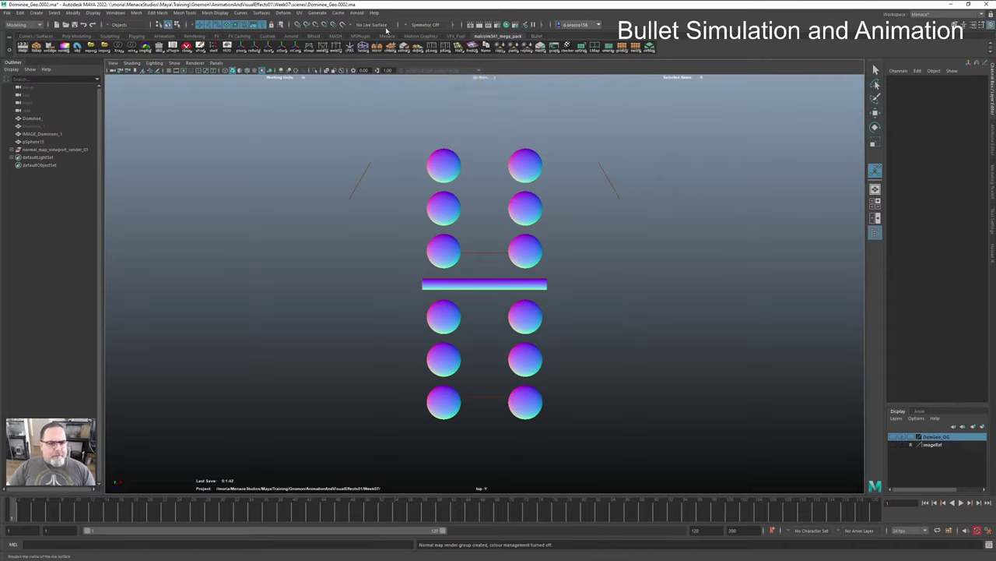
{"action": "left_click", "coordinate": [471, 26]}
Step: Switch the renderer to Maya Software and render the dominoes from the camera
{"action": "left_click", "coordinate": [230, 75]}
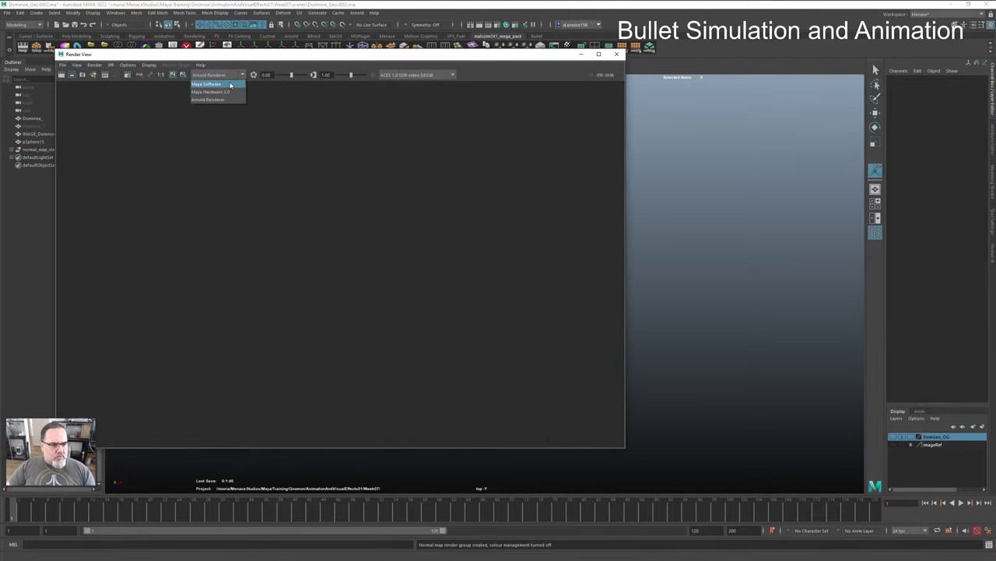
{"action": "left_click", "coordinate": [230, 85]}
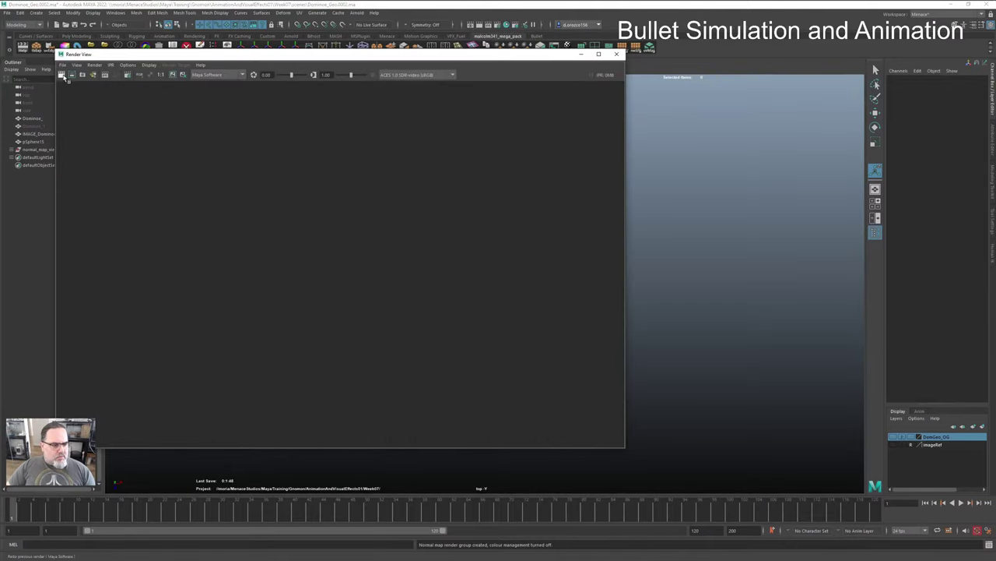
{"action": "left_click", "coordinate": [63, 75]}
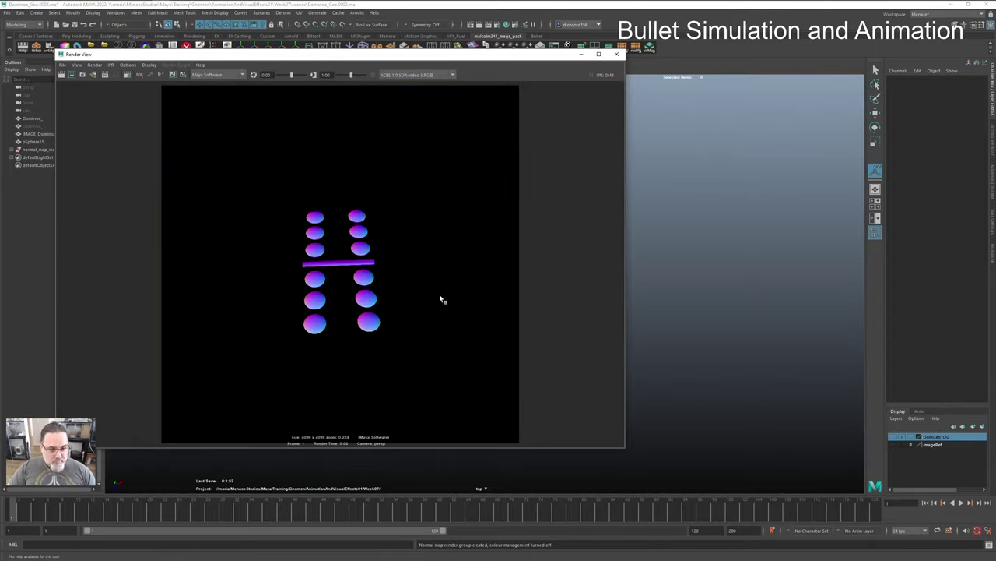
{"action": "left_click", "coordinate": [94, 65]}
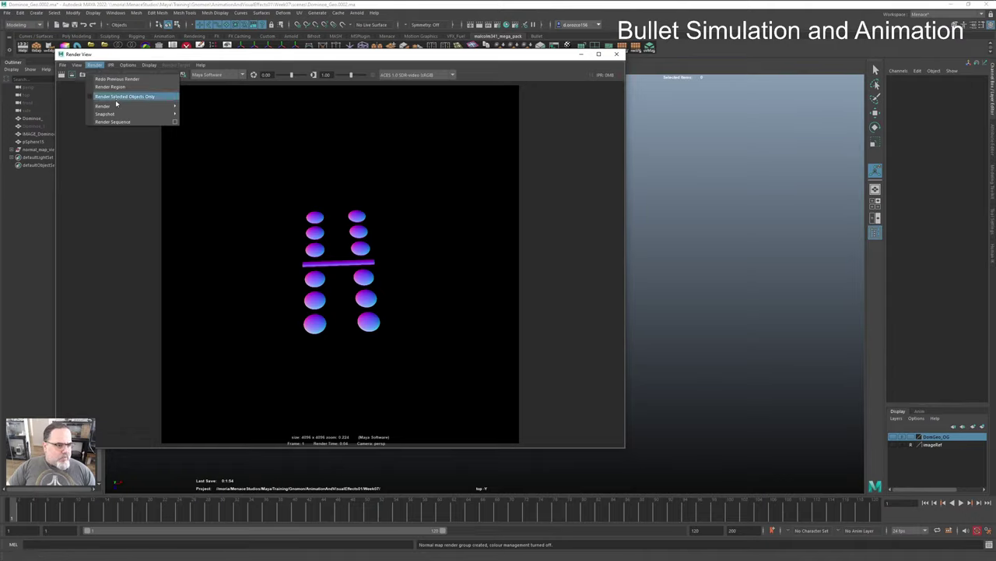
{"action": "mouse_move", "coordinate": [127, 105]}
{"action": "left_click", "coordinate": [209, 144]}
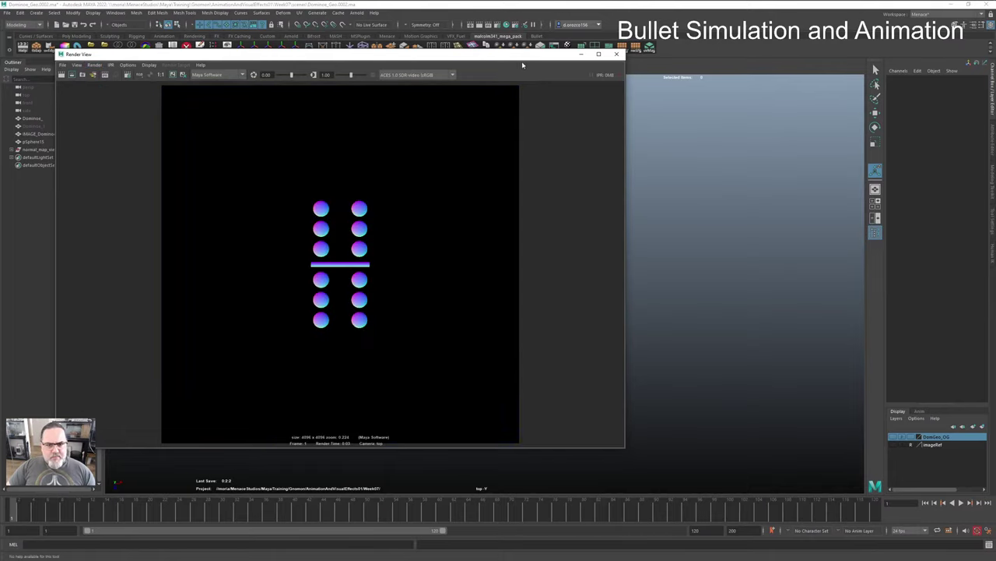
{"action": "left_click_drag", "start_coordinate": [520, 57], "coordinate": [995, 79]}
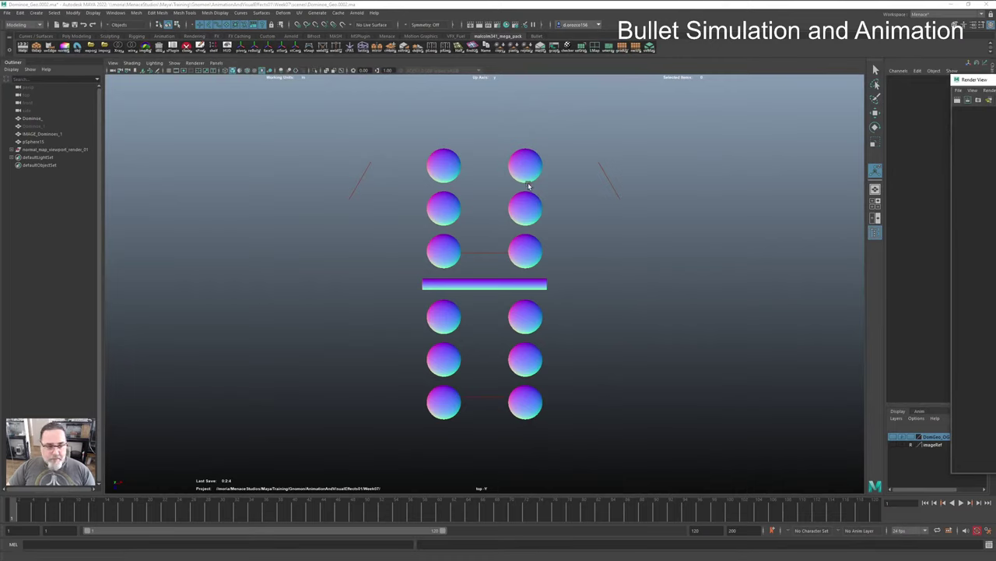
Step: Turn on the resolution gate, zoom in on the dominoes, and re-render them
{"action": "left_click", "coordinate": [179, 70]}
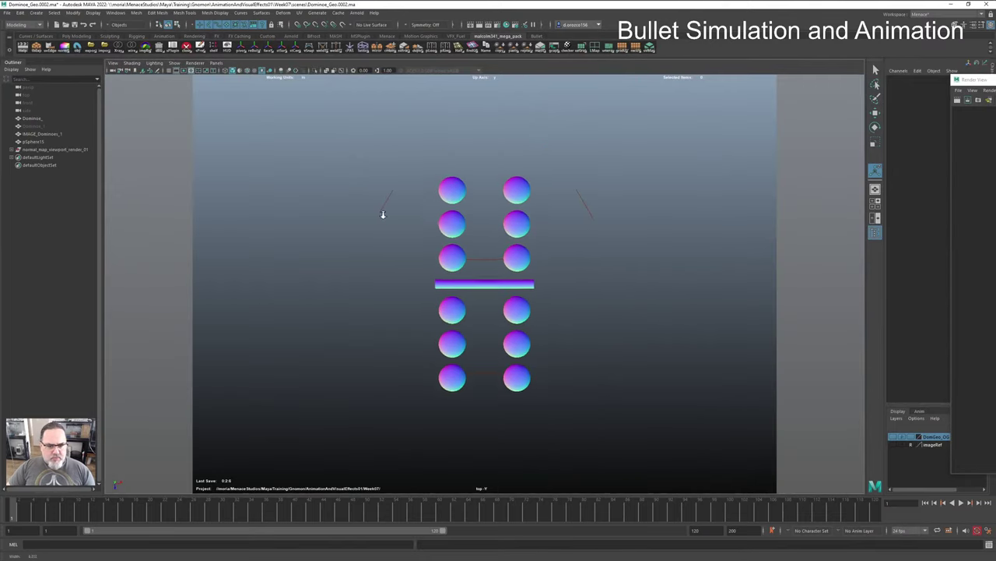
{"action": "scroll", "coordinate": [623, 211], "scroll_direction": "up", "scroll_amount": 3}
{"action": "scroll", "coordinate": [623, 211], "scroll_direction": "up", "scroll_amount": 2}
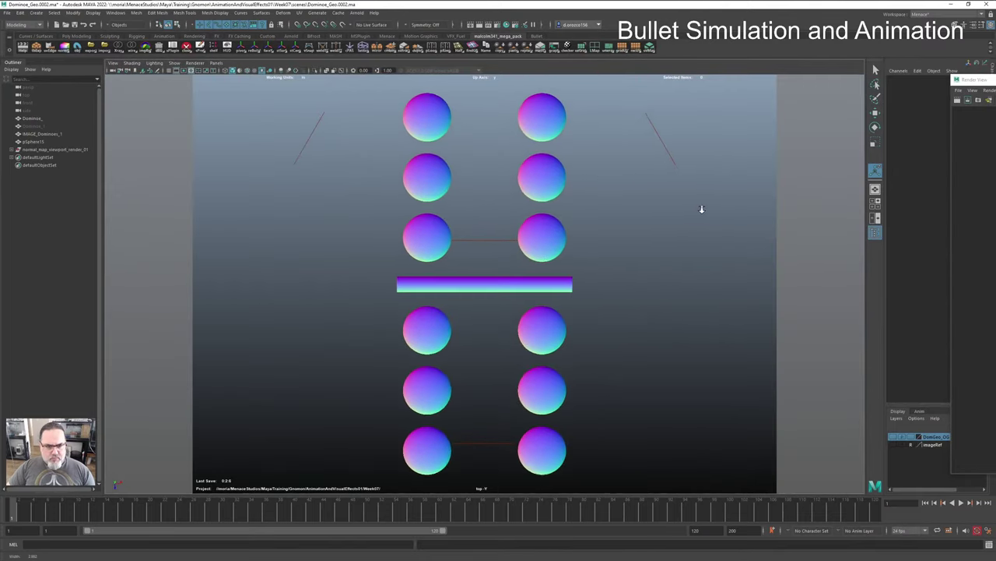
{"action": "left_click_drag", "start_coordinate": [965, 80], "coordinate": [180, 79]}
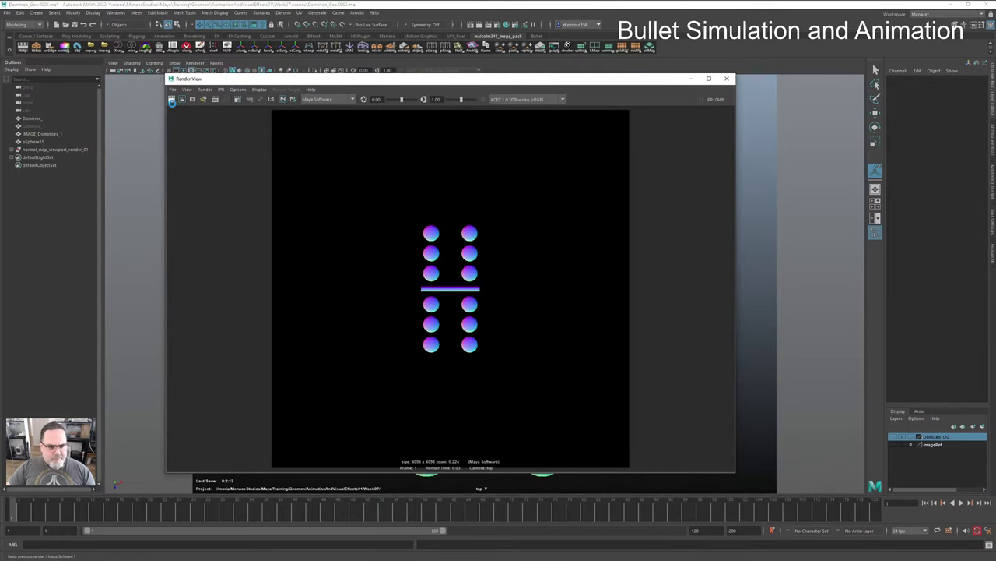
{"action": "left_click", "coordinate": [172, 101]}
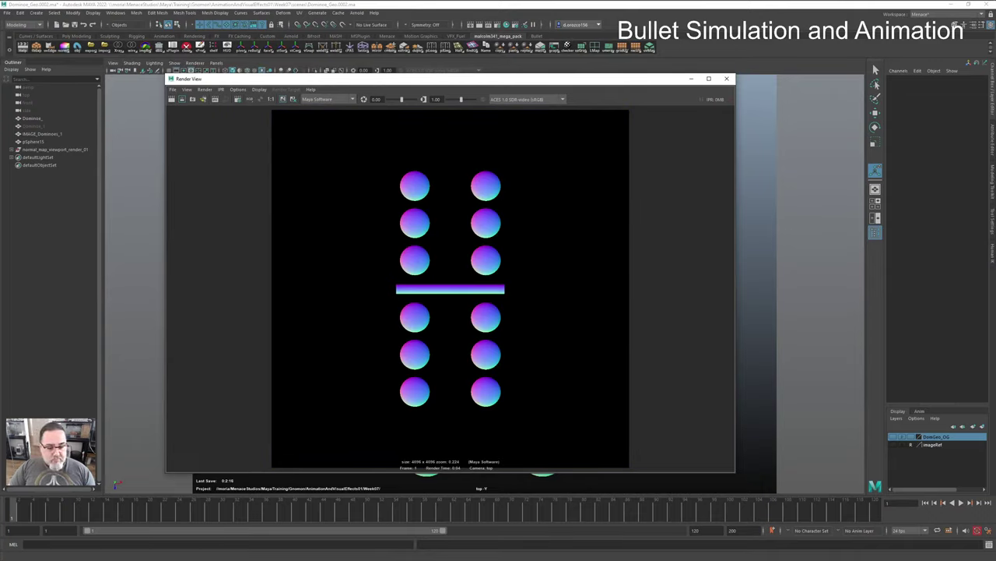
{"action": "left_click_drag", "start_coordinate": [350, 80], "coordinate": [995, 109]}
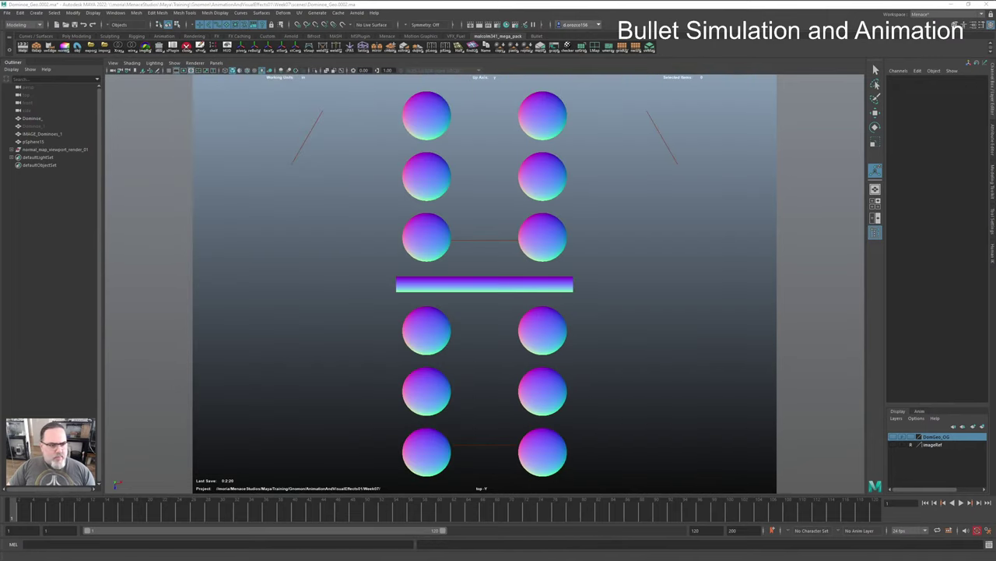
Step: Turn on the Resolution Gate and Gate Mask in the main viewport
{"action": "left_click", "coordinate": [186, 72]}
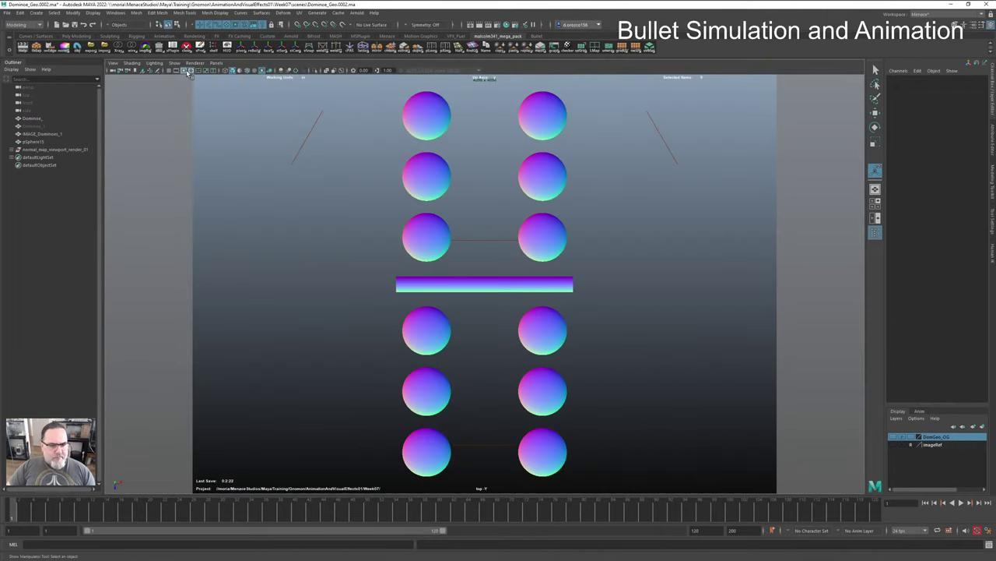
{"action": "left_click", "coordinate": [184, 71]}
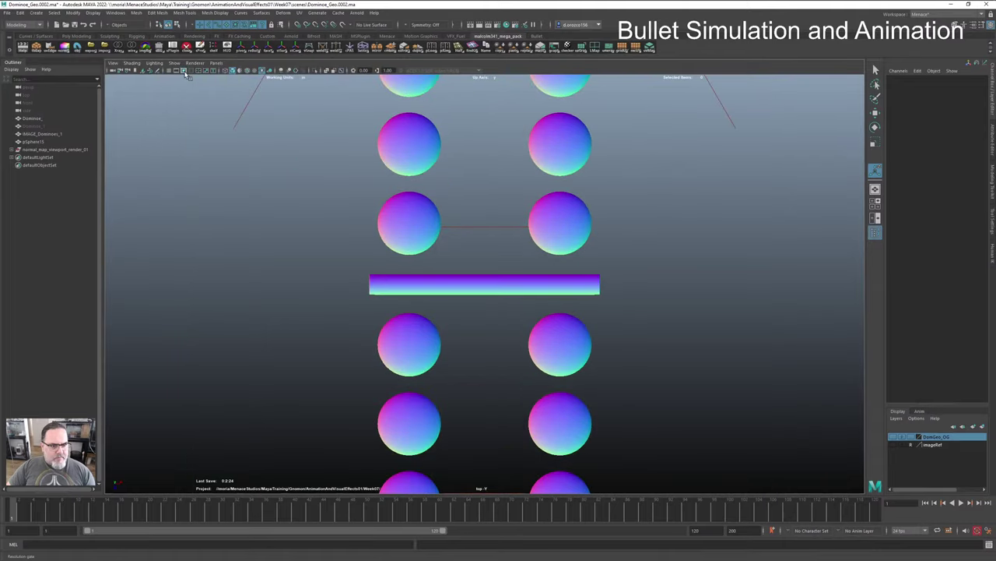
{"action": "left_click", "coordinate": [177, 71]}
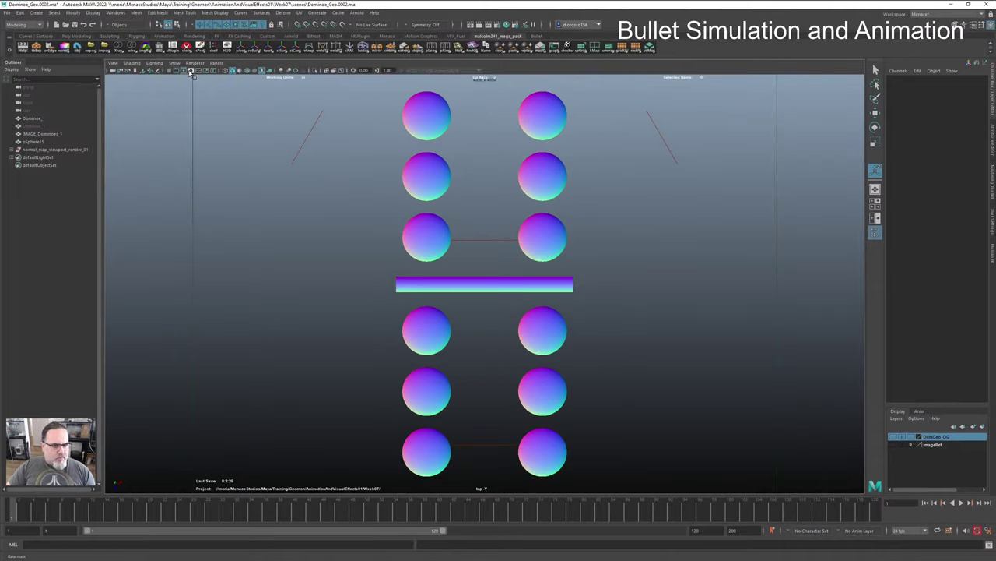
{"action": "left_click", "coordinate": [190, 71]}
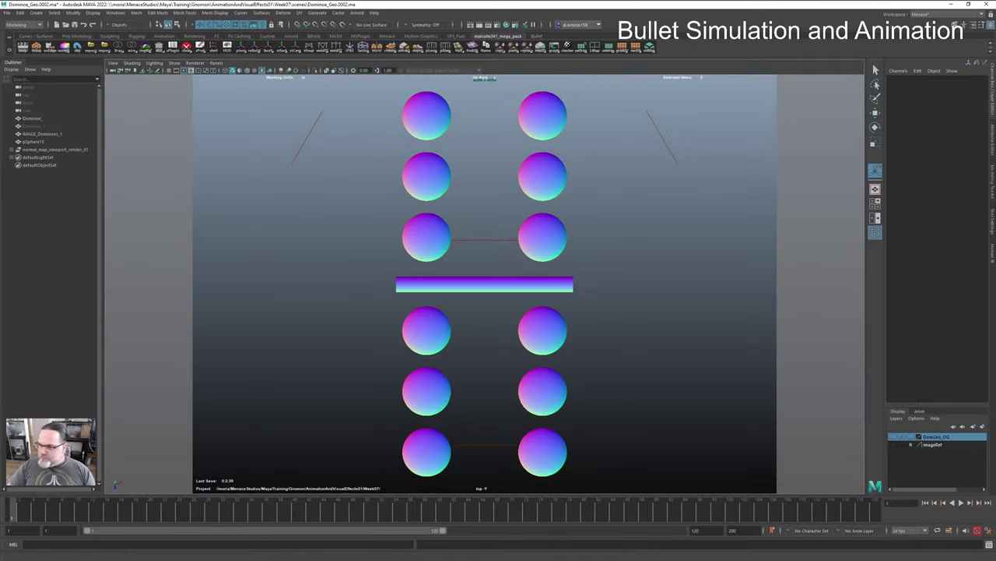
Step: Dolly the top view in until the dominoes fill the gate, save, and restore Render View
{"action": "right_click_drag", "start_coordinate": [477, 172], "coordinate": [537, 169], "text": "alt"}
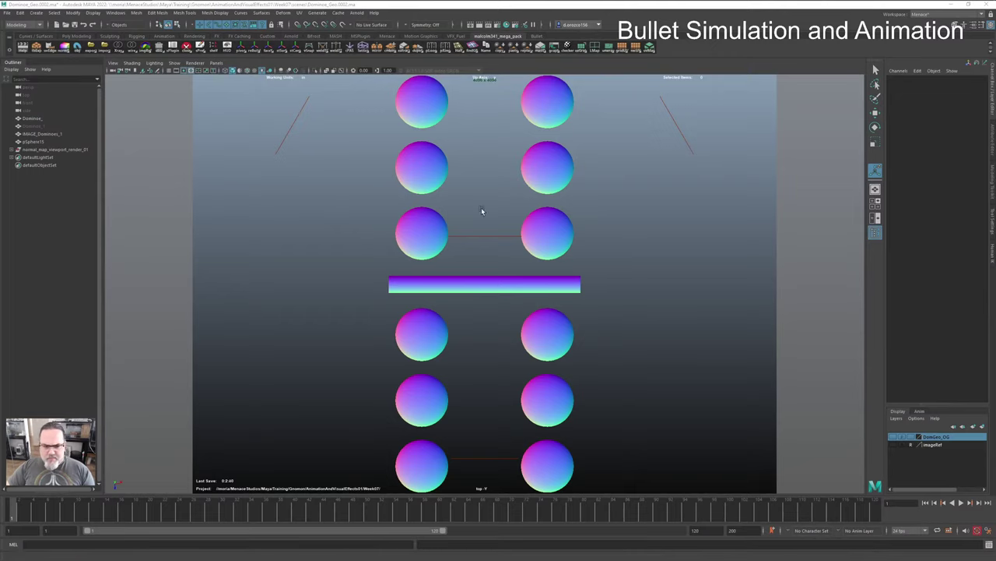
{"action": "right_click_drag", "start_coordinate": [482, 207], "coordinate": [747, 206], "text": "alt"}
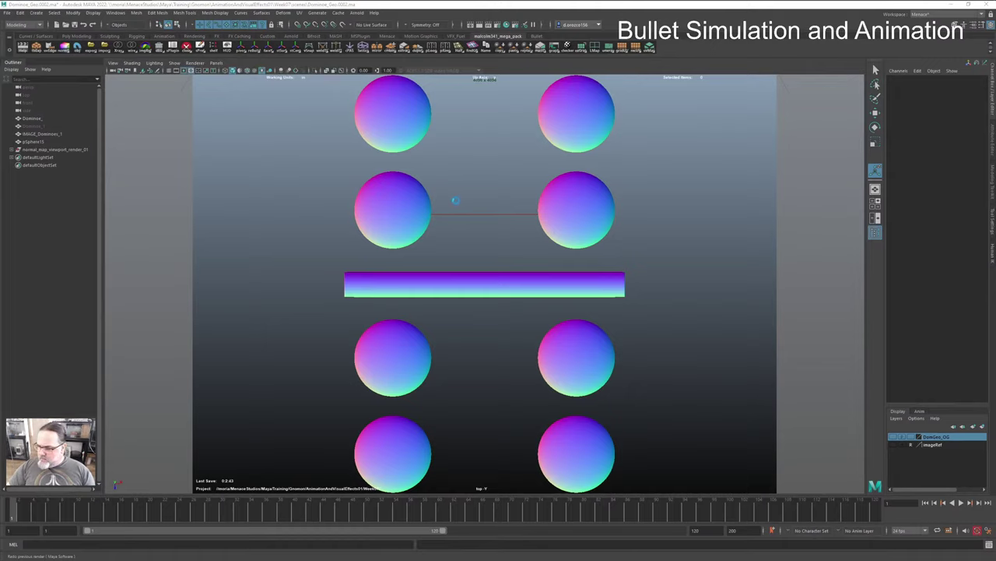
{"action": "scroll", "coordinate": [455, 200], "scroll_direction": "down", "scroll_amount": 3}
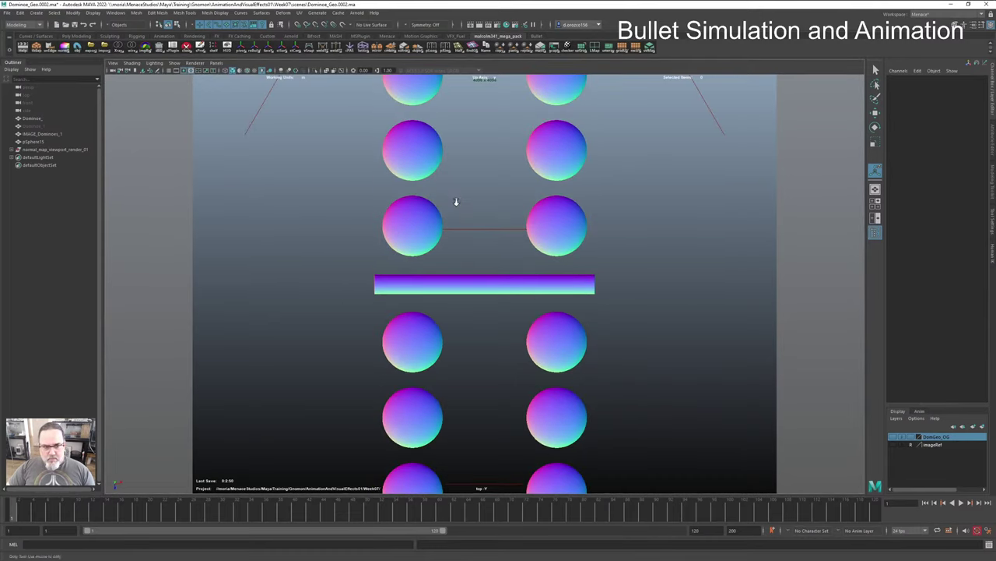
{"action": "scroll", "coordinate": [455, 201], "scroll_direction": "down", "scroll_amount": 1}
{"action": "scroll", "coordinate": [452, 202], "scroll_direction": "up", "scroll_amount": 1}
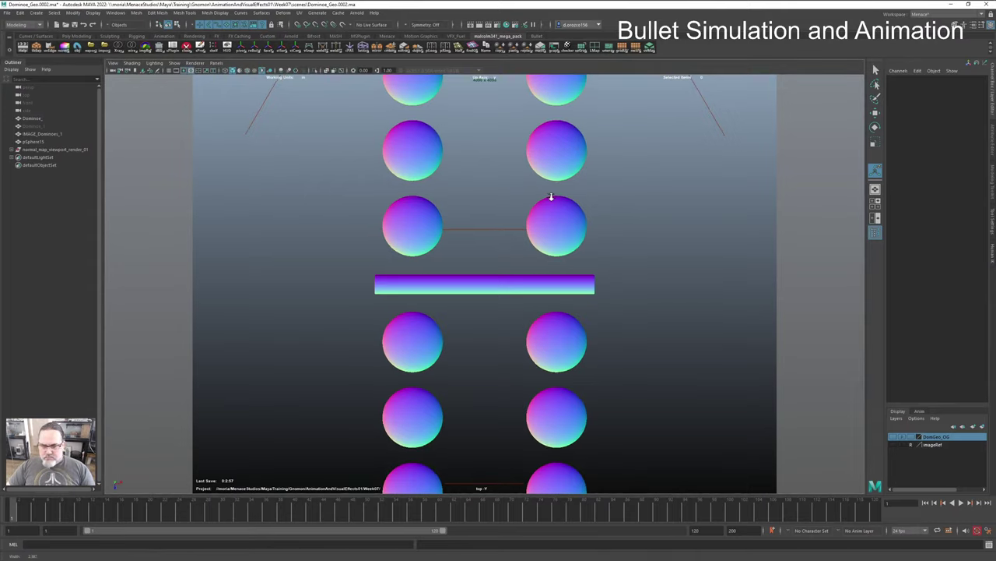
{"action": "right_click_drag", "start_coordinate": [550, 200], "coordinate": [591, 195], "text": "alt"}
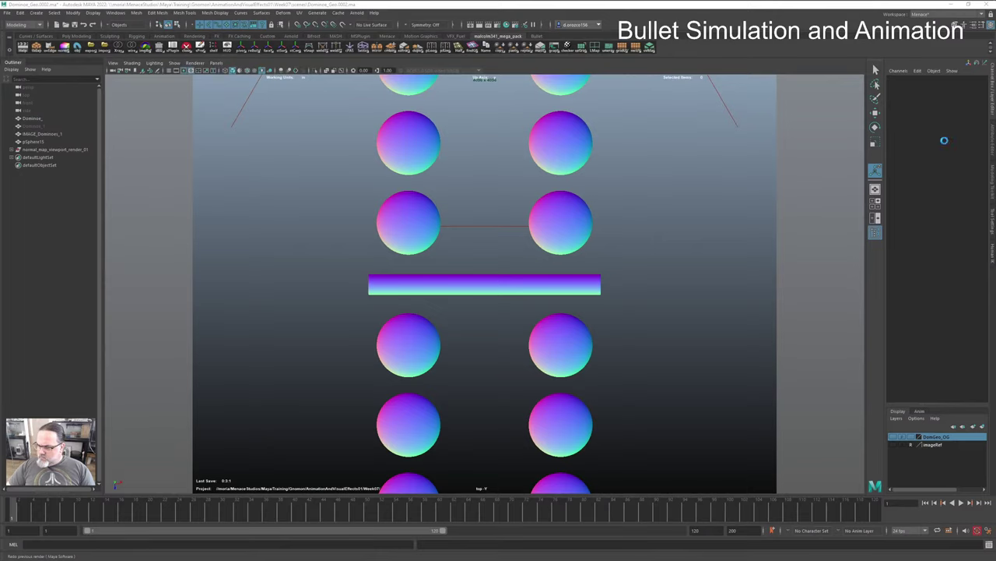
{"action": "right_click_drag", "start_coordinate": [580, 183], "coordinate": [593, 184], "text": "alt"}
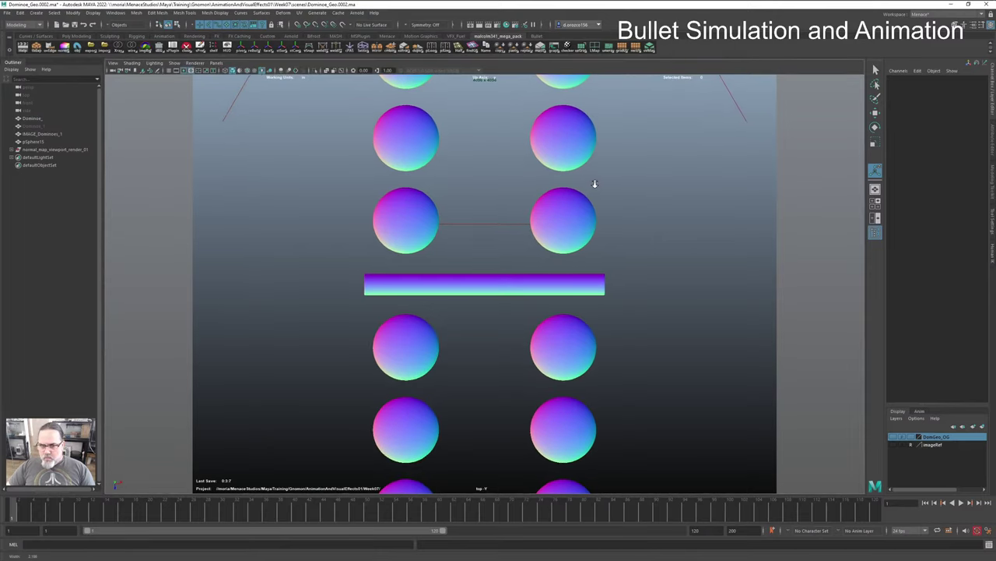
{"action": "key", "text": "ctrl+s"}
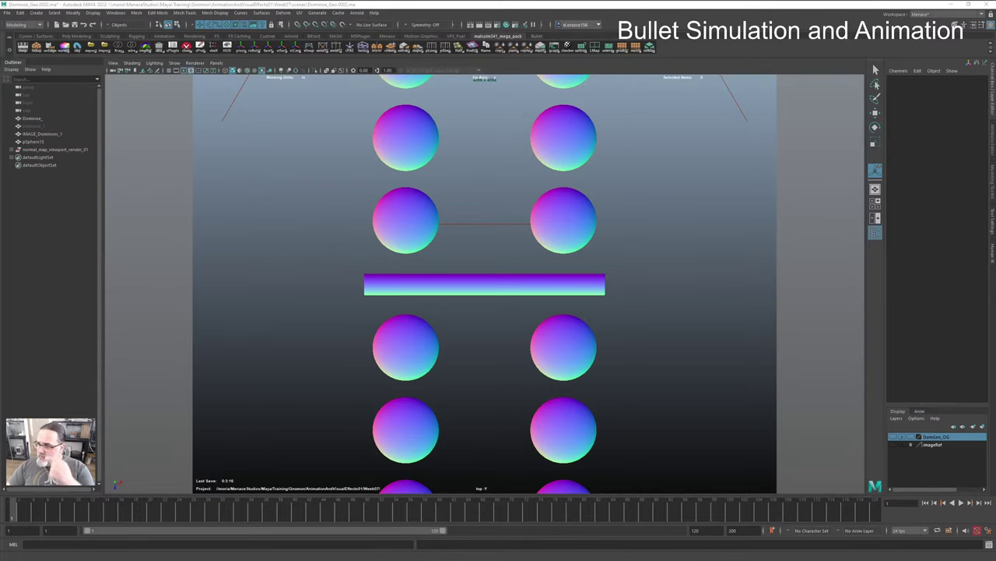
{"action": "left_click_drag", "start_coordinate": [995, 100], "coordinate": [524, 95]}
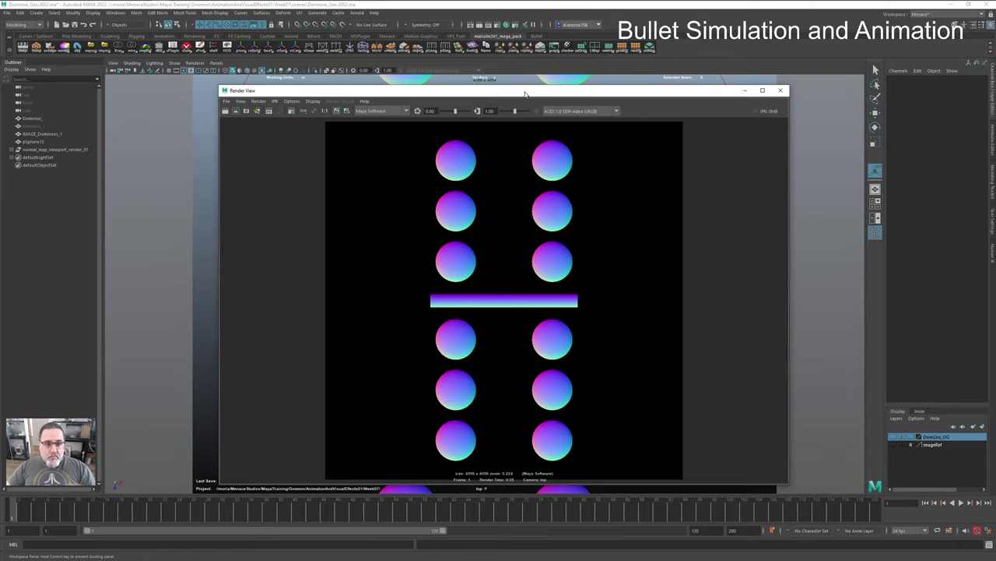
Step: Check the Render View colour transform list and image-saving options without changing them
{"action": "left_click", "coordinate": [617, 111]}
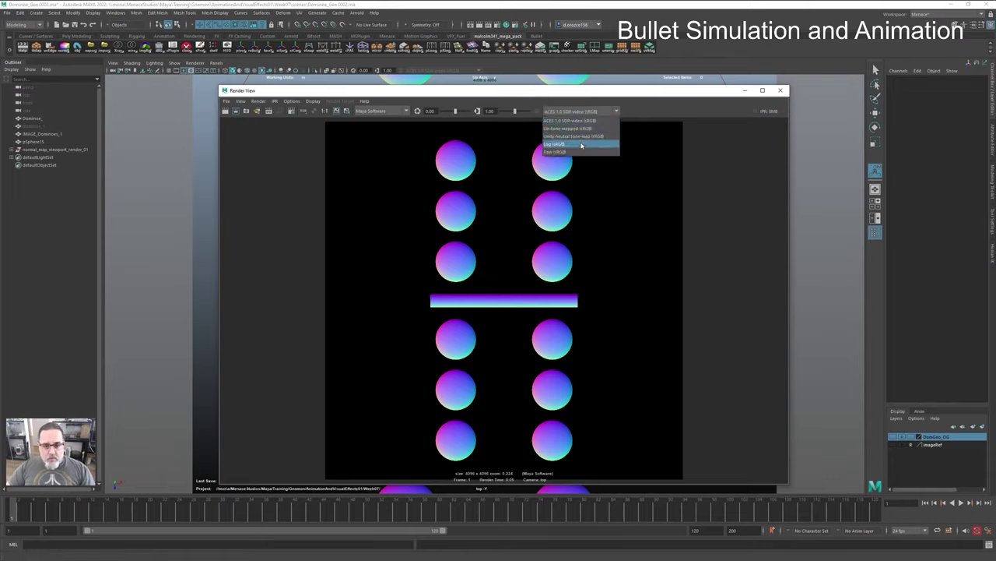
{"action": "left_click", "coordinate": [645, 106]}
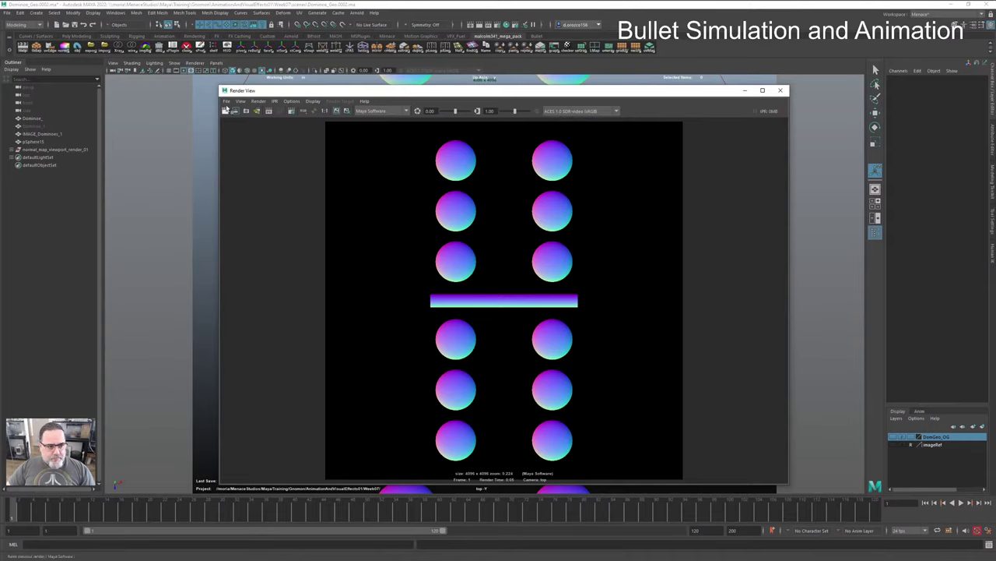
{"action": "left_click", "coordinate": [226, 102]}
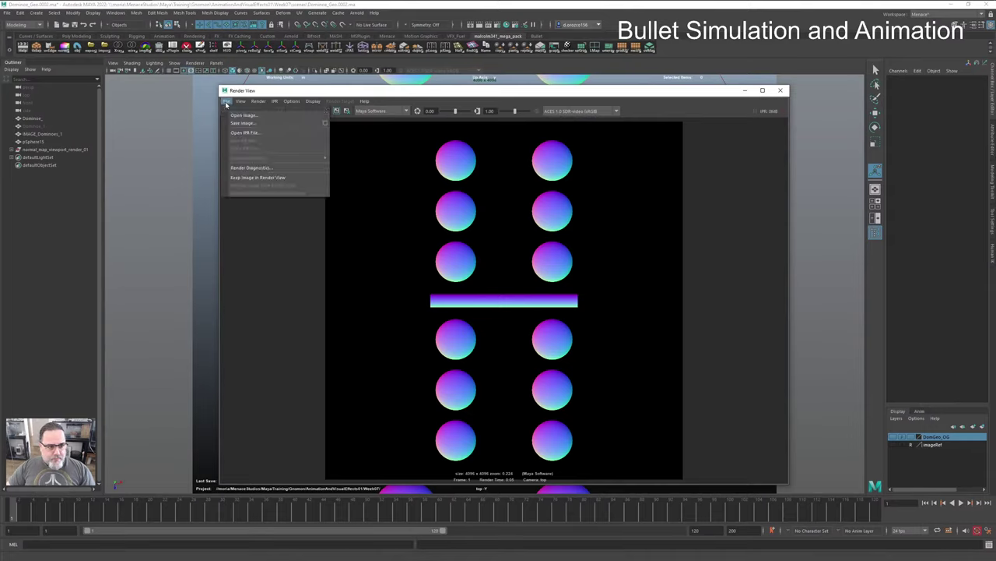
{"action": "left_click", "coordinate": [325, 123]}
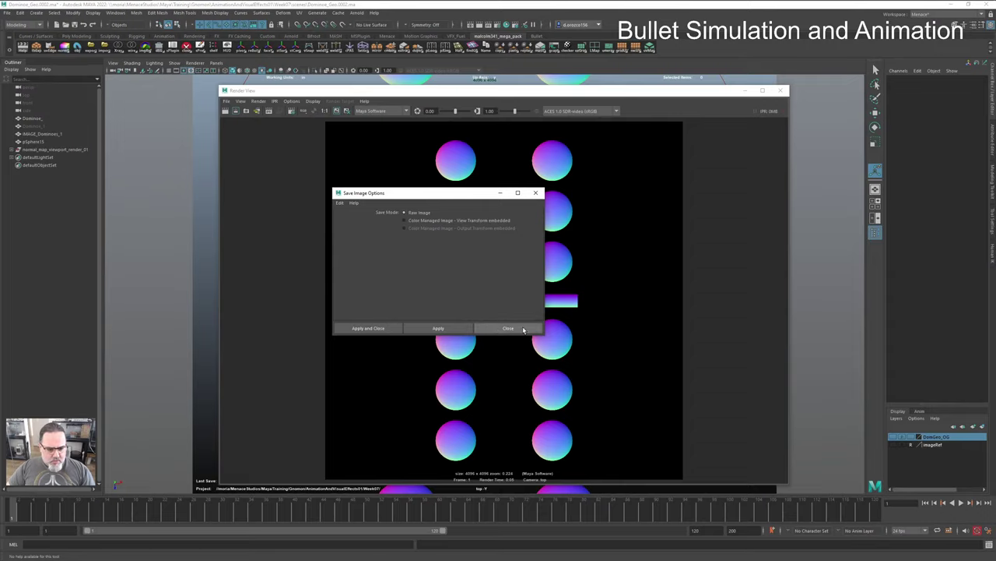
{"action": "left_click", "coordinate": [535, 192]}
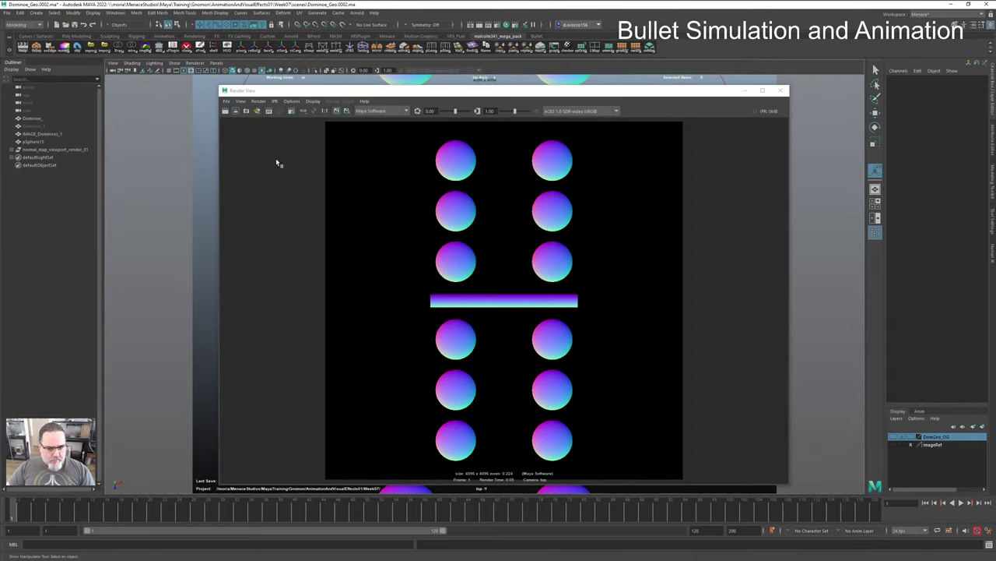
Step: Save the displayed render as a PNG named SixOverSix in the project's images folder
{"action": "left_click", "coordinate": [225, 102]}
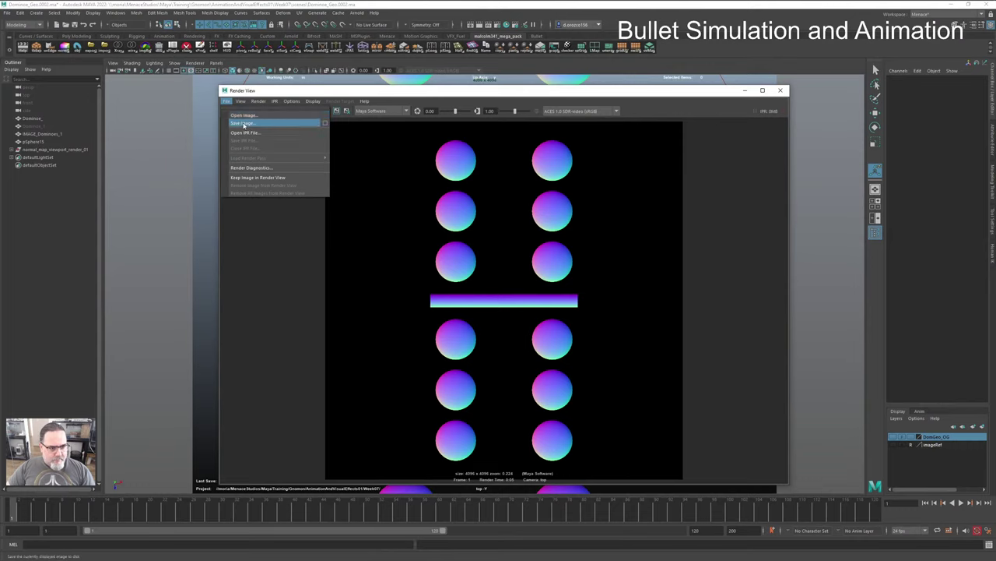
{"action": "left_click", "coordinate": [243, 123]}
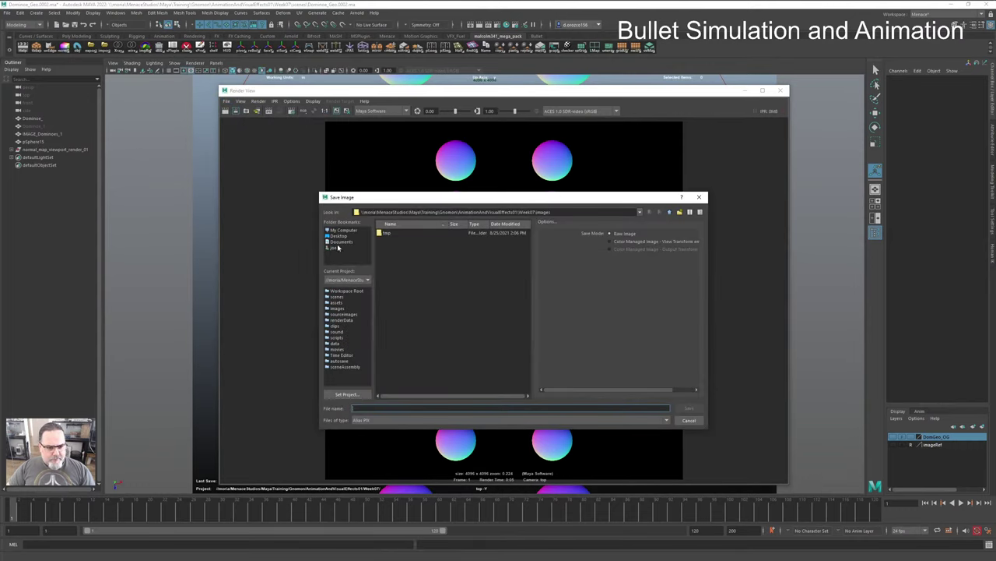
{"action": "left_click", "coordinate": [375, 419]}
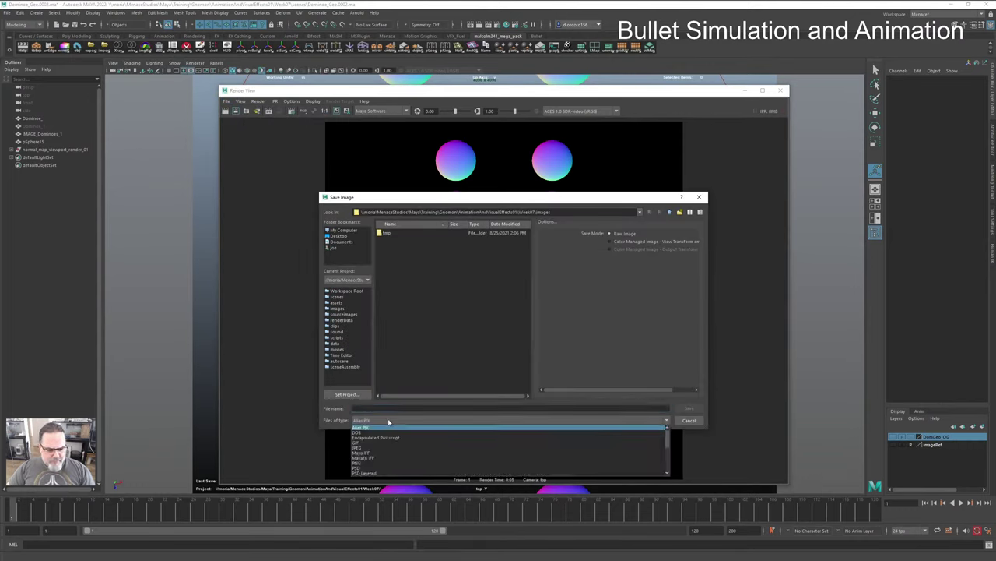
{"action": "left_click", "coordinate": [383, 463]}
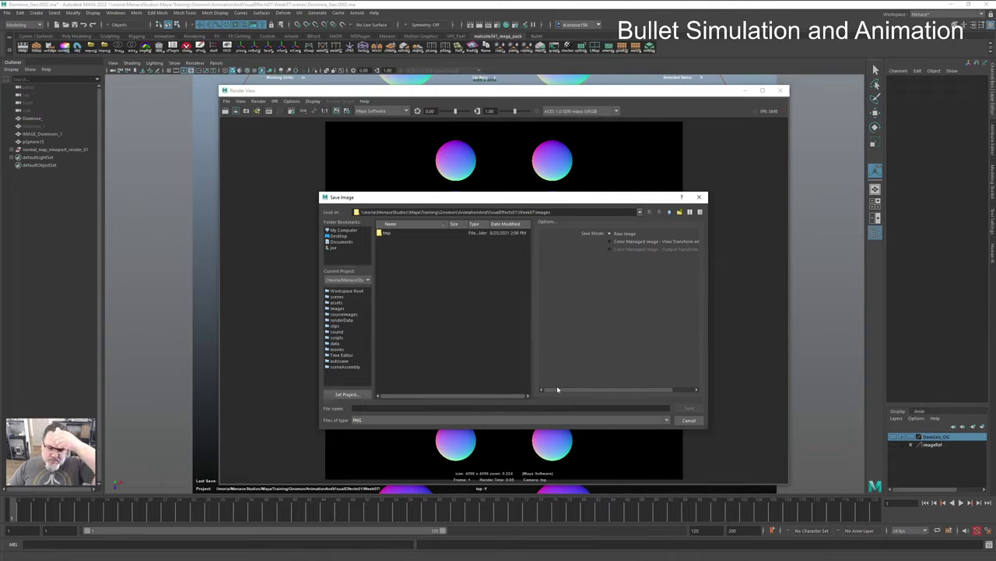
{"action": "left_click", "coordinate": [458, 408]}
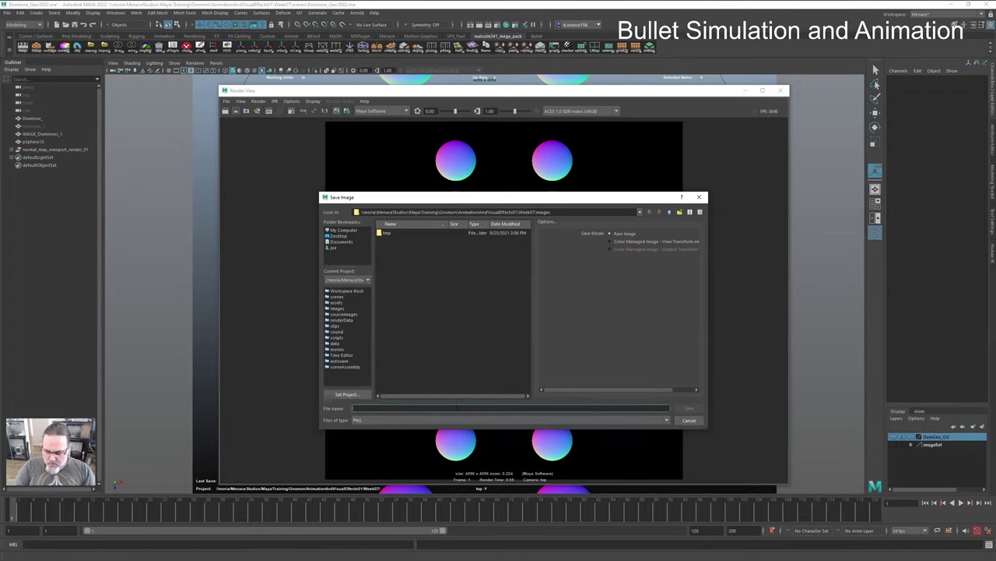
{"action": "type", "text": "6"}
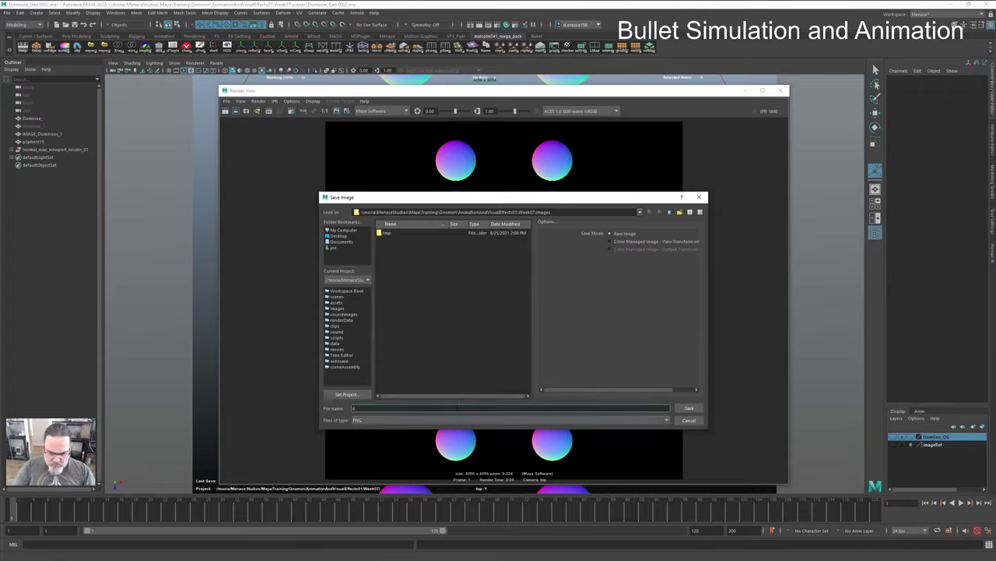
{"action": "key", "text": "BackSpace"}
{"action": "type", "text": "5"}
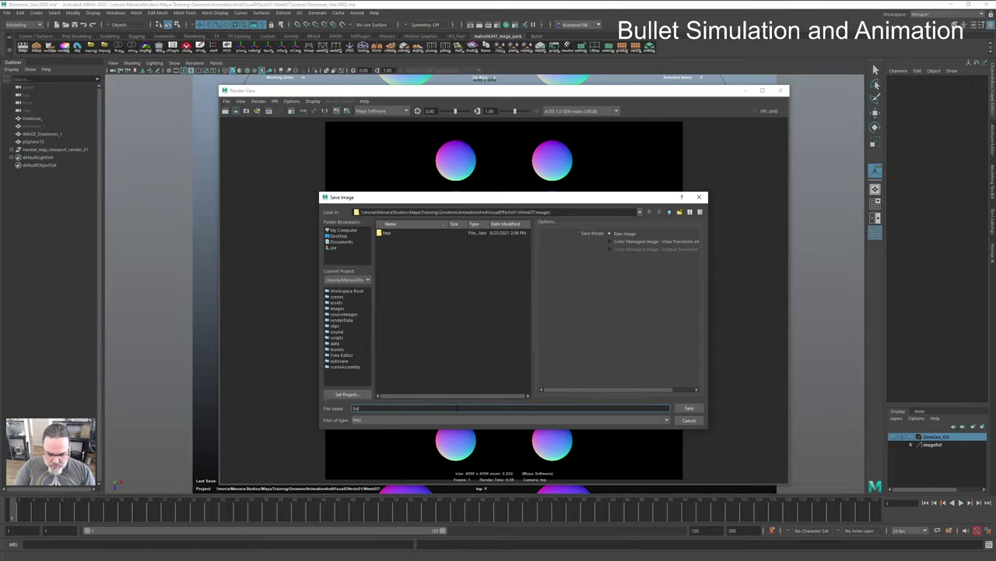
{"action": "type", "text": "ieOverlk"}
{"action": "key", "text": "Return"}
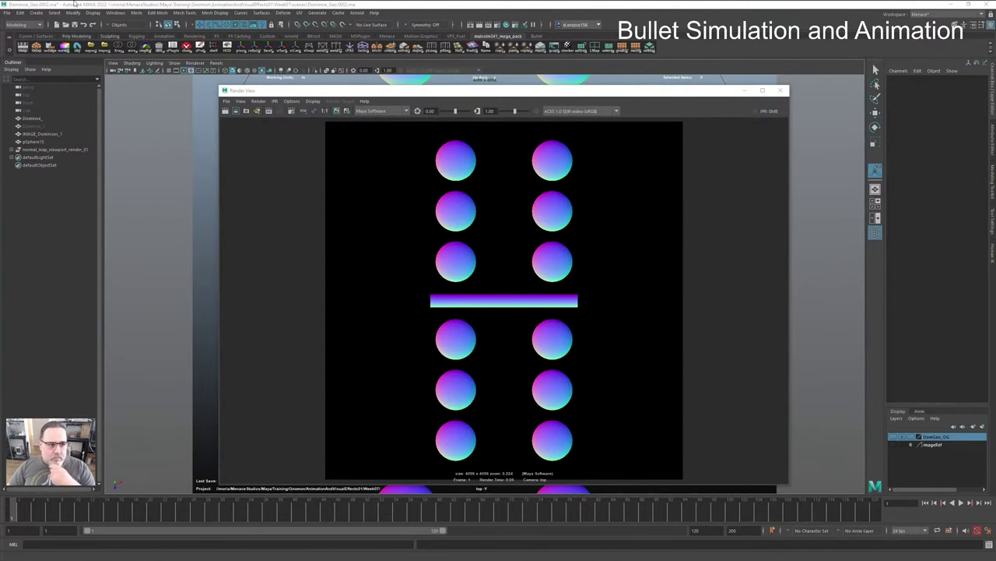
Step: Launch Photoshop and browse to the AnimationAndVisualEffects01 course folder
{"action": "mouse_move", "coordinate": [576, 1]}
{"action": "left_click", "coordinate": [9, 7]}
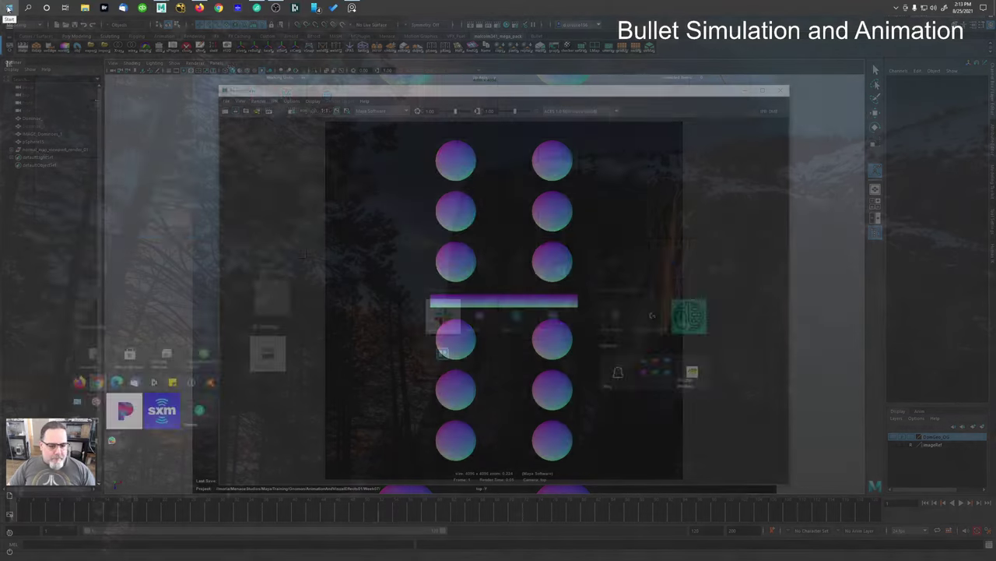
{"action": "left_click", "coordinate": [448, 217]}
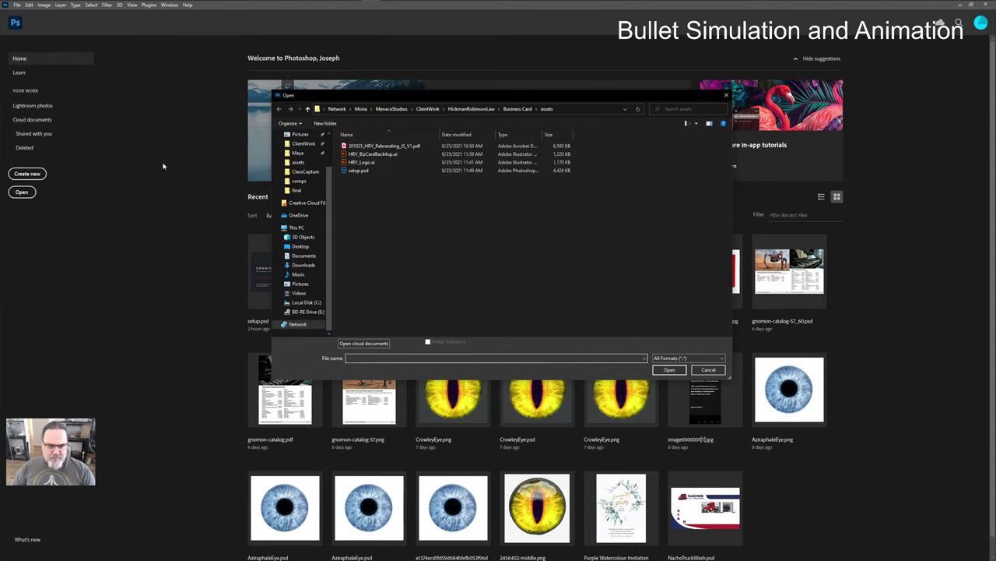
{"action": "left_click", "coordinate": [298, 152]}
{"action": "double_click", "coordinate": [343, 171]}
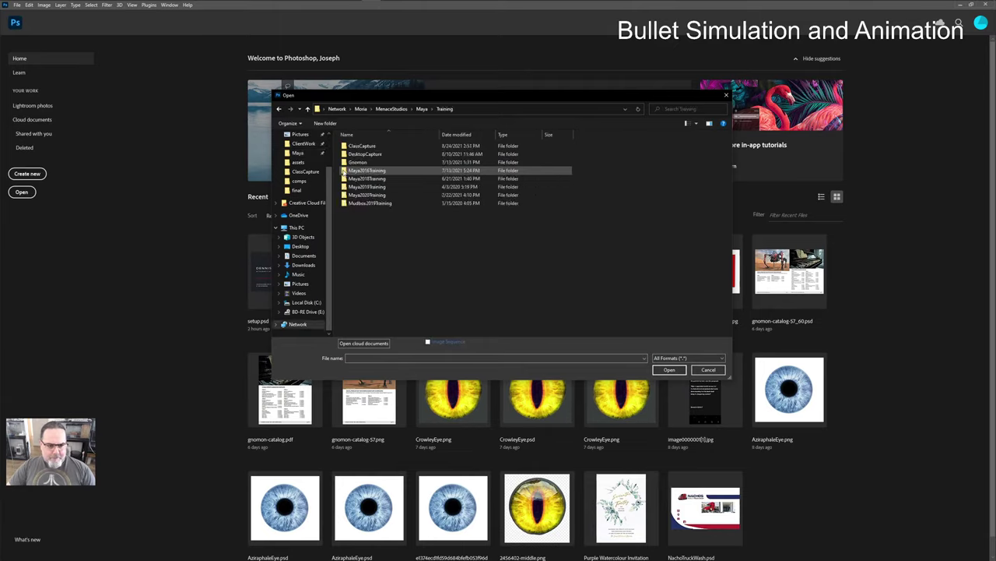
{"action": "double_click", "coordinate": [356, 162]}
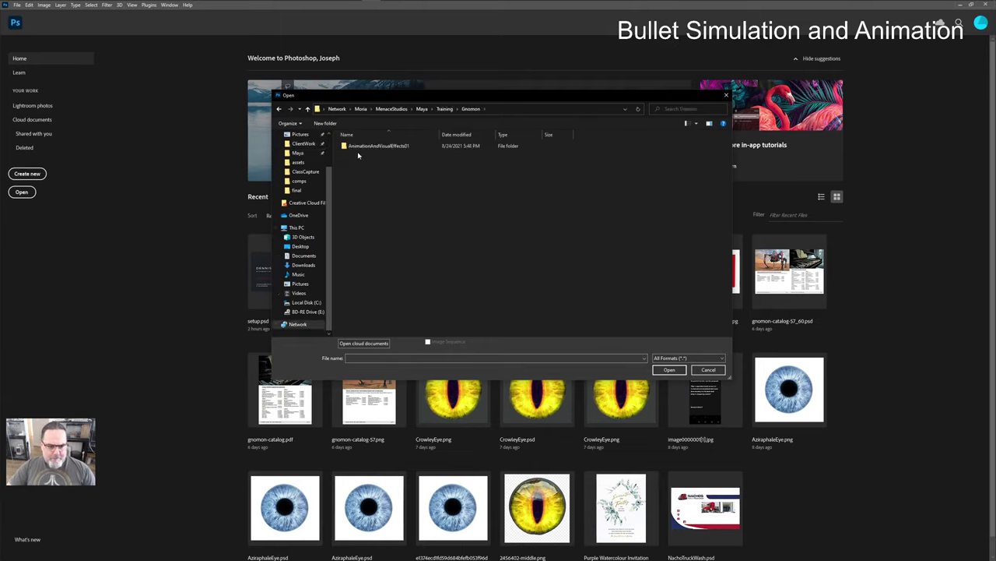
{"action": "double_click", "coordinate": [365, 146]}
Step: Open Week07/images/SixOverSix.png, pick the Move tool, and switch back to Maya
{"action": "double_click", "coordinate": [356, 204]}
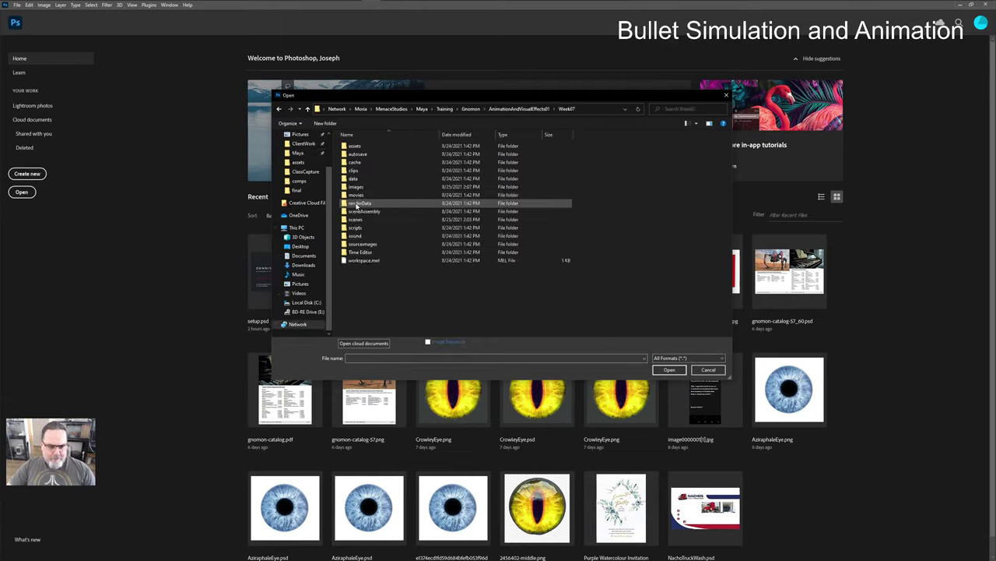
{"action": "double_click", "coordinate": [355, 187]}
{"action": "double_click", "coordinate": [364, 153]}
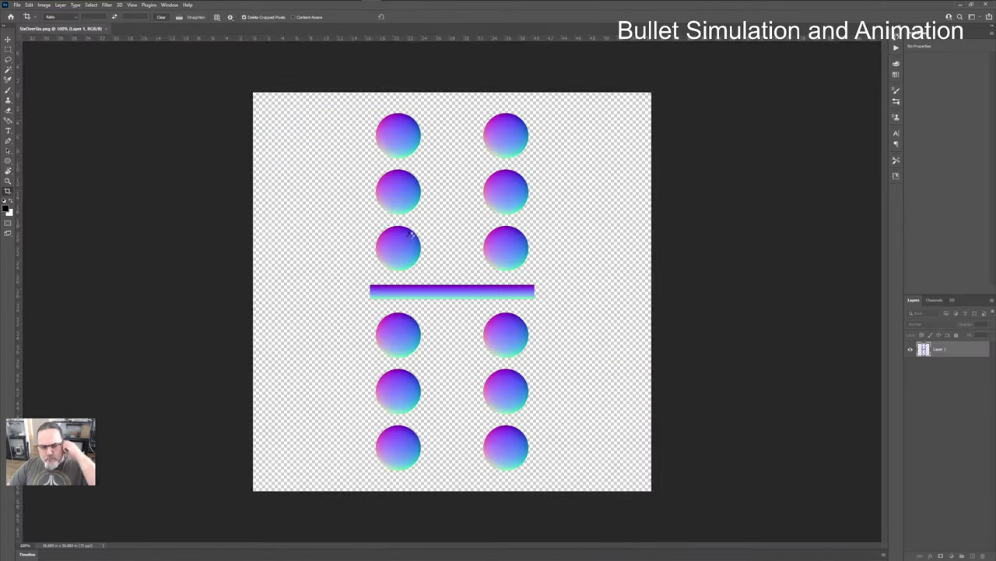
{"action": "left_click", "coordinate": [9, 41]}
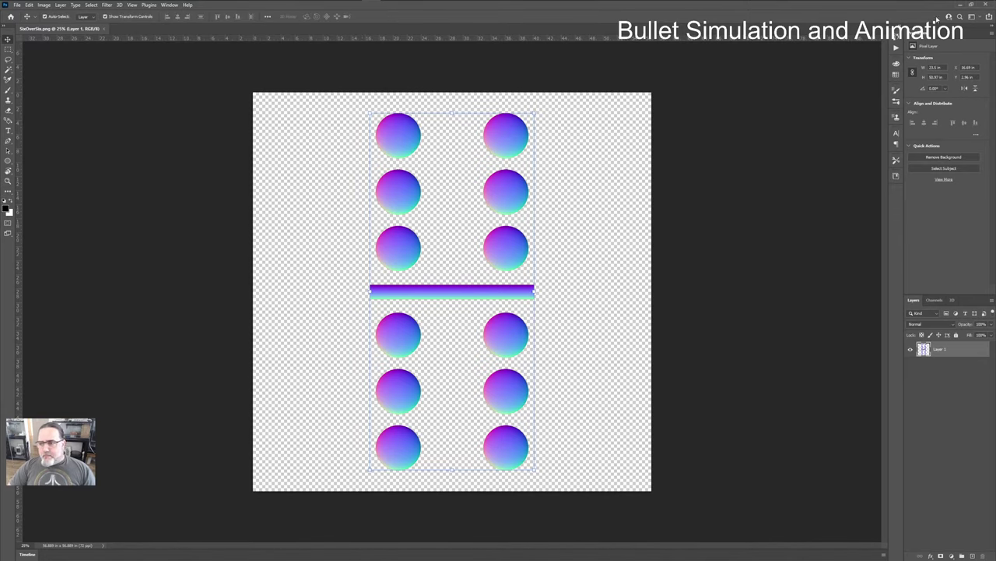
{"action": "key", "text": "alt+Tab"}
{"action": "key", "text": "alt+Tab"}
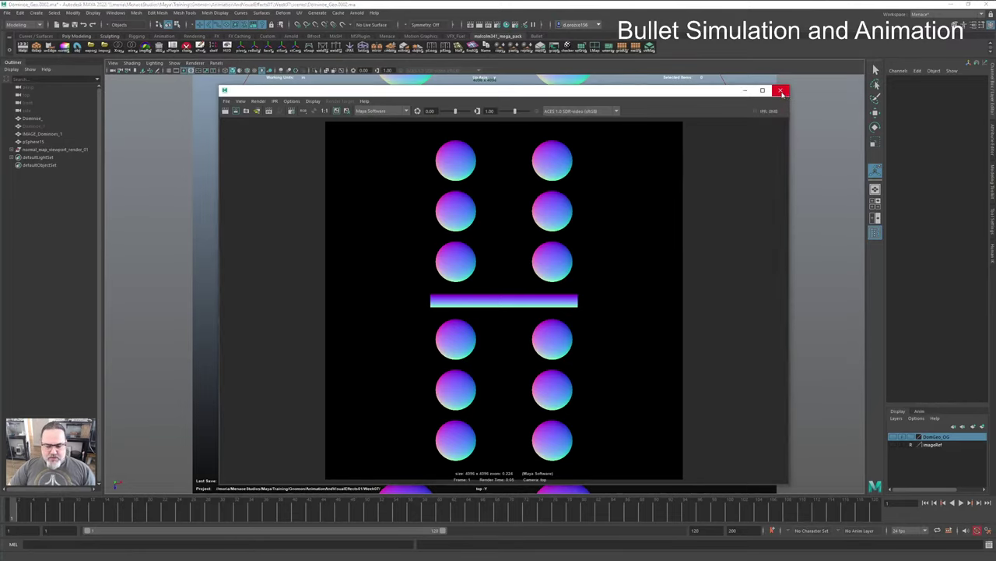
Step: Close Render View and delete the normal-map render group in the Outliner
{"action": "left_click", "coordinate": [781, 91]}
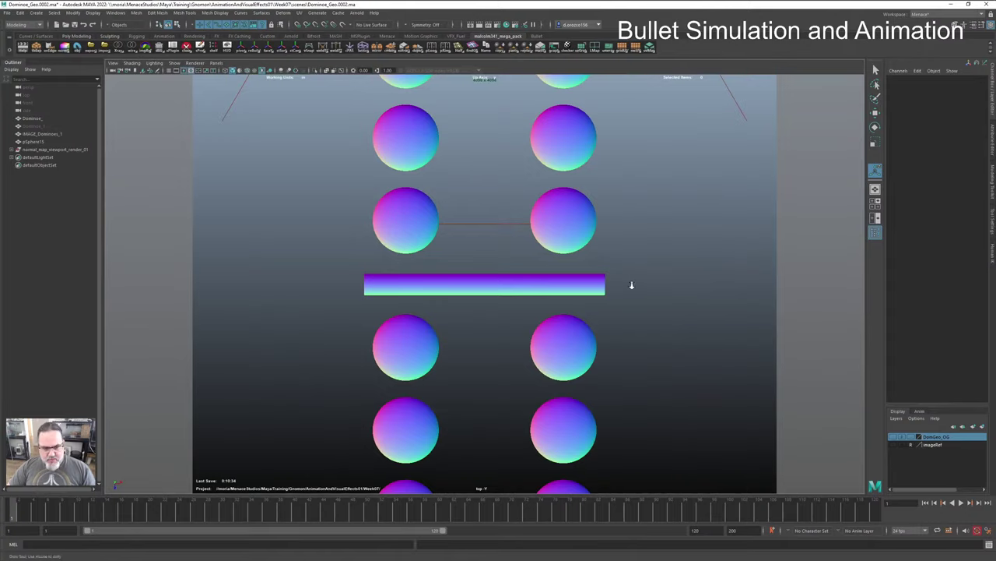
{"action": "scroll", "coordinate": [592, 284], "scroll_direction": "down", "scroll_amount": 5}
{"action": "scroll", "coordinate": [554, 281], "scroll_direction": "up", "scroll_amount": 1}
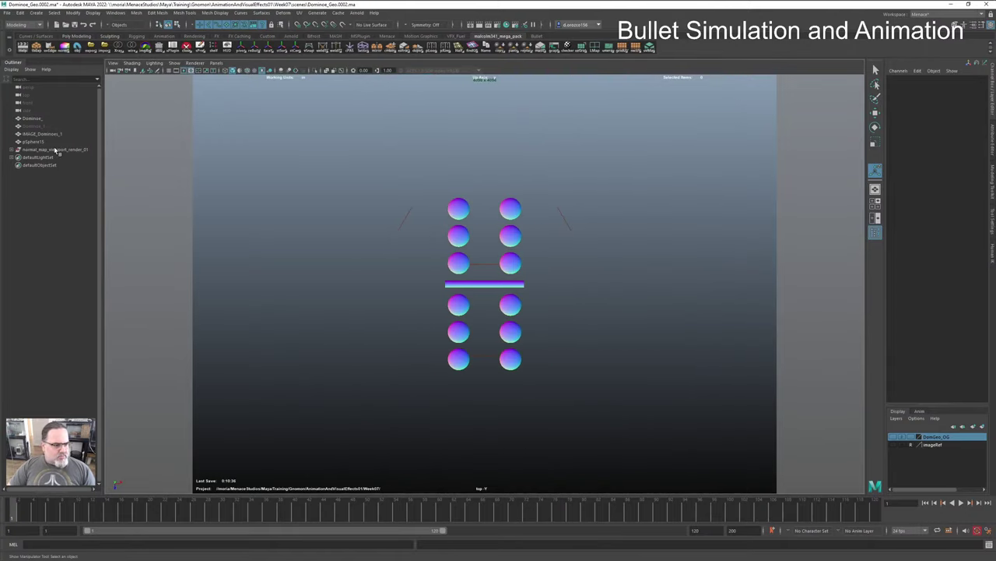
{"action": "left_click", "coordinate": [66, 46]}
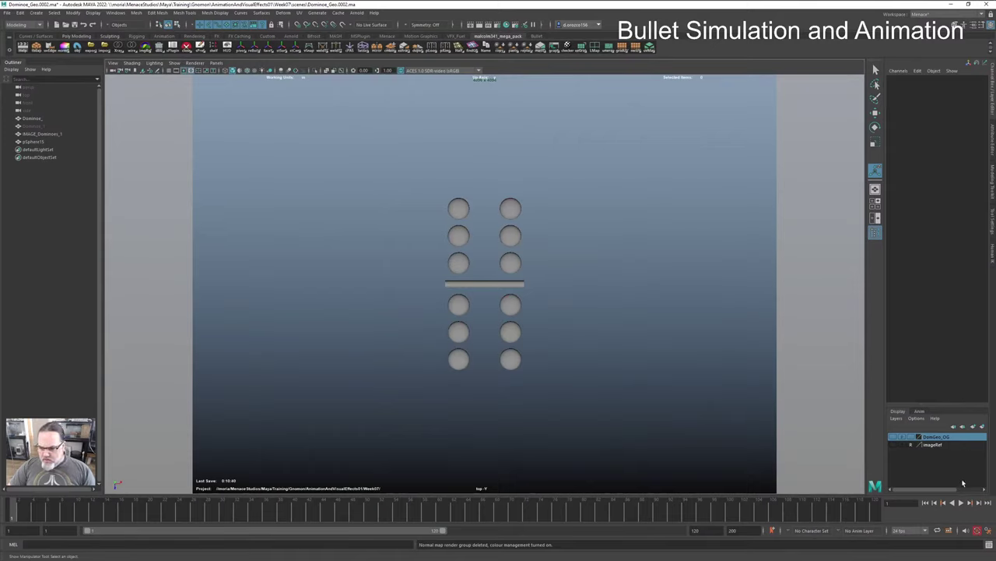
Step: Create a new display layer and rename it Pips_Line
{"action": "left_click", "coordinate": [975, 428]}
{"action": "double_click", "coordinate": [938, 438]}
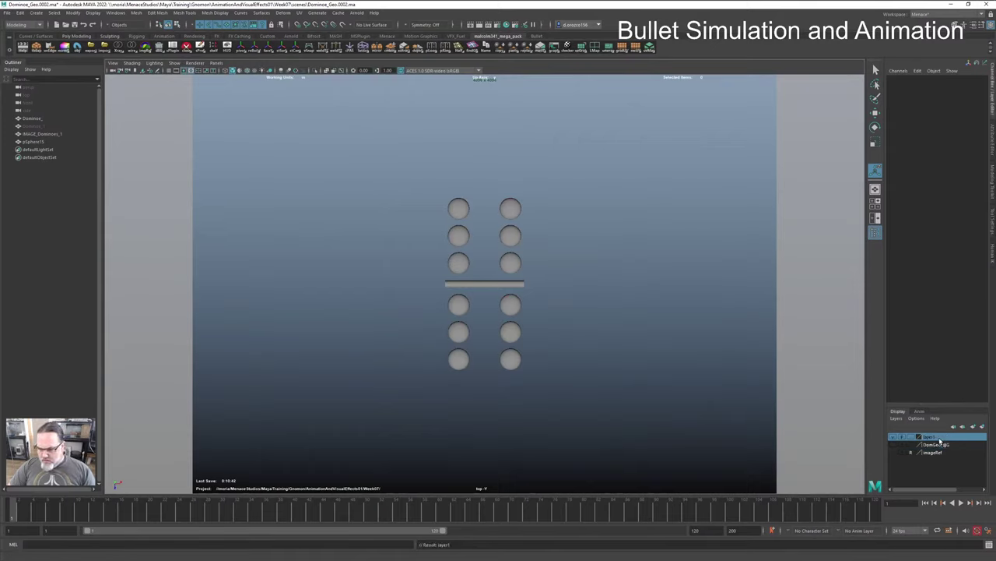
{"action": "type", "text": "lay"}
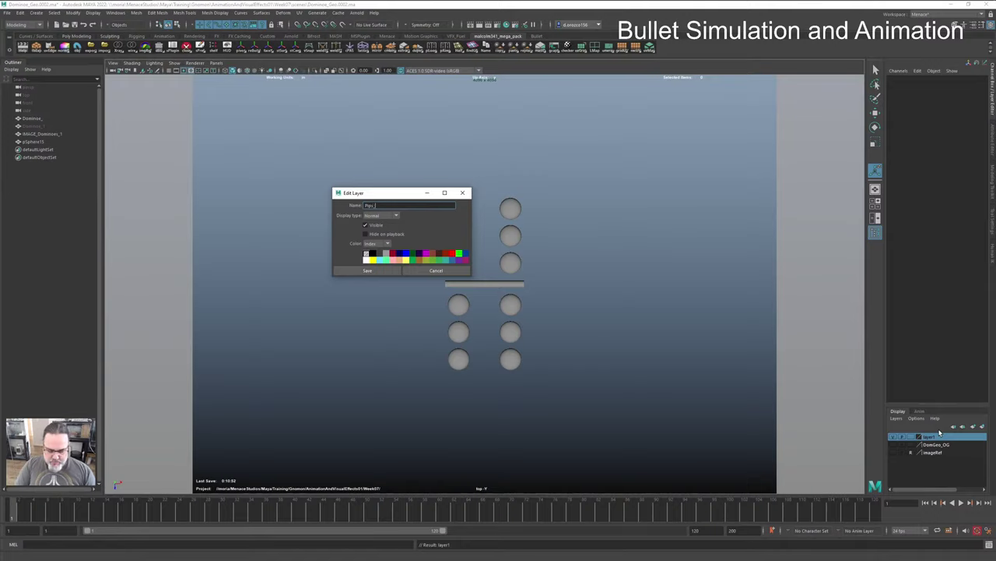
{"action": "type", "text": "ine"}
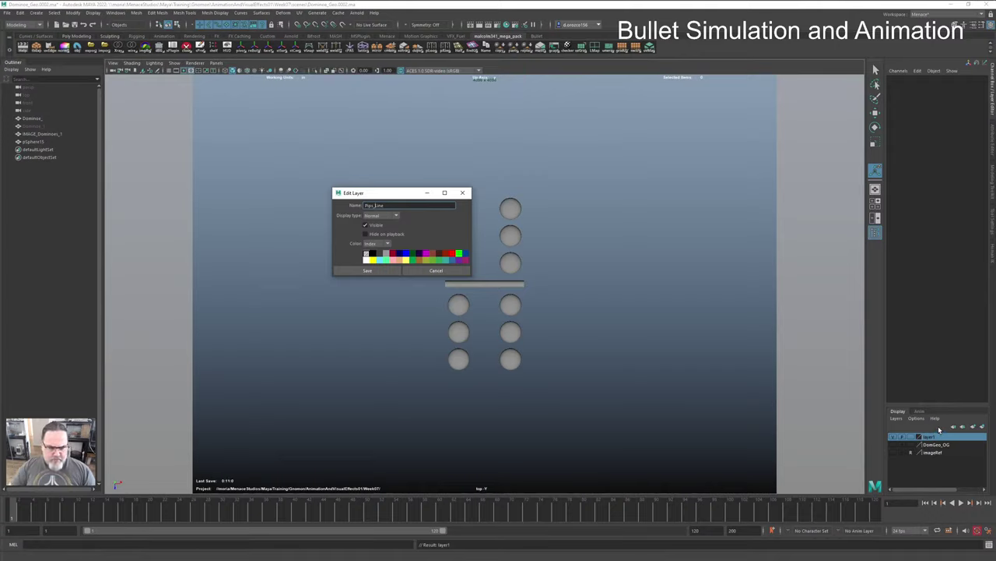
Step: Confirm the Pips_Line name and add the selected domino pips to that layer
{"action": "left_click", "coordinate": [367, 271]}
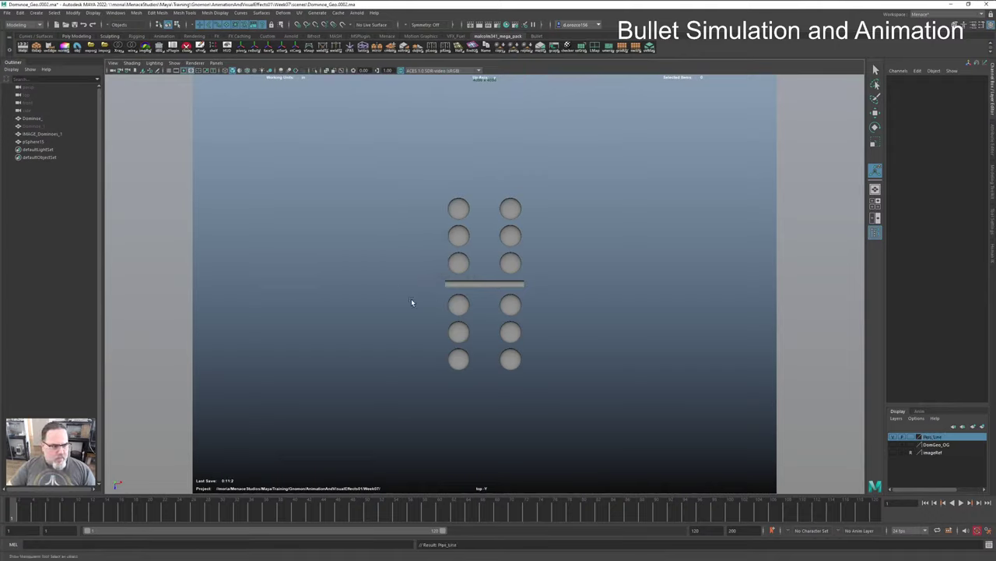
{"action": "left_click_drag", "start_coordinate": [589, 161], "coordinate": [369, 402]}
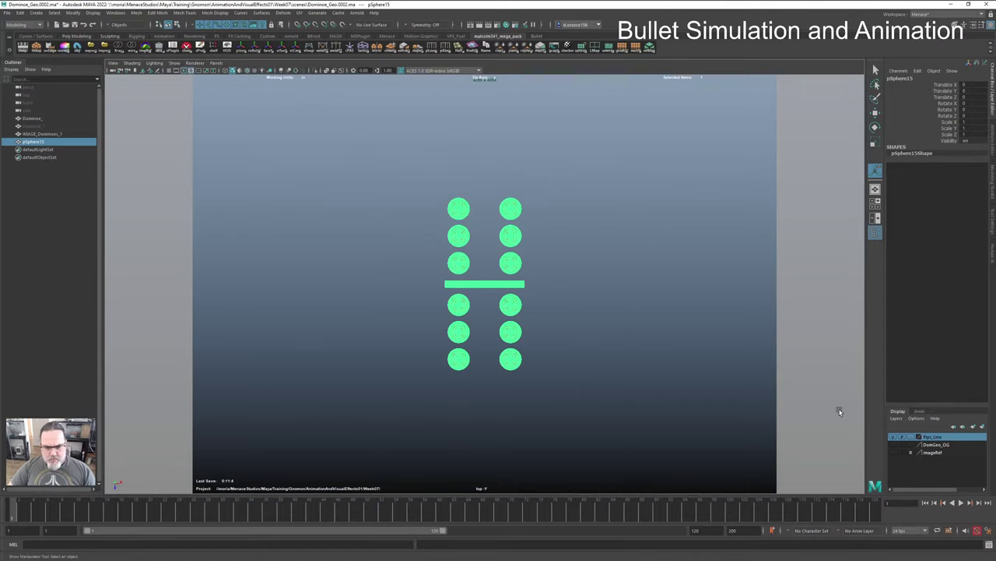
{"action": "right_click", "coordinate": [936, 441]}
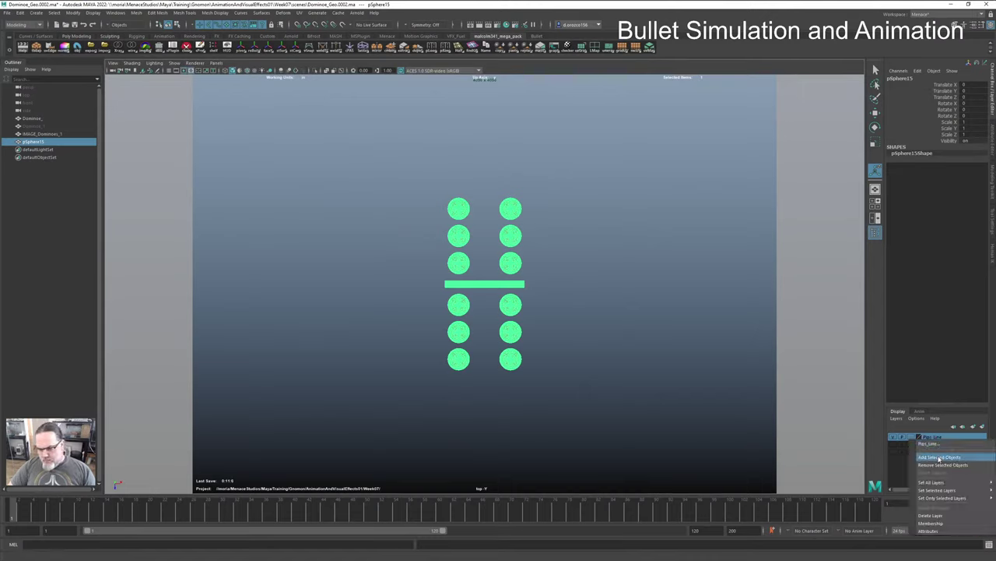
{"action": "left_click", "coordinate": [940, 457]}
Step: Hide Pips_Line, show the DomGeo_OG and imageRef layers, and unhide Dominoes_1
{"action": "left_click", "coordinate": [894, 437]}
{"action": "left_click", "coordinate": [894, 444]}
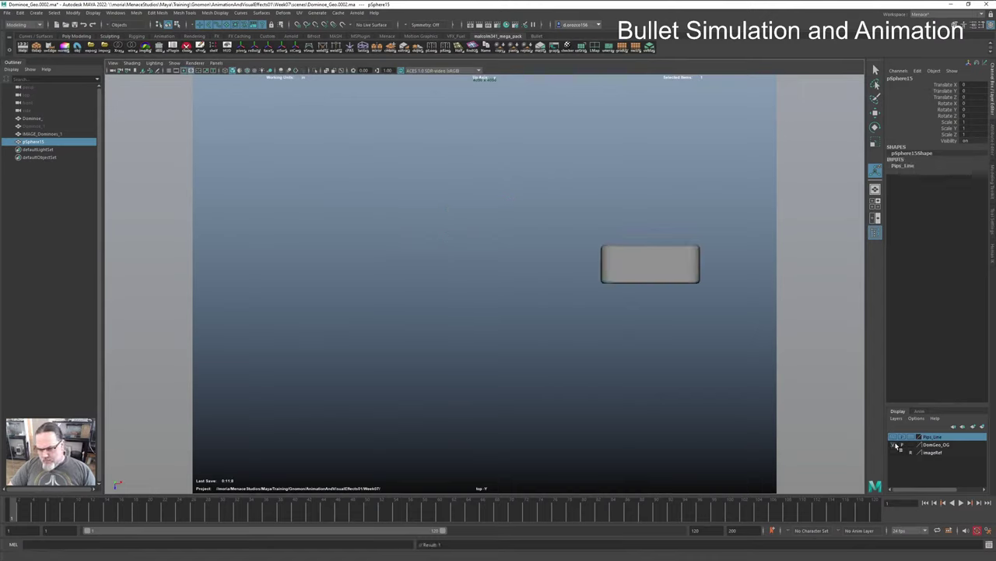
{"action": "left_click", "coordinate": [894, 452]}
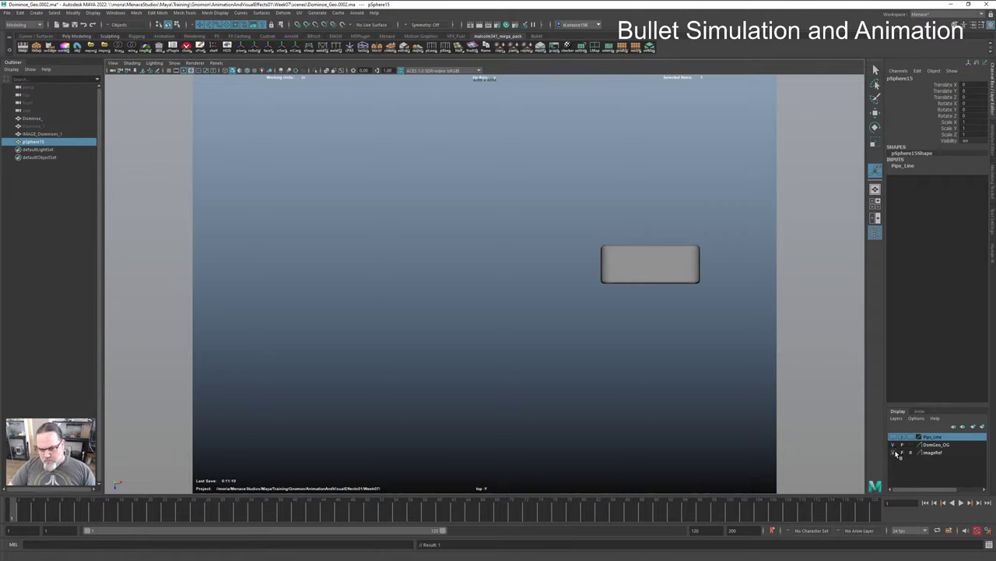
{"action": "left_click", "coordinate": [33, 127]}
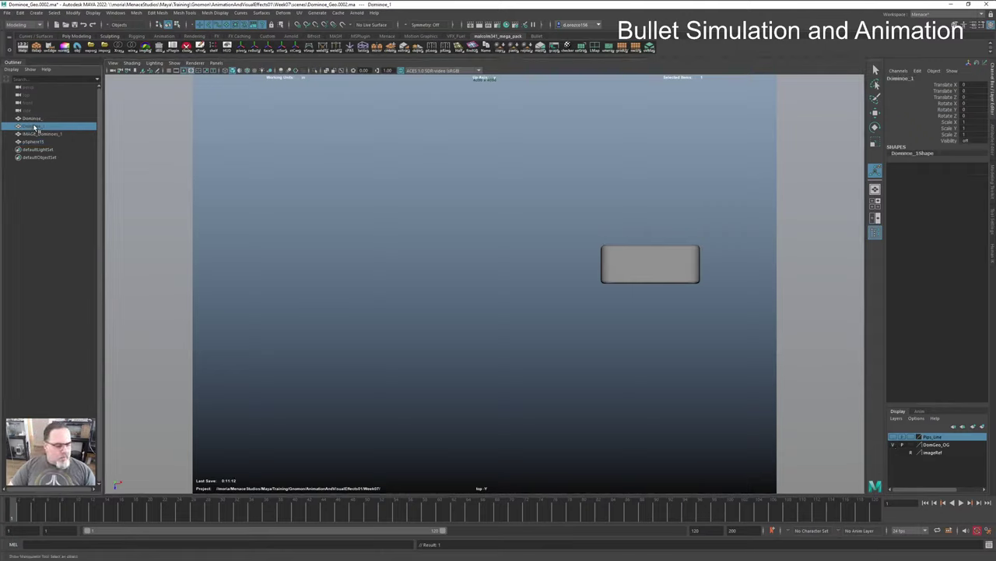
{"action": "key", "text": "shift+h"}
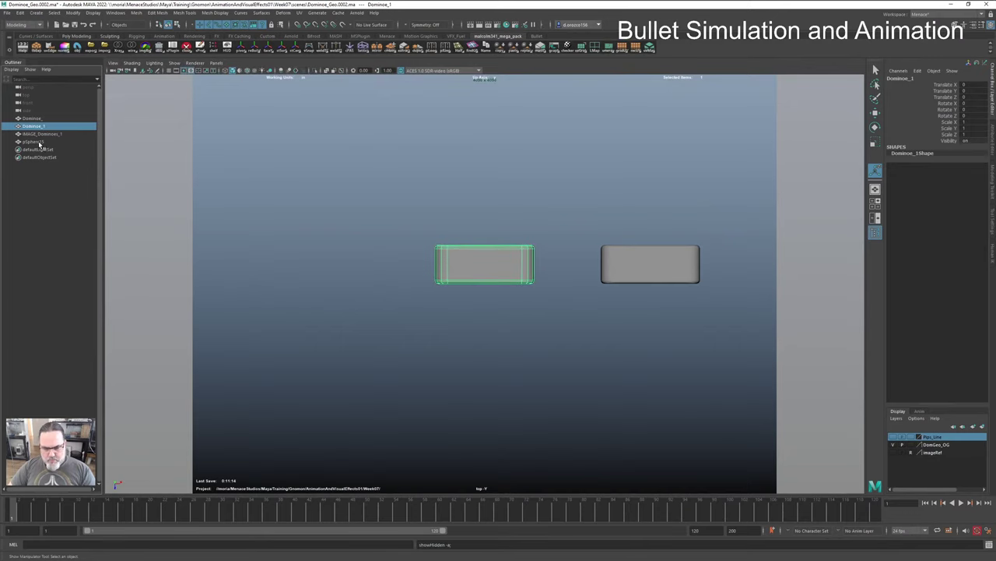
Step: Switch to perspective, select the left domino Dominoe_1, and open the UV menu
{"action": "key", "text": "space"}
{"action": "left_click", "coordinate": [485, 341]}
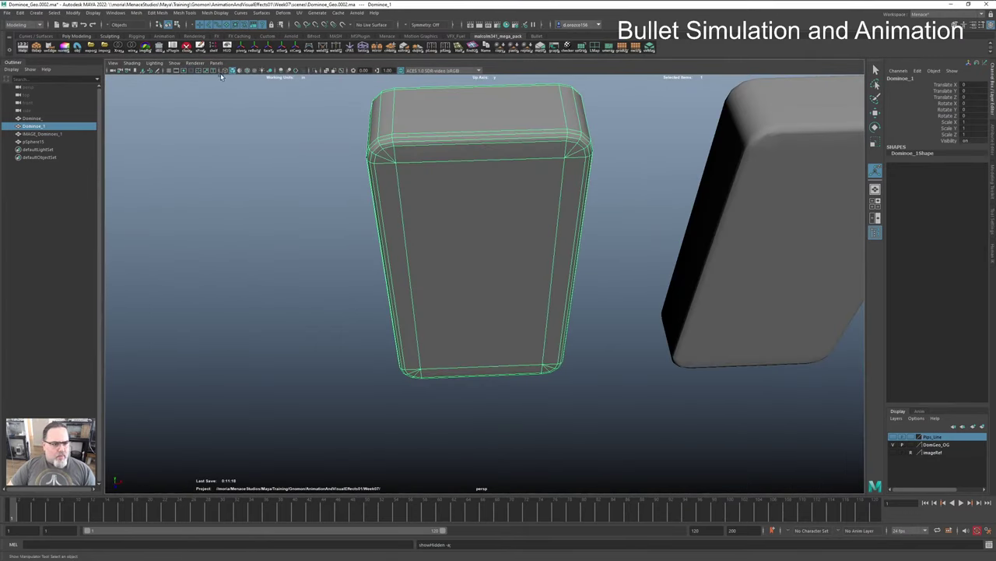
{"action": "left_click_drag", "start_coordinate": [493, 304], "coordinate": [507, 271], "text": "alt"}
{"action": "left_click", "coordinate": [682, 257]}
{"action": "left_click", "coordinate": [502, 267]}
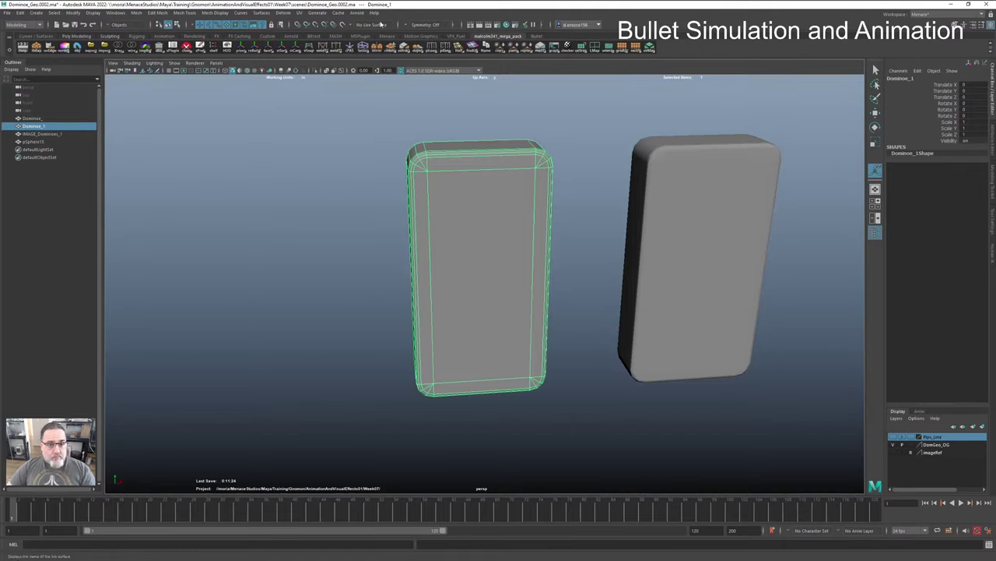
{"action": "left_click", "coordinate": [299, 13]}
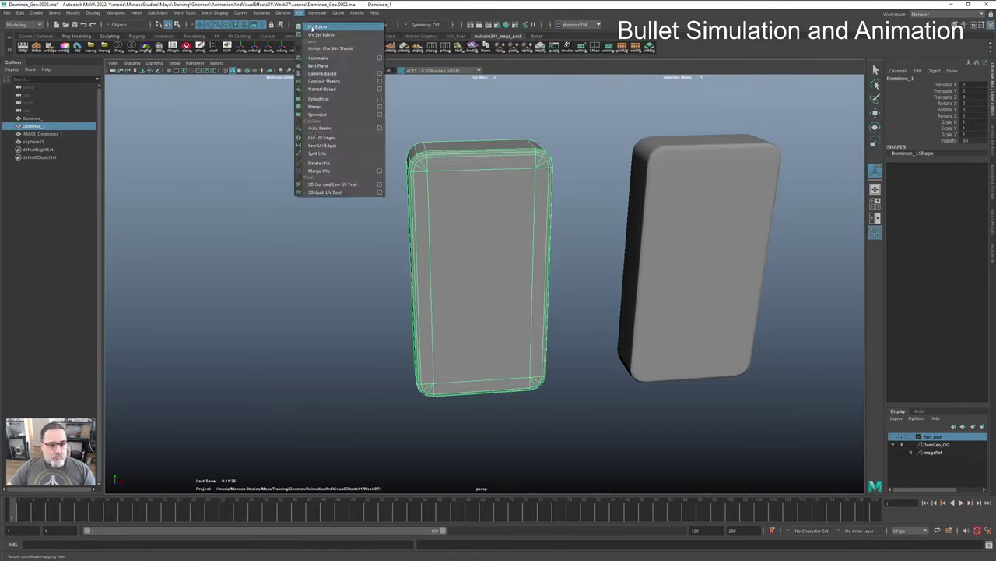
Step: Open the UV Editor beside the viewport and give Dominoe_1 an automatic UV projection
{"action": "left_click", "coordinate": [312, 27]}
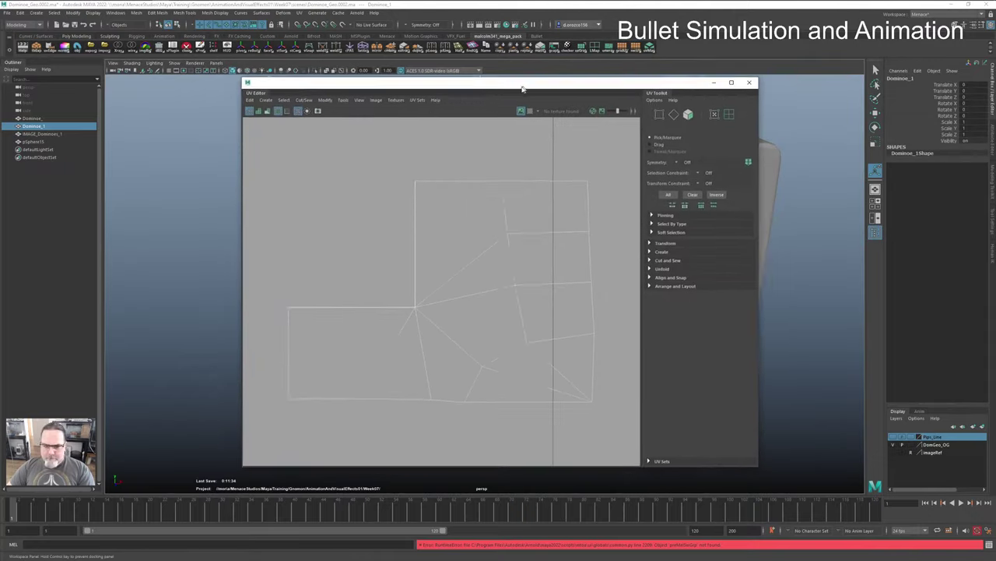
{"action": "left_click_drag", "start_coordinate": [523, 81], "coordinate": [824, 93]}
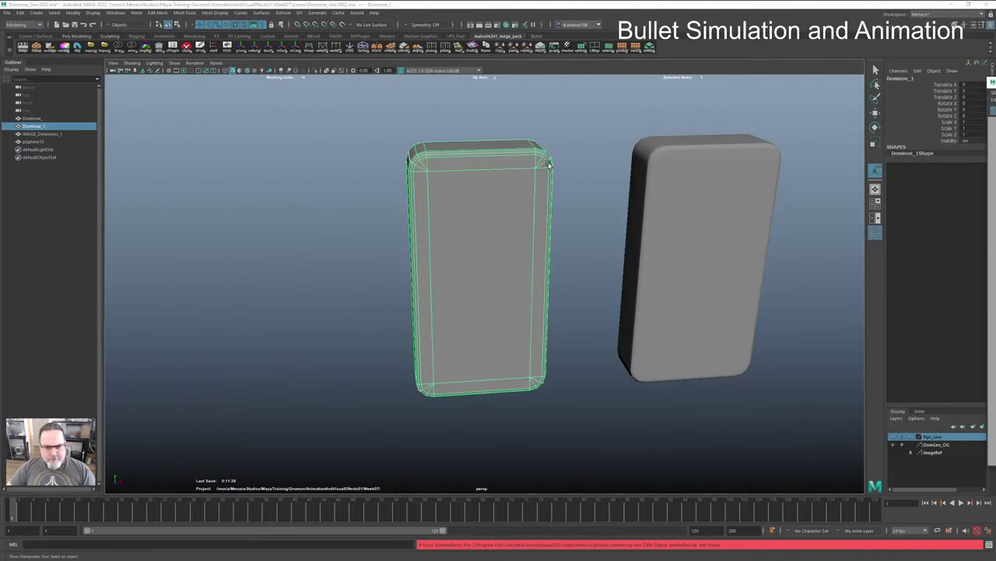
{"action": "mouse_move", "coordinate": [475, 225]}
{"action": "left_mouse_down", "text": "alt"}
{"action": "mouse_move", "coordinate": [465, 223]}
{"action": "mouse_move", "coordinate": [490, 228]}
{"action": "mouse_move", "coordinate": [460, 225]}
{"action": "mouse_move", "coordinate": [478, 222]}
{"action": "left_mouse_up", "text": "alt"}
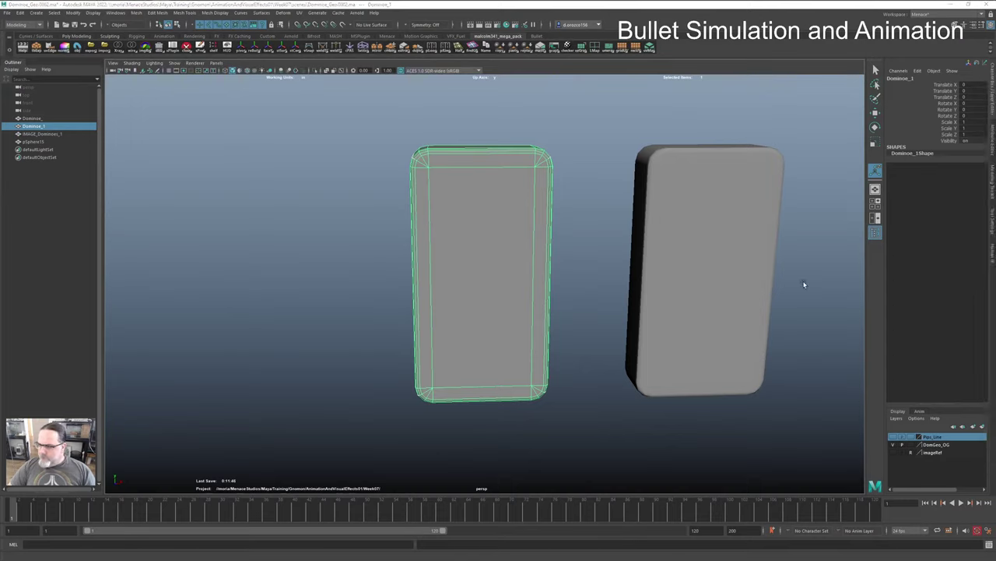
{"action": "key", "text": "t"}
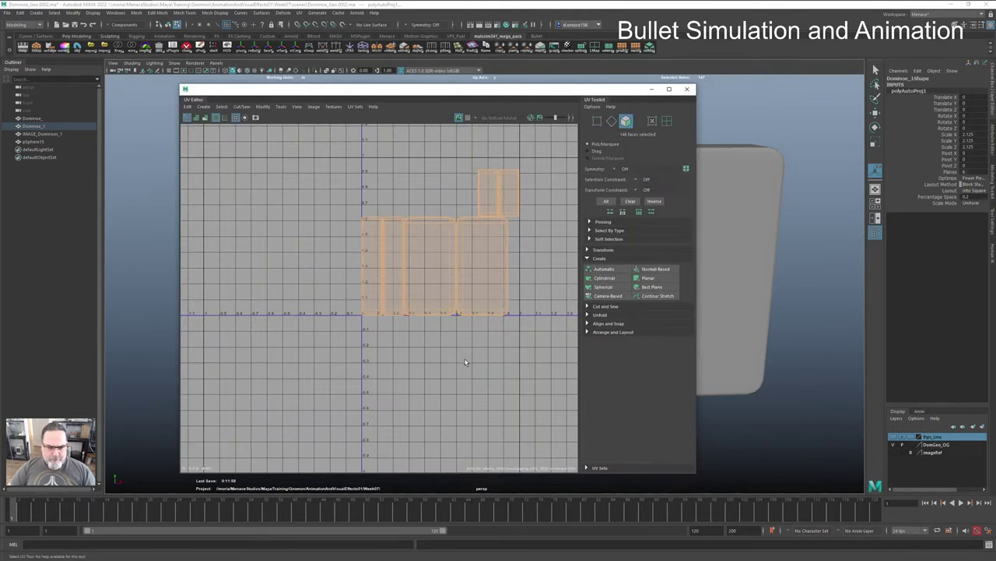
Step: Switch to UV Shell selection and move the two large shells below the 0 line
{"action": "left_click", "coordinate": [465, 361]}
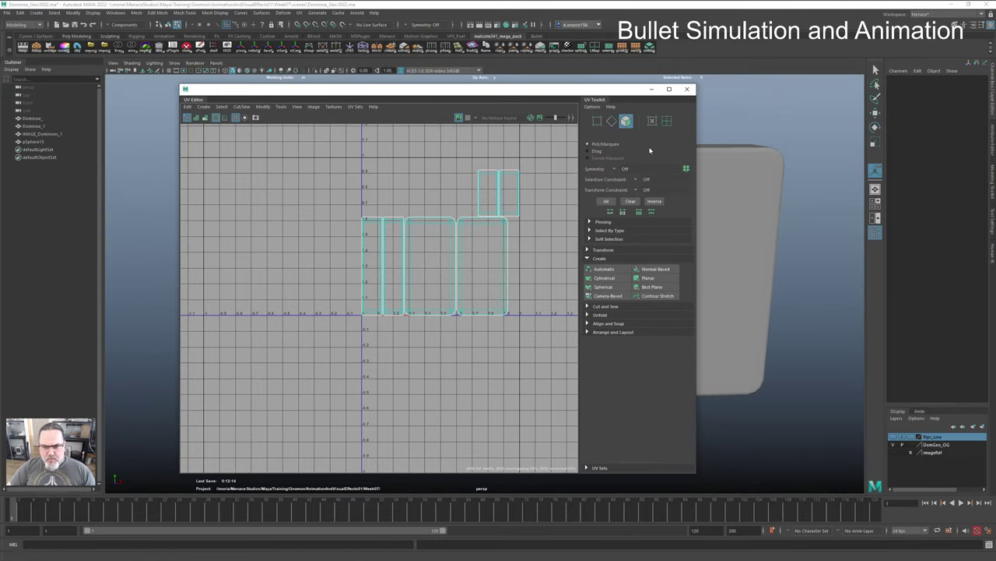
{"action": "right_click_drag", "start_coordinate": [537, 246], "coordinate": [545, 242]}
{"action": "left_click", "coordinate": [406, 285]}
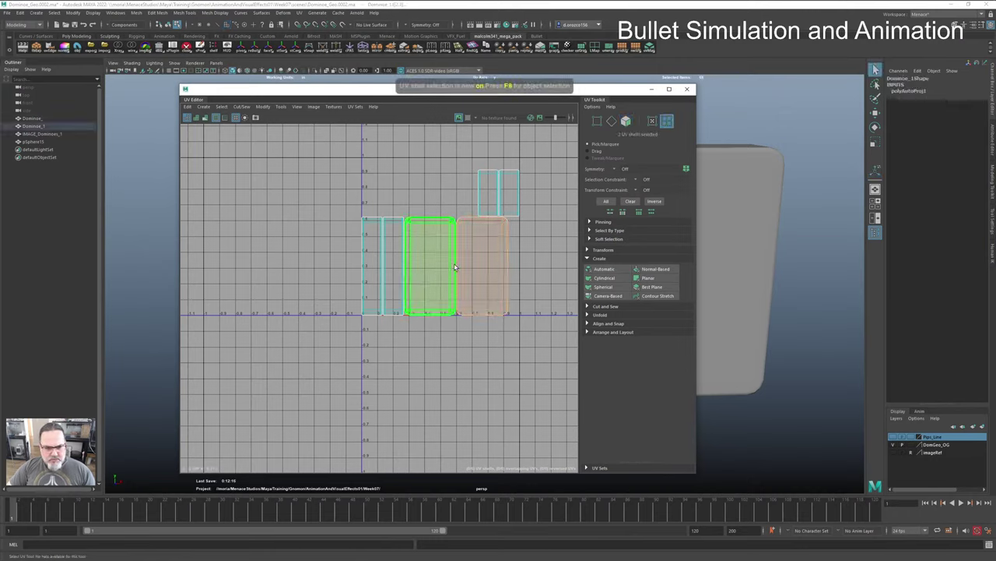
{"action": "left_click", "coordinate": [470, 267], "text": "shift"}
{"action": "key", "text": "w"}
{"action": "left_click_drag", "start_coordinate": [457, 267], "coordinate": [475, 379]}
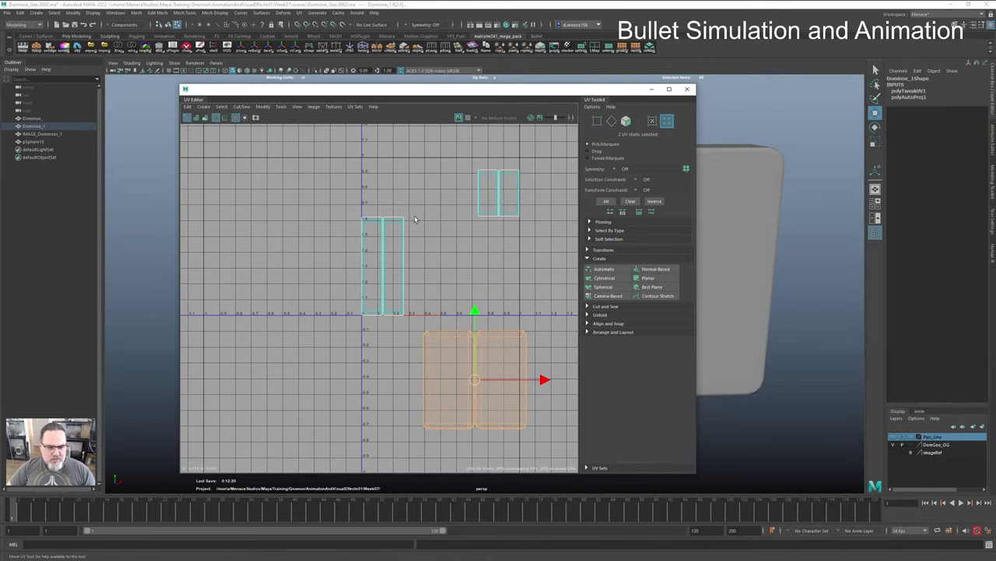
Step: Select the narrow left shell, move the UV Editor aside, and frame the domino at an angle
{"action": "left_click", "coordinate": [393, 249]}
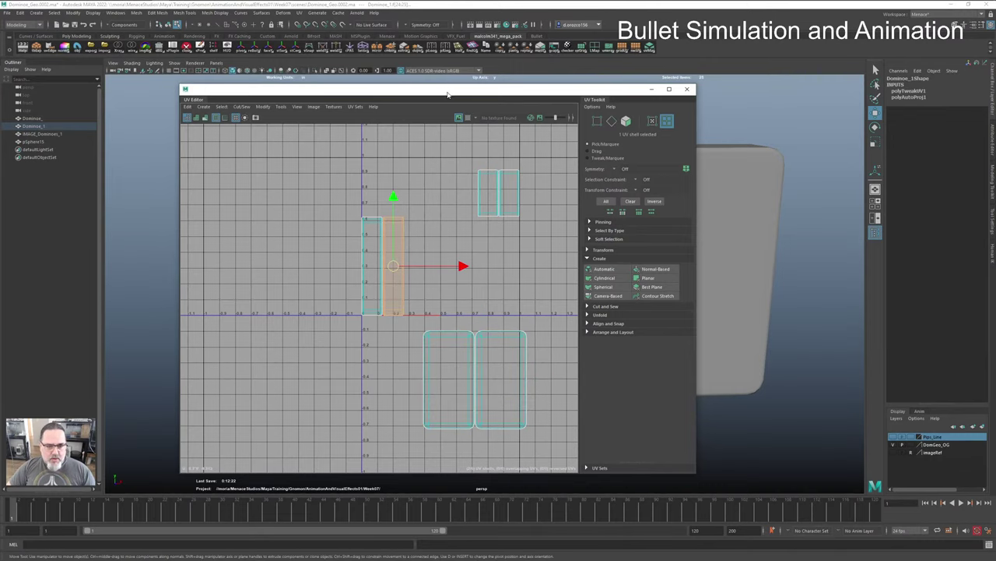
{"action": "left_click_drag", "start_coordinate": [451, 91], "coordinate": [592, 99]}
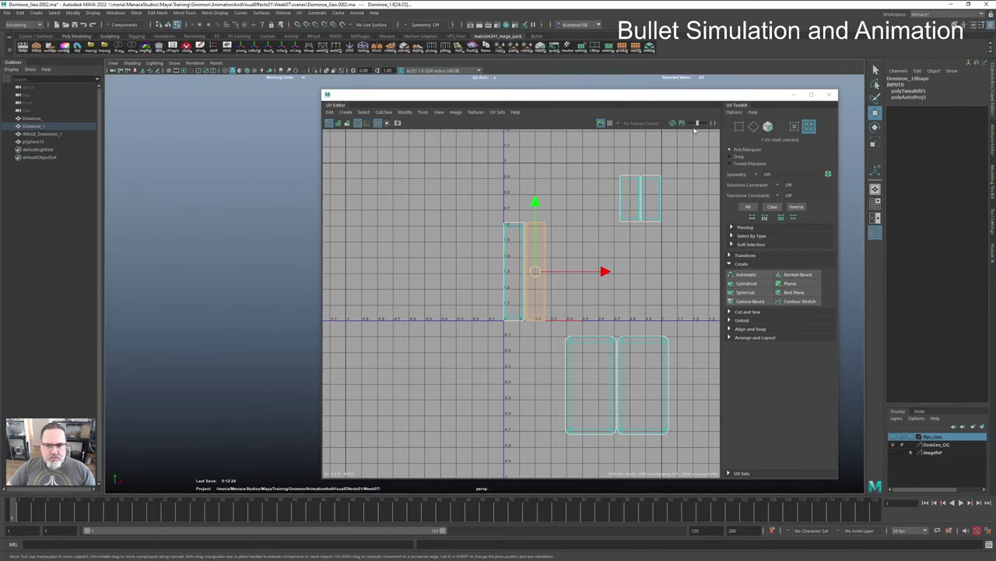
{"action": "left_click_drag", "start_coordinate": [678, 100], "coordinate": [788, 118]}
{"action": "key", "text": "f"}
{"action": "left_click_drag", "start_coordinate": [383, 283], "coordinate": [298, 229], "text": "alt"}
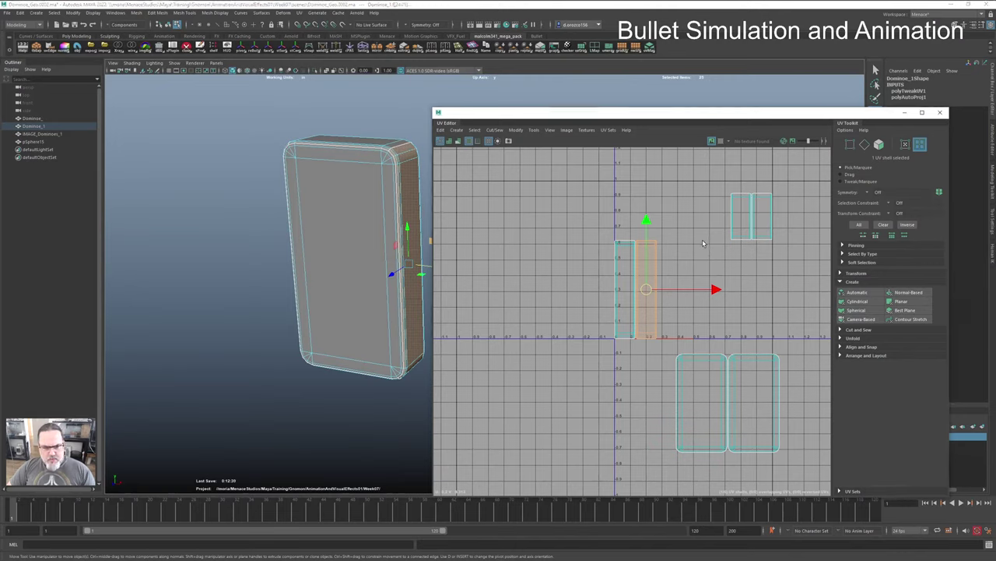
Step: Frame the tall left UV shell to inspect its top, then clear the selection
{"action": "left_click", "coordinate": [743, 222]}
{"action": "left_click", "coordinate": [760, 240]}
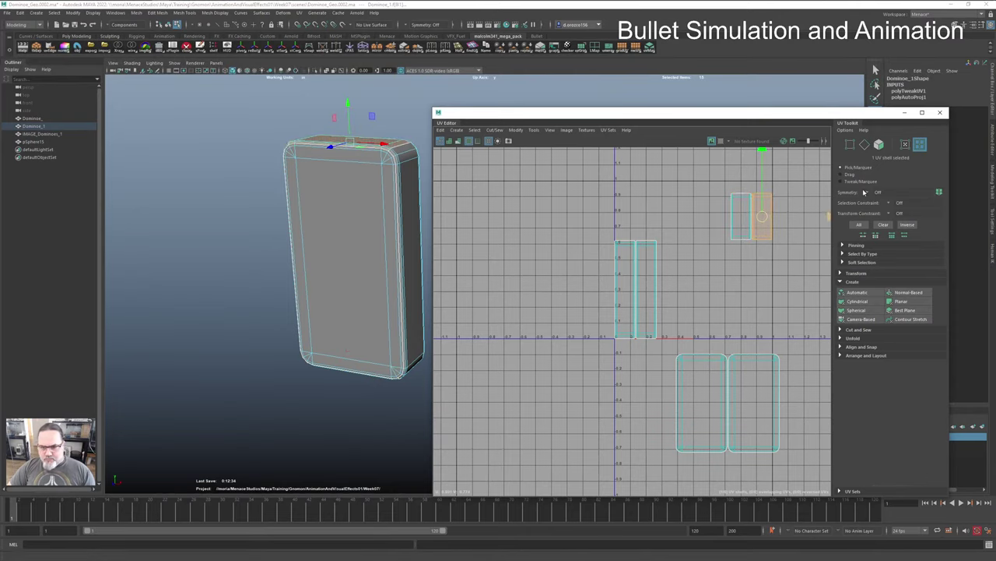
{"action": "left_click", "coordinate": [631, 270]}
{"action": "key", "text": "f"}
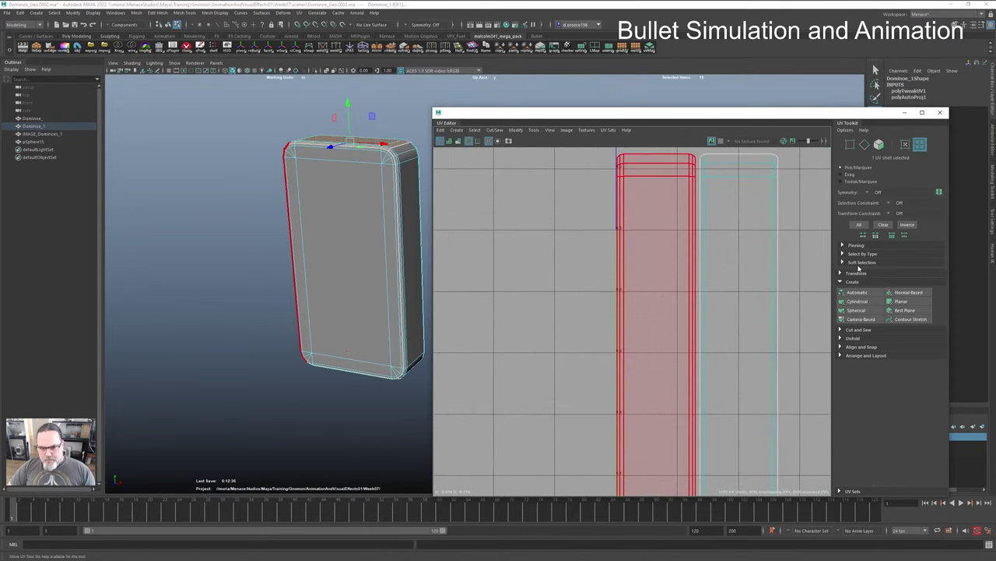
{"action": "middle_click_drag", "start_coordinate": [778, 256], "coordinate": [672, 310], "text": "alt"}
{"action": "scroll", "coordinate": [672, 310], "scroll_direction": "up", "scroll_amount": 1}
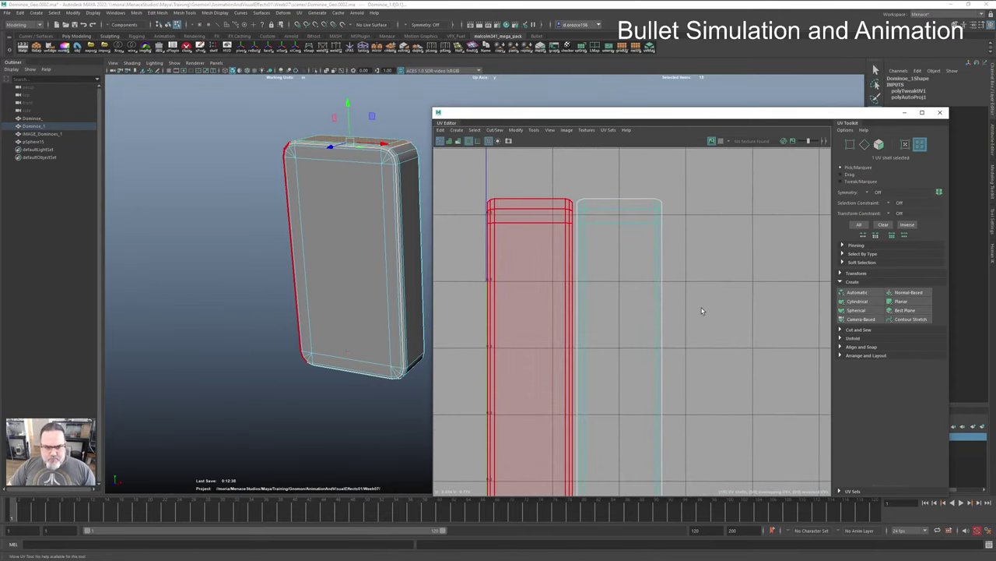
{"action": "left_click", "coordinate": [701, 309]}
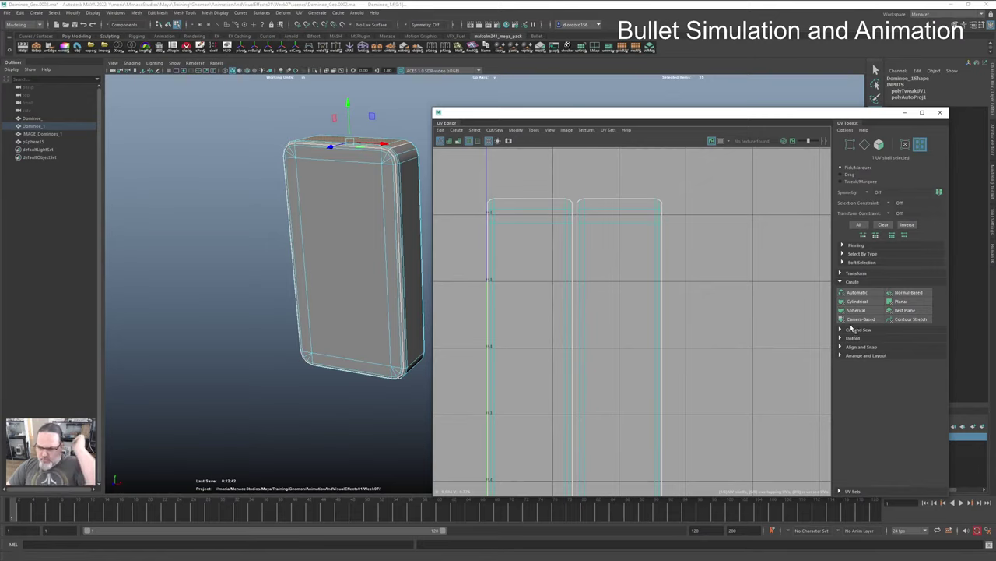
Step: Select the right strip's top edge and Stitch Together it onto the left strip
{"action": "left_click", "coordinate": [864, 145]}
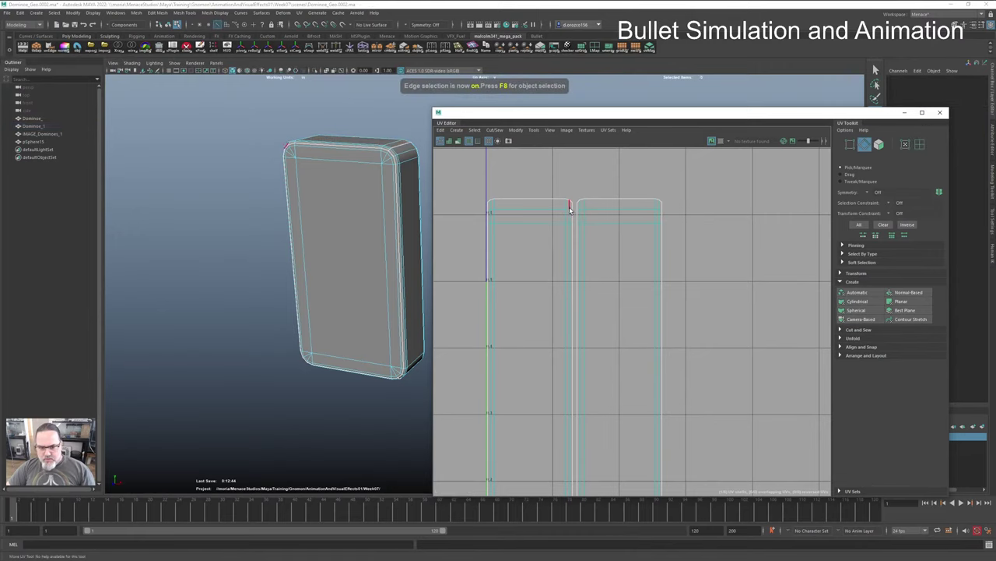
{"action": "left_click", "coordinate": [579, 203]}
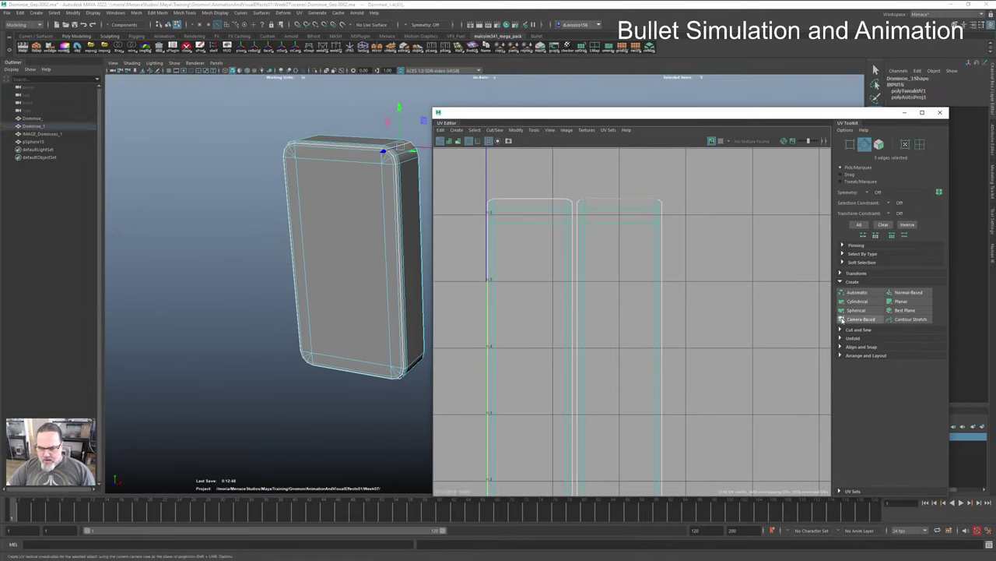
{"action": "left_click", "coordinate": [842, 331]}
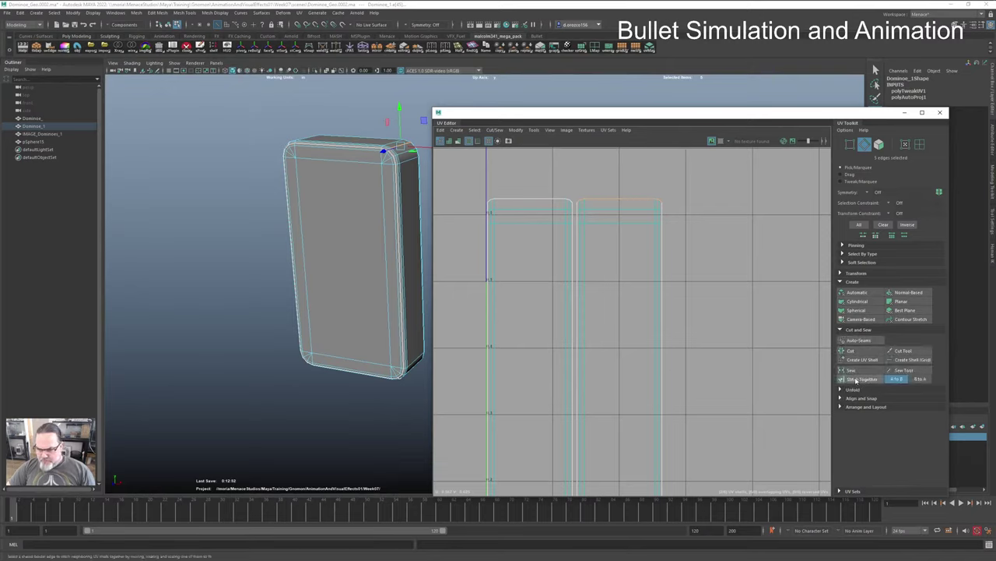
{"action": "left_click", "coordinate": [856, 379]}
Step: Stitch the shell's whole top border, then undo that stitch
{"action": "middle_click_drag", "start_coordinate": [666, 236], "coordinate": [653, 309], "text": "alt"}
{"action": "left_click", "coordinate": [652, 256]}
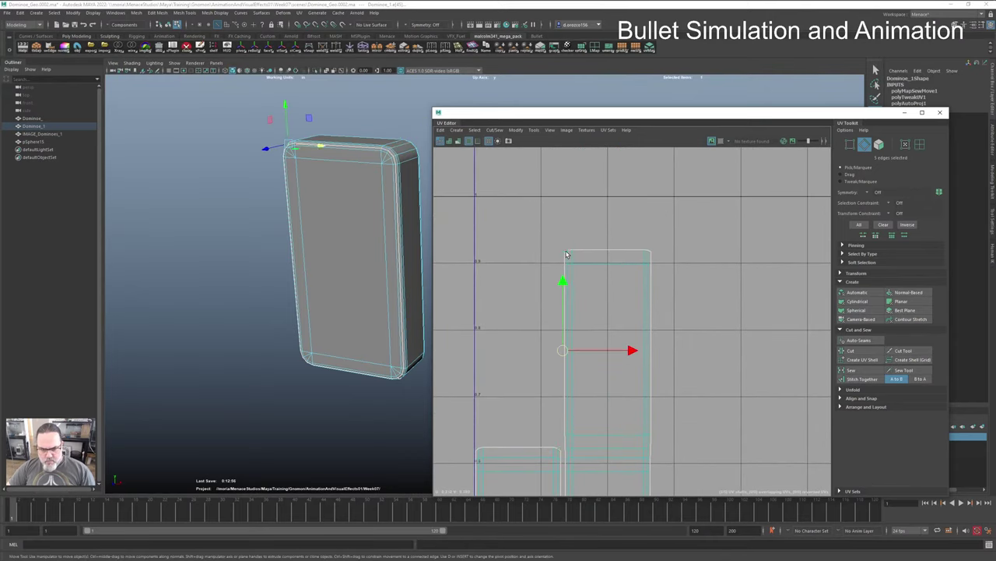
{"action": "double_click", "coordinate": [651, 251]}
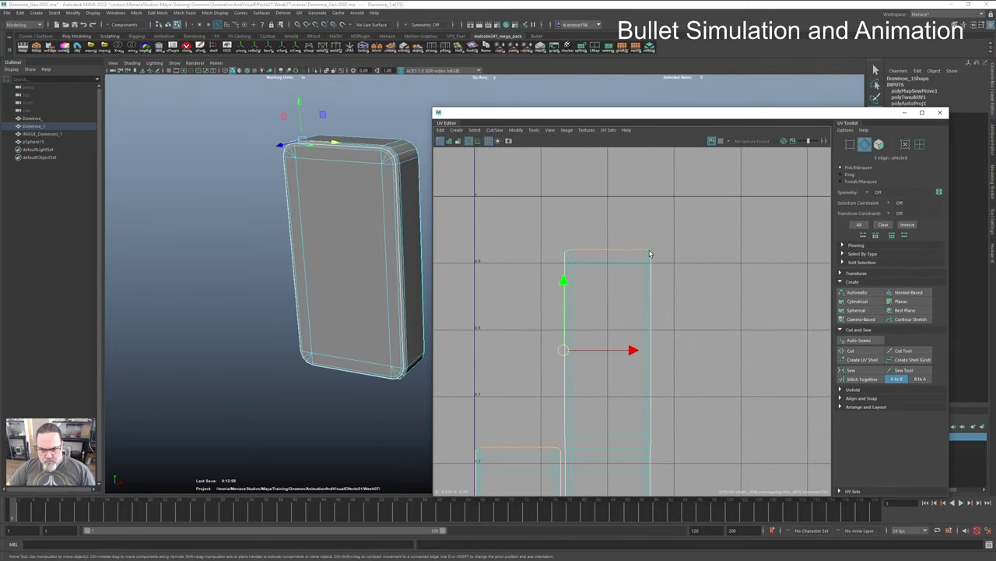
{"action": "left_click", "coordinate": [872, 379]}
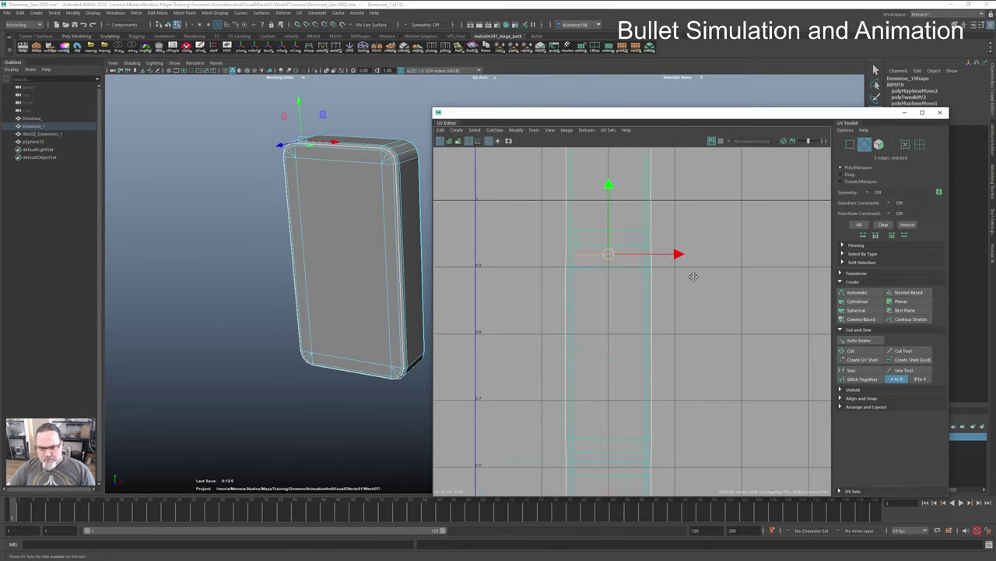
{"action": "middle_click_drag", "start_coordinate": [687, 334], "coordinate": [725, 436], "text": "alt"}
{"action": "middle_click_drag", "start_coordinate": [695, 264], "coordinate": [694, 286], "text": "alt"}
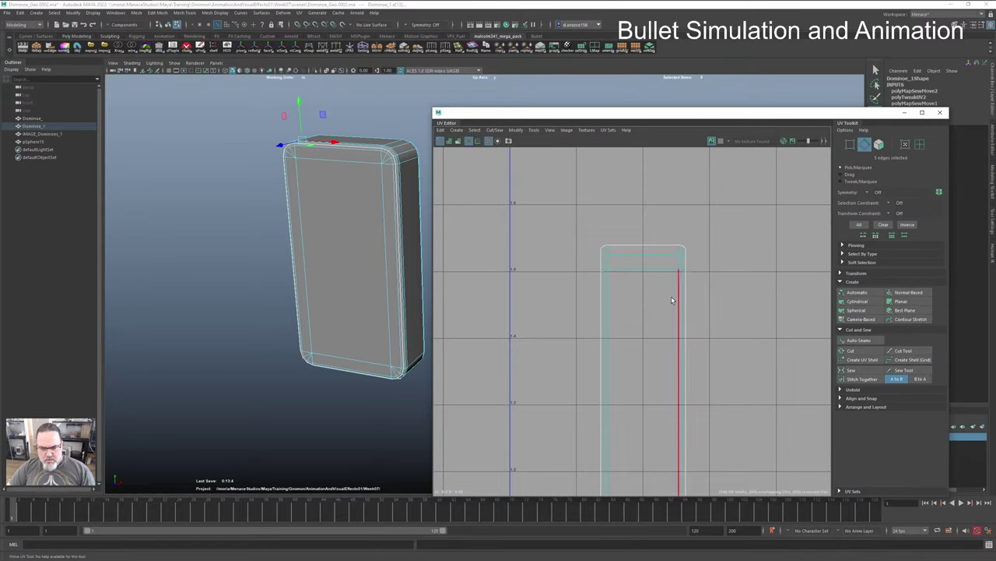
{"action": "key", "text": "ctrl+z"}
Step: Bring all shells back into view and select the right shell's bottom edge
{"action": "scroll", "coordinate": [701, 387], "scroll_direction": "down", "scroll_amount": 3}
{"action": "middle_click_drag", "start_coordinate": [701, 387], "coordinate": [579, 244], "text": "alt"}
{"action": "scroll", "coordinate": [641, 218], "scroll_direction": "up", "scroll_amount": 3}
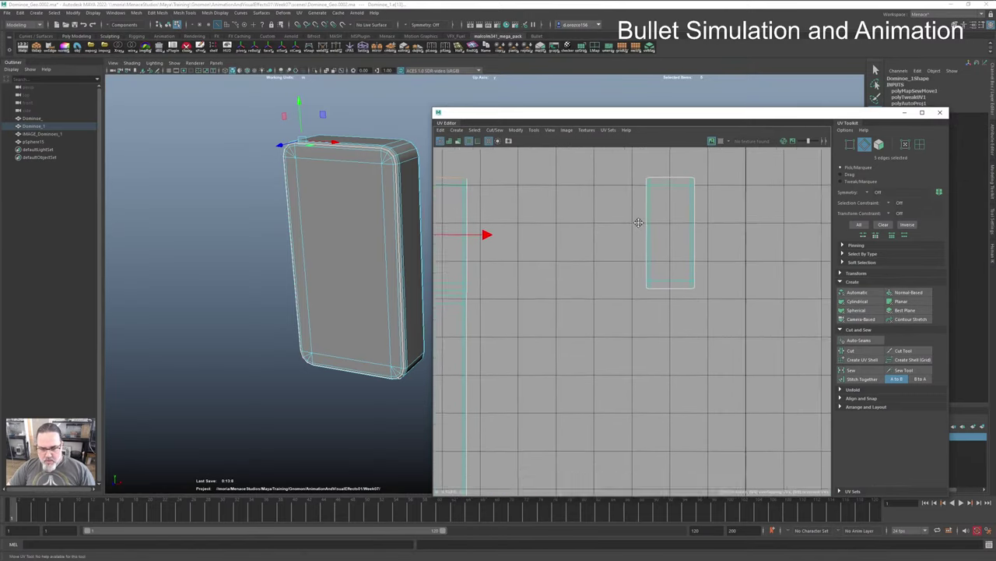
{"action": "scroll", "coordinate": [616, 403], "scroll_direction": "up", "scroll_amount": 3}
{"action": "middle_click_drag", "start_coordinate": [791, 388], "coordinate": [725, 428], "text": "alt"}
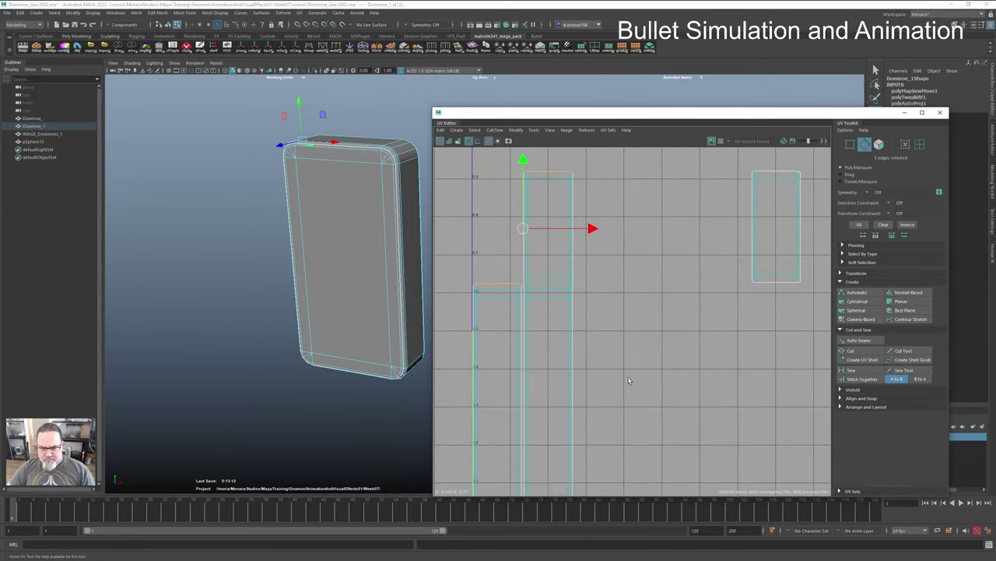
{"action": "middle_click_drag", "start_coordinate": [605, 420], "coordinate": [666, 381], "text": "alt"}
{"action": "left_click", "coordinate": [716, 337]}
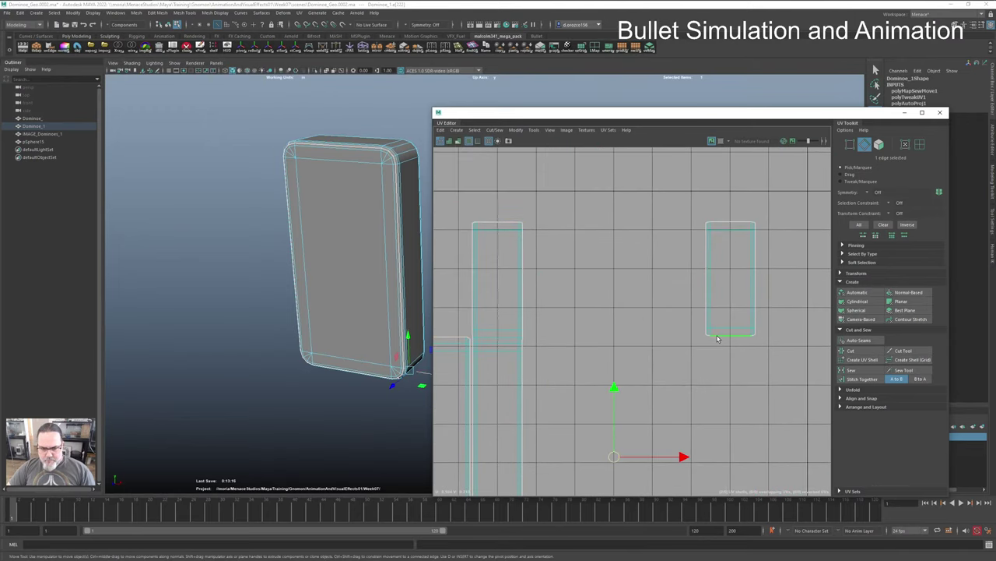
Step: Try selecting the right shell's top and bottom edges, then undo back to the earlier selection
{"action": "left_click", "coordinate": [730, 224]}
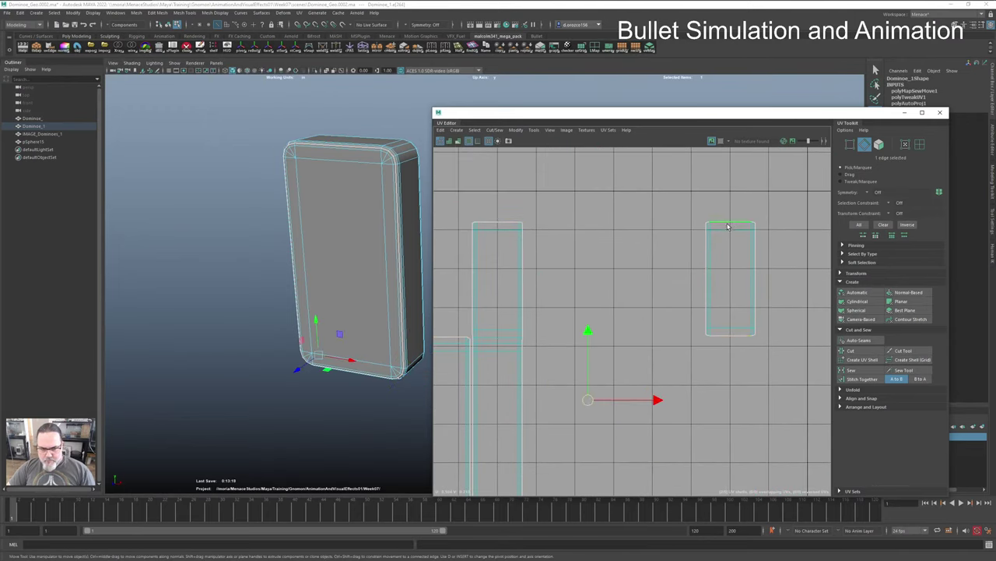
{"action": "middle_click_drag", "start_coordinate": [651, 314], "coordinate": [684, 298], "text": "alt"}
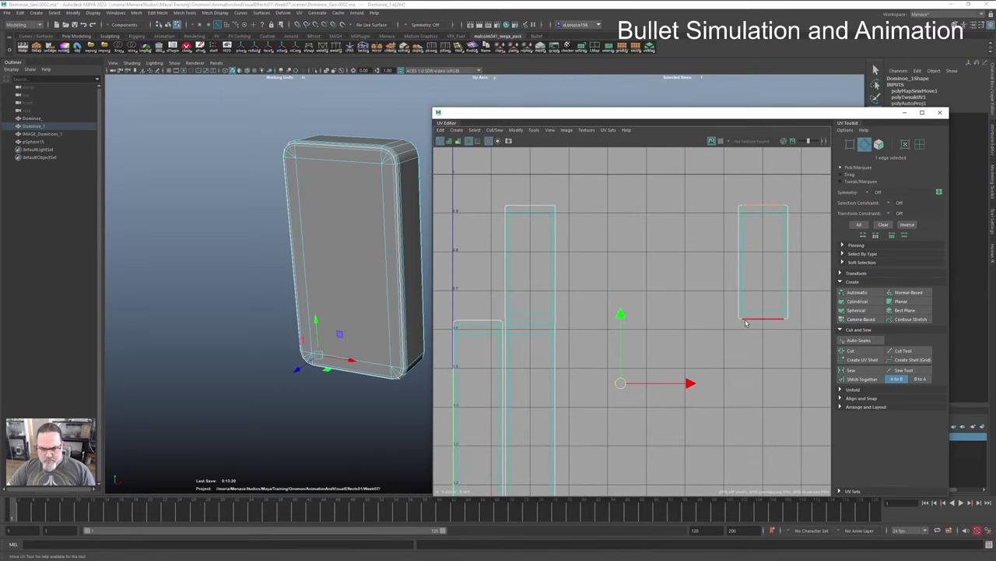
{"action": "left_click", "coordinate": [752, 320]}
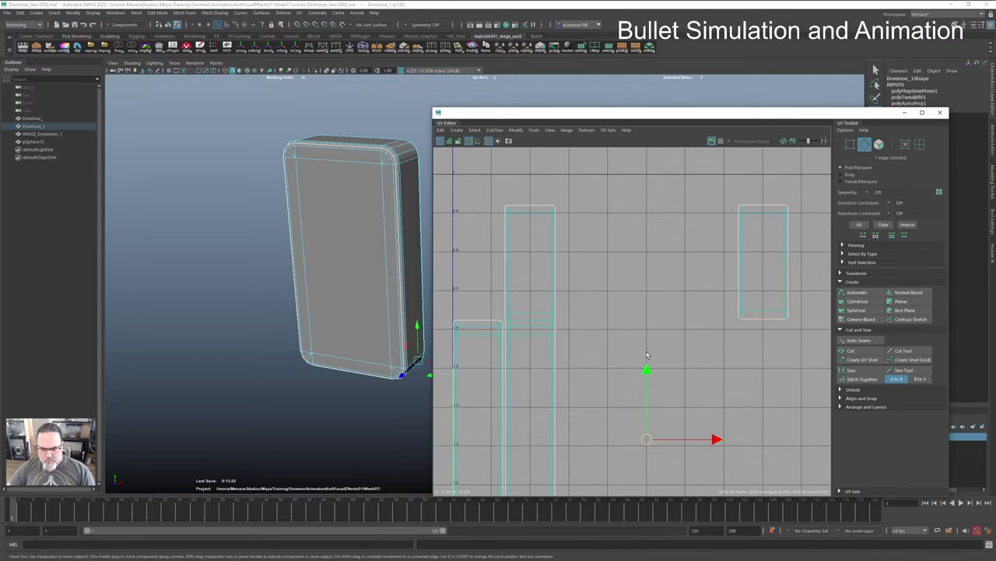
{"action": "middle_click_drag", "start_coordinate": [593, 389], "coordinate": [634, 231], "text": "alt"}
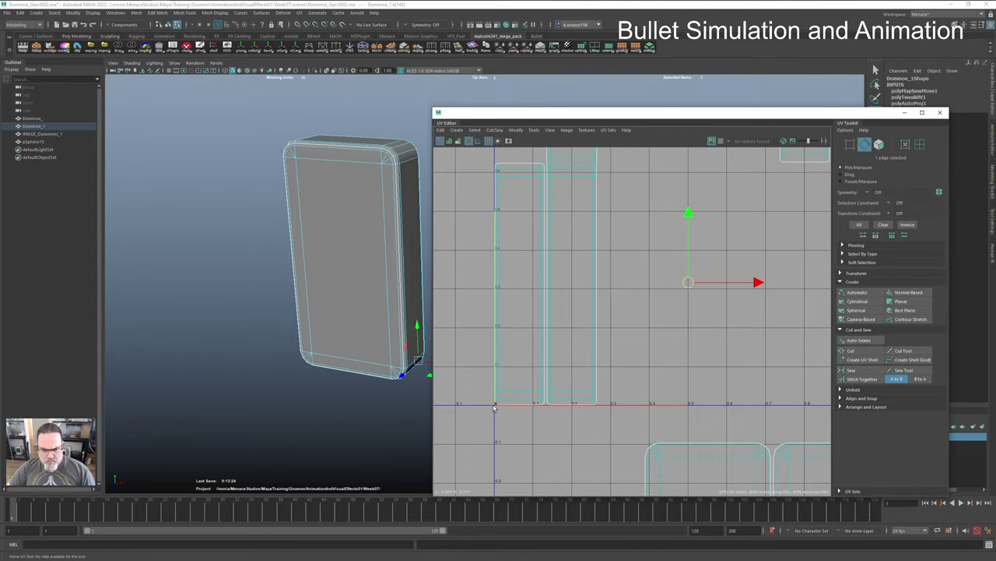
{"action": "middle_click_drag", "start_coordinate": [662, 316], "coordinate": [600, 477], "text": "alt"}
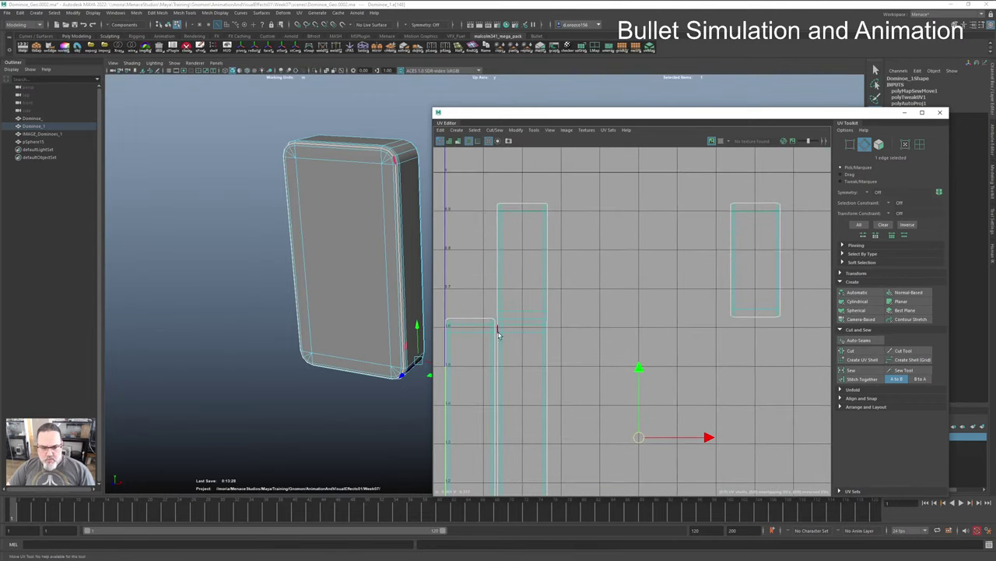
{"action": "middle_click_drag", "start_coordinate": [532, 384], "coordinate": [553, 234], "text": "alt"}
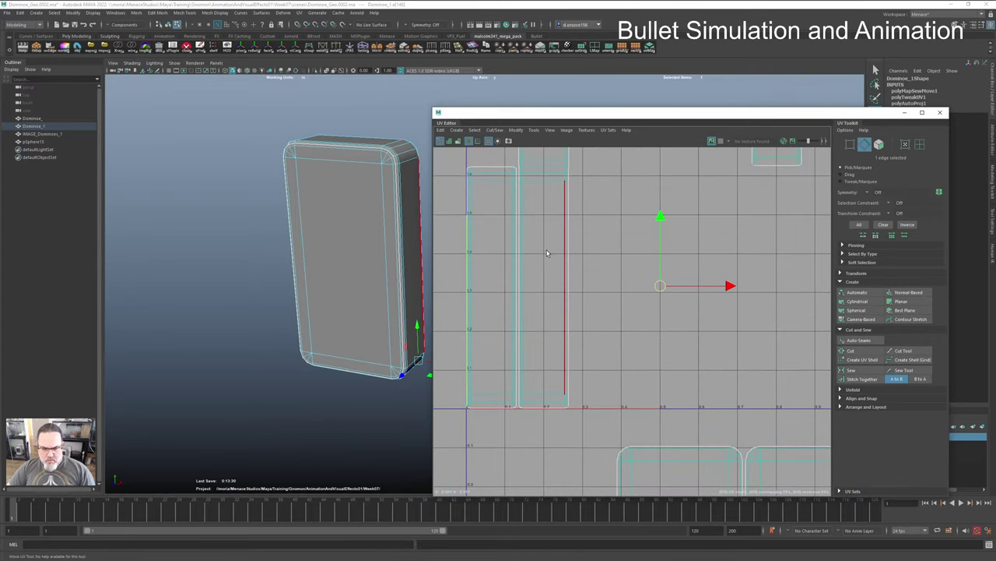
{"action": "middle_click_drag", "start_coordinate": [599, 248], "coordinate": [600, 363], "text": "alt"}
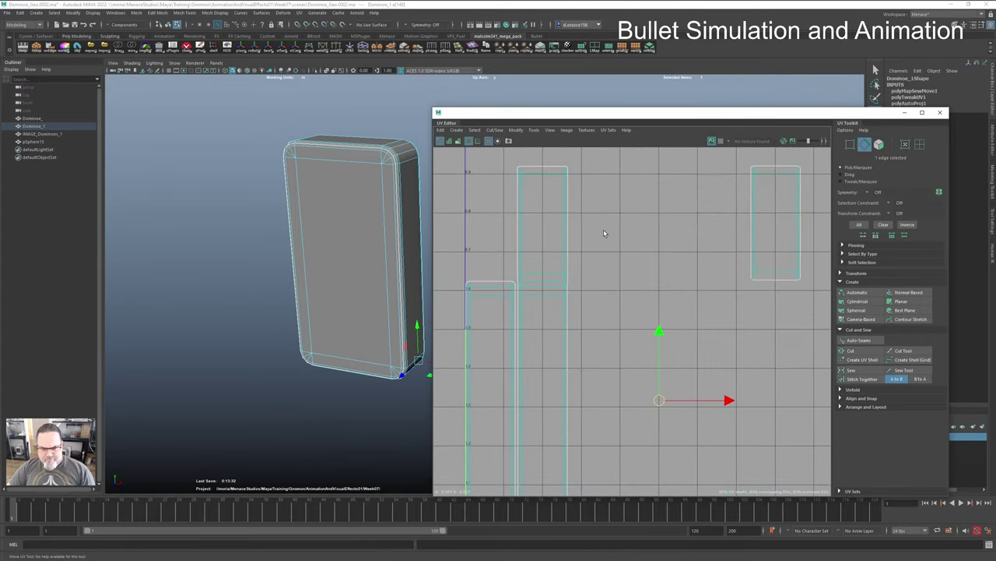
{"action": "key", "text": "ctrl+z"}
{"action": "key", "text": "ctrl+z"}
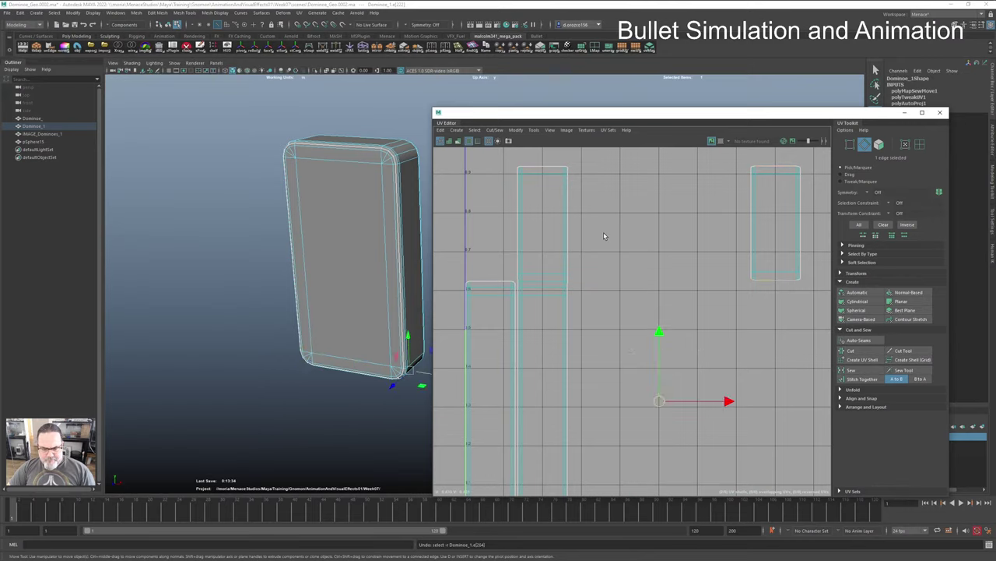
{"action": "key", "text": "ctrl+z"}
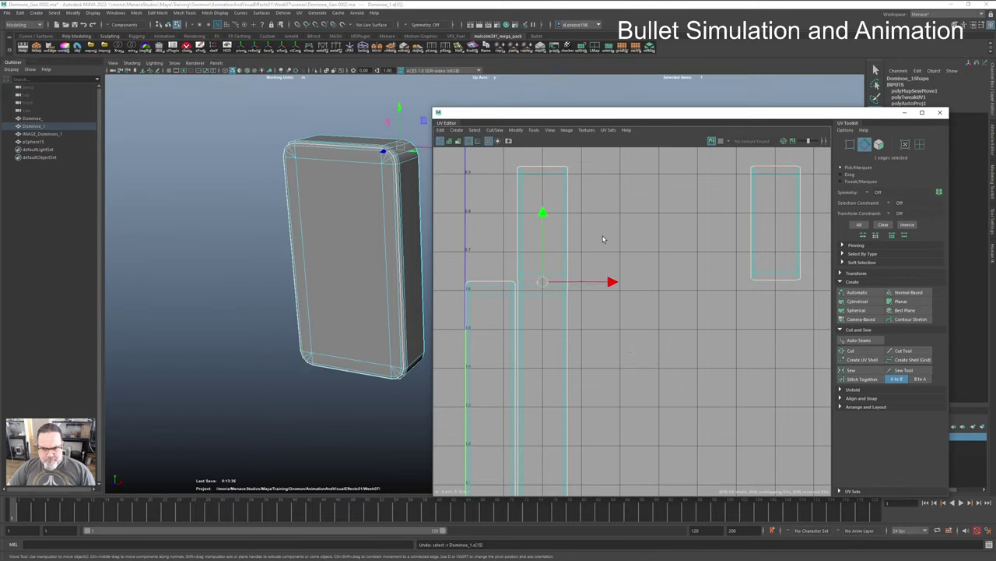
Step: Select the lower-left shell's top border edges and stitch the right shell onto it
{"action": "left_click", "coordinate": [484, 286]}
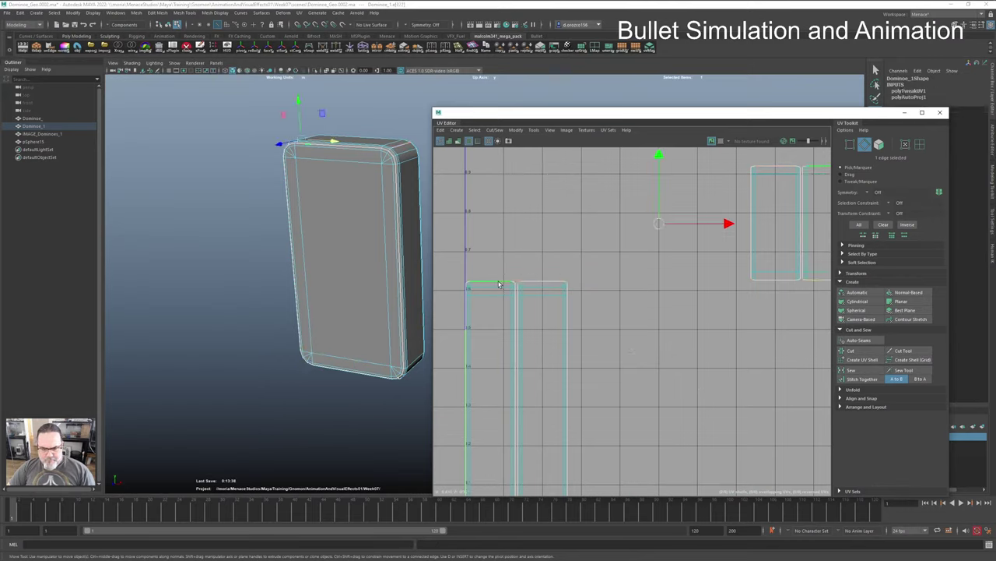
{"action": "scroll", "coordinate": [484, 286], "scroll_direction": "up", "scroll_amount": 4}
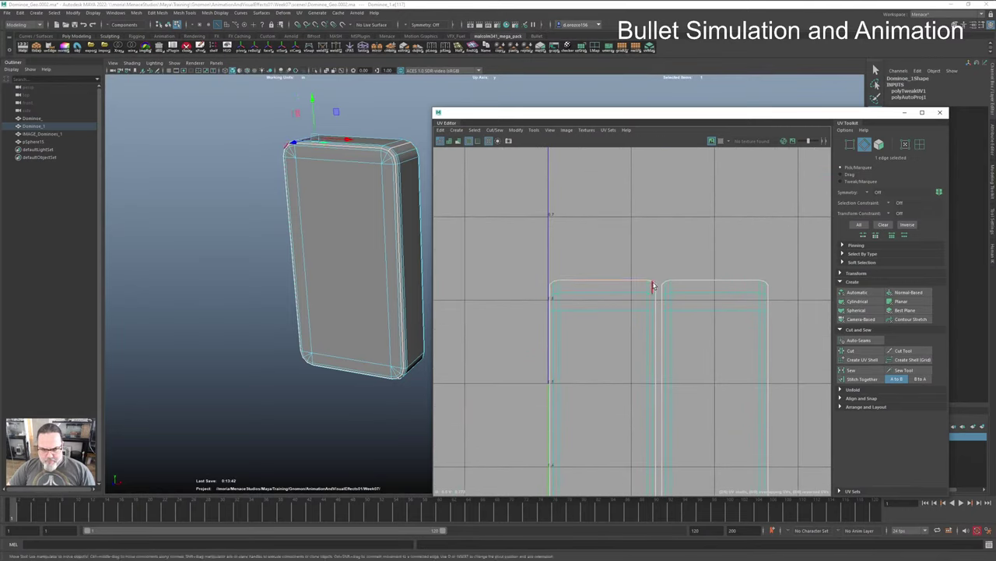
{"action": "left_click", "coordinate": [653, 285], "text": "shift"}
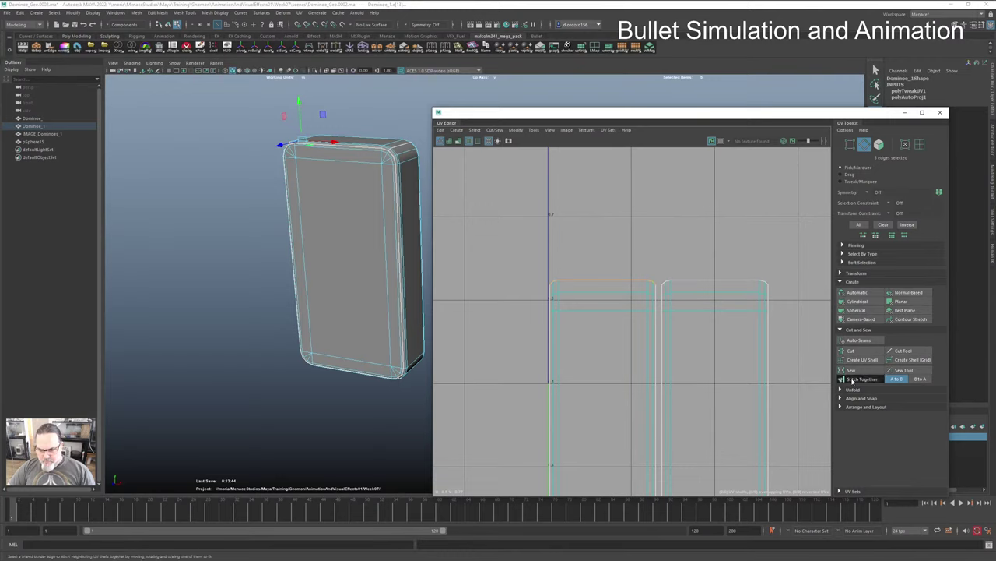
{"action": "left_click", "coordinate": [858, 379]}
Step: Select an edge along the right shell's bottom and stitch the remaining shells there
{"action": "middle_click_drag", "start_coordinate": [739, 310], "coordinate": [568, 253], "text": "alt"}
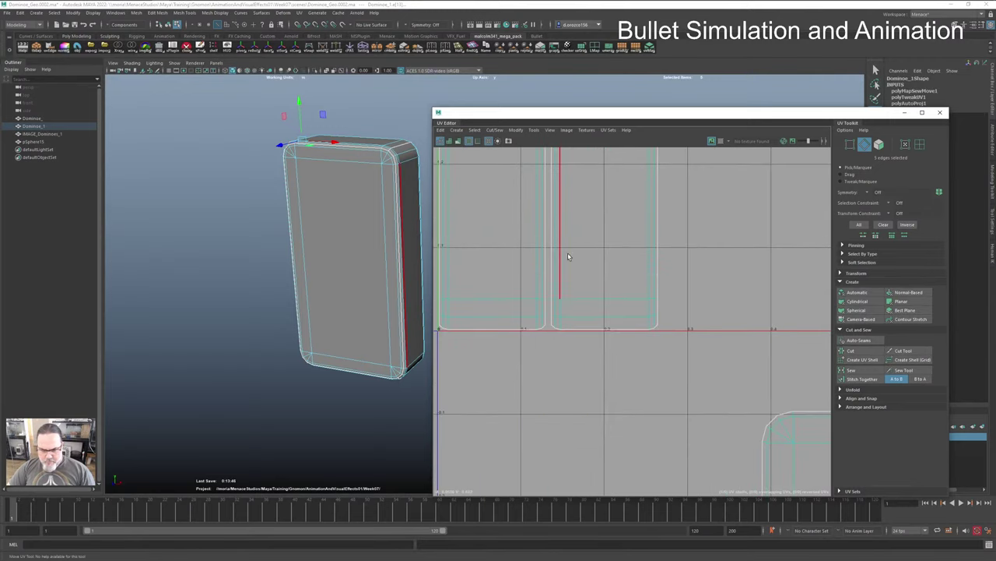
{"action": "left_click", "coordinate": [599, 327]}
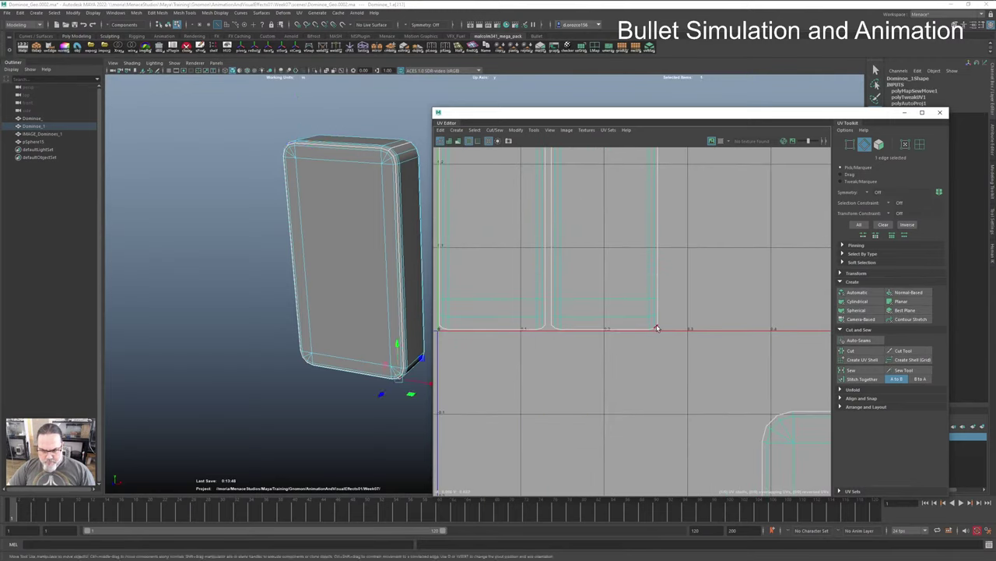
{"action": "left_click", "coordinate": [860, 378]}
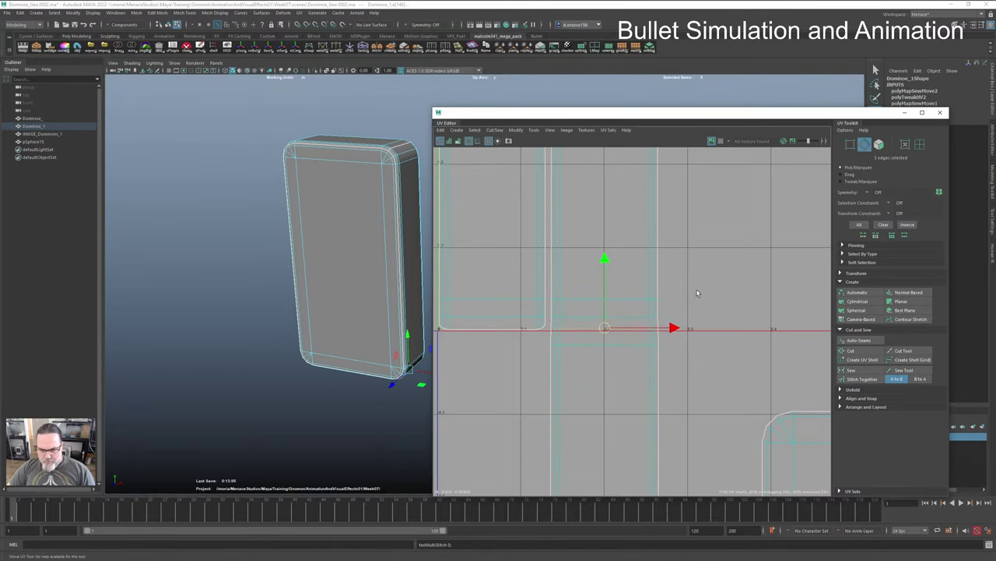
{"action": "scroll", "coordinate": [511, 276], "scroll_direction": "down", "scroll_amount": 3}
{"action": "scroll", "coordinate": [545, 296], "scroll_direction": "down", "scroll_amount": 4}
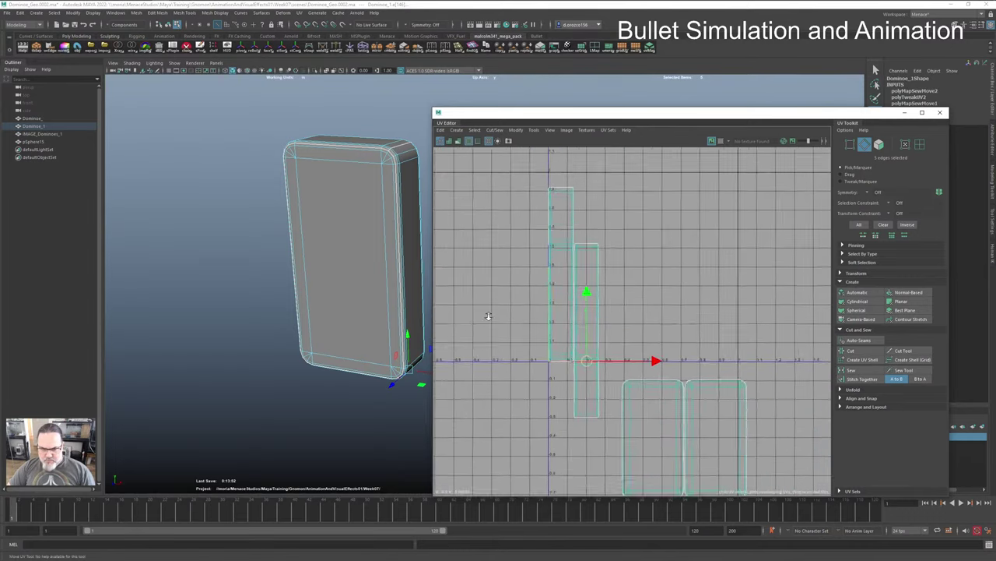
Step: Select all four of Dominoe_1's UV shells and place the uvMapper toolbox left of the viewport
{"action": "left_click", "coordinate": [920, 144]}
{"action": "left_click", "coordinate": [712, 433]}
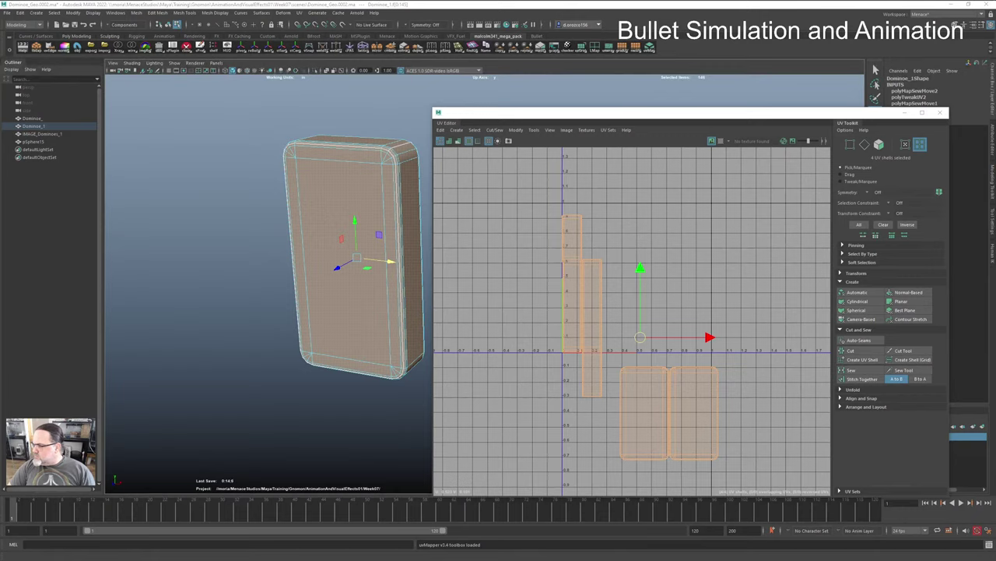
{"action": "left_click_drag", "start_coordinate": [452, 182], "coordinate": [207, 145]}
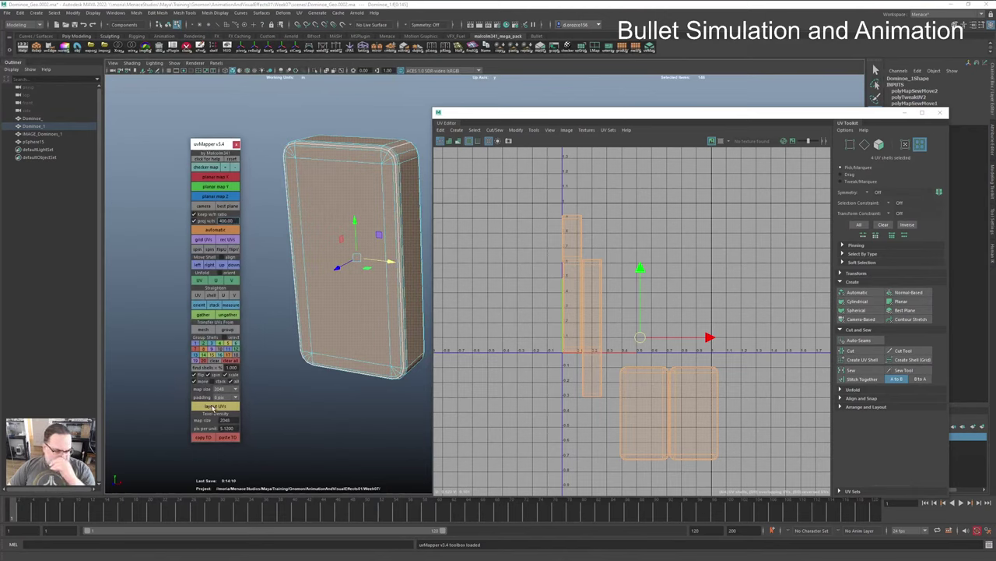
Step: Pack Dominoe_1's four UV shells into 0–1 space with uvMapper layout, check the shells, then deselect
{"action": "left_click", "coordinate": [212, 405]}
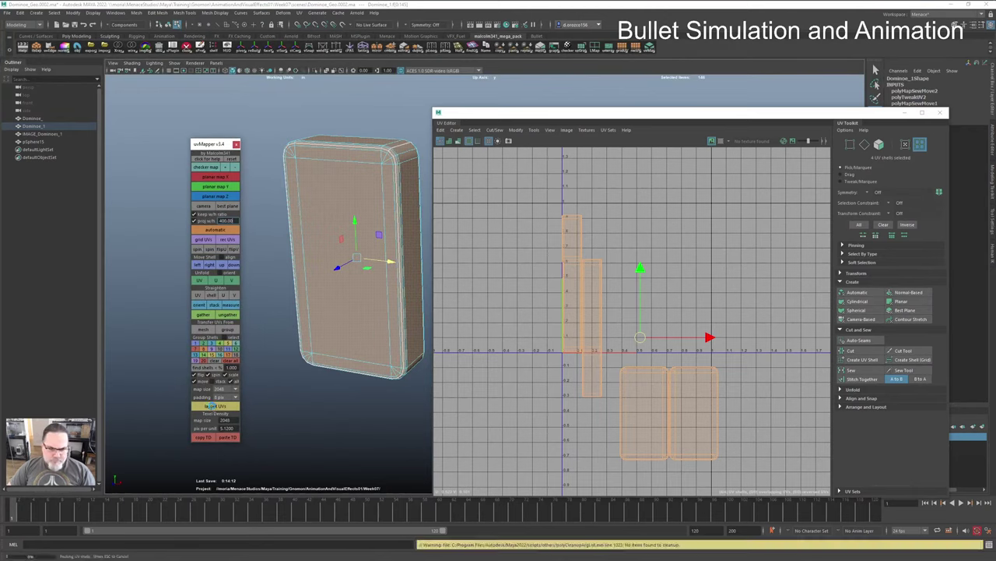
{"action": "left_click", "coordinate": [697, 378]}
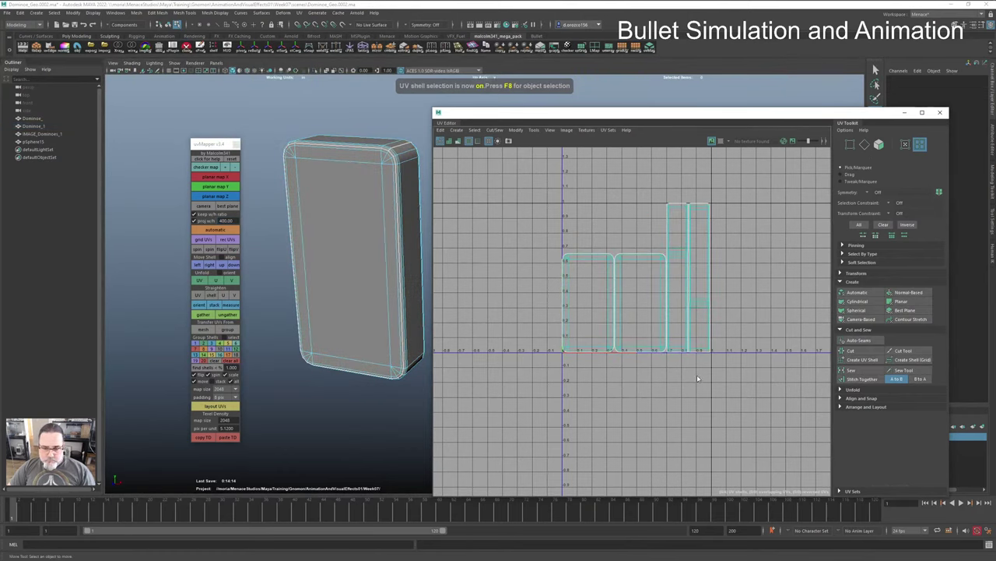
{"action": "left_click", "coordinate": [604, 331]}
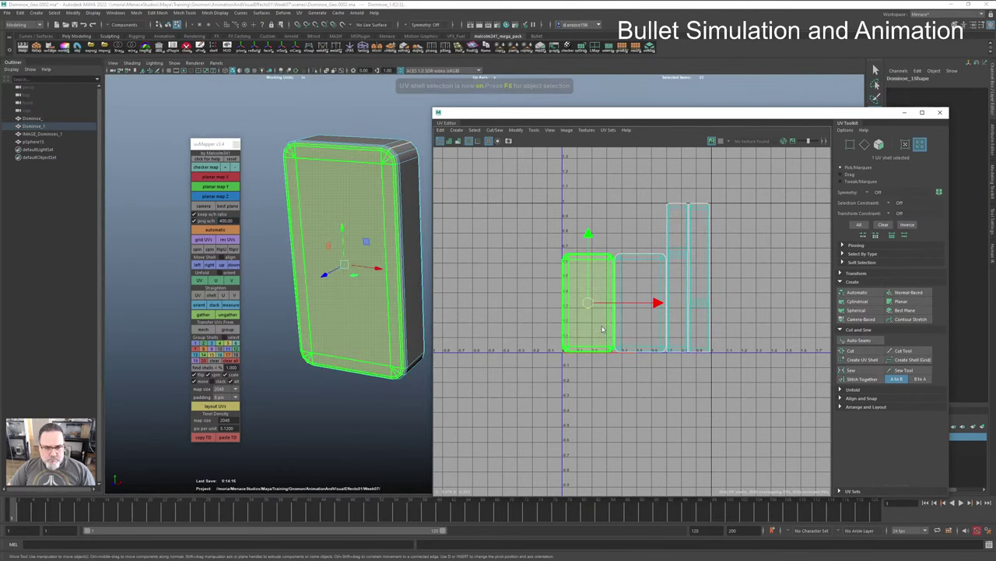
{"action": "left_click", "coordinate": [656, 330]}
{"action": "left_click", "coordinate": [589, 331]}
{"action": "left_click", "coordinate": [396, 337]}
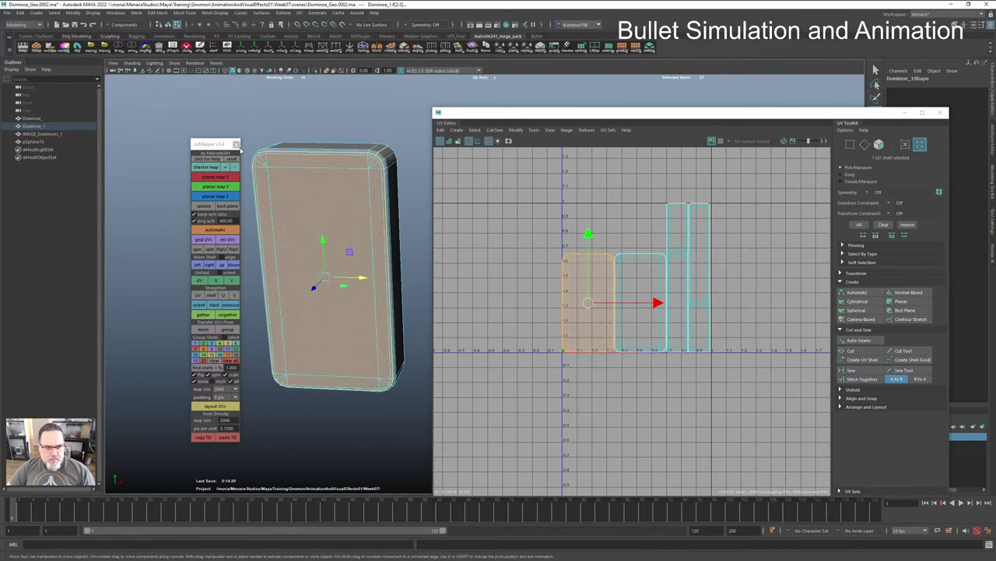
{"action": "scroll", "coordinate": [685, 304], "scroll_direction": "up", "scroll_amount": 3}
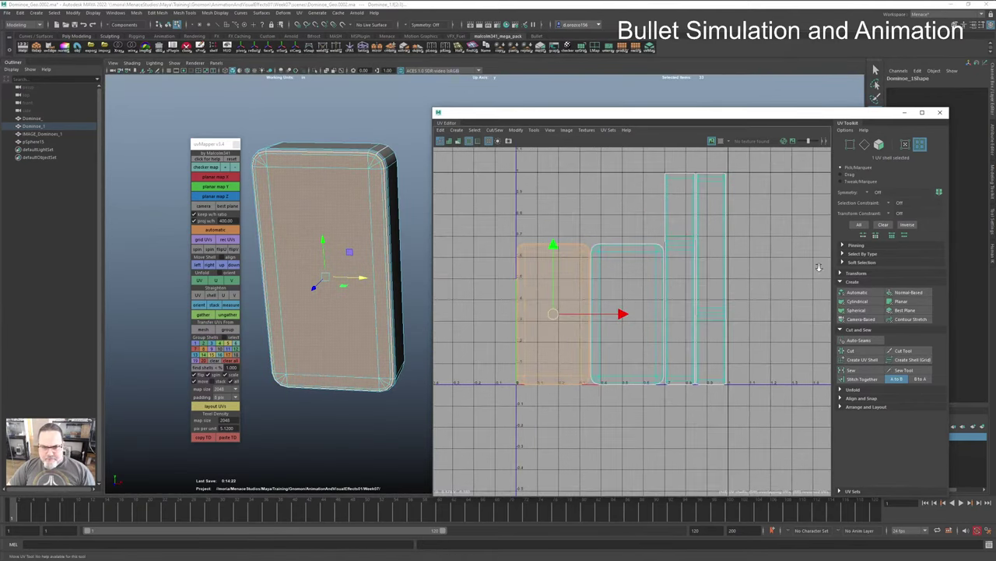
{"action": "scroll", "coordinate": [692, 323], "scroll_direction": "up", "scroll_amount": 3}
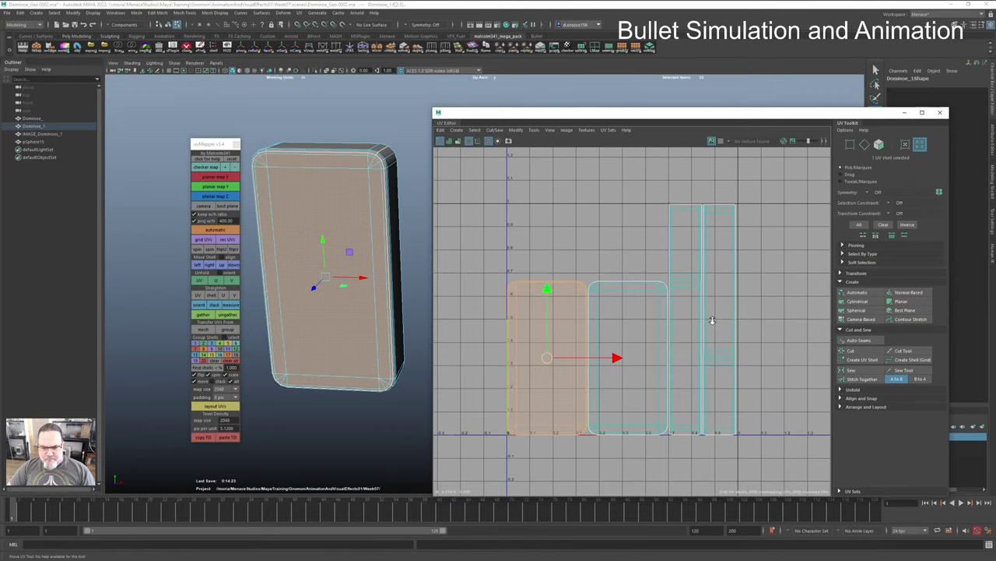
{"action": "left_click", "coordinate": [772, 320]}
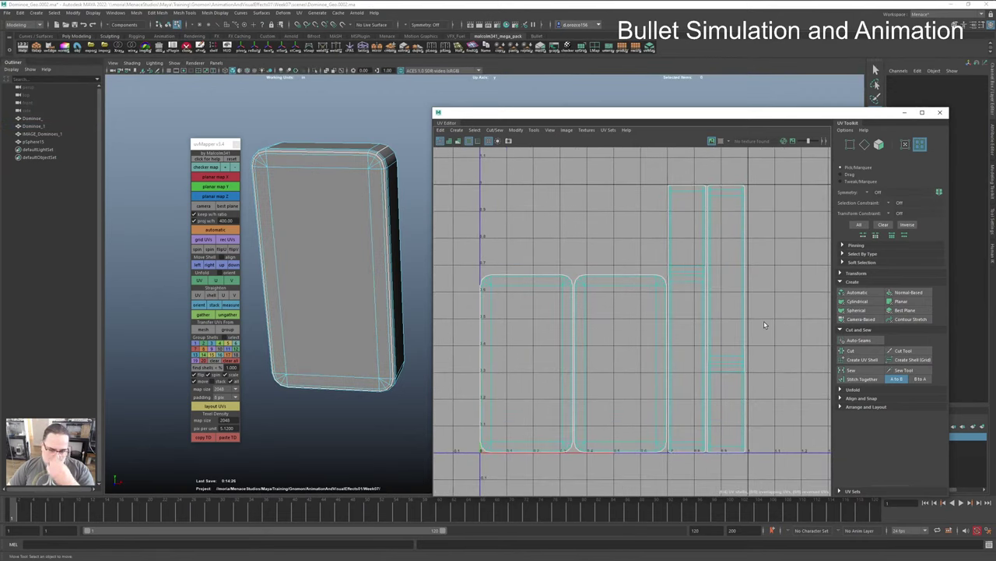
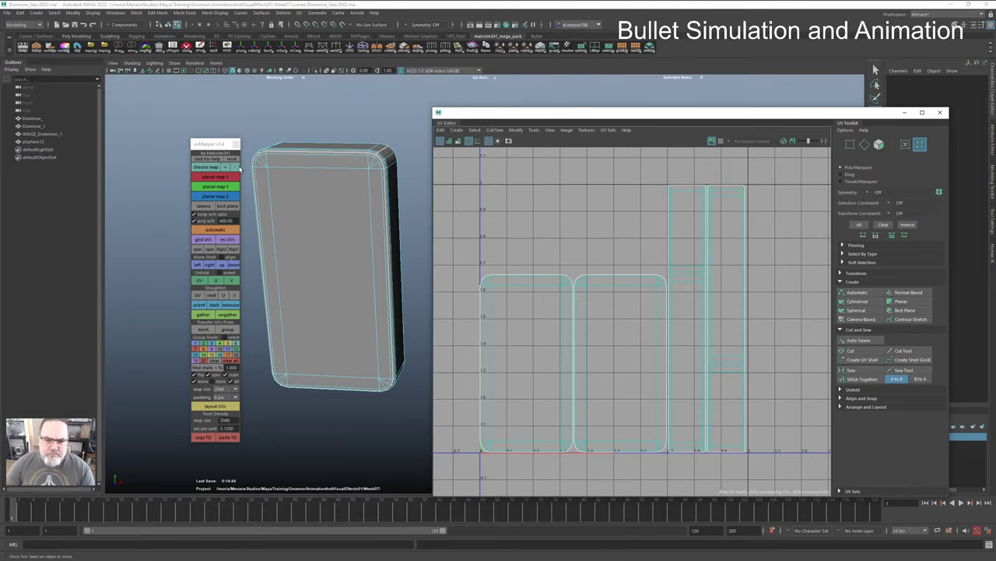
Step: Open the 2048 by 2048 UV Snapshot Options for the domino's UV layout from the UV Editor
{"action": "left_click", "coordinate": [438, 130]}
{"action": "left_click", "coordinate": [438, 131]}
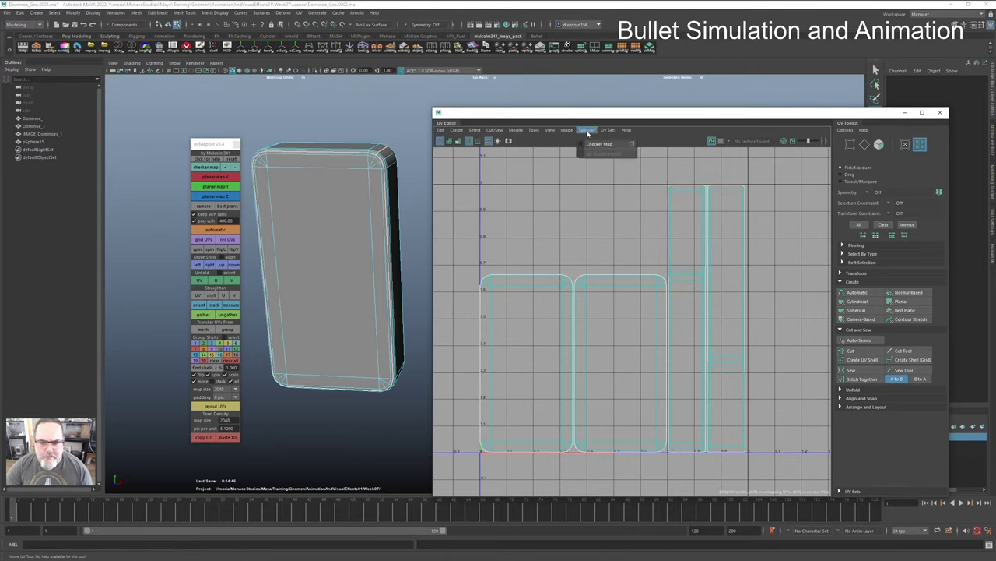
{"action": "left_click", "coordinate": [561, 131]}
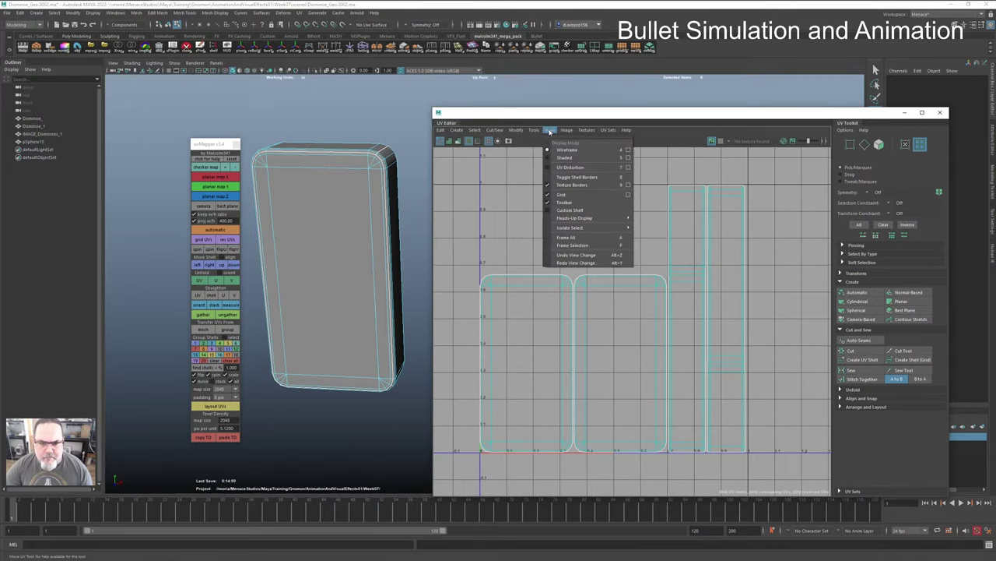
{"action": "mouse_move", "coordinate": [534, 130]}
{"action": "left_click", "coordinate": [662, 144]}
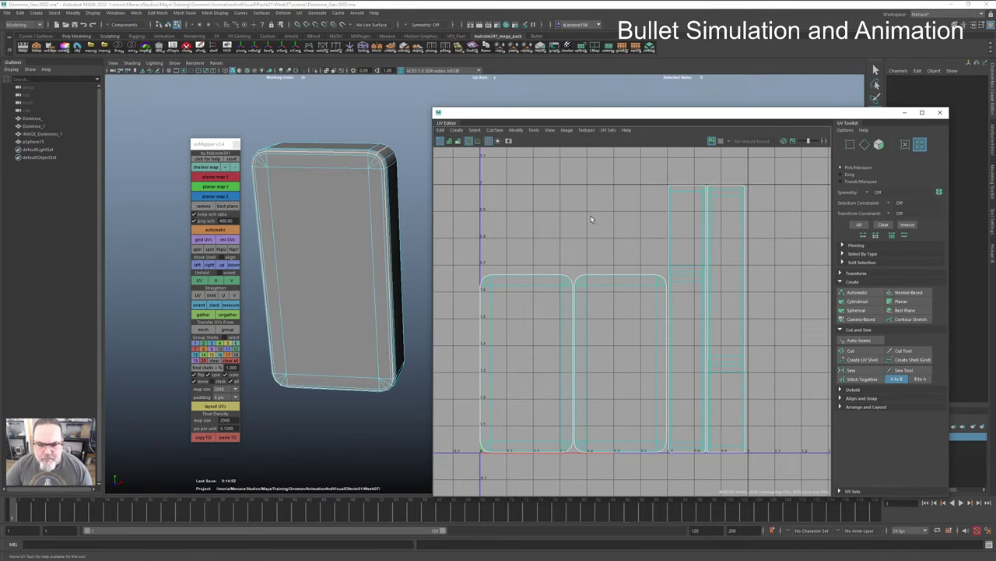
{"action": "middle_click_drag", "start_coordinate": [592, 218], "coordinate": [617, 216], "text": "alt"}
{"action": "right_click_drag", "start_coordinate": [617, 216], "coordinate": [670, 204], "text": "alt"}
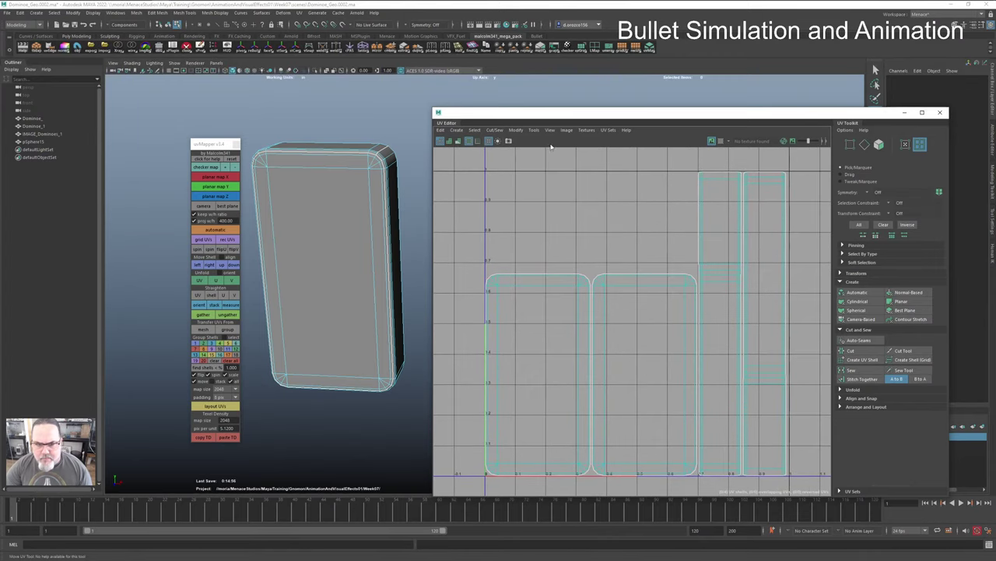
{"action": "left_click", "coordinate": [509, 141]}
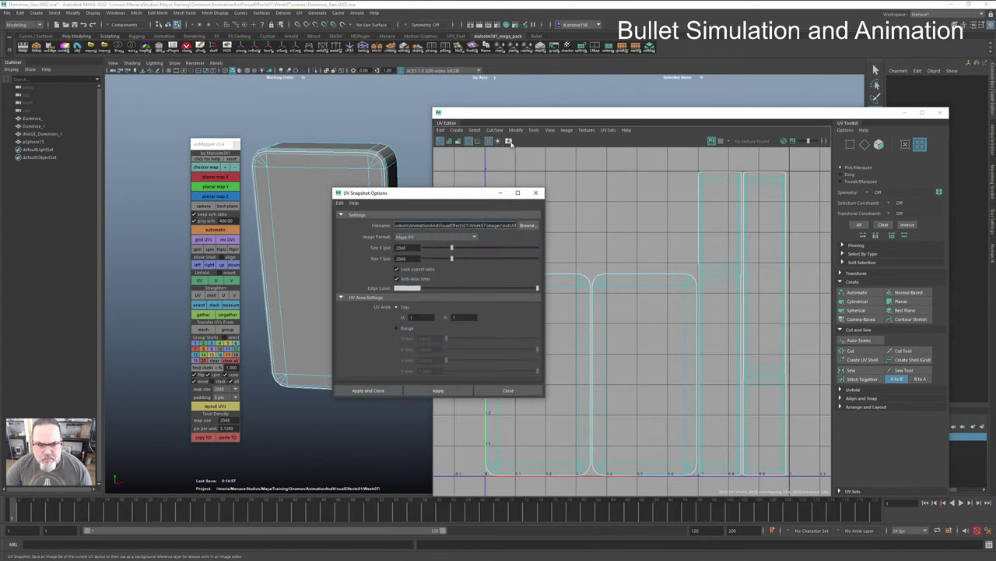
Step: Change the UV snapshot Image Format from Maya IFF to PNG
{"action": "left_click", "coordinate": [472, 238]}
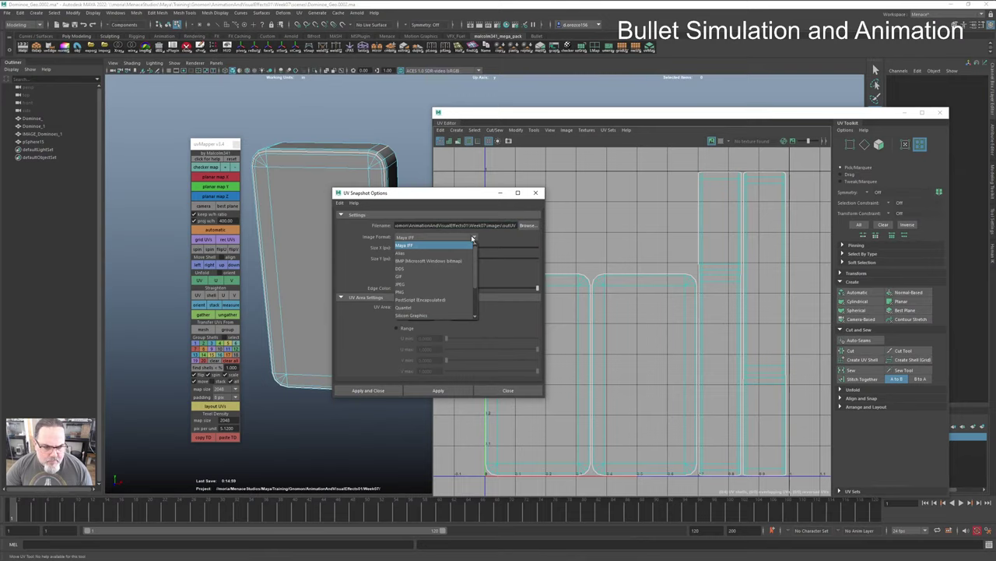
{"action": "left_click", "coordinate": [407, 292]}
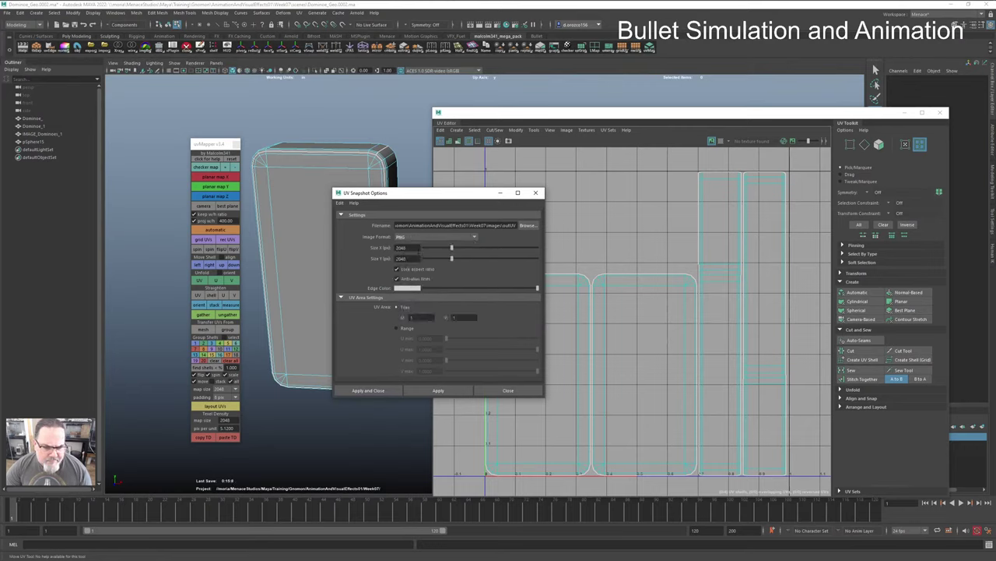
{"action": "mouse_move", "coordinate": [275, 7]}
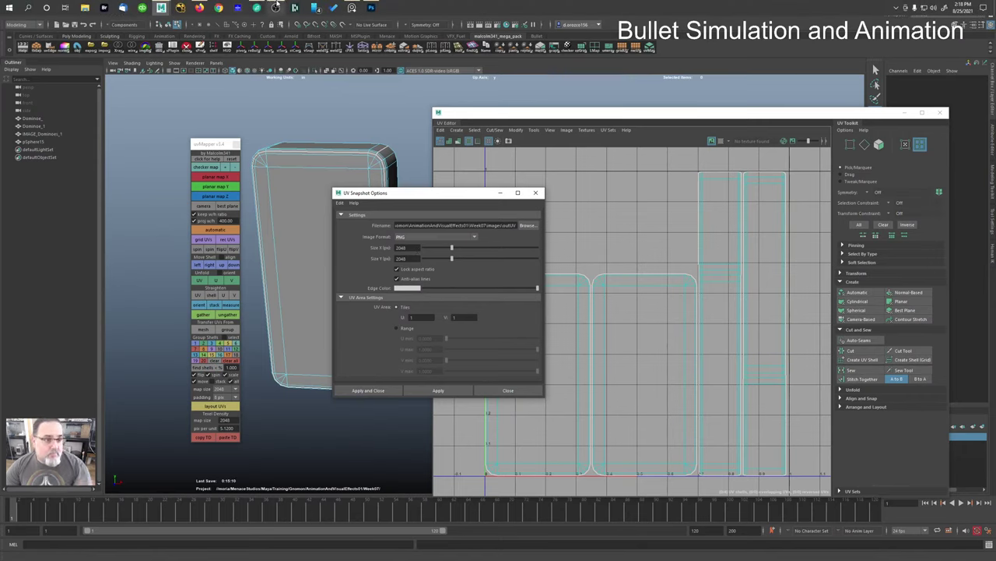
{"action": "left_click", "coordinate": [370, 5]}
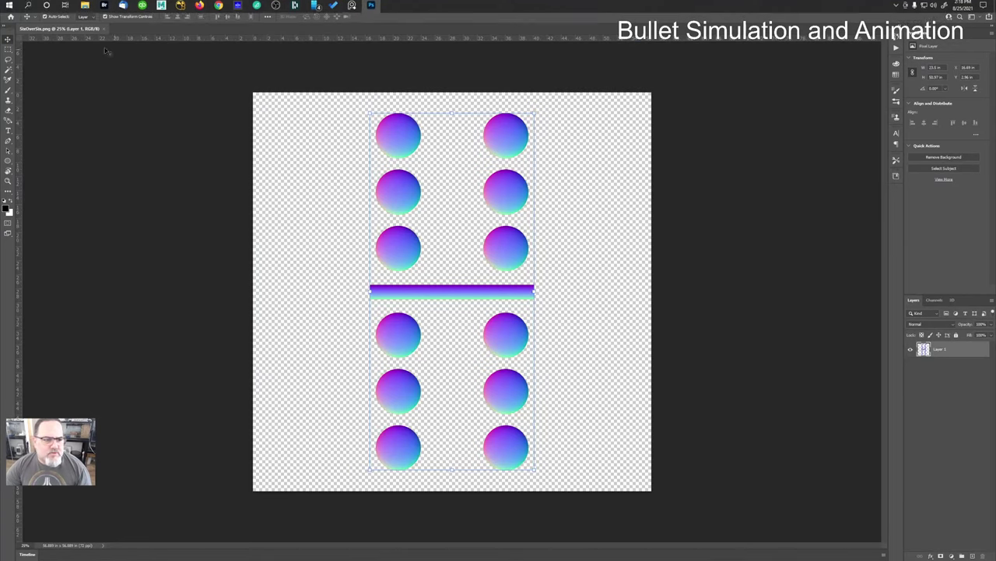
{"action": "left_click", "coordinate": [16, 6]}
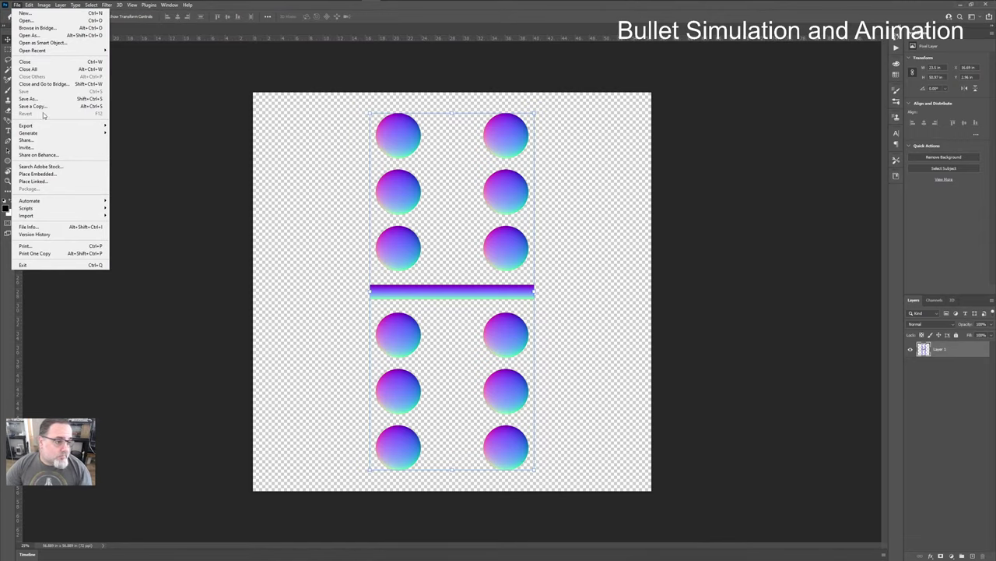
{"action": "mouse_move", "coordinate": [44, 5]}
{"action": "left_click", "coordinate": [71, 64]}
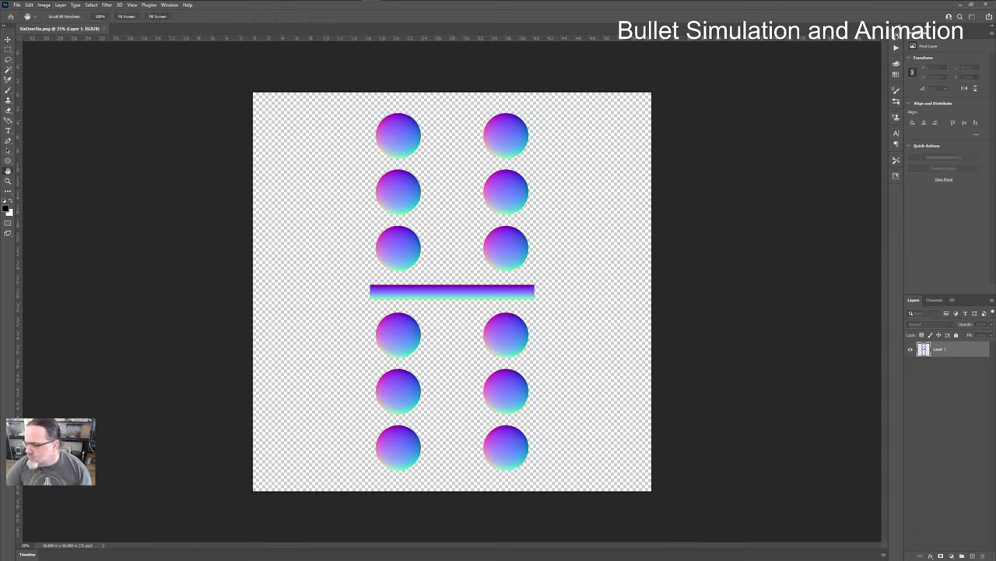
{"action": "left_click_drag", "start_coordinate": [814, 195], "coordinate": [458, 195]}
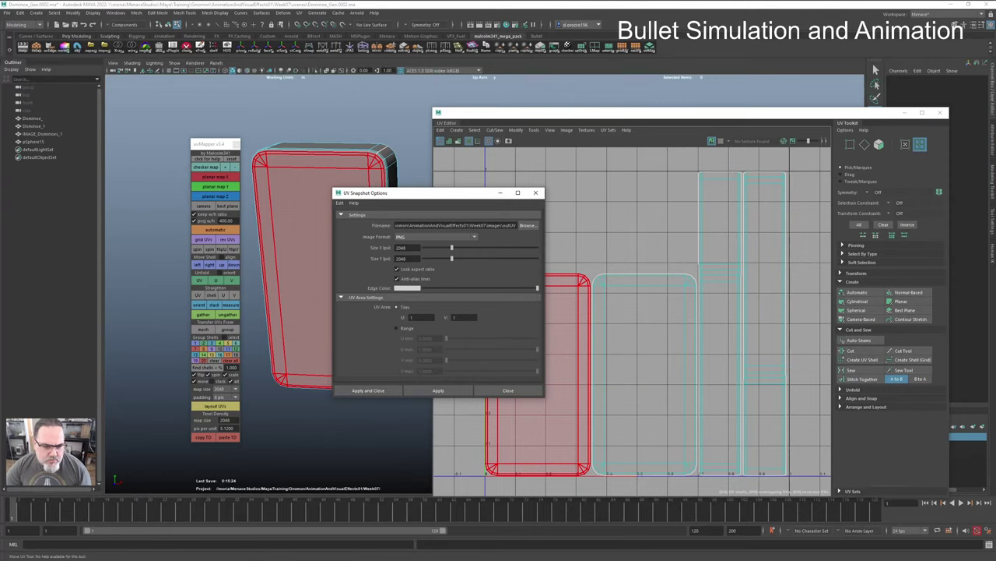
Step: Set the UV snapshot size to 4096 by 4096
{"action": "double_click", "coordinate": [405, 247]}
{"action": "type", "text": "409"}
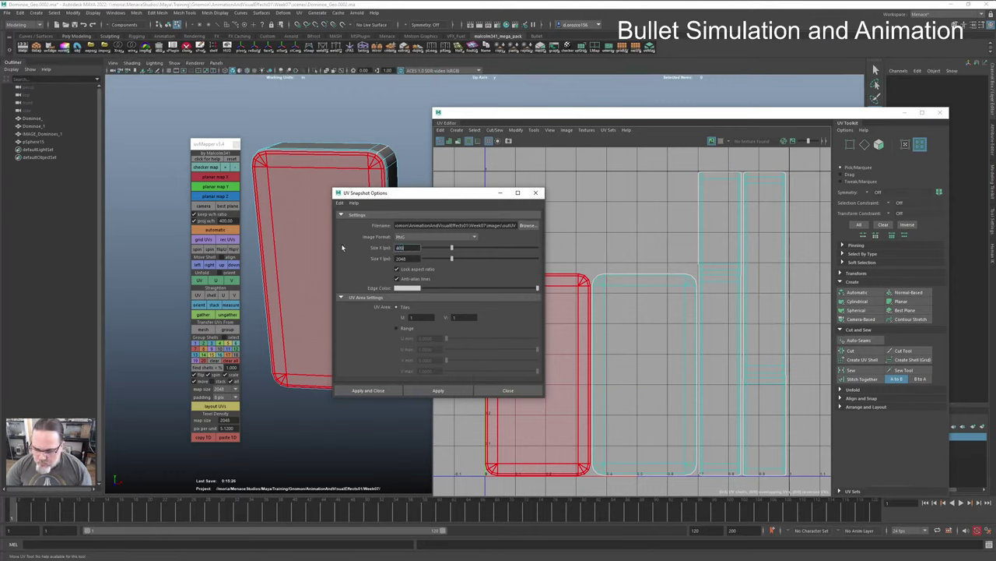
{"action": "type", "text": "6"}
{"action": "key", "text": "Tab"}
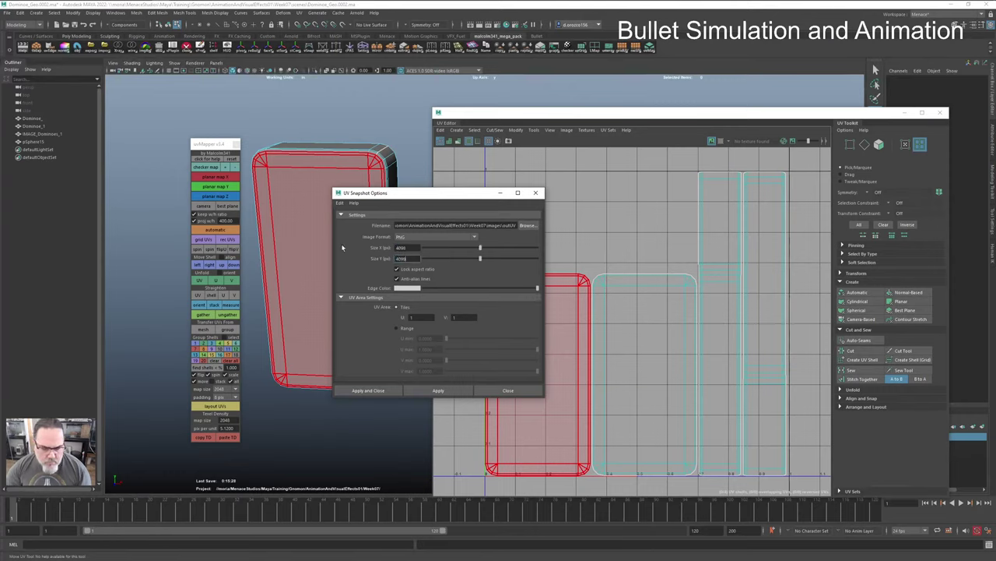
{"action": "key", "text": "Tab"}
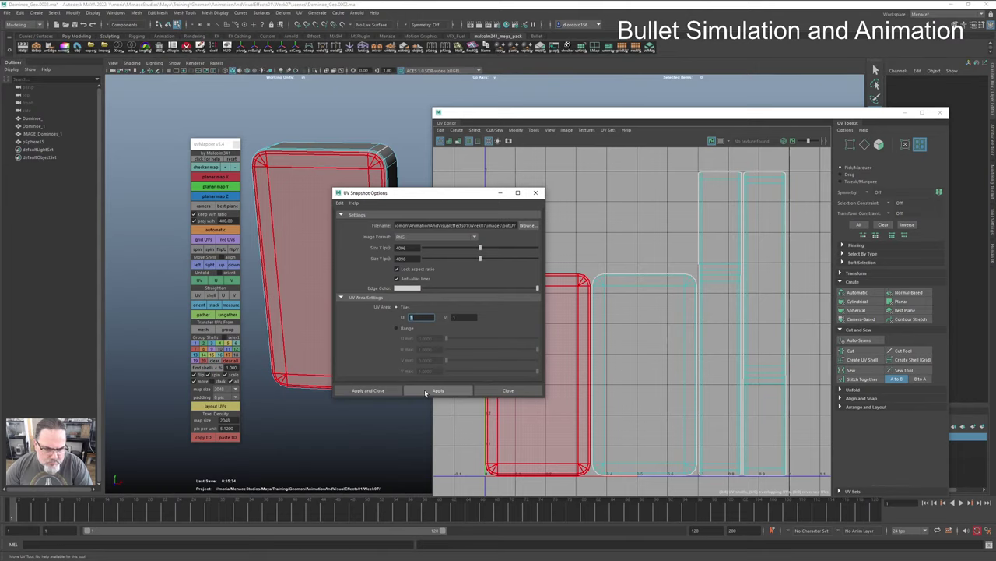
{"action": "left_click", "coordinate": [427, 391]}
Step: Name the snapshot file DomUV_Layout
{"action": "left_click", "coordinate": [527, 226]}
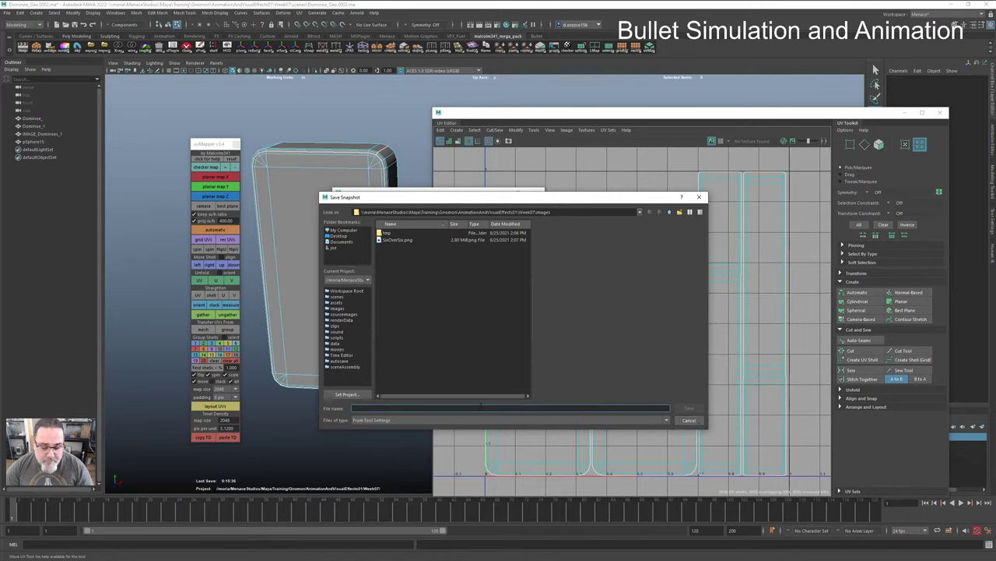
{"action": "type", "text": "Dom"}
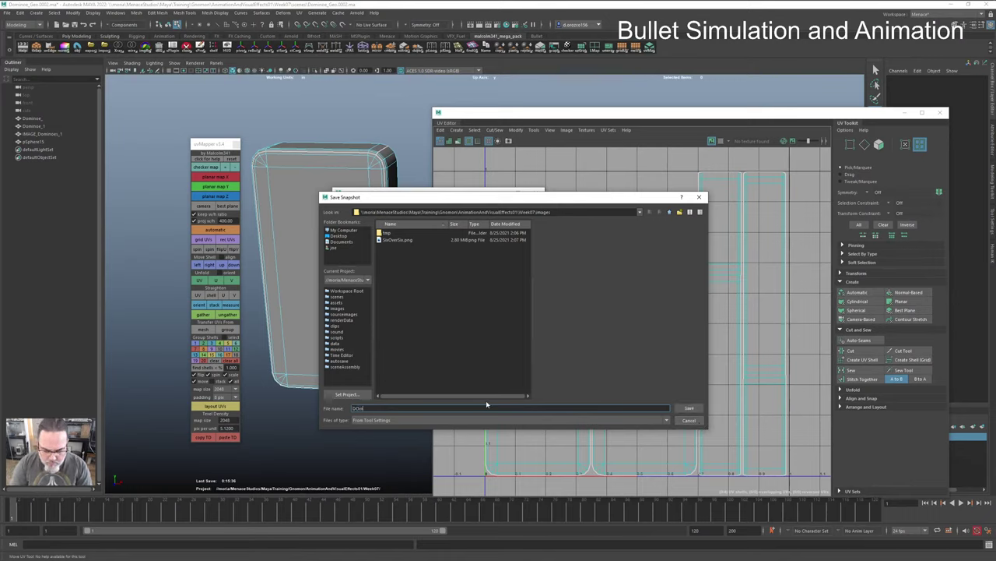
{"action": "key", "text": "BackSpace"}
{"action": "key", "text": "BackSpace"}
{"action": "type", "text": "om"}
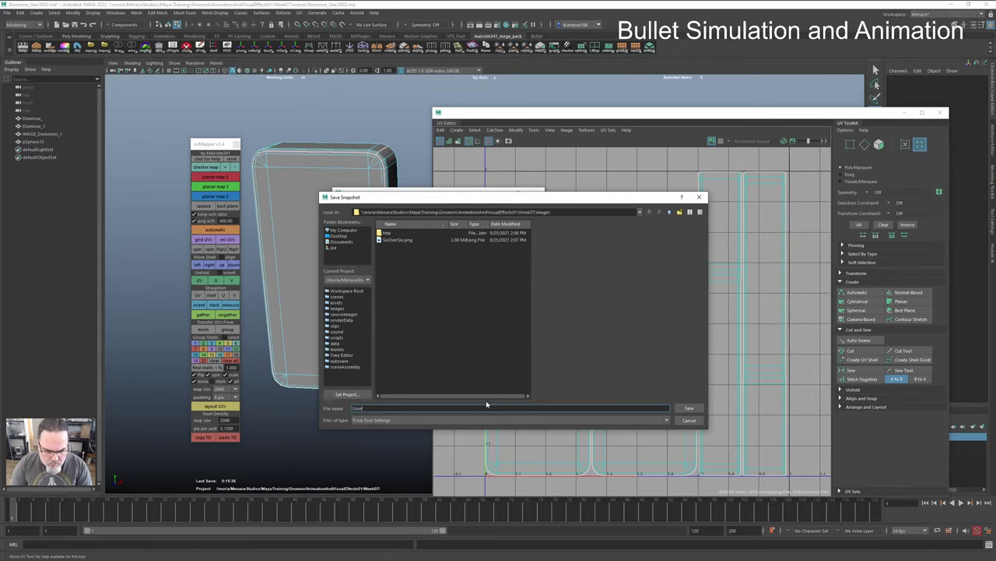
{"action": "type", "text": "i"}
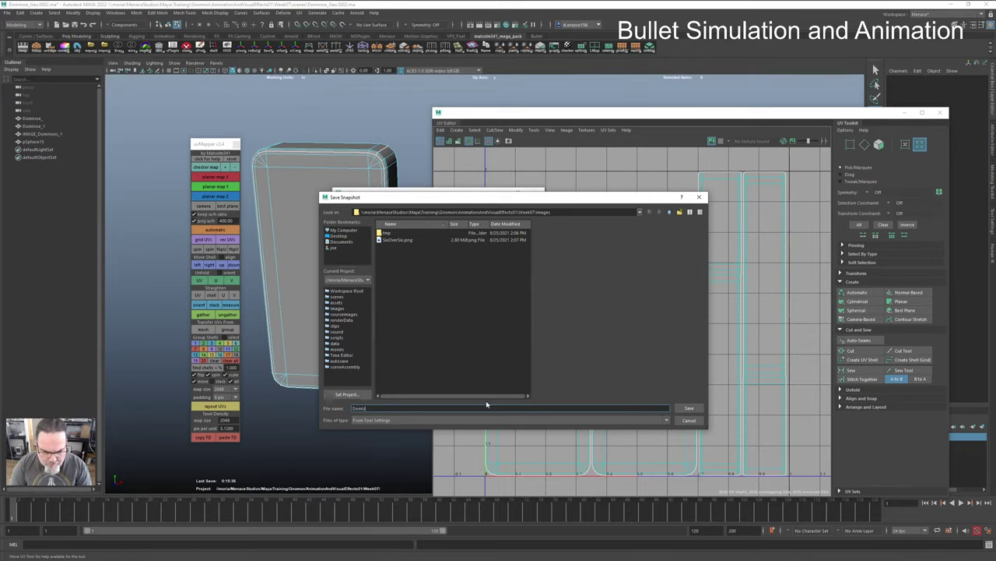
{"action": "type", "text": "n"}
{"action": "type", "text": "_"}
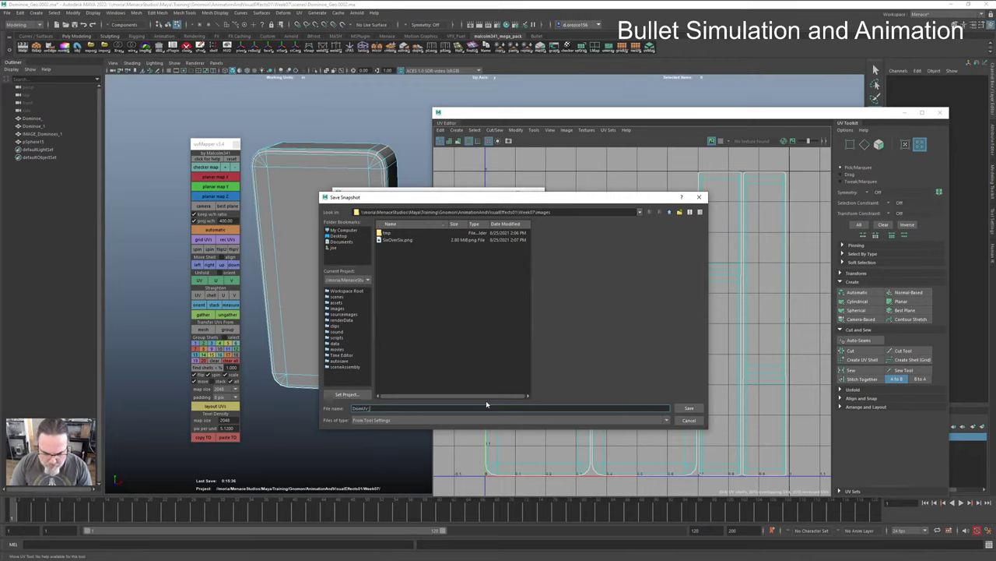
{"action": "type", "text": "Layout"}
{"action": "key", "text": "Return"}
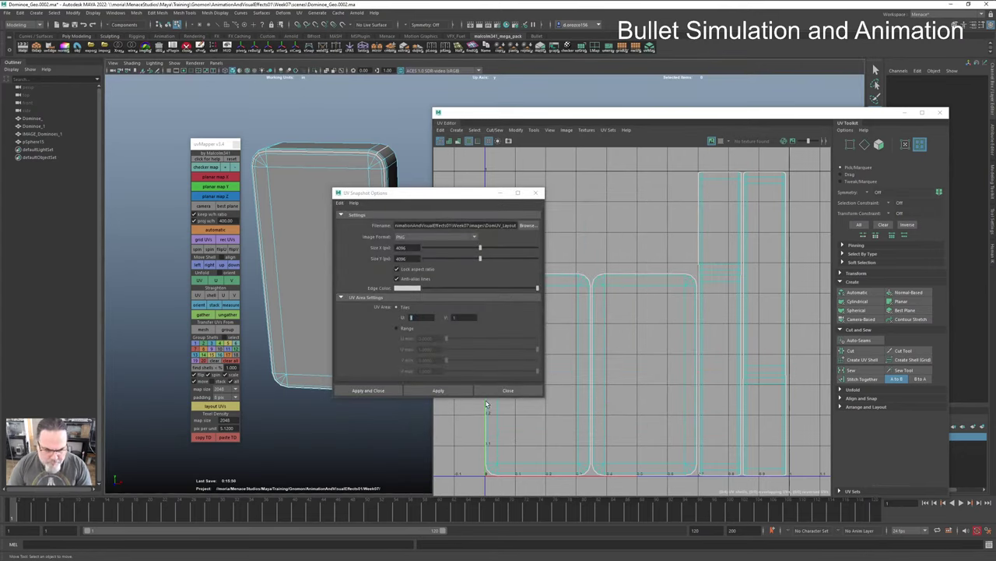
Step: Select all the domino's UVs and export the snapshot, closing its options
{"action": "left_click", "coordinate": [390, 392]}
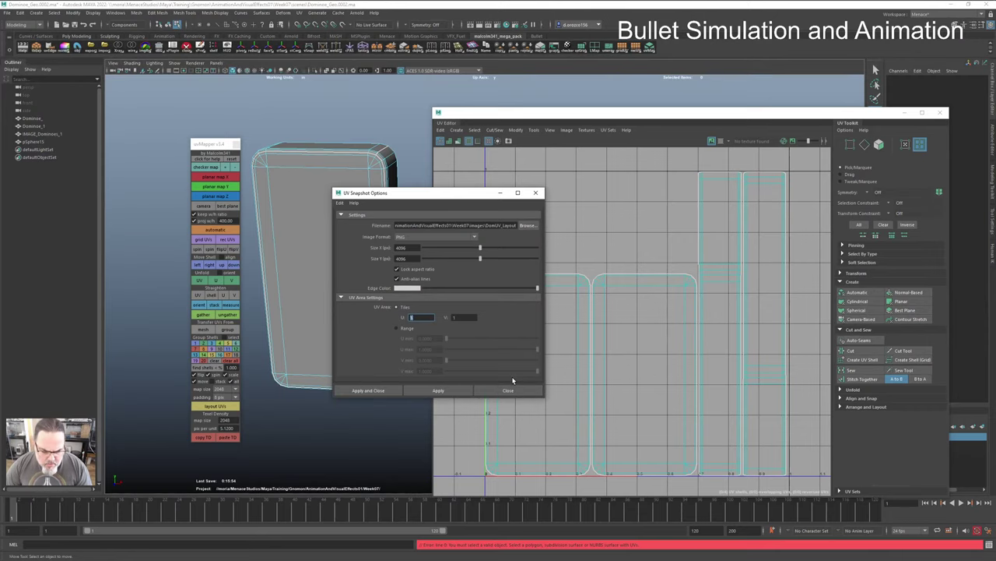
{"action": "left_click", "coordinate": [640, 378]}
{"action": "scroll", "coordinate": [642, 373], "scroll_direction": "down", "scroll_amount": 5}
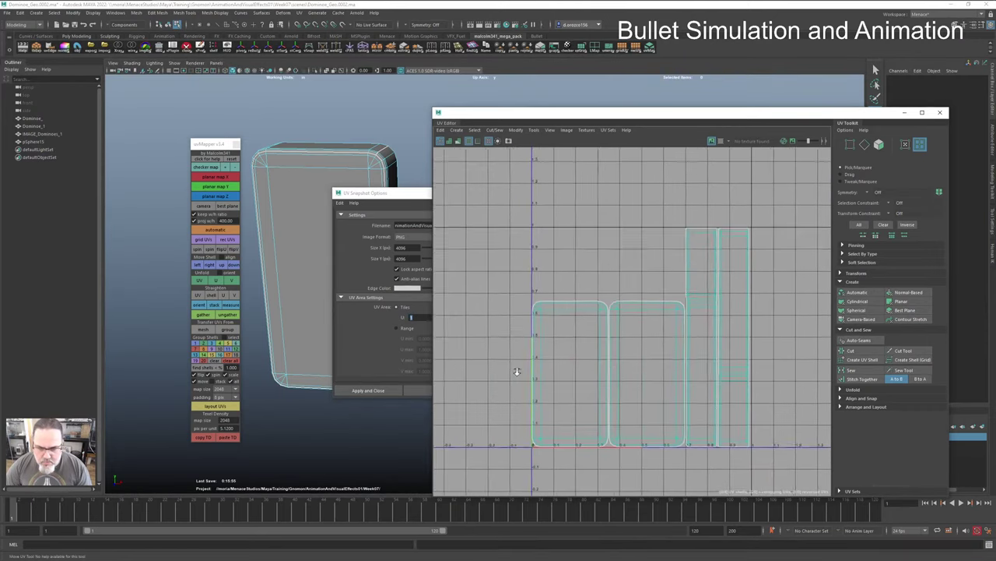
{"action": "left_click_drag", "start_coordinate": [514, 194], "coordinate": [779, 467]}
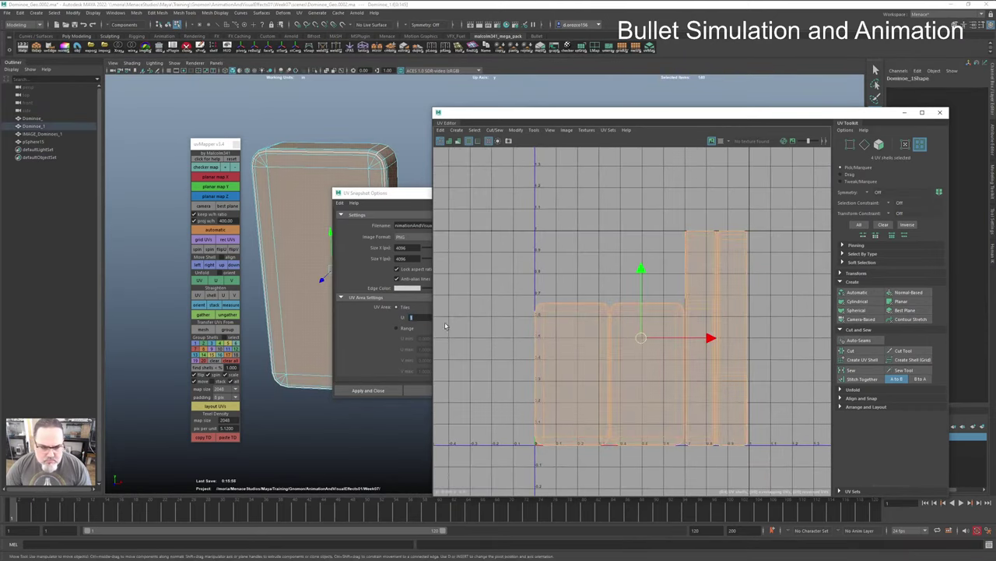
{"action": "left_click", "coordinate": [382, 392]}
{"action": "left_click", "coordinate": [382, 392]}
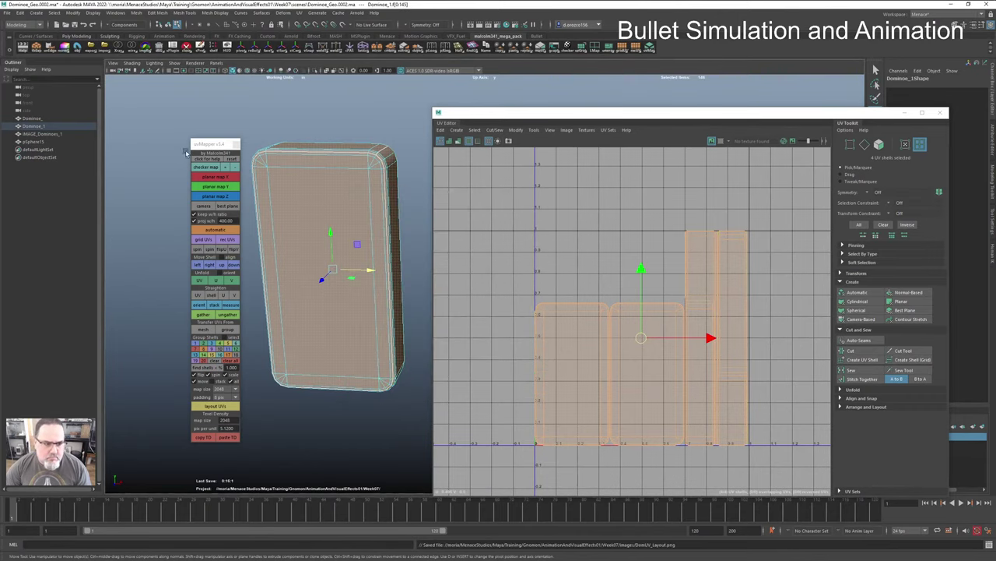
Step: Close the uvMapper window and the UV Editor
{"action": "left_click", "coordinate": [236, 144]}
{"action": "left_click", "coordinate": [755, 114]}
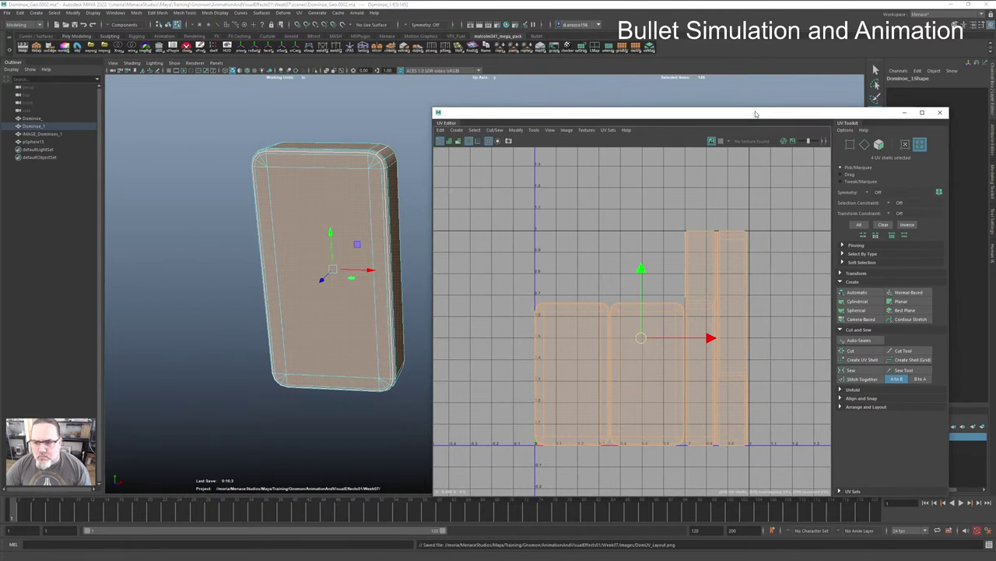
{"action": "left_click", "coordinate": [940, 112]}
Step: In Photoshop, cancel Image Size and open DomUV_Layout.png
{"action": "key", "text": "alt+Tab"}
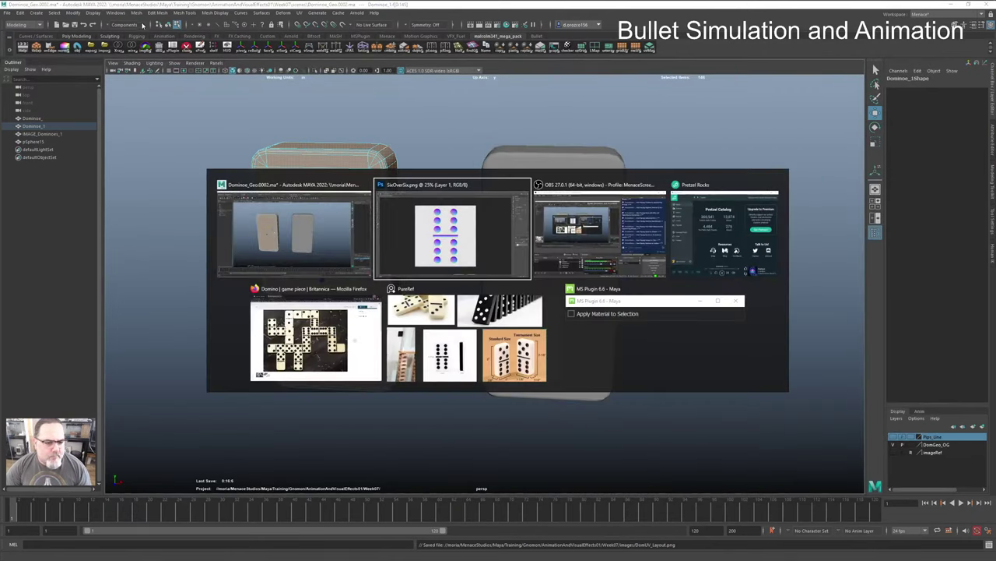
{"action": "left_click", "coordinate": [592, 311]}
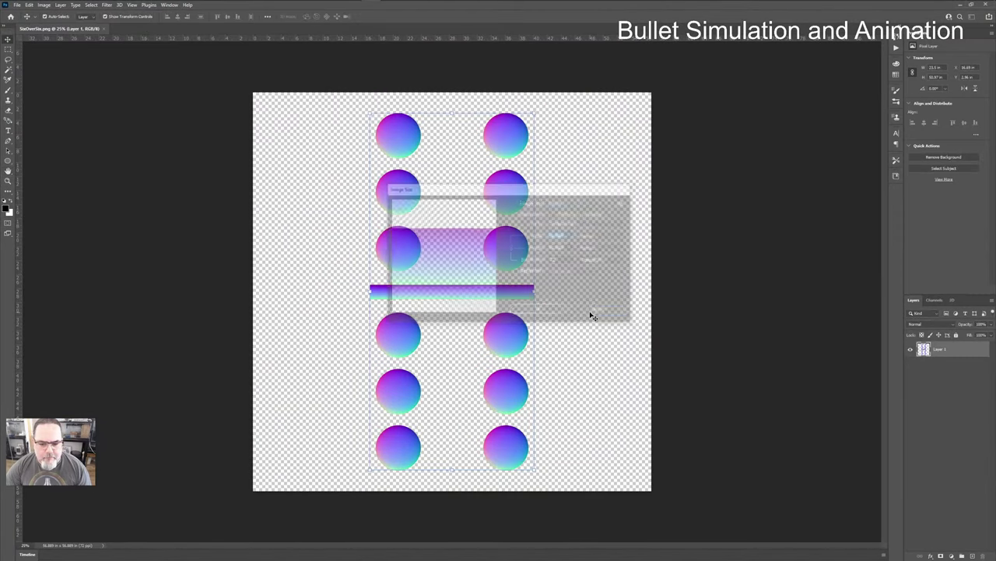
{"action": "key", "text": "ctrl+o"}
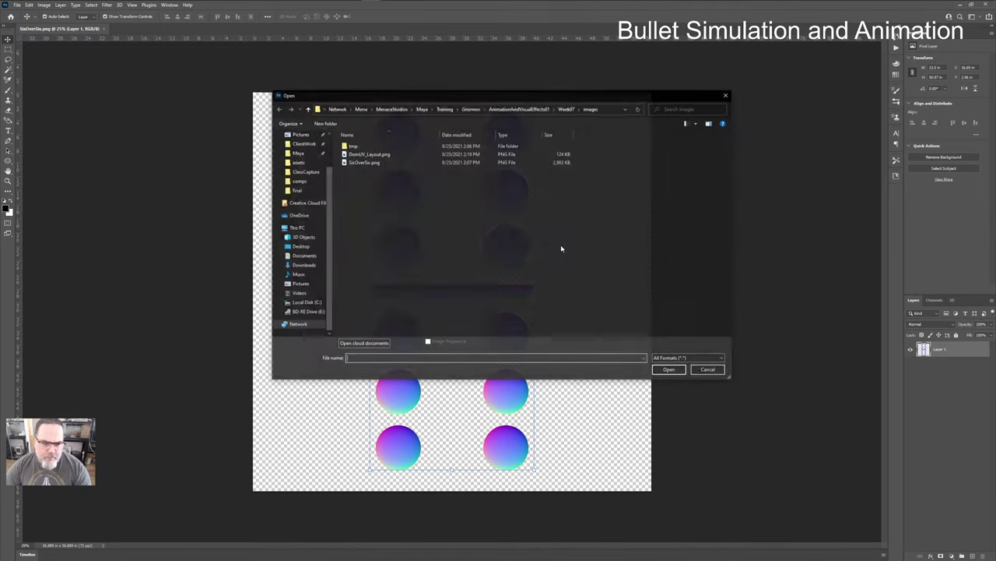
{"action": "left_click", "coordinate": [372, 154]}
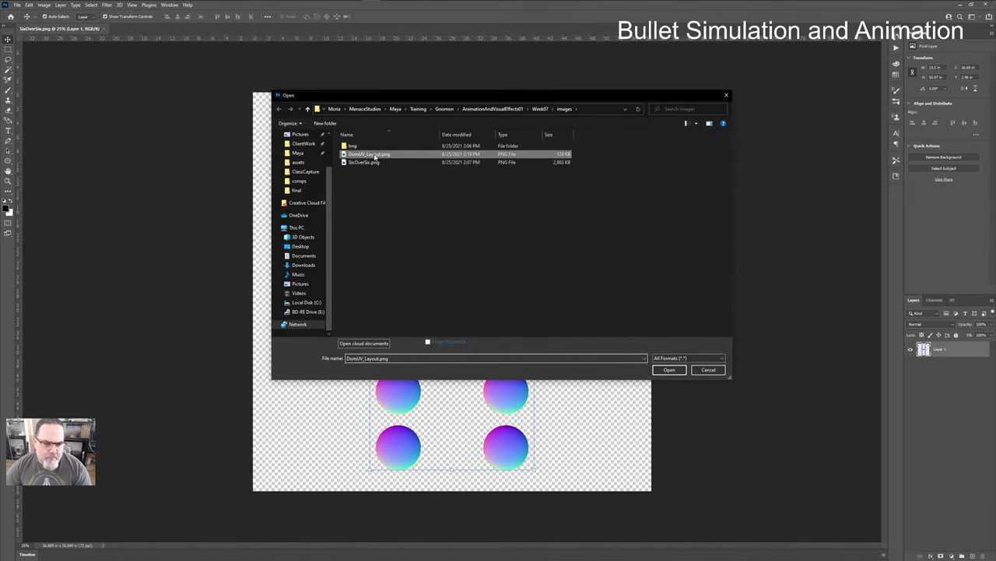
{"action": "left_click", "coordinate": [669, 369]}
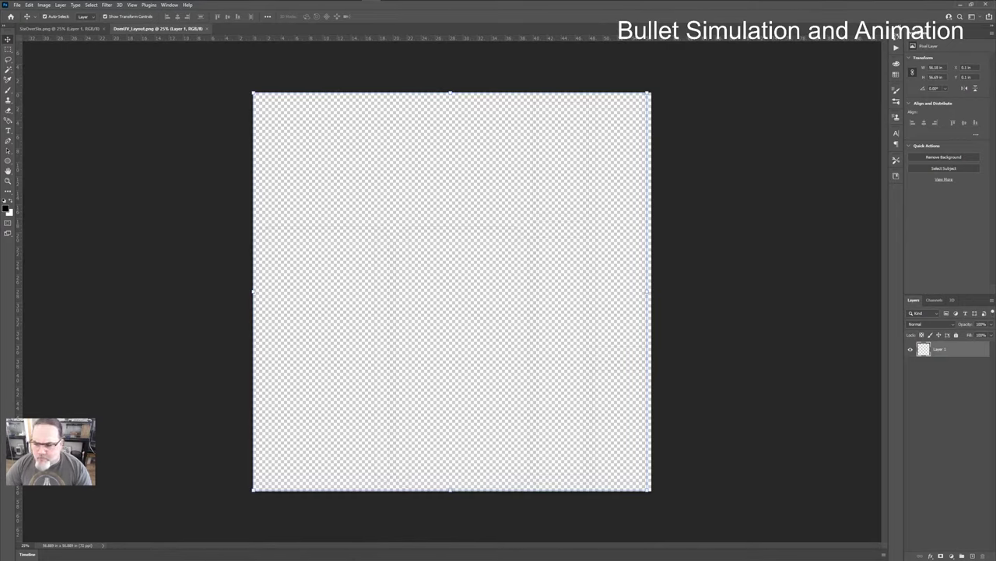
Step: Add a black-filled Layer 2 beneath the UV lines, then grab the SixOverSix pip layer
{"action": "left_click", "coordinate": [971, 555]}
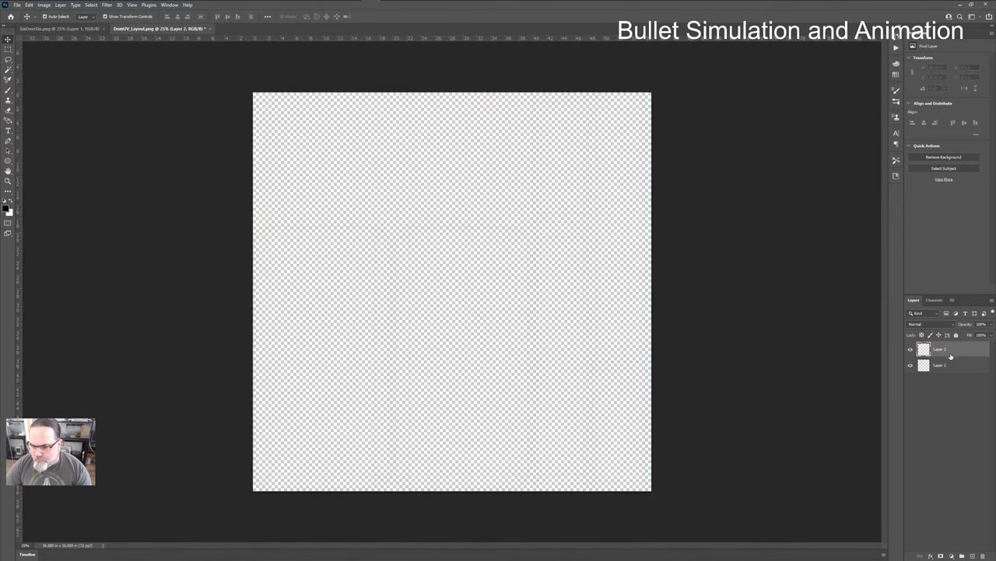
{"action": "left_click_drag", "start_coordinate": [950, 355], "coordinate": [949, 375]}
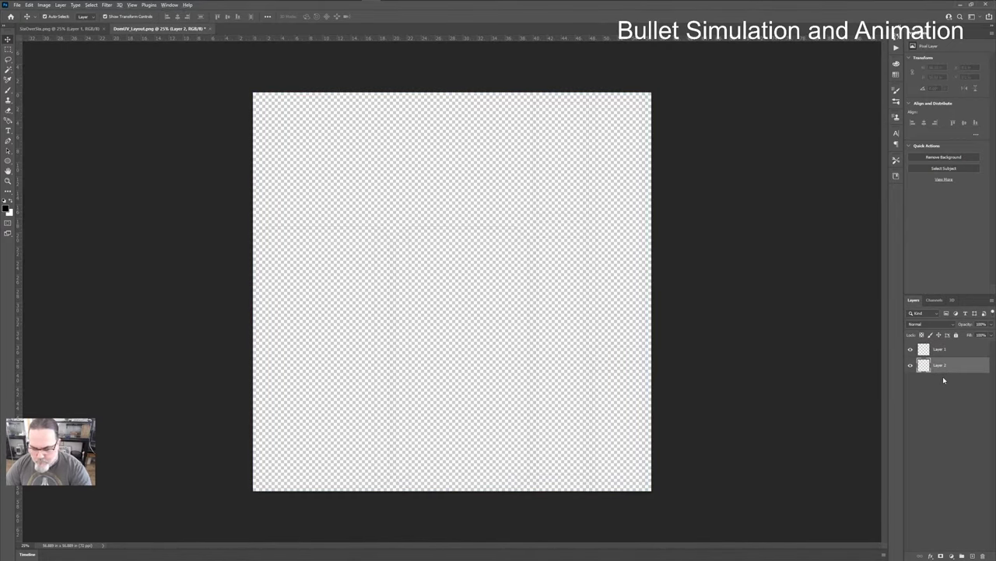
{"action": "key", "text": "alt+BackSpace"}
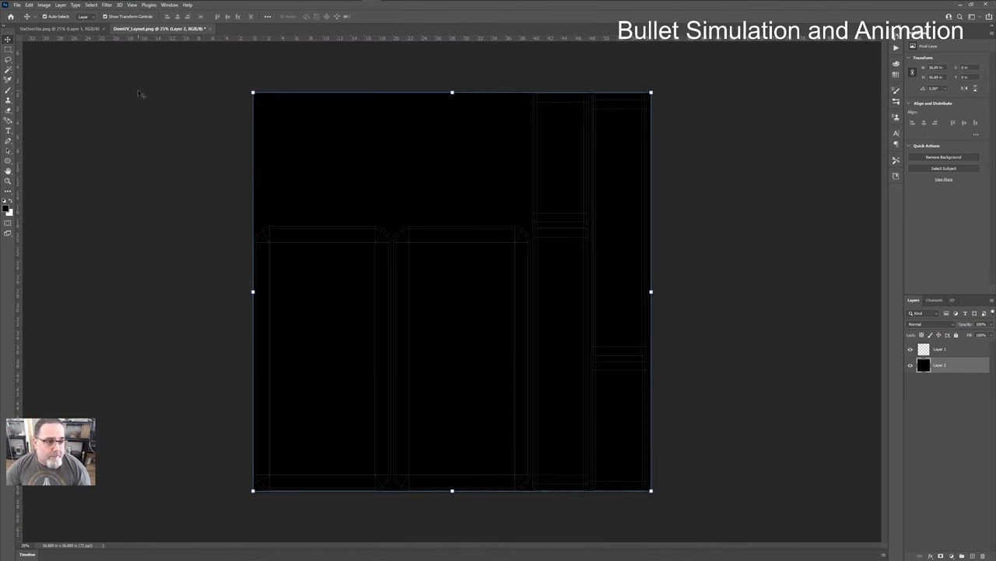
{"action": "left_click", "coordinate": [70, 29]}
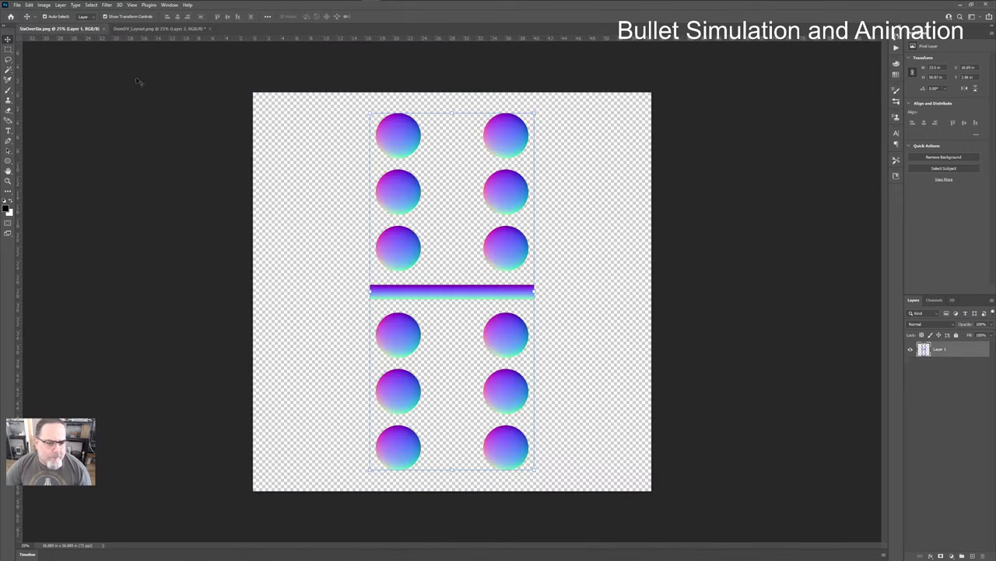
{"action": "left_click_drag", "start_coordinate": [569, 112], "coordinate": [156, 46]}
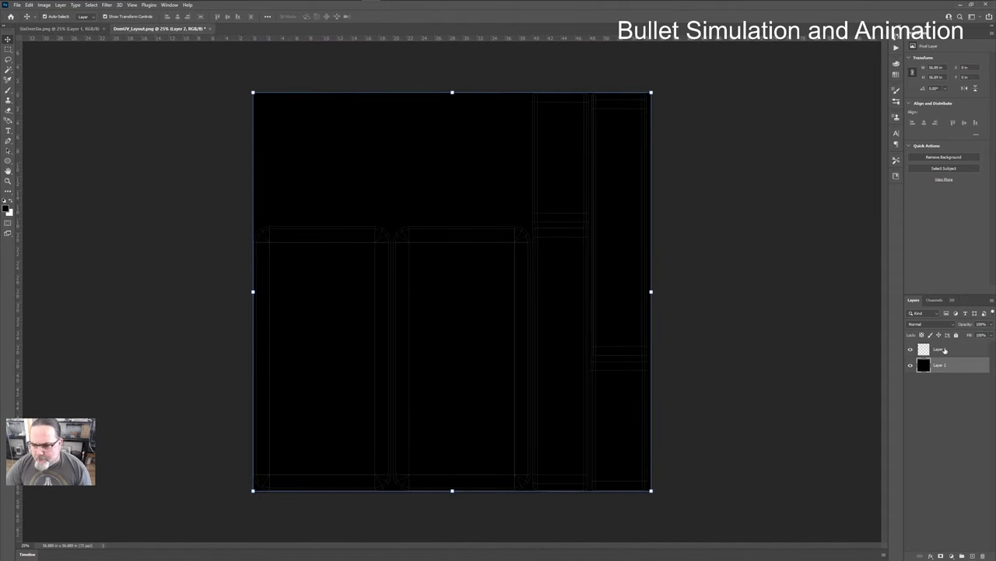
Step: Drop the pip layer into DomUV_Layout and scale it to about 78% over the left face shell
{"action": "left_click_drag", "start_coordinate": [945, 350], "coordinate": [945, 351]}
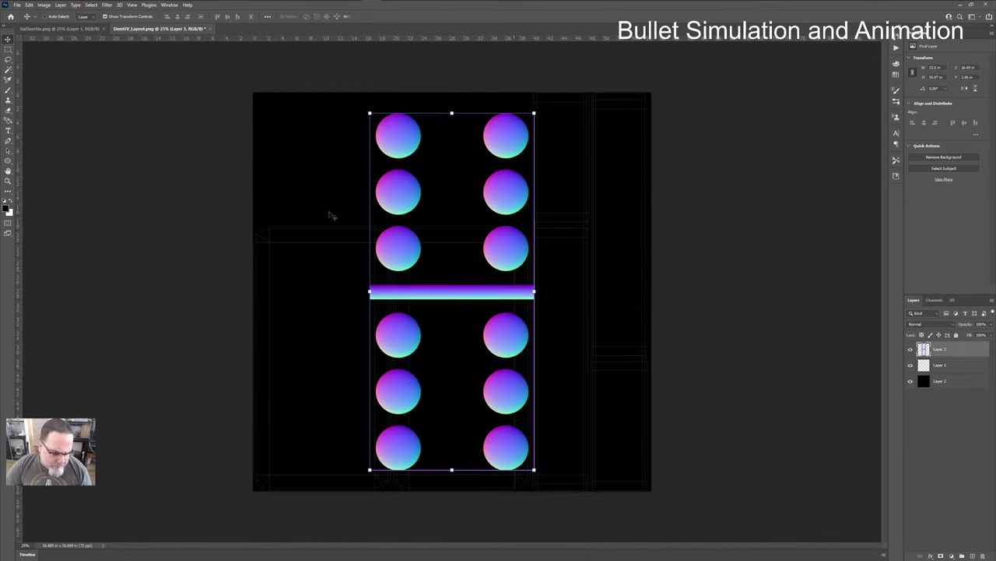
{"action": "left_click_drag", "start_coordinate": [330, 214], "coordinate": [295, 217]}
{"action": "left_click_drag", "start_coordinate": [427, 127], "coordinate": [381, 233]}
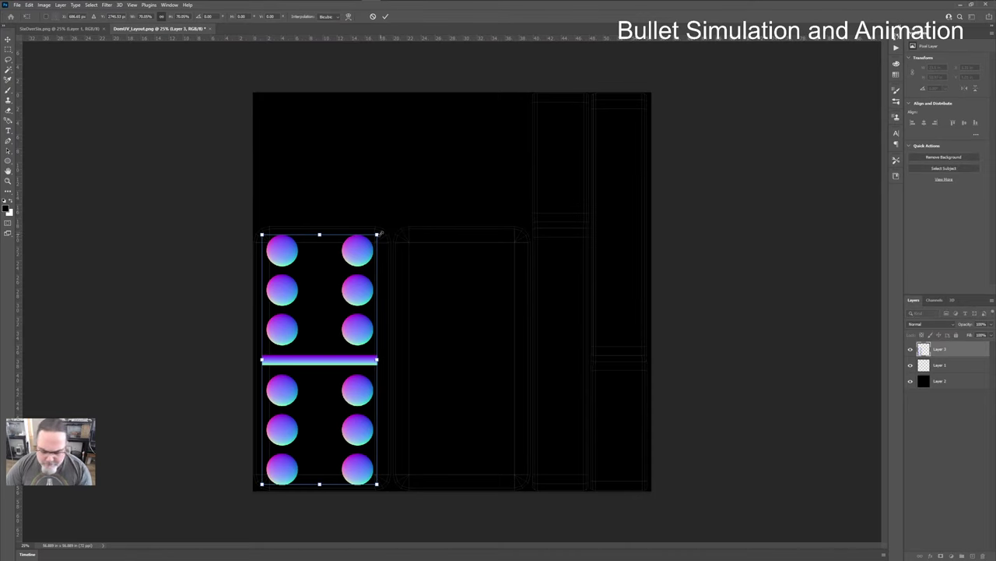
{"action": "key", "text": "ctrl+plus"}
{"action": "left_click_drag", "start_coordinate": [395, 326], "coordinate": [641, 203]}
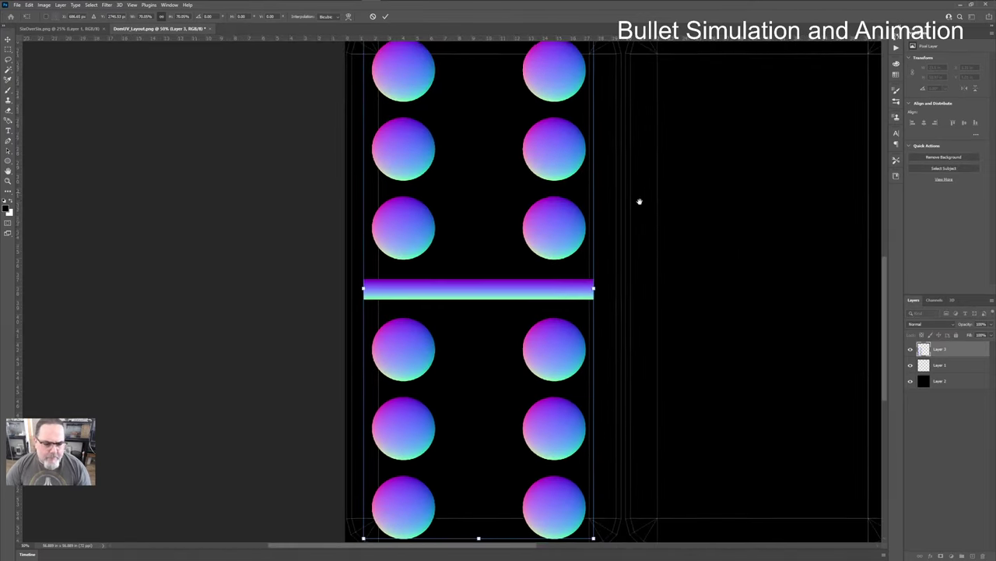
{"action": "key", "text": "ctrl+minus"}
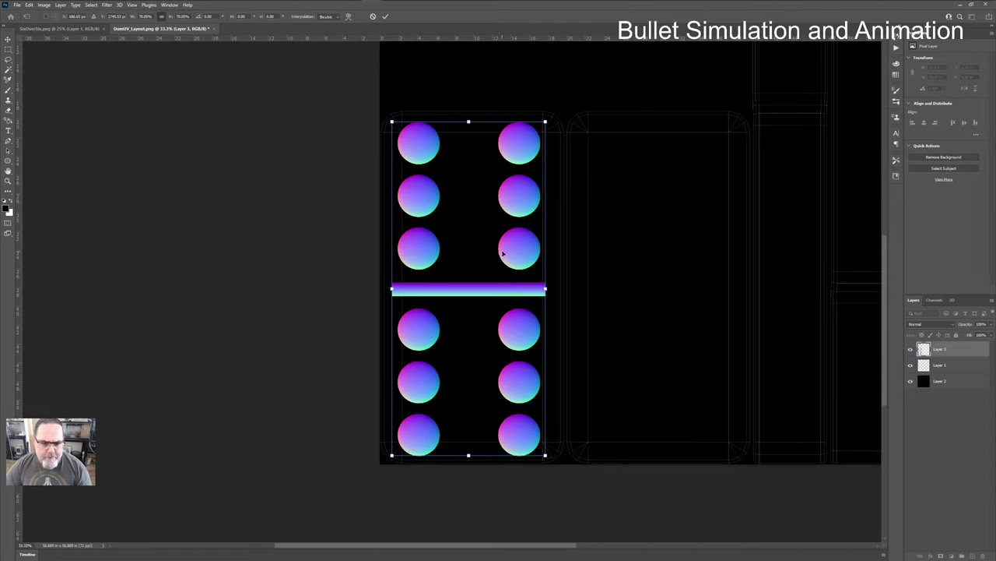
{"action": "left_click_drag", "start_coordinate": [513, 253], "coordinate": [516, 253]}
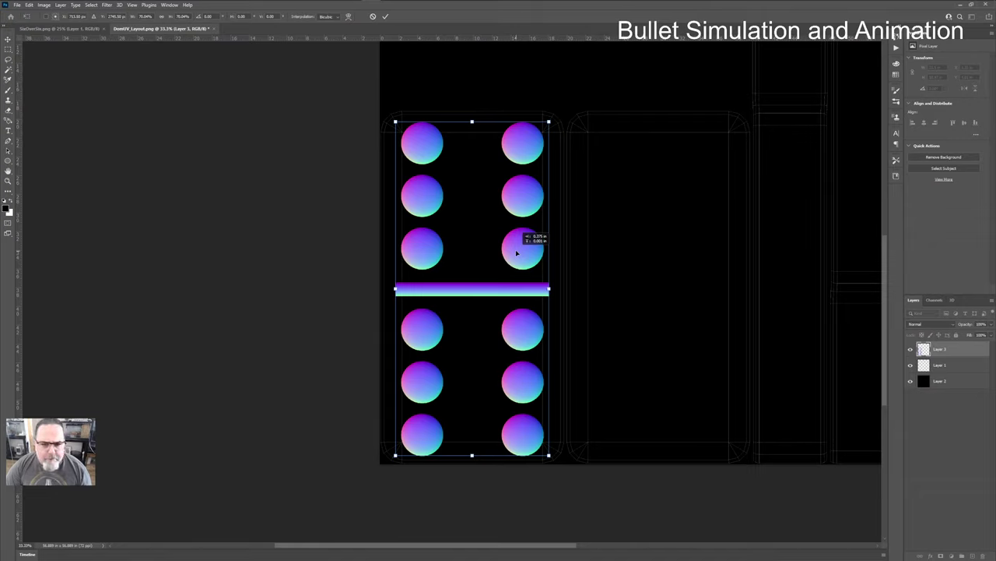
{"action": "key", "text": "Up"}
{"action": "key", "text": "Up"}
{"action": "key", "text": "Up"}
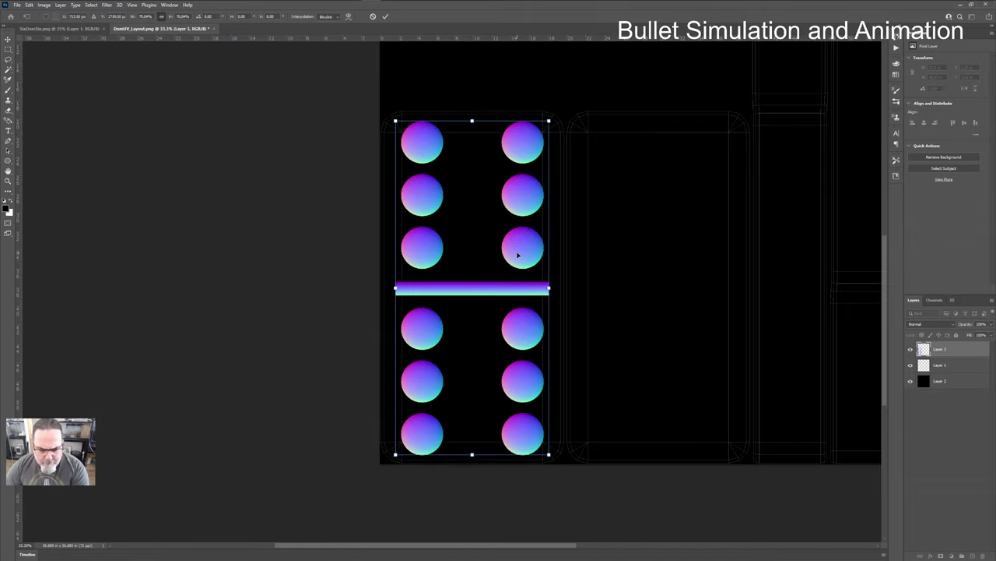
{"action": "key", "text": "Down"}
{"action": "key", "text": "Down"}
{"action": "key", "text": "Down"}
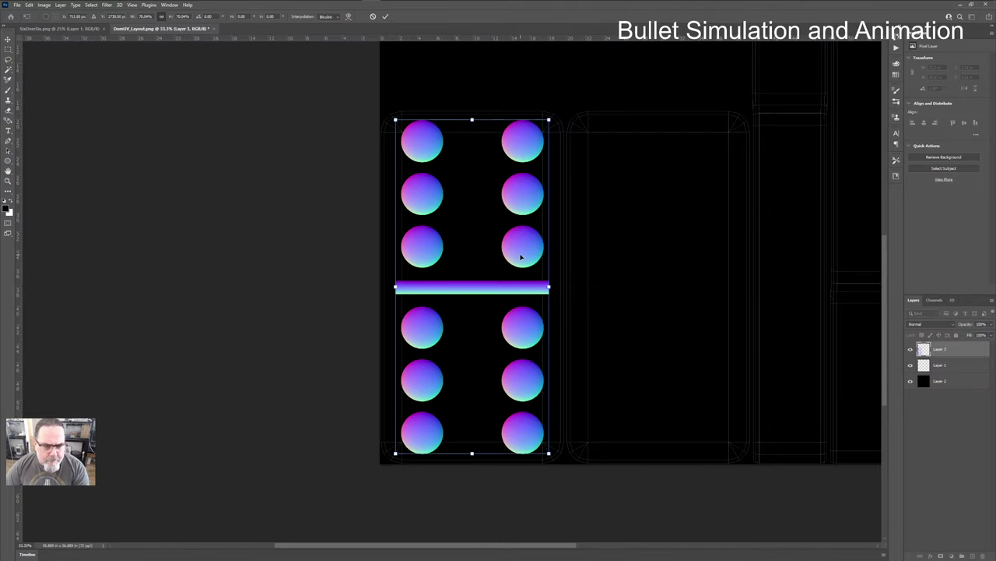
Step: Commit the transform, hide the UV wireframe and black layers, and fit the canvas
{"action": "left_click", "coordinate": [911, 365]}
{"action": "left_click", "coordinate": [911, 381]}
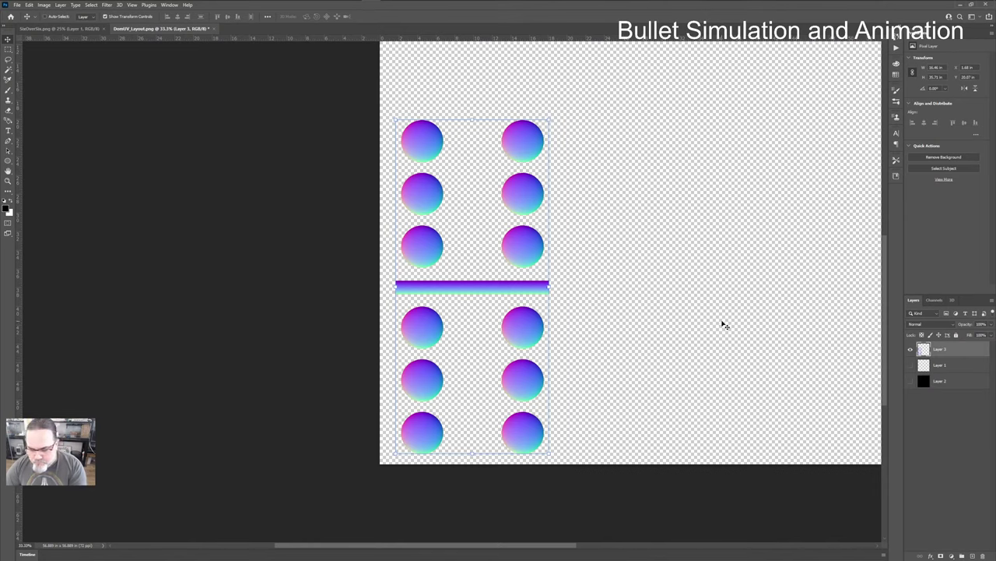
{"action": "key", "text": "ctrl+0"}
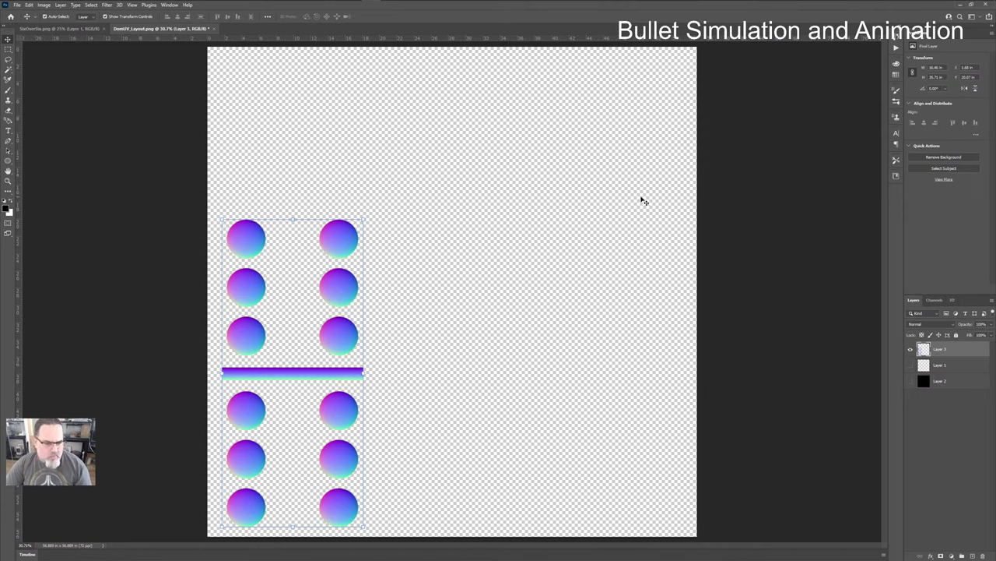
Step: Start a Save As into the Week07 images folder, then cancel it
{"action": "left_click", "coordinate": [16, 5]}
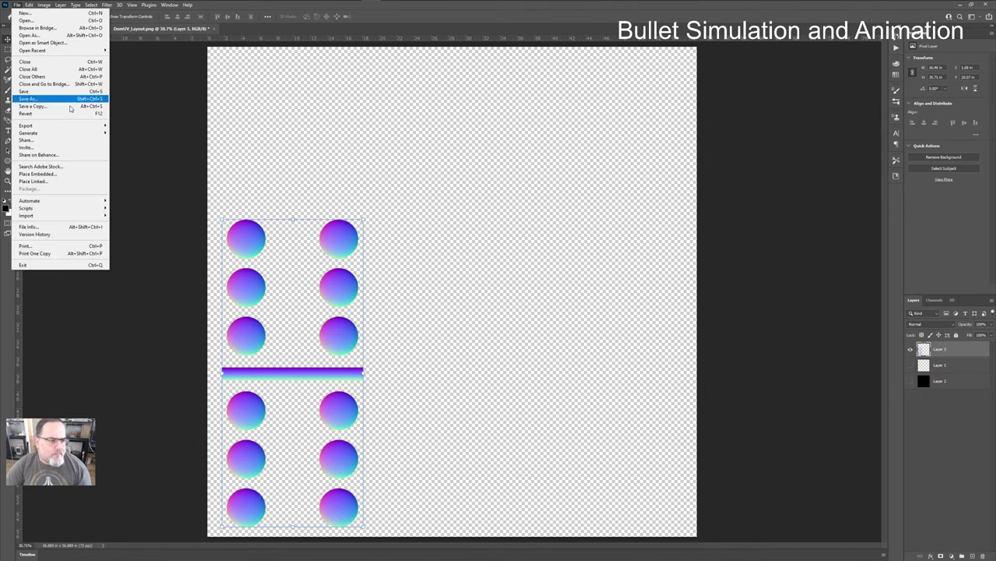
{"action": "left_click", "coordinate": [67, 100]}
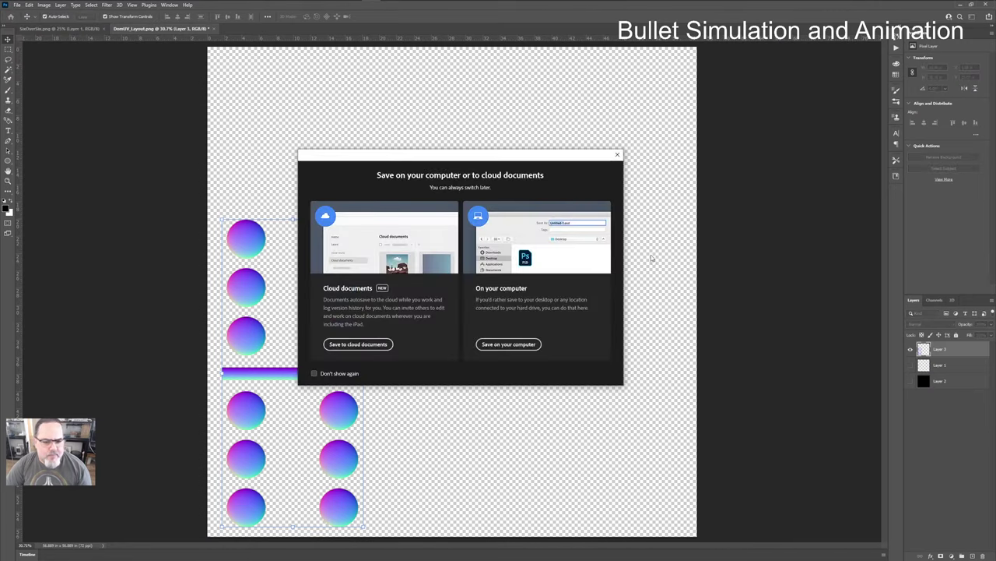
{"action": "left_click", "coordinate": [514, 345]}
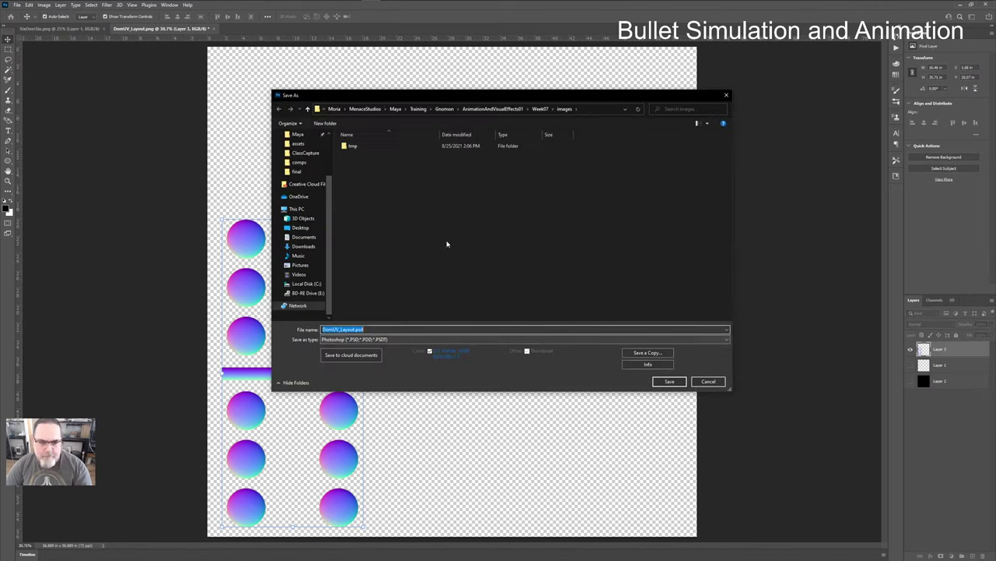
{"action": "left_click", "coordinate": [539, 109]}
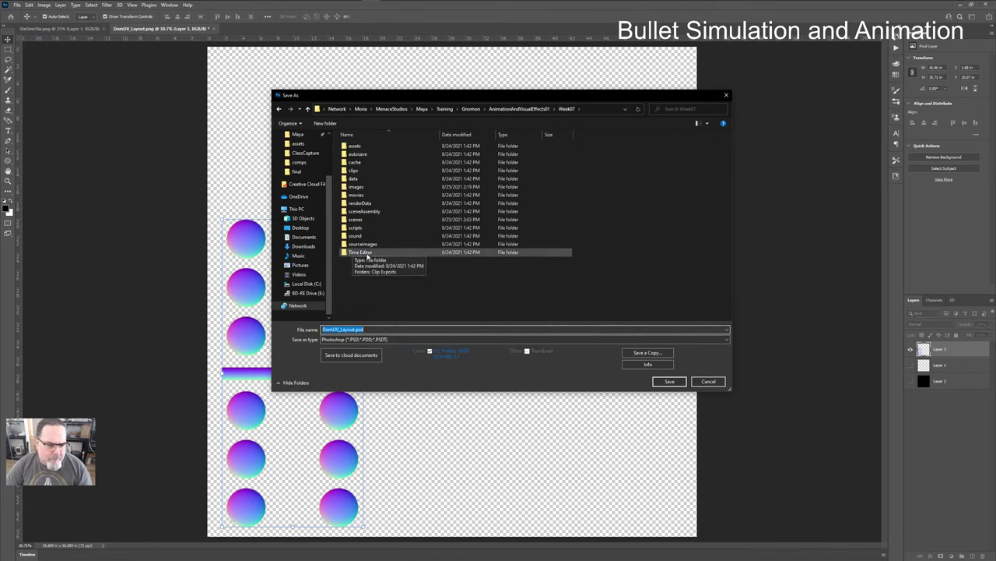
{"action": "left_click", "coordinate": [364, 188]}
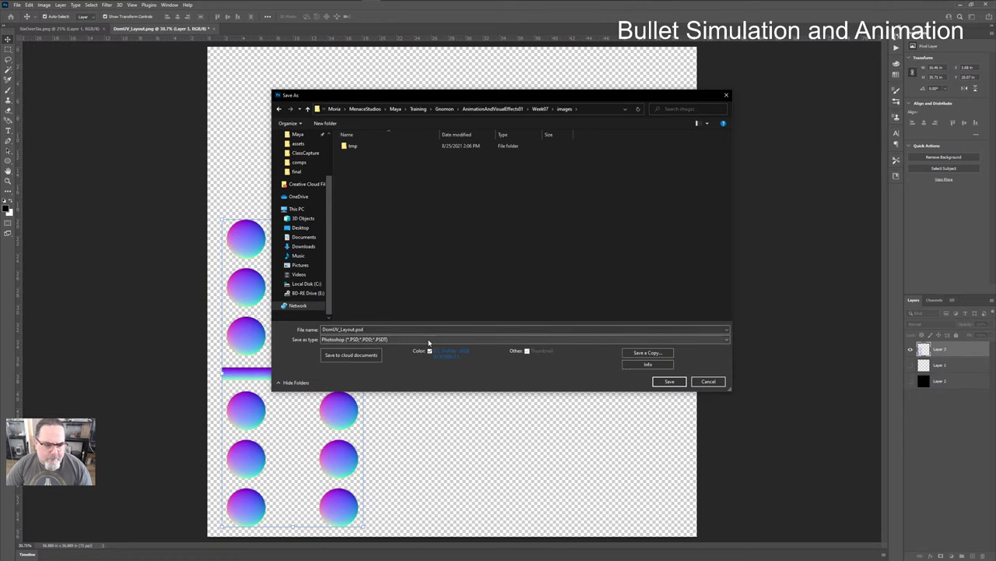
{"action": "left_click", "coordinate": [428, 340]}
{"action": "left_click", "coordinate": [428, 348]}
{"action": "left_click", "coordinate": [707, 381]}
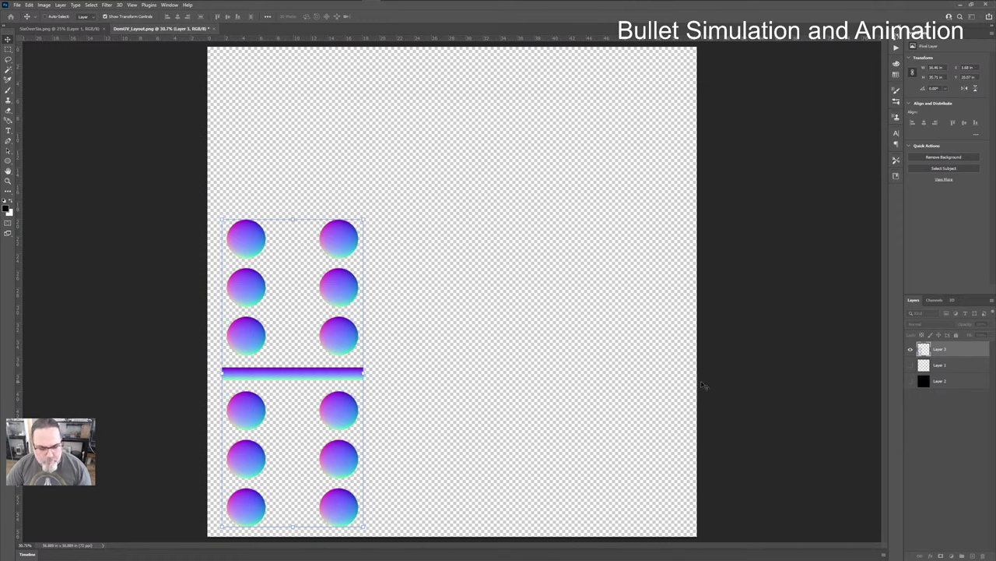
Step: Try saving again with Ctrl+S and cancel the save dialog
{"action": "key", "text": "ctrl+s"}
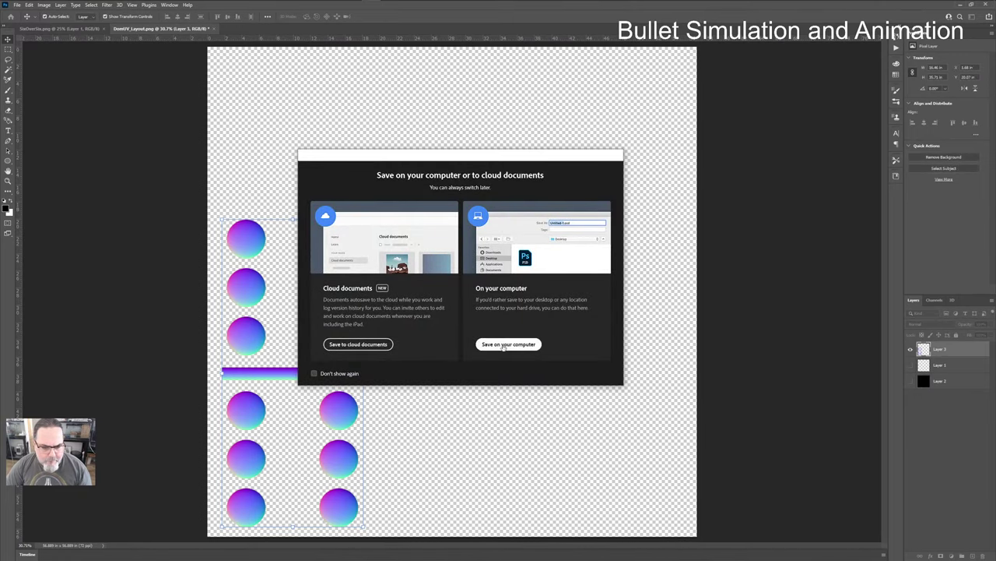
{"action": "left_click", "coordinate": [503, 345]}
{"action": "left_click", "coordinate": [385, 341]}
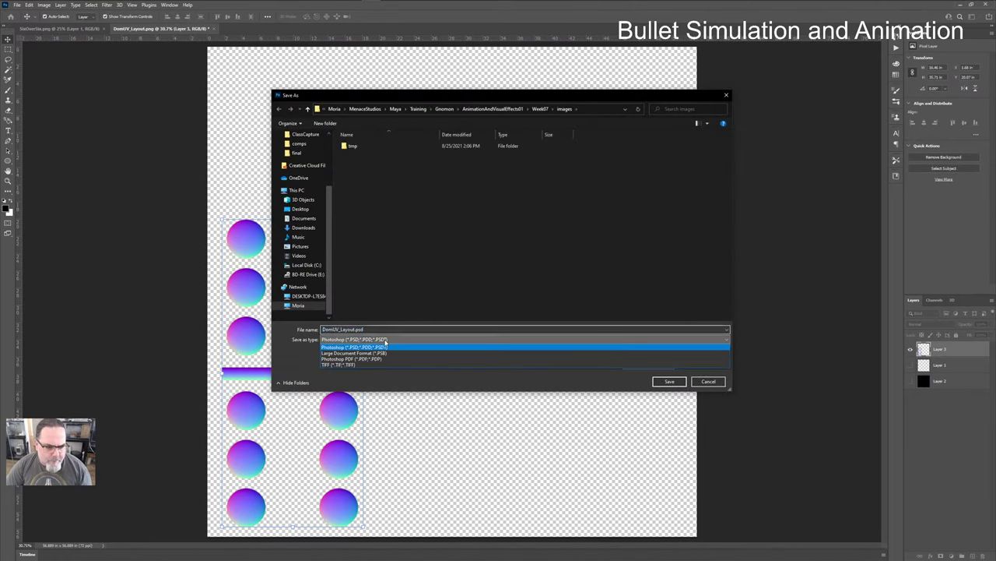
{"action": "left_click", "coordinate": [385, 348]}
{"action": "left_click", "coordinate": [708, 381]}
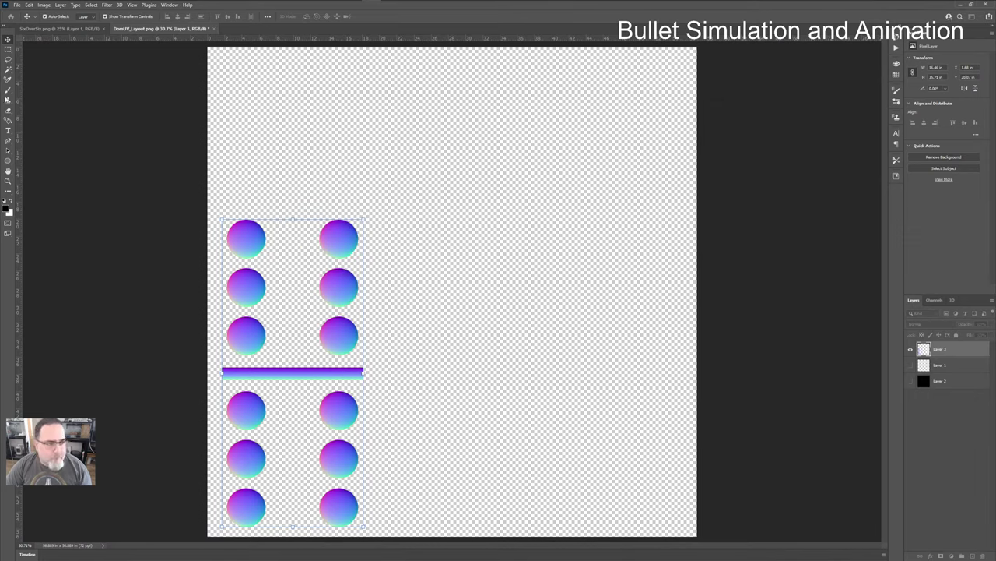
{"action": "left_click", "coordinate": [17, 7]}
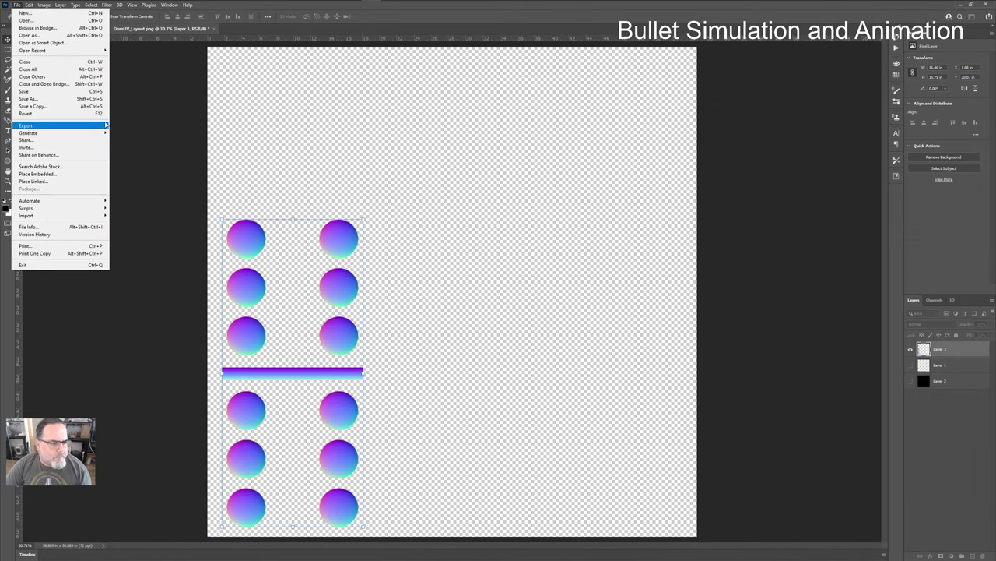
Step: Export As PNG with Convert to sRGB turned off
{"action": "mouse_move", "coordinate": [107, 125]}
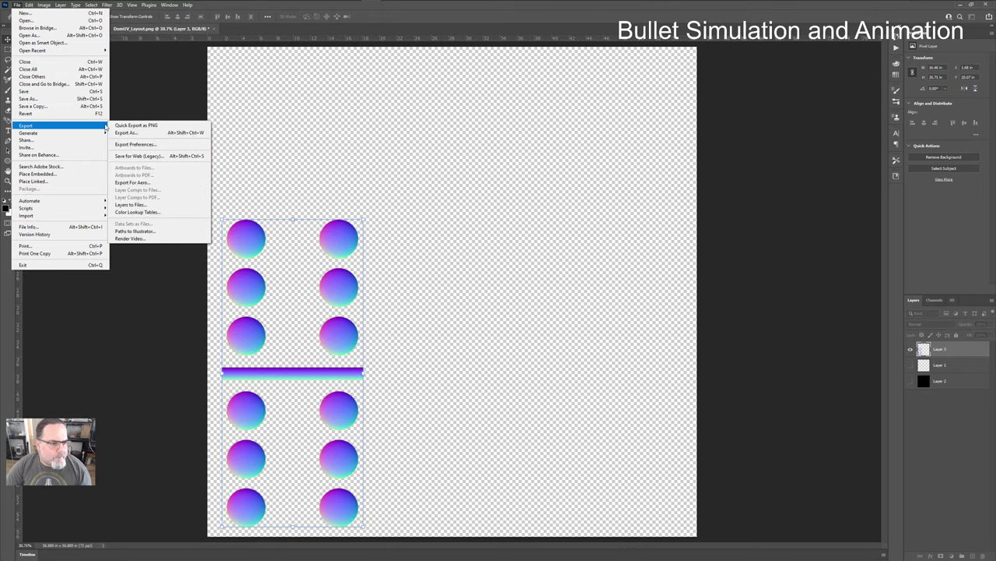
{"action": "left_click", "coordinate": [162, 133]}
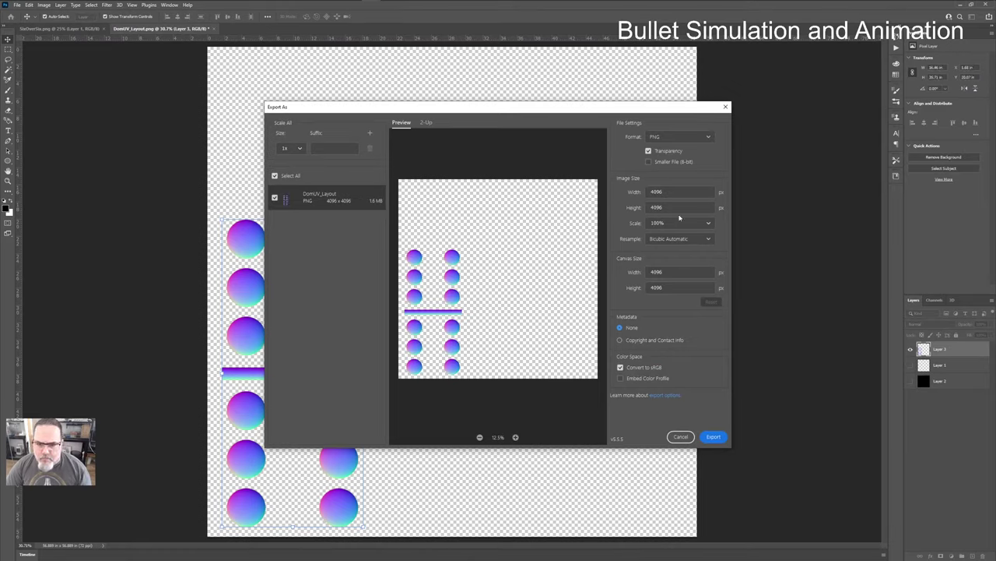
{"action": "left_click", "coordinate": [706, 138]}
{"action": "left_click", "coordinate": [709, 137]}
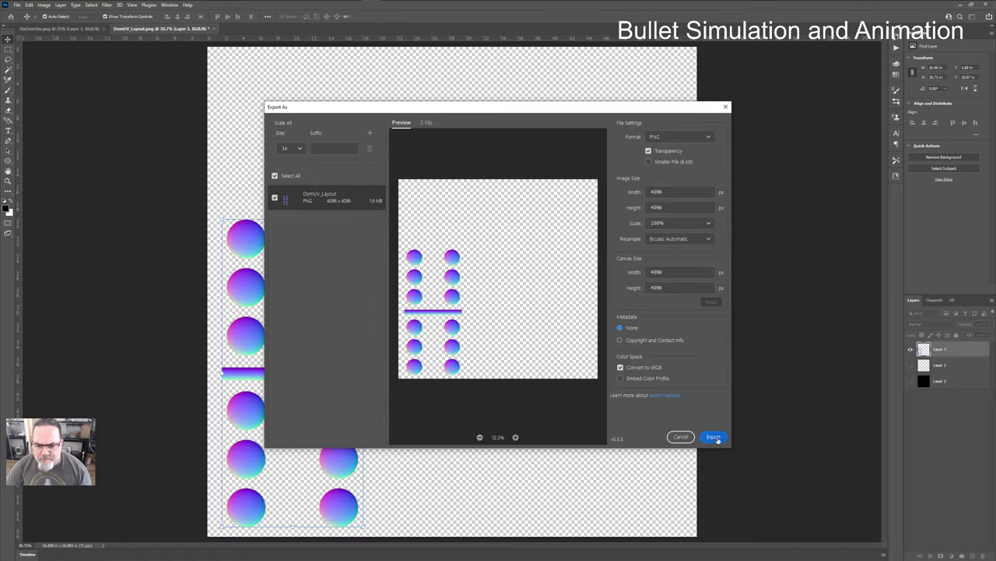
{"action": "left_click", "coordinate": [621, 367]}
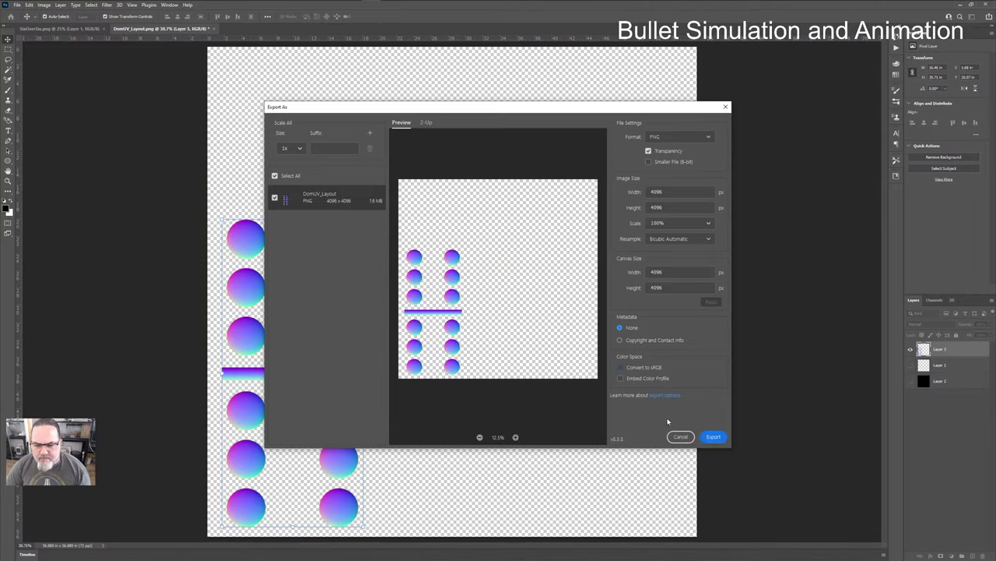
{"action": "left_click", "coordinate": [714, 437]}
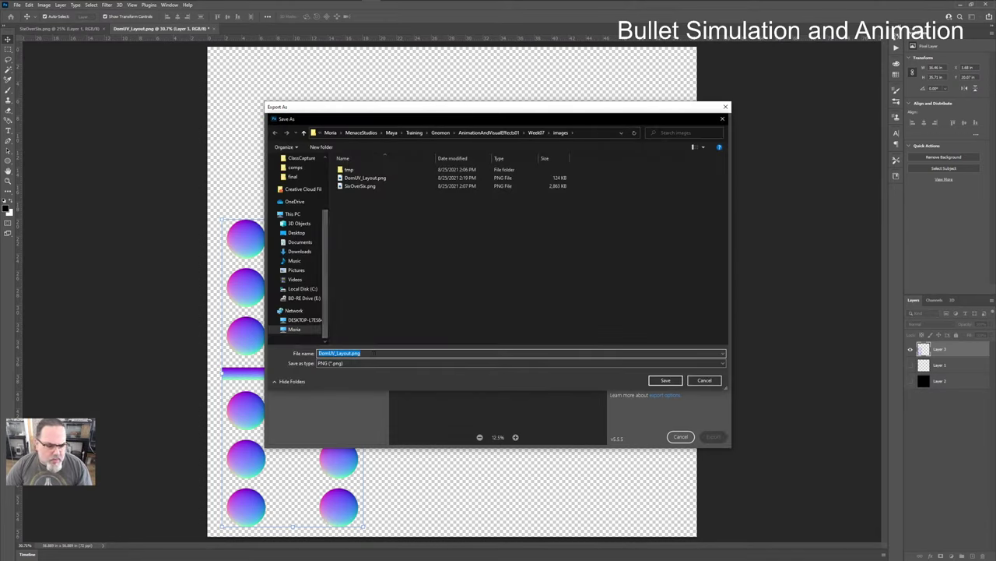
Step: Name the exported file SixOverSix_NORM and save it
{"action": "left_click", "coordinate": [372, 352]}
{"action": "left_click_drag", "start_coordinate": [362, 353], "coordinate": [295, 354]}
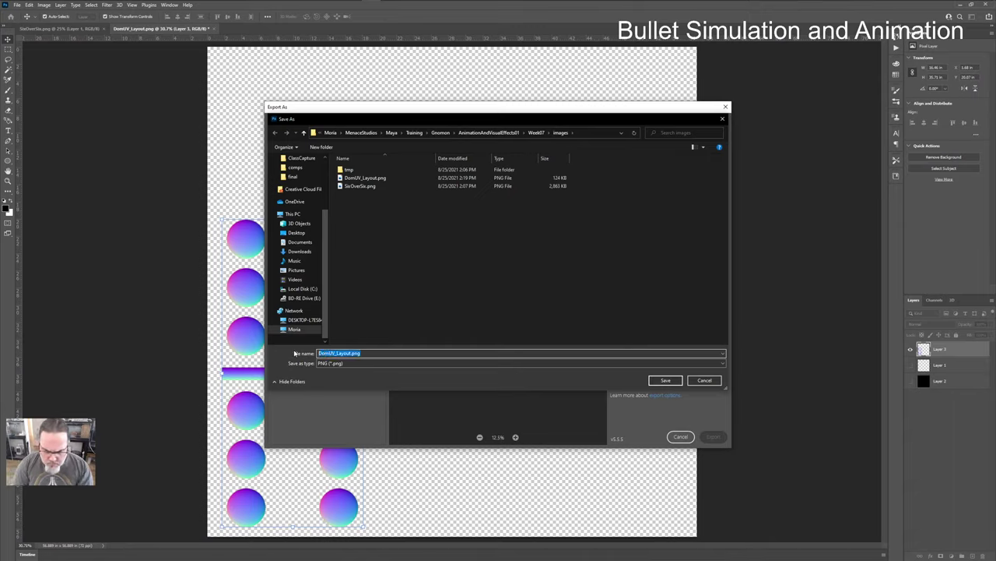
{"action": "type", "text": "Si"}
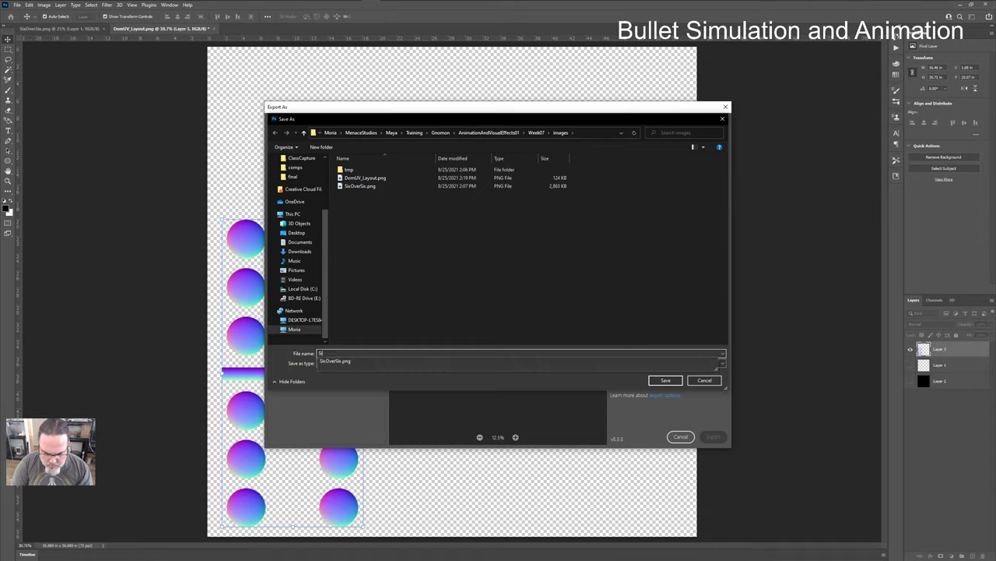
{"action": "type", "text": "xOver"}
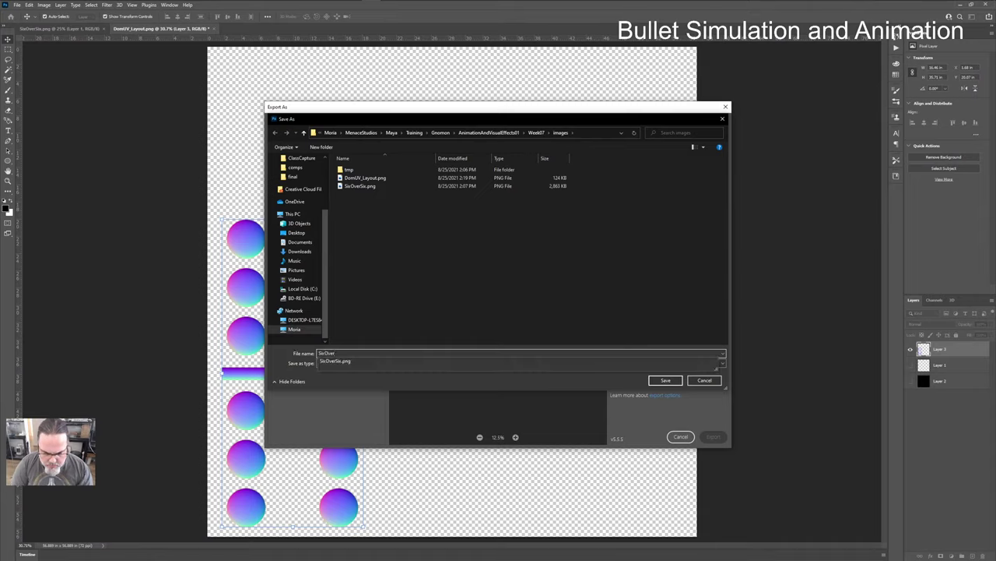
{"action": "type", "text": "Six_"}
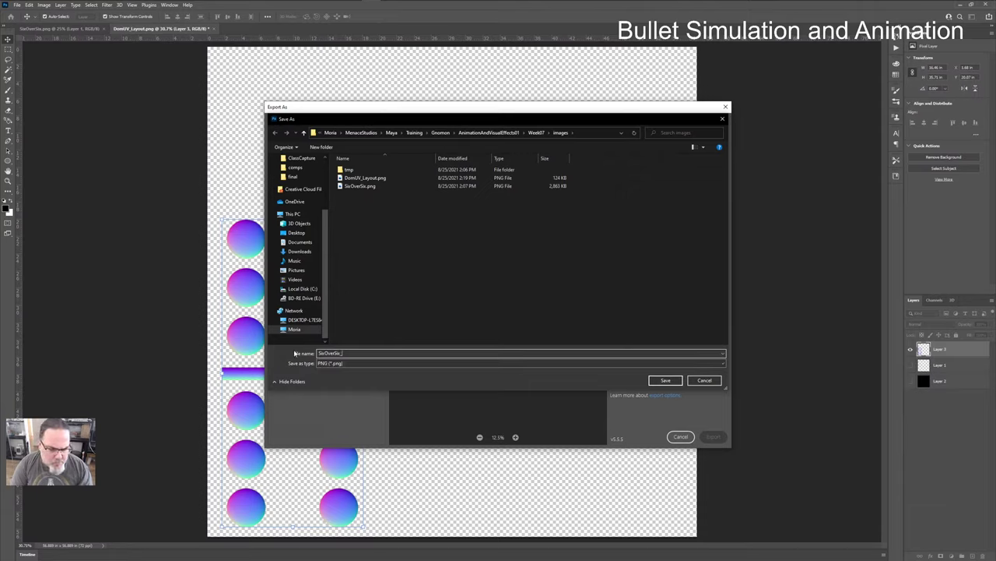
{"action": "type", "text": "NORM"}
{"action": "key", "text": "Return"}
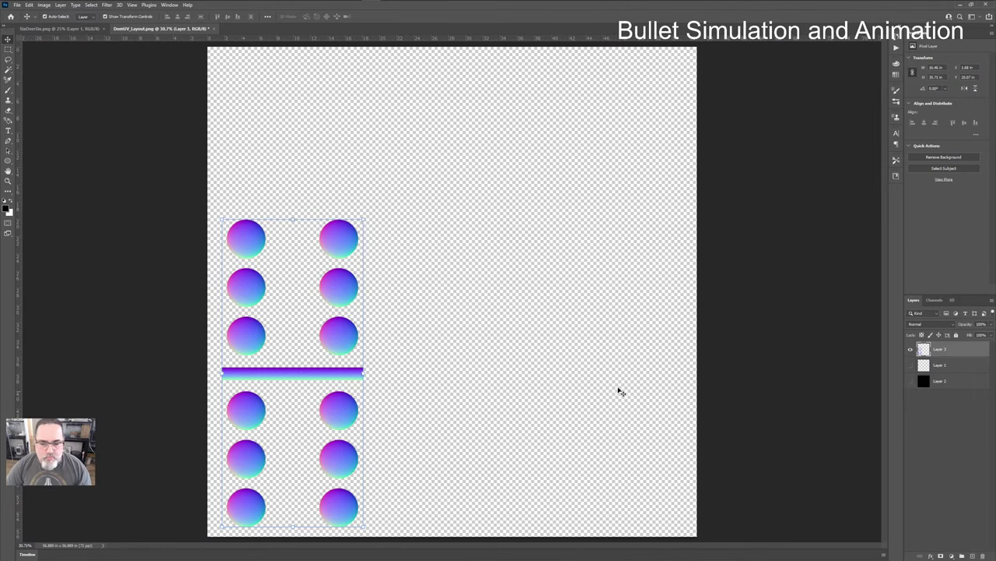
Step: Fill the pips and divider selection with black on a new Layer 4, then deselect
{"action": "left_click", "coordinate": [923, 352], "text": "ctrl"}
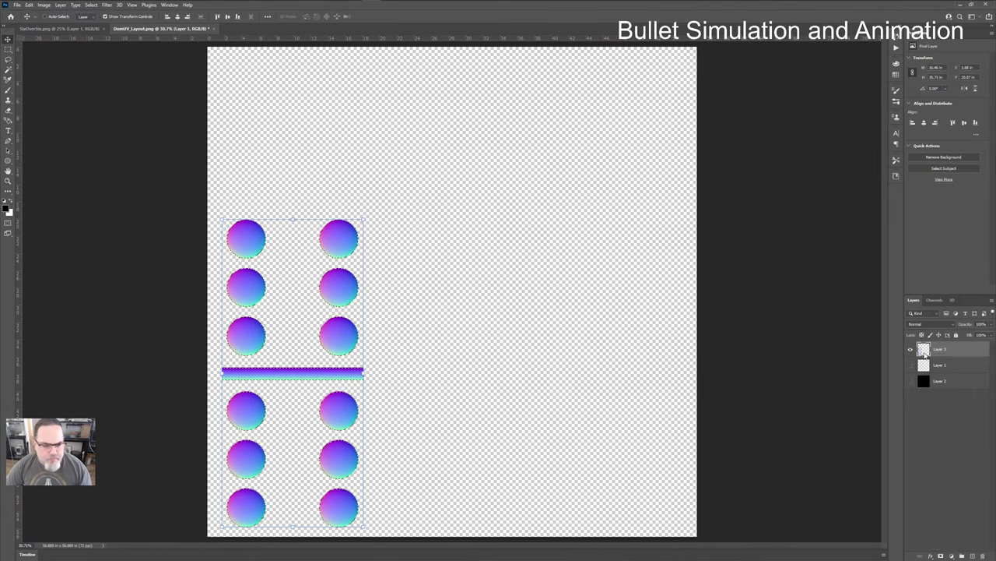
{"action": "left_click", "coordinate": [972, 555]}
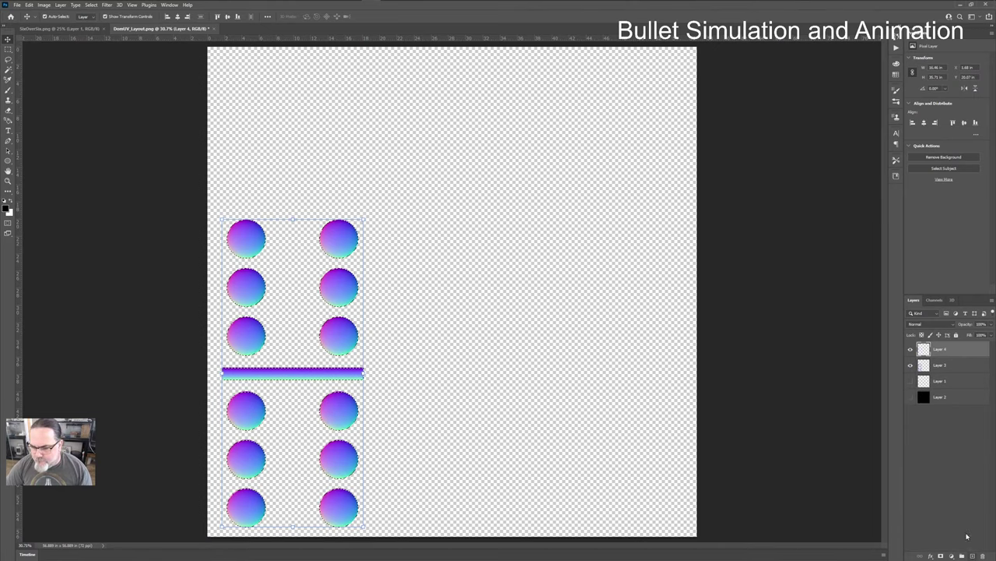
{"action": "key", "text": "alt+BackSpace"}
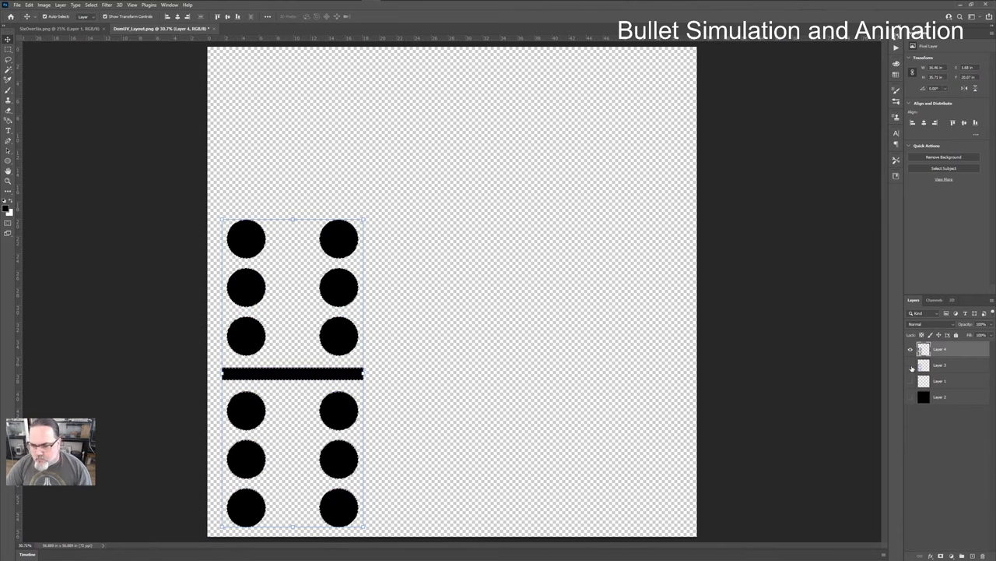
{"action": "key", "text": "ctrl+d"}
{"action": "left_click", "coordinate": [807, 387]}
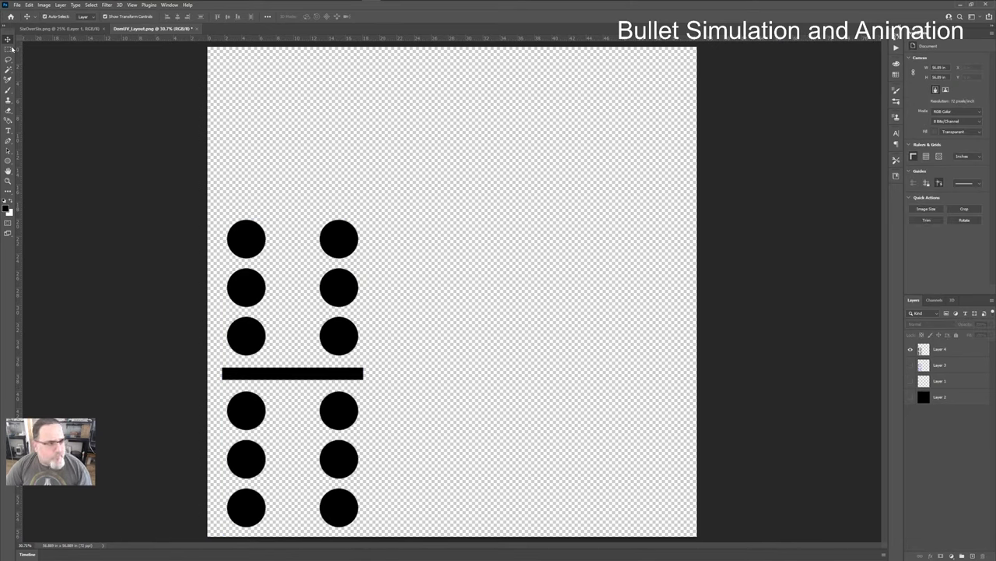
Step: Try Quick Export as PNG, then cancel it
{"action": "left_click", "coordinate": [16, 5]}
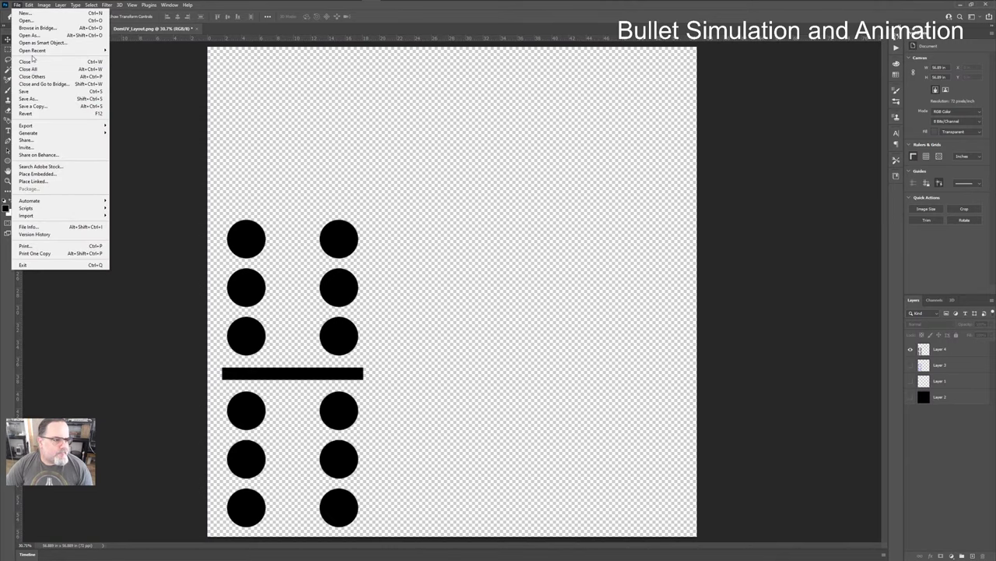
{"action": "mouse_move", "coordinate": [63, 127]}
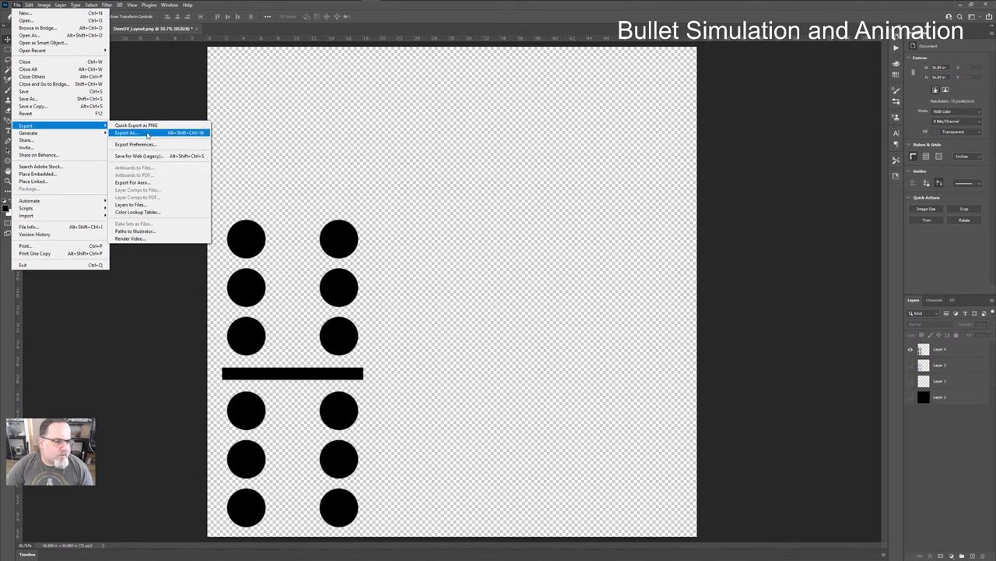
{"action": "left_click", "coordinate": [140, 125]}
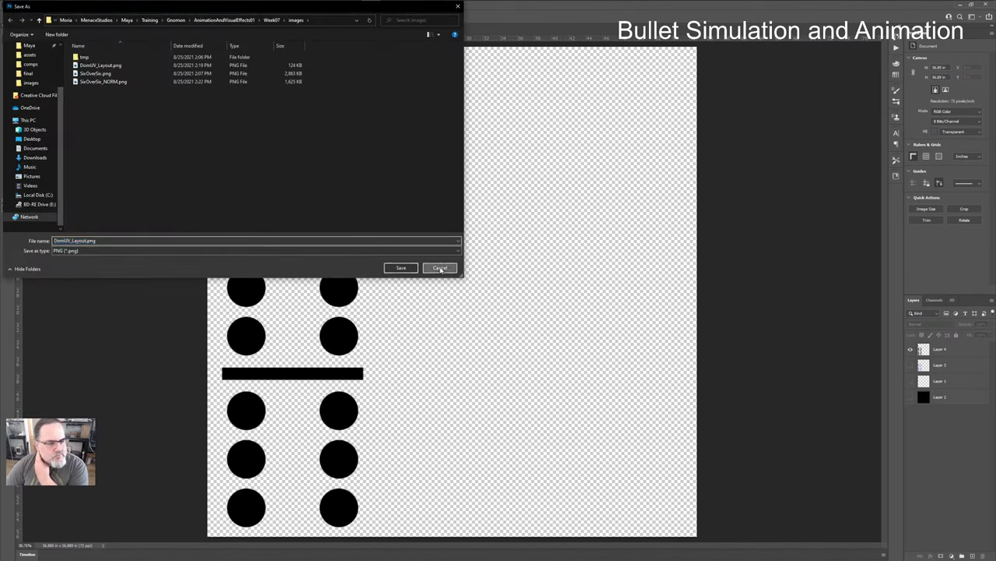
{"action": "left_click", "coordinate": [439, 267]}
Step: Export As with Convert to sRGB turned on and continue to the save location
{"action": "left_click", "coordinate": [16, 5]}
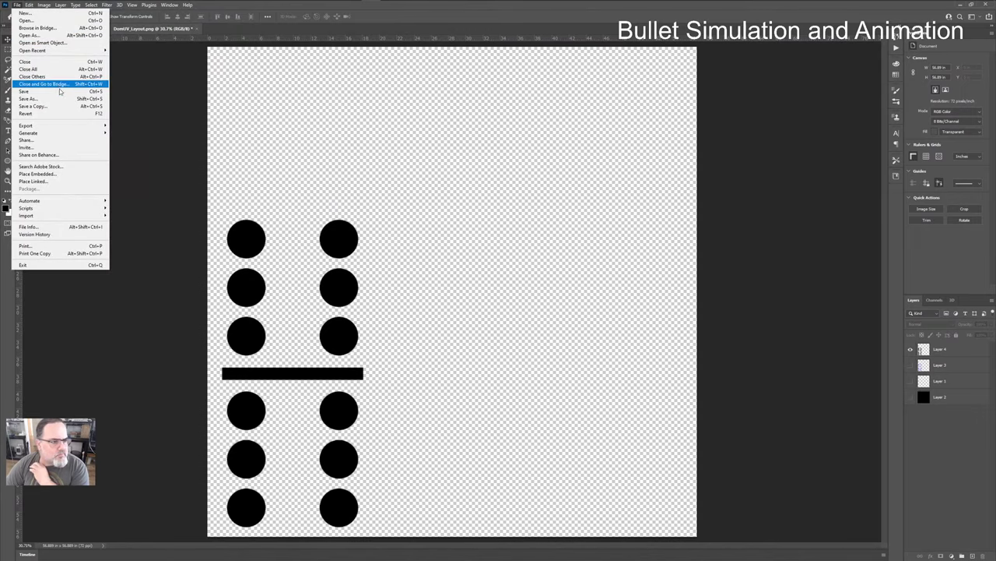
{"action": "mouse_move", "coordinate": [86, 128]}
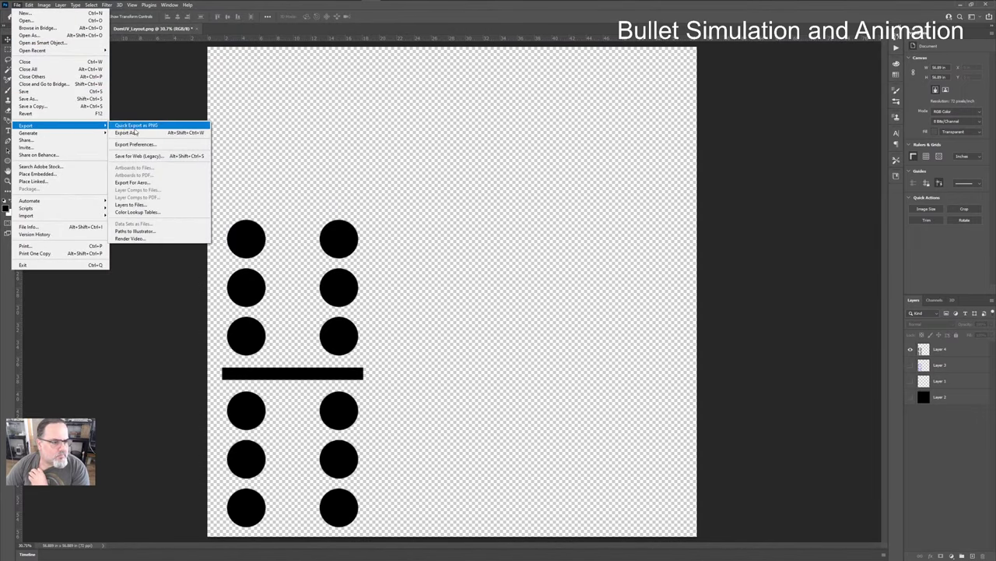
{"action": "left_click", "coordinate": [134, 133]}
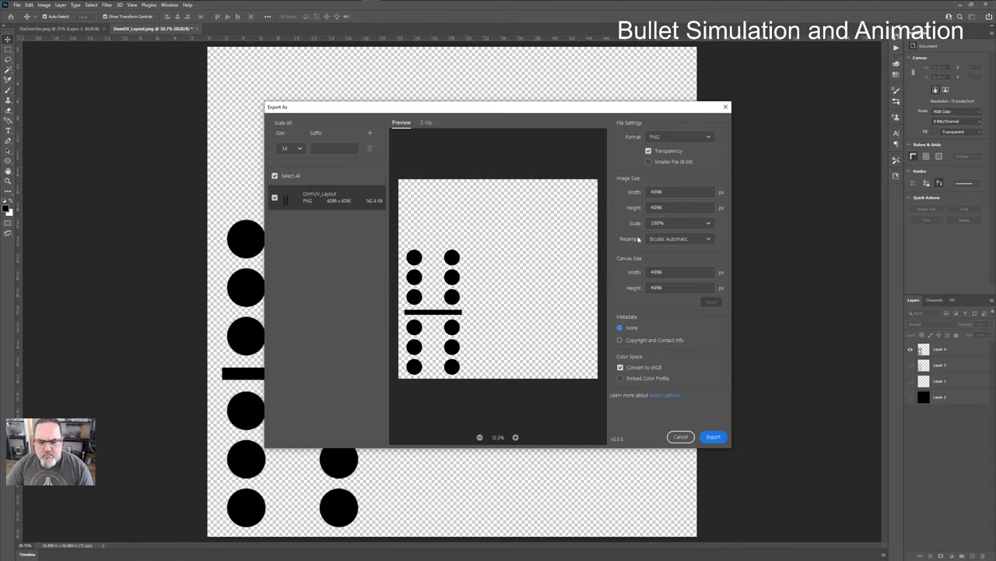
{"action": "left_click", "coordinate": [622, 368]}
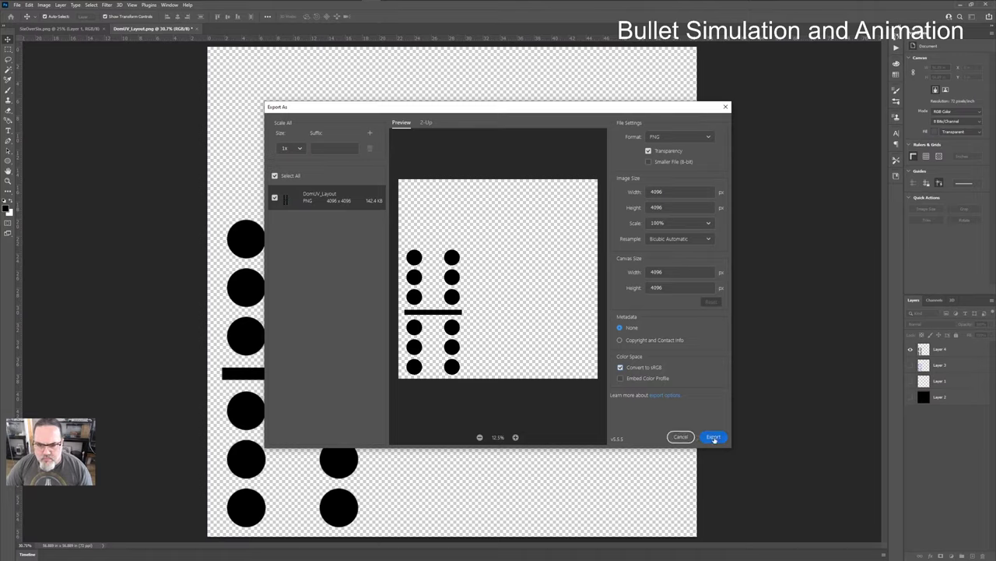
{"action": "left_click", "coordinate": [714, 437]}
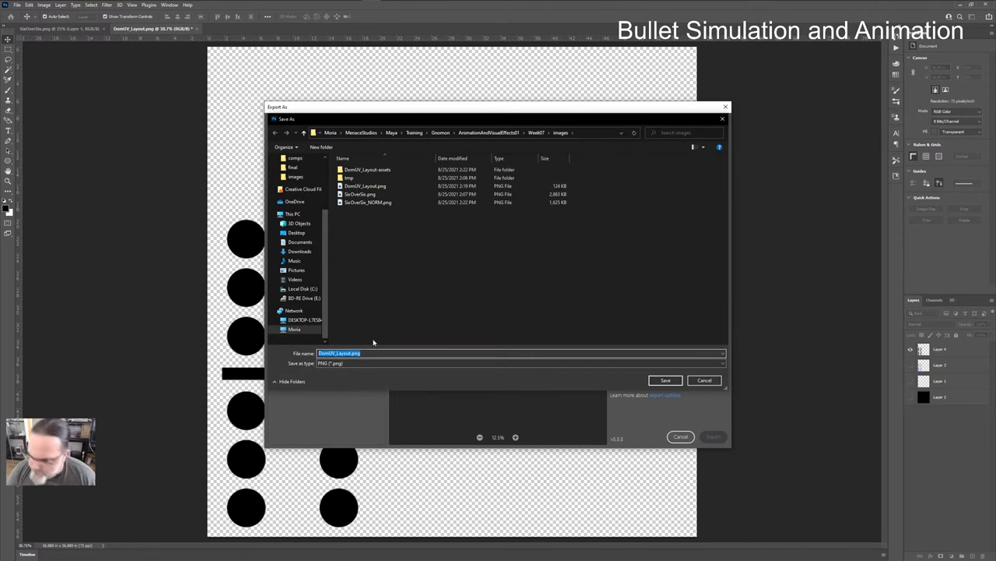
Step: Switch to the Maya domino scene from the taskbar
{"action": "mouse_move", "coordinate": [160, 7]}
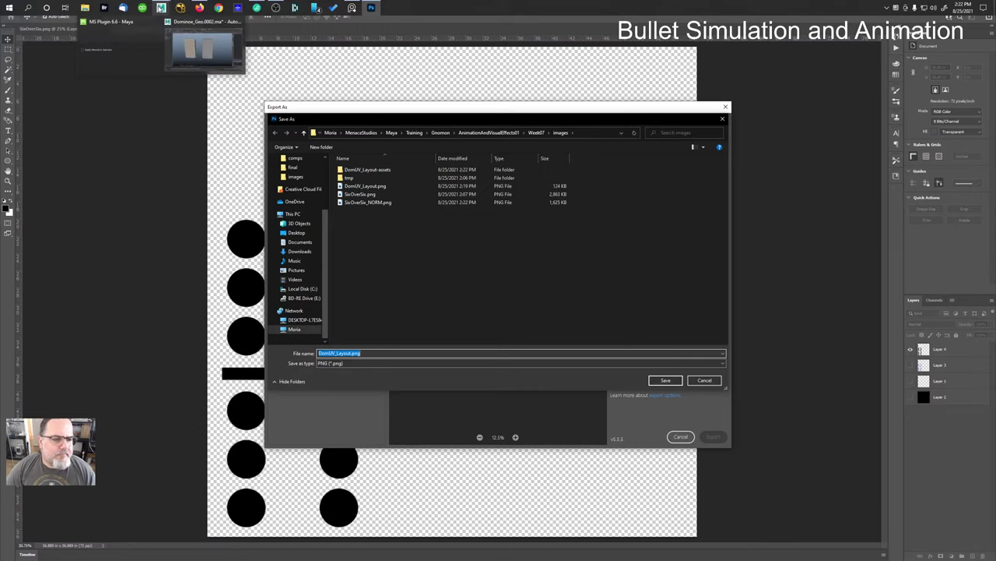
{"action": "left_click", "coordinate": [161, 8]}
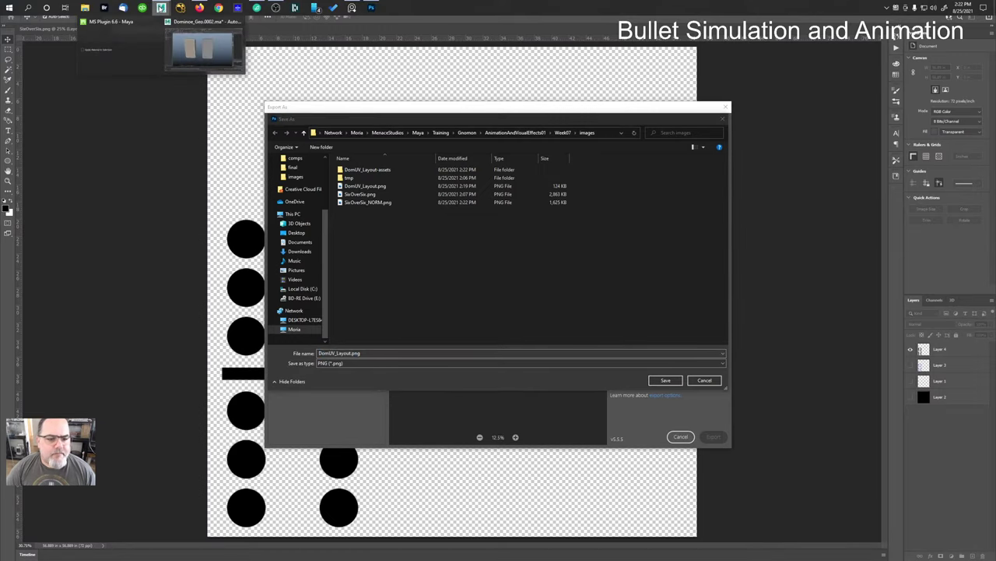
{"action": "left_click", "coordinate": [204, 48]}
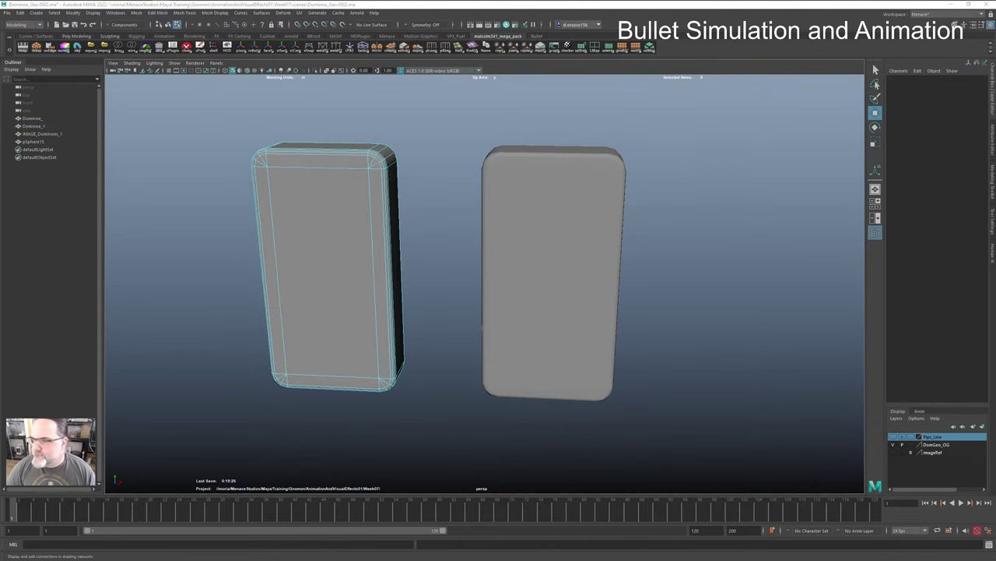
Step: In Hypershade, select the old four-node shader network and clear the graph
{"action": "left_click", "coordinate": [506, 25]}
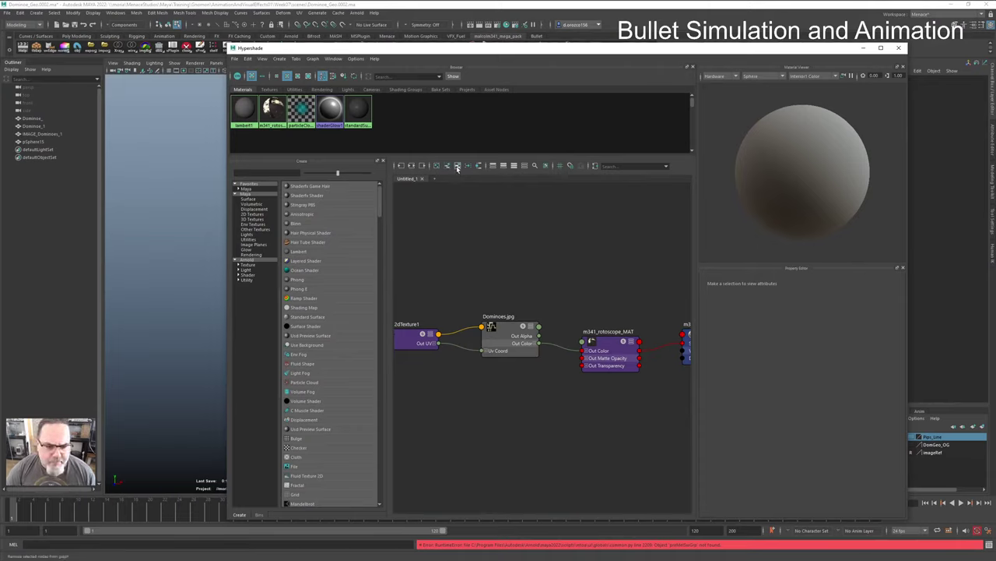
{"action": "scroll", "coordinate": [478, 242], "scroll_direction": "down", "scroll_amount": 3}
{"action": "left_click_drag", "start_coordinate": [443, 243], "coordinate": [627, 326]}
{"action": "left_click", "coordinate": [458, 166]}
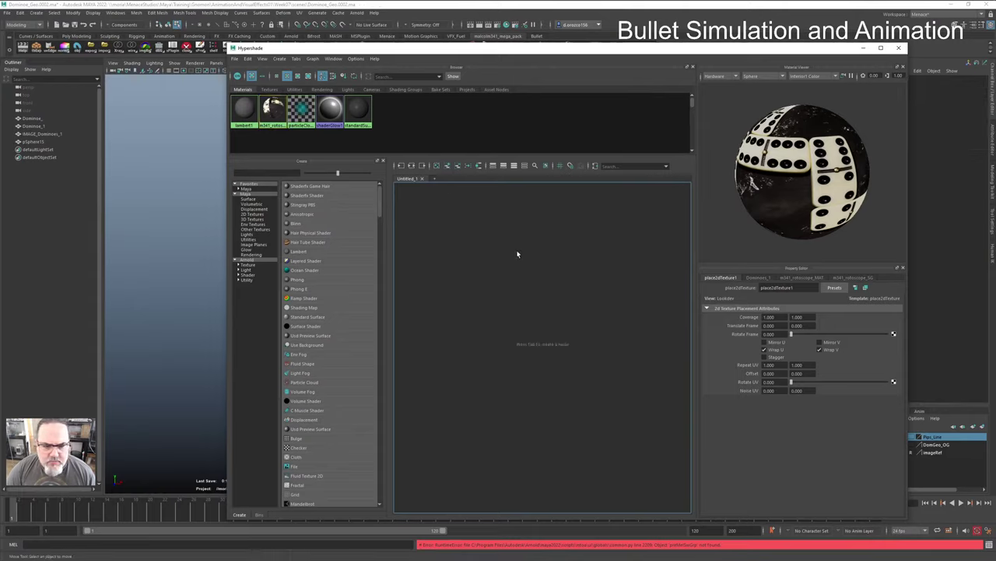
Step: Create a new Arnold aiStandardSurface material from the Create panel's surface shaders
{"action": "left_click", "coordinate": [239, 275]}
{"action": "left_click", "coordinate": [239, 274]}
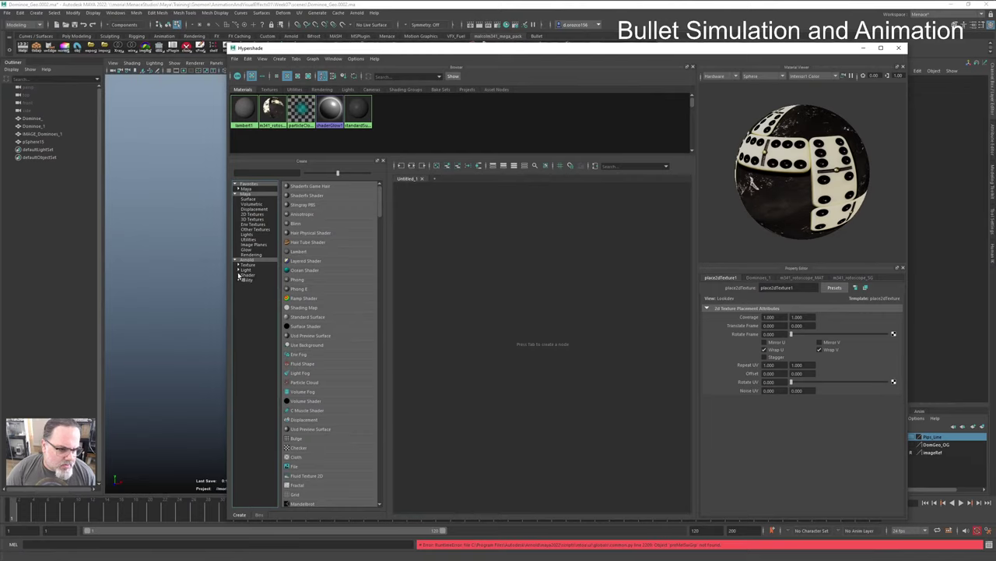
{"action": "left_click", "coordinate": [238, 265]}
{"action": "left_click", "coordinate": [238, 265]}
{"action": "left_click", "coordinate": [239, 275]}
{"action": "left_click", "coordinate": [254, 281]}
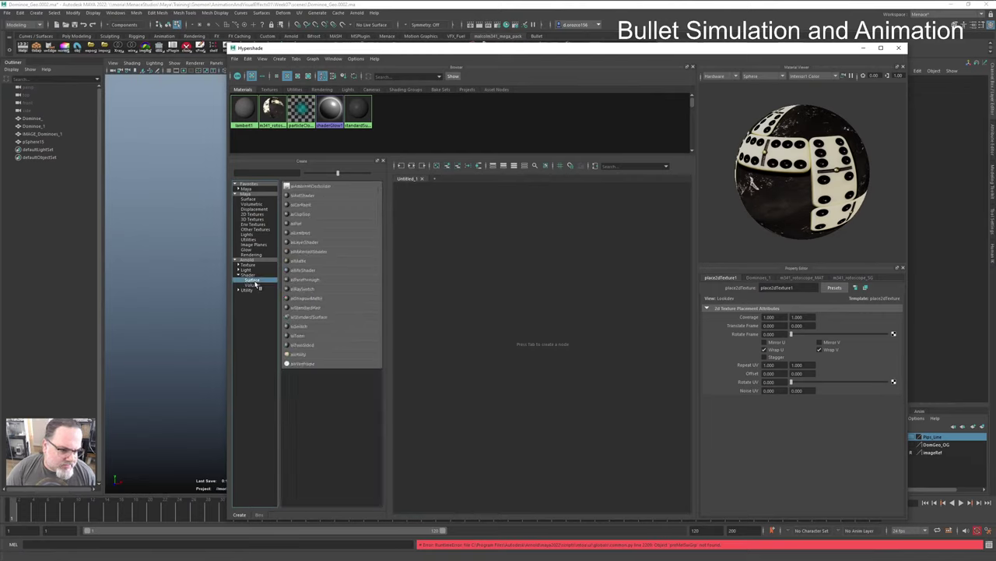
{"action": "left_click", "coordinate": [329, 317]}
{"action": "scroll", "coordinate": [488, 325], "scroll_direction": "up", "scroll_amount": 5}
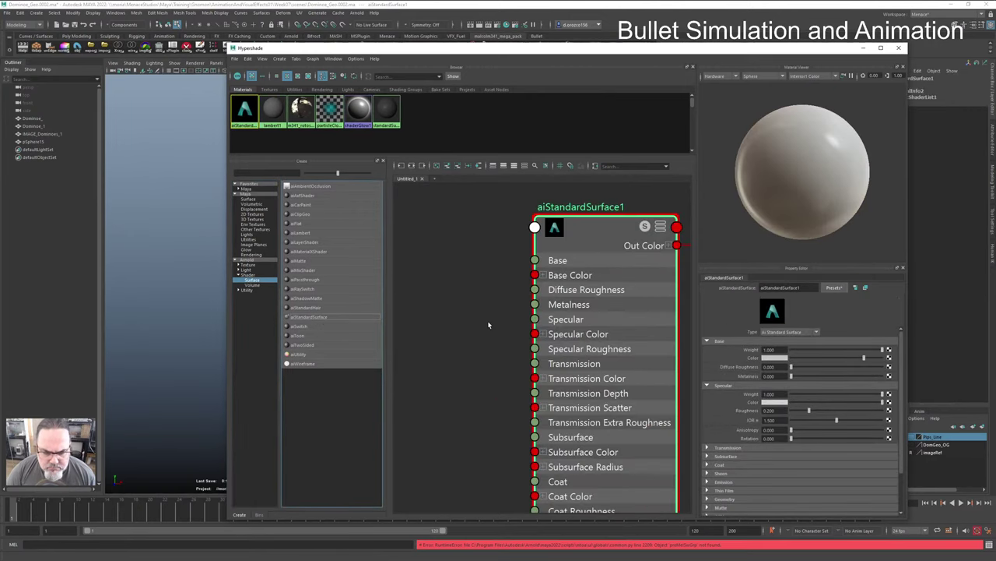
{"action": "scroll", "coordinate": [489, 325], "scroll_direction": "down", "scroll_amount": 2}
{"action": "key", "text": "alt+Tab"}
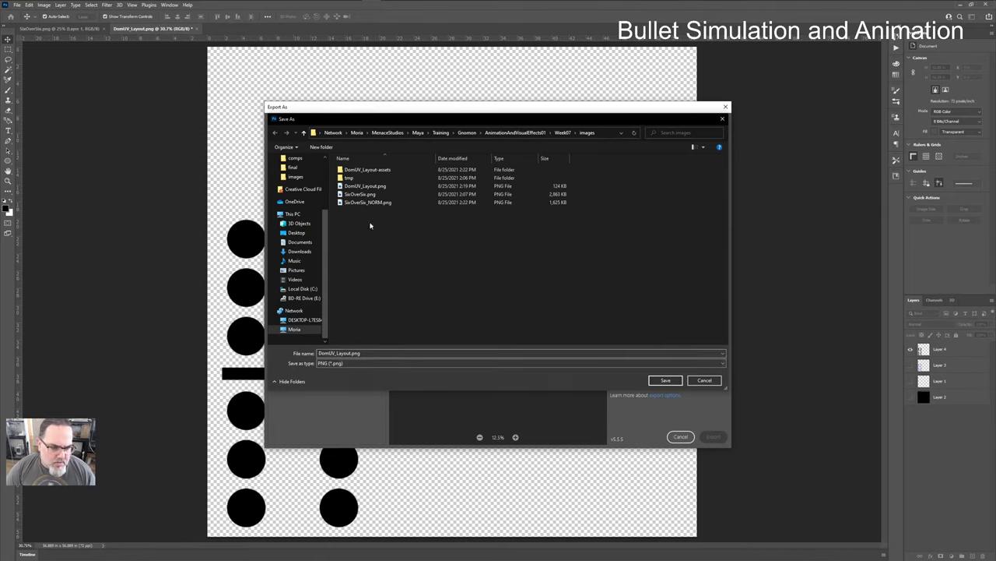
Step: Export the pip layout as SixOverSix_BAS
{"action": "left_click", "coordinate": [379, 203]}
{"action": "left_click", "coordinate": [340, 352]}
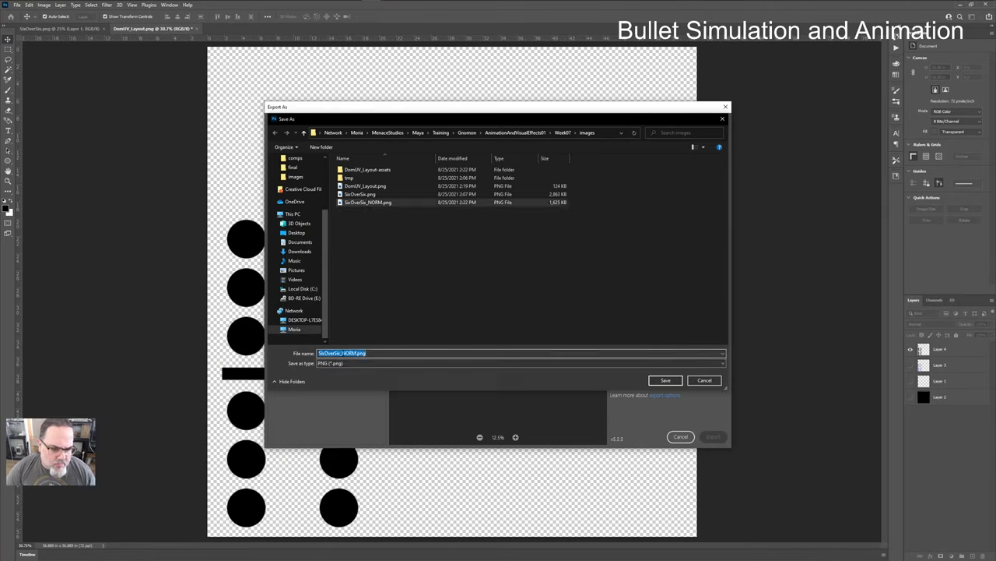
{"action": "left_click_drag", "start_coordinate": [340, 352], "coordinate": [425, 343]}
{"action": "type", "text": "BASE"}
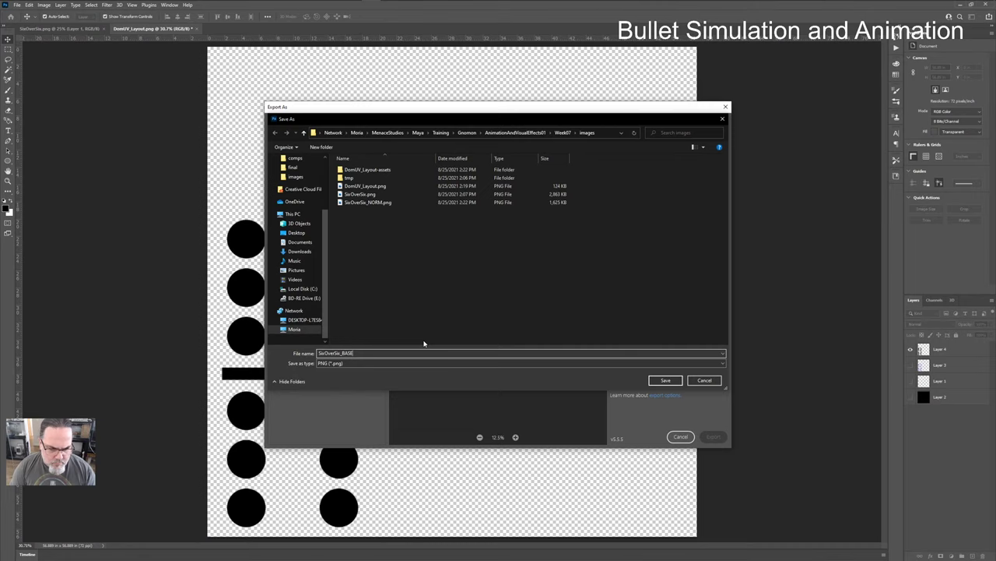
{"action": "key", "text": "Return"}
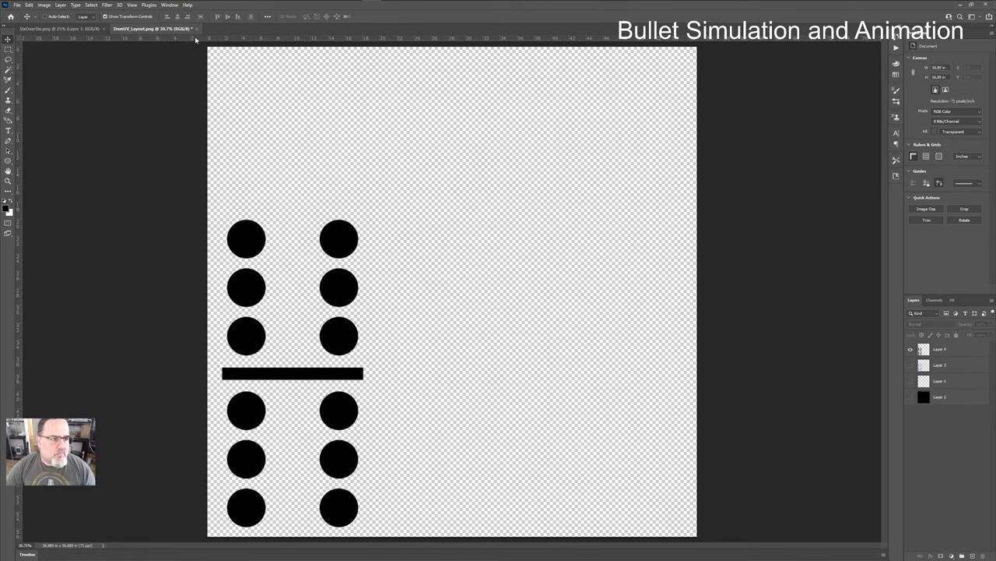
Step: Save DomUV_Layout.psd on the computer in the DomUV_Layout-assets folder
{"action": "key", "text": "ctrl+s"}
{"action": "left_click", "coordinate": [508, 344]}
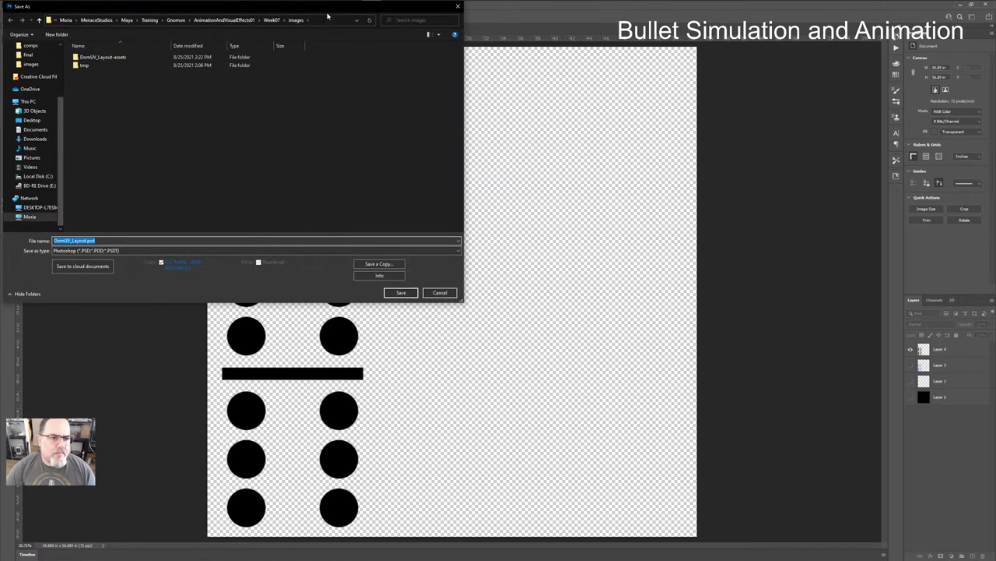
{"action": "left_click_drag", "start_coordinate": [328, 15], "coordinate": [656, 100]}
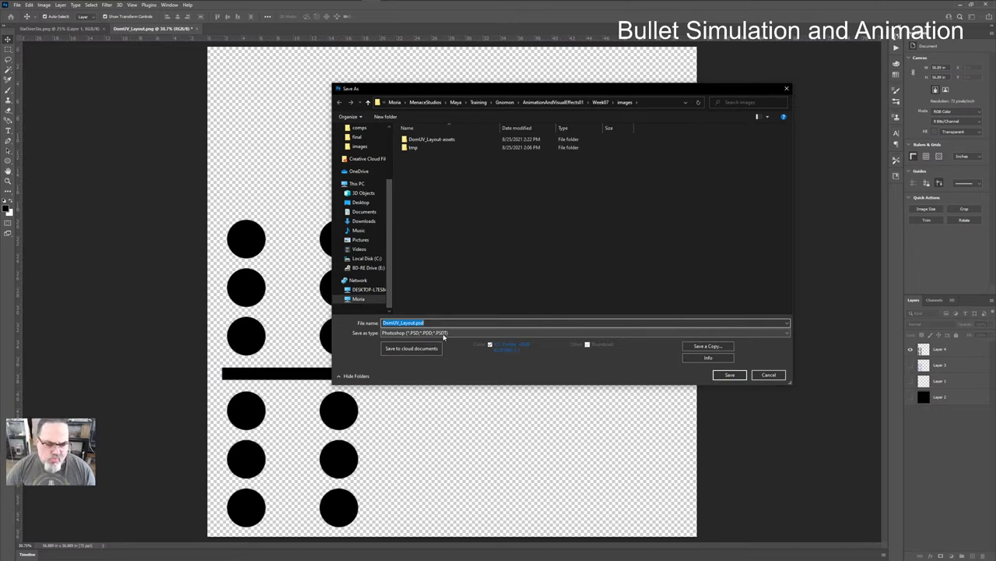
{"action": "double_click", "coordinate": [452, 140]}
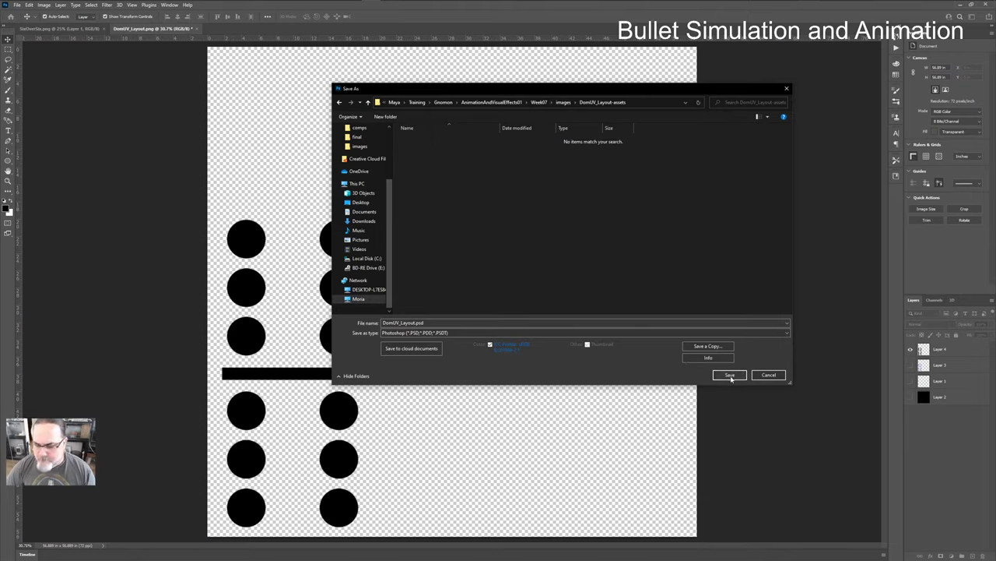
{"action": "left_click", "coordinate": [730, 375]}
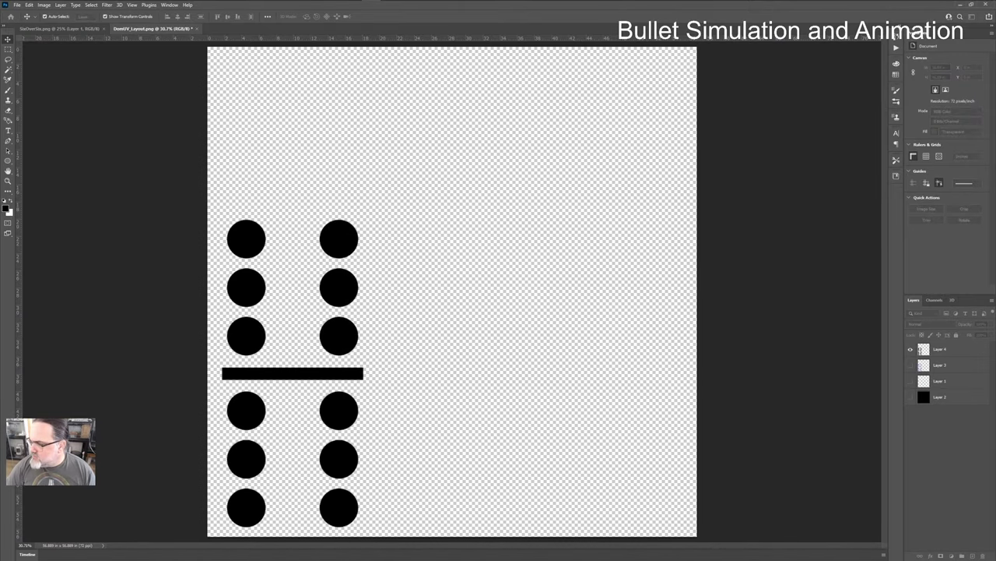
Step: Close the DomUV_Layout.psd and SixOverSix.png documents and return to Maya
{"action": "left_click", "coordinate": [193, 29]}
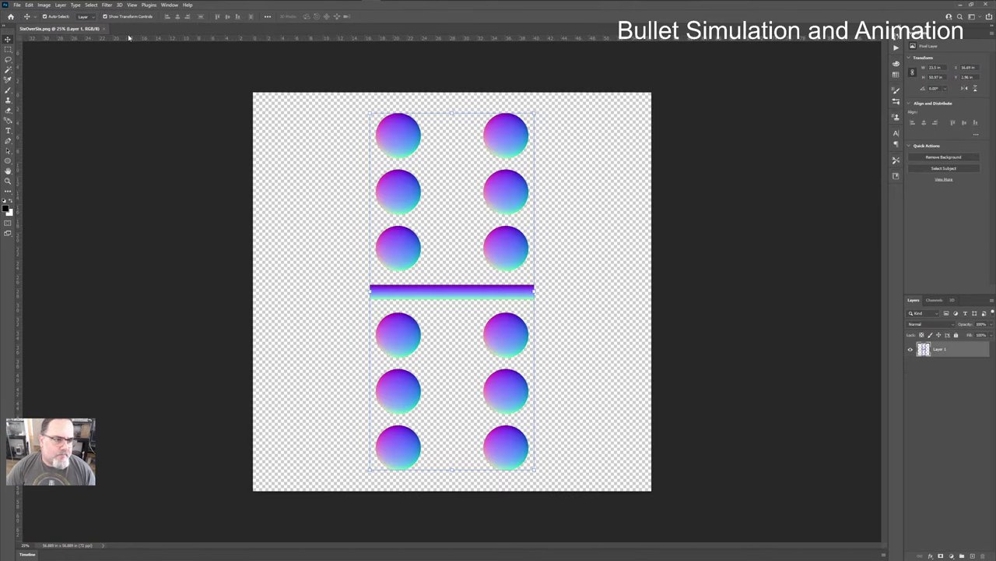
{"action": "left_click", "coordinate": [104, 29]}
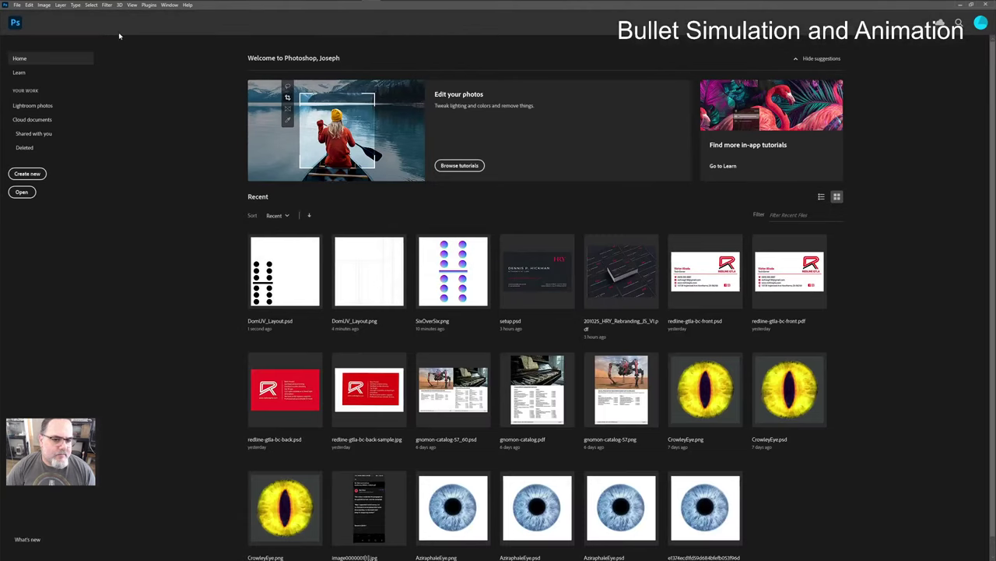
{"action": "left_click", "coordinate": [985, 6]}
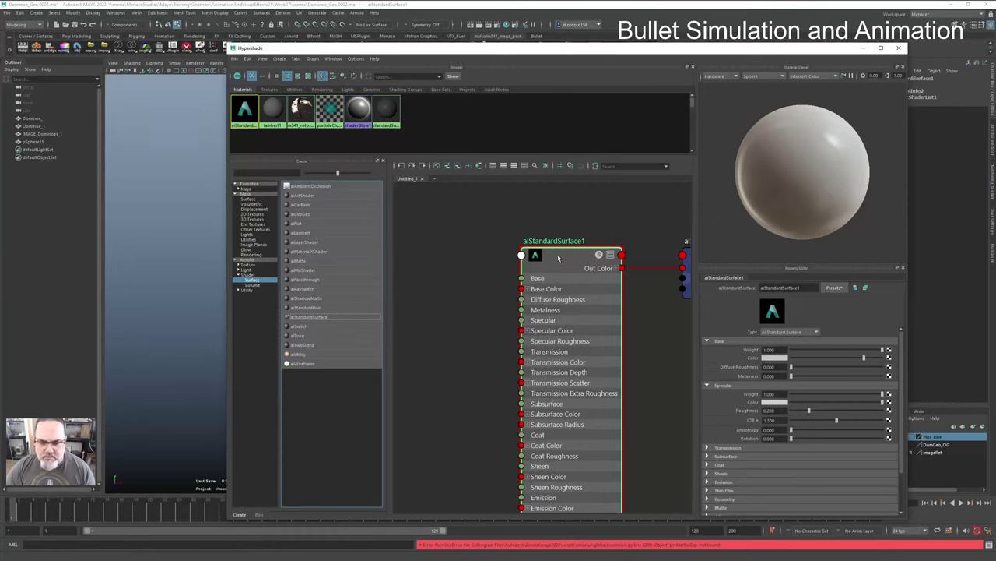
Step: Rename the aiStandardSurface1 material to SixOverSix_ai
{"action": "scroll", "coordinate": [565, 224], "scroll_direction": "down", "scroll_amount": 5}
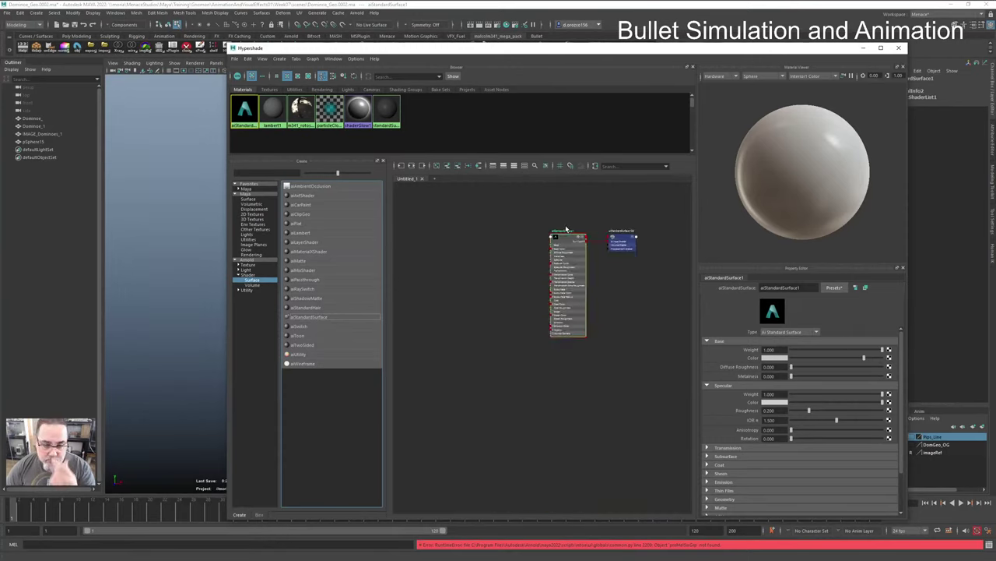
{"action": "left_click", "coordinate": [525, 252]}
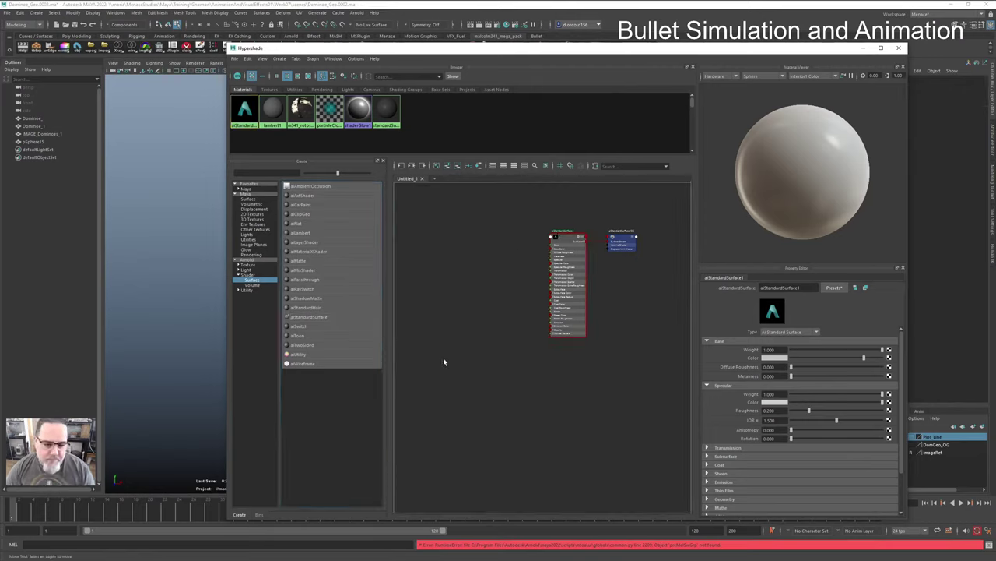
{"action": "scroll", "coordinate": [442, 359], "scroll_direction": "up", "scroll_amount": 2}
{"action": "middle_click_drag", "start_coordinate": [516, 282], "coordinate": [492, 306], "text": "alt"}
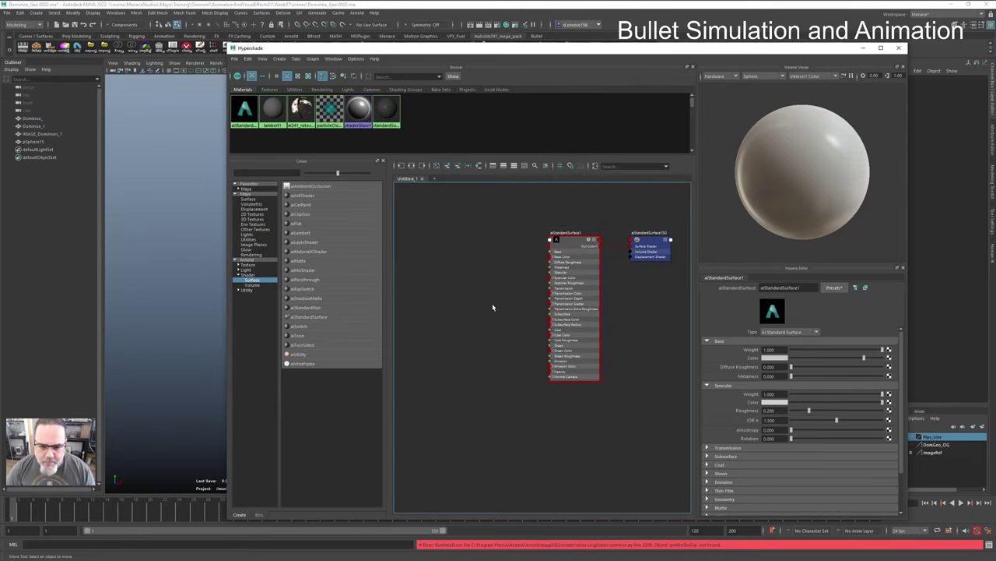
{"action": "scroll", "coordinate": [539, 262], "scroll_direction": "up", "scroll_amount": 2}
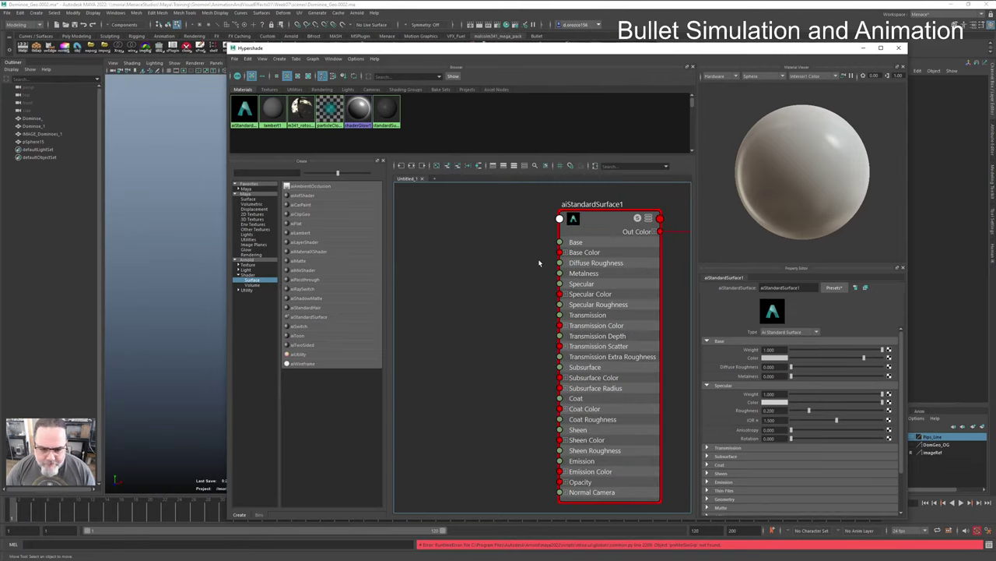
{"action": "scroll", "coordinate": [518, 265], "scroll_direction": "down", "scroll_amount": 2}
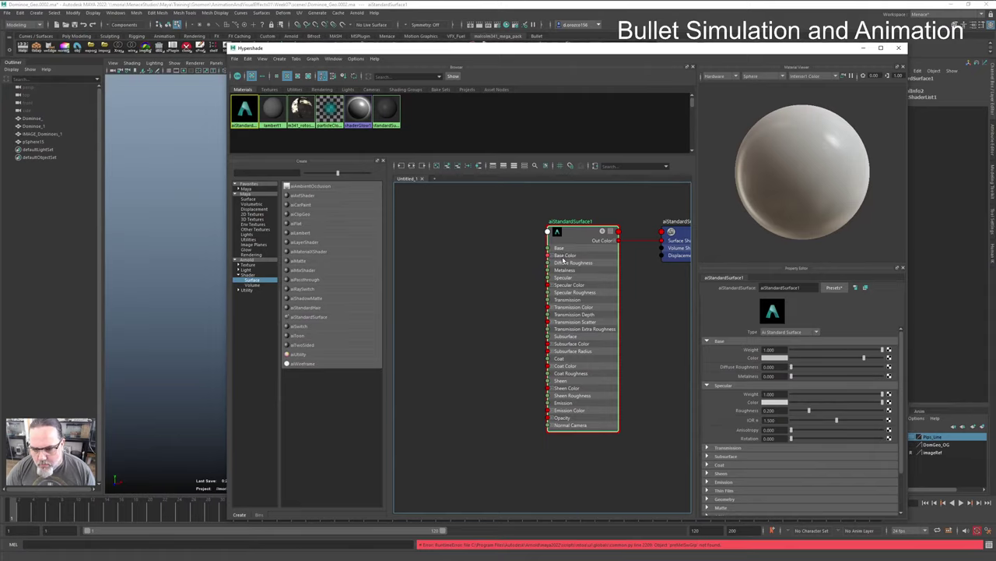
{"action": "double_click", "coordinate": [778, 287]}
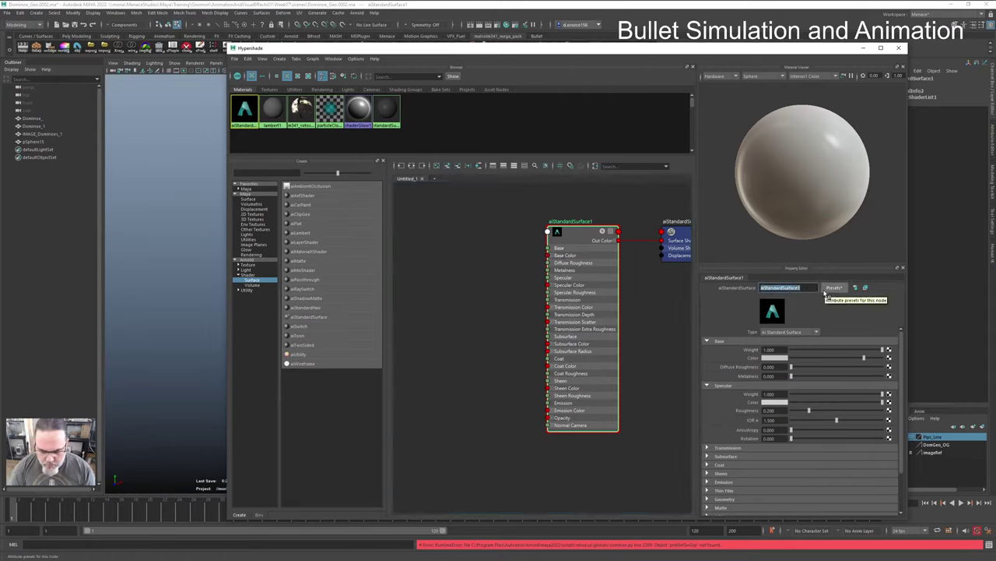
{"action": "type", "text": "sl"}
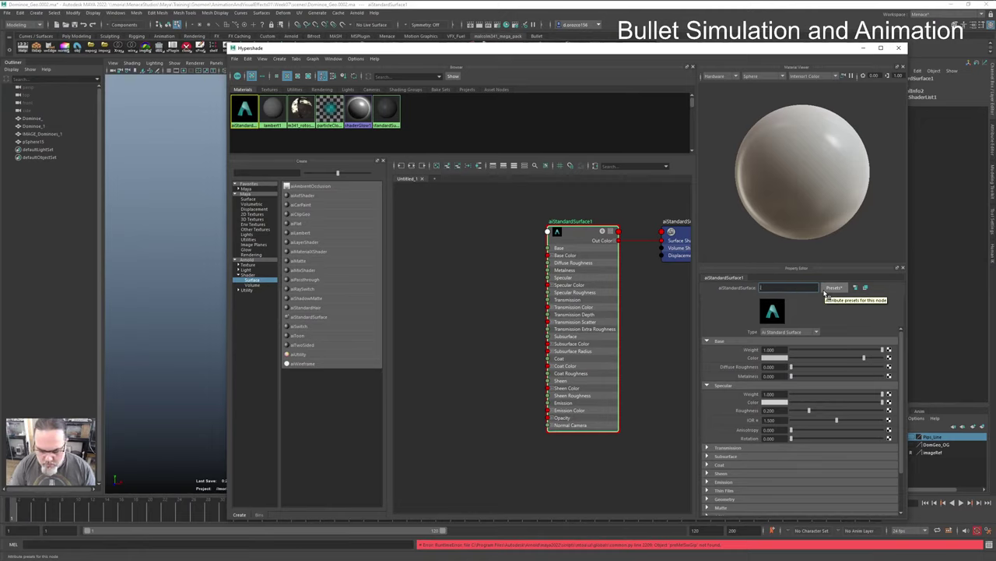
{"action": "key", "text": "BackSpace"}
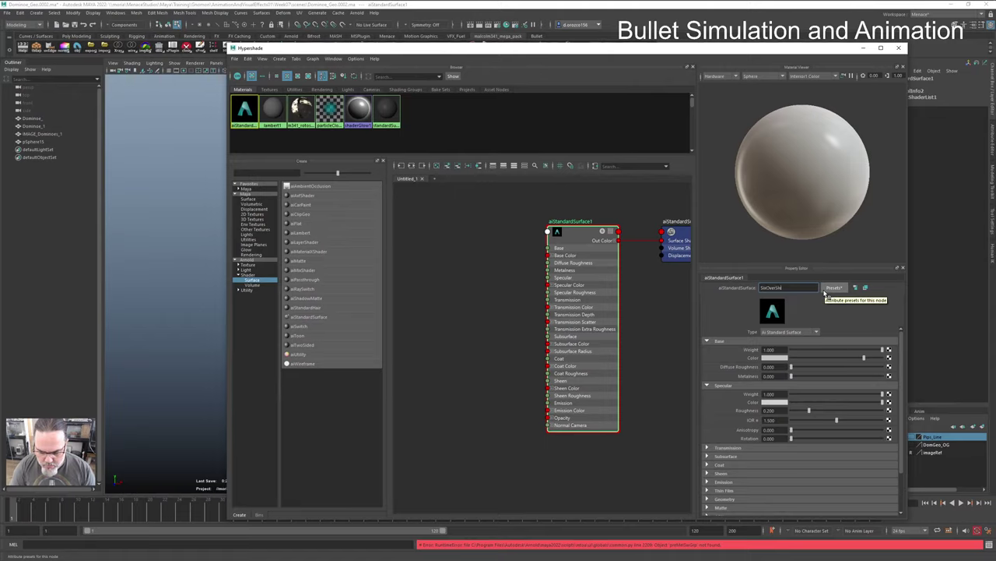
{"action": "type", "text": "xOverSix_ai"}
{"action": "key", "text": "Return"}
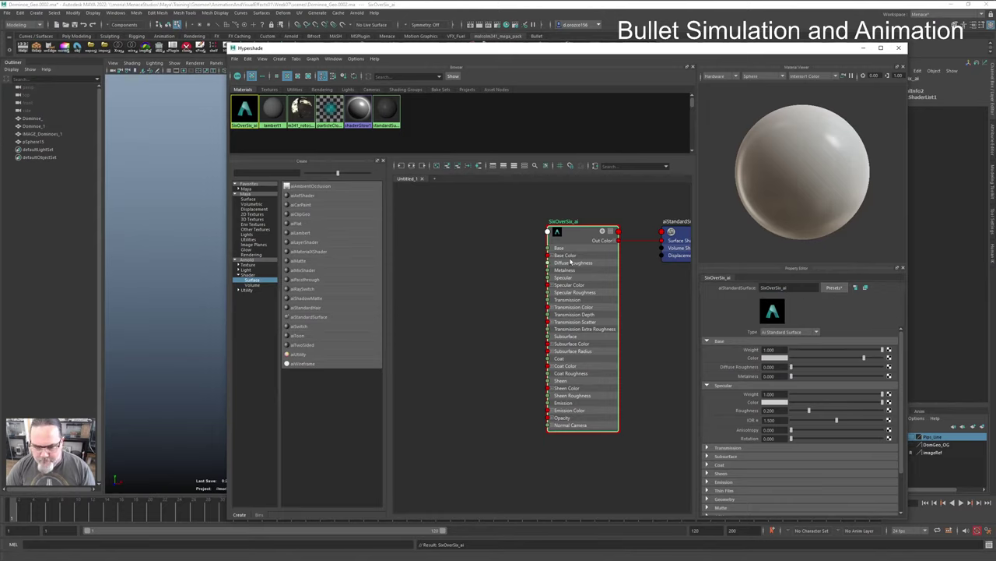
Step: Connect a new file texture to the material's Base Color and browse for its image
{"action": "left_click", "coordinate": [889, 359]}
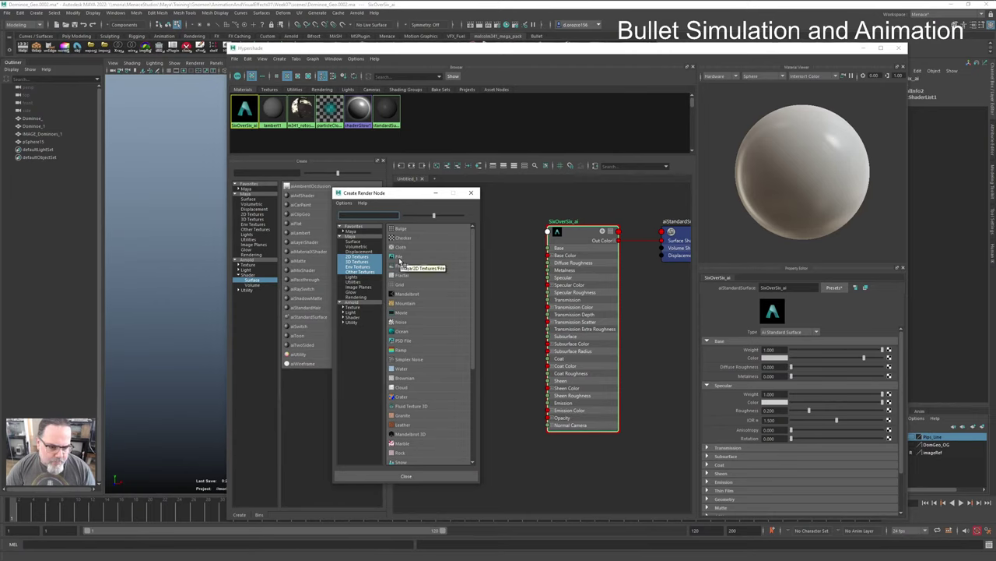
{"action": "left_click", "coordinate": [401, 258]}
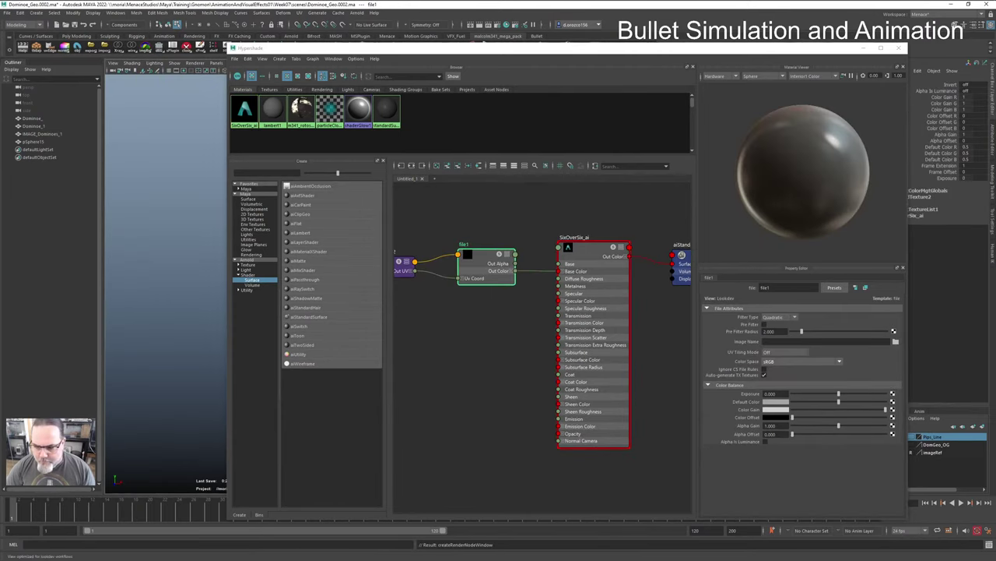
{"action": "left_click", "coordinate": [896, 341]}
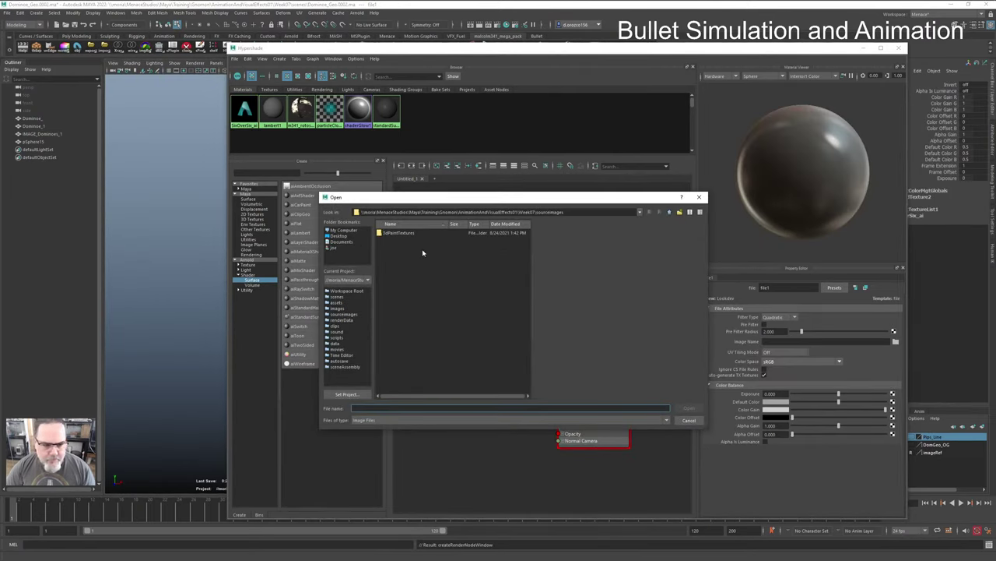
{"action": "key", "text": "XF86AudioLowerVolume"}
{"action": "key", "text": "XF86AudioLowerVolume"}
{"action": "key", "text": "XF86AudioLowerVolume"}
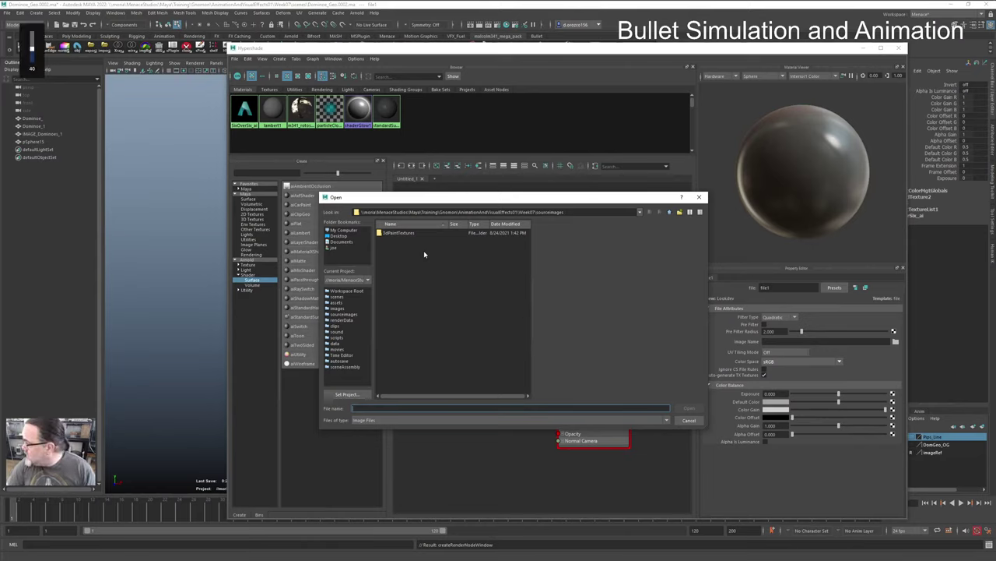
{"action": "key", "text": "XF86AudioRaiseVolume"}
{"action": "key", "text": "XF86AudioRaiseVolume"}
{"action": "key", "text": "XF86AudioRaiseVolume"}
{"action": "key", "text": "XF86AudioRaiseVolume"}
{"action": "key", "text": "XF86AudioRaiseVolume"}
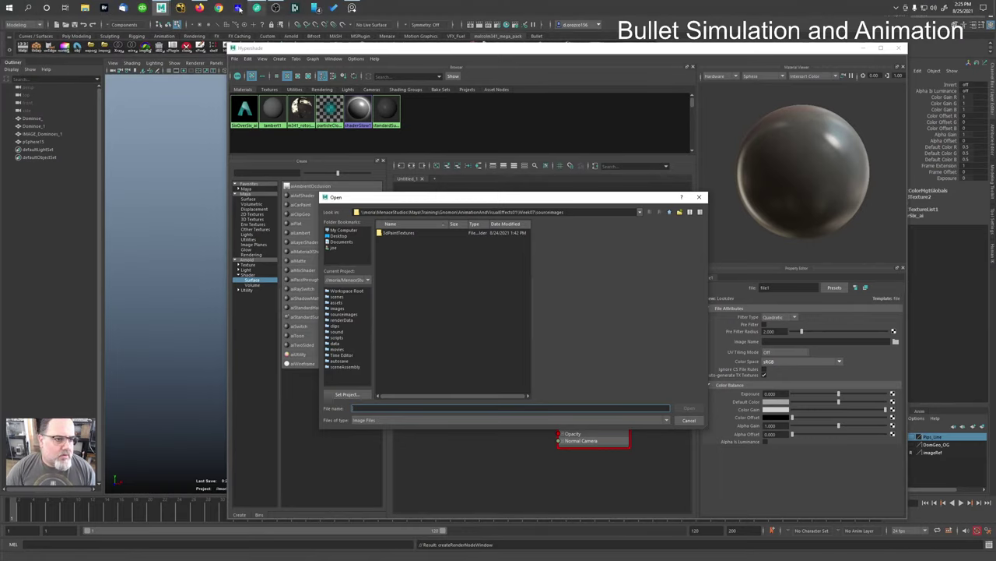
Step: Switch away from Maya to the web browser
{"action": "left_click", "coordinate": [219, 8]}
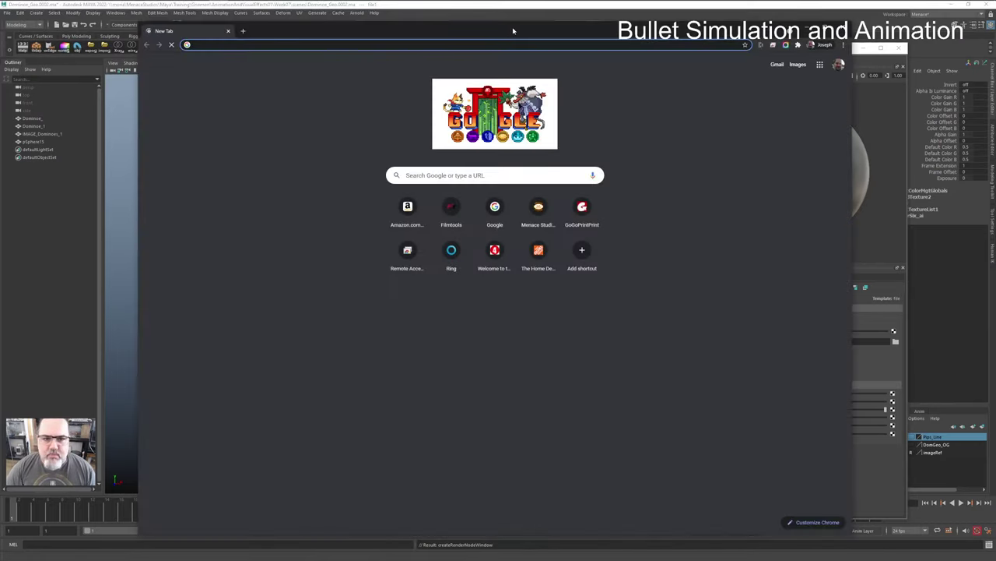
{"action": "key", "text": "super+Down"}
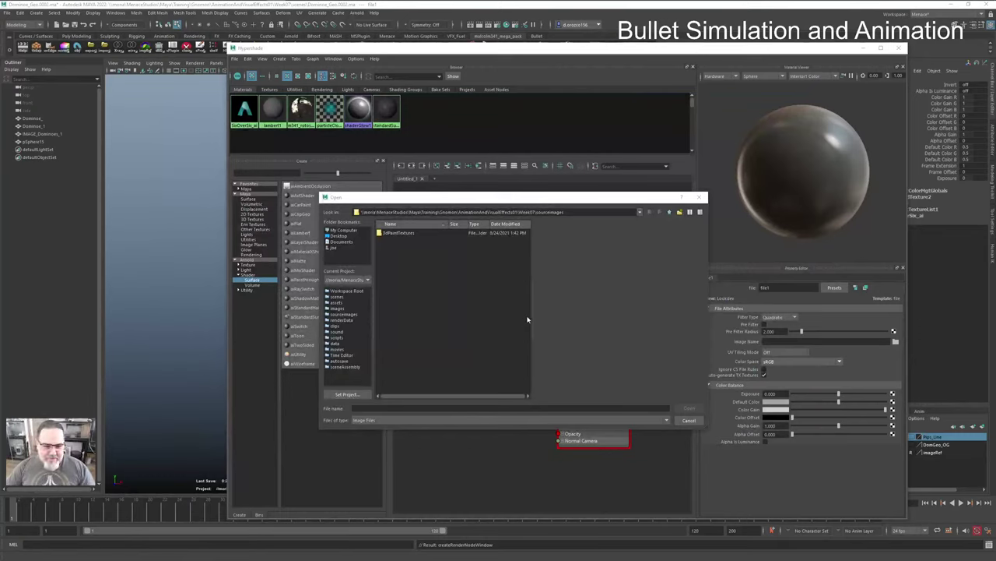
Step: List all file types, go to Week07/images, and load SixOverSix_BASE.png into file1
{"action": "left_click", "coordinate": [473, 420]}
{"action": "left_click", "coordinate": [473, 433]}
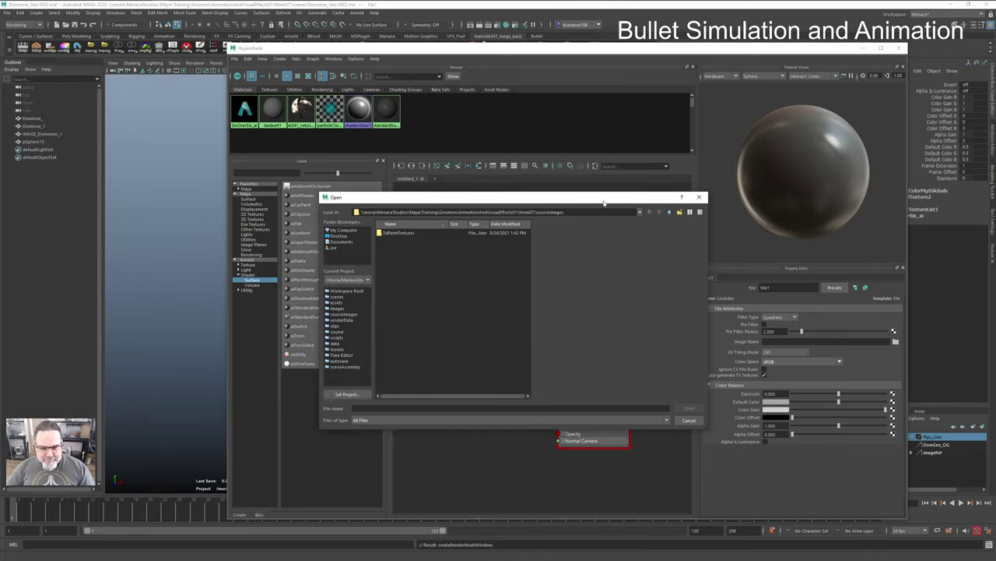
{"action": "left_click", "coordinate": [640, 212]}
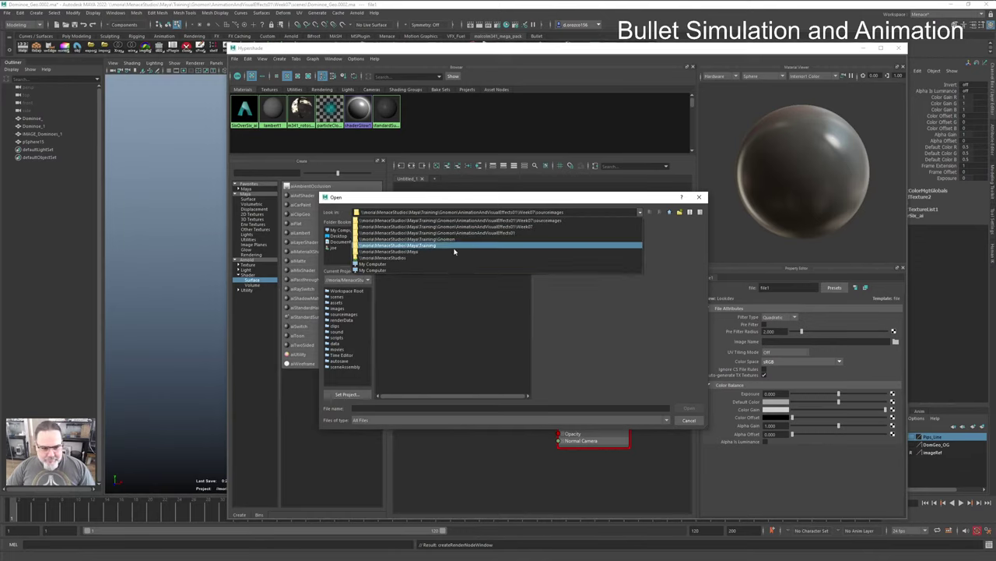
{"action": "left_click", "coordinate": [550, 221]}
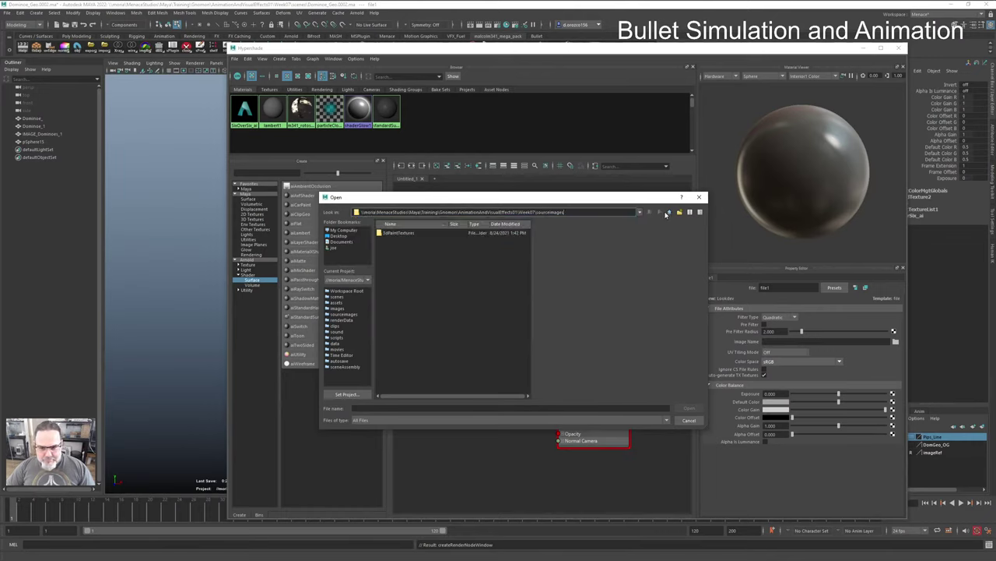
{"action": "left_click", "coordinate": [667, 213]}
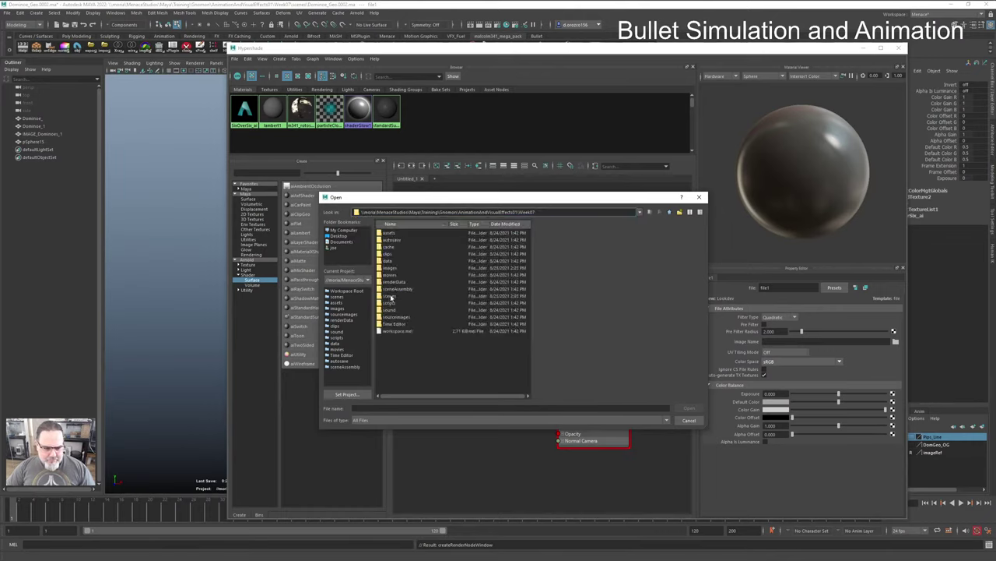
{"action": "double_click", "coordinate": [391, 268]}
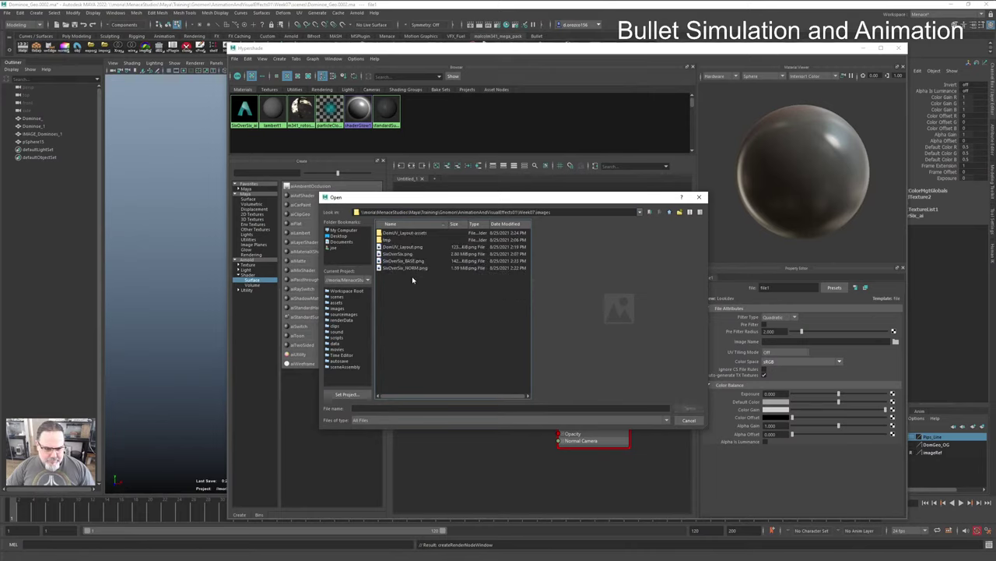
{"action": "left_click", "coordinate": [403, 261]}
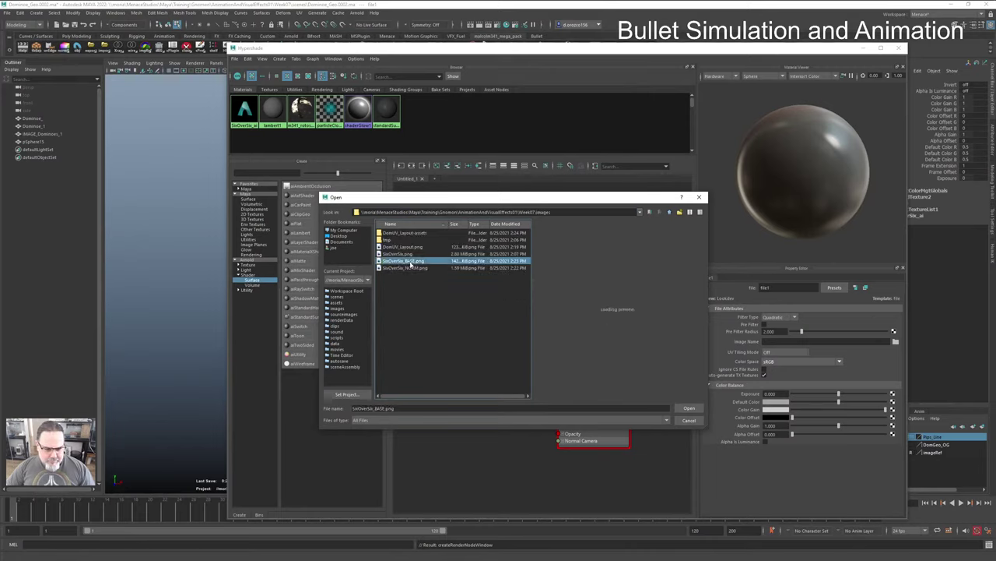
{"action": "left_click", "coordinate": [689, 408]}
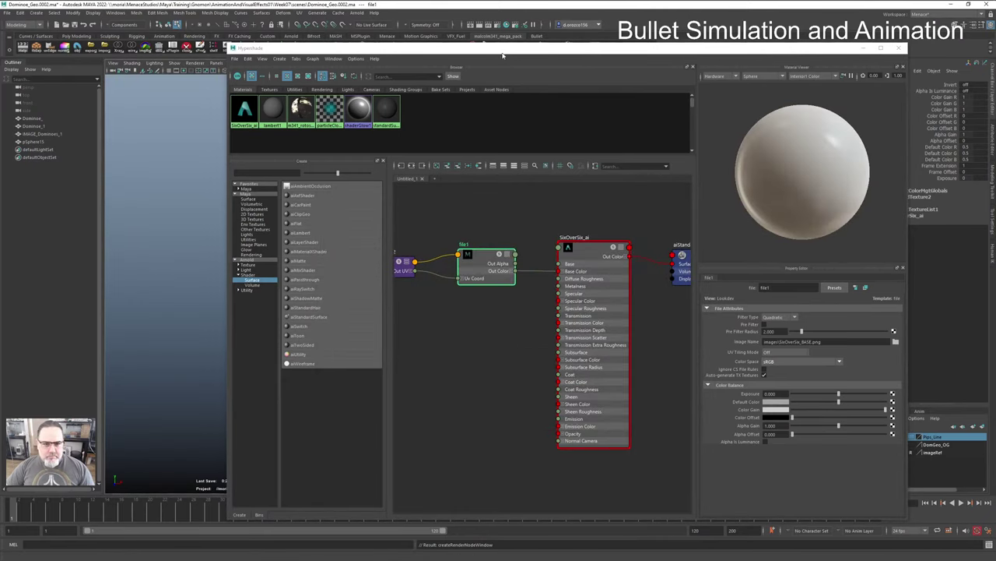
Step: In object mode, assign the existing SixOverSix material to the Dominoe_1 domino
{"action": "left_click_drag", "start_coordinate": [505, 52], "coordinate": [713, 75]}
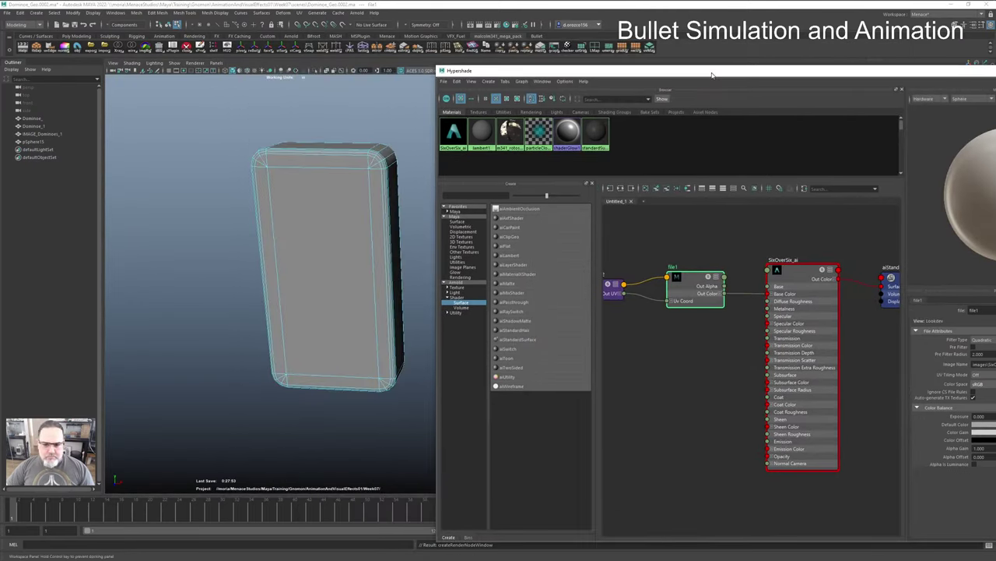
{"action": "right_click", "coordinate": [337, 257]}
{"action": "left_click", "coordinate": [338, 257]}
{"action": "right_click", "coordinate": [338, 257]}
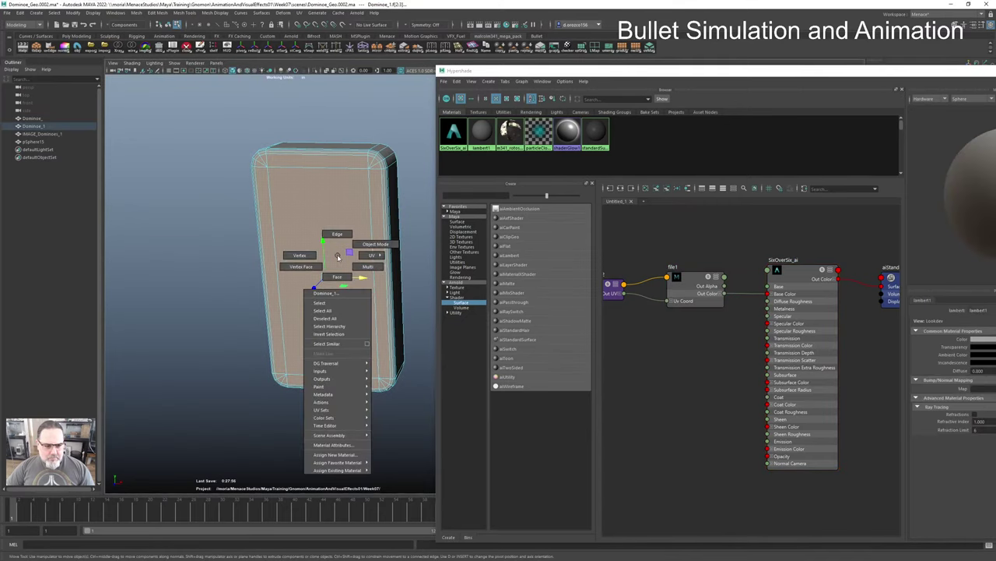
{"action": "left_click", "coordinate": [373, 245]}
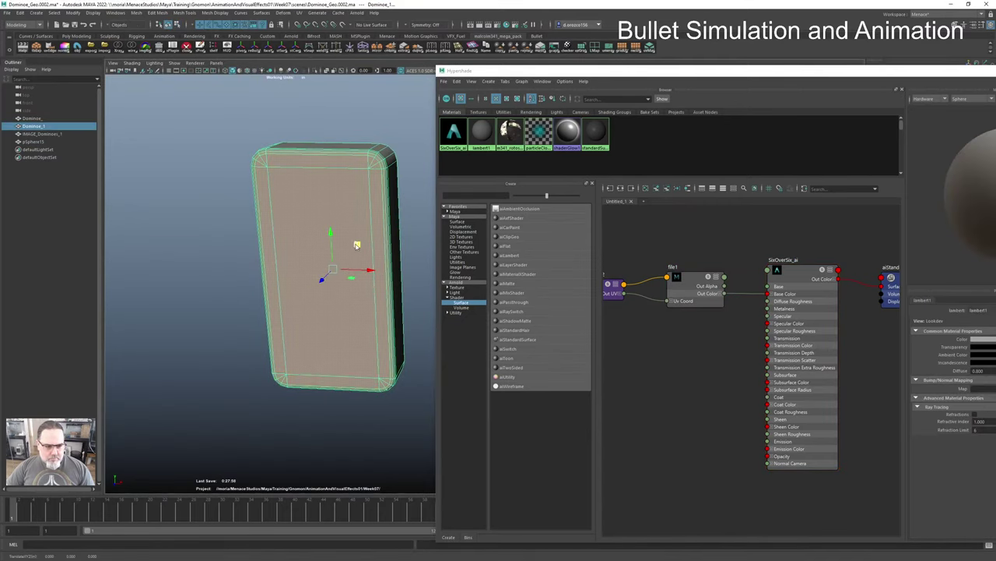
{"action": "right_click", "coordinate": [356, 244]}
{"action": "mouse_move", "coordinate": [350, 460]}
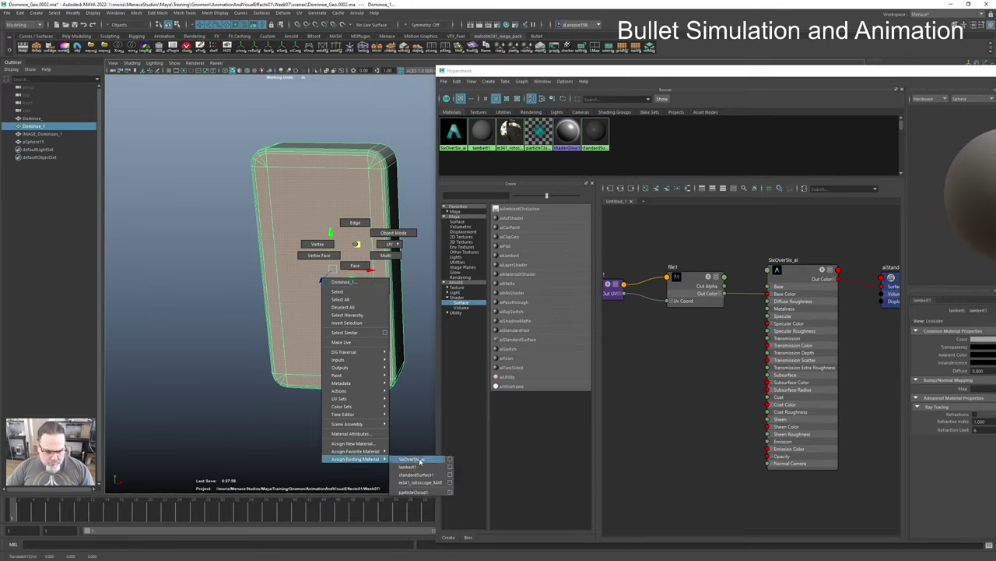
{"action": "left_click", "coordinate": [420, 460]}
{"action": "mouse_move", "coordinate": [376, 387]}
{"action": "left_mouse_down", "text": "alt"}
{"action": "mouse_move", "coordinate": [344, 399]}
{"action": "mouse_move", "coordinate": [376, 394]}
{"action": "mouse_move", "coordinate": [364, 391]}
{"action": "left_mouse_up", "text": "alt"}
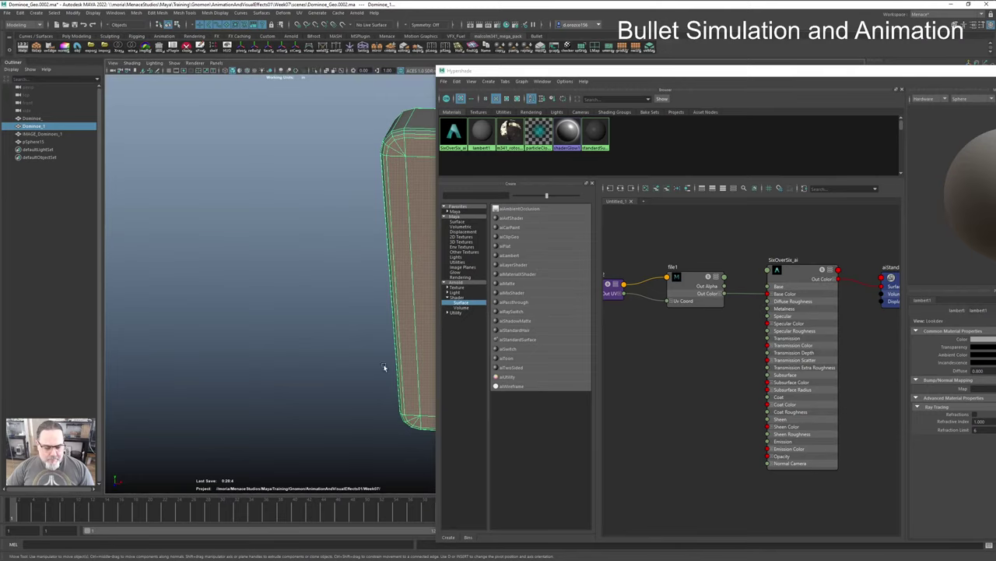
{"action": "mouse_move", "coordinate": [402, 350]}
{"action": "left_mouse_down", "text": "alt"}
{"action": "mouse_move", "coordinate": [382, 356]}
{"action": "mouse_move", "coordinate": [455, 351]}
{"action": "mouse_move", "coordinate": [415, 343]}
{"action": "left_mouse_up", "text": "alt"}
Step: Close the shading editor and turn on textured display to view the domino
{"action": "left_click_drag", "start_coordinate": [623, 70], "coordinate": [861, 201]}
{"action": "left_click", "coordinate": [990, 201]}
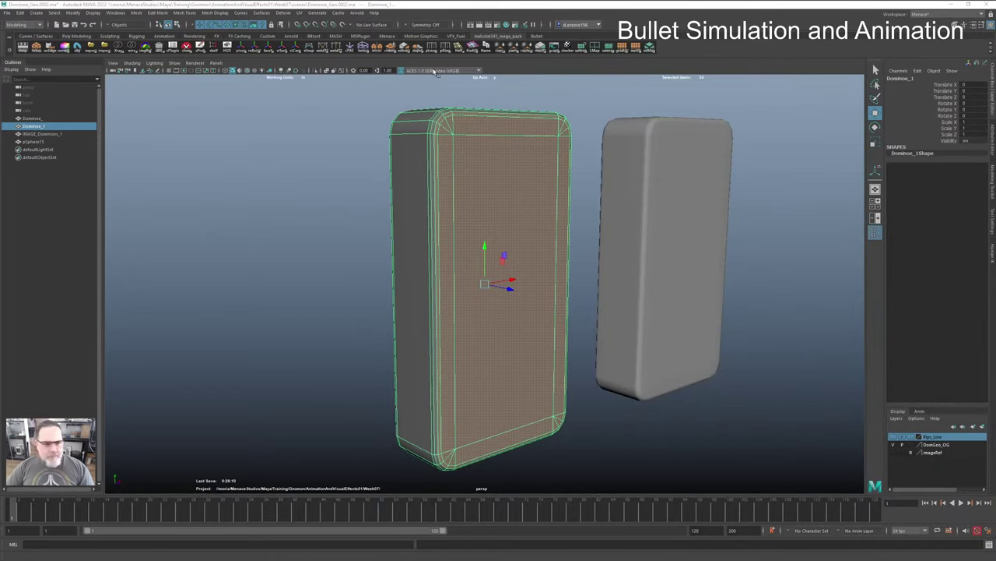
{"action": "left_click", "coordinate": [255, 71]}
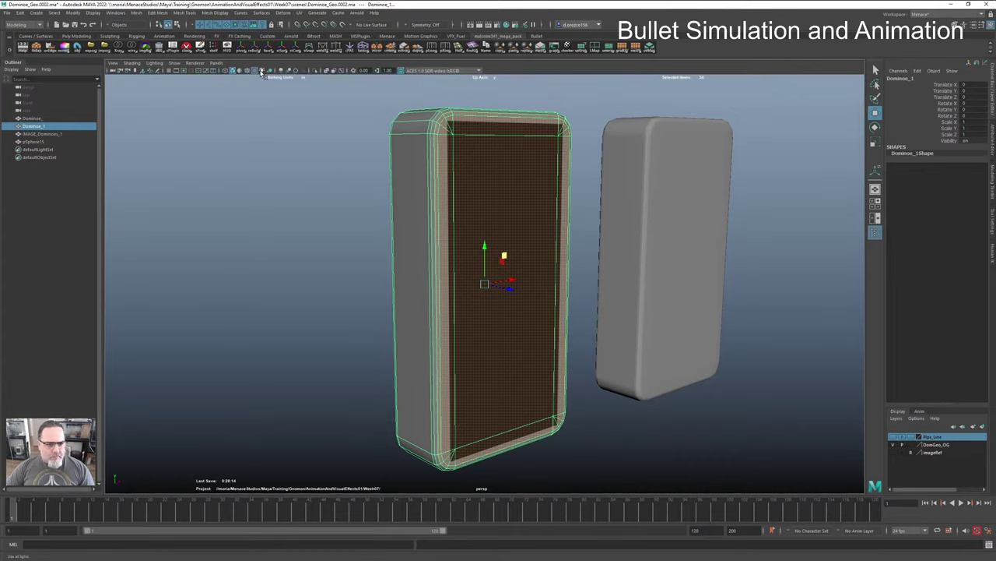
{"action": "left_click", "coordinate": [261, 71]}
{"action": "left_click", "coordinate": [261, 72]}
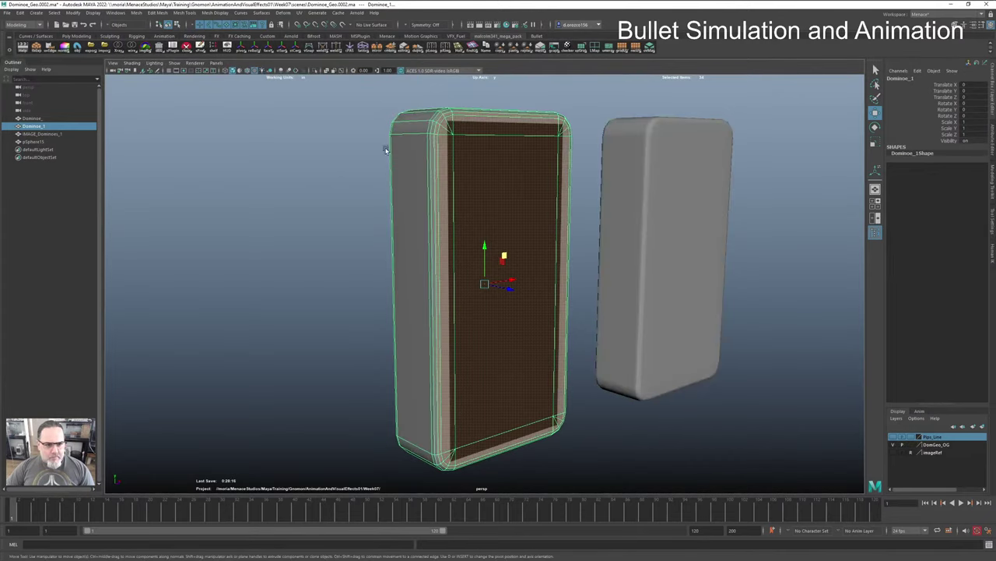
{"action": "left_click", "coordinate": [333, 338]}
{"action": "mouse_move", "coordinate": [333, 338]}
{"action": "left_mouse_down", "text": "alt"}
{"action": "mouse_move", "coordinate": [479, 335]}
{"action": "mouse_move", "coordinate": [323, 334]}
{"action": "left_mouse_up", "text": "alt"}
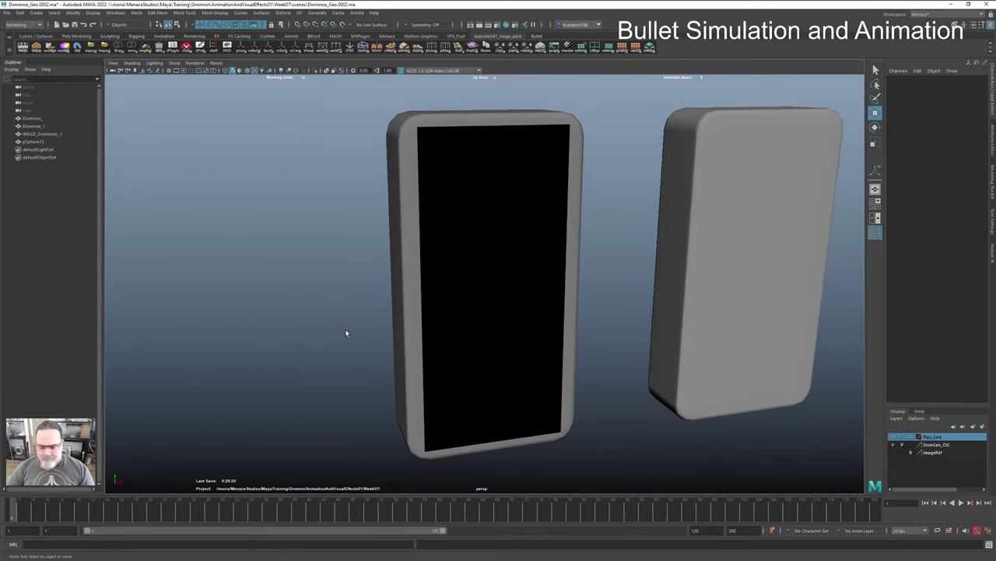
Step: Reopen the shading editor and make lambert1 fully transparent
{"action": "left_click", "coordinate": [507, 24]}
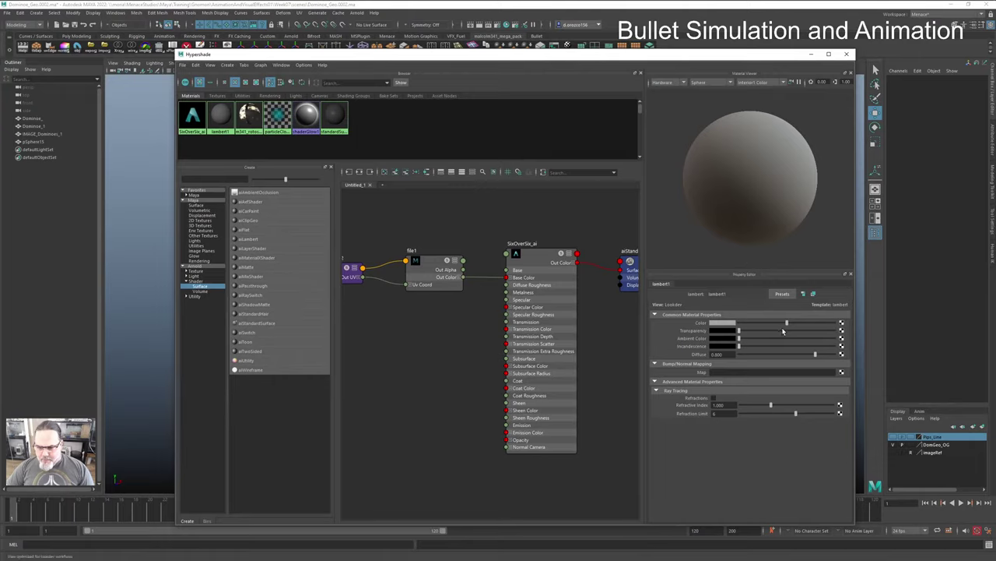
{"action": "left_click_drag", "start_coordinate": [738, 331], "coordinate": [835, 335]}
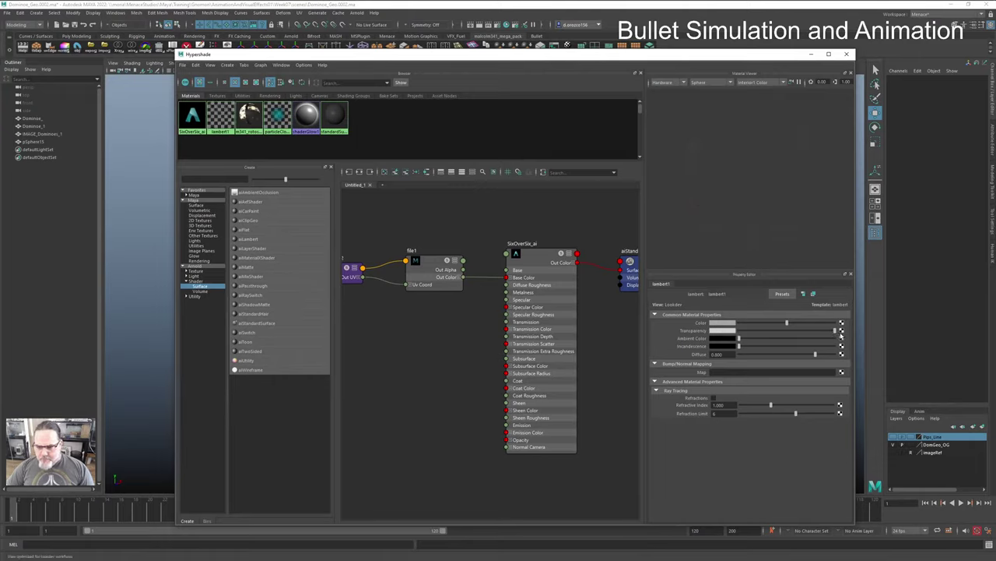
{"action": "left_click_drag", "start_coordinate": [484, 57], "coordinate": [995, 132]}
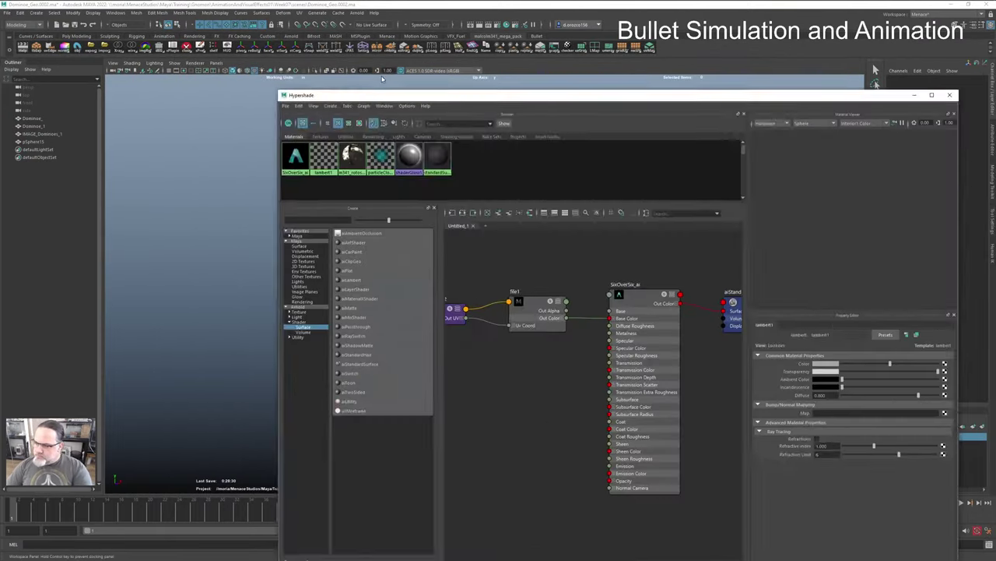
{"action": "left_click_drag", "start_coordinate": [587, 95], "coordinate": [452, 48]}
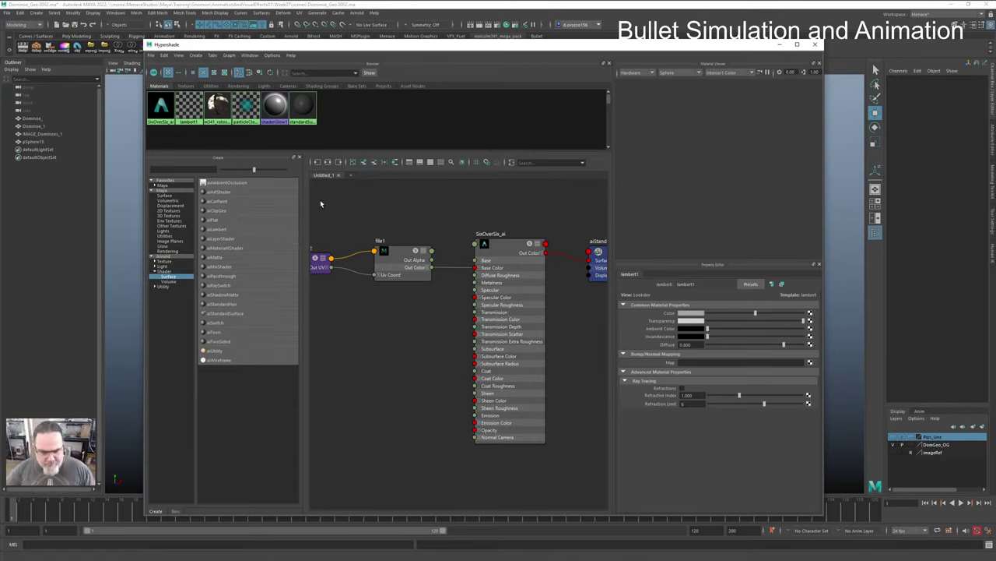
Step: Preview the file1 texture's material on a plane, then bring up the Start menu
{"action": "left_click", "coordinate": [399, 251]}
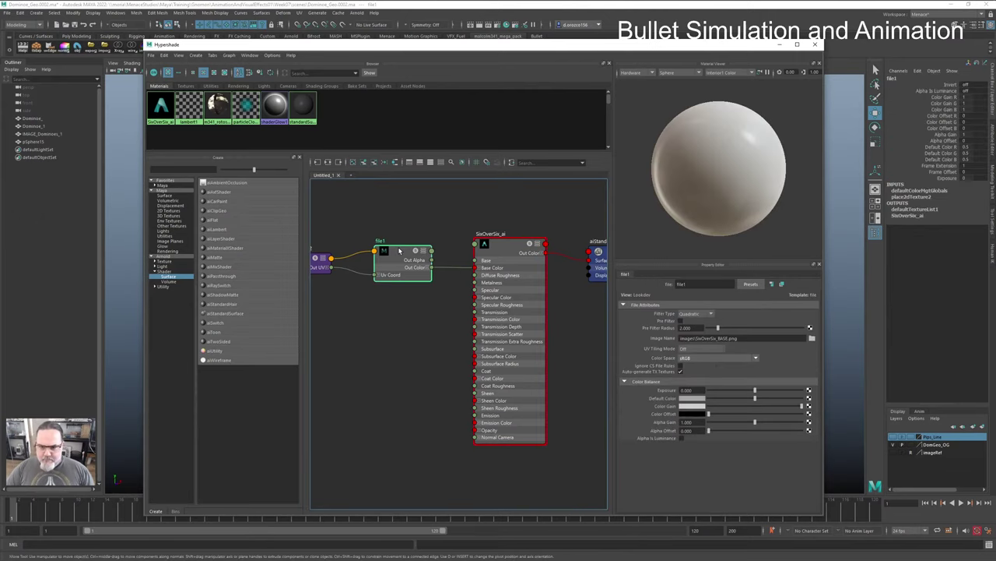
{"action": "left_click", "coordinate": [677, 72]}
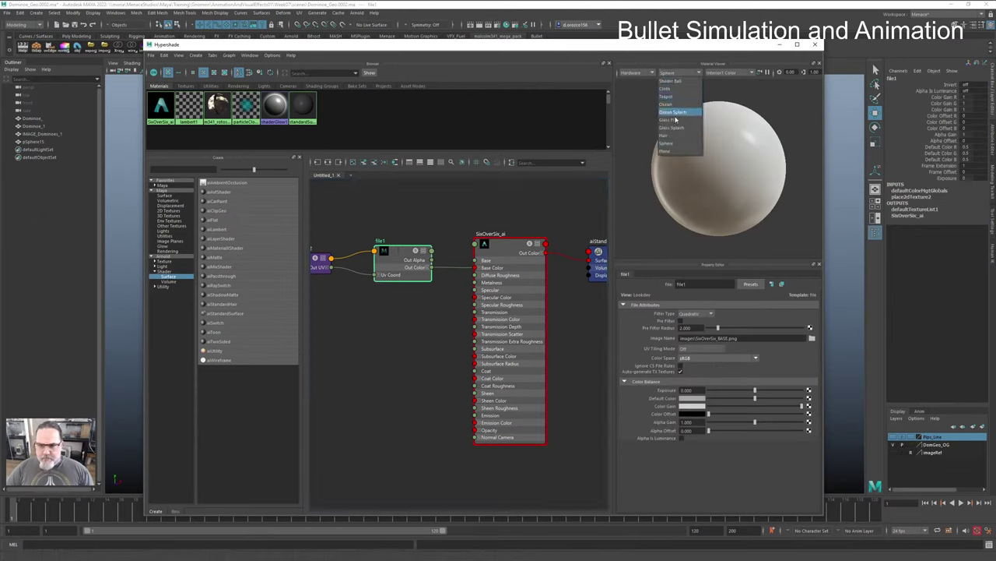
{"action": "left_click", "coordinate": [667, 152]}
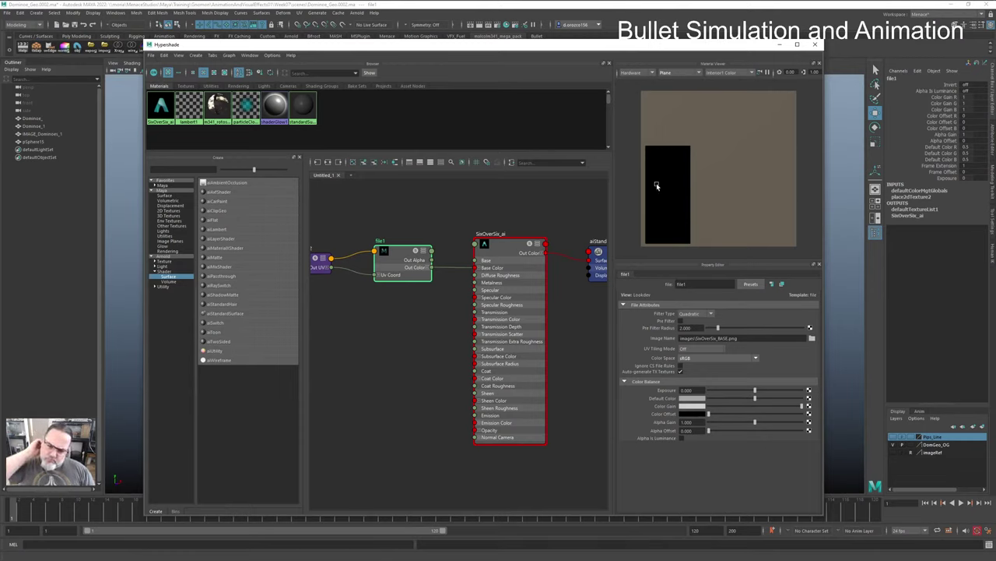
{"action": "key", "text": "alt+Tab"}
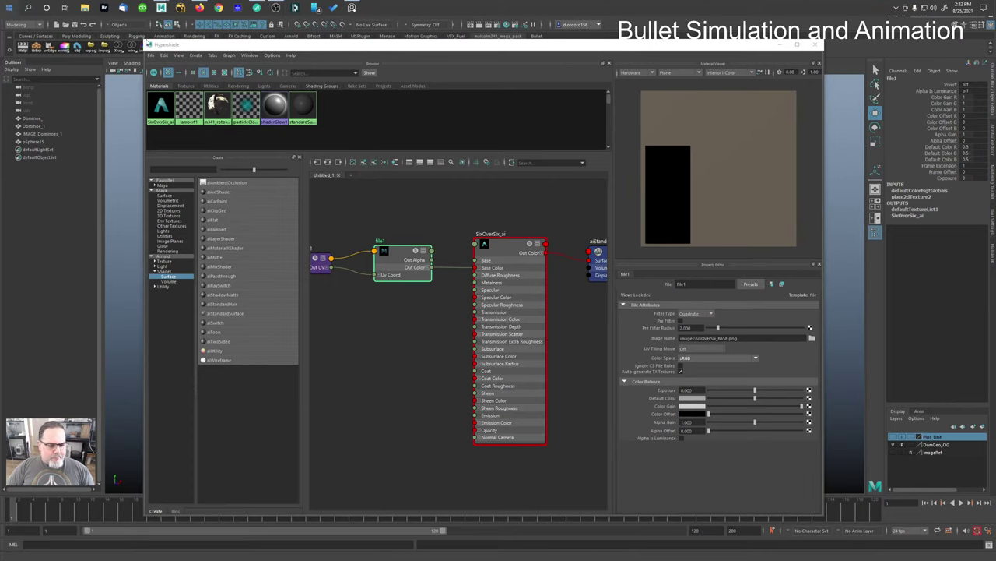
{"action": "key", "text": "super"}
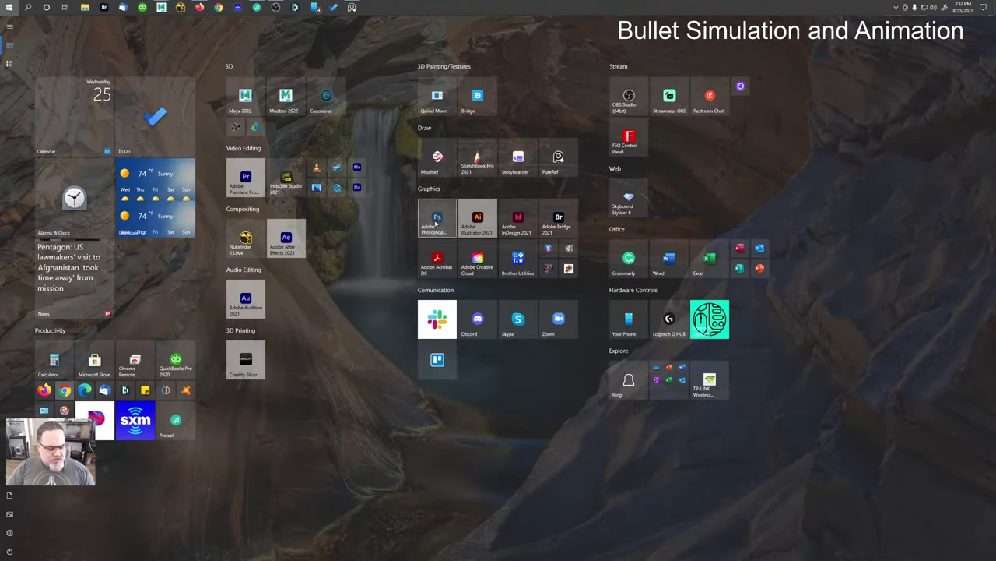
Step: Start Adobe Photoshop from its Start menu tile to reach the Home screen
{"action": "left_click", "coordinate": [436, 223]}
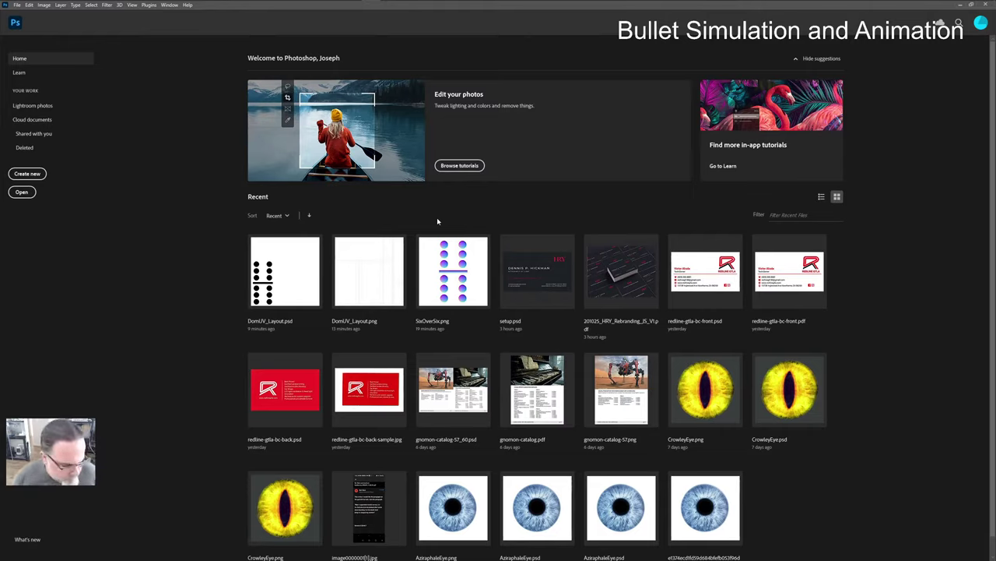
{"action": "left_click", "coordinate": [393, 281]}
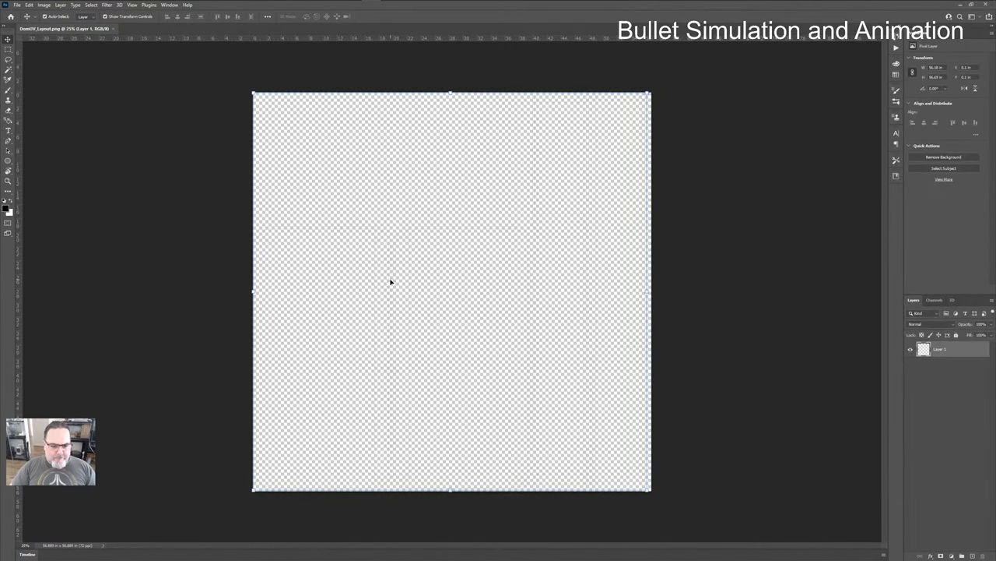
{"action": "left_click", "coordinate": [113, 29]}
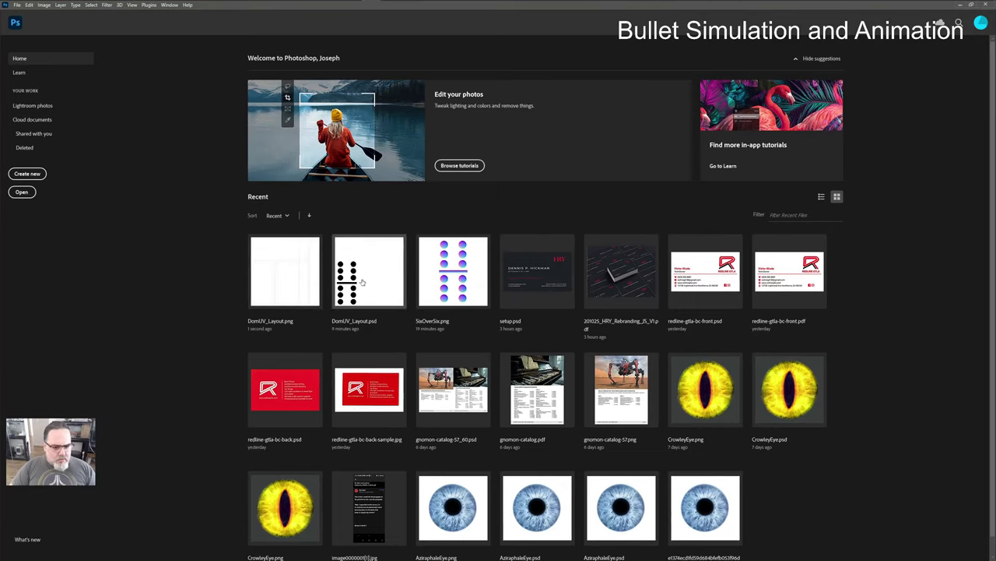
{"action": "left_click", "coordinate": [362, 283]}
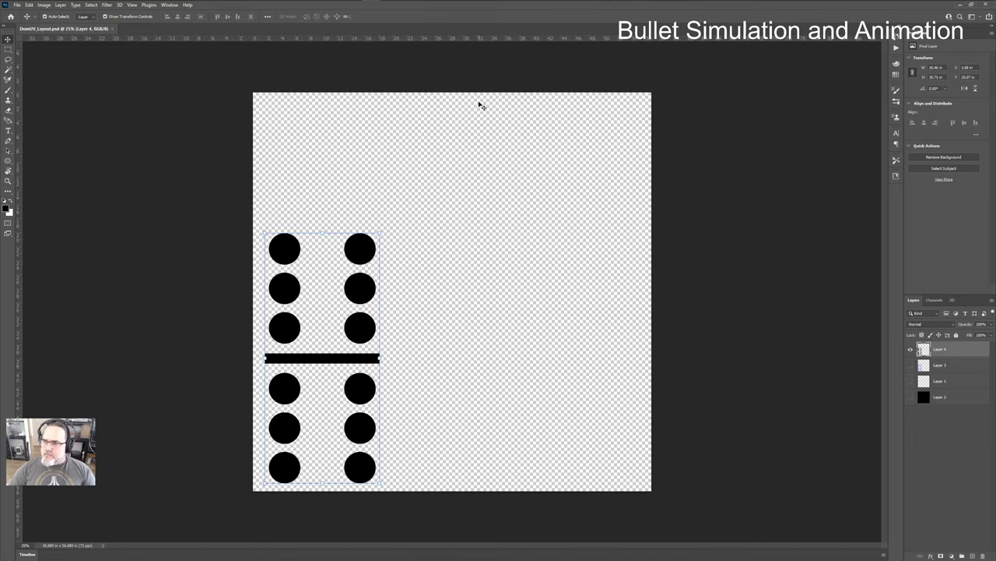
{"action": "mouse_move", "coordinate": [927, 7]}
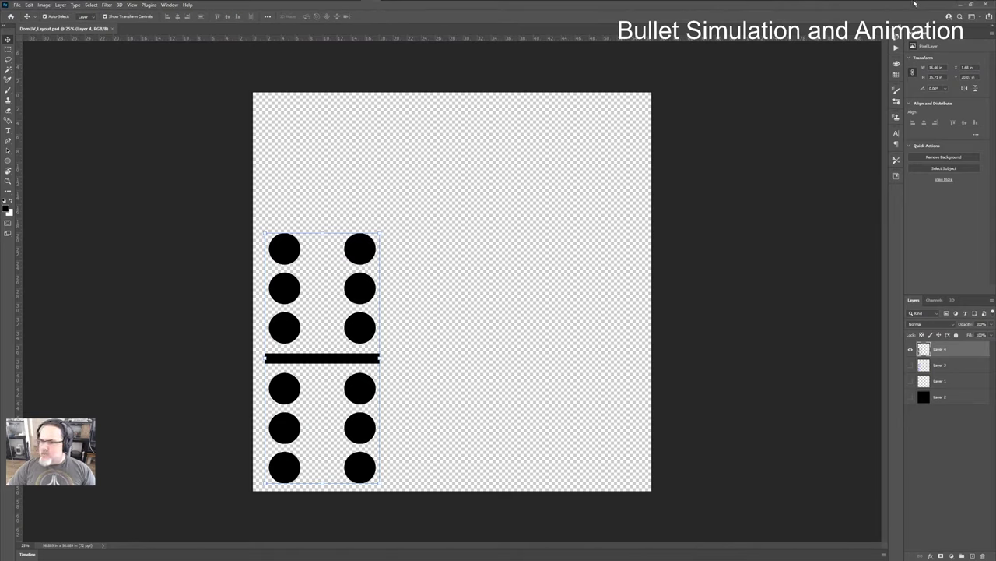
{"action": "left_click", "coordinate": [933, 8]}
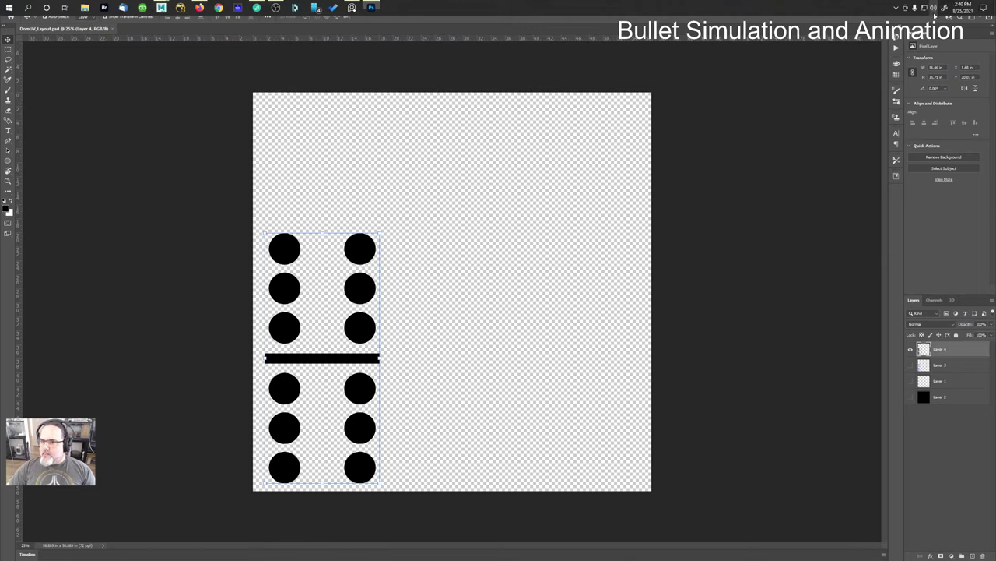
{"action": "left_click", "coordinate": [914, 24]}
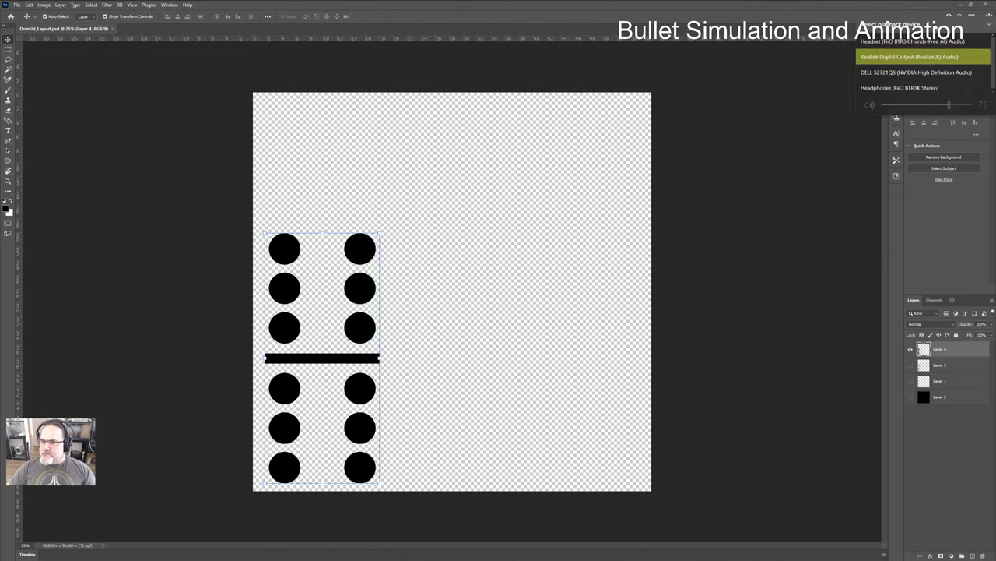
{"action": "left_click", "coordinate": [966, 55]}
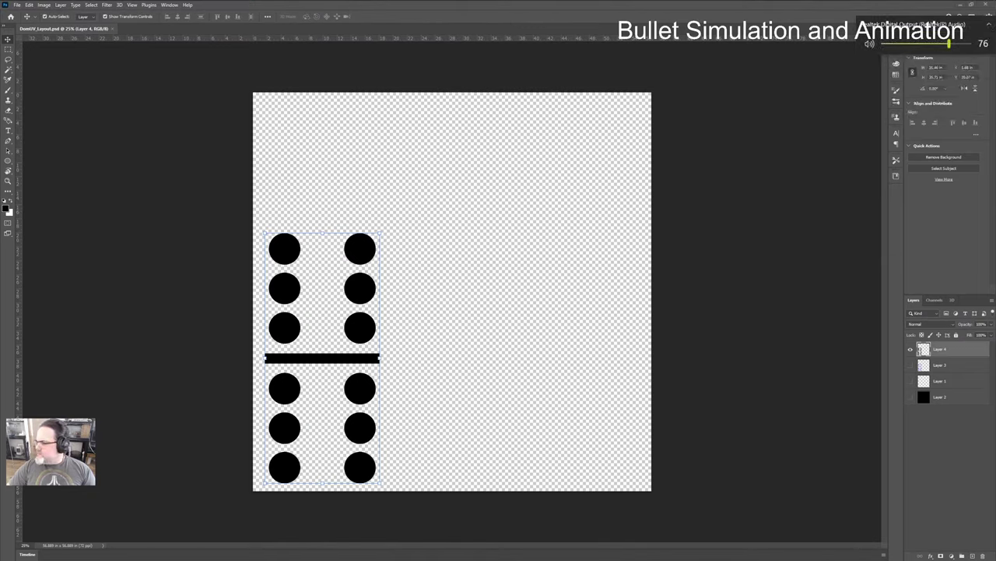
{"action": "left_click", "coordinate": [966, 72]}
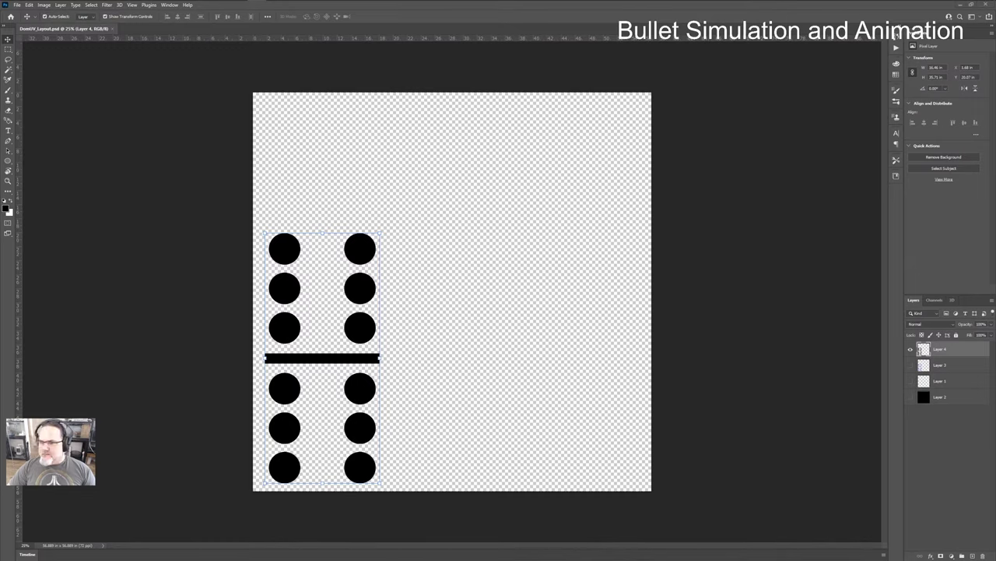
{"action": "mouse_move", "coordinate": [917, 11]}
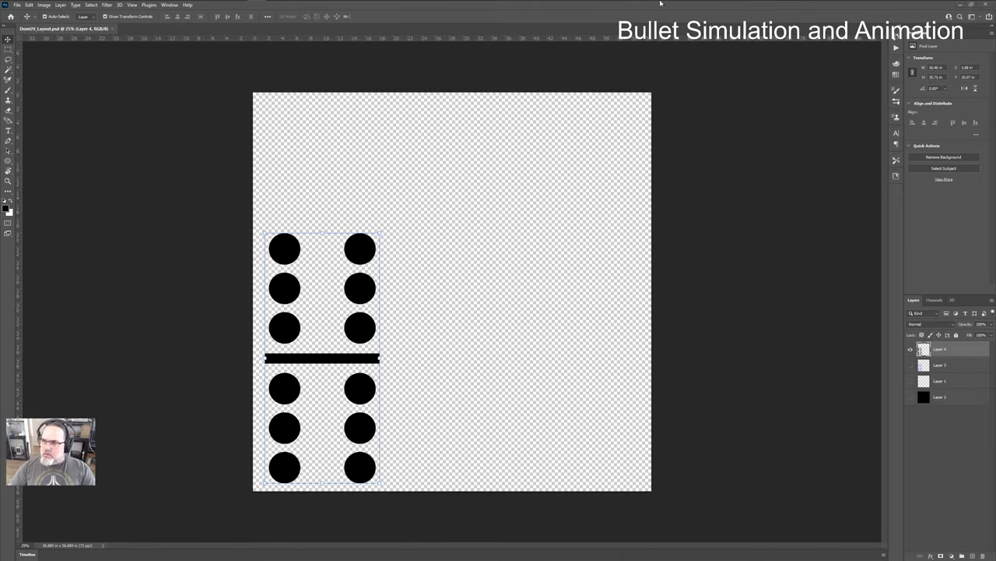
{"action": "mouse_move", "coordinate": [903, 4]}
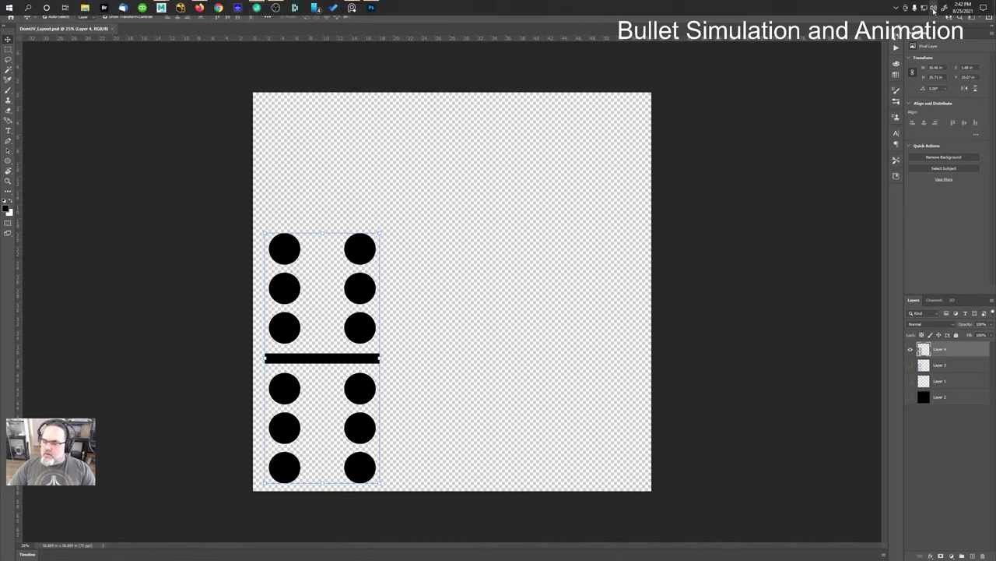
{"action": "left_click", "coordinate": [934, 7]}
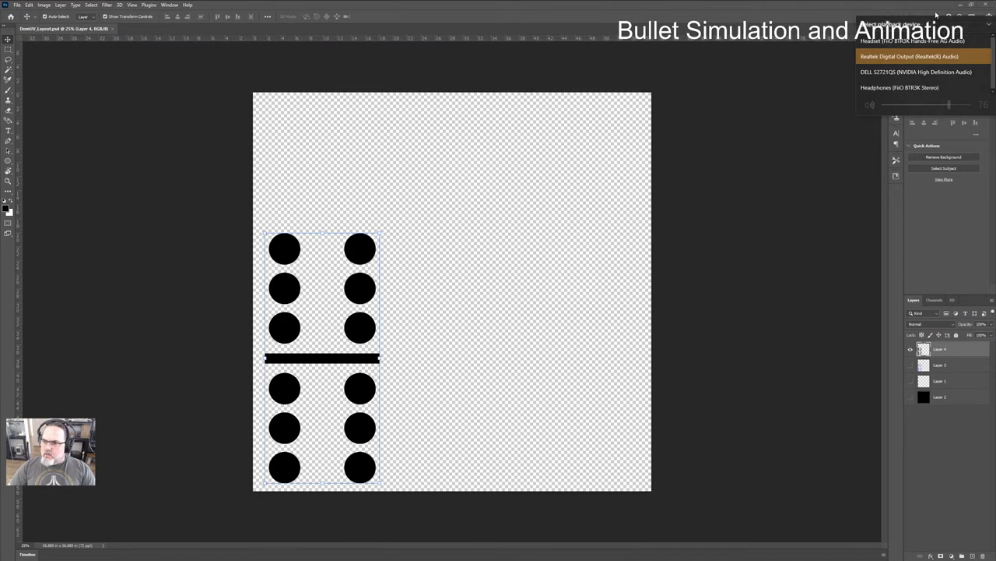
{"action": "left_click", "coordinate": [909, 56]}
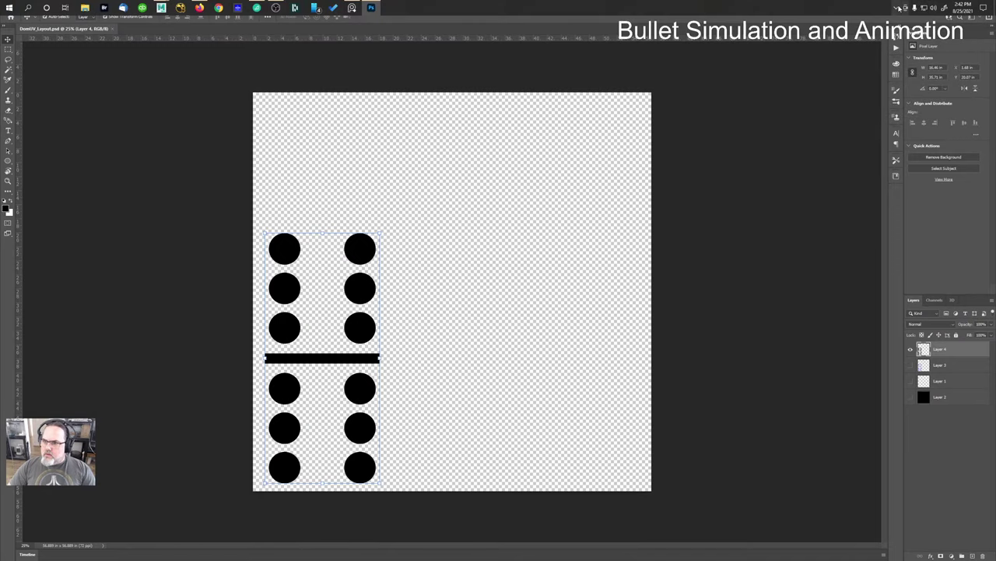
{"action": "left_click", "coordinate": [896, 8]}
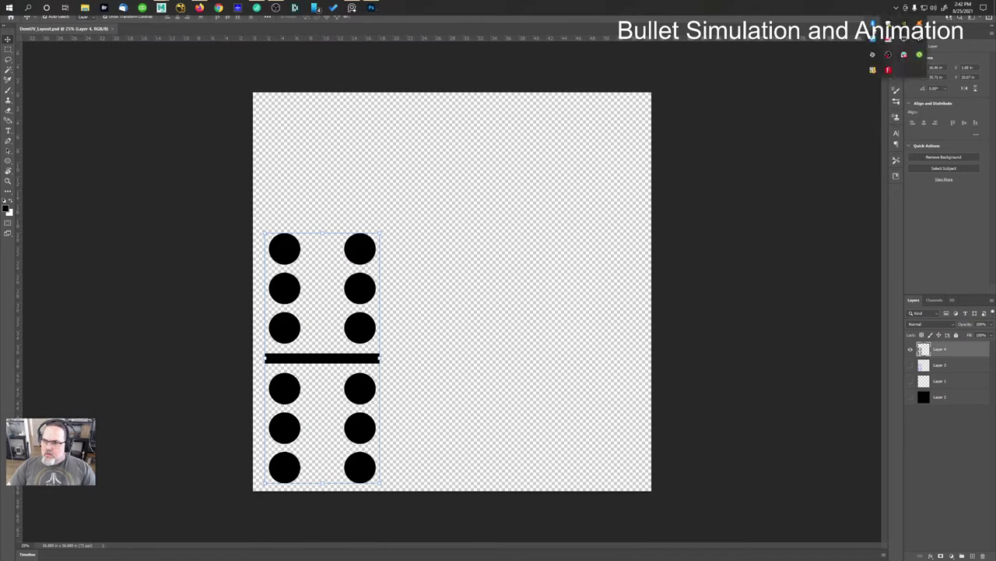
{"action": "right_click", "coordinate": [875, 39]}
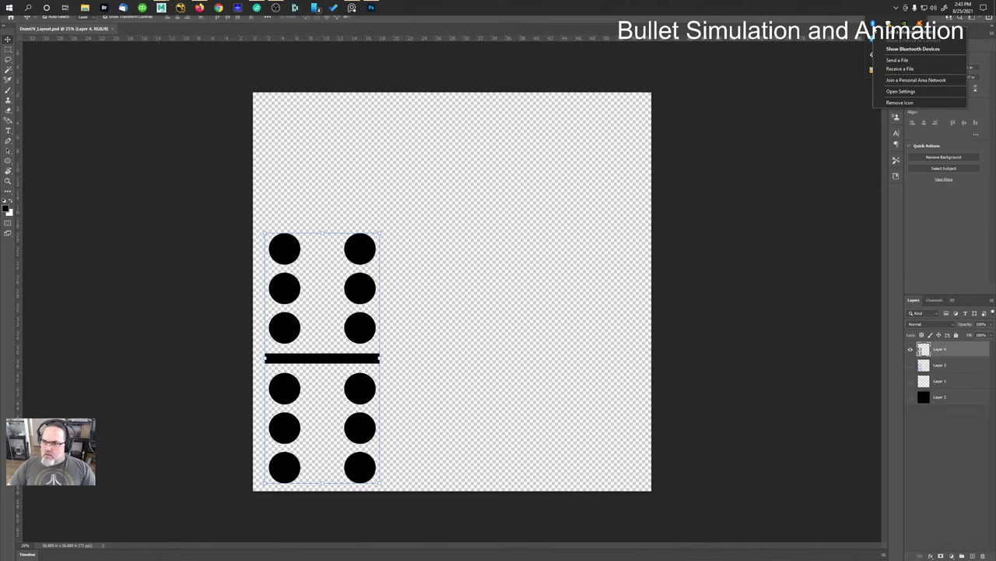
{"action": "left_click", "coordinate": [901, 49]}
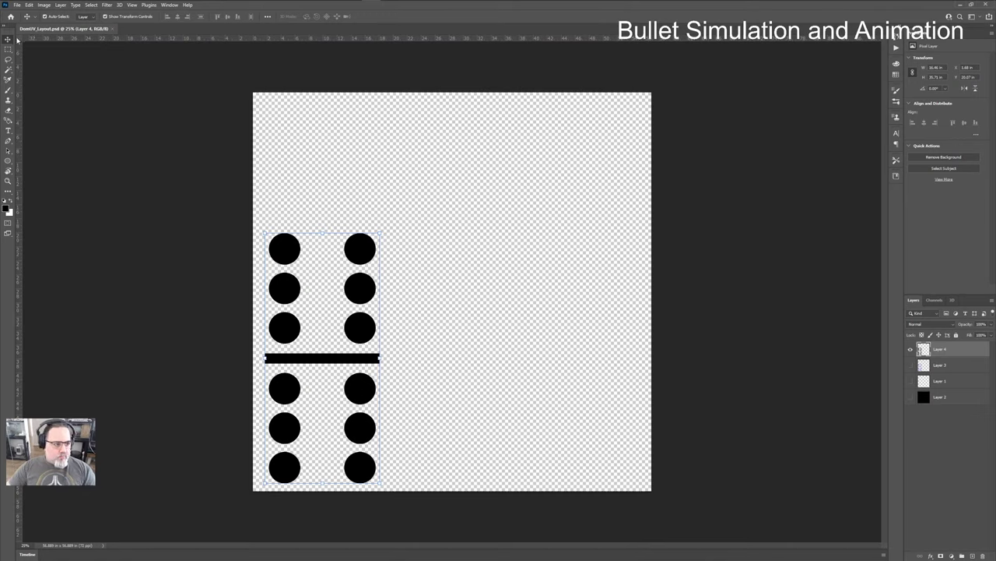
Step: Save As the layout to Week07/sourceimages on the computer in TIFF format
{"action": "left_click", "coordinate": [16, 5]}
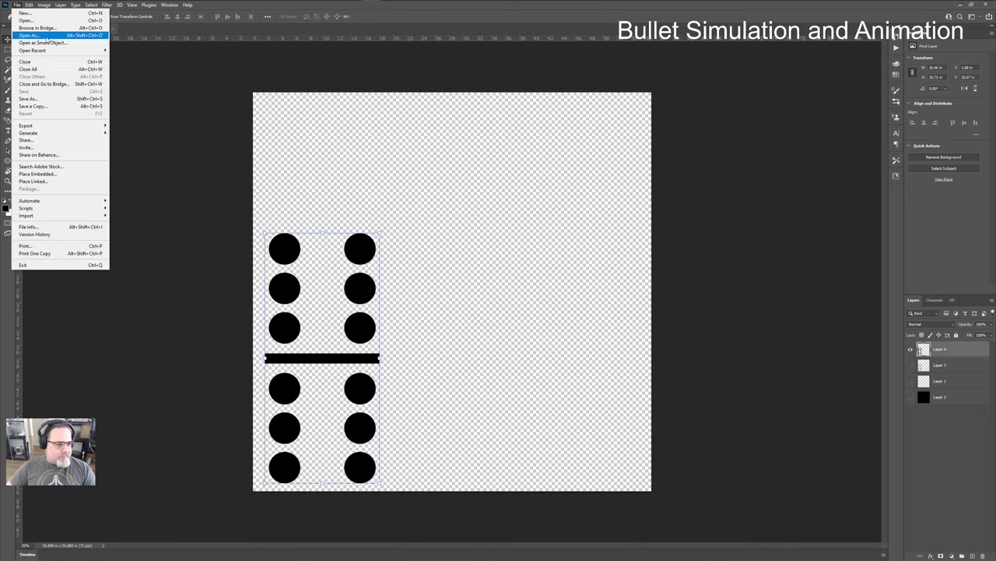
{"action": "left_click", "coordinate": [52, 99]}
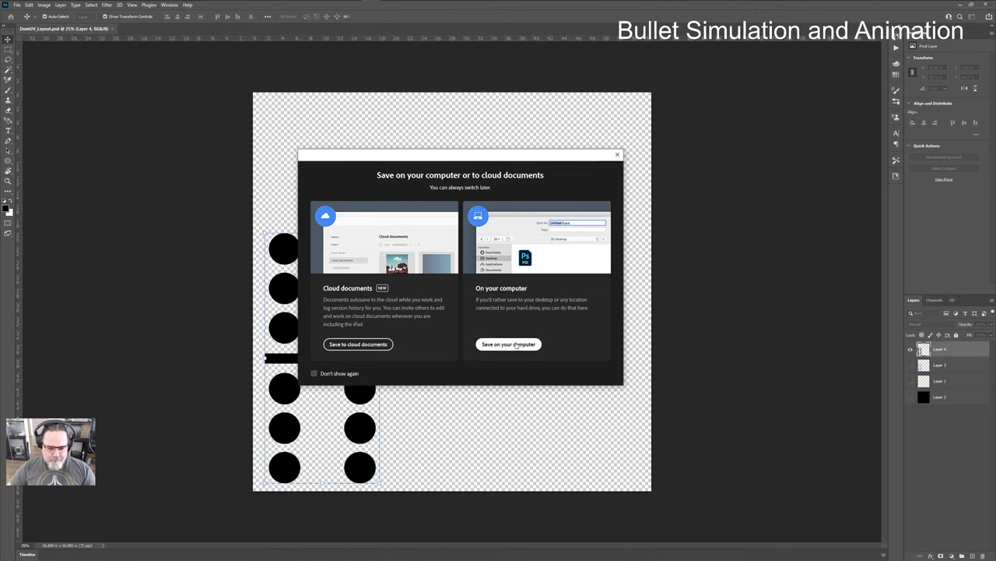
{"action": "left_click", "coordinate": [517, 345]}
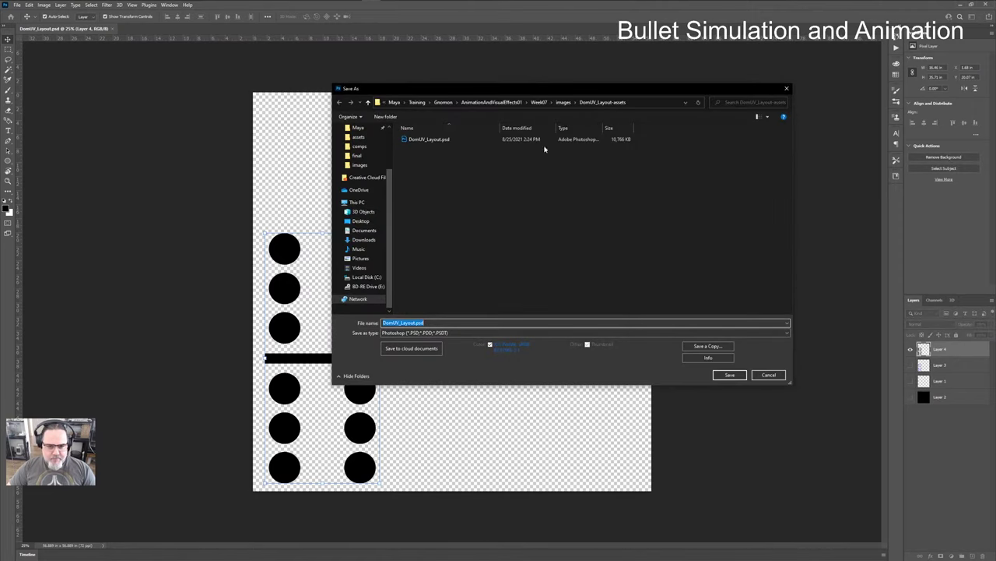
{"action": "left_click", "coordinate": [563, 102]}
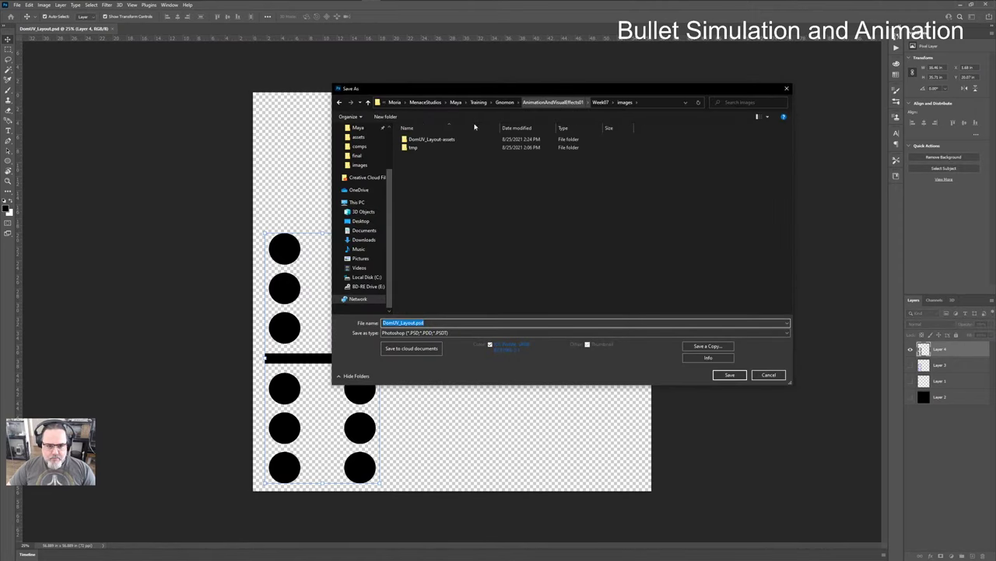
{"action": "left_click", "coordinate": [600, 102]}
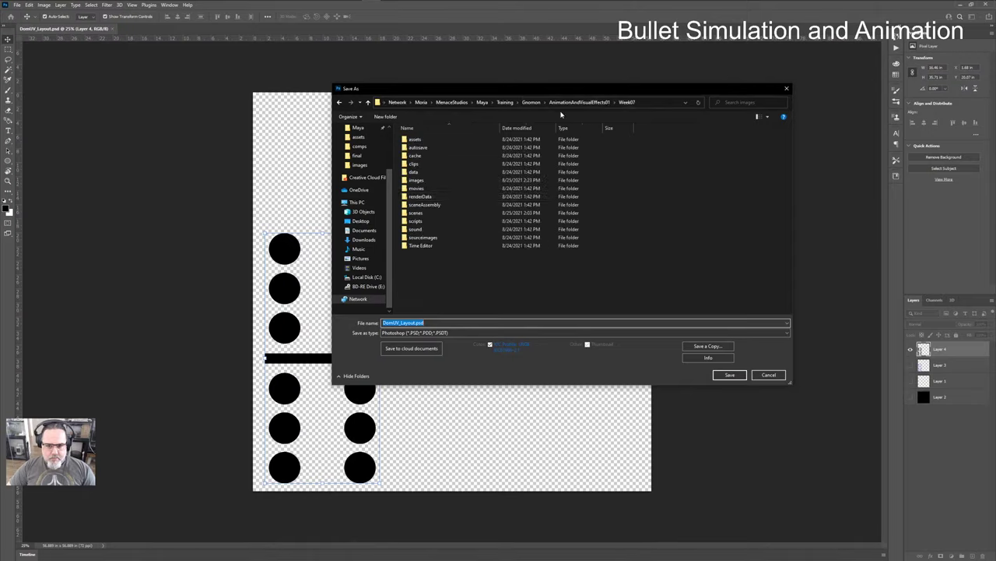
{"action": "double_click", "coordinate": [426, 237]}
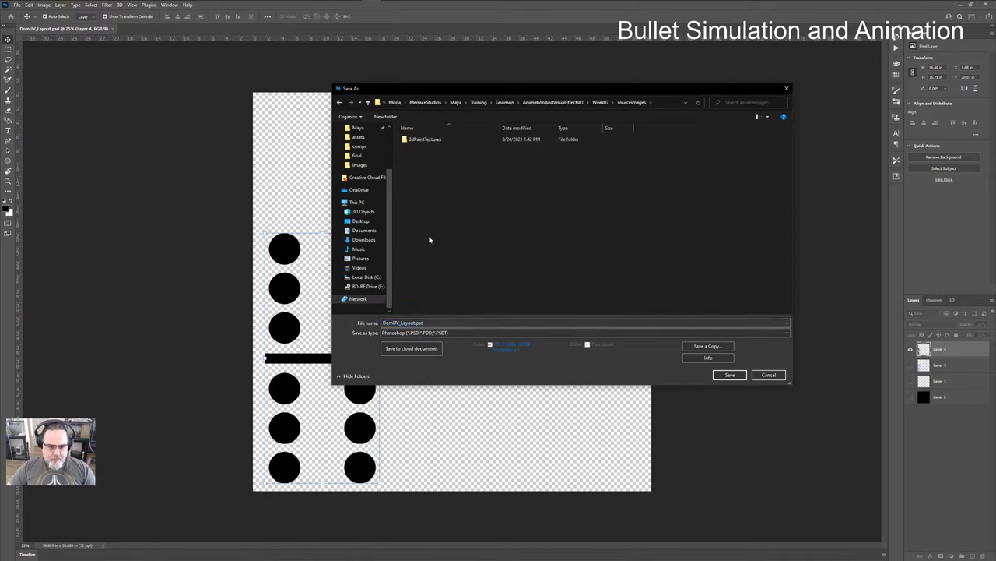
{"action": "left_click", "coordinate": [433, 332]}
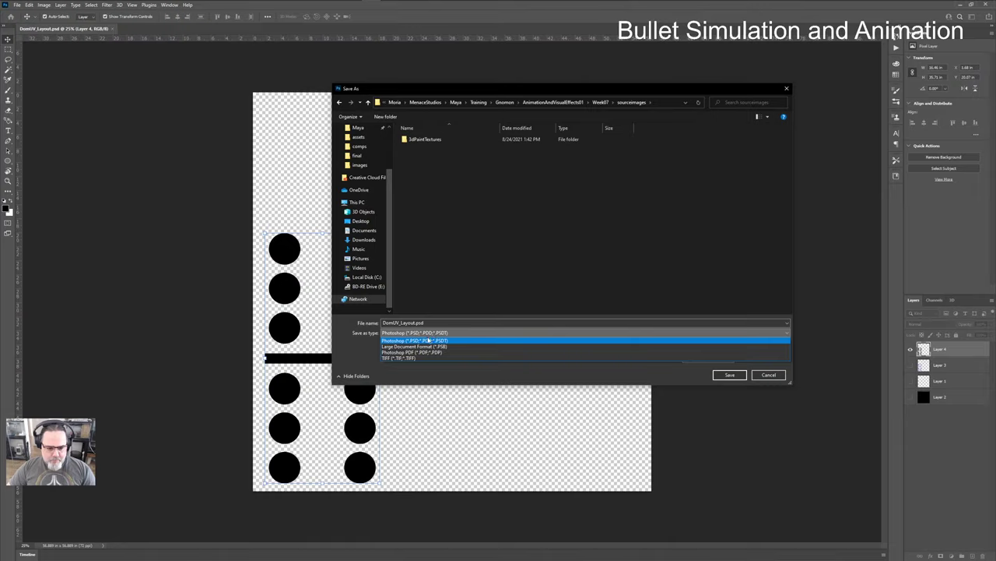
{"action": "left_click", "coordinate": [417, 357]}
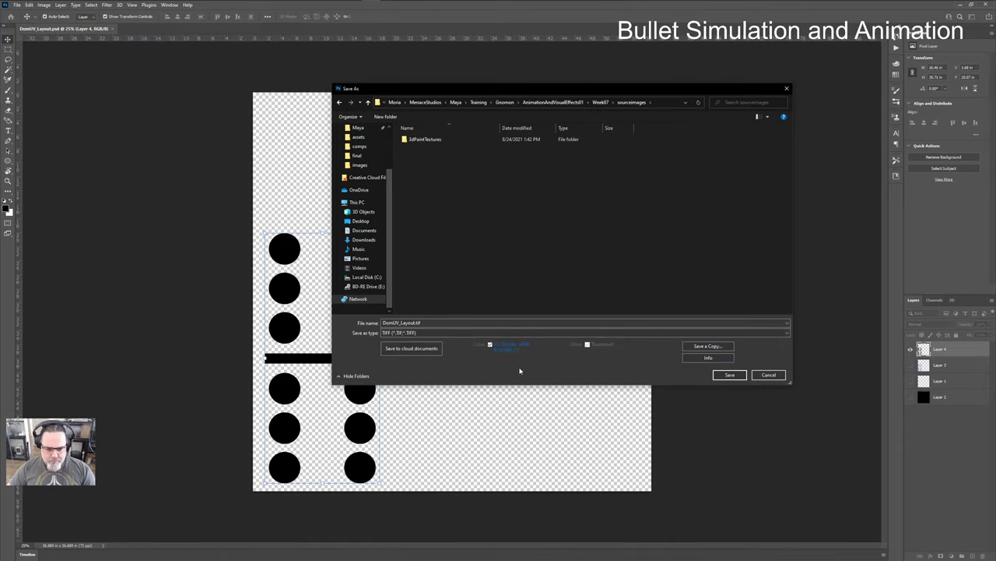
{"action": "left_click", "coordinate": [728, 375]}
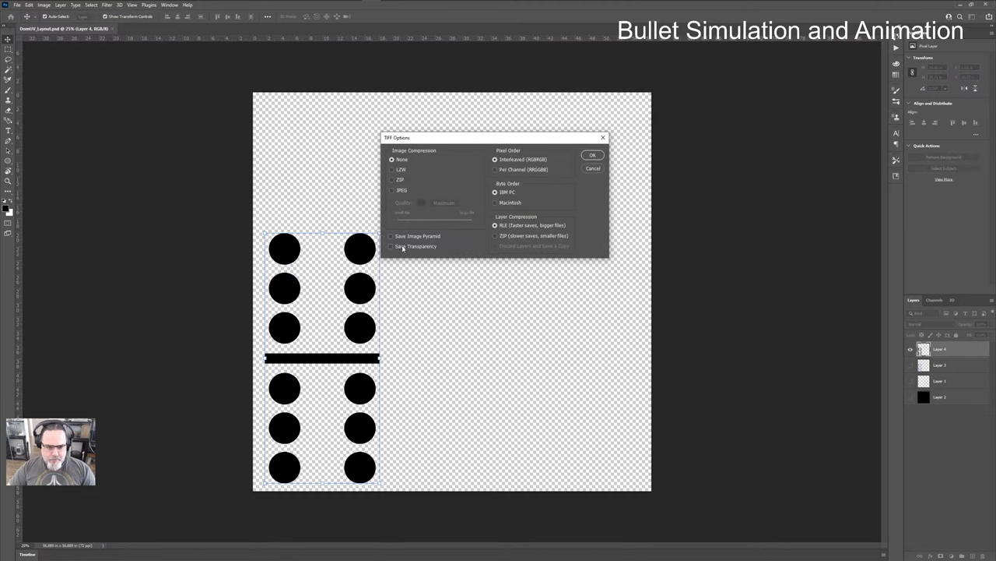
Step: Save the TIFF with transparency and RLE layer compression, accepting the larger file-size warning
{"action": "left_click", "coordinate": [391, 246]}
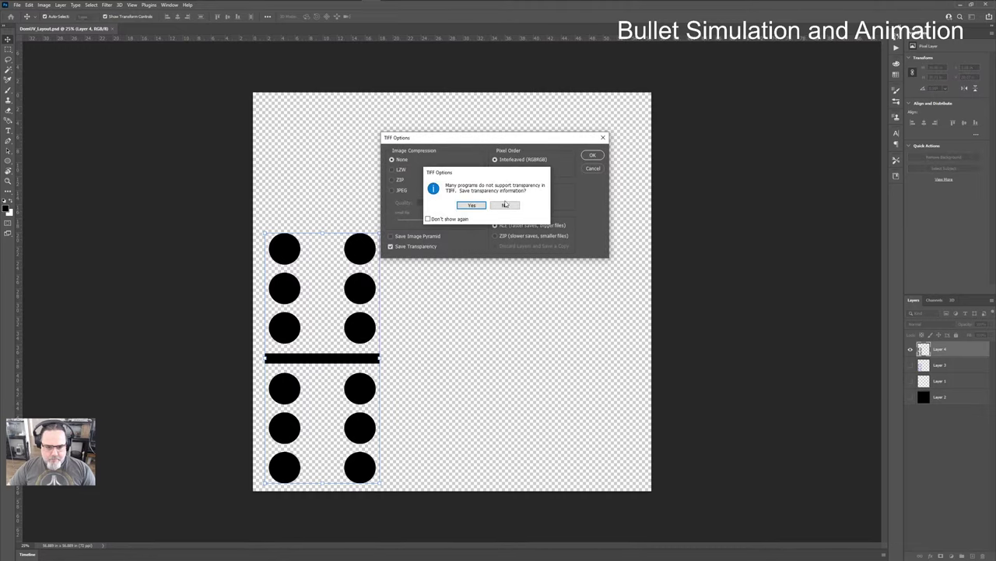
{"action": "left_click", "coordinate": [471, 205]}
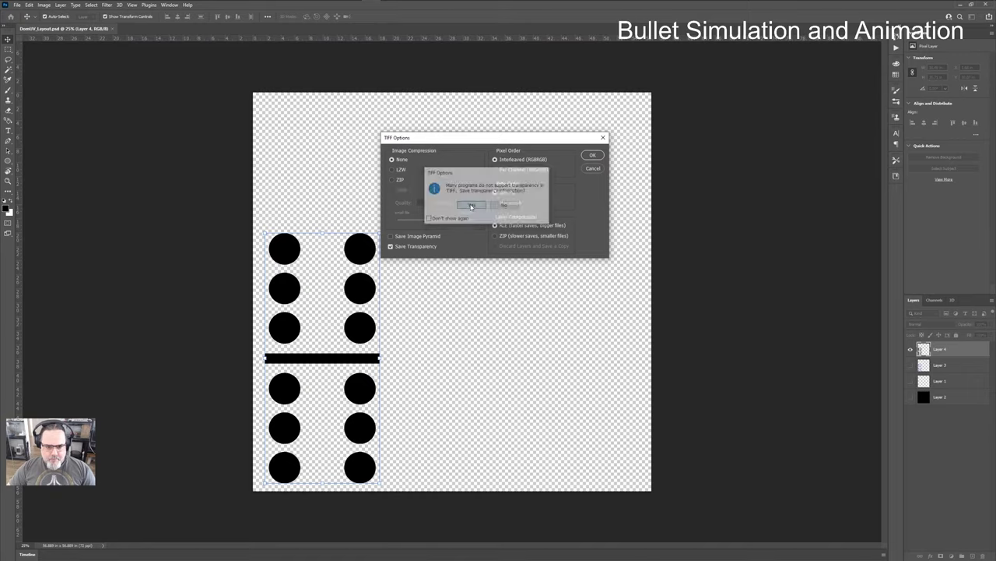
{"action": "left_click", "coordinate": [594, 156]}
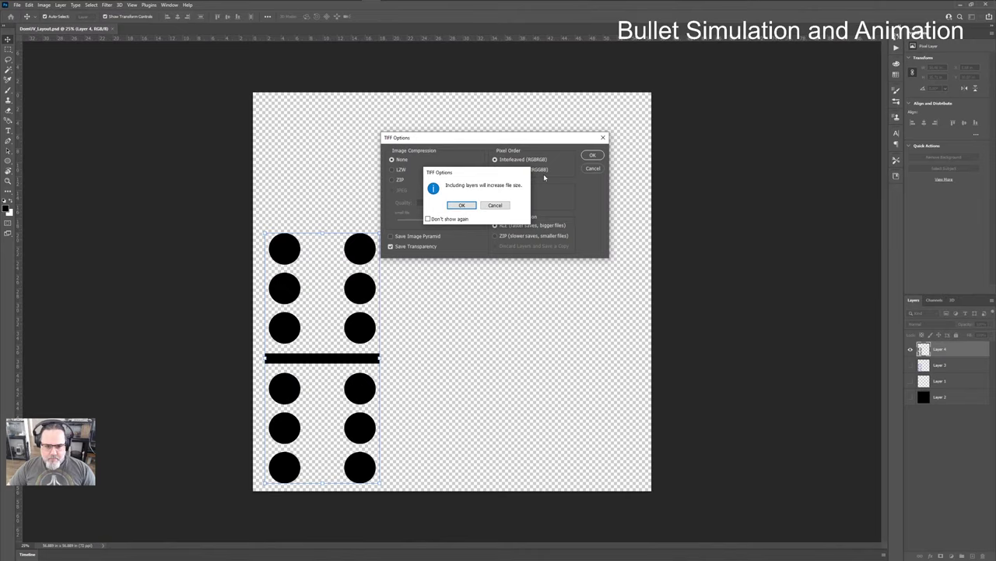
{"action": "left_click", "coordinate": [489, 207]}
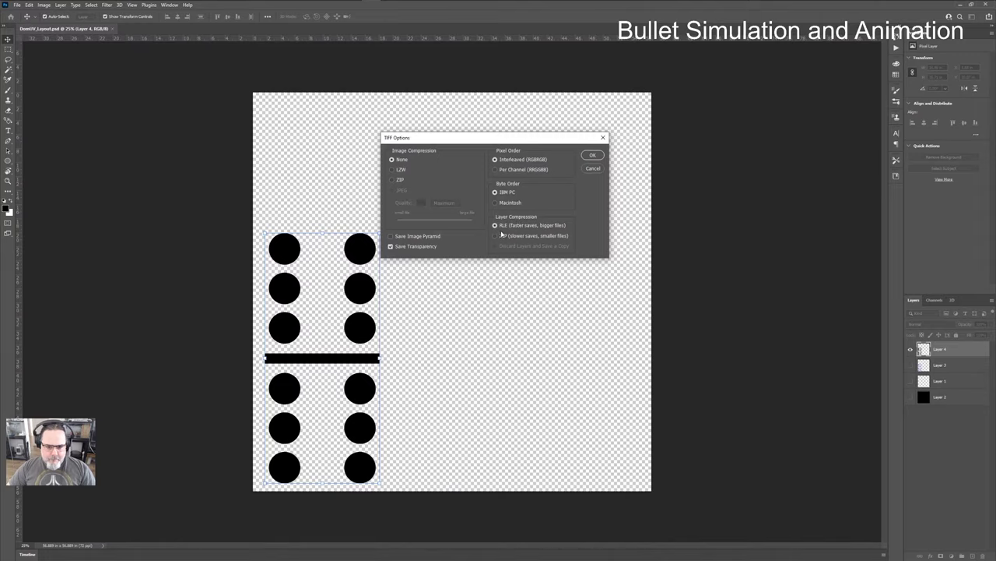
{"action": "left_click", "coordinate": [497, 236]}
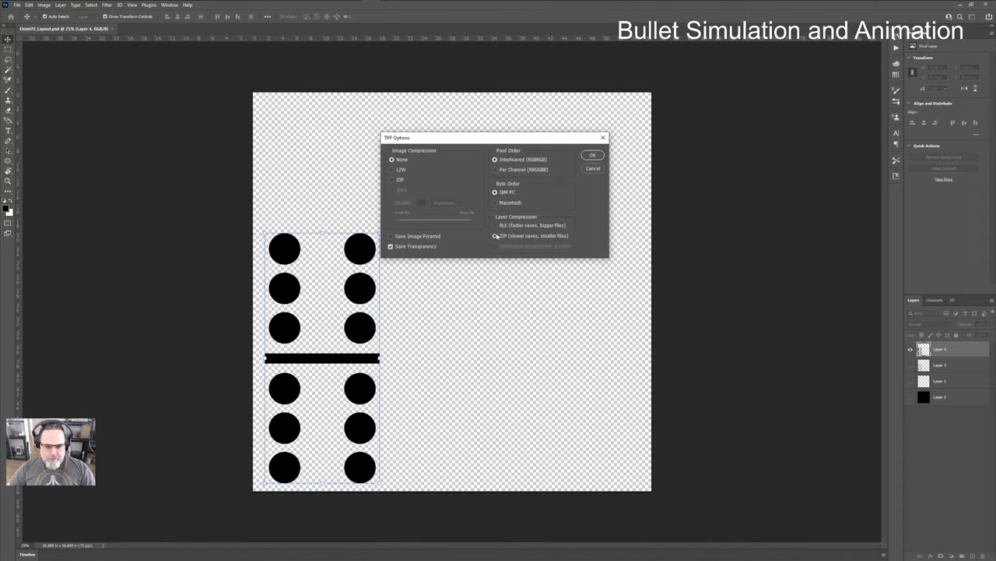
{"action": "left_click", "coordinate": [590, 156]}
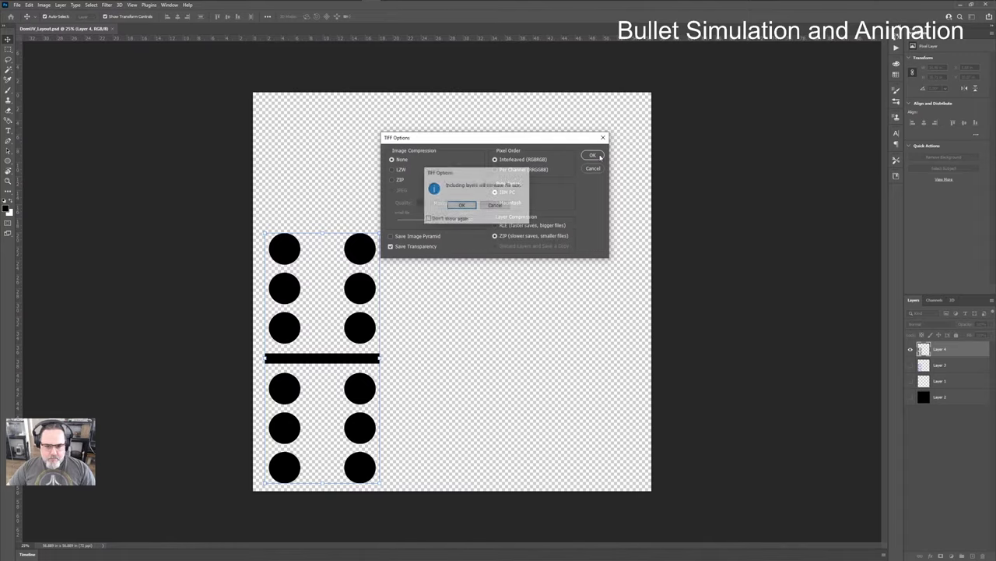
{"action": "left_click", "coordinate": [500, 206]}
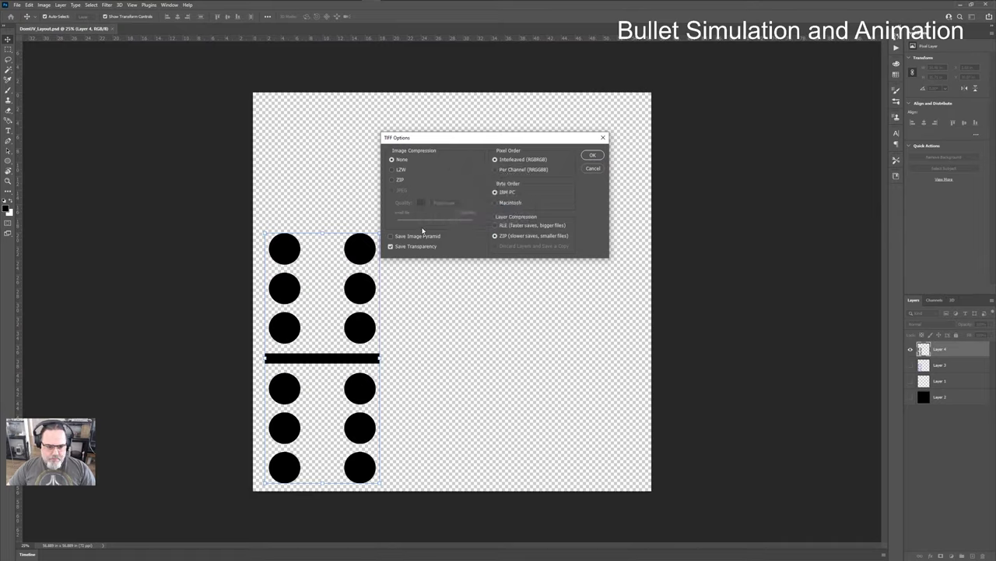
{"action": "left_click", "coordinate": [515, 224]}
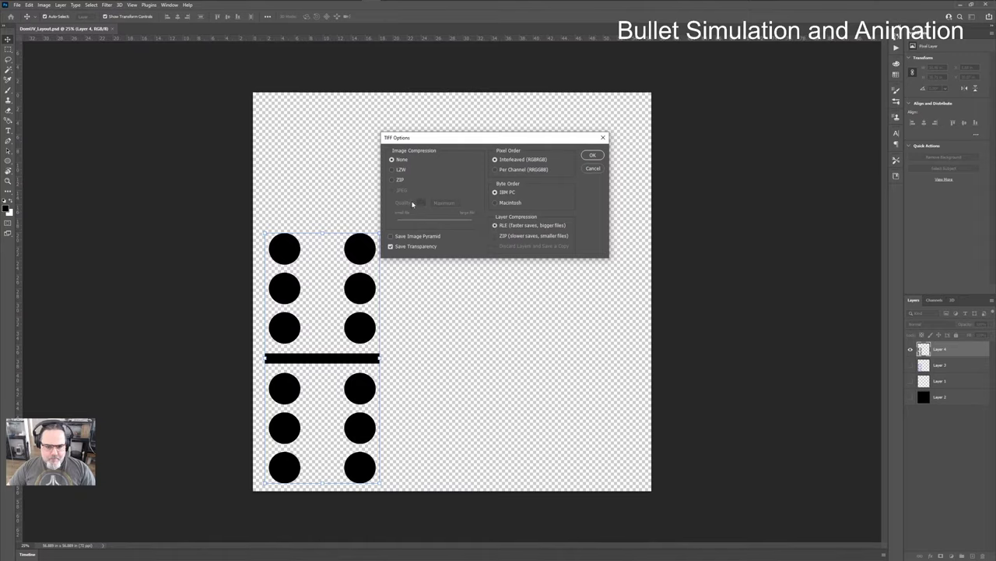
{"action": "left_click", "coordinate": [590, 156]}
{"action": "left_click", "coordinate": [462, 205]}
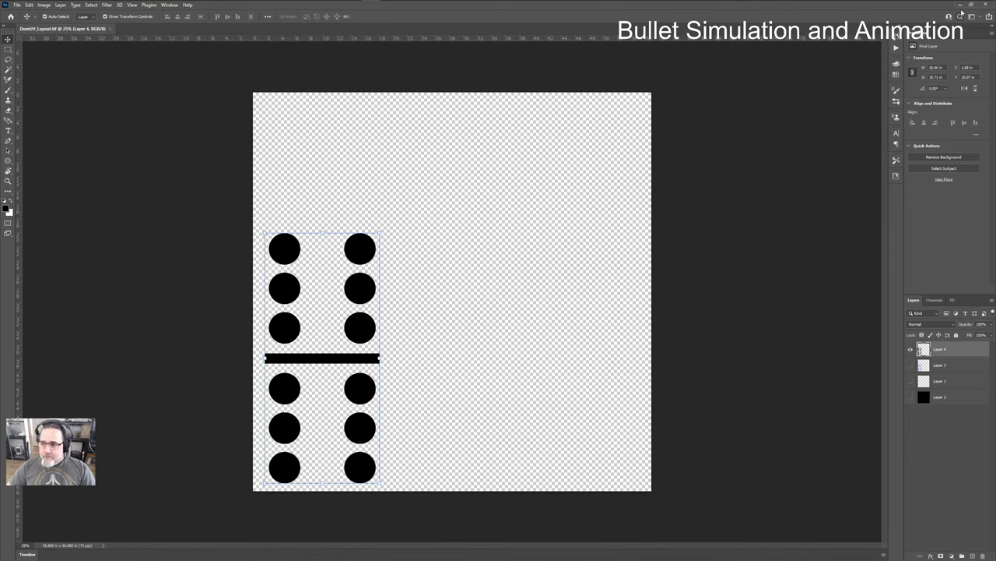
Step: Browse file1's image to Week07/sourceimages and select DomUV_Layout.tif
{"action": "left_click", "coordinate": [970, 5]}
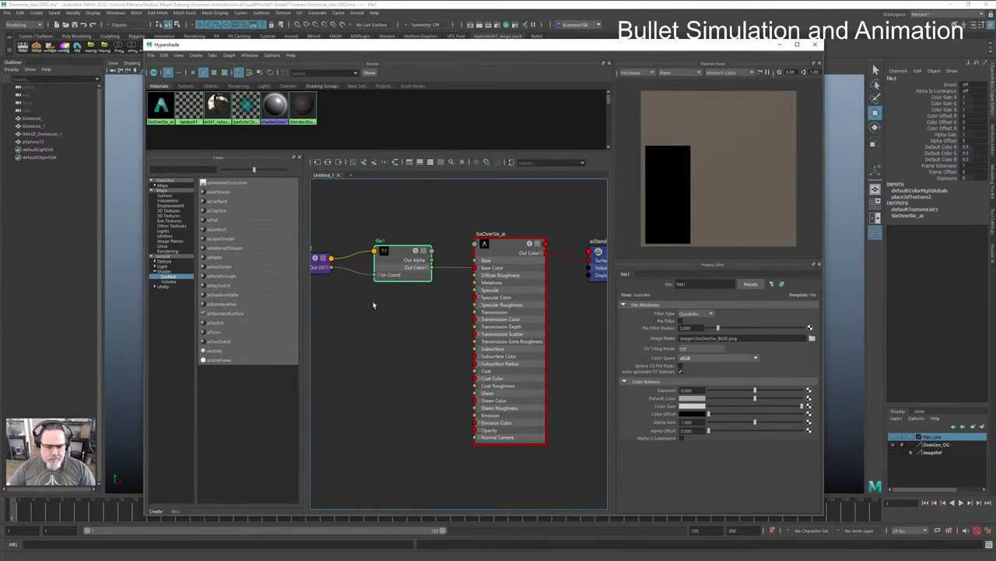
{"action": "left_click", "coordinate": [812, 340]}
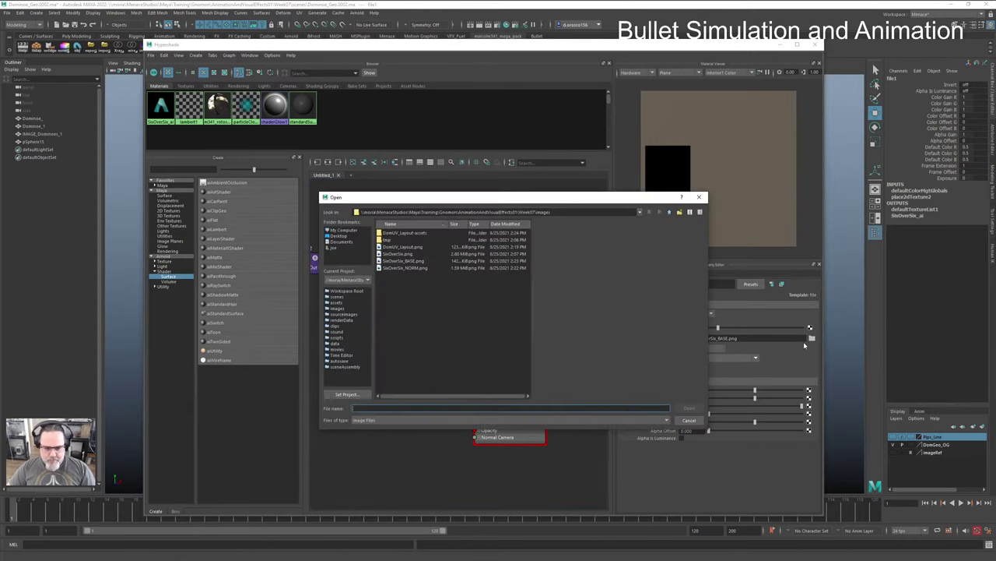
{"action": "key", "text": "alt+Tab"}
{"action": "key", "text": "Escape"}
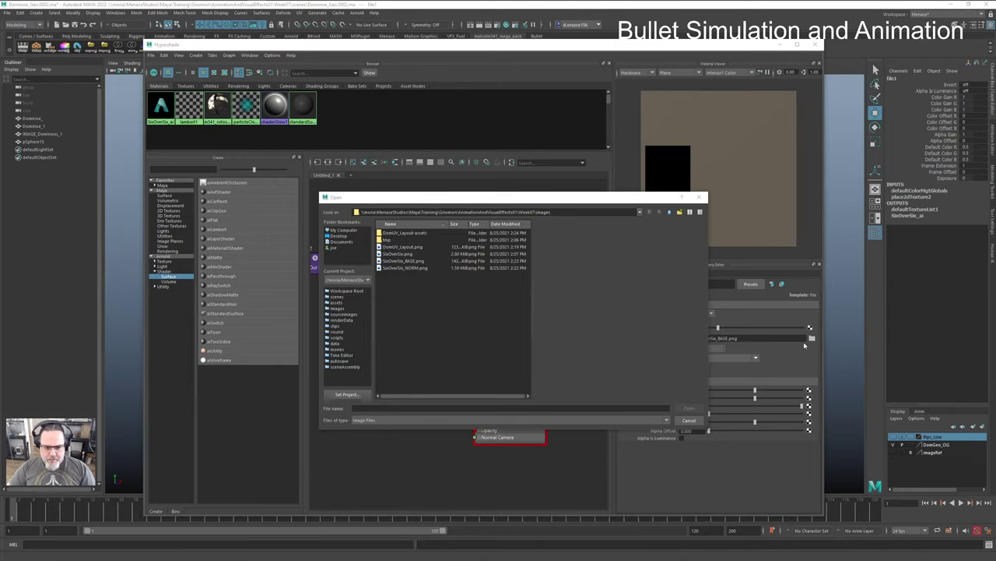
{"action": "left_click", "coordinate": [670, 212]}
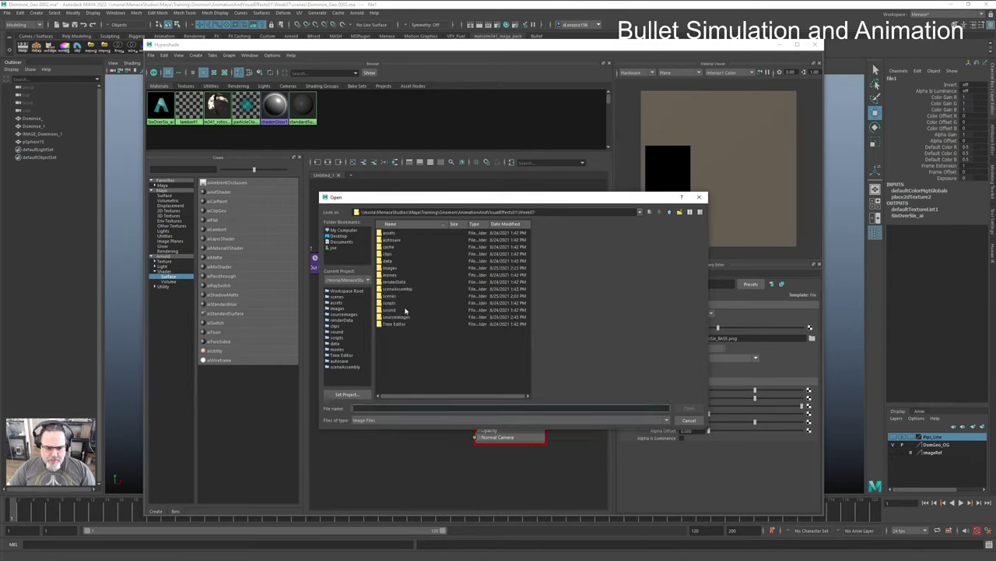
{"action": "double_click", "coordinate": [399, 317]}
{"action": "left_click", "coordinate": [411, 241]}
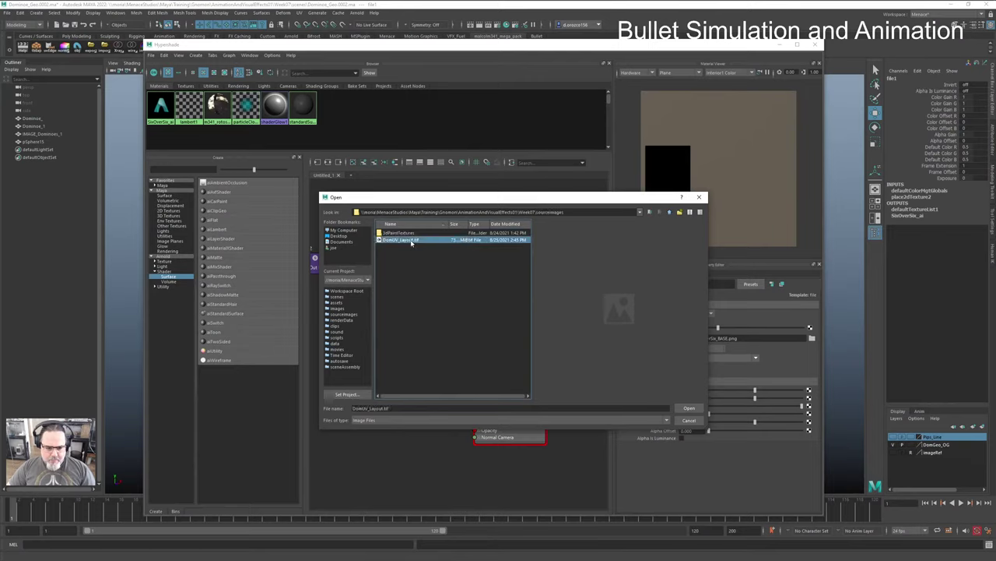
Step: Try renaming DomUV_Layout.tif to SixOverSix_BASE, dismissing both Invalid filename errors
{"action": "left_click", "coordinate": [413, 243]}
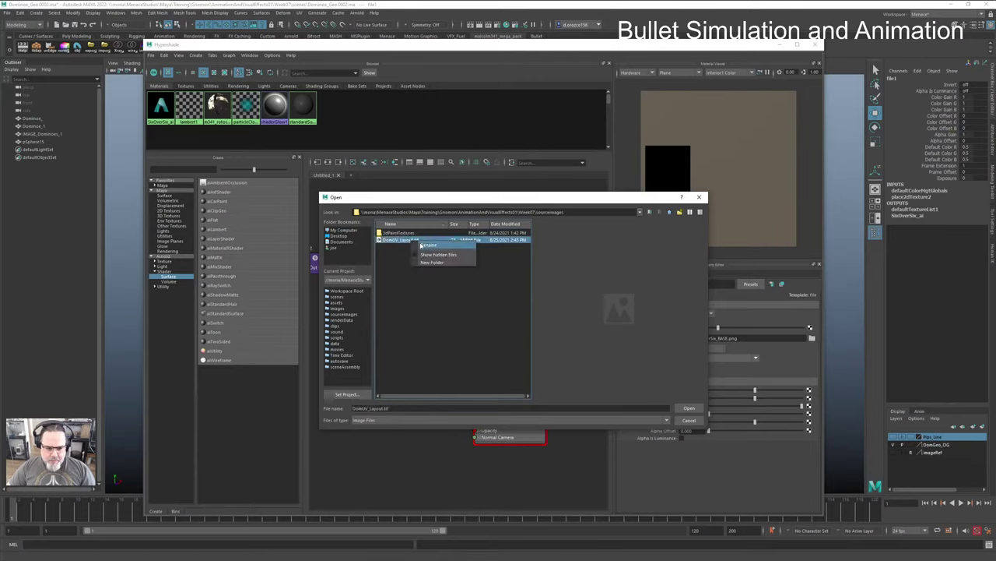
{"action": "left_click", "coordinate": [413, 240]}
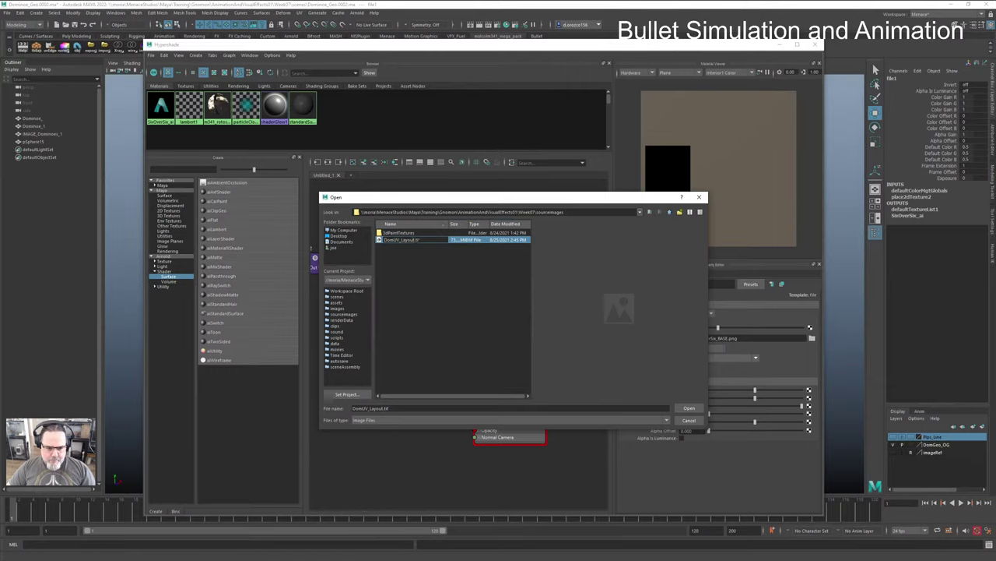
{"action": "key", "text": "ctrl+BackSpace"}
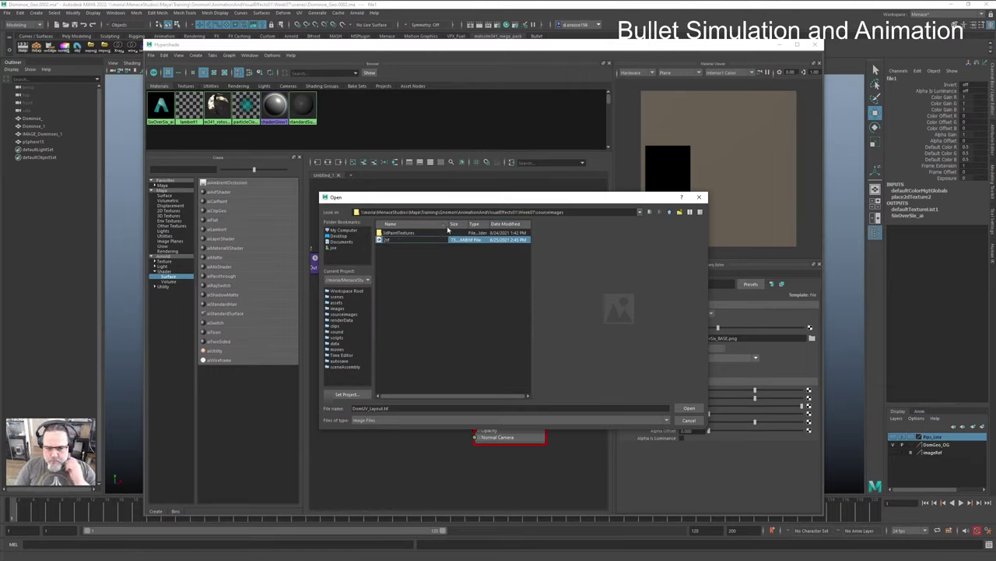
{"action": "type", "text": "Si"}
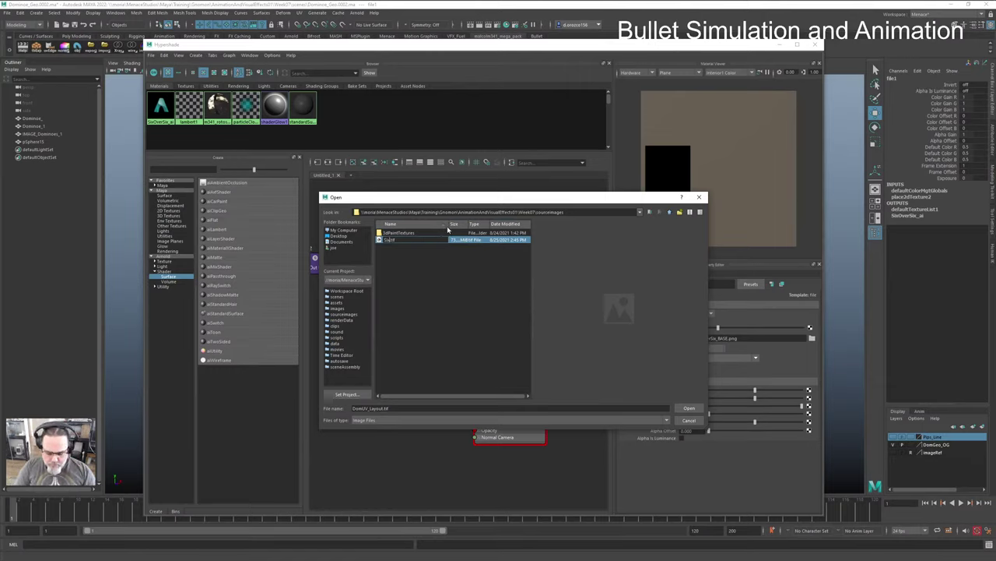
{"action": "type", "text": "xOverSix_Ba"}
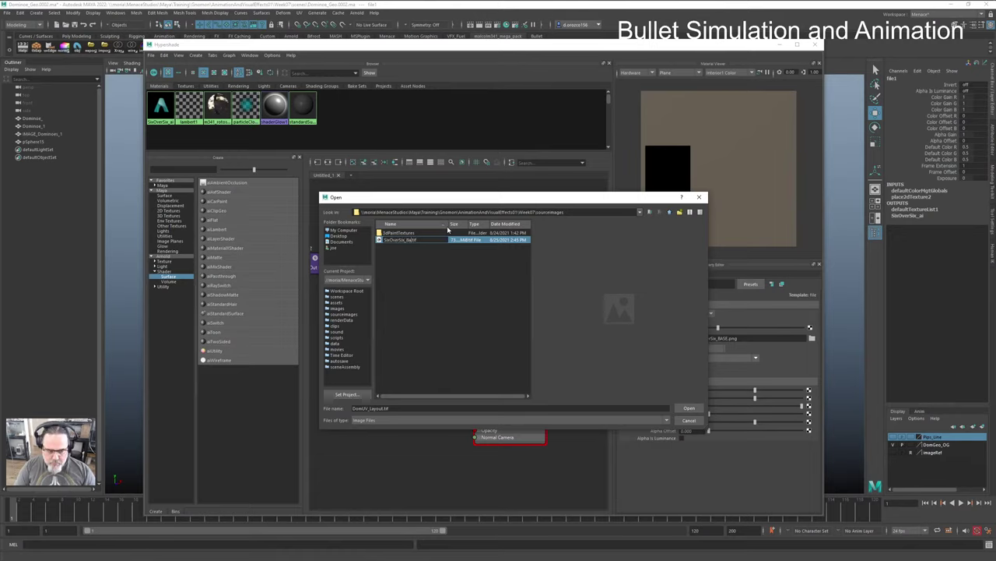
{"action": "type", "text": "SE"}
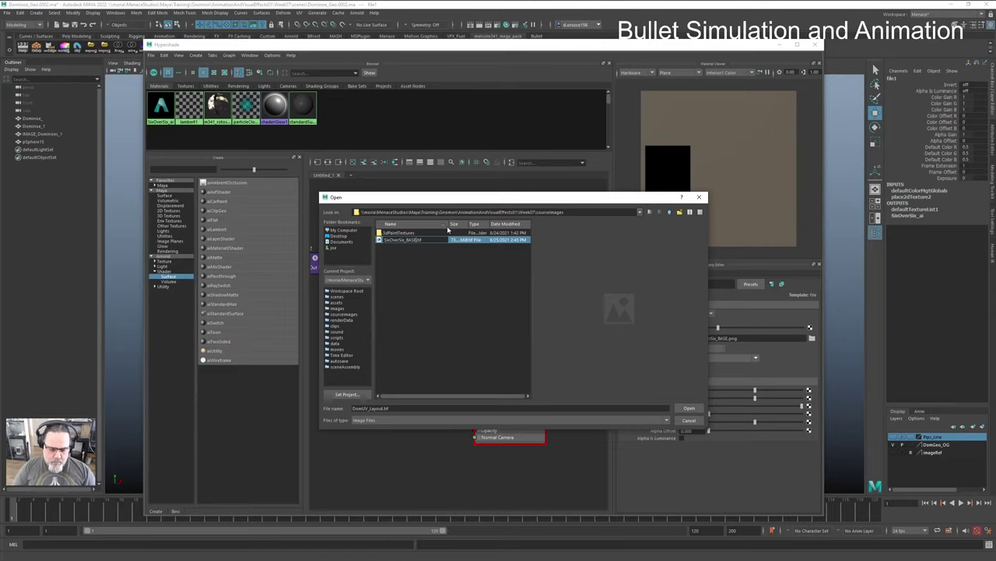
{"action": "left_click", "coordinate": [402, 264]}
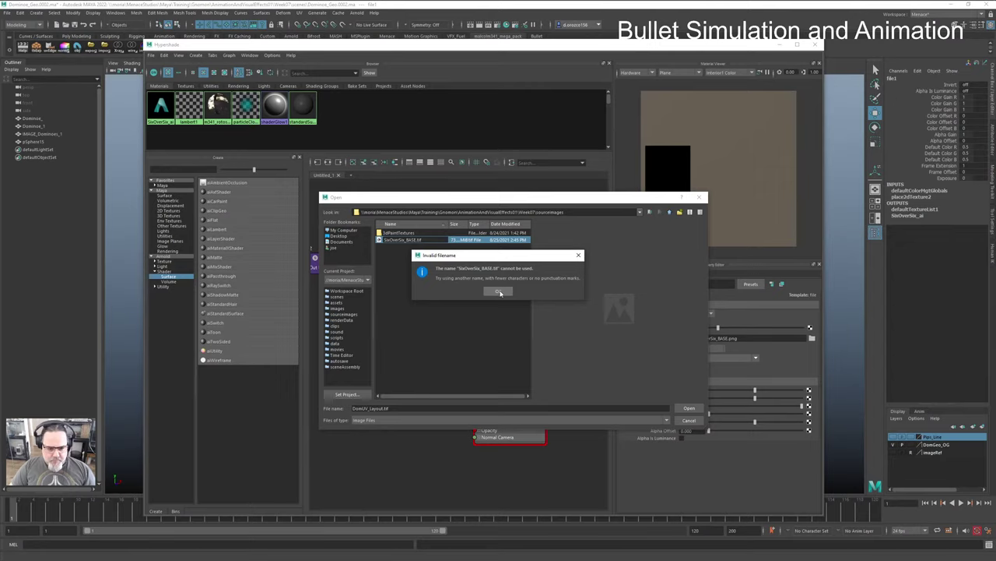
{"action": "left_click", "coordinate": [499, 292]}
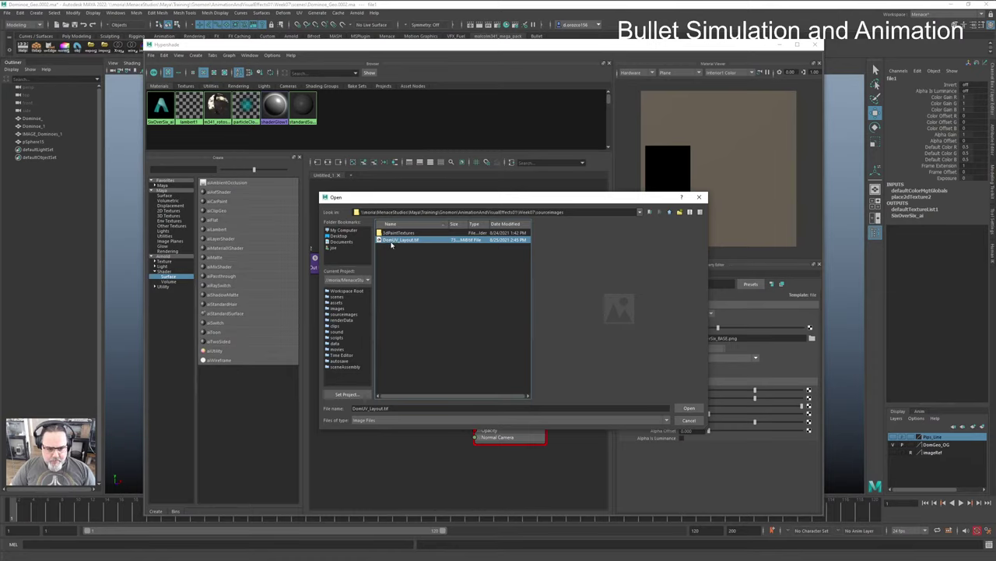
{"action": "right_click", "coordinate": [392, 245]}
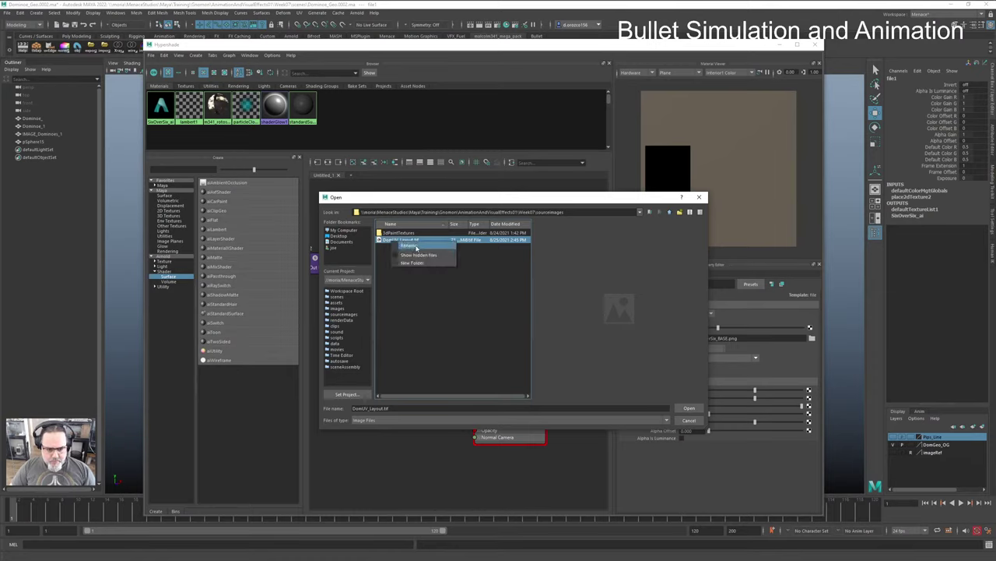
{"action": "left_click", "coordinate": [415, 248]}
{"action": "type", "text": "Sn"}
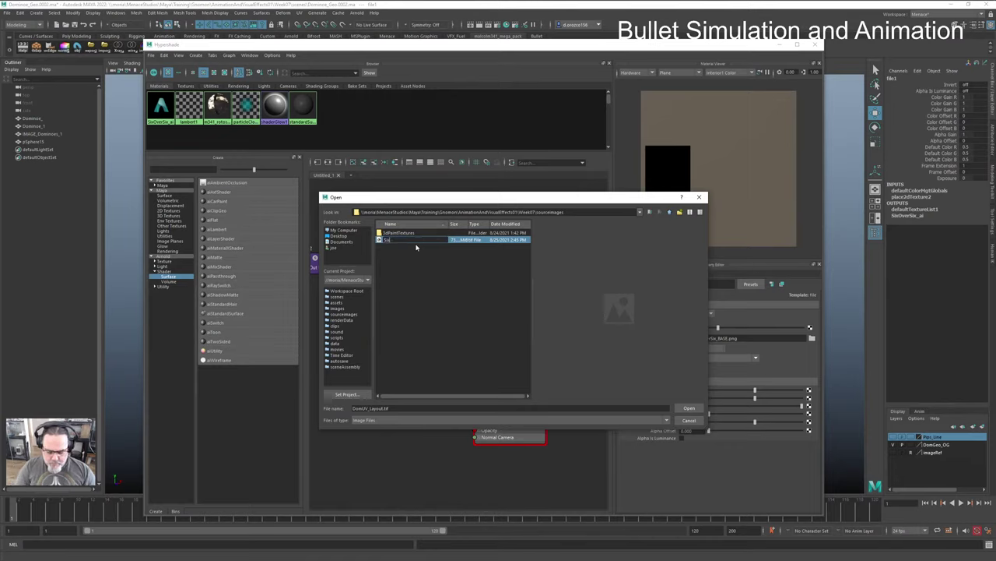
{"action": "type", "text": "OverSix"}
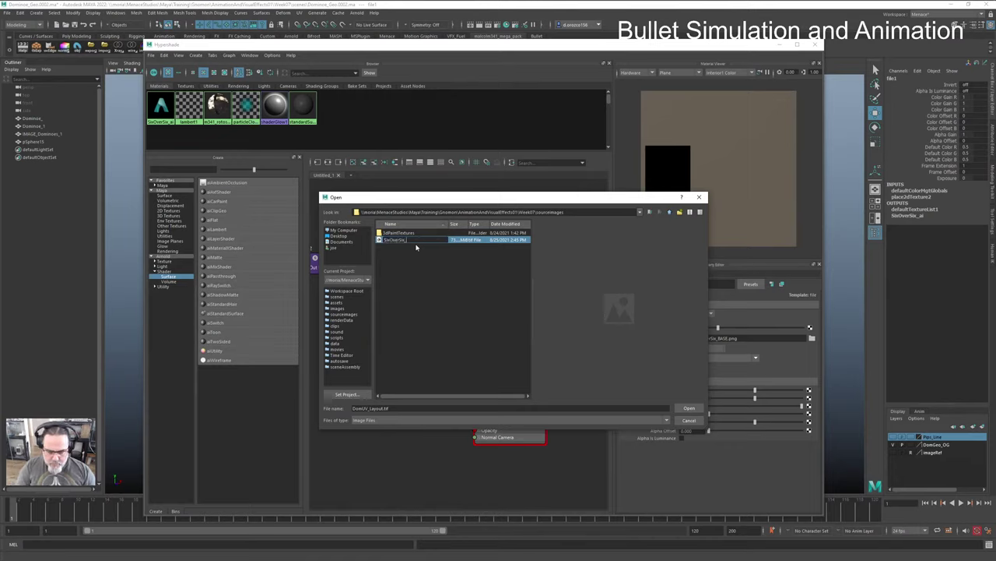
{"action": "type", "text": "_BASE"}
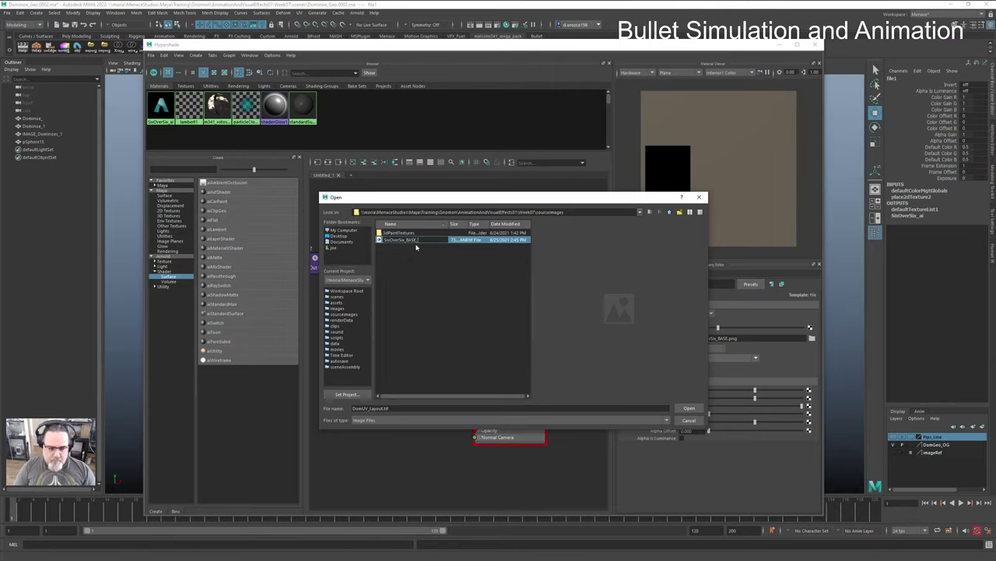
{"action": "left_click", "coordinate": [661, 398]}
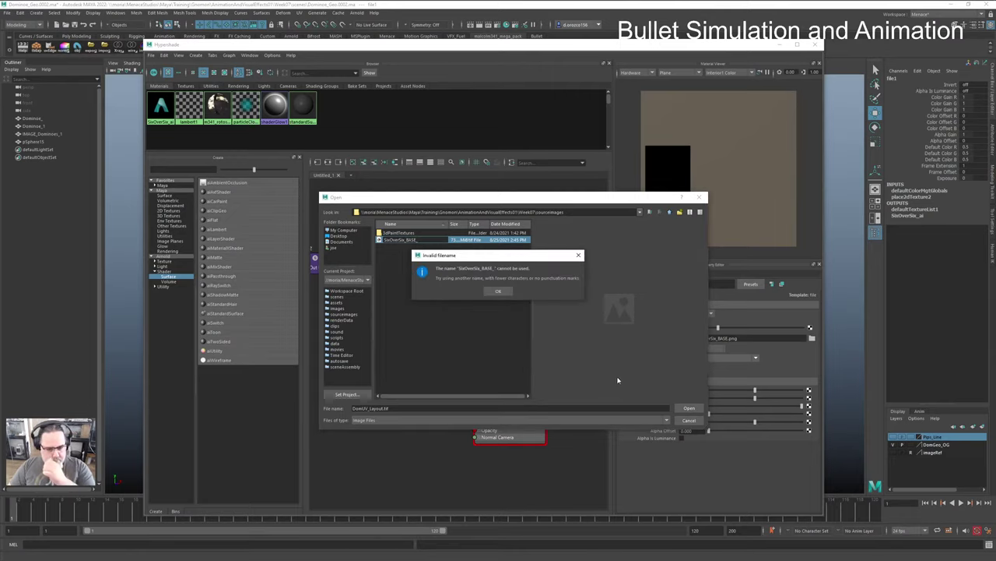
{"action": "left_click", "coordinate": [498, 291]}
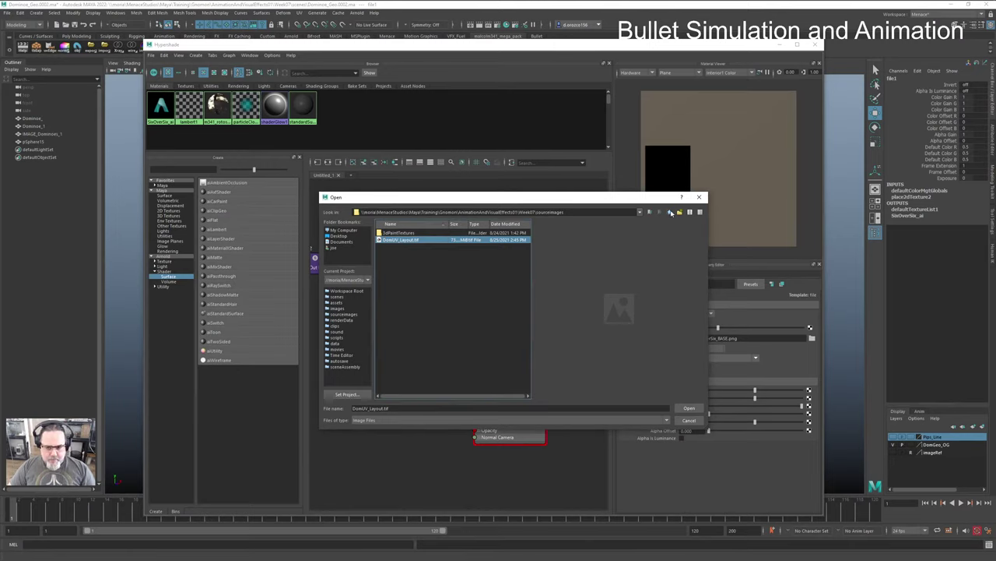
{"action": "left_click", "coordinate": [668, 212]}
Step: Open File Explorer at Maya > Training > Gnomon > AnimationAndVisualEffects01 > Week07 > sourceimages
{"action": "left_click", "coordinate": [85, 7]}
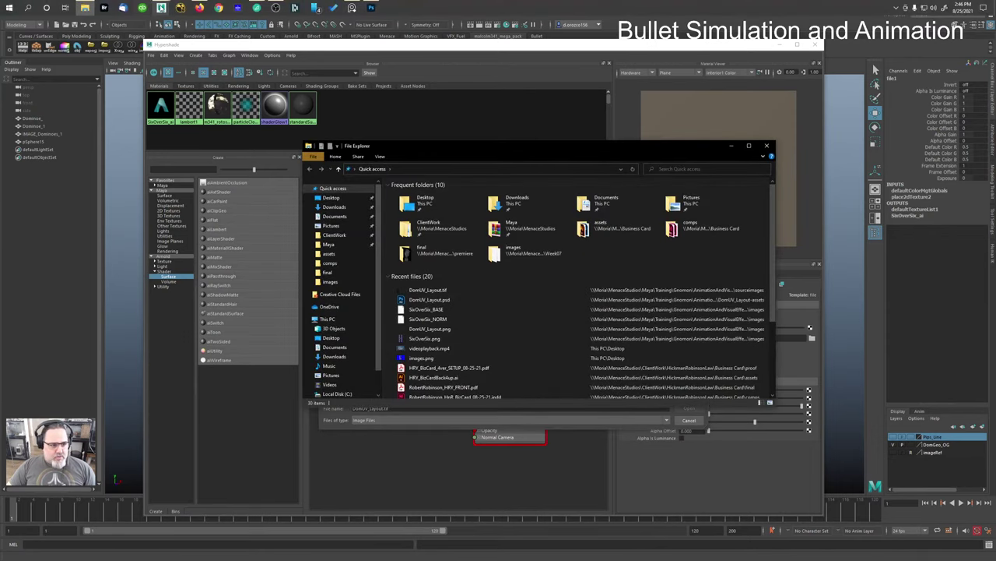
{"action": "mouse_move", "coordinate": [161, 8]}
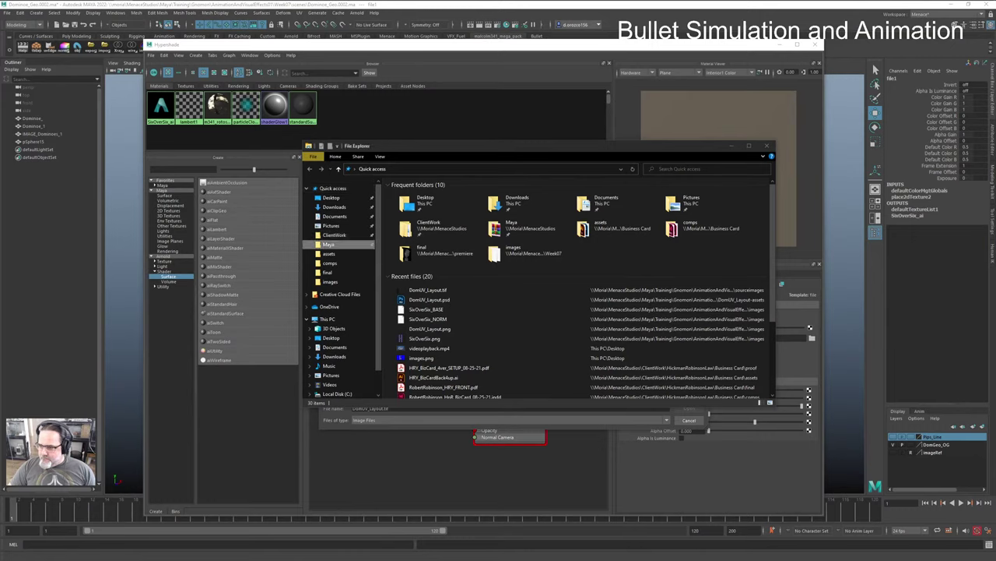
{"action": "left_click", "coordinate": [330, 244]}
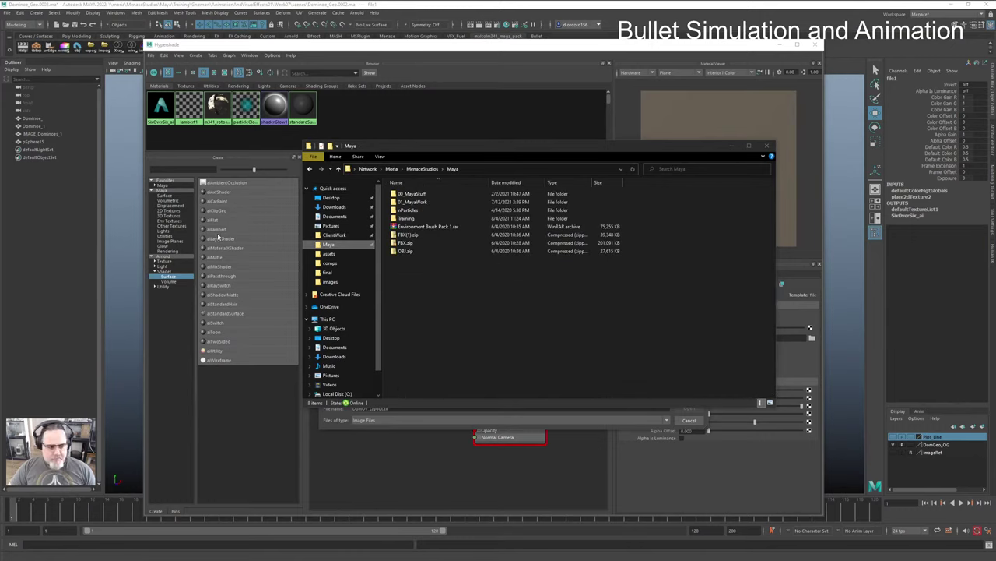
{"action": "double_click", "coordinate": [406, 218]}
{"action": "double_click", "coordinate": [407, 210]}
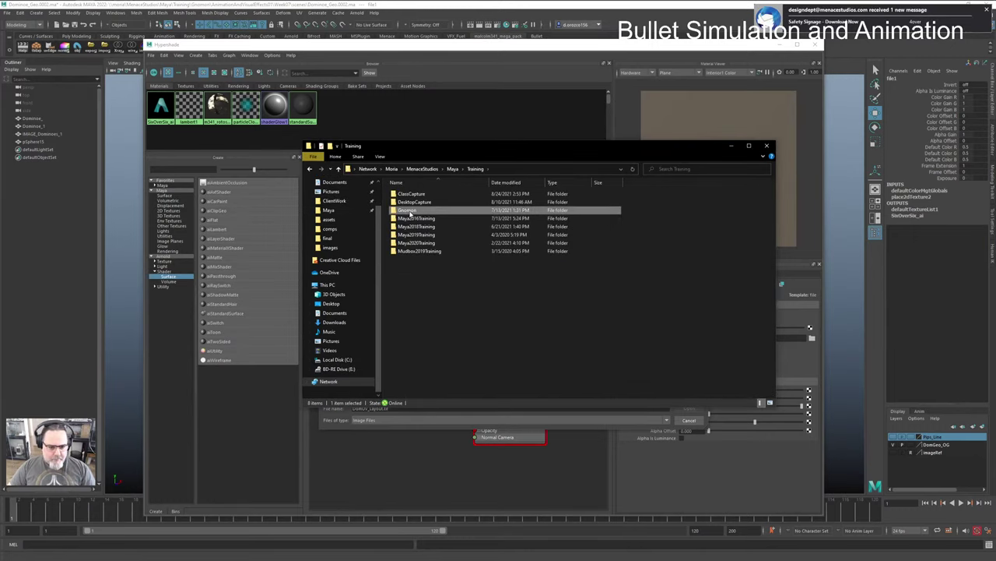
{"action": "double_click", "coordinate": [415, 195]}
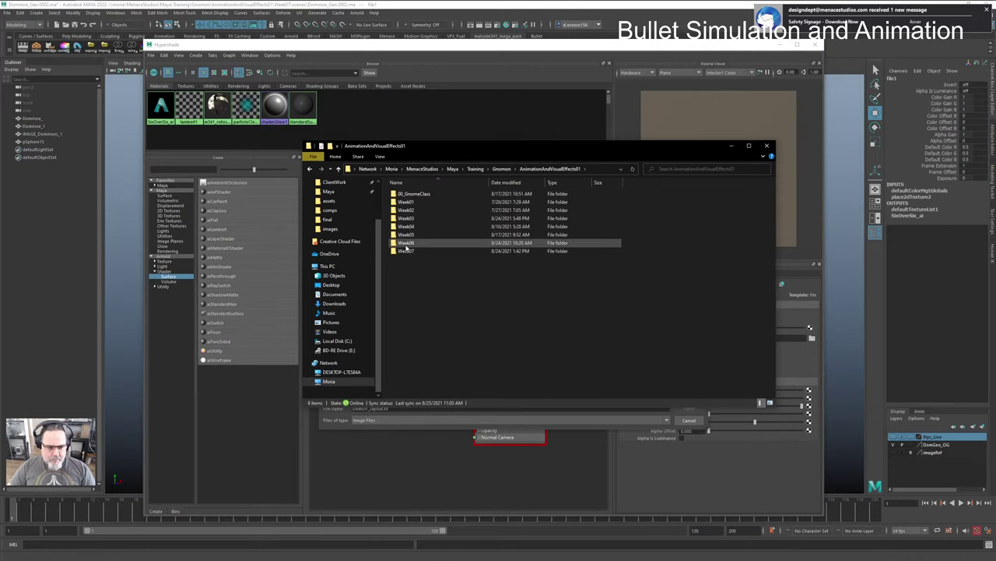
{"action": "double_click", "coordinate": [406, 250]}
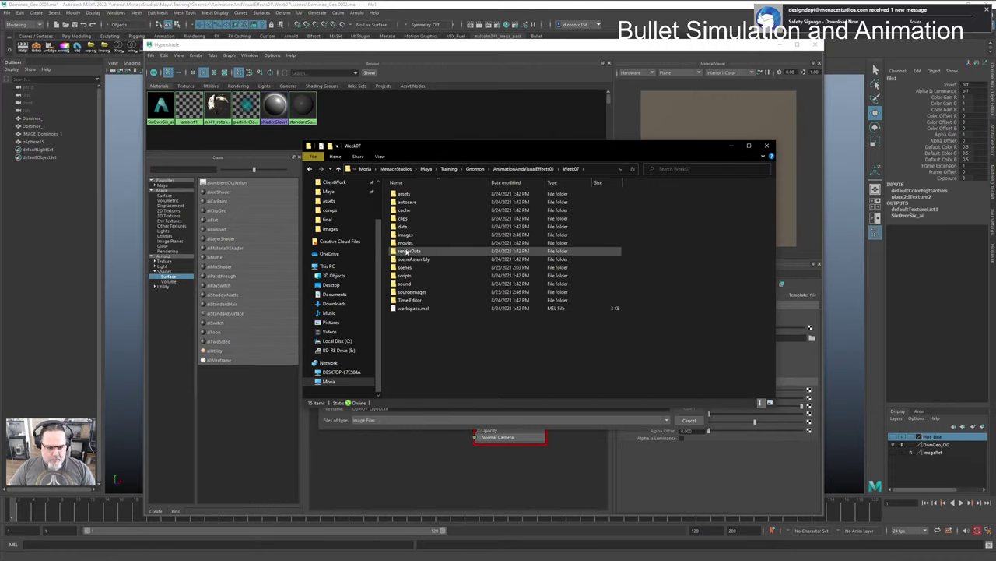
{"action": "double_click", "coordinate": [411, 291]}
Step: Attempt renaming DomUV_Layout.tif to SixOverSix_BASE, cancel the file-in-use warning, and return to Maya
{"action": "left_click", "coordinate": [416, 202]}
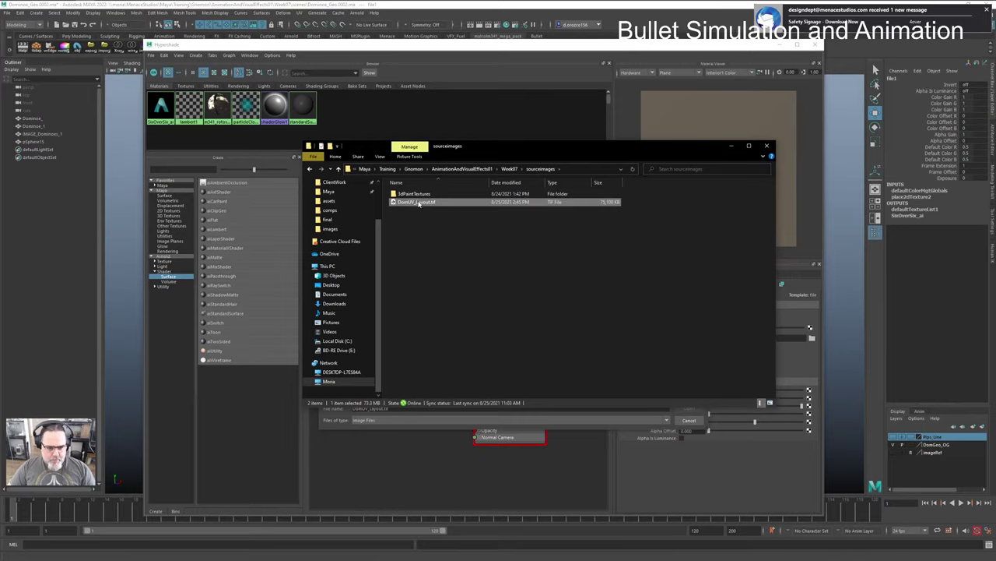
{"action": "left_click", "coordinate": [419, 203]}
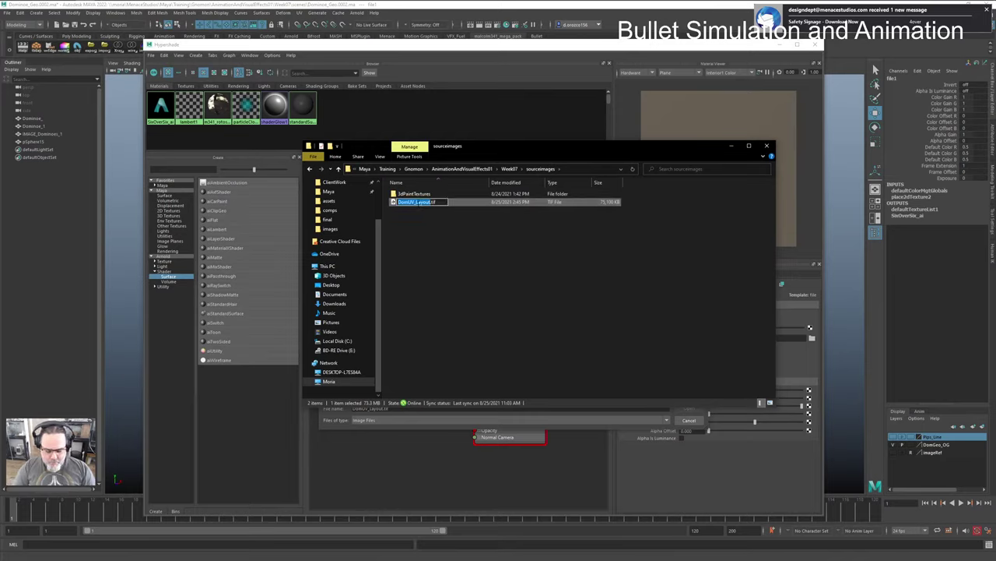
{"action": "type", "text": "SixOverSix"}
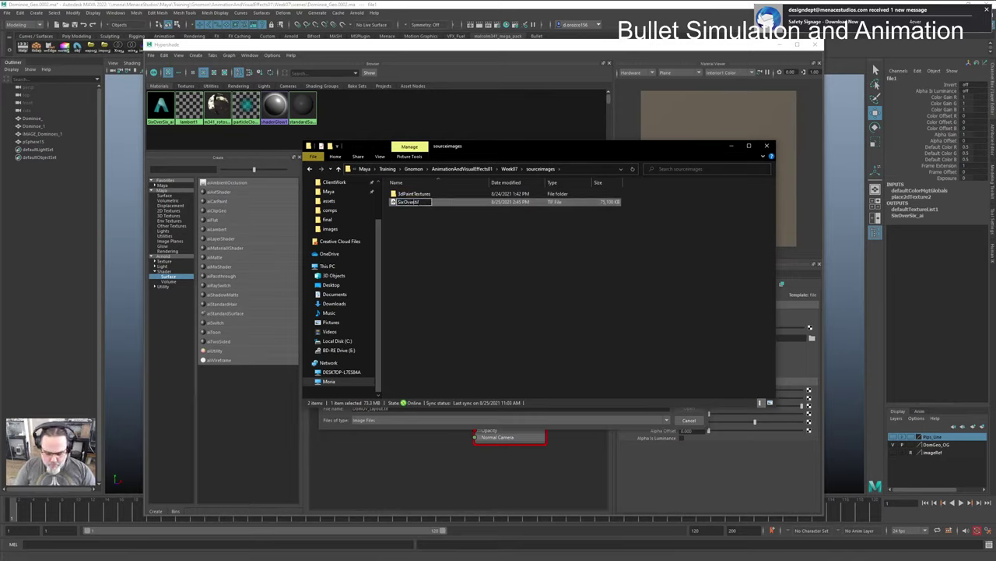
{"action": "type", "text": "_BASE.tif"}
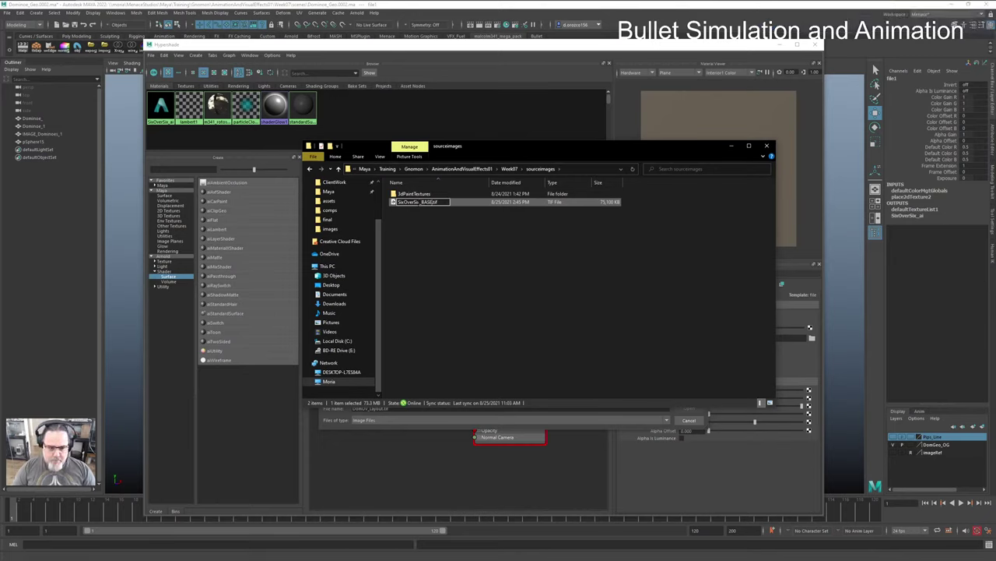
{"action": "key", "text": "Return"}
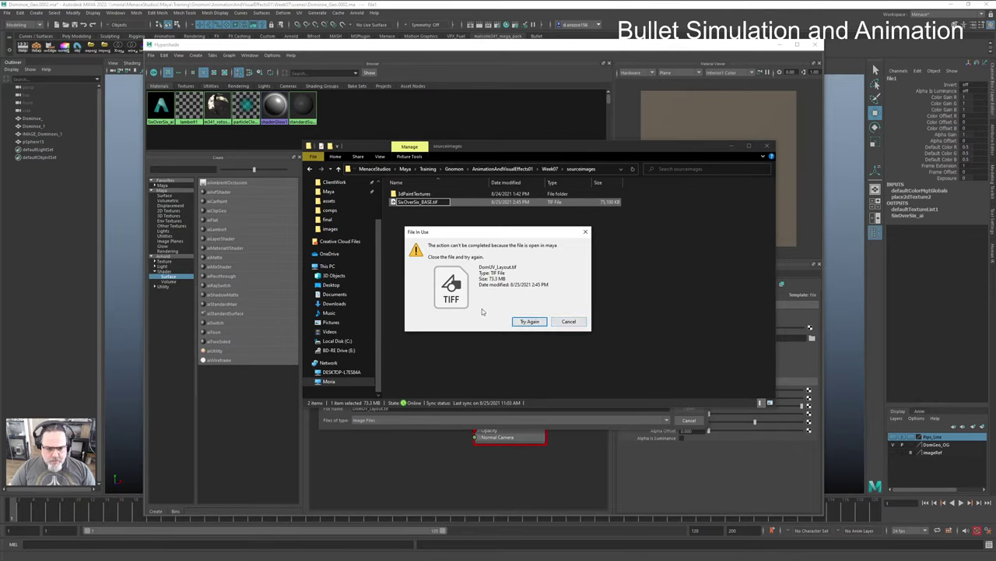
{"action": "left_click", "coordinate": [571, 322]}
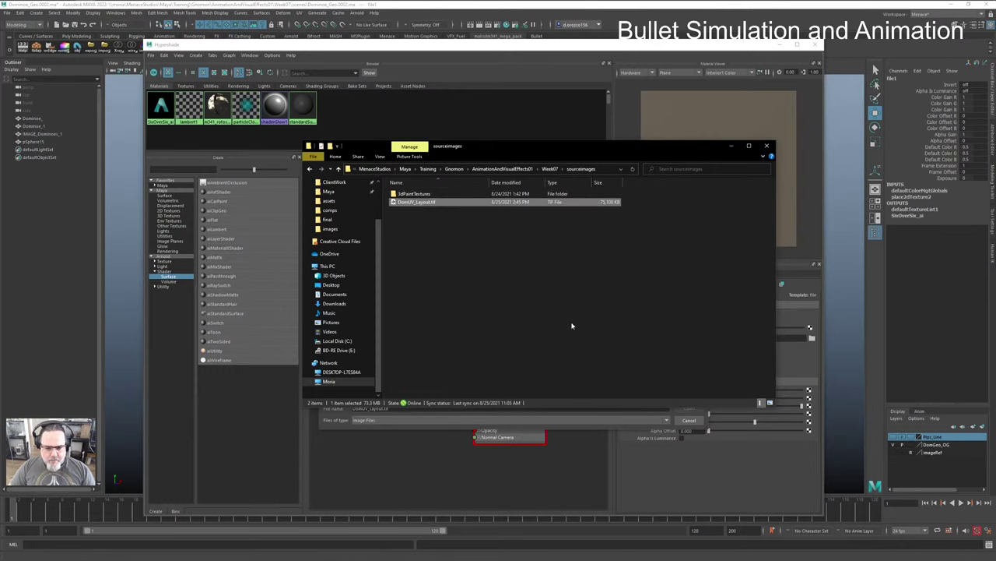
{"action": "left_click", "coordinate": [810, 244]}
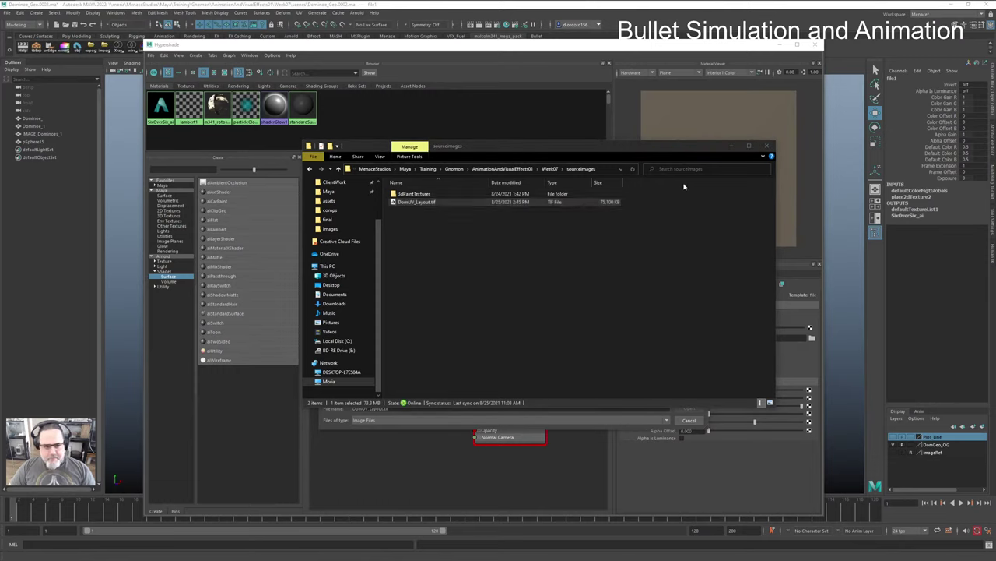
{"action": "key", "text": "alt+Tab"}
{"action": "key", "text": "alt+Tab"}
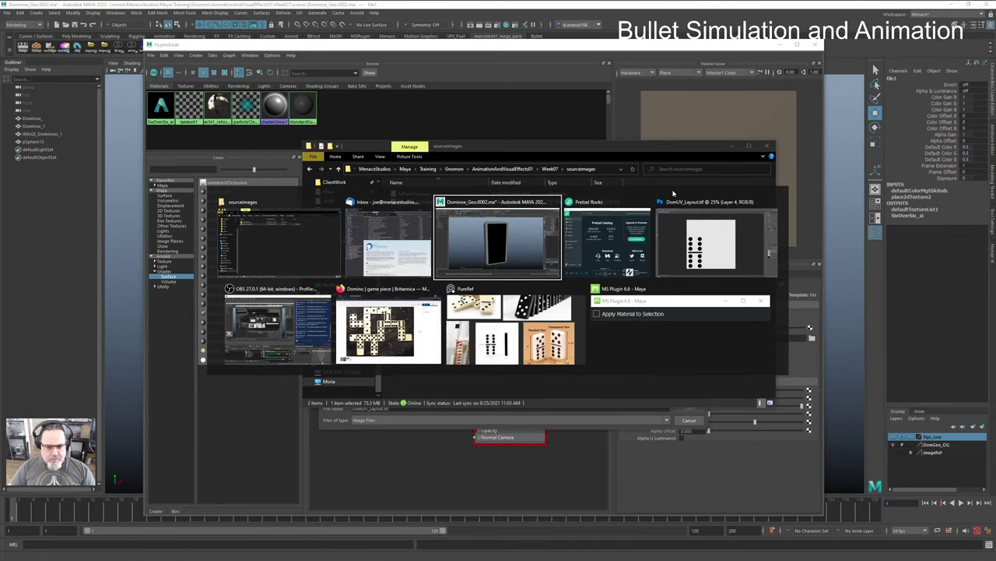
Step: Close Maya's image browser, retry renaming DomUV_Layout.tif to 'SbOverSix_BASE', then cancel when still blocked
{"action": "left_click", "coordinate": [688, 421]}
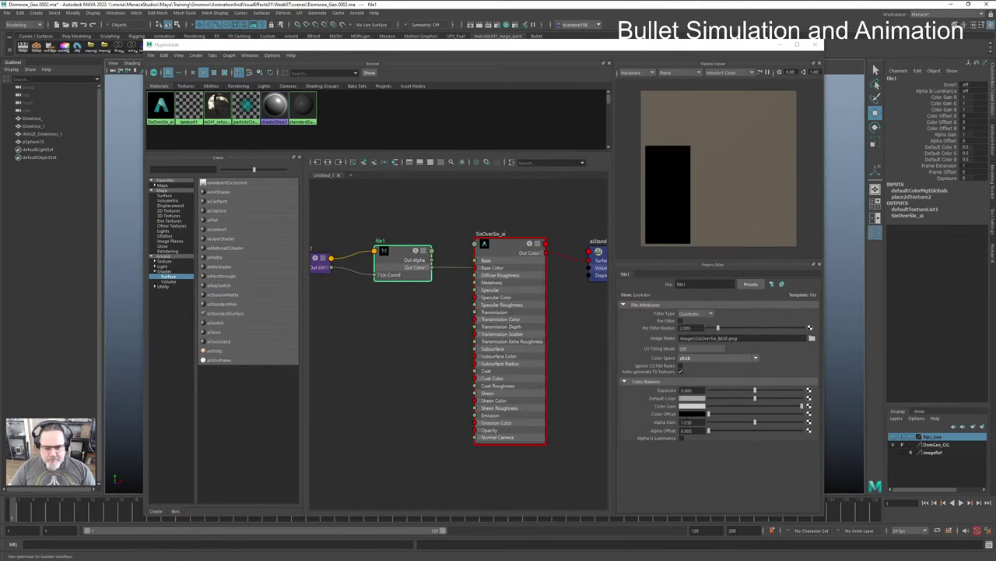
{"action": "key", "text": "alt+Tab"}
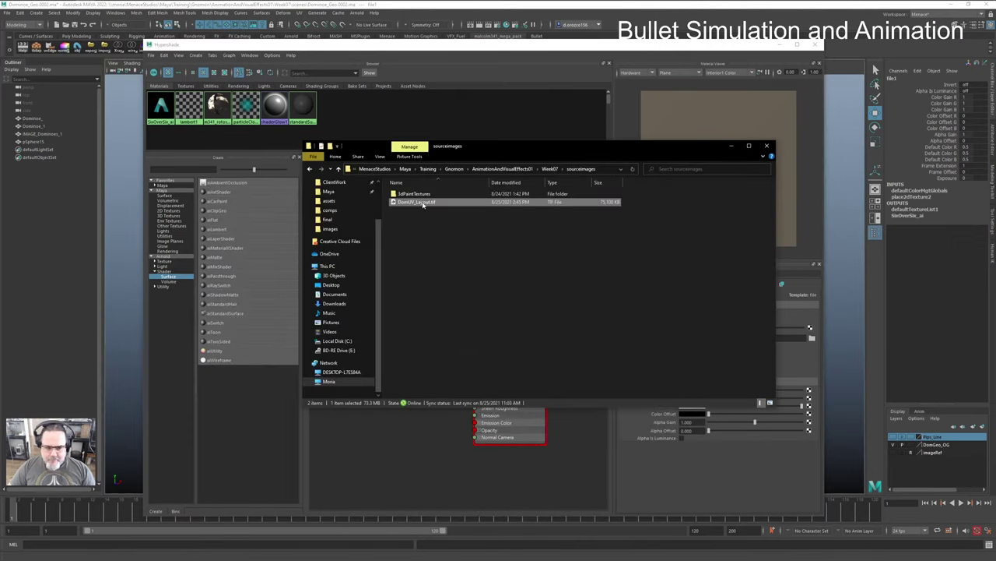
{"action": "left_click", "coordinate": [417, 201]}
{"action": "type", "text": "Sb"}
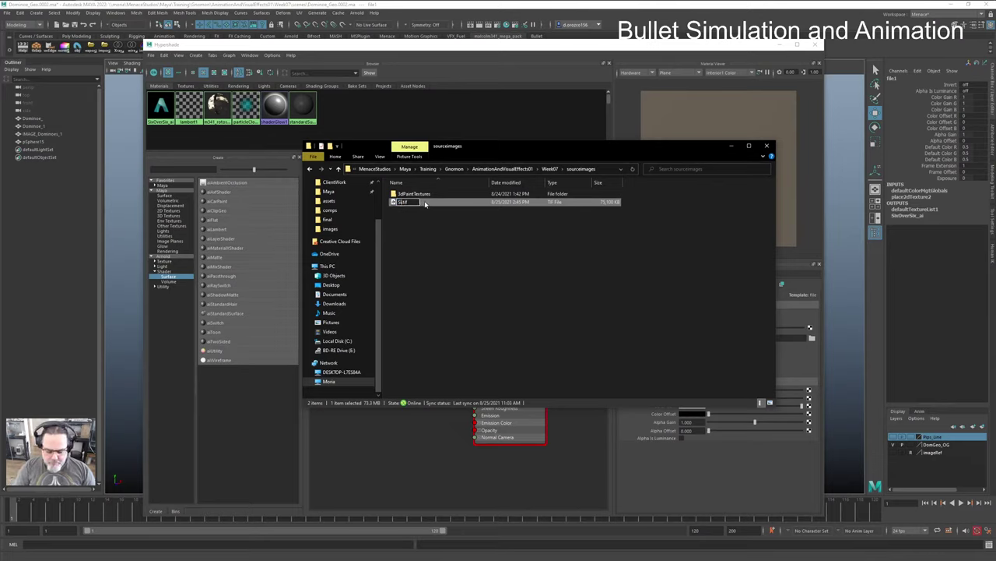
{"action": "type", "text": "OverSix"}
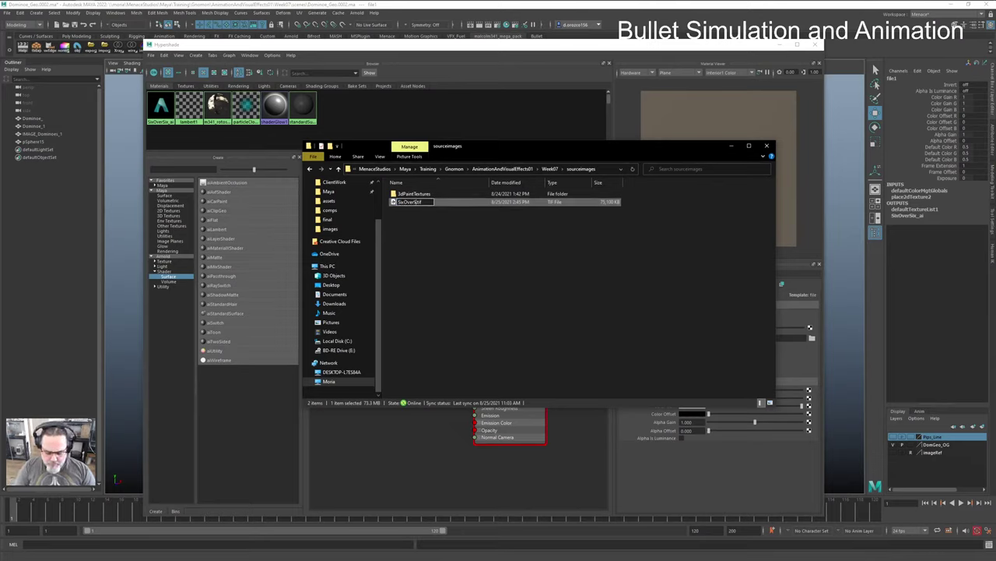
{"action": "type", "text": "_BASE"}
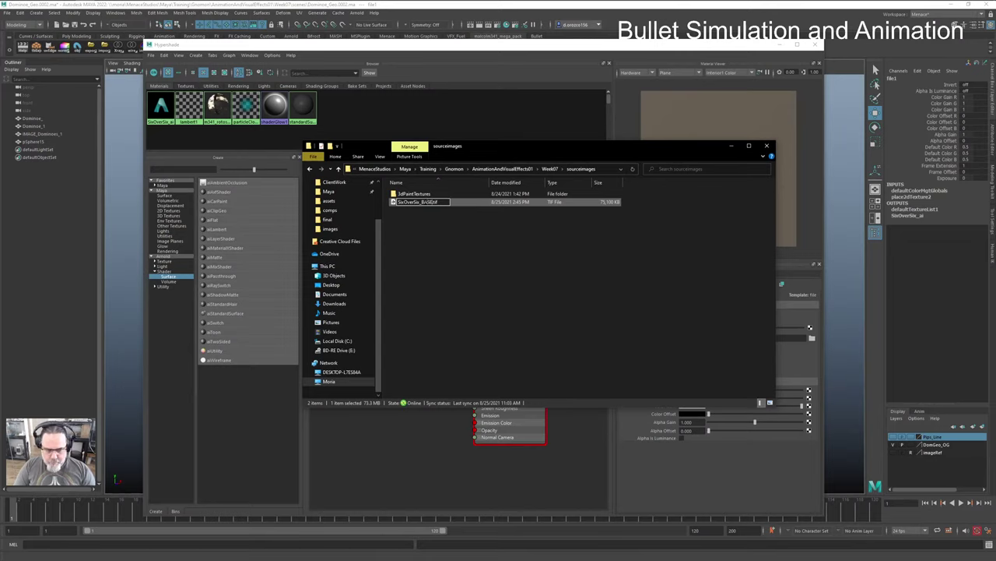
{"action": "key", "text": "Return"}
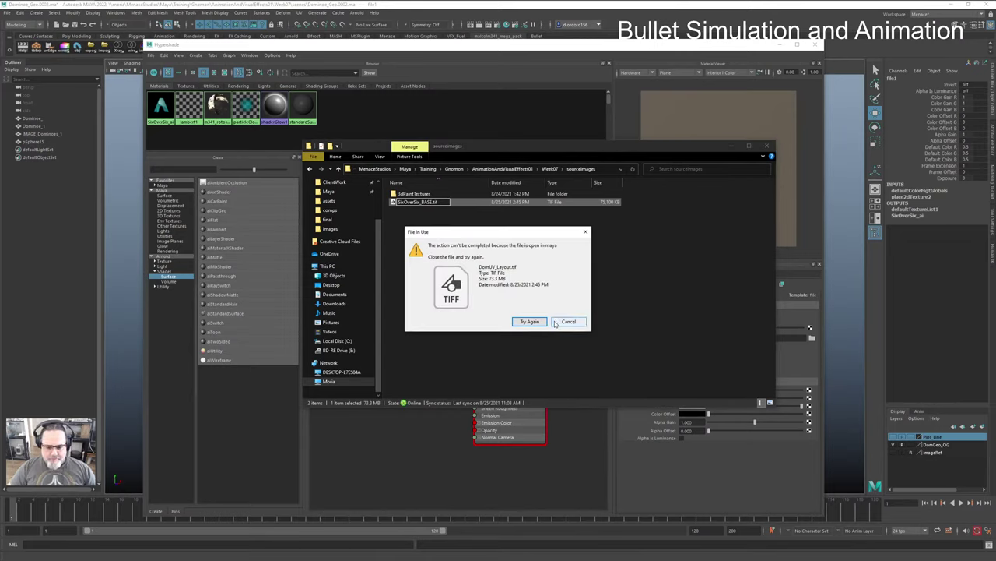
{"action": "left_click", "coordinate": [529, 321]}
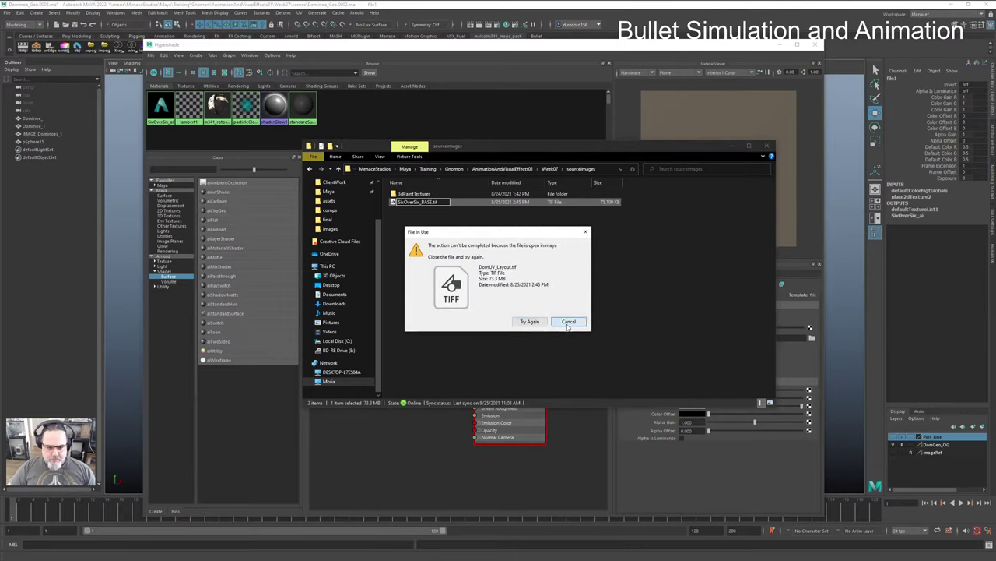
{"action": "left_click", "coordinate": [567, 320]}
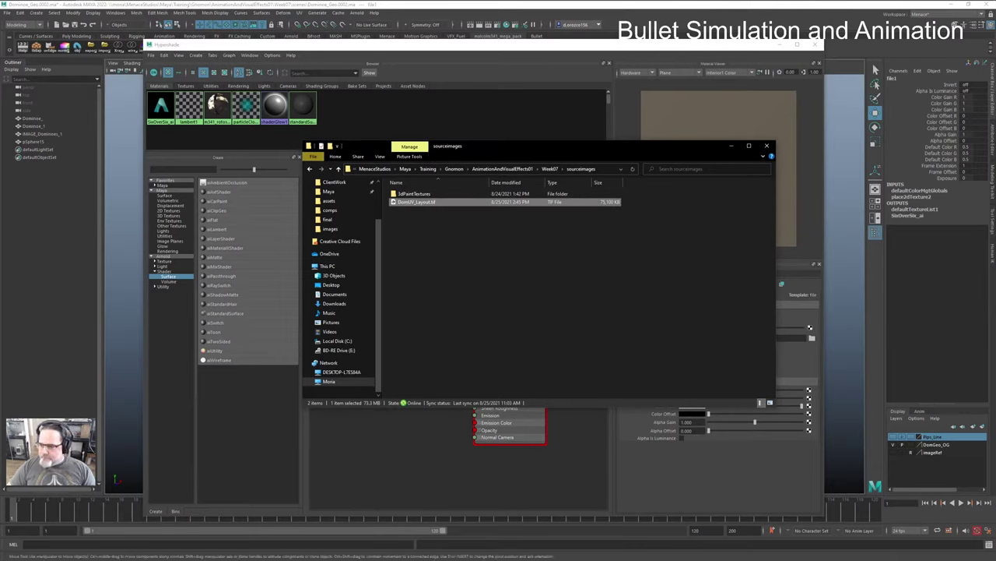
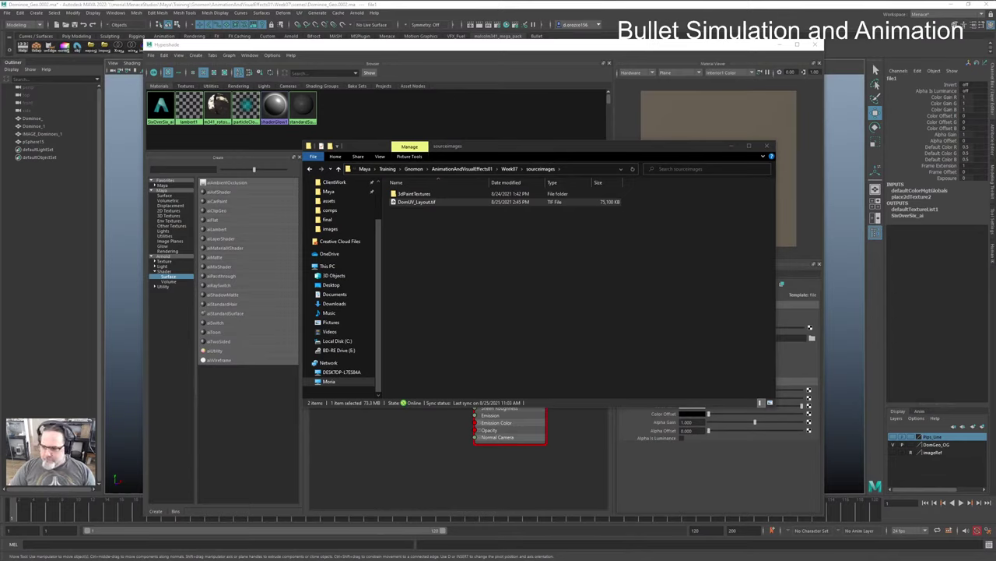
Step: Close the sourceimages Explorer window and load Week07\sourceimages\DomUV_Layout.tif as file1's image
{"action": "left_click", "coordinate": [416, 204]}
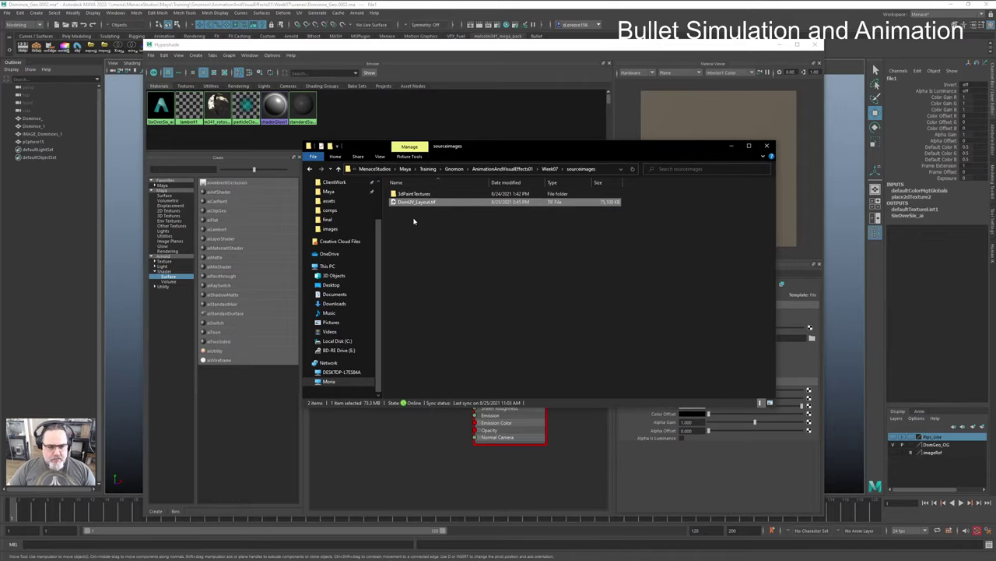
{"action": "left_click", "coordinate": [768, 146]}
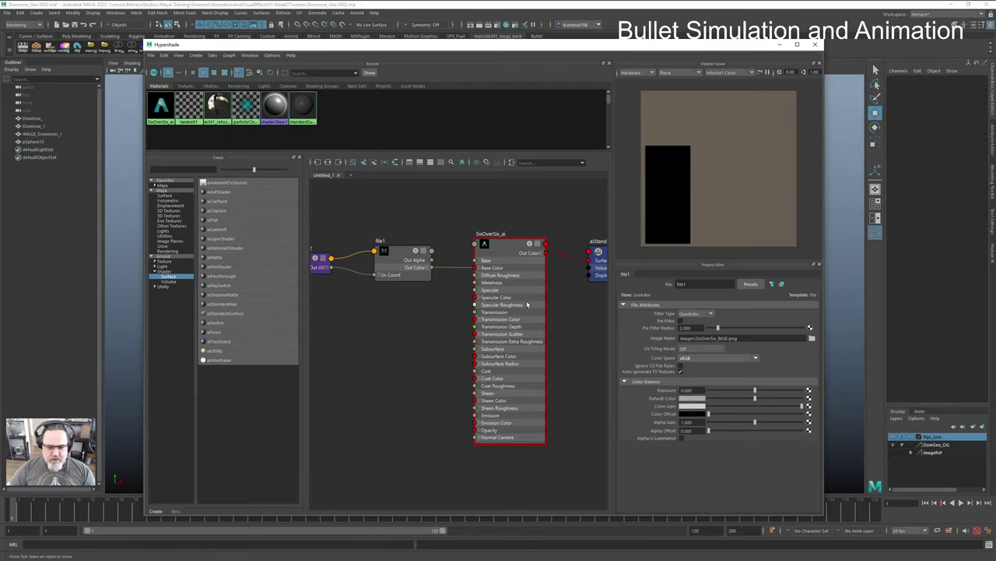
{"action": "left_click", "coordinate": [812, 338]}
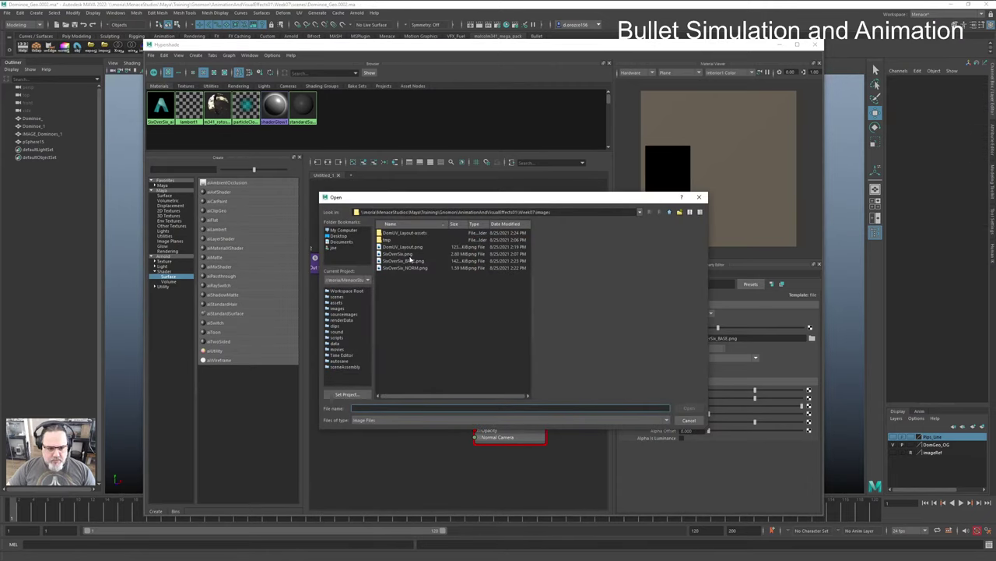
{"action": "double_click", "coordinate": [670, 213]}
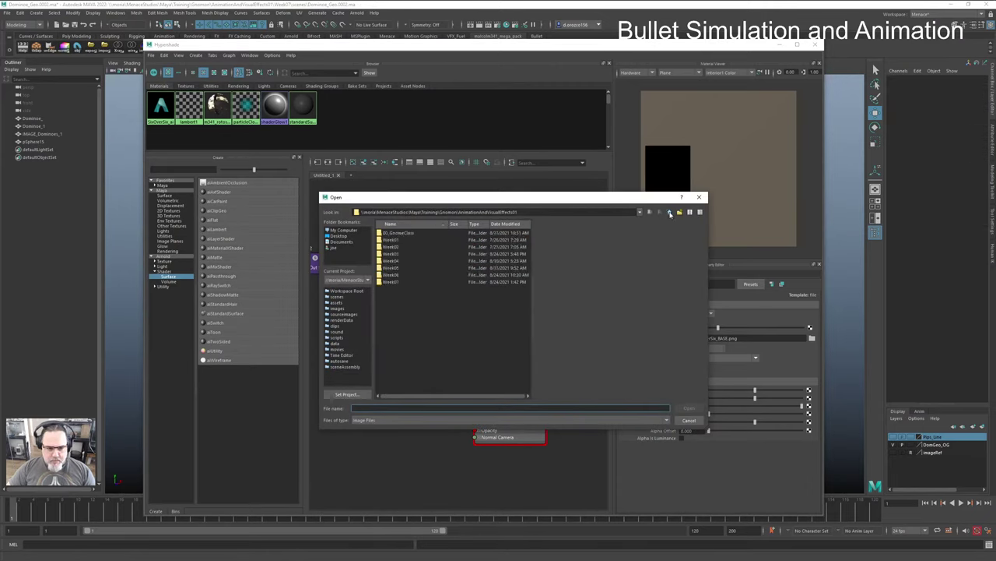
{"action": "double_click", "coordinate": [392, 282]}
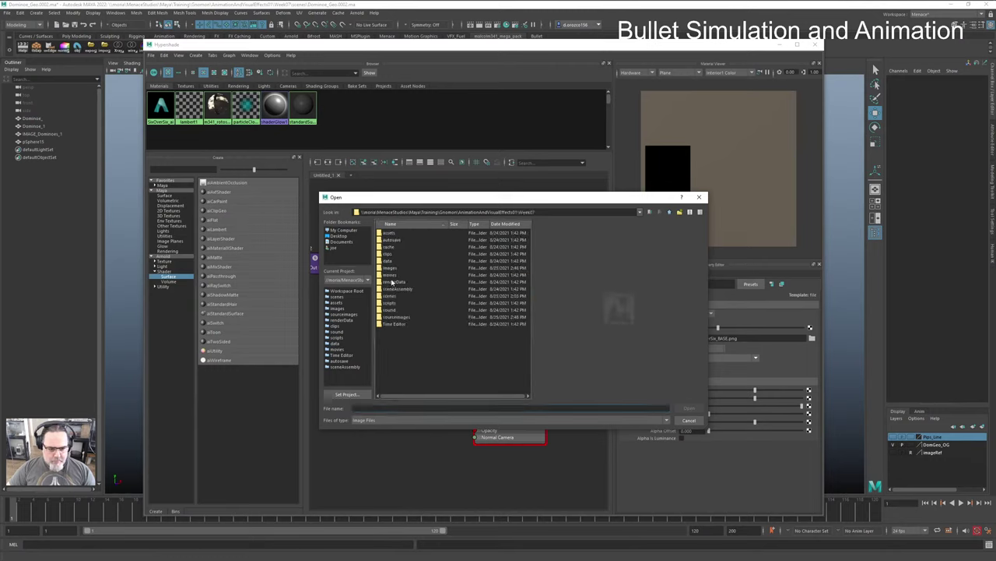
{"action": "double_click", "coordinate": [397, 317]}
{"action": "double_click", "coordinate": [397, 240]}
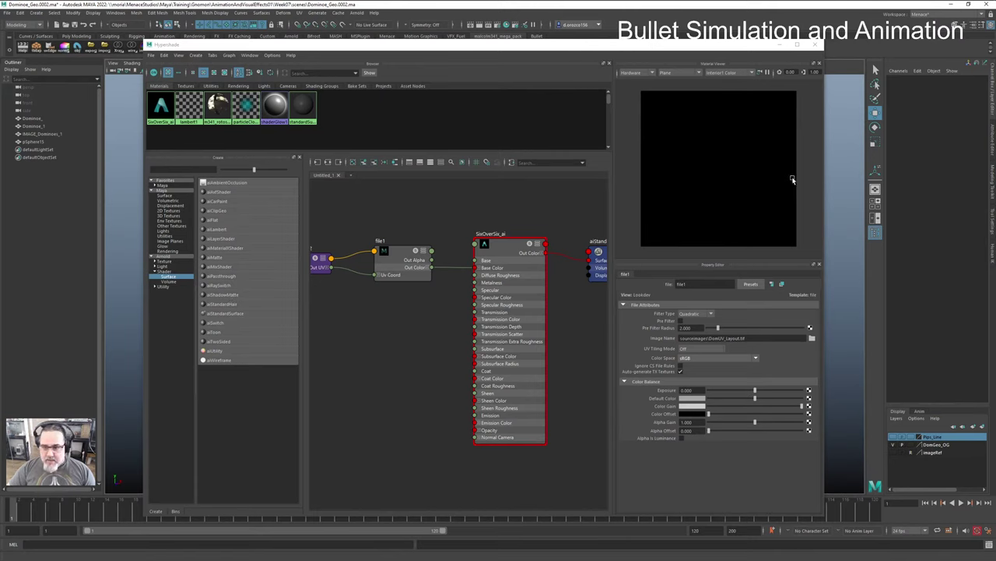
{"action": "mouse_move", "coordinate": [603, 46]}
{"action": "left_mouse_down"}
{"action": "mouse_move", "coordinate": [763, 59]}
{"action": "mouse_move", "coordinate": [995, 113]}
{"action": "mouse_move", "coordinate": [567, 75]}
{"action": "mouse_move", "coordinate": [595, 50]}
{"action": "left_mouse_up"}
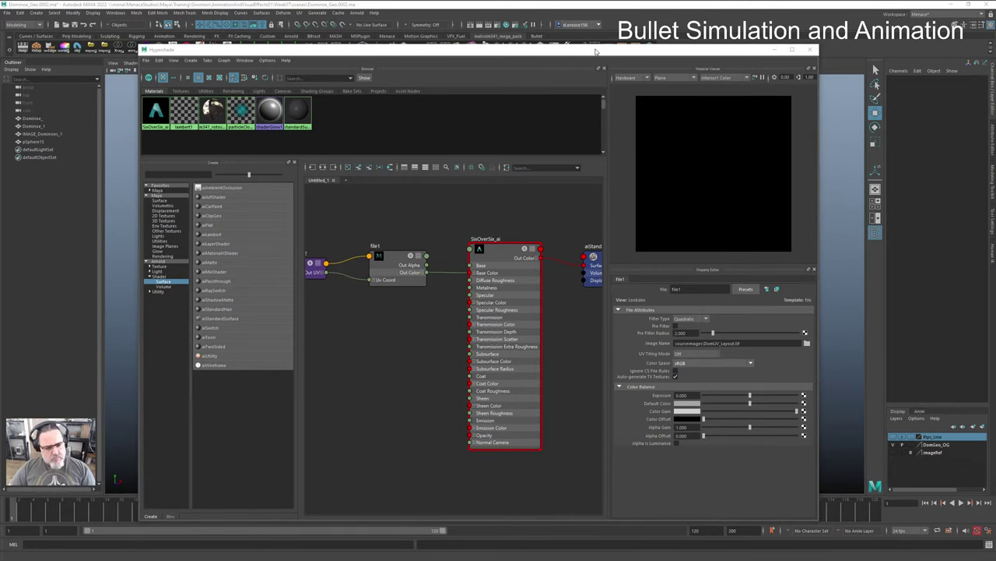
{"action": "key", "text": "alt+Tab"}
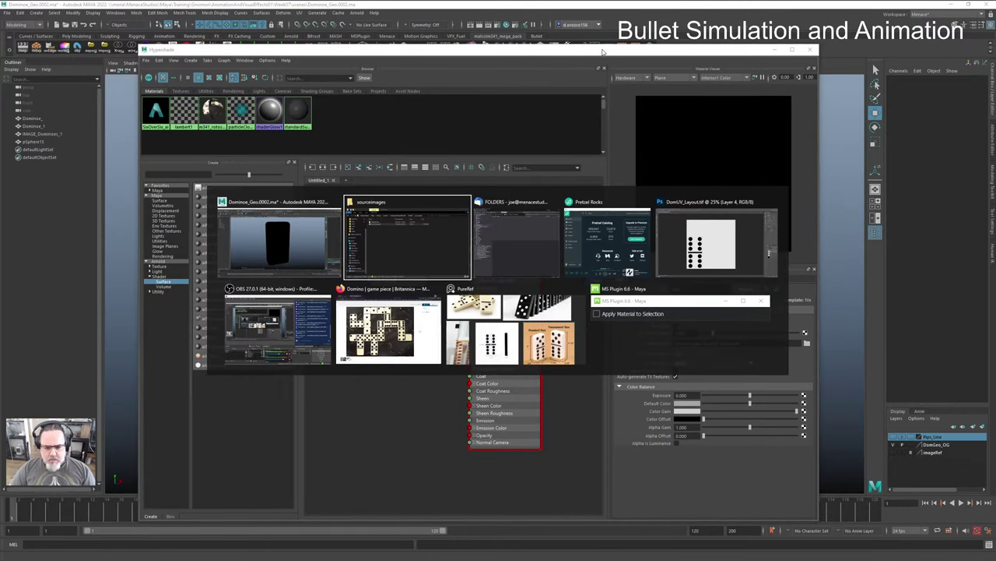
Step: Open Photoshop's Save for Web (Legacy) dialog for DomUV_Layout.tif with PNG-24 output
{"action": "key", "text": "alt+Tab"}
{"action": "key", "text": "alt+Tab"}
{"action": "key", "text": "alt+Tab"}
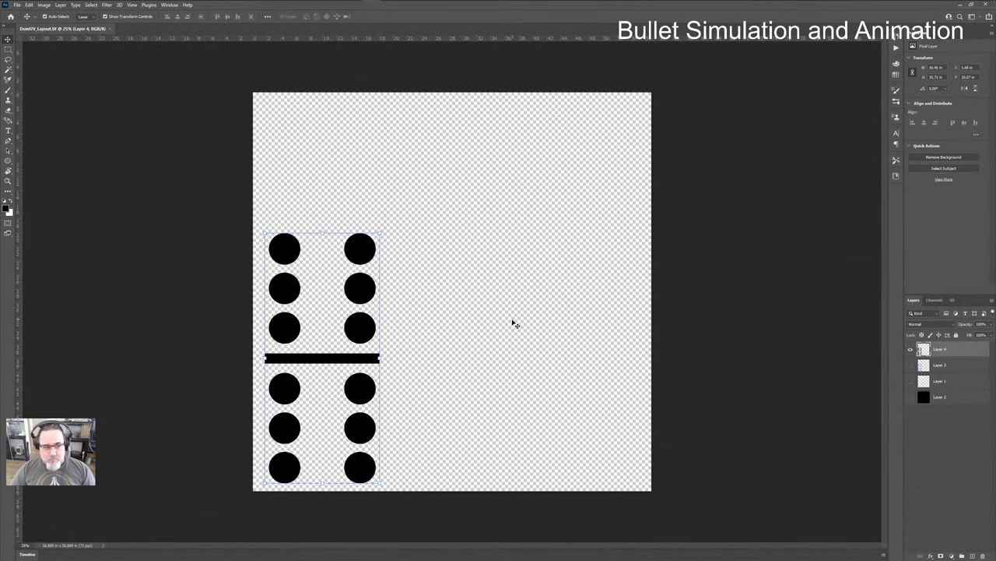
{"action": "left_click", "coordinate": [16, 5]}
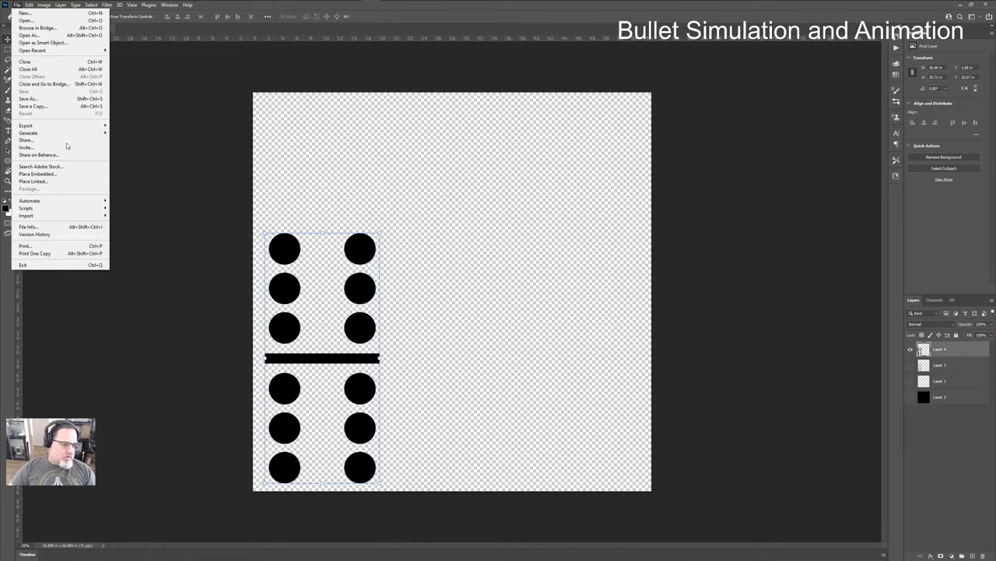
{"action": "left_click", "coordinate": [22, 5]}
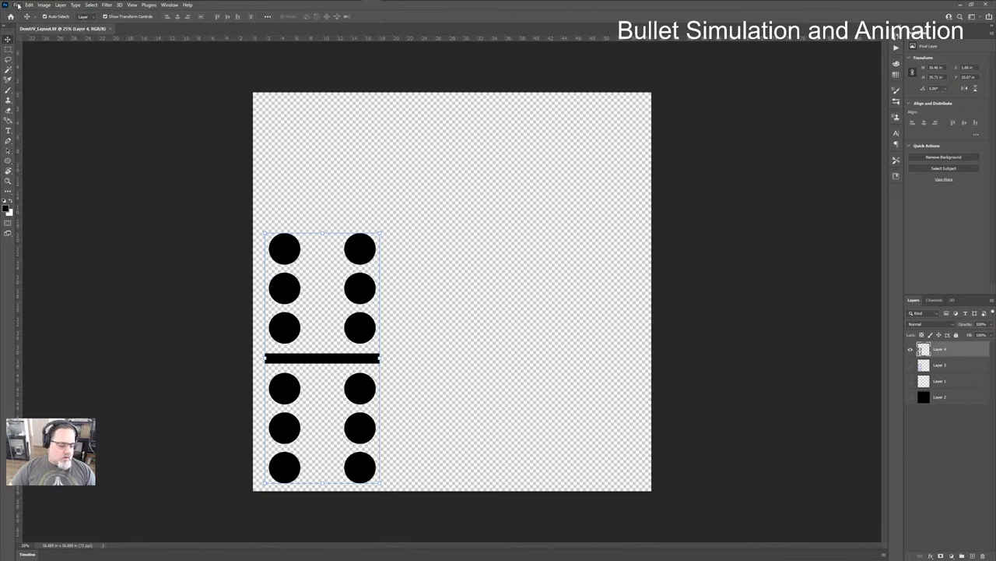
{"action": "key", "text": "ctrl+alt+shift+s"}
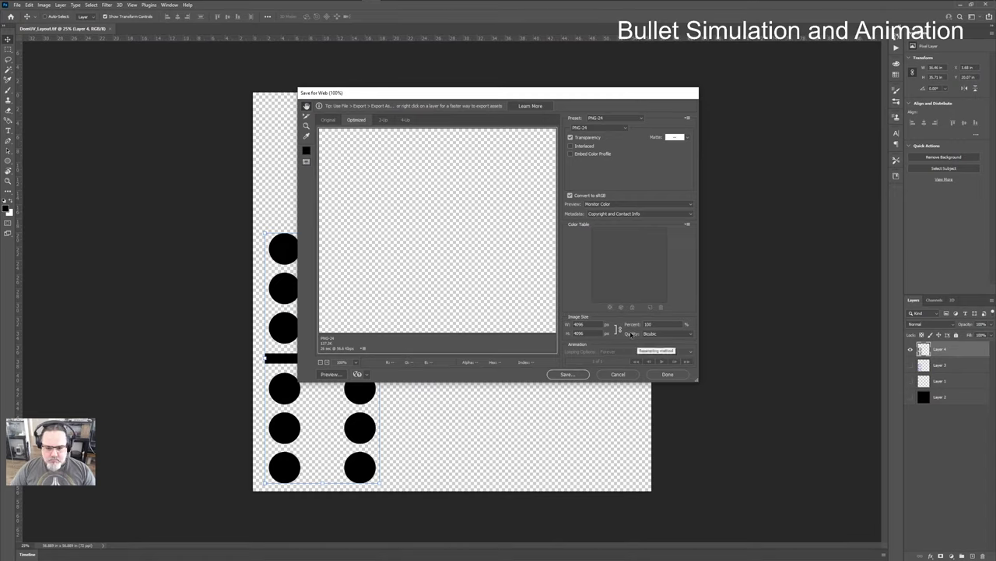
Step: Start saving the PNG and browse the network share to the MenaceStudios Maya folder
{"action": "left_click_drag", "start_coordinate": [428, 211], "coordinate": [489, 205]}
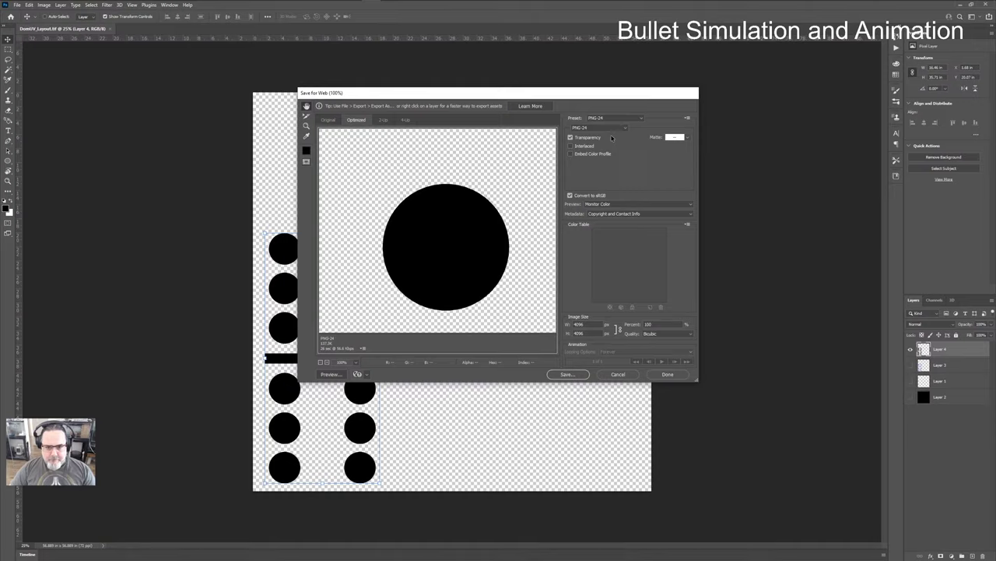
{"action": "left_click", "coordinate": [566, 374]}
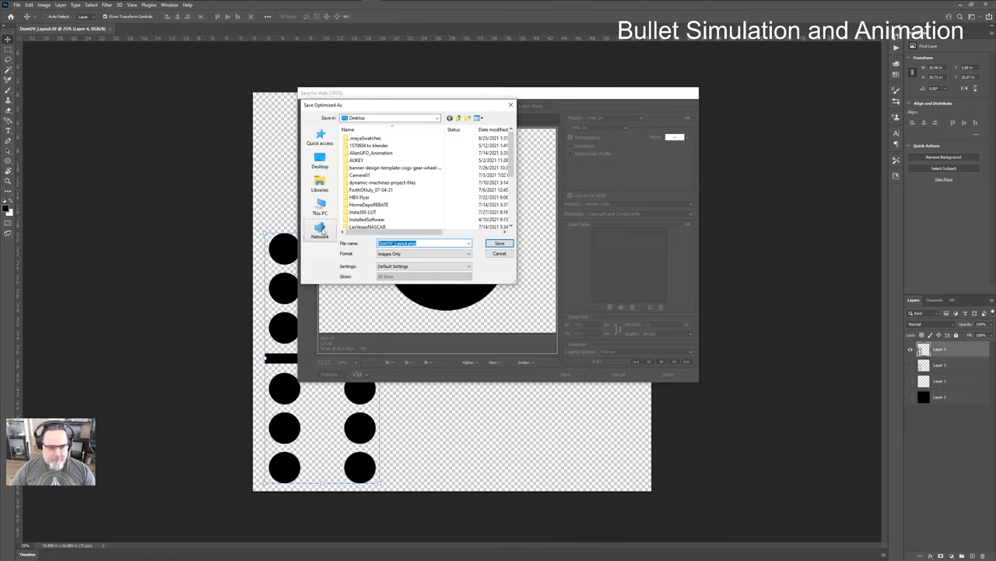
{"action": "left_click", "coordinate": [320, 227]}
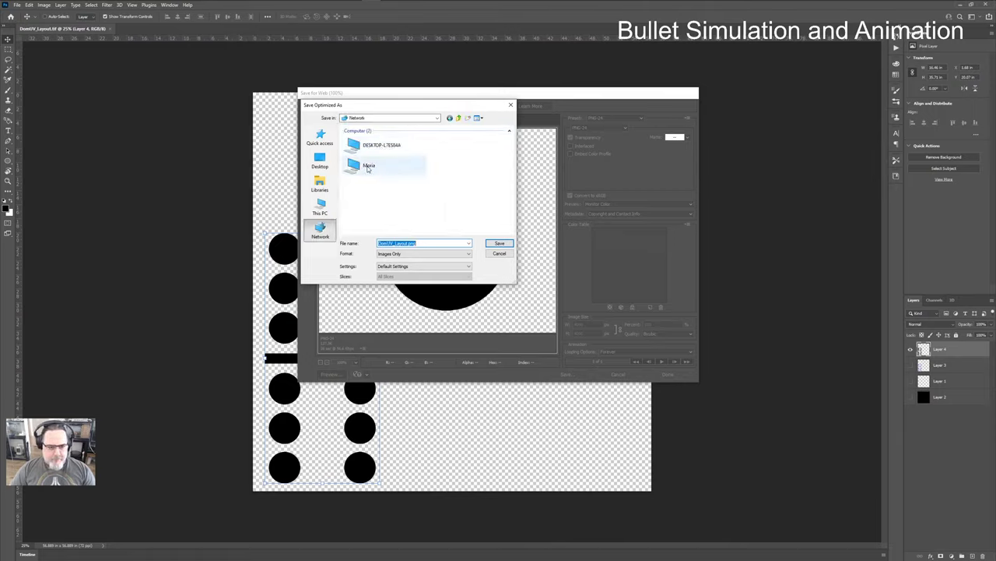
{"action": "double_click", "coordinate": [368, 166]}
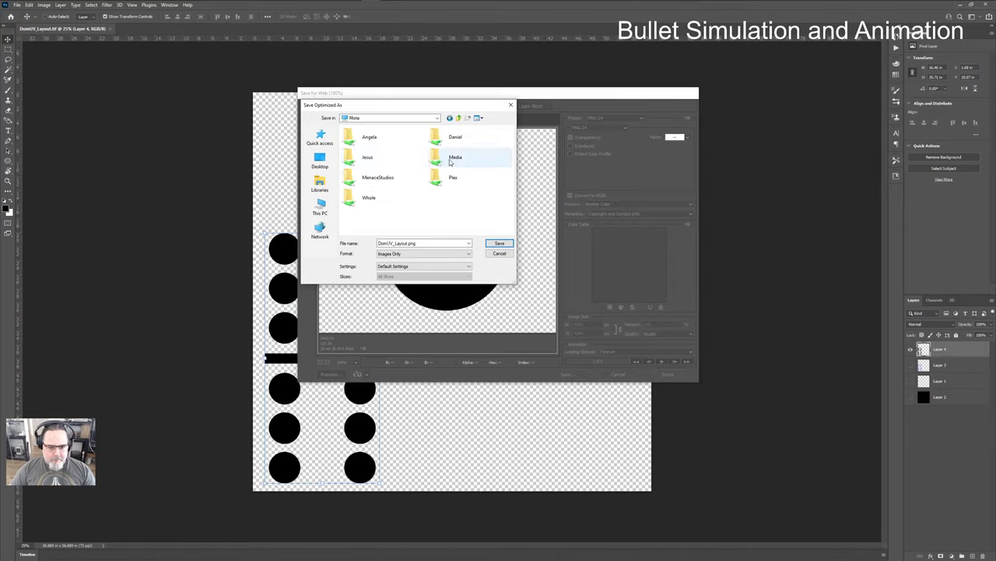
{"action": "double_click", "coordinate": [384, 181]}
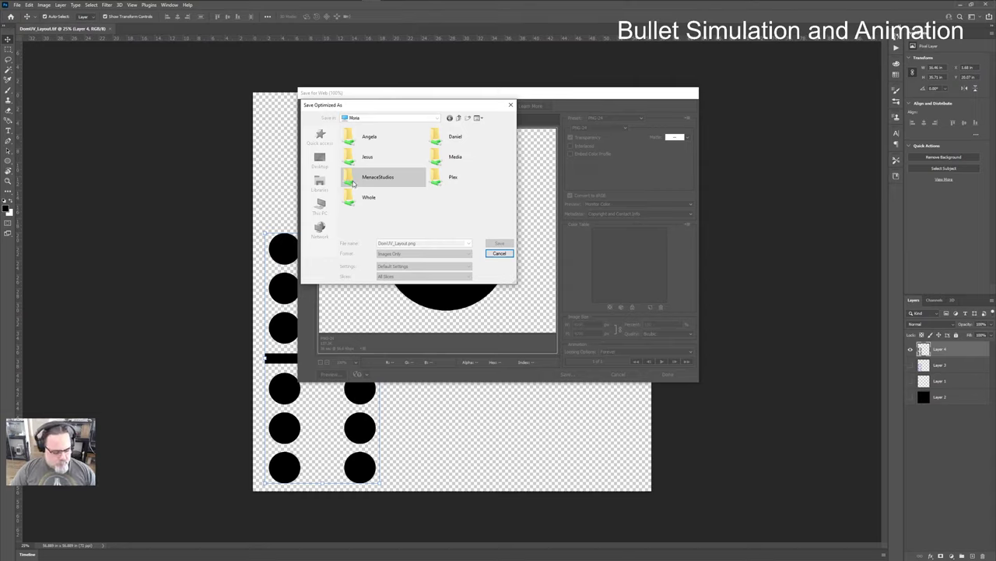
{"action": "mouse_move", "coordinate": [417, 4]}
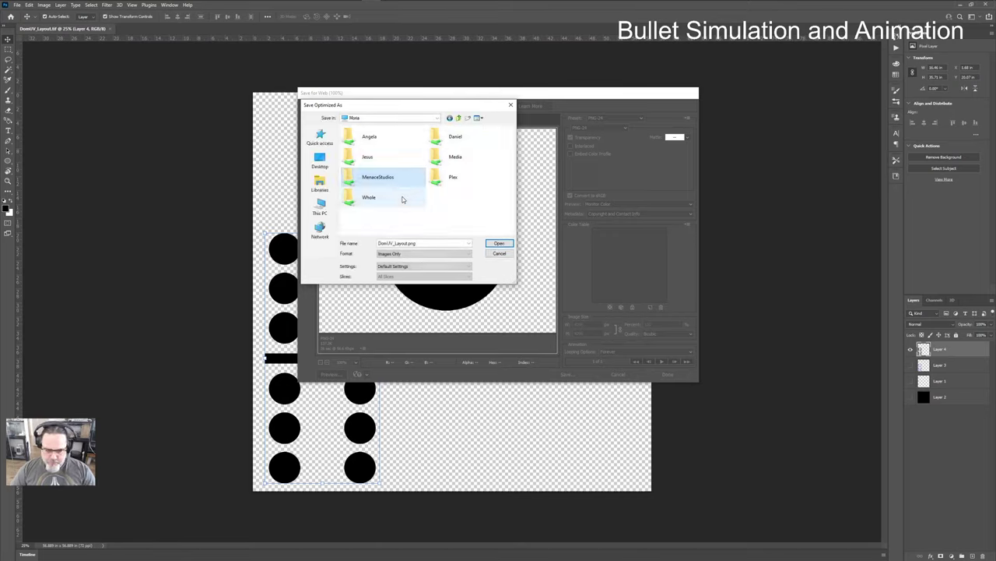
{"action": "double_click", "coordinate": [389, 180]}
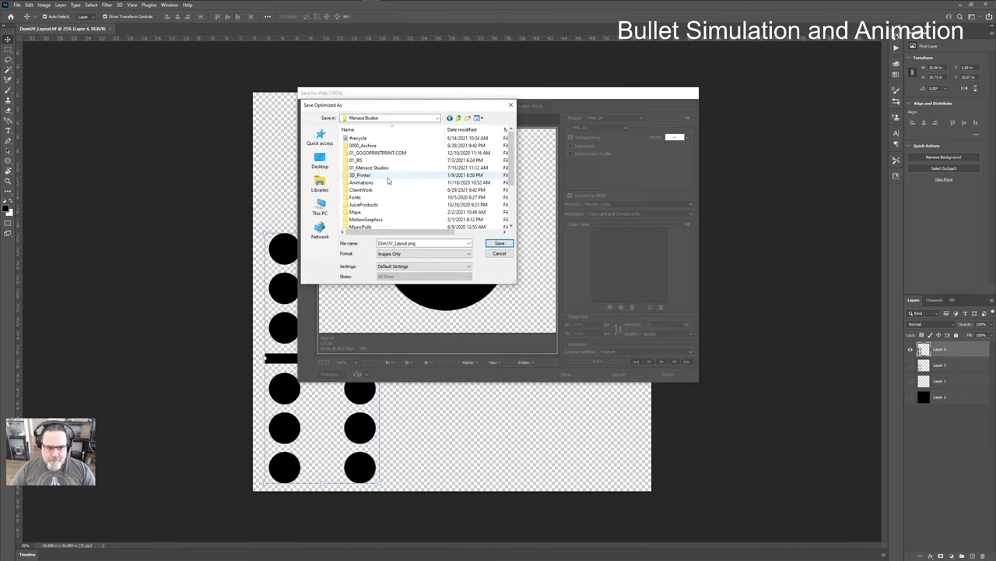
{"action": "left_click", "coordinate": [373, 212]}
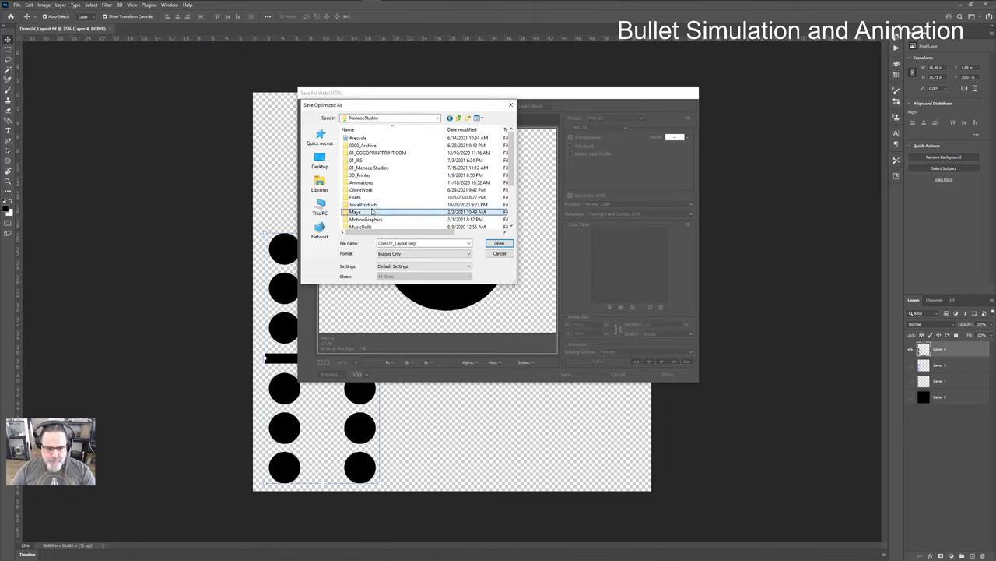
{"action": "double_click", "coordinate": [372, 211]}
Step: Save it as SixOverSix_BASE in Training\Gnomon\AnimationAndVisualEffects01\Week07\sourceimages
{"action": "double_click", "coordinate": [366, 160]}
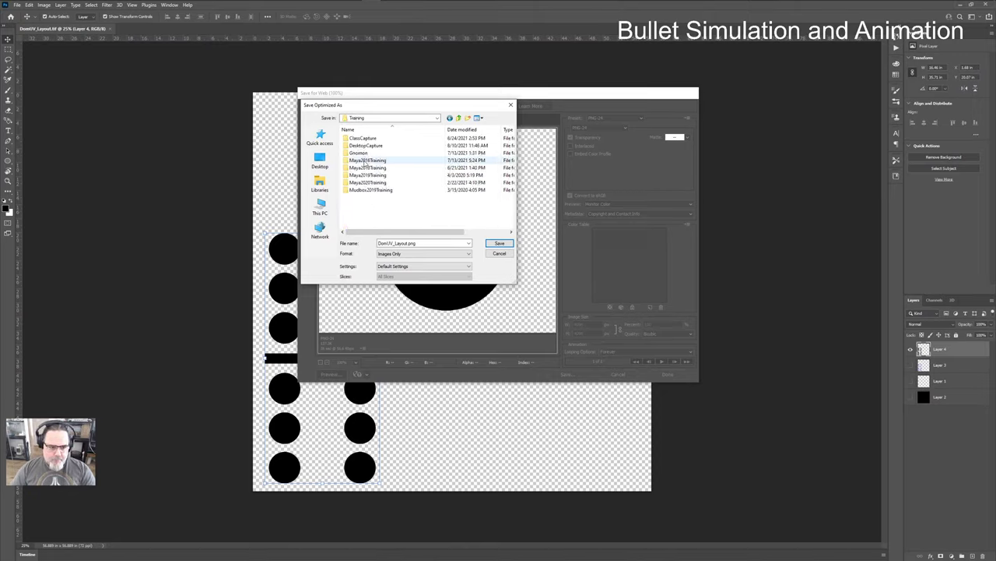
{"action": "double_click", "coordinate": [365, 160]}
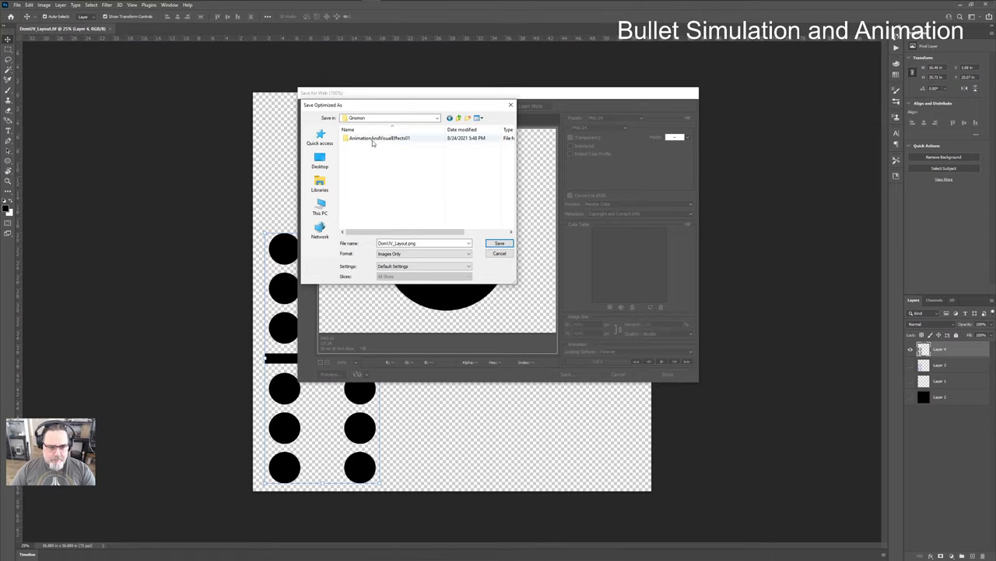
{"action": "double_click", "coordinate": [373, 138]}
{"action": "double_click", "coordinate": [363, 190]}
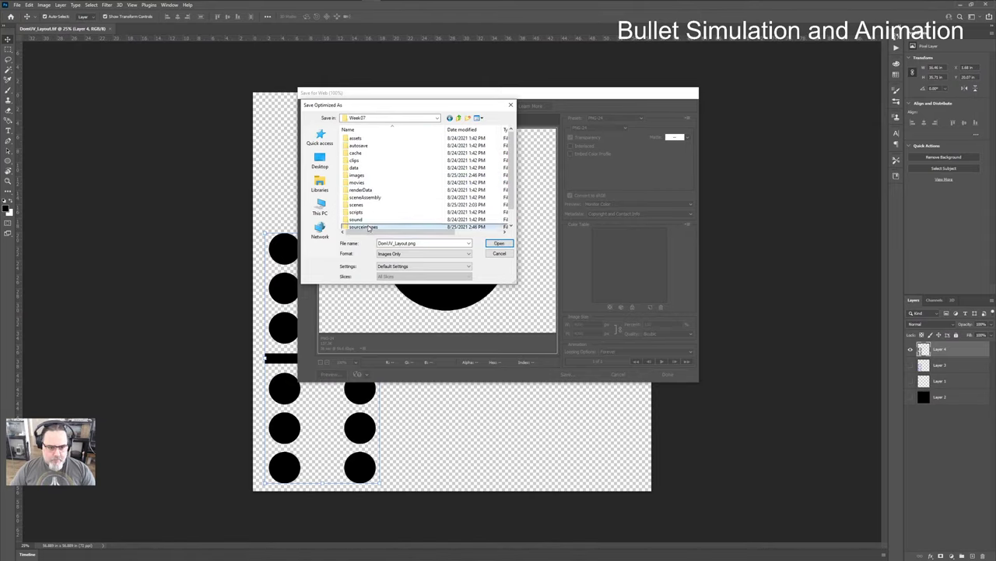
{"action": "double_click", "coordinate": [364, 224]}
{"action": "left_click", "coordinate": [424, 242]}
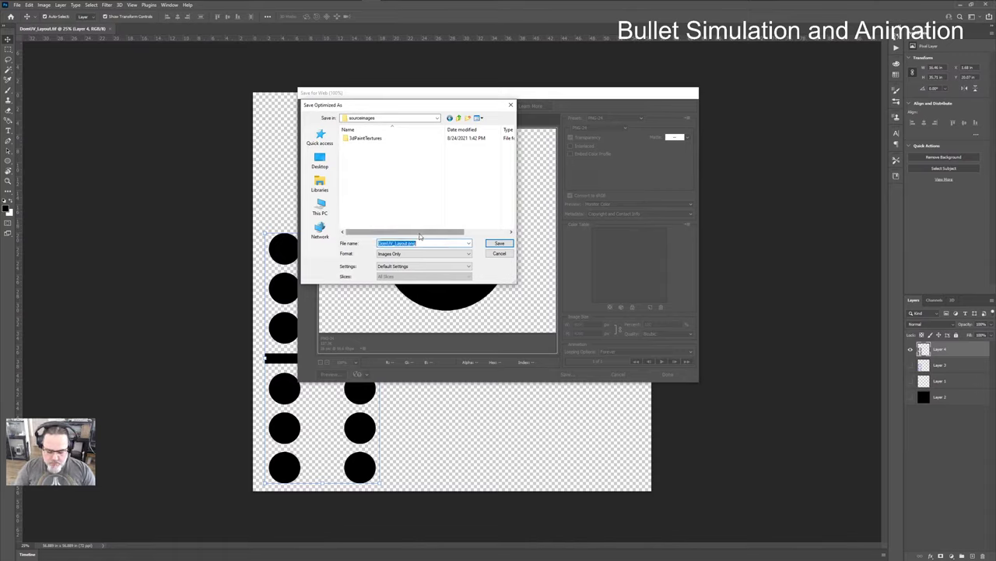
{"action": "type", "text": "SixOverSix_BASE"}
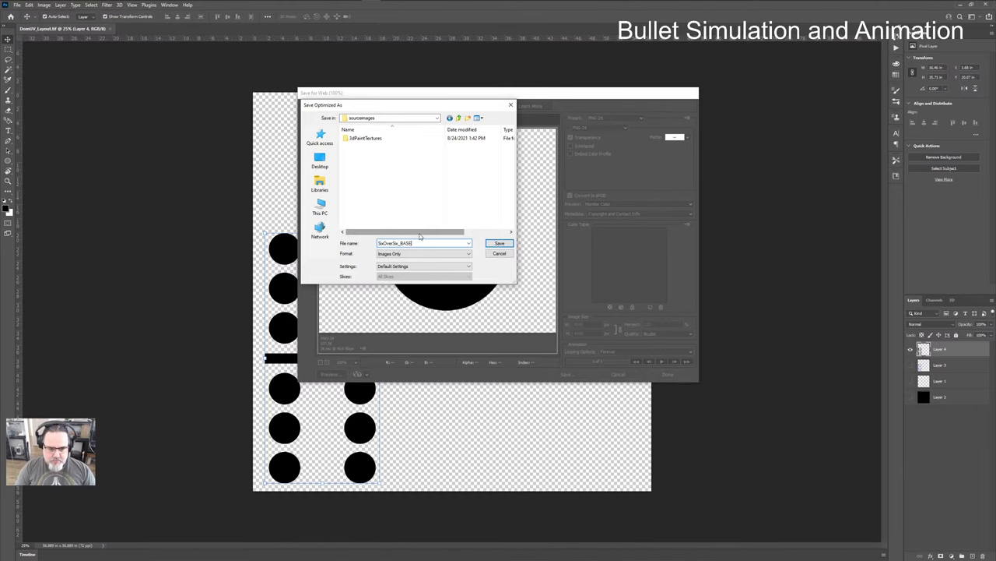
{"action": "key", "text": "Return"}
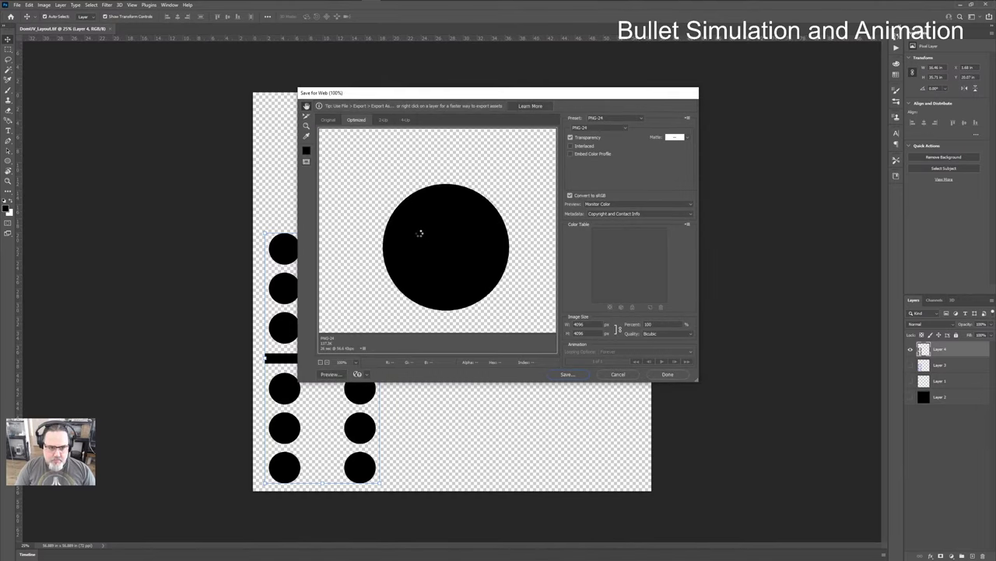
{"action": "key", "text": "alt+Tab"}
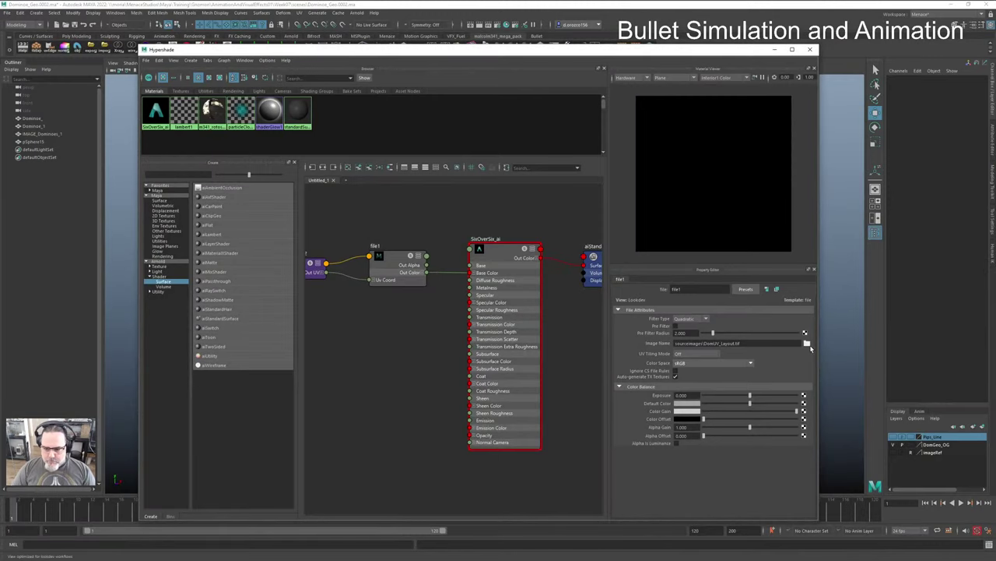
Step: Load SixOverSix_BASE.png as the file1 texture image
{"action": "left_click", "coordinate": [807, 344]}
{"action": "left_click", "coordinate": [405, 247]}
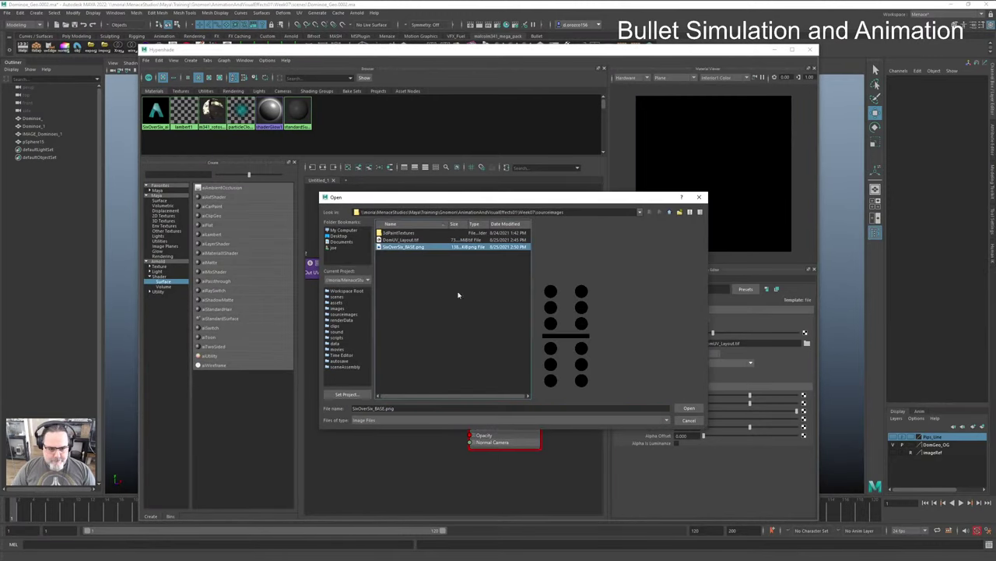
{"action": "left_click", "coordinate": [689, 408]}
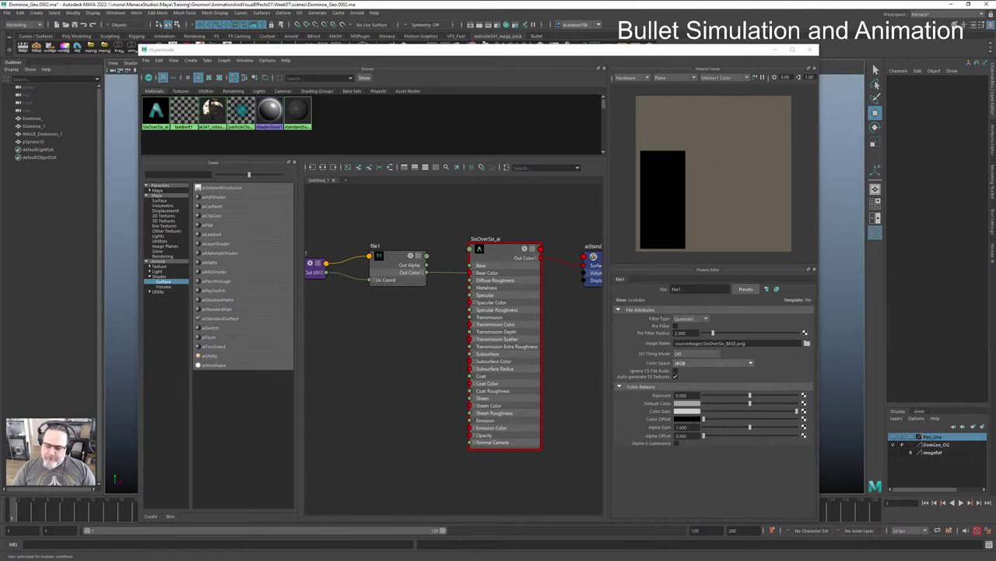
Step: Set the file1 colour space to sRGB after trying AdobeRGB and Raw
{"action": "left_click", "coordinate": [721, 364]}
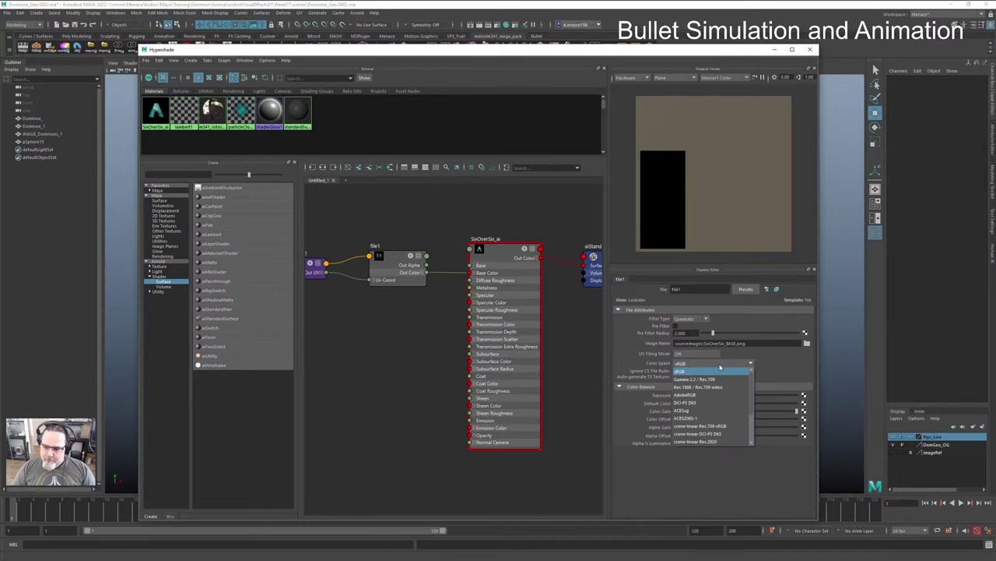
{"action": "left_click", "coordinate": [695, 395]}
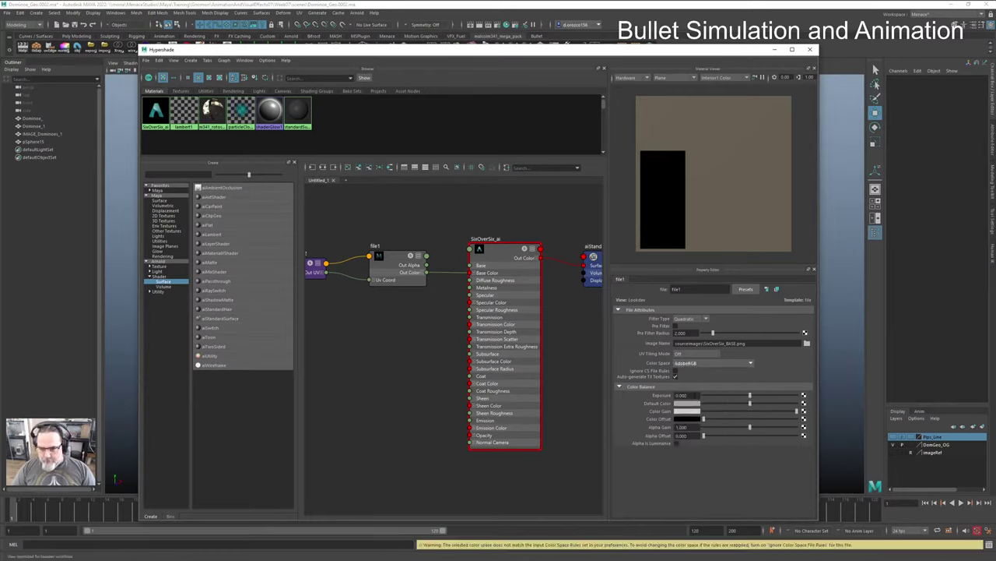
{"action": "left_click", "coordinate": [750, 364]}
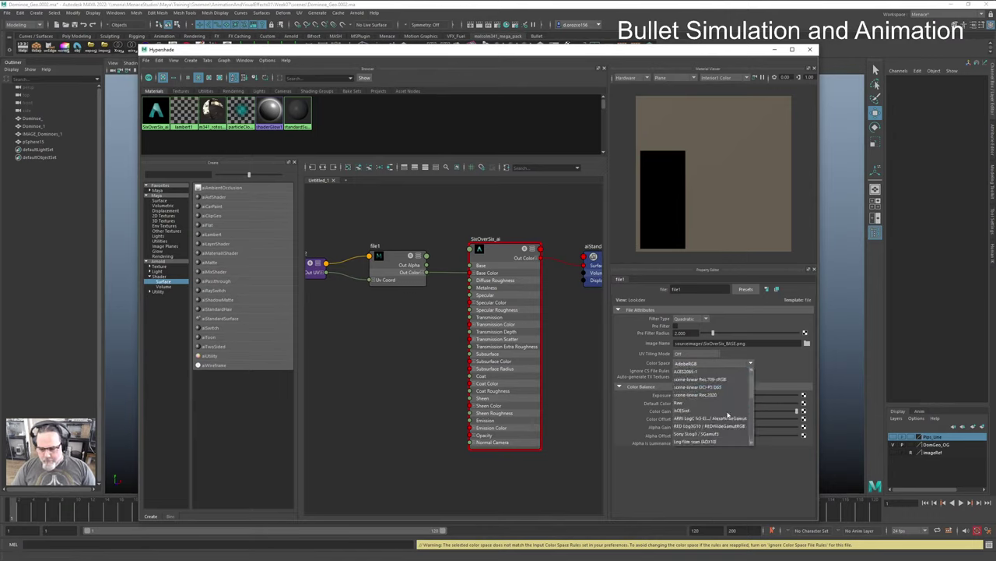
{"action": "left_click", "coordinate": [697, 403]}
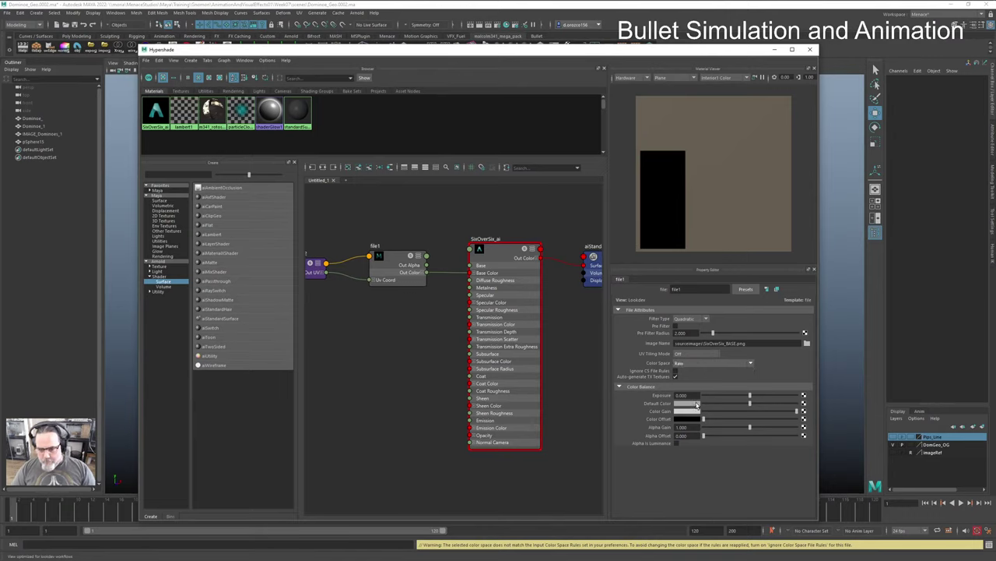
{"action": "left_click", "coordinate": [721, 363]}
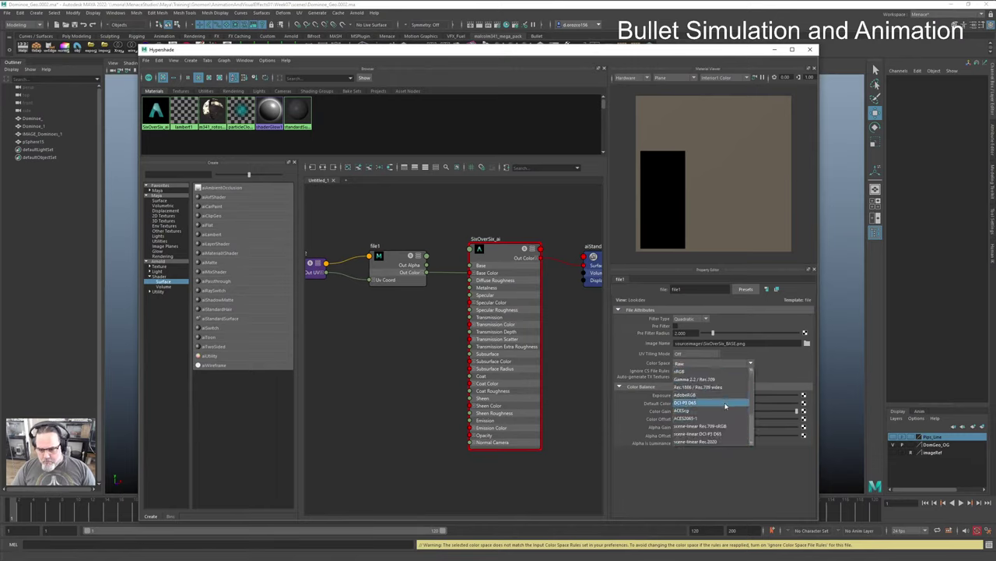
{"action": "left_click", "coordinate": [701, 372]}
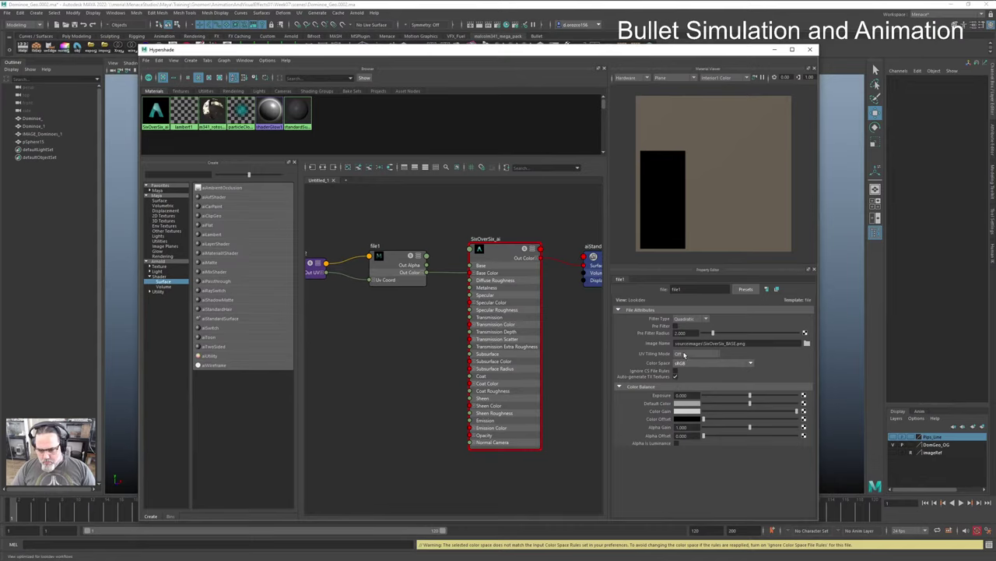
Step: Leave UV tiling mode Off and keep the filter type on Quadratic
{"action": "left_click", "coordinate": [685, 354]}
{"action": "left_click", "coordinate": [685, 356]}
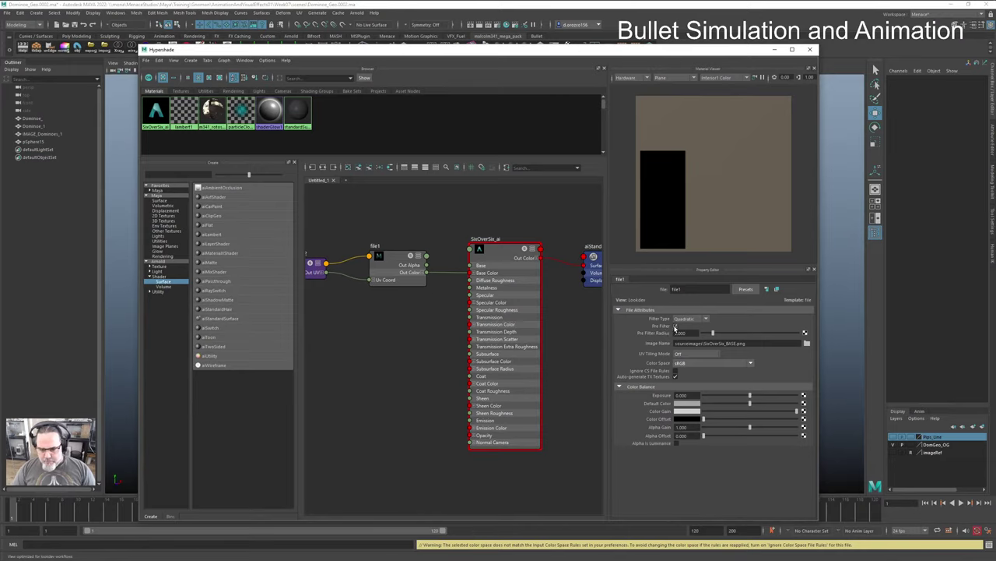
{"action": "left_click", "coordinate": [707, 320]}
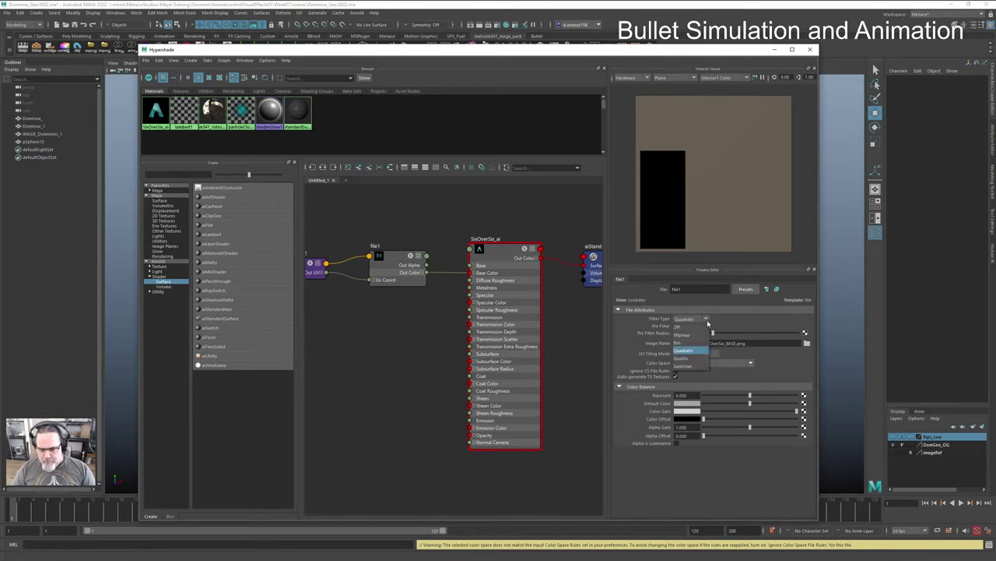
{"action": "left_click", "coordinate": [679, 326]}
{"action": "left_click", "coordinate": [693, 320]}
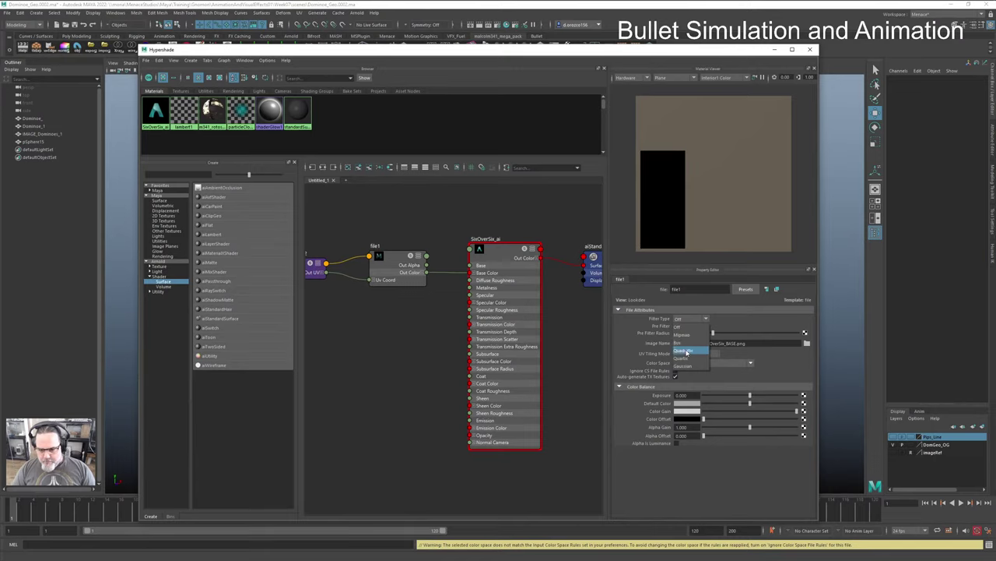
{"action": "left_click", "coordinate": [685, 352]}
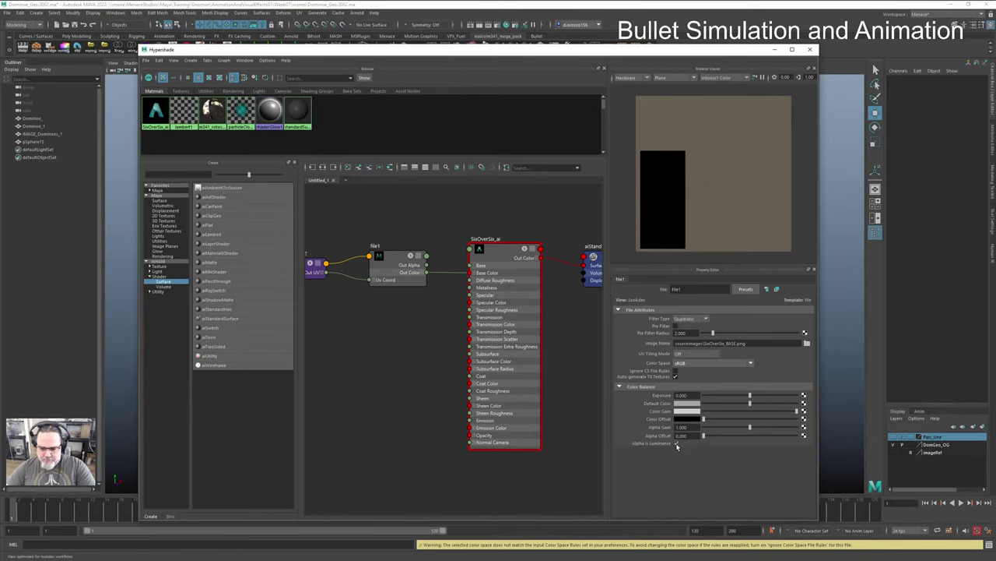
{"action": "key", "text": "alt+Tab"}
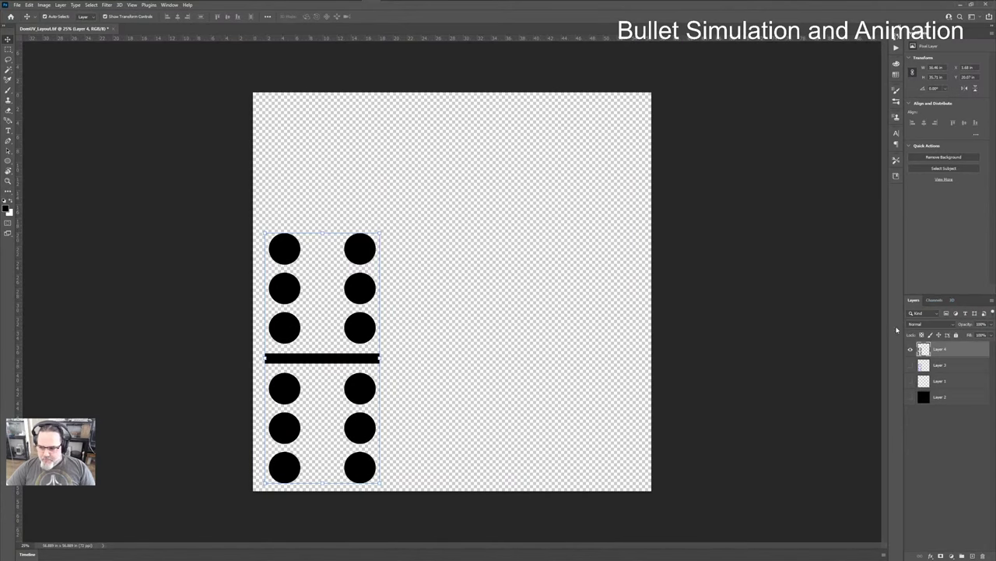
Step: Flatten the image, discarding hidden layers, then undo the flatten
{"action": "left_click", "coordinate": [991, 300]}
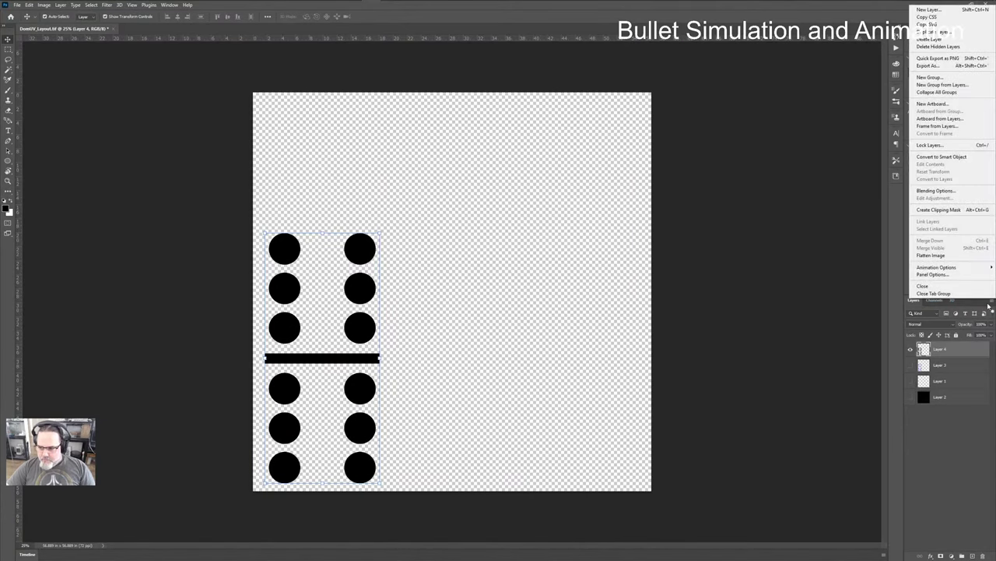
{"action": "left_click", "coordinate": [960, 256]}
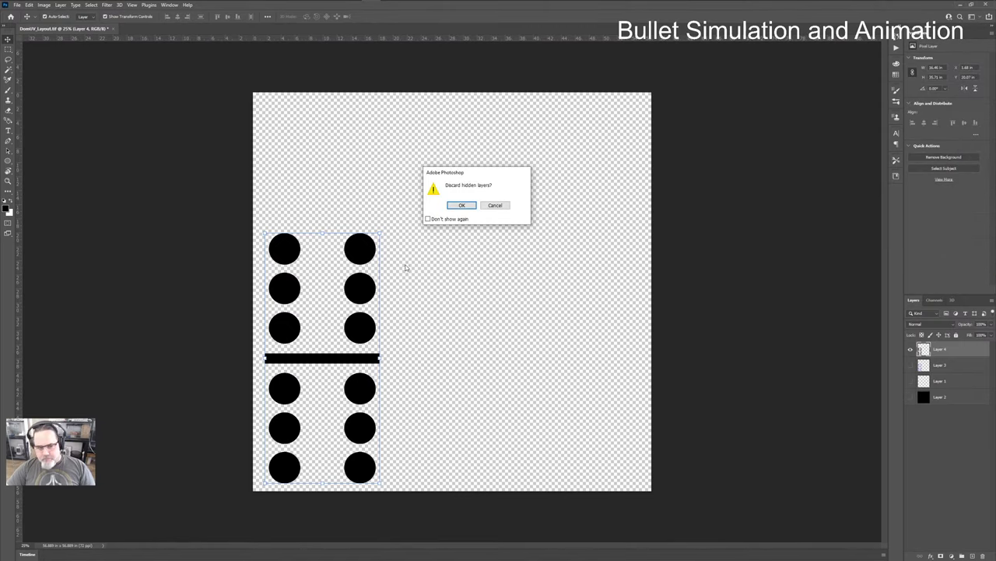
{"action": "left_click", "coordinate": [459, 206]}
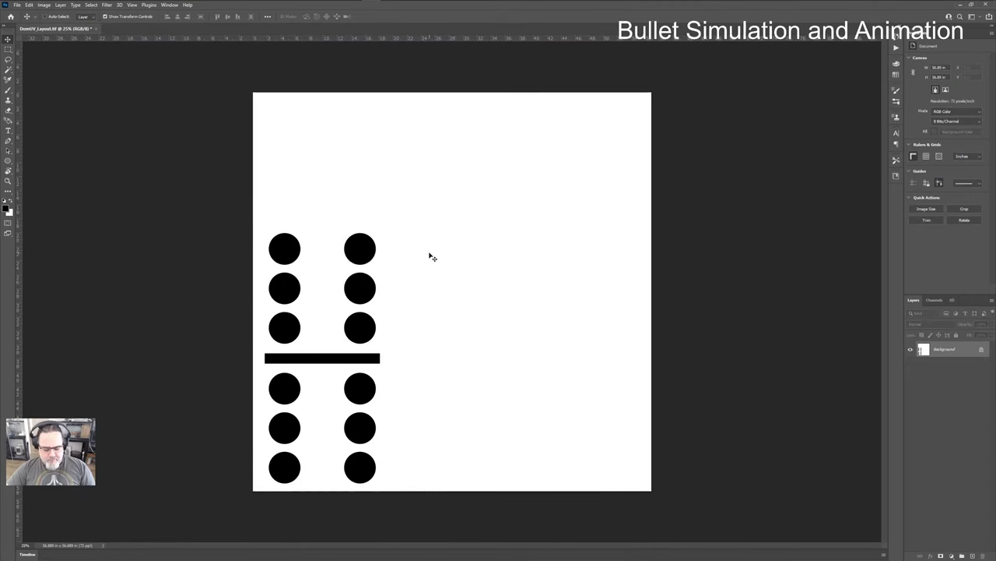
{"action": "key", "text": "ctrl+z"}
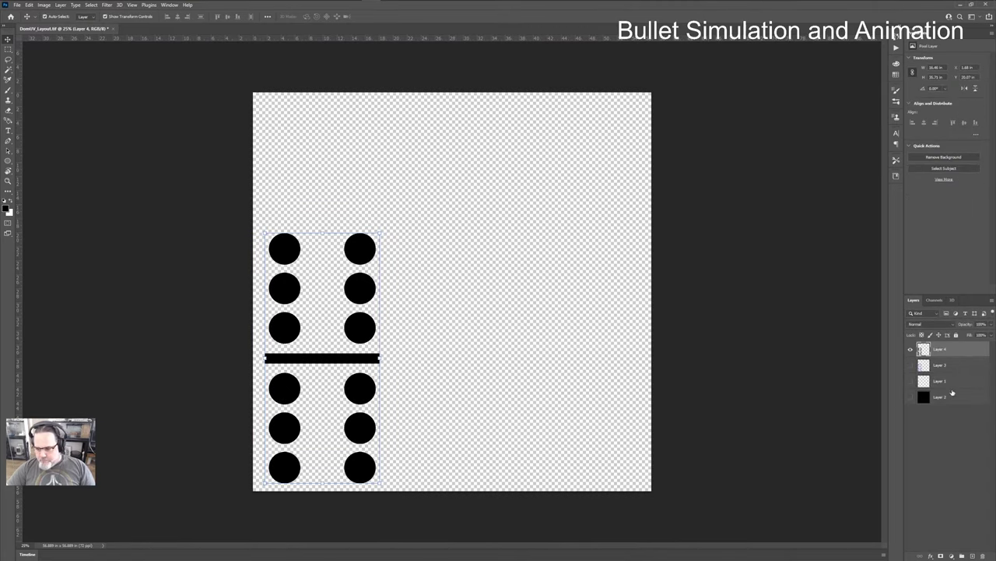
Step: Delete Layers 3, 1 and 2, leaving only Layer 4
{"action": "left_click", "coordinate": [951, 366]}
{"action": "left_click", "coordinate": [953, 397], "text": "shift"}
{"action": "left_click_drag", "start_coordinate": [953, 397], "coordinate": [985, 556]}
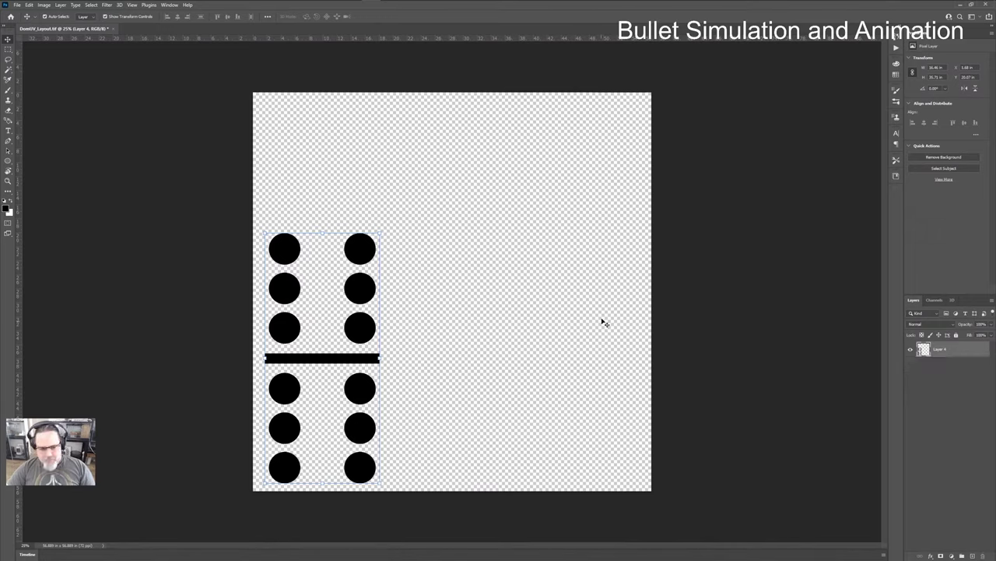
{"action": "left_click", "coordinate": [482, 271]}
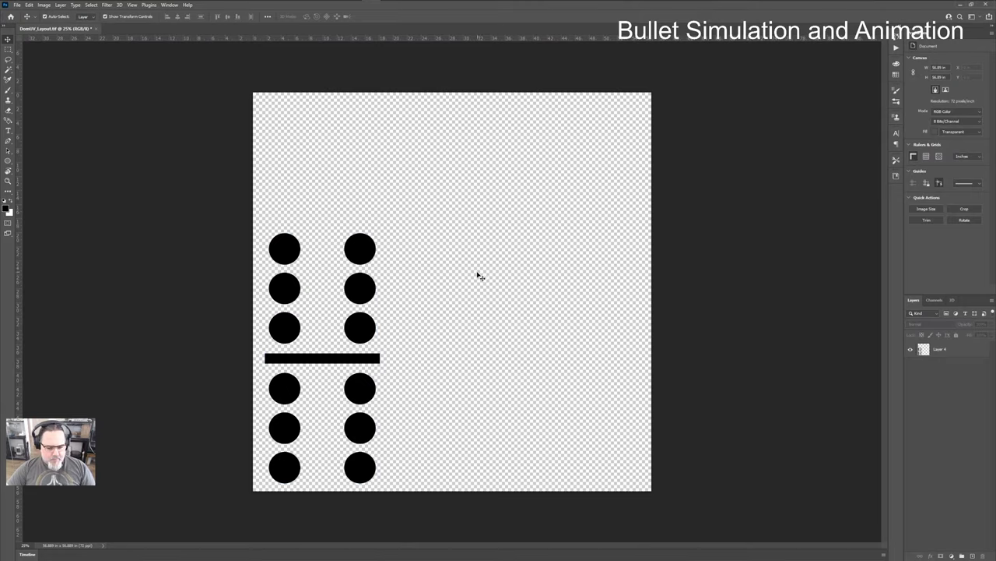
{"action": "left_click", "coordinate": [933, 301]}
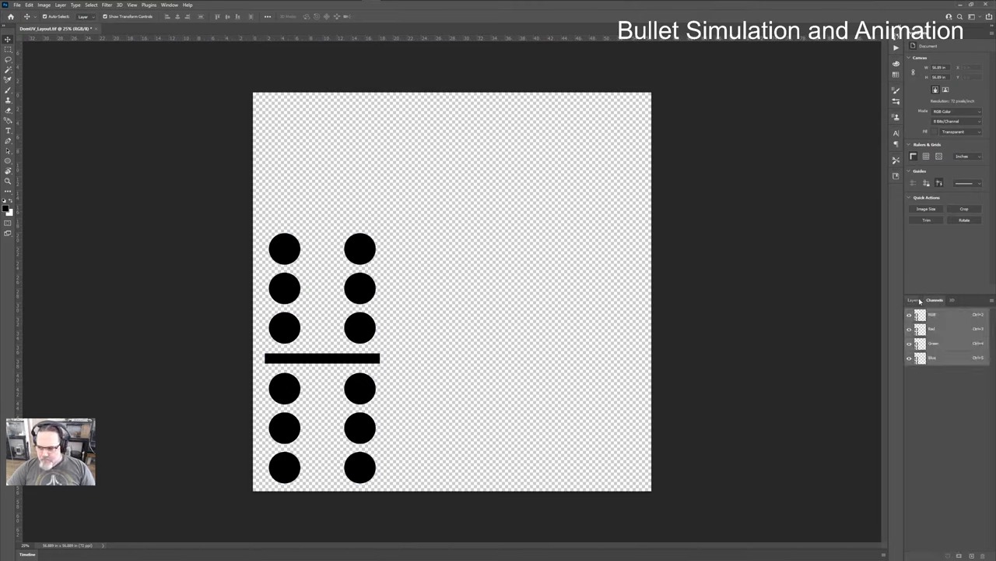
{"action": "left_click", "coordinate": [916, 301]}
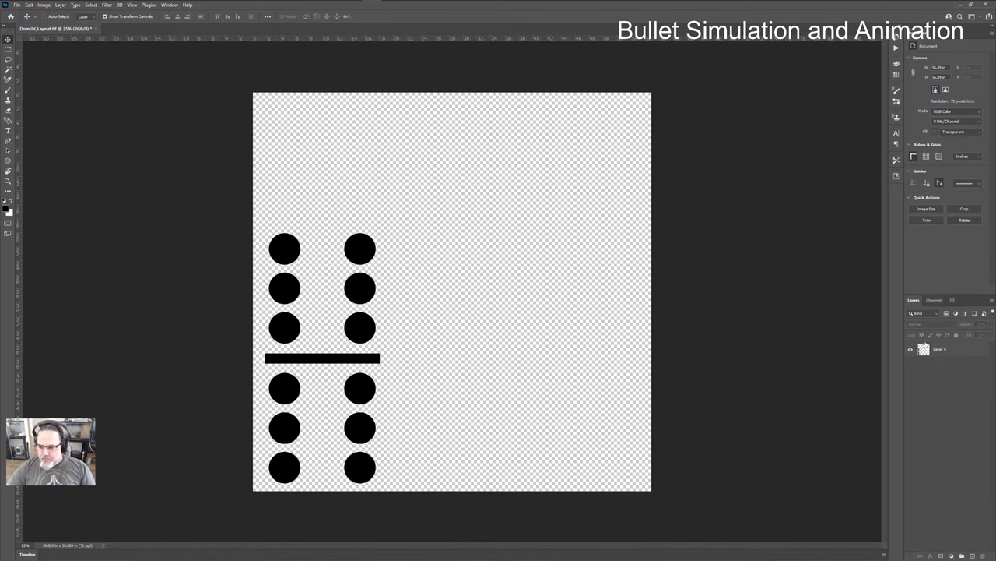
Step: Load Layer 4's dots and bar as a selection and open the Channels panel menu
{"action": "left_click", "coordinate": [924, 348], "text": "ctrl"}
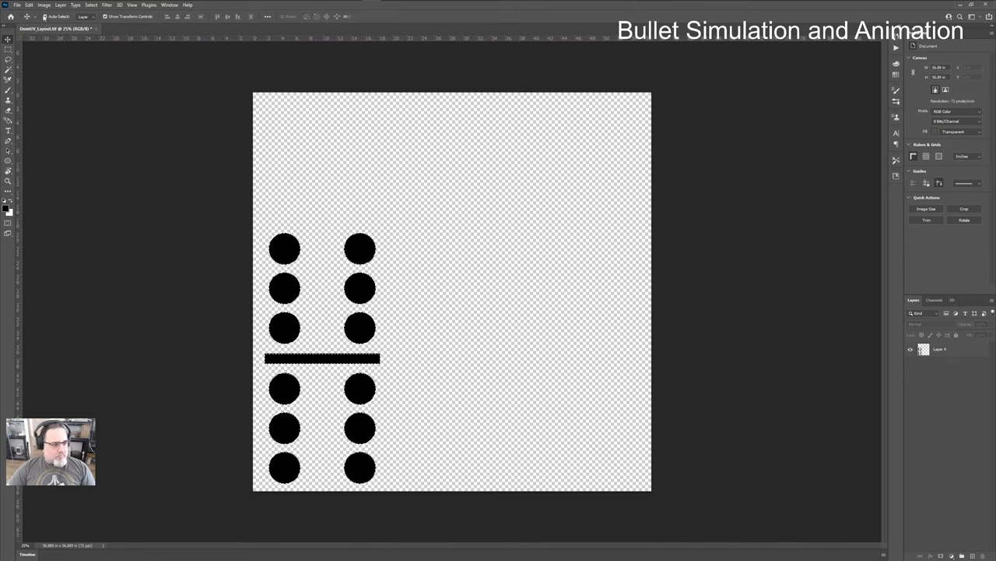
{"action": "left_click", "coordinate": [44, 5]}
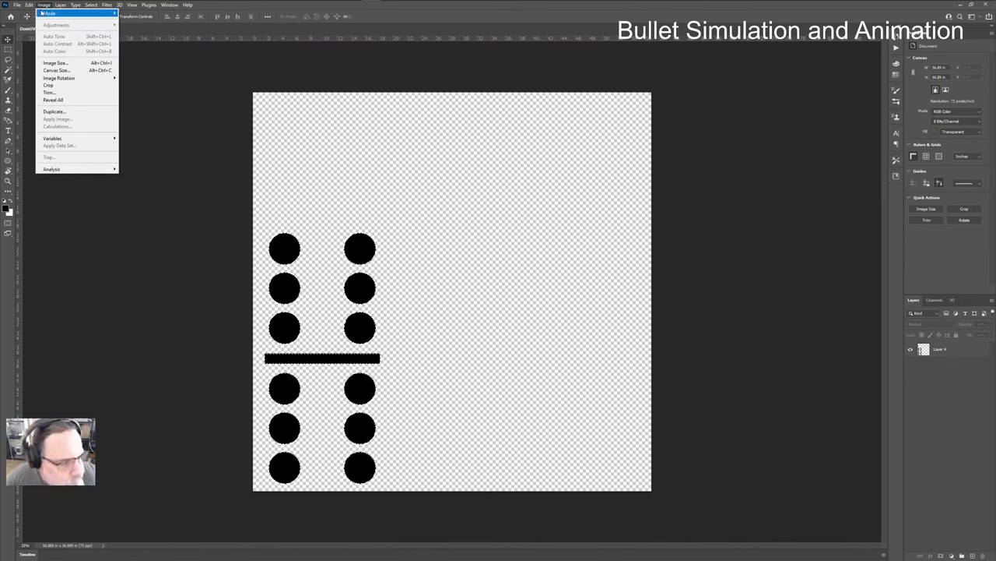
{"action": "mouse_move", "coordinate": [54, 13]}
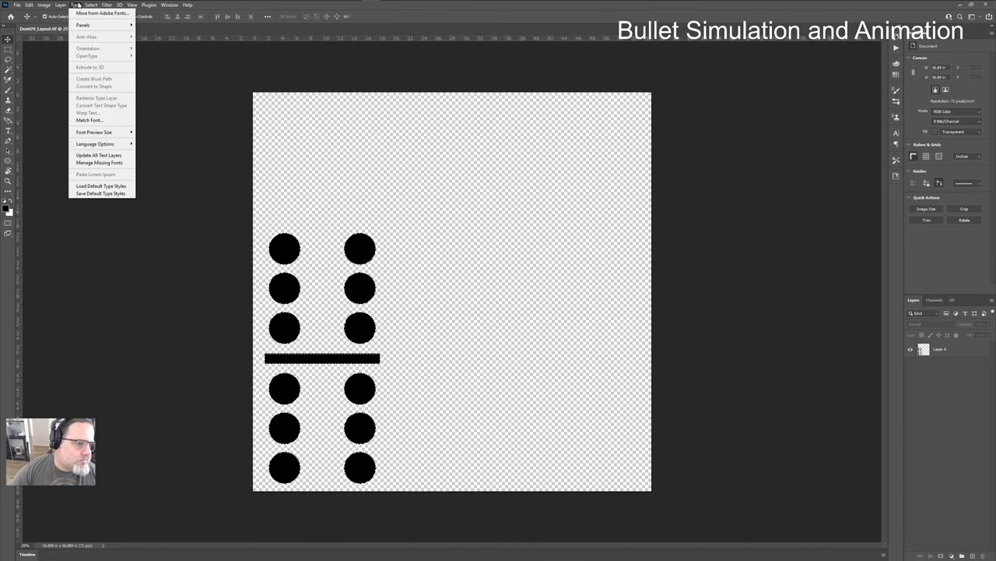
{"action": "mouse_move", "coordinate": [148, 124]}
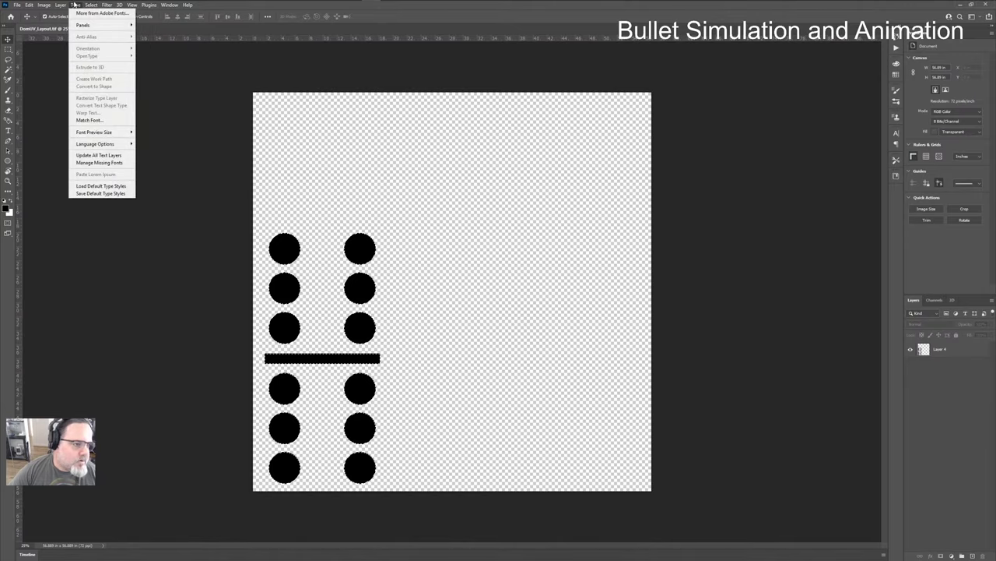
{"action": "left_click", "coordinate": [936, 300]}
{"action": "left_click", "coordinate": [992, 301]}
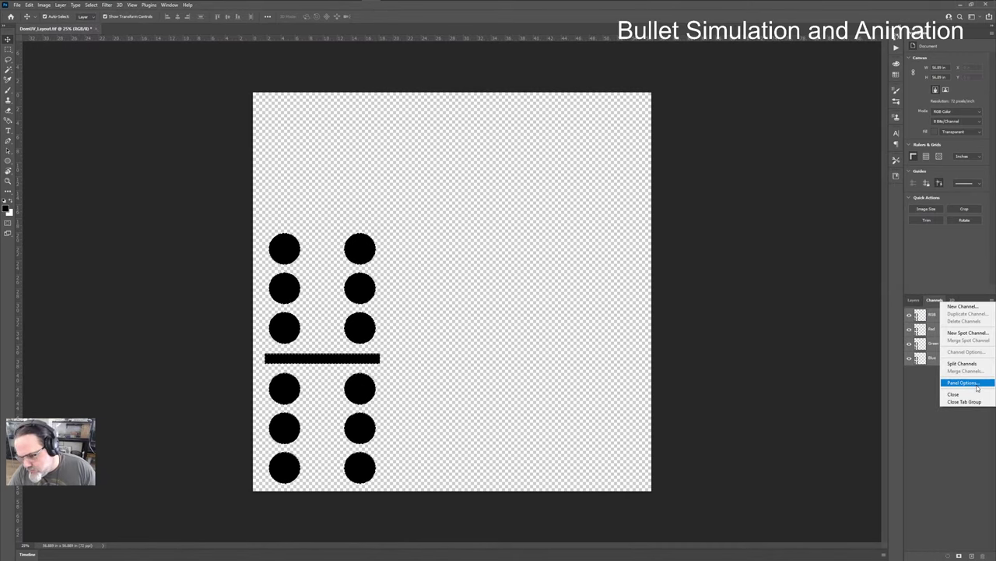
{"action": "left_click", "coordinate": [964, 307]}
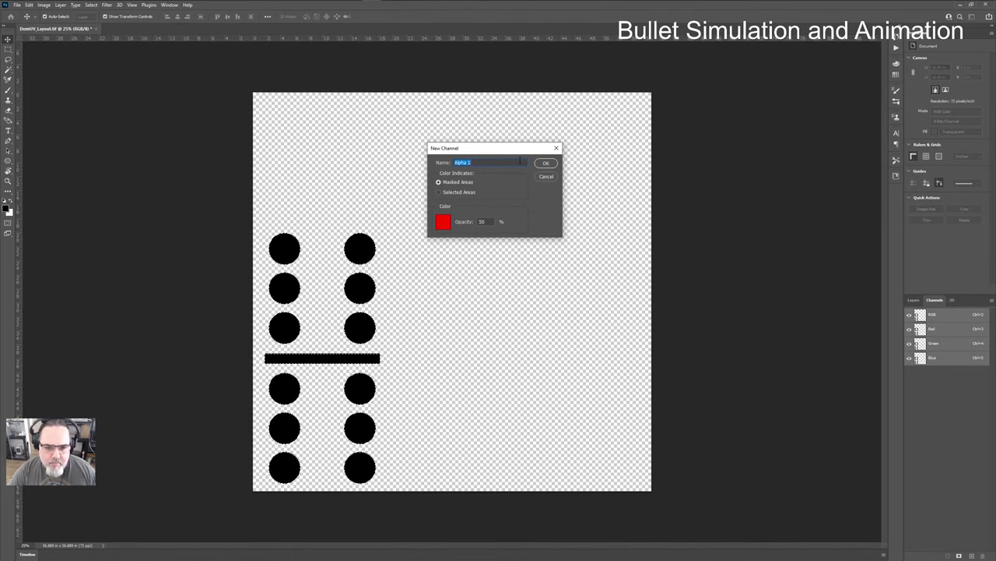
{"action": "left_click", "coordinate": [549, 165]}
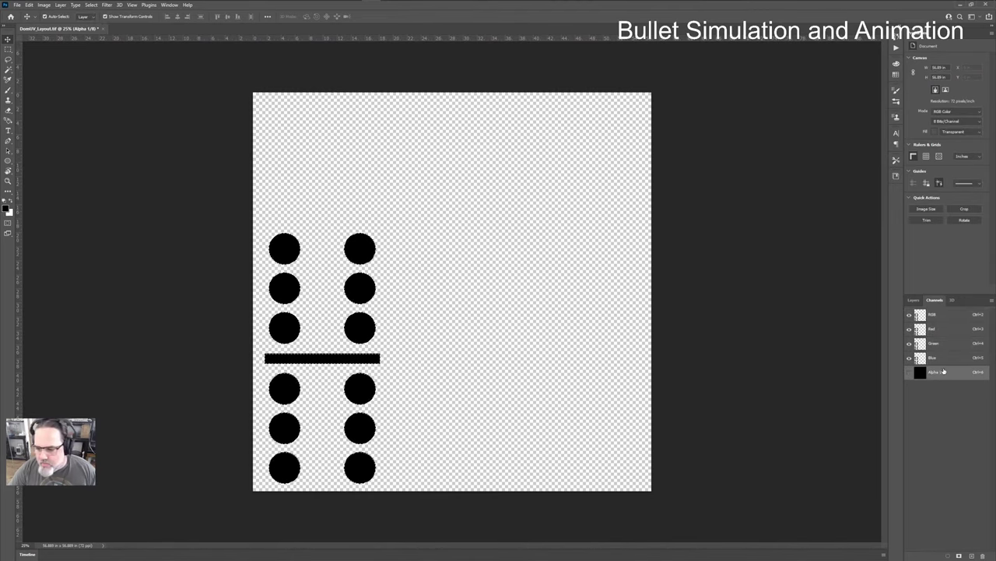
{"action": "left_click", "coordinate": [910, 373]}
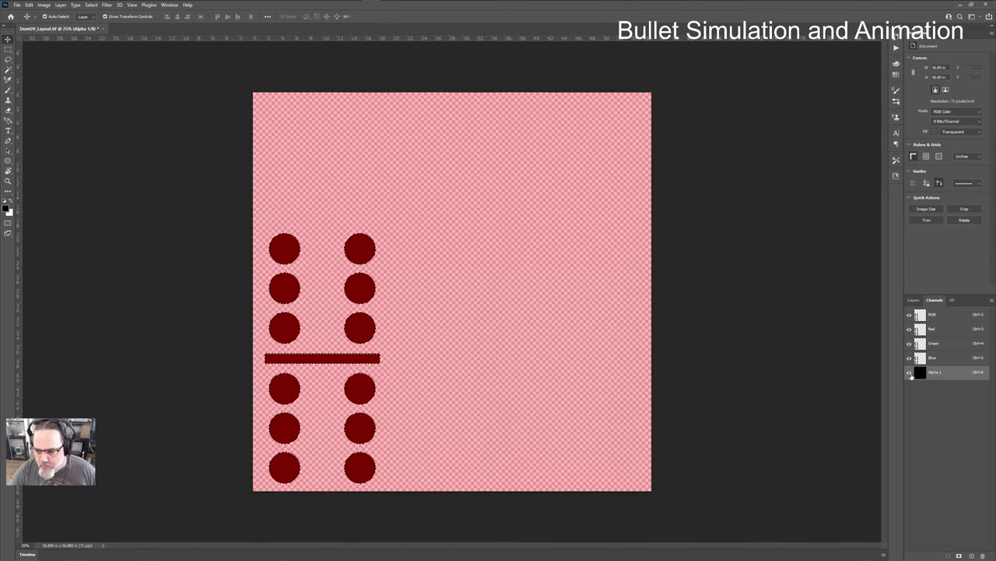
{"action": "left_click", "coordinate": [910, 373]}
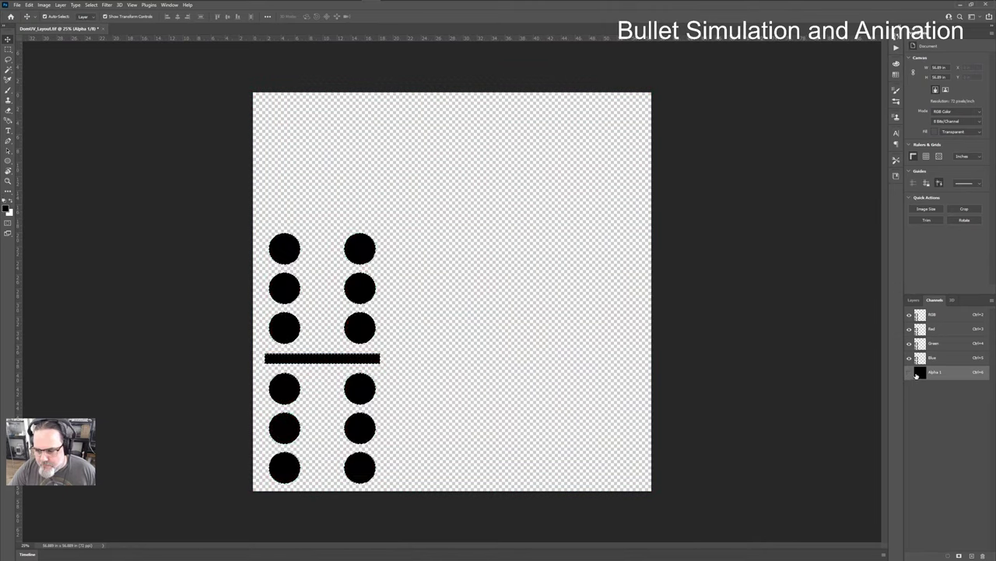
{"action": "left_click", "coordinate": [910, 373]}
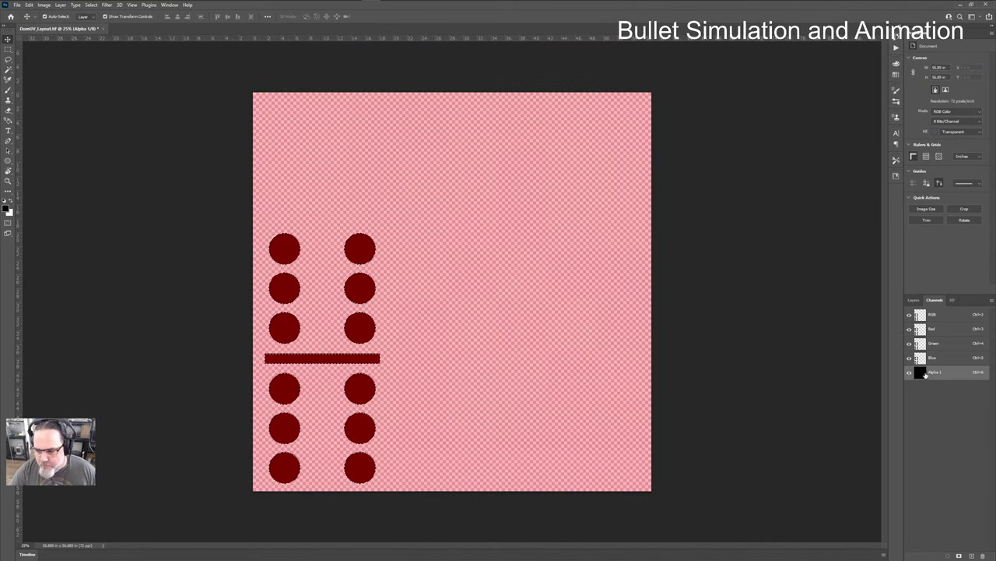
{"action": "left_click", "coordinate": [939, 374]}
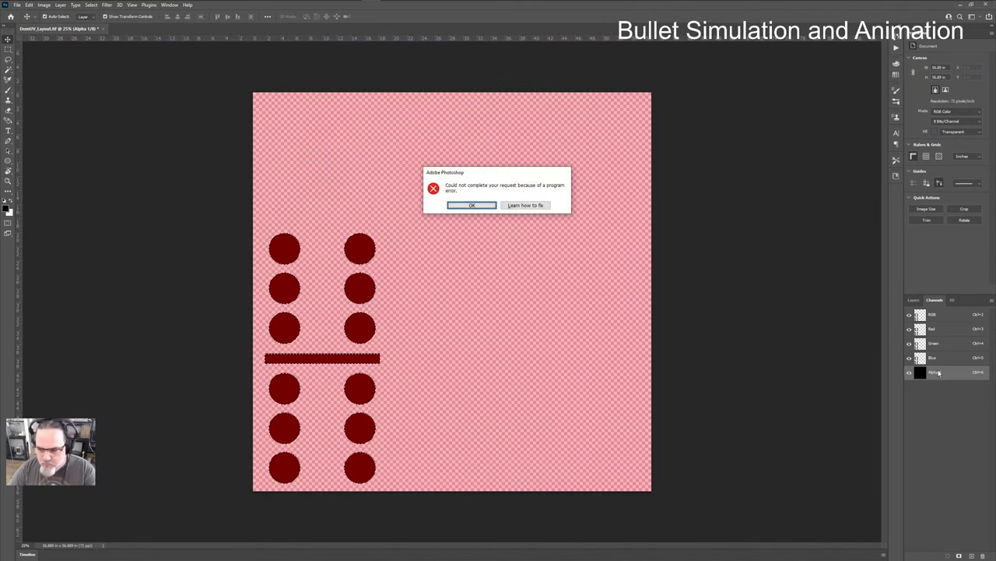
{"action": "left_click", "coordinate": [470, 206]}
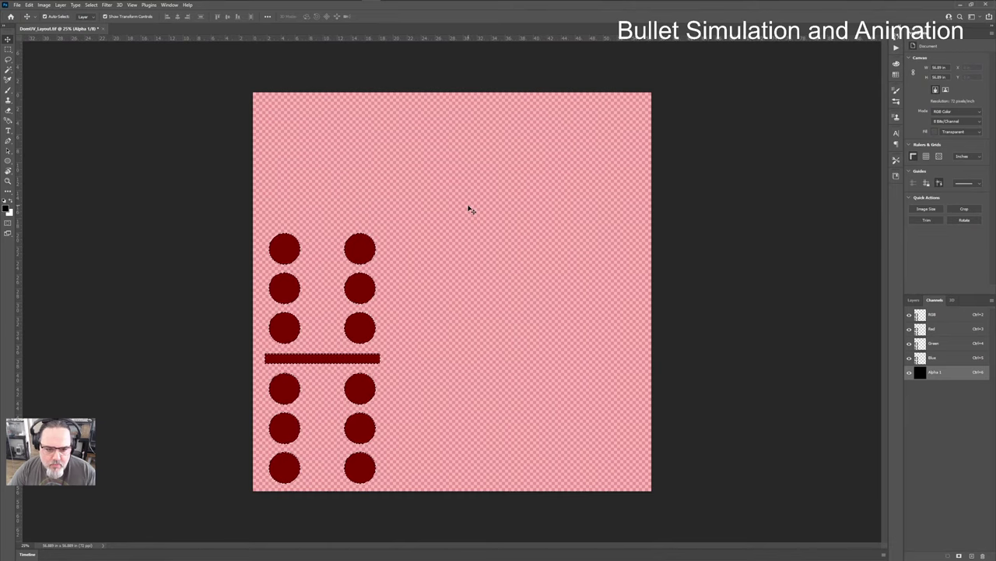
{"action": "left_click", "coordinate": [909, 373]}
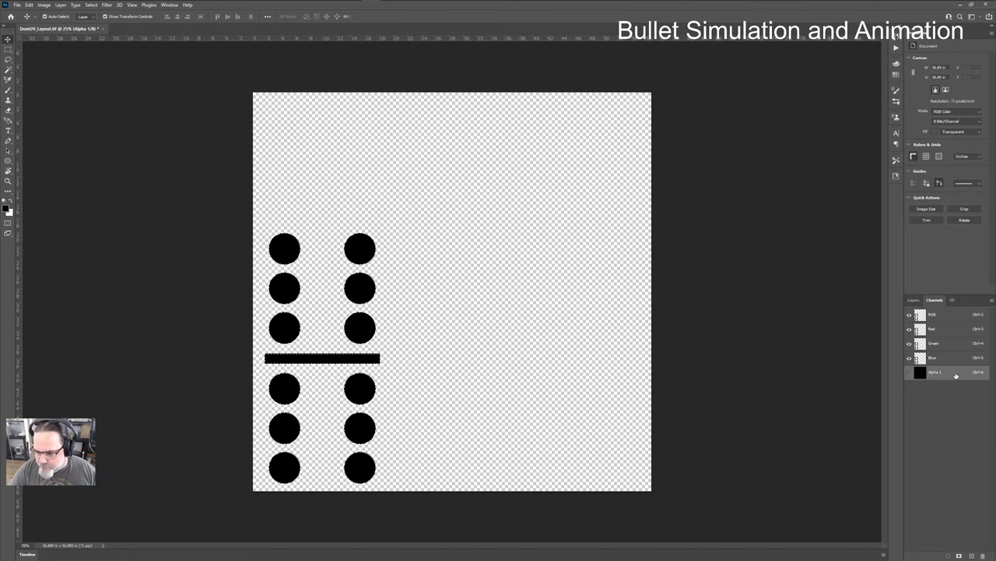
{"action": "left_click_drag", "start_coordinate": [956, 375], "coordinate": [983, 555]}
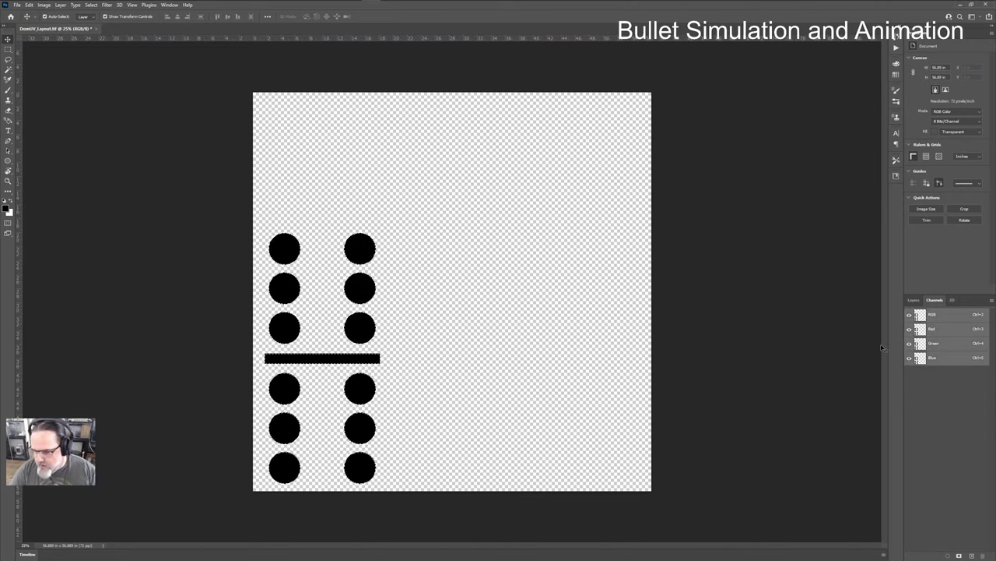
{"action": "left_click", "coordinate": [992, 302]}
{"action": "left_click", "coordinate": [992, 302]}
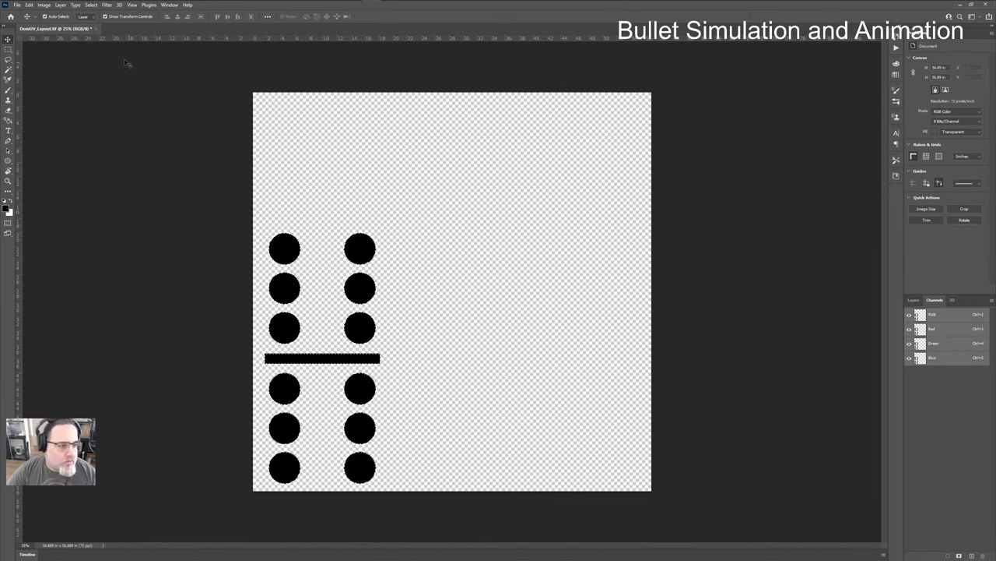
{"action": "left_click", "coordinate": [92, 7]}
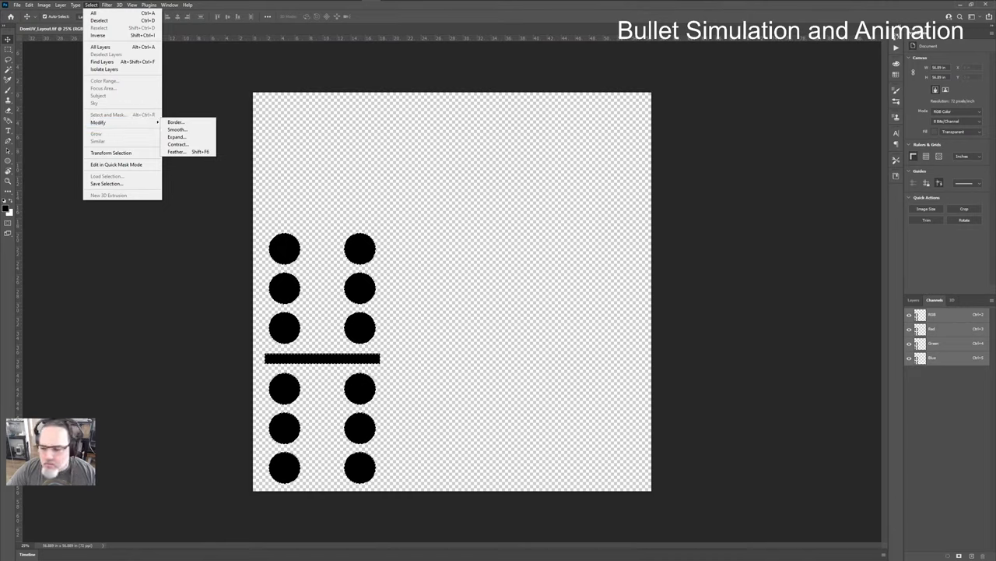
{"action": "left_click", "coordinate": [993, 303]}
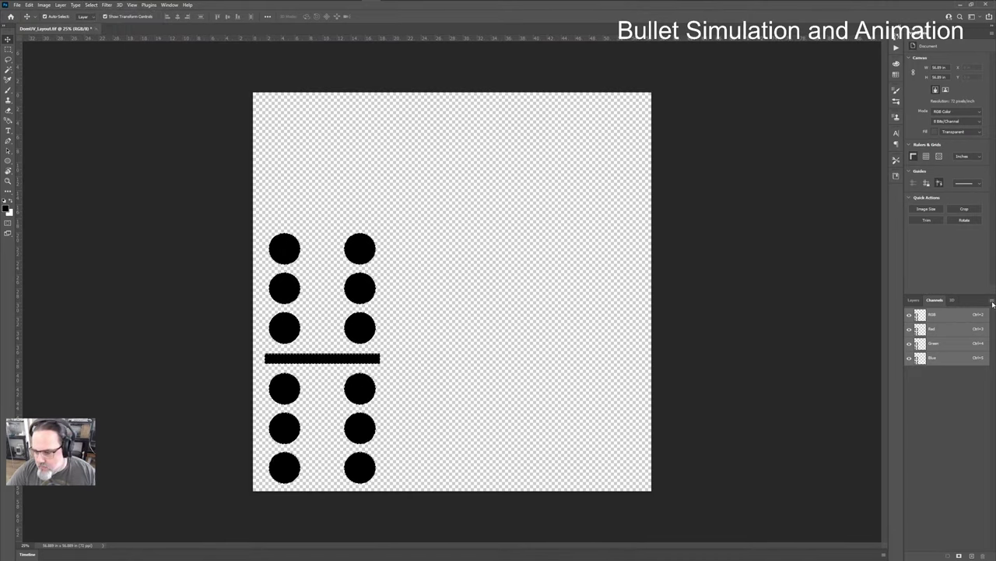
{"action": "left_click", "coordinate": [992, 302]}
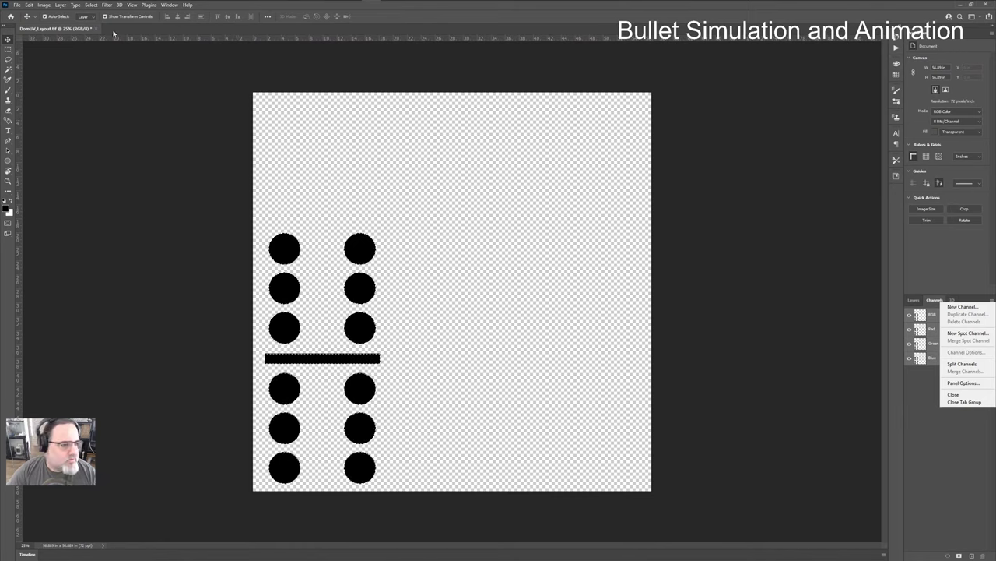
{"action": "left_click", "coordinate": [105, 5]}
{"action": "left_click", "coordinate": [105, 6]}
{"action": "mouse_move", "coordinate": [92, 7]}
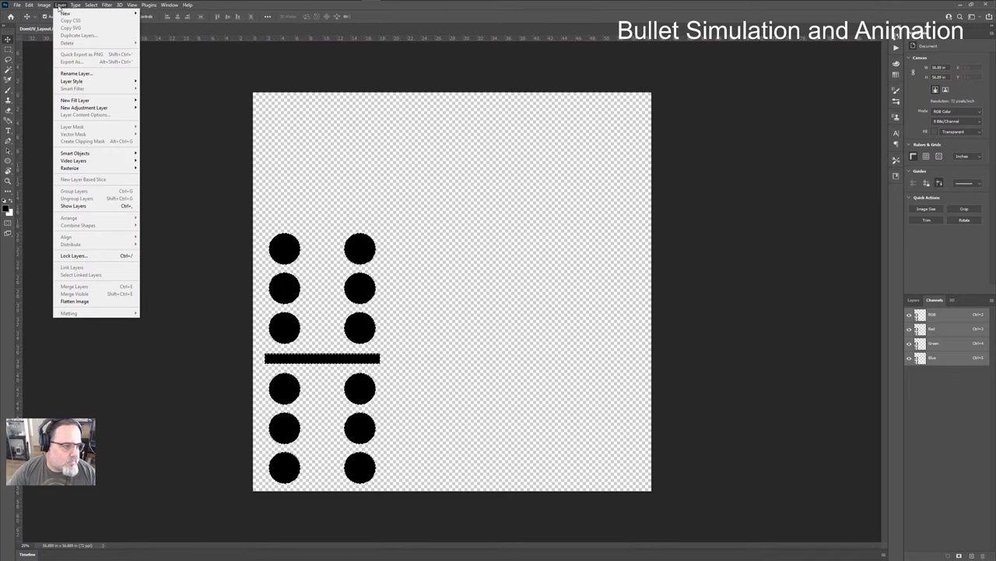
{"action": "mouse_move", "coordinate": [31, 7]}
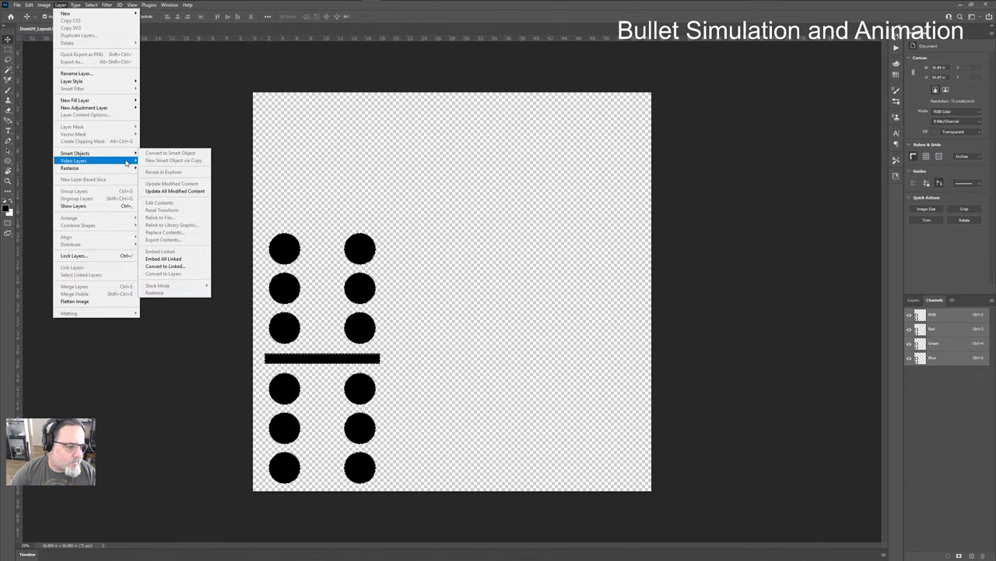
{"action": "mouse_move", "coordinate": [126, 162]}
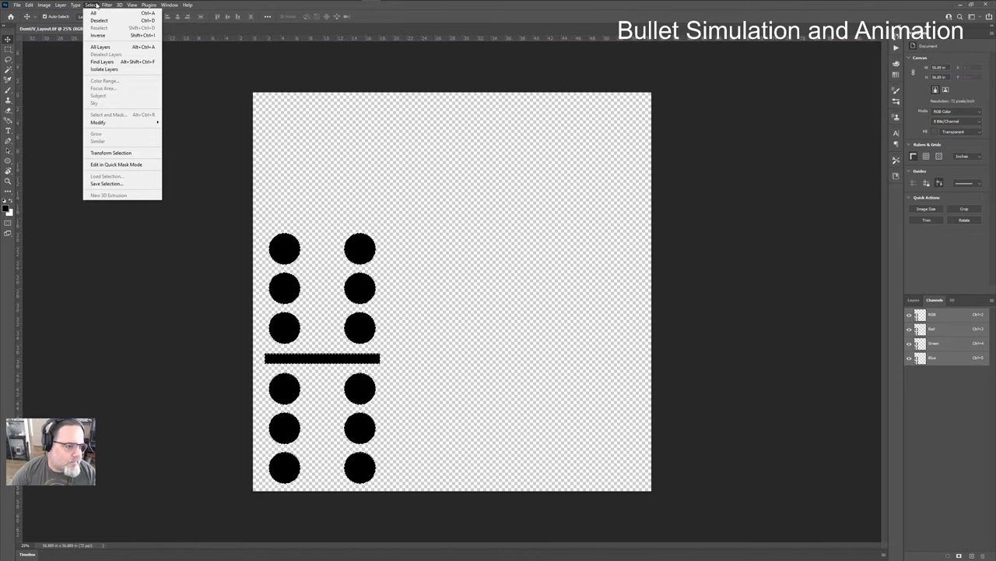
{"action": "left_click", "coordinate": [349, 97]}
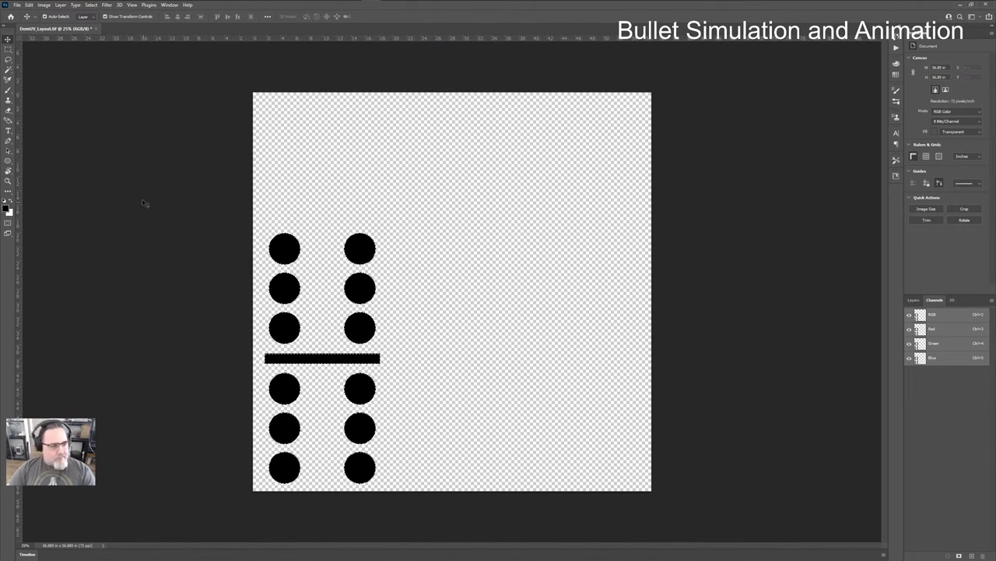
{"action": "left_click", "coordinate": [17, 6]}
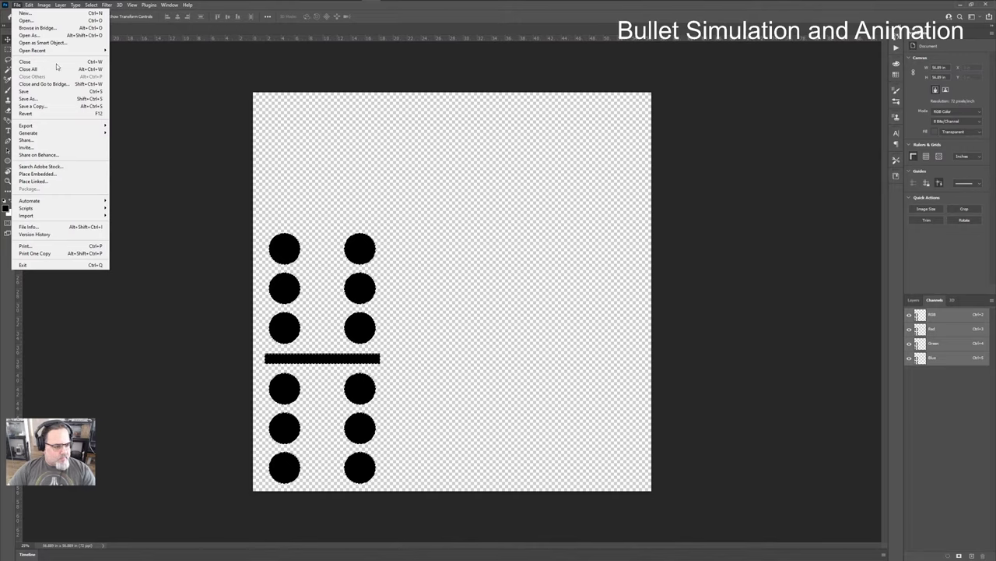
Step: Save the texture as SixOverSix_BASE.tif in sourceimages with LZW compression
{"action": "mouse_move", "coordinate": [103, 128]}
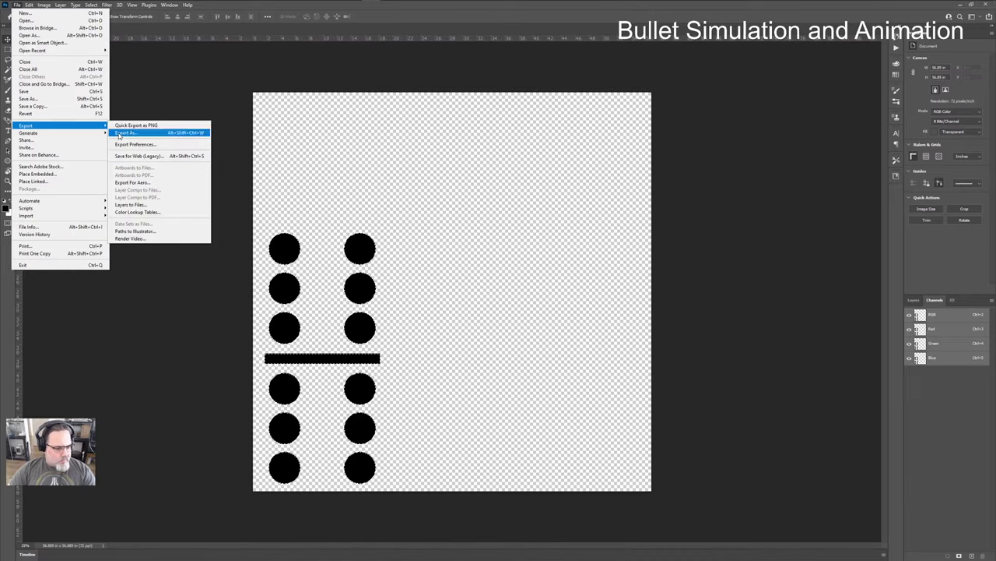
{"action": "left_click", "coordinate": [32, 99]}
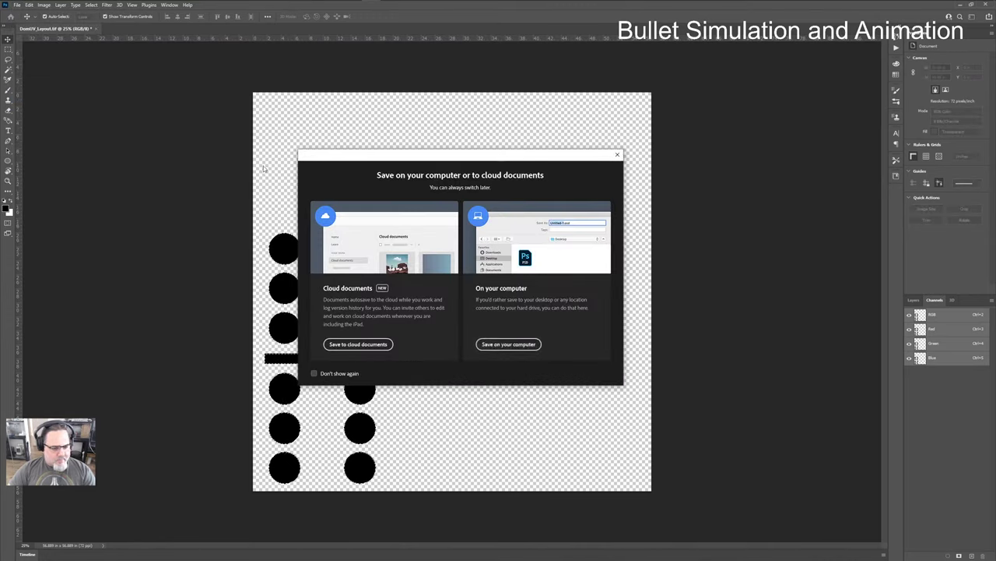
{"action": "left_click", "coordinate": [508, 345]}
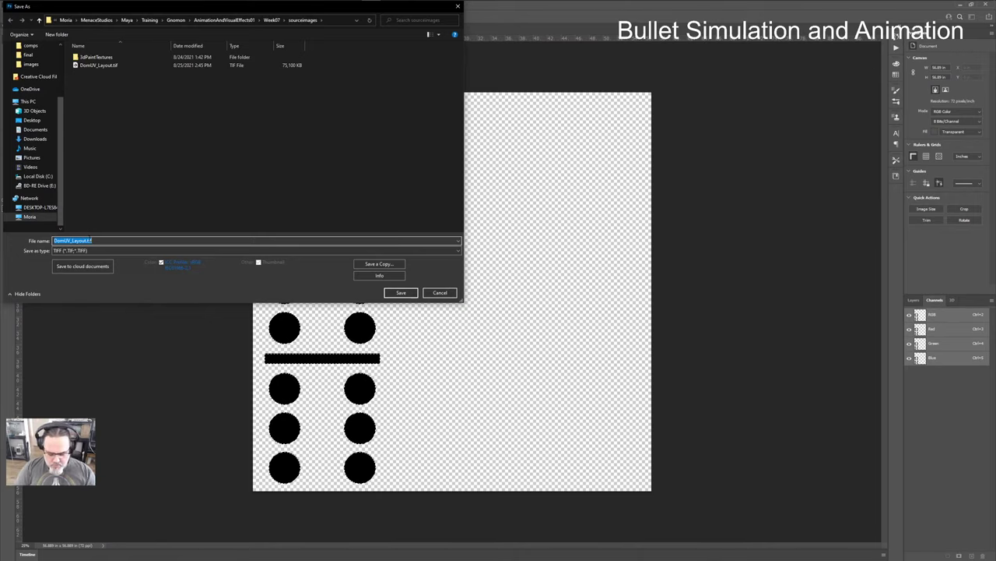
{"action": "type", "text": "SixOverSix_BASE"}
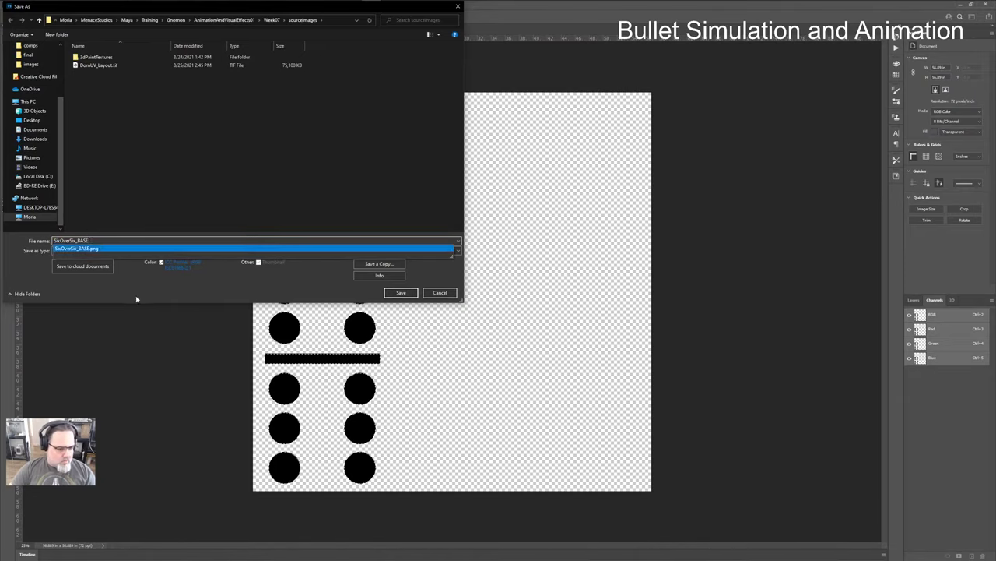
{"action": "left_click", "coordinate": [174, 285]}
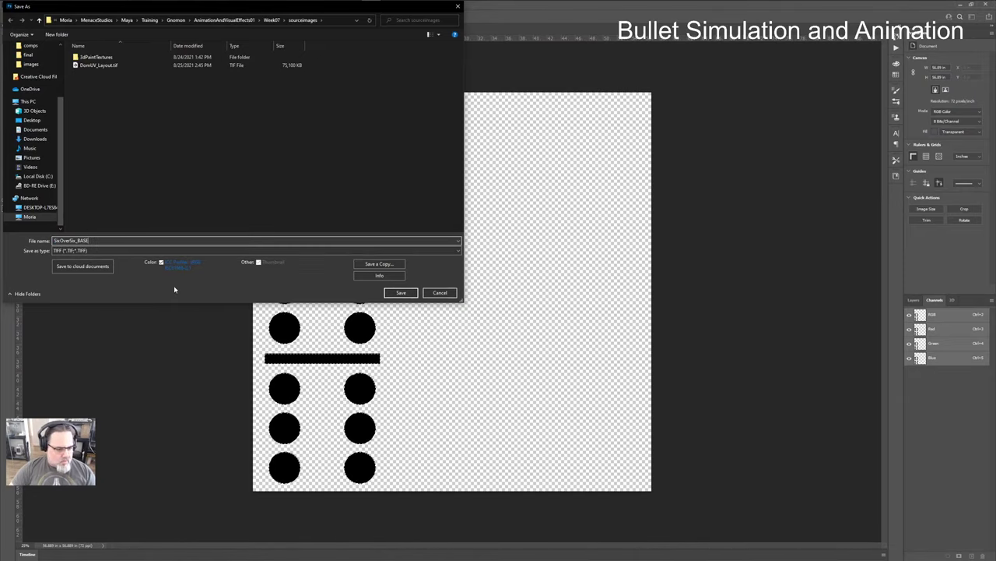
{"action": "left_click", "coordinate": [401, 292]}
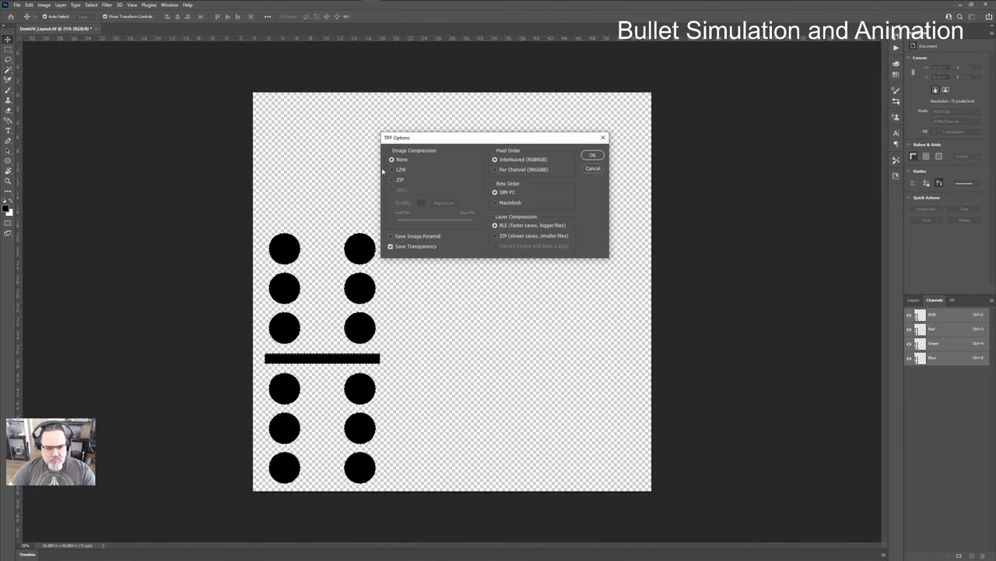
{"action": "left_click", "coordinate": [392, 170]}
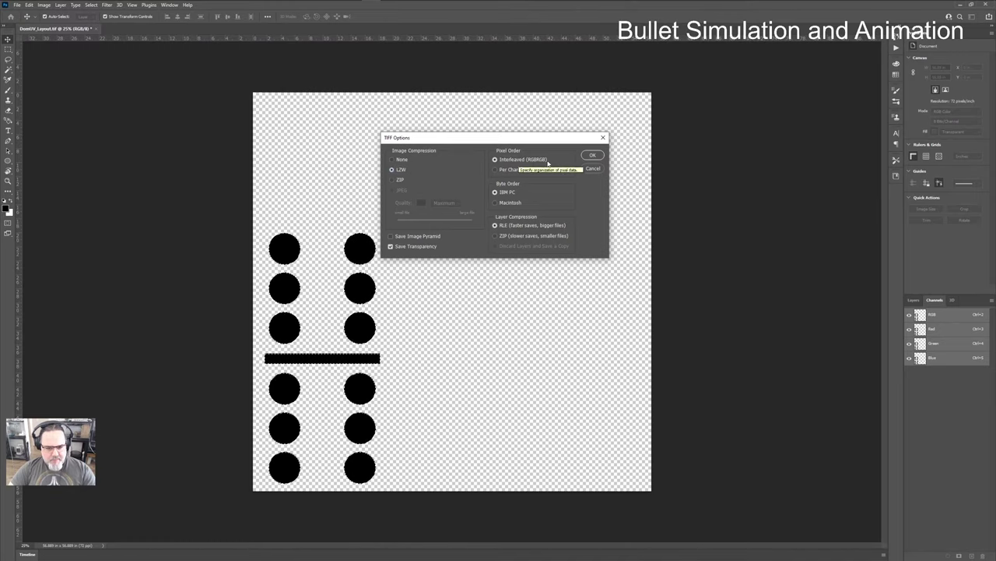
{"action": "left_click", "coordinate": [590, 156]}
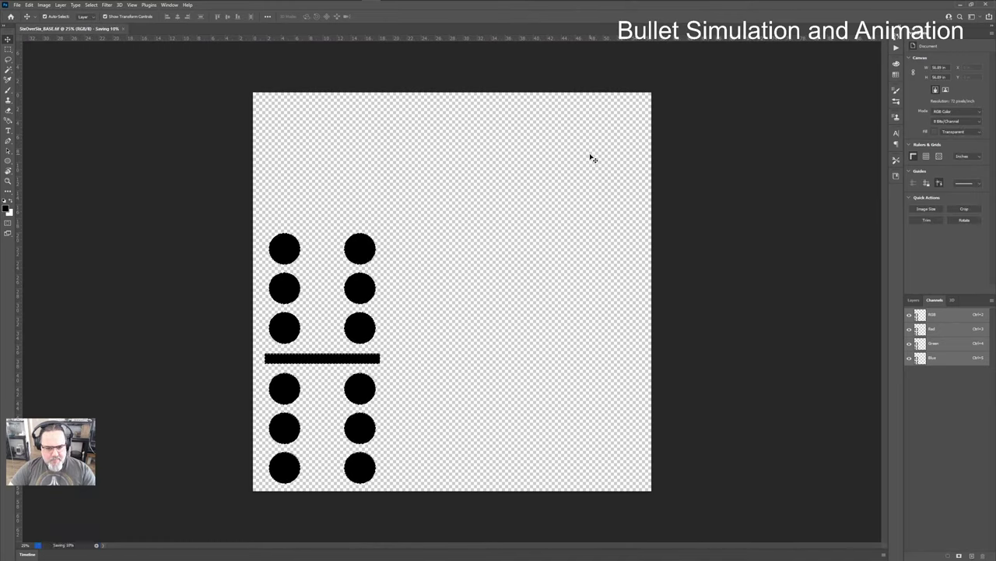
Step: In Hypershade, load SixOverSix_BASE.tif into the file1 node and select the node
{"action": "key", "text": "alt+Tab"}
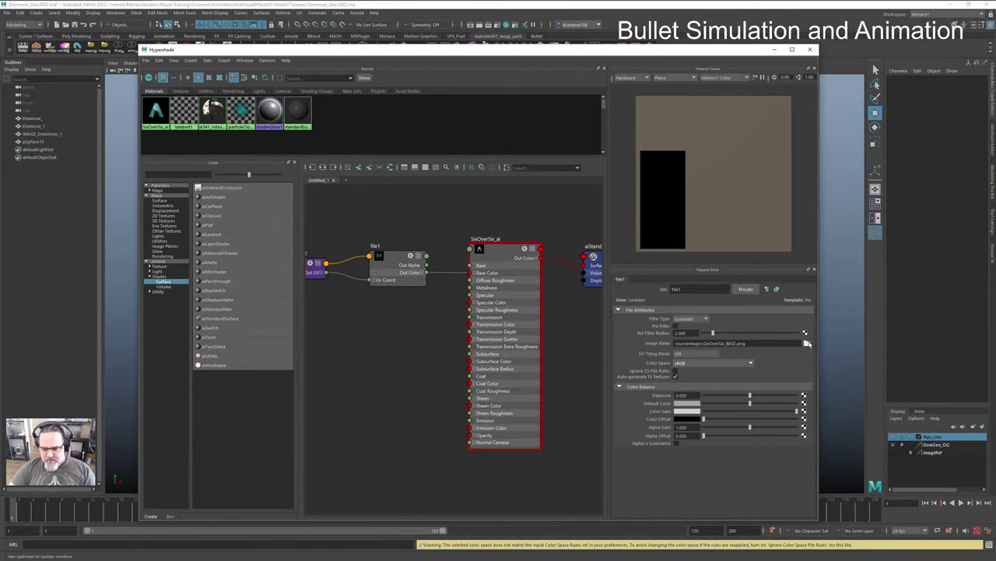
{"action": "left_click", "coordinate": [807, 342]}
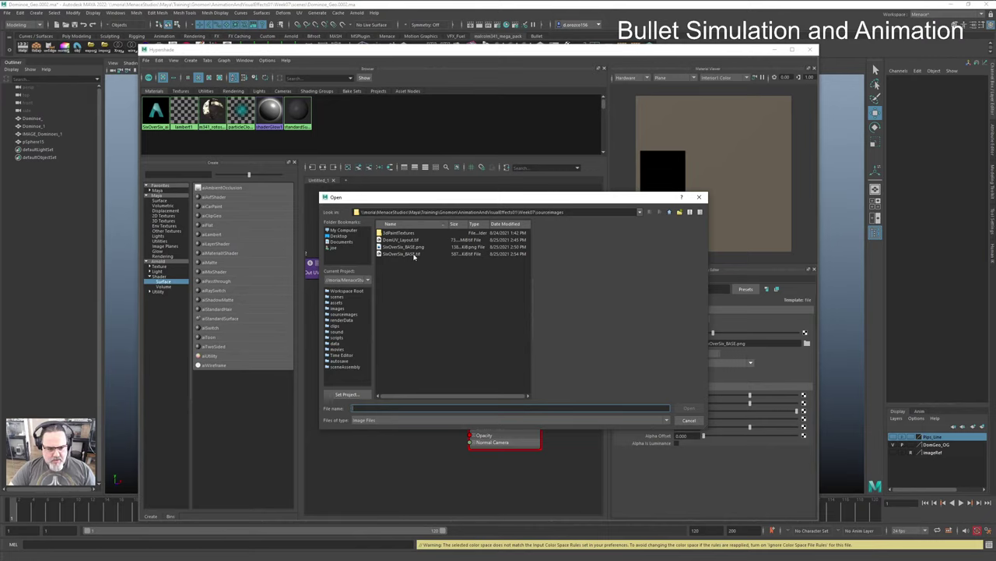
{"action": "left_click", "coordinate": [414, 257]}
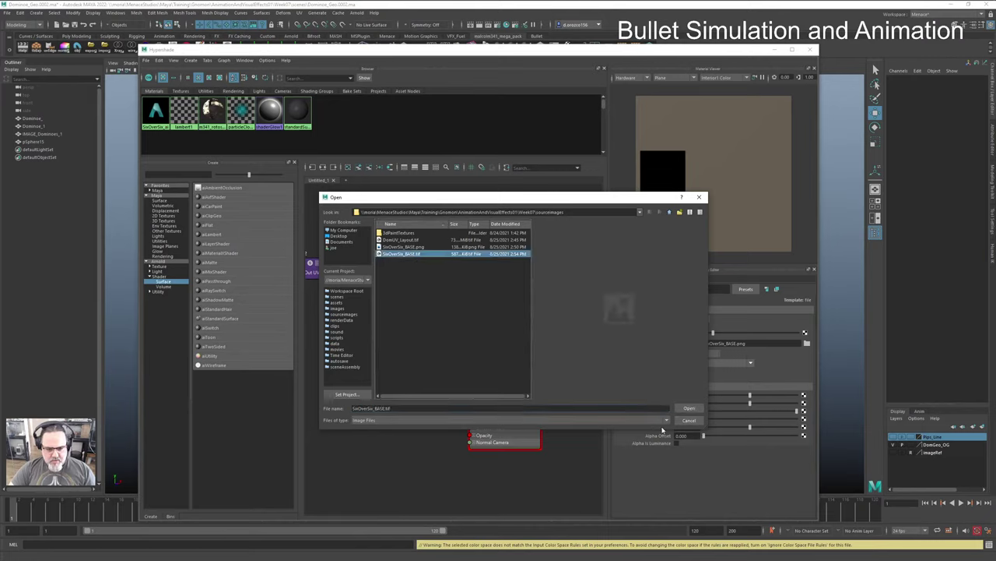
{"action": "left_click", "coordinate": [688, 408]}
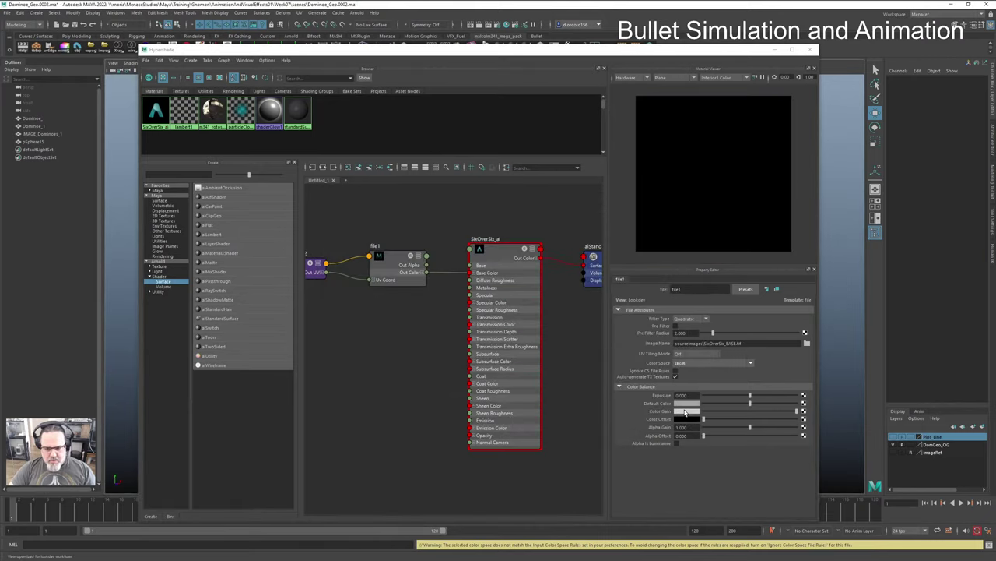
{"action": "left_click", "coordinate": [806, 343]}
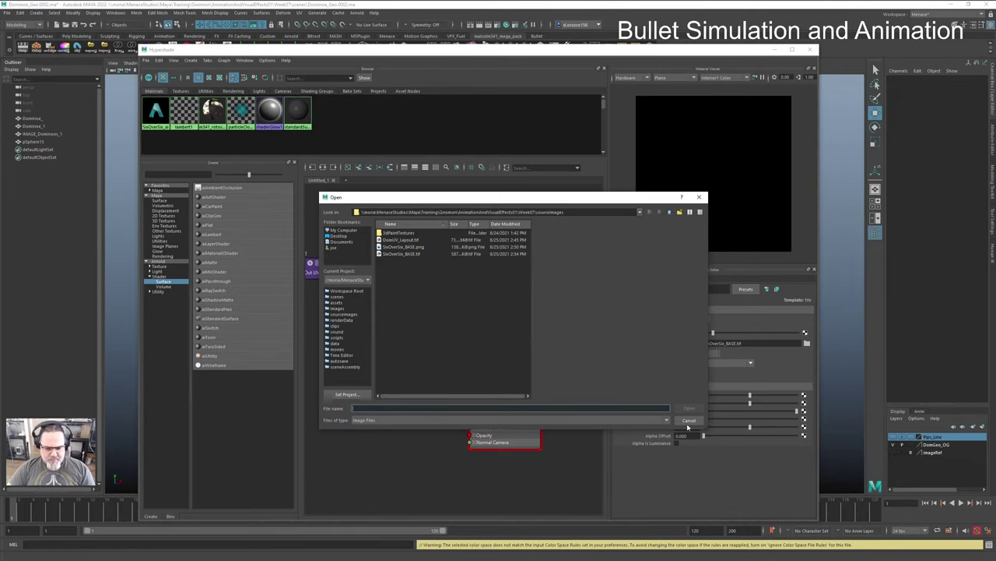
{"action": "left_click", "coordinate": [689, 421]}
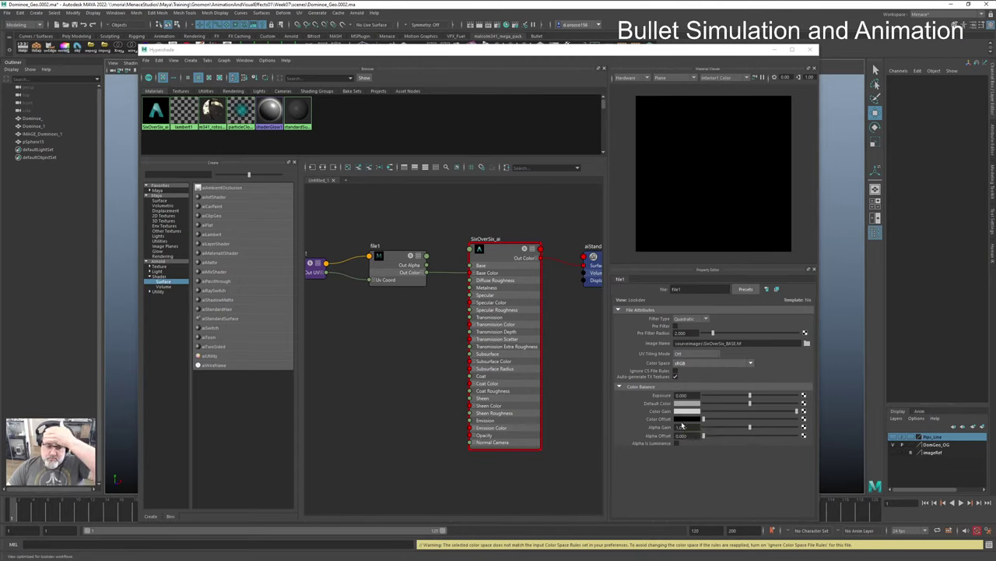
{"action": "left_click", "coordinate": [393, 261]}
{"action": "key", "text": "alt+Tab"}
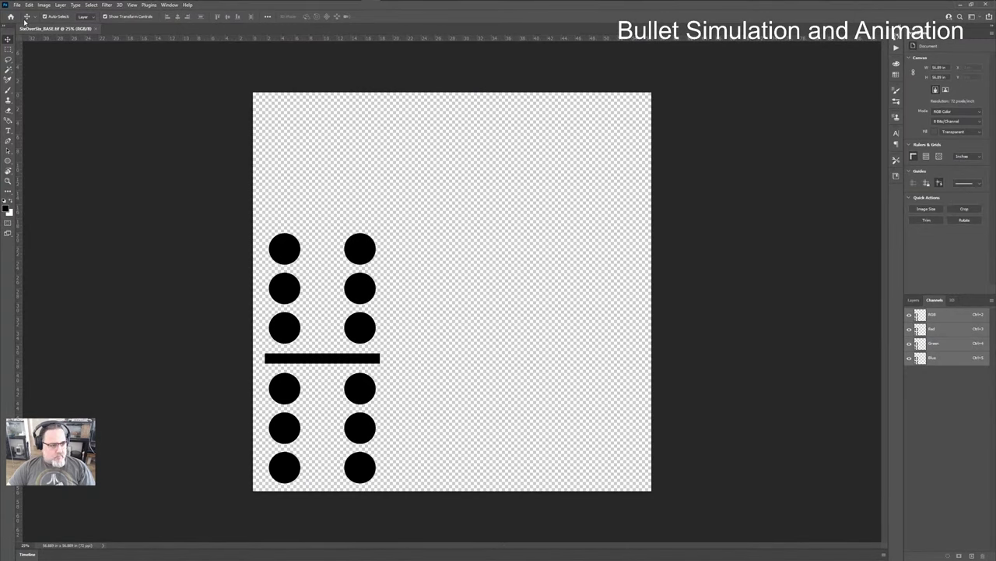
Step: Flatten the domino texture onto a white background
{"action": "left_click", "coordinate": [914, 300]}
{"action": "left_click", "coordinate": [991, 300]}
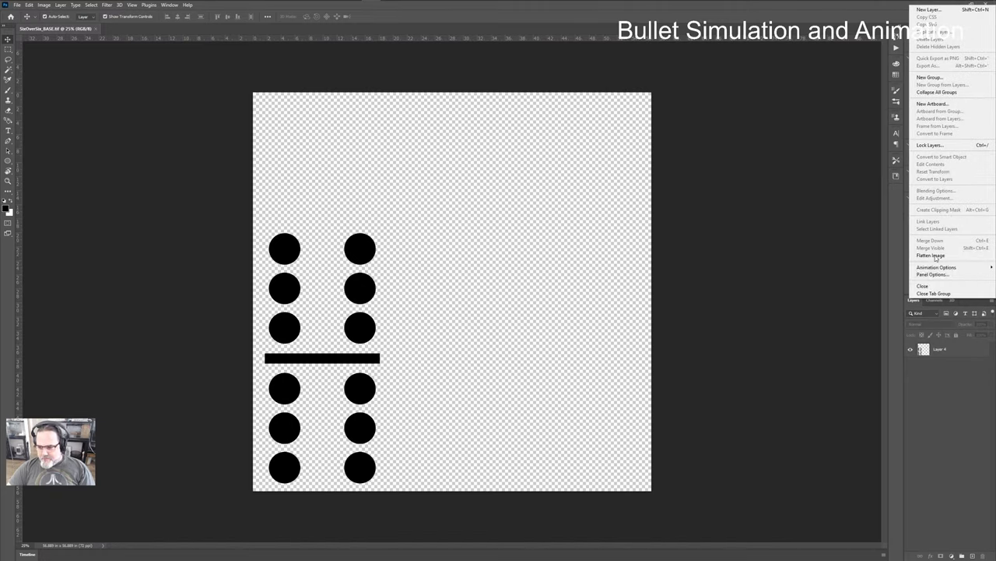
{"action": "left_click", "coordinate": [935, 256]}
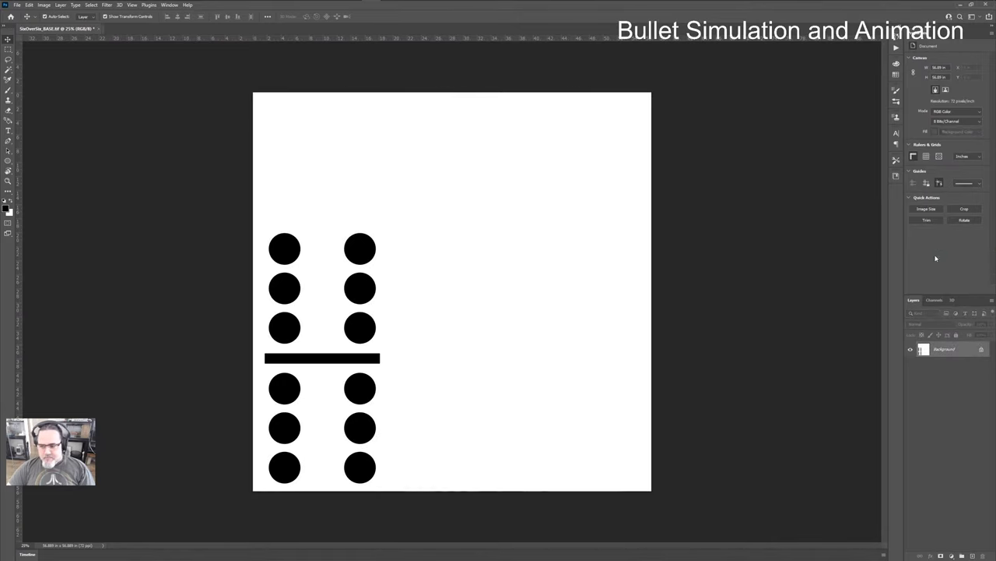
Step: Save it as SixOverSix_BASE.png, replacing the existing PNG
{"action": "left_click", "coordinate": [16, 5]}
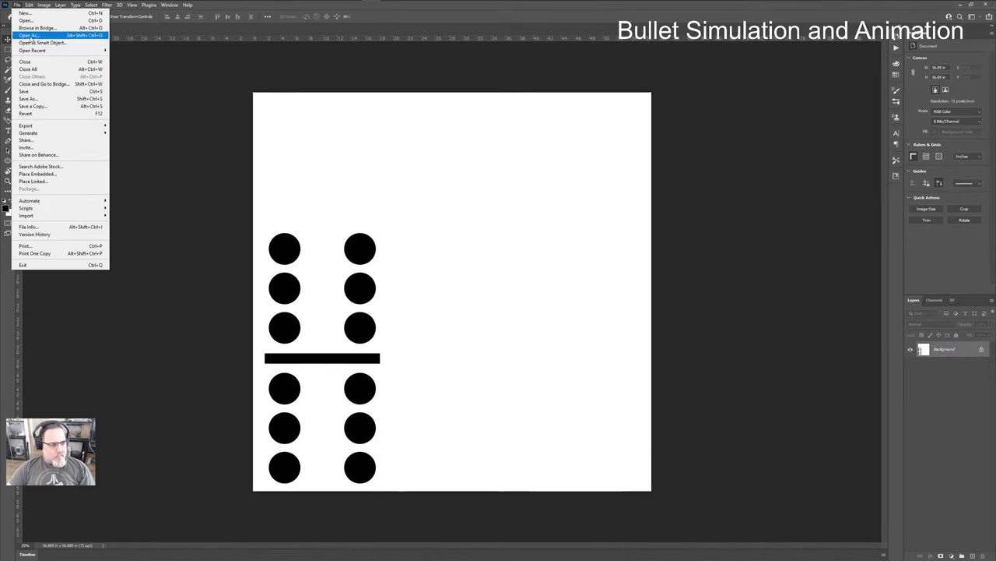
{"action": "left_click", "coordinate": [31, 99]}
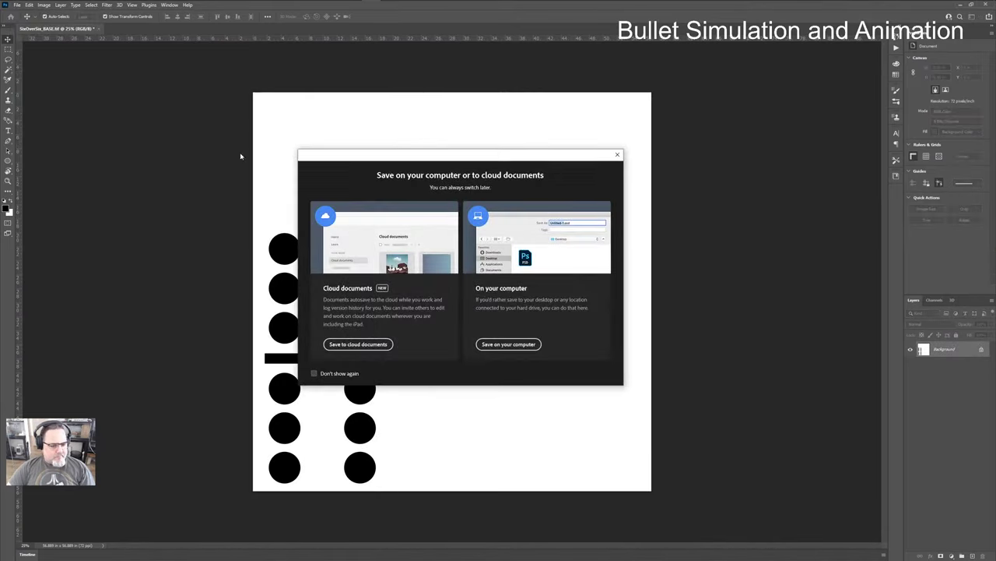
{"action": "left_click", "coordinate": [508, 344]}
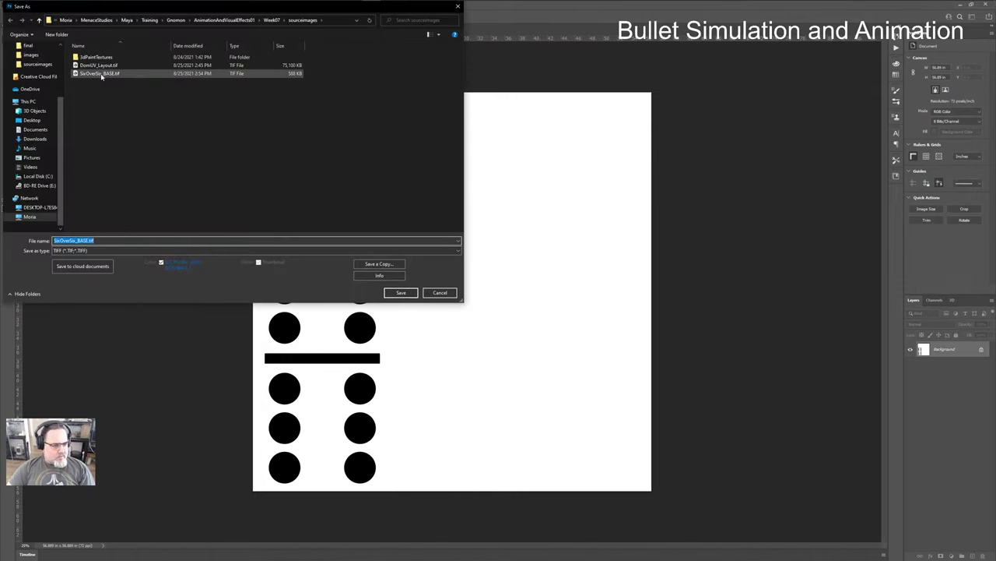
{"action": "left_click", "coordinate": [137, 250]}
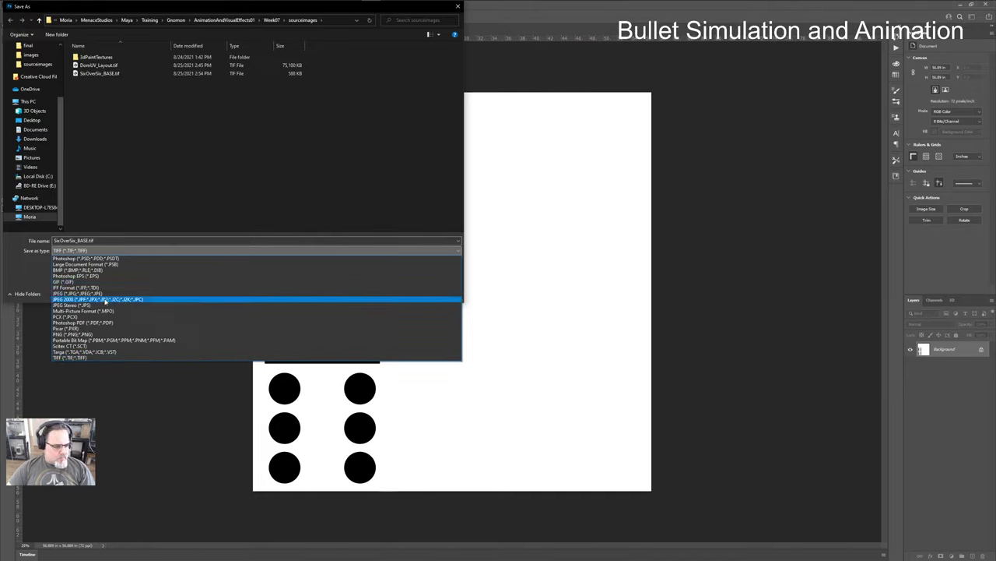
{"action": "left_click", "coordinate": [106, 335]}
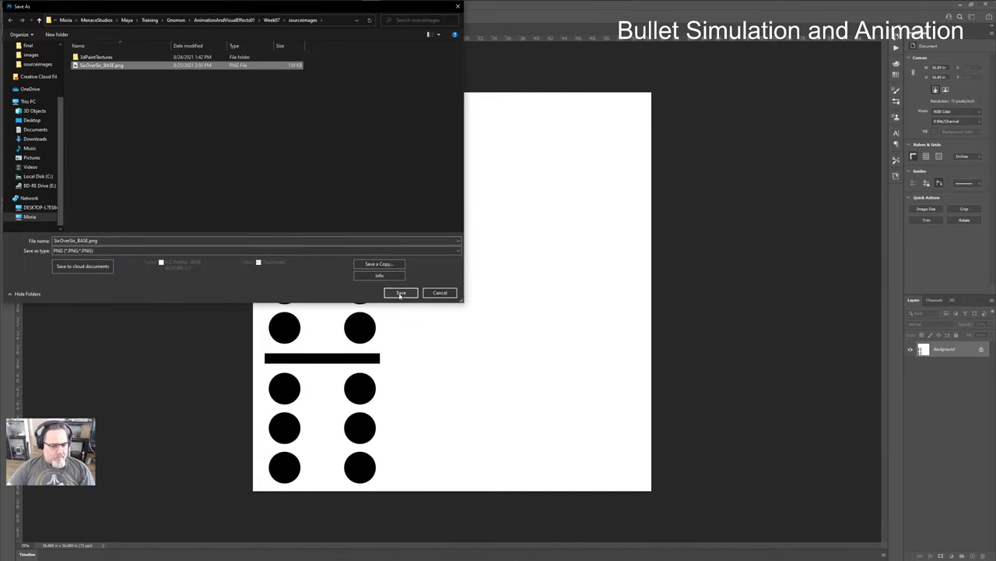
{"action": "left_click", "coordinate": [401, 293]}
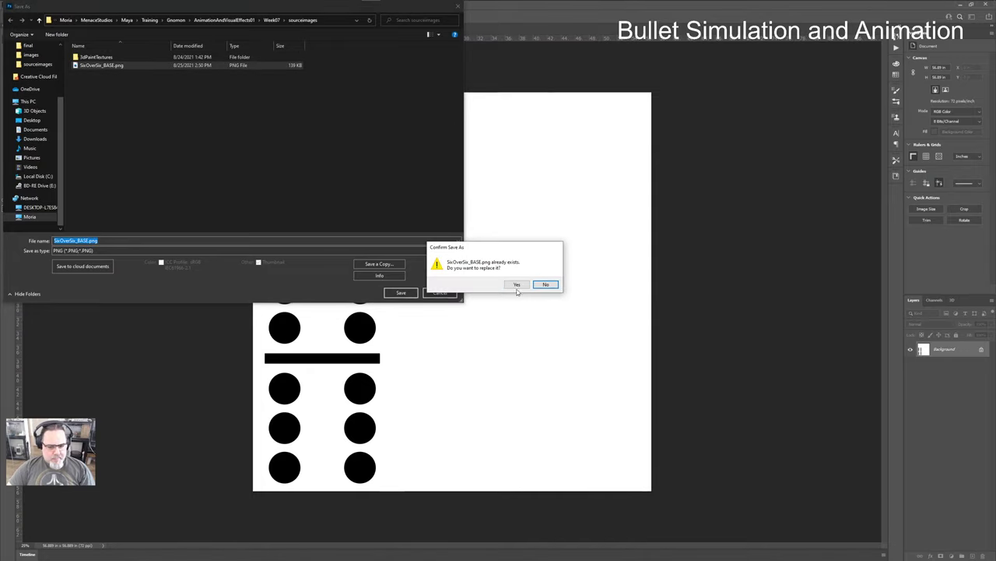
{"action": "left_click", "coordinate": [517, 285]}
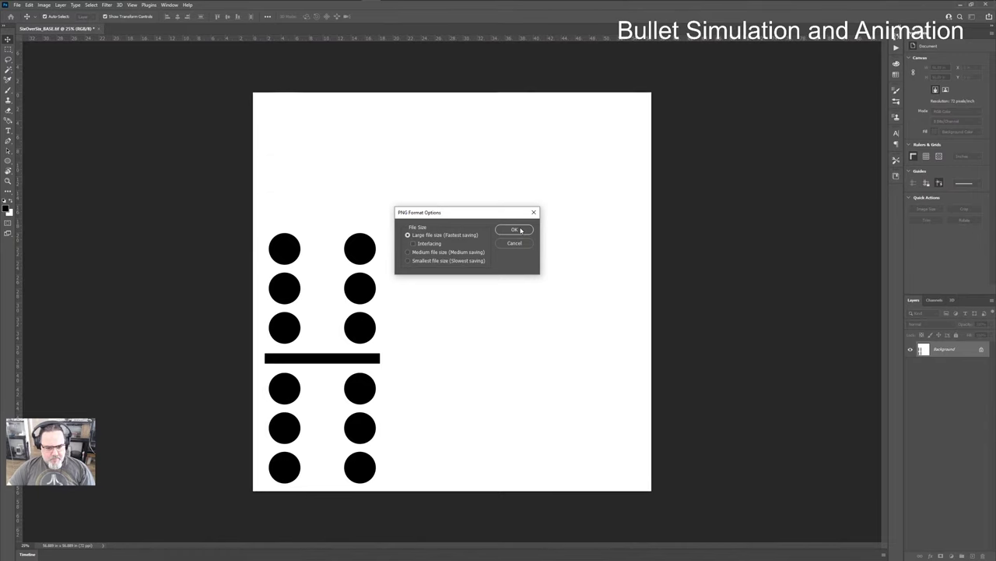
{"action": "left_click", "coordinate": [514, 229]}
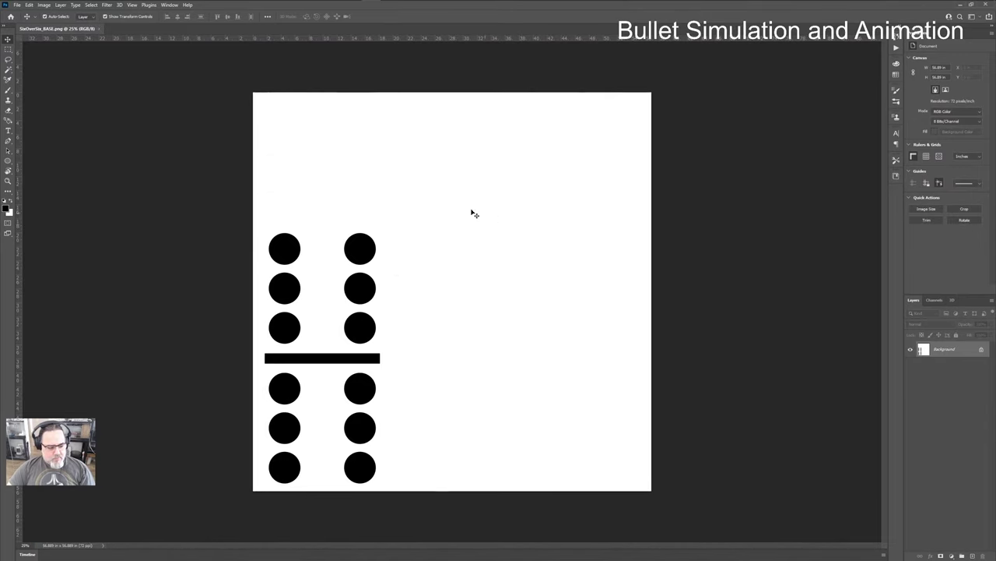
Step: Close the domino image and delete the file1 and place2dTexture2 nodes
{"action": "key", "text": "ctrl+w"}
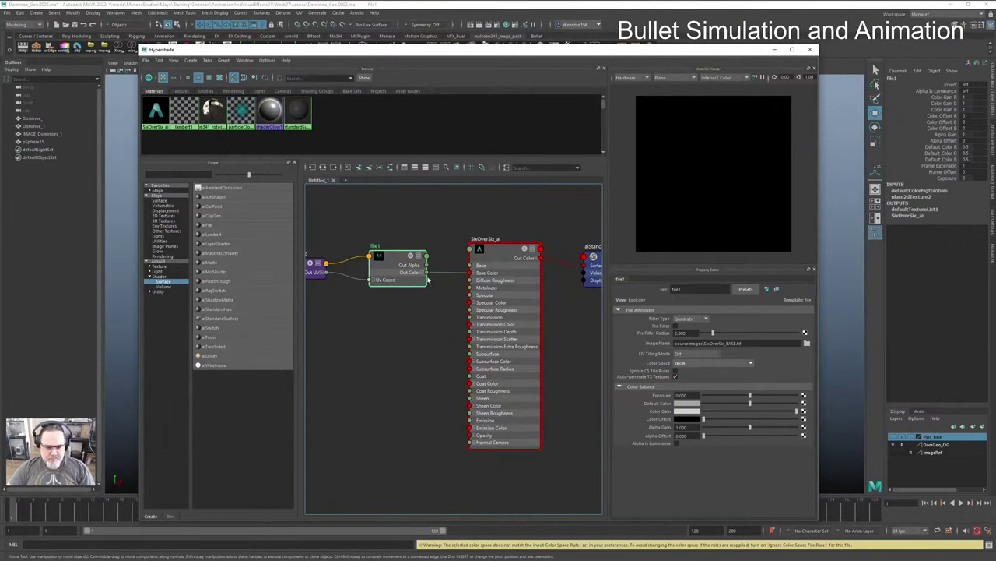
{"action": "left_click", "coordinate": [421, 338]}
{"action": "middle_click_drag", "start_coordinate": [423, 338], "coordinate": [477, 359], "text": "alt"}
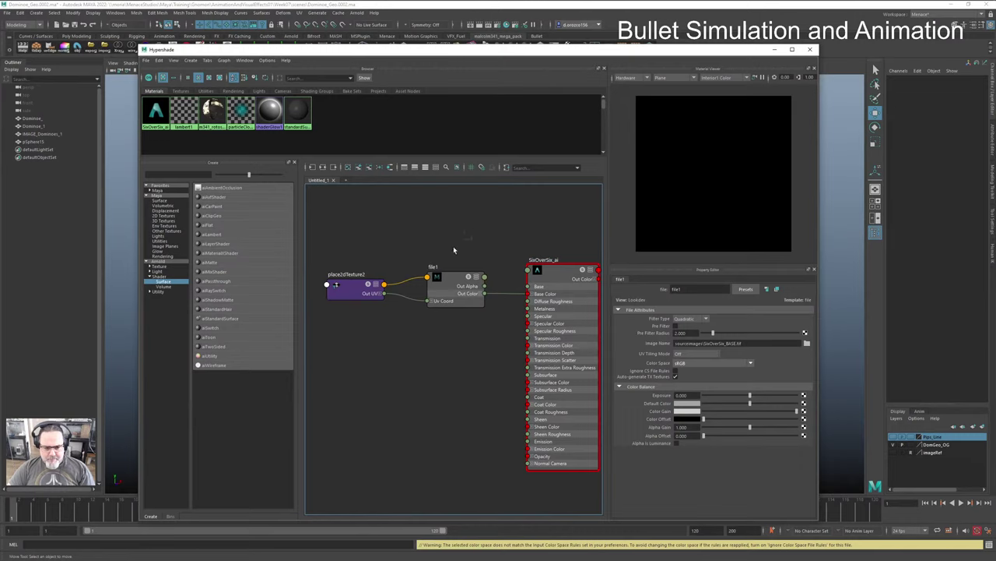
{"action": "left_click_drag", "start_coordinate": [340, 312], "coordinate": [432, 295]}
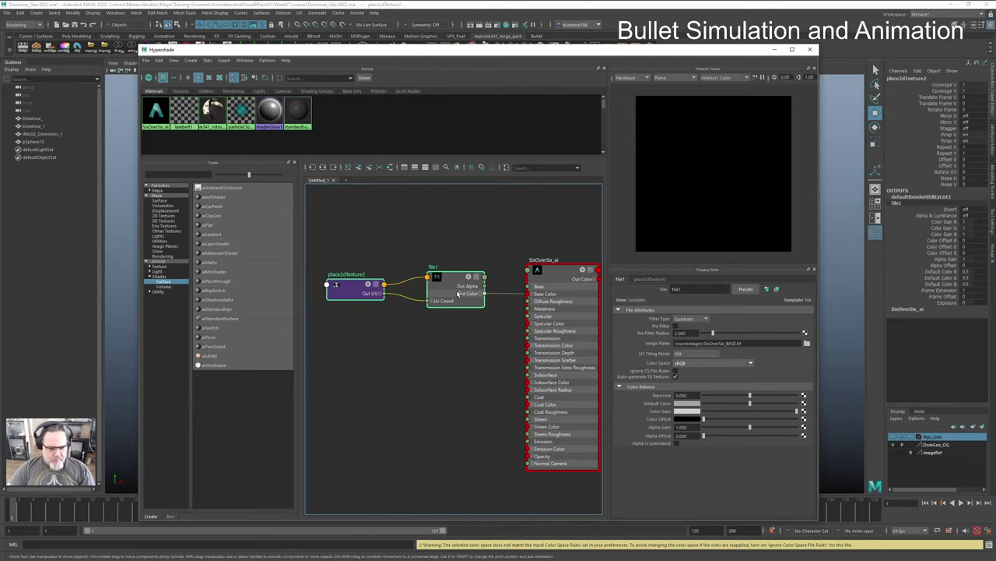
{"action": "key", "text": "Delete"}
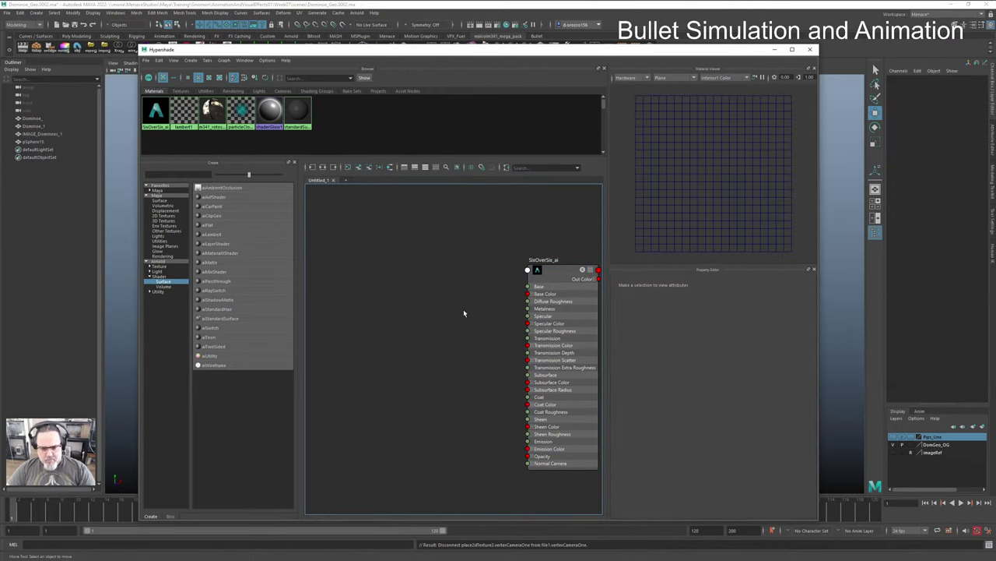
Step: Graph the SixOverSix_ai shader with its aiStandardSurface1SG shading group and keep SixOverSix_ai selected
{"action": "left_click", "coordinate": [535, 302]}
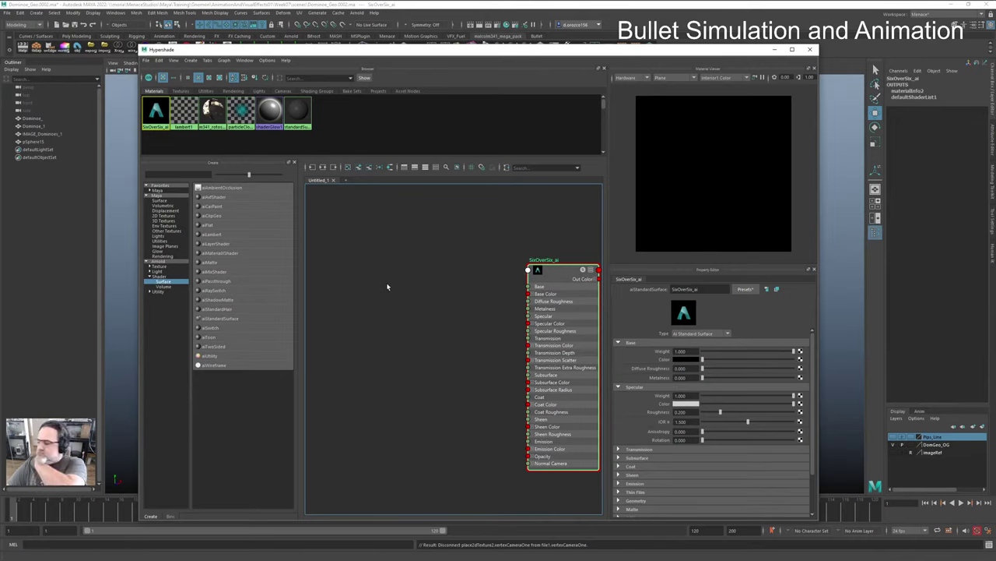
{"action": "mouse_move", "coordinate": [435, 3]}
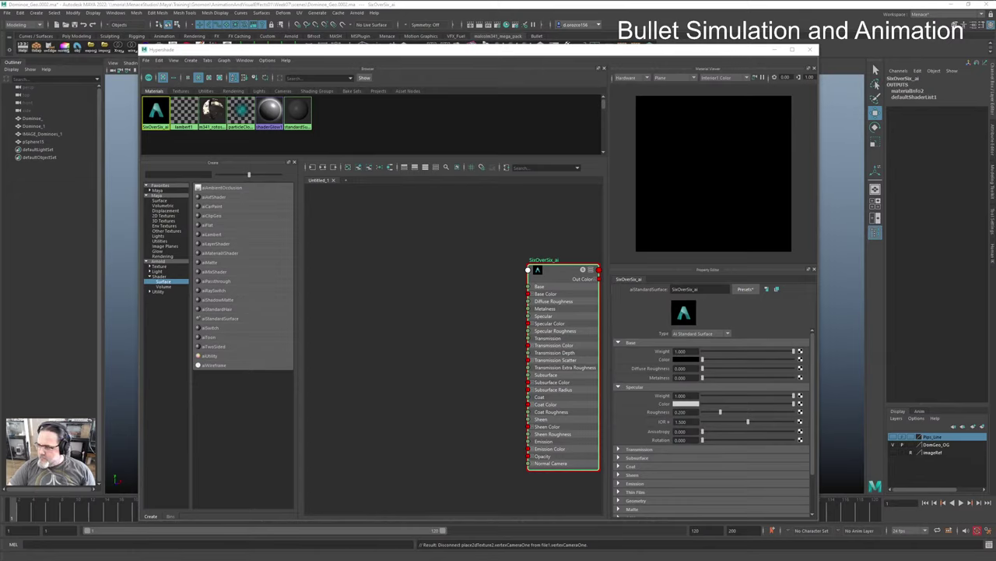
{"action": "left_click", "coordinate": [652, 258]}
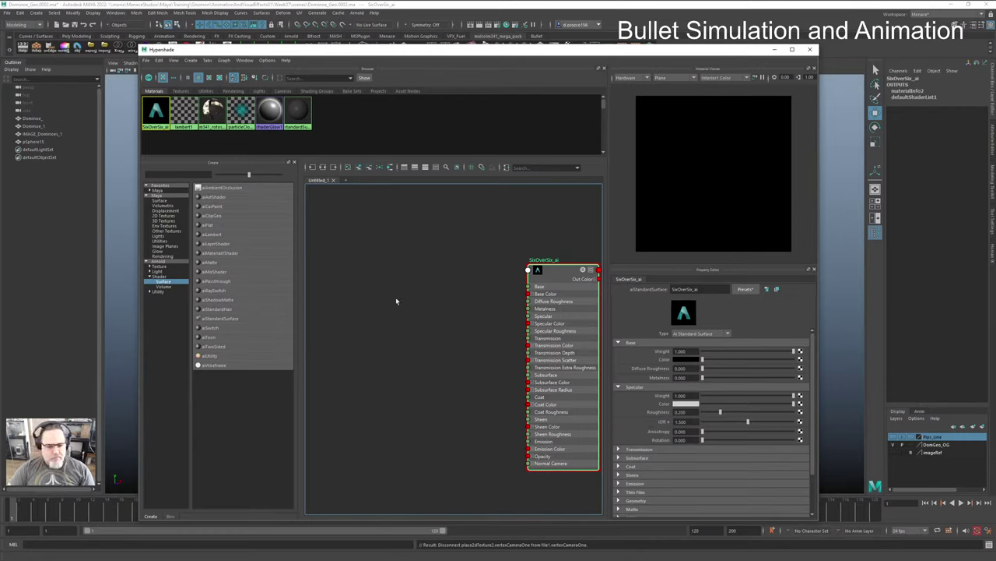
{"action": "scroll", "coordinate": [446, 301], "scroll_direction": "down", "scroll_amount": 1}
{"action": "scroll", "coordinate": [448, 297], "scroll_direction": "down", "scroll_amount": 1}
{"action": "key", "text": "3"}
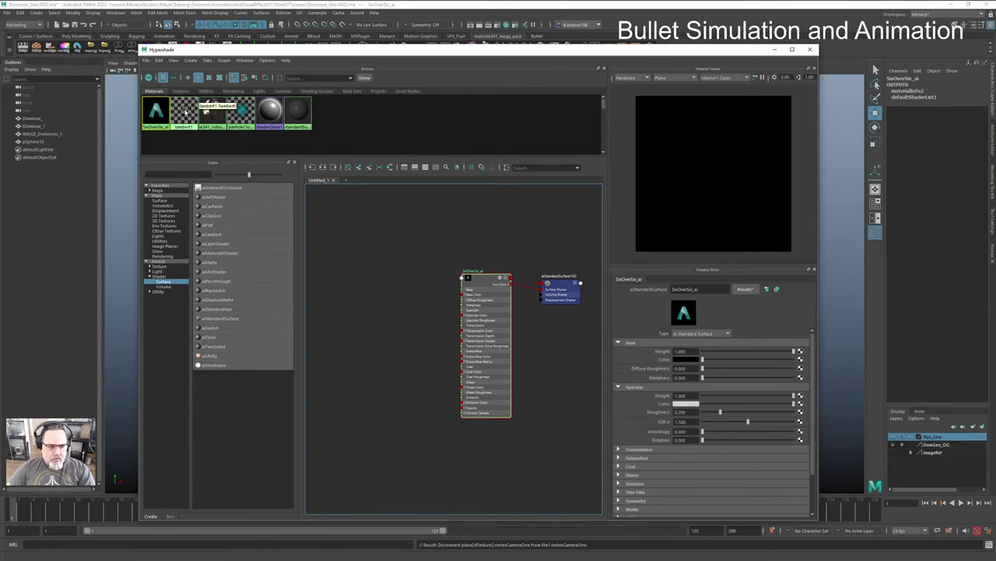
{"action": "left_click", "coordinate": [213, 113]}
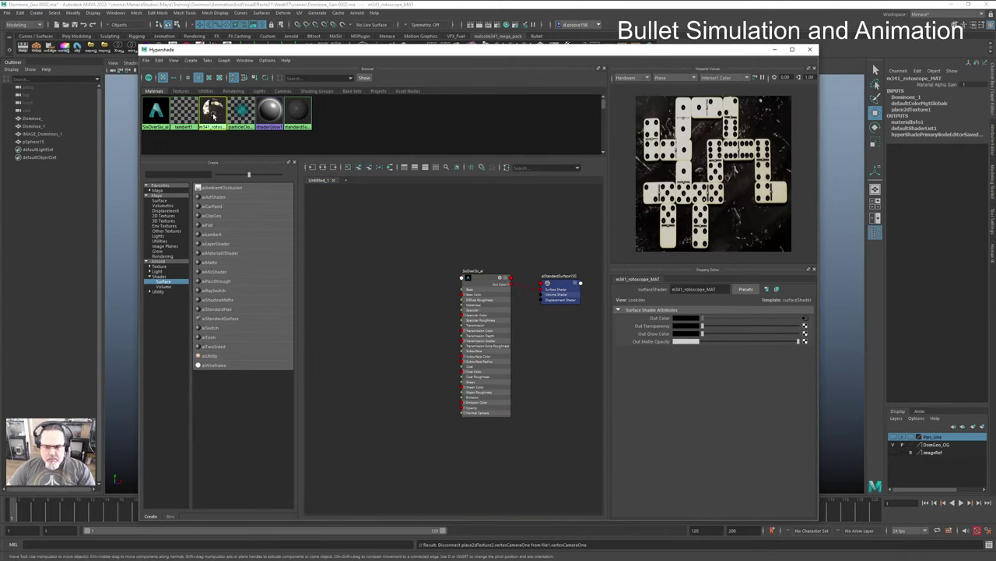
{"action": "left_click", "coordinate": [156, 111]}
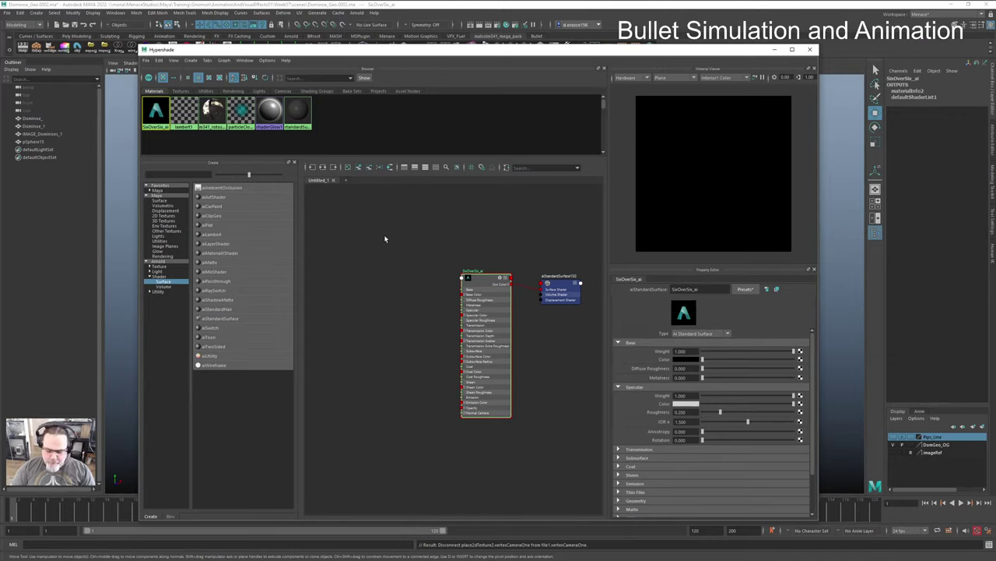
Step: Create an aiMixShader1 node with its aiMixShader1SG shading group and arrange them side by side
{"action": "key", "text": "Tab"}
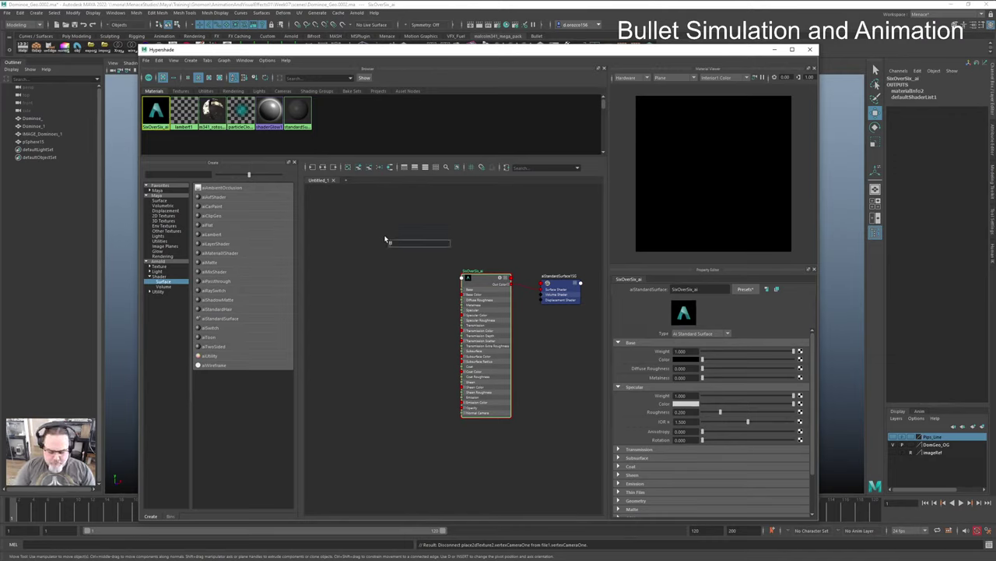
{"action": "type", "text": "mix"}
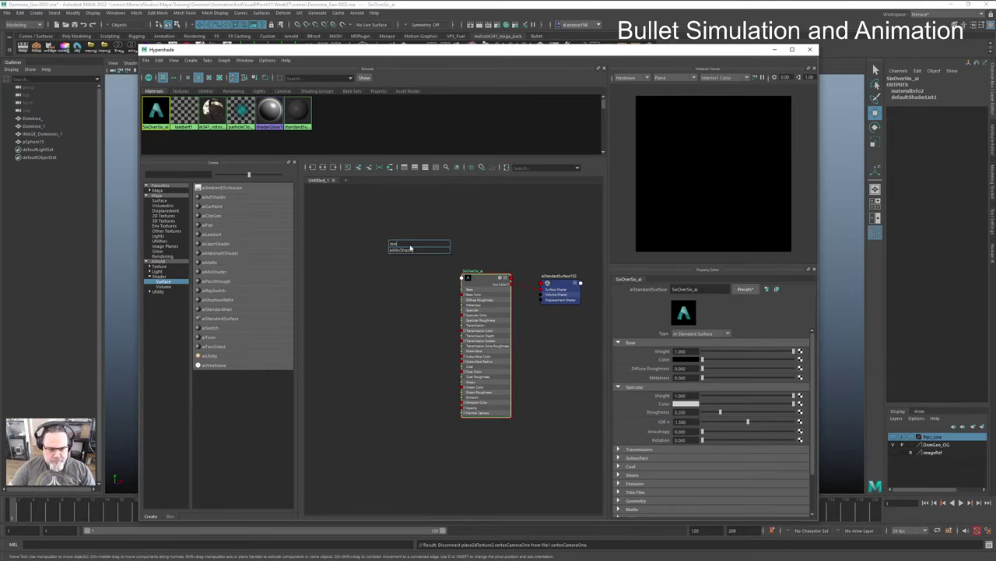
{"action": "left_click", "coordinate": [407, 250]}
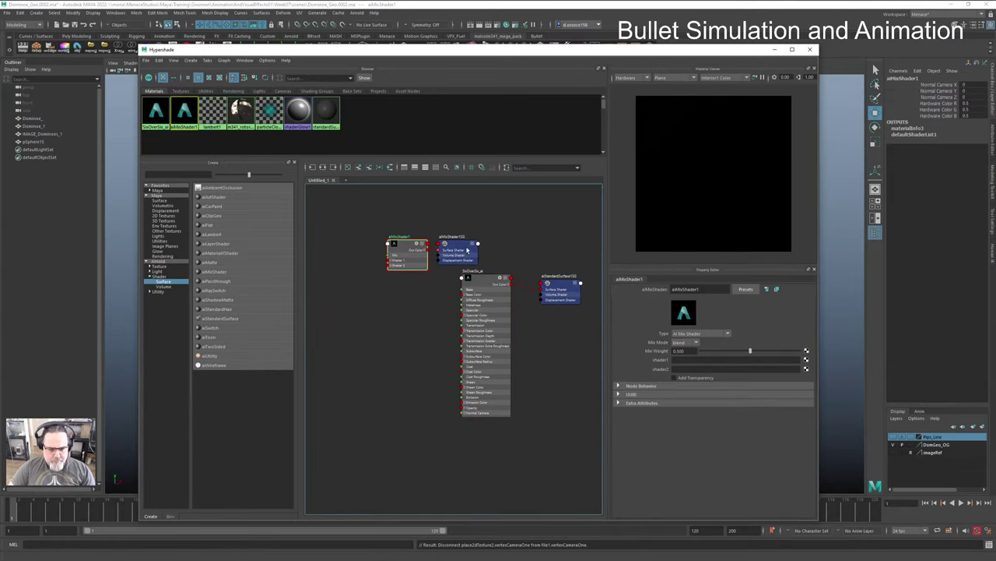
{"action": "left_click_drag", "start_coordinate": [402, 248], "coordinate": [376, 248]}
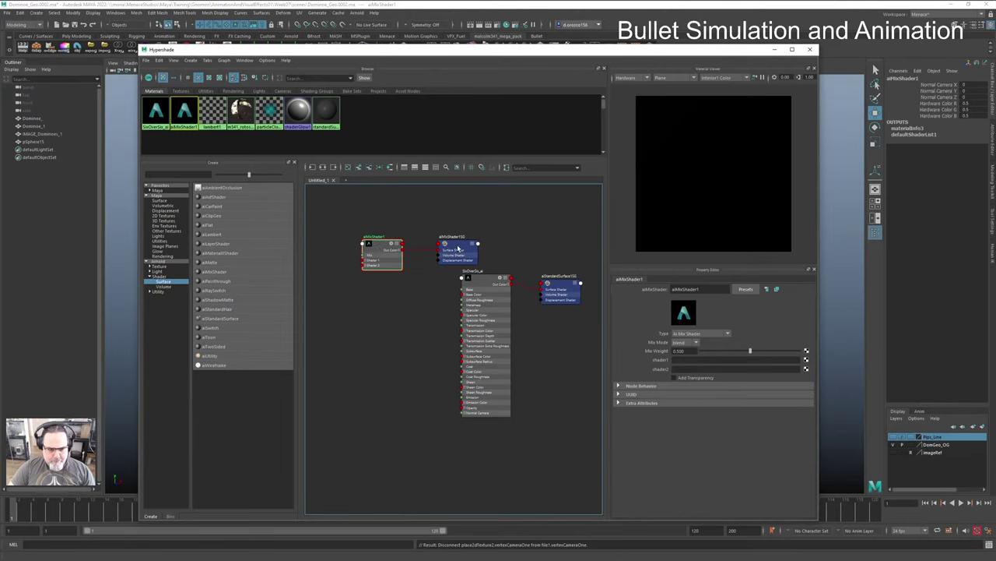
{"action": "left_click_drag", "start_coordinate": [459, 247], "coordinate": [433, 250]}
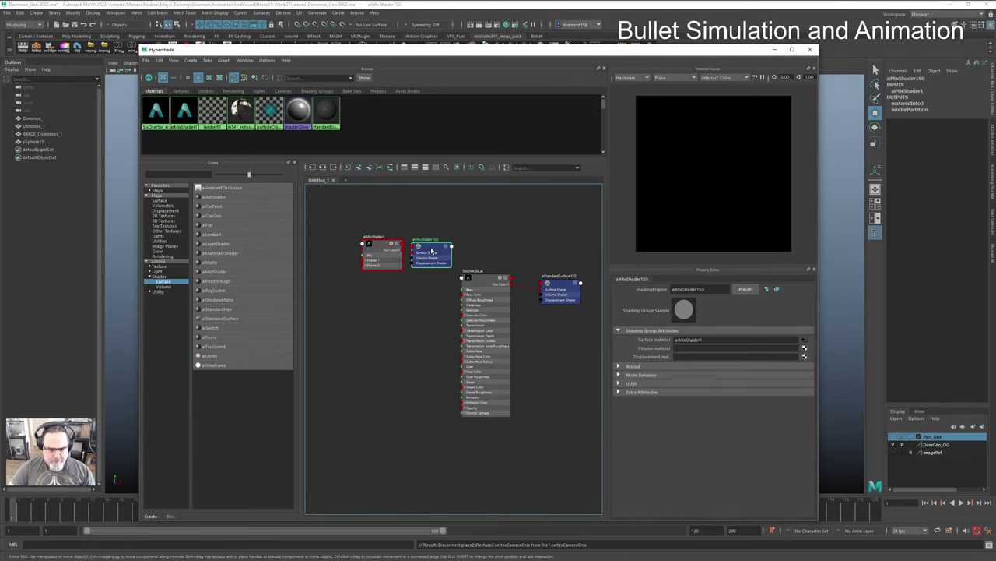
{"action": "left_click", "coordinate": [452, 246]}
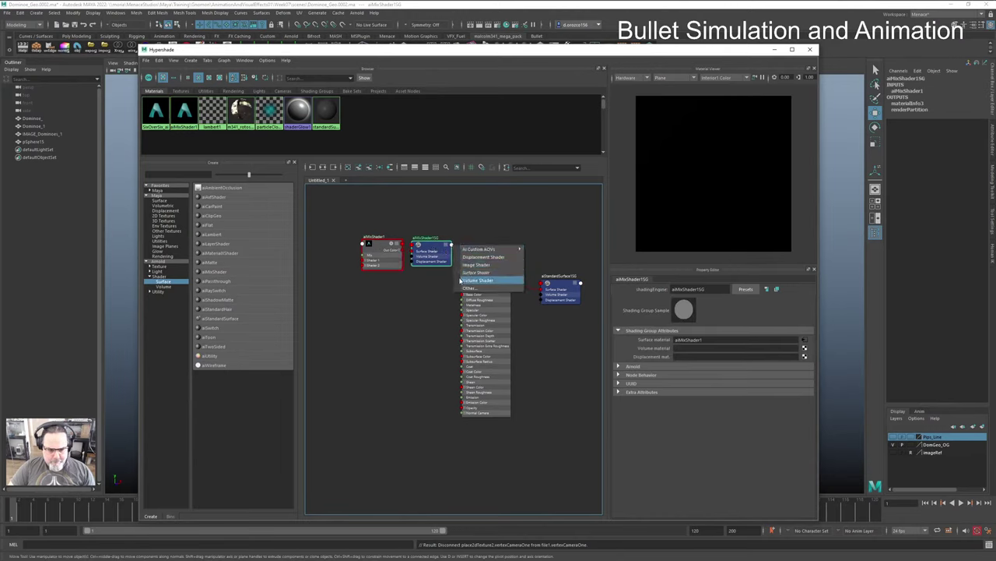
{"action": "left_click", "coordinate": [426, 277]}
{"action": "left_click_drag", "start_coordinate": [375, 249], "coordinate": [352, 251]}
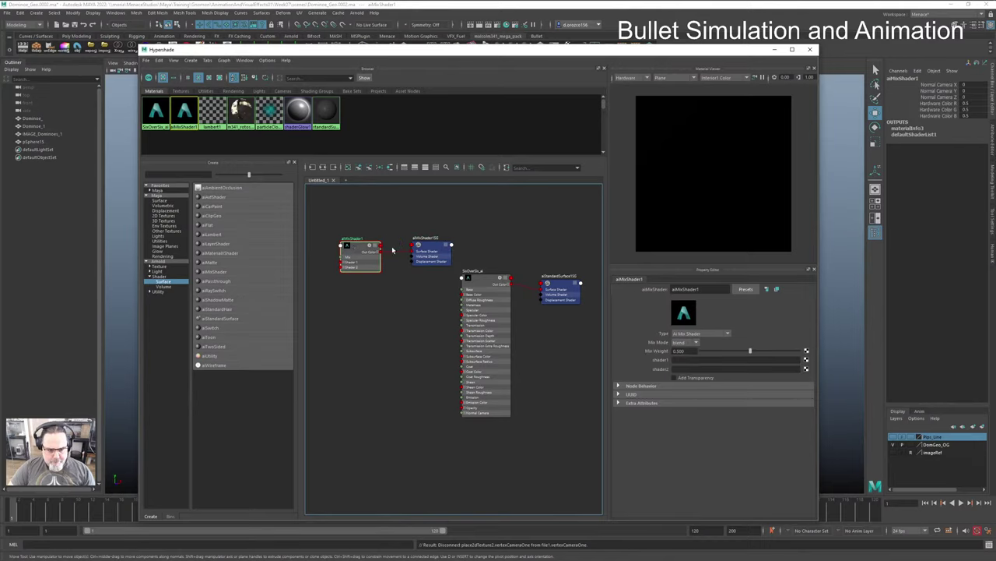
{"action": "left_click_drag", "start_coordinate": [434, 249], "coordinate": [419, 250]}
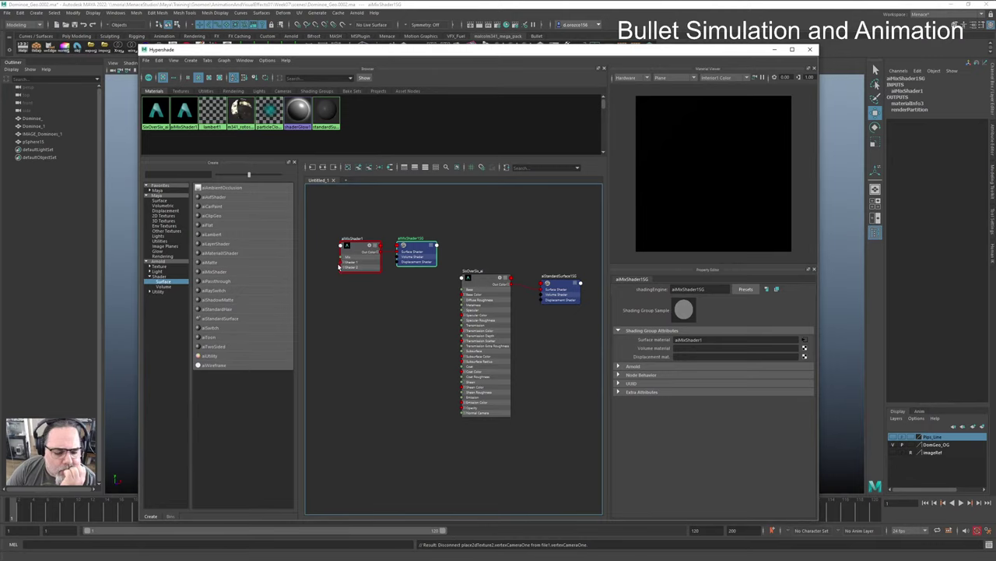
Step: Enable Add Transparency on aiMixShader1 and start a new node for its shader1 input
{"action": "left_click", "coordinate": [362, 257]}
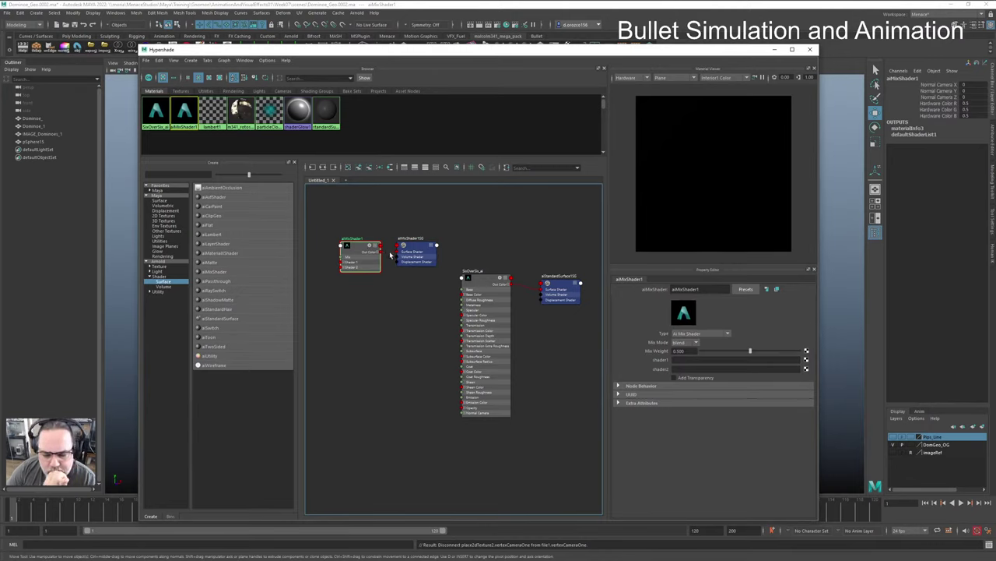
{"action": "left_click", "coordinate": [674, 377]}
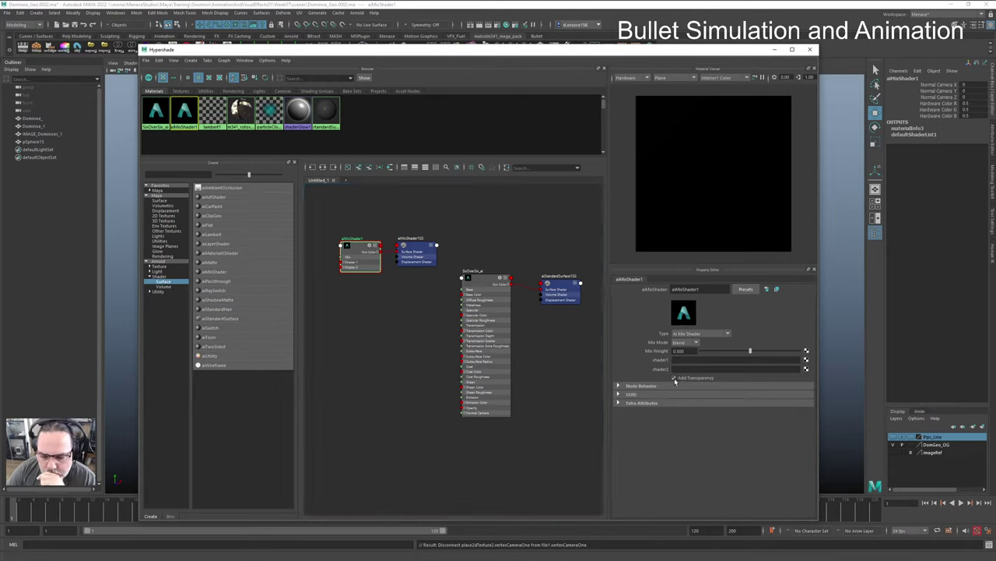
{"action": "left_click", "coordinate": [806, 359]}
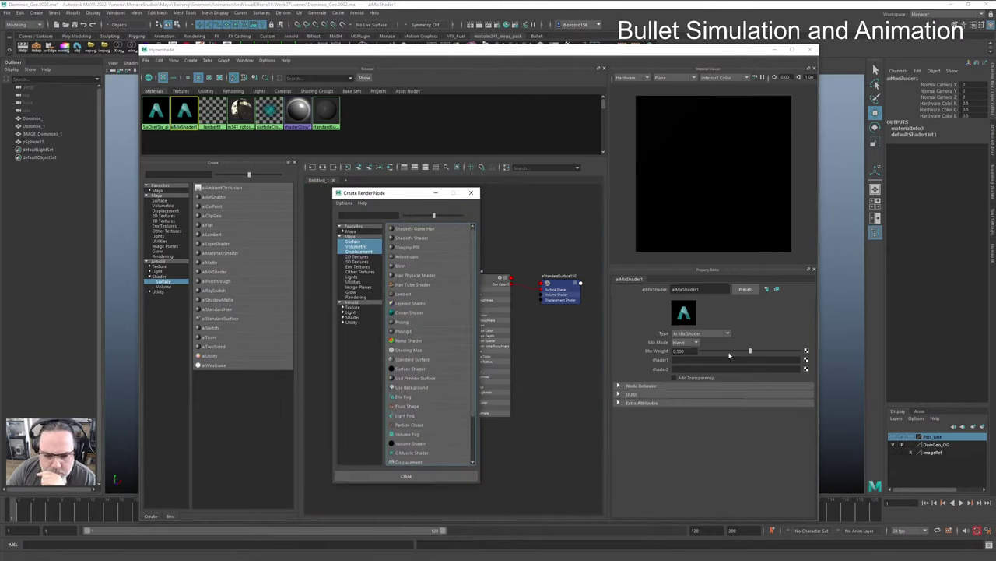
Step: Feed a Maya 2D File texture loading SixOverSix_BASE.png into aiMixShader1's shader1
{"action": "left_click", "coordinate": [345, 319]}
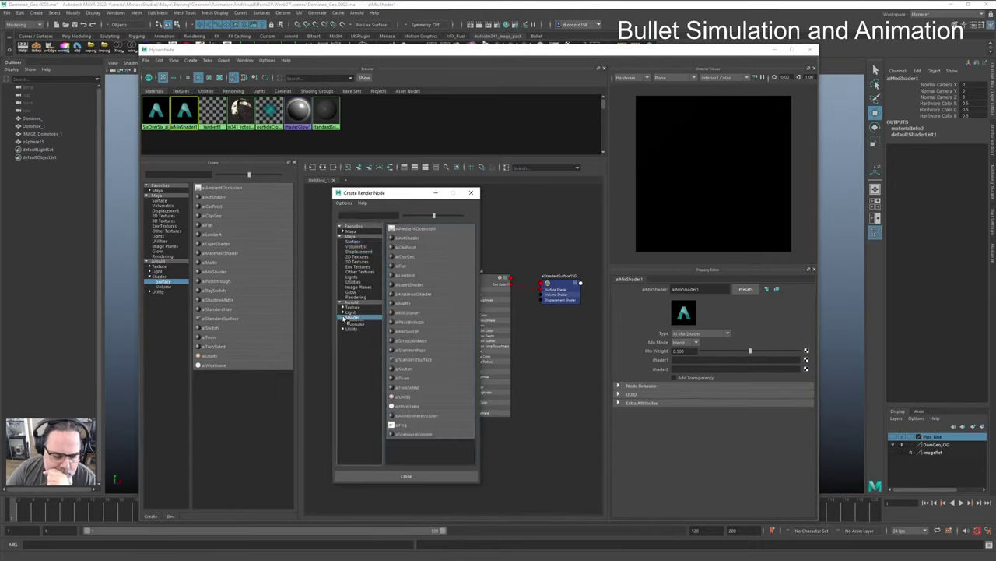
{"action": "left_click", "coordinate": [355, 241]}
{"action": "left_click", "coordinate": [358, 257]}
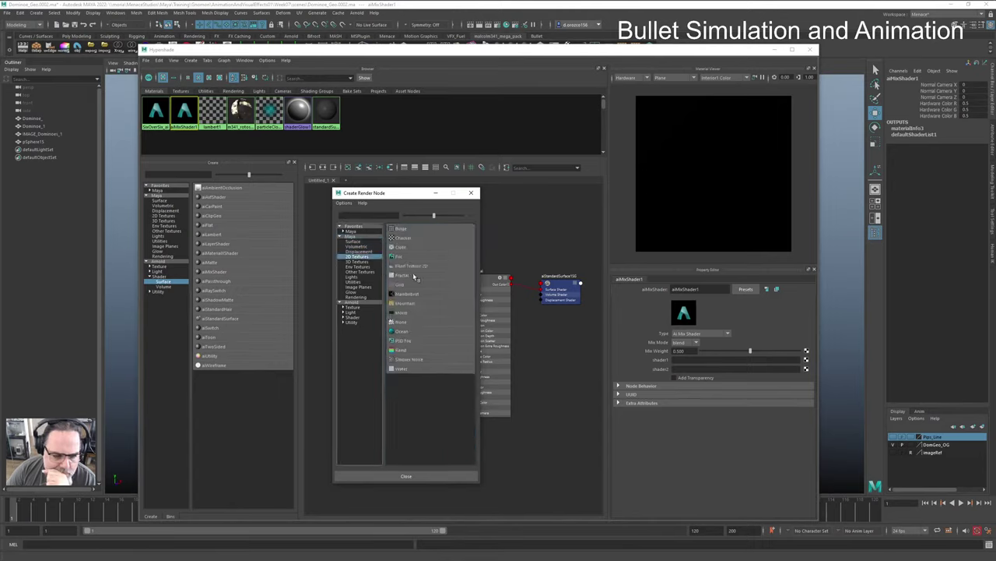
{"action": "left_click", "coordinate": [401, 260]}
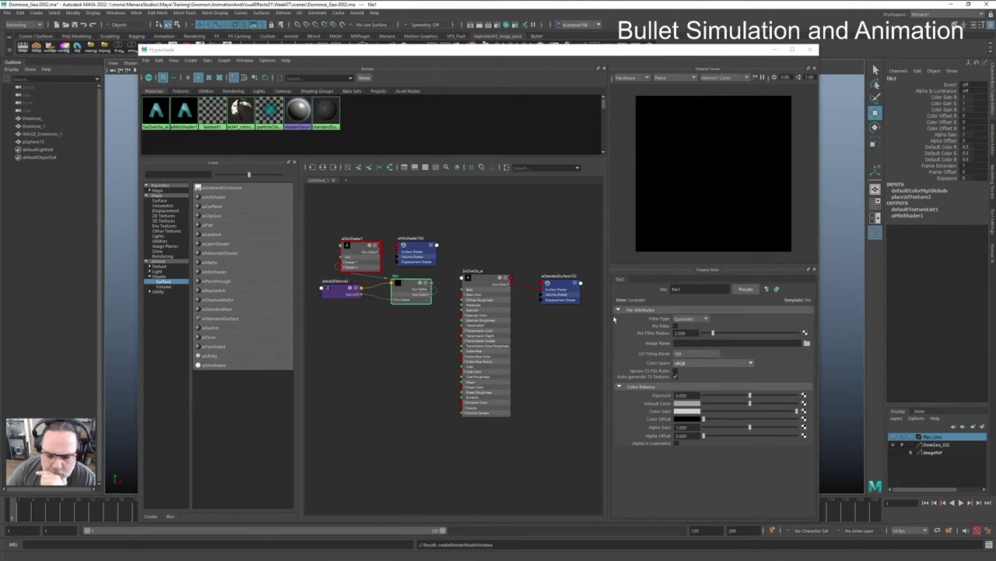
{"action": "left_click", "coordinate": [806, 342]}
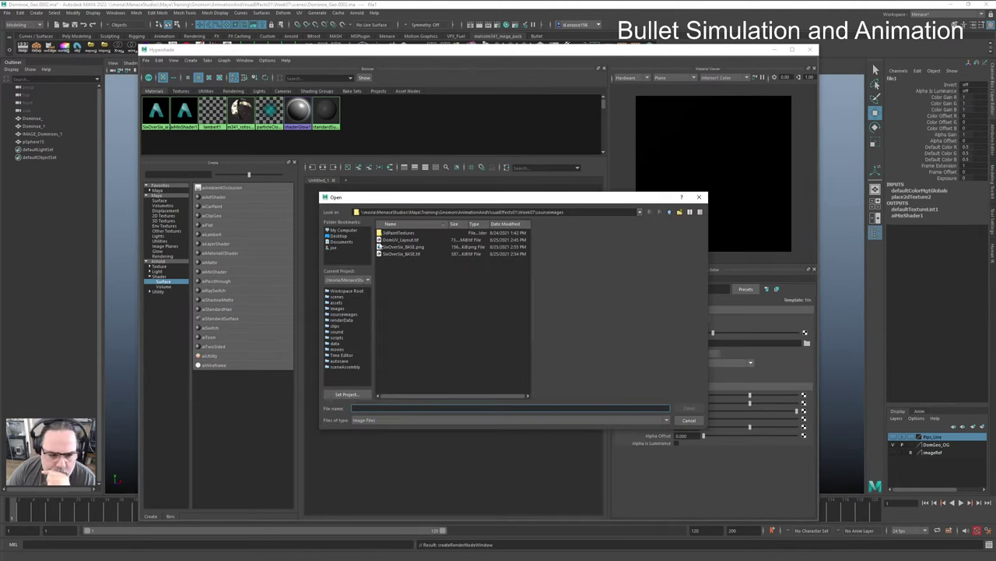
{"action": "left_click", "coordinate": [400, 247]}
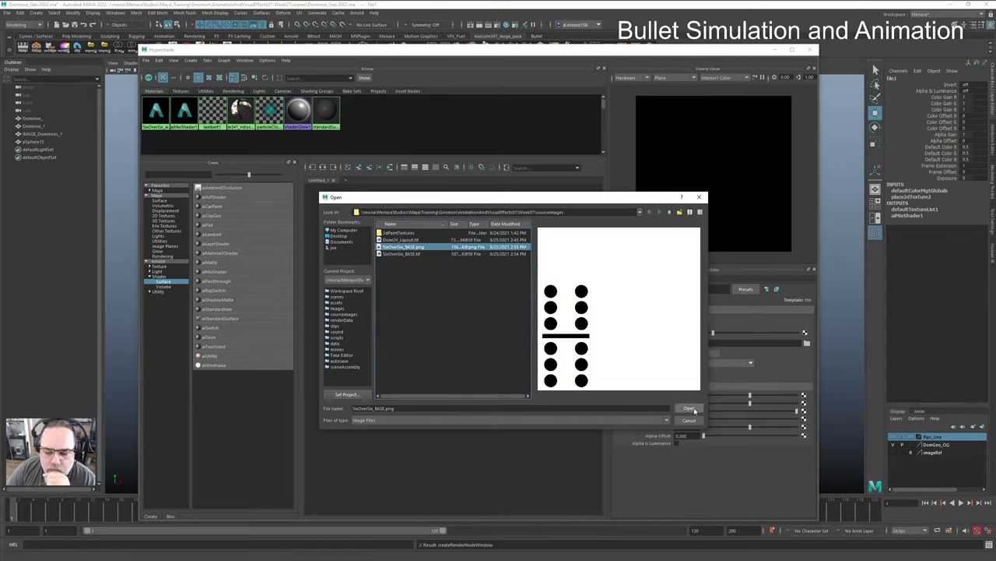
{"action": "left_click", "coordinate": [404, 255]}
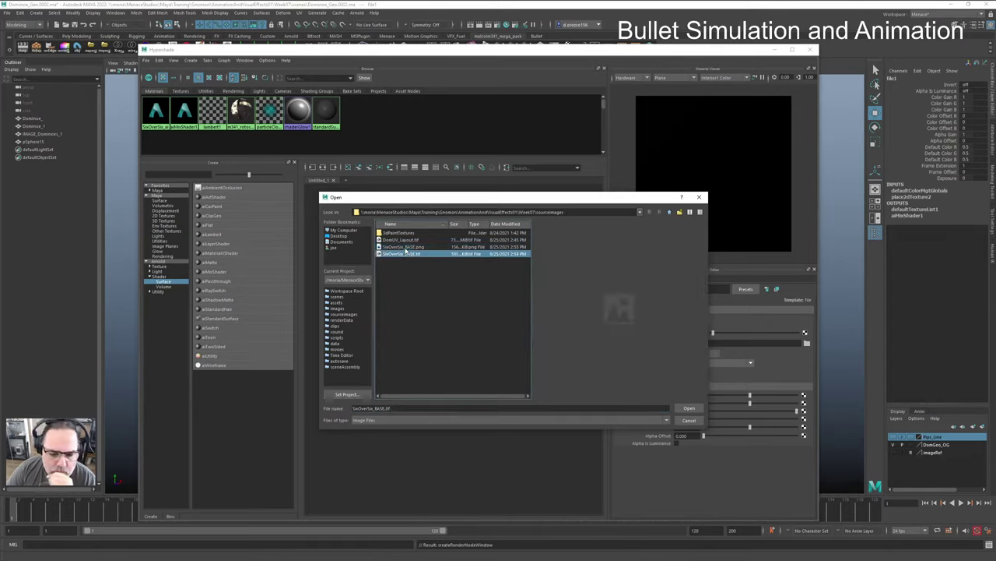
{"action": "left_click", "coordinate": [689, 408]}
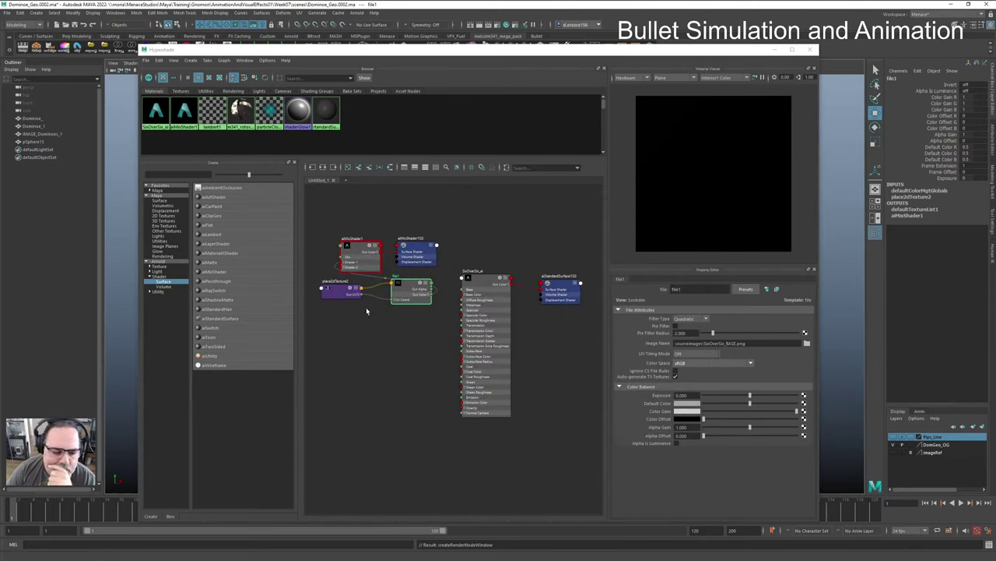
Step: Place the SixOverSix_BASE.png file node beside aiMixShader1 and rename it Pips
{"action": "scroll", "coordinate": [545, 270], "scroll_direction": "down", "scroll_amount": 3}
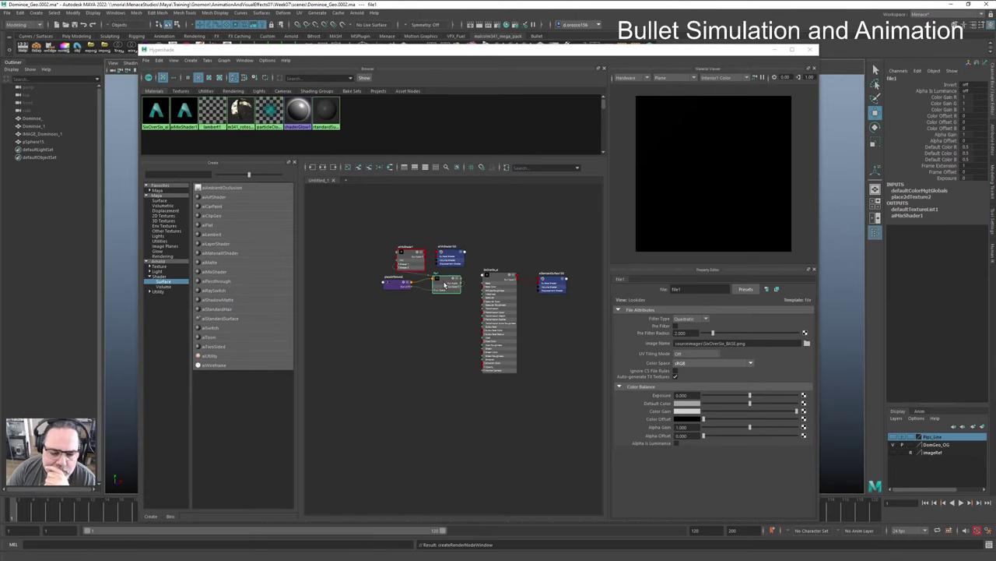
{"action": "left_click_drag", "start_coordinate": [444, 285], "coordinate": [323, 261]}
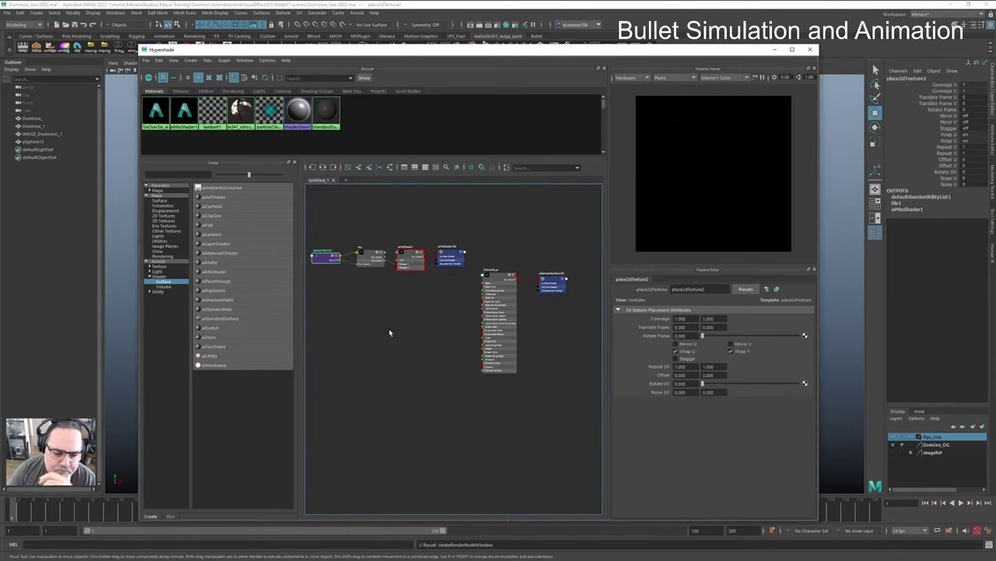
{"action": "scroll", "coordinate": [390, 333], "scroll_direction": "up", "scroll_amount": 4}
{"action": "middle_click_drag", "start_coordinate": [400, 320], "coordinate": [454, 416], "text": "alt"}
{"action": "left_click", "coordinate": [477, 307]}
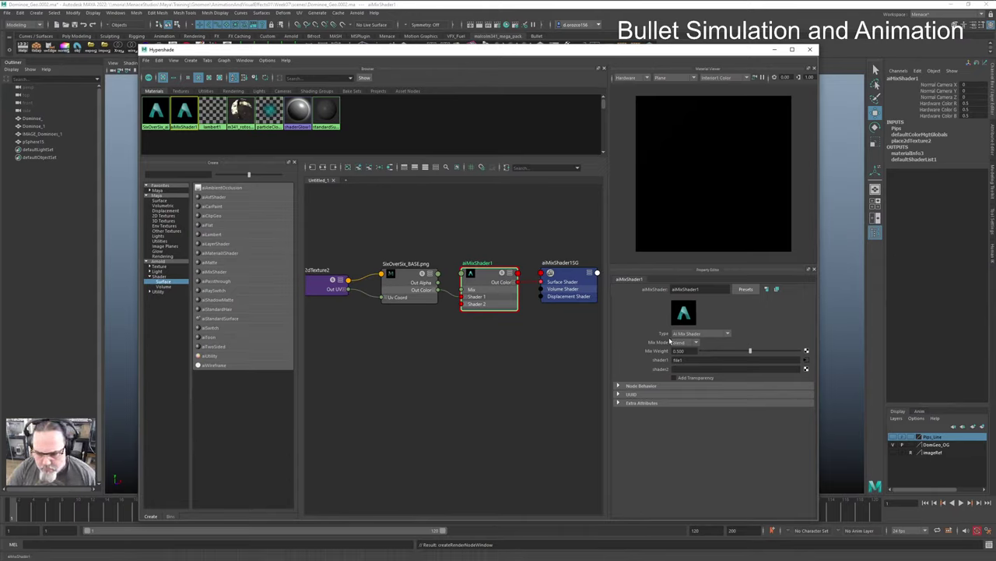
{"action": "double_click", "coordinate": [414, 264]}
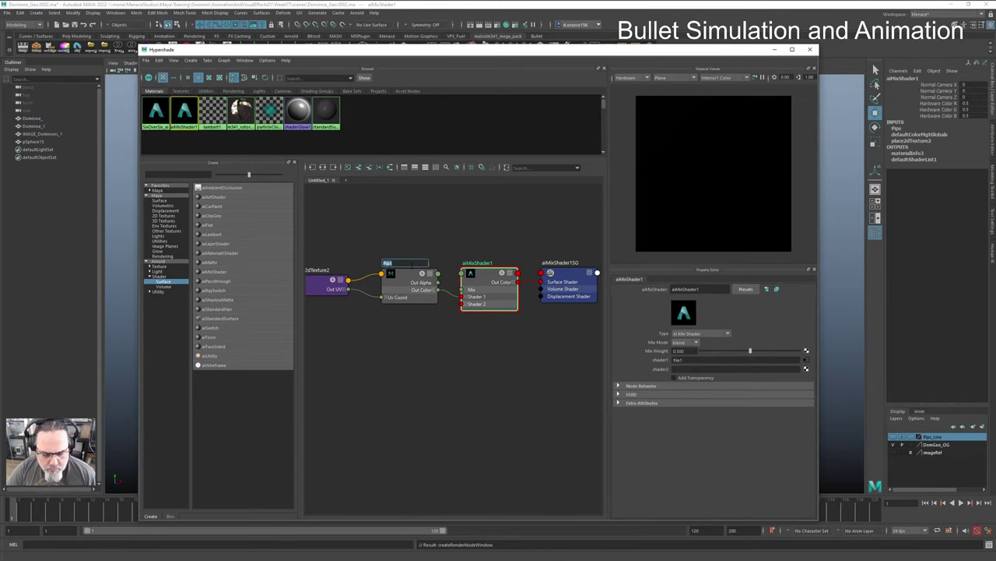
{"action": "left_click", "coordinate": [402, 356]}
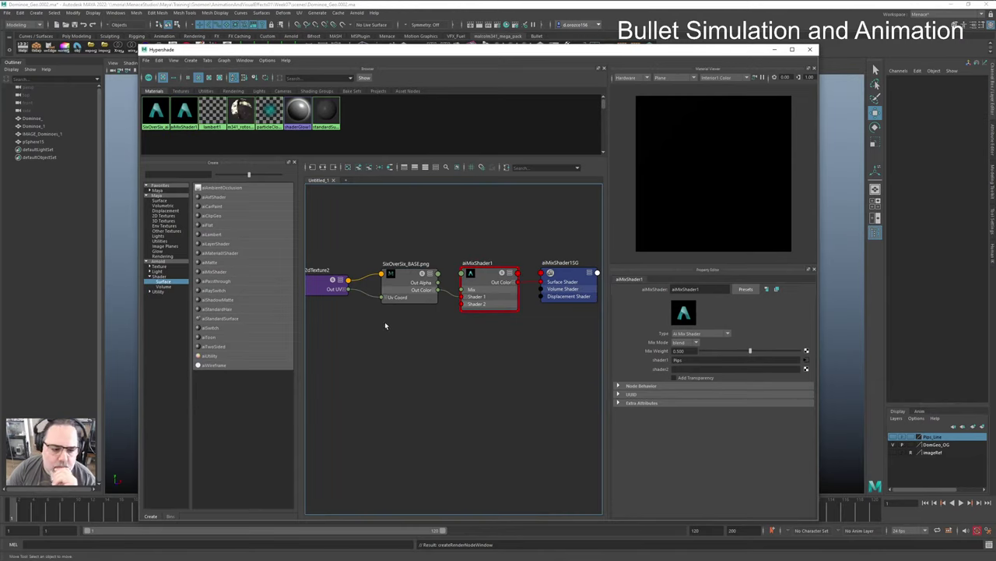
{"action": "left_click", "coordinate": [479, 278]}
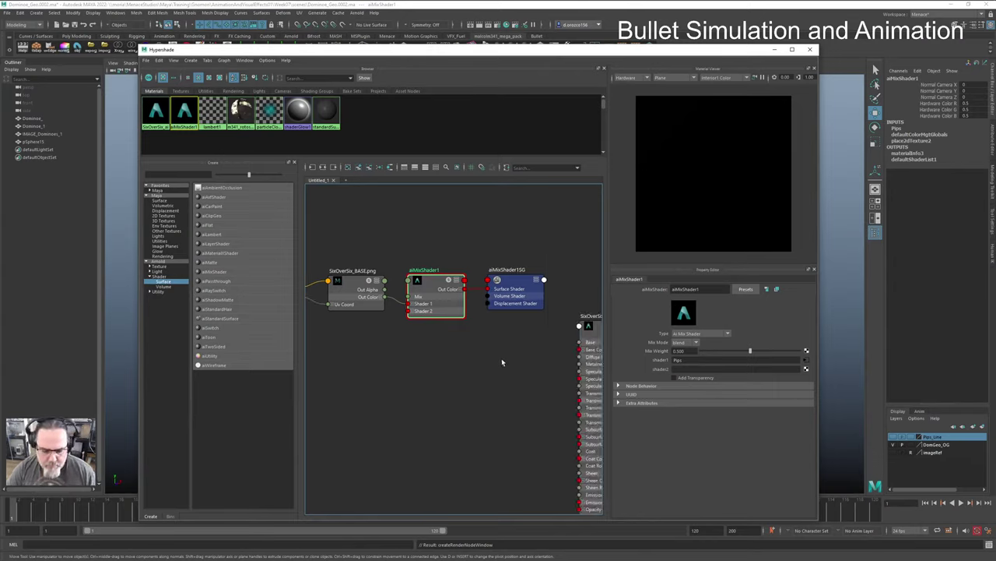
Step: Bring SixOverSix_ai into the graph and expand aiMixShader1SG to show every port
{"action": "middle_click_drag", "start_coordinate": [503, 354], "coordinate": [454, 345], "text": "alt"}
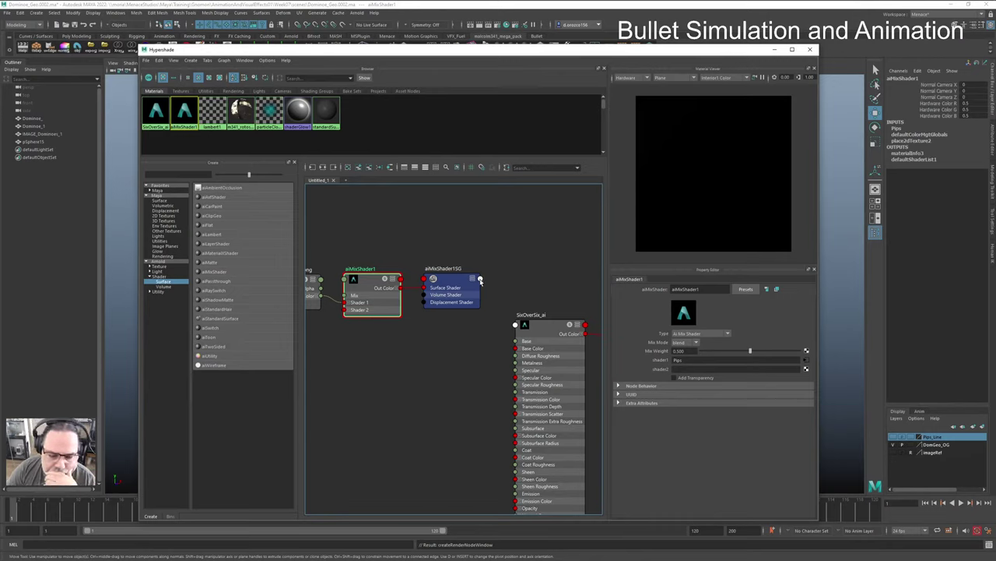
{"action": "right_click", "coordinate": [481, 281]}
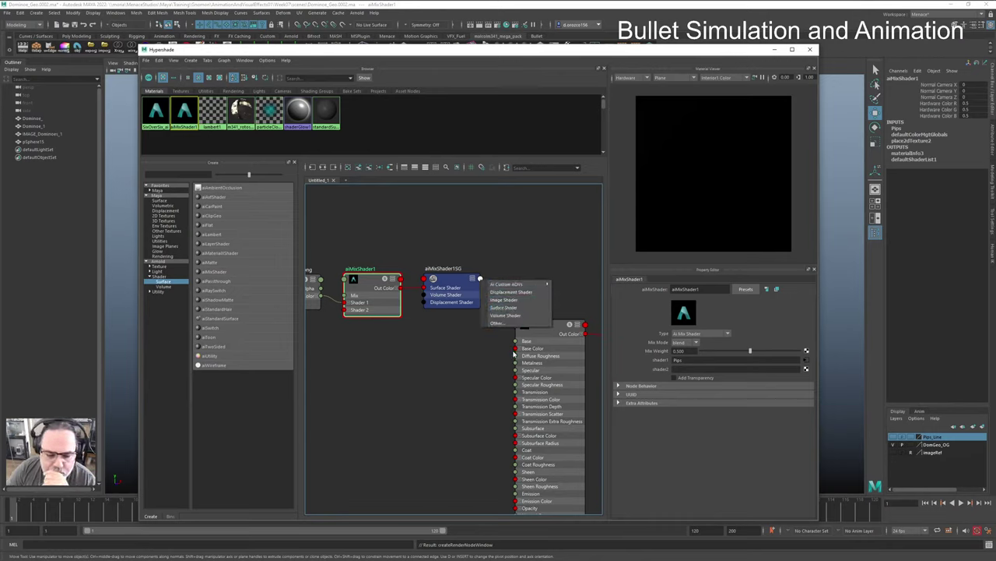
{"action": "left_click", "coordinate": [464, 330]}
{"action": "right_click", "coordinate": [480, 281]}
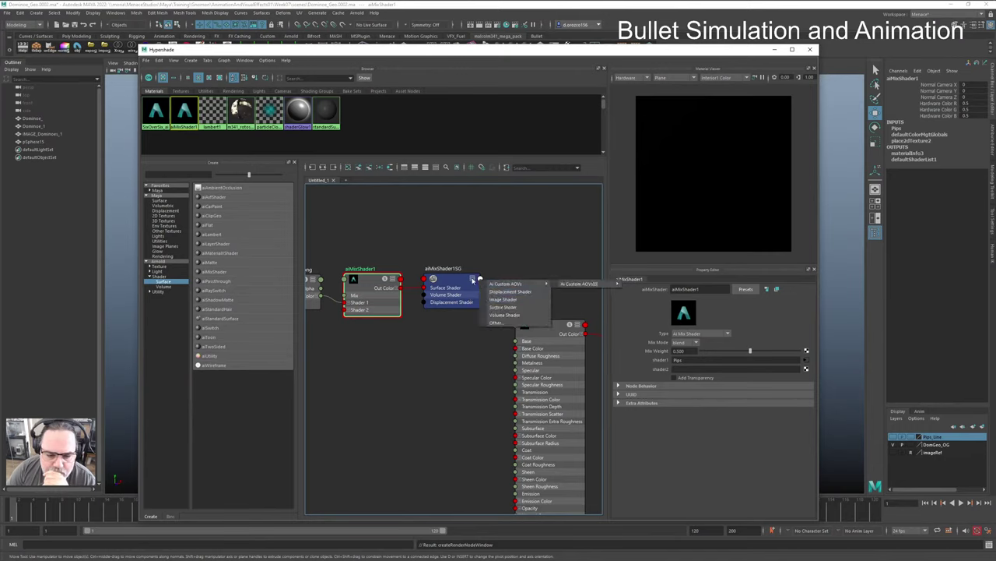
{"action": "left_click", "coordinate": [472, 279]}
{"action": "left_click", "coordinate": [473, 279]}
{"action": "left_click", "coordinate": [473, 279]}
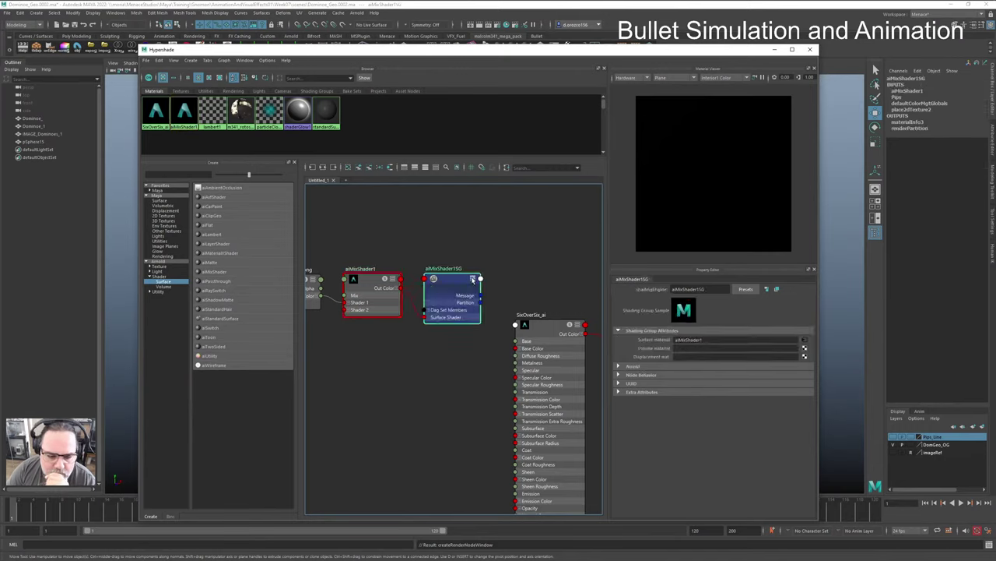
{"action": "left_click", "coordinate": [472, 280]}
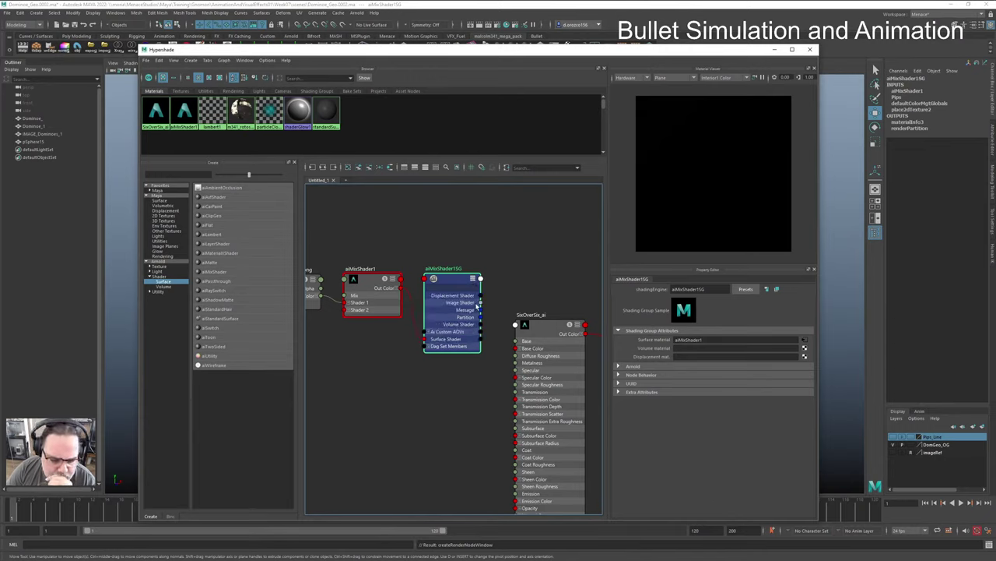
Step: Remove the mistaken image-shader link from aiMixShader1SG to SixOverSix_ai's Base Color
{"action": "left_click_drag", "start_coordinate": [481, 304], "coordinate": [520, 352]}
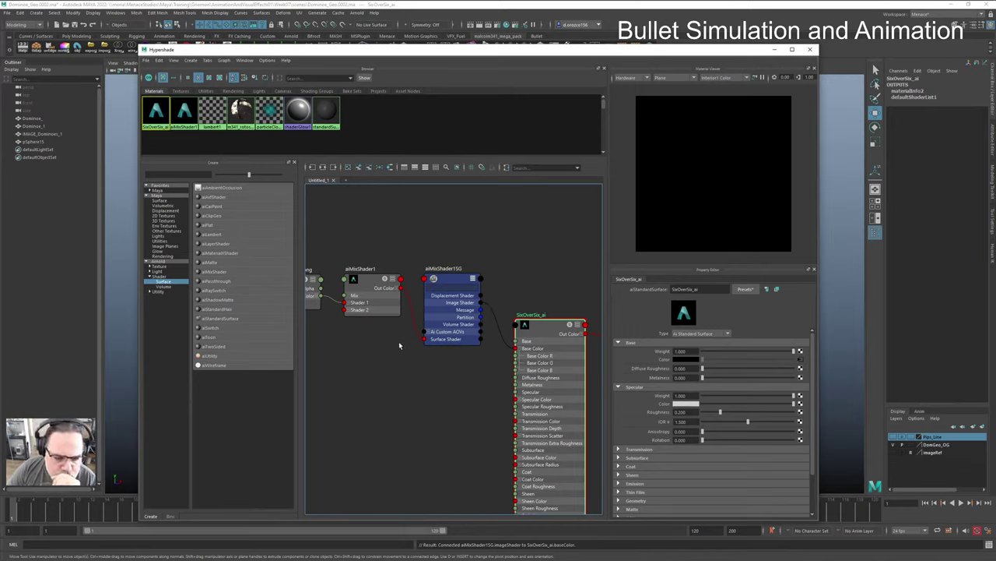
{"action": "middle_click_drag", "start_coordinate": [392, 353], "coordinate": [435, 310], "text": "alt"}
{"action": "left_click", "coordinate": [550, 302]}
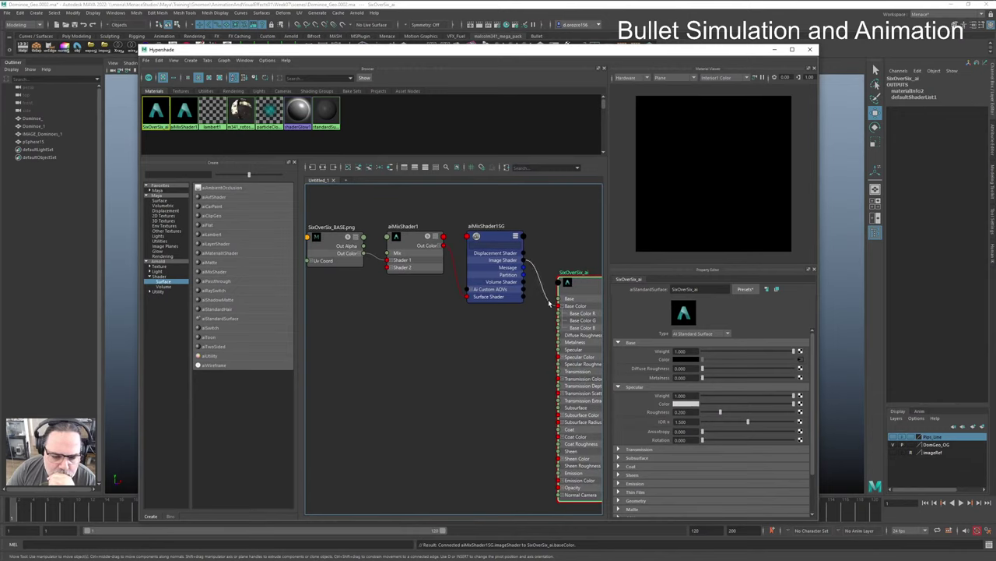
{"action": "key", "text": "Delete"}
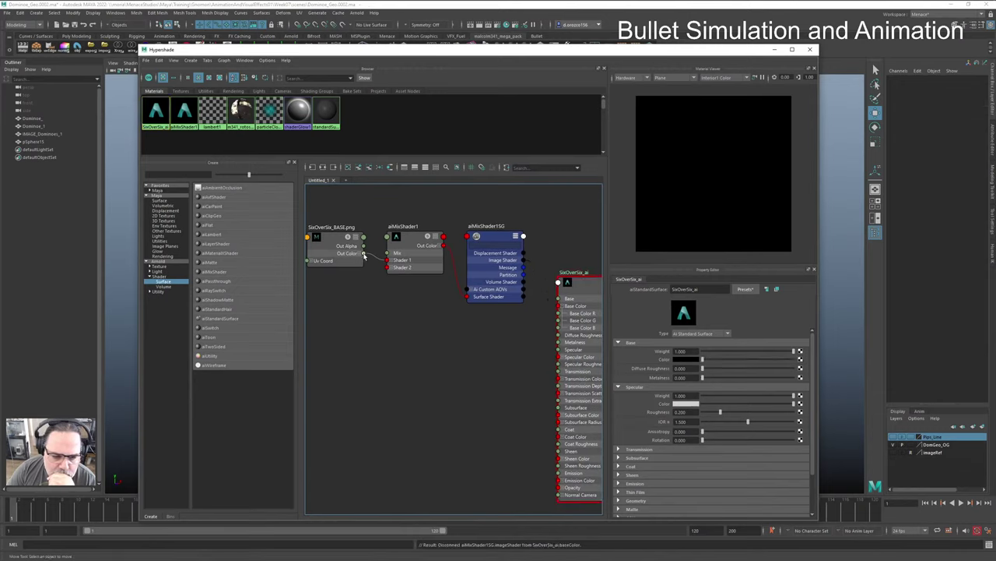
Step: Move the place2dTexture2 and Pips nodes beside SixOverSix_ai and connect Pips Out Color to Base Color
{"action": "left_click_drag", "start_coordinate": [364, 257], "coordinate": [421, 333]}
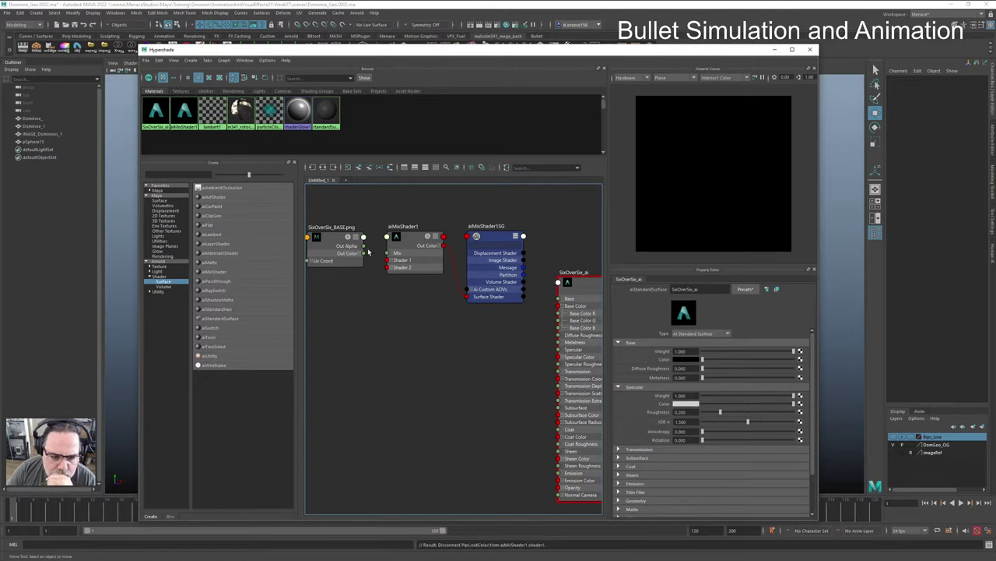
{"action": "left_click_drag", "start_coordinate": [364, 253], "coordinate": [556, 307]}
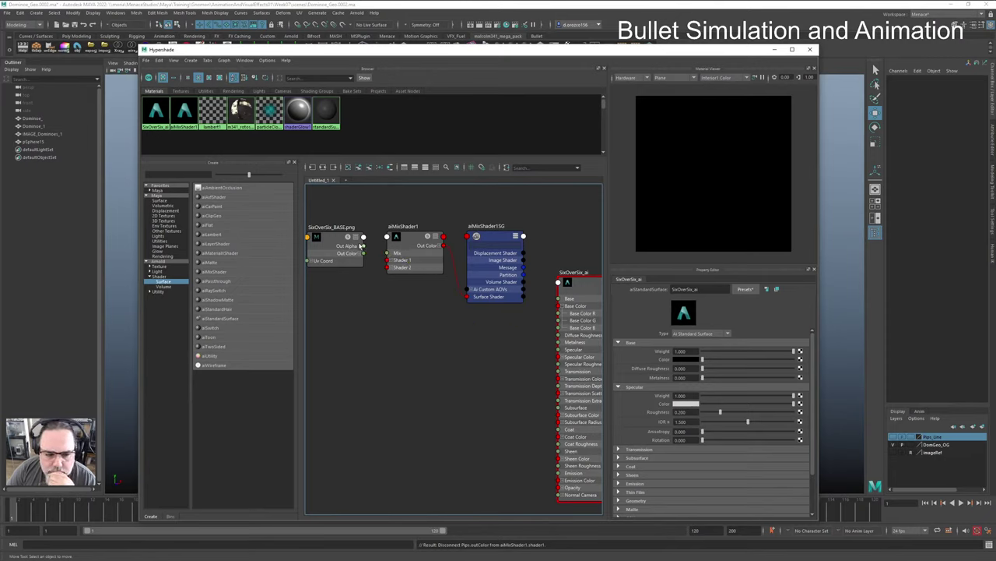
{"action": "mouse_move", "coordinate": [387, 259]}
{"action": "left_mouse_down"}
{"action": "mouse_move", "coordinate": [485, 279]}
{"action": "mouse_move", "coordinate": [425, 281]}
{"action": "mouse_move", "coordinate": [406, 295]}
{"action": "left_mouse_up"}
{"action": "mouse_move", "coordinate": [400, 301]}
{"action": "middle_mouse_down", "text": "alt"}
{"action": "mouse_move", "coordinate": [501, 304]}
{"action": "mouse_move", "coordinate": [391, 292]}
{"action": "middle_mouse_up", "text": "alt"}
{"action": "scroll", "coordinate": [490, 305], "scroll_direction": "down", "scroll_amount": 4}
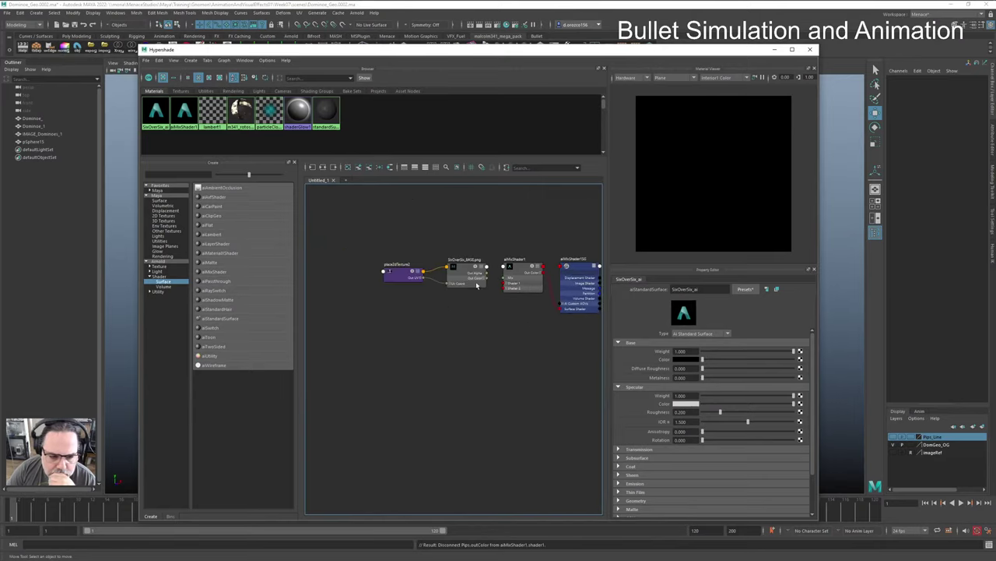
{"action": "left_click_drag", "start_coordinate": [492, 225], "coordinate": [509, 359]}
{"action": "middle_click_drag", "start_coordinate": [545, 327], "coordinate": [422, 315], "text": "alt"}
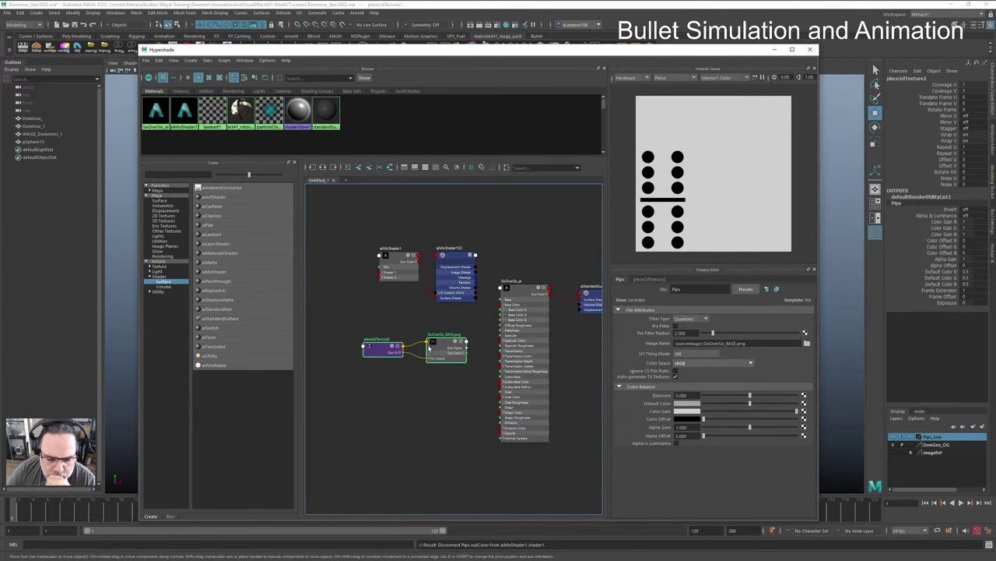
{"action": "left_click_drag", "start_coordinate": [444, 345], "coordinate": [502, 299]}
{"action": "left_click_drag", "start_coordinate": [474, 333], "coordinate": [506, 307]}
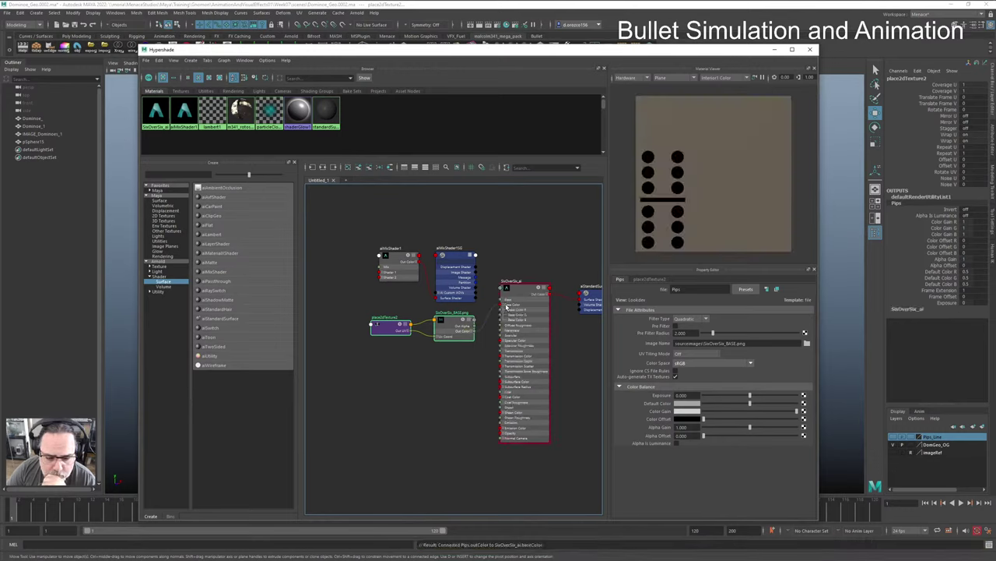
Step: Connect the Pips Out Alpha to SixOverSix_ai's Base weight
{"action": "scroll", "coordinate": [481, 348], "scroll_direction": "up", "scroll_amount": 5}
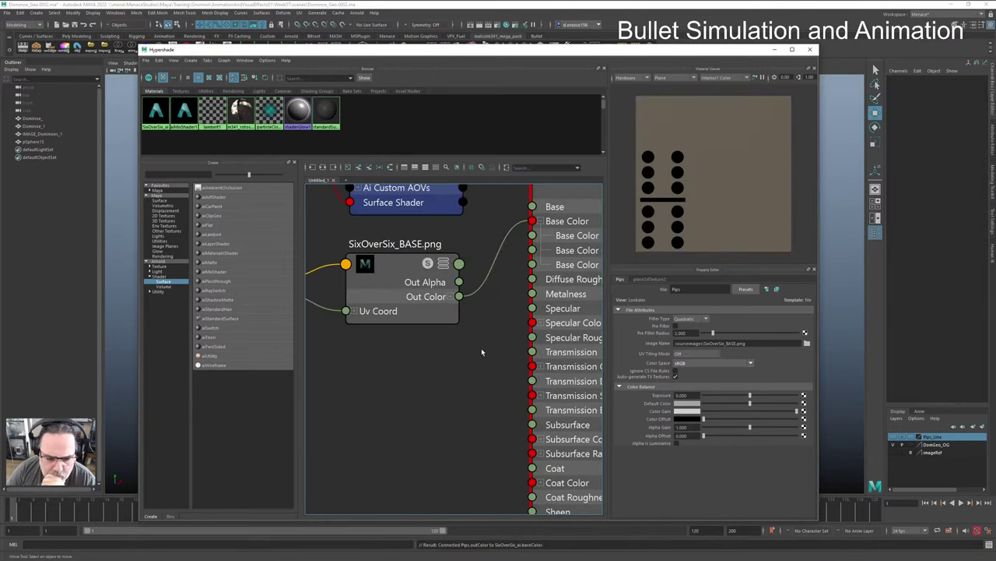
{"action": "middle_click_drag", "start_coordinate": [485, 327], "coordinate": [406, 364], "text": "alt"}
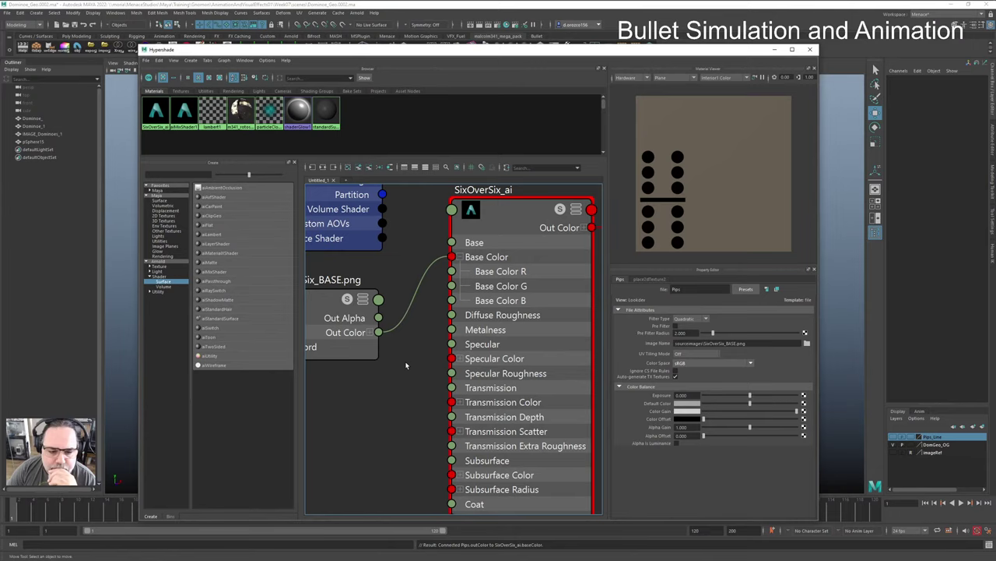
{"action": "left_click", "coordinate": [366, 320]}
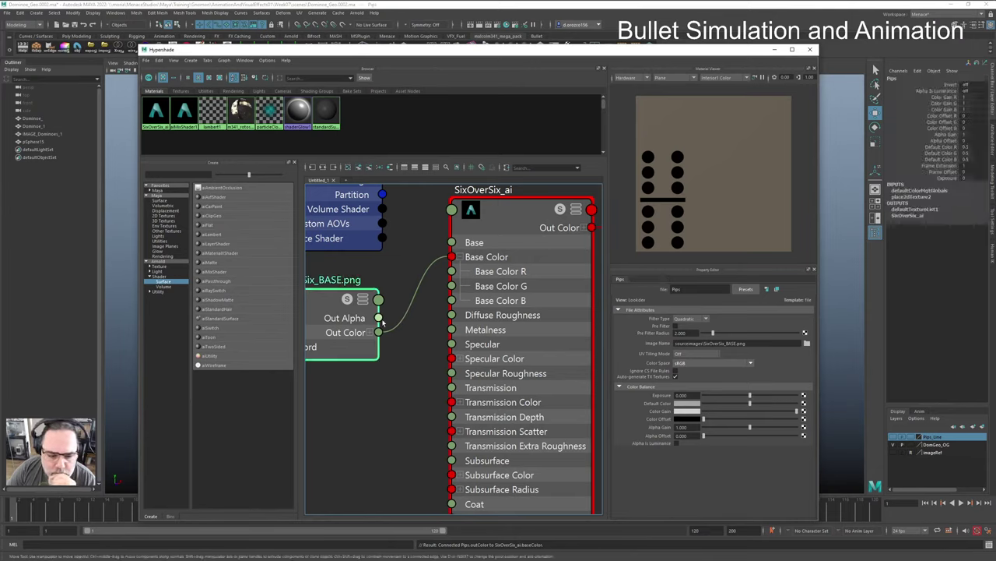
{"action": "left_click_drag", "start_coordinate": [379, 319], "coordinate": [454, 246]}
{"action": "left_click", "coordinate": [489, 245]}
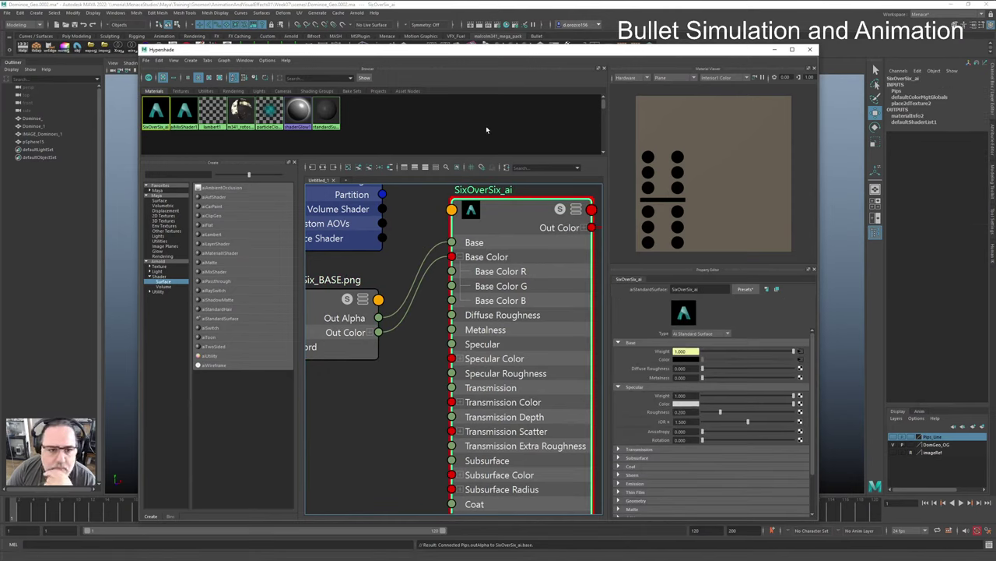
{"action": "left_click_drag", "start_coordinate": [489, 53], "coordinate": [995, 296]}
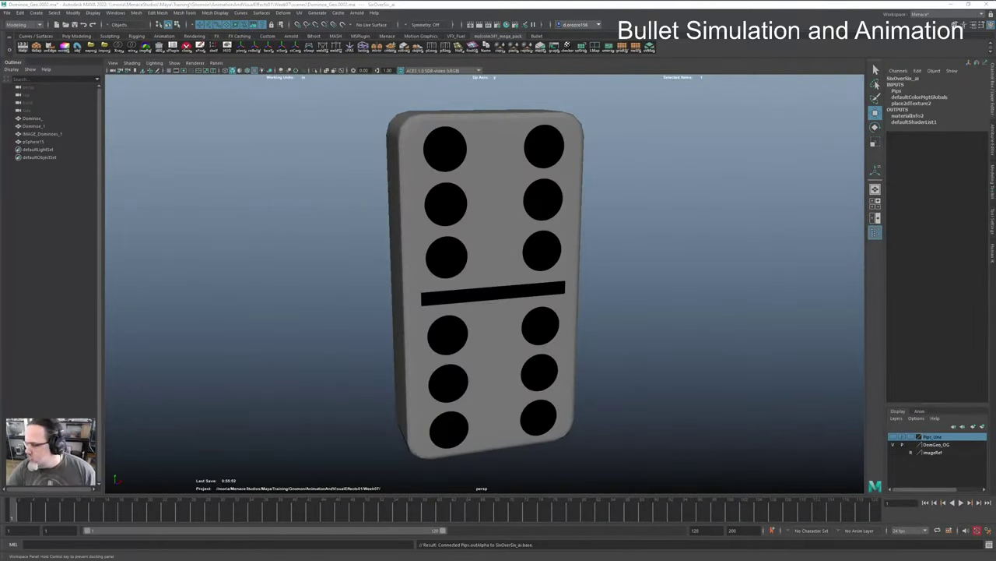
Step: Orbit so the domino faces the camera, deselect all, and move the Hypershade window left
{"action": "left_click_drag", "start_coordinate": [758, 247], "coordinate": [524, 325], "text": "alt"}
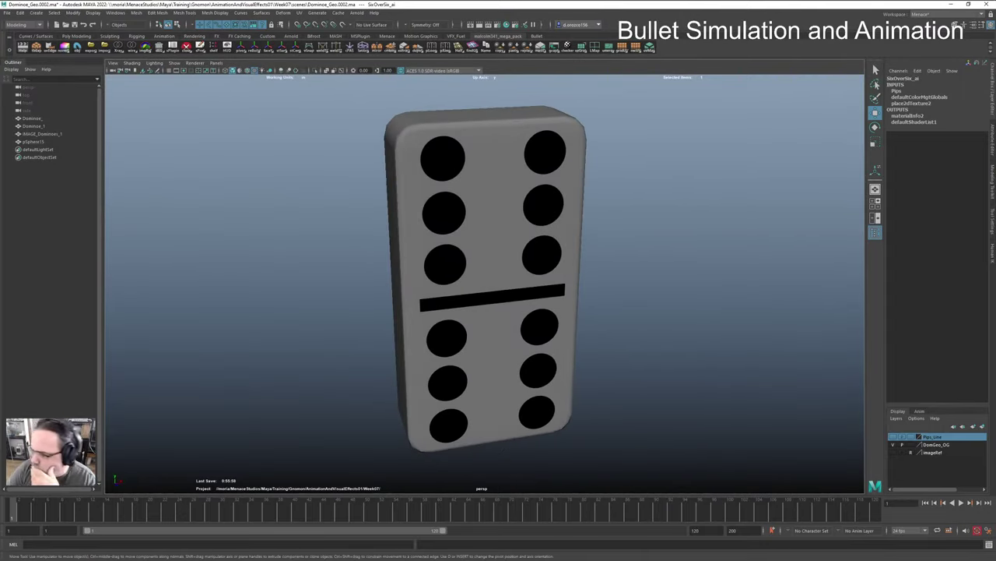
{"action": "left_click", "coordinate": [874, 79]}
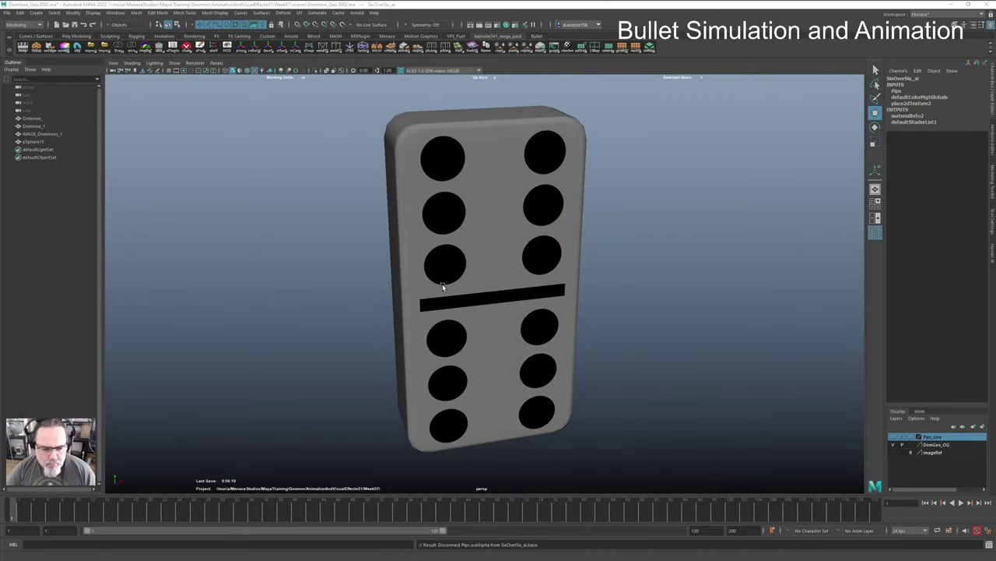
{"action": "left_click_drag", "start_coordinate": [444, 285], "coordinate": [416, 286], "text": "alt"}
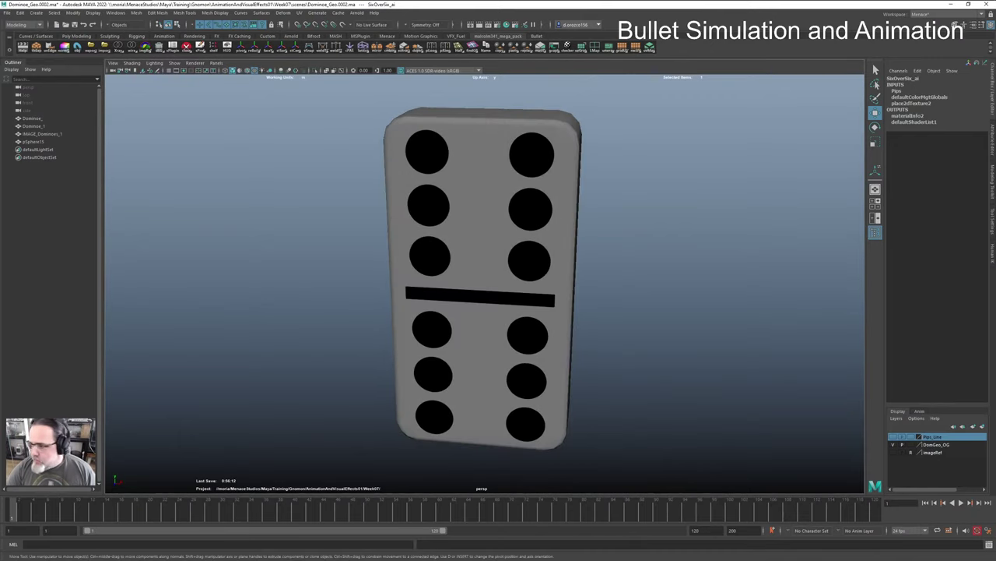
{"action": "left_click_drag", "start_coordinate": [874, 79], "coordinate": [388, 56]}
{"action": "scroll", "coordinate": [410, 366], "scroll_direction": "down", "scroll_amount": 5}
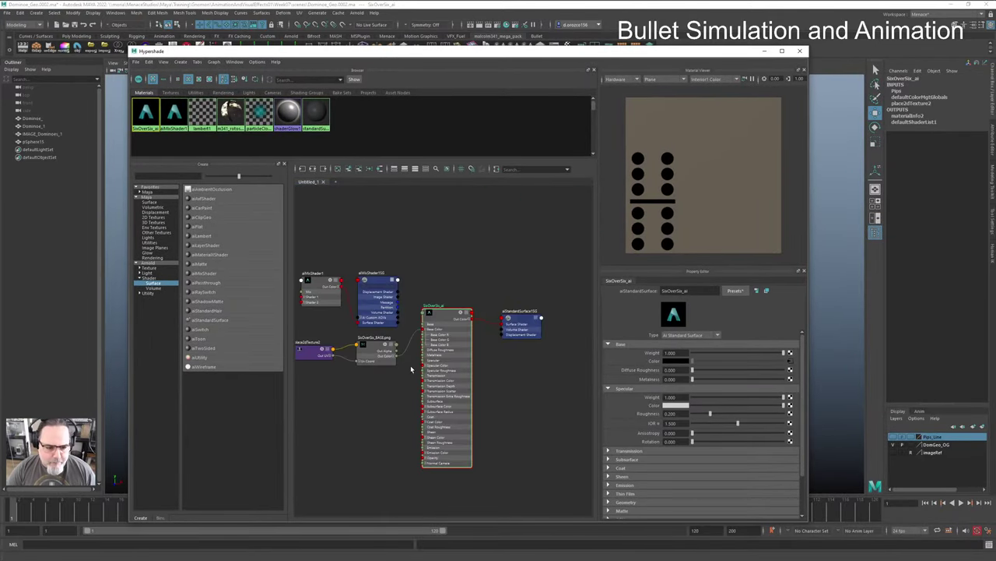
Step: Delete aiMixShader1 and aiMixShader1SG, then move the Pips texture nodes up
{"action": "left_click_drag", "start_coordinate": [310, 313], "coordinate": [405, 266]}
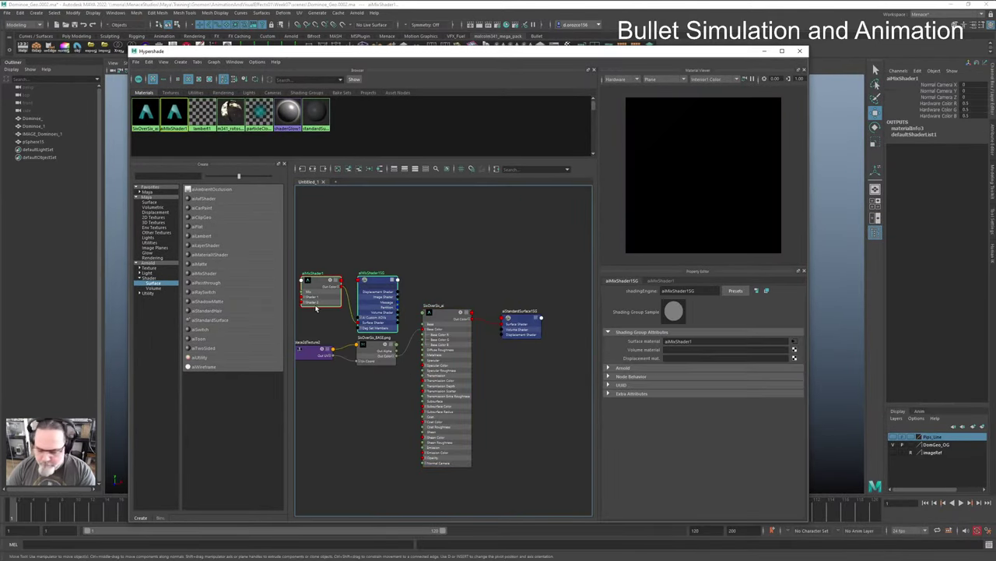
{"action": "key", "text": "Delete"}
{"action": "middle_click_drag", "start_coordinate": [355, 405], "coordinate": [394, 367], "text": "alt"}
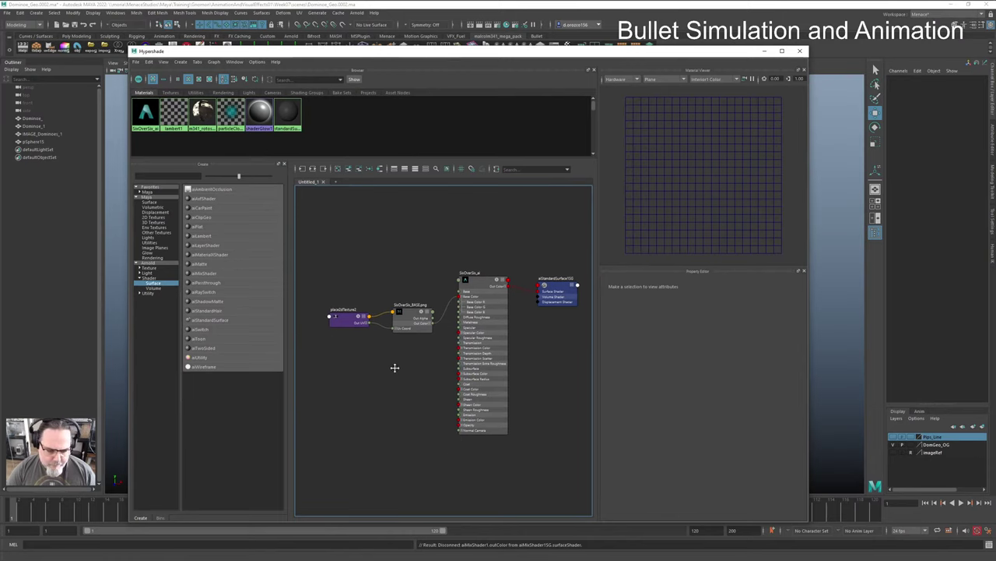
{"action": "left_click_drag", "start_coordinate": [432, 260], "coordinate": [335, 327]}
{"action": "left_click_drag", "start_coordinate": [409, 313], "coordinate": [414, 275]}
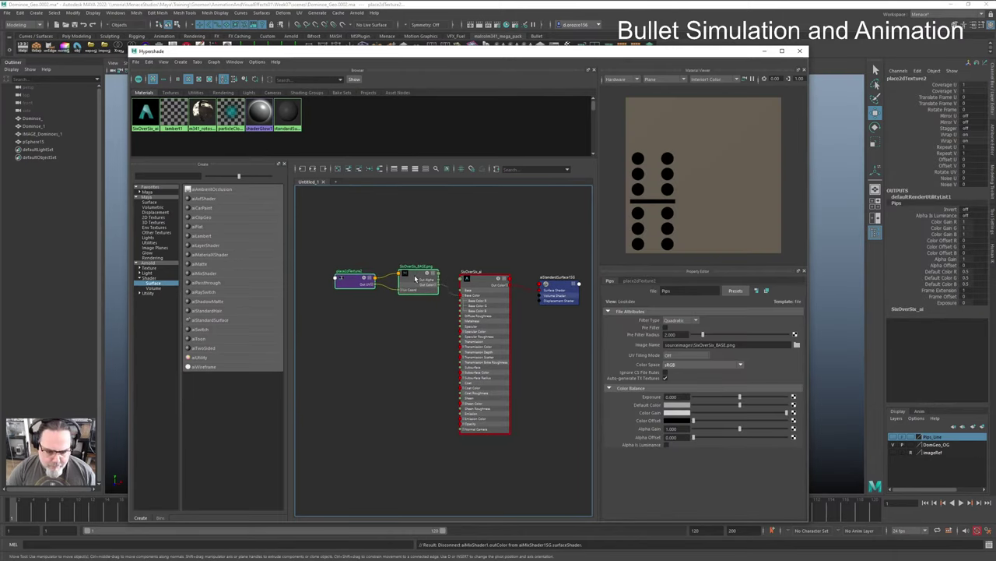
Step: Add a new empty File texture node from the 2D Textures list
{"action": "left_click", "coordinate": [401, 362]}
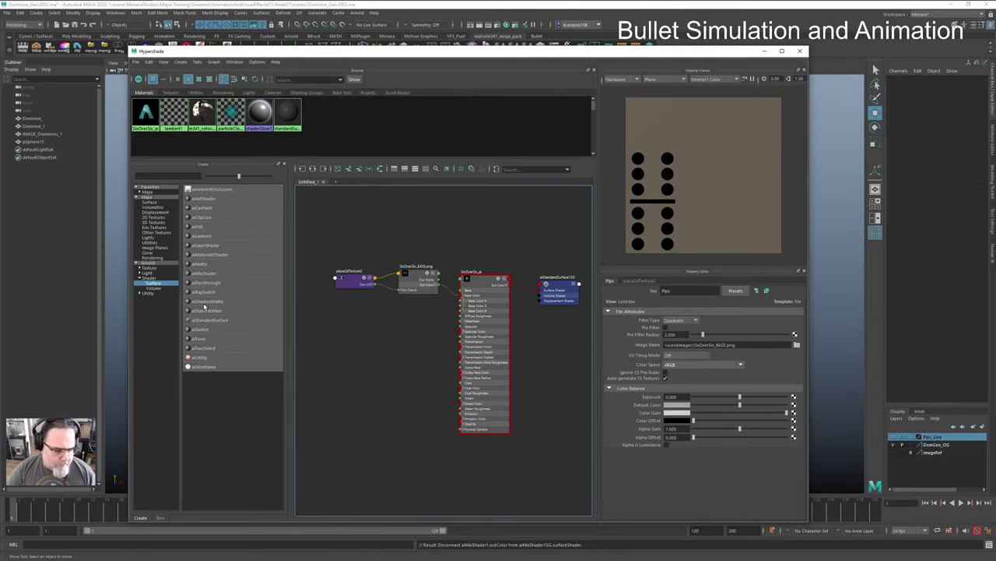
{"action": "left_click", "coordinate": [153, 216]}
{"action": "left_click", "coordinate": [197, 217]}
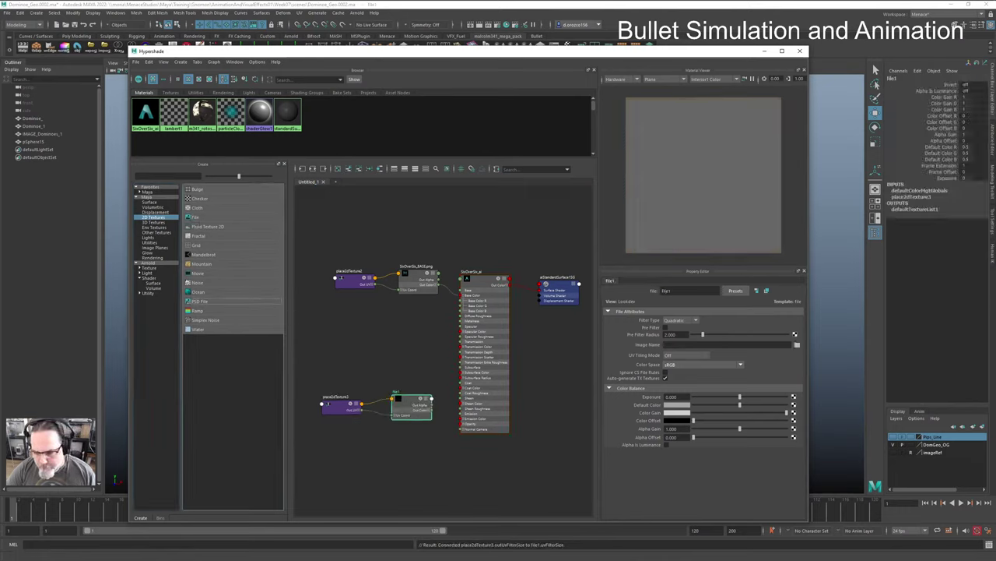
Step: Load SixOverSix_NORM.png from the images folder into file1 and wire it to SixOverSix_ai's Normal Camera
{"action": "left_click", "coordinate": [796, 344]}
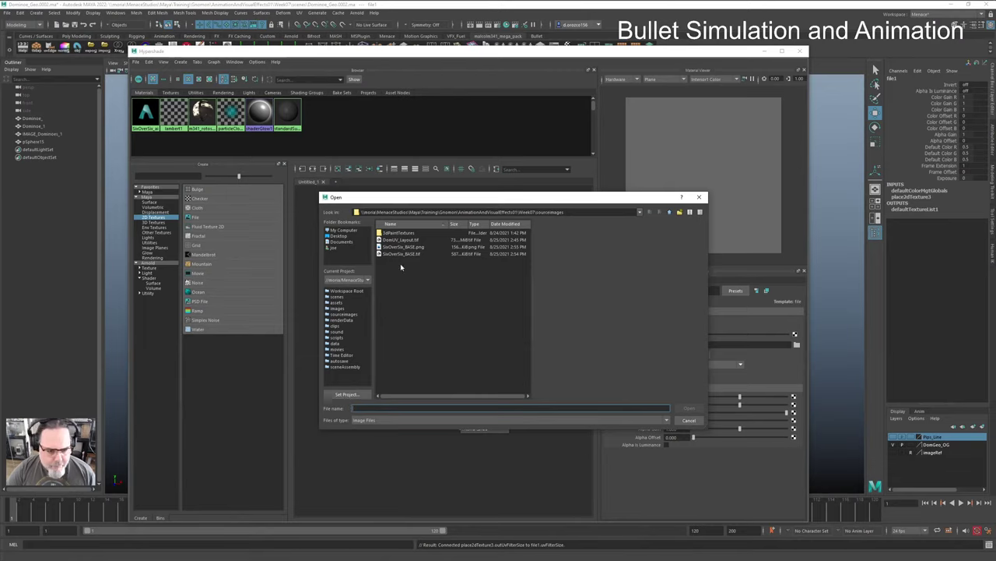
{"action": "left_click", "coordinate": [670, 211]}
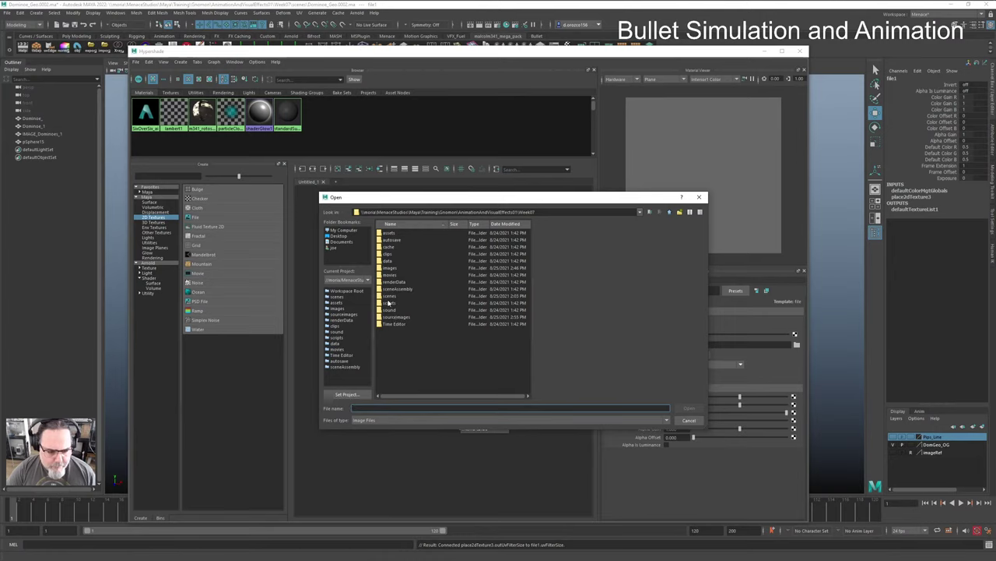
{"action": "double_click", "coordinate": [389, 269]}
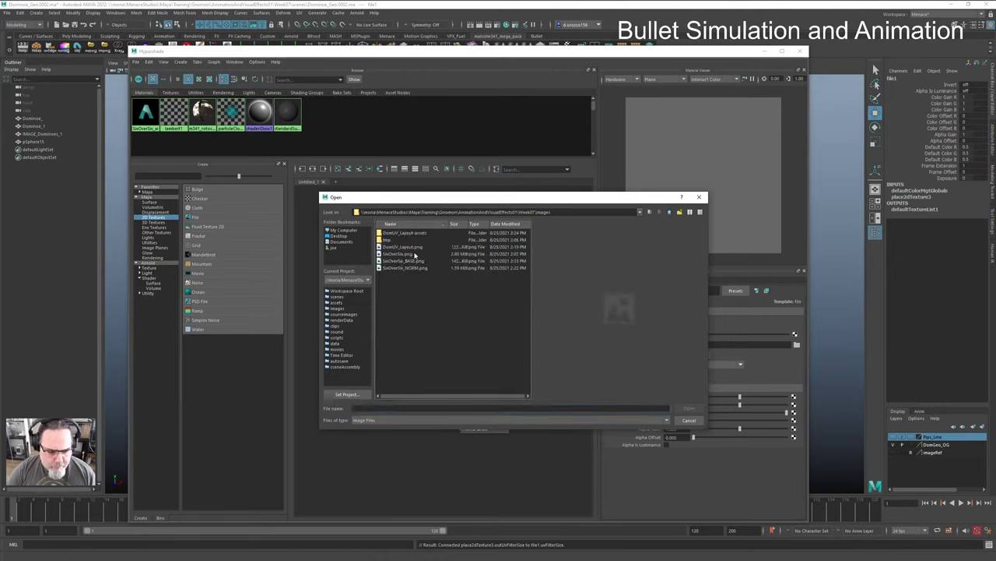
{"action": "left_click", "coordinate": [419, 267]}
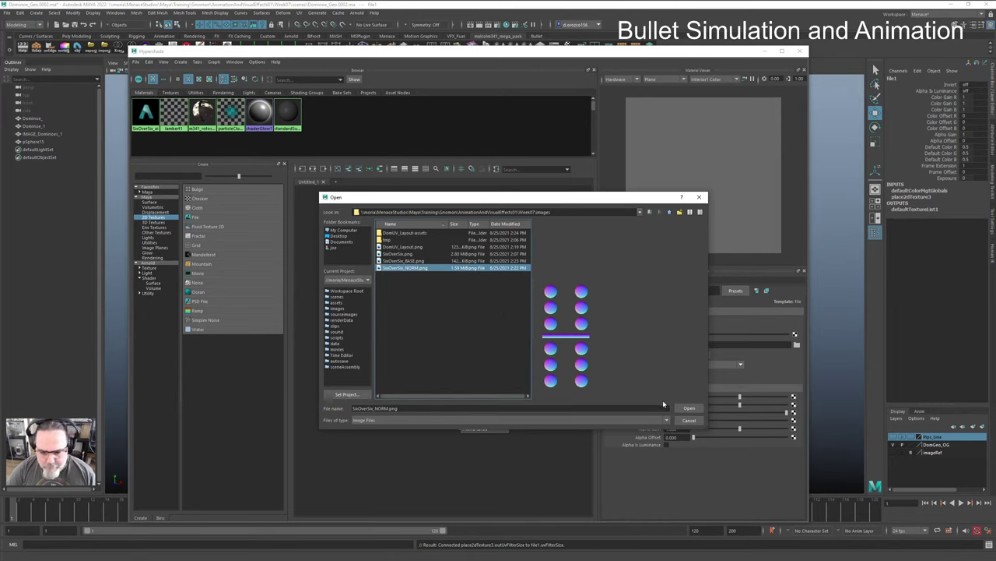
{"action": "left_click", "coordinate": [689, 408]}
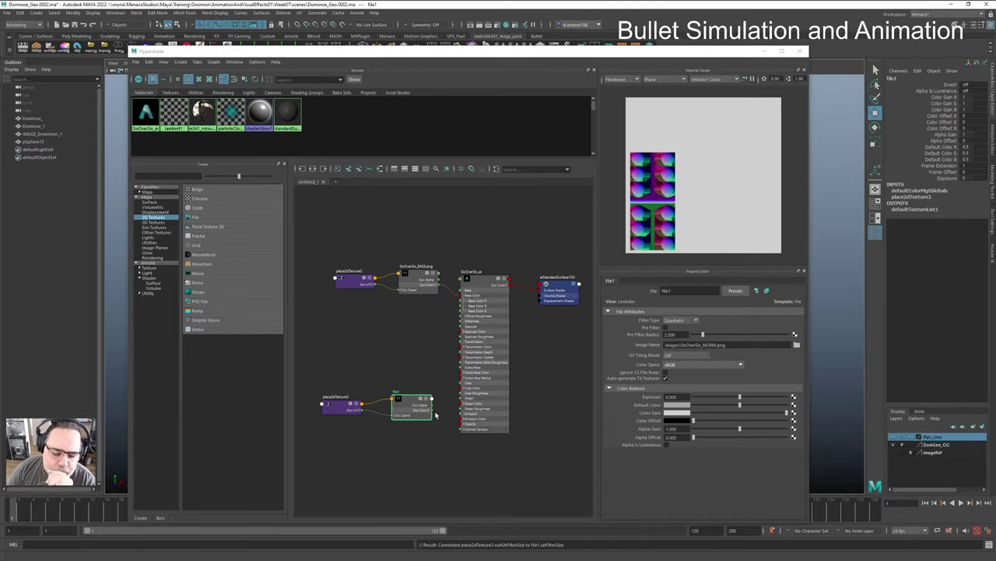
{"action": "left_click_drag", "start_coordinate": [432, 413], "coordinate": [462, 433]}
{"action": "left_click_drag", "start_coordinate": [463, 433], "coordinate": [466, 429]}
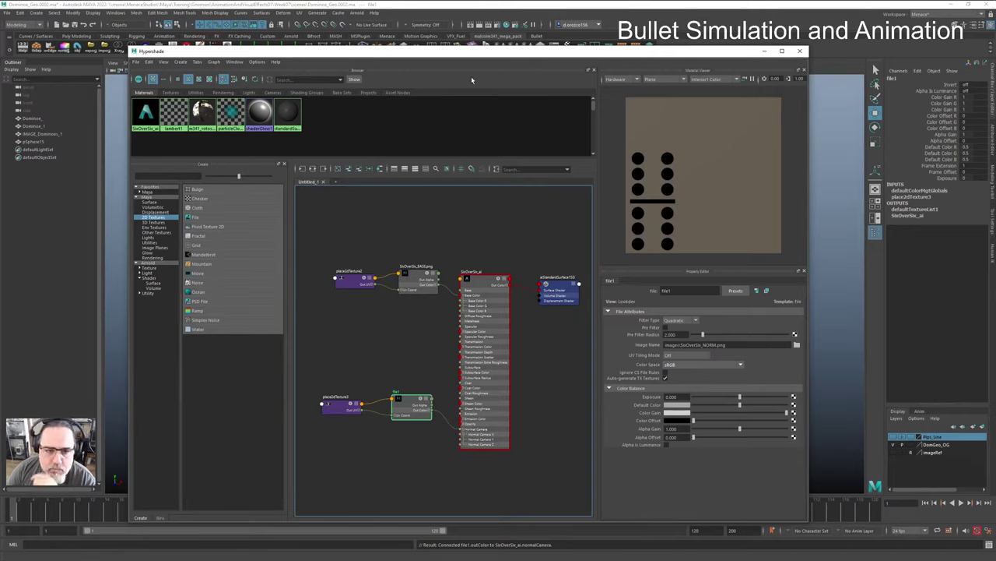
Step: Preview the material on a sphere rendered with Arnold, then dock away the Hypershade
{"action": "left_click", "coordinate": [662, 78]}
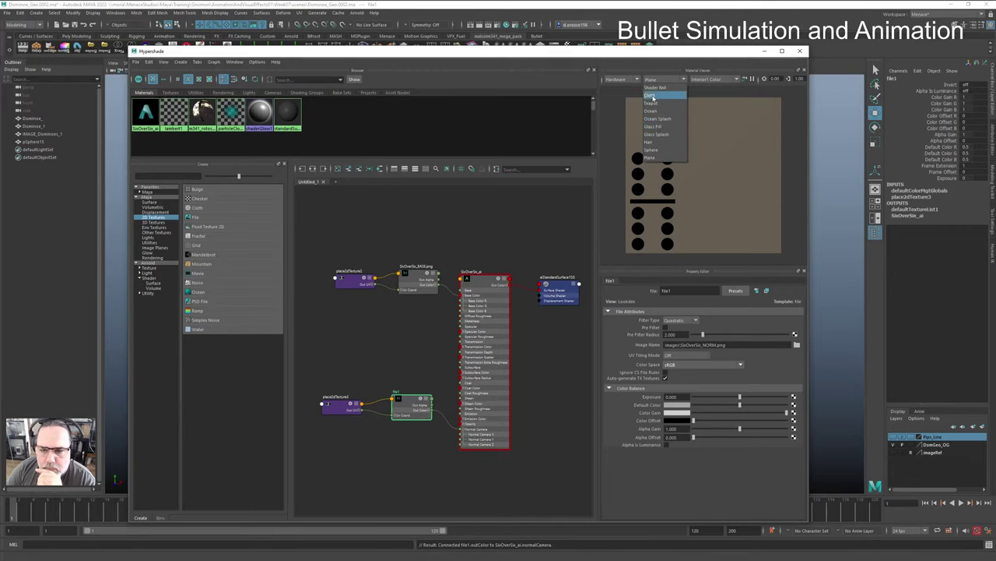
{"action": "left_click", "coordinate": [653, 87]}
{"action": "left_click", "coordinate": [652, 81]}
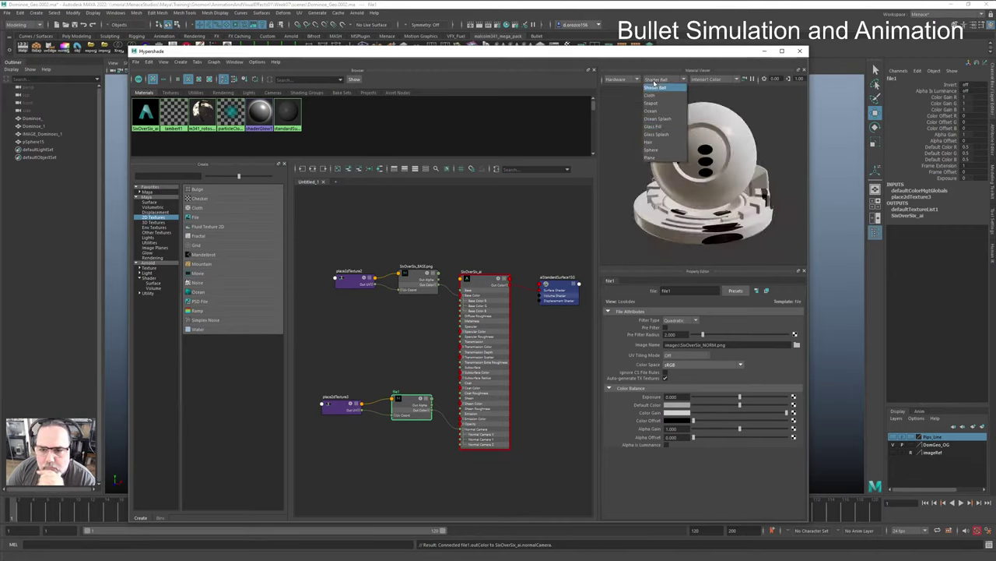
{"action": "left_click", "coordinate": [654, 151]}
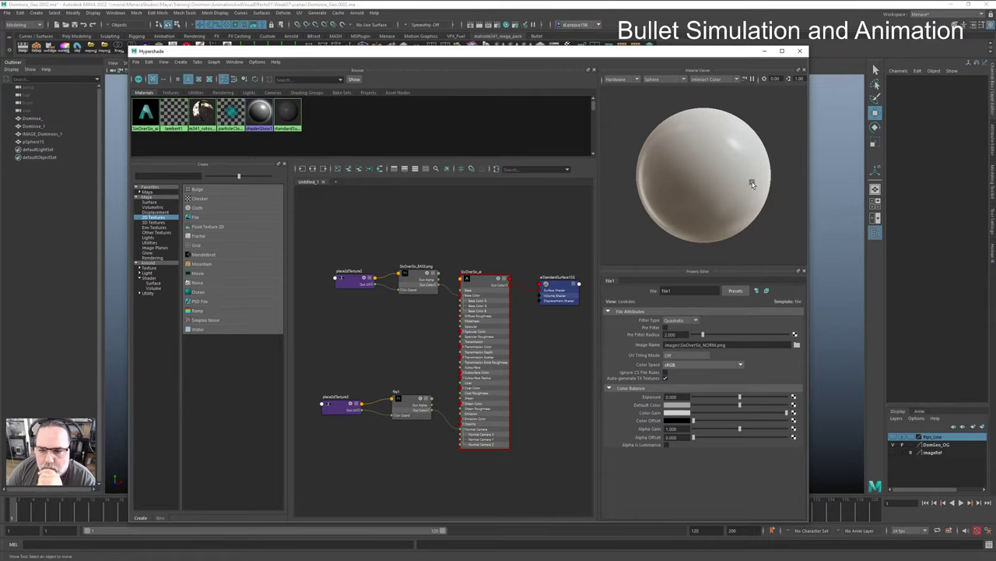
{"action": "left_click", "coordinate": [615, 80]}
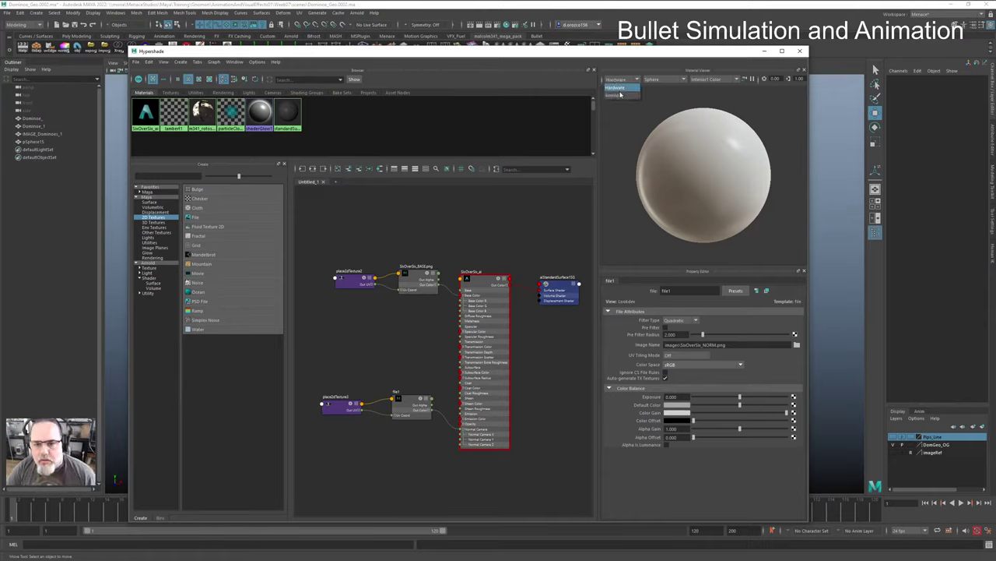
{"action": "left_click", "coordinate": [618, 95]}
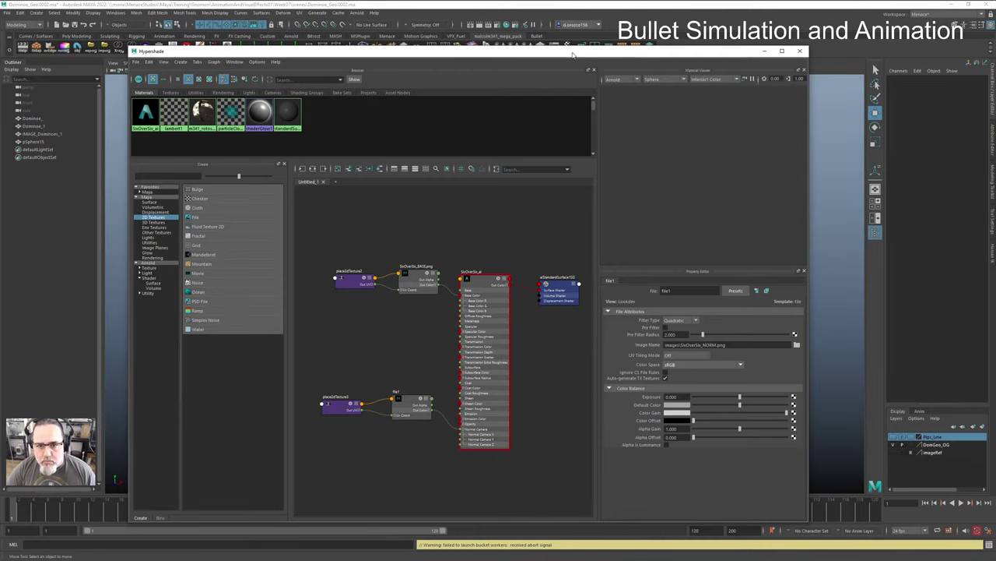
{"action": "left_click_drag", "start_coordinate": [576, 51], "coordinate": [965, 234]}
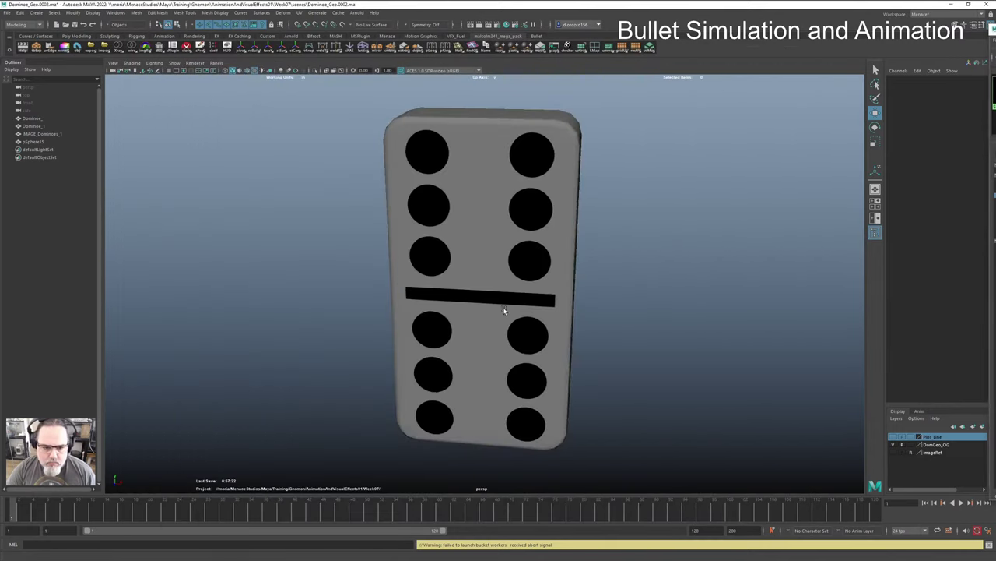
Step: Orbit the perspective view to see the textured six-six domino at an angle
{"action": "left_click_drag", "start_coordinate": [503, 307], "coordinate": [545, 305], "text": "alt"}
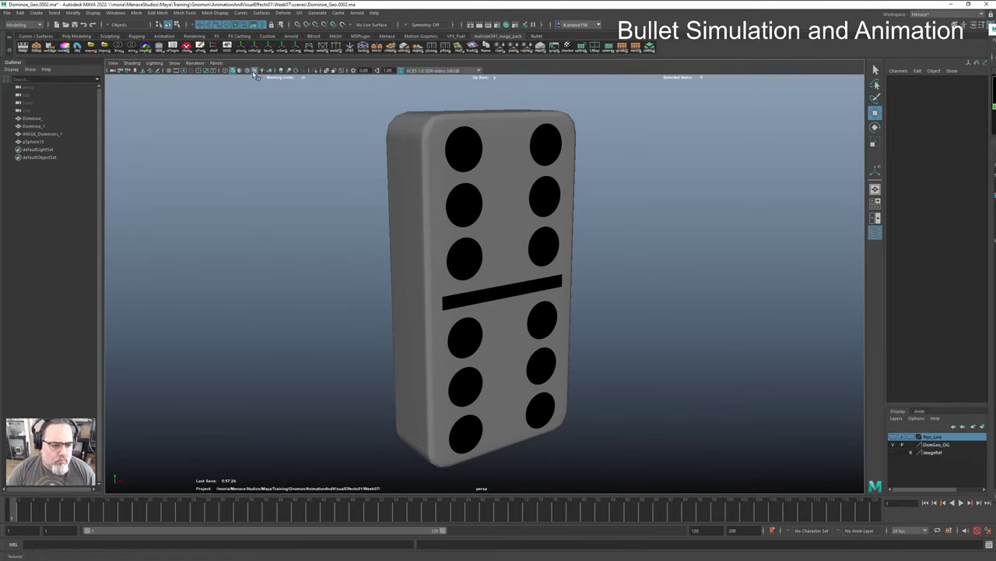
{"action": "mouse_move", "coordinate": [542, 4]}
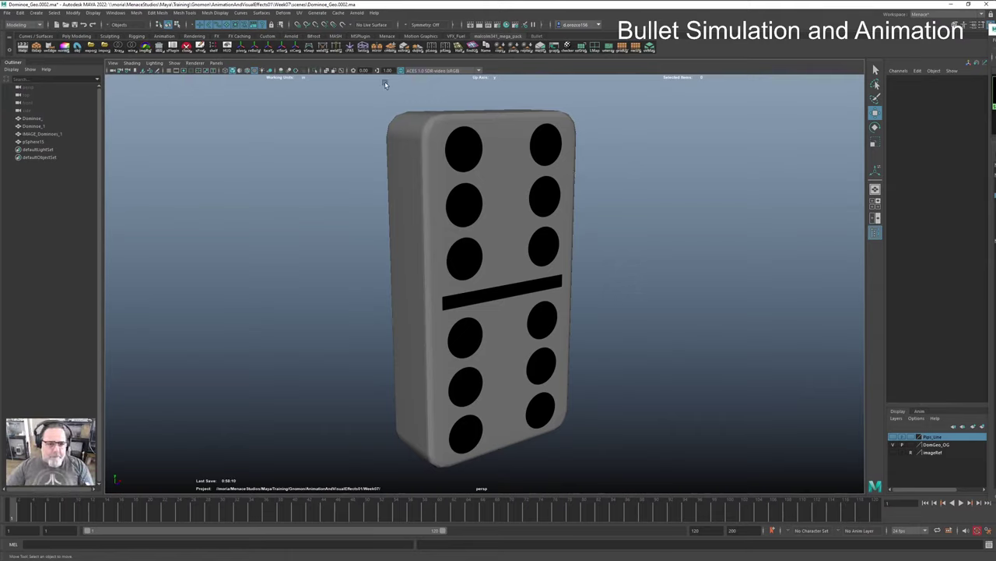
Step: Add an Arnold Skydome Light to the scene
{"action": "left_click", "coordinate": [356, 13]}
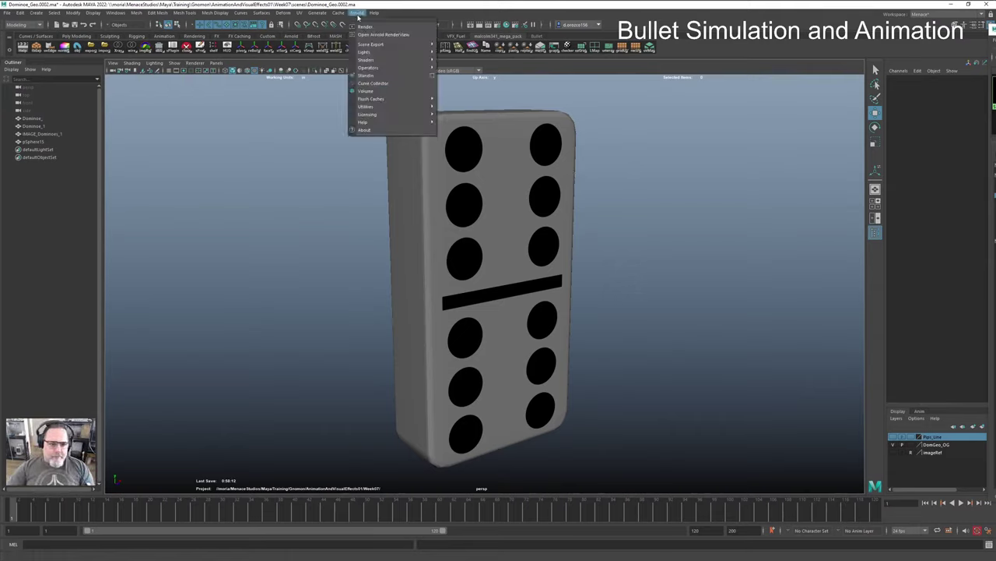
{"action": "mouse_move", "coordinate": [389, 52]}
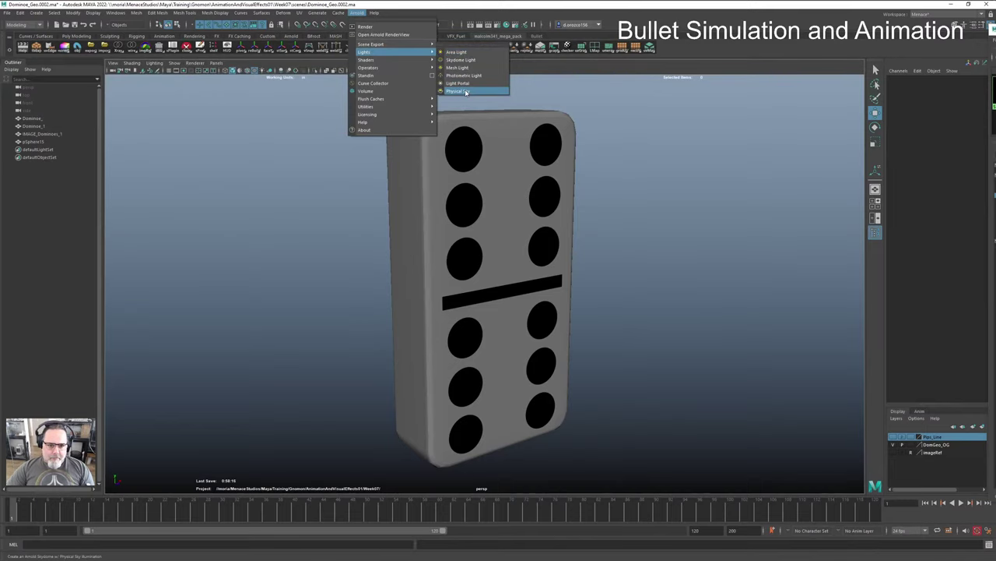
{"action": "left_click", "coordinate": [462, 60]}
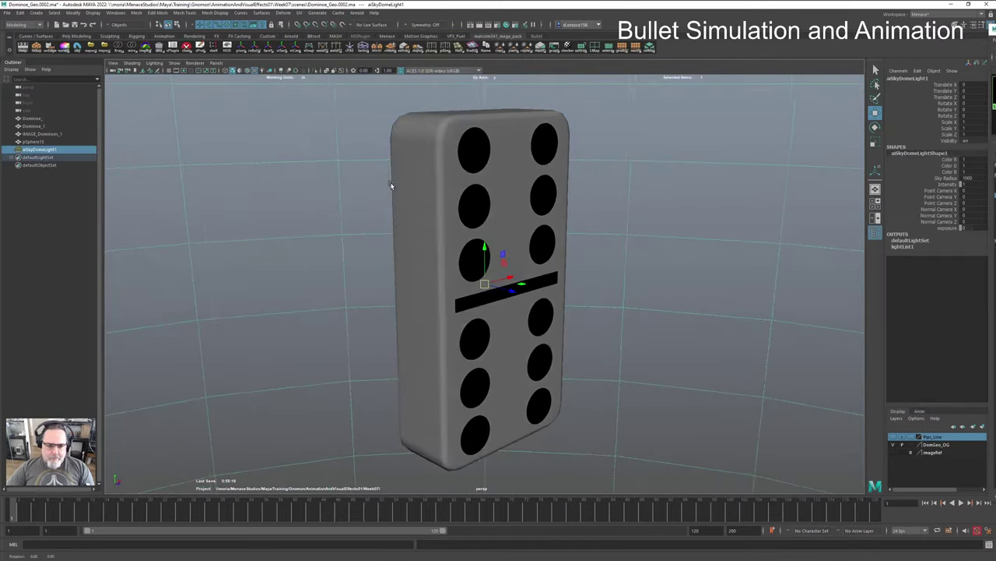
Step: Open the Arnold RenderView, start an IPR render of the domino, and move the window aside
{"action": "left_click", "coordinate": [356, 13]}
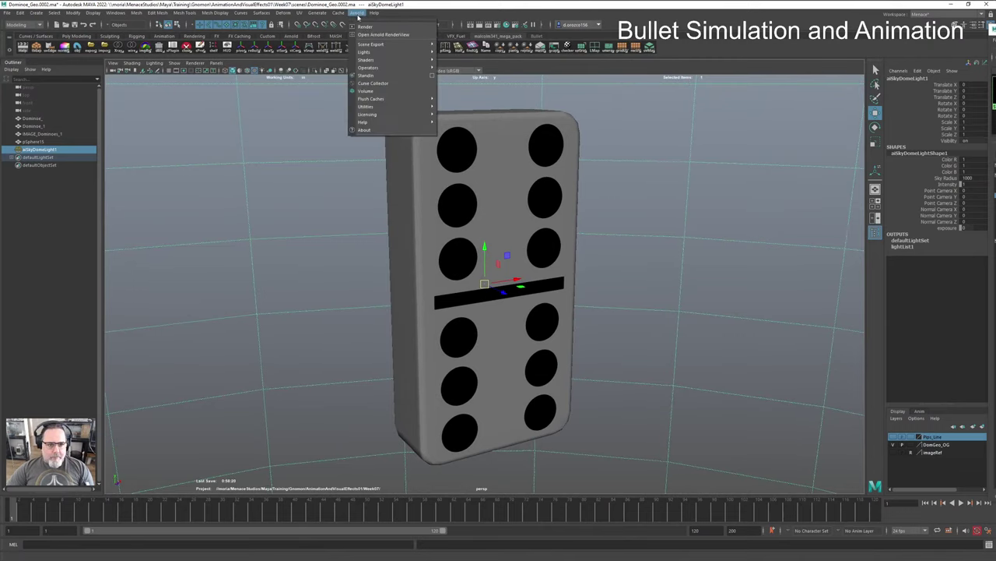
{"action": "left_click", "coordinate": [366, 36]}
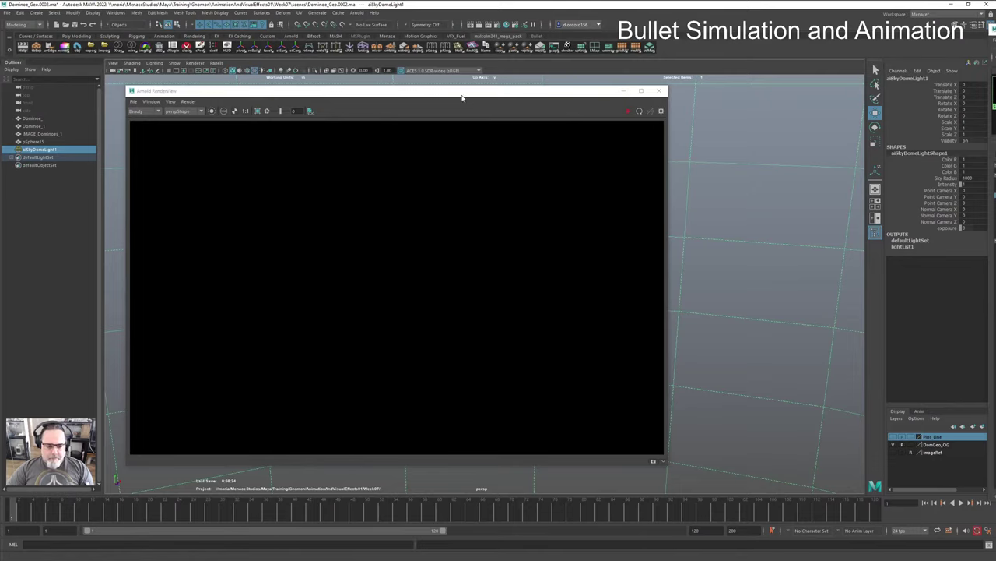
{"action": "left_click", "coordinate": [629, 112]}
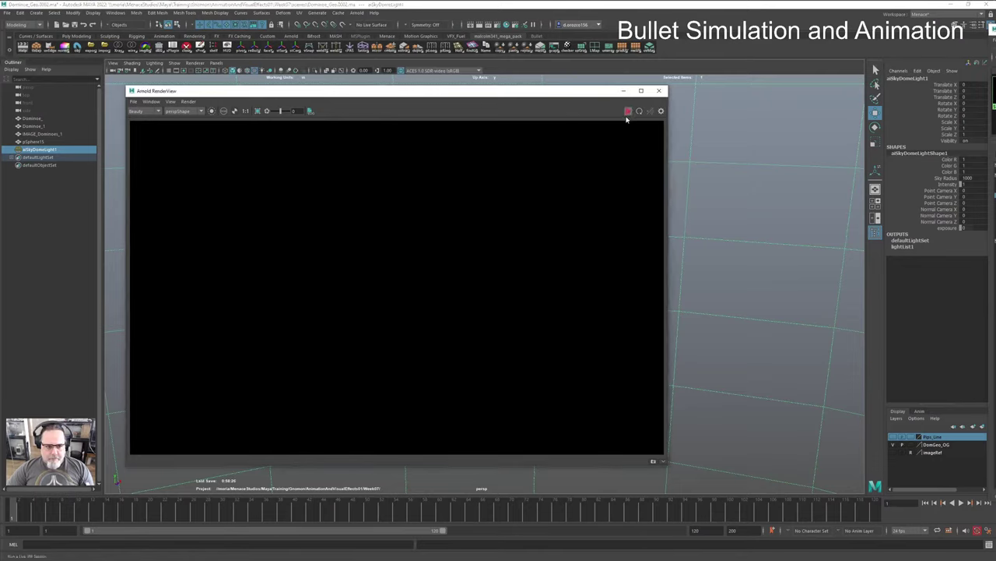
{"action": "left_click", "coordinate": [627, 114]}
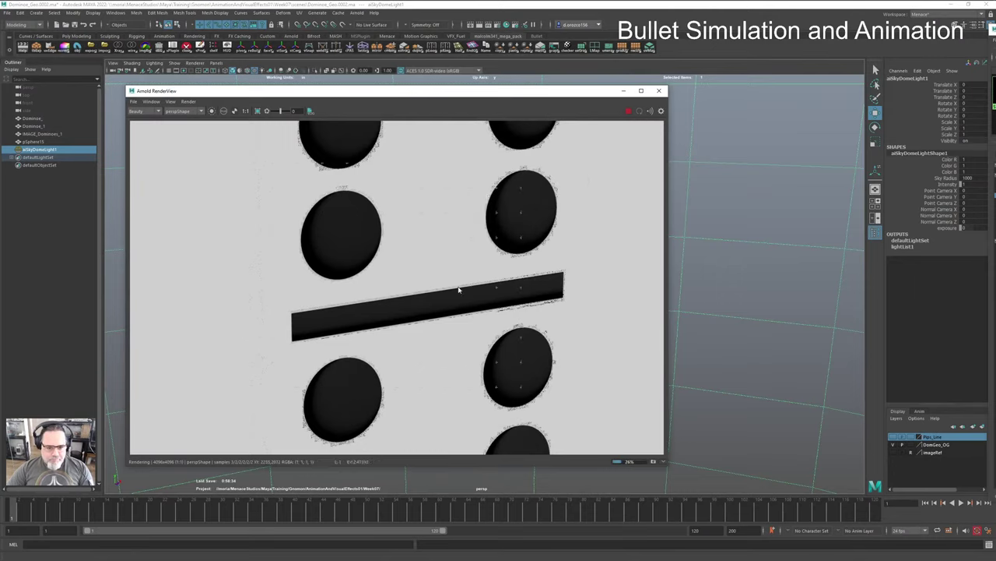
{"action": "scroll", "coordinate": [387, 296], "scroll_direction": "down", "scroll_amount": 1}
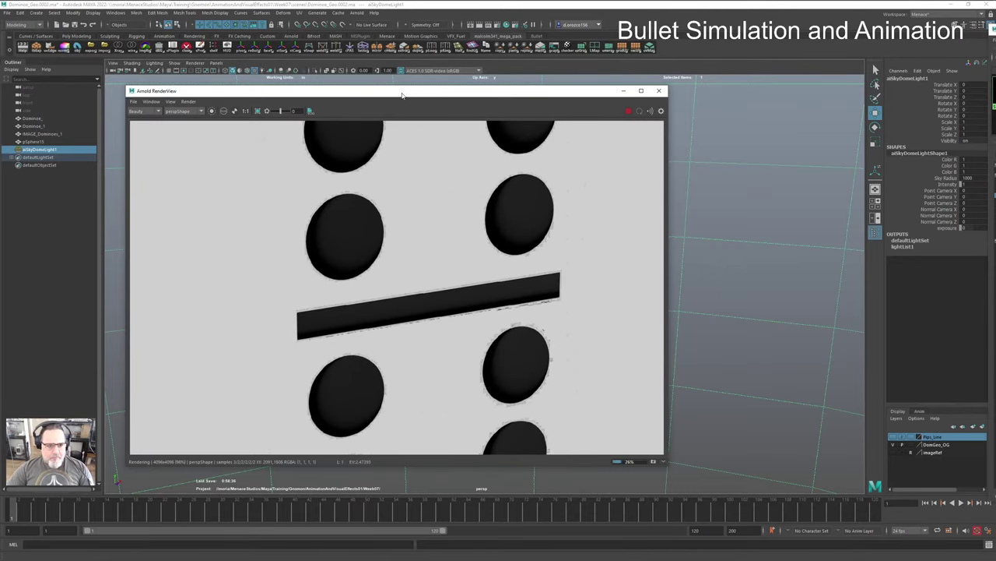
{"action": "left_click_drag", "start_coordinate": [401, 95], "coordinate": [915, 110]}
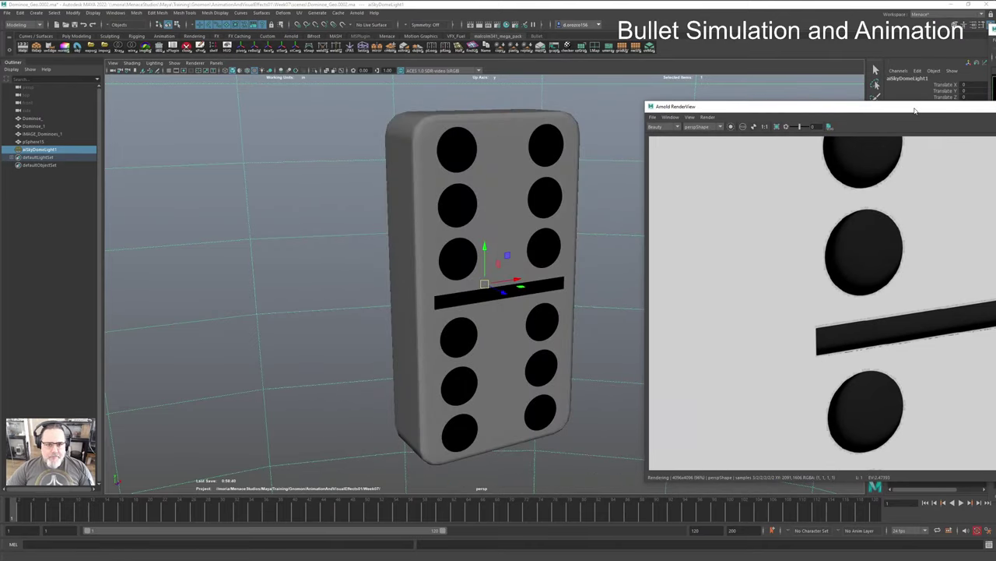
Step: In Render Settings, set Render Using to Arnold Renderer and the image size preset to HD_720
{"action": "left_click", "coordinate": [498, 25]}
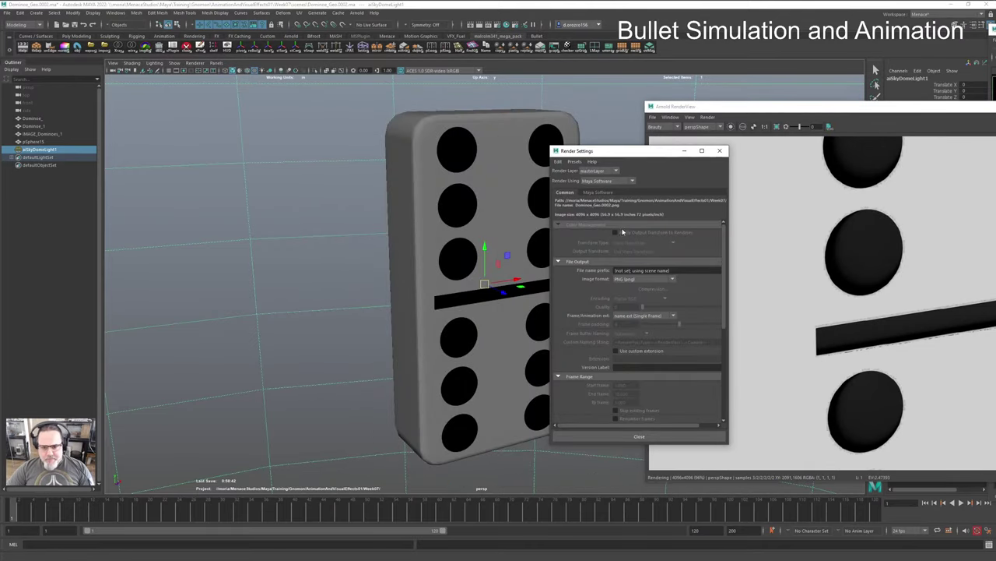
{"action": "left_click", "coordinate": [601, 180]}
{"action": "left_click", "coordinate": [598, 209]}
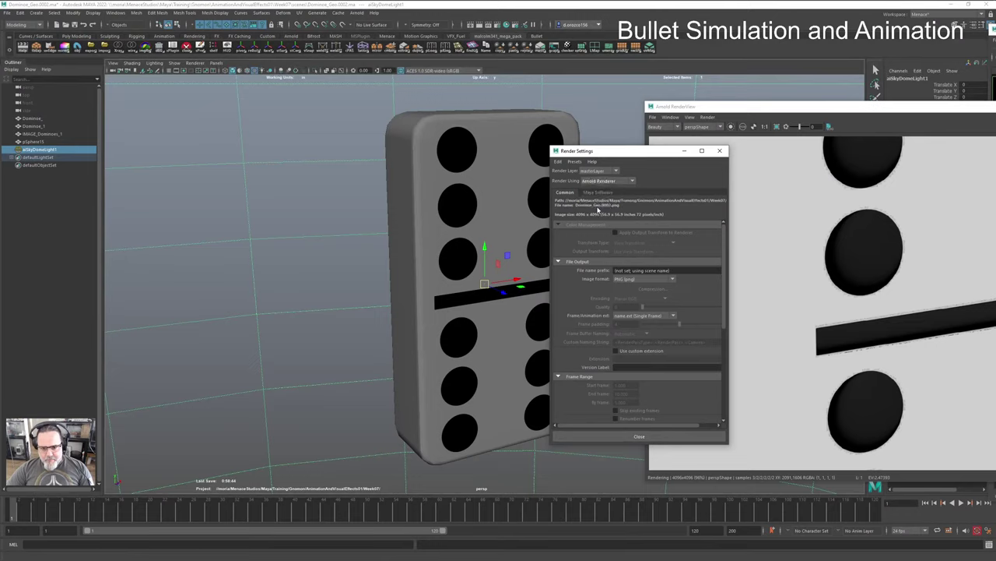
{"action": "scroll", "coordinate": [658, 307], "scroll_direction": "down", "scroll_amount": 5}
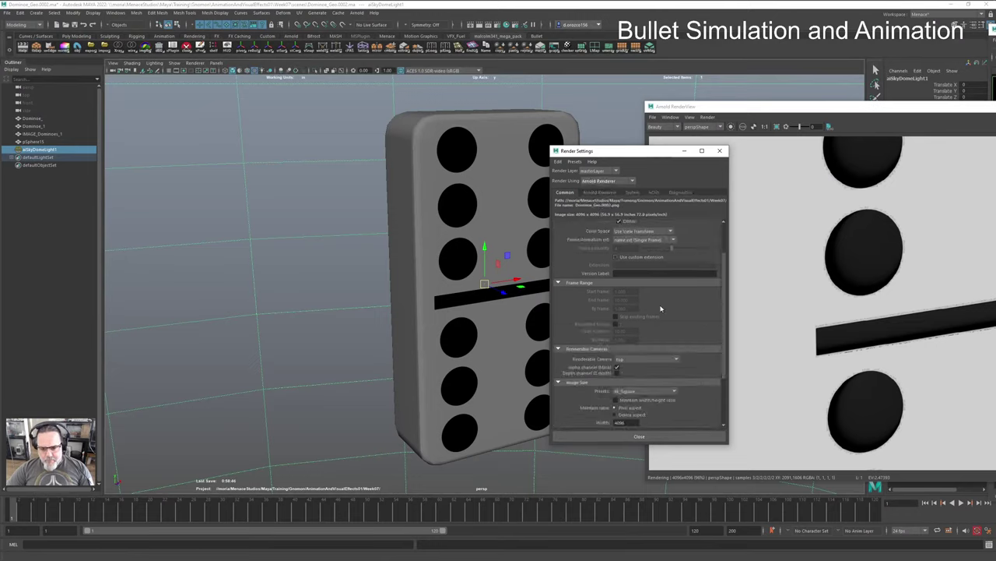
{"action": "scroll", "coordinate": [661, 309], "scroll_direction": "down", "scroll_amount": 1}
{"action": "left_click", "coordinate": [632, 322]}
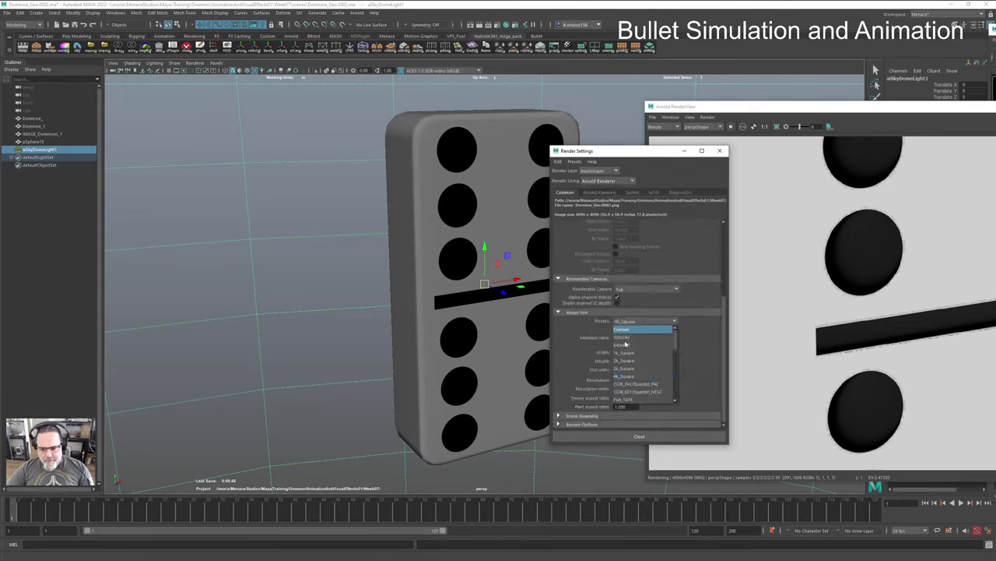
{"action": "scroll", "coordinate": [627, 366], "scroll_direction": "down", "scroll_amount": 2}
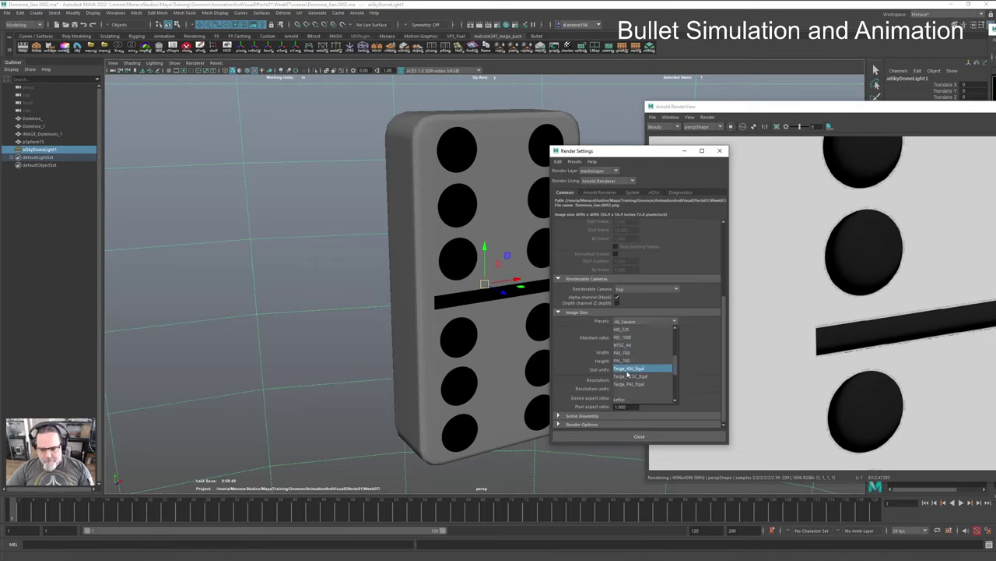
{"action": "left_click", "coordinate": [623, 329]}
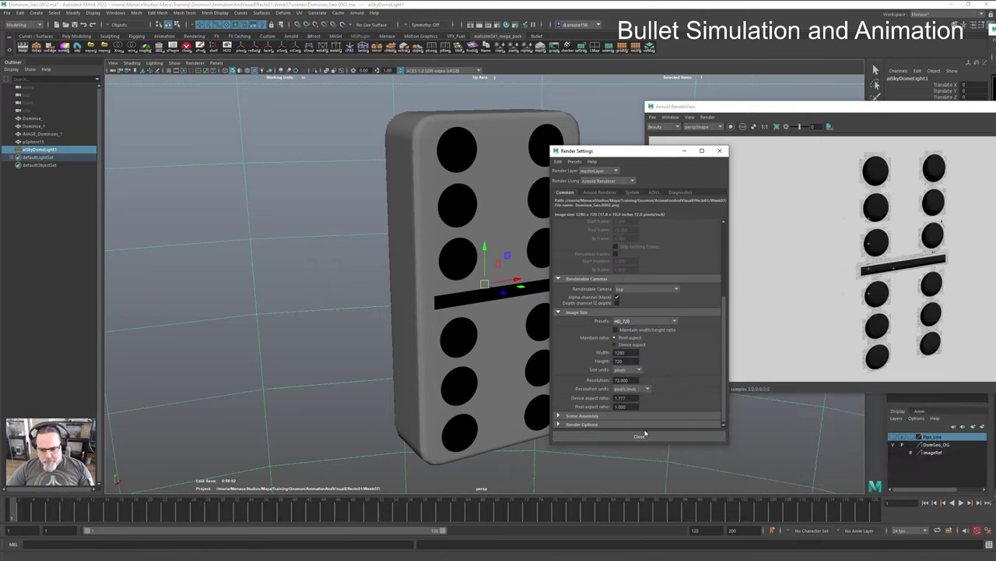
{"action": "left_click", "coordinate": [640, 436]}
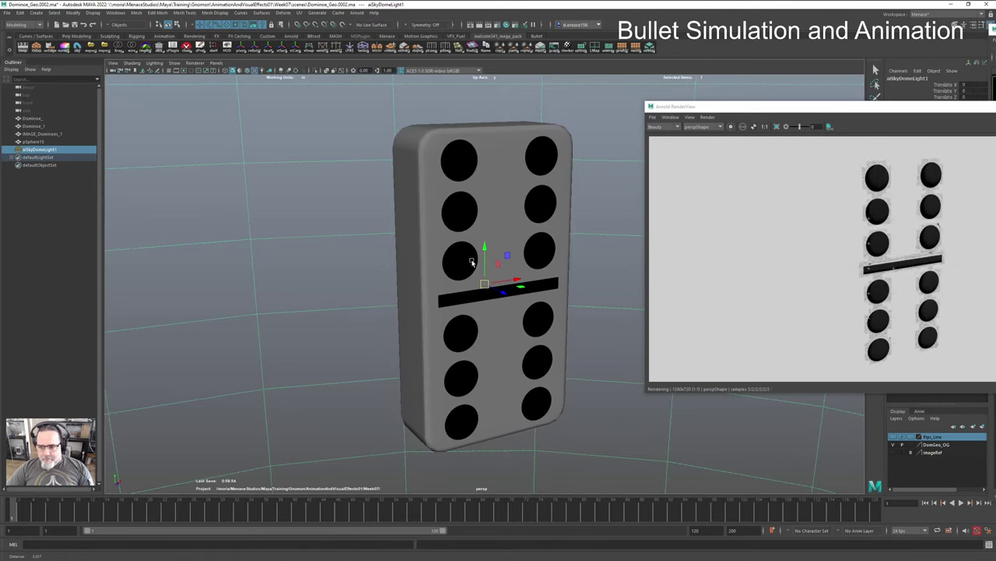
Step: In the RenderView, render from the topShape camera, then switch back to perspShape
{"action": "left_click_drag", "start_coordinate": [701, 106], "coordinate": [457, 127]}
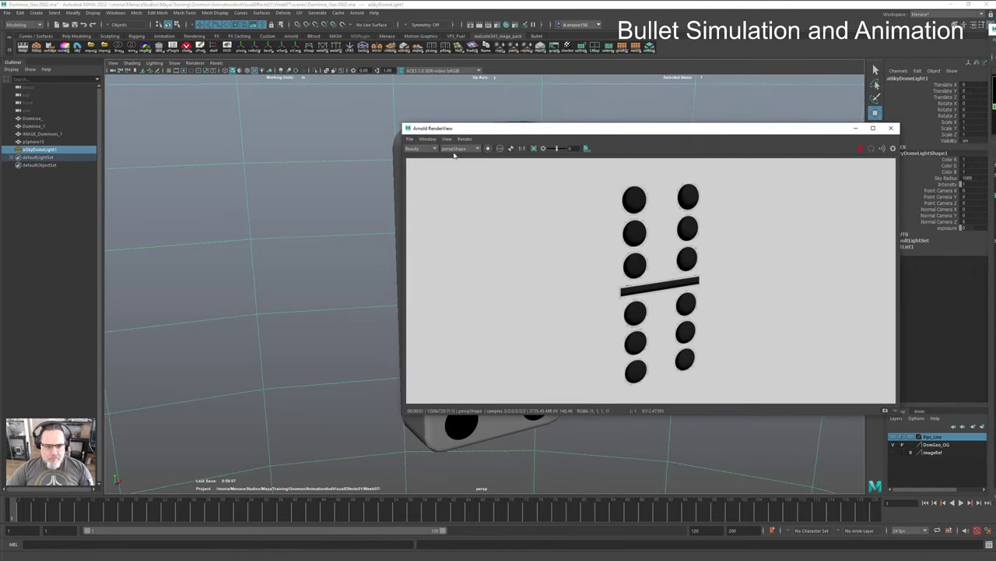
{"action": "left_click", "coordinate": [426, 139]}
{"action": "left_click", "coordinate": [462, 139]}
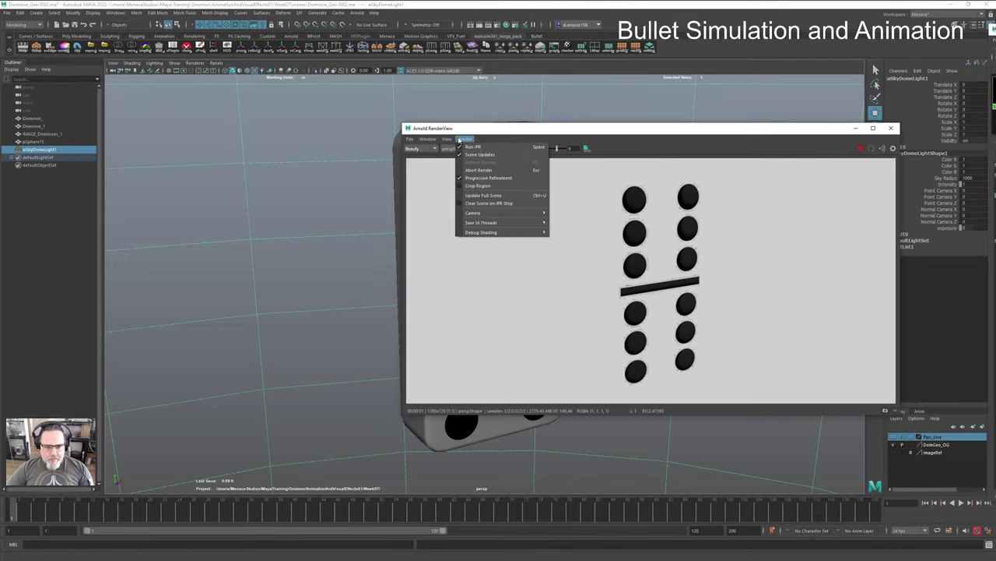
{"action": "mouse_move", "coordinate": [513, 213]}
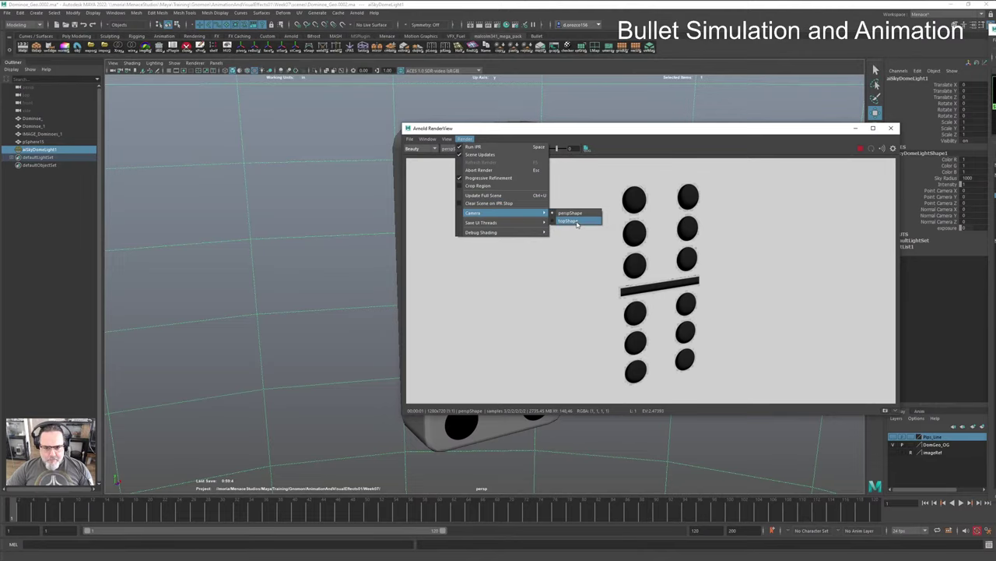
{"action": "left_click", "coordinate": [576, 222]}
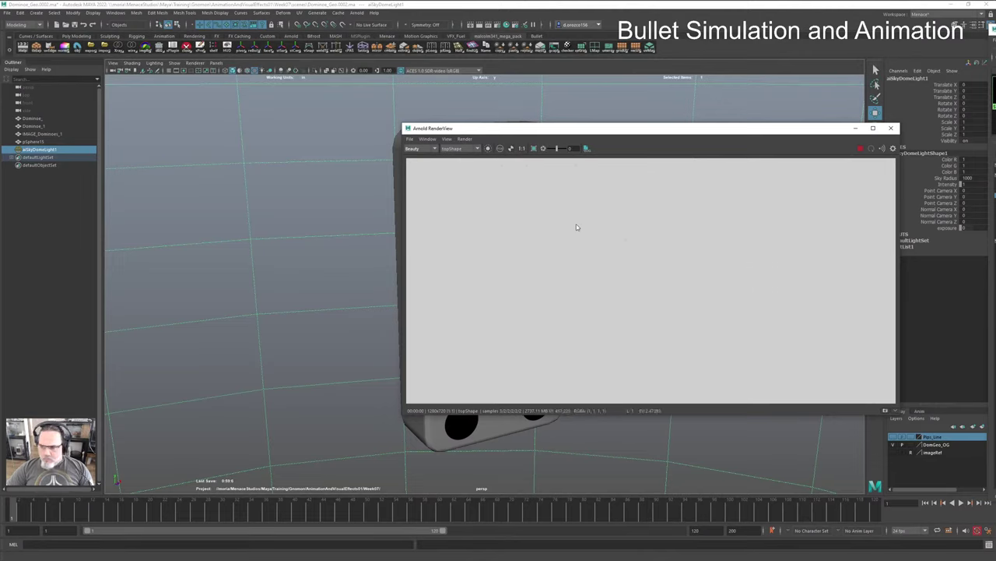
{"action": "left_click", "coordinate": [465, 148]}
{"action": "left_click", "coordinate": [464, 159]}
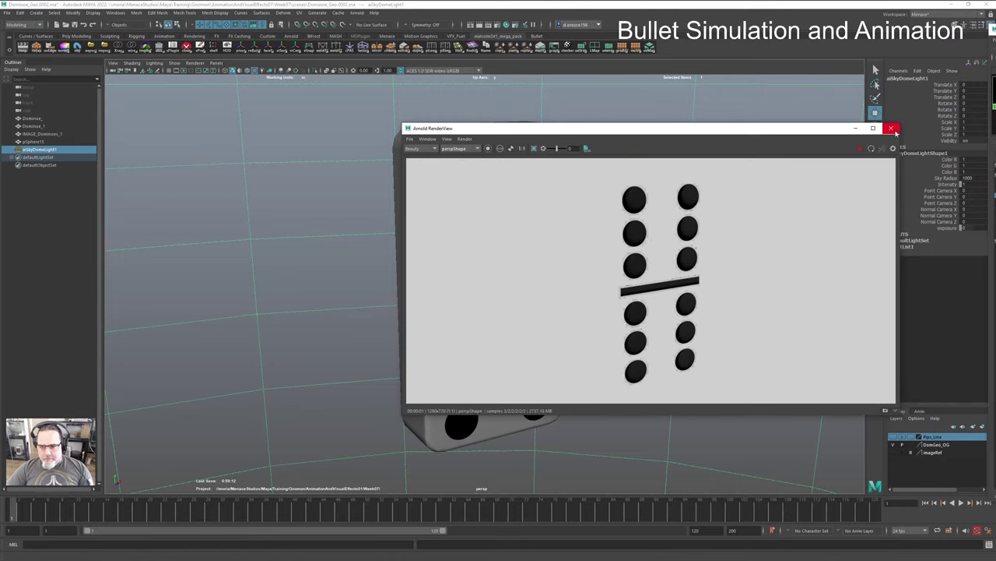
Step: Select the domino and re-render it in the Arnold RenderView
{"action": "left_click", "coordinate": [893, 129]}
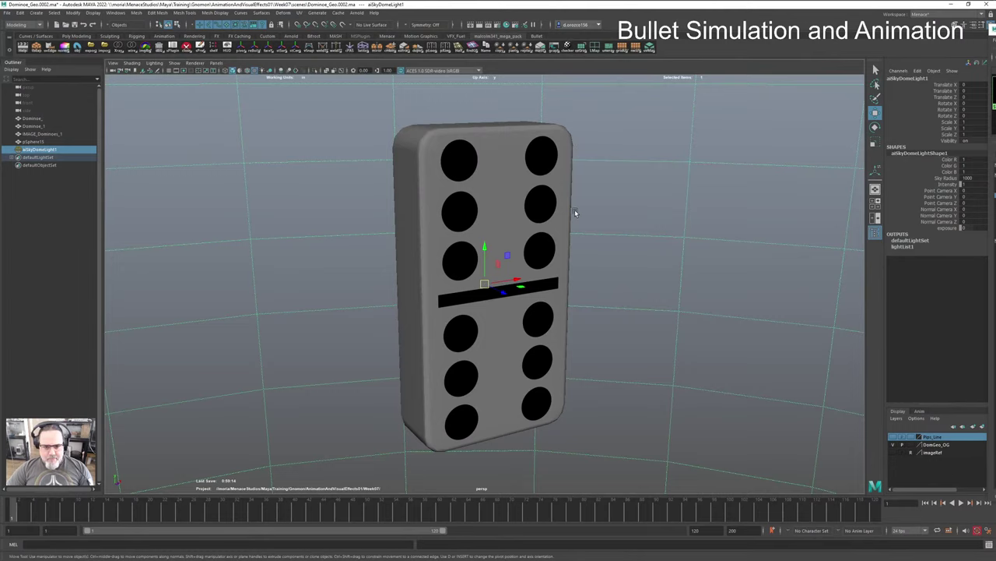
{"action": "left_click", "coordinate": [561, 210]}
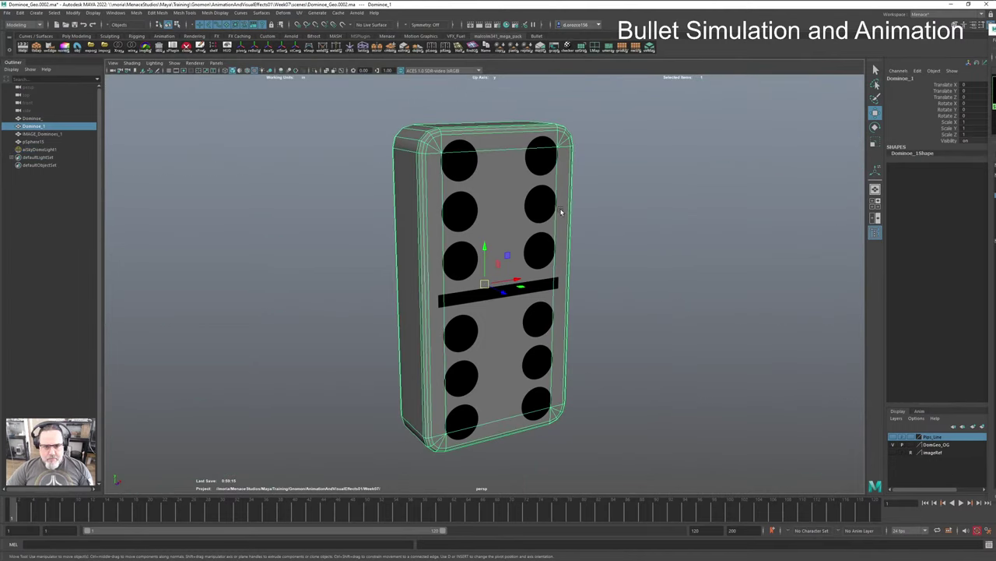
{"action": "left_click", "coordinate": [352, 13]}
{"action": "left_click", "coordinate": [369, 24]}
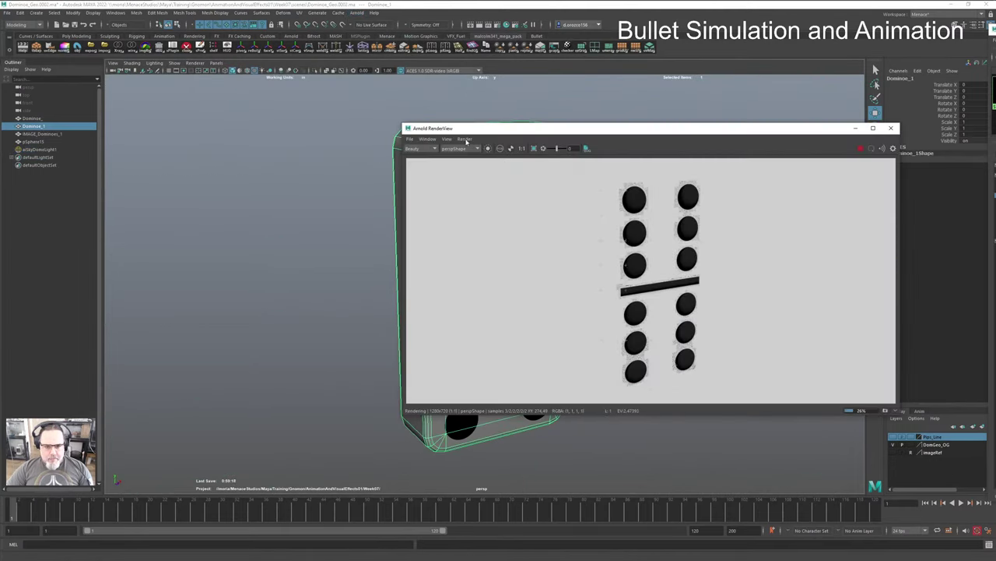
{"action": "left_click", "coordinate": [430, 140]}
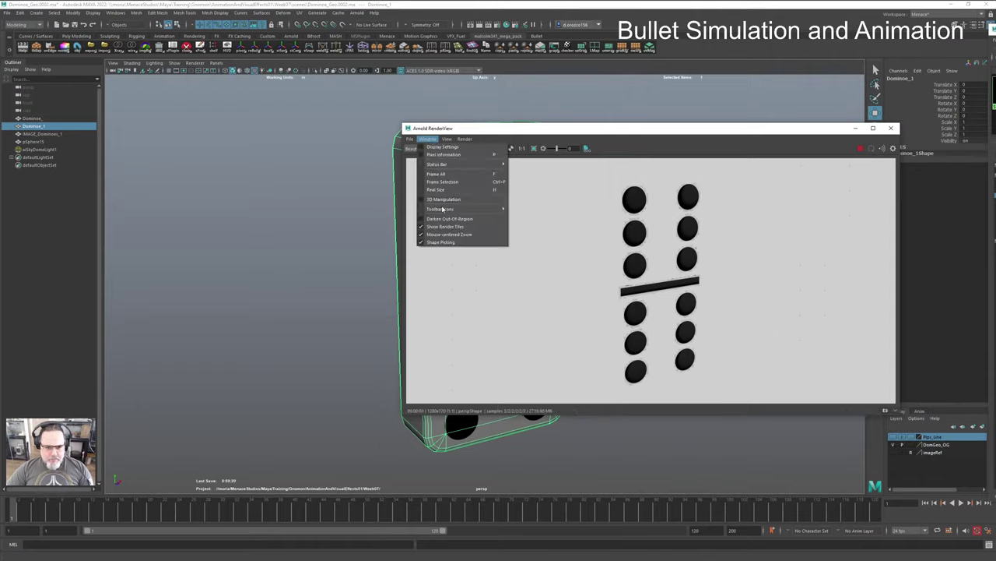
{"action": "mouse_move", "coordinate": [450, 140]}
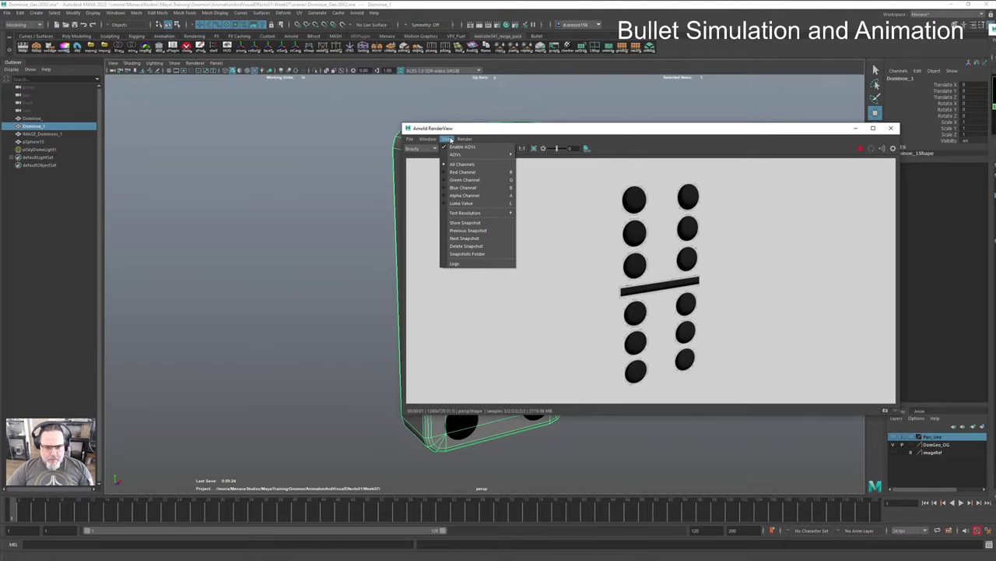
{"action": "mouse_move", "coordinate": [485, 216]}
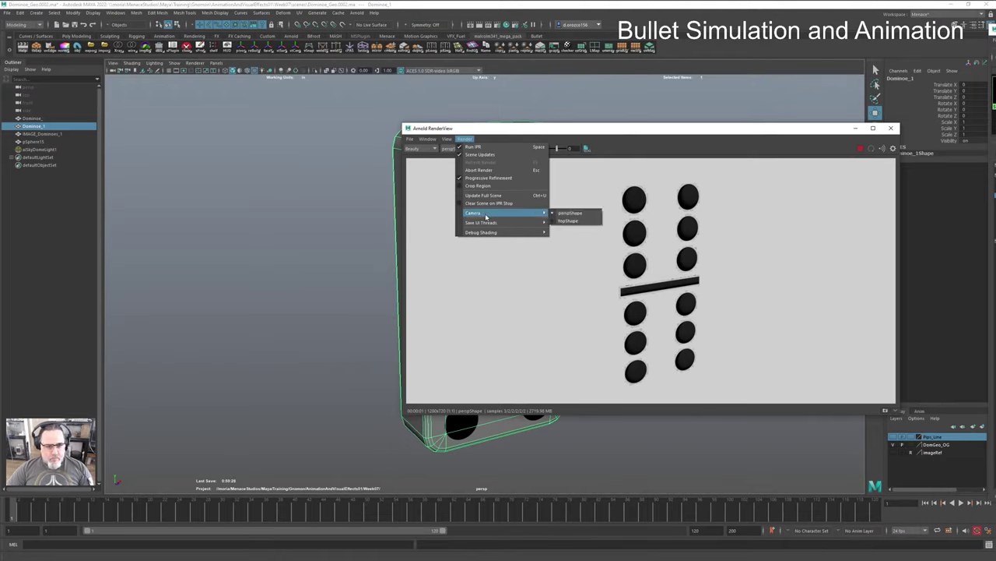
{"action": "left_click", "coordinate": [604, 169]}
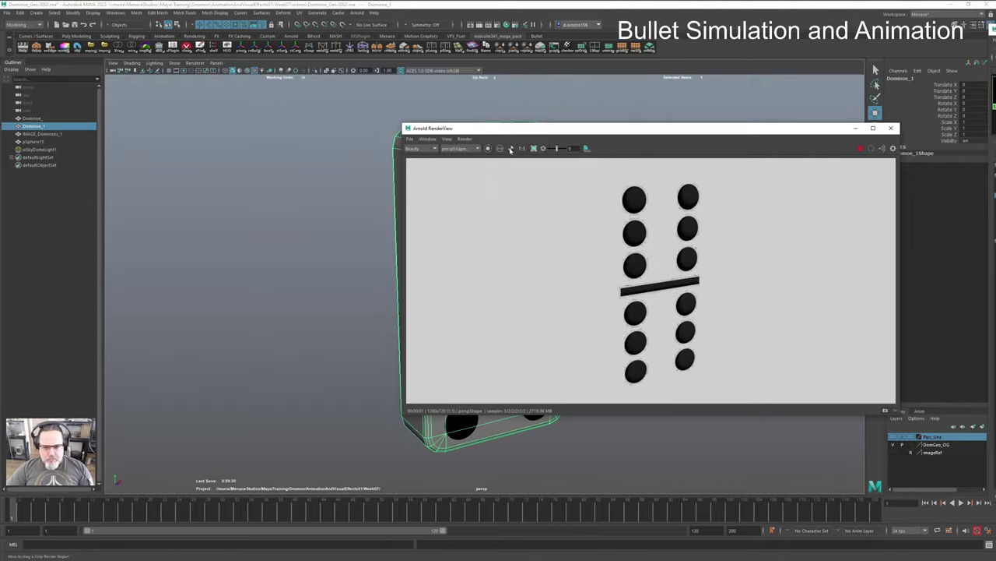
{"action": "left_click", "coordinate": [861, 150]}
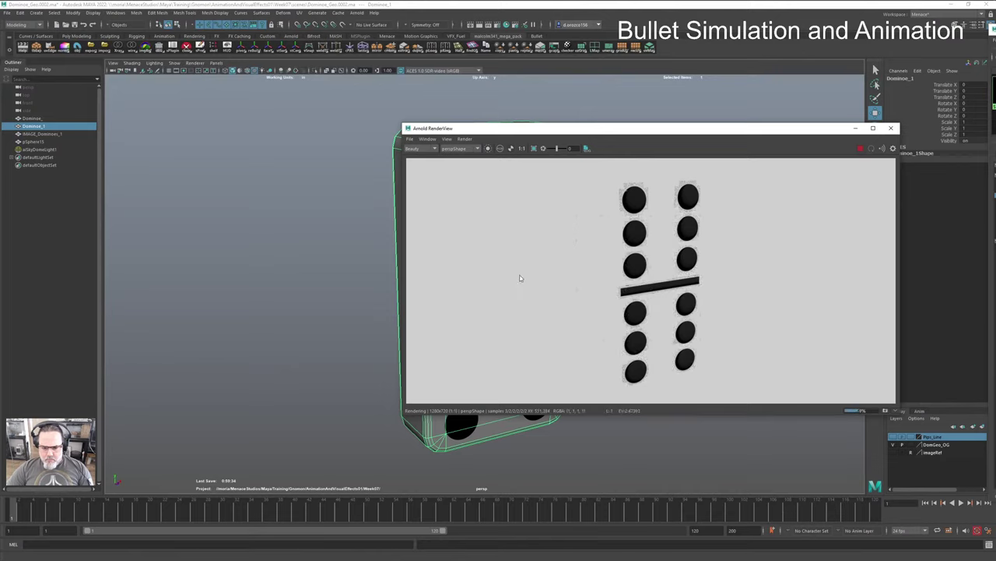
Step: Turn the camera to face the domino straight on, reselect it, and reopen then close the Arnold preview
{"action": "left_click_drag", "start_coordinate": [244, 269], "coordinate": [153, 261], "text": "alt"}
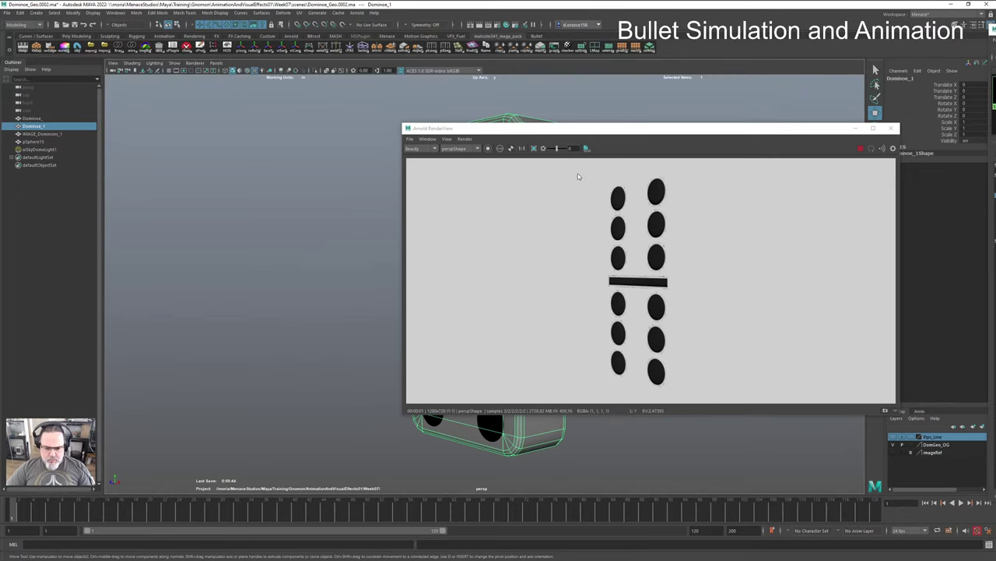
{"action": "left_click", "coordinate": [891, 128]}
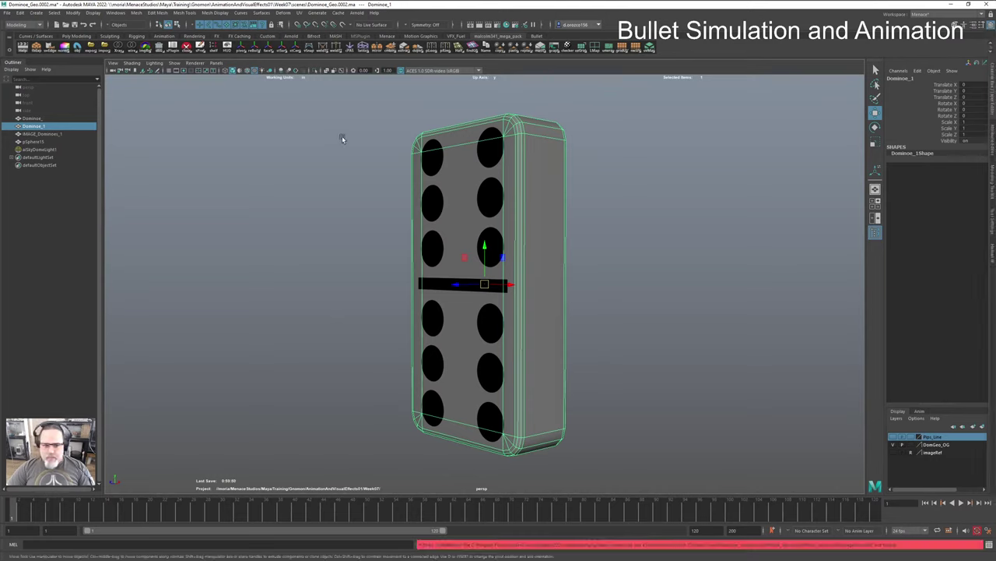
{"action": "left_click", "coordinate": [359, 238]}
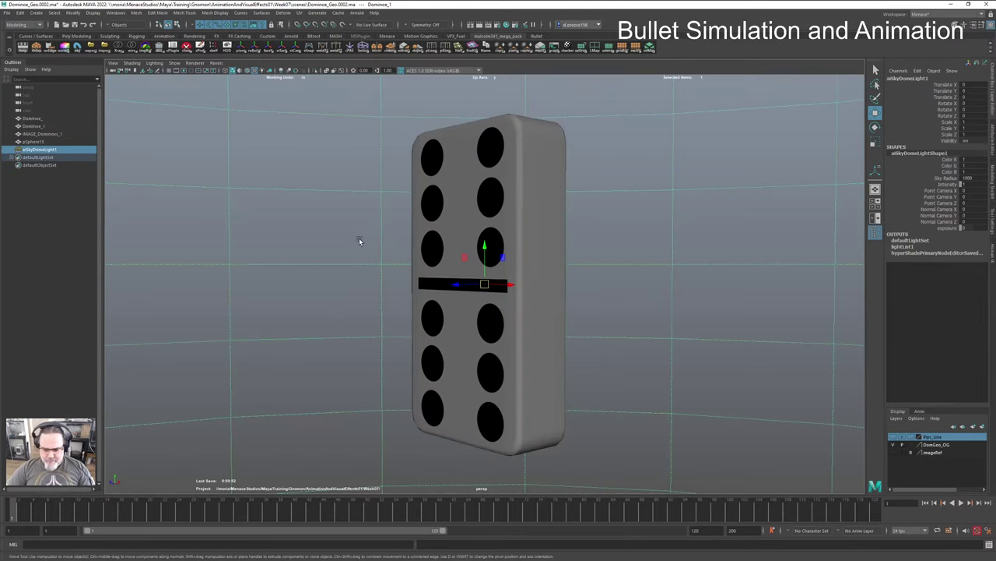
{"action": "left_click", "coordinate": [439, 214]}
{"action": "left_click", "coordinate": [357, 13]}
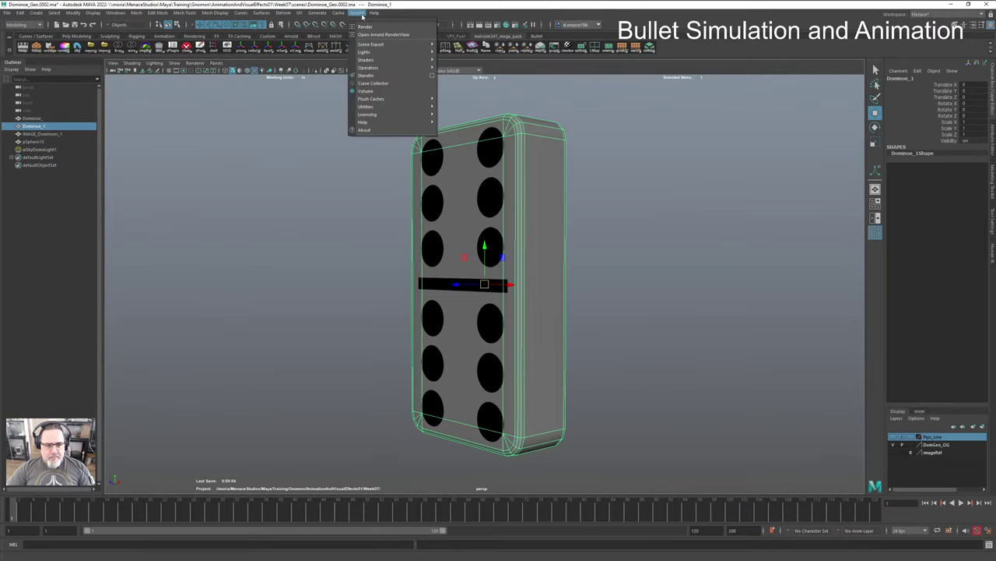
{"action": "left_click", "coordinate": [383, 34]}
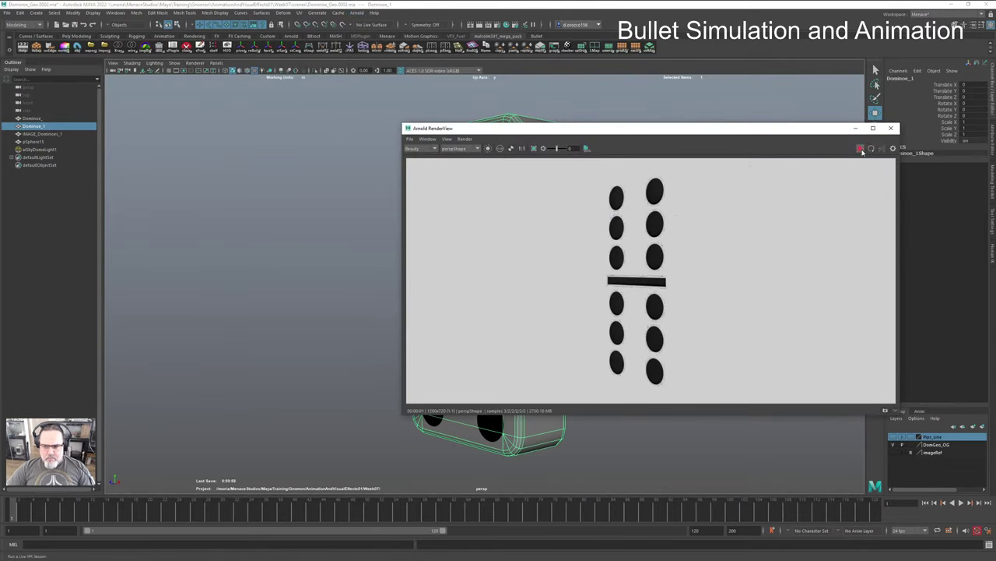
{"action": "left_click", "coordinate": [892, 129]}
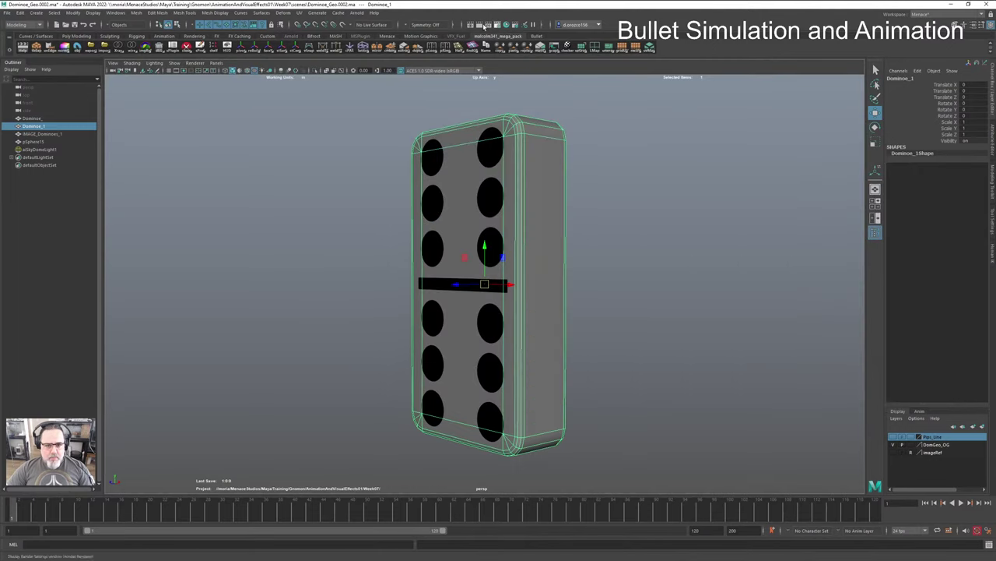
{"action": "left_click", "coordinate": [474, 27]}
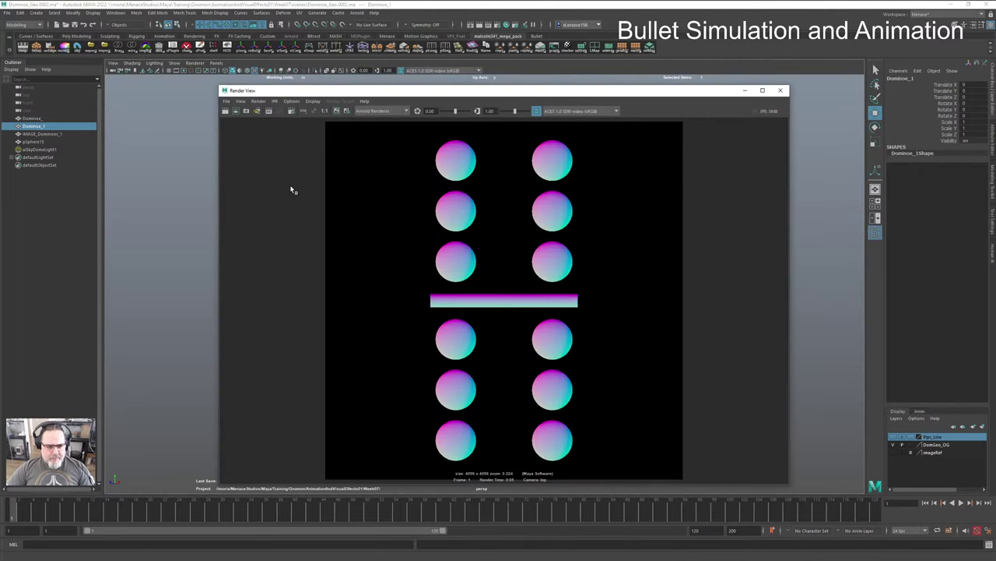
{"action": "left_click", "coordinate": [226, 112]}
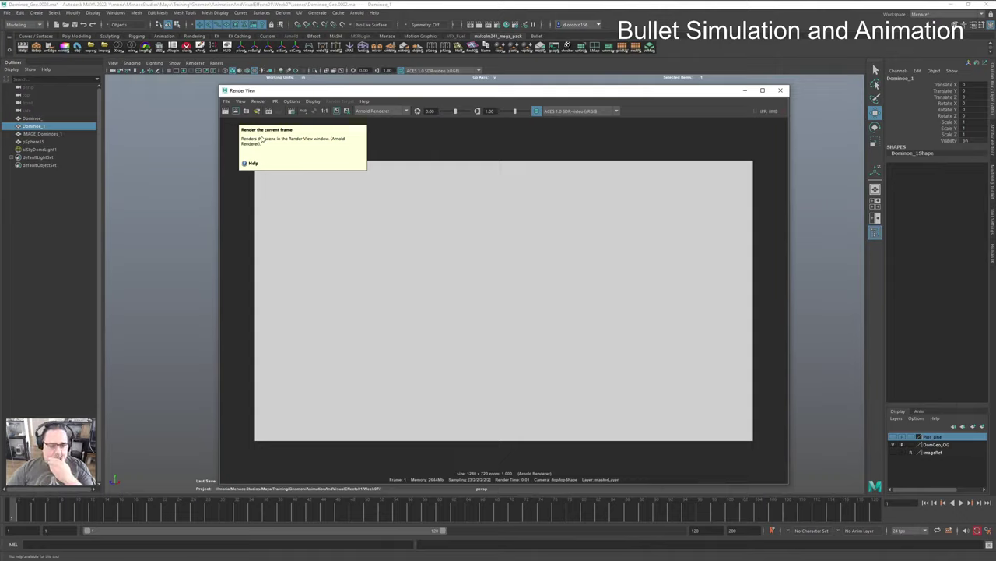
{"action": "left_click", "coordinate": [345, 124]}
{"action": "left_click", "coordinate": [257, 101]}
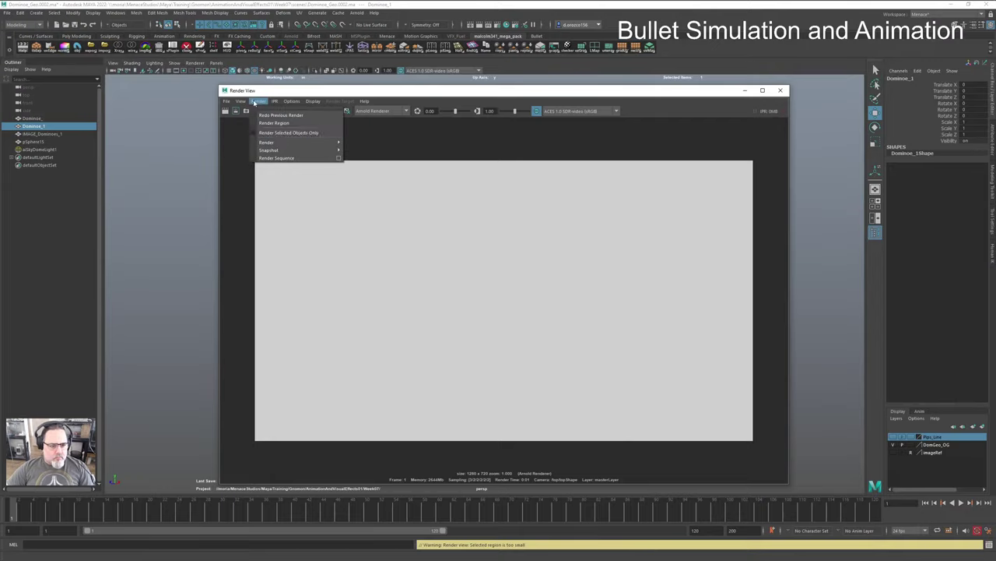
{"action": "mouse_move", "coordinate": [327, 142]}
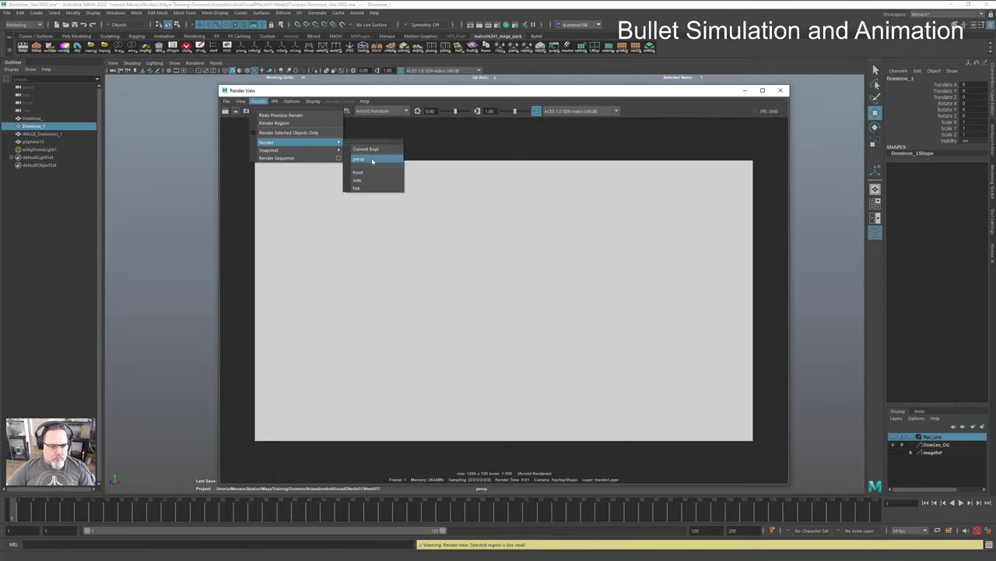
{"action": "left_click", "coordinate": [371, 159]}
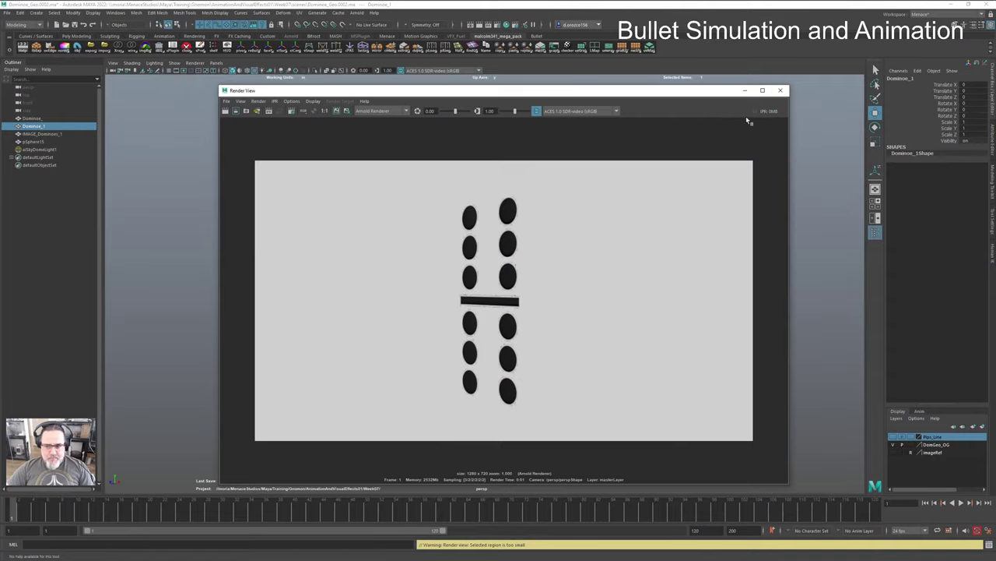
{"action": "left_click", "coordinate": [782, 92]}
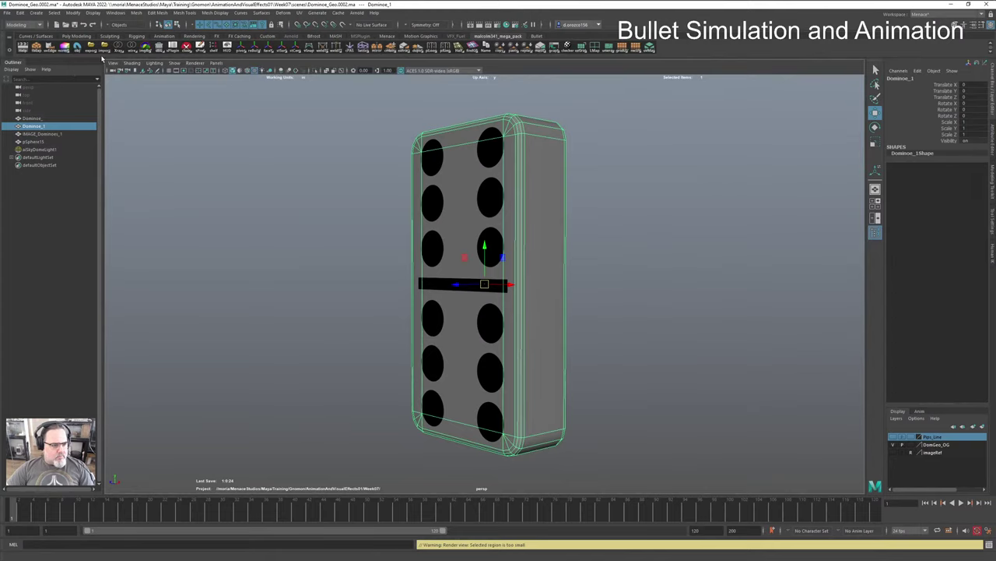
Step: Create a polygon plane and tilt it upright about 105 degrees on X
{"action": "left_click", "coordinate": [75, 36]}
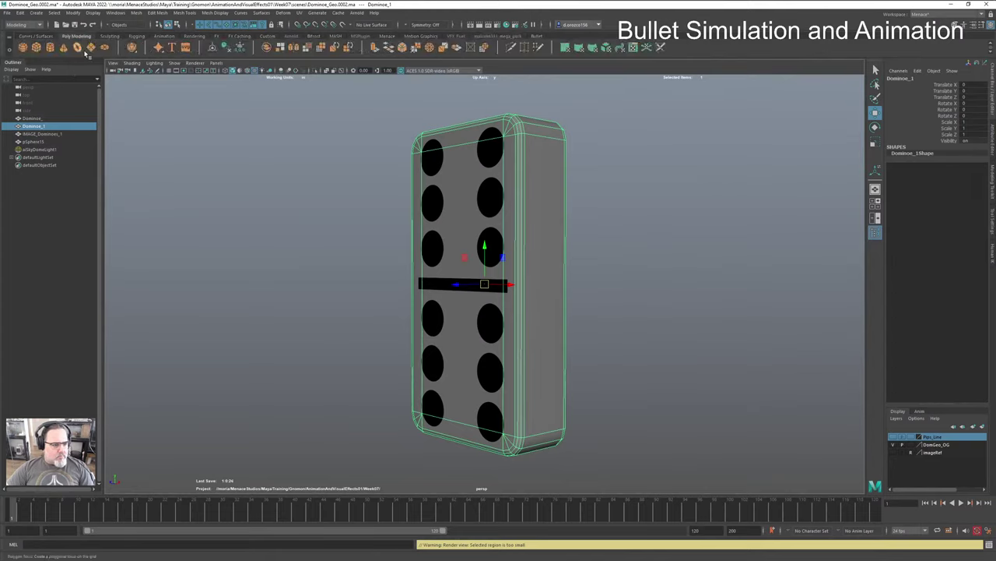
{"action": "left_click", "coordinate": [82, 48]}
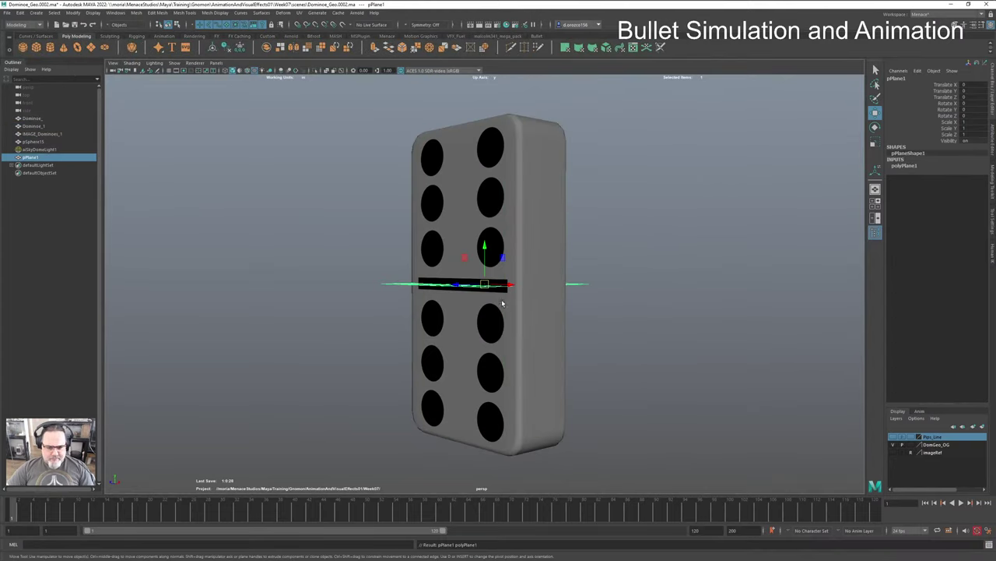
{"action": "key", "text": "e"}
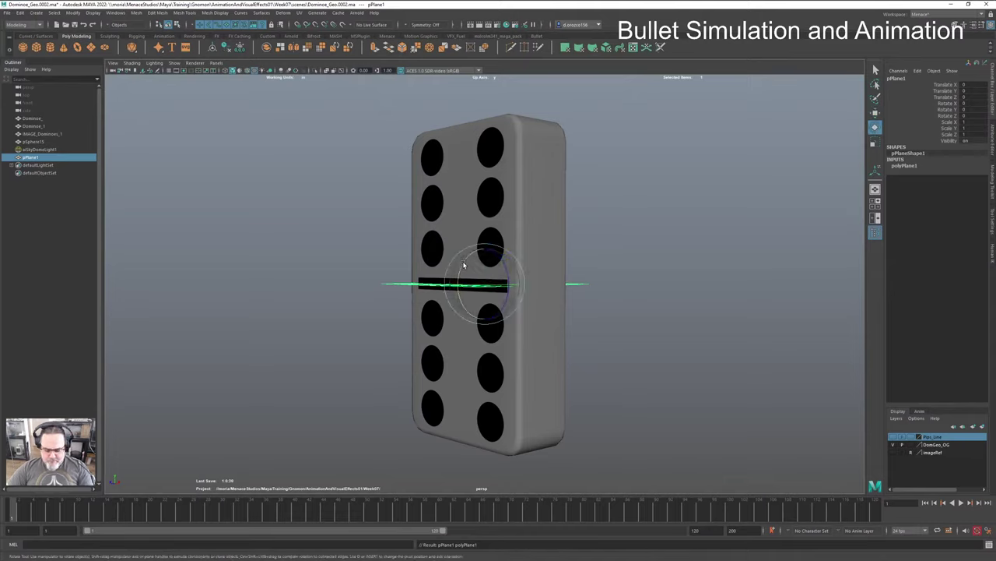
{"action": "left_click_drag", "start_coordinate": [450, 300], "coordinate": [549, 284]}
{"action": "key", "text": "w"}
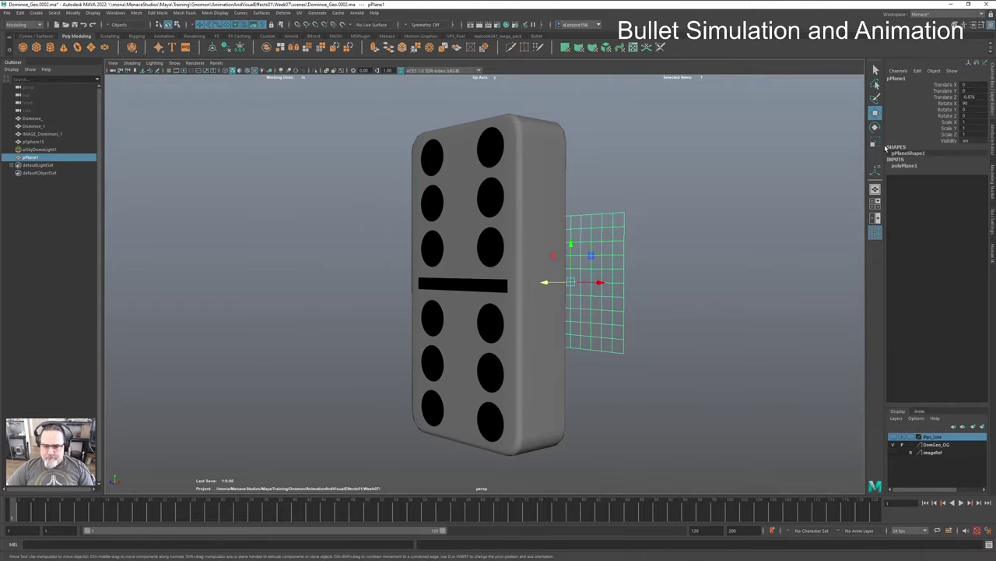
Step: Browse the plane's attribute editor tabs and sections
{"action": "left_click", "coordinate": [911, 166]}
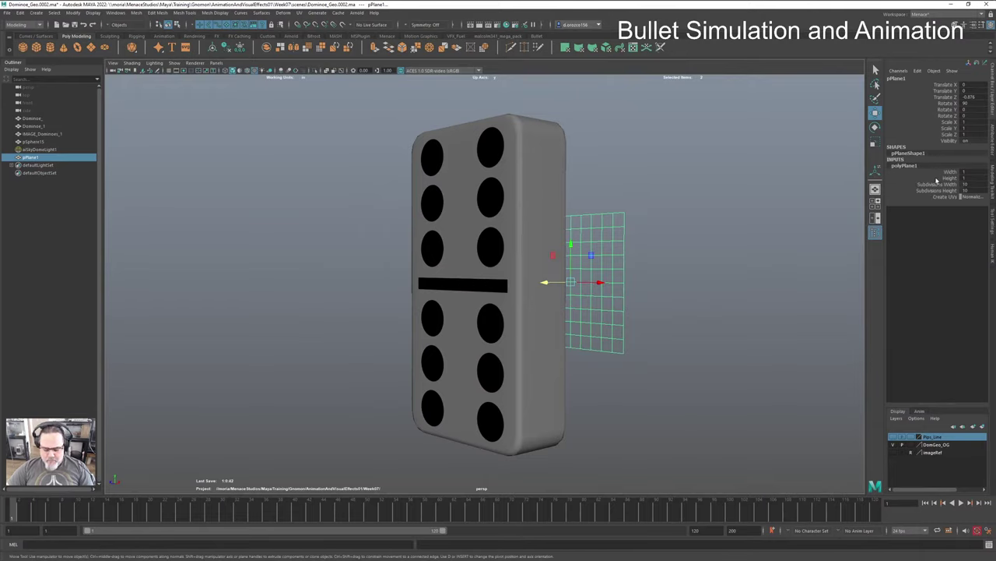
{"action": "key", "text": "ctrl+a"}
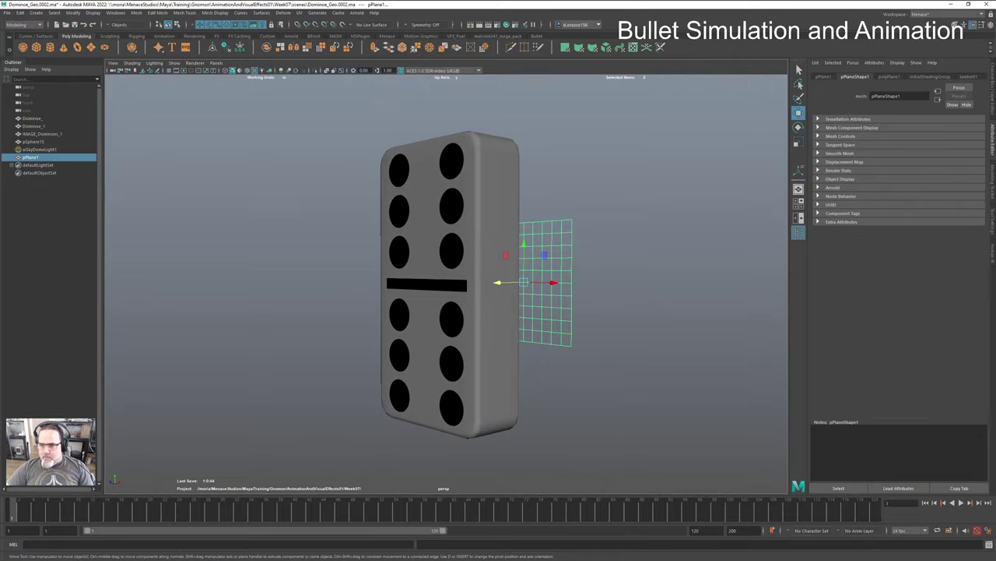
{"action": "left_click", "coordinate": [891, 76]}
{"action": "left_click", "coordinate": [926, 76]}
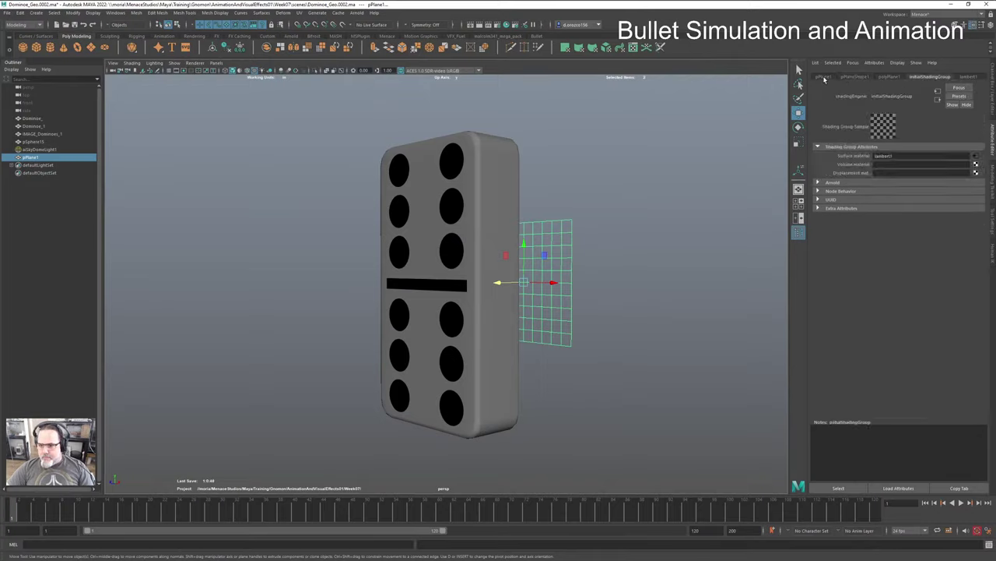
{"action": "left_click", "coordinate": [823, 76]}
{"action": "left_click", "coordinate": [854, 76]}
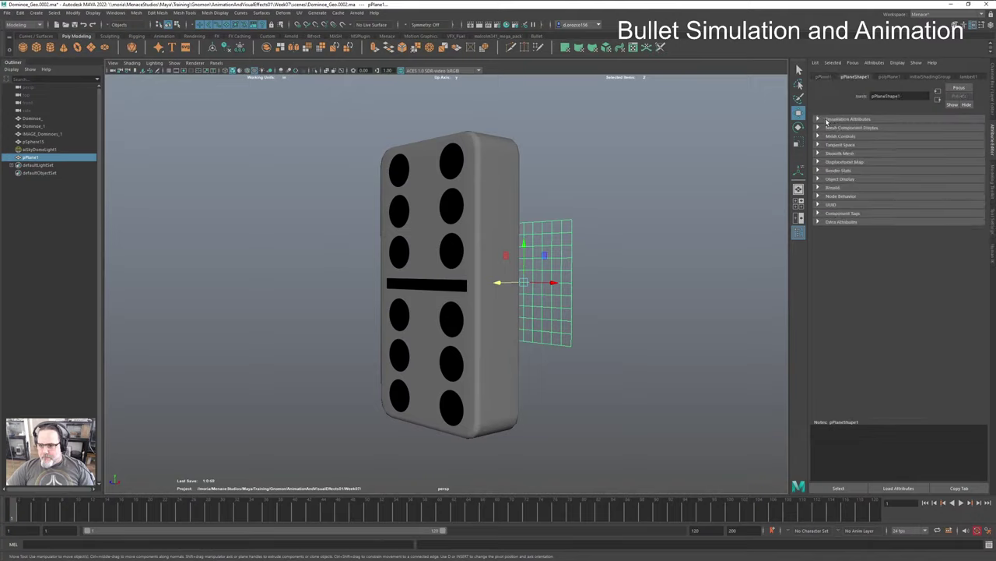
{"action": "left_click", "coordinate": [827, 120]}
{"action": "left_click", "coordinate": [827, 119]}
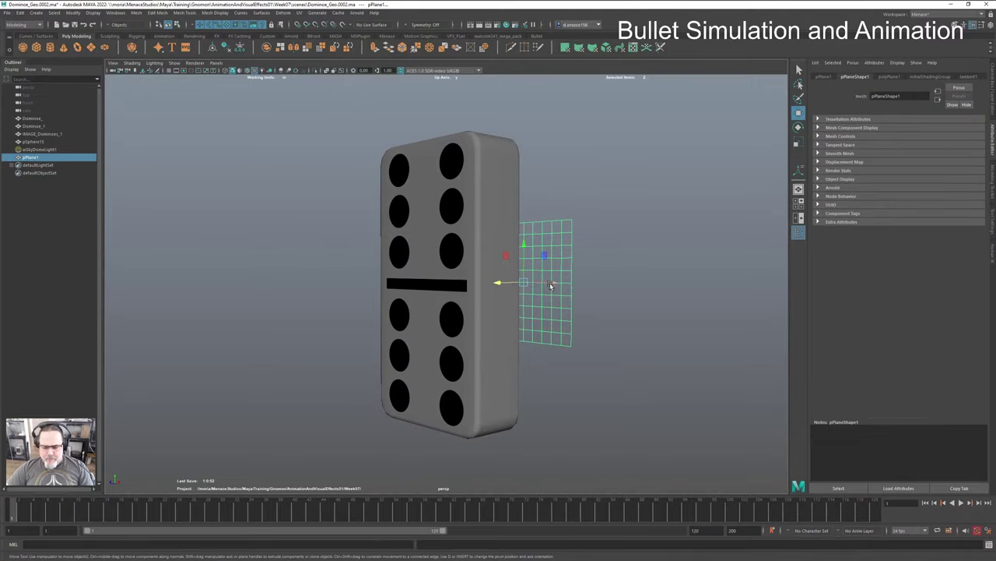
Step: Scale the plane up to fill the view behind the domino
{"action": "key", "text": "e"}
{"action": "key", "text": "r"}
{"action": "left_click_drag", "start_coordinate": [528, 283], "coordinate": [844, 170]}
{"action": "left_click_drag", "start_coordinate": [537, 304], "coordinate": [414, 307], "text": "alt"}
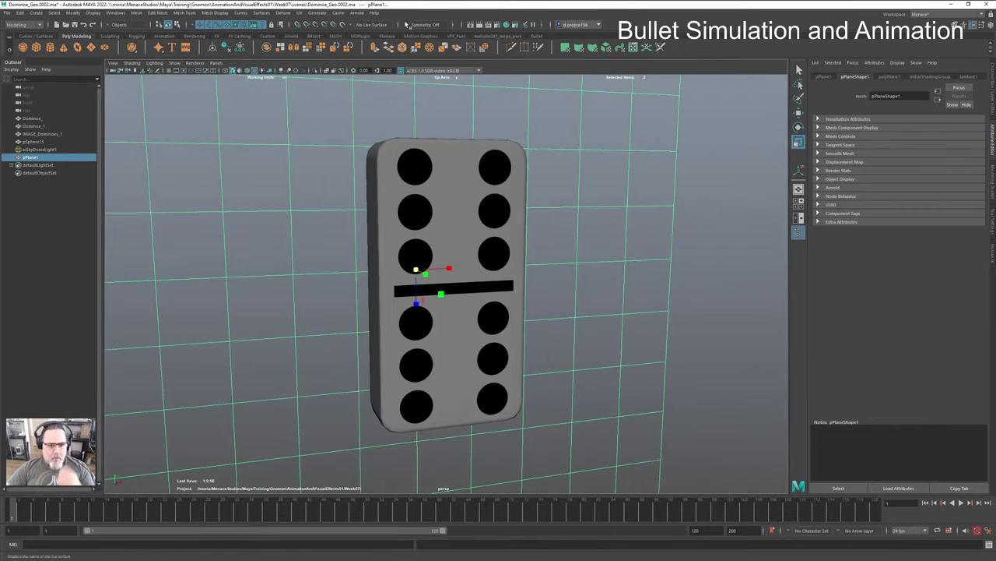
Step: Test-render the scene in Arnold, close the preview, and select the domino model
{"action": "left_click", "coordinate": [358, 13]}
{"action": "left_click", "coordinate": [366, 28]}
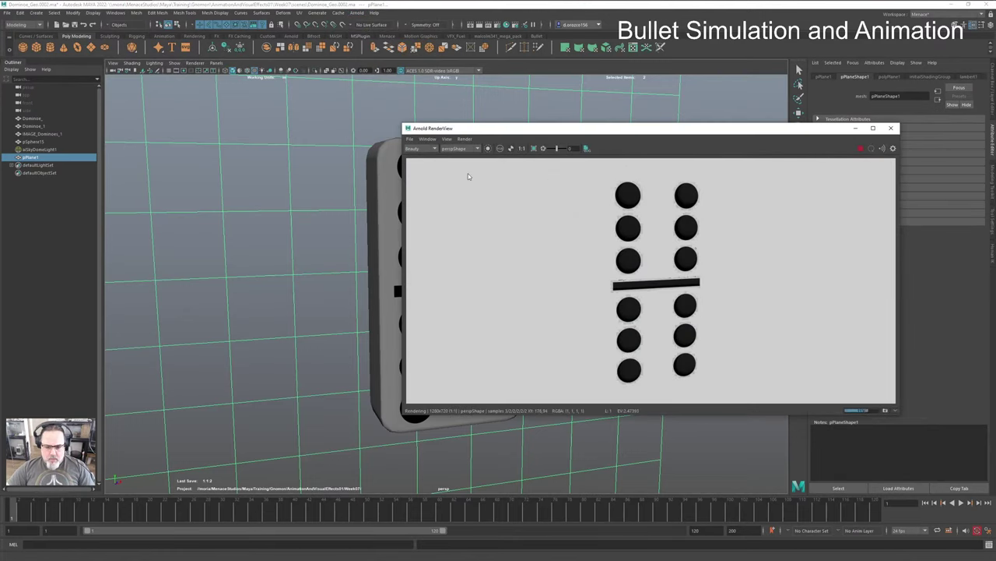
{"action": "left_click", "coordinate": [892, 128]}
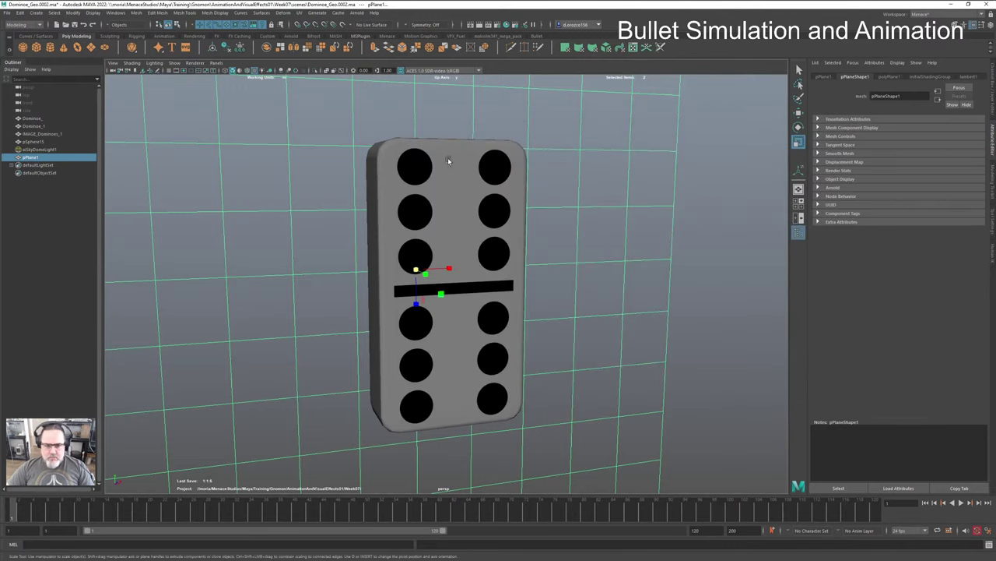
{"action": "left_click", "coordinate": [386, 153]}
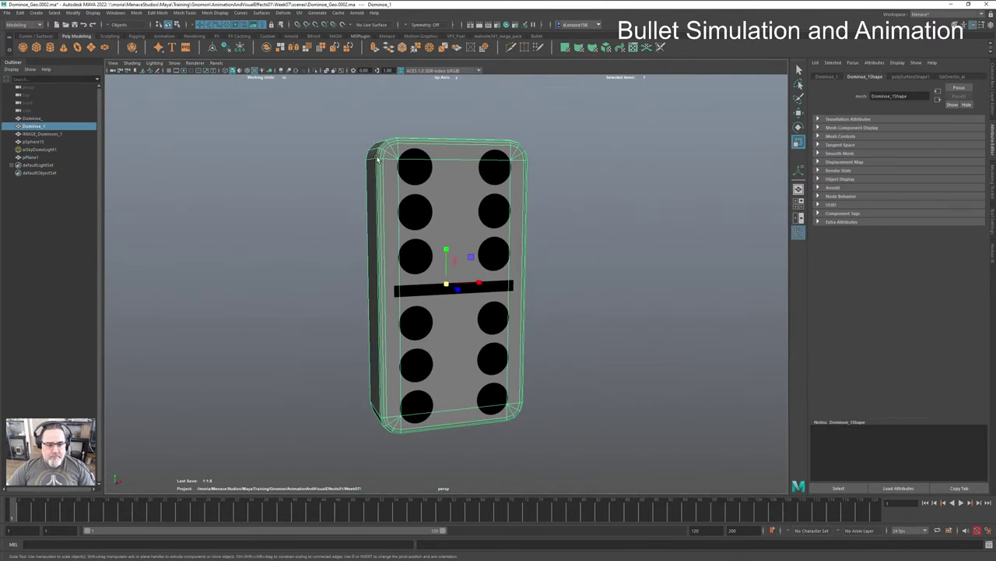
Step: Pull the camera back from the domino and hide the sky dome light
{"action": "right_click_drag", "start_coordinate": [379, 158], "coordinate": [385, 237], "text": "alt"}
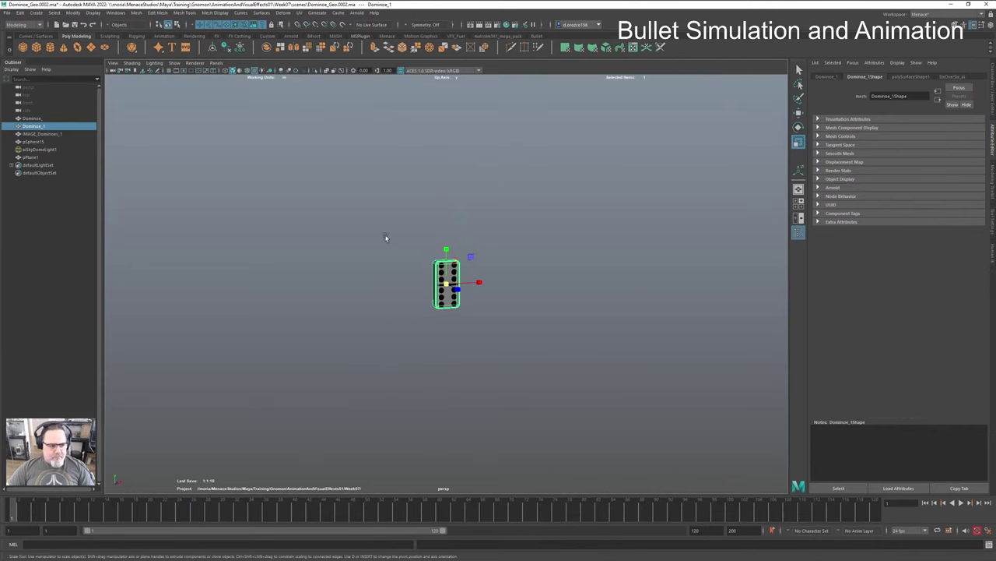
{"action": "left_click", "coordinate": [50, 149]}
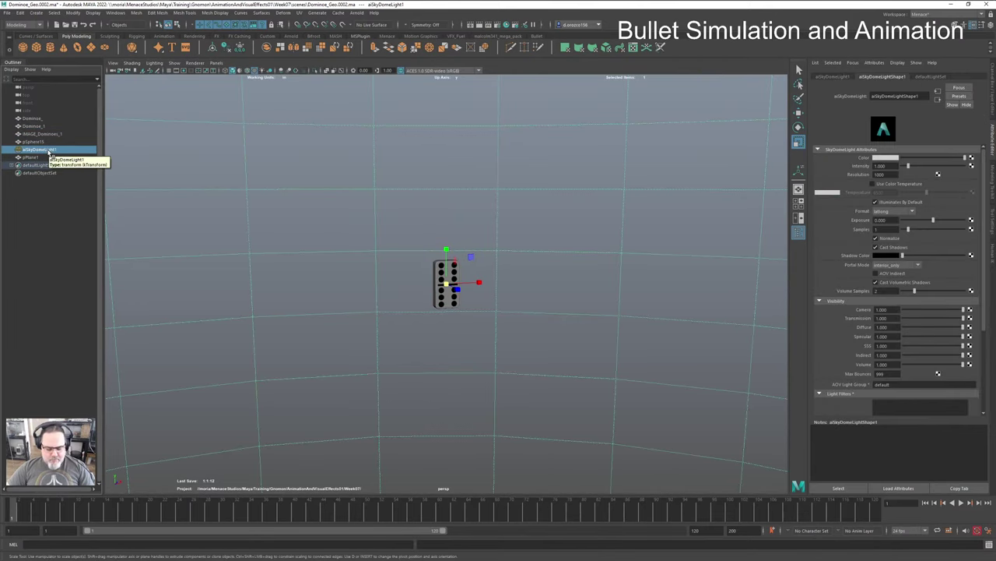
{"action": "key", "text": "ctrl+h"}
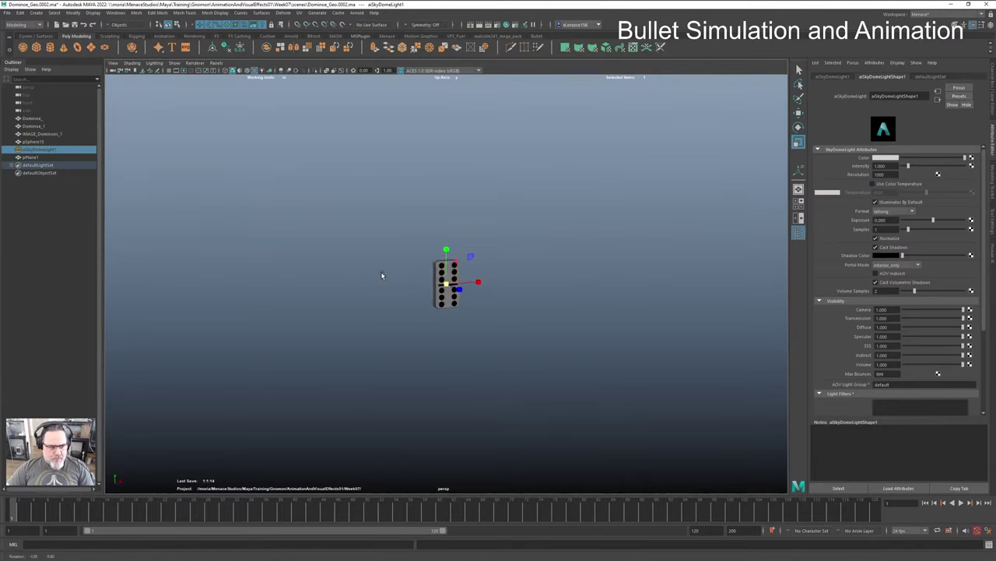
Step: Select the plane pPlane1 and hide it
{"action": "left_click", "coordinate": [33, 142]}
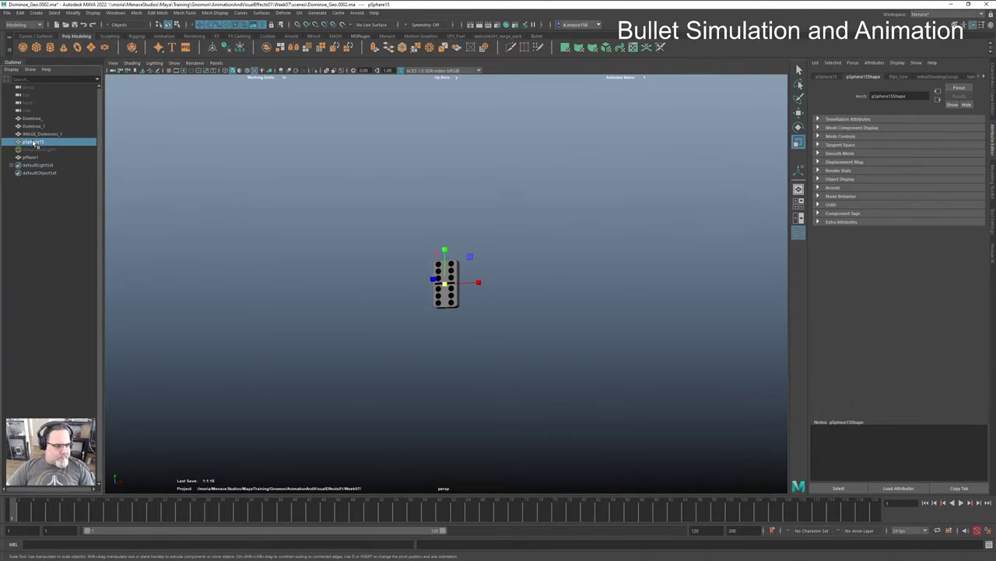
{"action": "left_click", "coordinate": [30, 158]}
{"action": "left_click_drag", "start_coordinate": [325, 234], "coordinate": [589, 263], "text": "alt"}
{"action": "left_click", "coordinate": [538, 244]}
{"action": "left_click", "coordinate": [425, 244]}
{"action": "scroll", "coordinate": [605, 272], "scroll_direction": "up", "scroll_amount": 3}
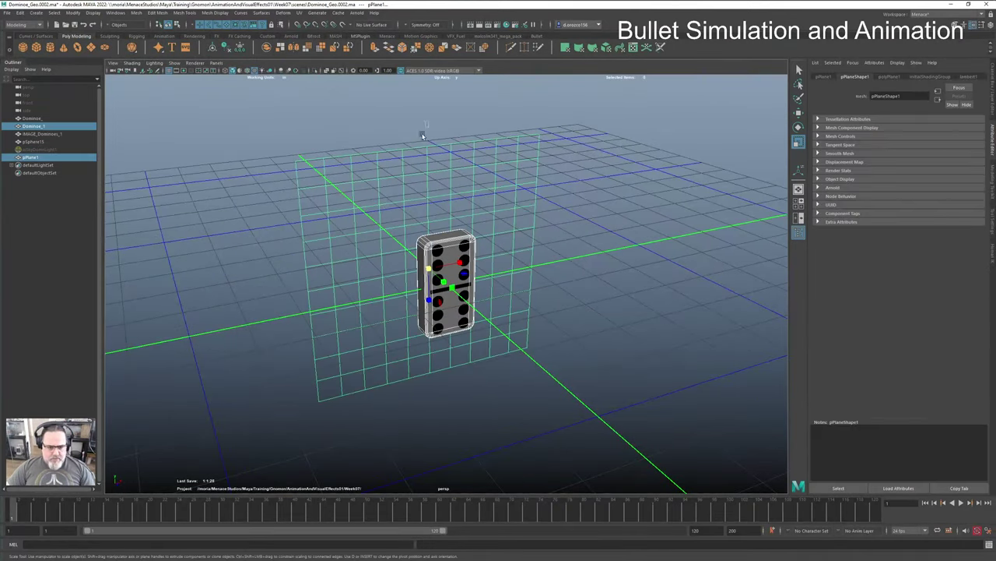
{"action": "left_click", "coordinate": [458, 171]}
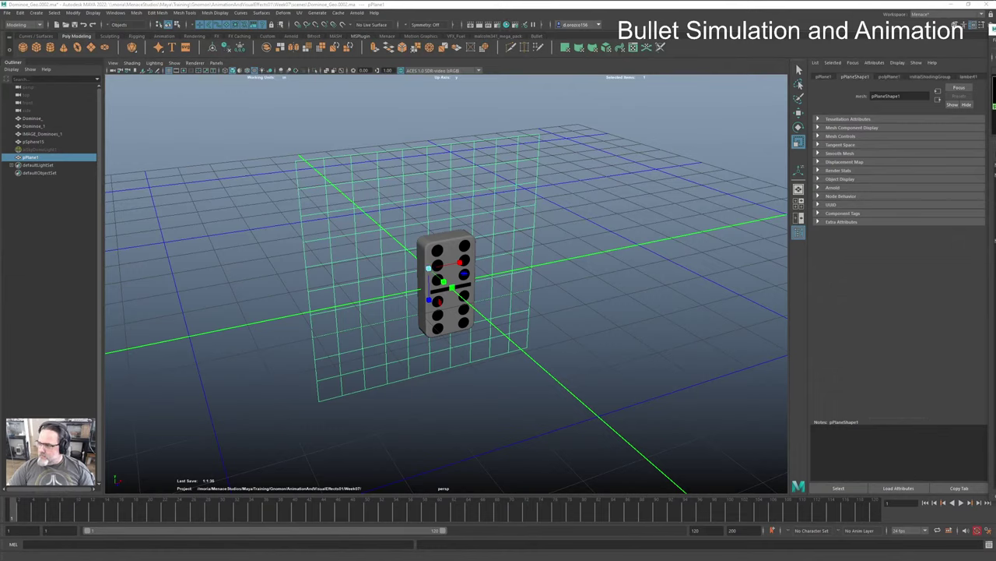
{"action": "key", "text": "ctrl+h"}
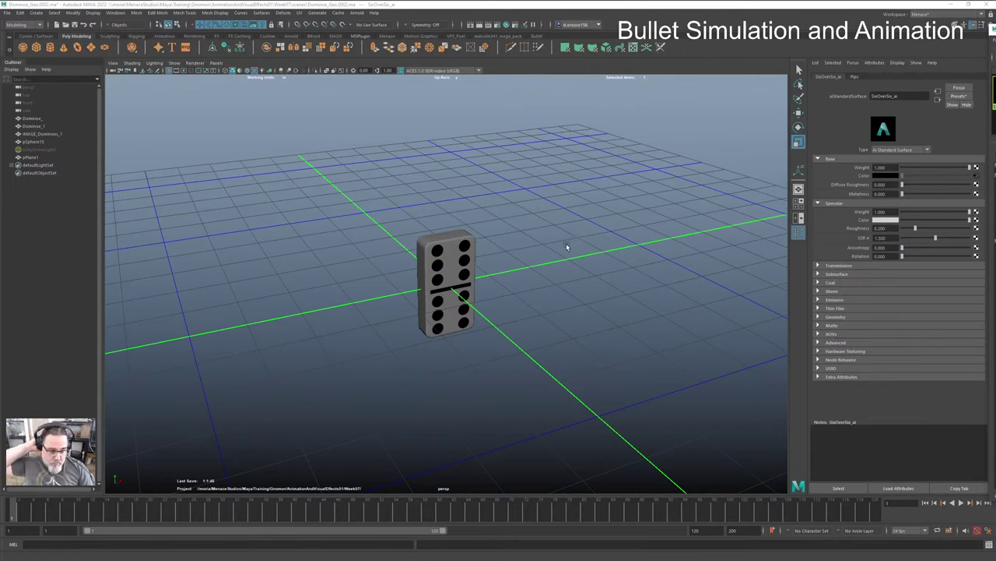
{"action": "left_click_drag", "start_coordinate": [557, 155], "coordinate": [413, 204]}
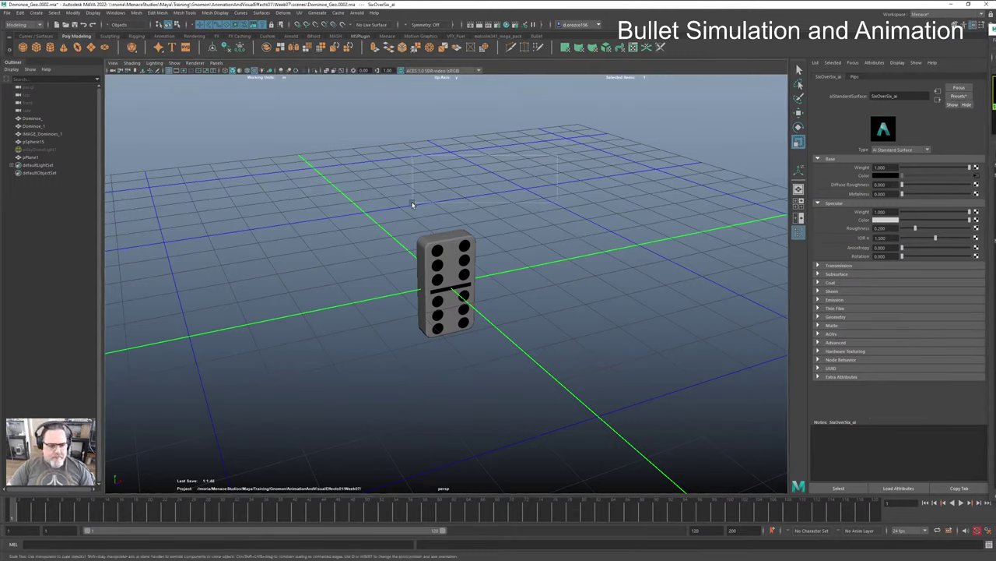
{"action": "left_click_drag", "start_coordinate": [413, 204], "coordinate": [387, 216]}
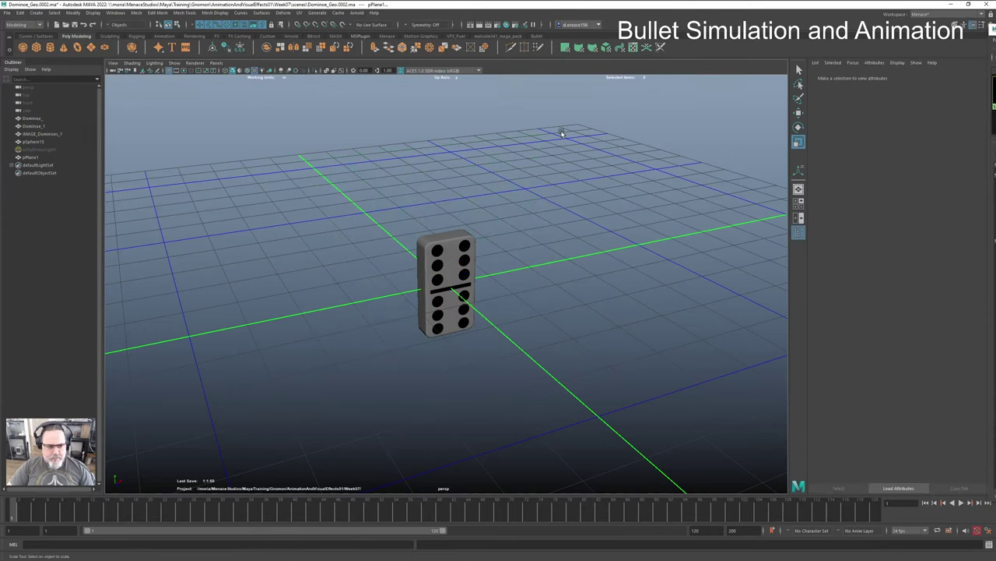
{"action": "left_click_drag", "start_coordinate": [558, 128], "coordinate": [433, 174]}
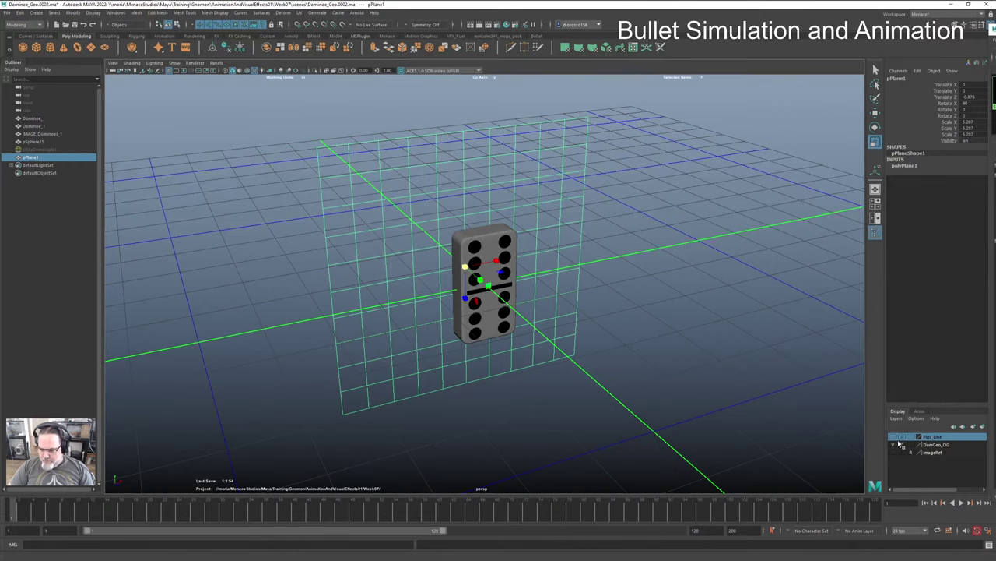
Step: Turn on the domino reference image layer and test-render the view with Arnold
{"action": "left_click", "coordinate": [894, 452]}
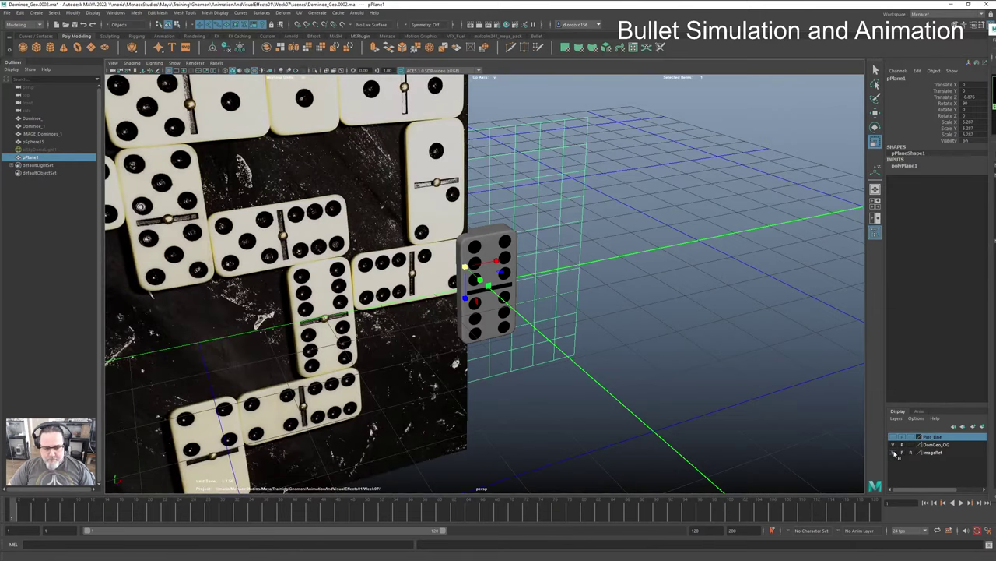
{"action": "left_click_drag", "start_coordinate": [576, 366], "coordinate": [543, 379], "text": "alt"}
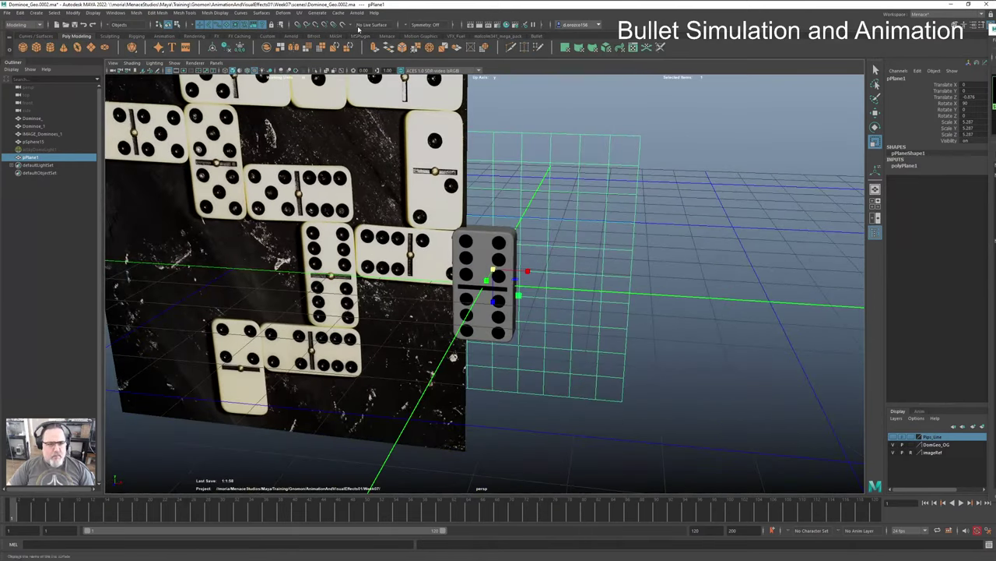
{"action": "left_click", "coordinate": [357, 13]}
{"action": "left_click", "coordinate": [368, 27]}
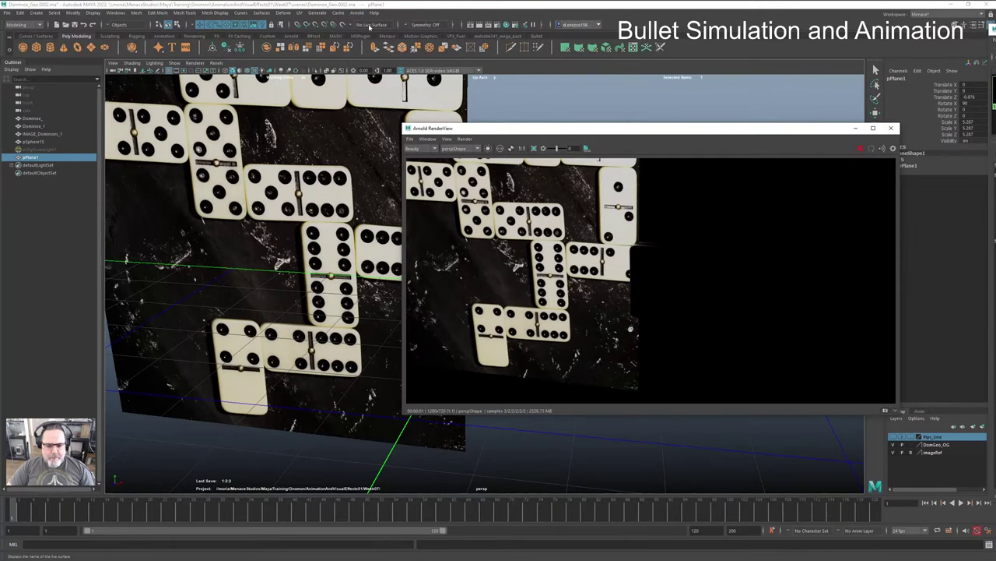
{"action": "left_click", "coordinate": [890, 129]}
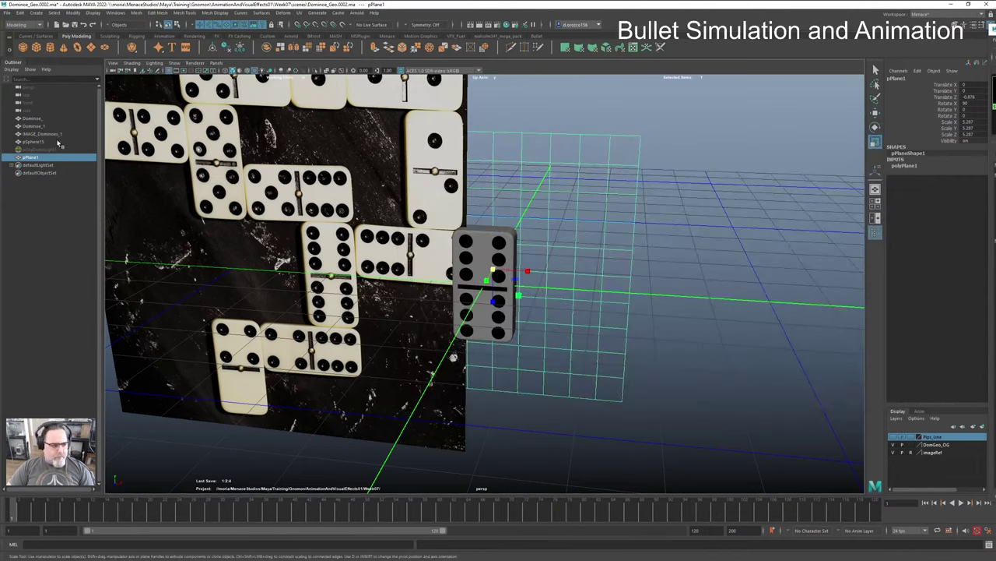
{"action": "left_click", "coordinate": [38, 149]}
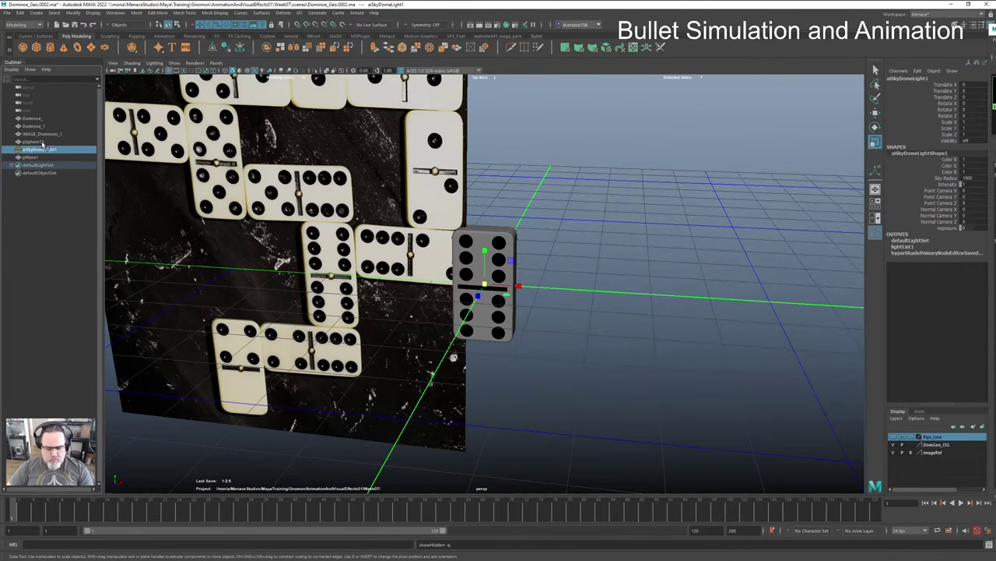
Step: Unhide the sky dome light and render the domino backdrop with Arnold
{"action": "key", "text": "shift+h"}
{"action": "left_click", "coordinate": [358, 13]}
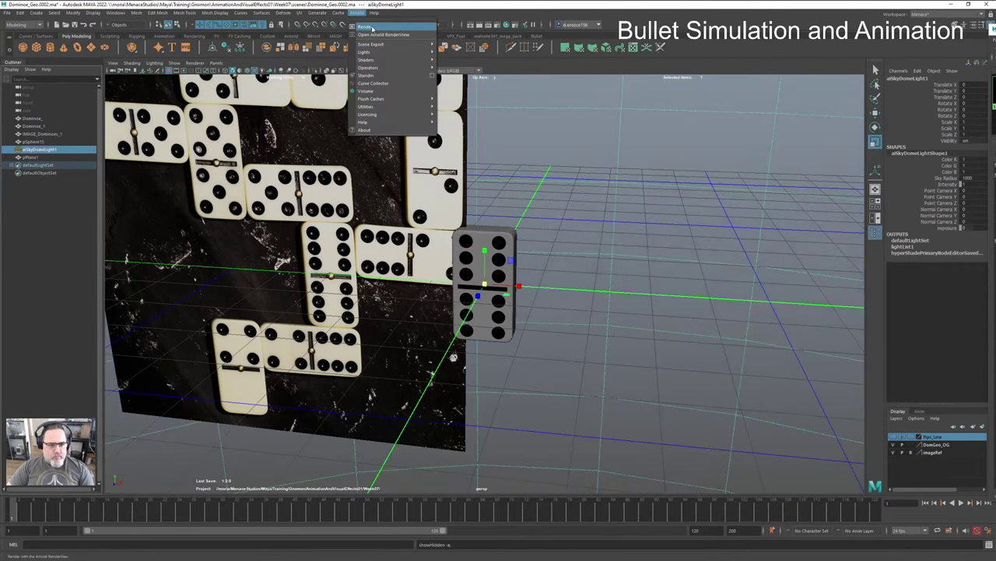
{"action": "left_click", "coordinate": [372, 28]}
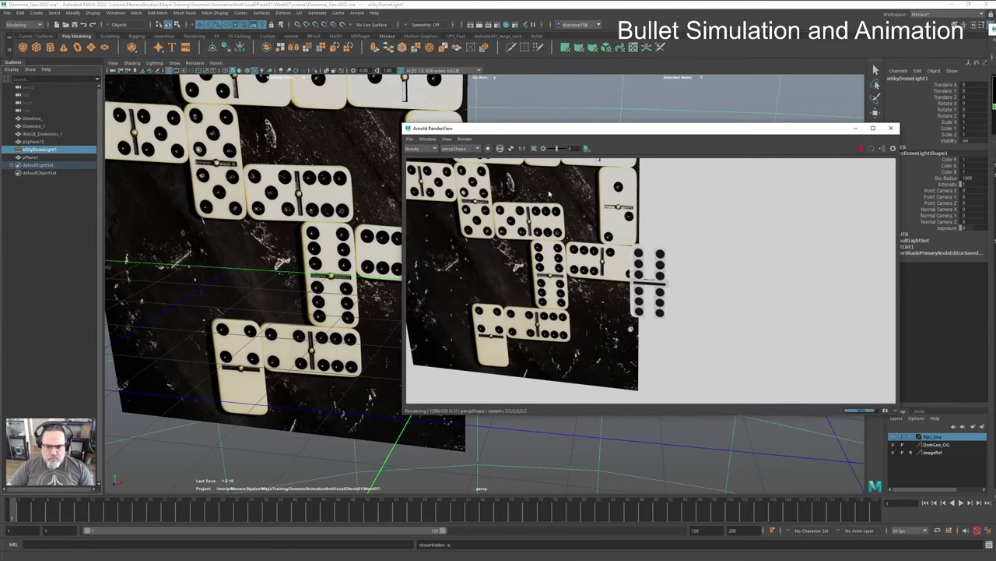
{"action": "left_click_drag", "start_coordinate": [350, 247], "coordinate": [318, 265], "text": "alt"}
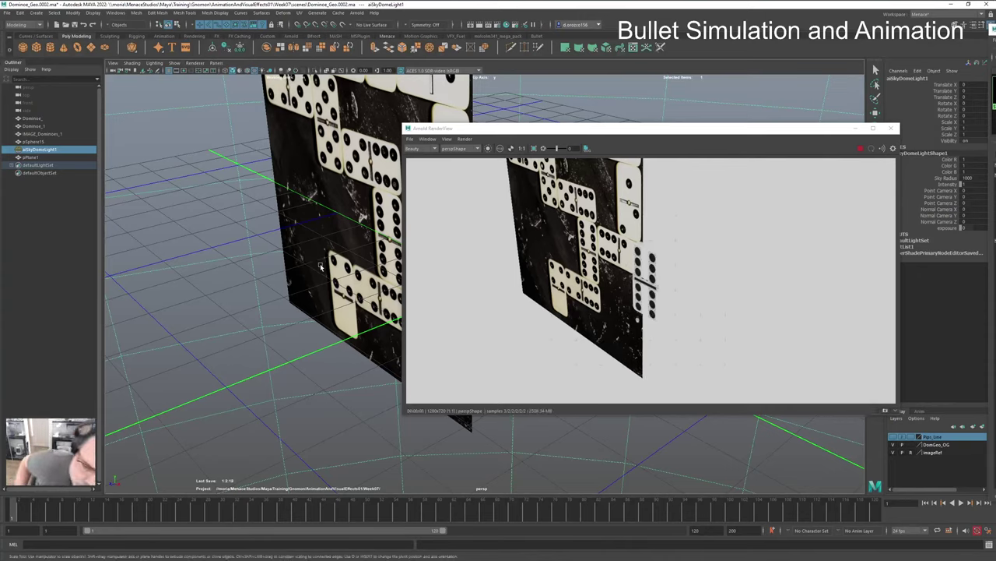
Step: Hide the viewport grid and pull back from the domino backdrop
{"action": "scroll", "coordinate": [395, 243], "scroll_direction": "up", "scroll_amount": 3}
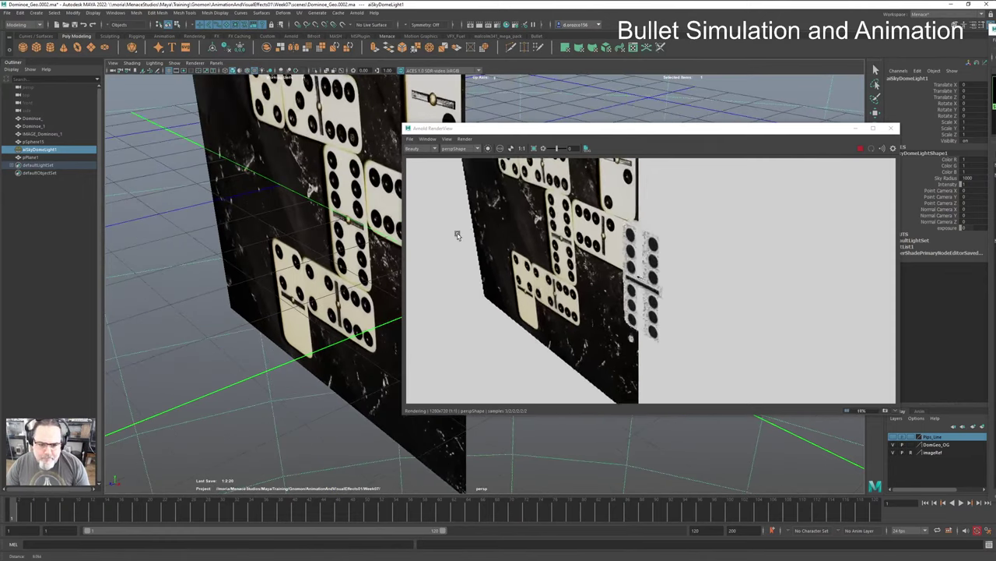
{"action": "left_click", "coordinate": [181, 72]}
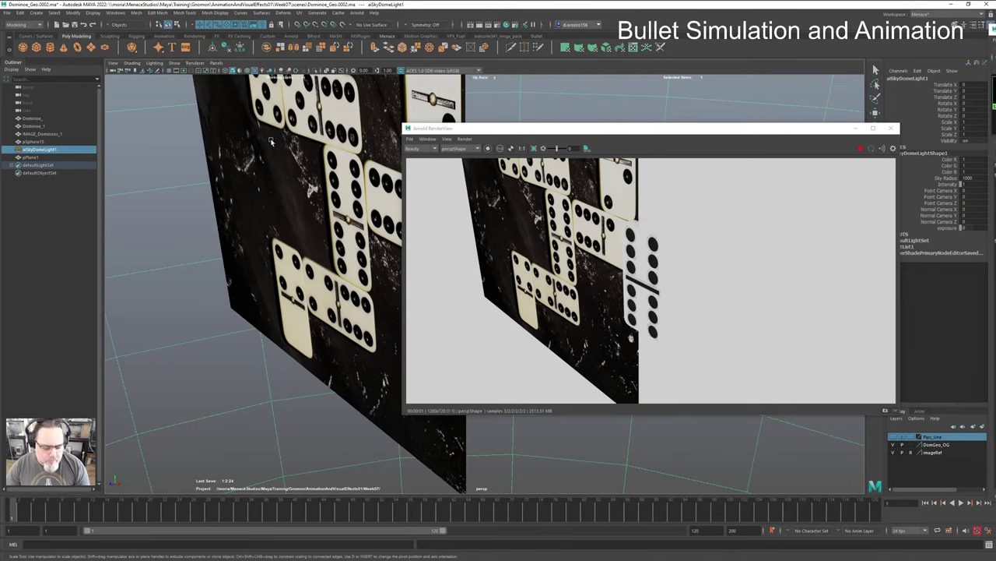
{"action": "key", "text": "w"}
{"action": "left_click_drag", "start_coordinate": [340, 206], "coordinate": [343, 286], "text": "alt"}
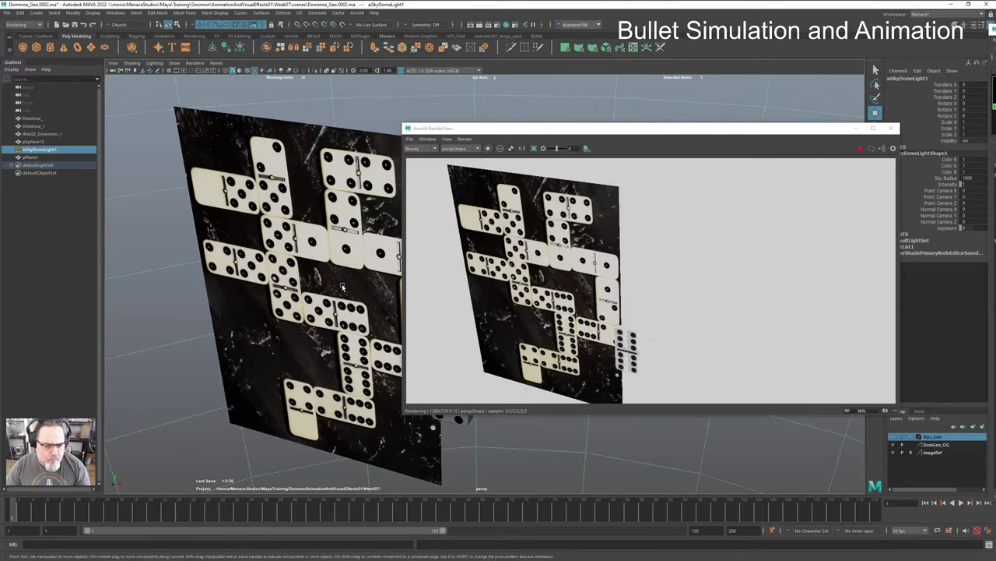
Step: Slide IMAGE_Dominoes_1 right along X so its gap lines up with the domino
{"action": "left_click", "coordinate": [44, 134]}
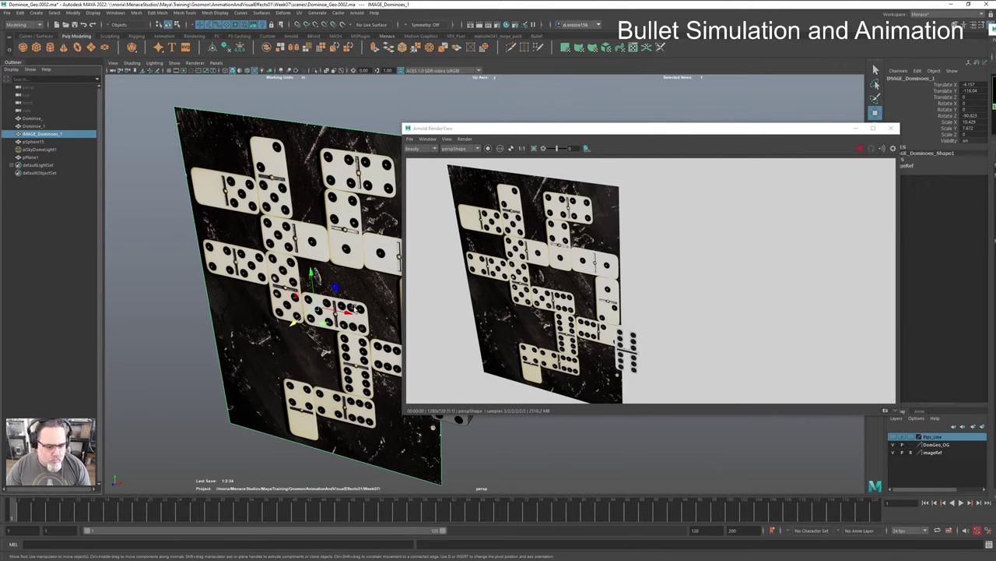
{"action": "left_click_drag", "start_coordinate": [354, 308], "coordinate": [505, 334]}
{"action": "right_click_drag", "start_coordinate": [269, 286], "coordinate": [389, 293], "text": "alt"}
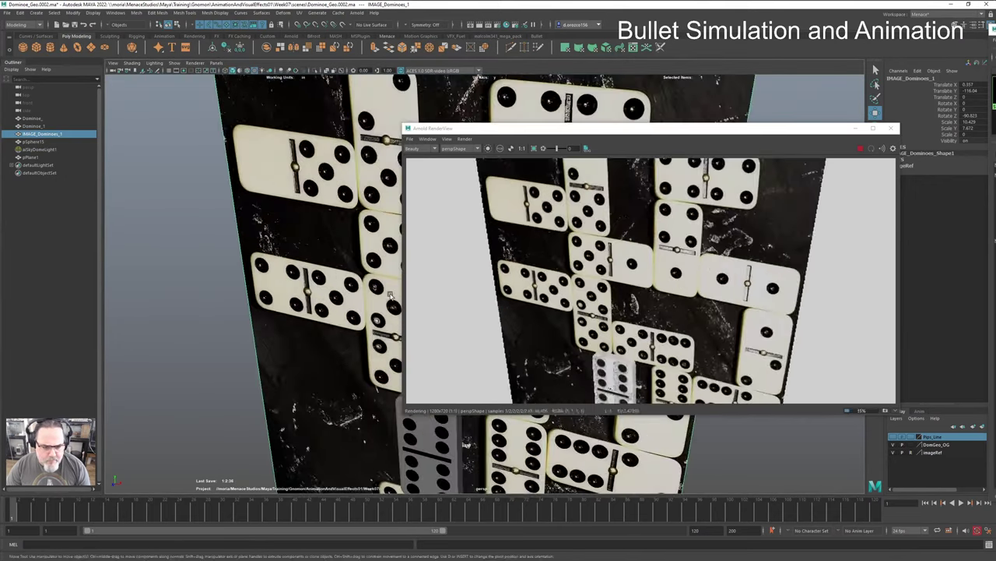
{"action": "scroll", "coordinate": [296, 218], "scroll_direction": "down", "scroll_amount": 2}
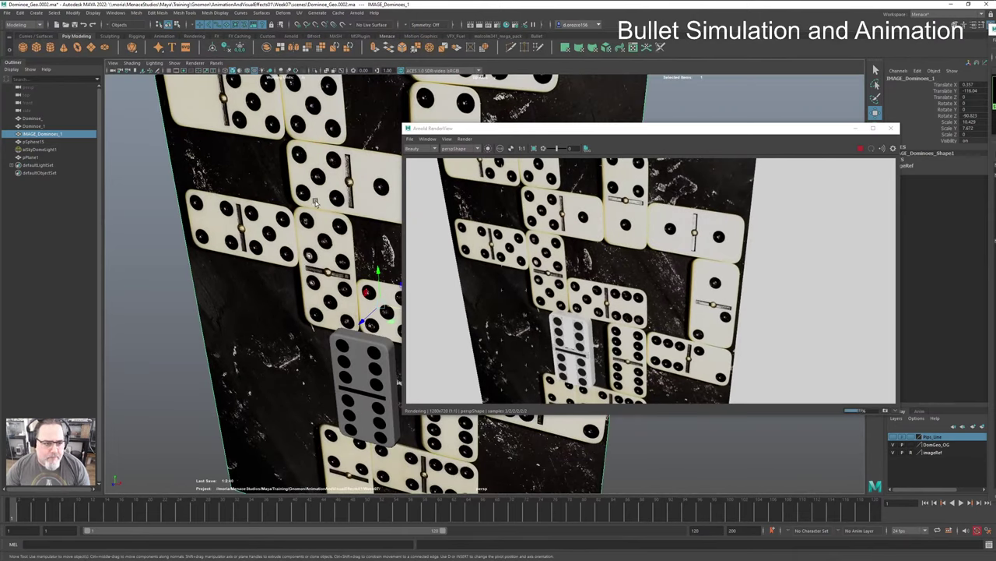
{"action": "scroll", "coordinate": [317, 206], "scroll_direction": "down", "scroll_amount": 2}
{"action": "left_click_drag", "start_coordinate": [317, 209], "coordinate": [399, 222], "text": "alt"}
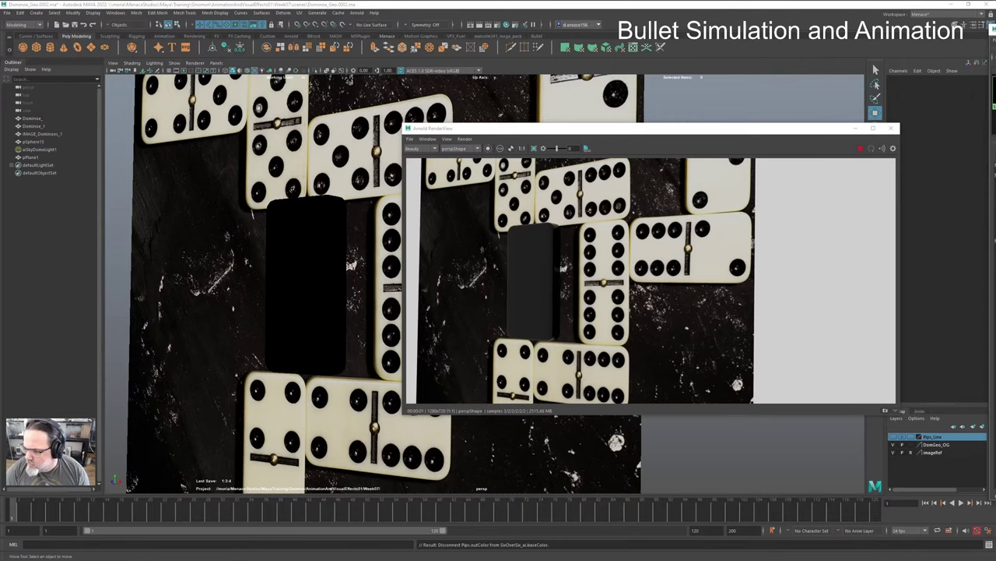
Step: Restore the domino's pip texture and dolly the camera out to frame it among the pictured dominoes
{"action": "key", "text": "ctrl+z"}
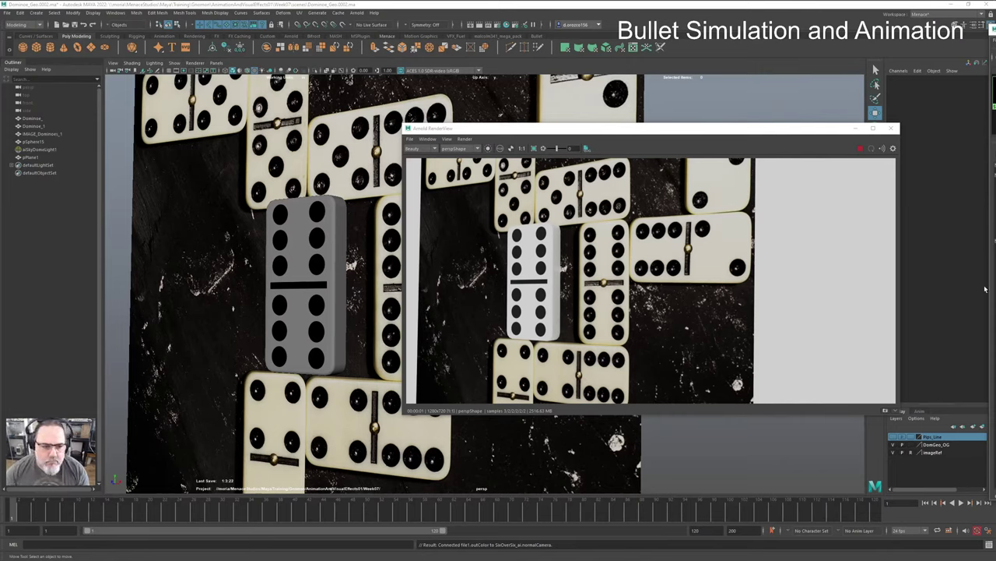
{"action": "scroll", "coordinate": [854, 312], "scroll_direction": "up", "scroll_amount": 4}
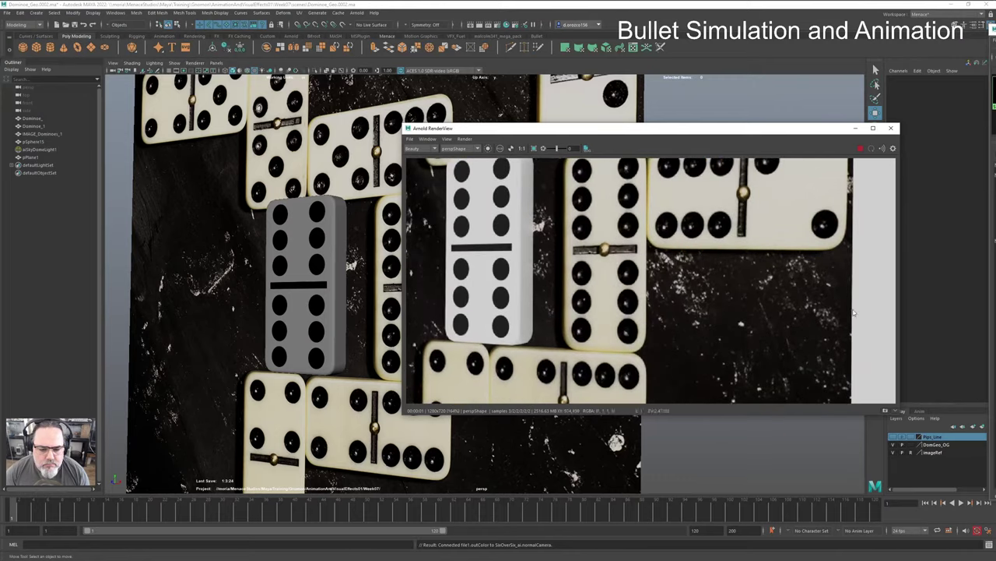
{"action": "scroll", "coordinate": [853, 312], "scroll_direction": "down", "scroll_amount": 5}
{"action": "scroll", "coordinate": [317, 295], "scroll_direction": "up", "scroll_amount": 3}
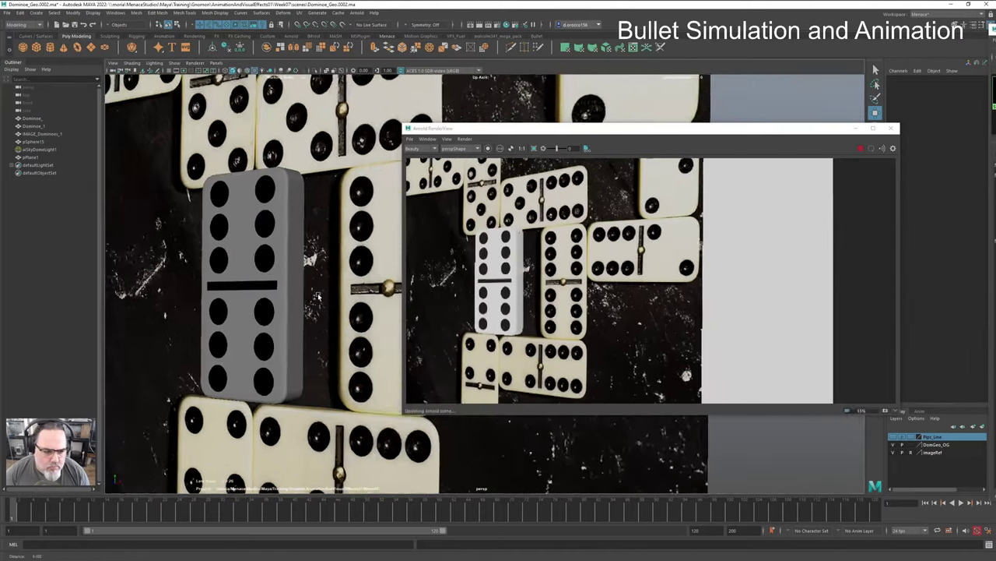
{"action": "scroll", "coordinate": [317, 295], "scroll_direction": "up", "scroll_amount": 3}
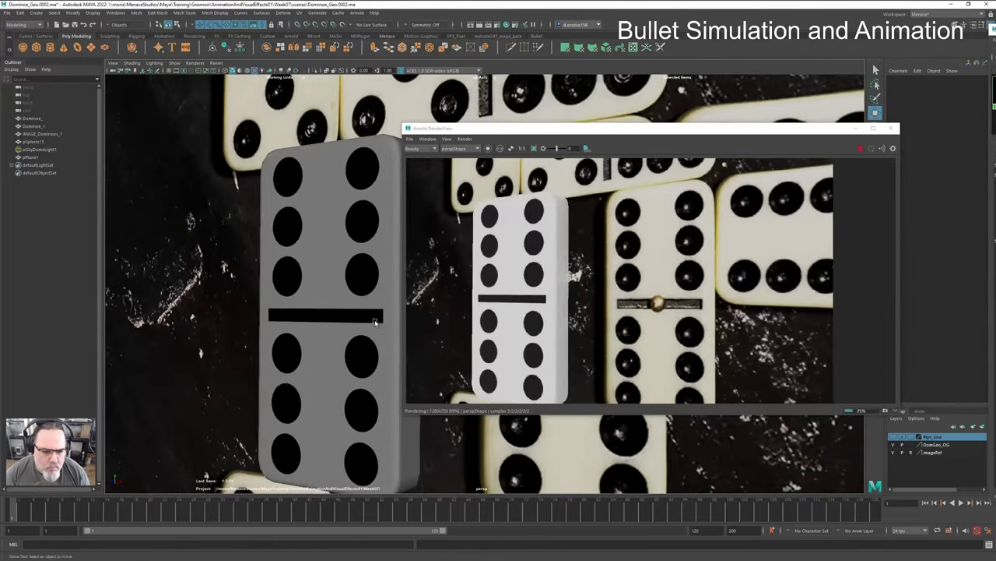
{"action": "scroll", "coordinate": [375, 322], "scroll_direction": "up", "scroll_amount": 5}
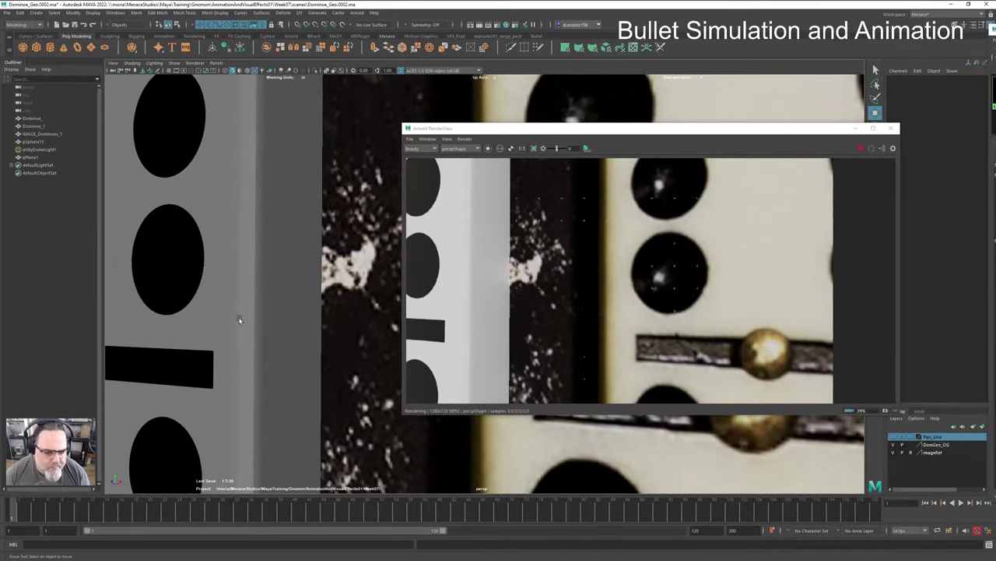
{"action": "scroll", "coordinate": [308, 311], "scroll_direction": "up", "scroll_amount": 1}
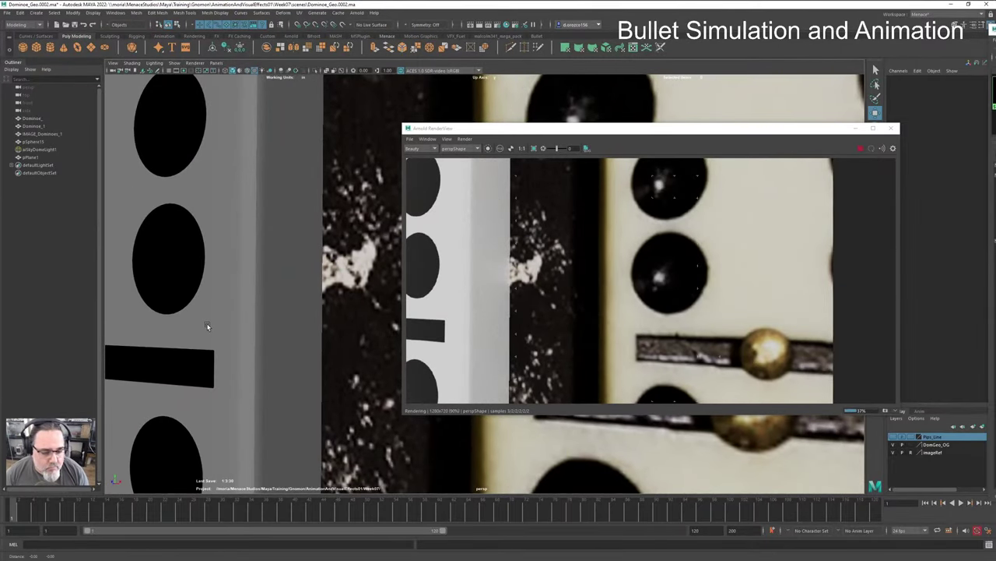
{"action": "middle_click_drag", "start_coordinate": [208, 324], "coordinate": [217, 324], "text": "alt"}
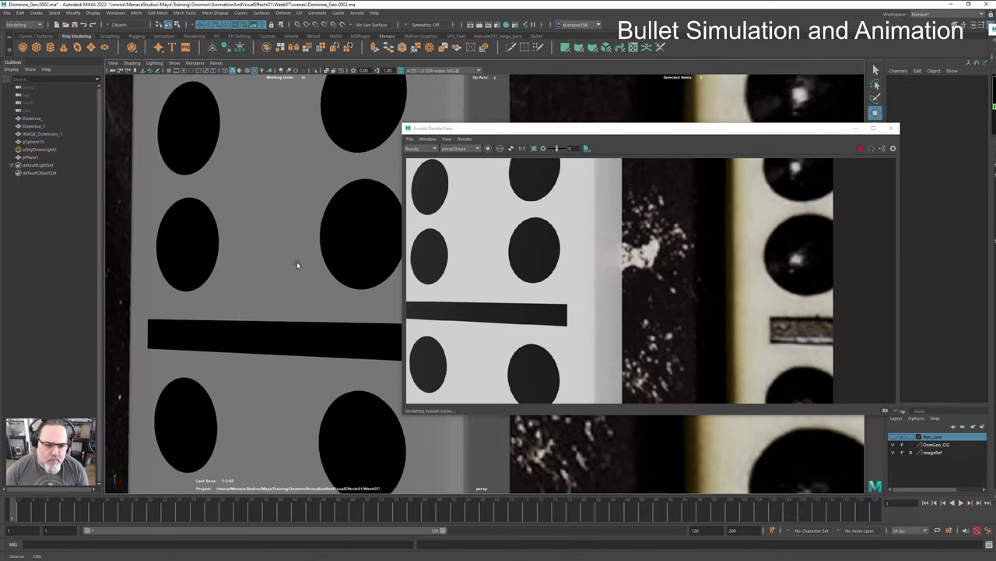
{"action": "right_click_drag", "start_coordinate": [298, 262], "coordinate": [263, 268], "text": "alt"}
{"action": "scroll", "coordinate": [263, 268], "scroll_direction": "down", "scroll_amount": 5}
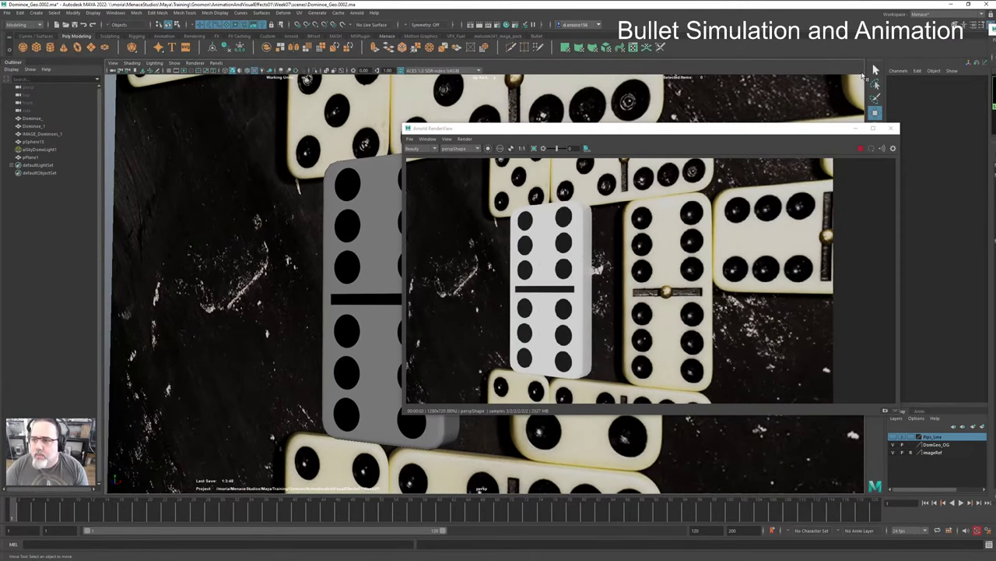
{"action": "mouse_move", "coordinate": [808, 4]}
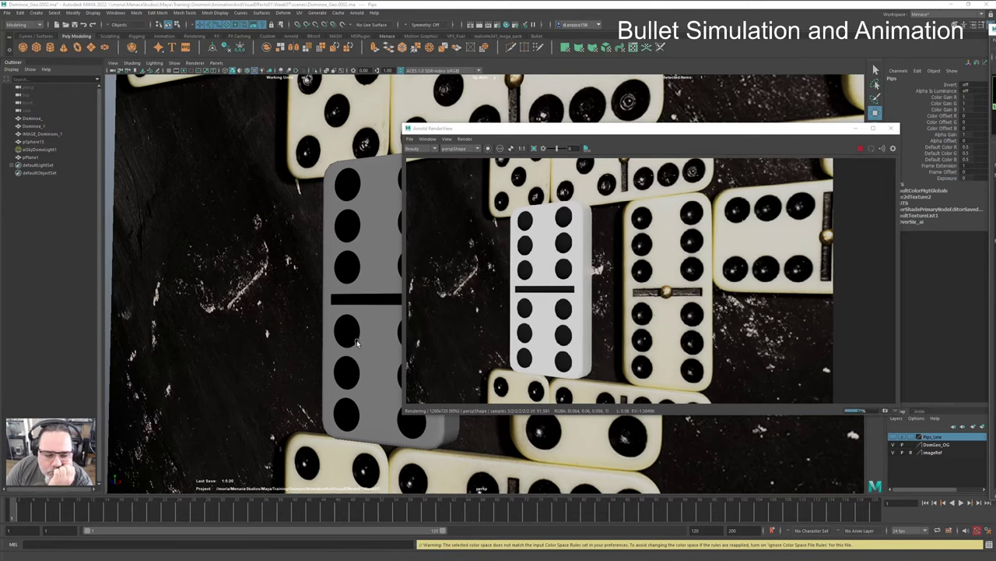
Step: Orbit and swing the camera out to a wide, angled shot of the full domino layout
{"action": "scroll", "coordinate": [357, 339], "scroll_direction": "up", "scroll_amount": 6}
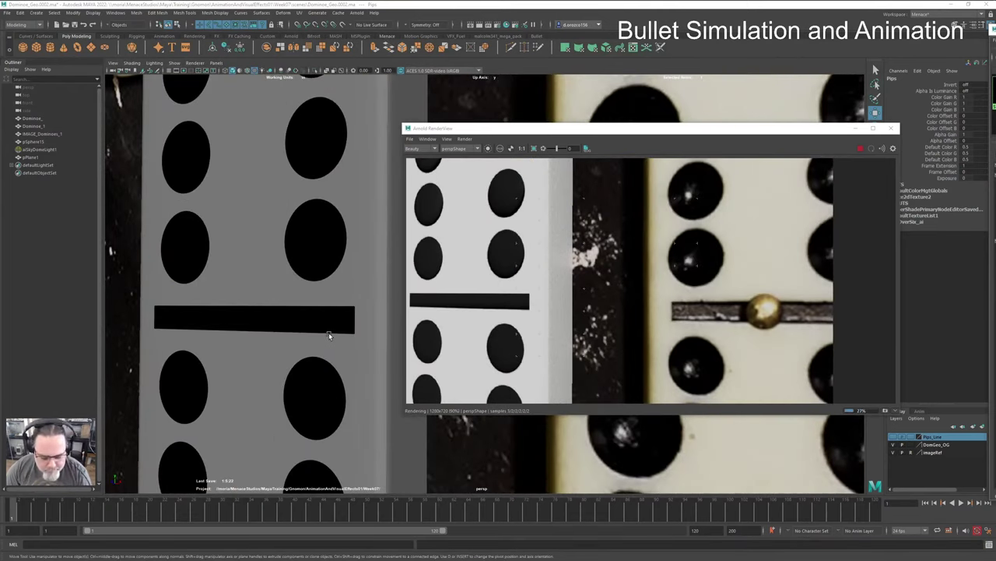
{"action": "left_click_drag", "start_coordinate": [325, 341], "coordinate": [350, 333], "text": "alt"}
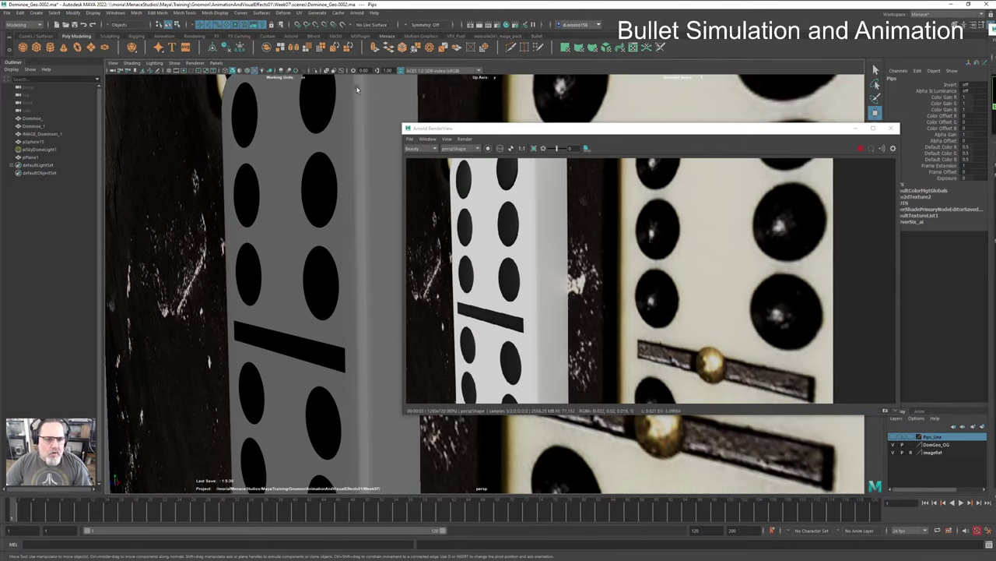
{"action": "left_click_drag", "start_coordinate": [341, 231], "coordinate": [236, 223], "text": "alt"}
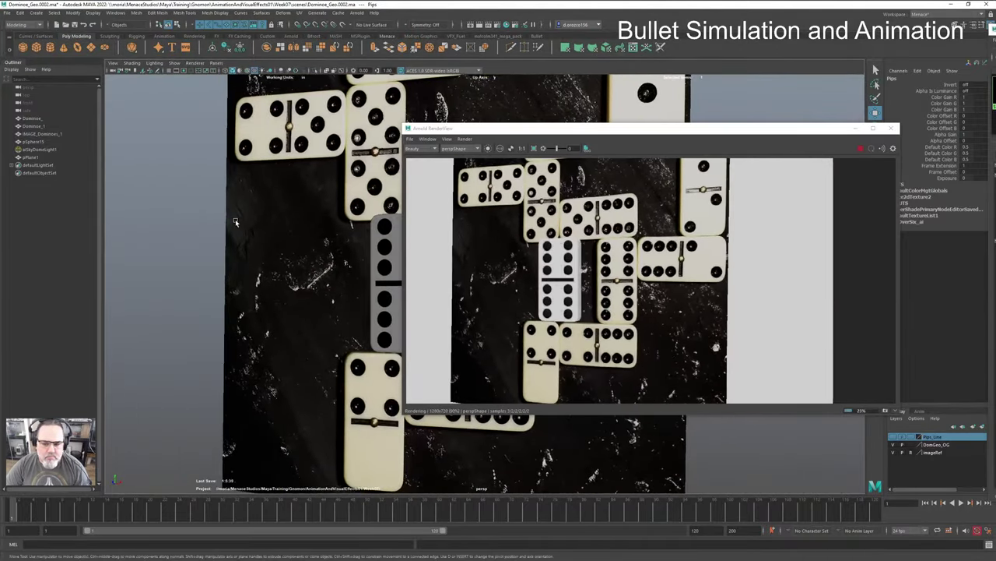
Step: Delete aiSkyDomeLight1 and create an Arnold area light in its place
{"action": "left_click", "coordinate": [41, 150]}
{"action": "key", "text": "Delete"}
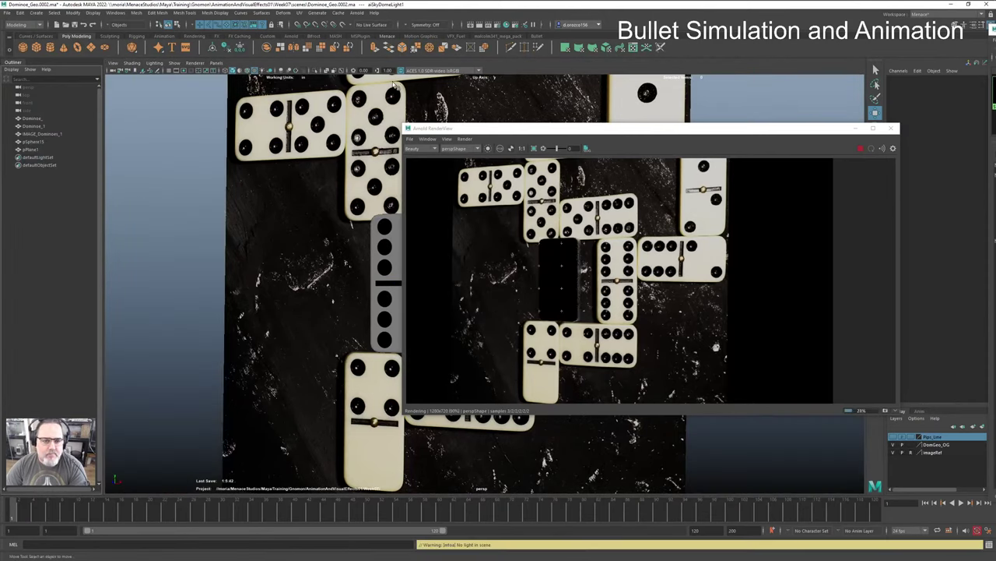
{"action": "left_click_drag", "start_coordinate": [619, 141], "coordinate": [995, 144]}
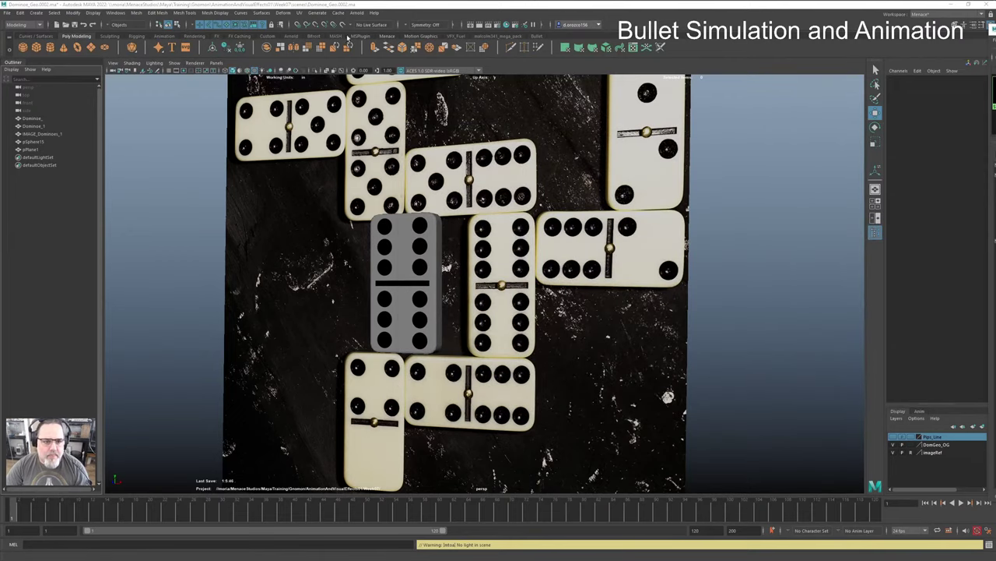
{"action": "left_click", "coordinate": [358, 12]}
{"action": "mouse_move", "coordinate": [389, 51]}
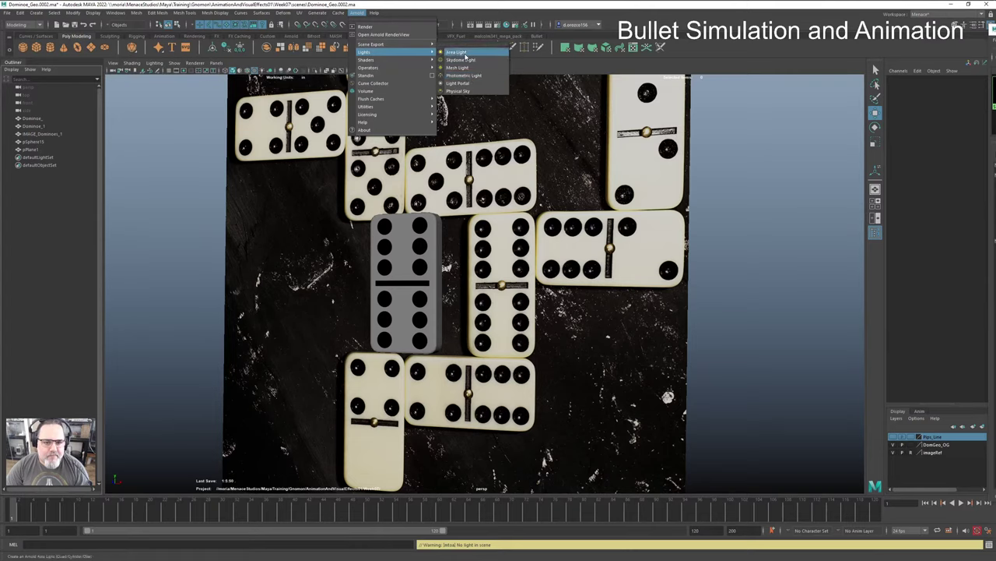
{"action": "left_click", "coordinate": [457, 52]}
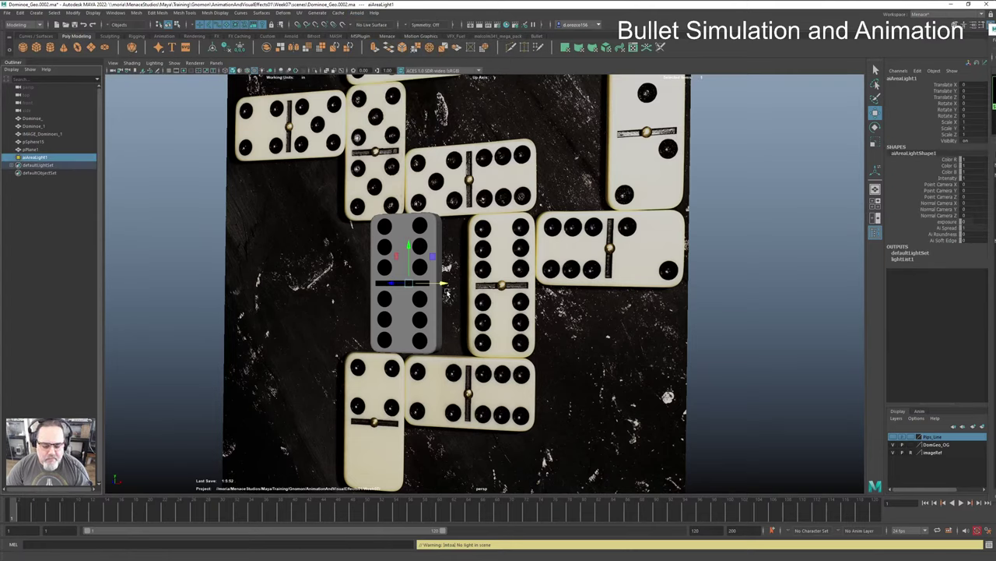
Step: Scale the area light up to about 6.256 and move it left of the dominoes, angled toward them
{"action": "key", "text": "r"}
{"action": "left_click_drag", "start_coordinate": [411, 288], "coordinate": [623, 234]}
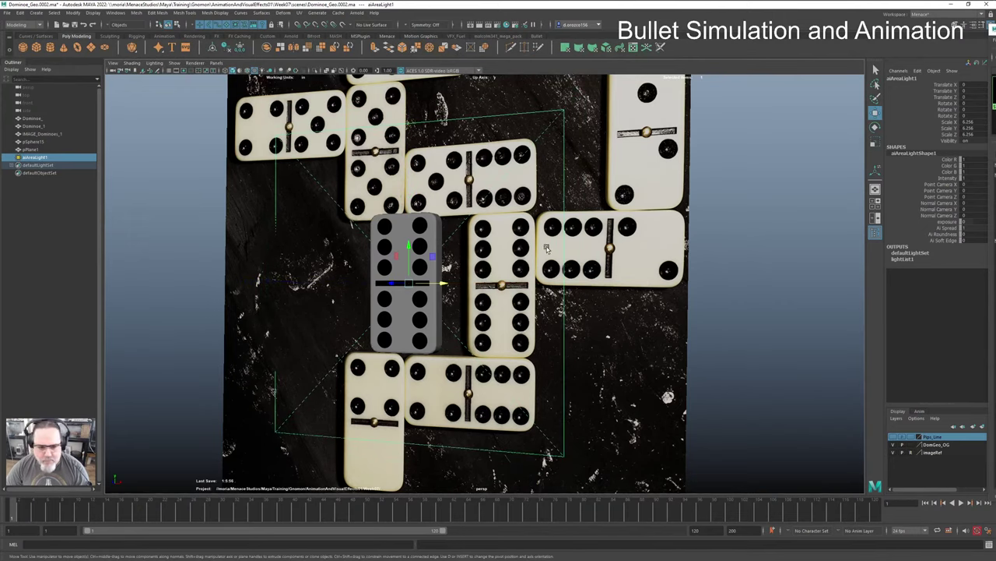
{"action": "key", "text": "w"}
{"action": "left_click_drag", "start_coordinate": [379, 289], "coordinate": [318, 319]}
{"action": "key", "text": "e"}
{"action": "key", "text": "w"}
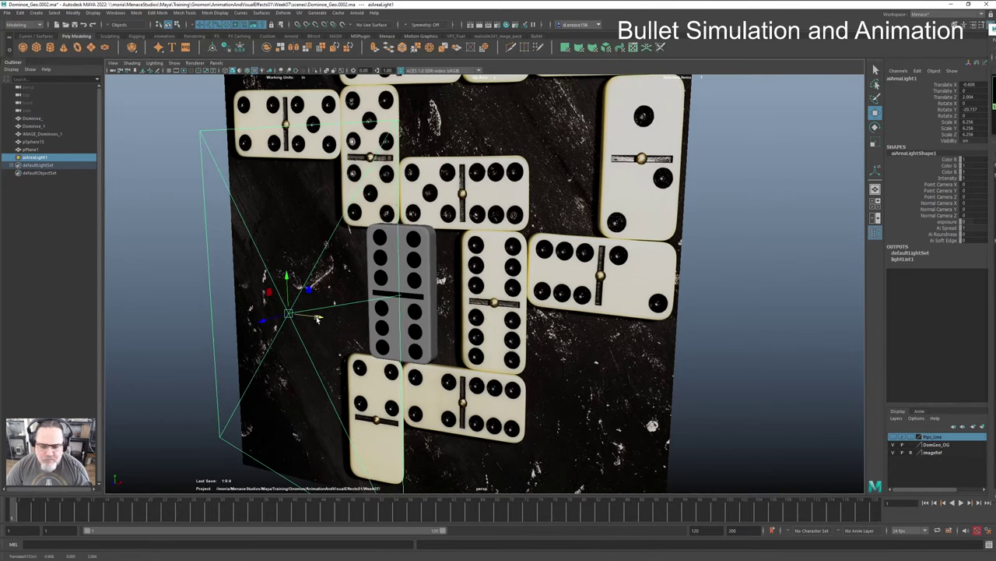
{"action": "key", "text": "ctrl+a"}
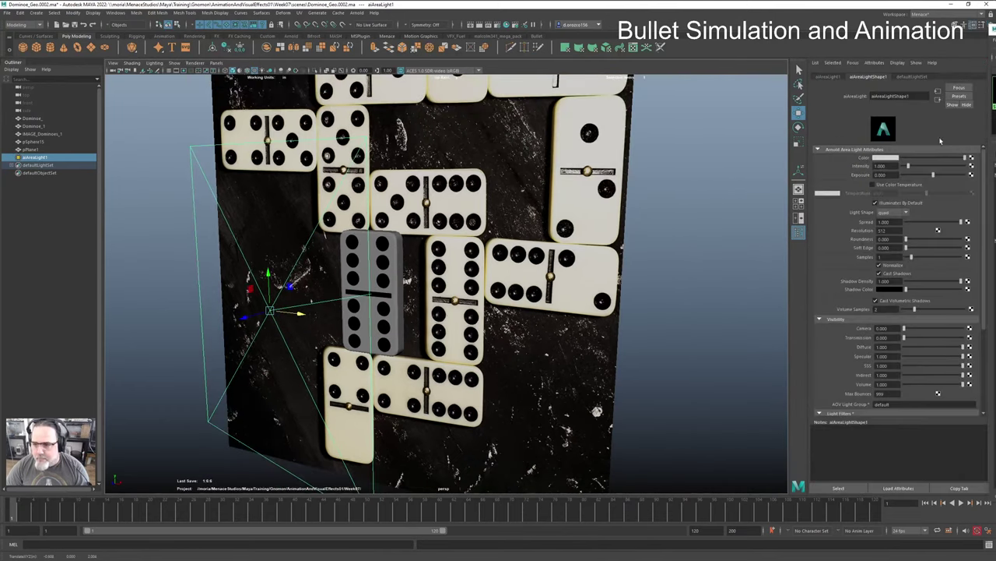
Step: Set the area light to intensity 10 and exposure 5 in the Attribute Editor
{"action": "left_click_drag", "start_coordinate": [908, 166], "coordinate": [982, 165]}
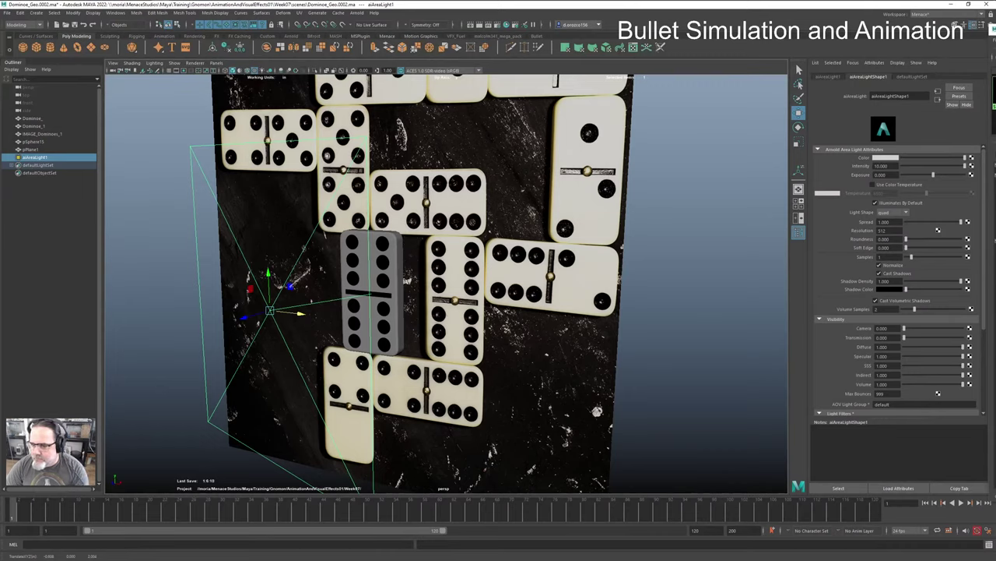
{"action": "double_click", "coordinate": [888, 166]}
{"action": "type", "text": "10"}
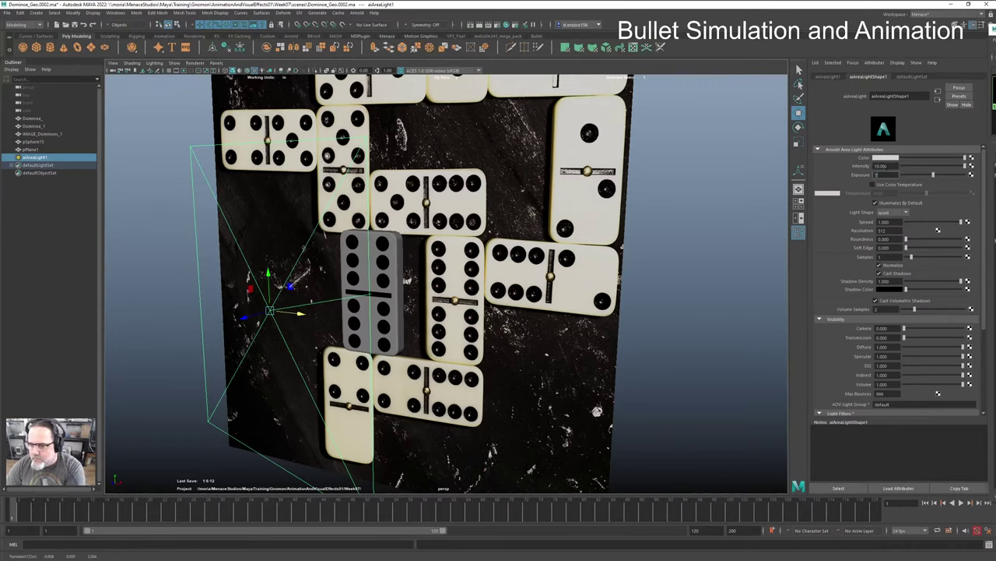
{"action": "key", "text": "Return"}
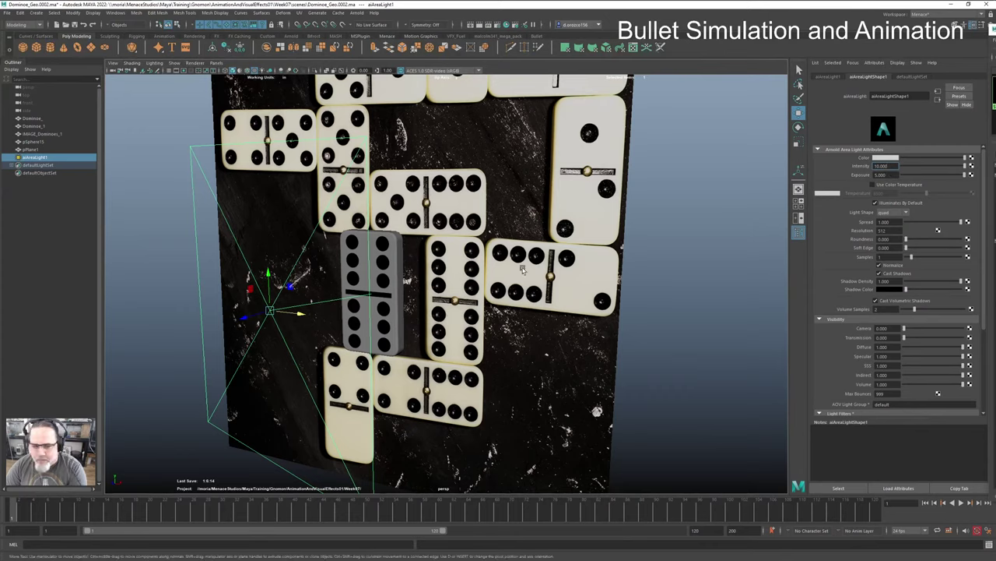
{"action": "left_click", "coordinate": [285, 312]}
Step: Rotate the area light toward the domino and slide it along its axis to re-aim it
{"action": "key", "text": "e"}
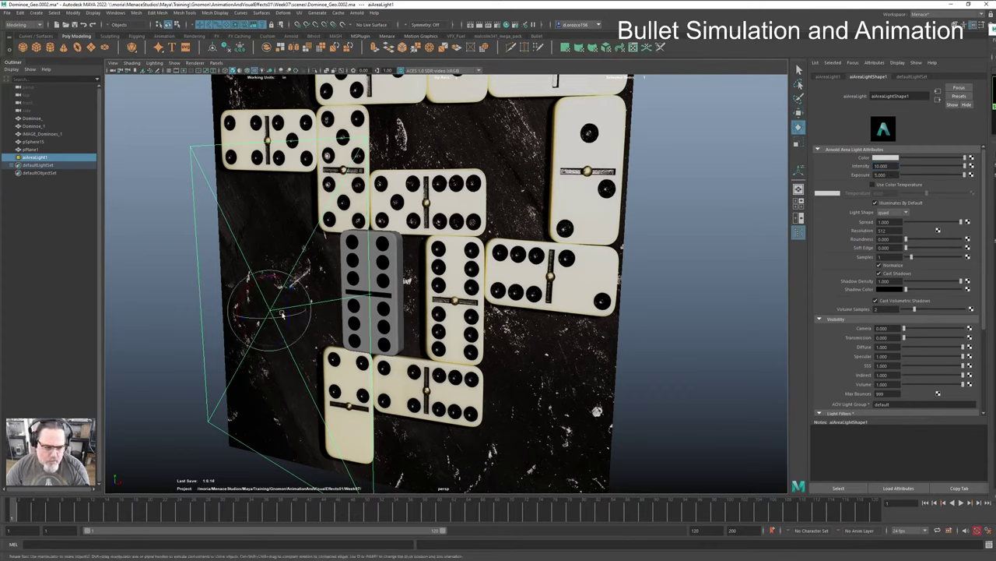
{"action": "mouse_move", "coordinate": [279, 315]}
{"action": "left_mouse_down"}
{"action": "mouse_move", "coordinate": [262, 329]}
{"action": "mouse_move", "coordinate": [270, 308]}
{"action": "left_mouse_up"}
{"action": "key", "text": "w"}
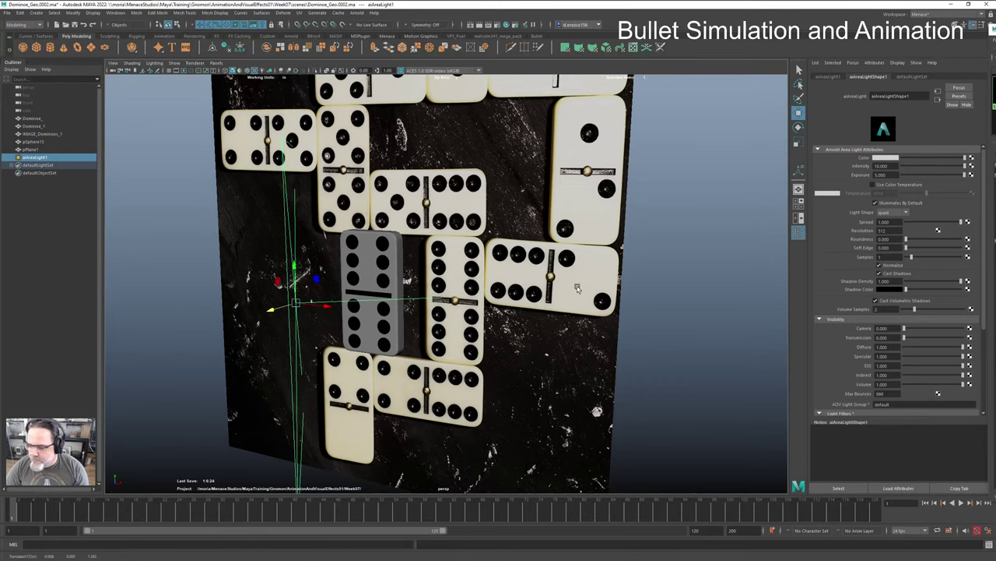
{"action": "scroll", "coordinate": [458, 282], "scroll_direction": "up", "scroll_amount": 5}
{"action": "middle_click_drag", "start_coordinate": [459, 282], "coordinate": [615, 278], "text": "alt"}
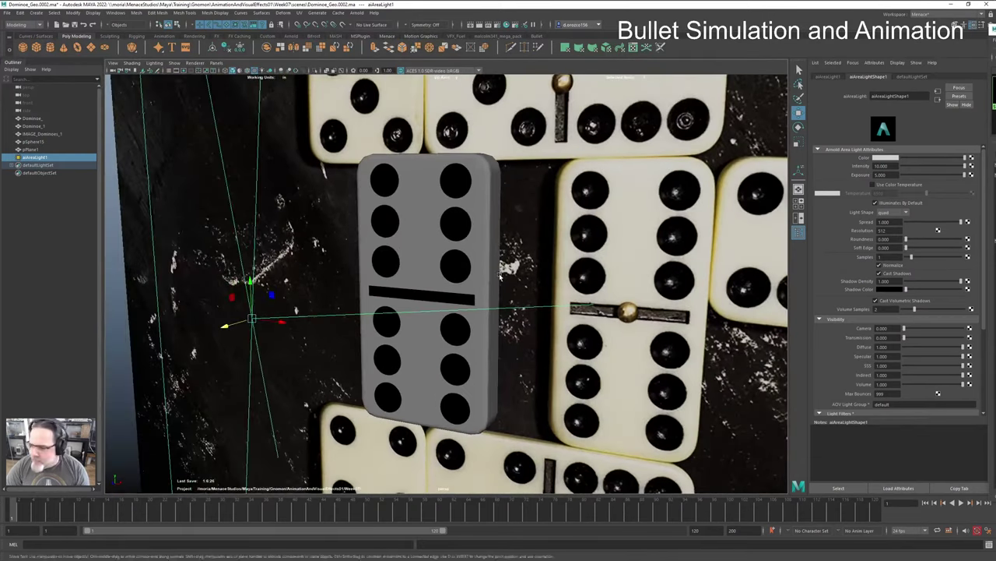
{"action": "scroll", "coordinate": [623, 276], "scroll_direction": "up", "scroll_amount": 5}
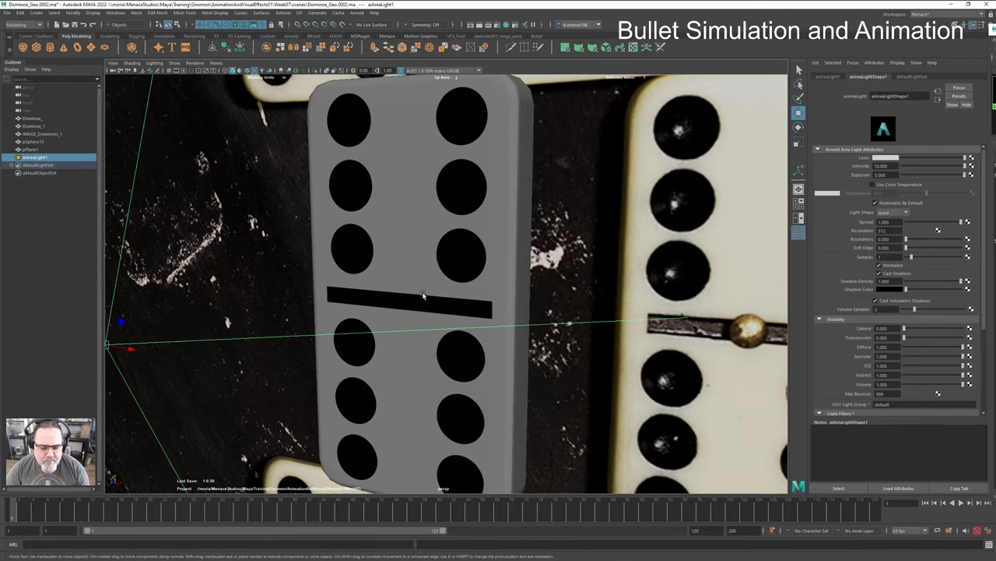
{"action": "left_click_drag", "start_coordinate": [423, 295], "coordinate": [431, 293], "text": "alt"}
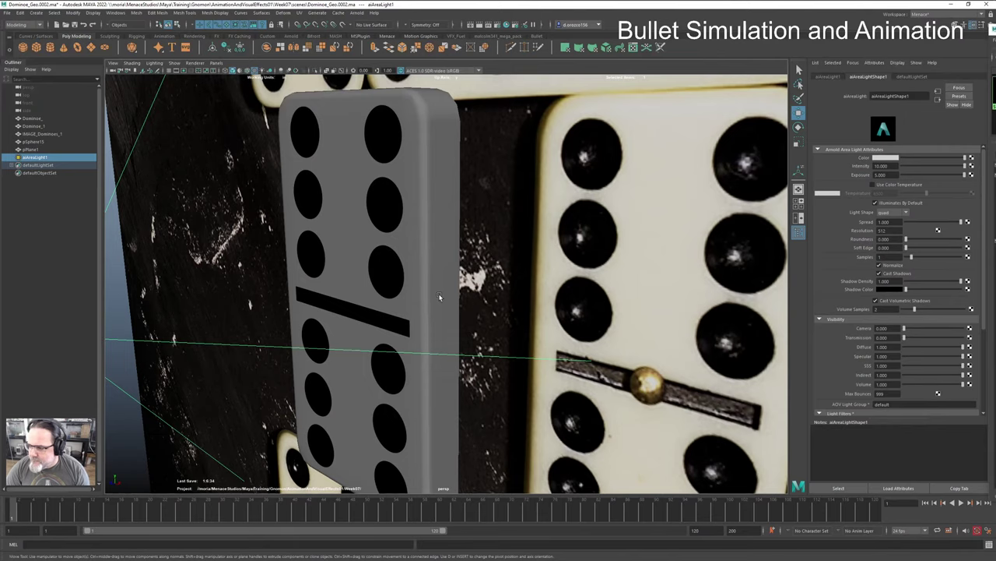
{"action": "left_click_drag", "start_coordinate": [442, 305], "coordinate": [279, 310], "text": "alt"}
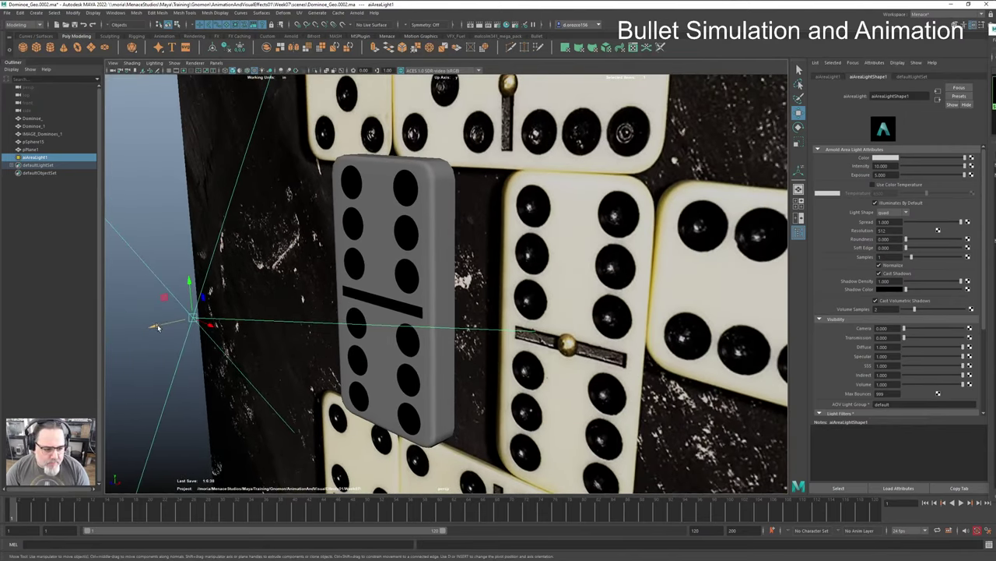
{"action": "left_click_drag", "start_coordinate": [156, 327], "coordinate": [246, 317]}
{"action": "key", "text": "e"}
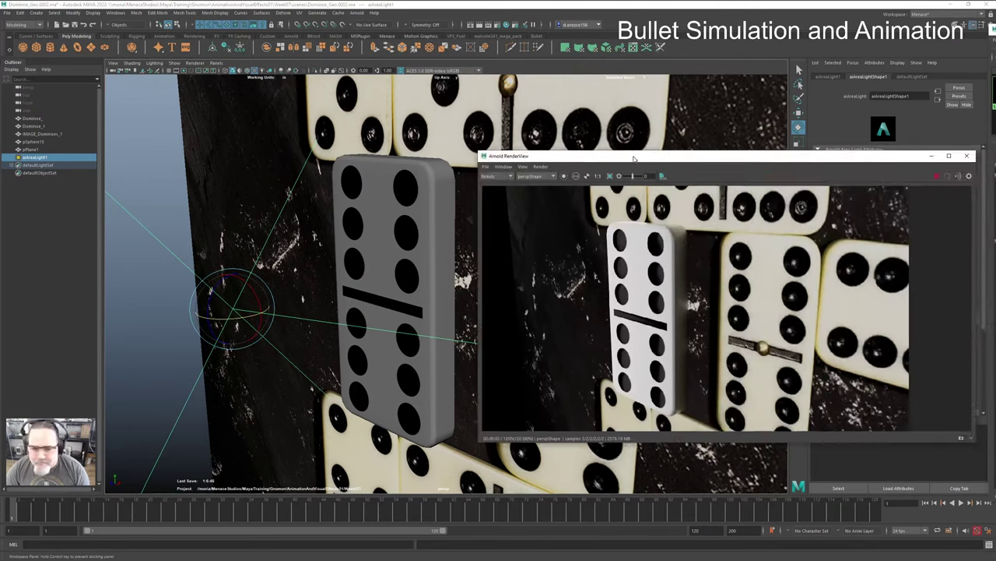
Step: Put the RenderView window back in place and increment-save the scene as Dominoe_Geo.0003.ma
{"action": "mouse_move", "coordinate": [690, 125]}
{"action": "left_mouse_down"}
{"action": "mouse_move", "coordinate": [524, 138]}
{"action": "mouse_move", "coordinate": [558, 148]}
{"action": "mouse_move", "coordinate": [689, 127]}
{"action": "mouse_move", "coordinate": [703, 113]}
{"action": "left_mouse_up"}
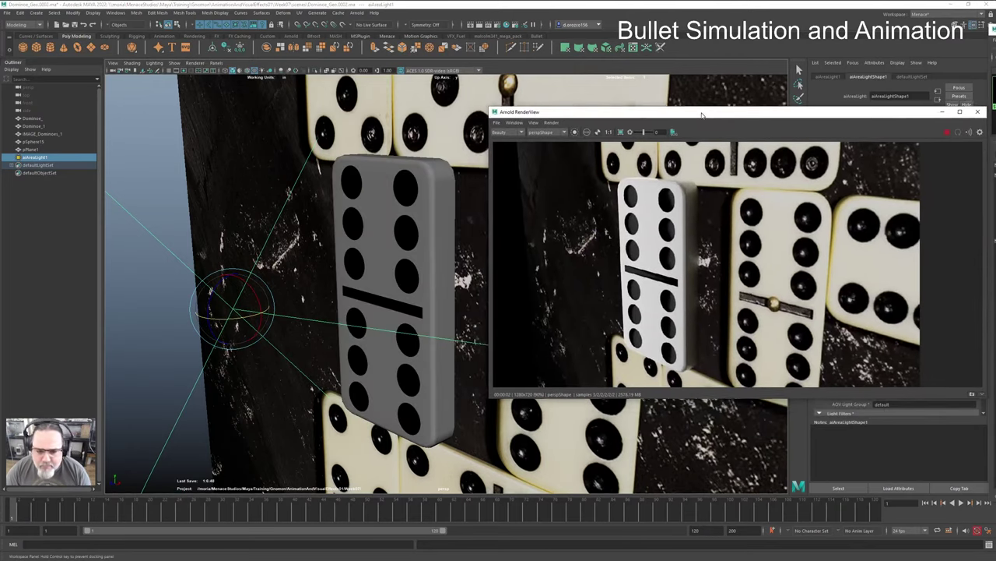
{"action": "right_click_drag", "start_coordinate": [366, 257], "coordinate": [631, 247], "text": "alt"}
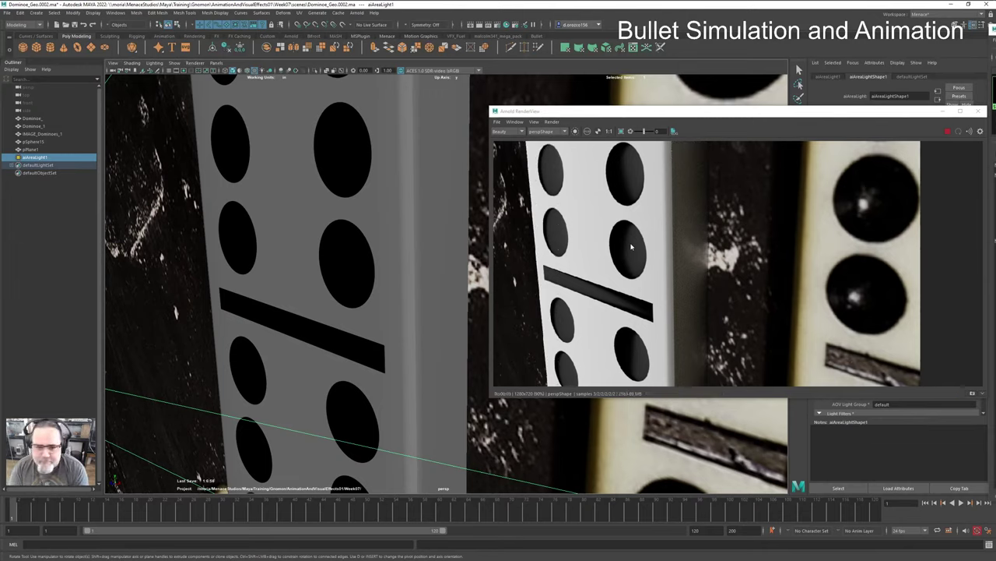
{"action": "left_click_drag", "start_coordinate": [389, 307], "coordinate": [234, 302], "text": "alt"}
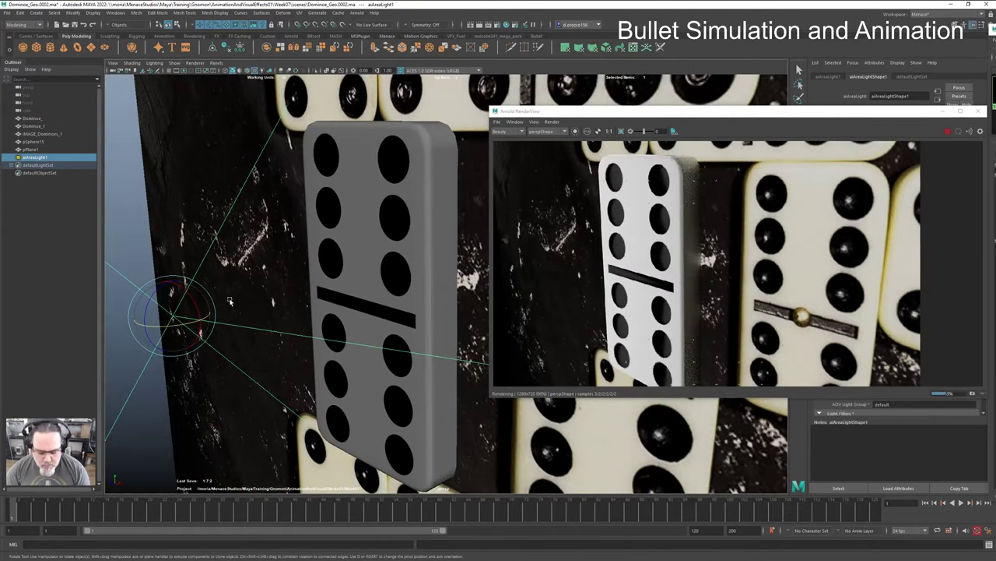
{"action": "key", "text": "ctrl+alt+s"}
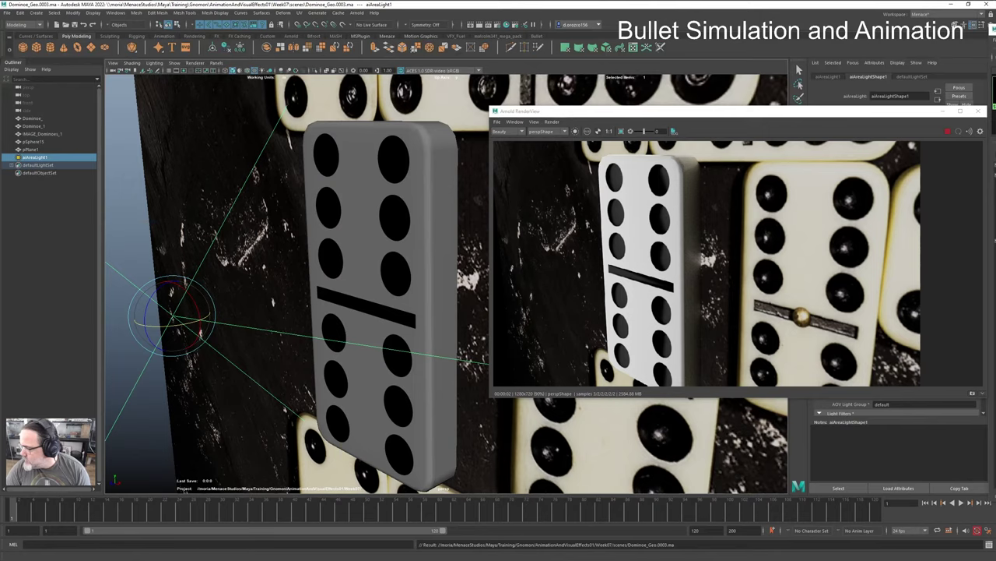